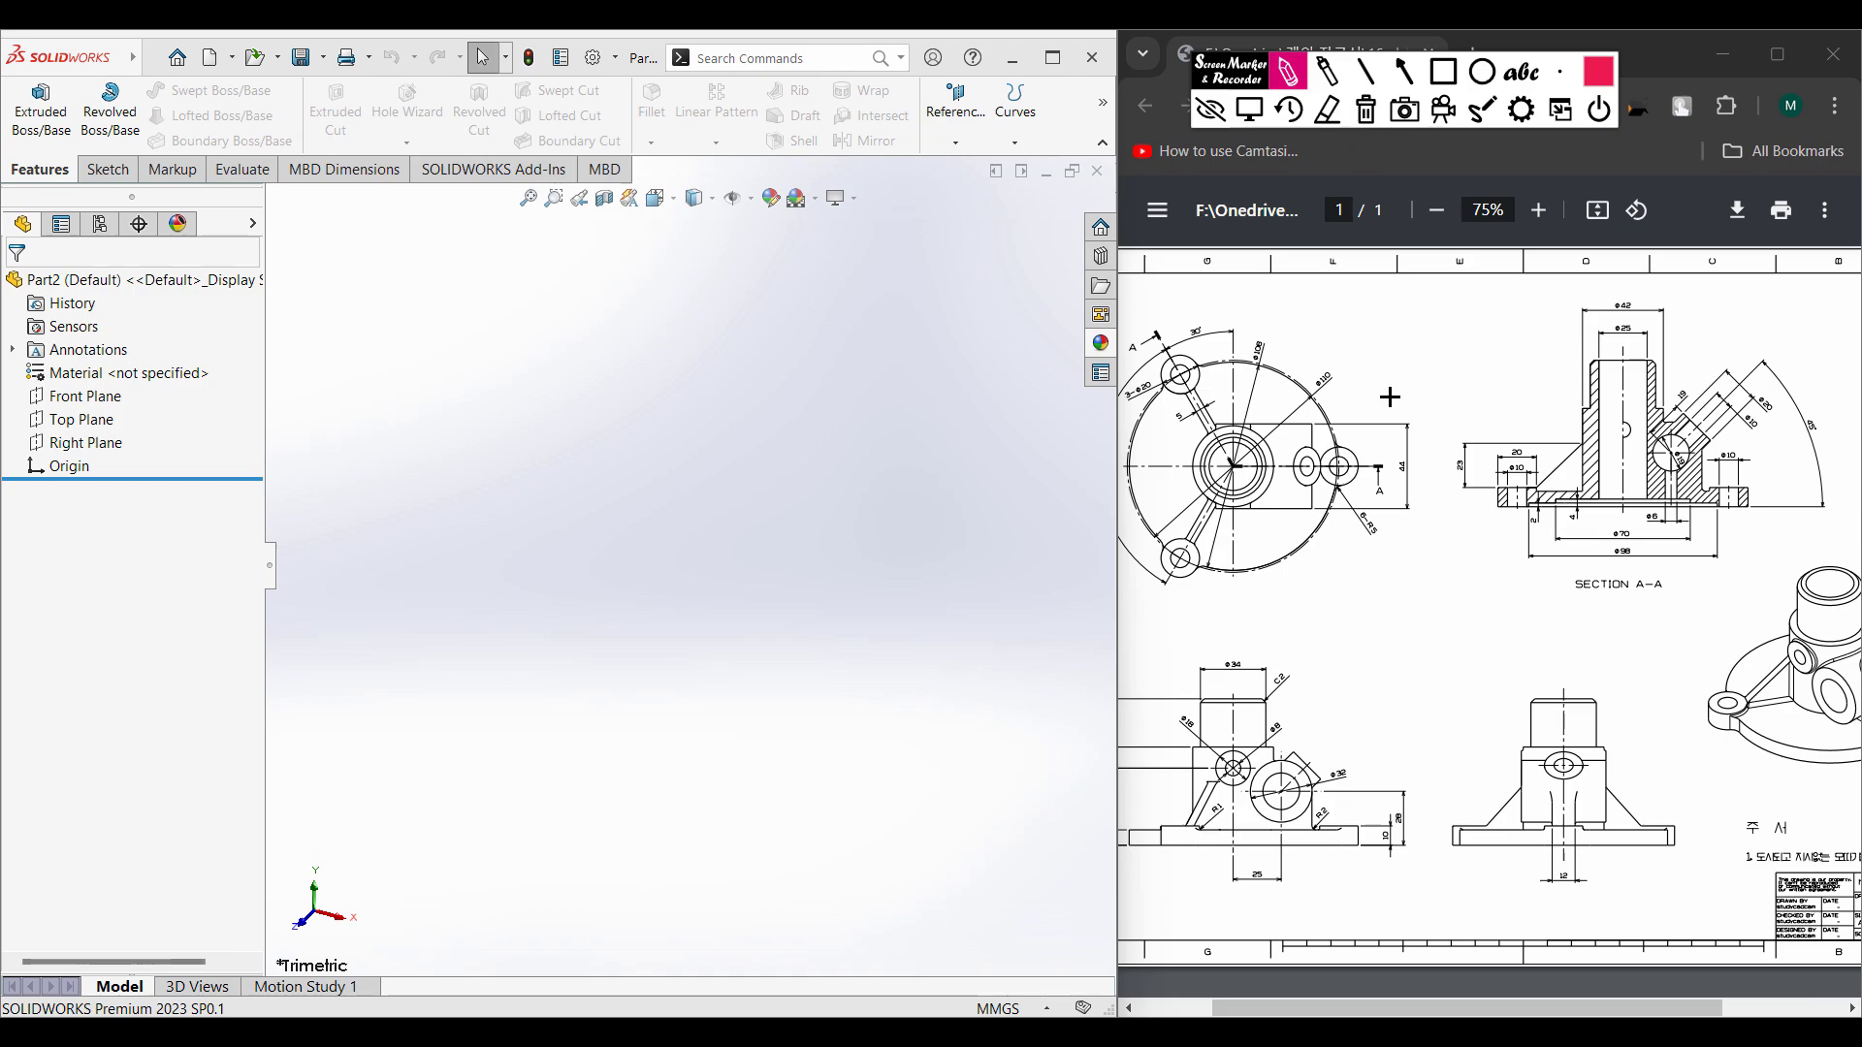
# - Examine the base disc's outer circle and its diameter callout in the reference drawing's plan view, enlarged to 125%
pyautogui.click(1245, 117)
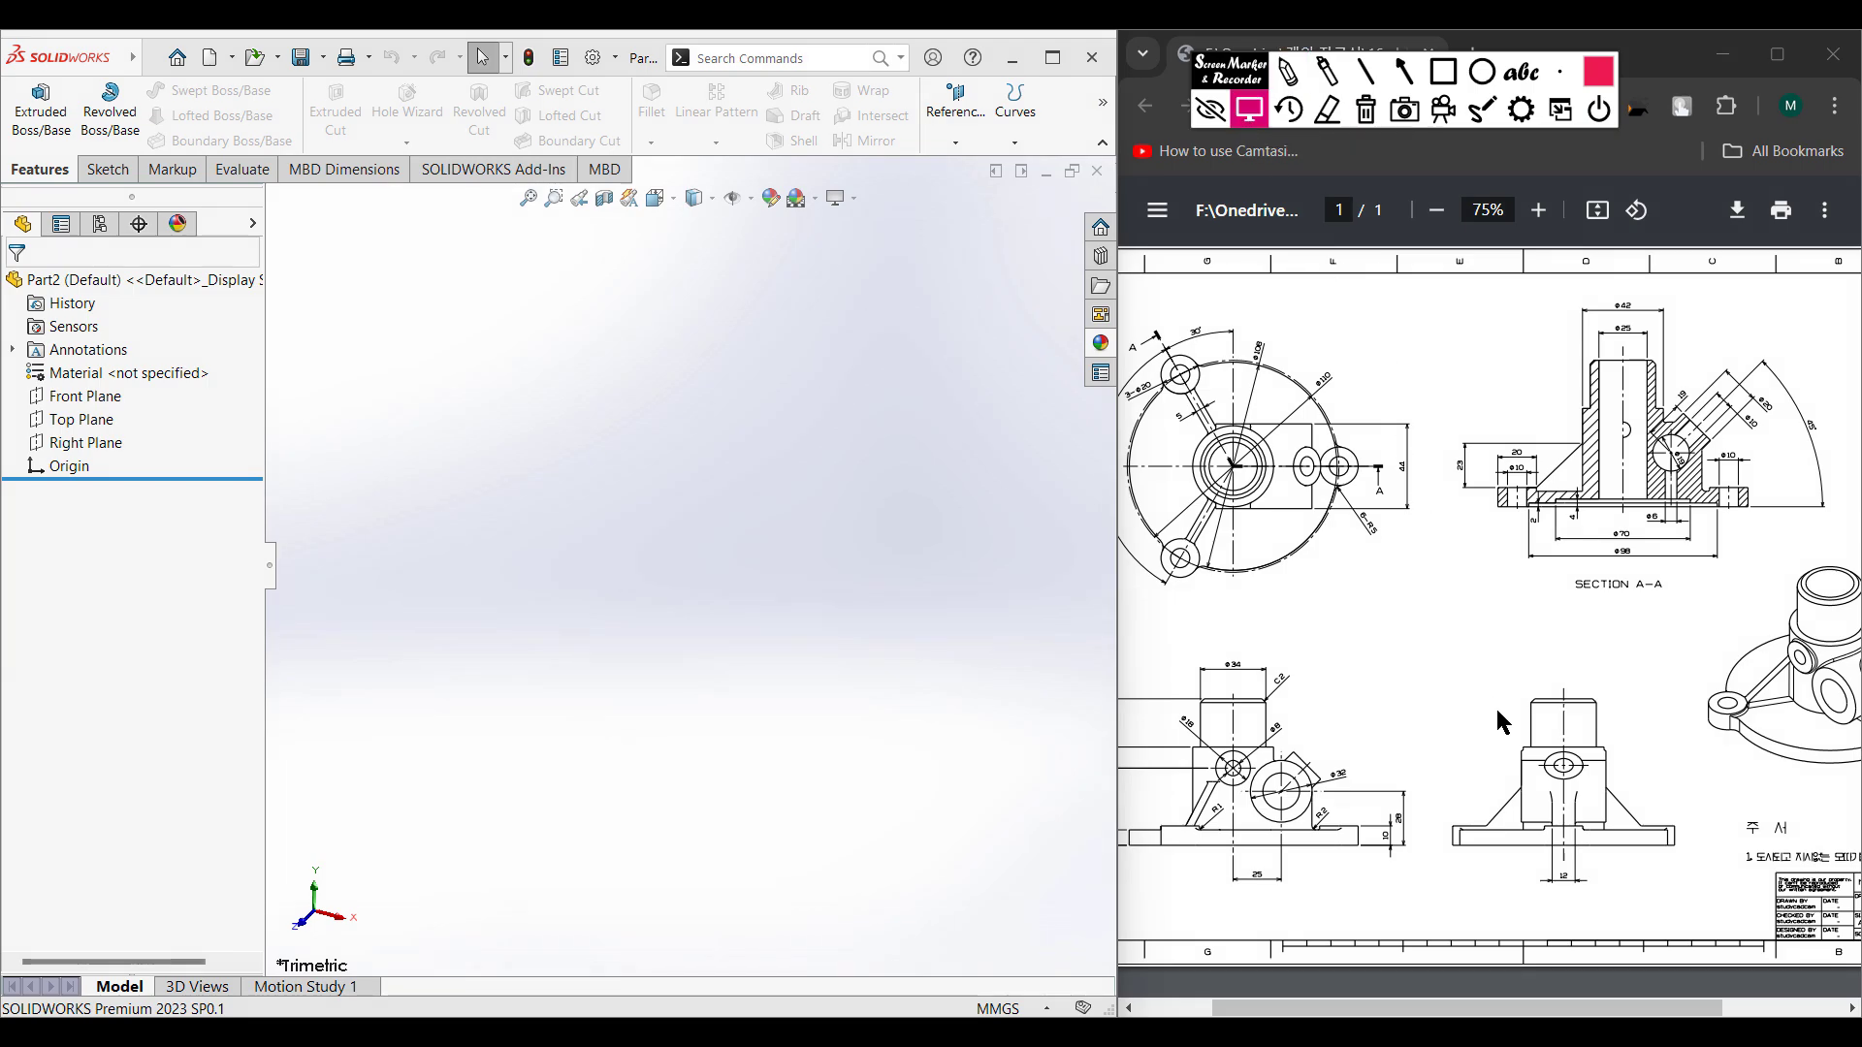
pyautogui.moveTo(1503, 1008)
pyautogui.mouseDown()
pyautogui.moveTo(1677, 1006)
pyautogui.moveTo(1377, 1011)
pyautogui.mouseUp()
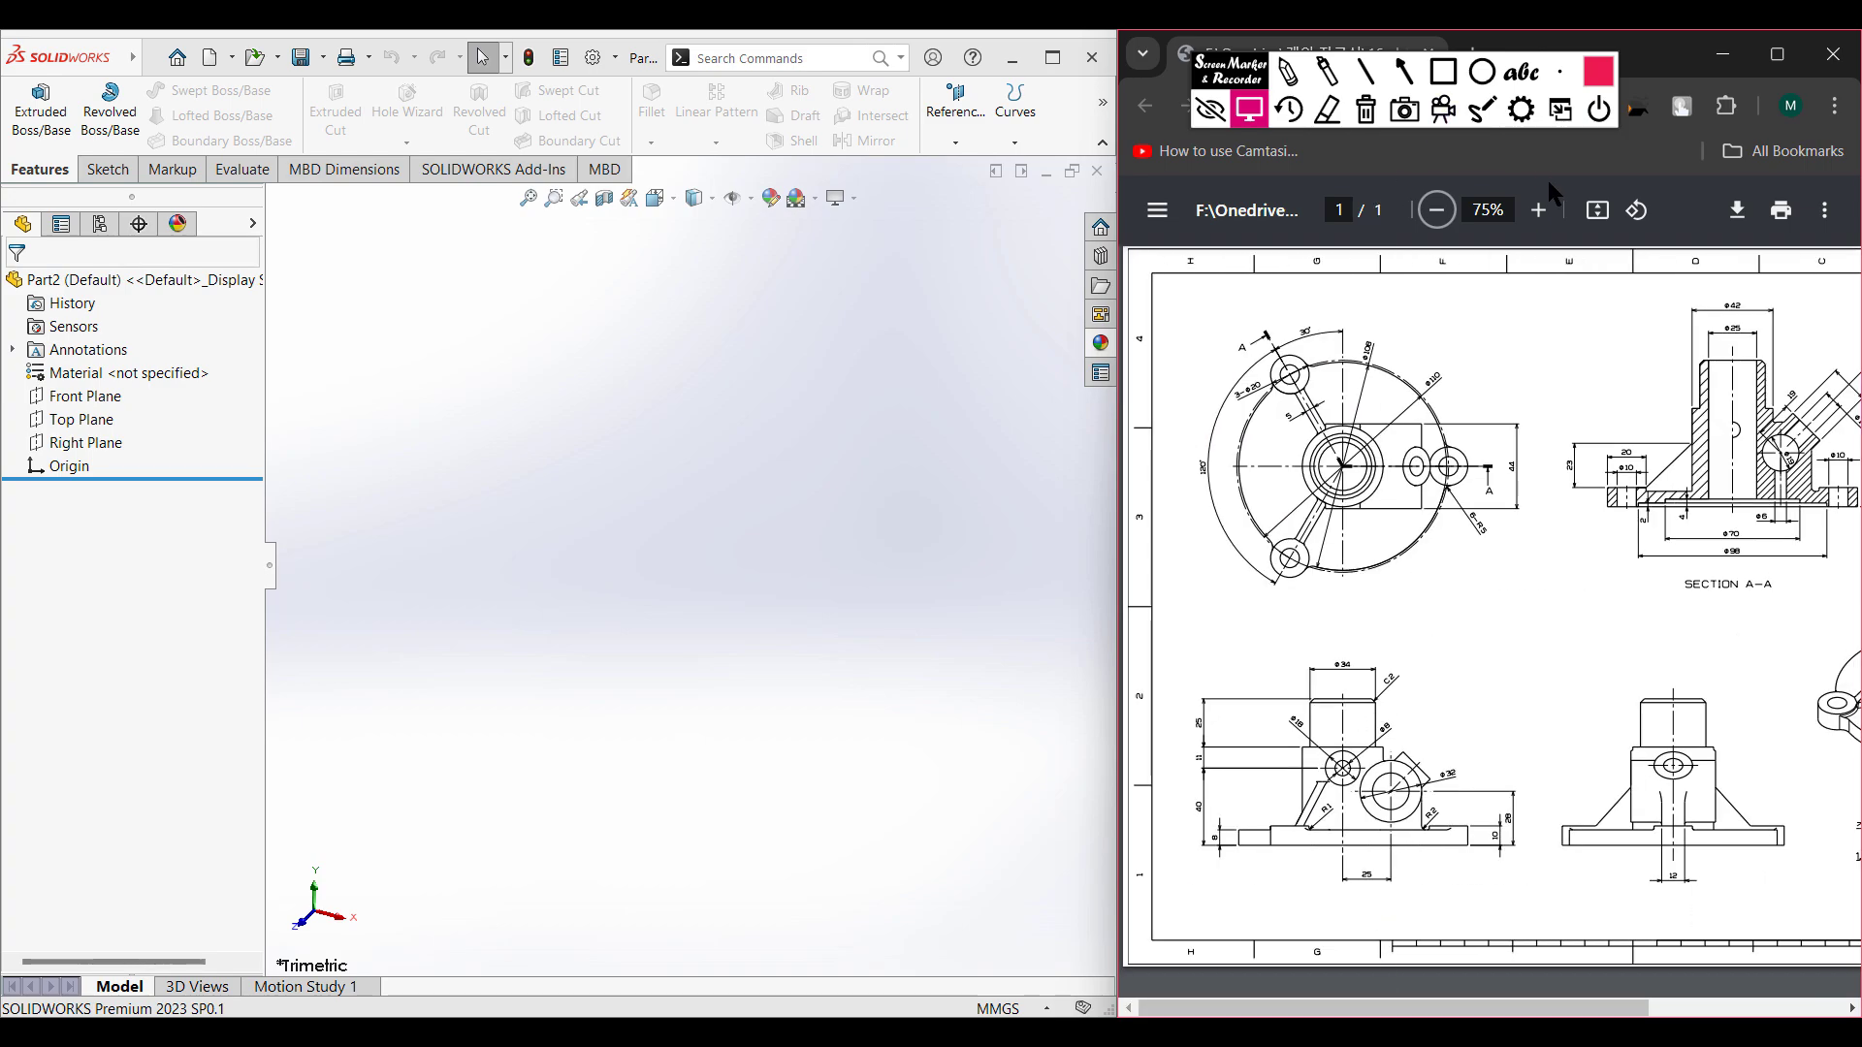
pyautogui.click(1538, 210)
pyautogui.click(1538, 210)
pyautogui.click(1539, 212)
pyautogui.click(1539, 211)
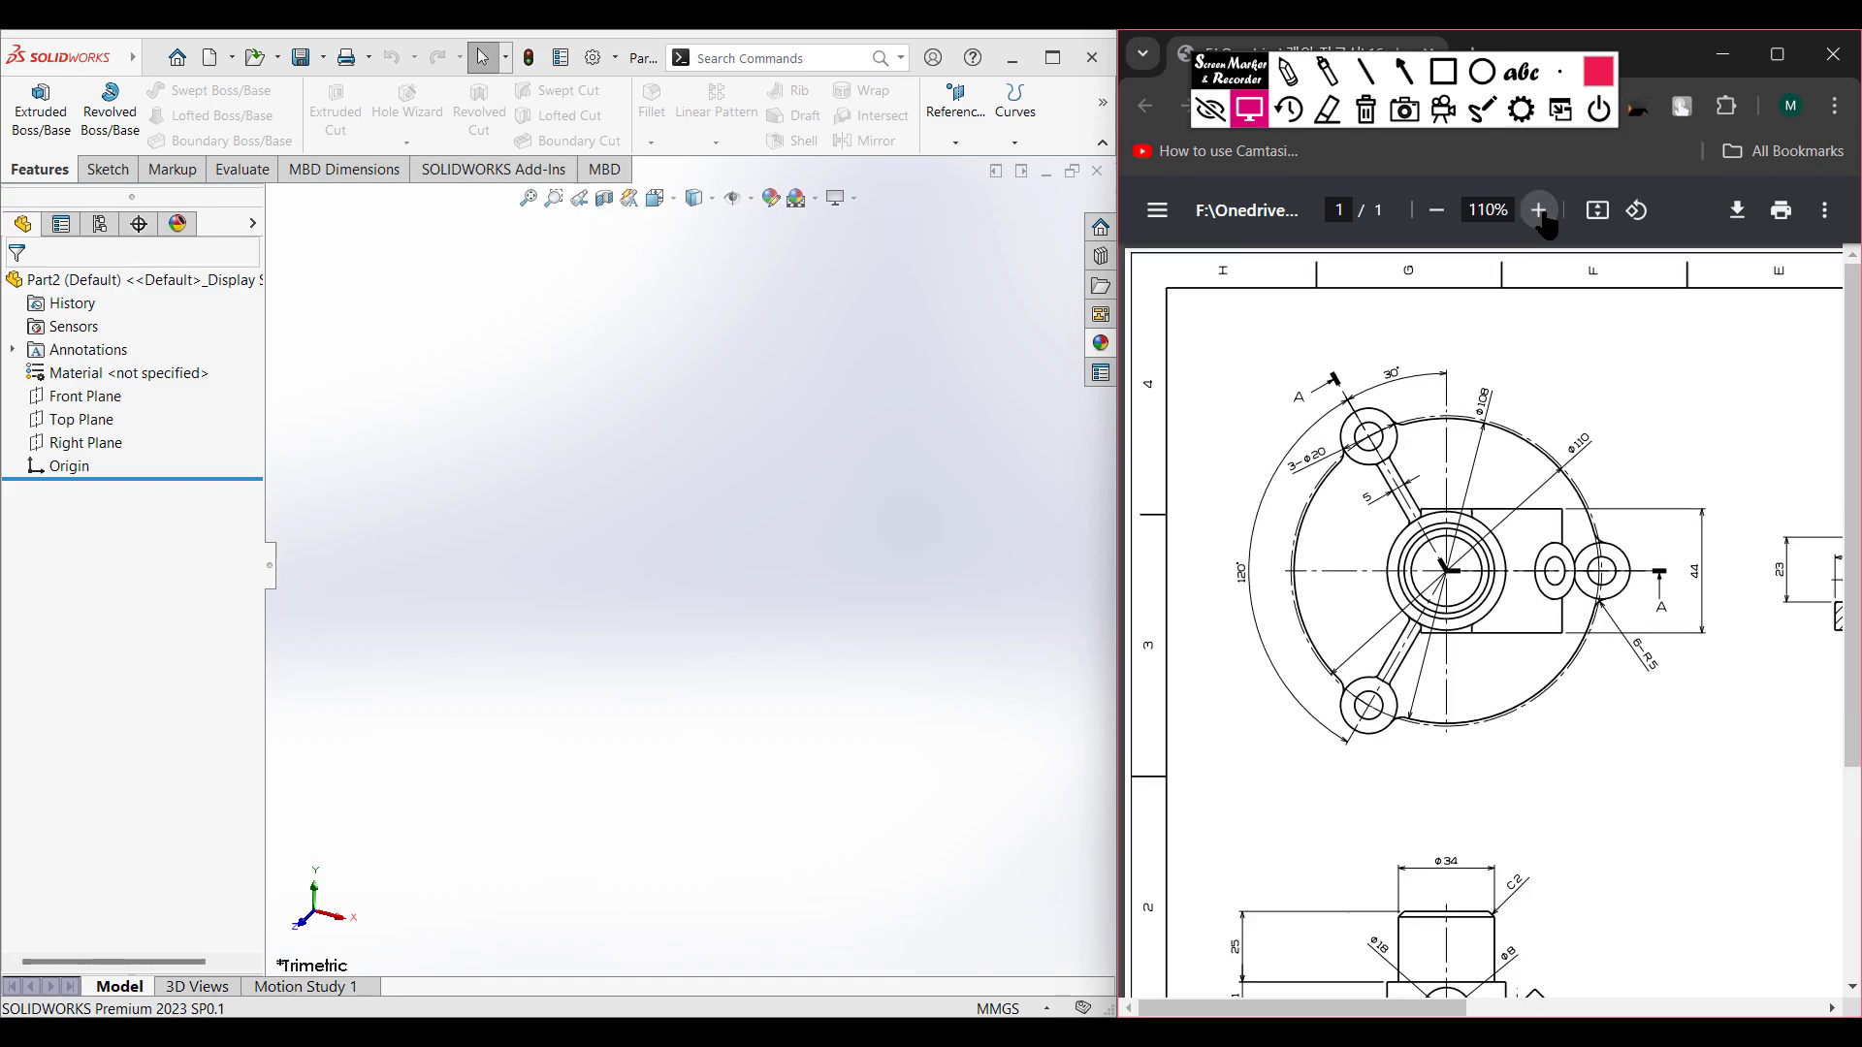
pyautogui.click(1539, 211)
pyautogui.click(1287, 71)
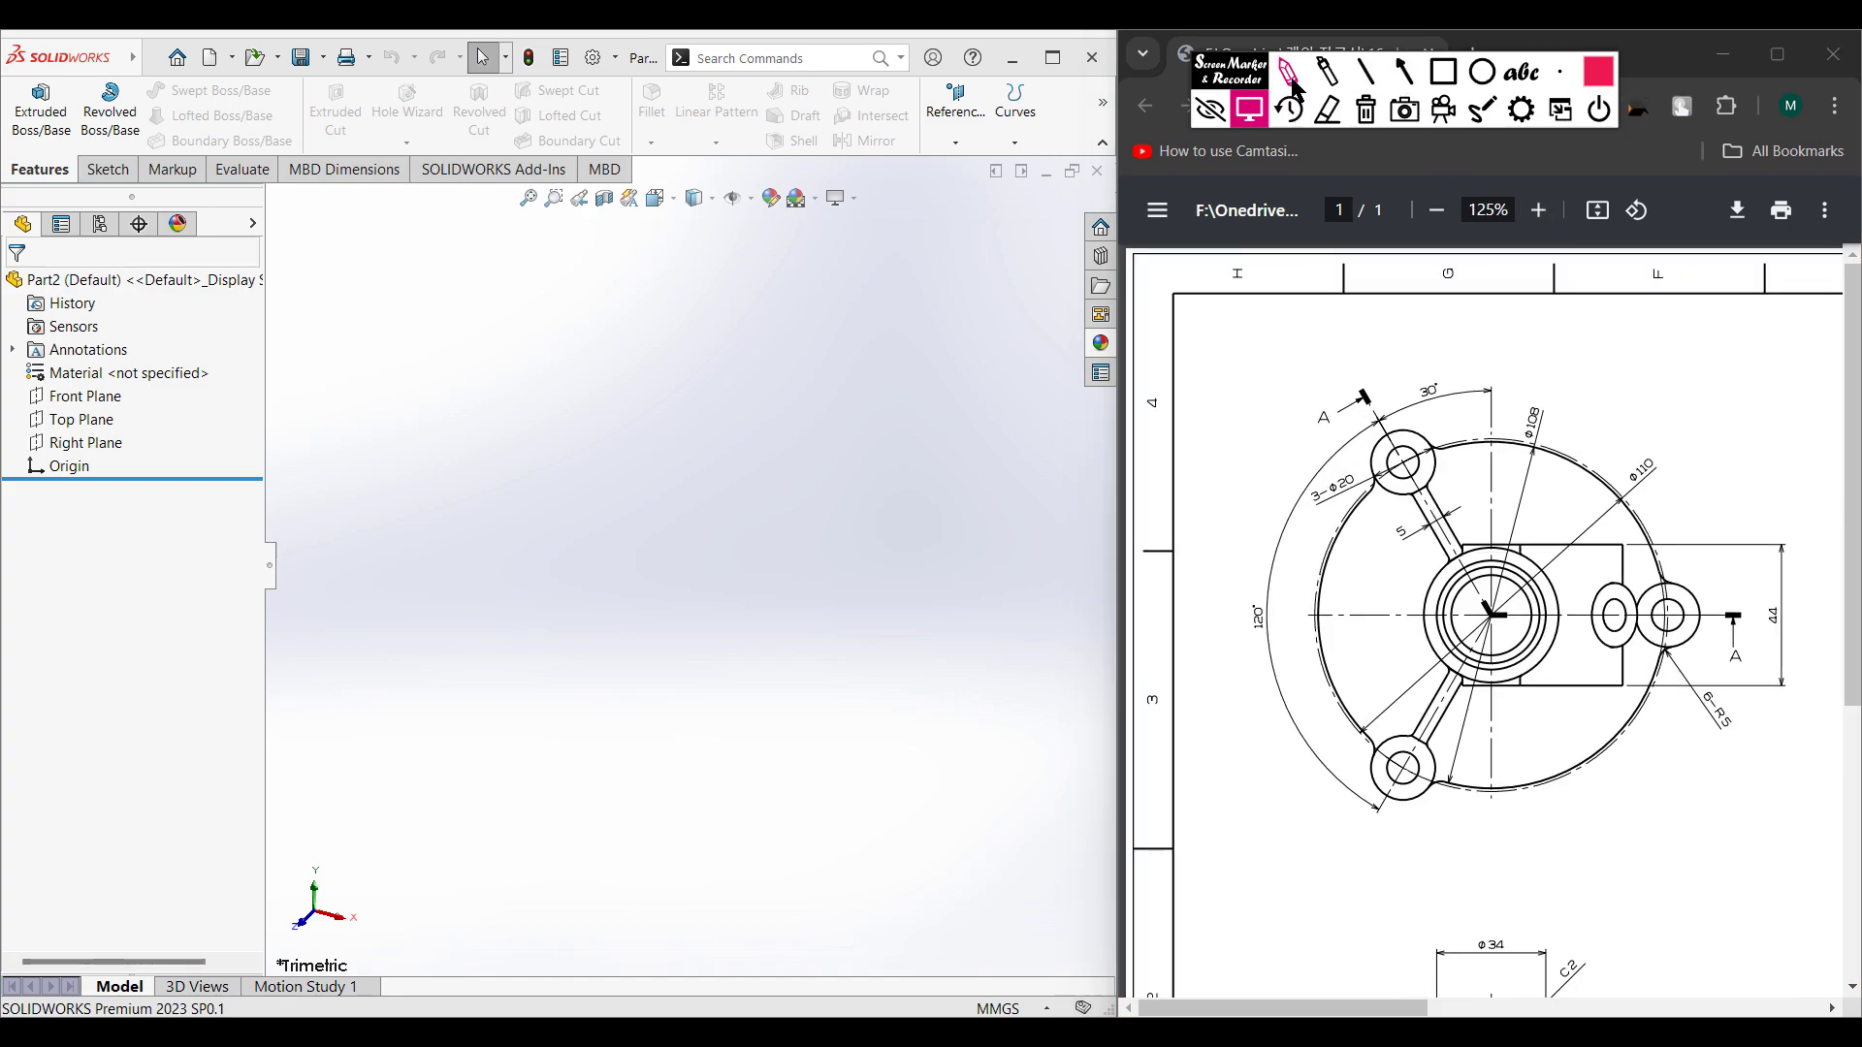
pyautogui.moveTo(1469, 445)
pyautogui.mouseDown()
pyautogui.moveTo(1385, 504)
pyautogui.moveTo(1374, 685)
pyautogui.moveTo(1484, 781)
pyautogui.moveTo(1677, 721)
pyautogui.moveTo(1586, 478)
pyautogui.mouseUp()
pyautogui.moveTo(1523, 397)
pyautogui.mouseDown()
pyautogui.moveTo(1578, 448)
pyautogui.moveTo(1537, 375)
pyautogui.mouseUp()
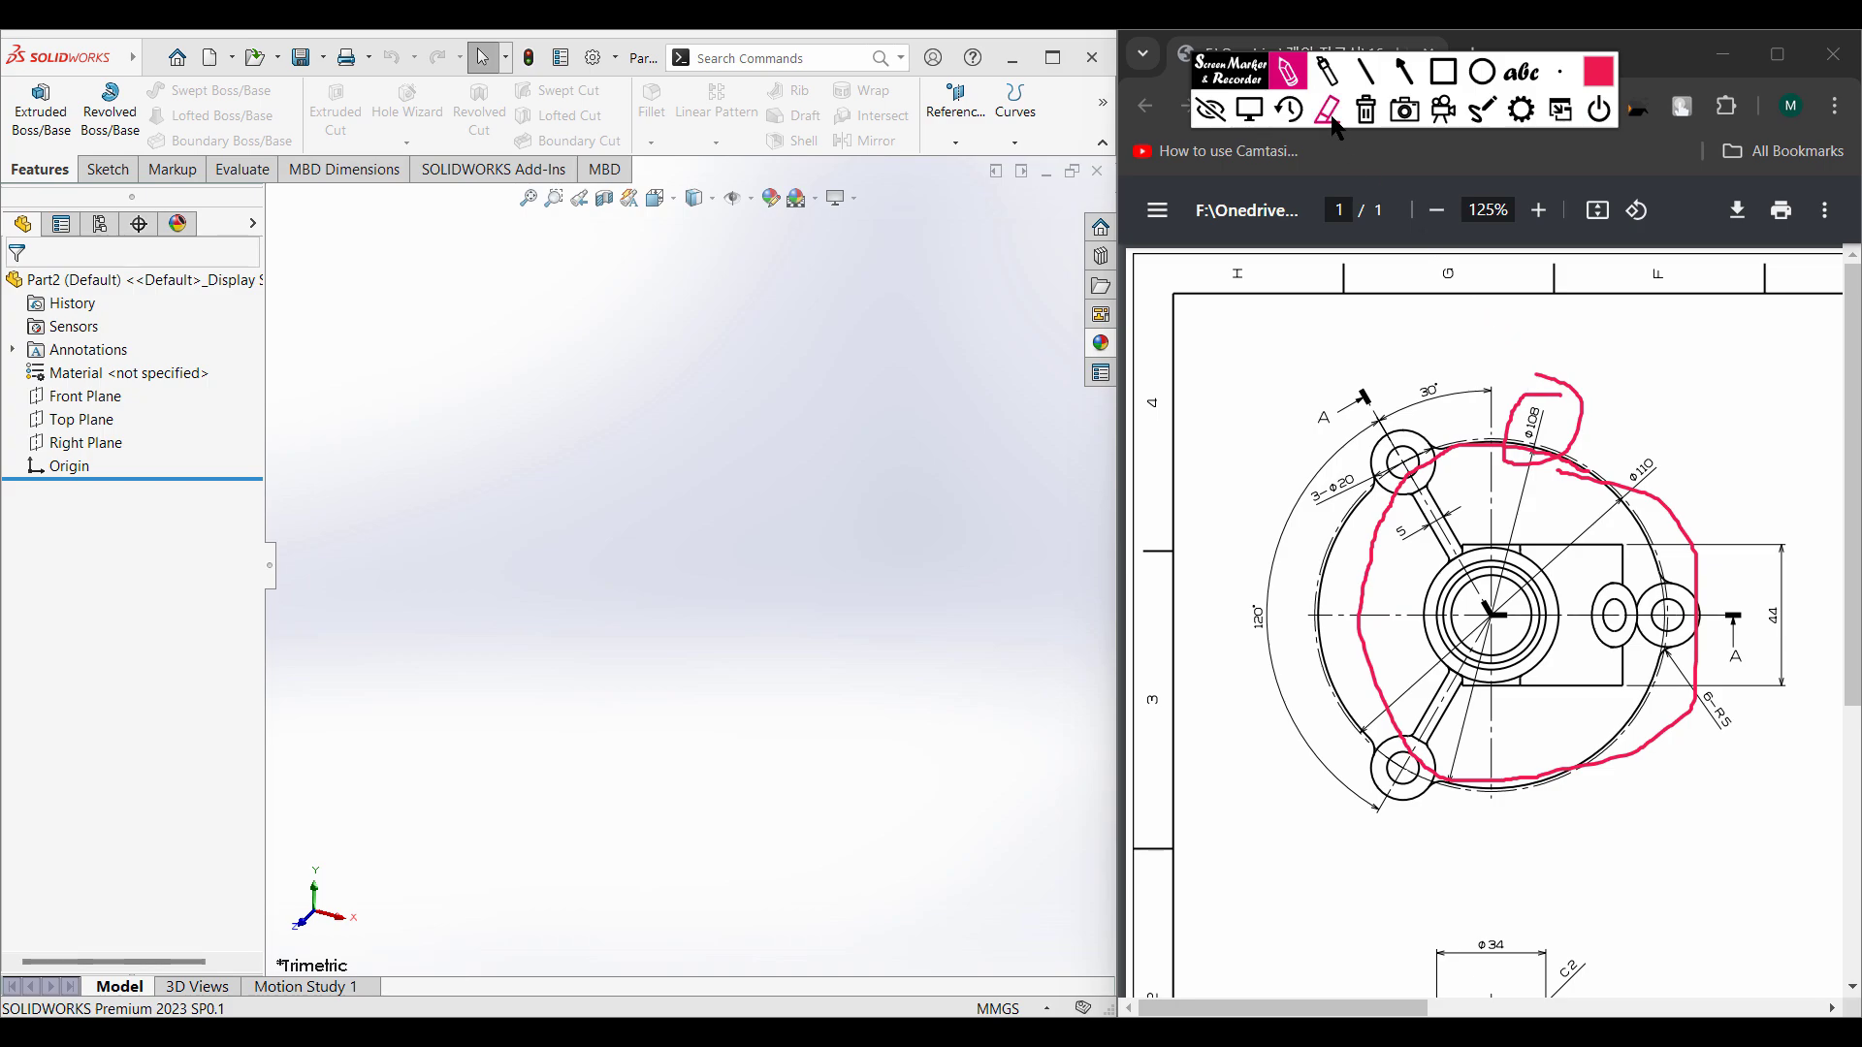
pyautogui.click(1363, 119)
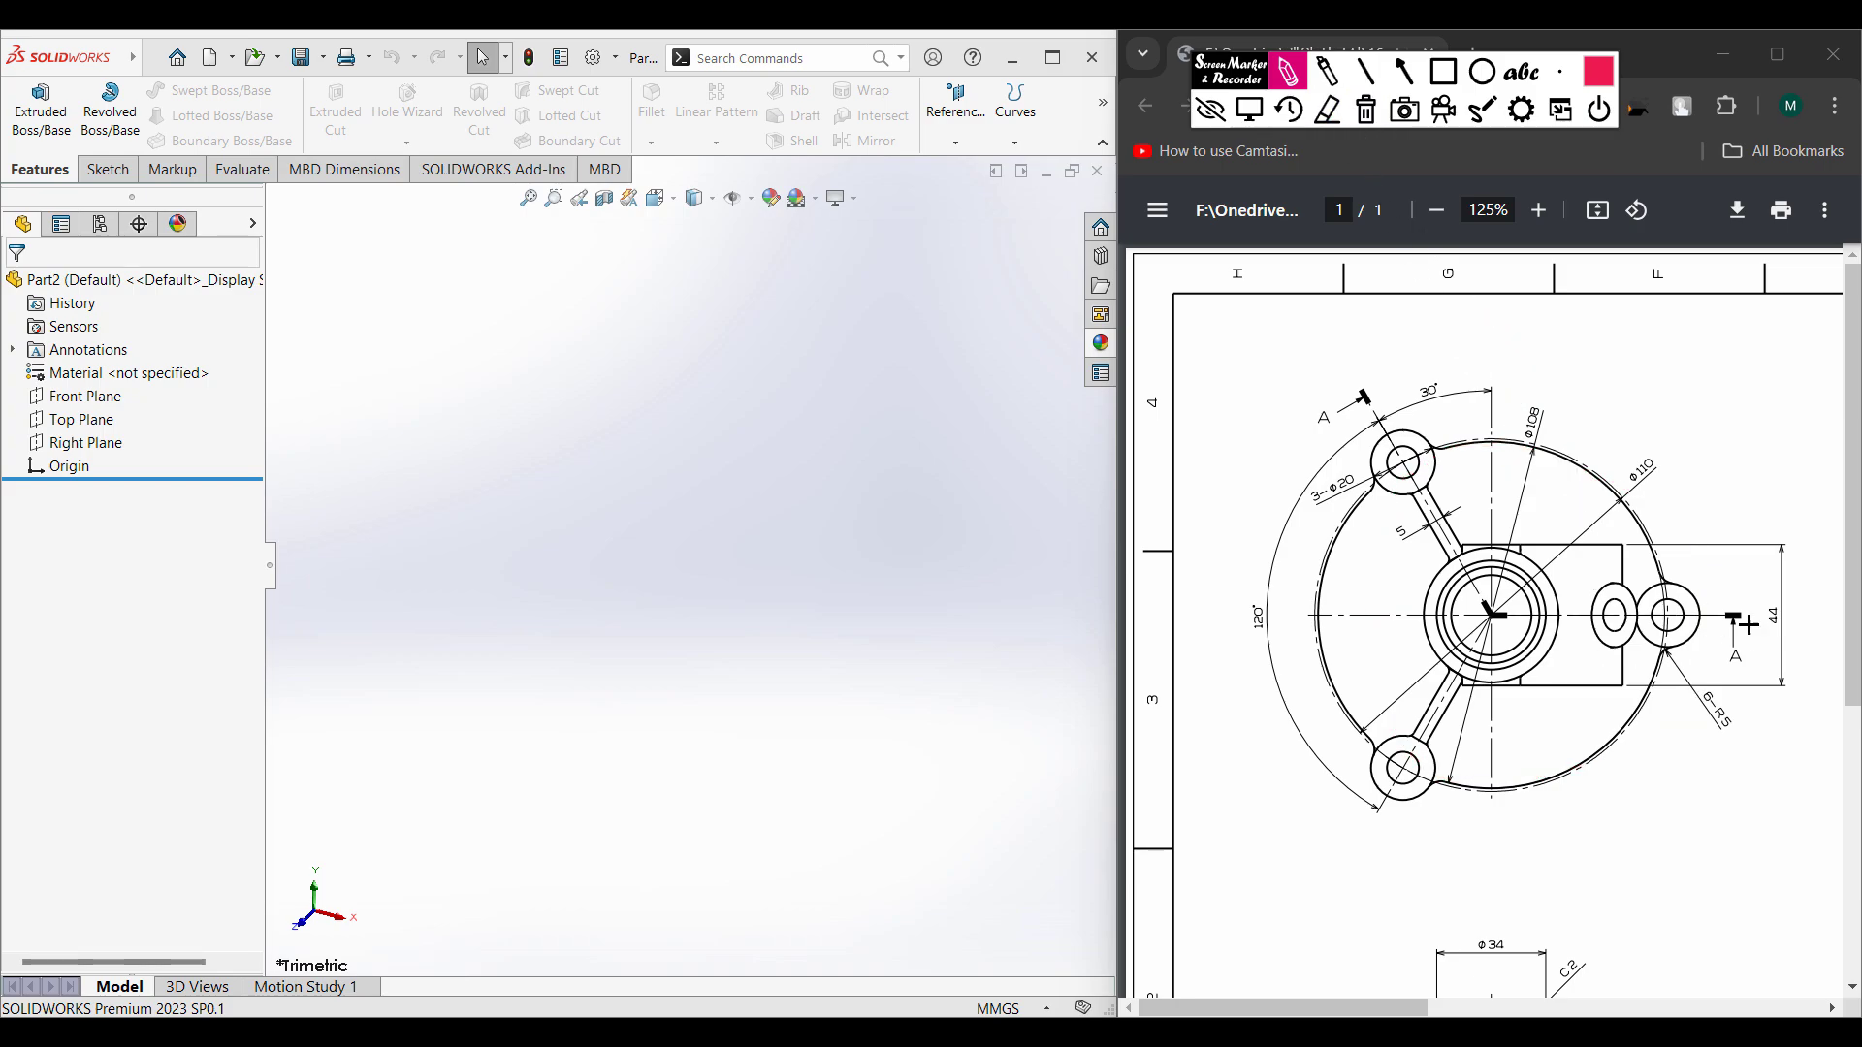
pyautogui.click(1249, 109)
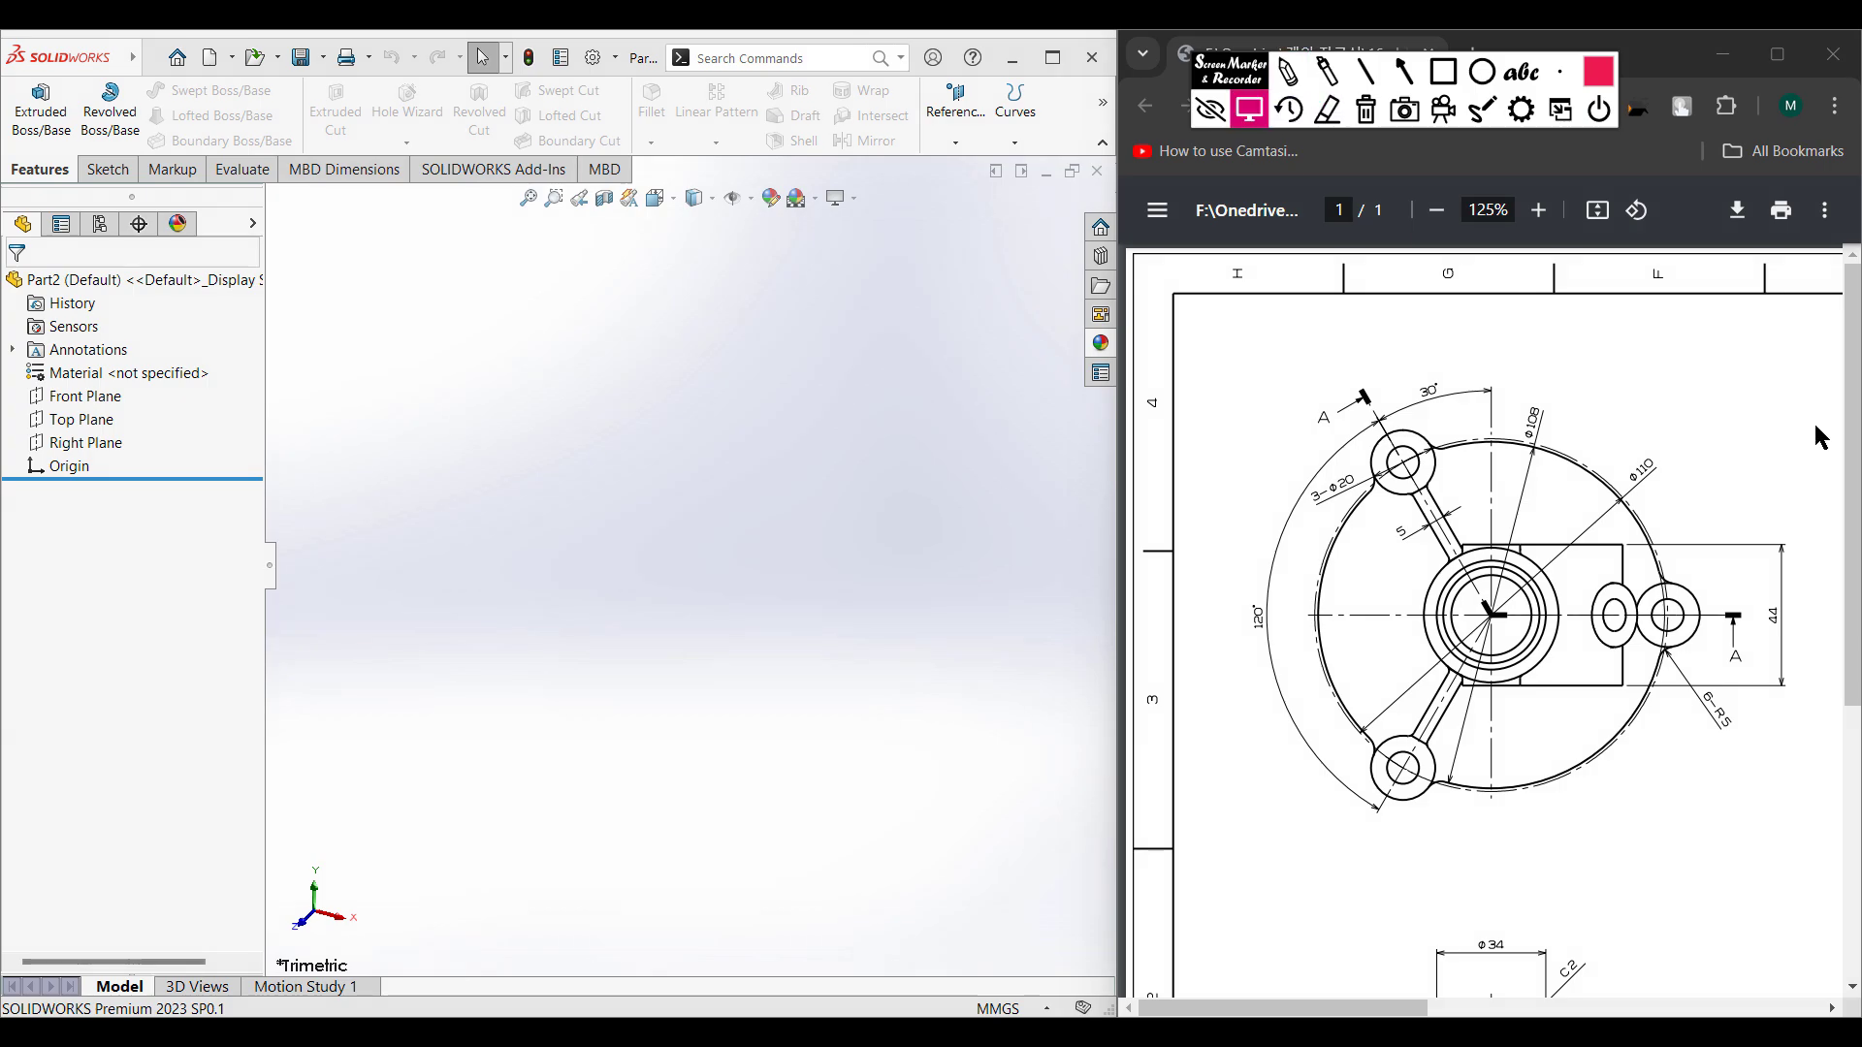
# - Check the base disc's thickness dimension in the reference drawing's front view
pyautogui.scroll(-5, 1352, 660)
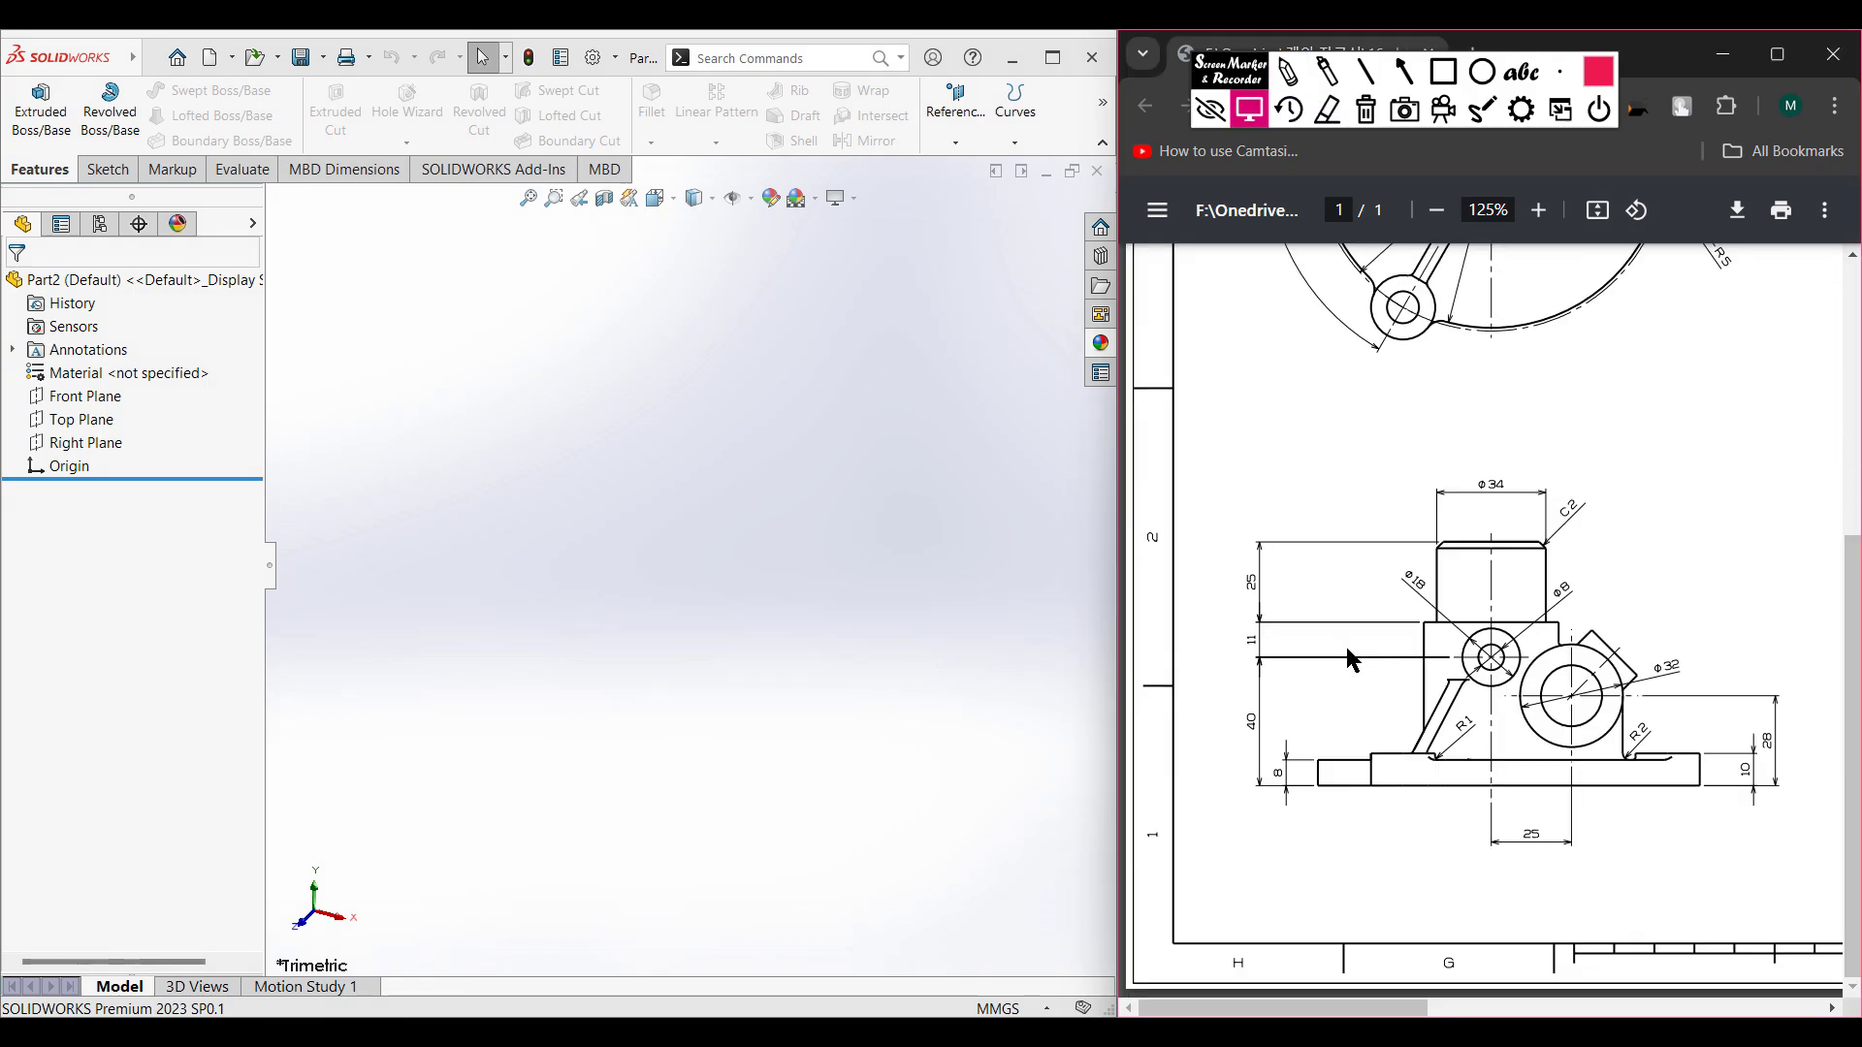
pyautogui.click(1288, 71)
pyautogui.moveTo(1305, 743); pyautogui.dragTo(1305, 793)
pyautogui.click(1366, 109)
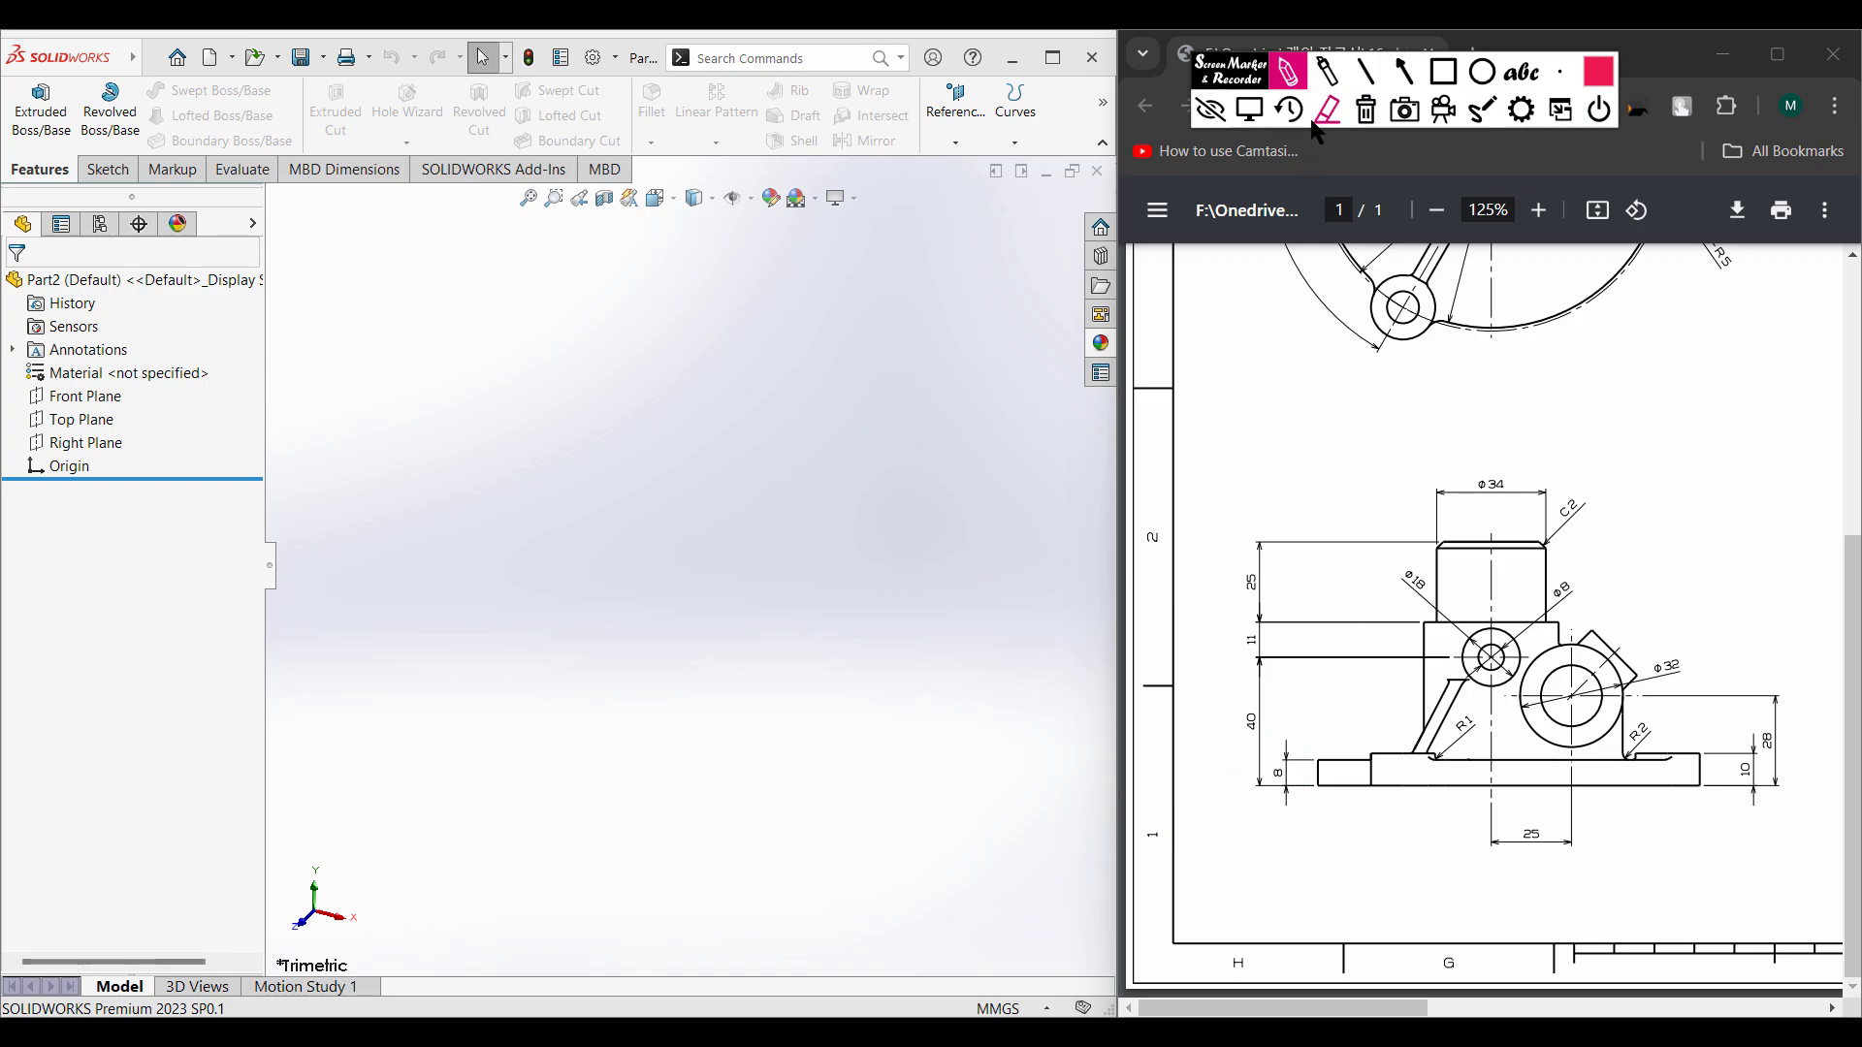
pyautogui.click(1249, 112)
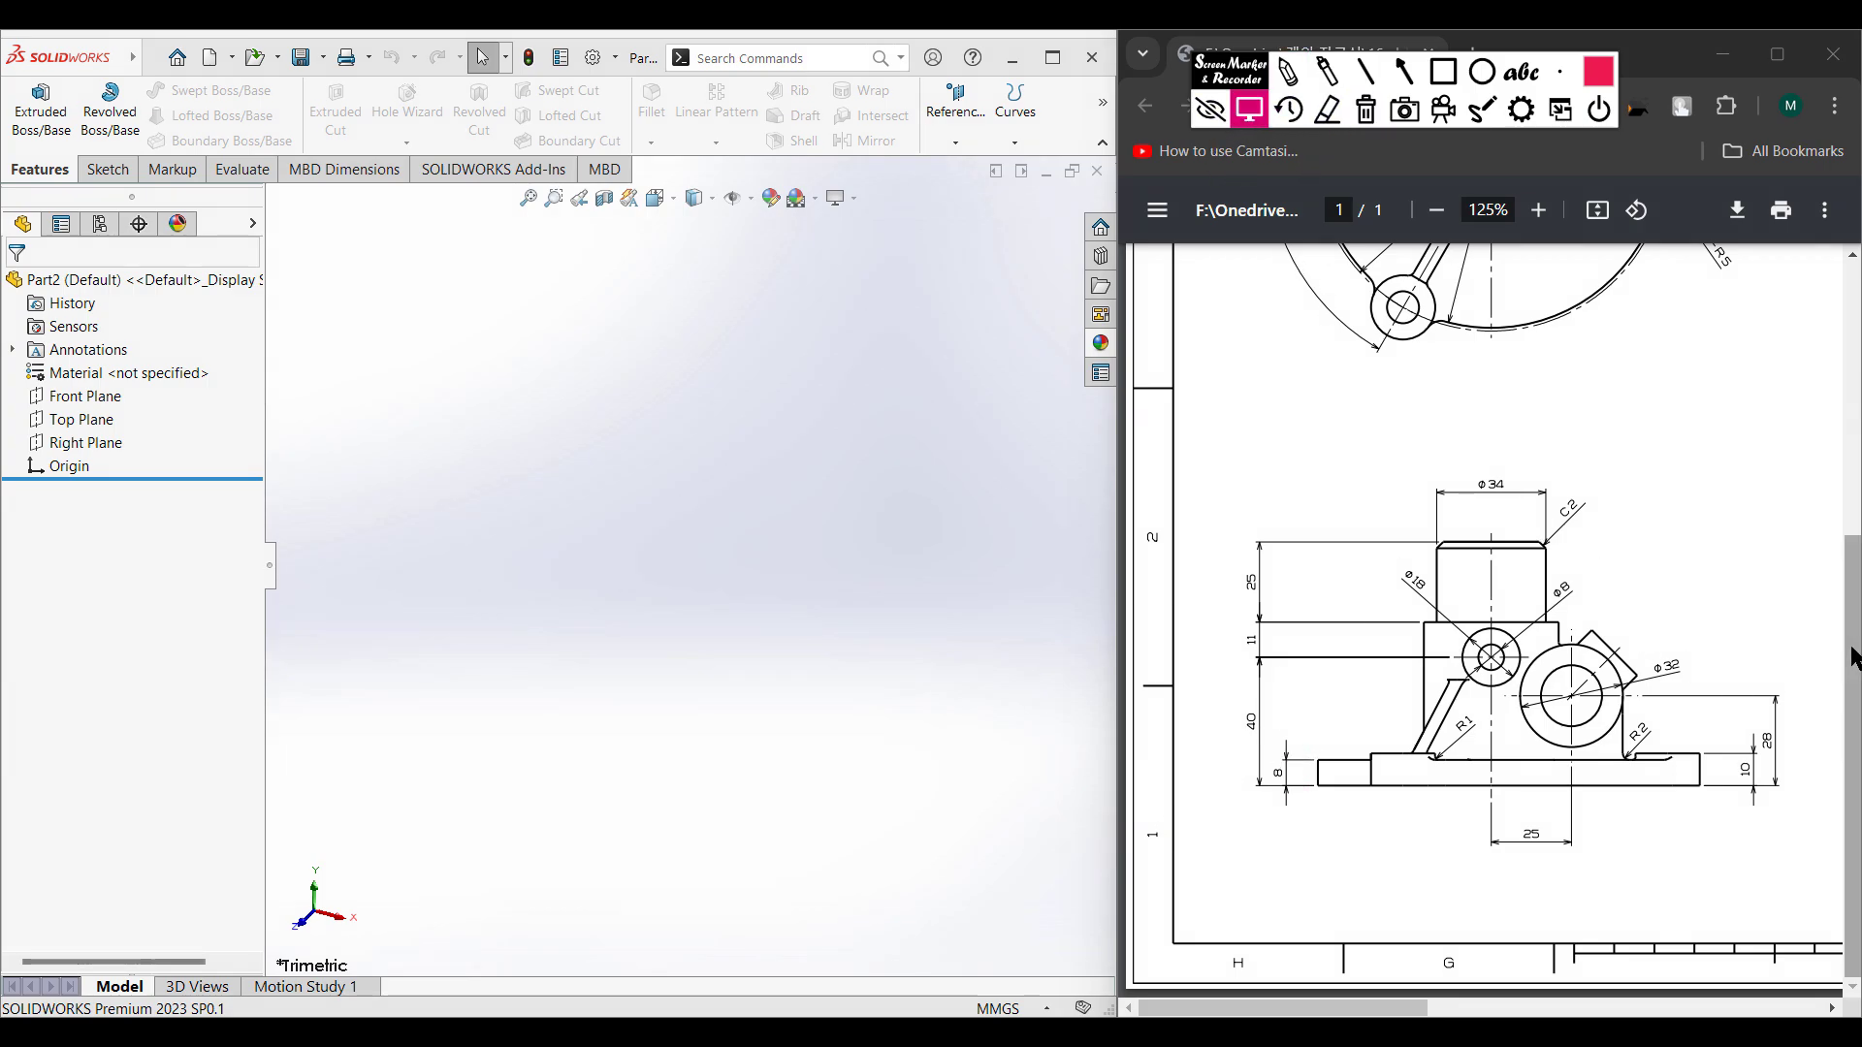
pyautogui.moveTo(1850, 647); pyautogui.dragTo(1838, 429)
pyautogui.scroll(4, 1838, 407)
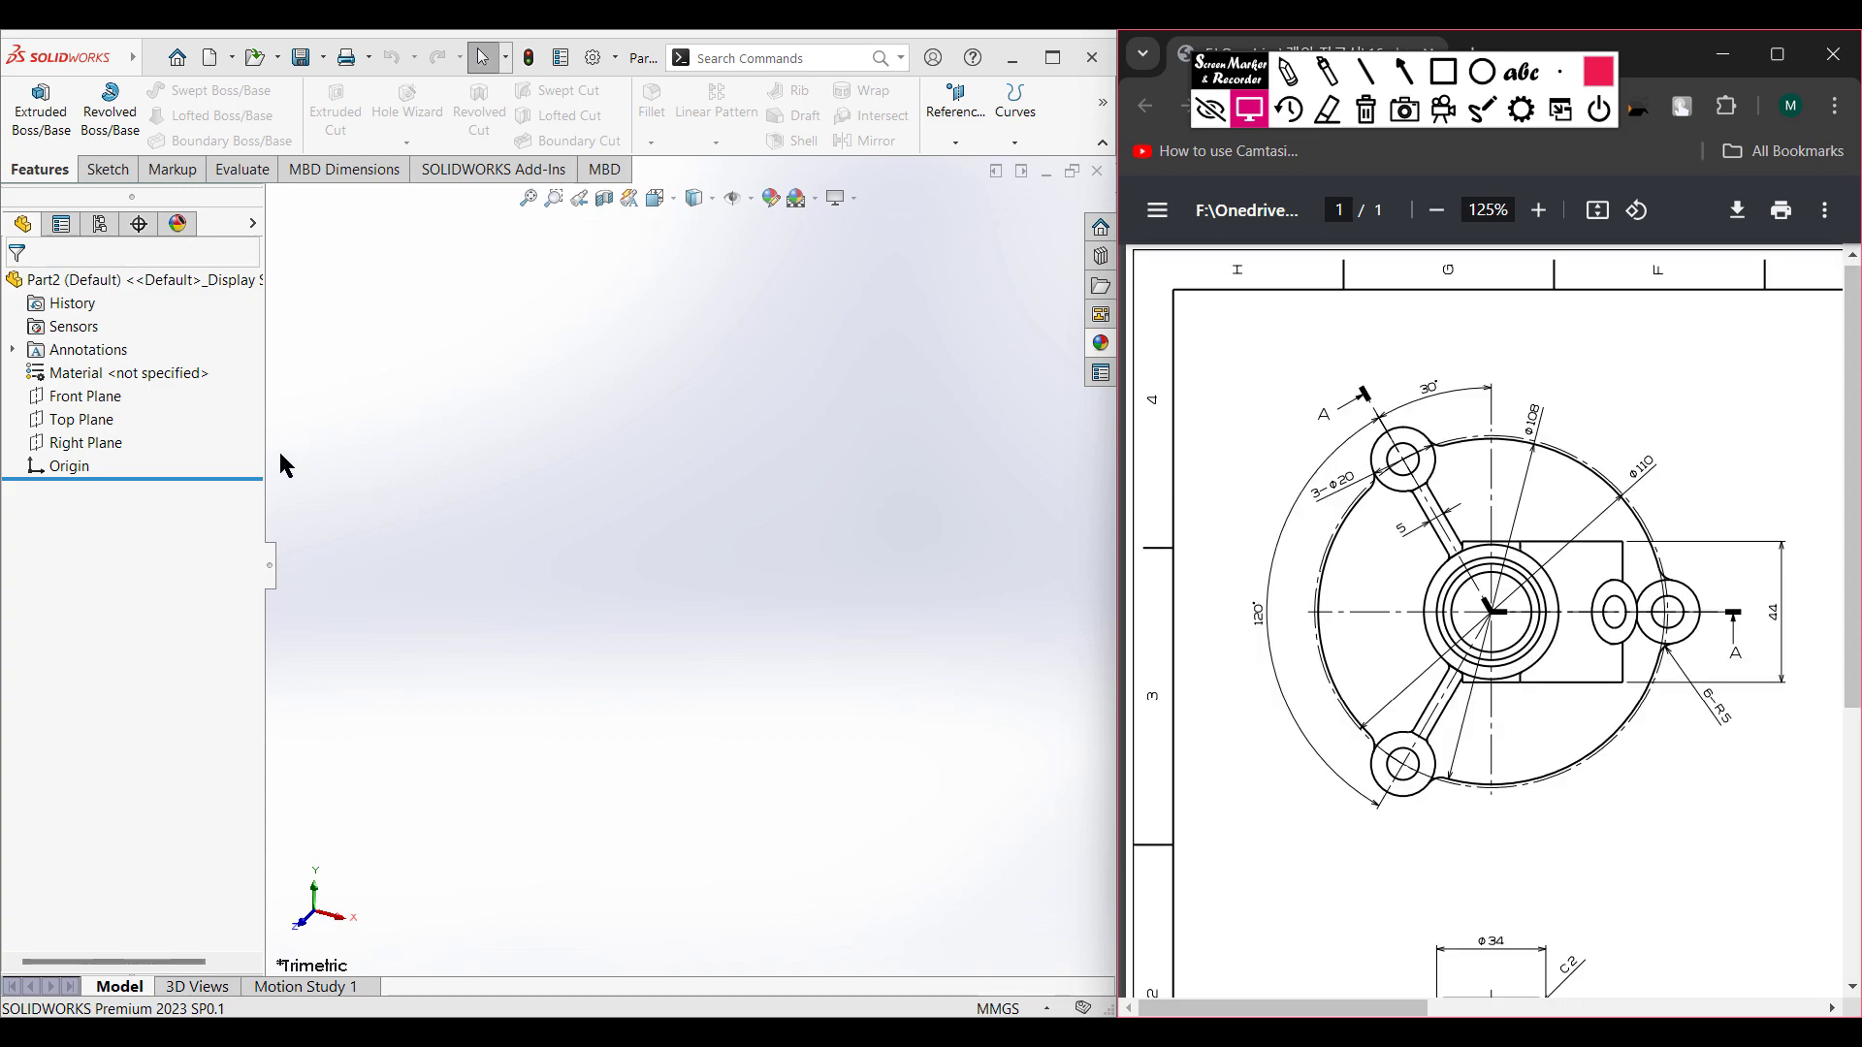
# - Sketch a 108 mm diameter circle centred on the origin on the Top Plane
pyautogui.click(85, 421)
pyautogui.rightClick(85, 421)
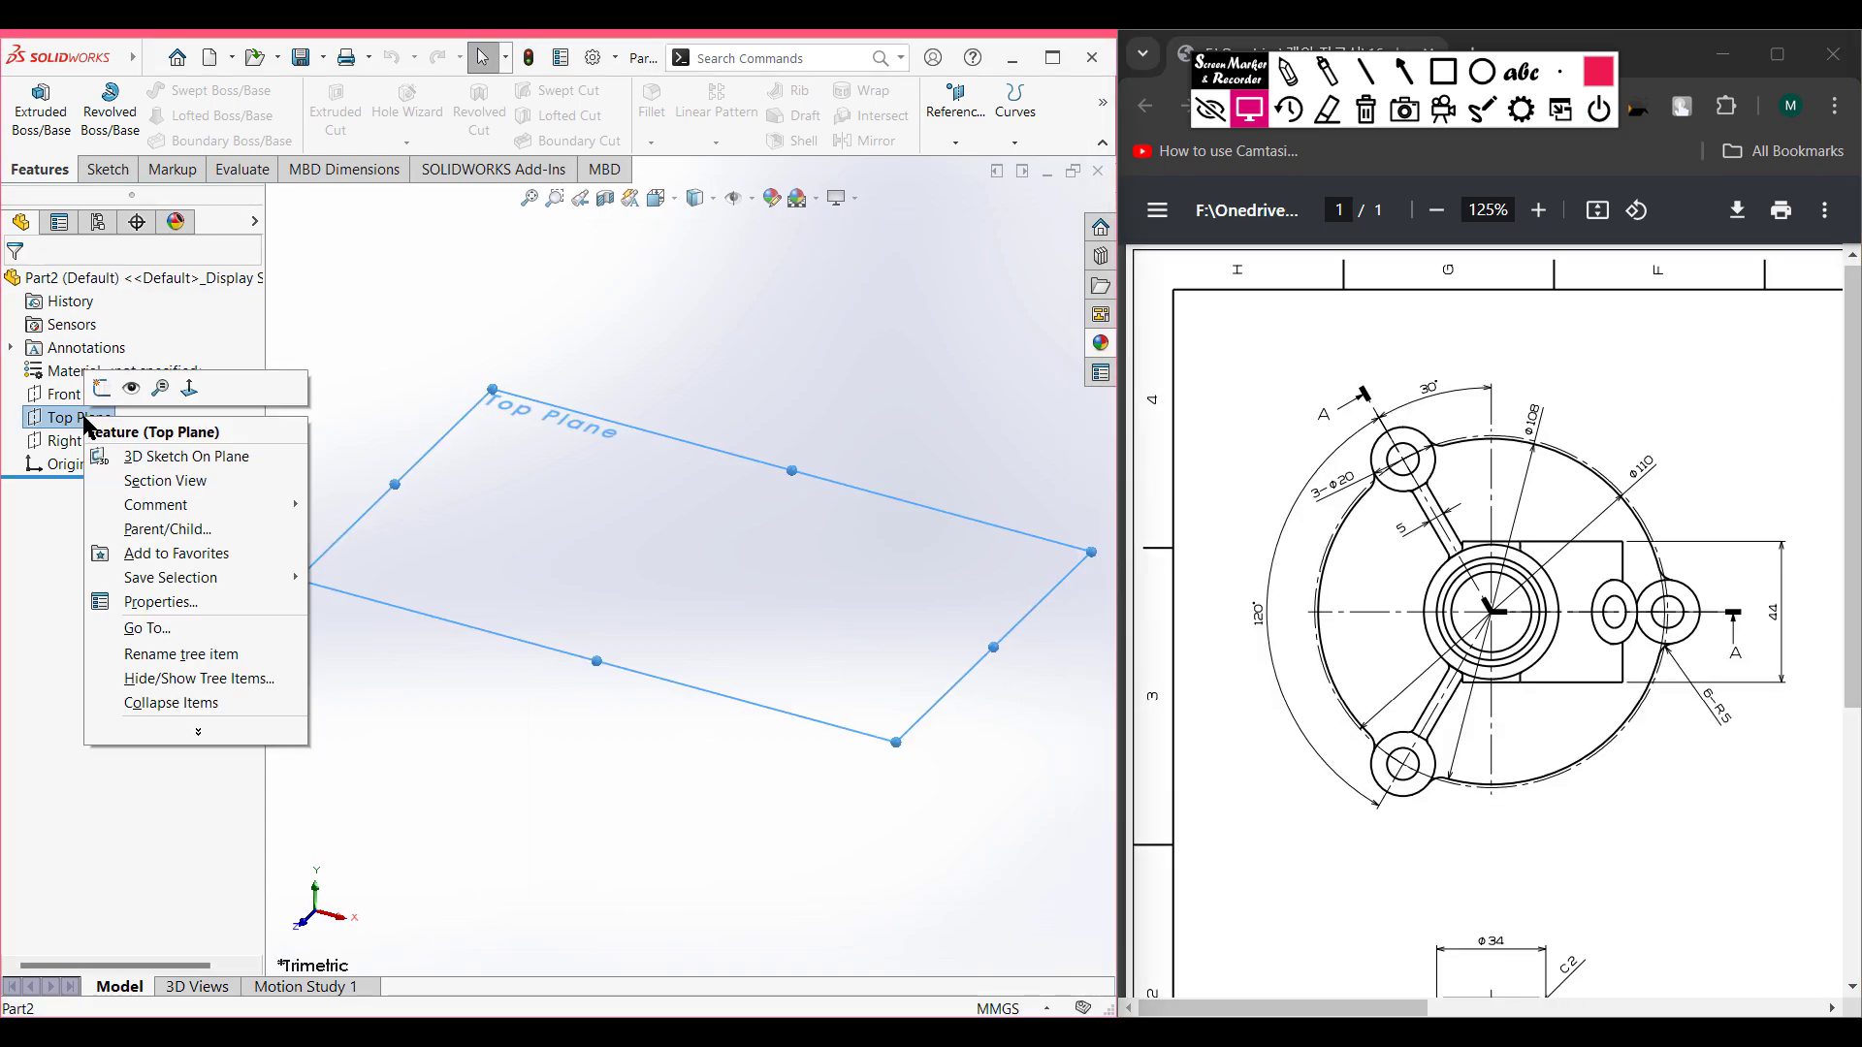
pyautogui.click(105, 380)
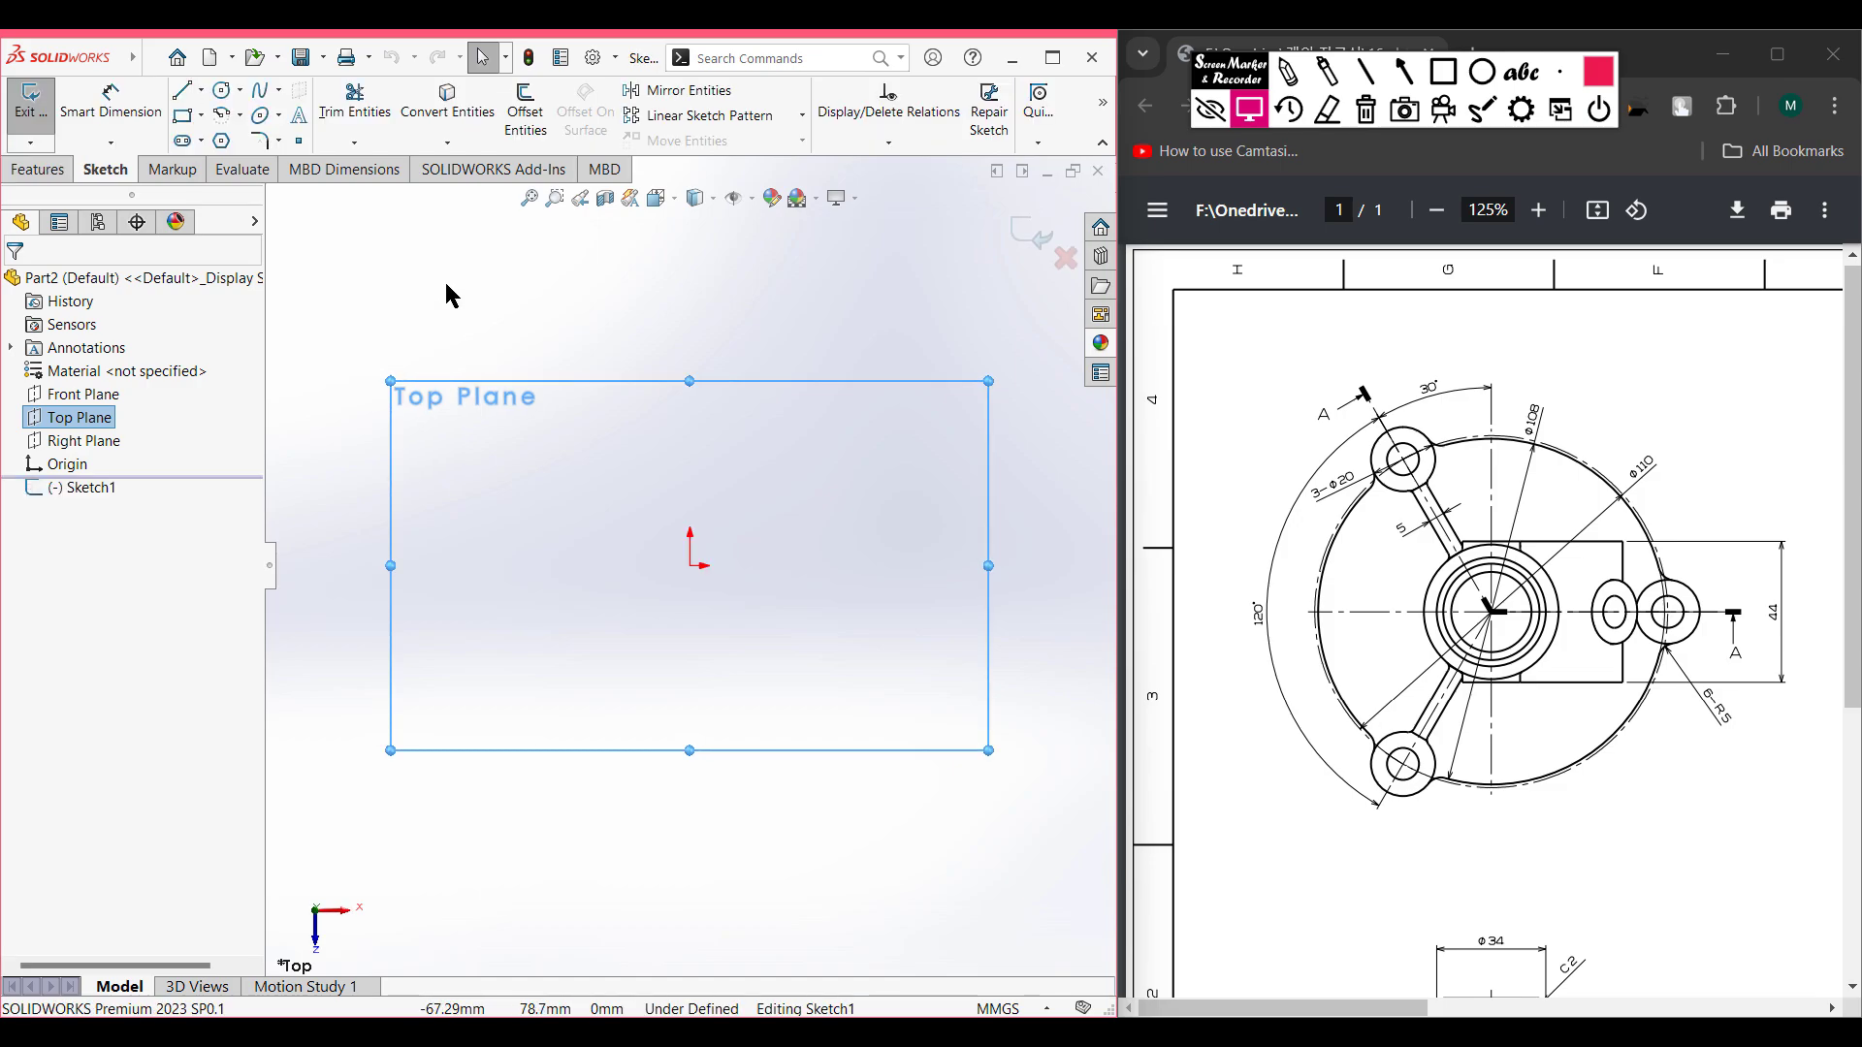
pyautogui.click(223, 90)
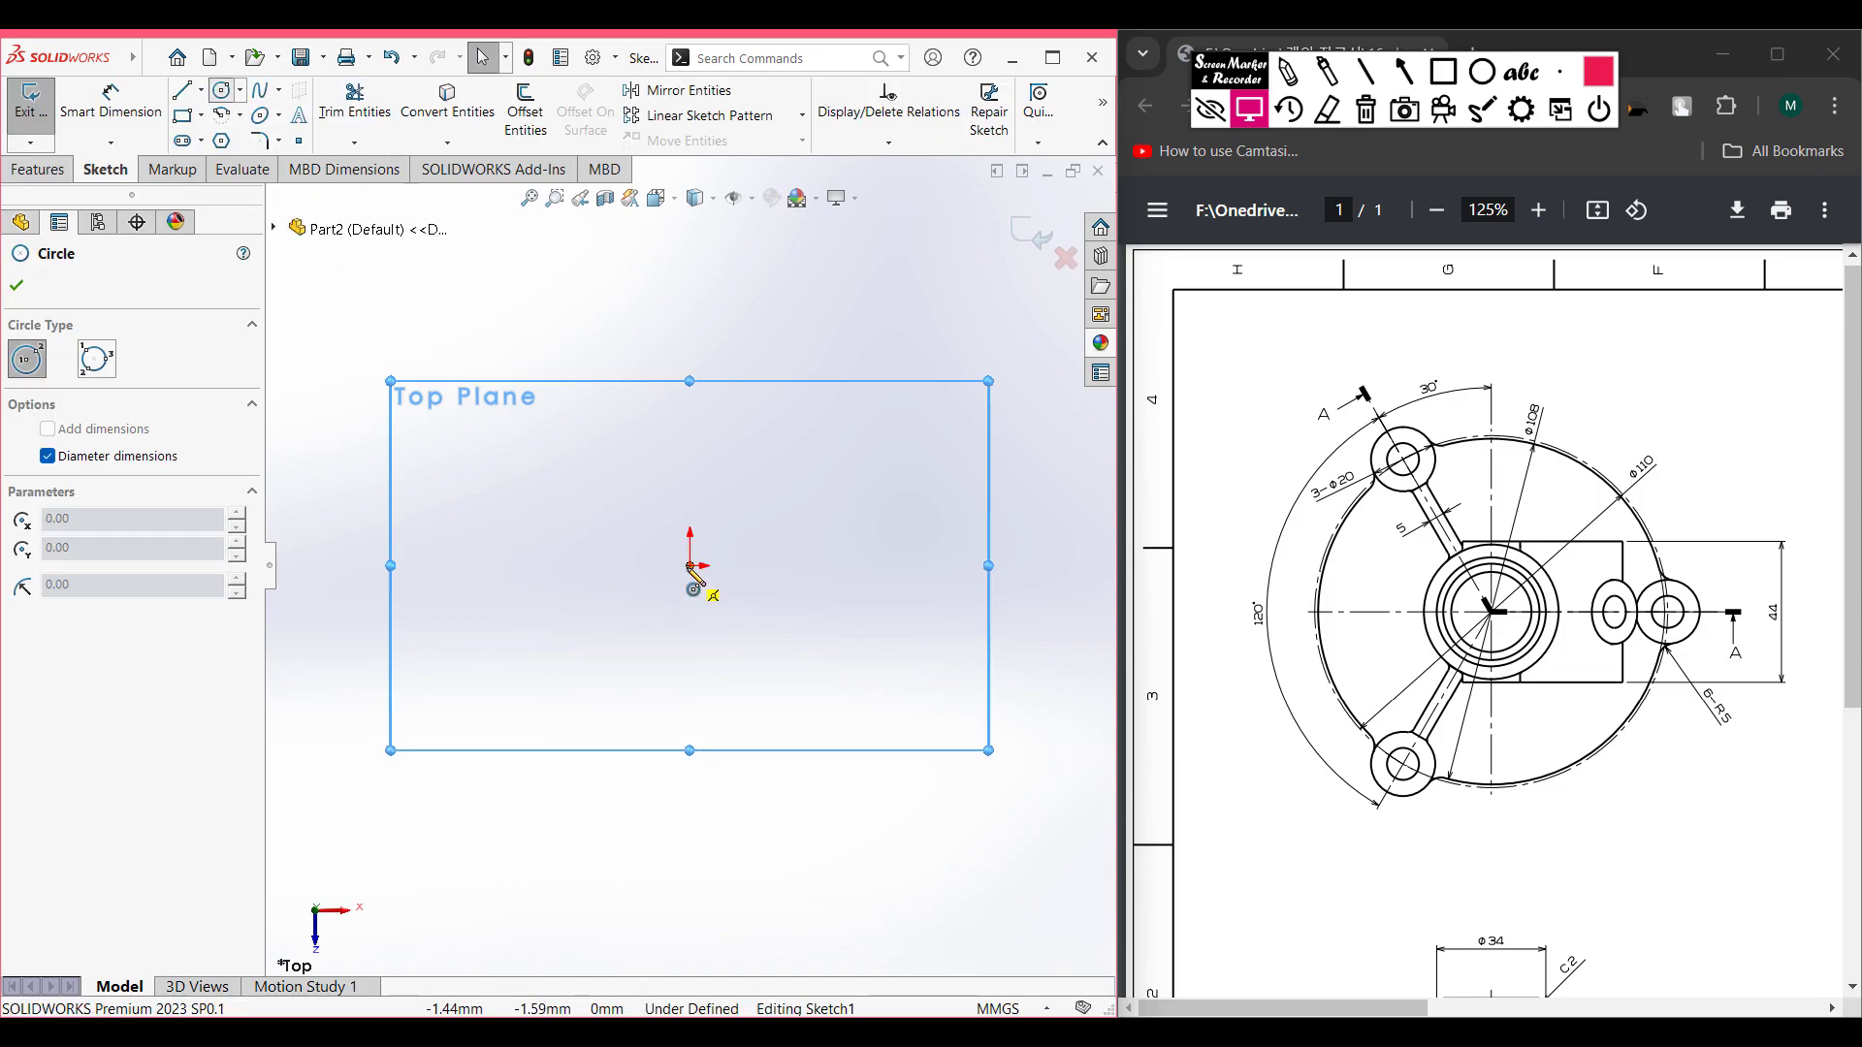
pyautogui.click(692, 566)
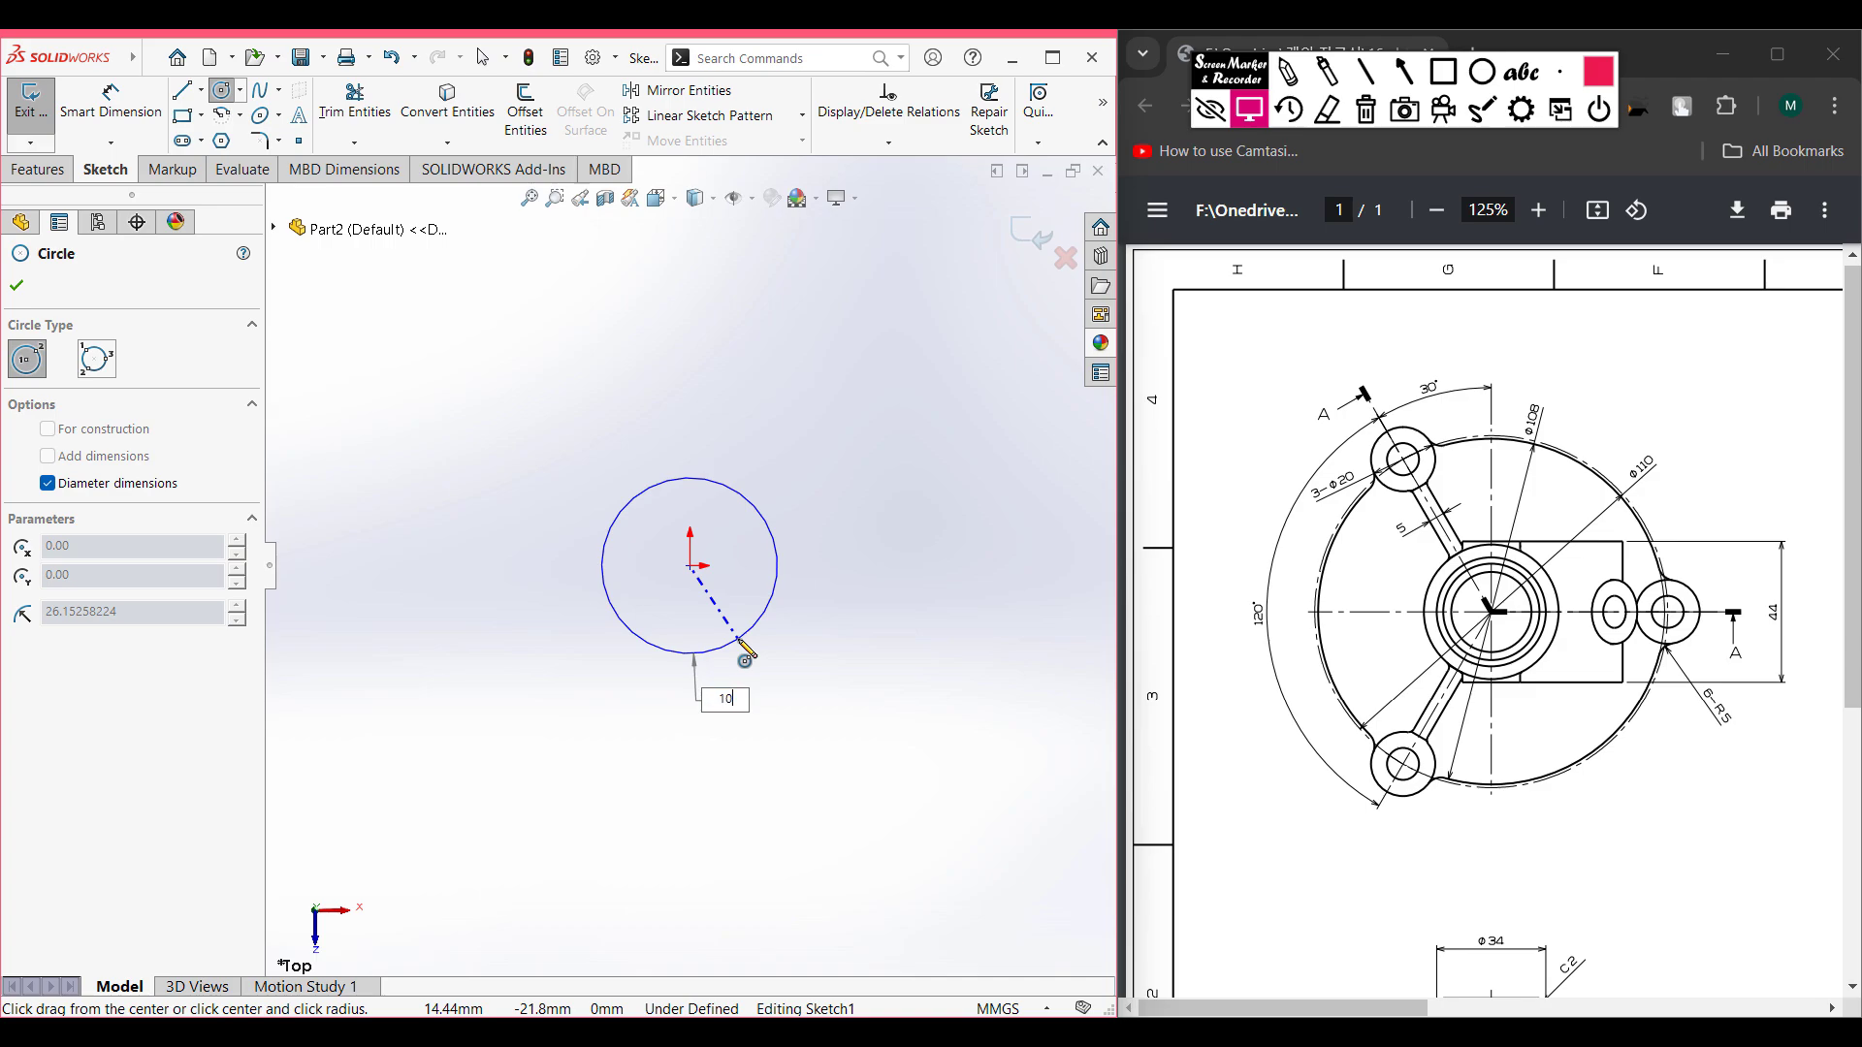
pyautogui.press('Return')
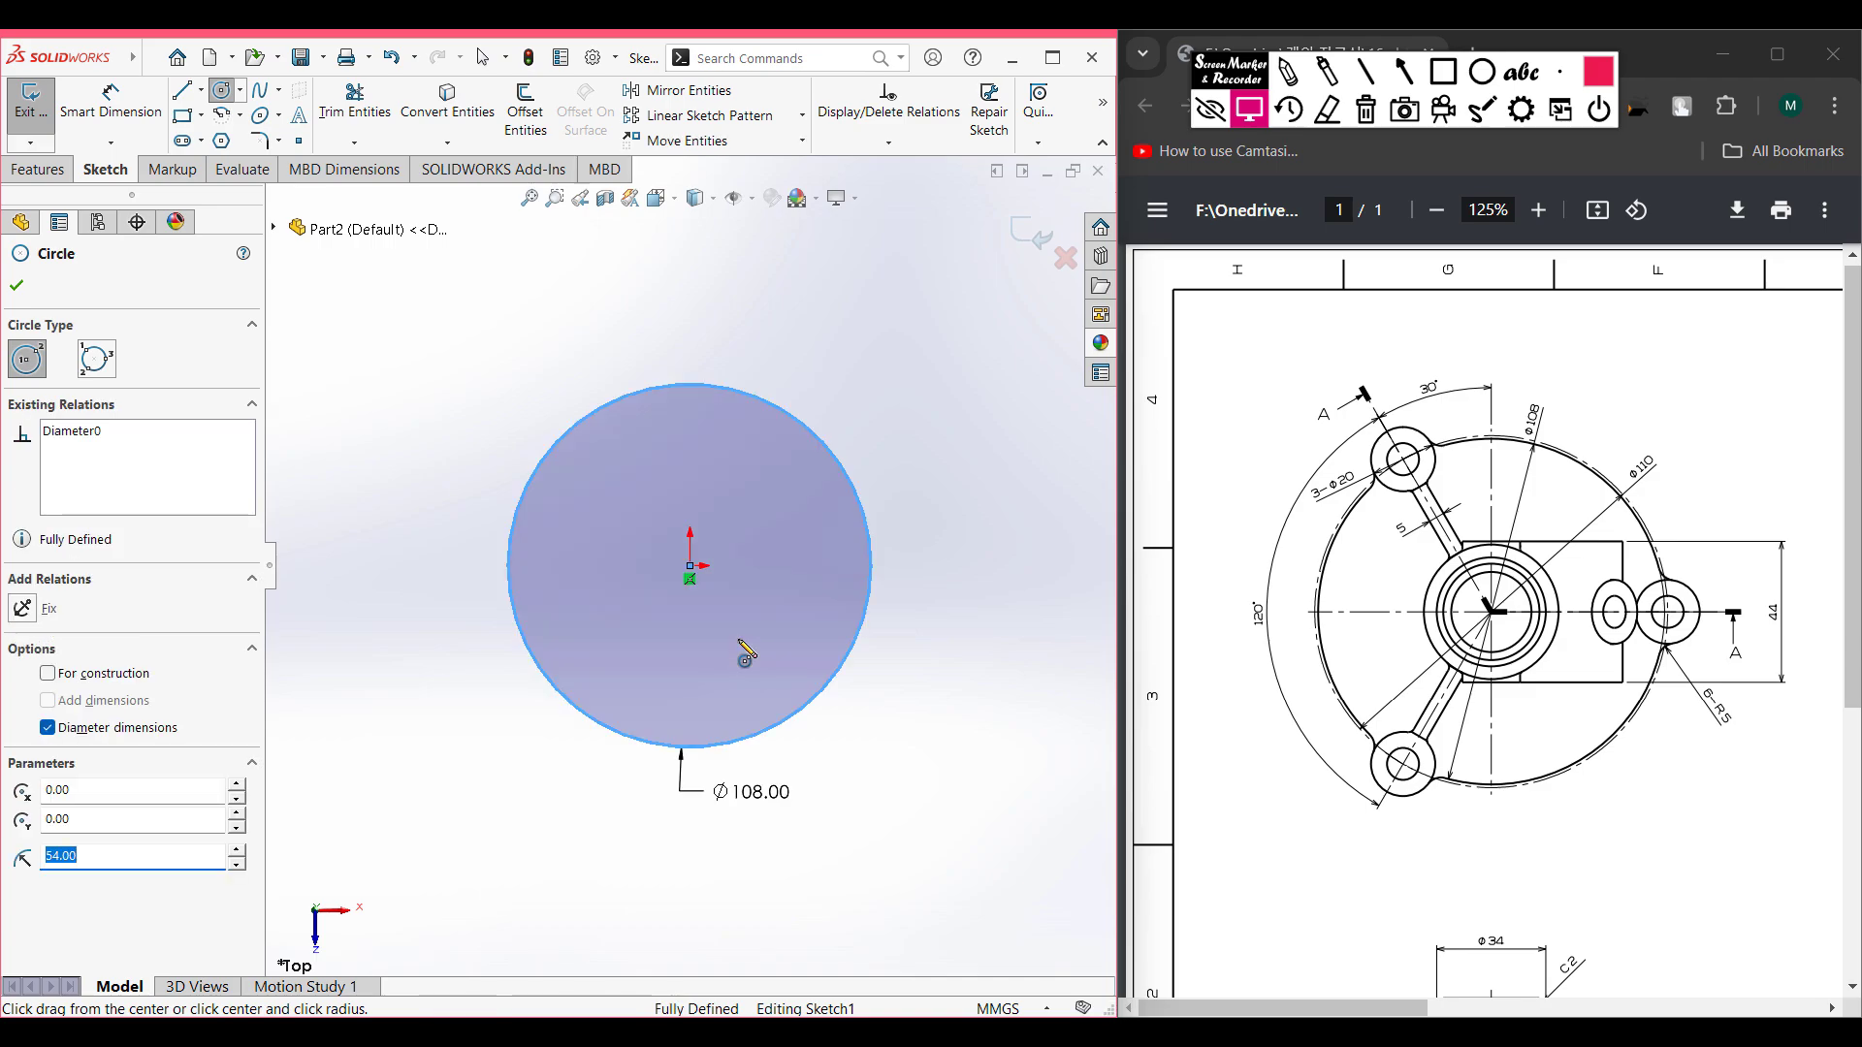
pyautogui.hotkey('ctrl', '7')
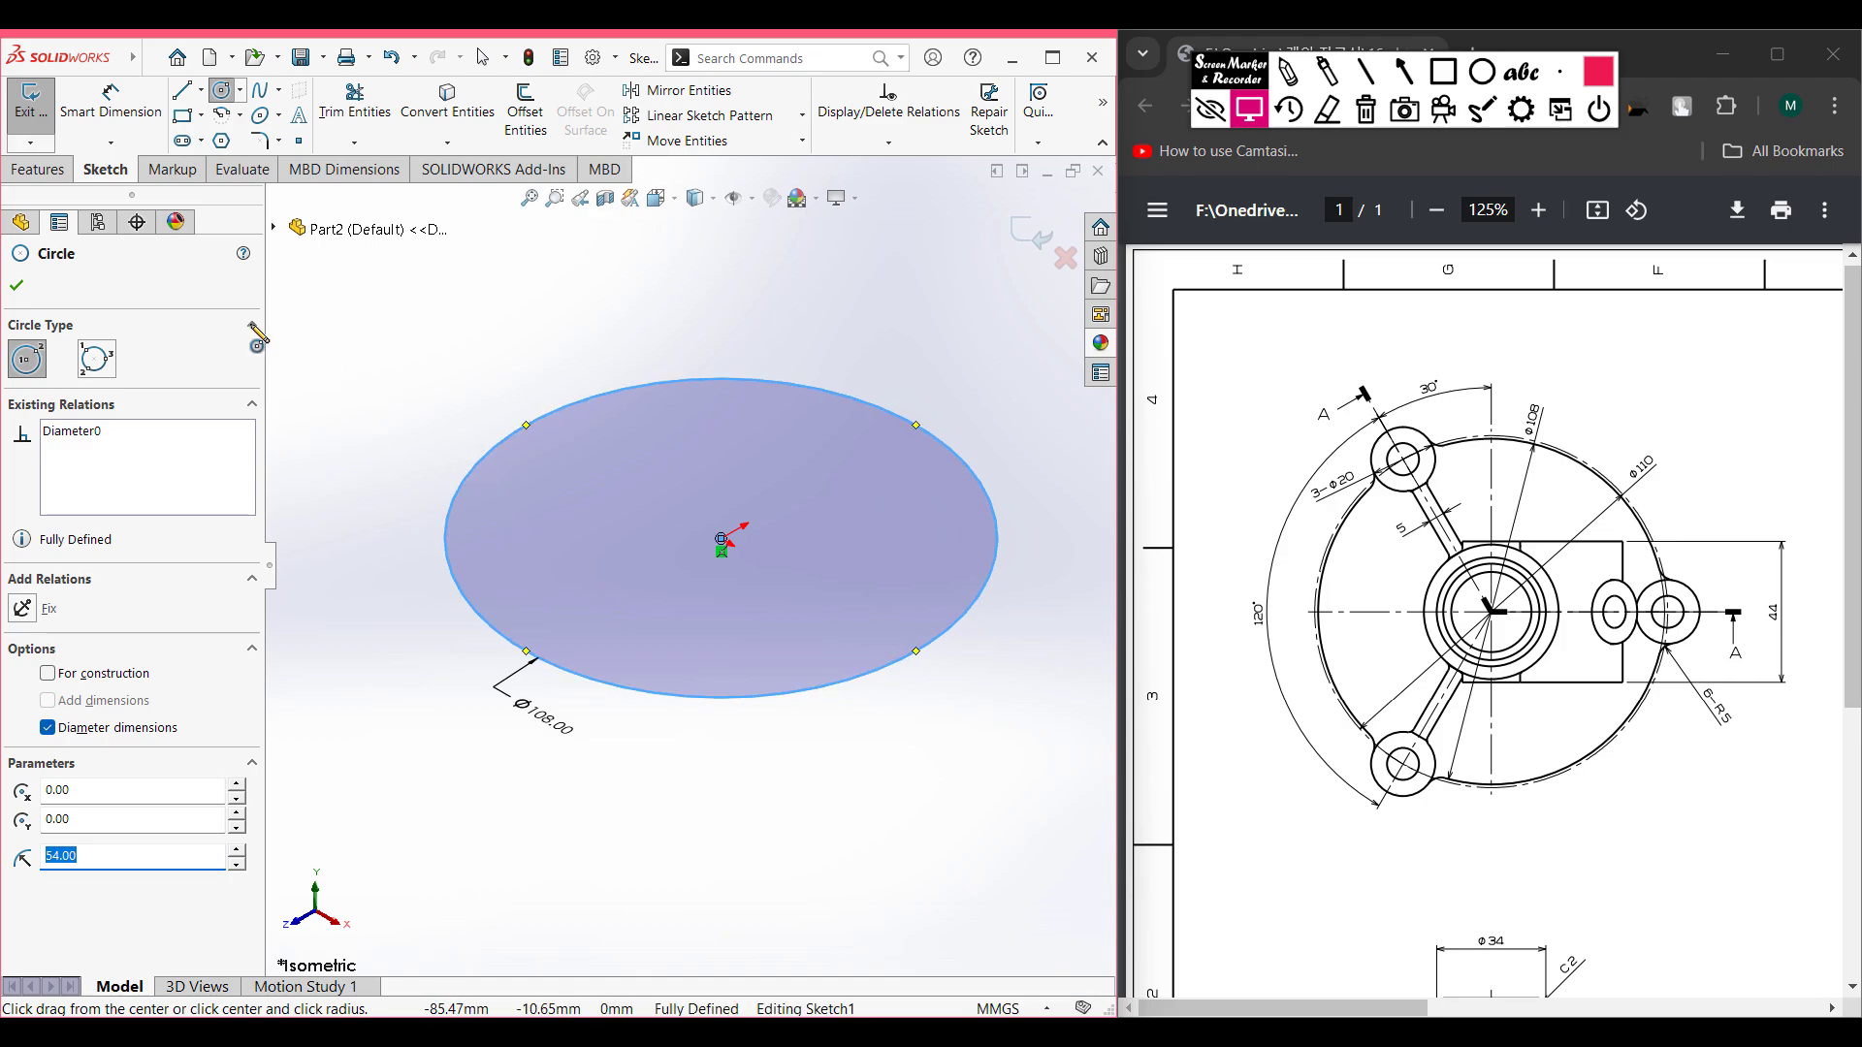
pyautogui.click(17, 285)
# - Extrude the circle as a Blind boss with a depth of 8 mm to form the base disc
pyautogui.click(39, 169)
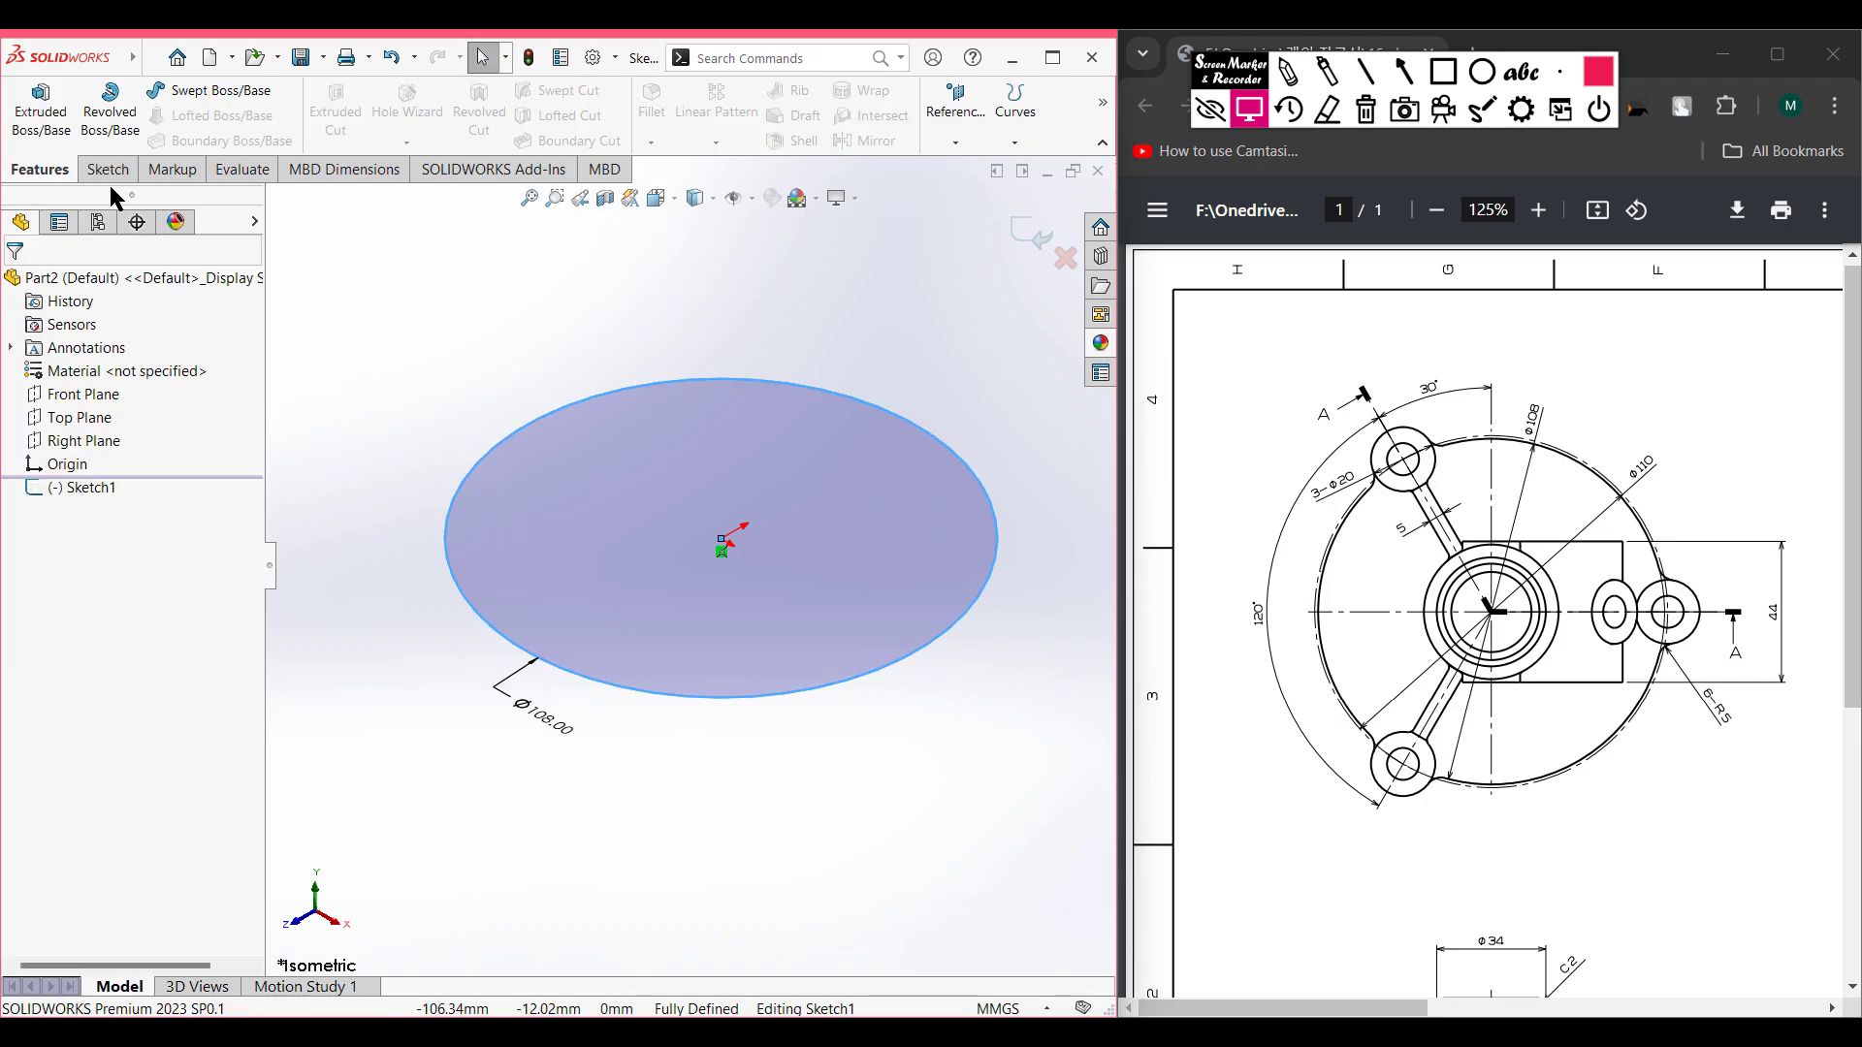
pyautogui.click(44, 125)
pyautogui.moveTo(1853, 692); pyautogui.dragTo(1860, 1001)
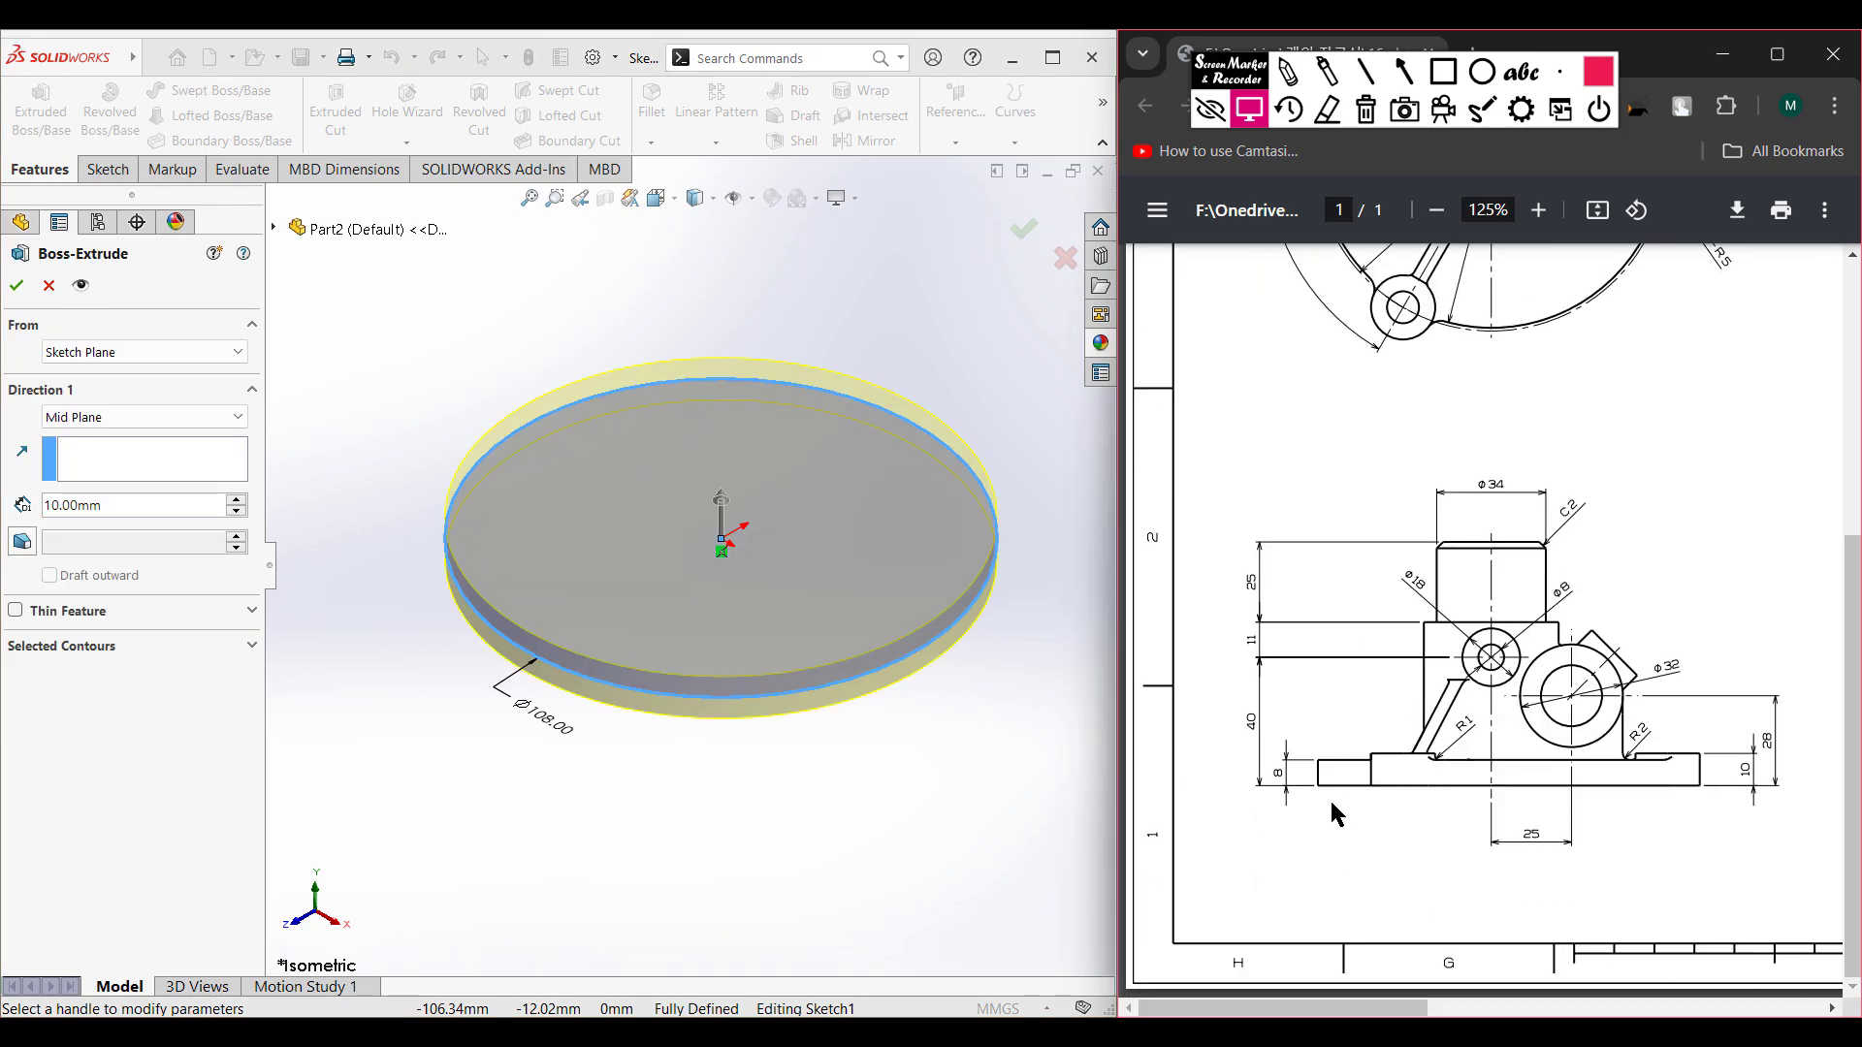
pyautogui.click(131, 417)
pyautogui.click(124, 439)
pyautogui.write('8')
pyautogui.press('Return')
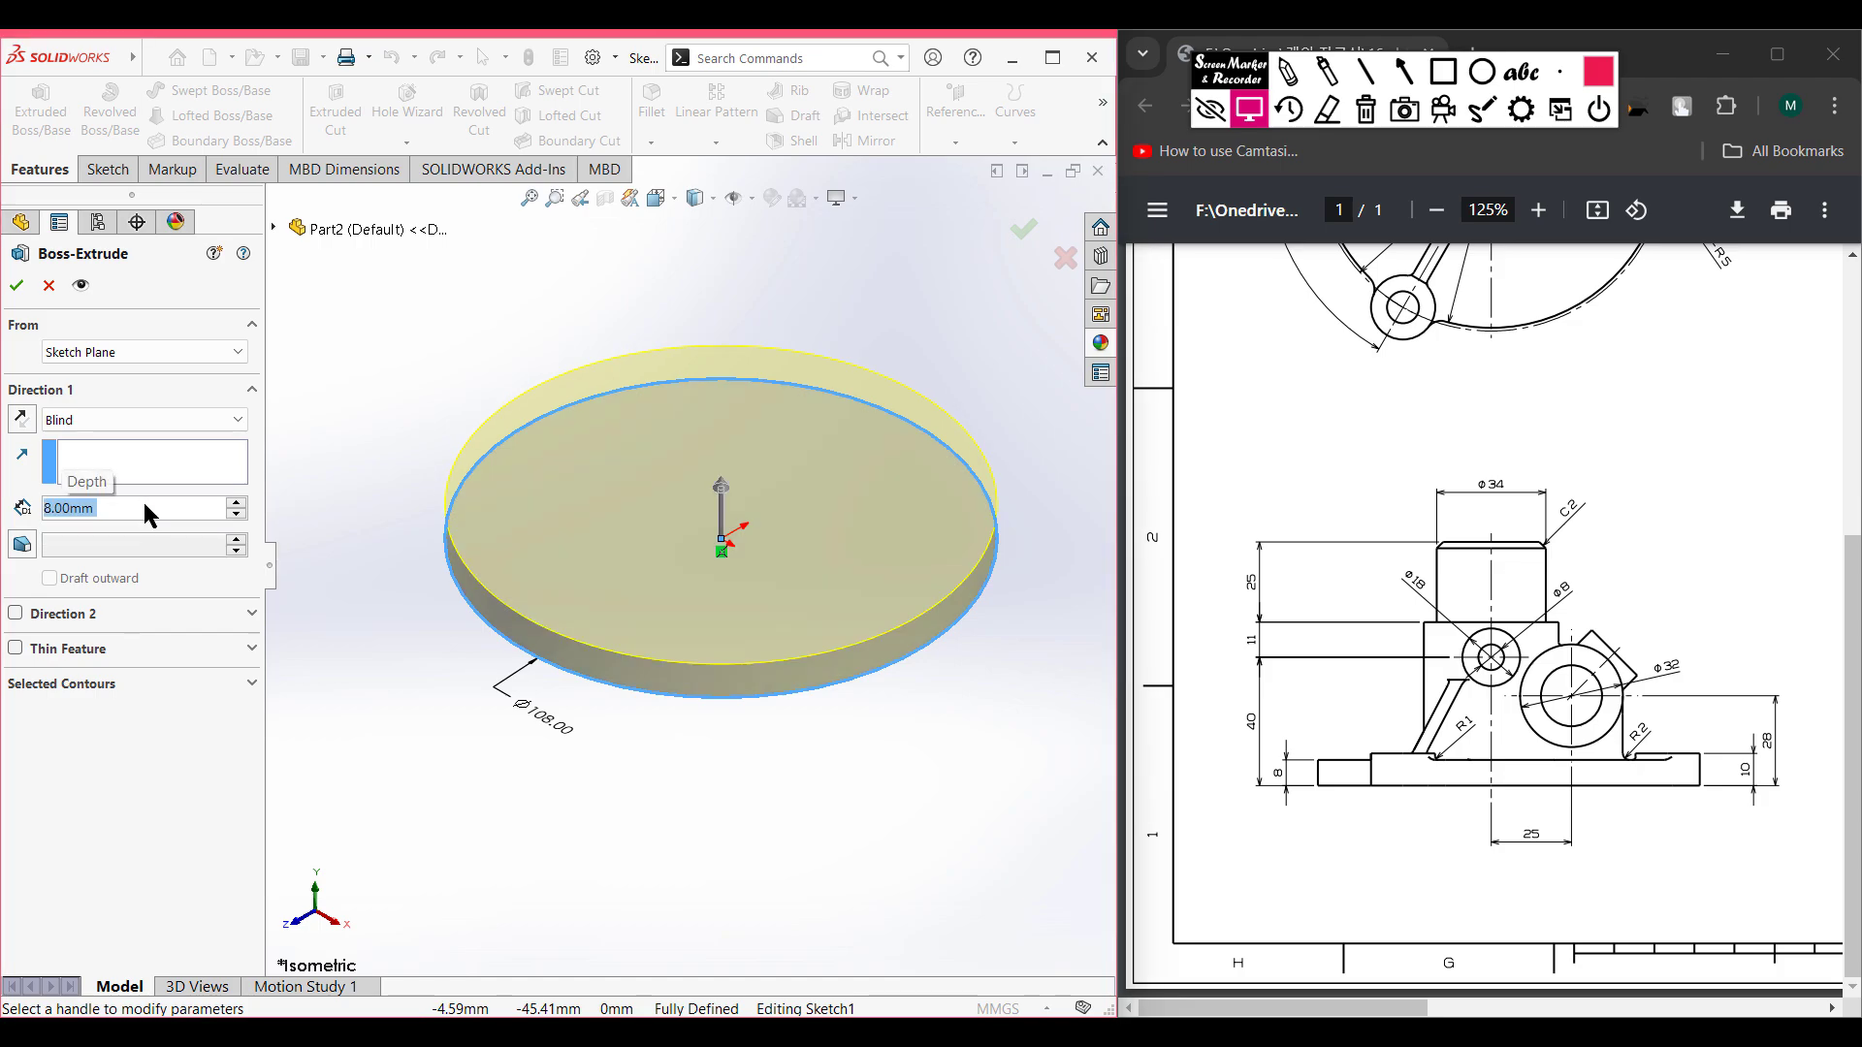
pyautogui.click(16, 286)
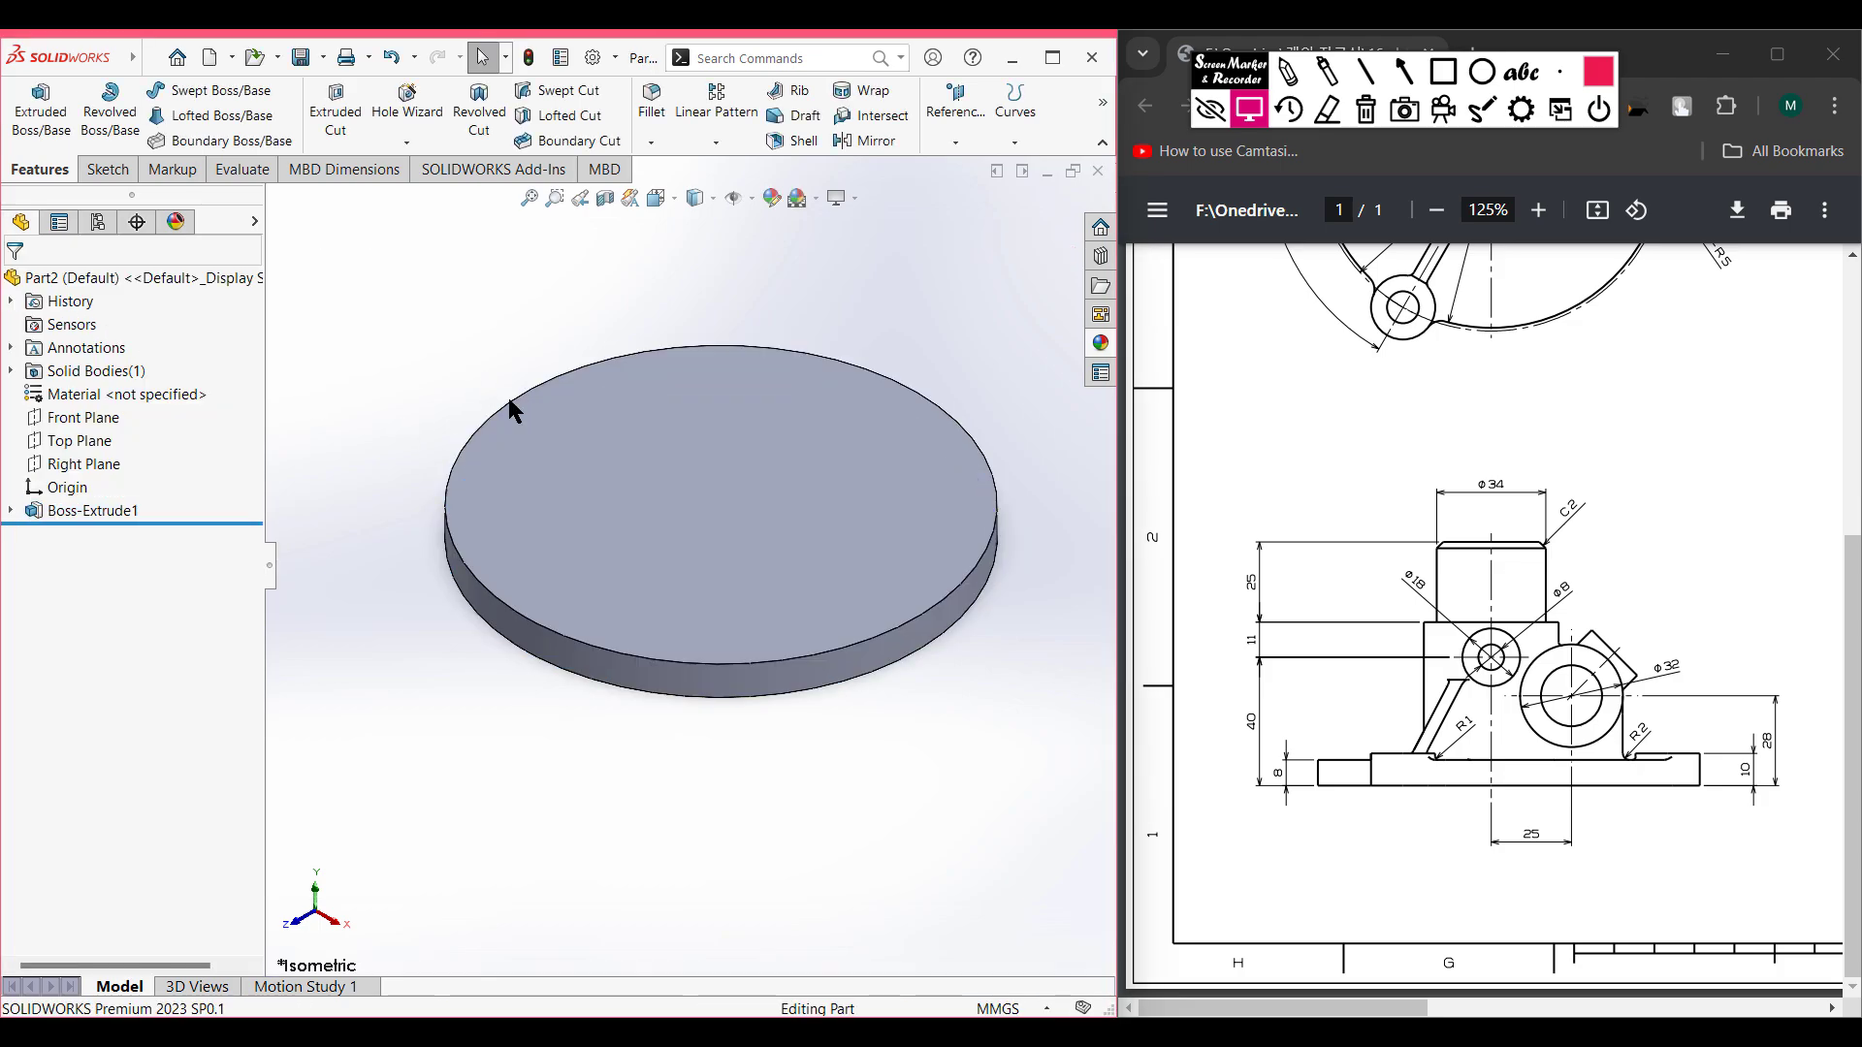
# - Locate the three round lugs around the base disc in the reference drawing's plan view
pyautogui.scroll(5, 1845, 368)
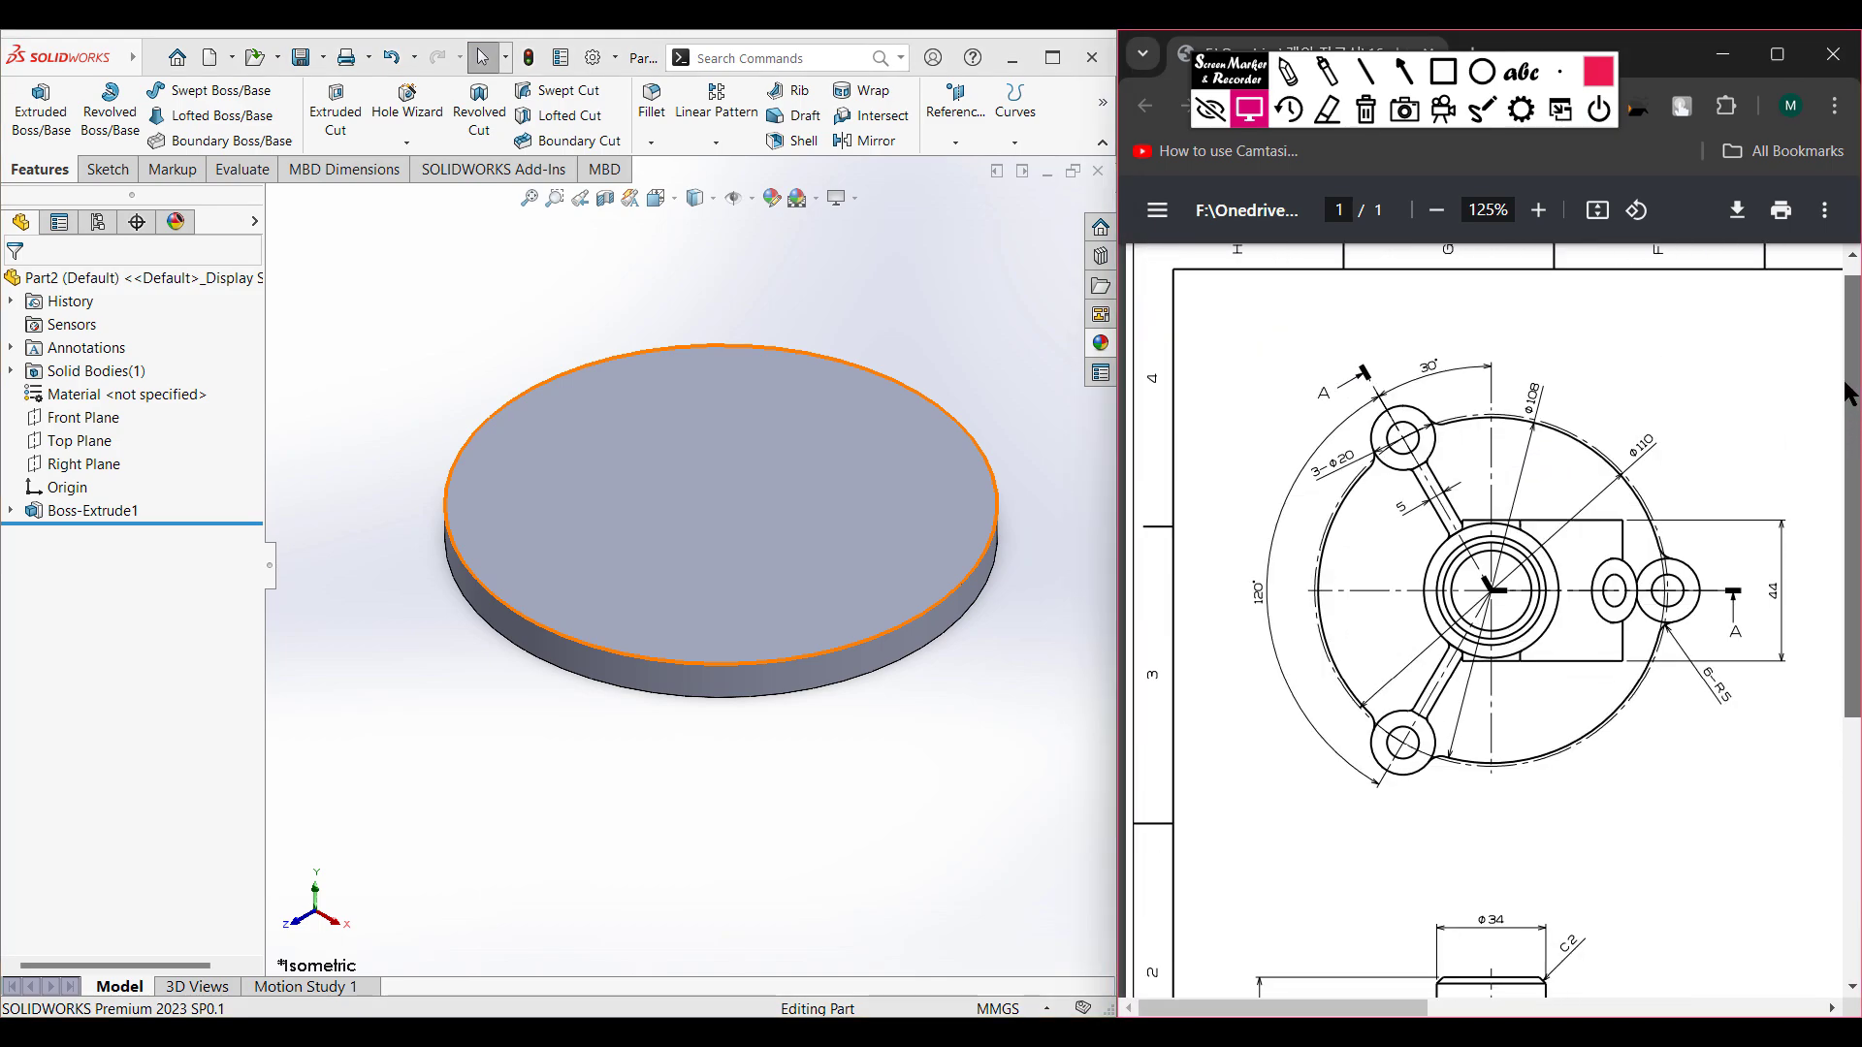
pyautogui.click(1290, 71)
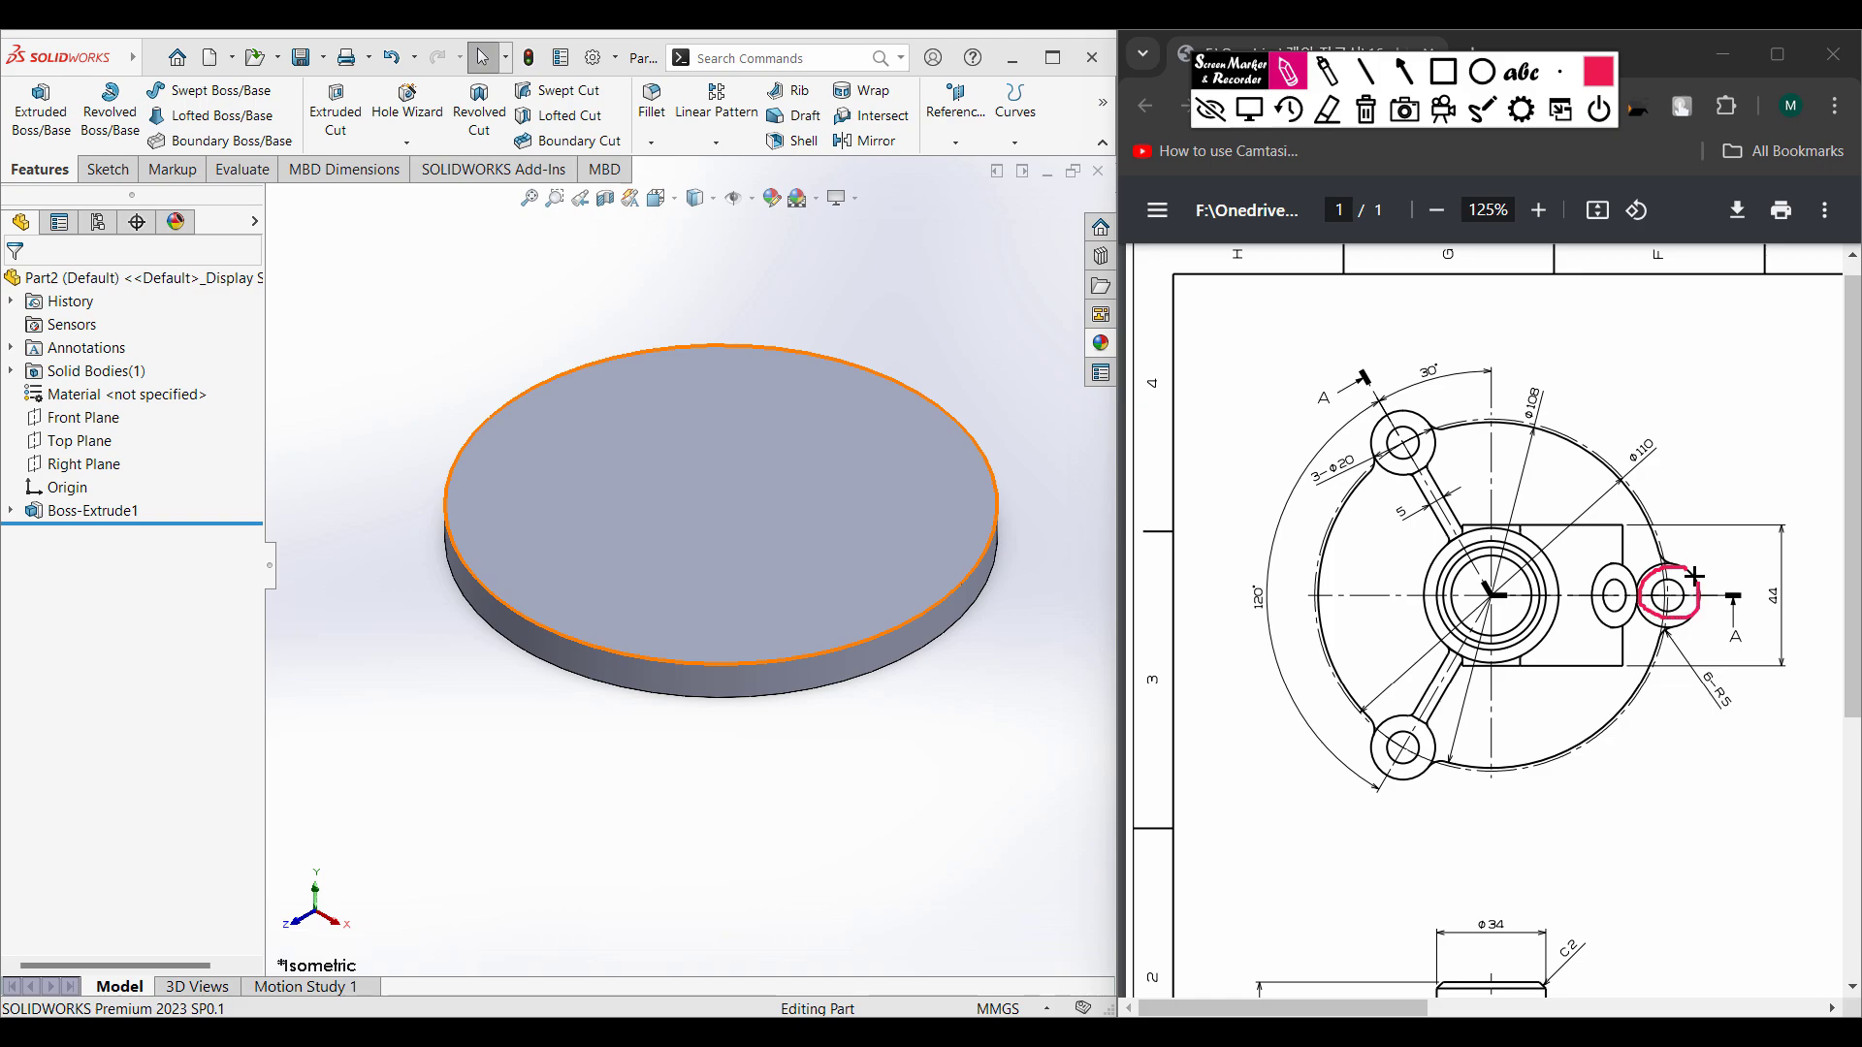
pyautogui.moveTo(1363, 446); pyautogui.dragTo(1444, 434)
pyautogui.moveTo(1348, 766); pyautogui.dragTo(1441, 741)
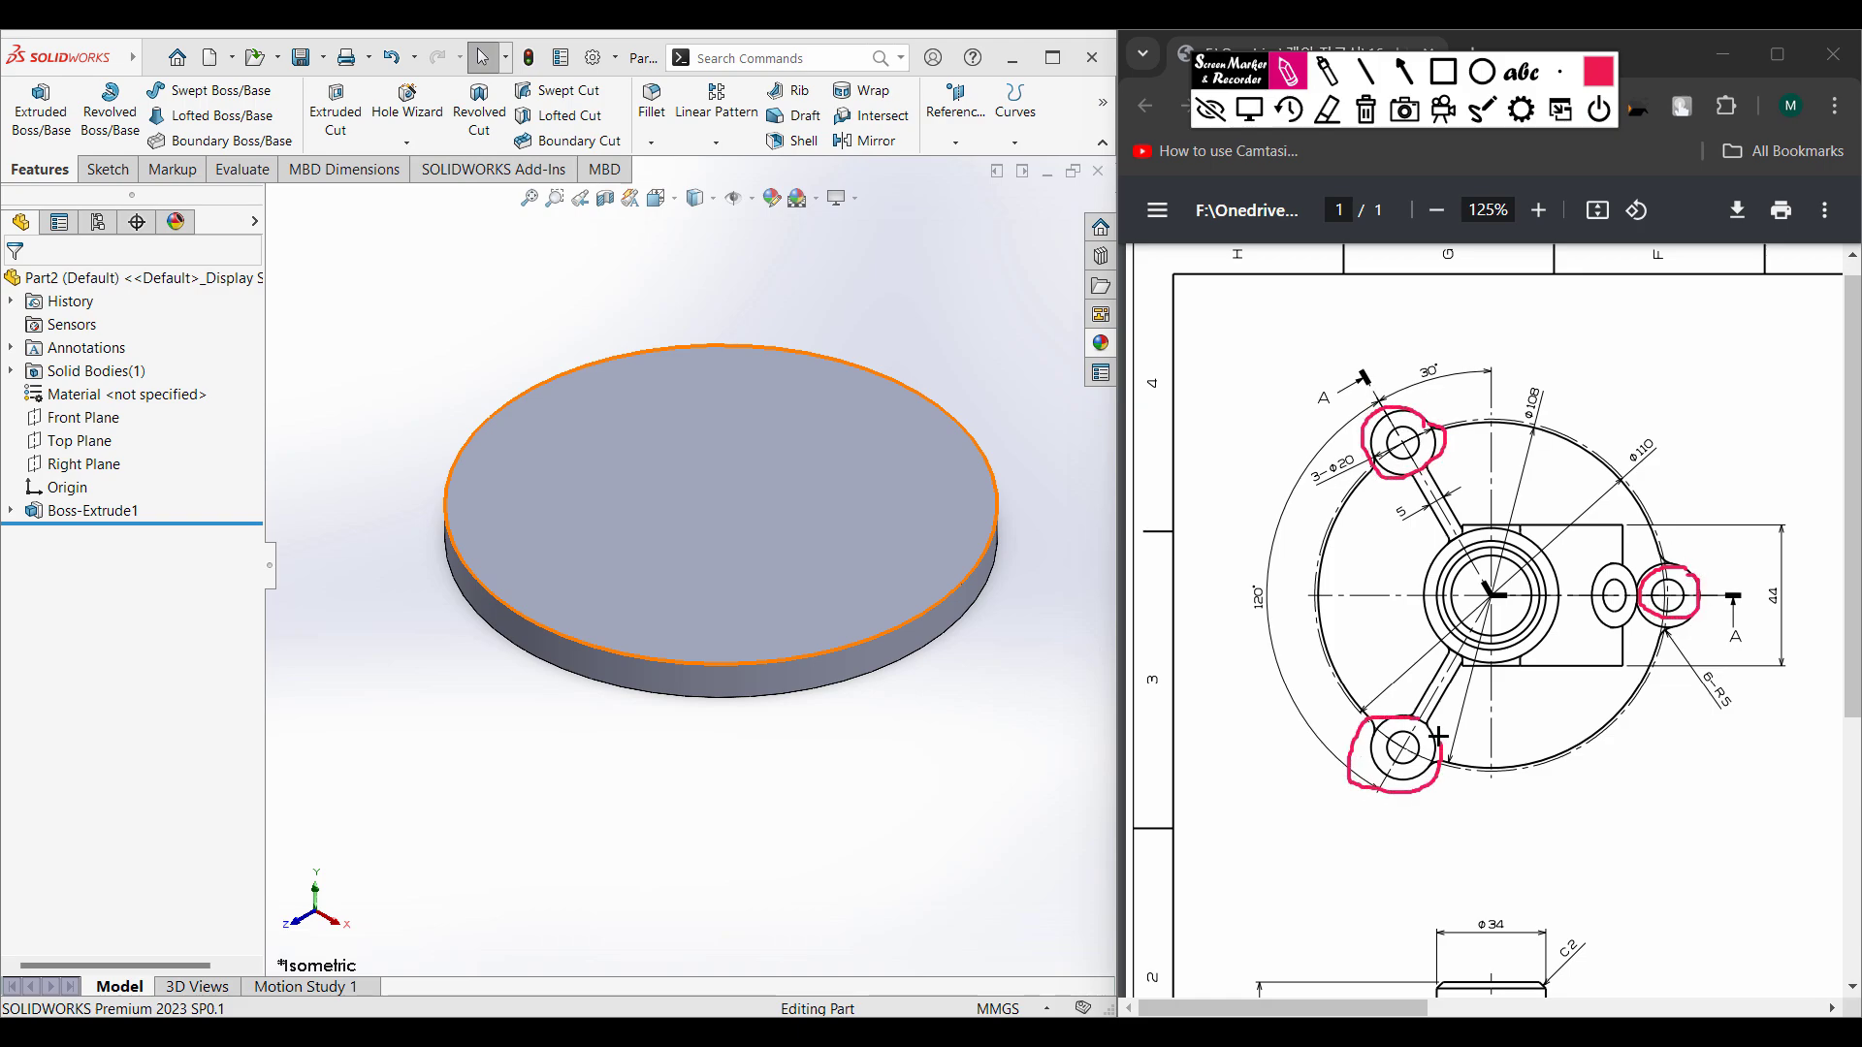
pyautogui.click(1365, 108)
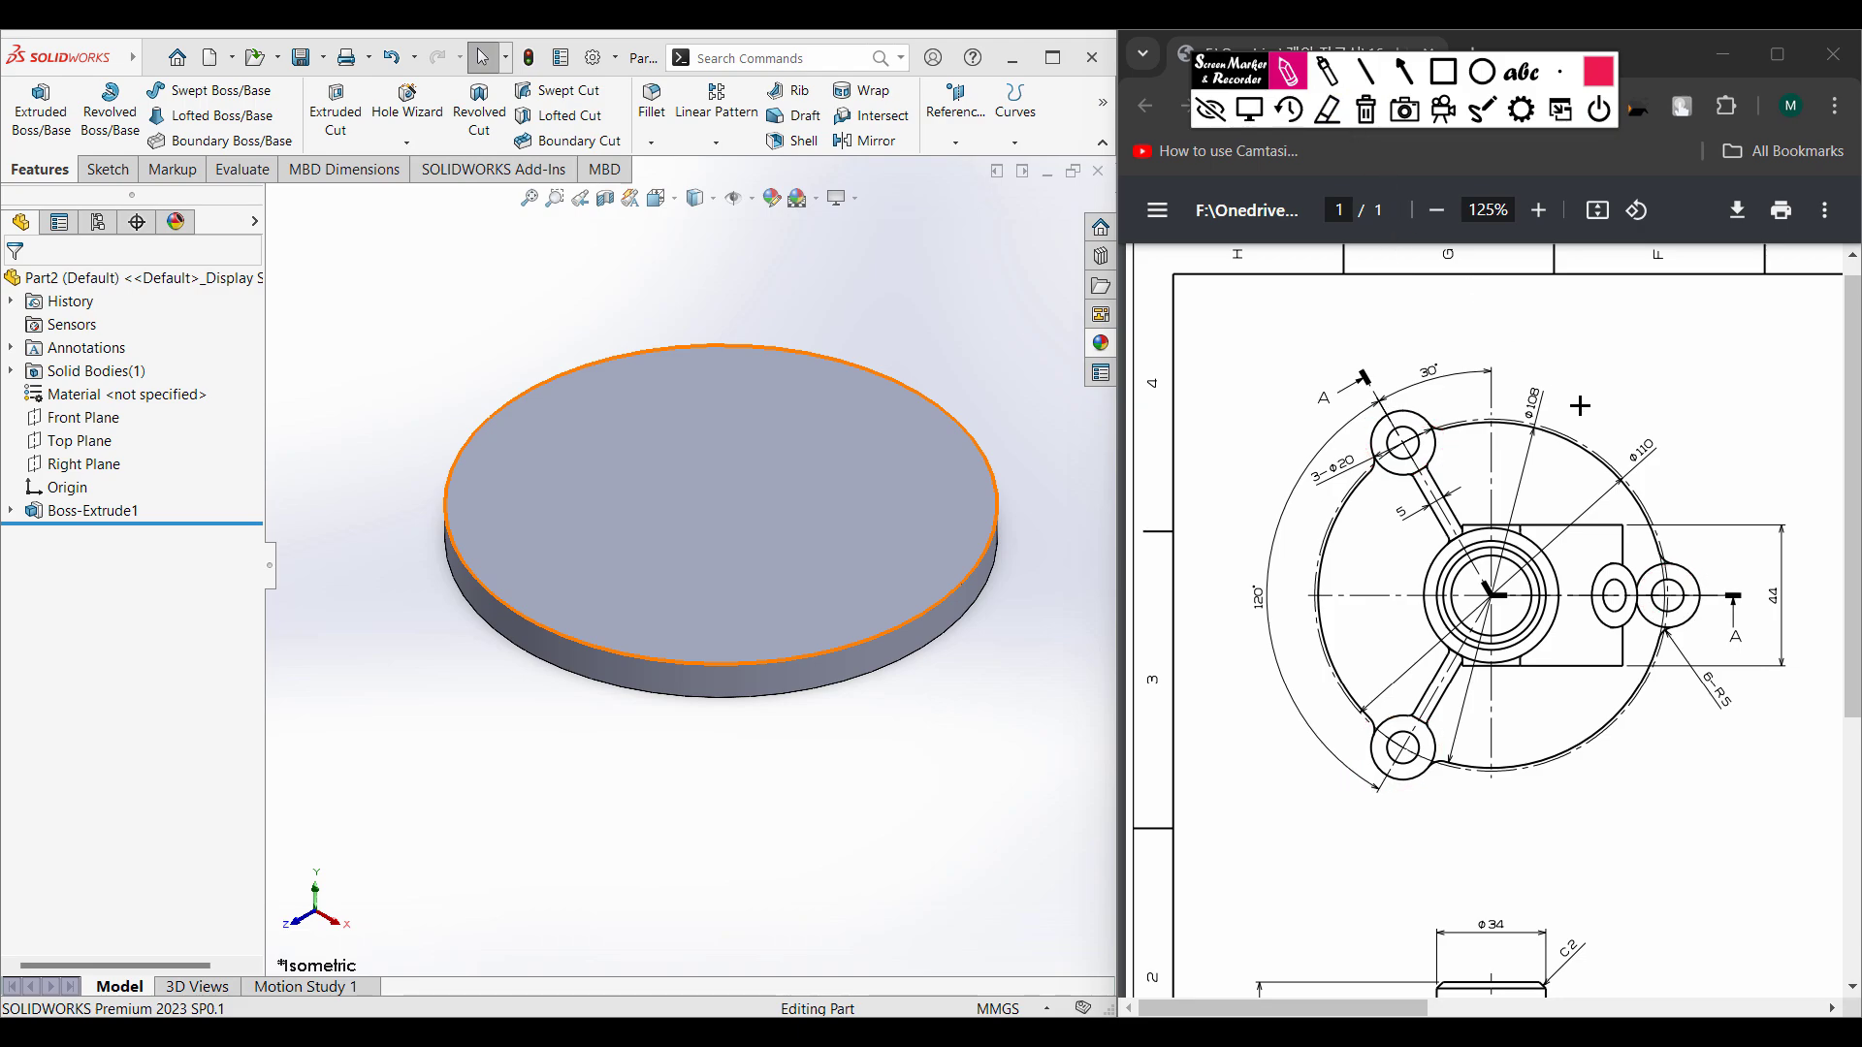
# - Examine the lugs' pitch circle and outer diameter callouts in the reference drawing's plan view
pyautogui.moveTo(1588, 448)
pyautogui.mouseDown()
pyautogui.moveTo(1479, 417)
pyautogui.moveTo(1381, 456)
pyautogui.moveTo(1356, 493)
pyautogui.mouseUp()
pyautogui.moveTo(1335, 575); pyautogui.dragTo(1338, 685)
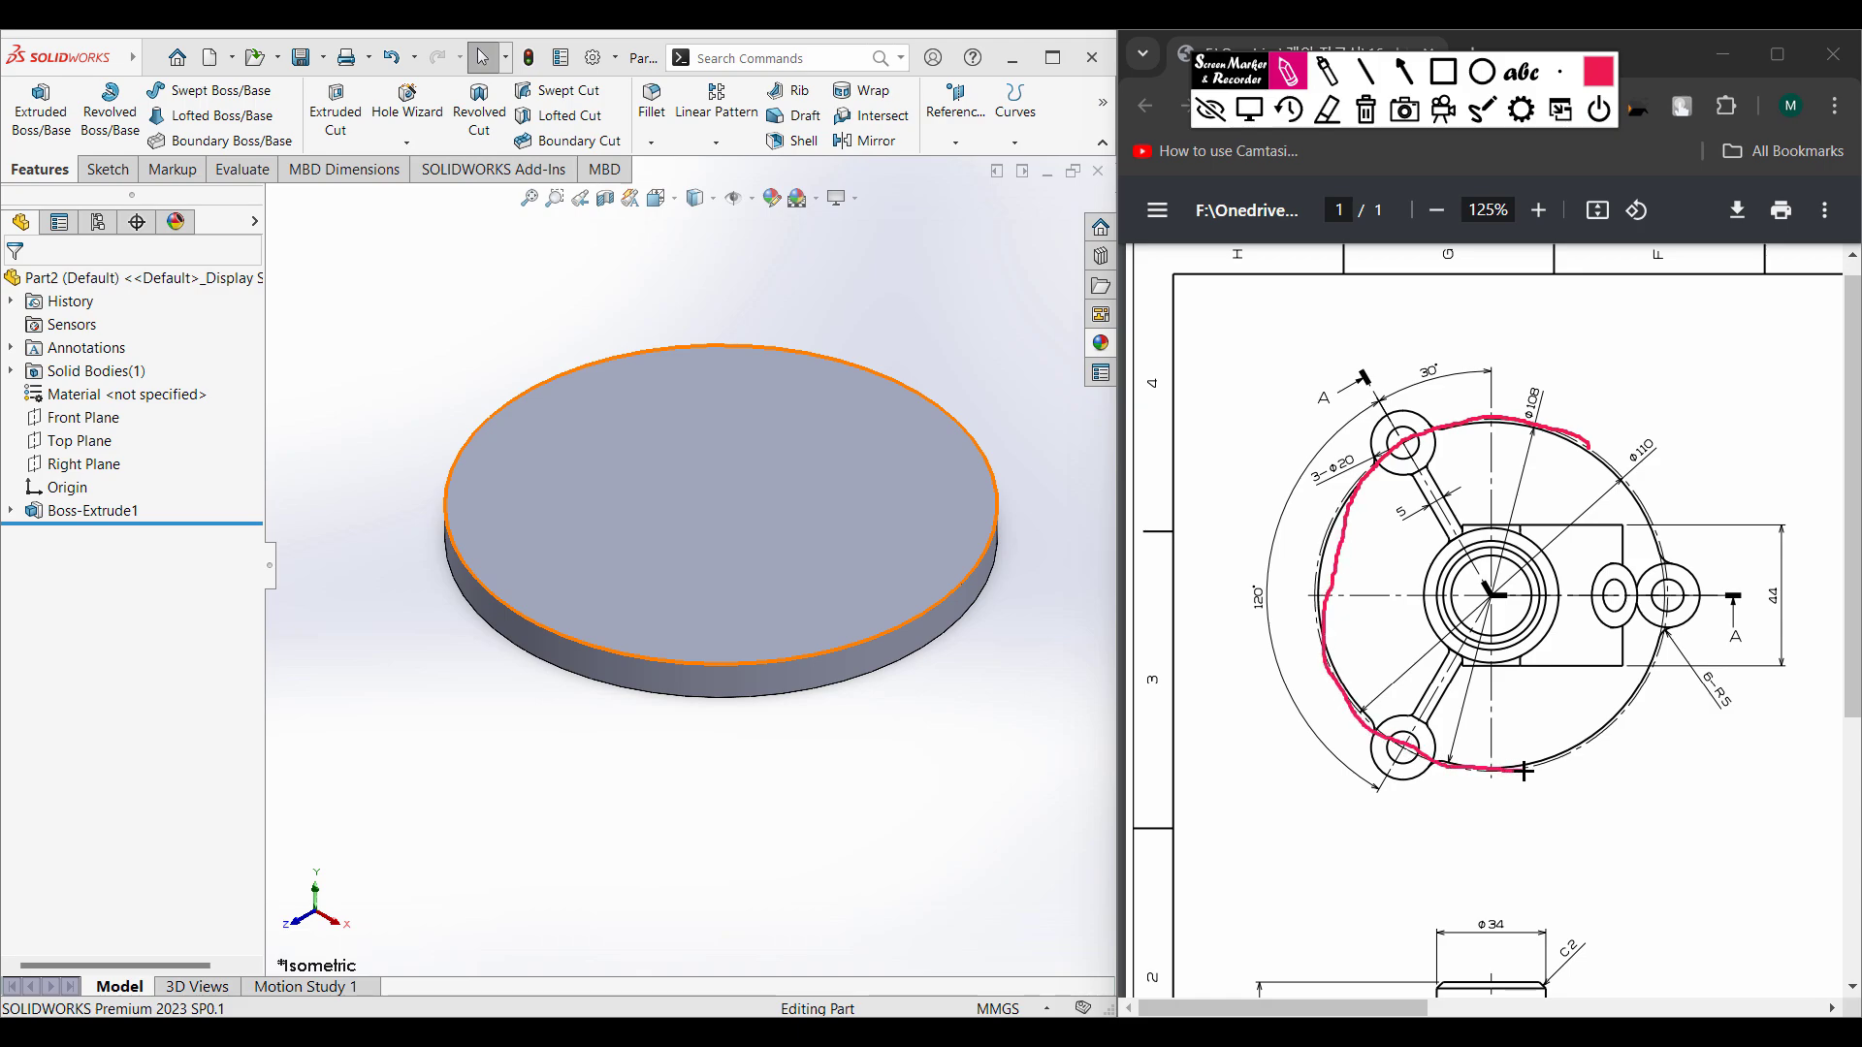
pyautogui.moveTo(1600, 720)
pyautogui.mouseDown()
pyautogui.moveTo(1653, 590)
pyautogui.moveTo(1617, 450)
pyautogui.mouseUp()
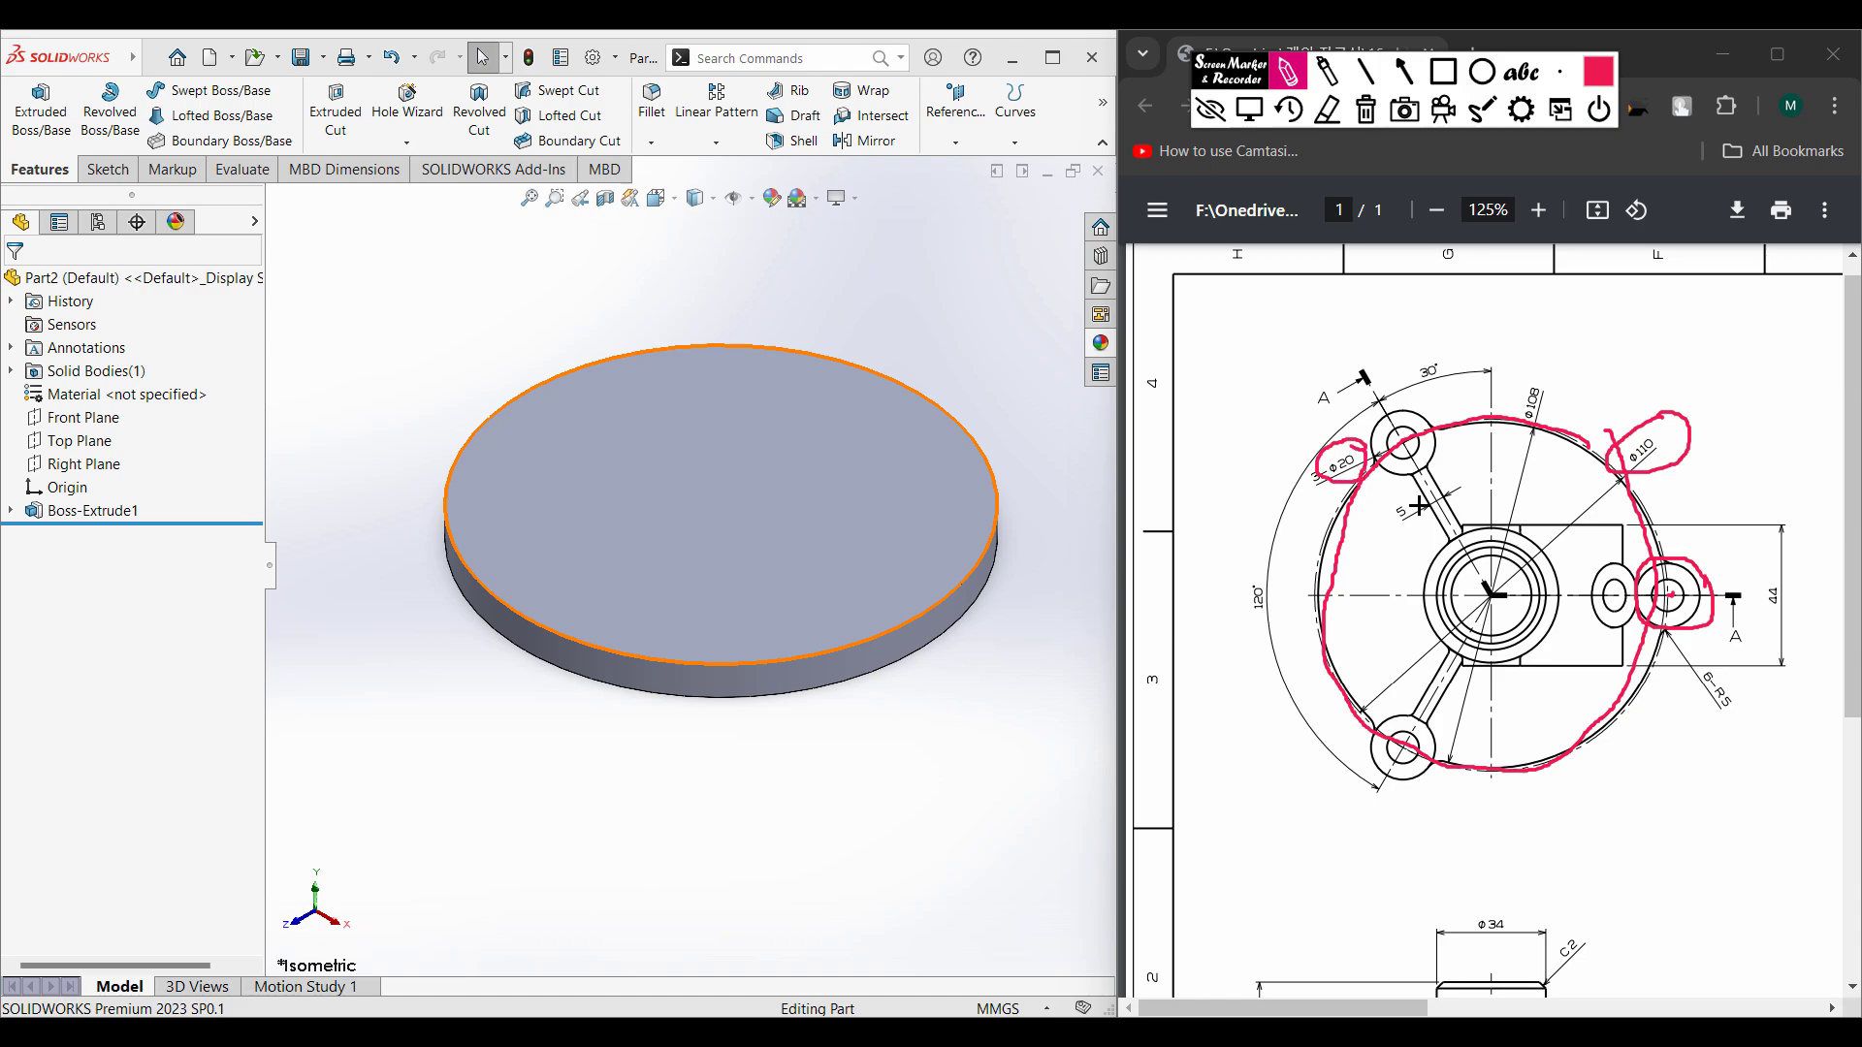
pyautogui.moveTo(1402, 399)
pyautogui.mouseDown()
pyautogui.moveTo(1379, 489)
pyautogui.moveTo(1437, 453)
pyautogui.mouseUp()
pyautogui.moveTo(1400, 709); pyautogui.dragTo(1434, 781)
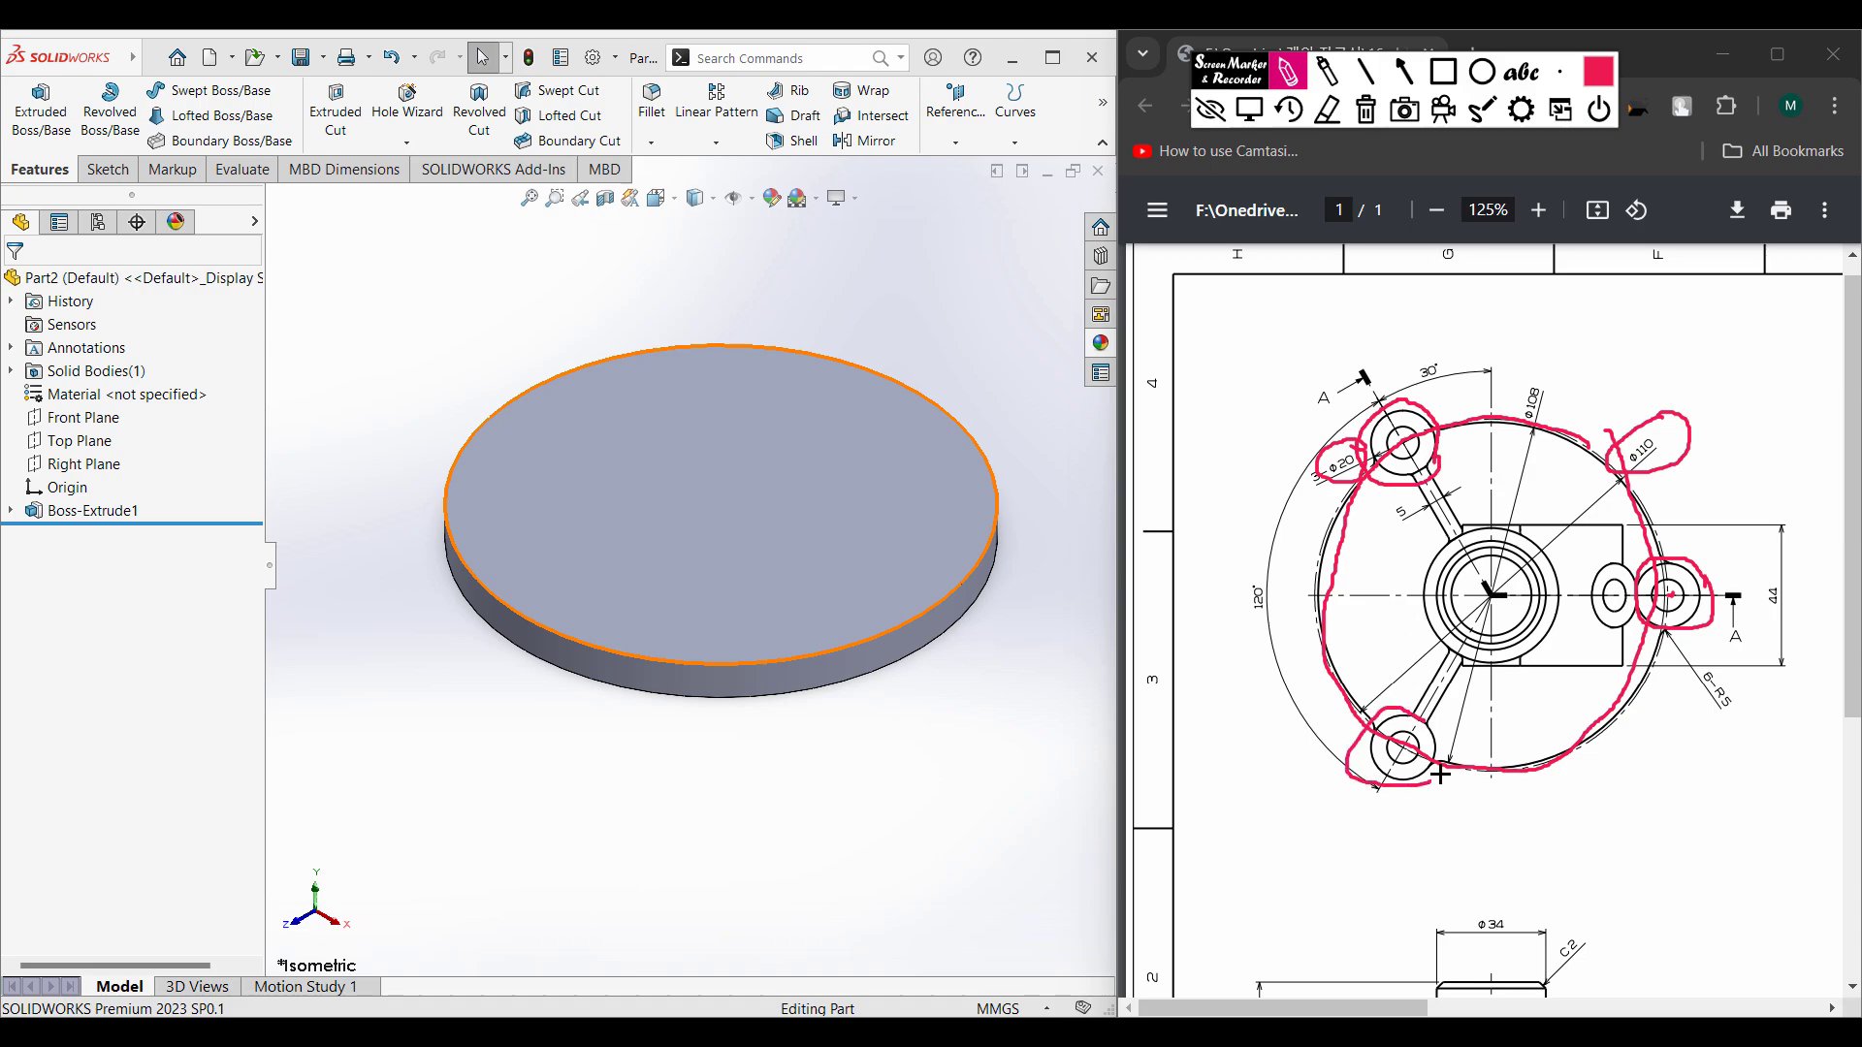
pyautogui.click(1365, 110)
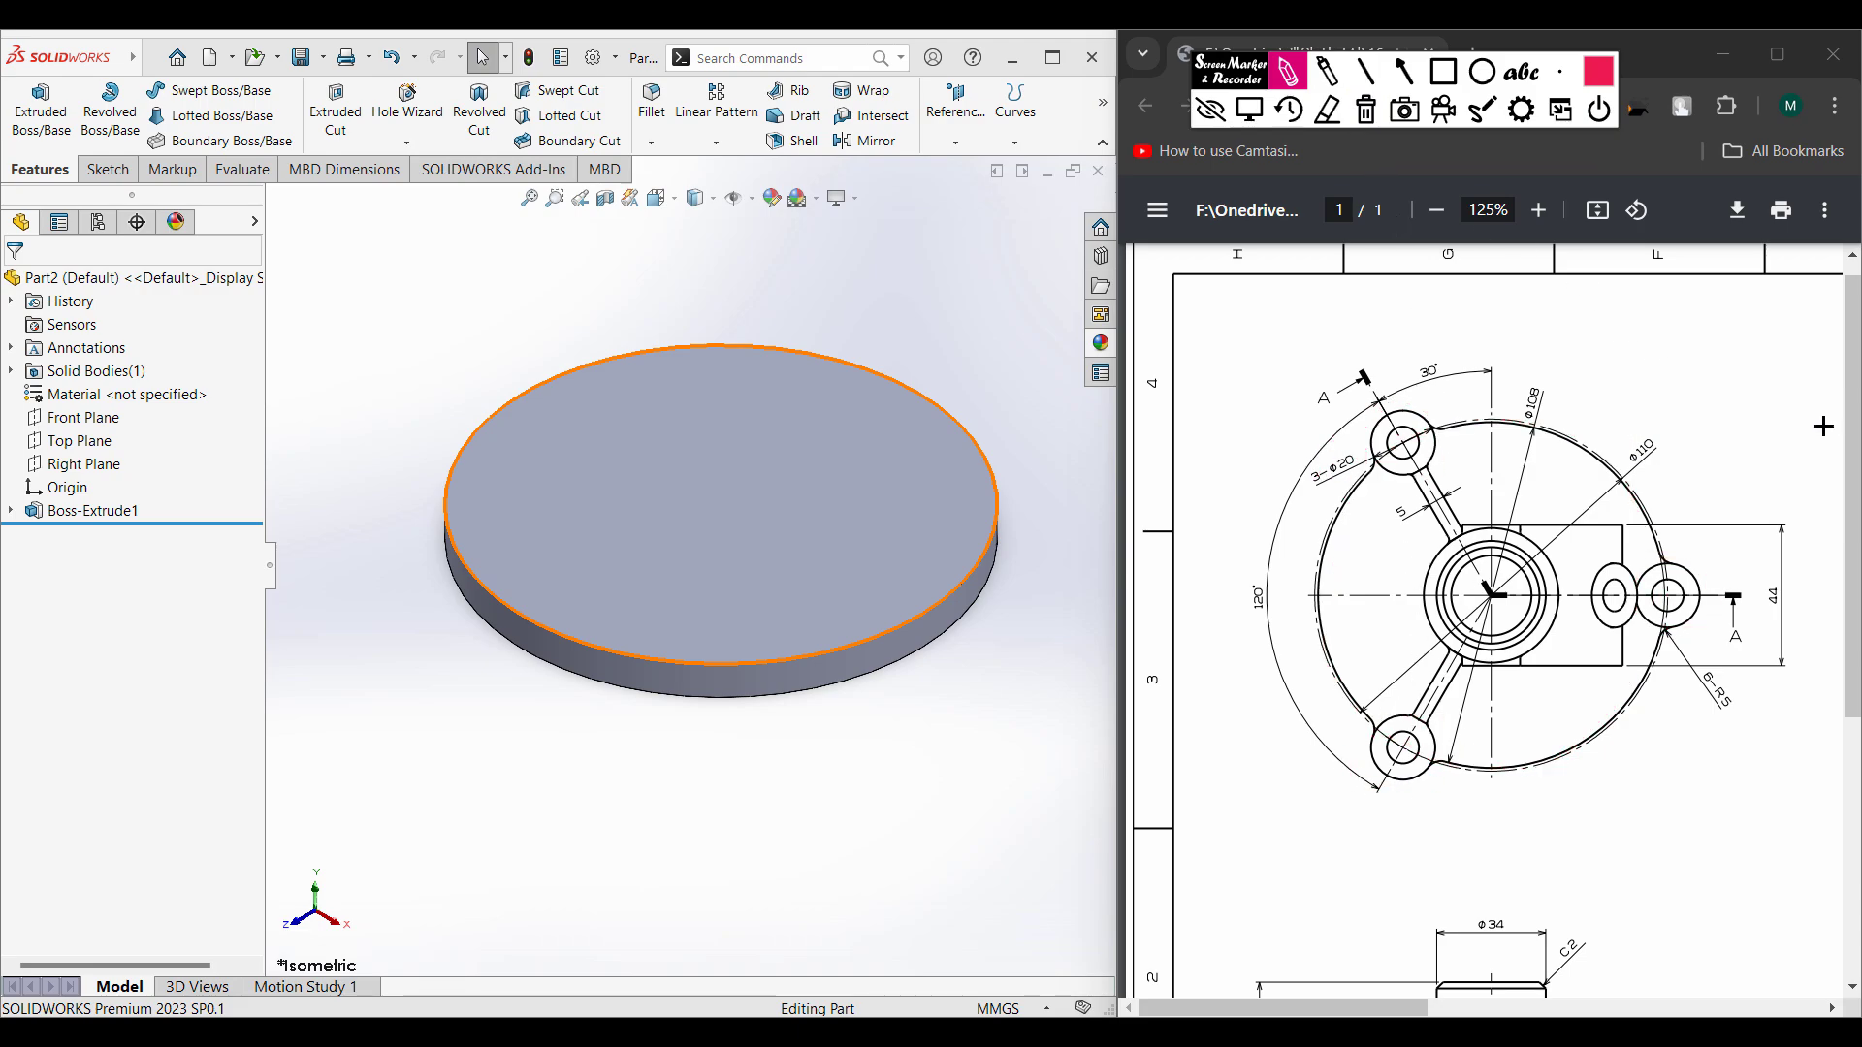
pyautogui.click(1249, 110)
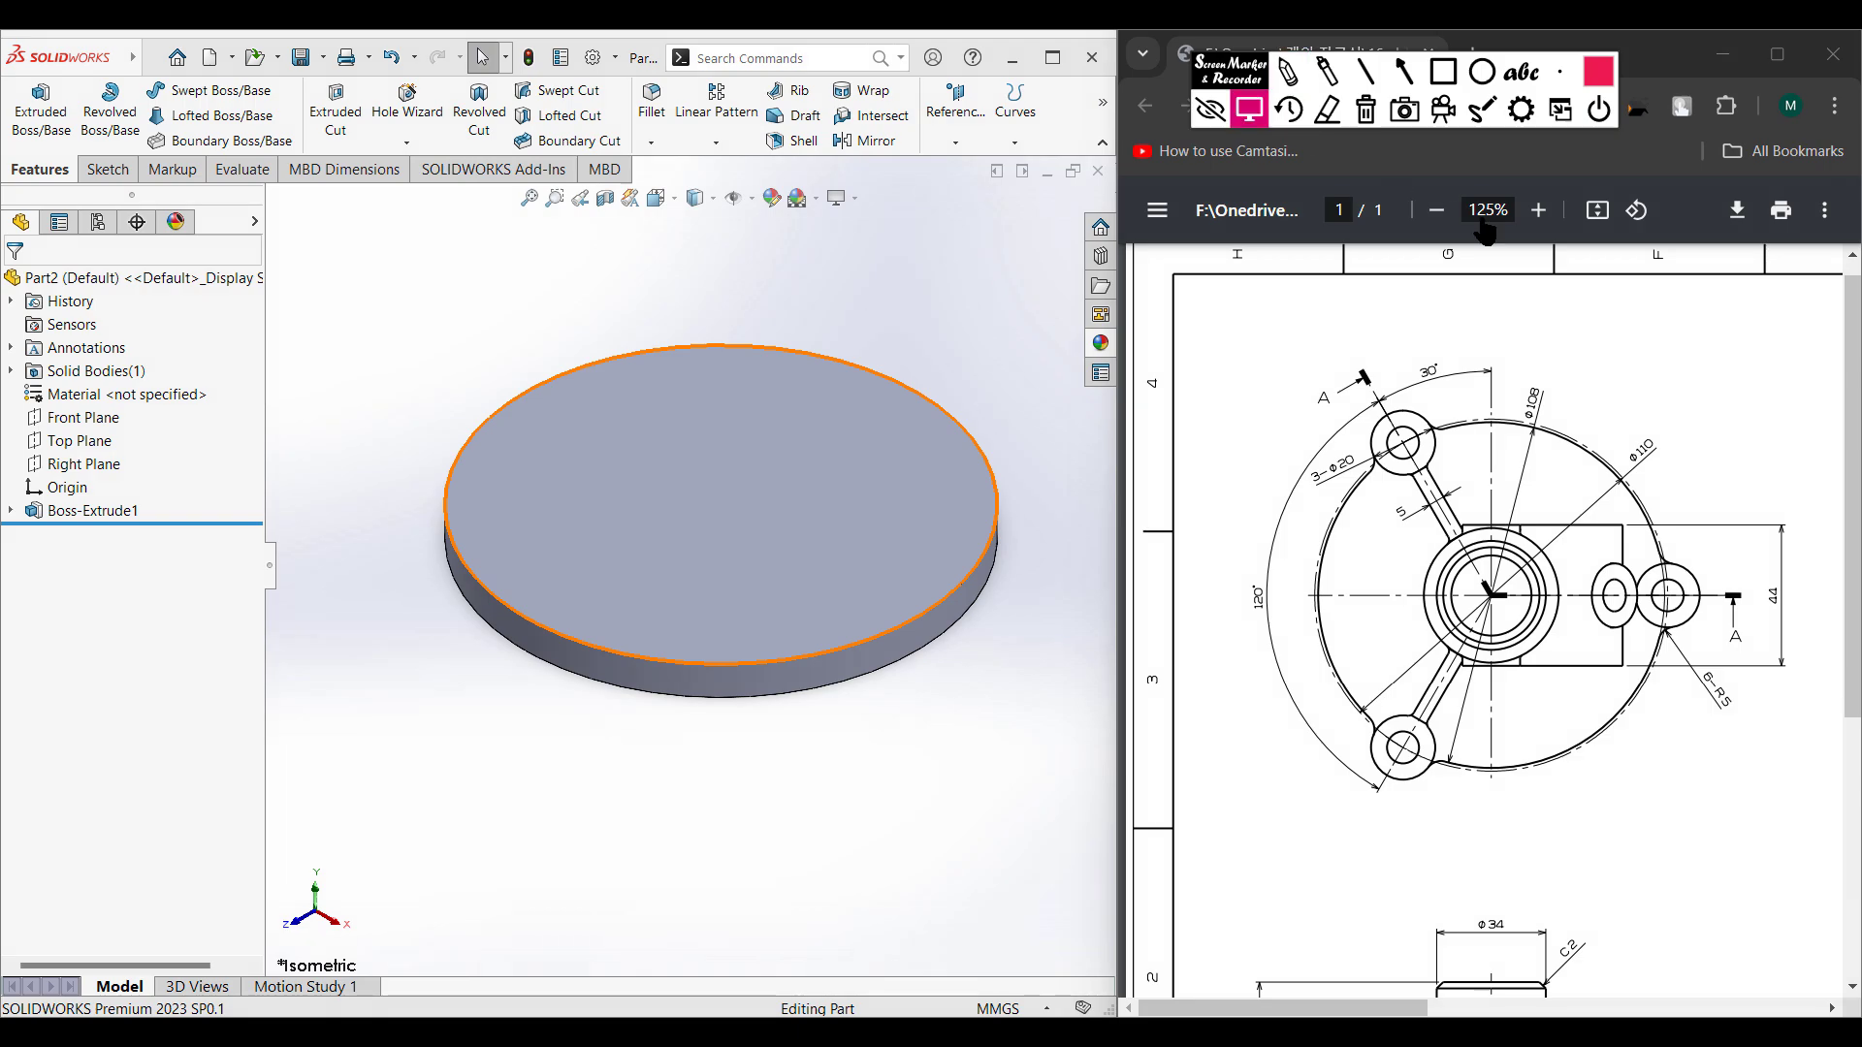
# - Check the lugs' height dimension in the reference drawing's front view
pyautogui.moveTo(1852, 406); pyautogui.dragTo(1838, 766)
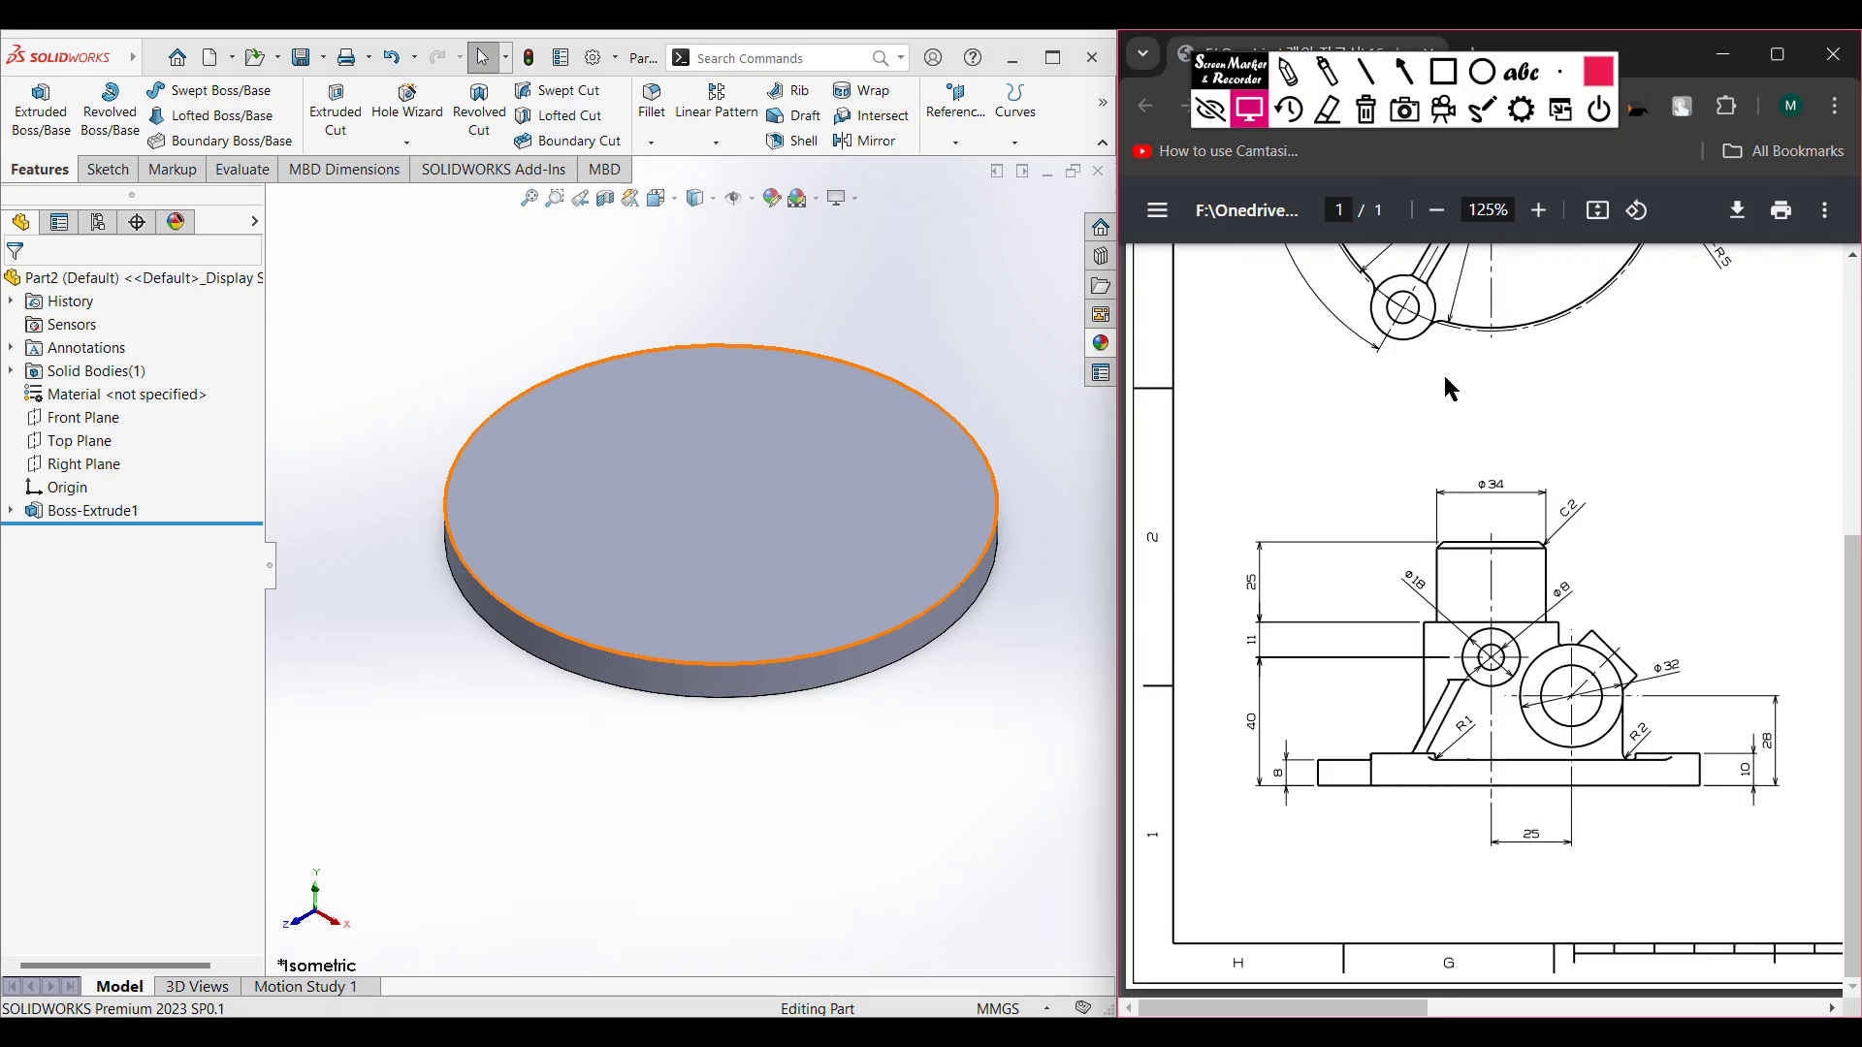
pyautogui.click(1288, 70)
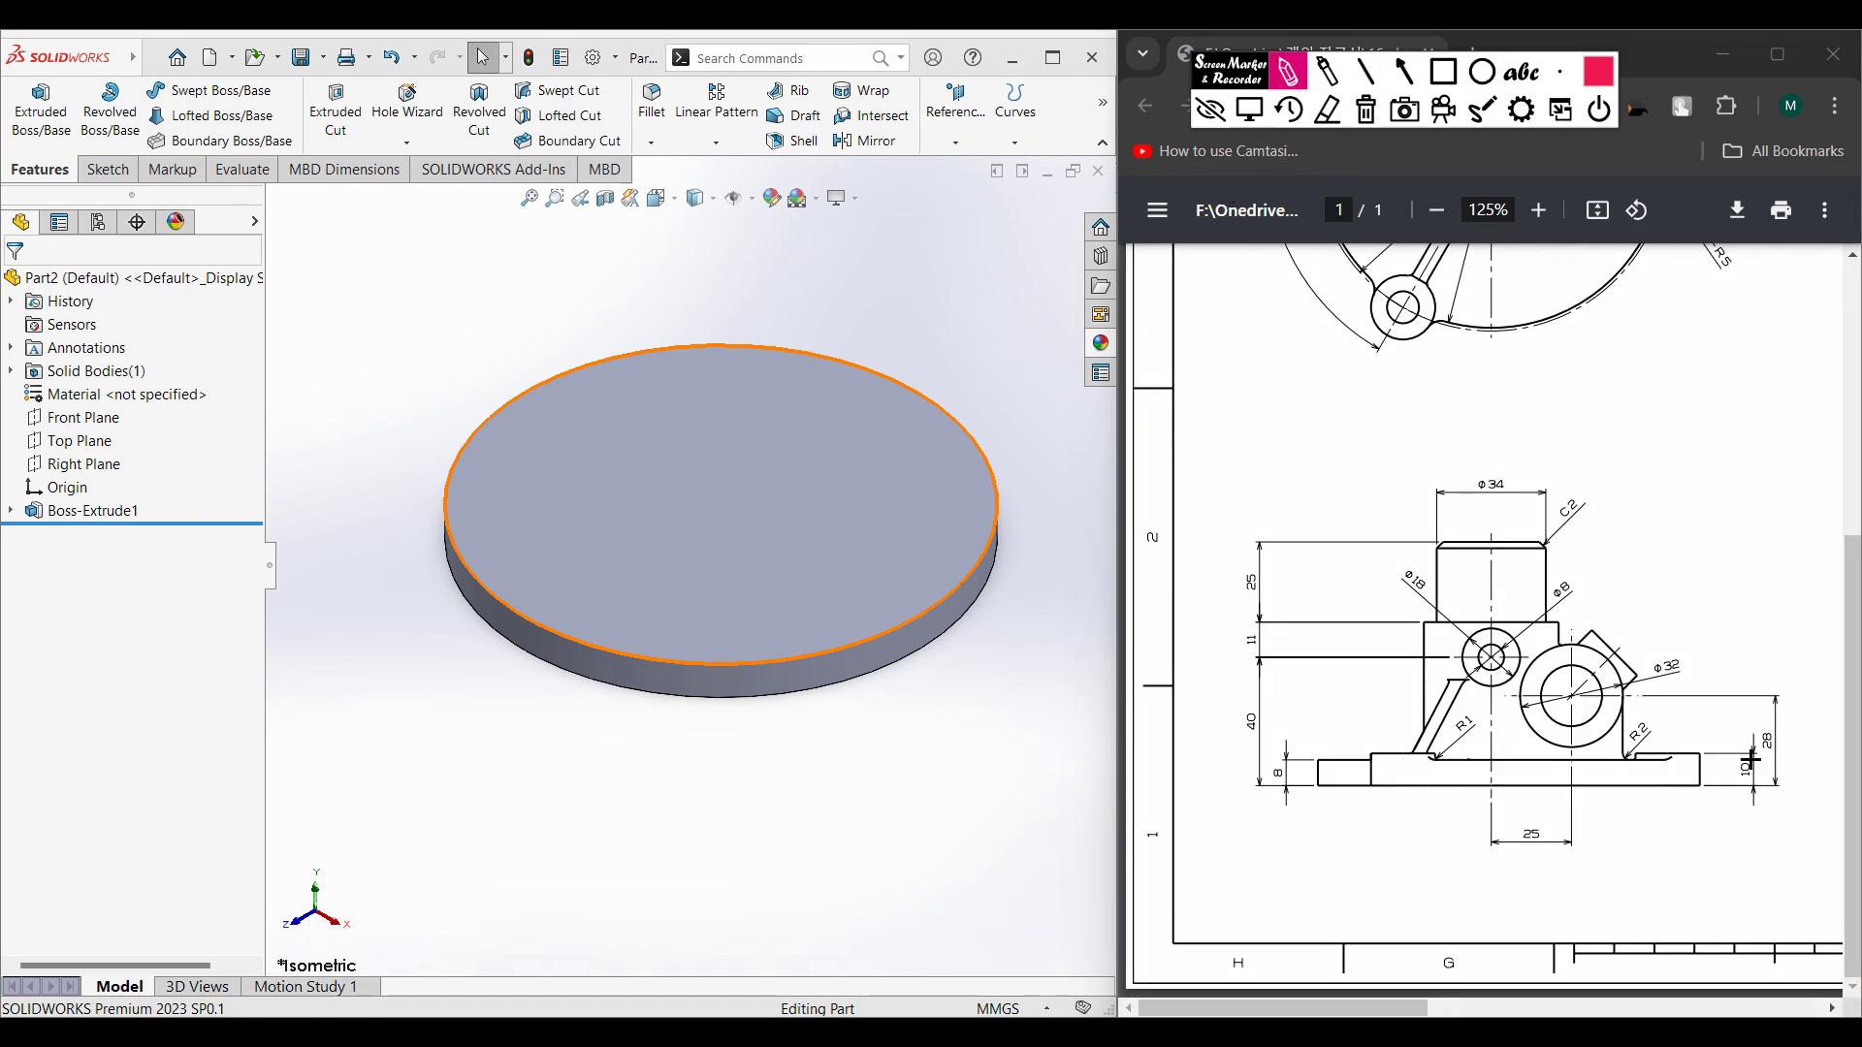
pyautogui.moveTo(1743, 751); pyautogui.dragTo(1743, 781)
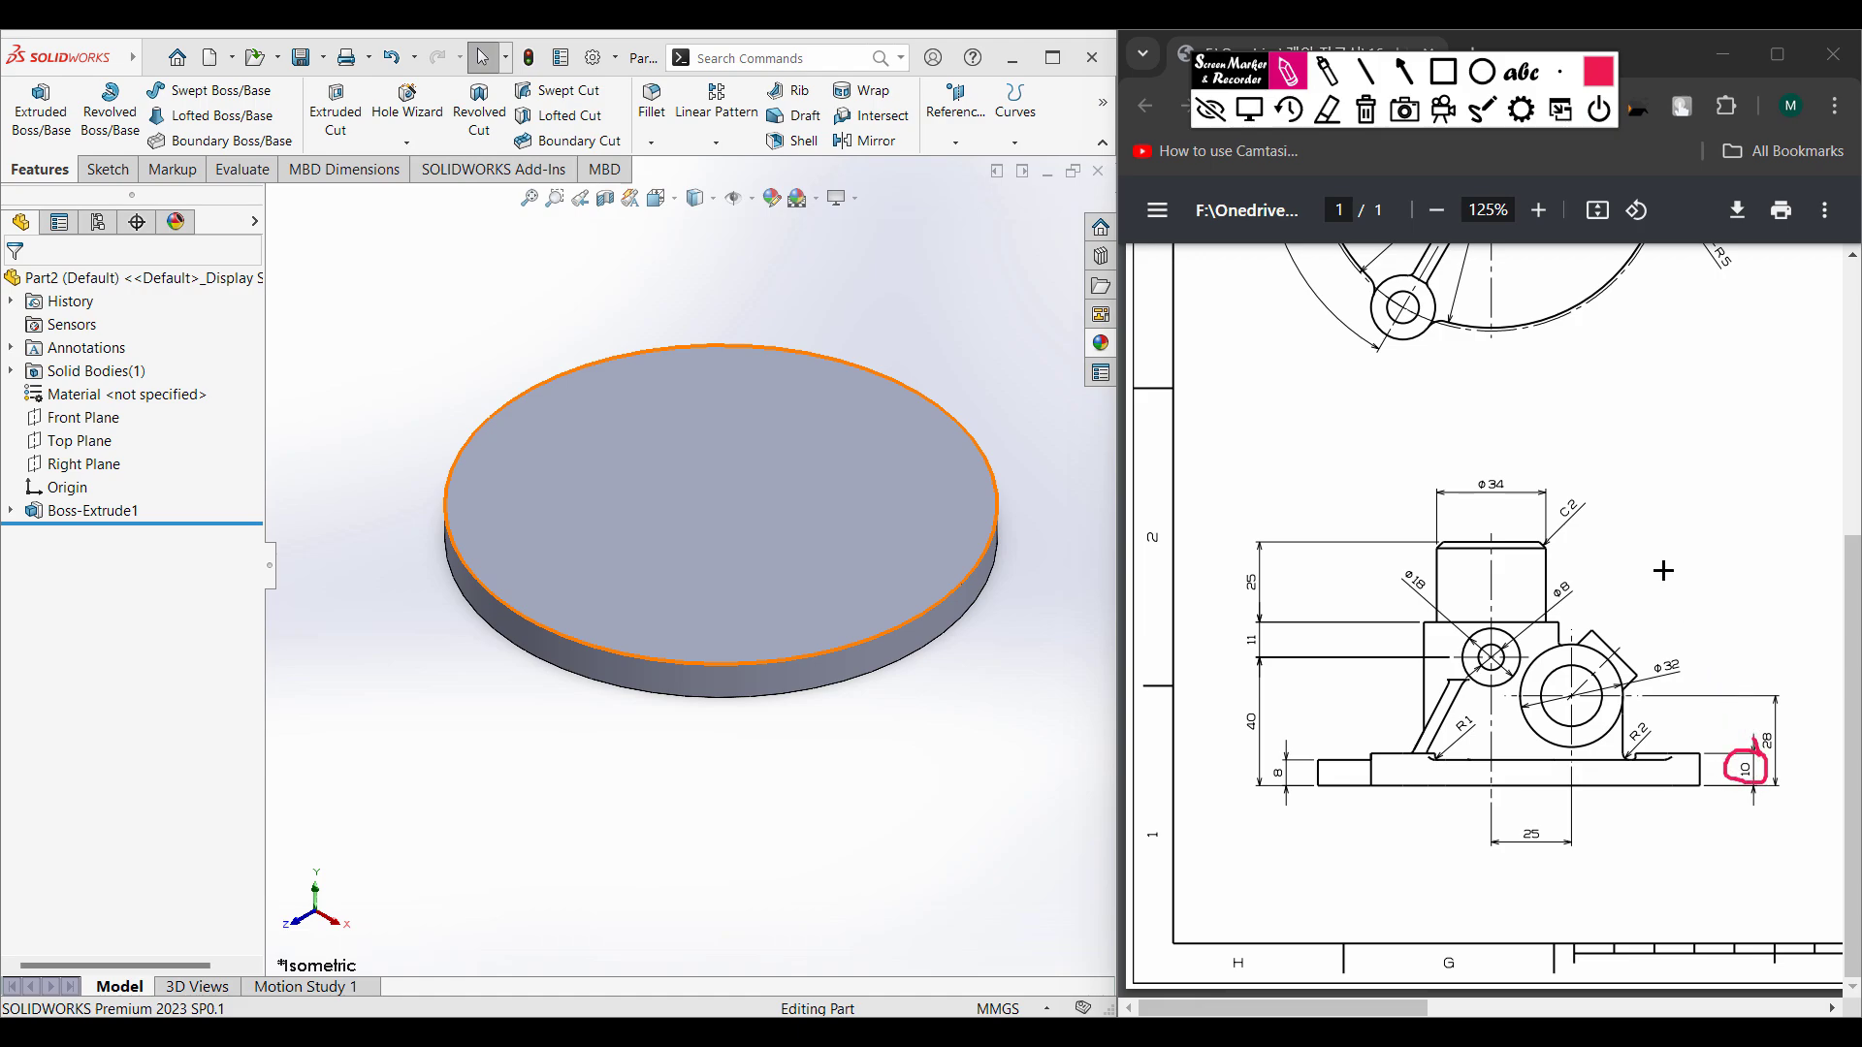
pyautogui.click(1365, 111)
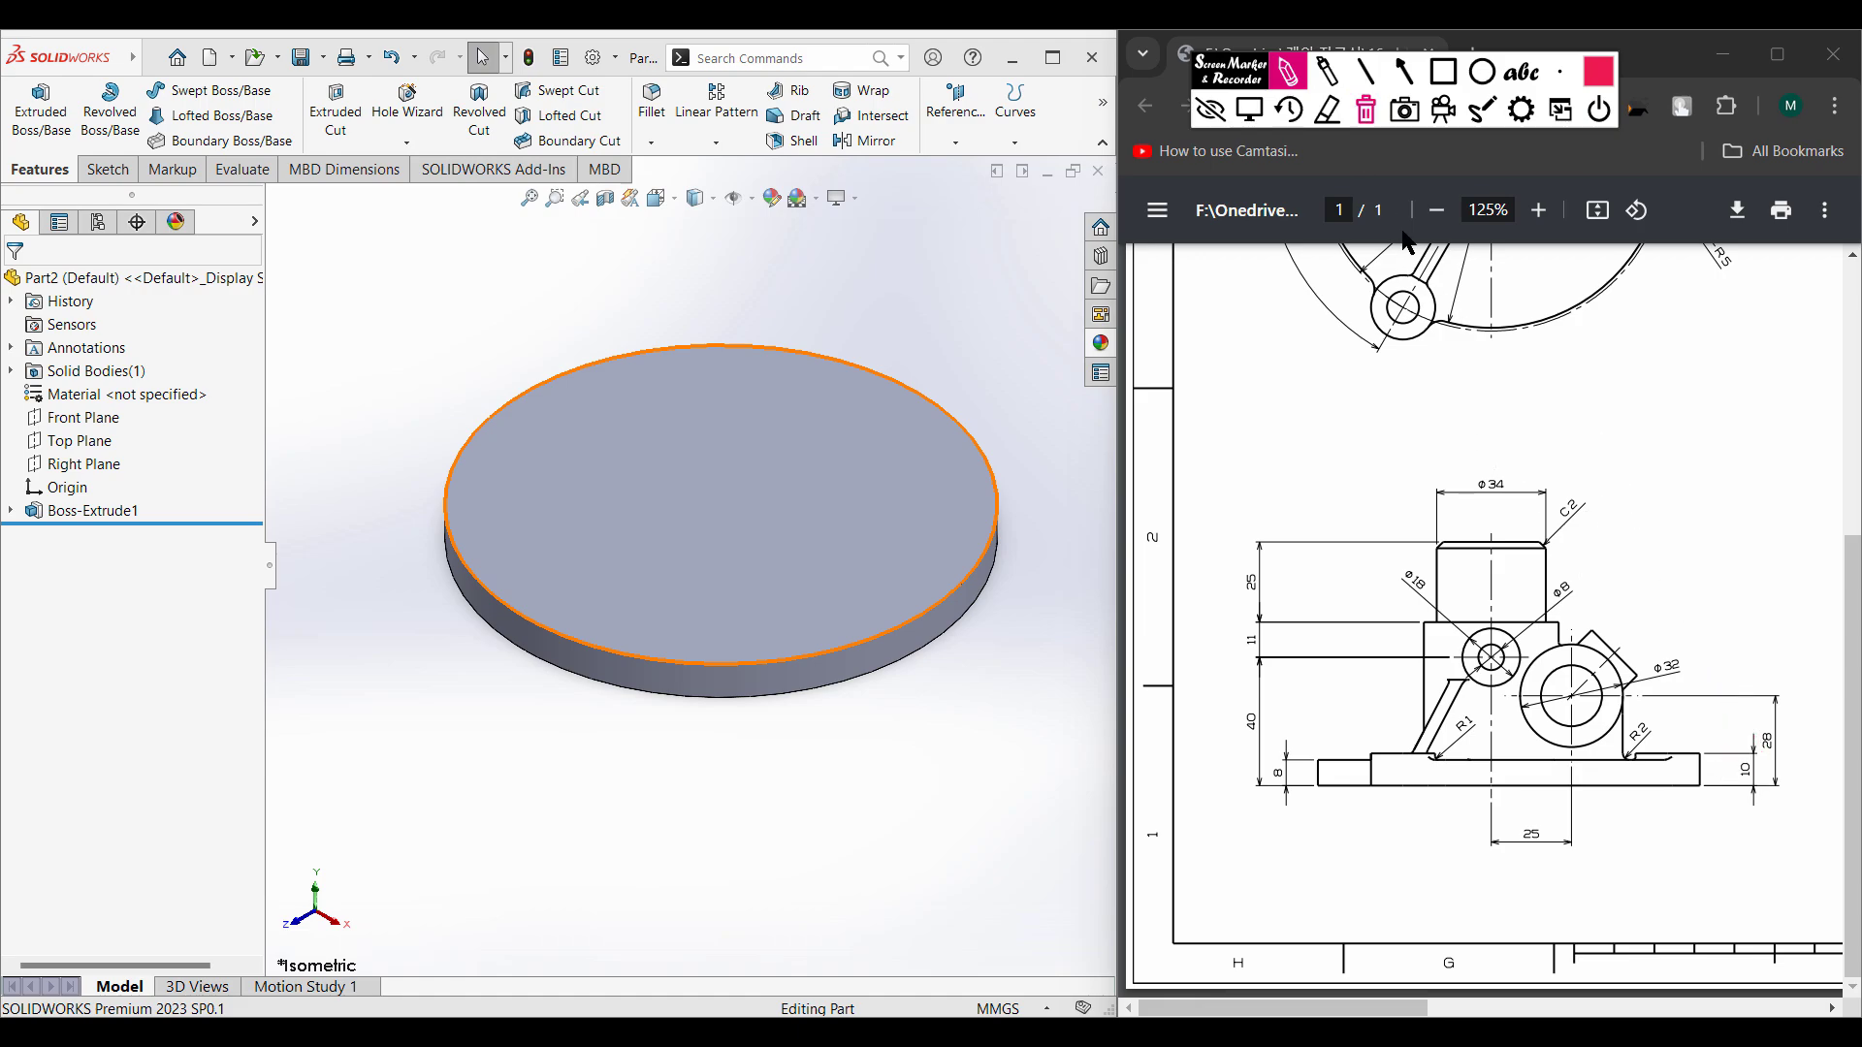
pyautogui.click(1249, 110)
pyautogui.scroll(1, 1850, 546)
pyautogui.scroll(5, 1850, 546)
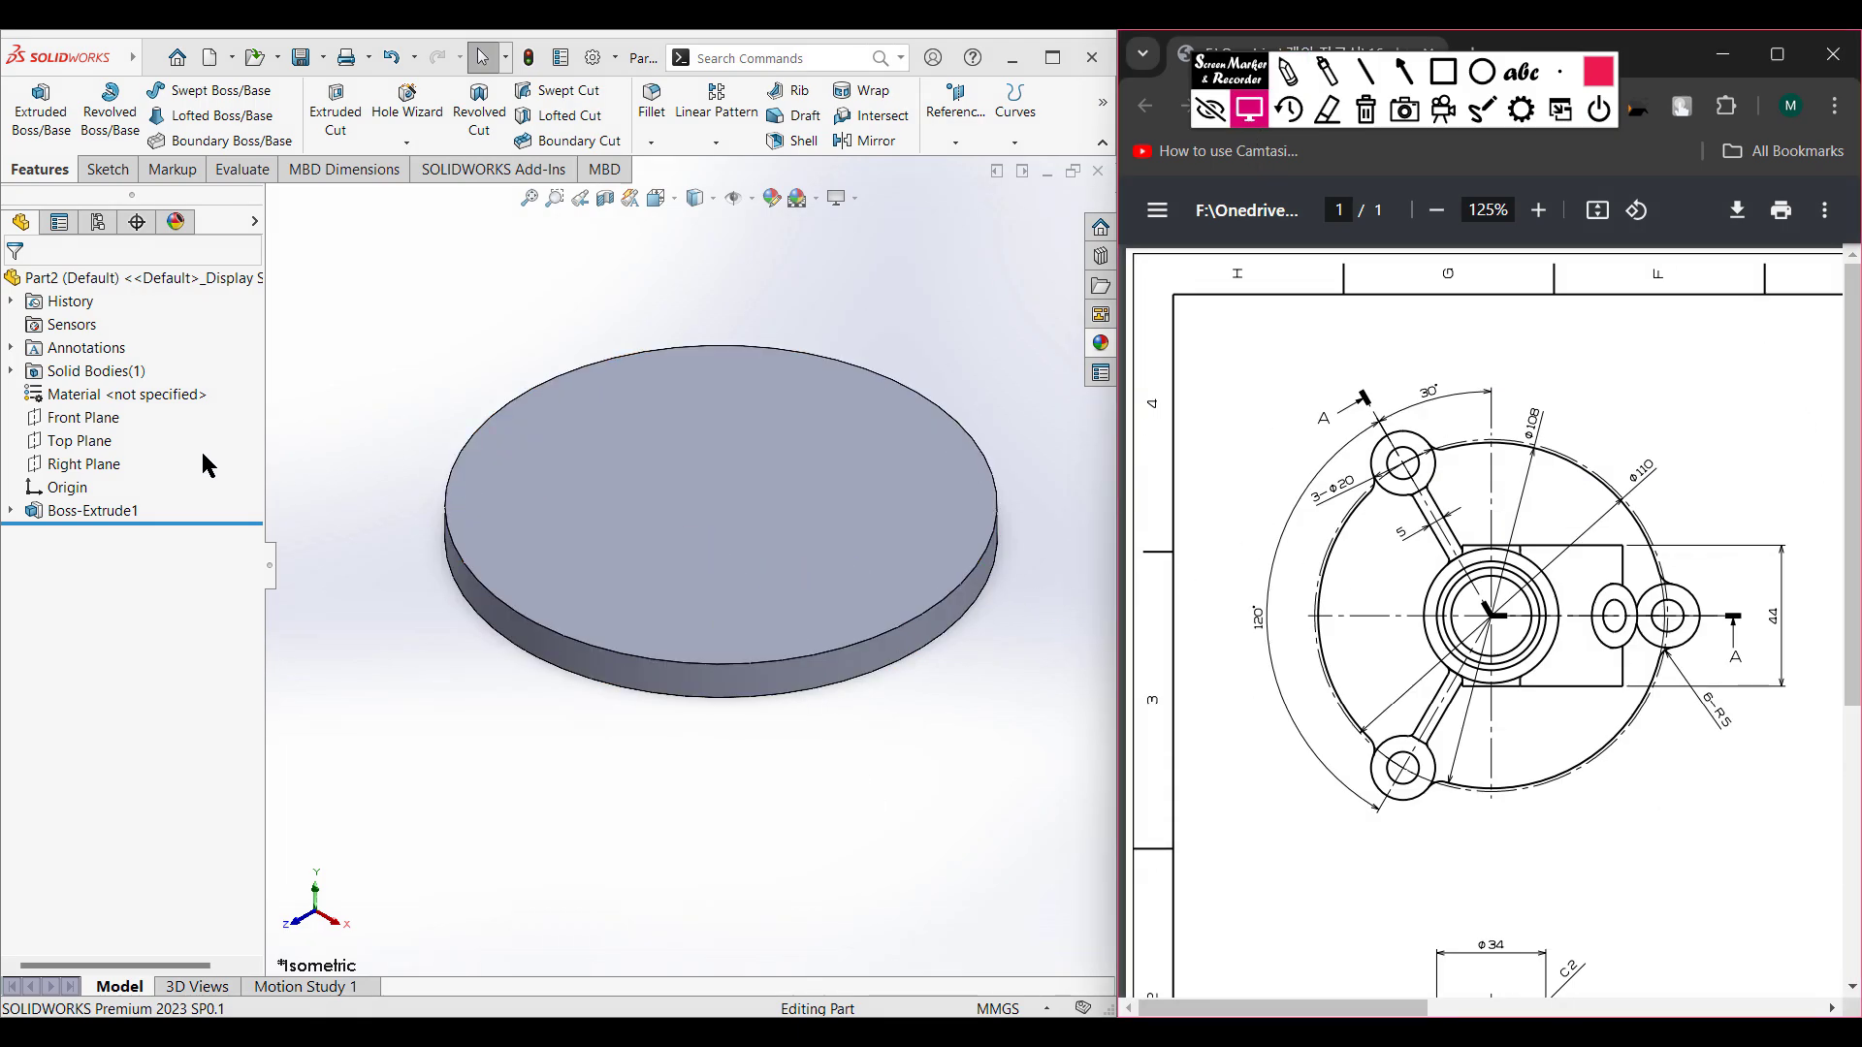
# - On the Top Plane, sketch a 110 mm diameter circle centred on the origin and convert it to construction geometry
pyautogui.click(97, 448)
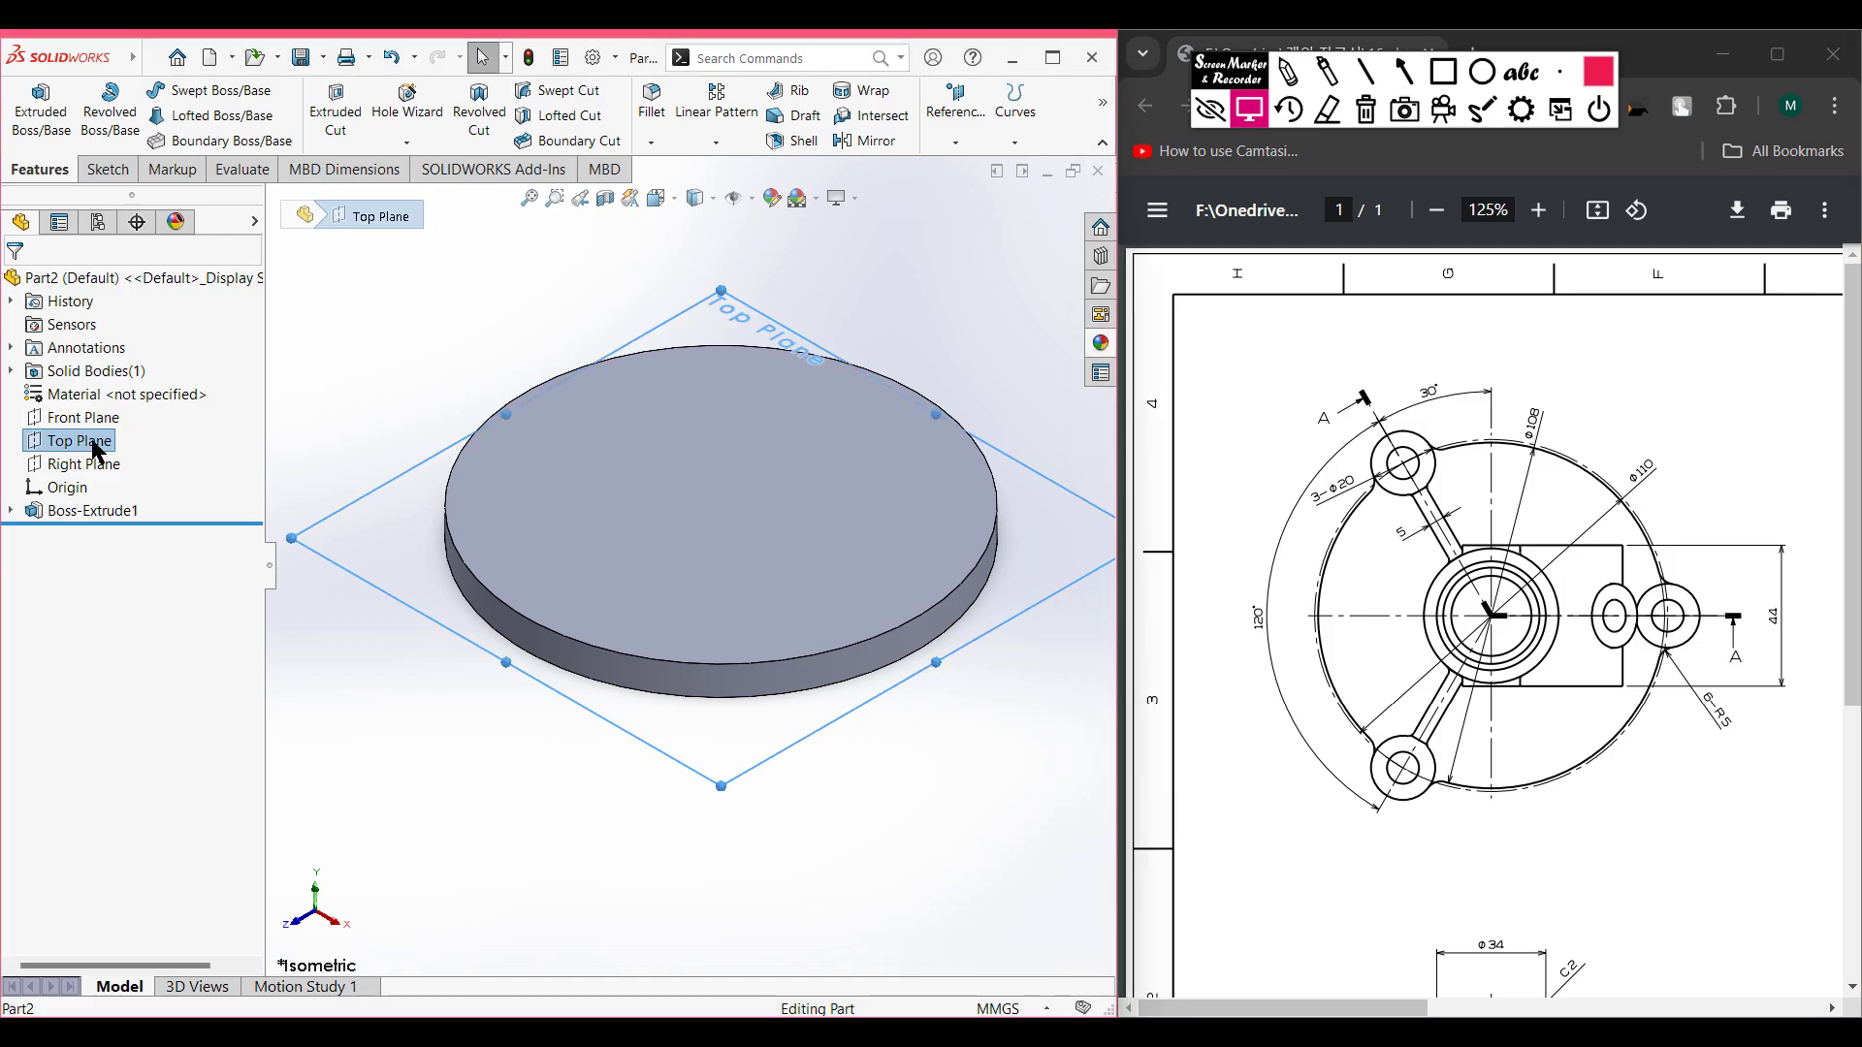
pyautogui.rightClick(97, 448)
pyautogui.click(116, 415)
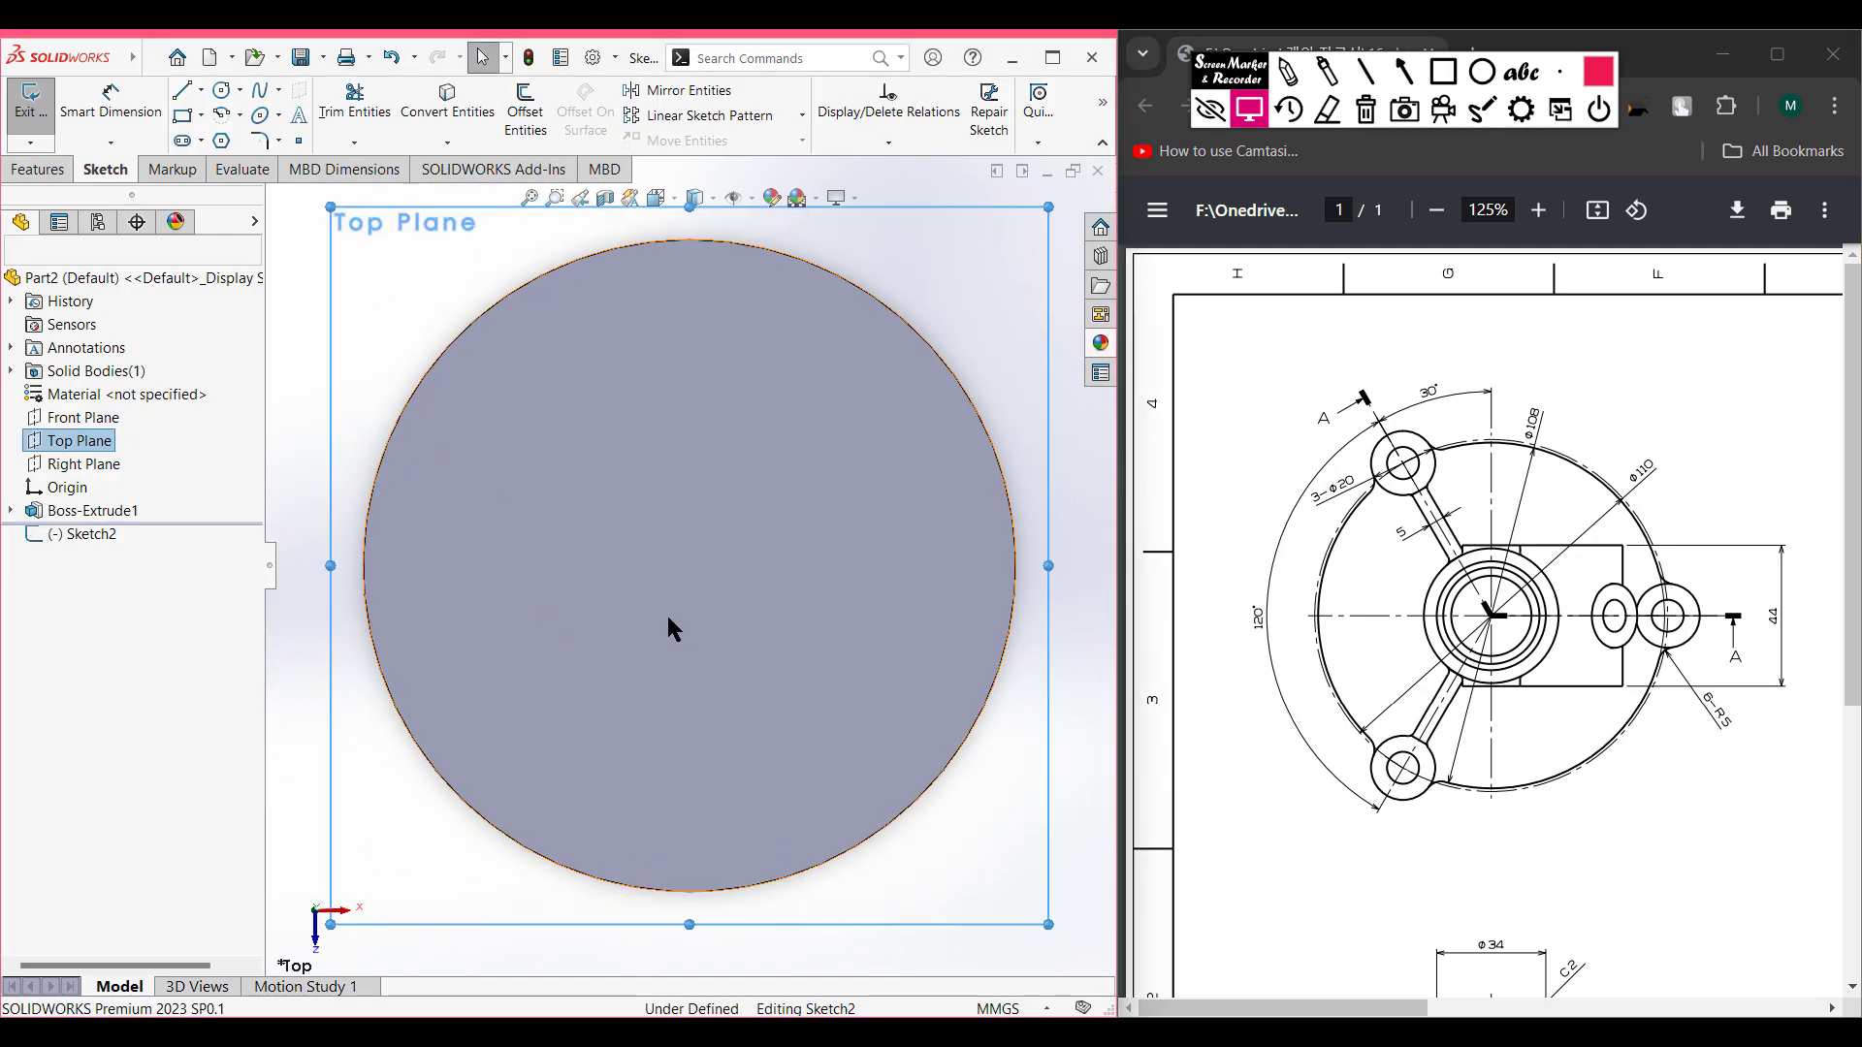
pyautogui.click(219, 100)
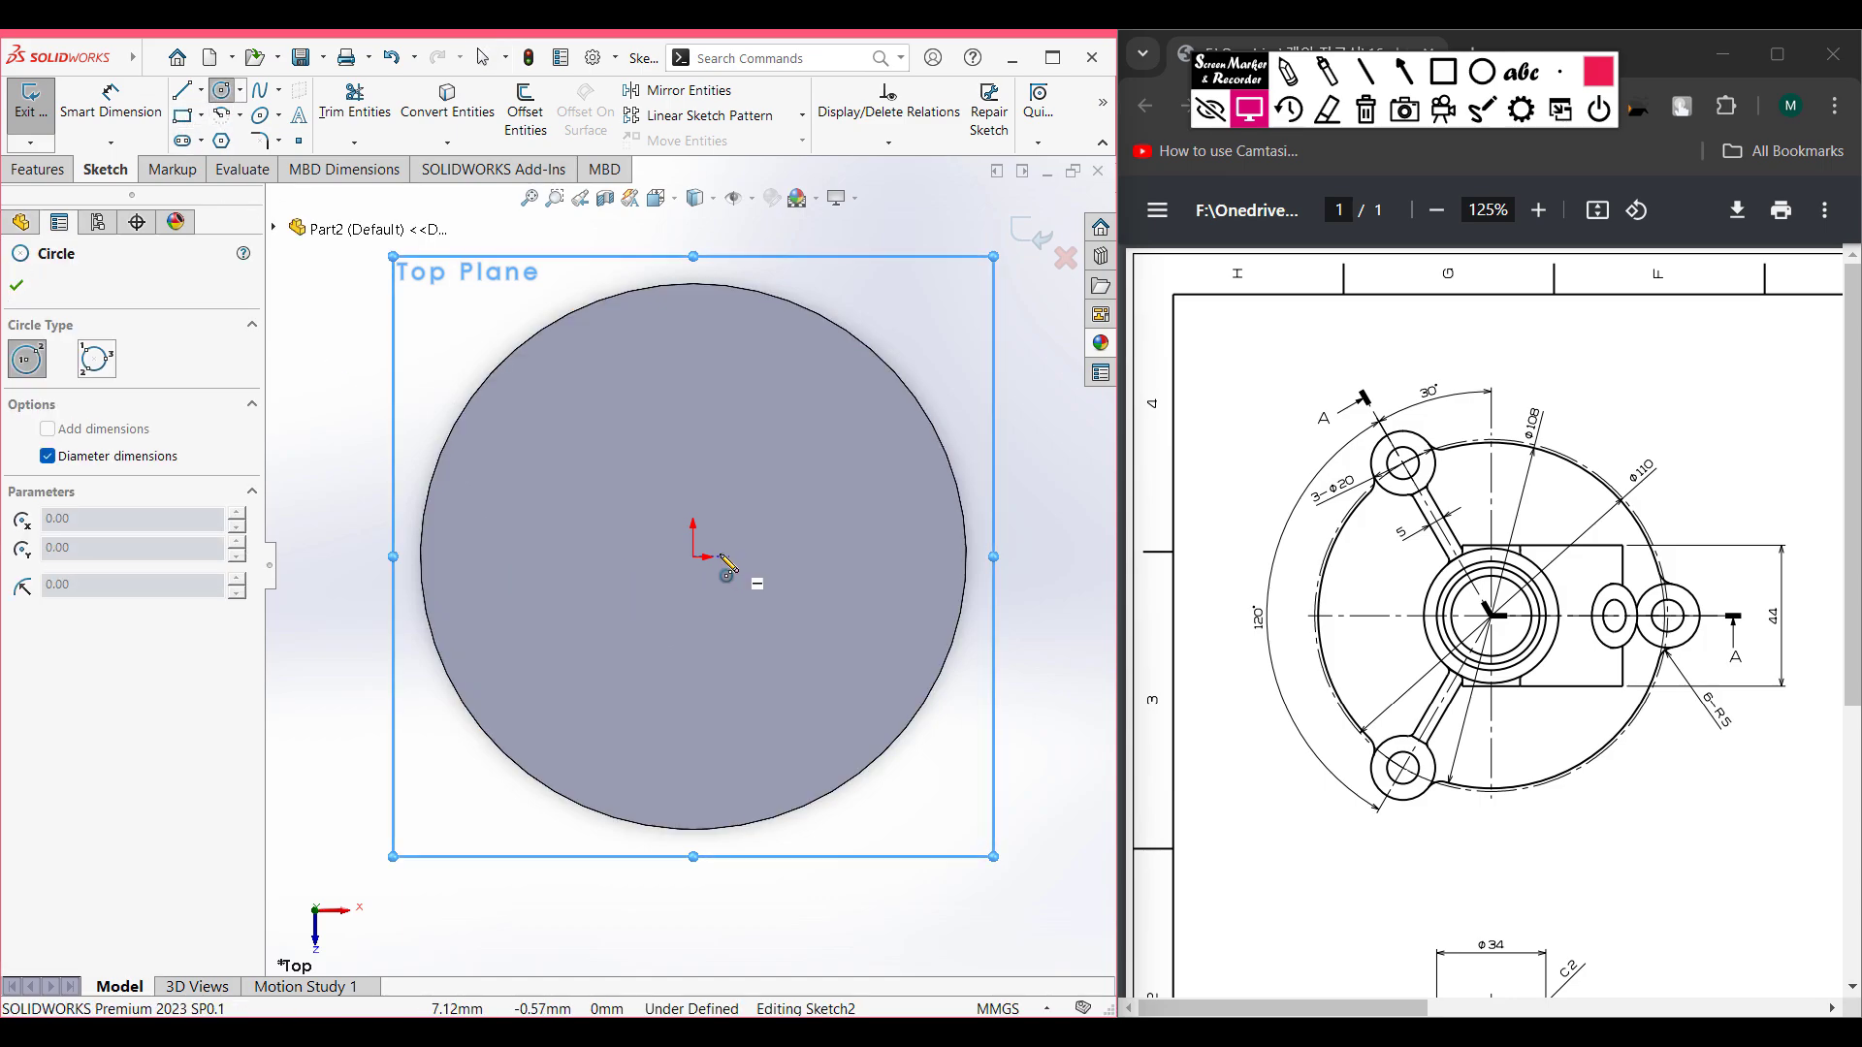
pyautogui.click(692, 557)
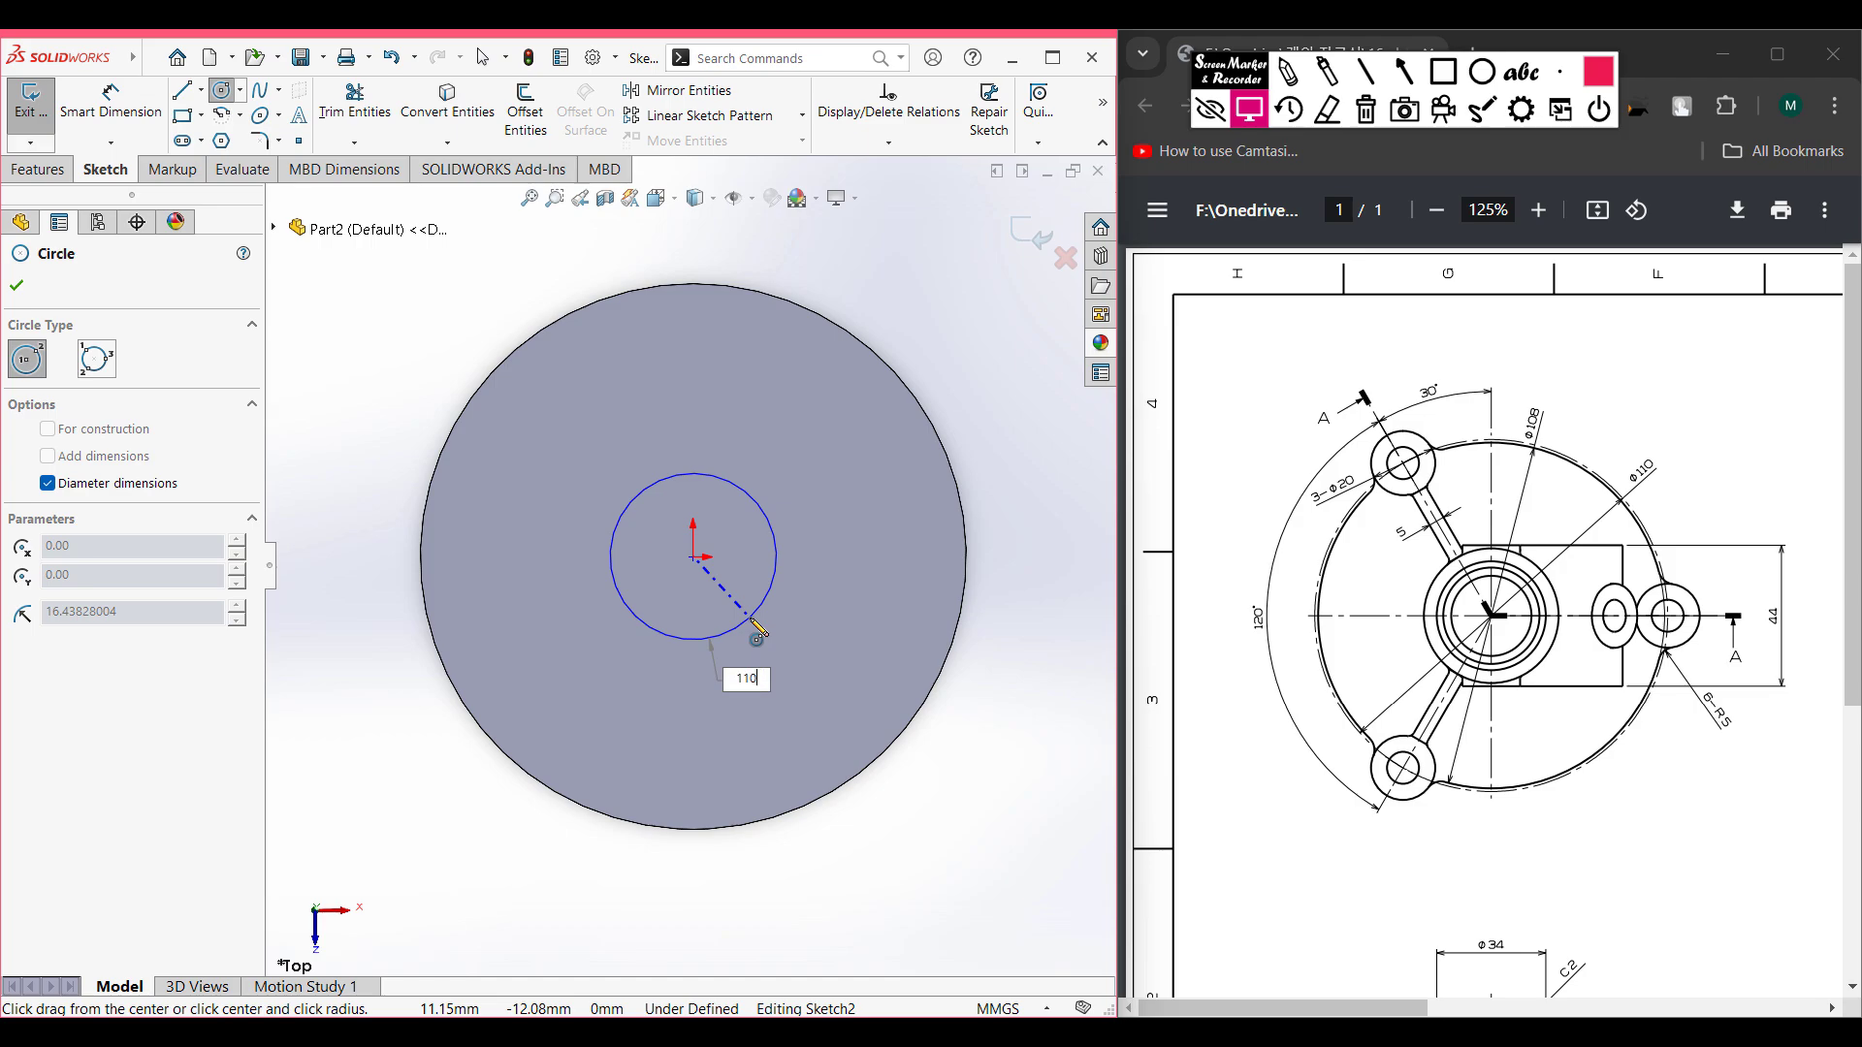
pyautogui.press('Return')
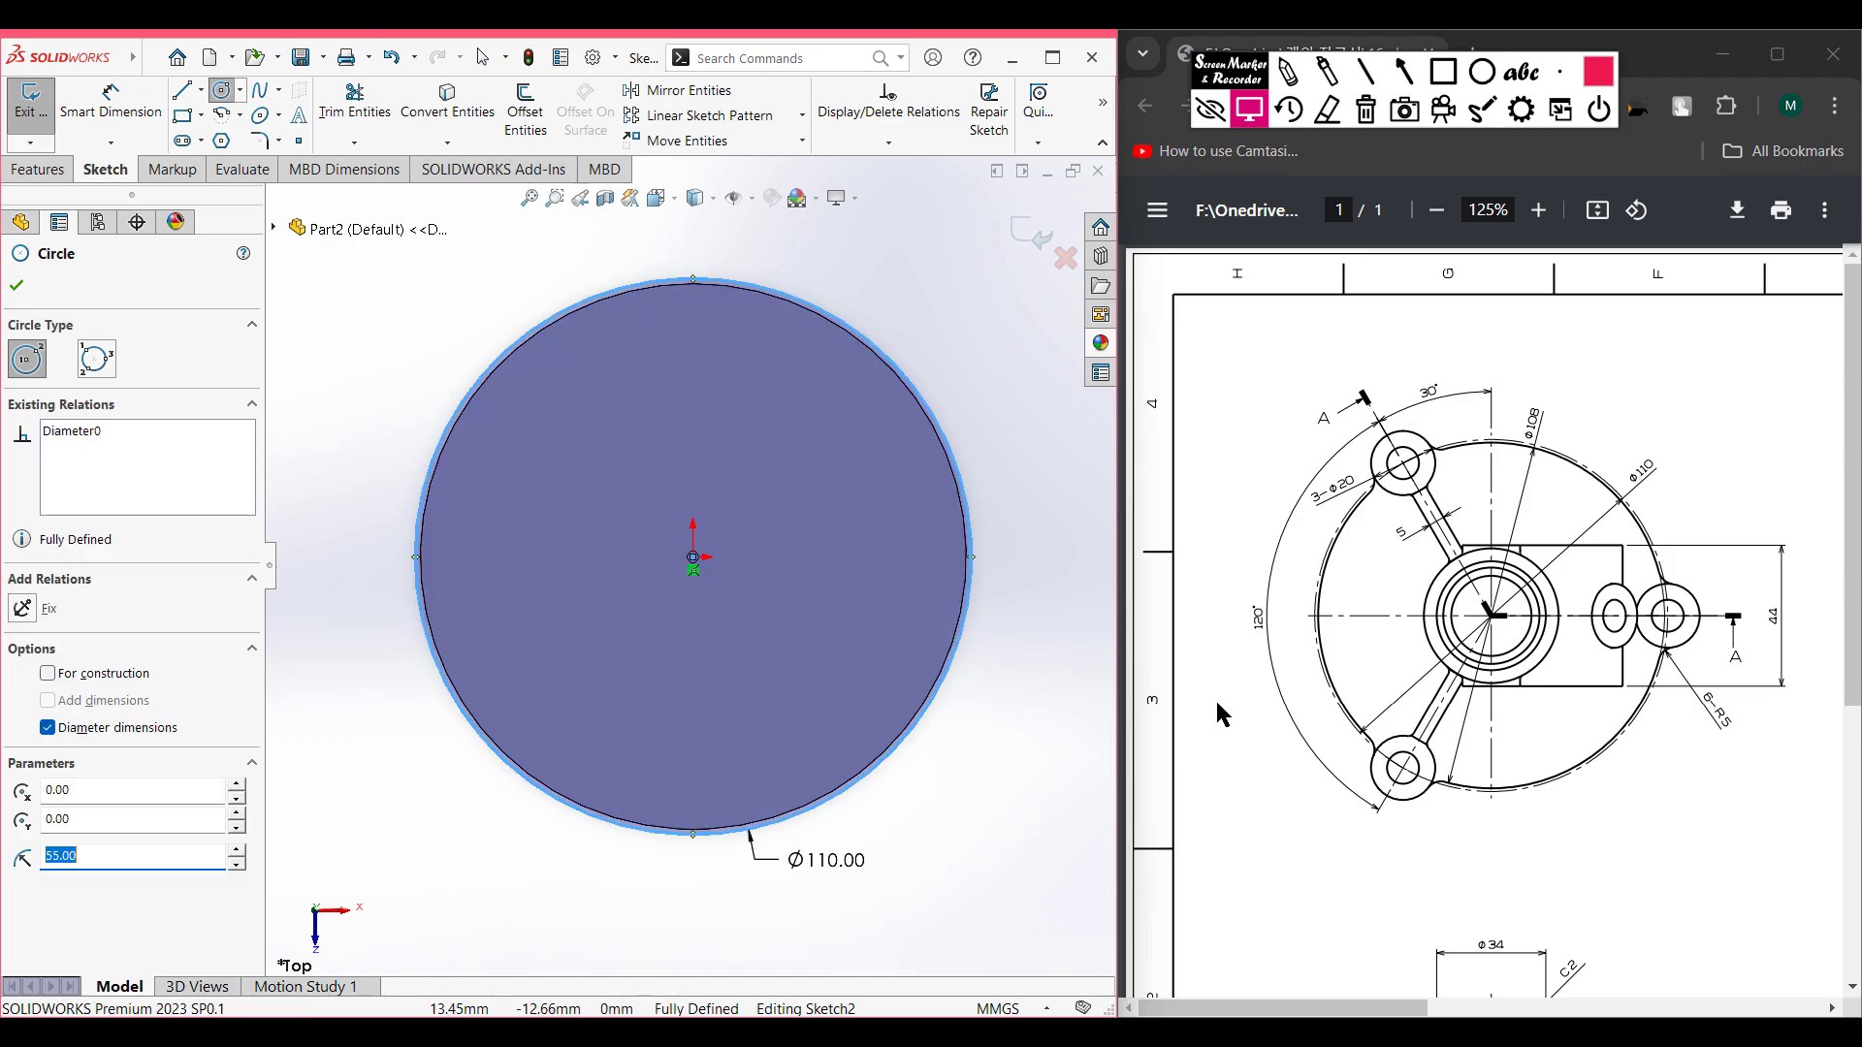
pyautogui.rightClick(1009, 380)
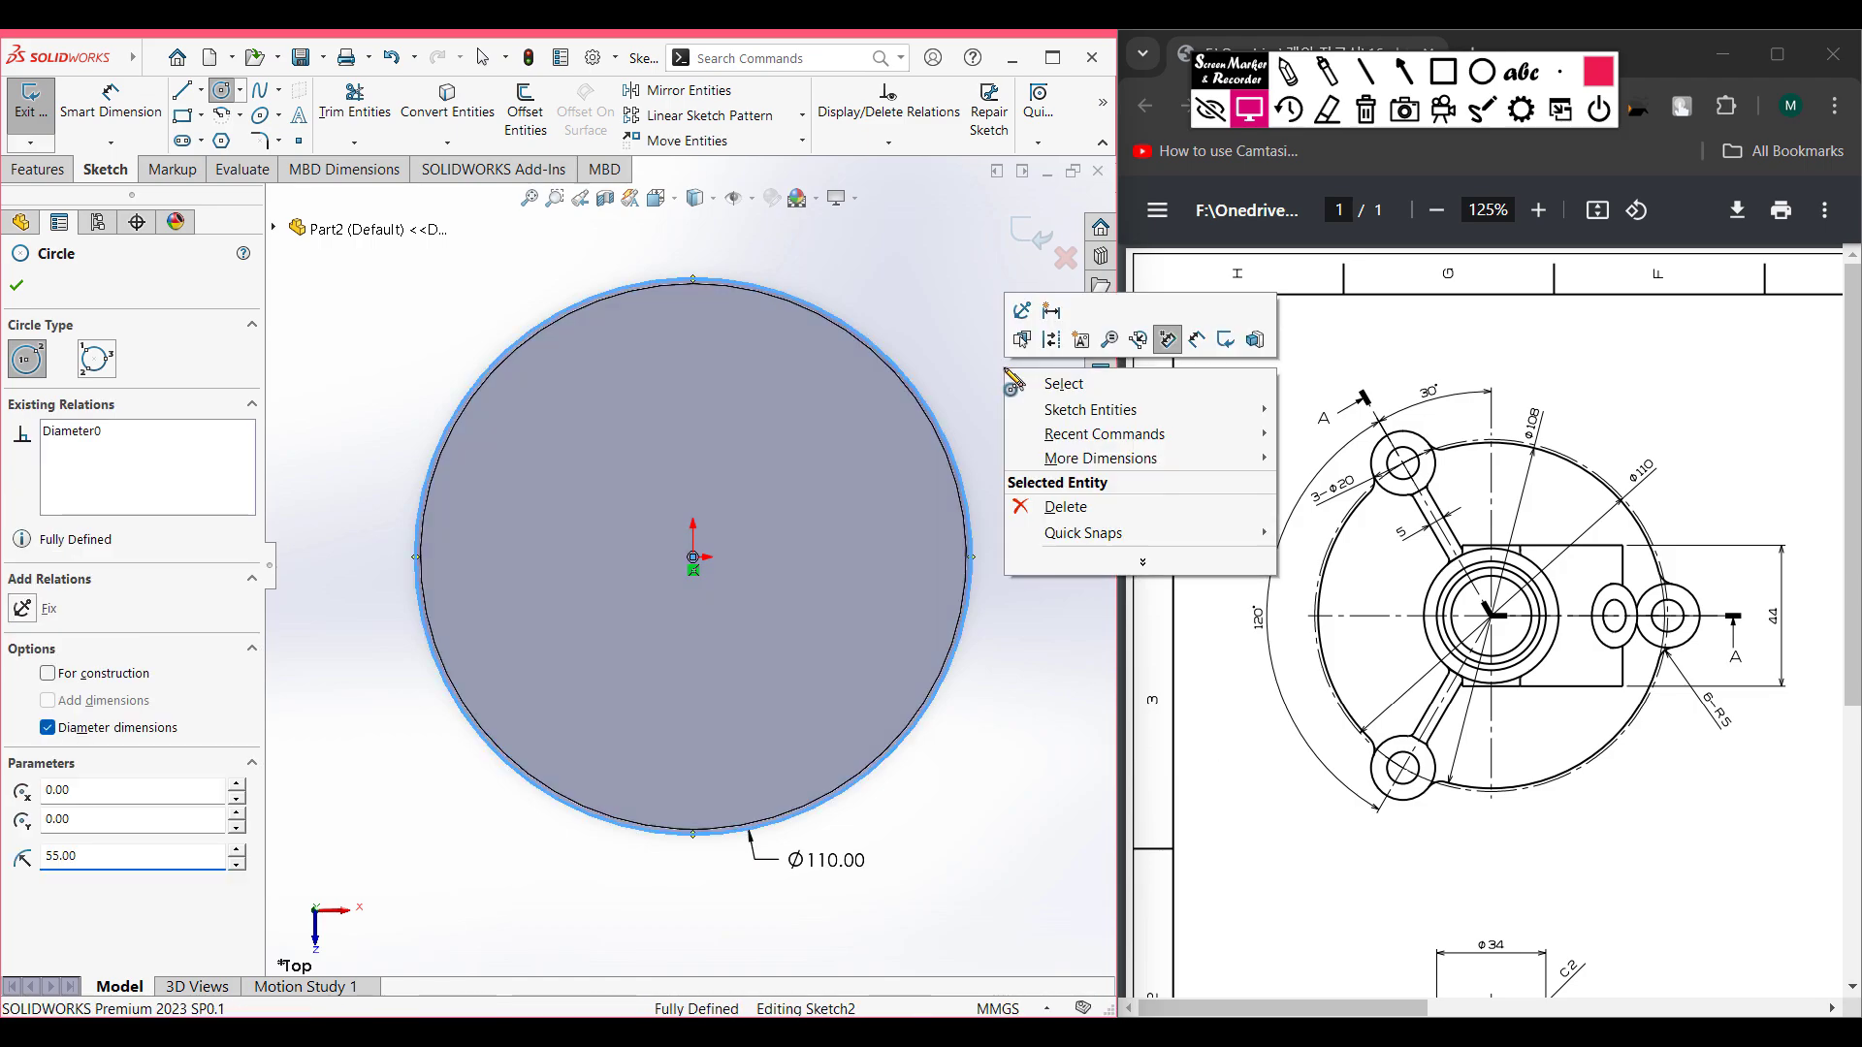
pyautogui.click(1050, 339)
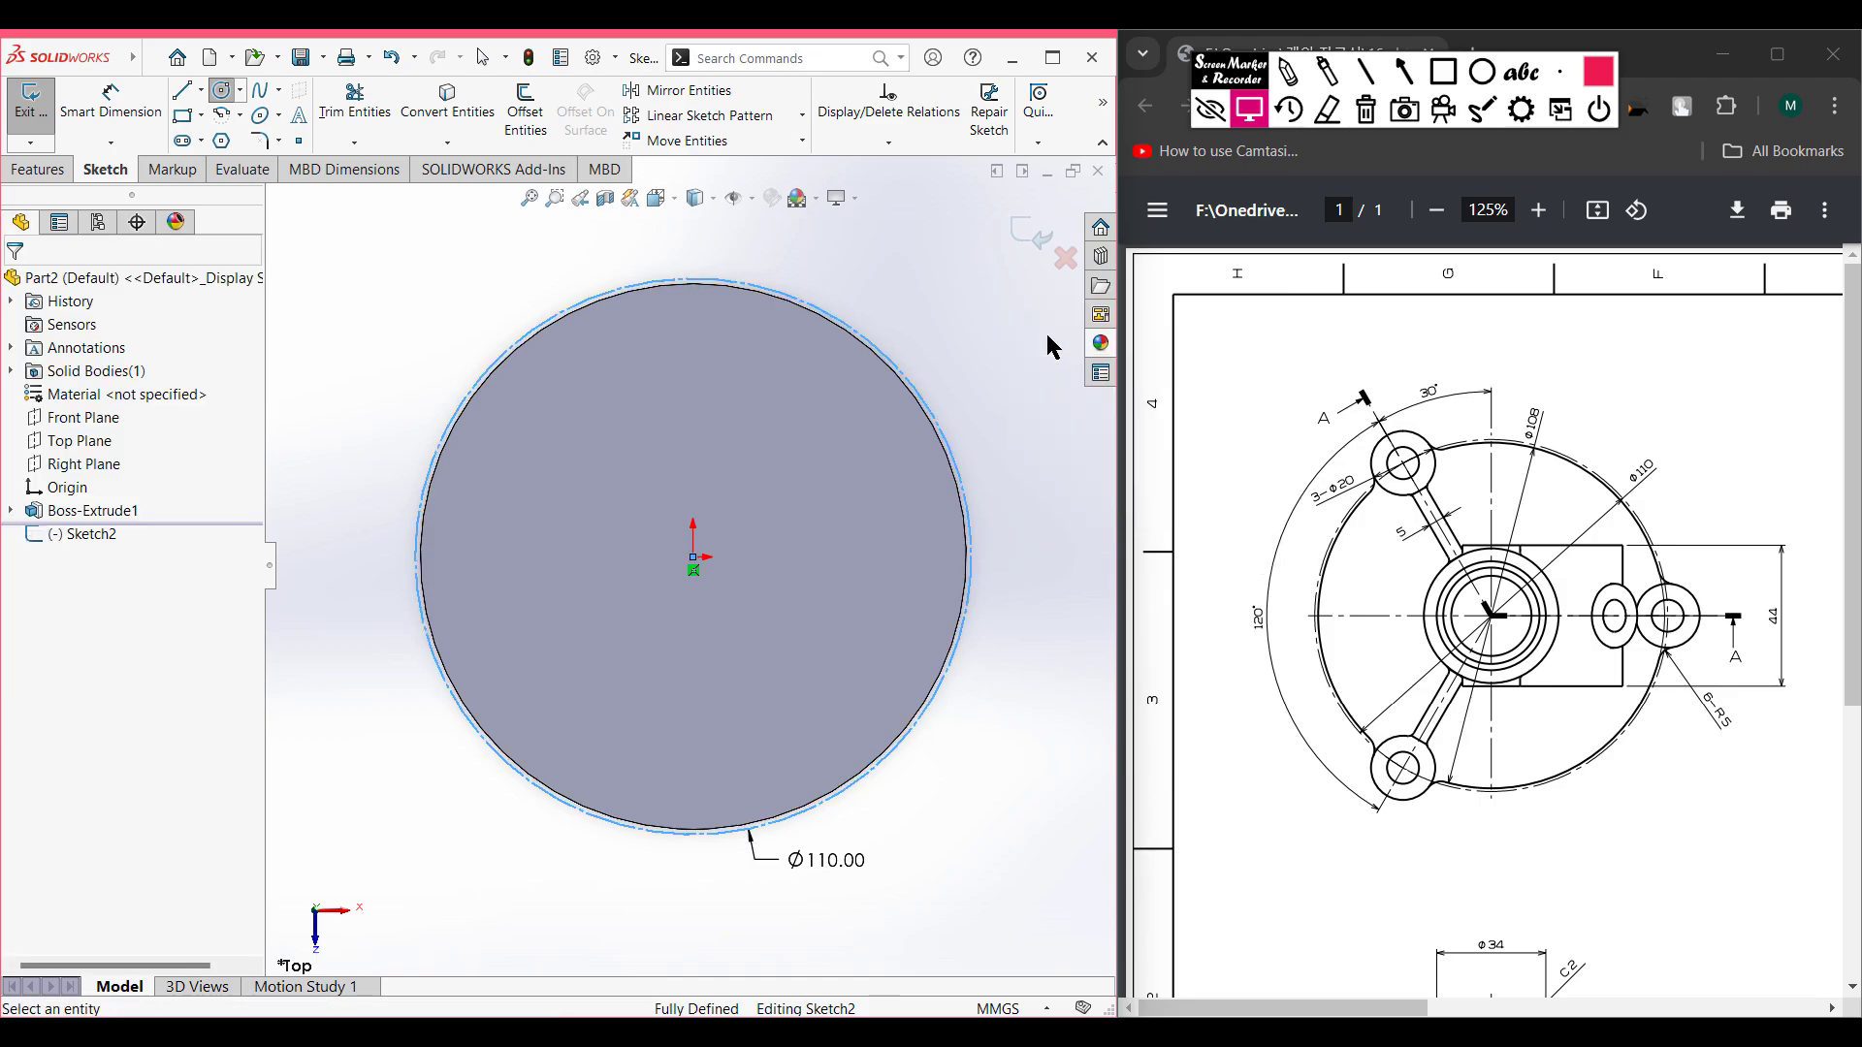
# - Sketch a 20 mm diameter circle centred on the construction circle's right-hand quadrant point, level with the origin
pyautogui.scroll(1, 908, 376)
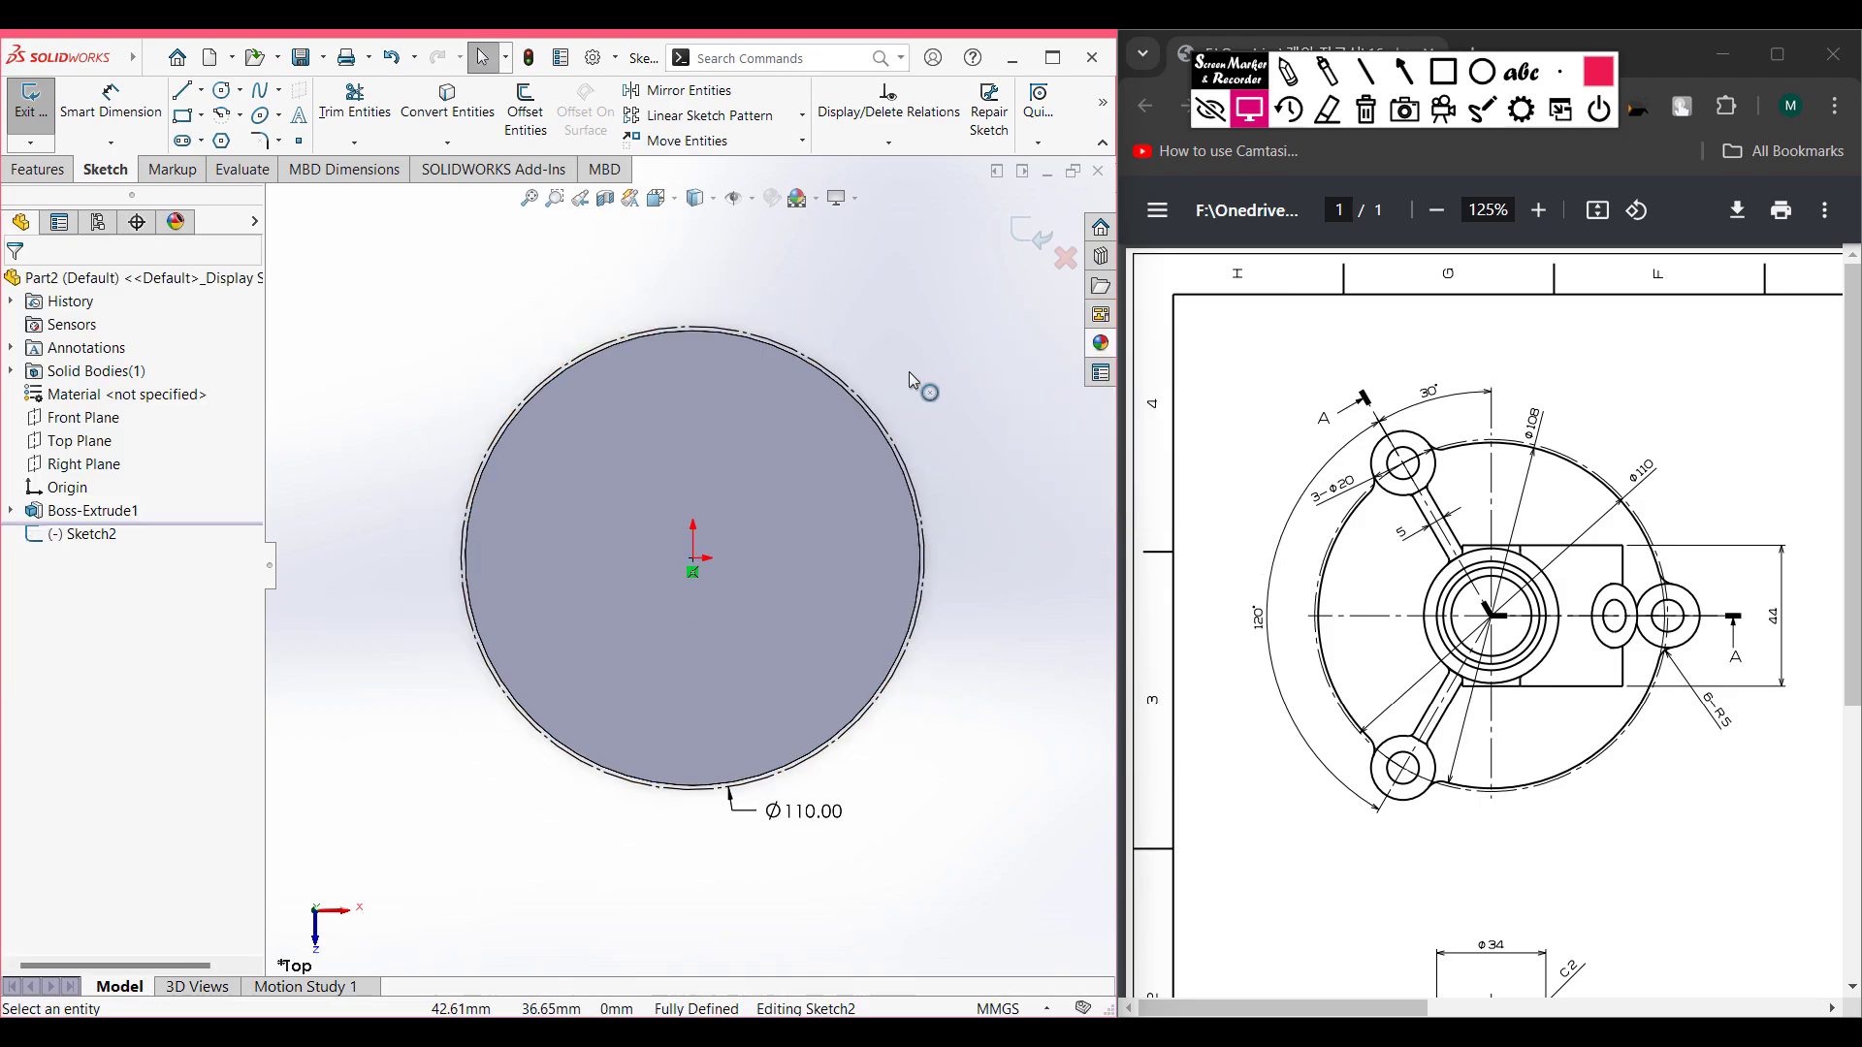
pyautogui.scroll(-2, 910, 373)
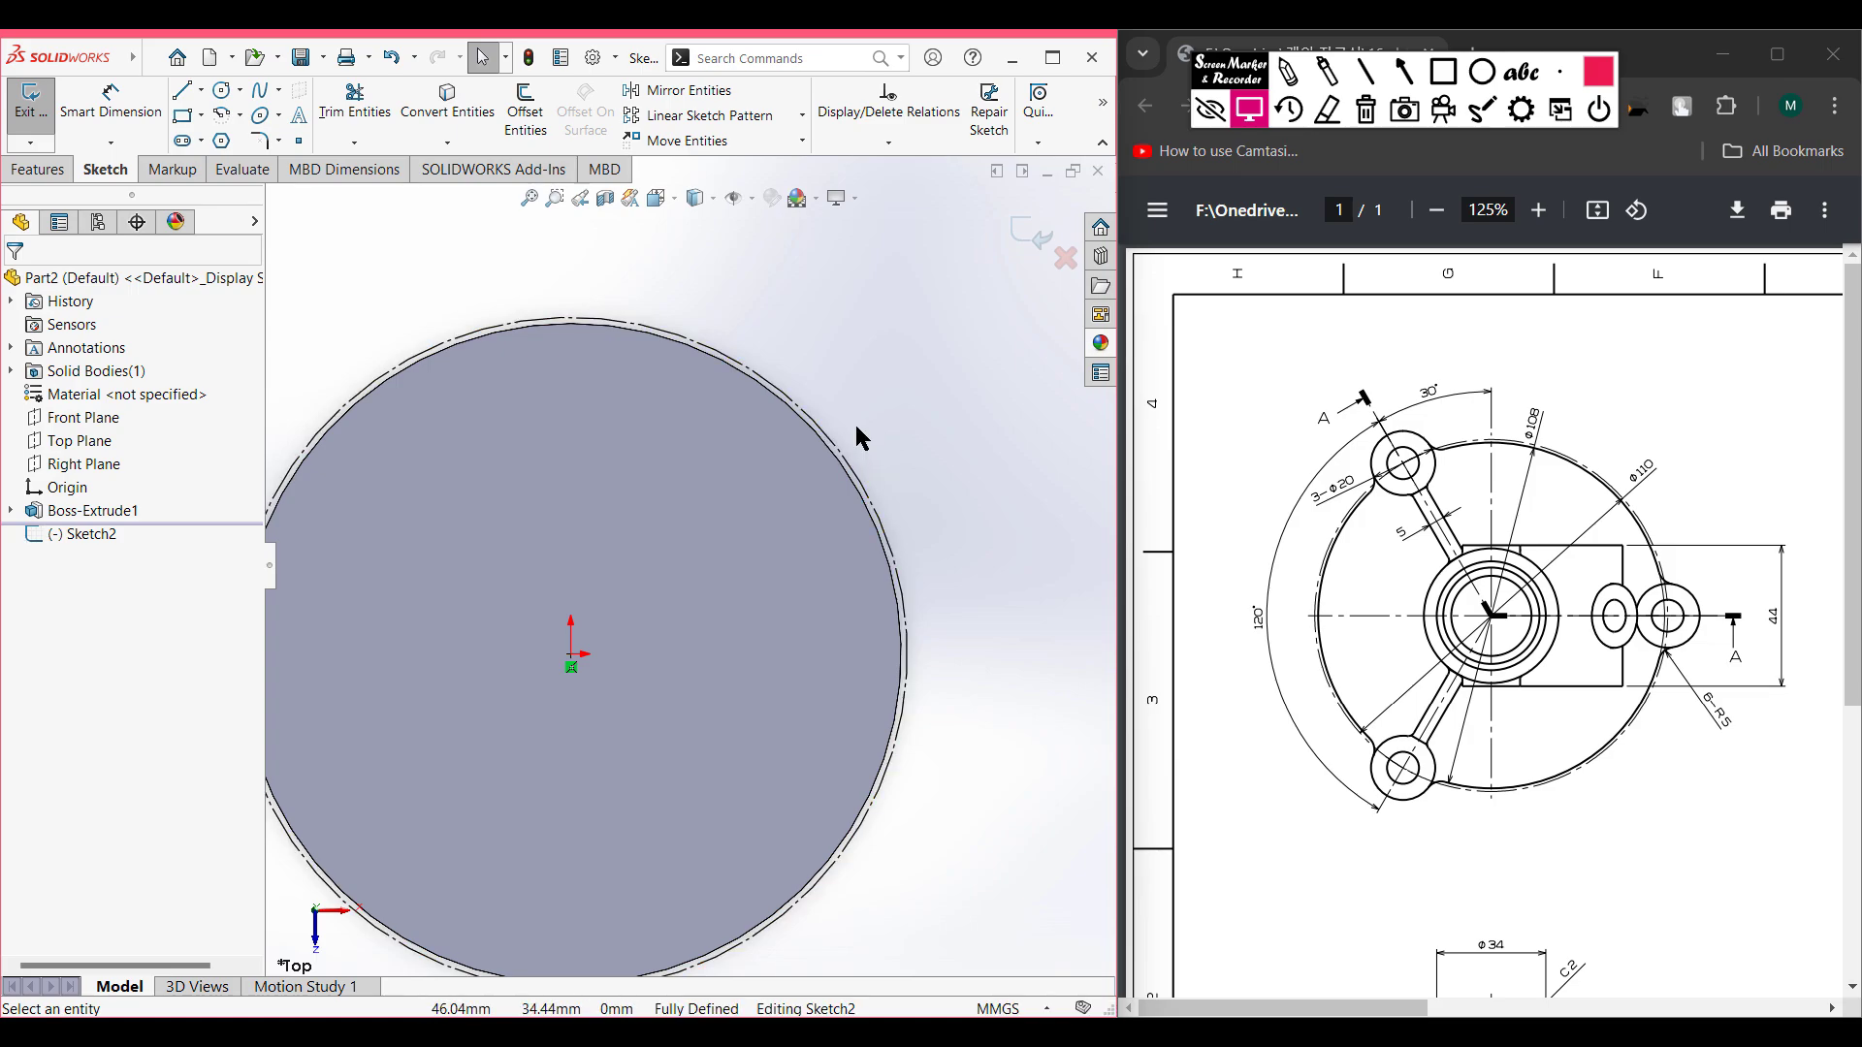
pyautogui.press('f')
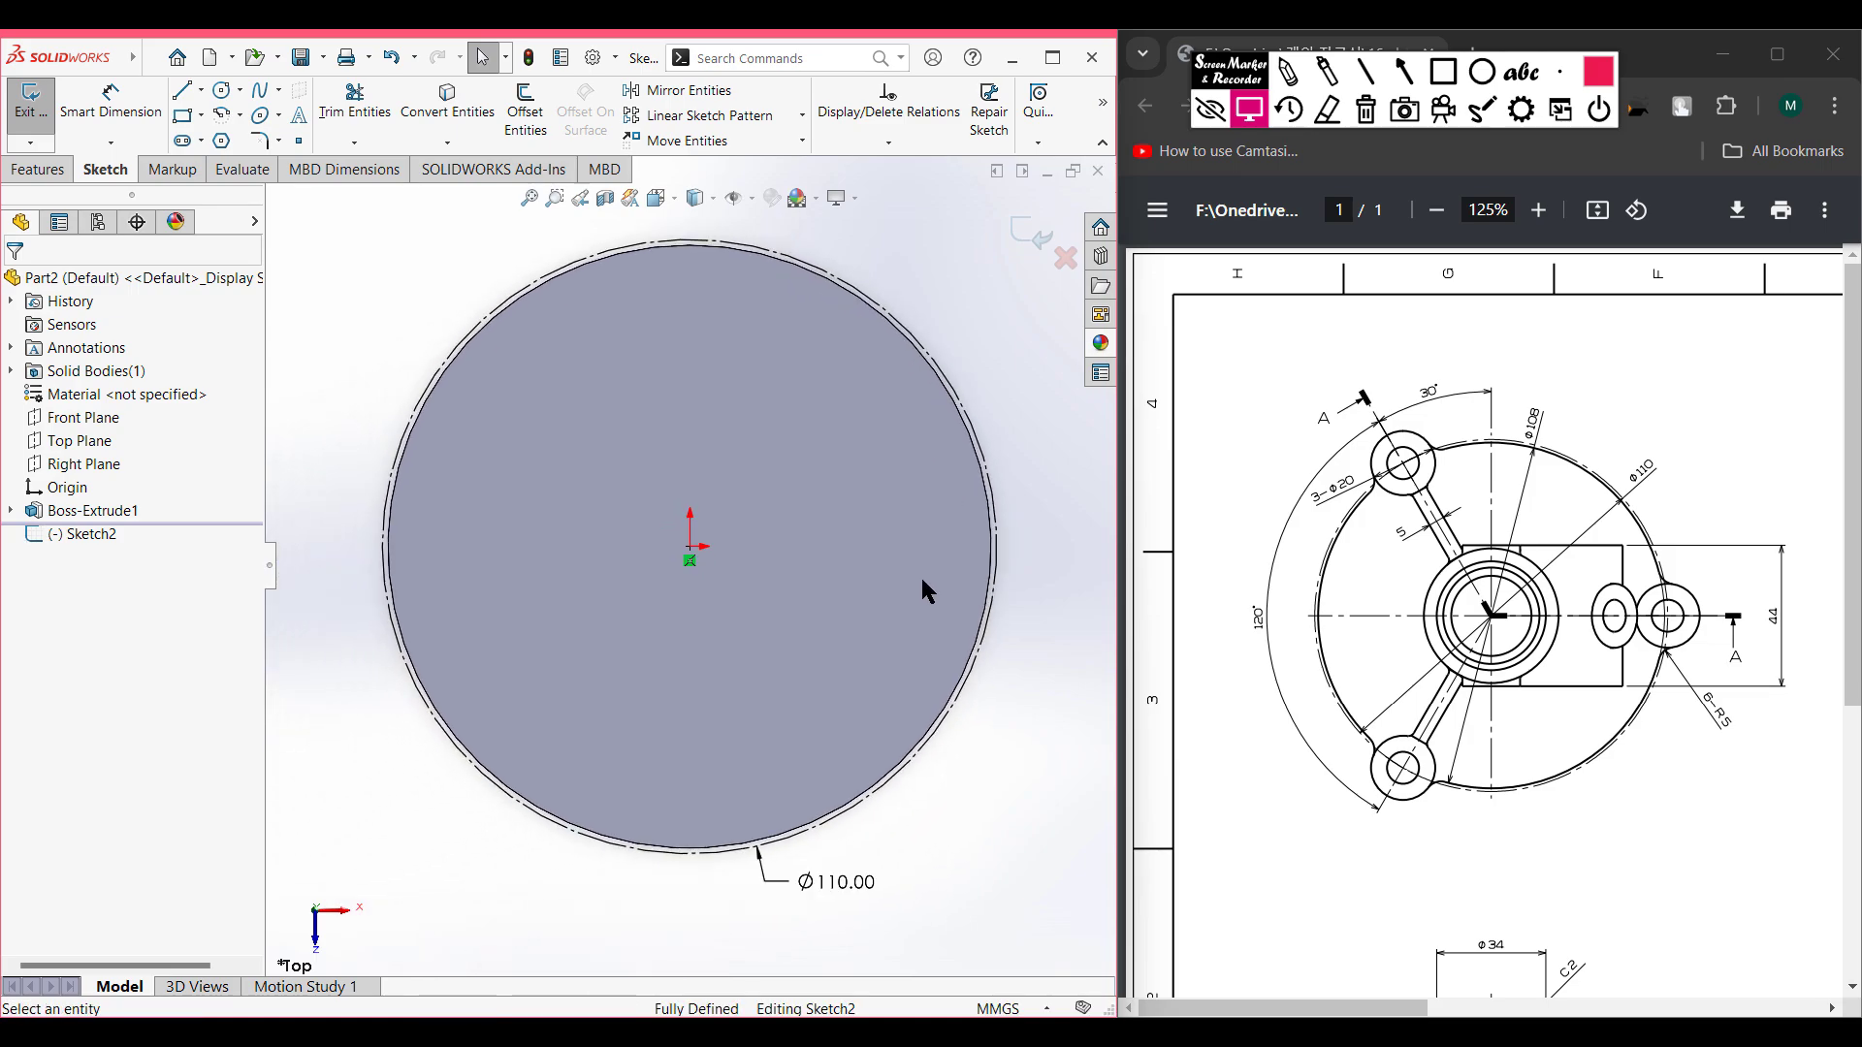
pyautogui.click(223, 94)
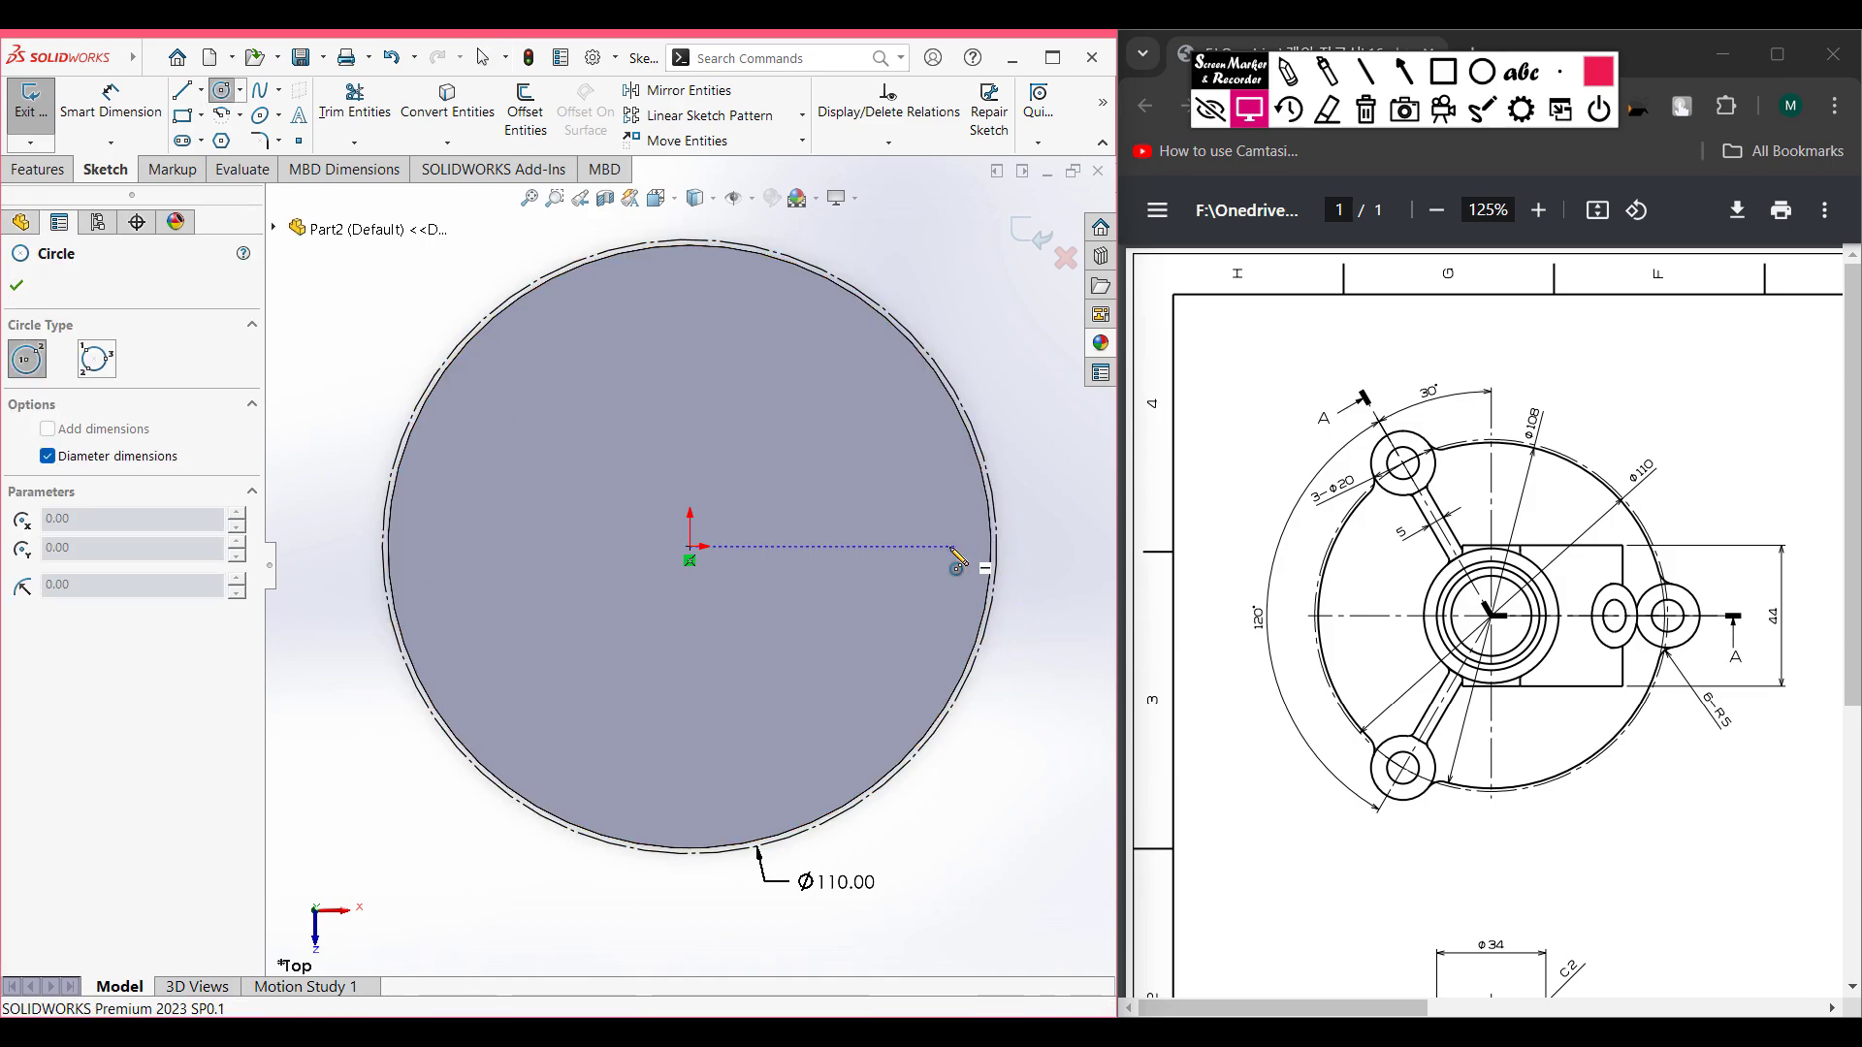
pyautogui.scroll(-1, 999, 548)
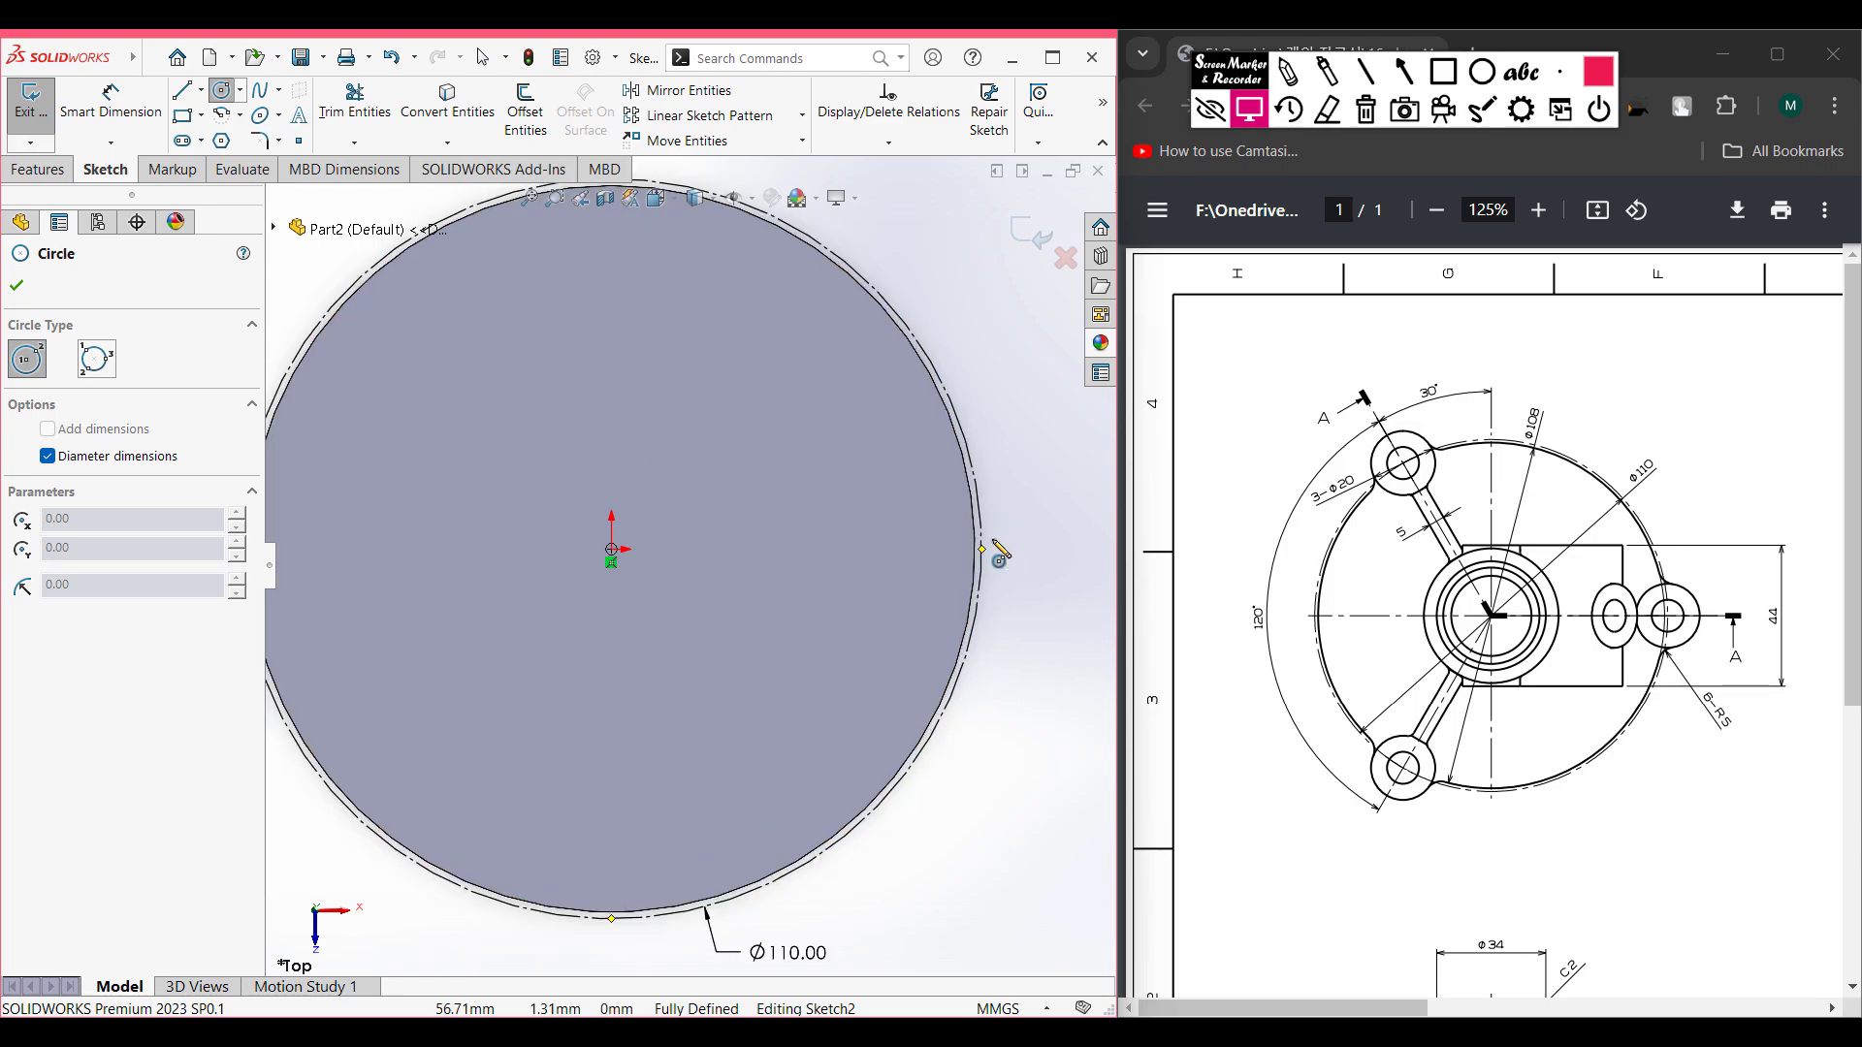
pyautogui.scroll(1, 950, 558)
pyautogui.scroll(-3, 902, 567)
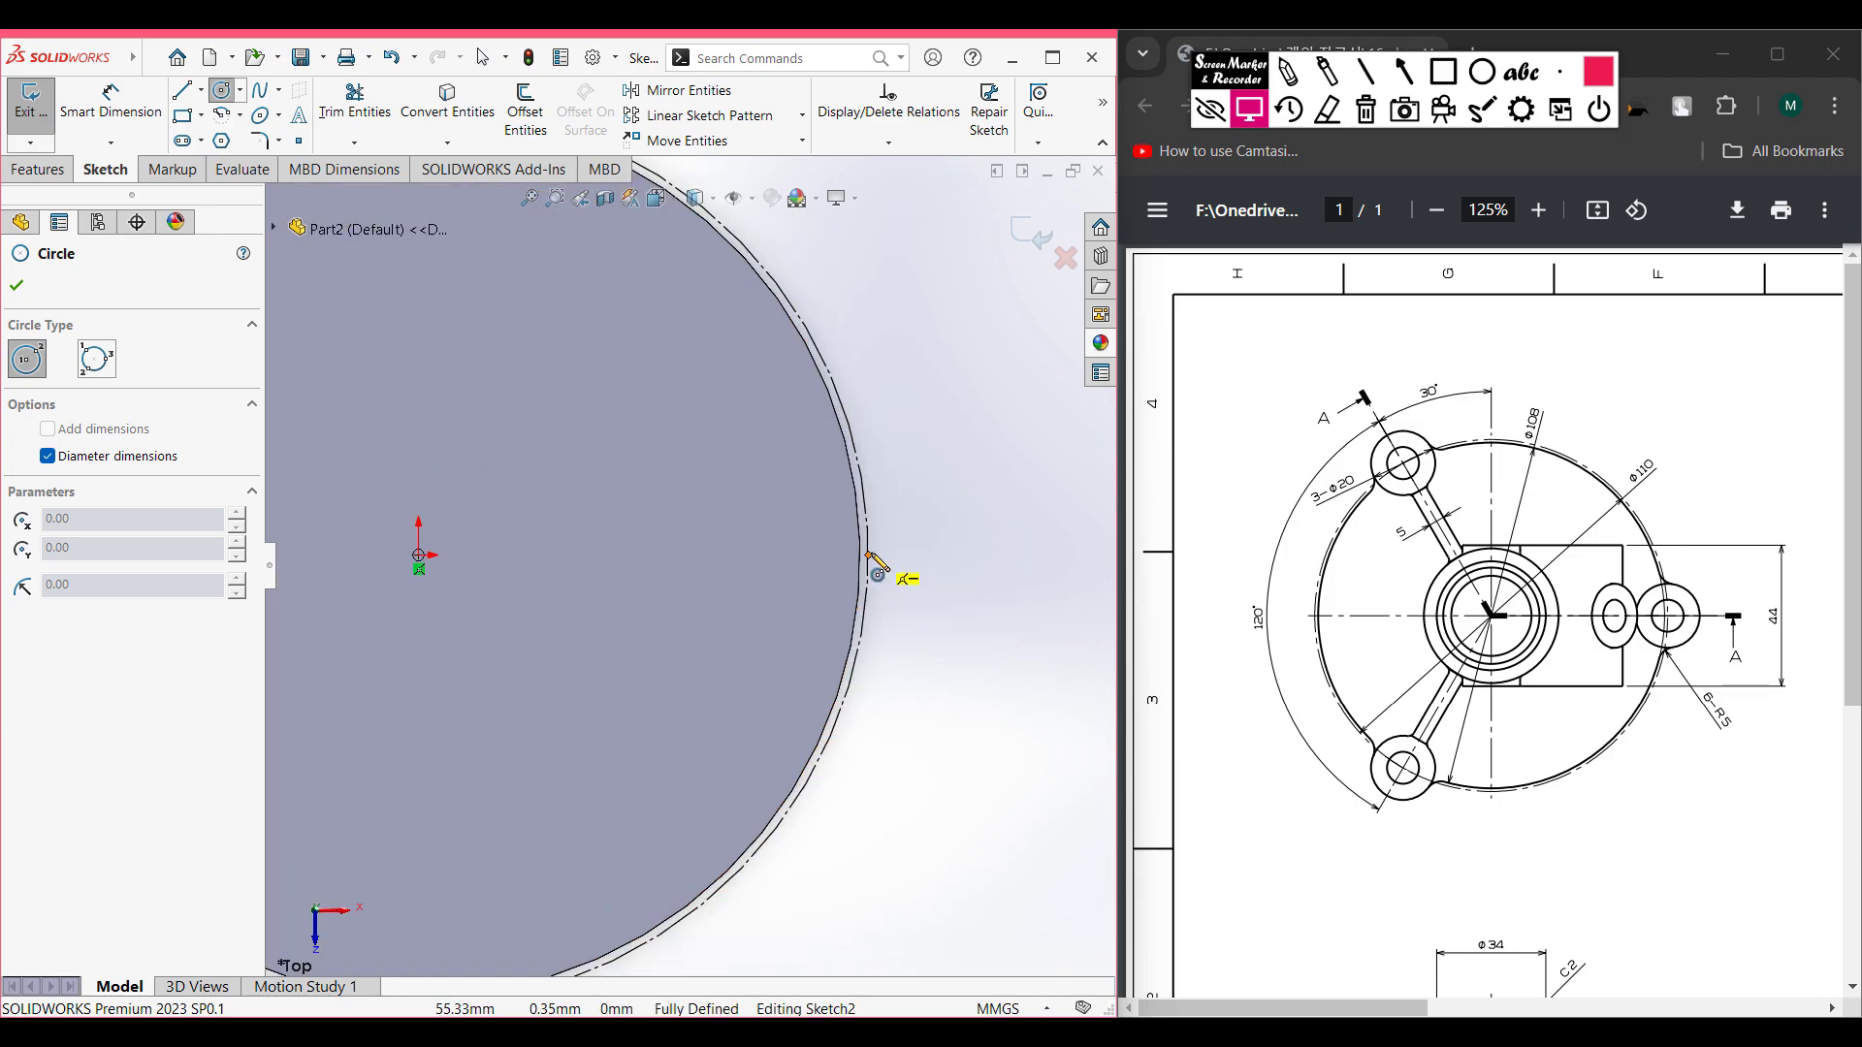
pyautogui.click(869, 557)
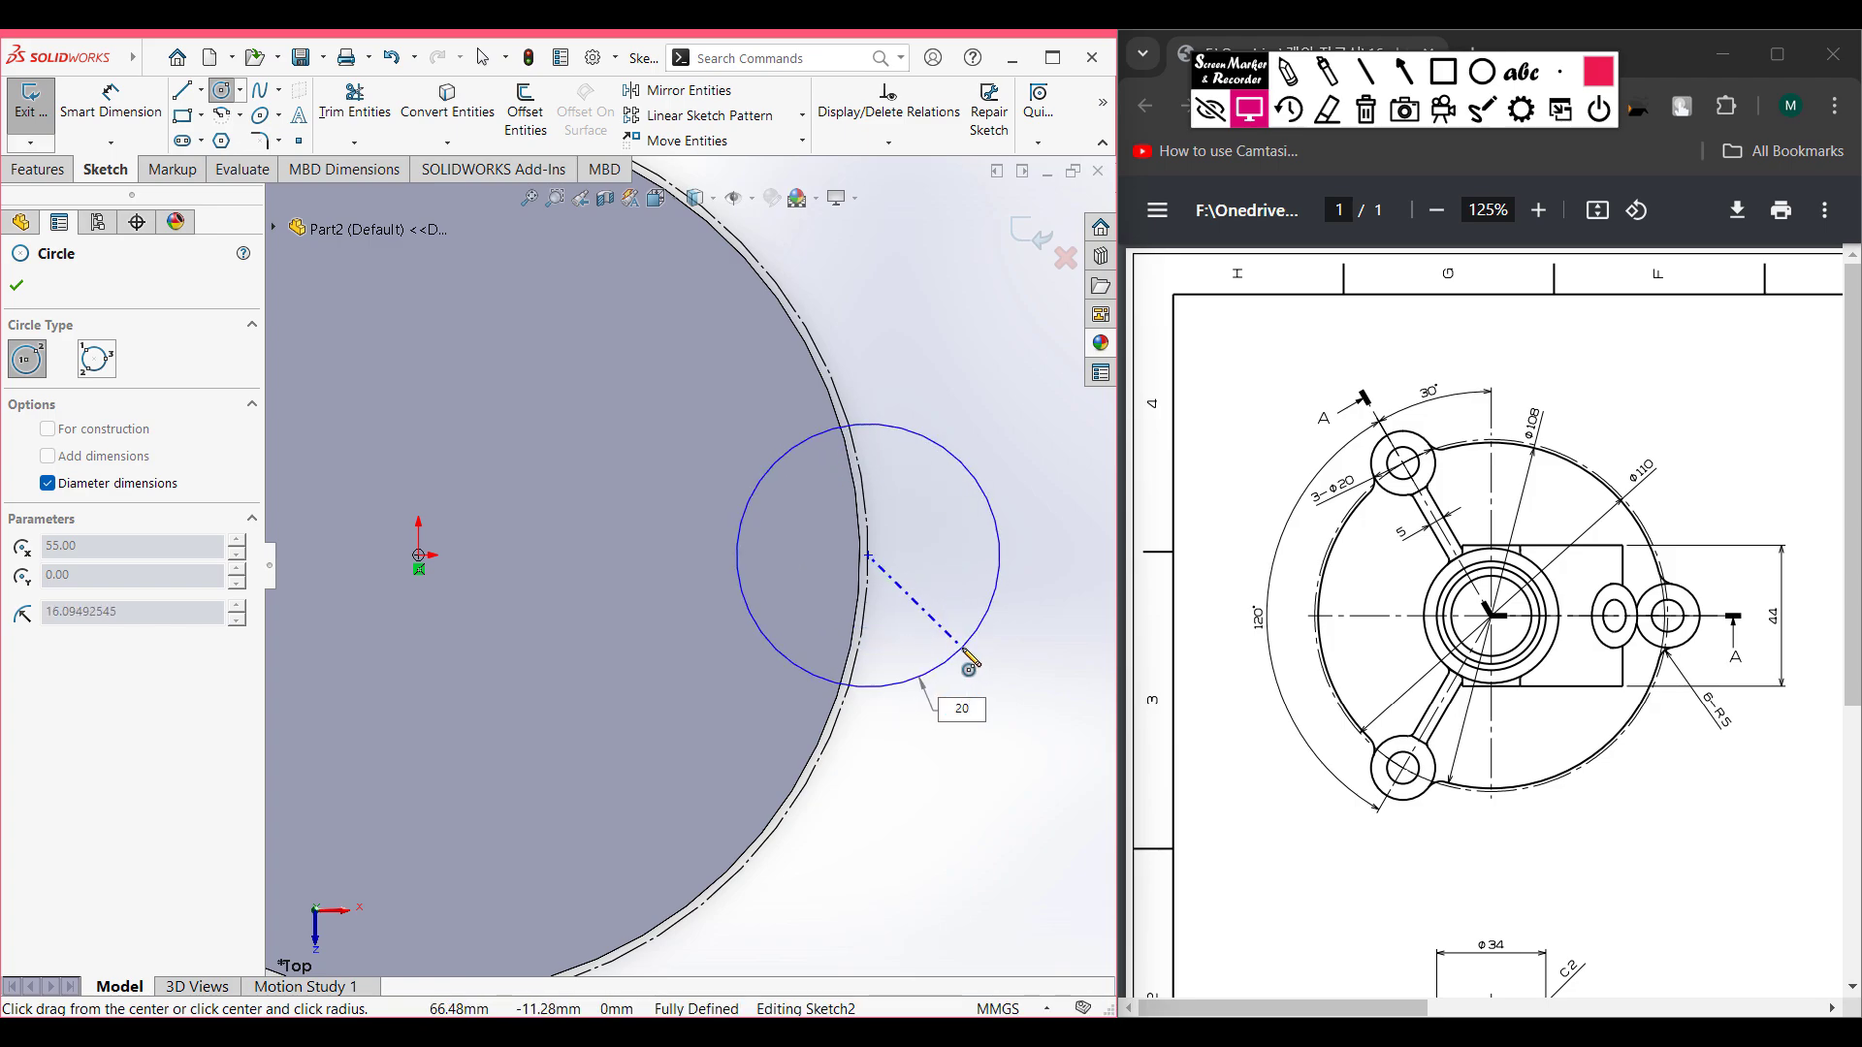
pyautogui.press('Return')
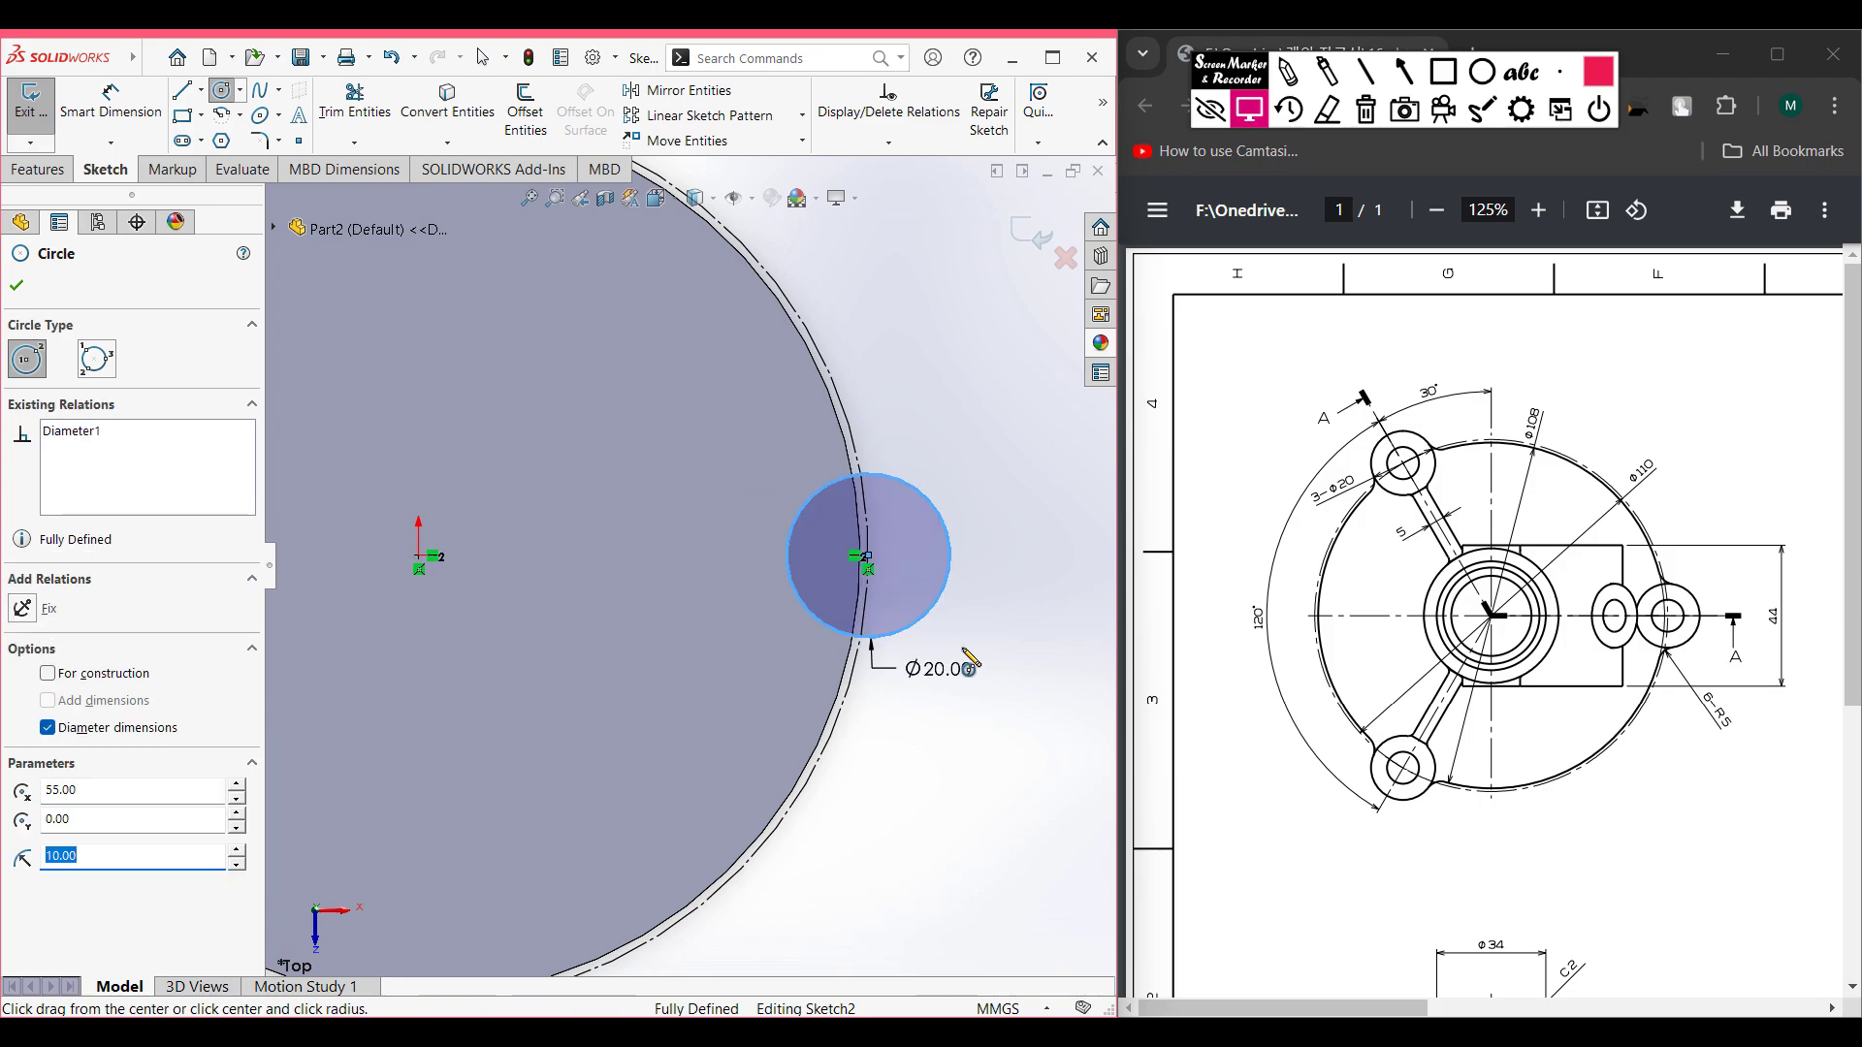
# - Circular-pattern the 20 mm circle around the origin with 3 equally spaced instances over 360 degrees
pyautogui.press('f')
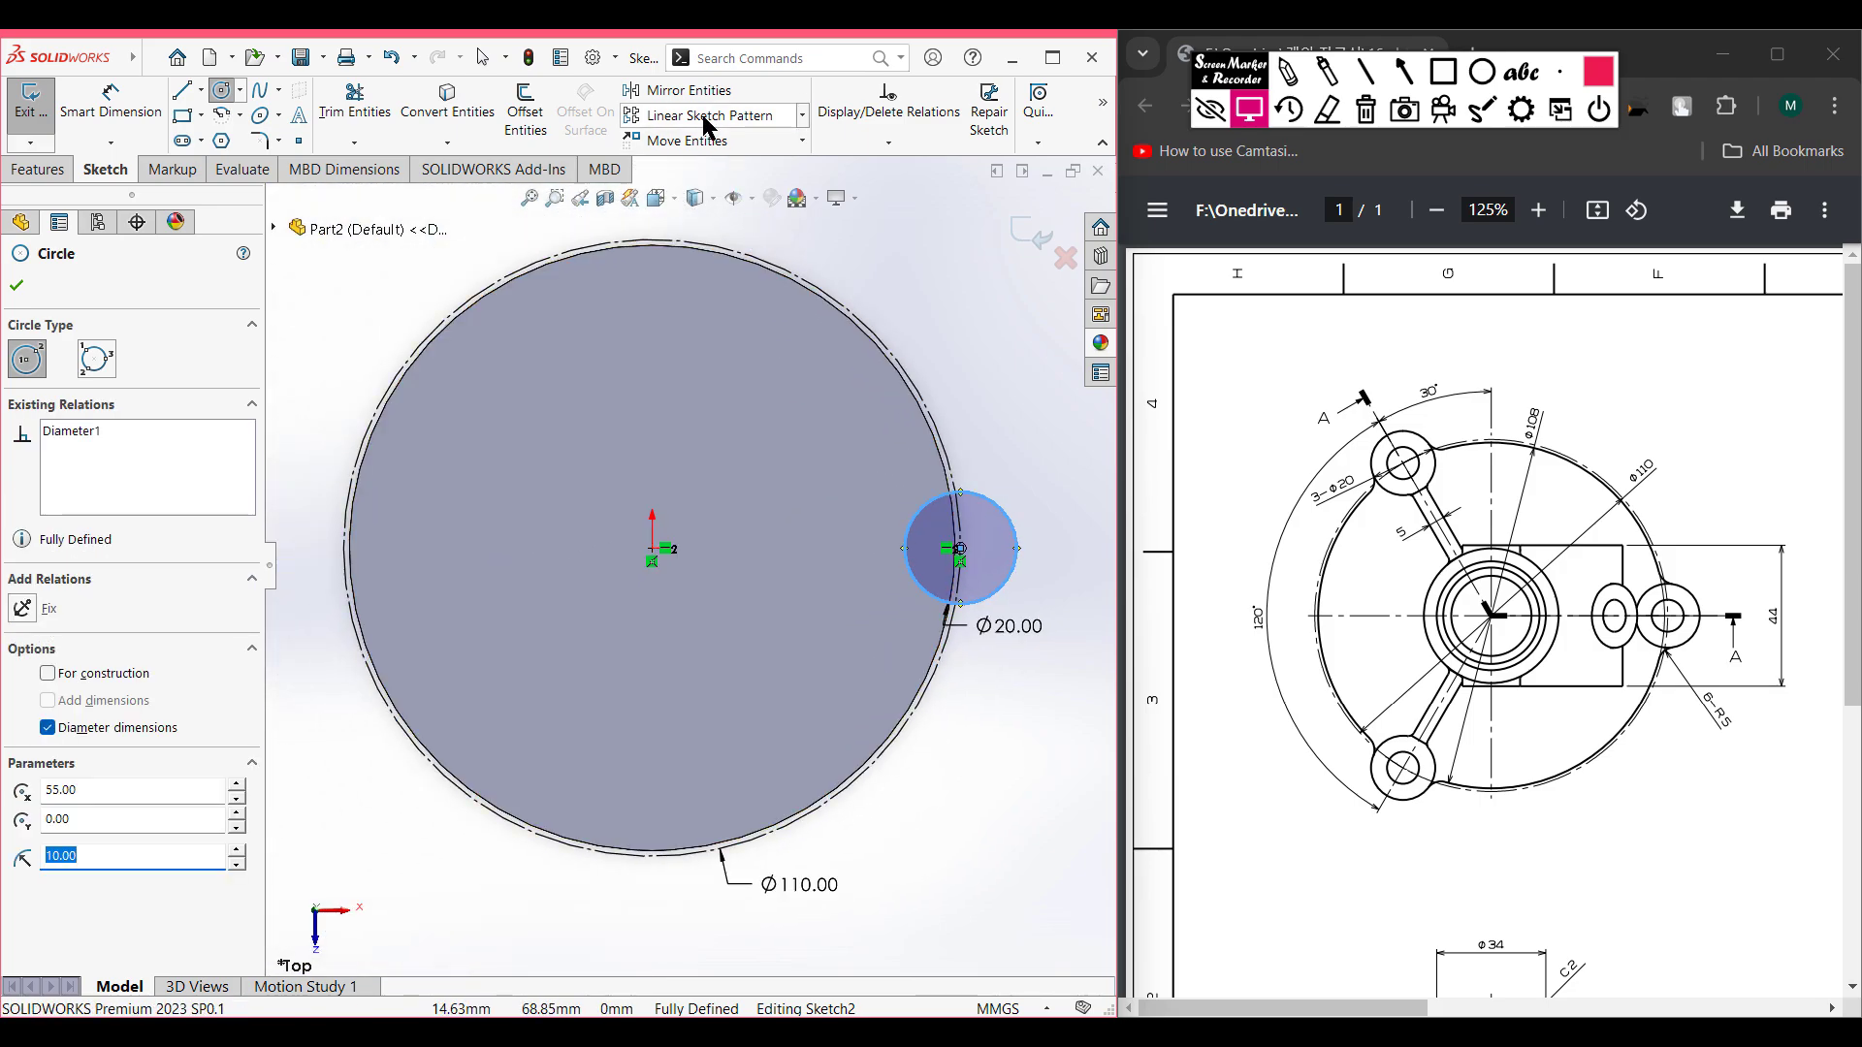
pyautogui.click(801, 124)
pyautogui.click(782, 166)
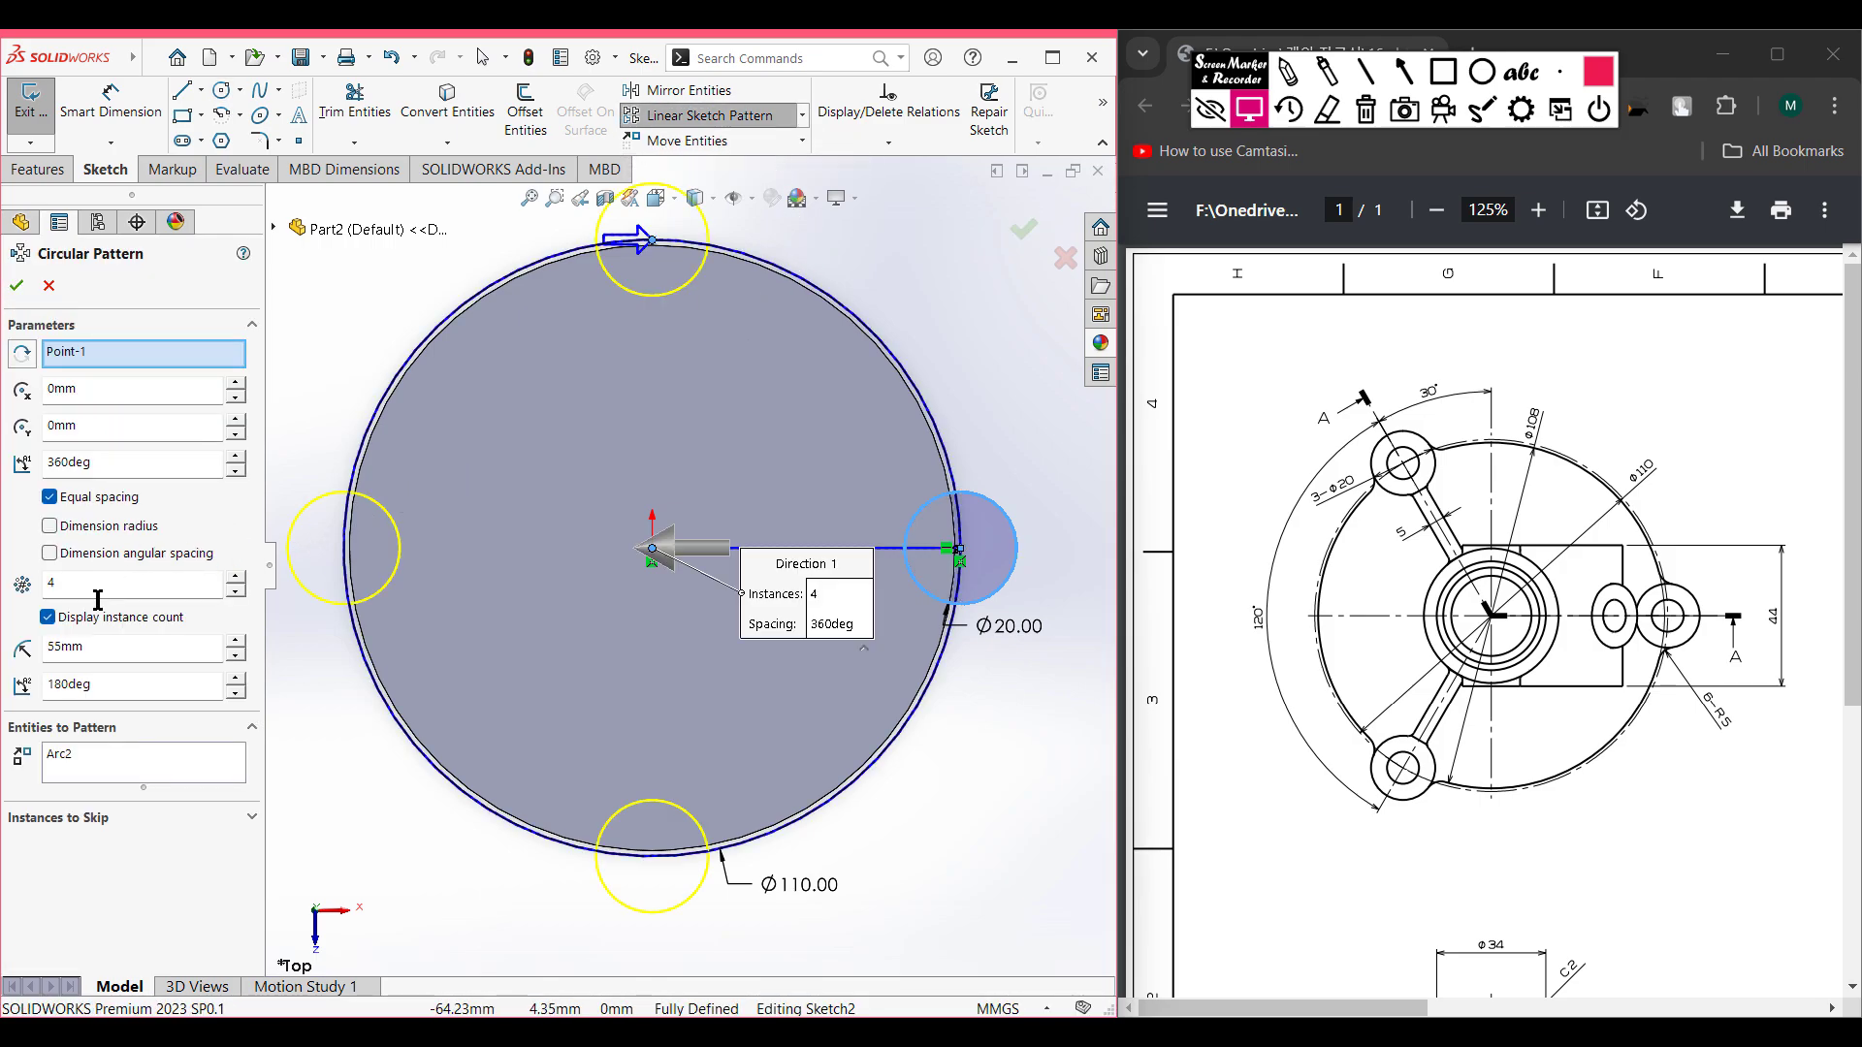
pyautogui.doubleClick(86, 585)
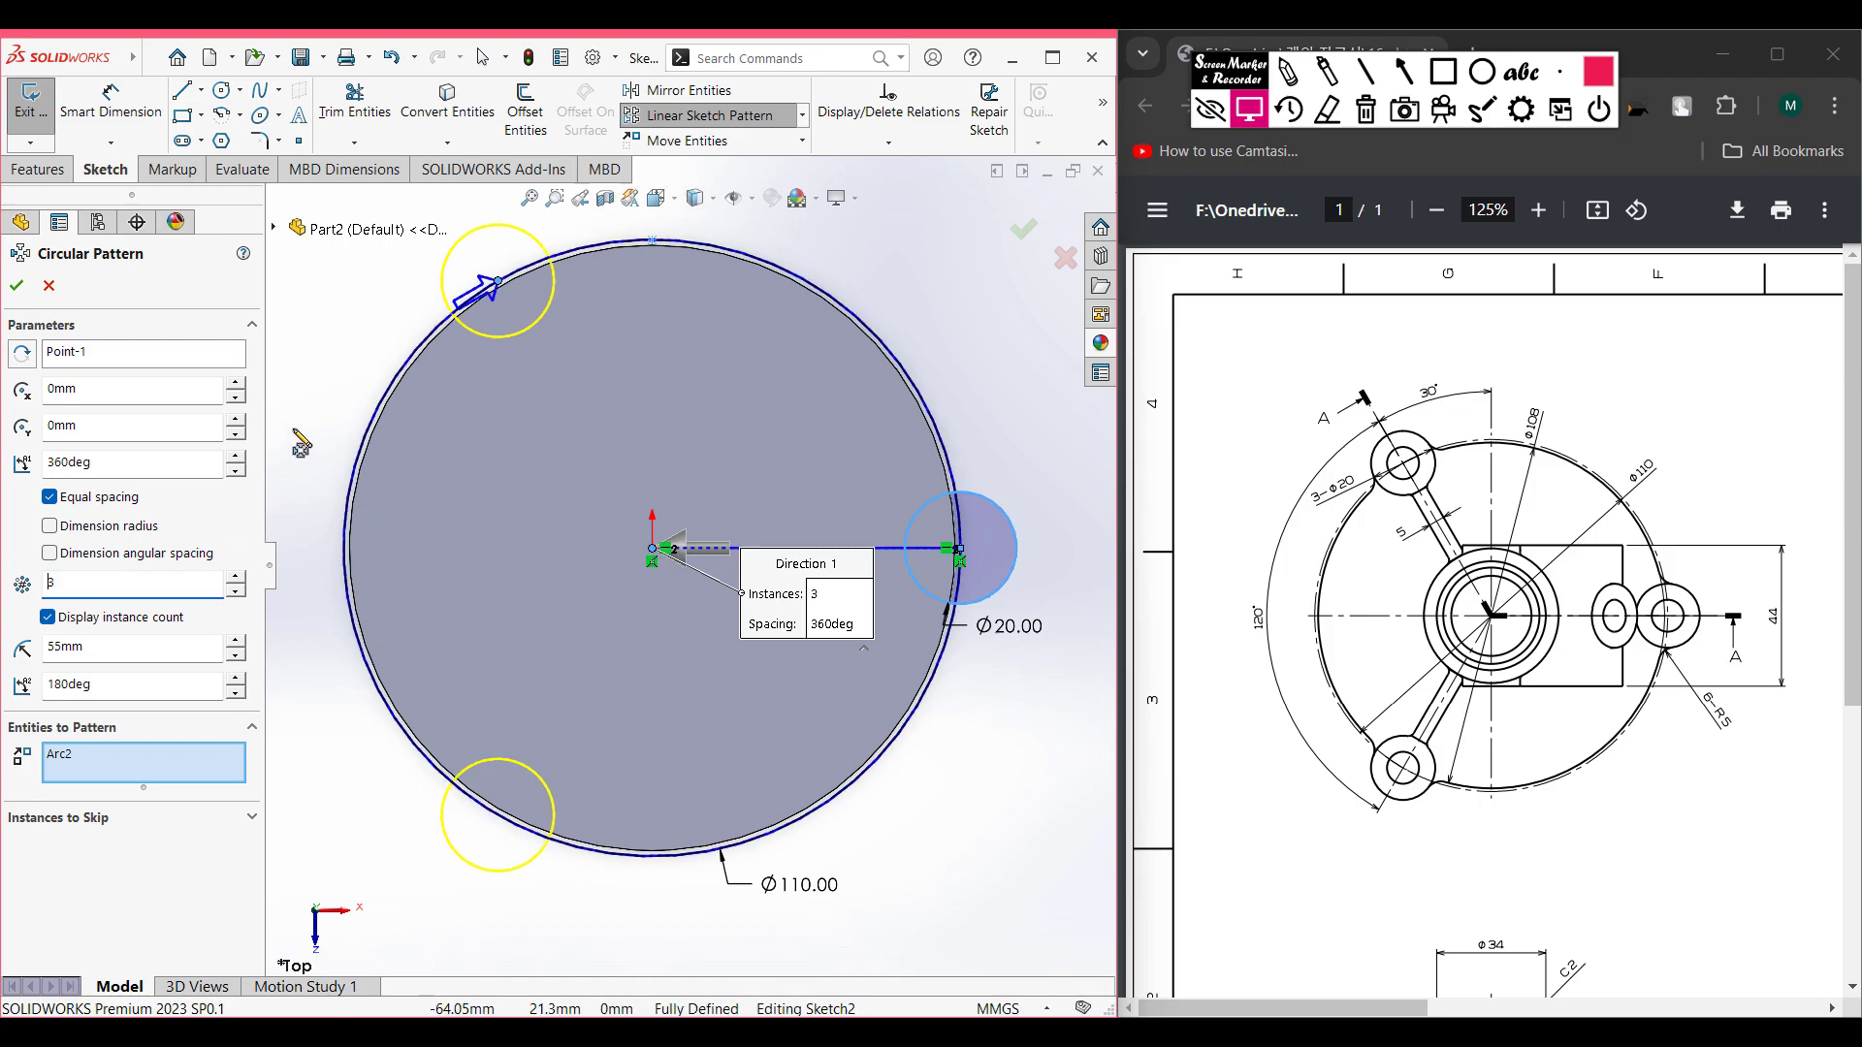
pyautogui.click(17, 286)
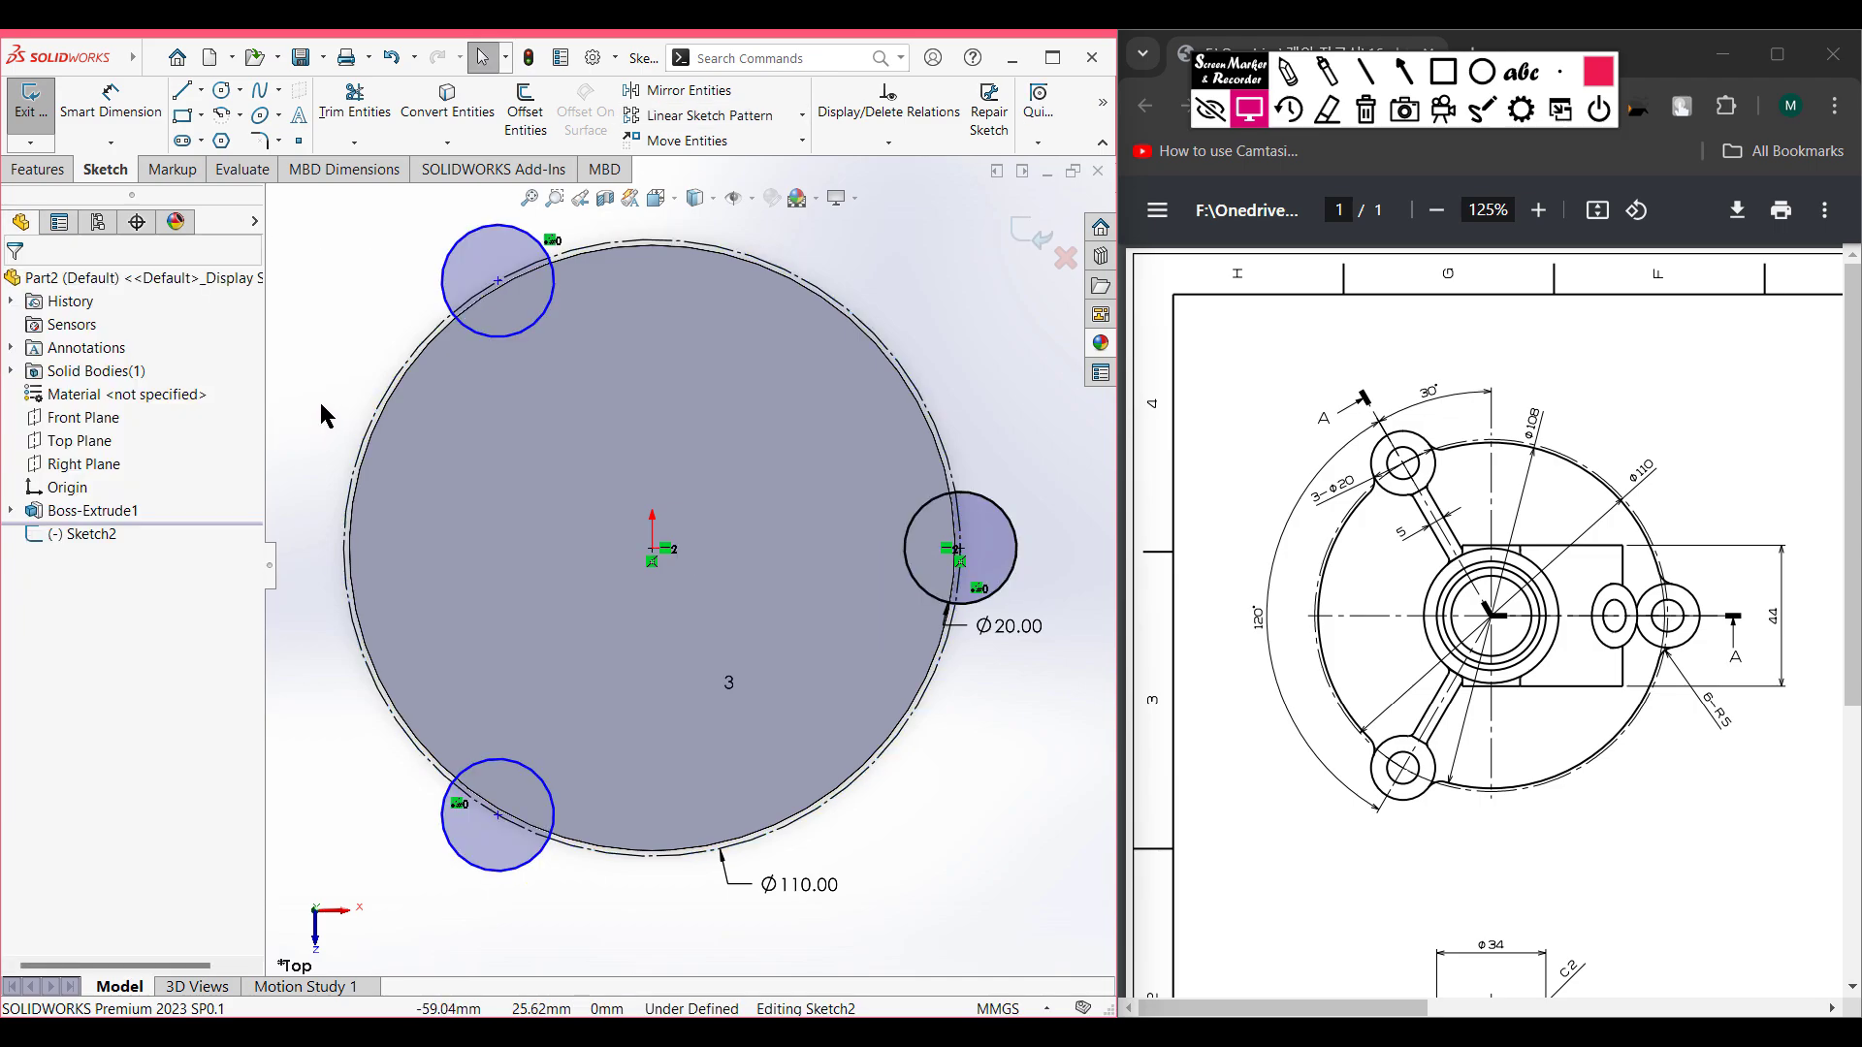
# - Extrude the three lug circles as a Blind boss with a depth of 10 mm, merged with the base disc
pyautogui.hotkey('ctrl', '7')
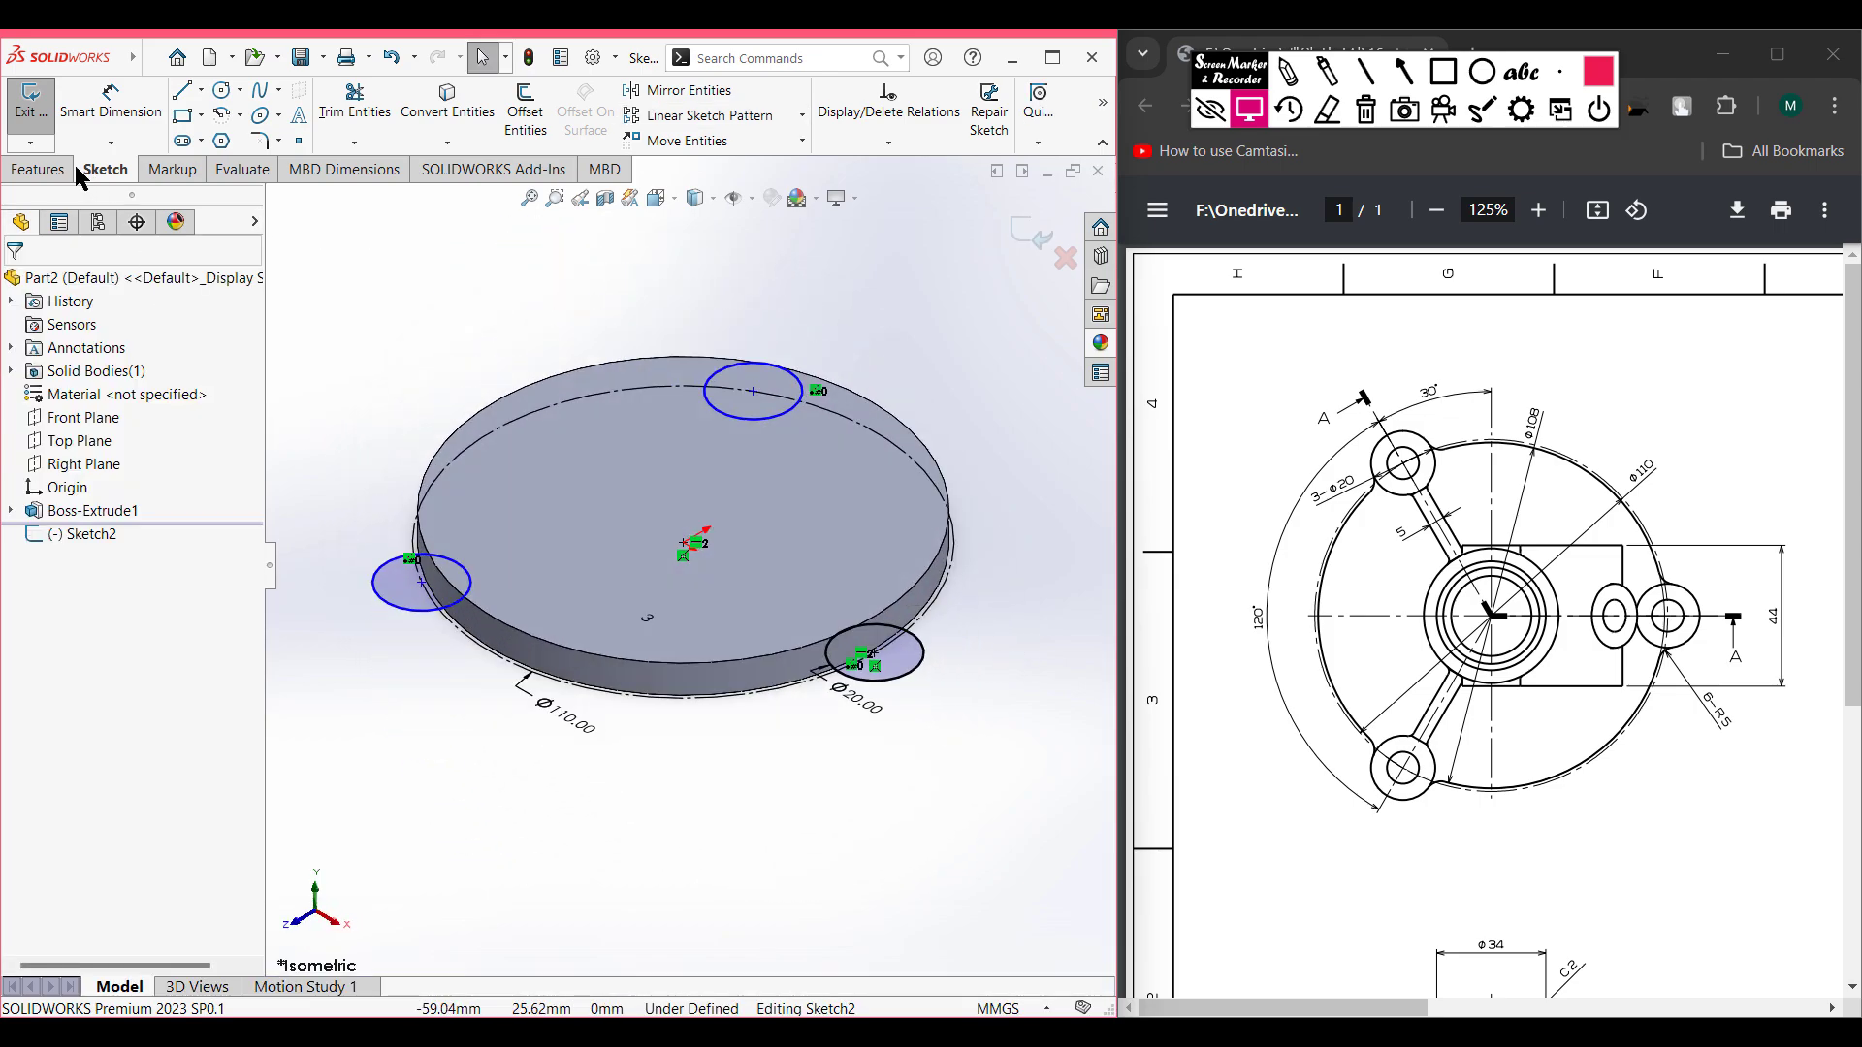
pyautogui.click(54, 173)
pyautogui.click(47, 121)
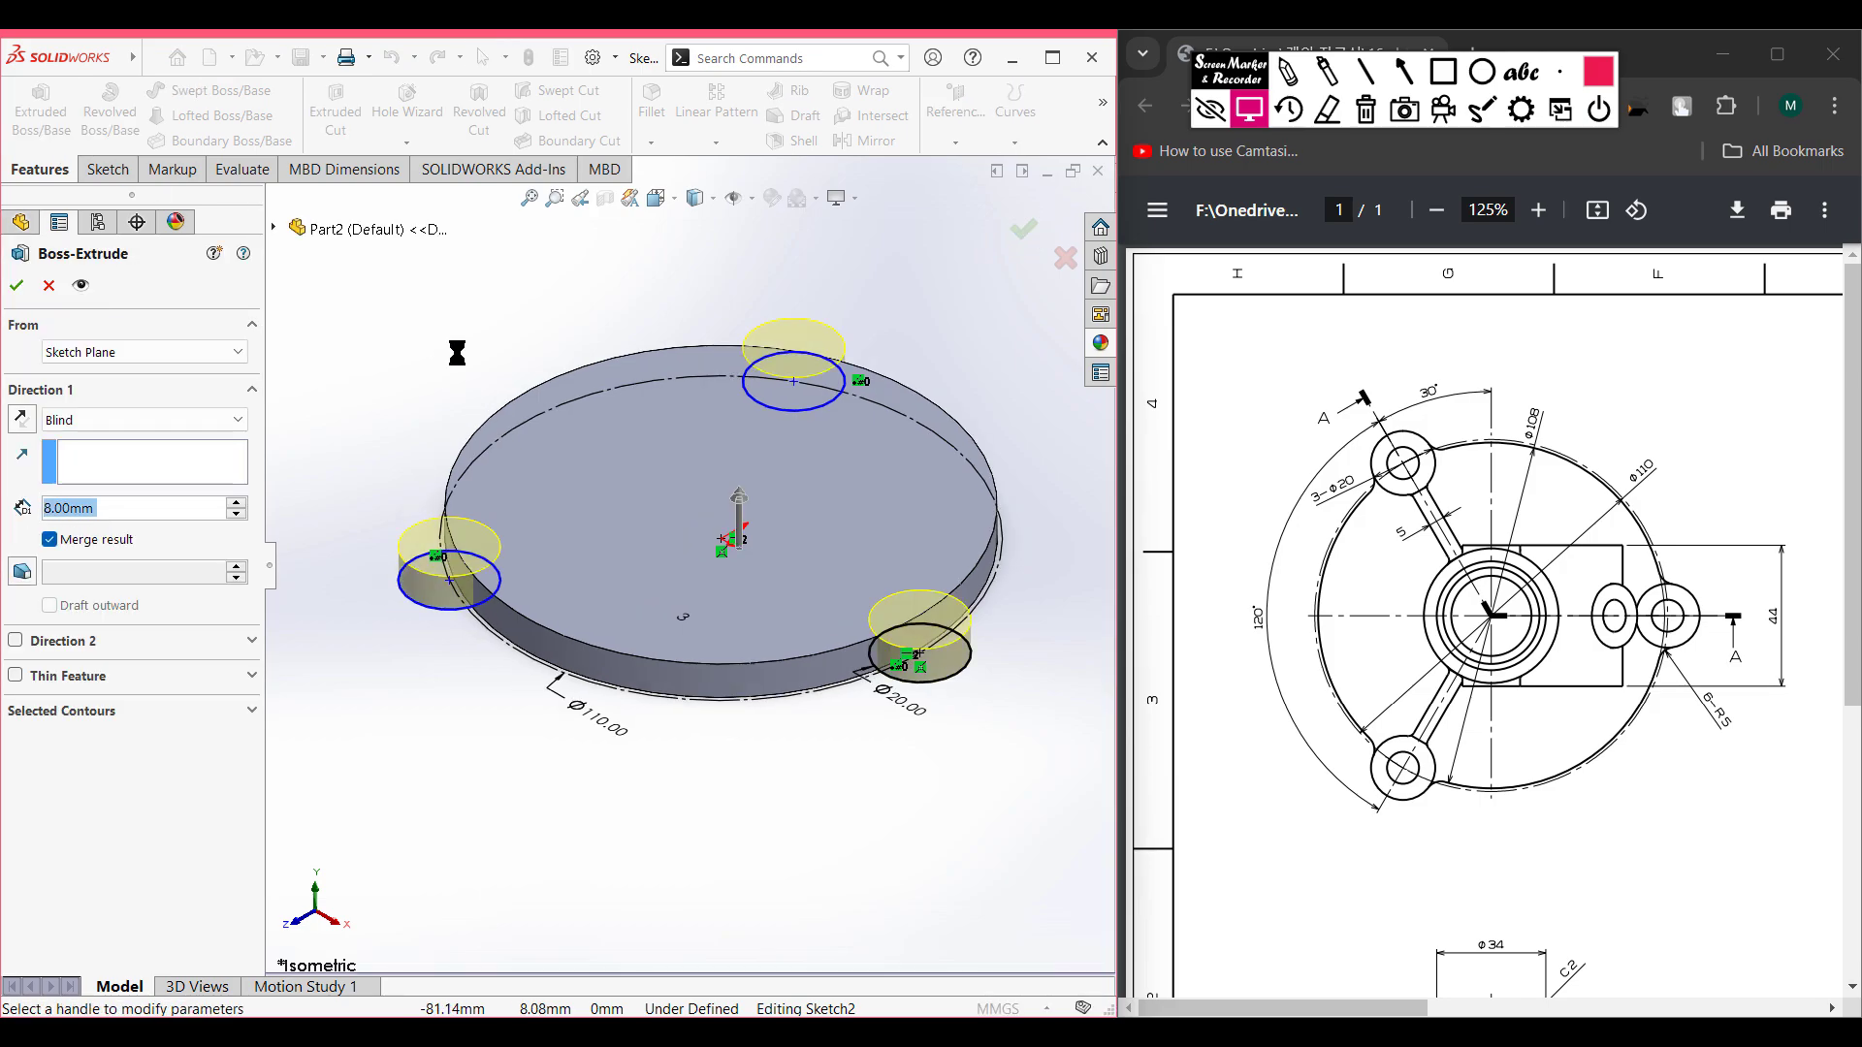
pyautogui.write('10')
pyautogui.press('Return')
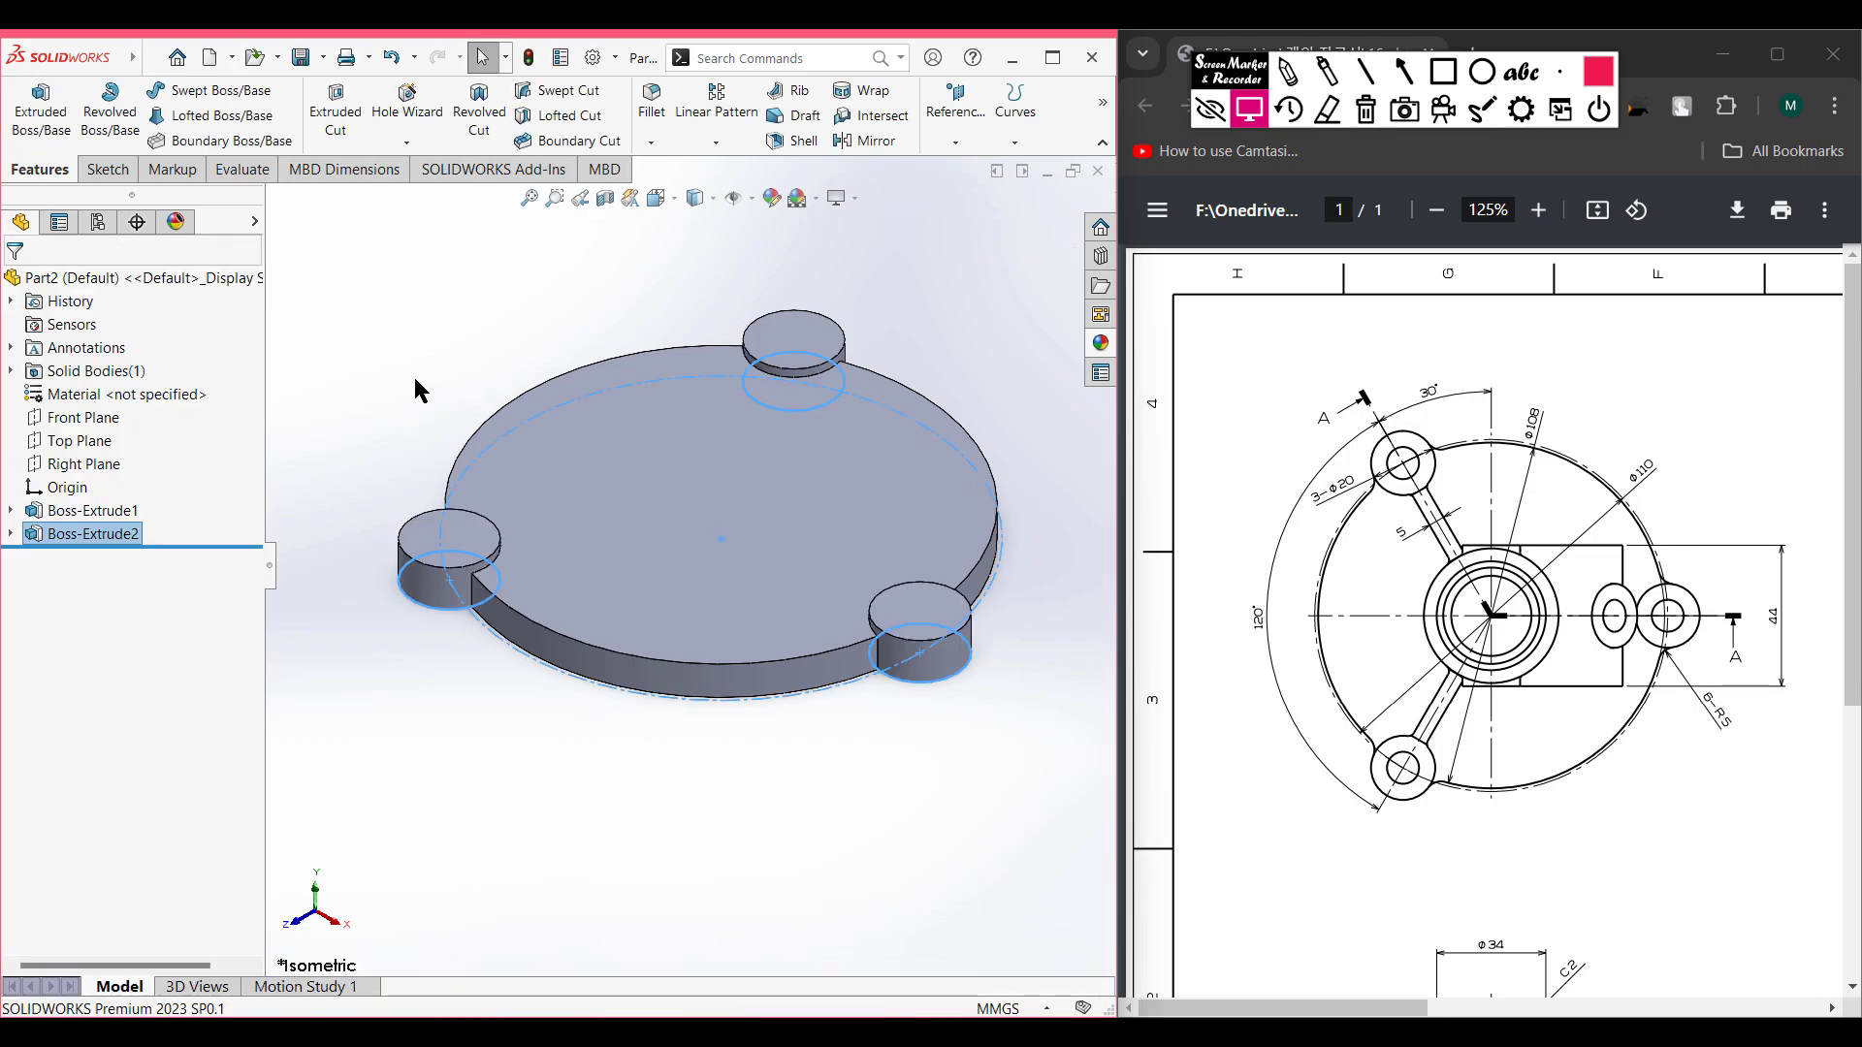
pyautogui.click(380, 375)
pyautogui.press('f')
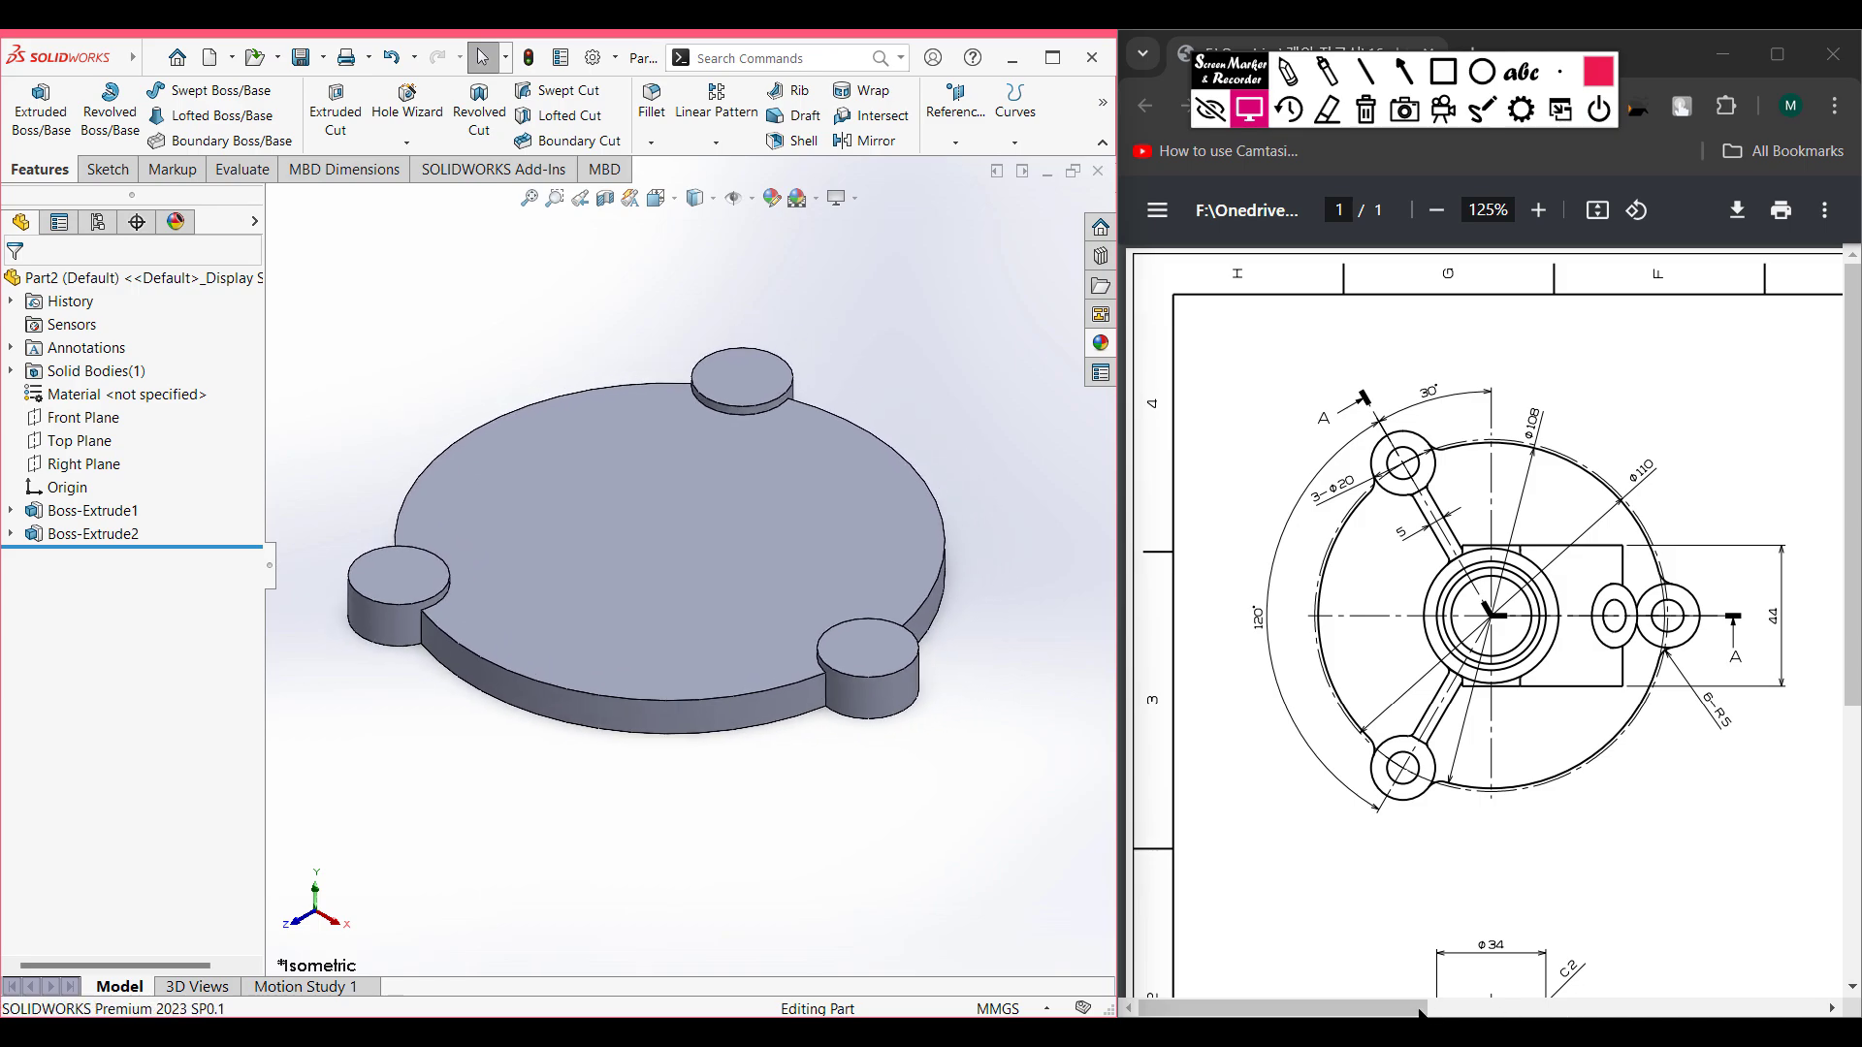
# - Examine the central boss's lower and upper portions and its outer diameter callout in the drawing's Section A-A view
pyautogui.click(1395, 1008)
pyautogui.moveTo(1396, 1011); pyautogui.dragTo(1680, 976)
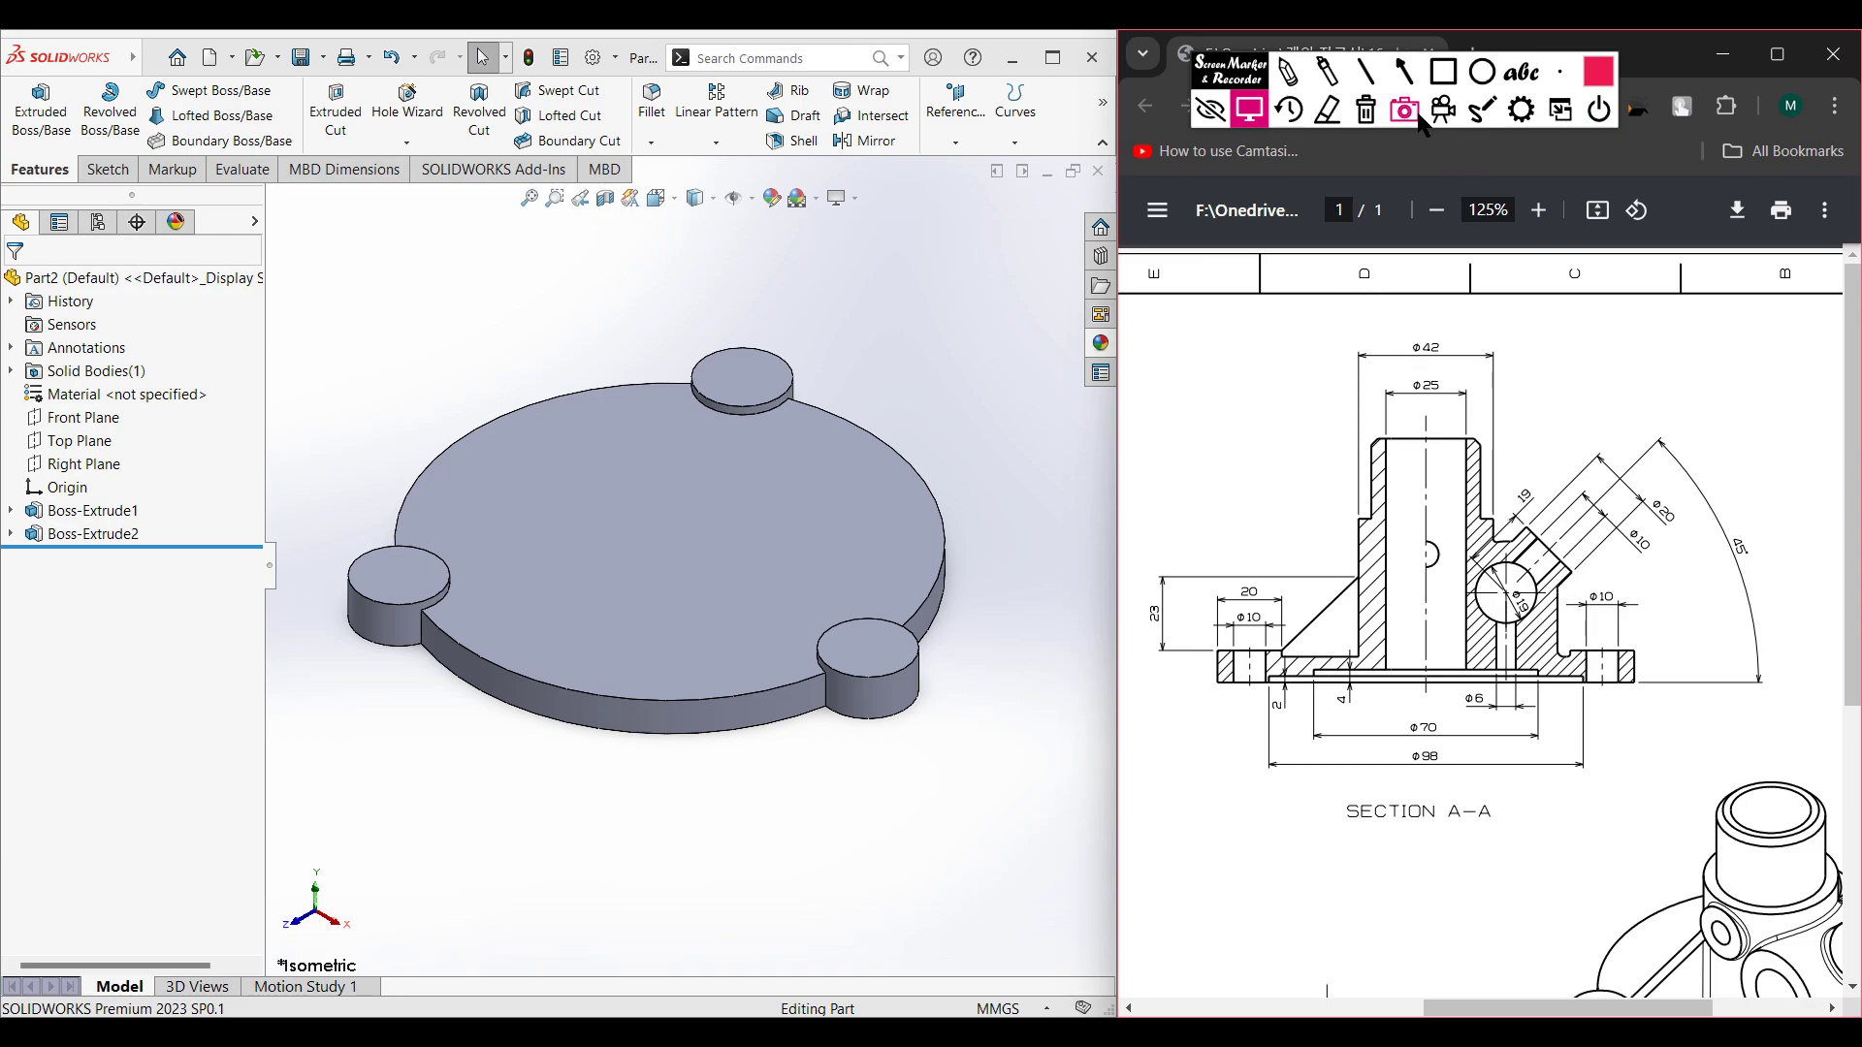
pyautogui.click(1291, 72)
pyautogui.moveTo(1389, 556); pyautogui.dragTo(1504, 550)
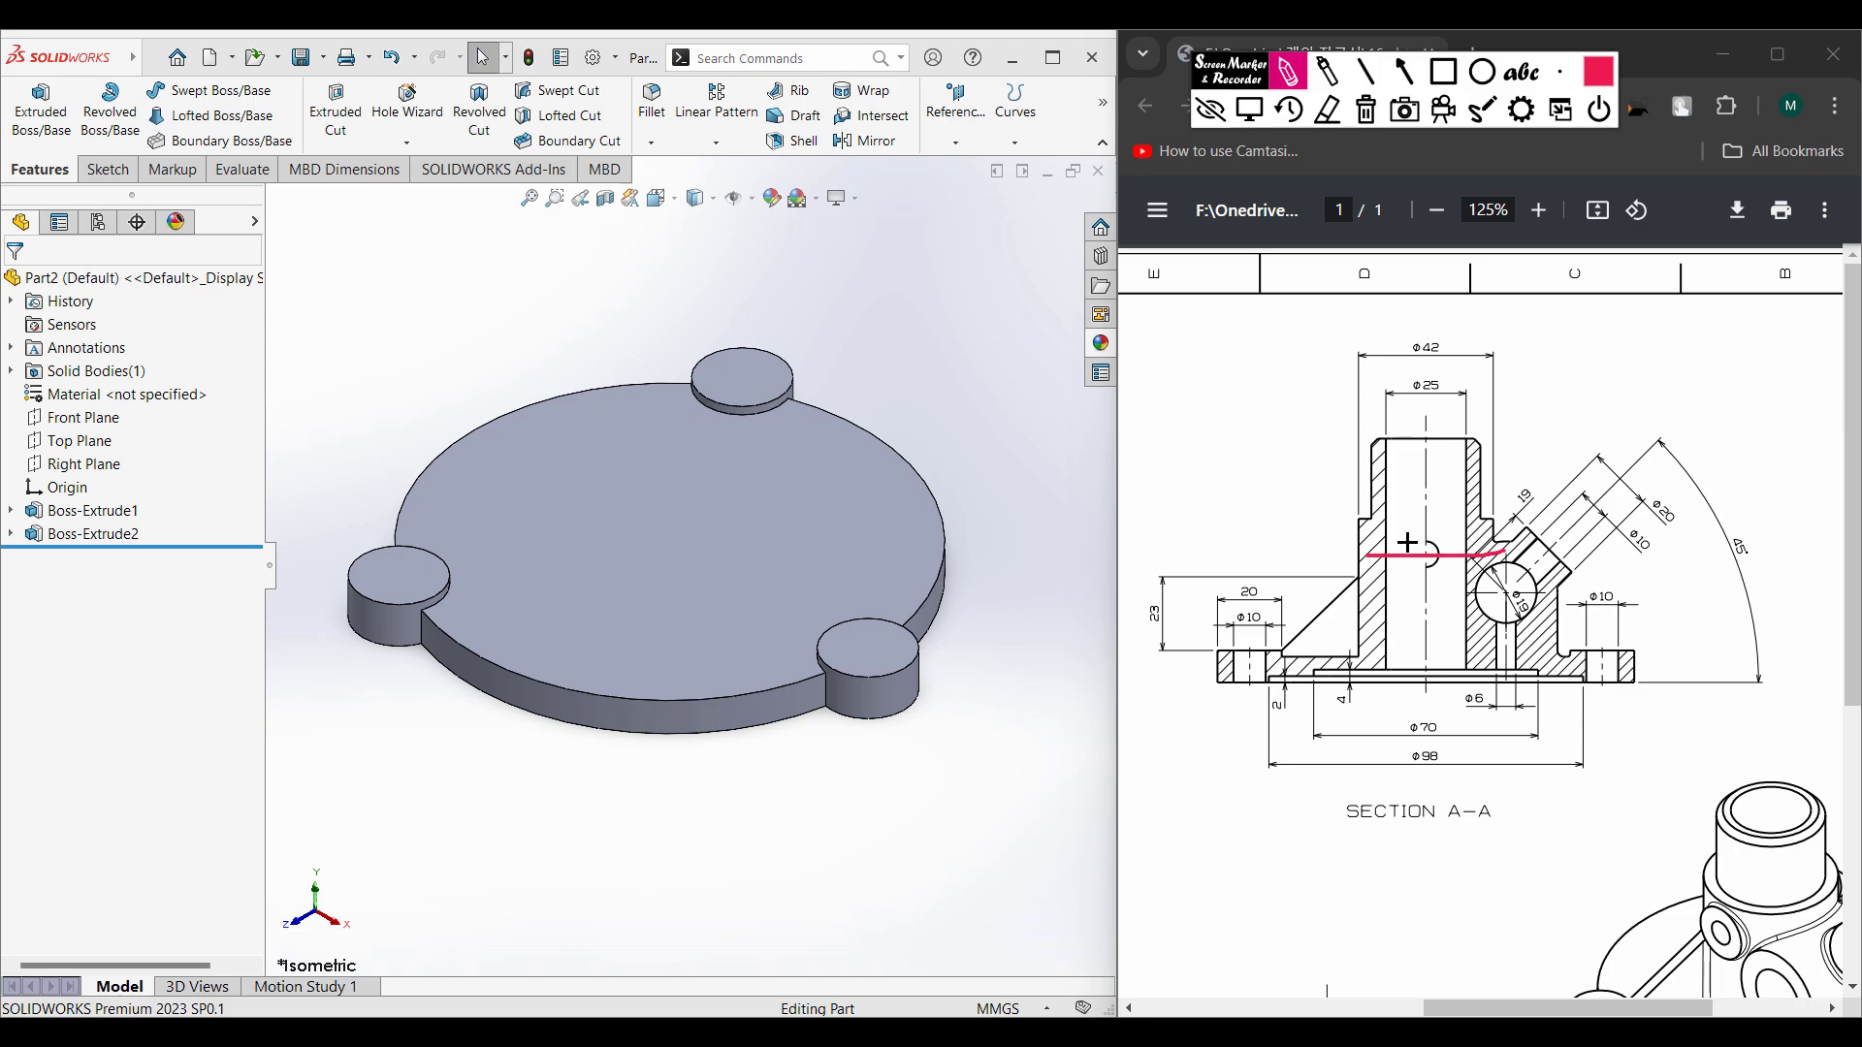
pyautogui.moveTo(1374, 467); pyautogui.dragTo(1486, 481)
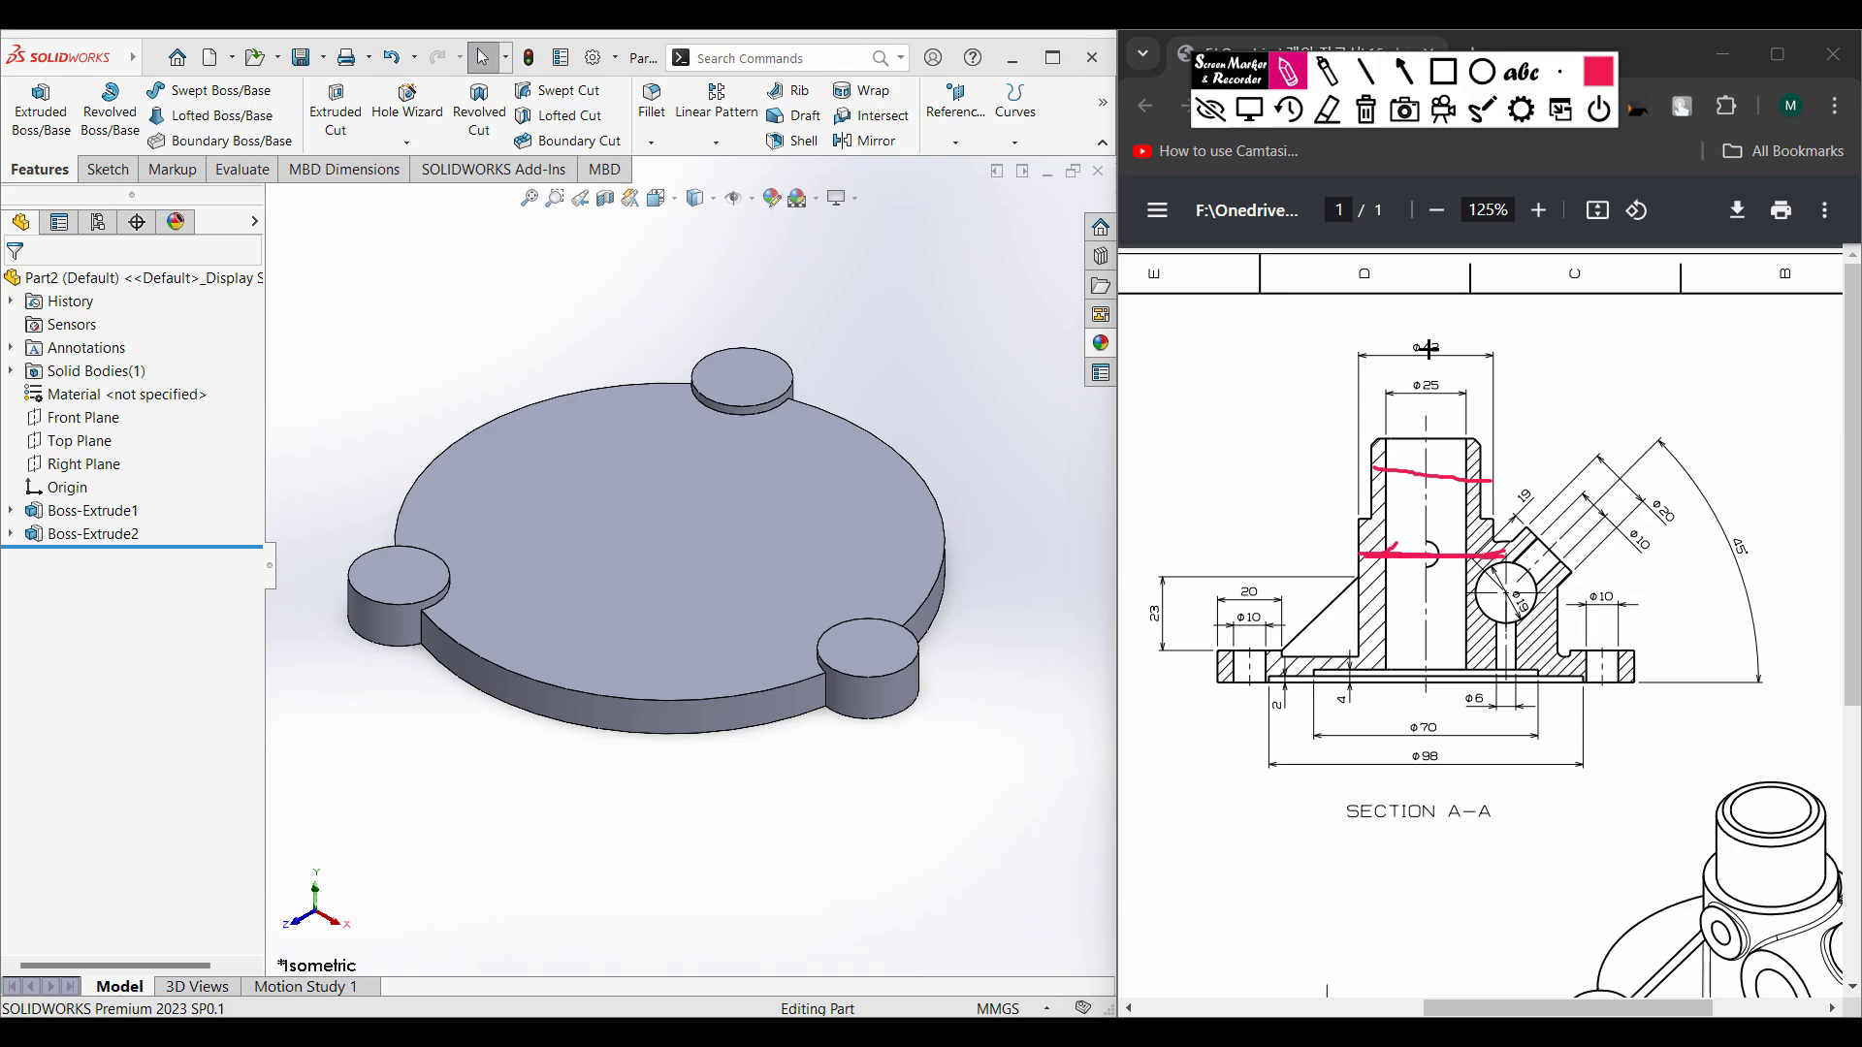
pyautogui.moveTo(1430, 335); pyautogui.dragTo(1460, 351)
pyautogui.click(1365, 109)
pyautogui.click(1257, 106)
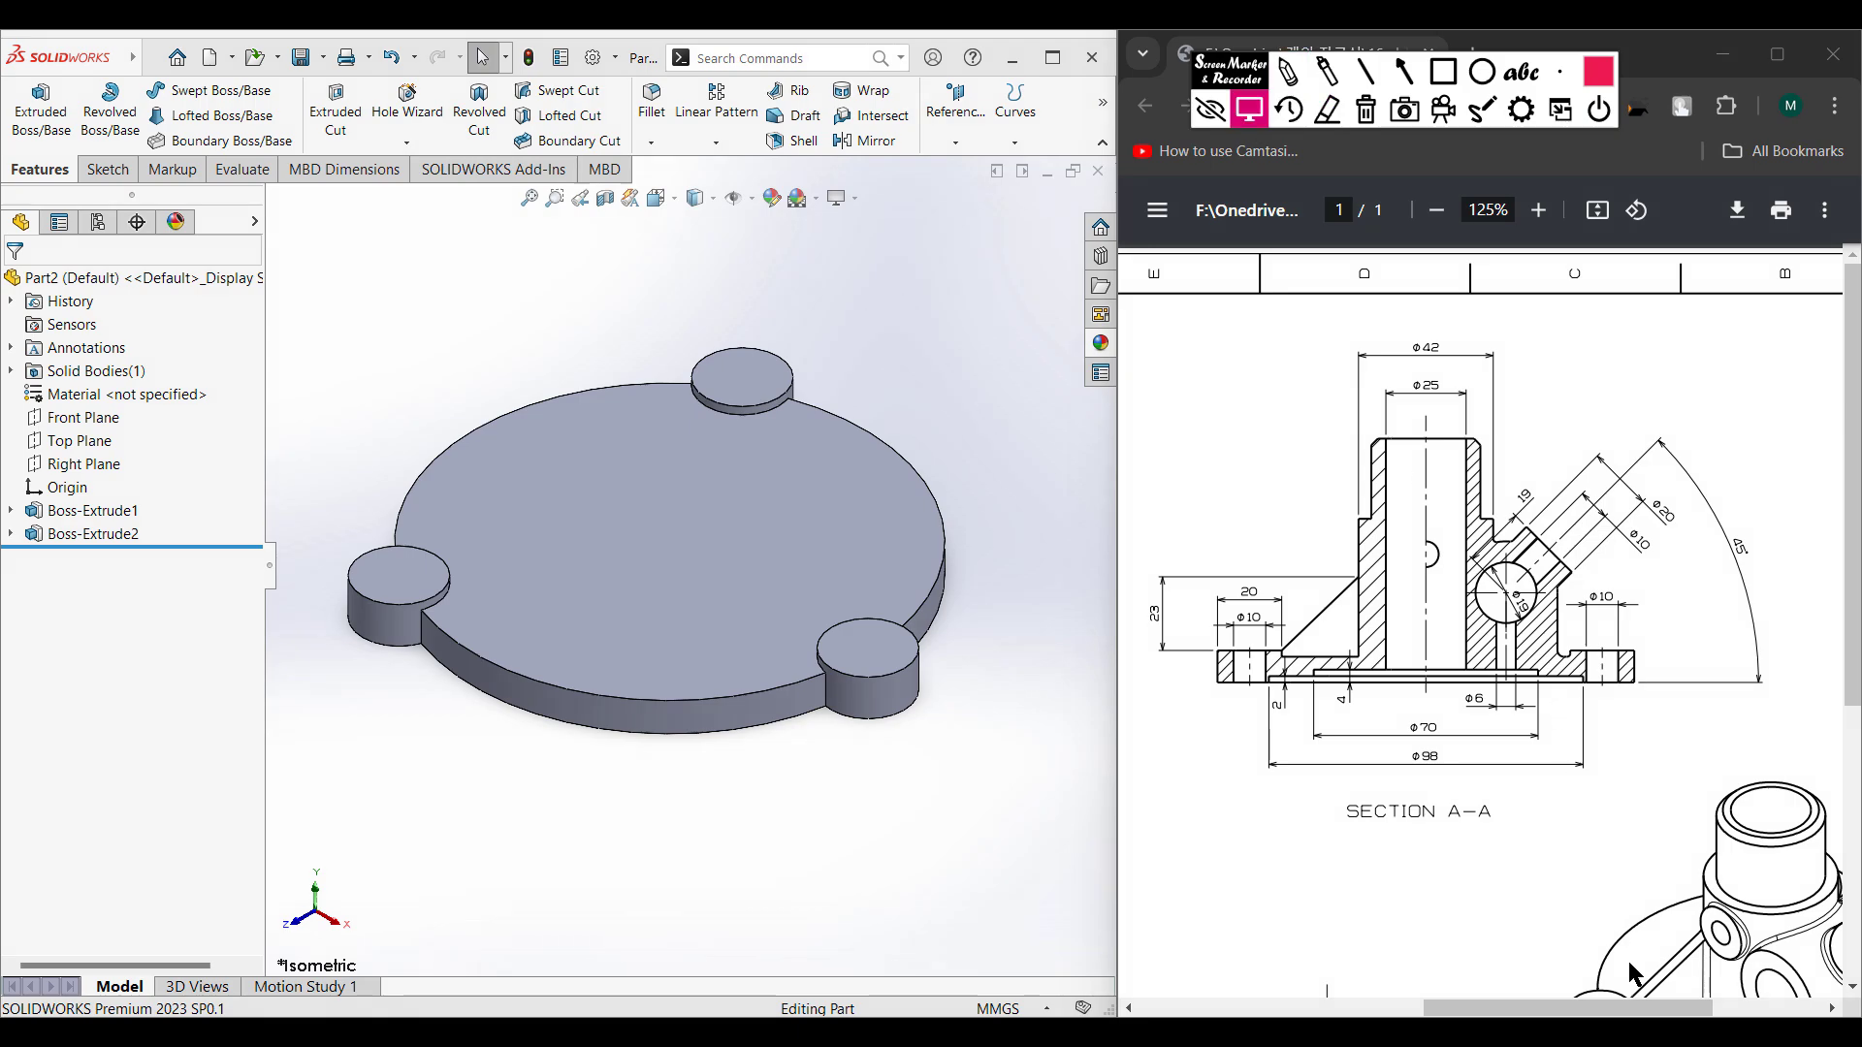
# - Check the central boss's height dimensions and its upper portion's diameter in the drawing's front view
pyautogui.moveTo(1654, 1006); pyautogui.dragTo(1368, 1006)
pyautogui.scroll(-3, 1433, 861)
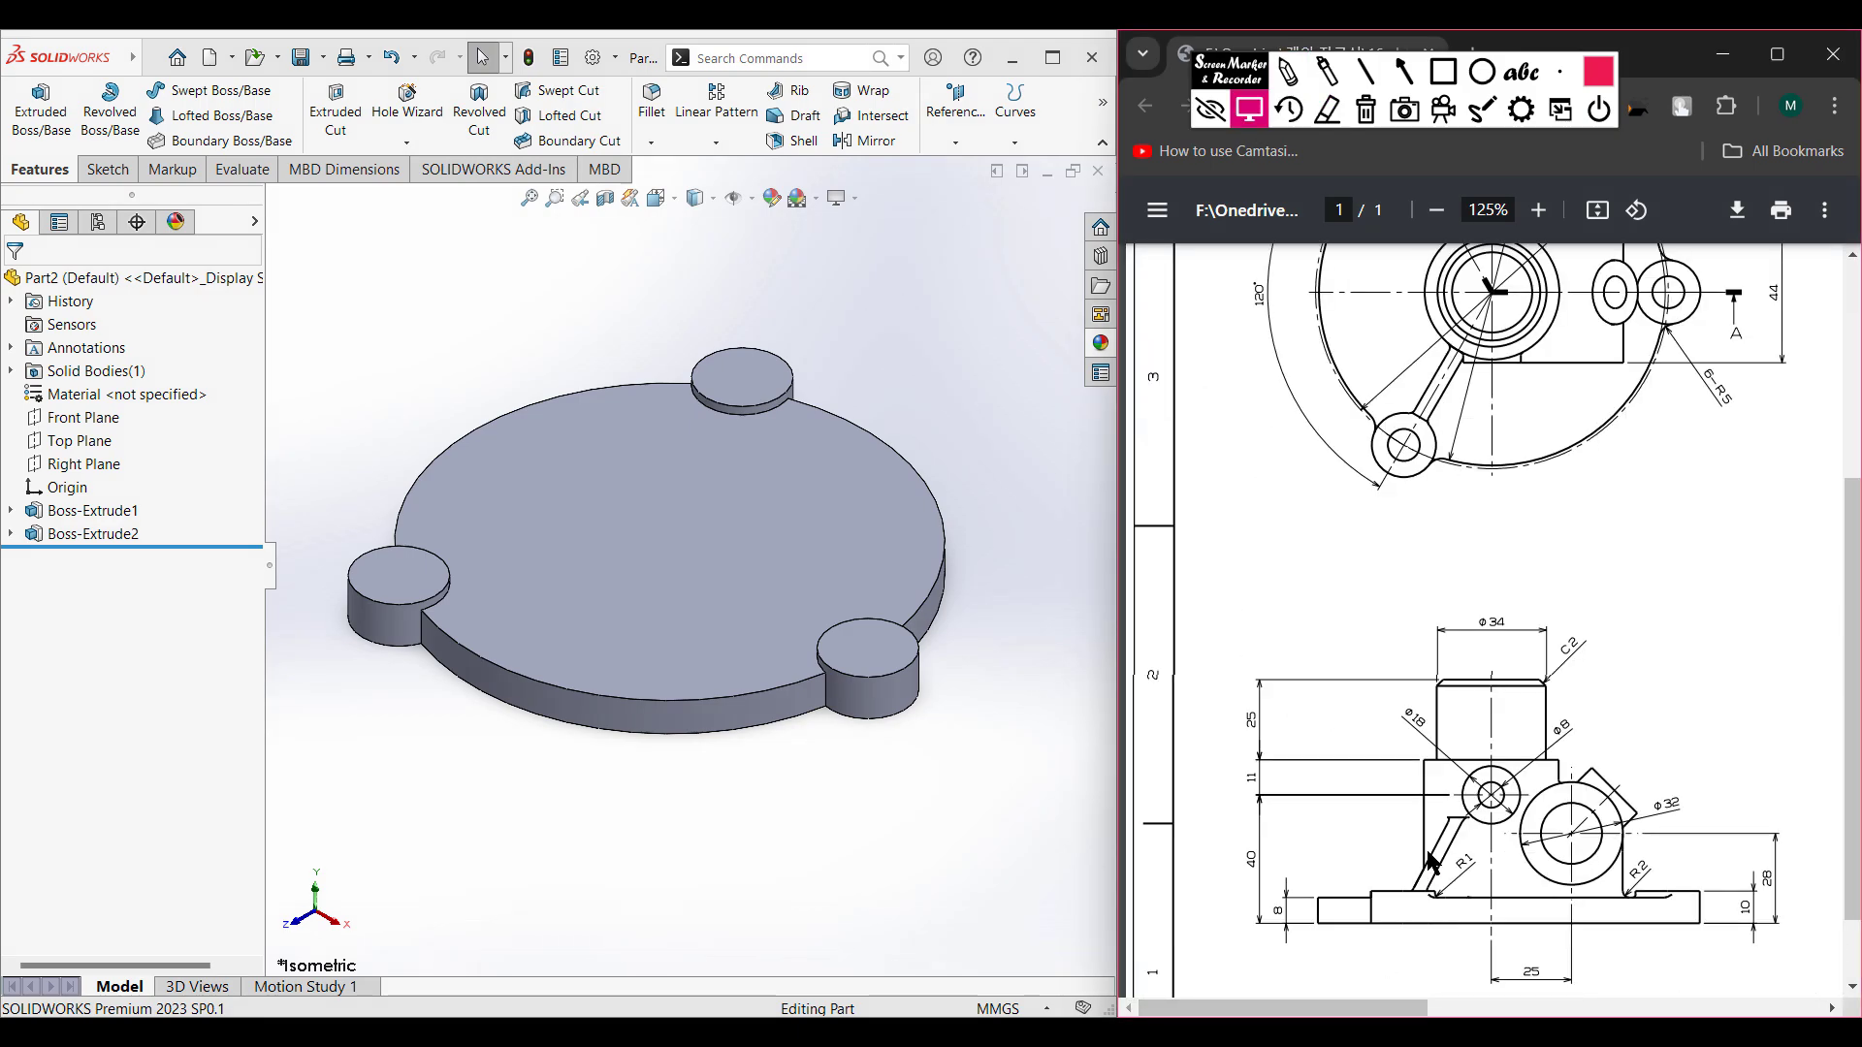
pyautogui.scroll(-1, 1434, 861)
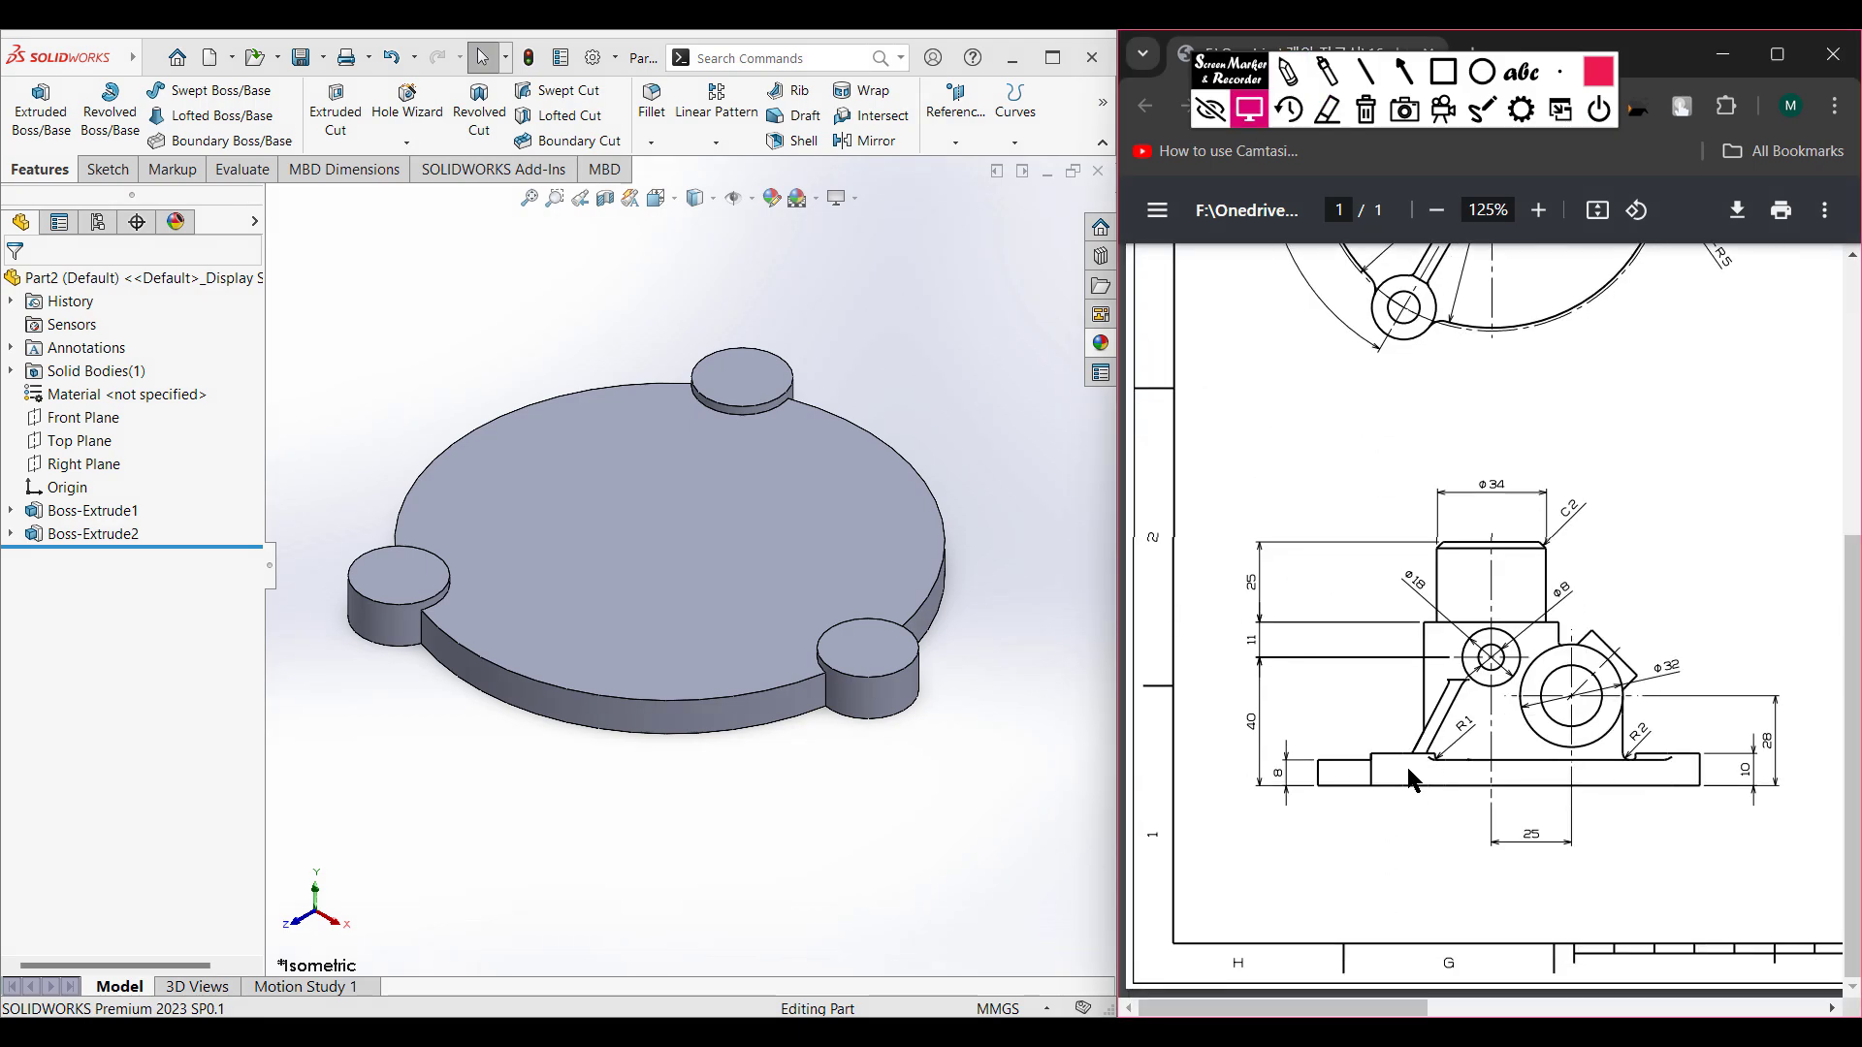
pyautogui.click(1288, 71)
pyautogui.moveTo(1253, 705)
pyautogui.mouseDown()
pyautogui.moveTo(1225, 729)
pyautogui.moveTo(1244, 695)
pyautogui.mouseUp()
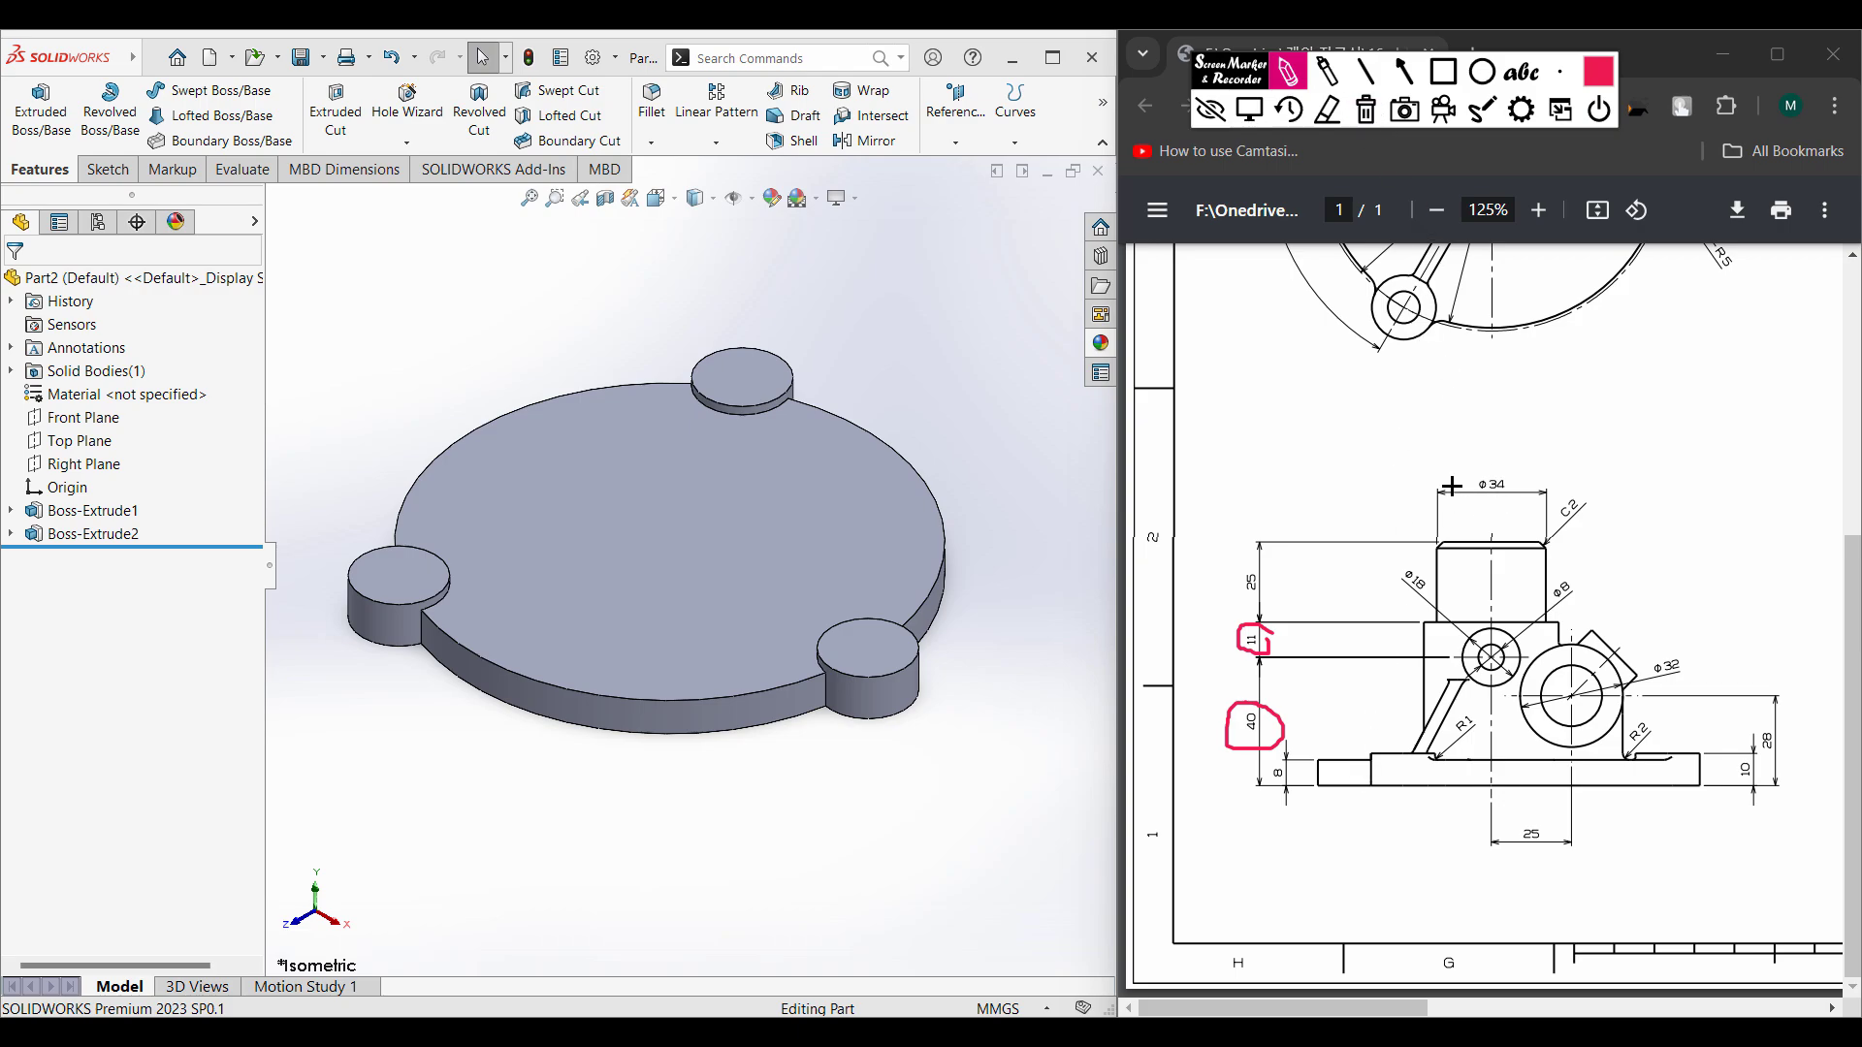
pyautogui.moveTo(1478, 474)
pyautogui.mouseDown()
pyautogui.moveTo(1515, 496)
pyautogui.moveTo(1532, 479)
pyautogui.mouseUp()
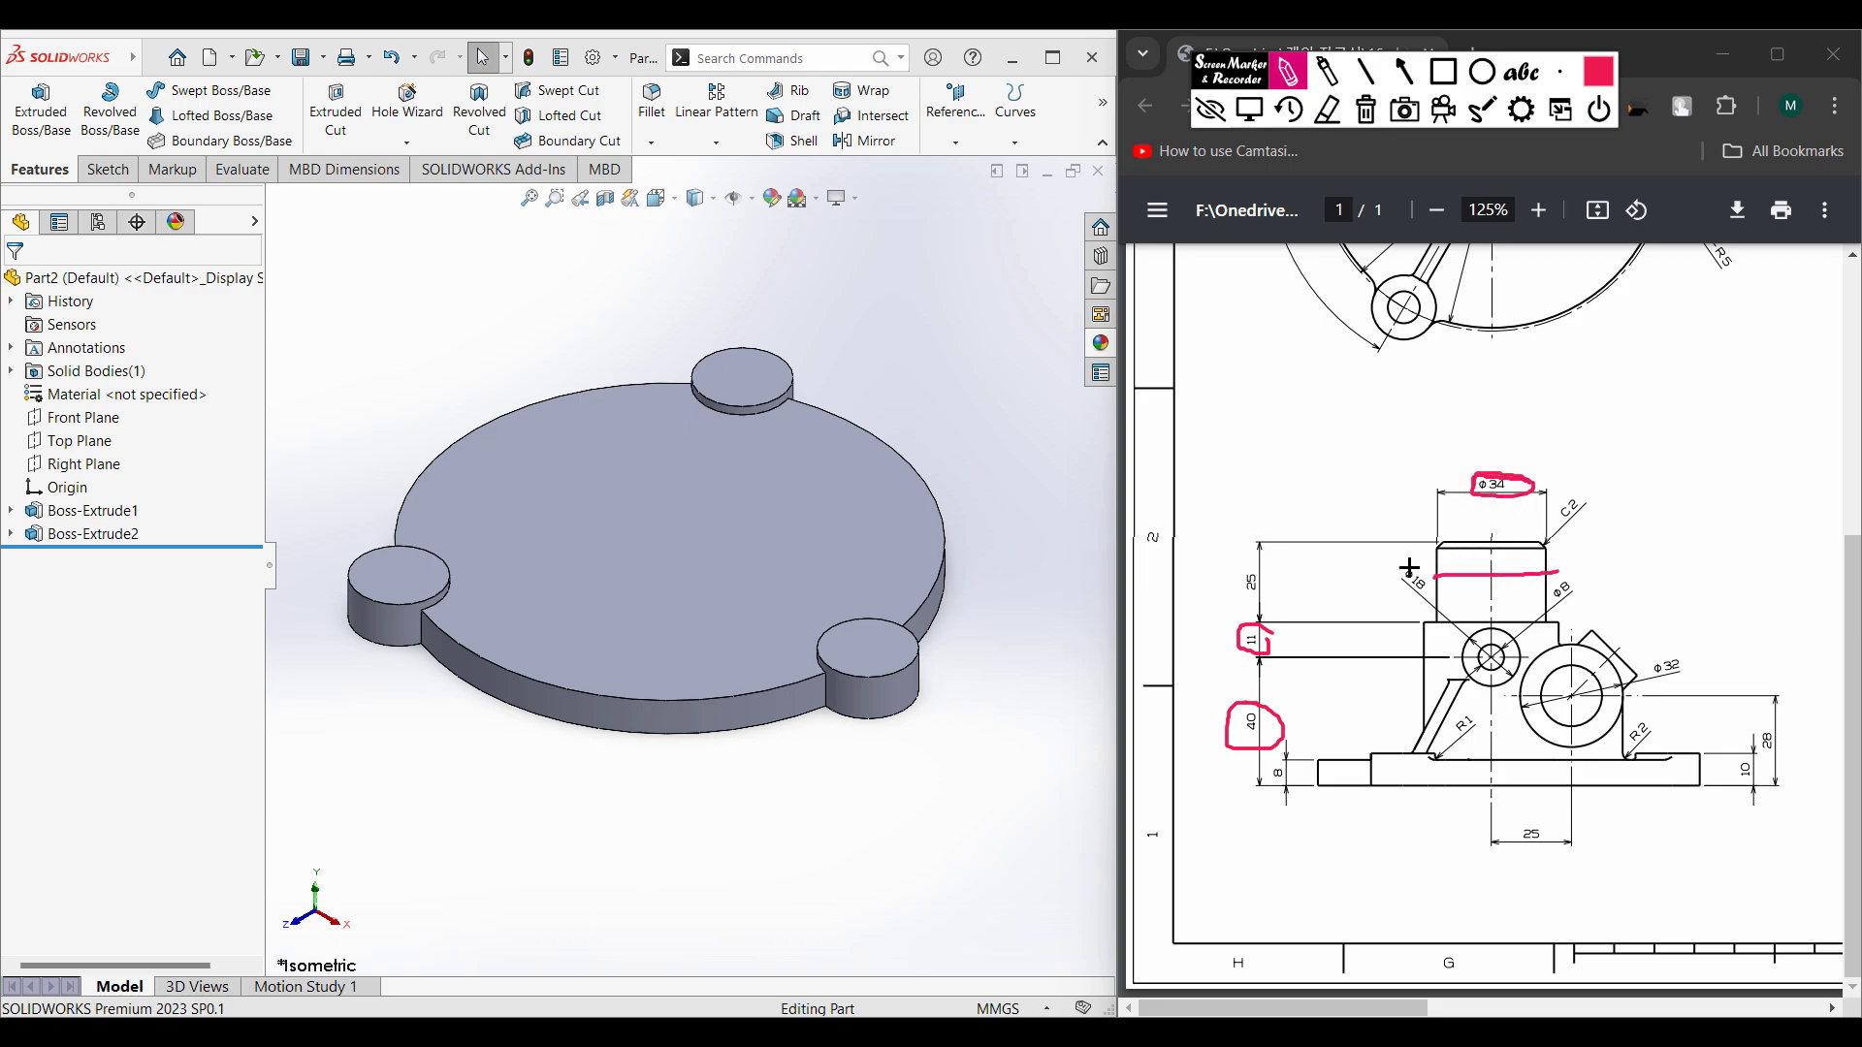
pyautogui.moveTo(1292, 581)
pyautogui.mouseDown()
pyautogui.moveTo(1245, 566)
pyautogui.moveTo(1283, 599)
pyautogui.mouseUp()
pyautogui.click(1366, 110)
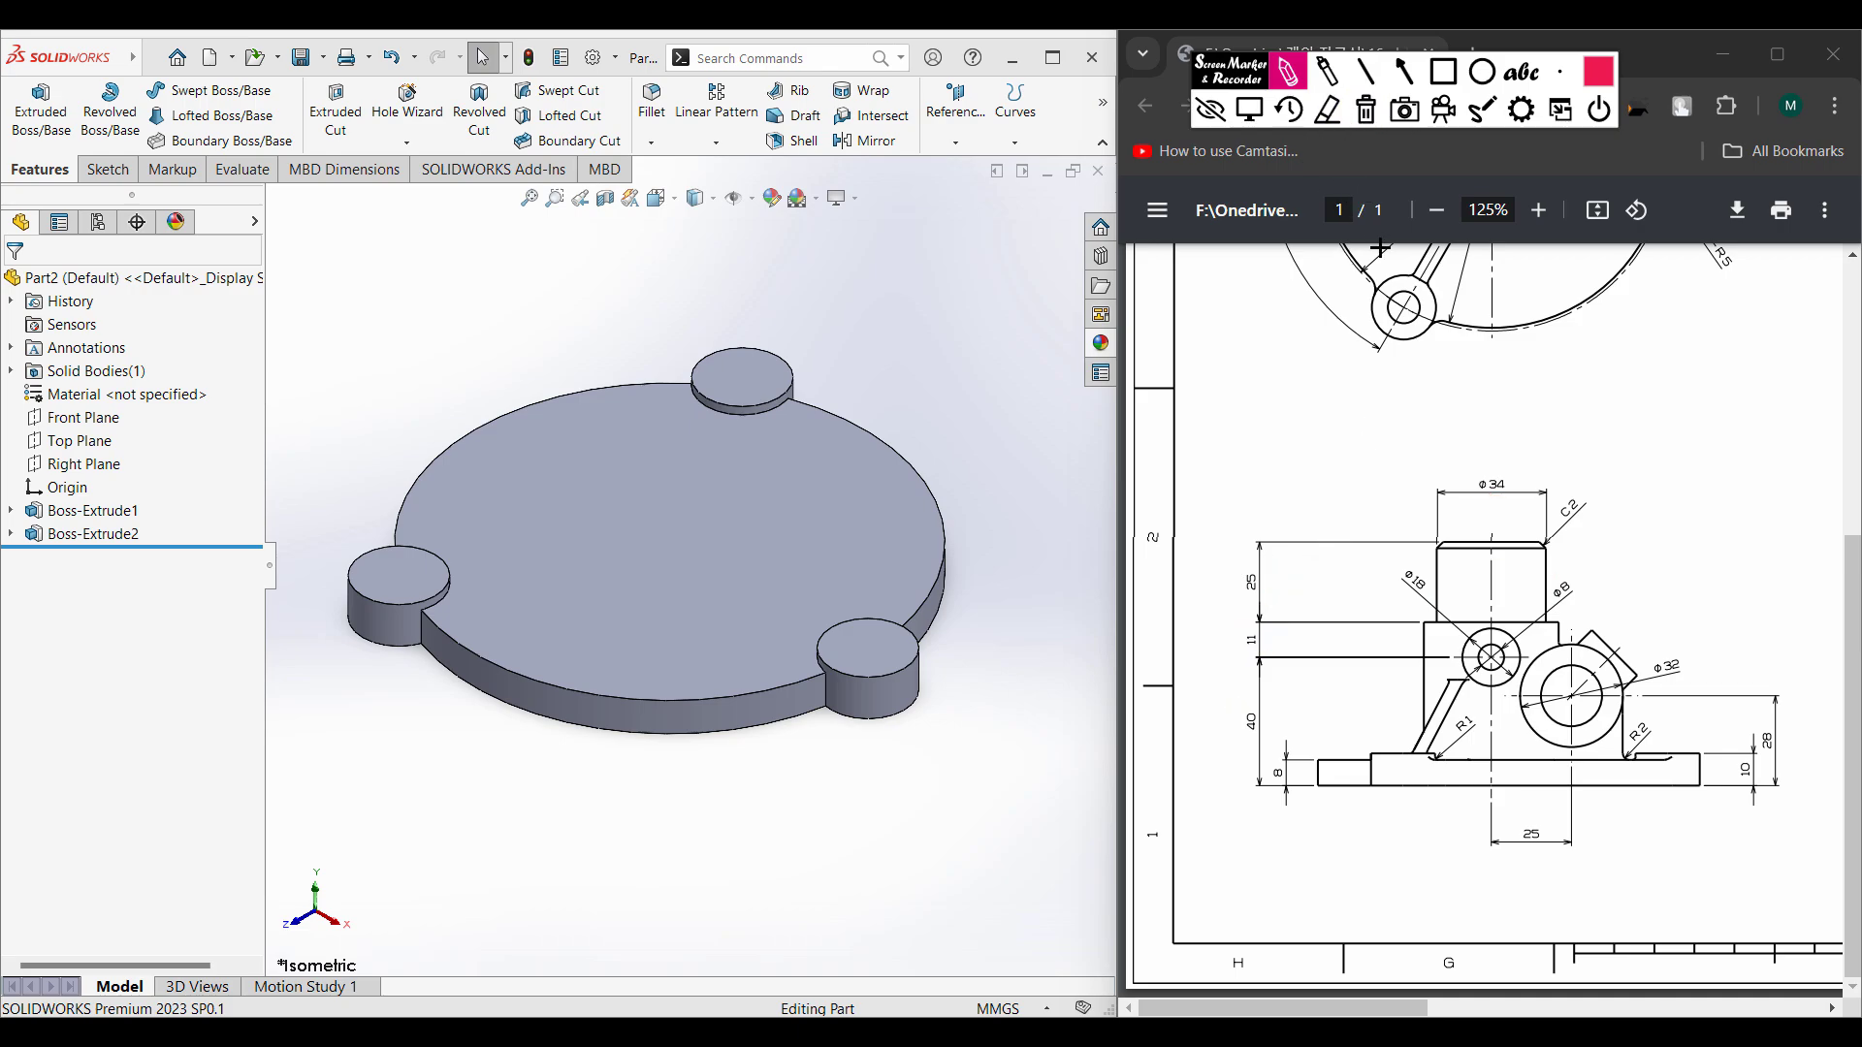
pyautogui.click(1249, 110)
# - Sketch a 42 mm diameter circle centred on the origin on the Top Plane
pyautogui.moveTo(1404, 1014); pyautogui.dragTo(1665, 1014)
pyautogui.moveTo(1850, 824); pyautogui.dragTo(1850, 551)
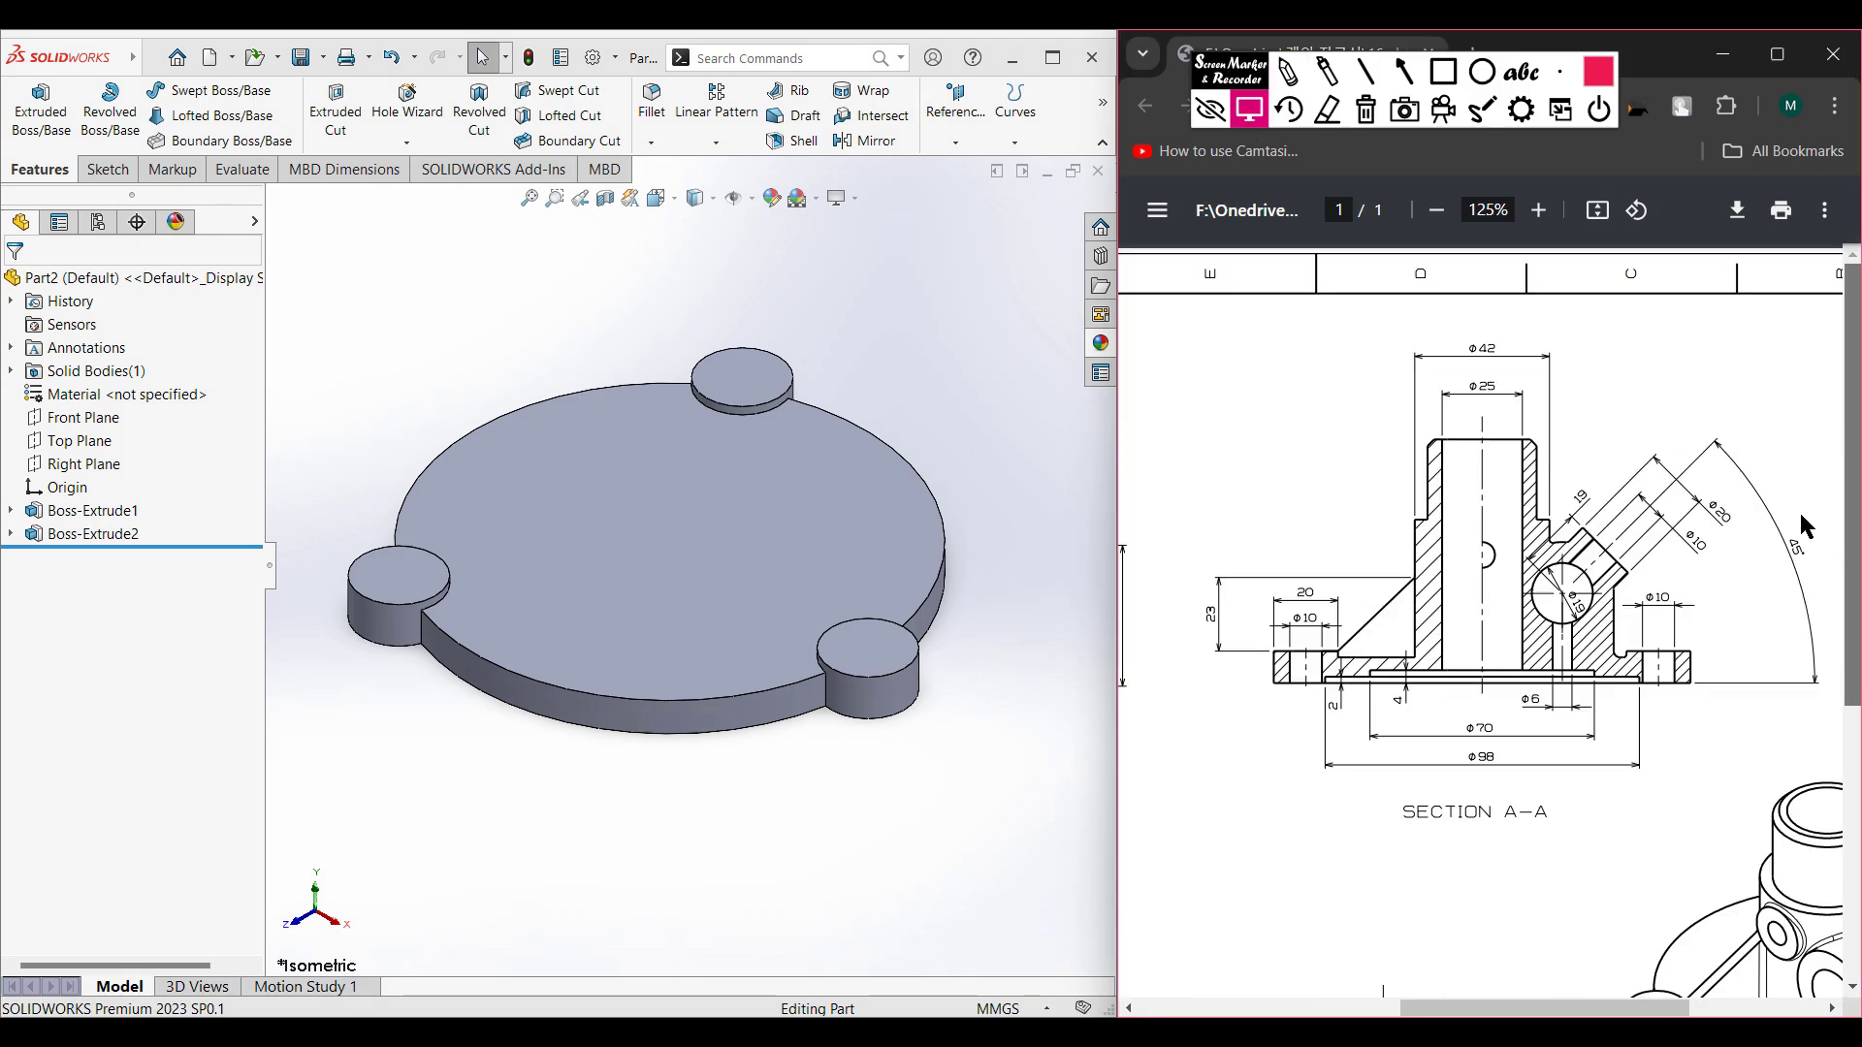
pyautogui.click(92, 441)
pyautogui.rightClick(92, 441)
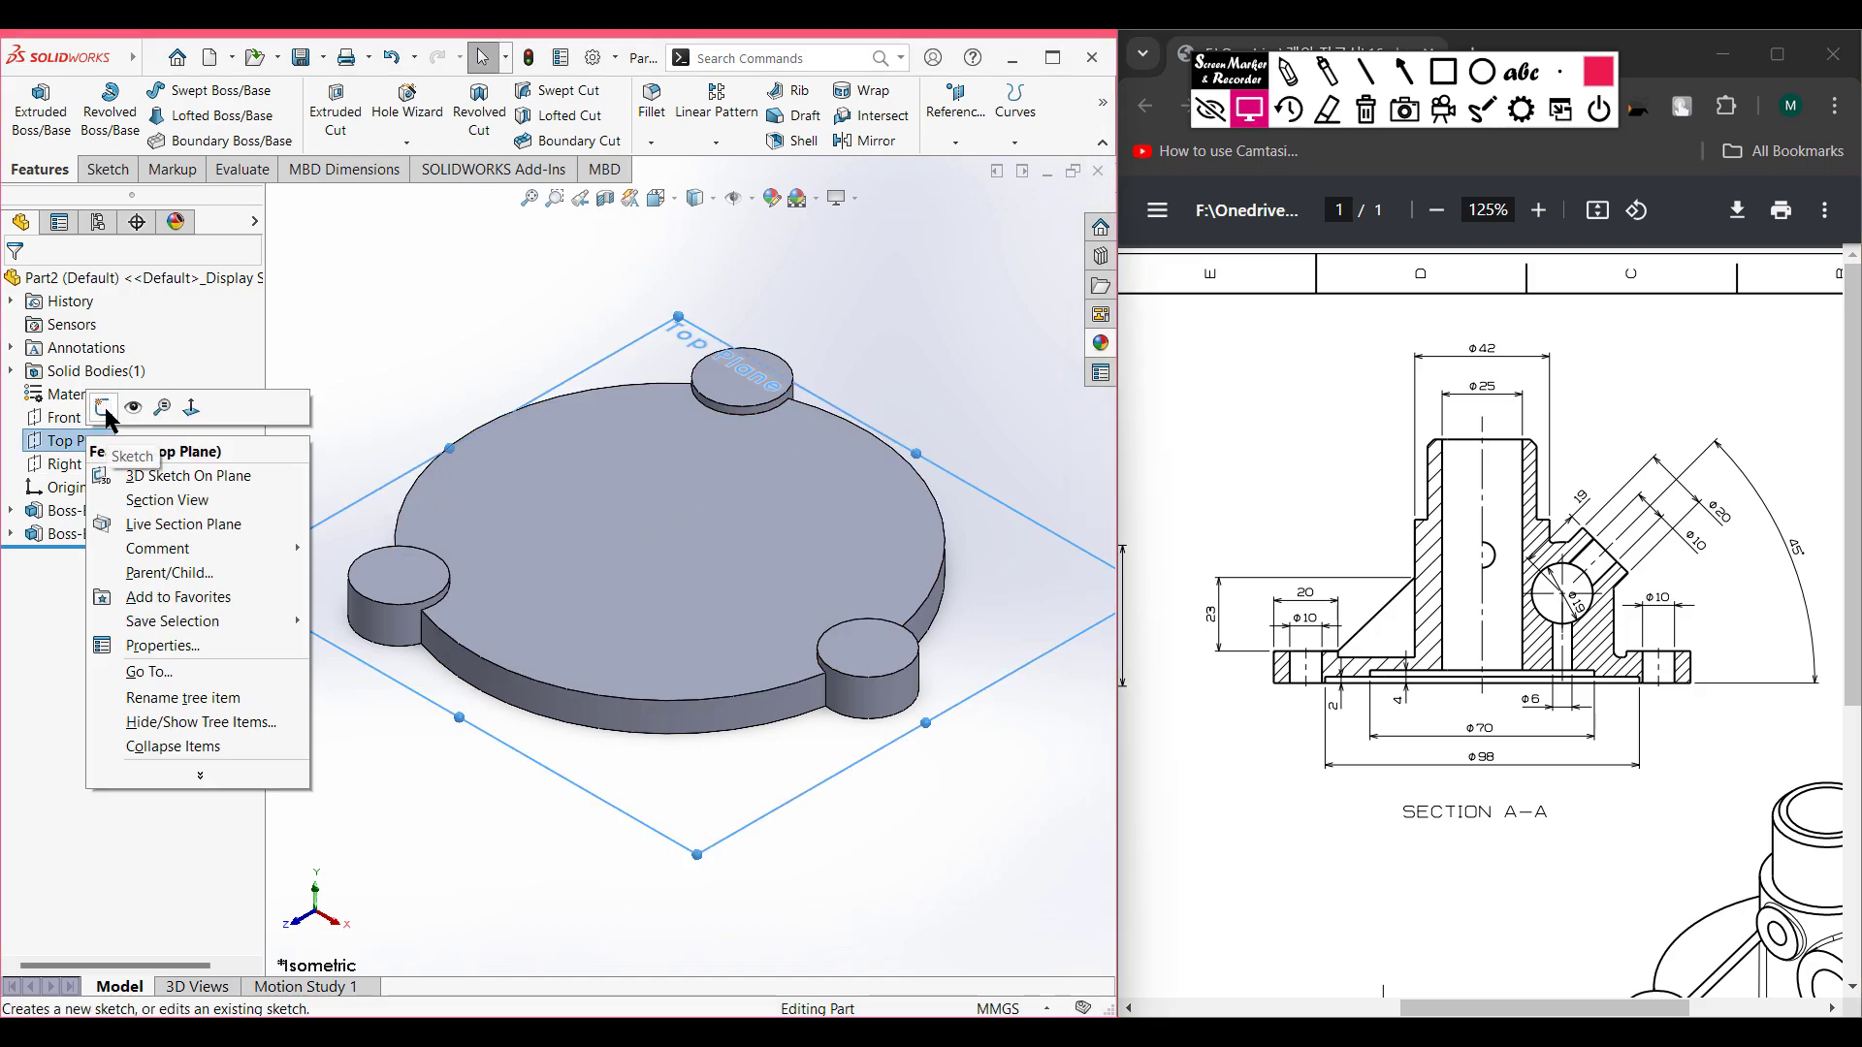
pyautogui.click(102, 408)
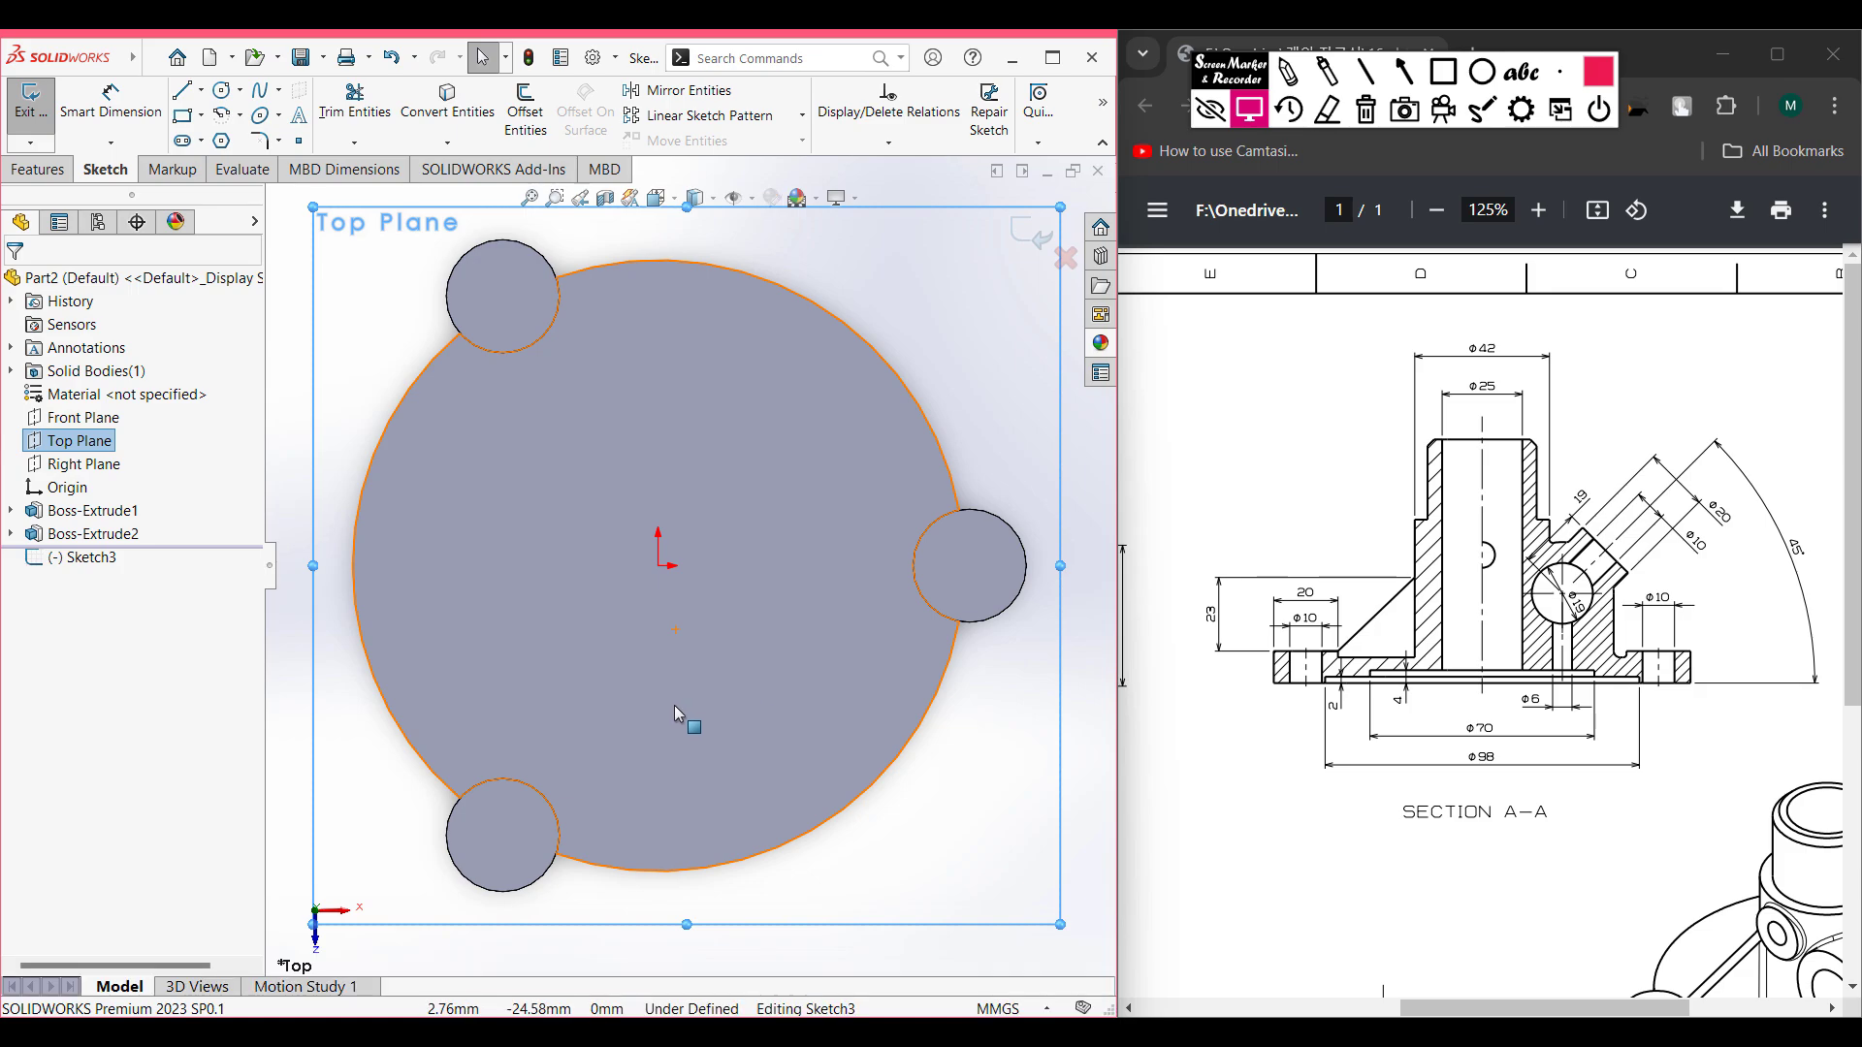
pyautogui.click(222, 91)
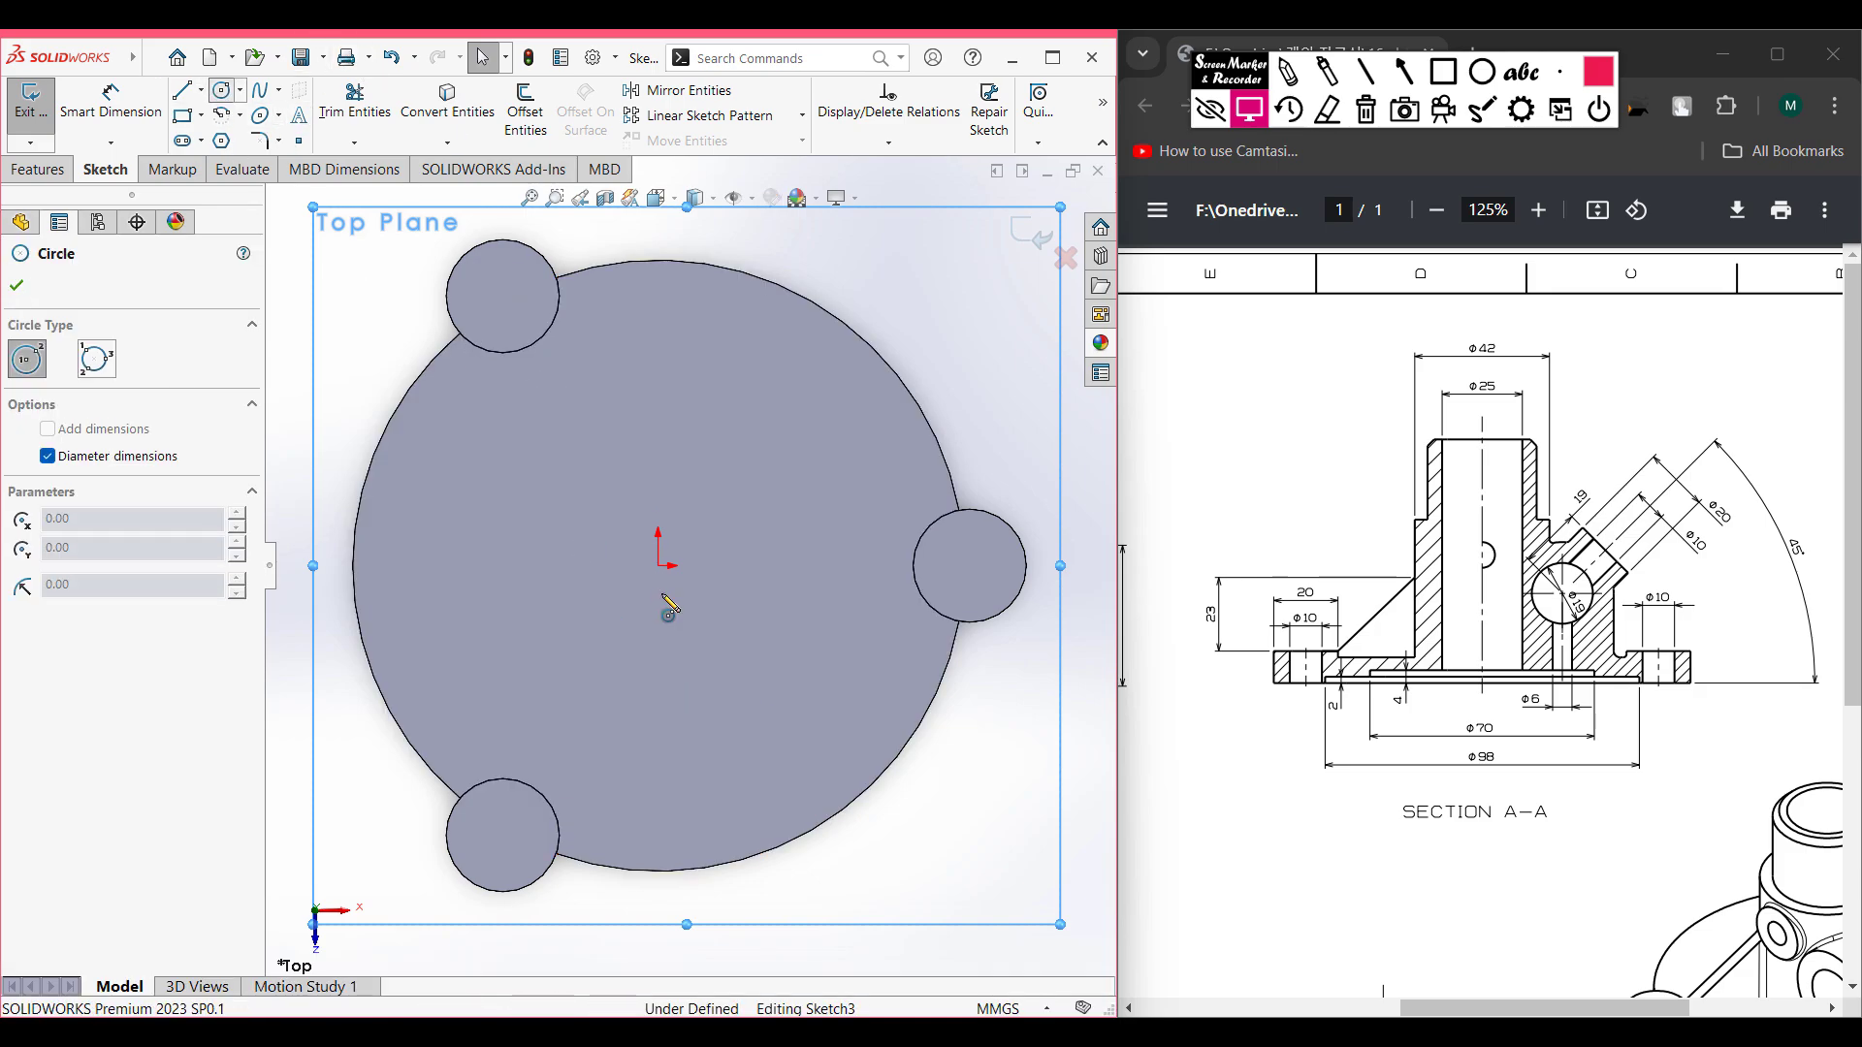
pyautogui.click(659, 566)
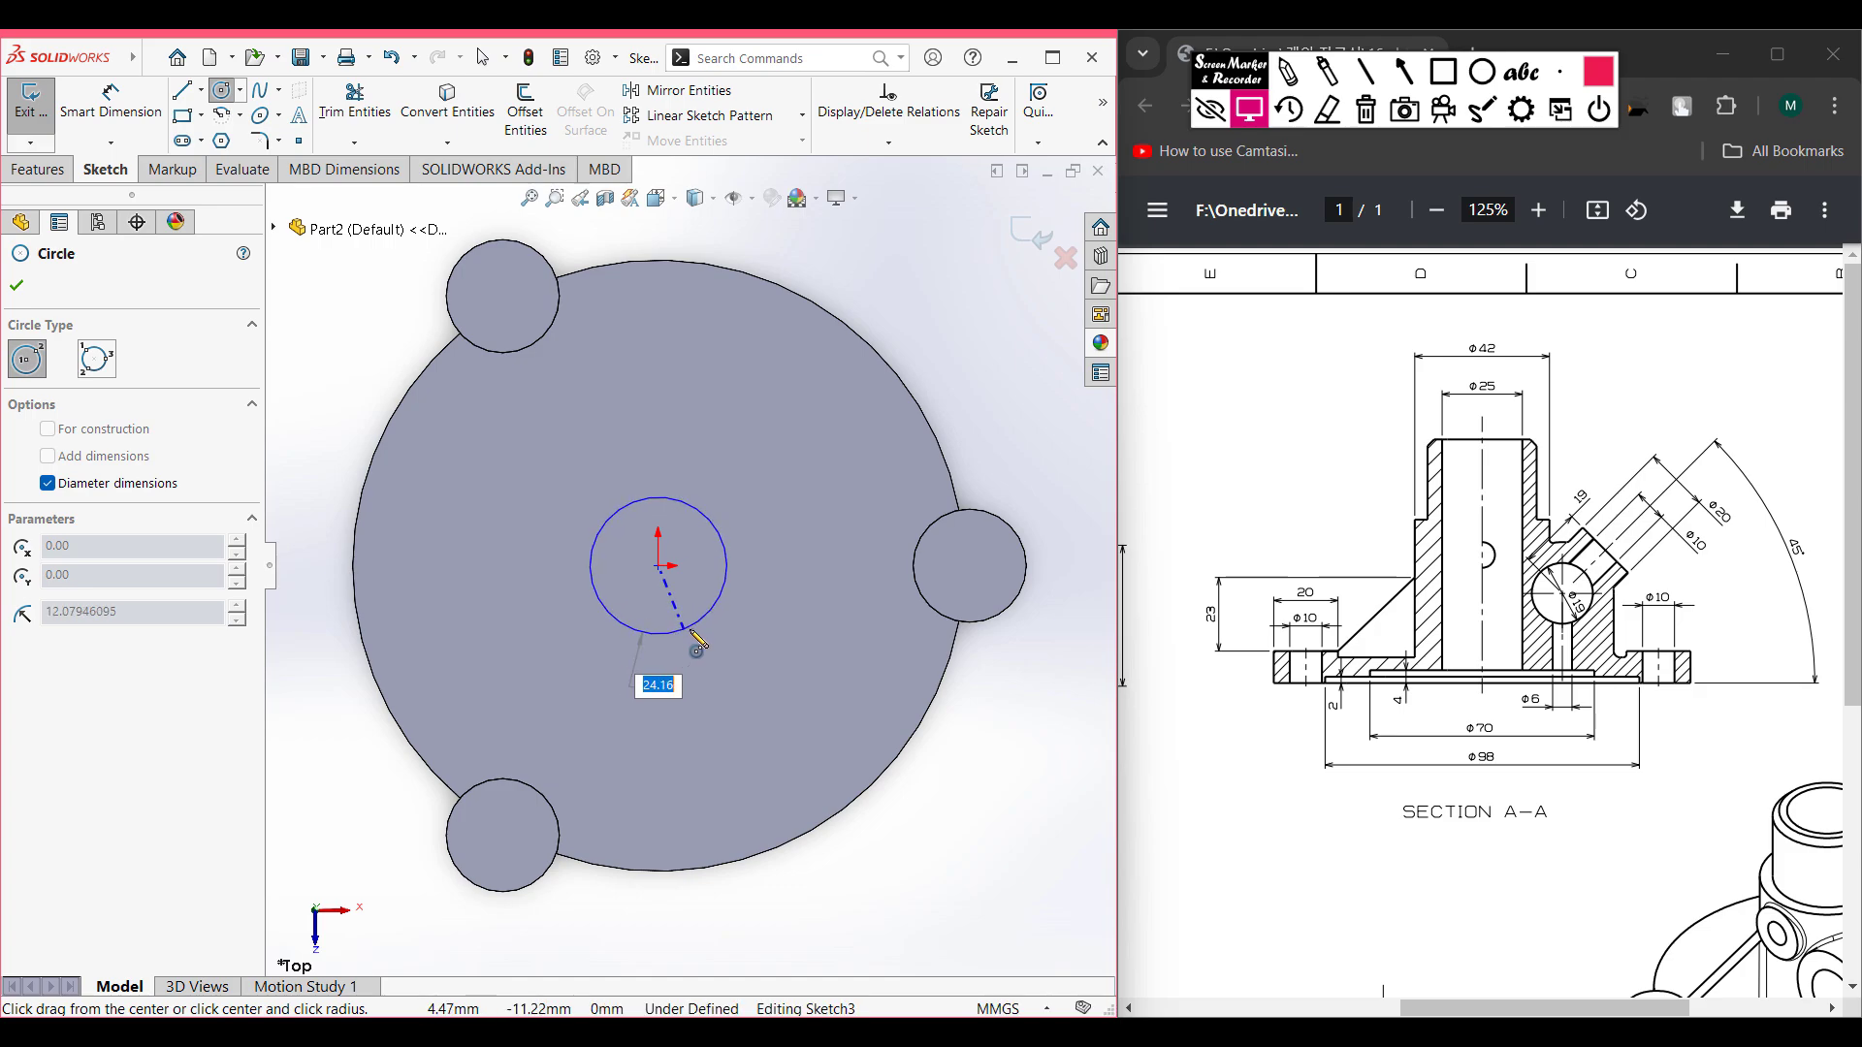
pyautogui.write('42')
pyautogui.press('Return')
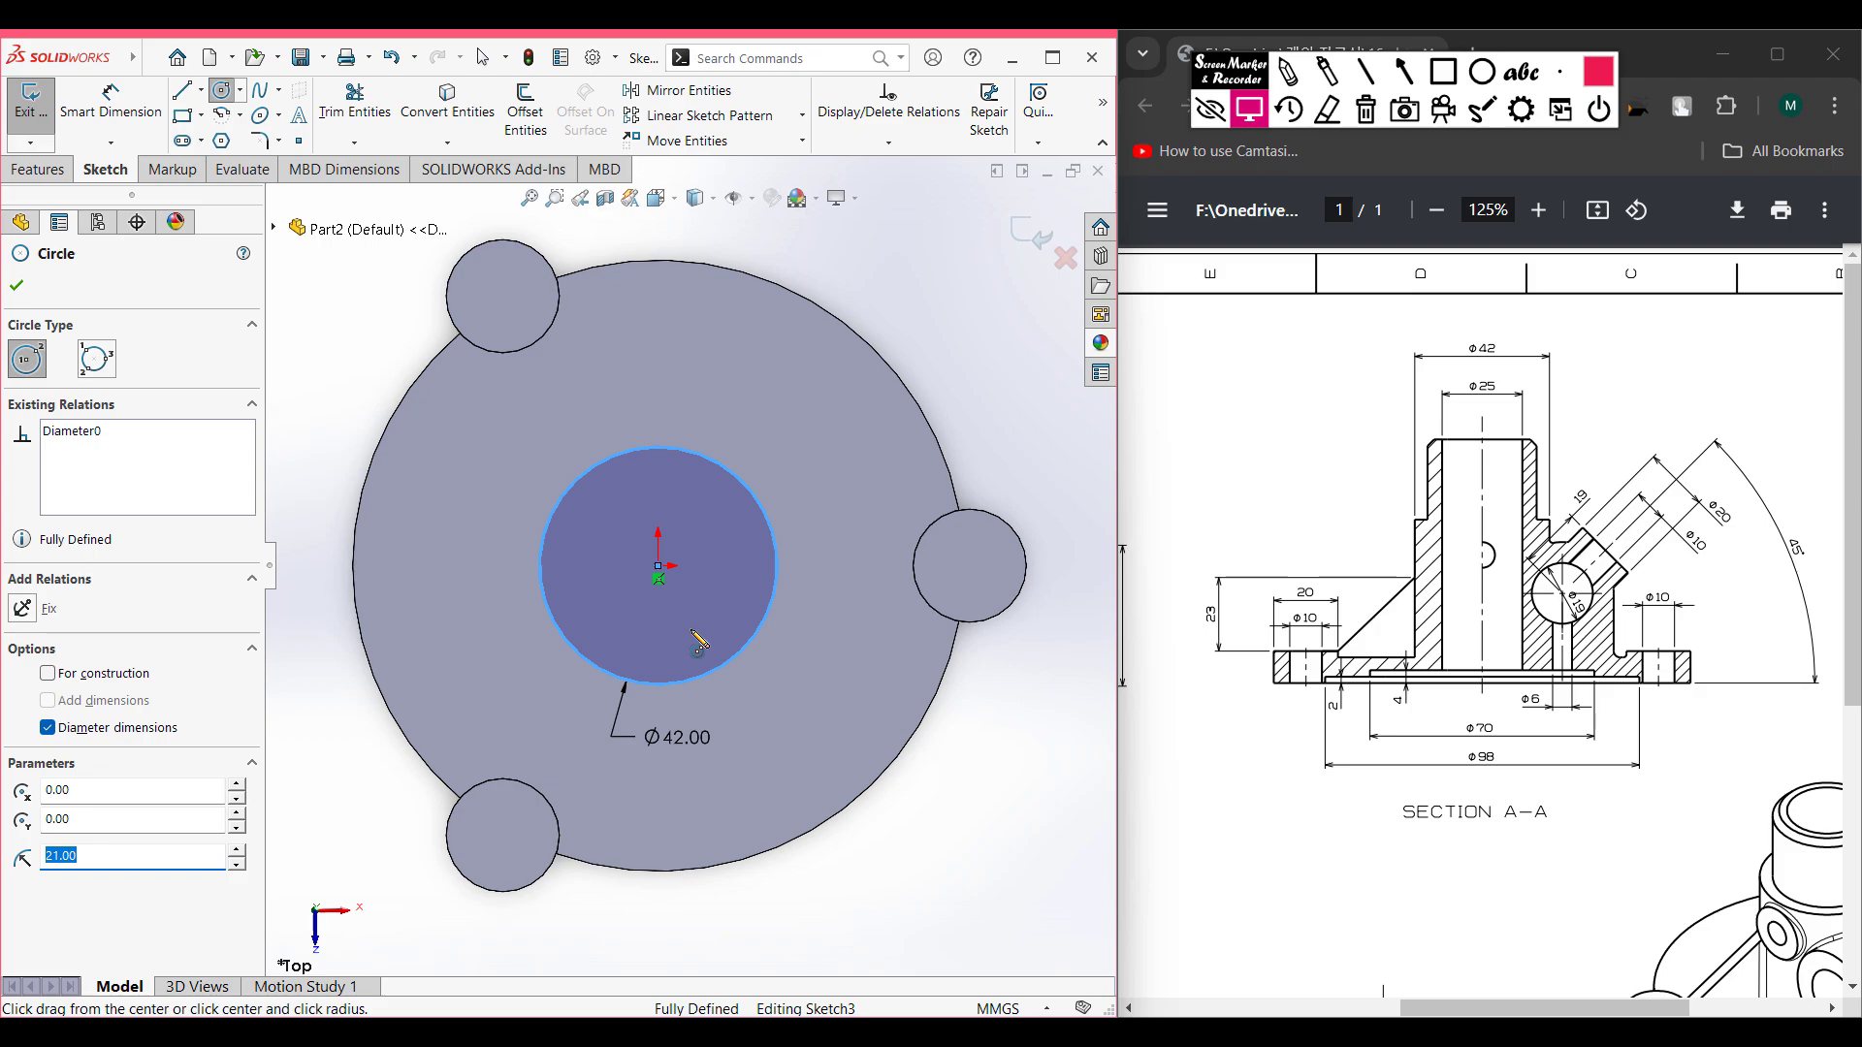
# - Extrude the 42 mm circle as a Blind boss with a depth of 40+11 mm, merged with the base disc
pyautogui.hotkey('ctrl', '7')
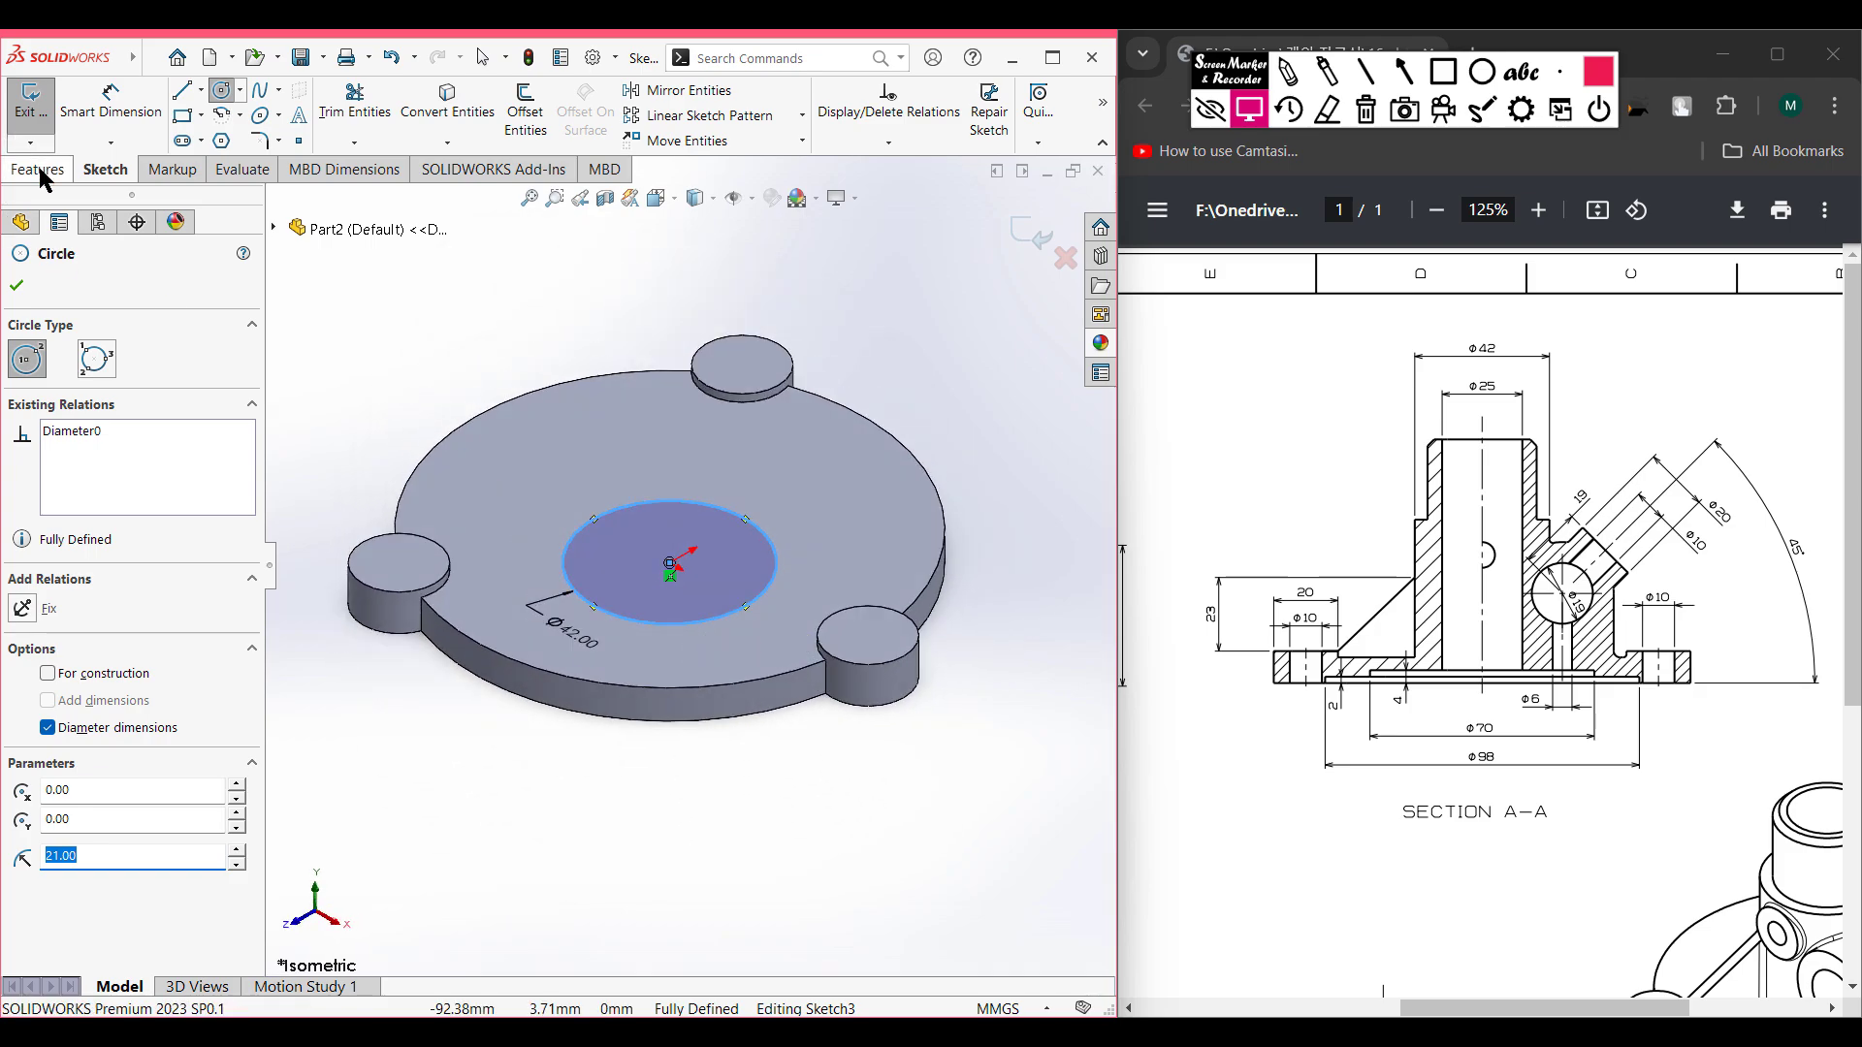
pyautogui.click(39, 170)
pyautogui.click(41, 112)
pyautogui.moveTo(1662, 1007); pyautogui.dragTo(1423, 1003)
pyautogui.scroll(-5, 1356, 869)
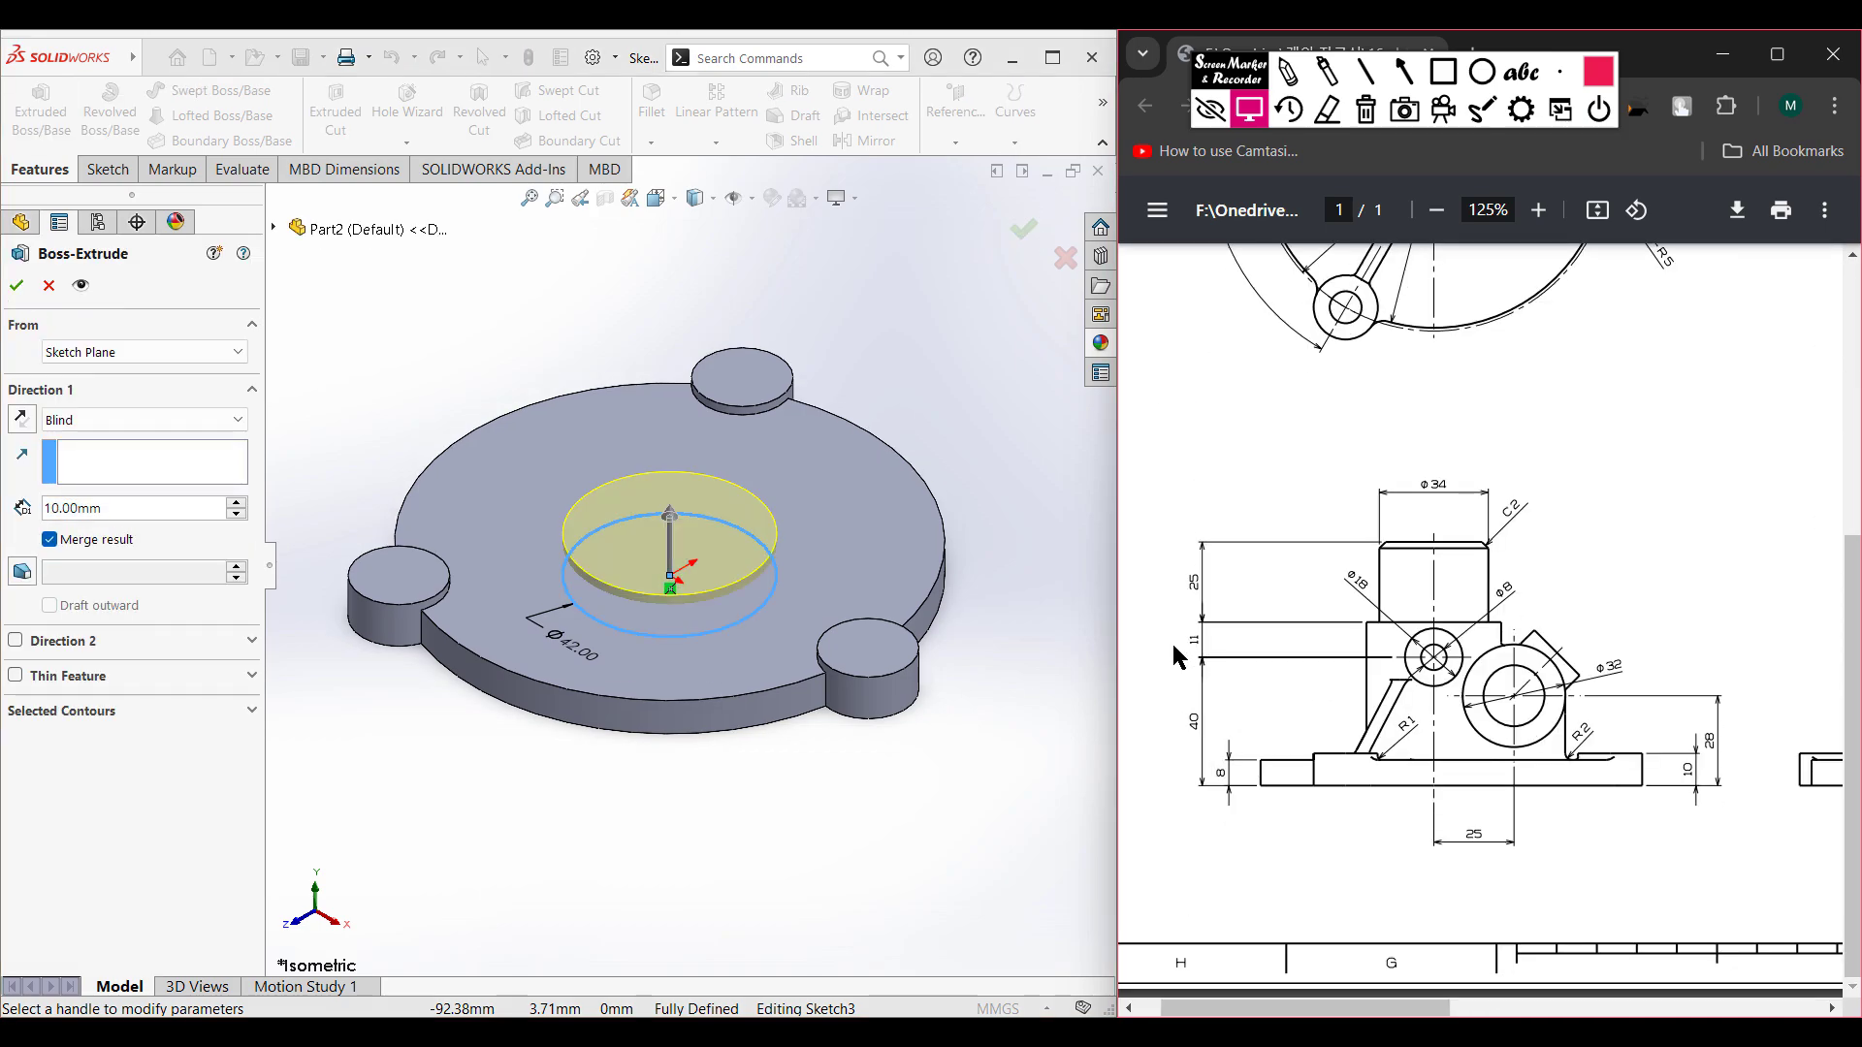
pyautogui.click(142, 508)
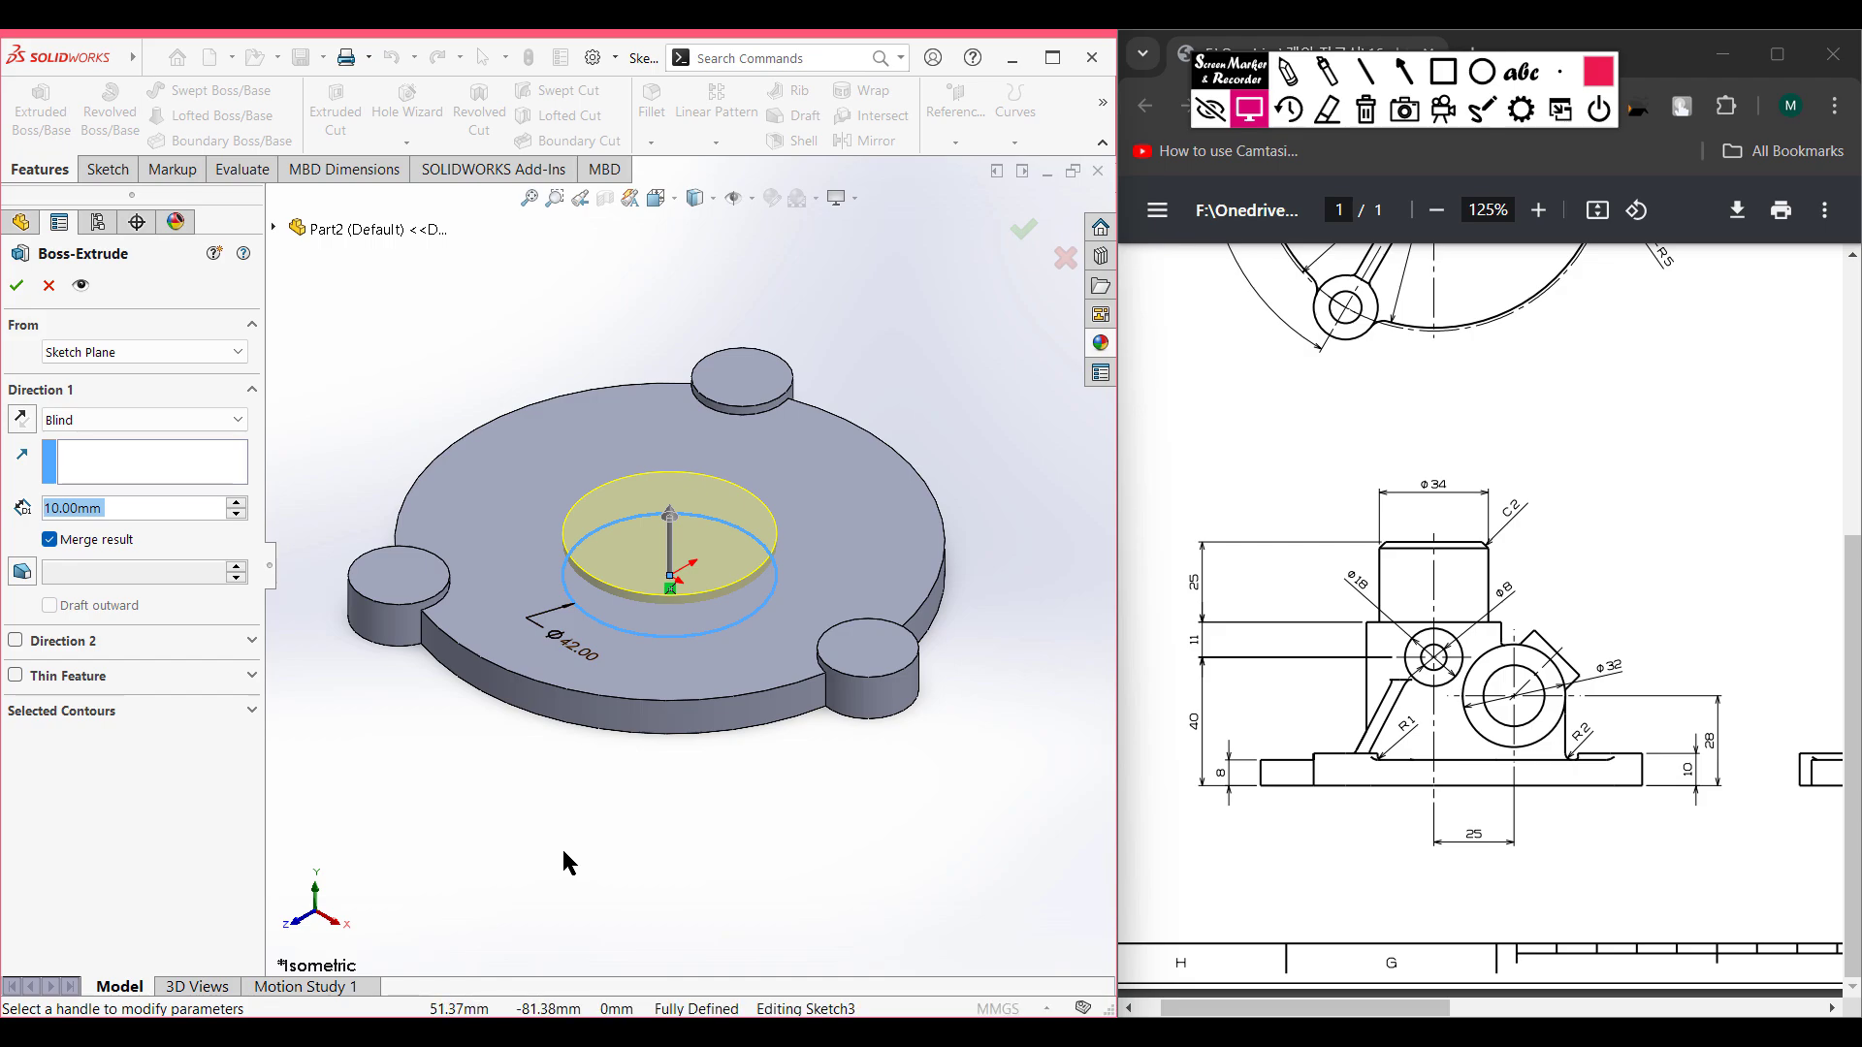
pyautogui.write('40+11')
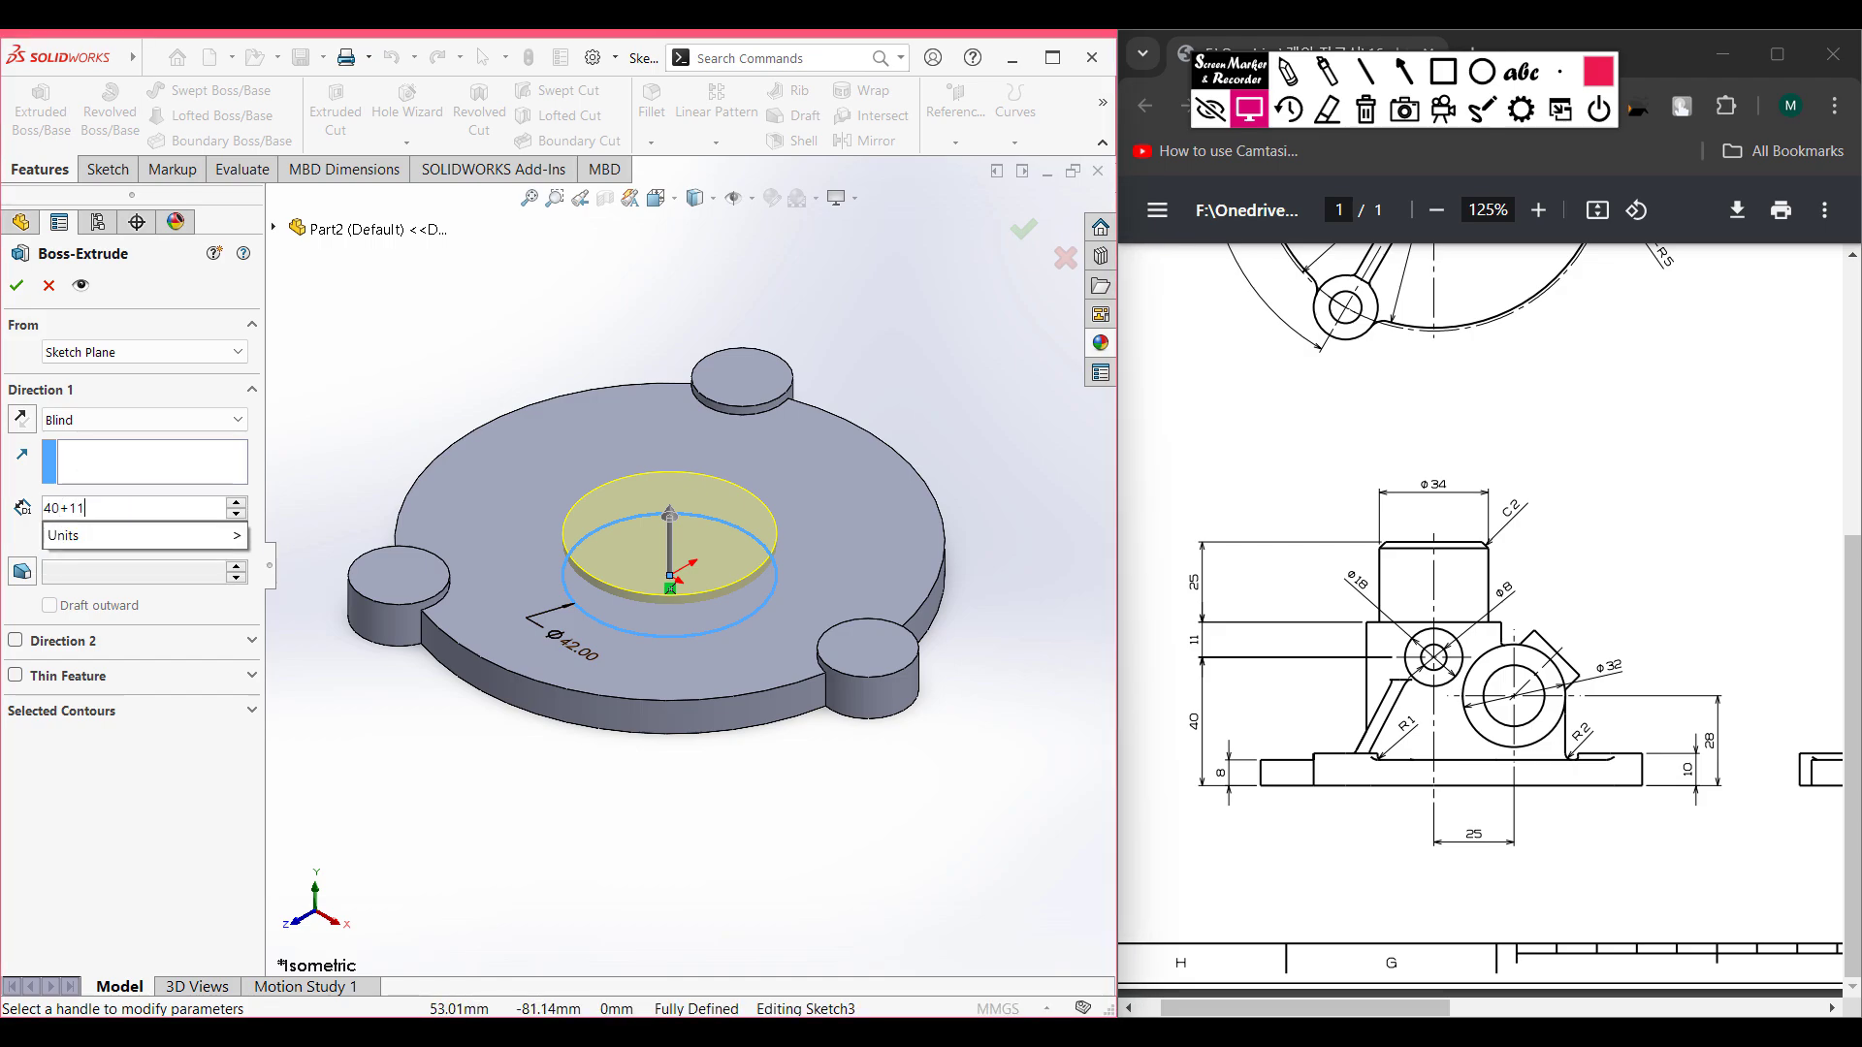
pyautogui.press('Return')
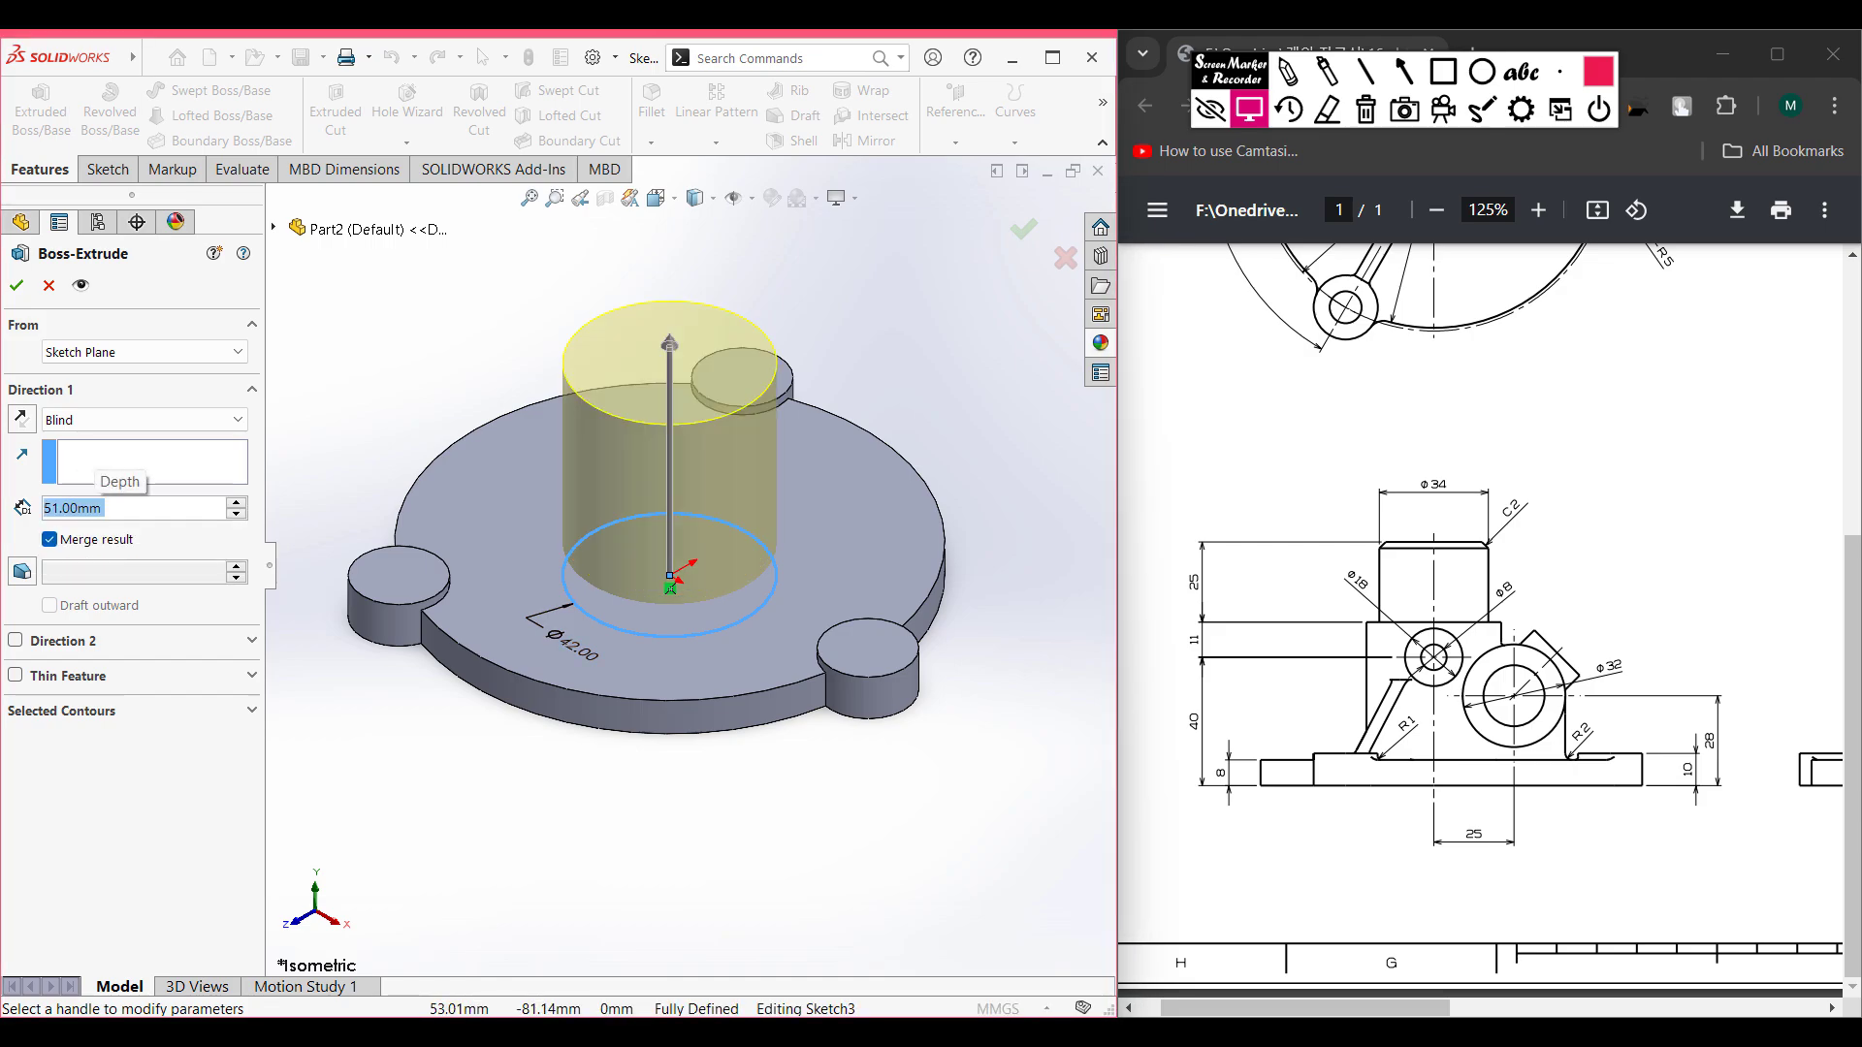
pyautogui.click(18, 286)
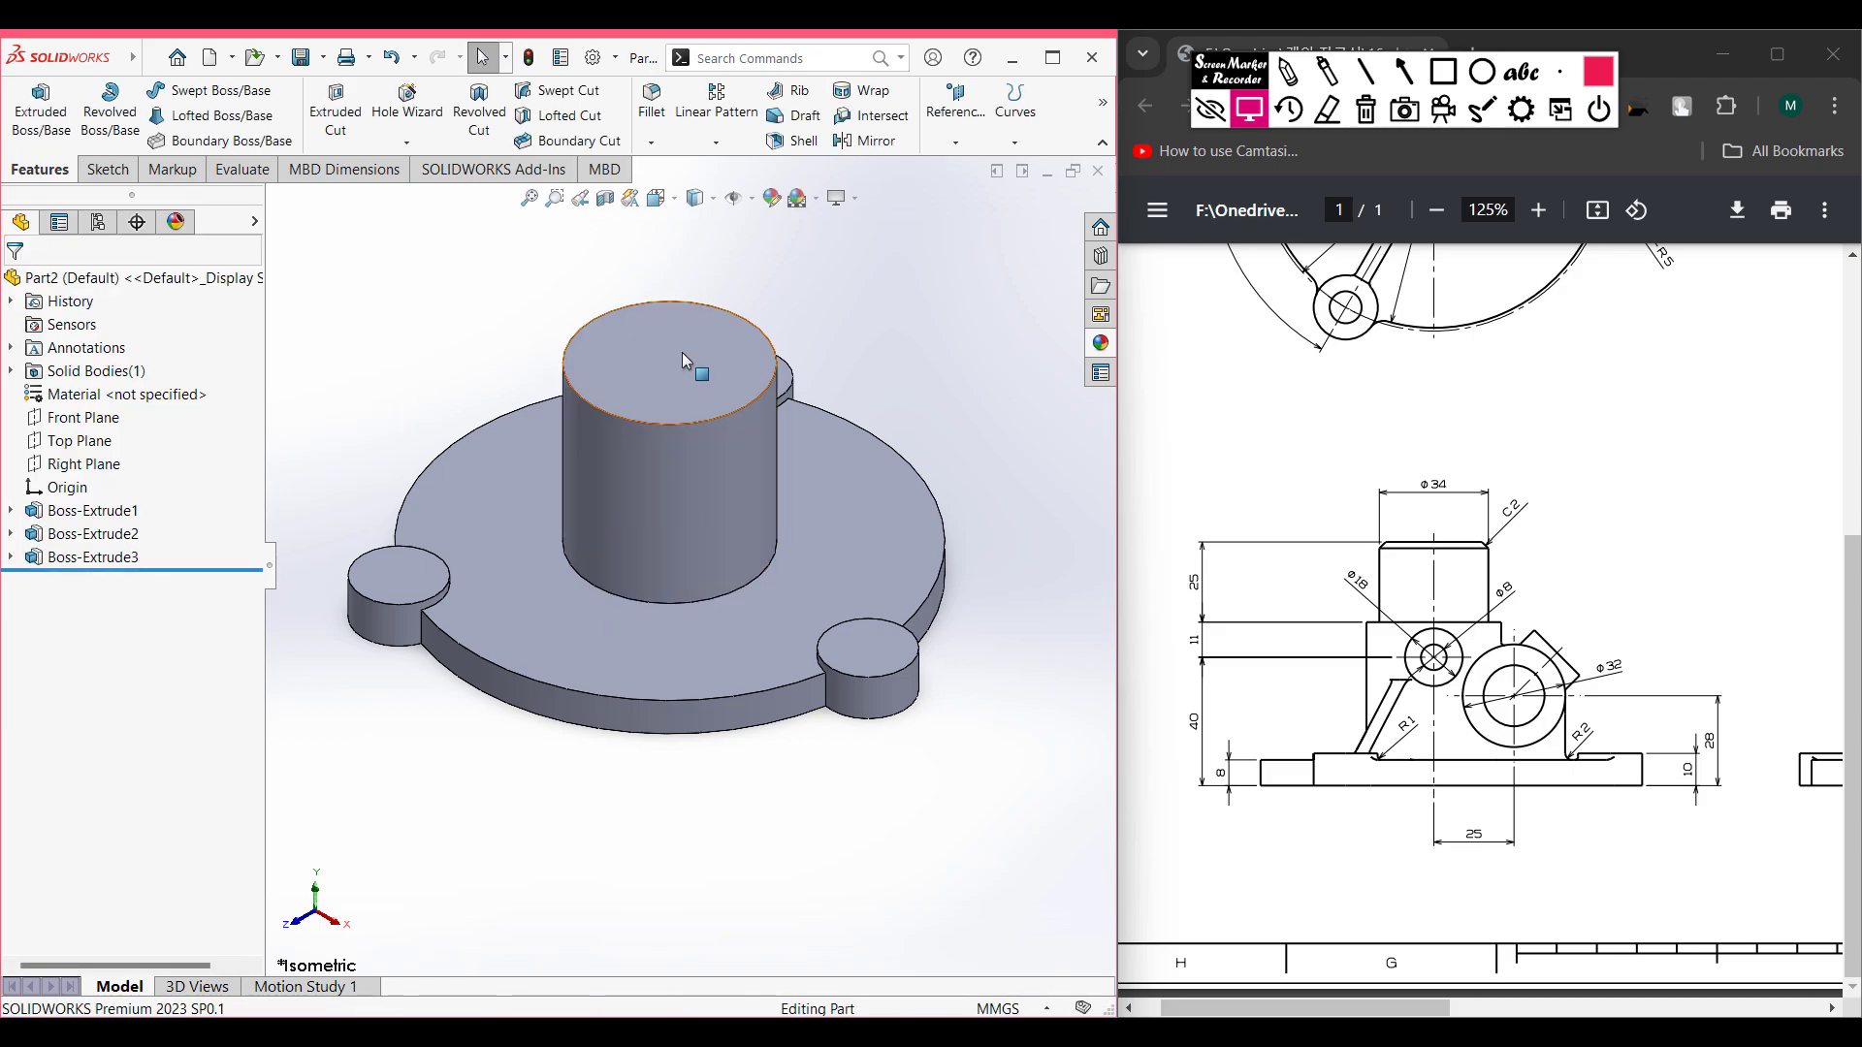
# - Sketch a 34 mm diameter circle centred on the origin on the central boss's top face
pyautogui.click(676, 357)
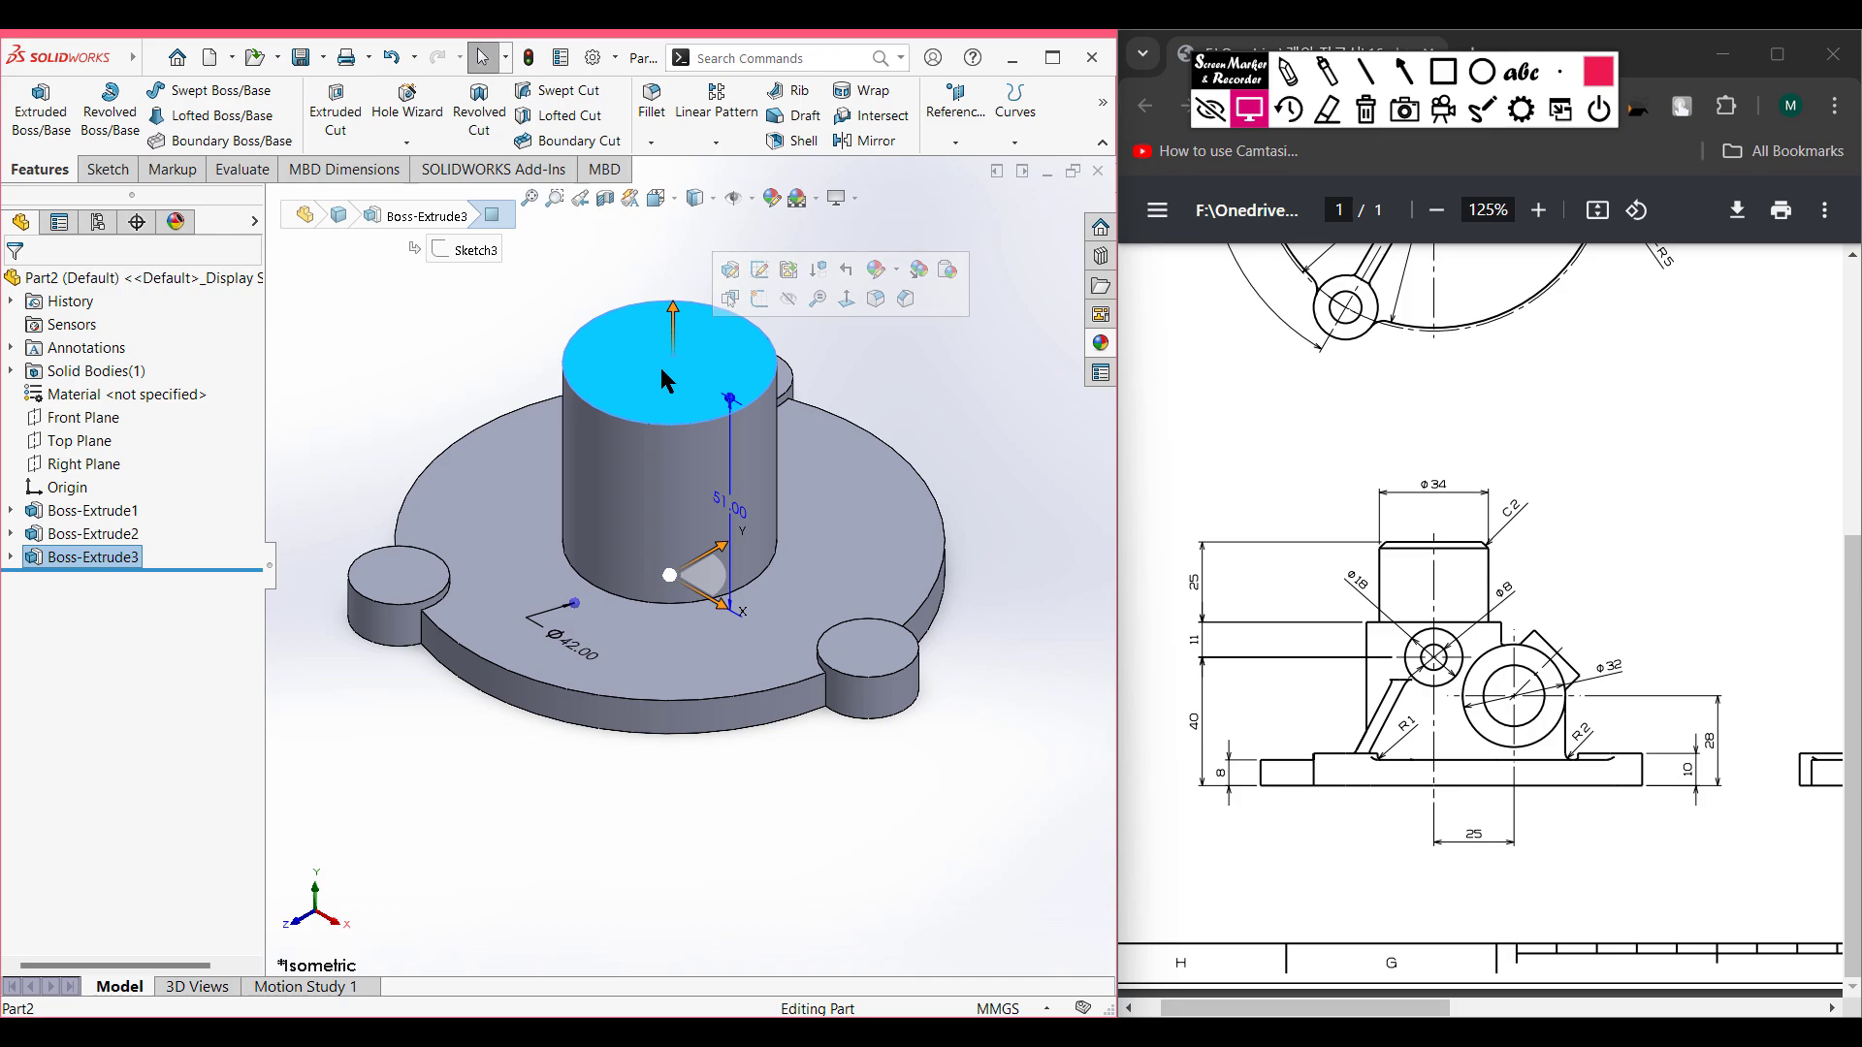
pyautogui.rightClick(660, 370)
pyautogui.click(703, 345)
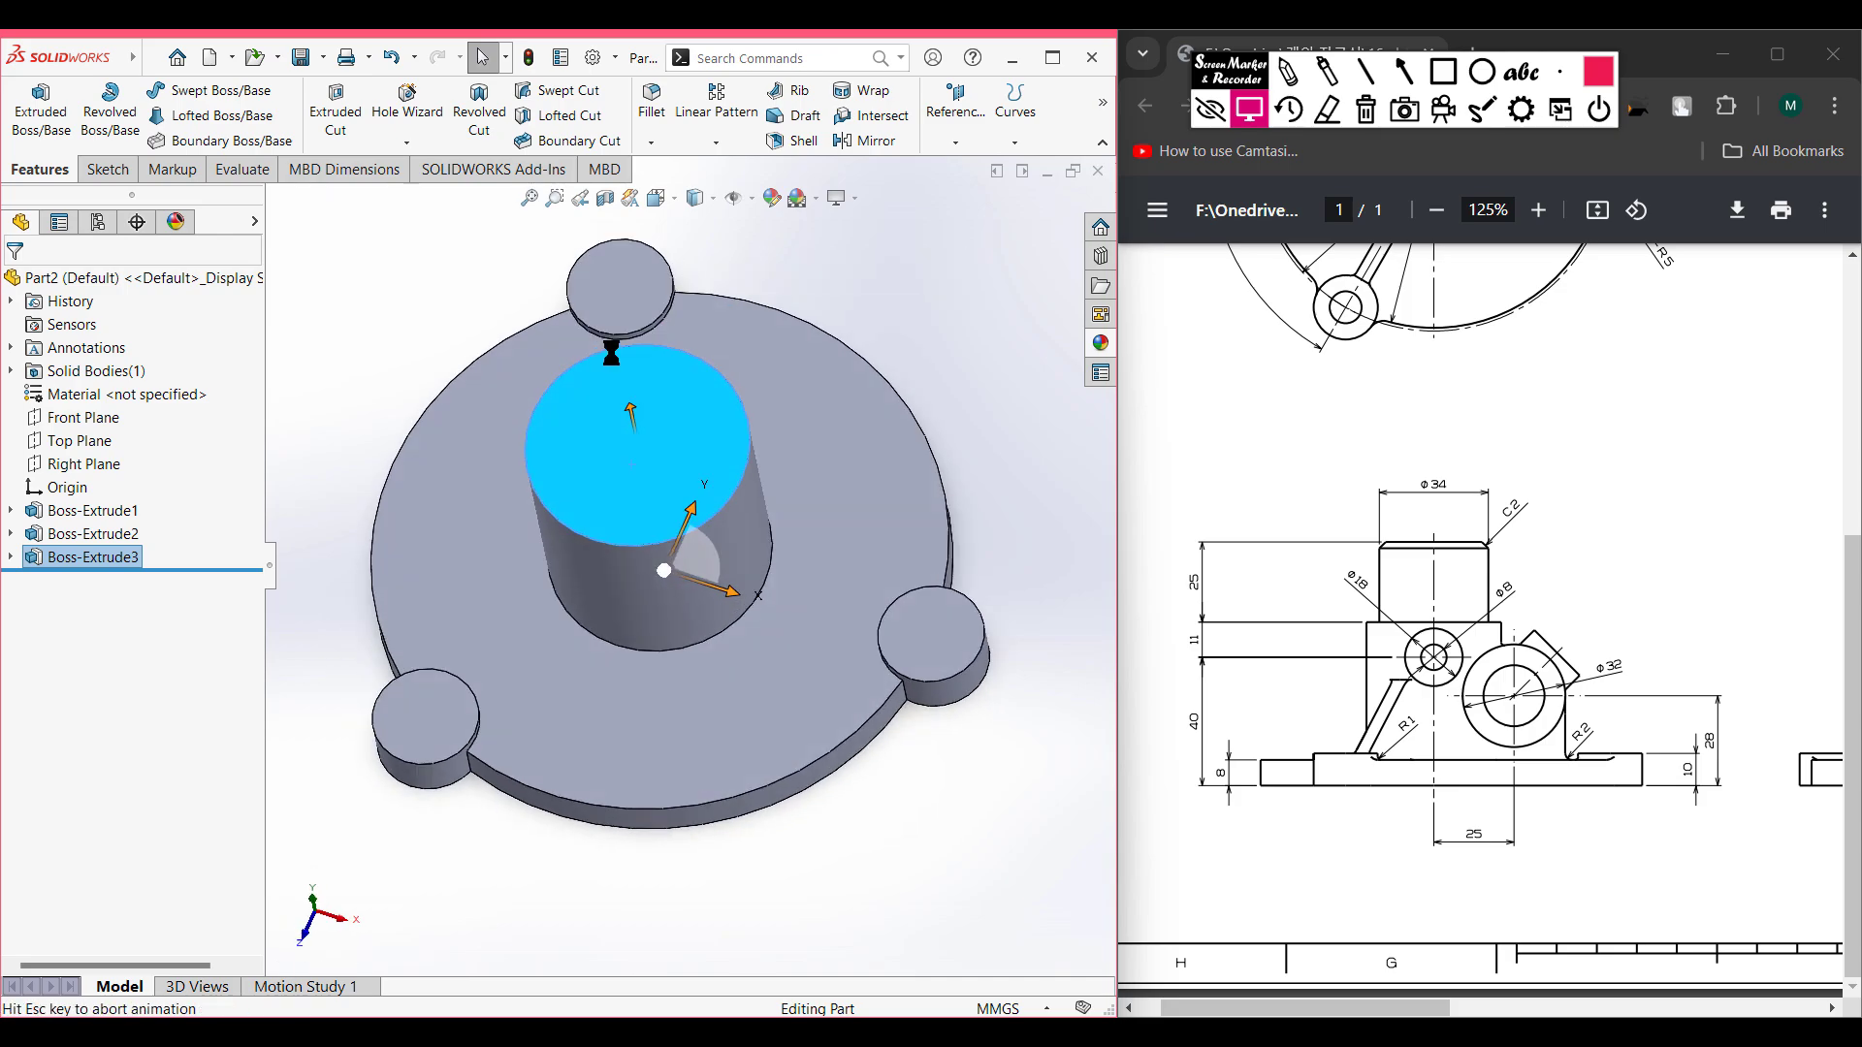
pyautogui.click(376, 358)
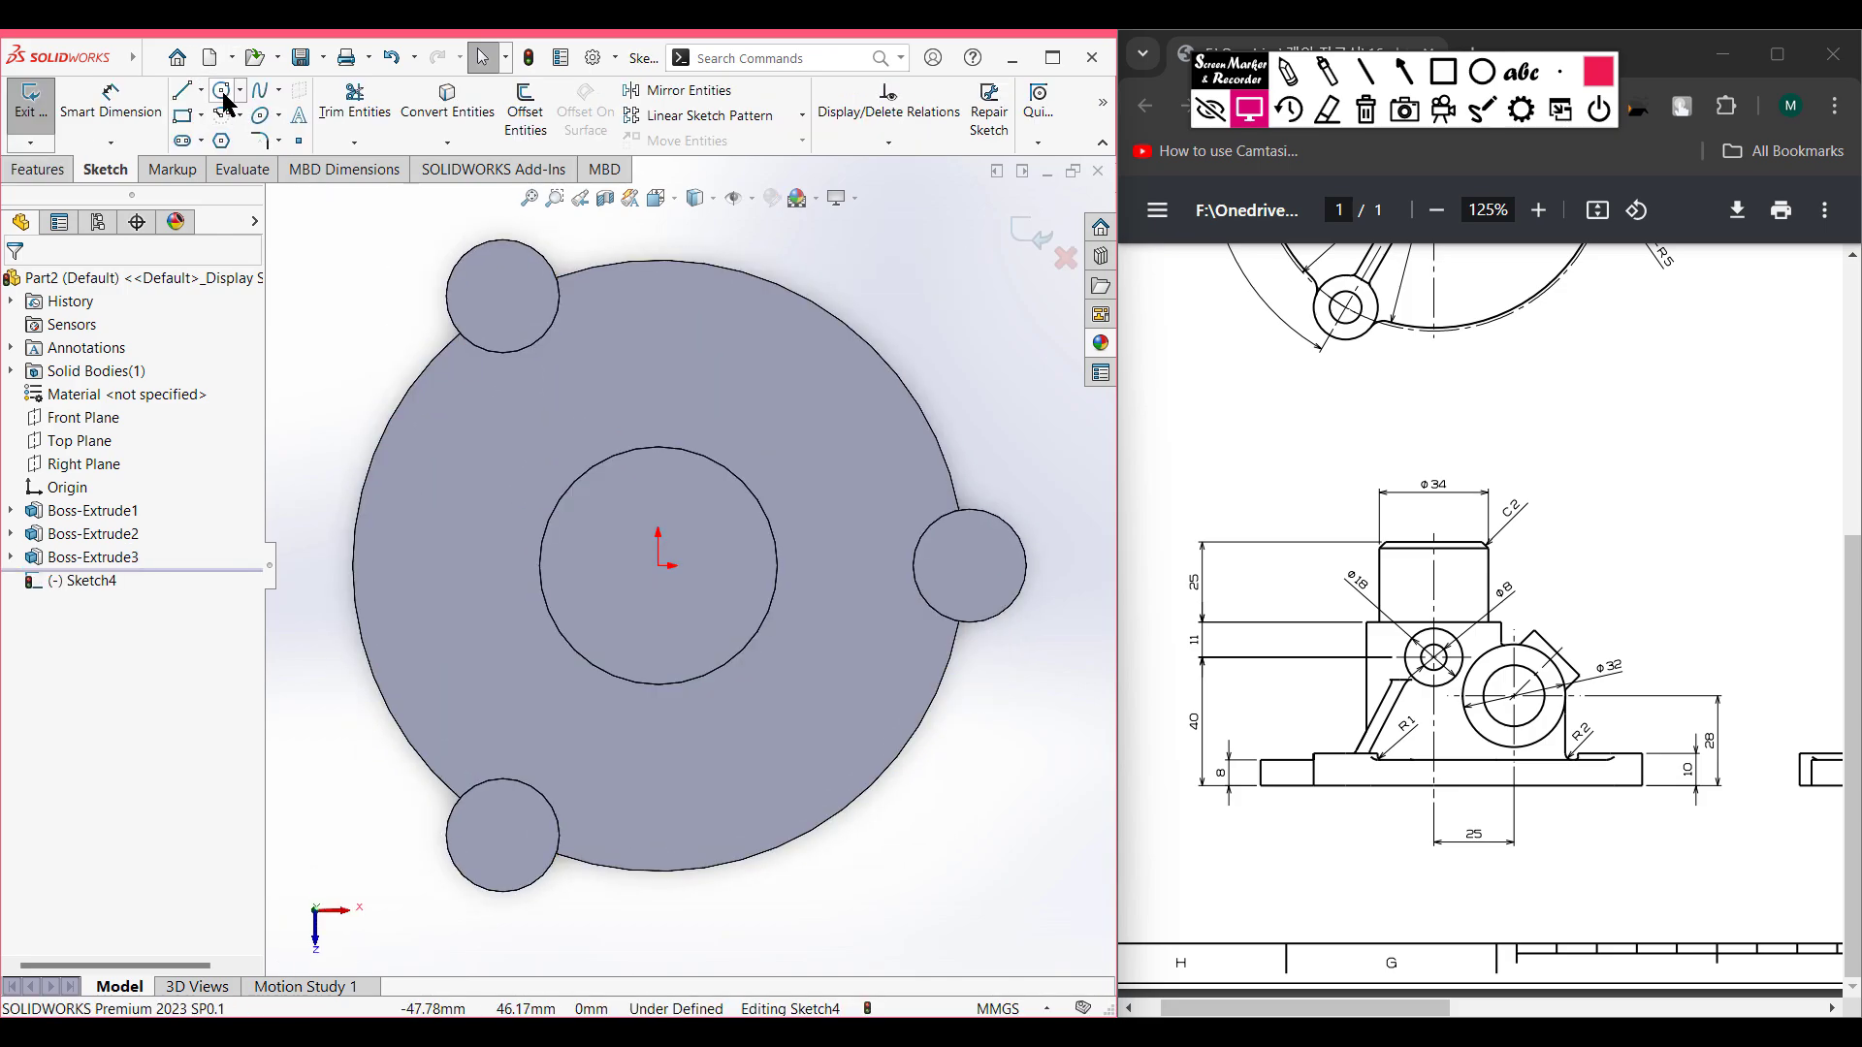
pyautogui.click(226, 90)
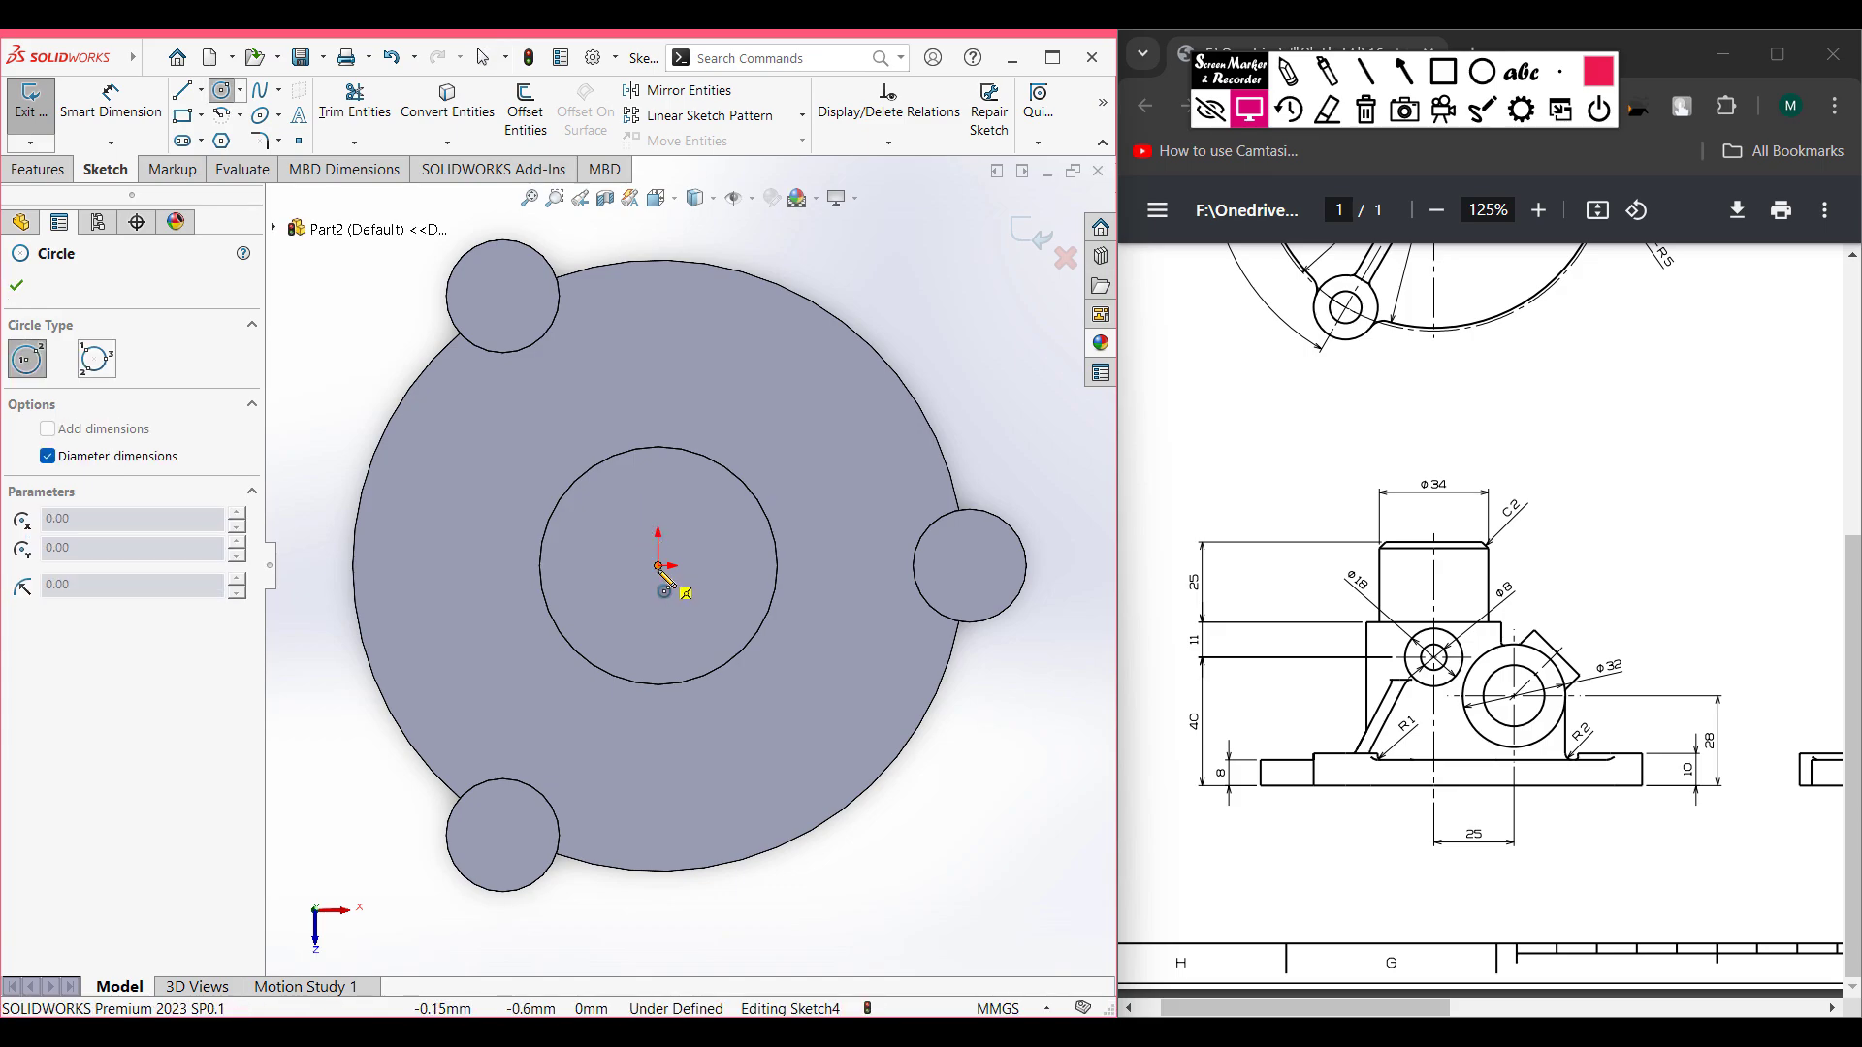
pyautogui.click(659, 565)
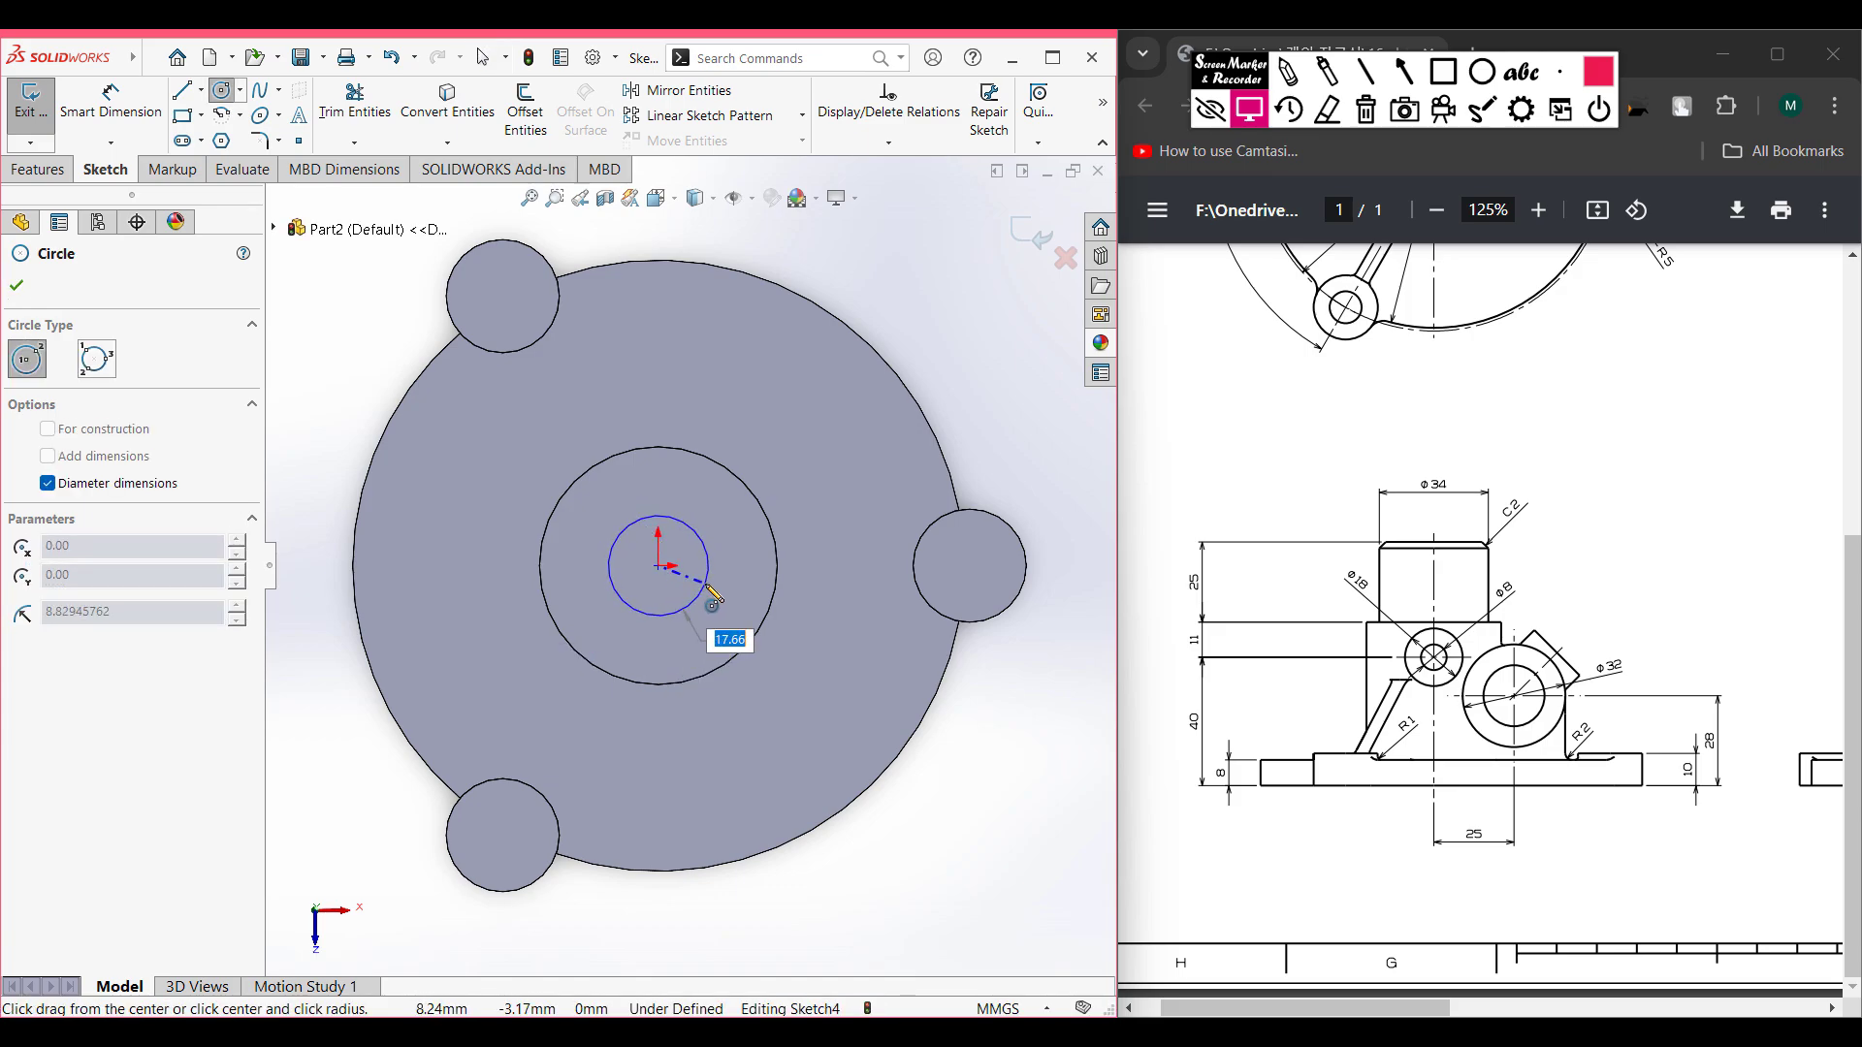
pyautogui.write('34')
pyautogui.press('Return')
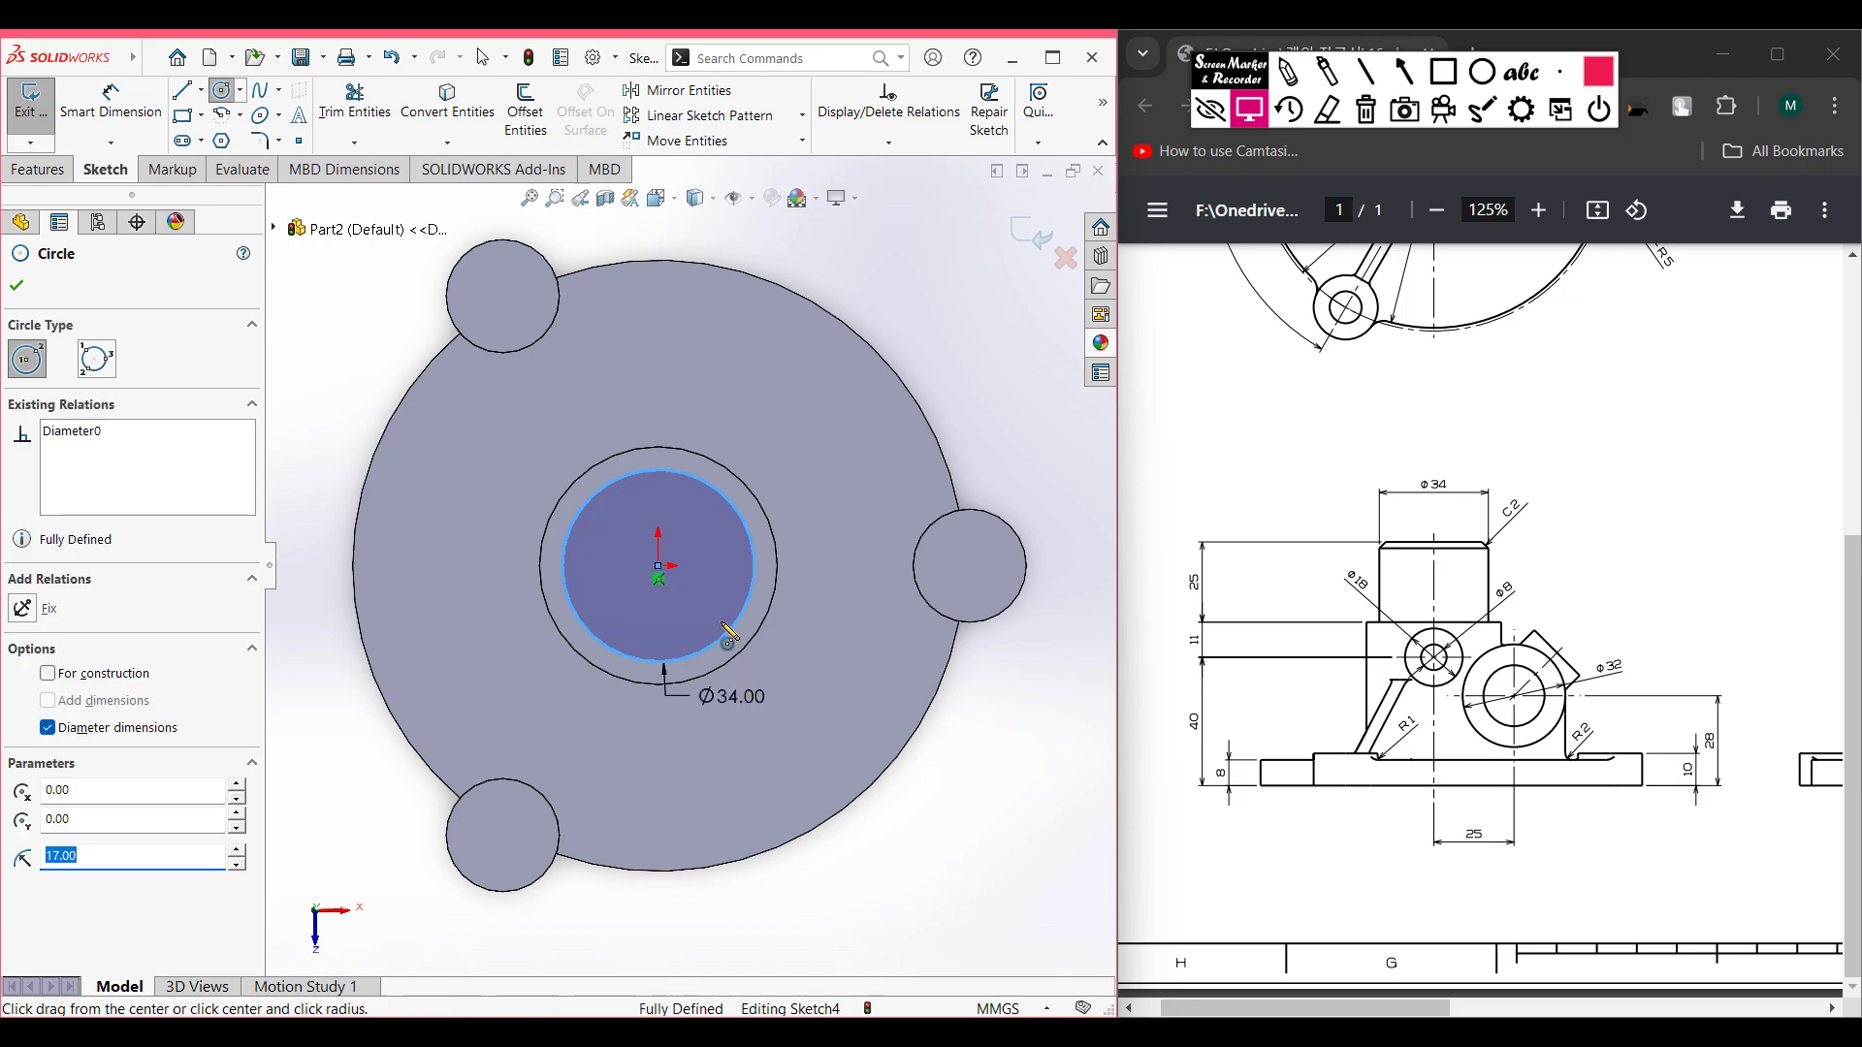
# - Extrude the 34 mm circle as a Blind boss with a depth of 25 mm to form the upper portion
pyautogui.hotkey('ctrl', '7')
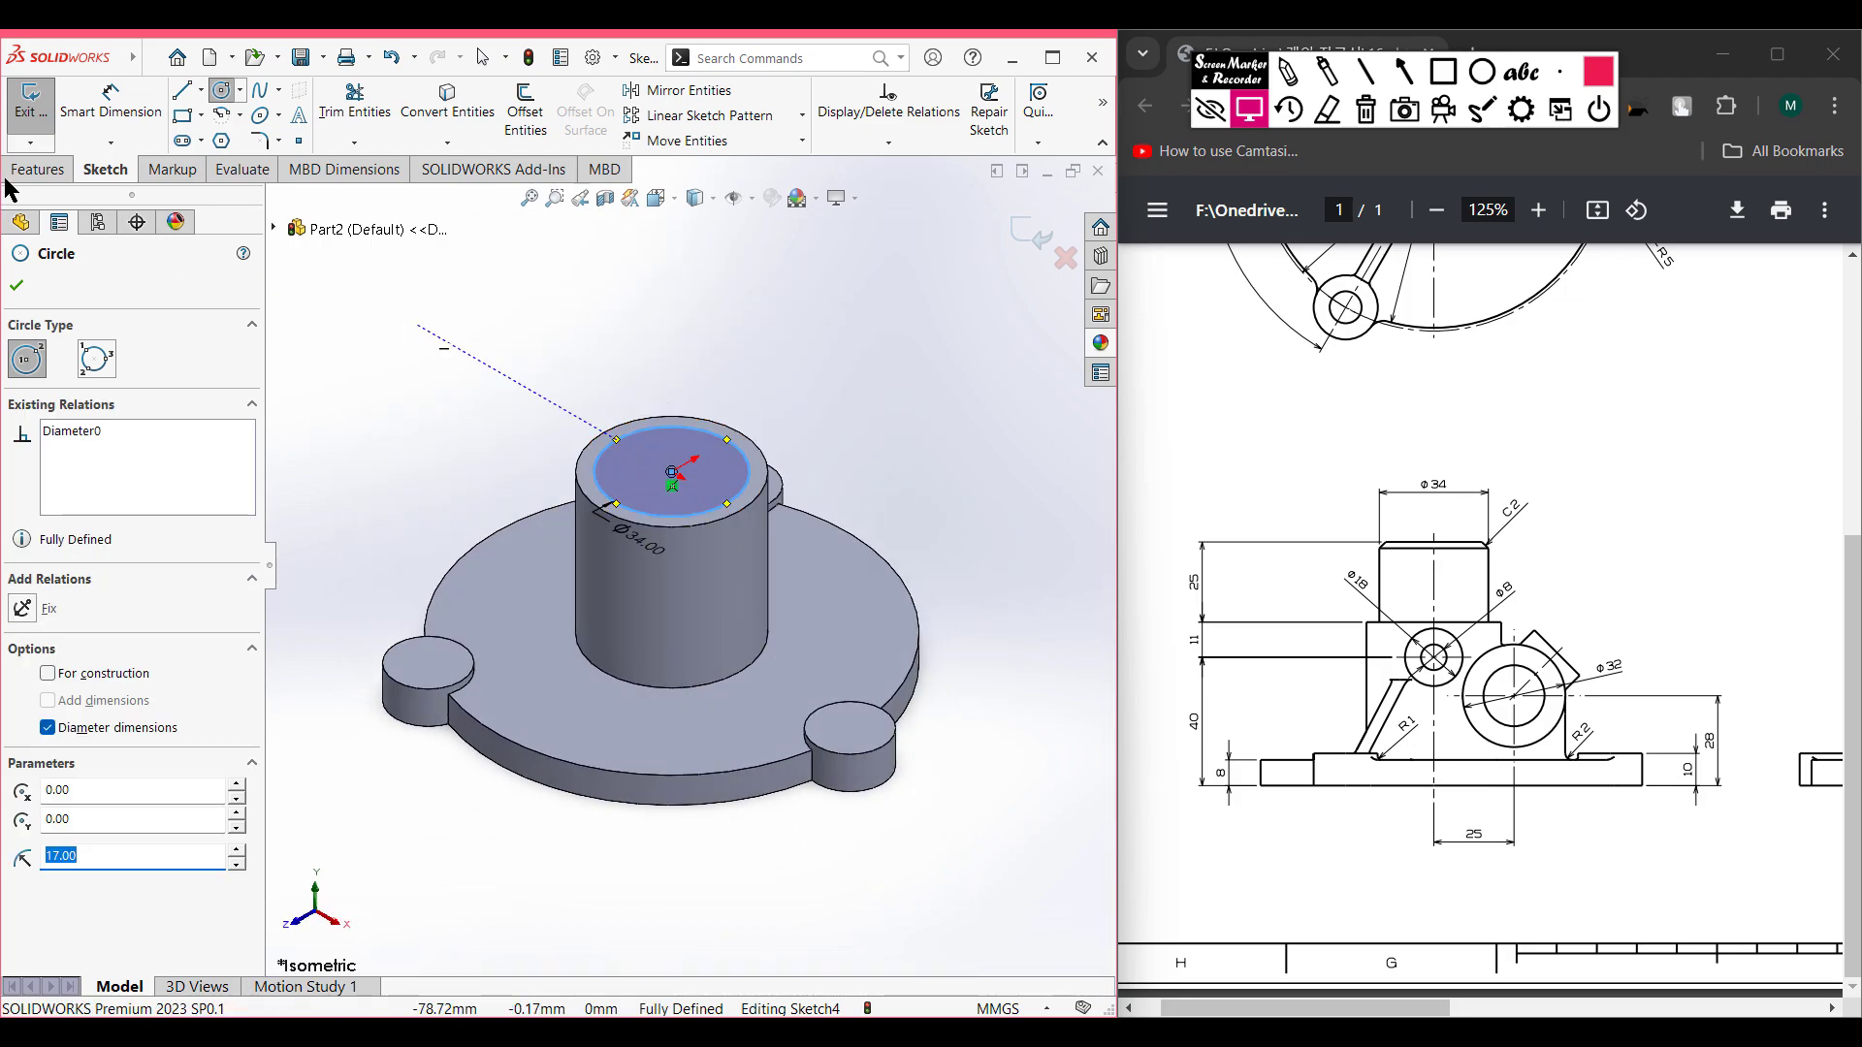
pyautogui.click(37, 169)
pyautogui.click(41, 107)
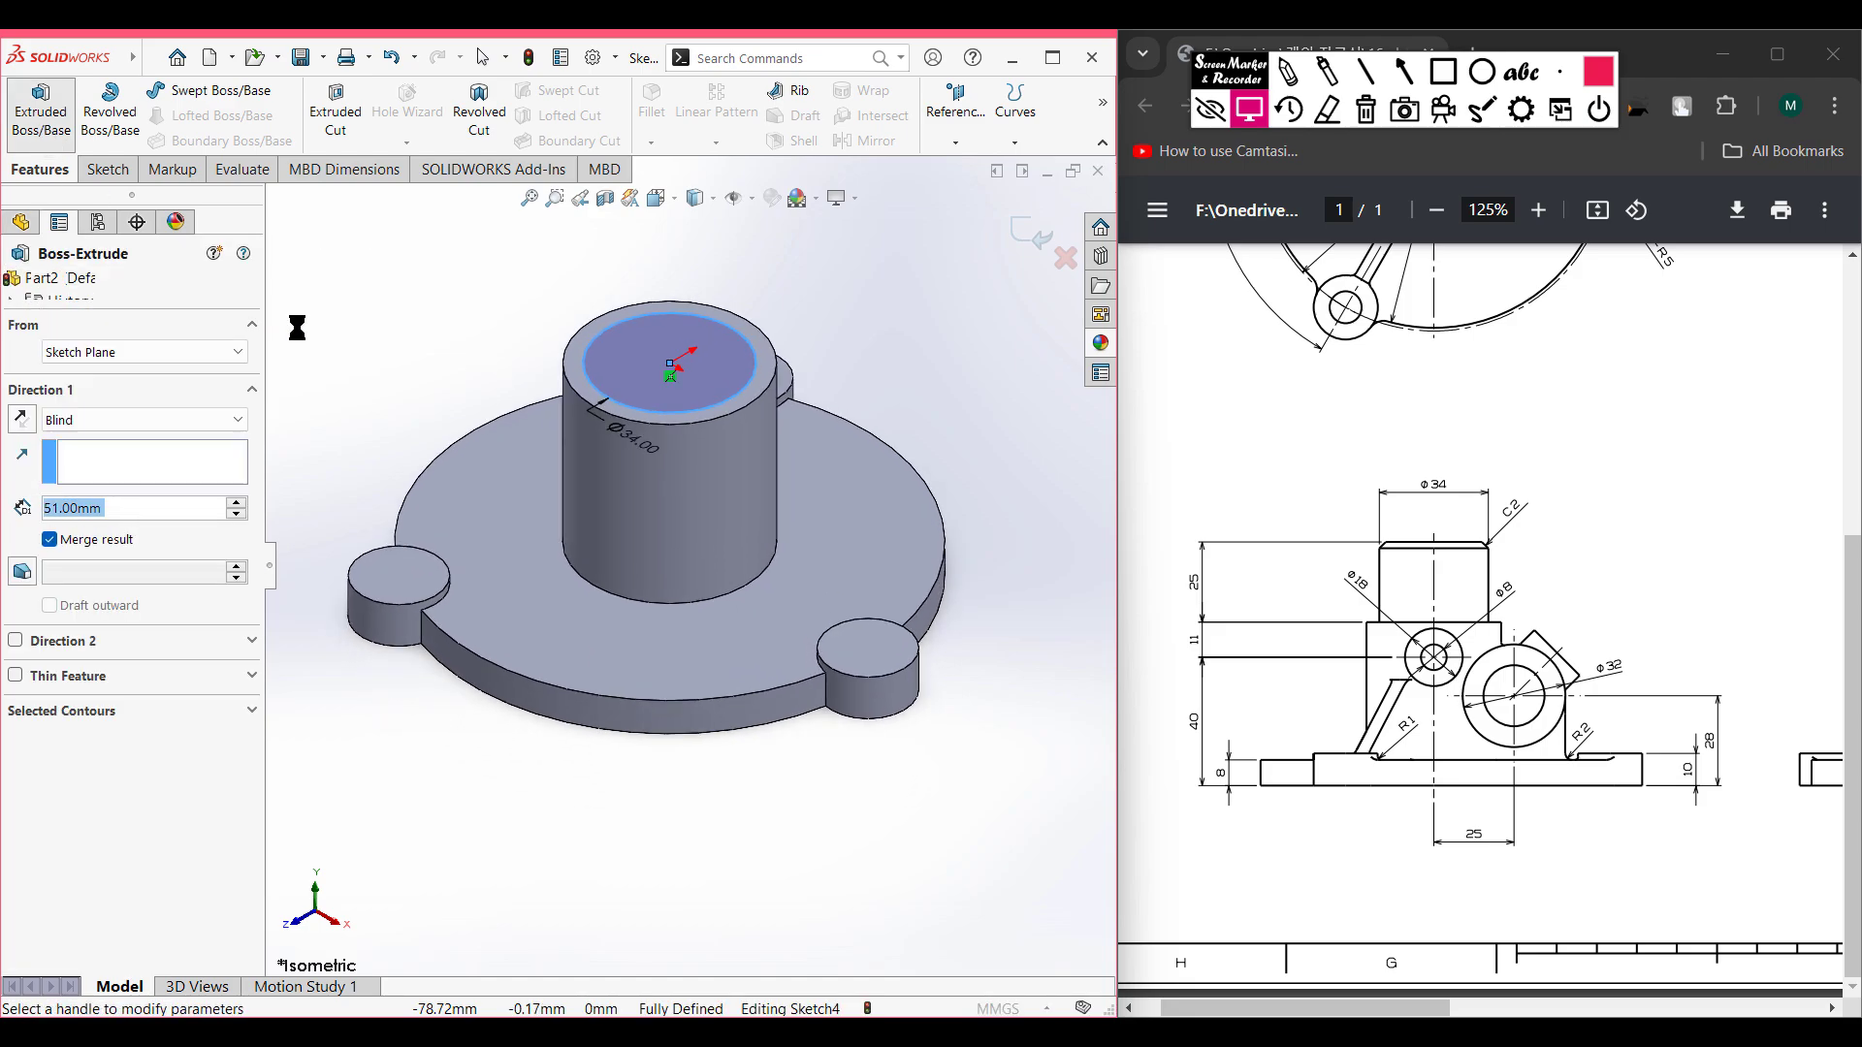
pyautogui.write('25')
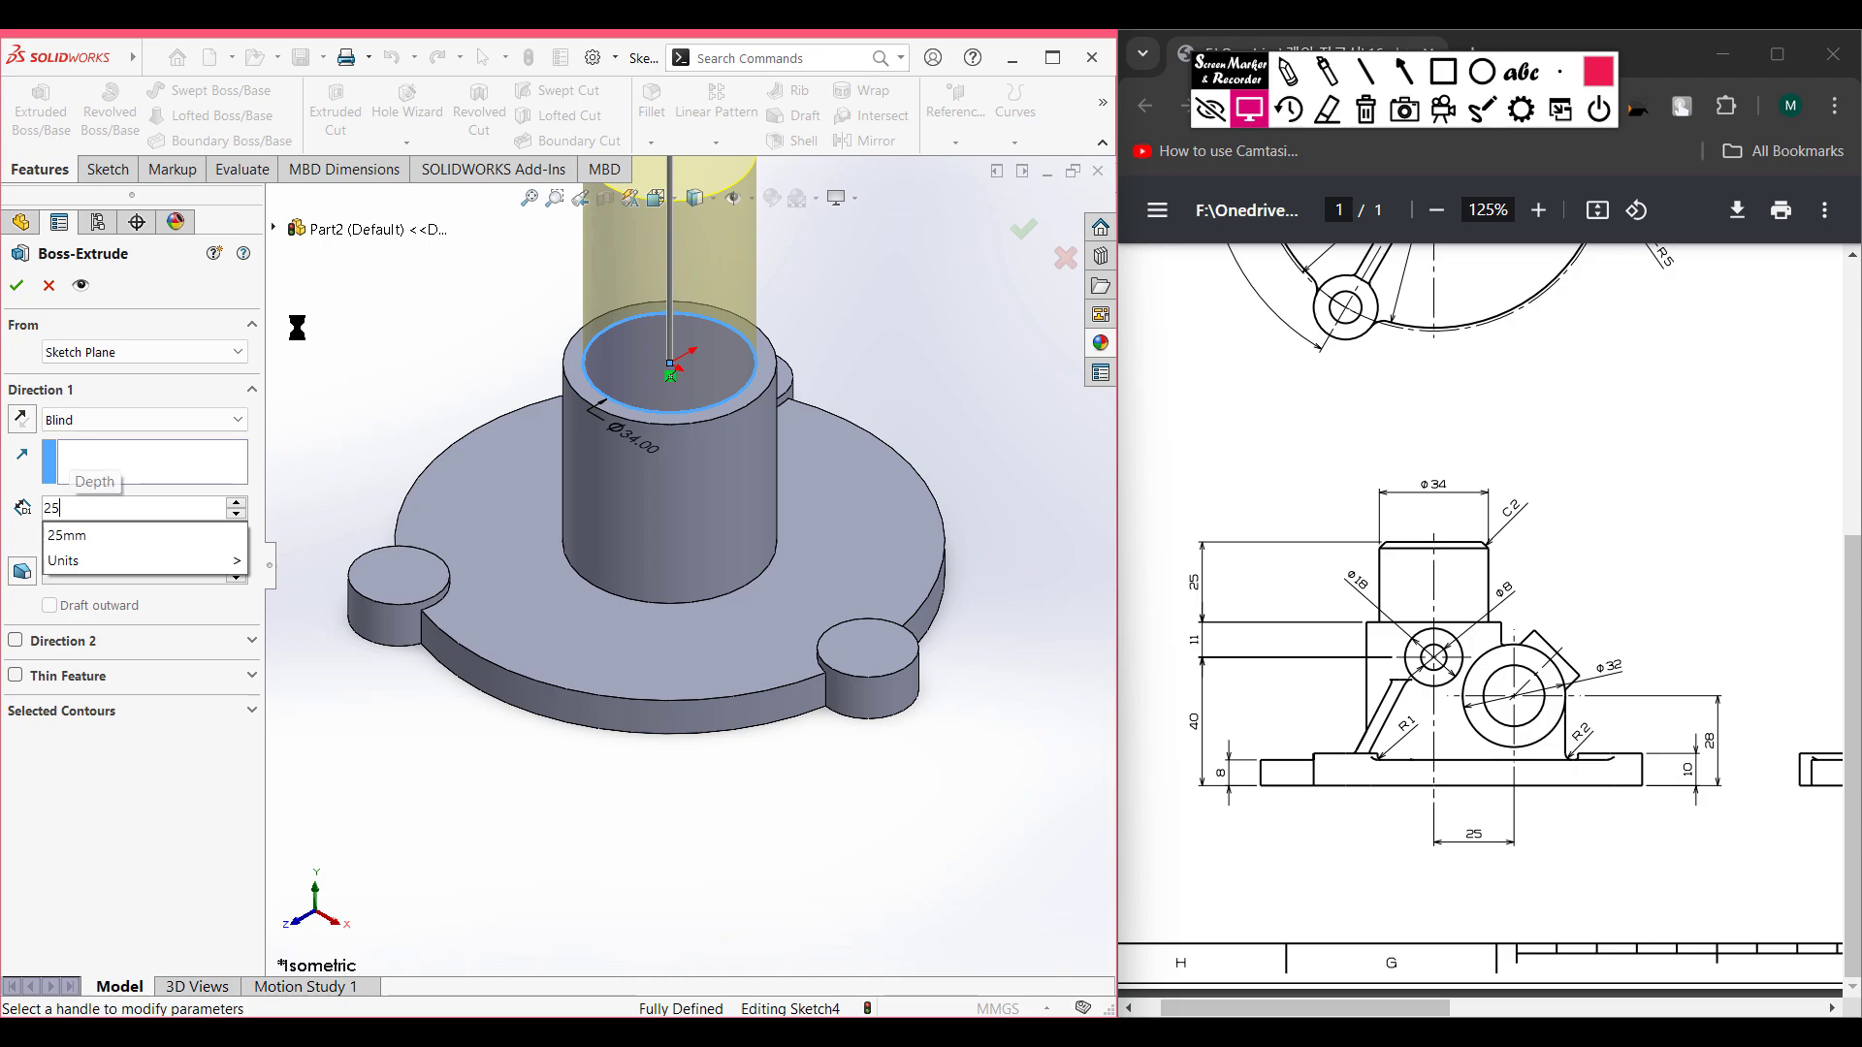
pyautogui.press('Return')
pyautogui.press('Return')
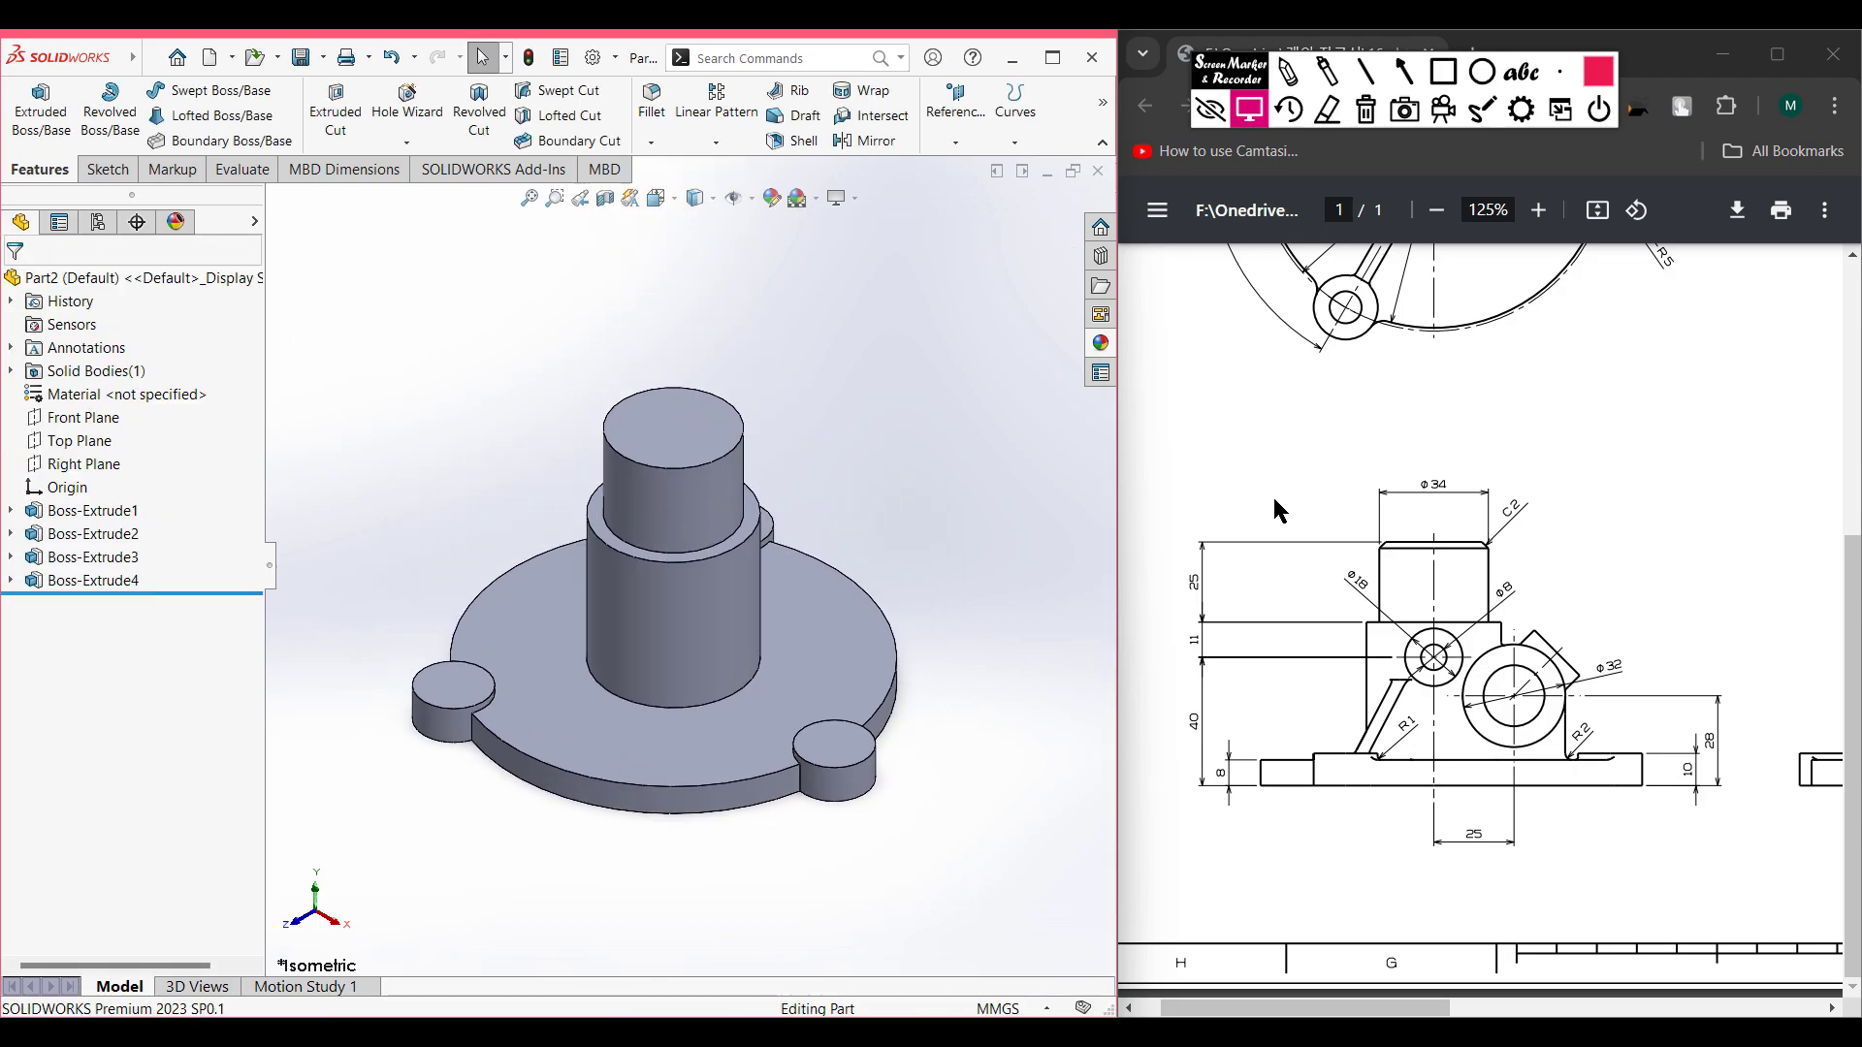
# - Examine the small horizontal cross boss passing through the central boss in the drawing's isometric view
pyautogui.scroll(3, 1577, 699)
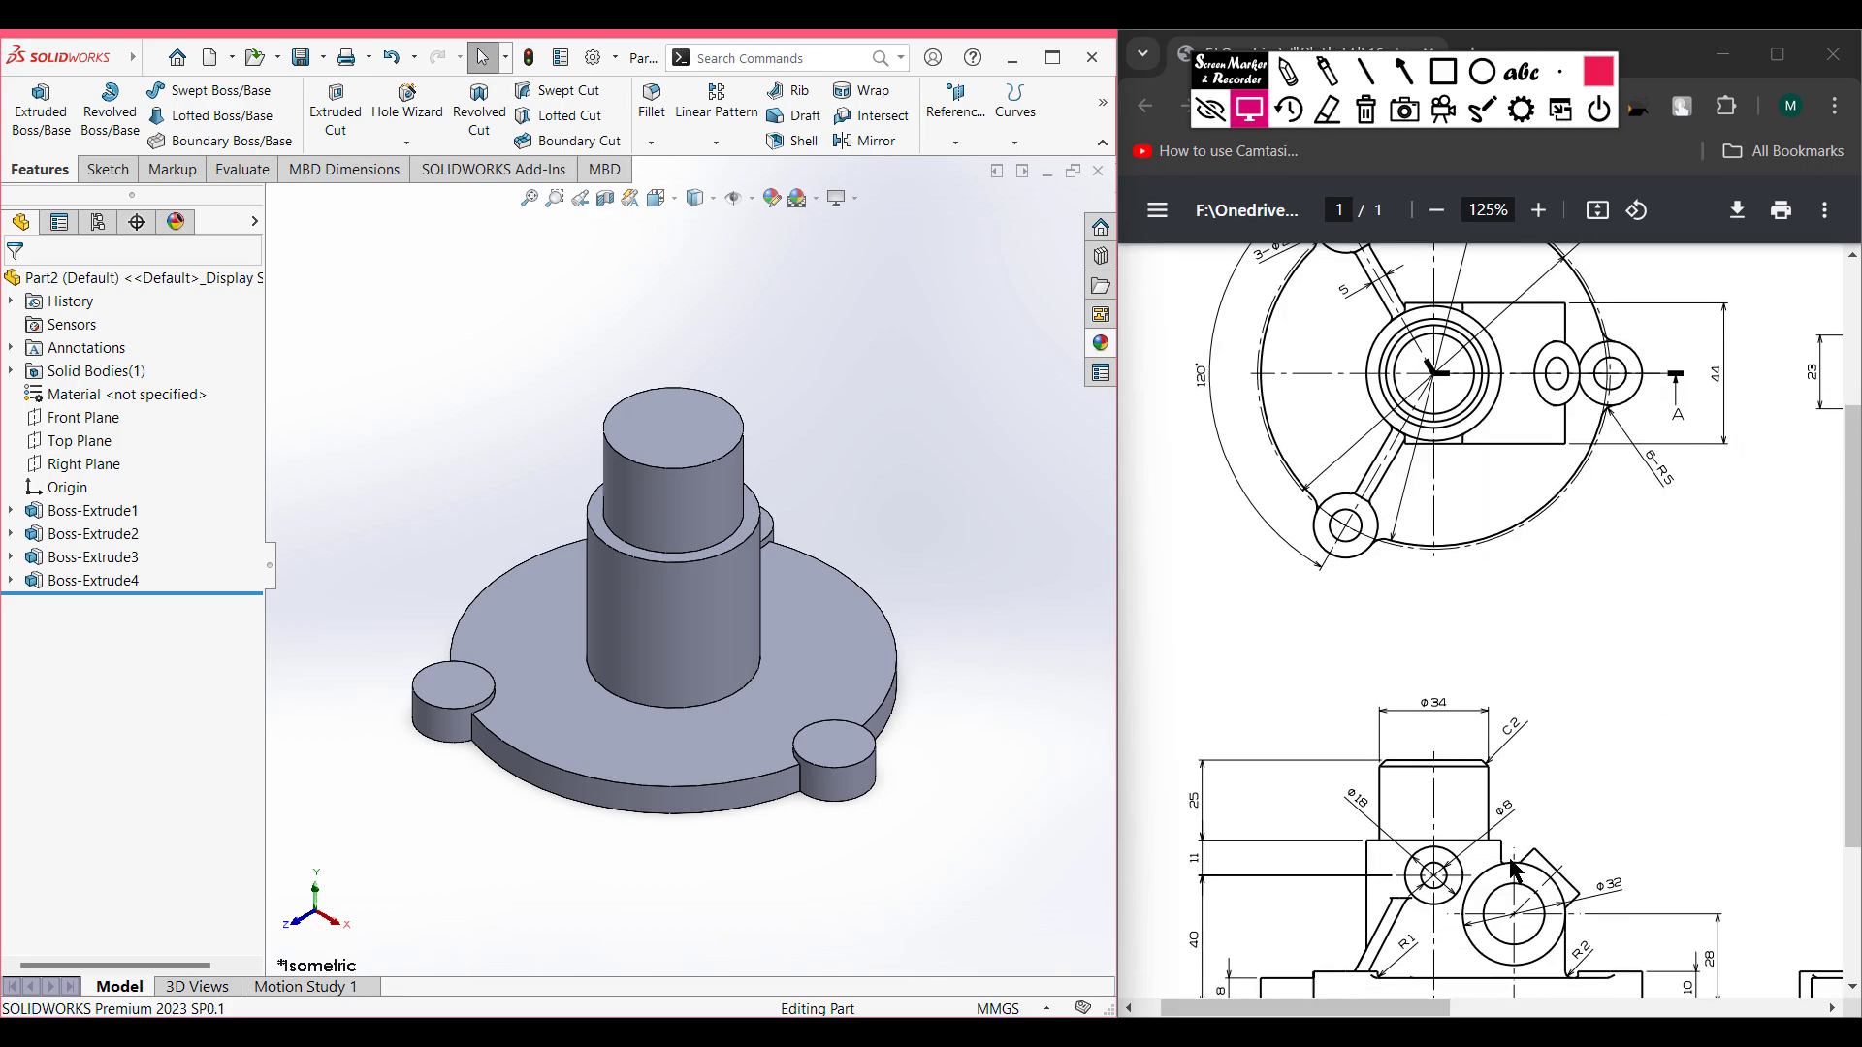
pyautogui.moveTo(1406, 1009); pyautogui.dragTo(1828, 1006)
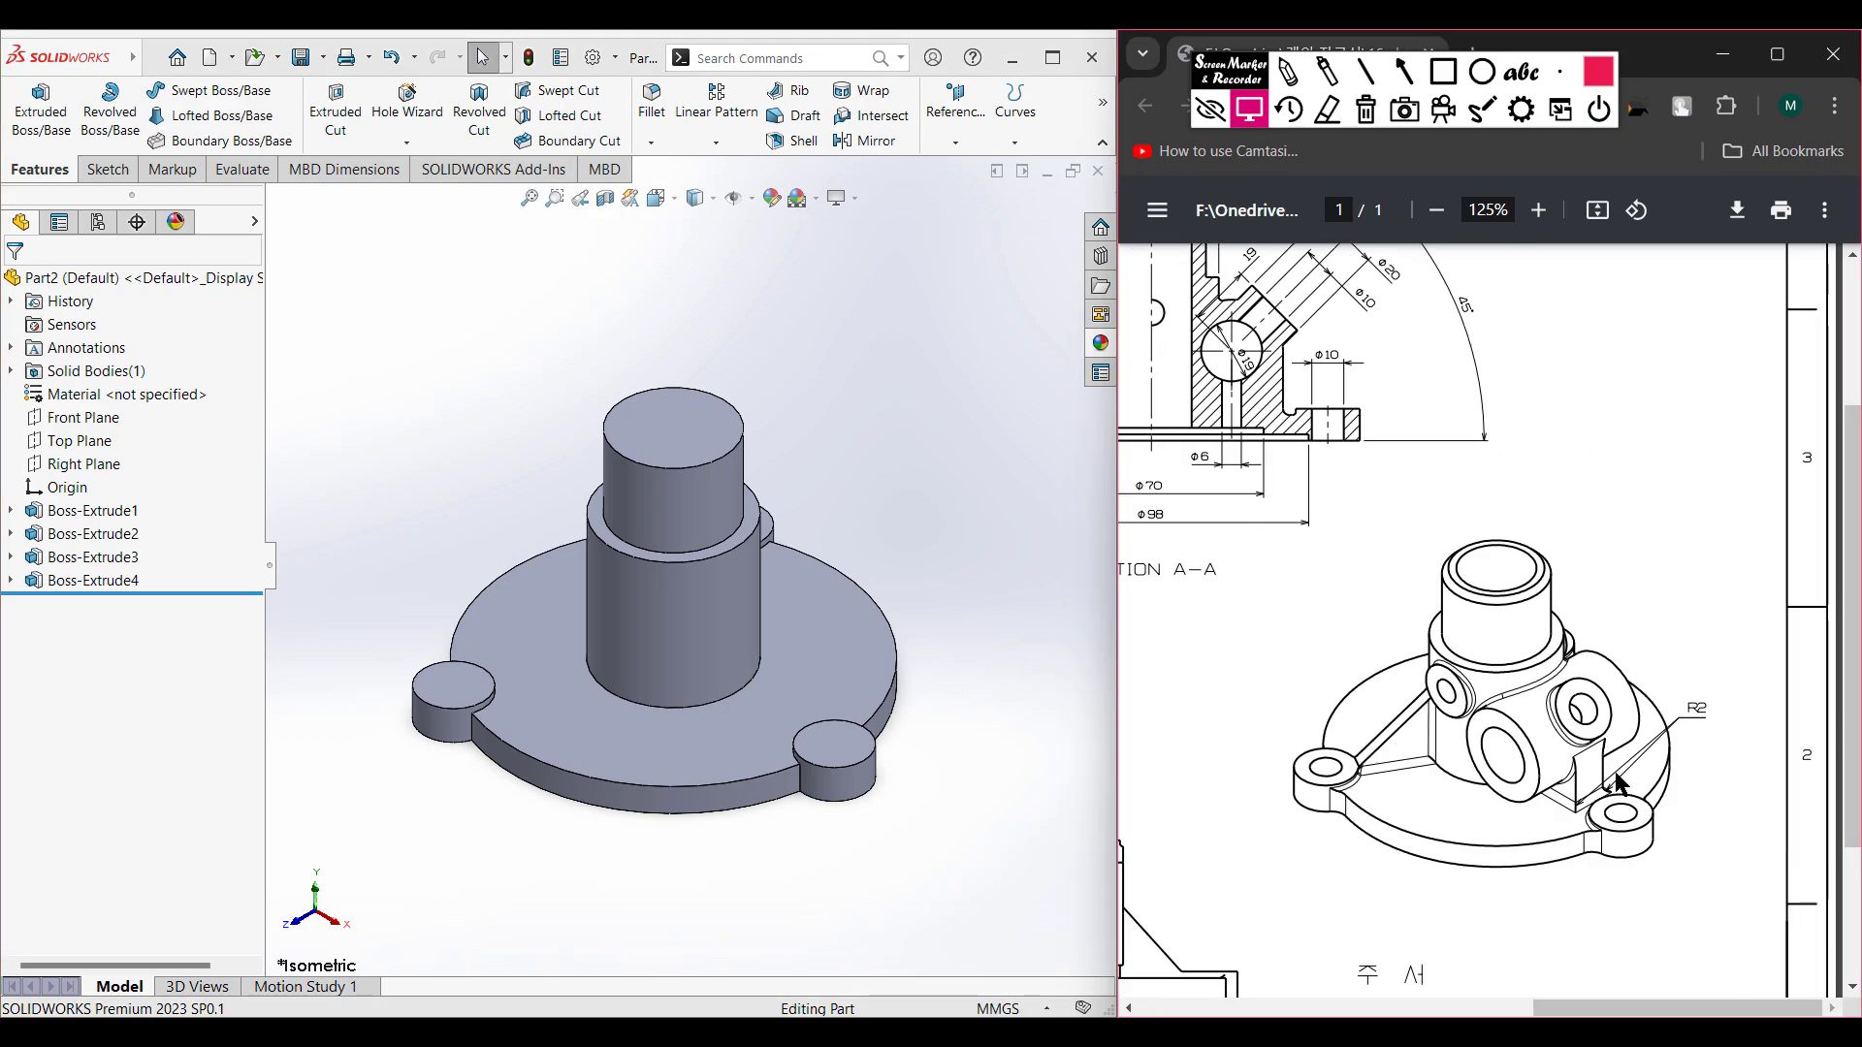
pyautogui.click(1293, 72)
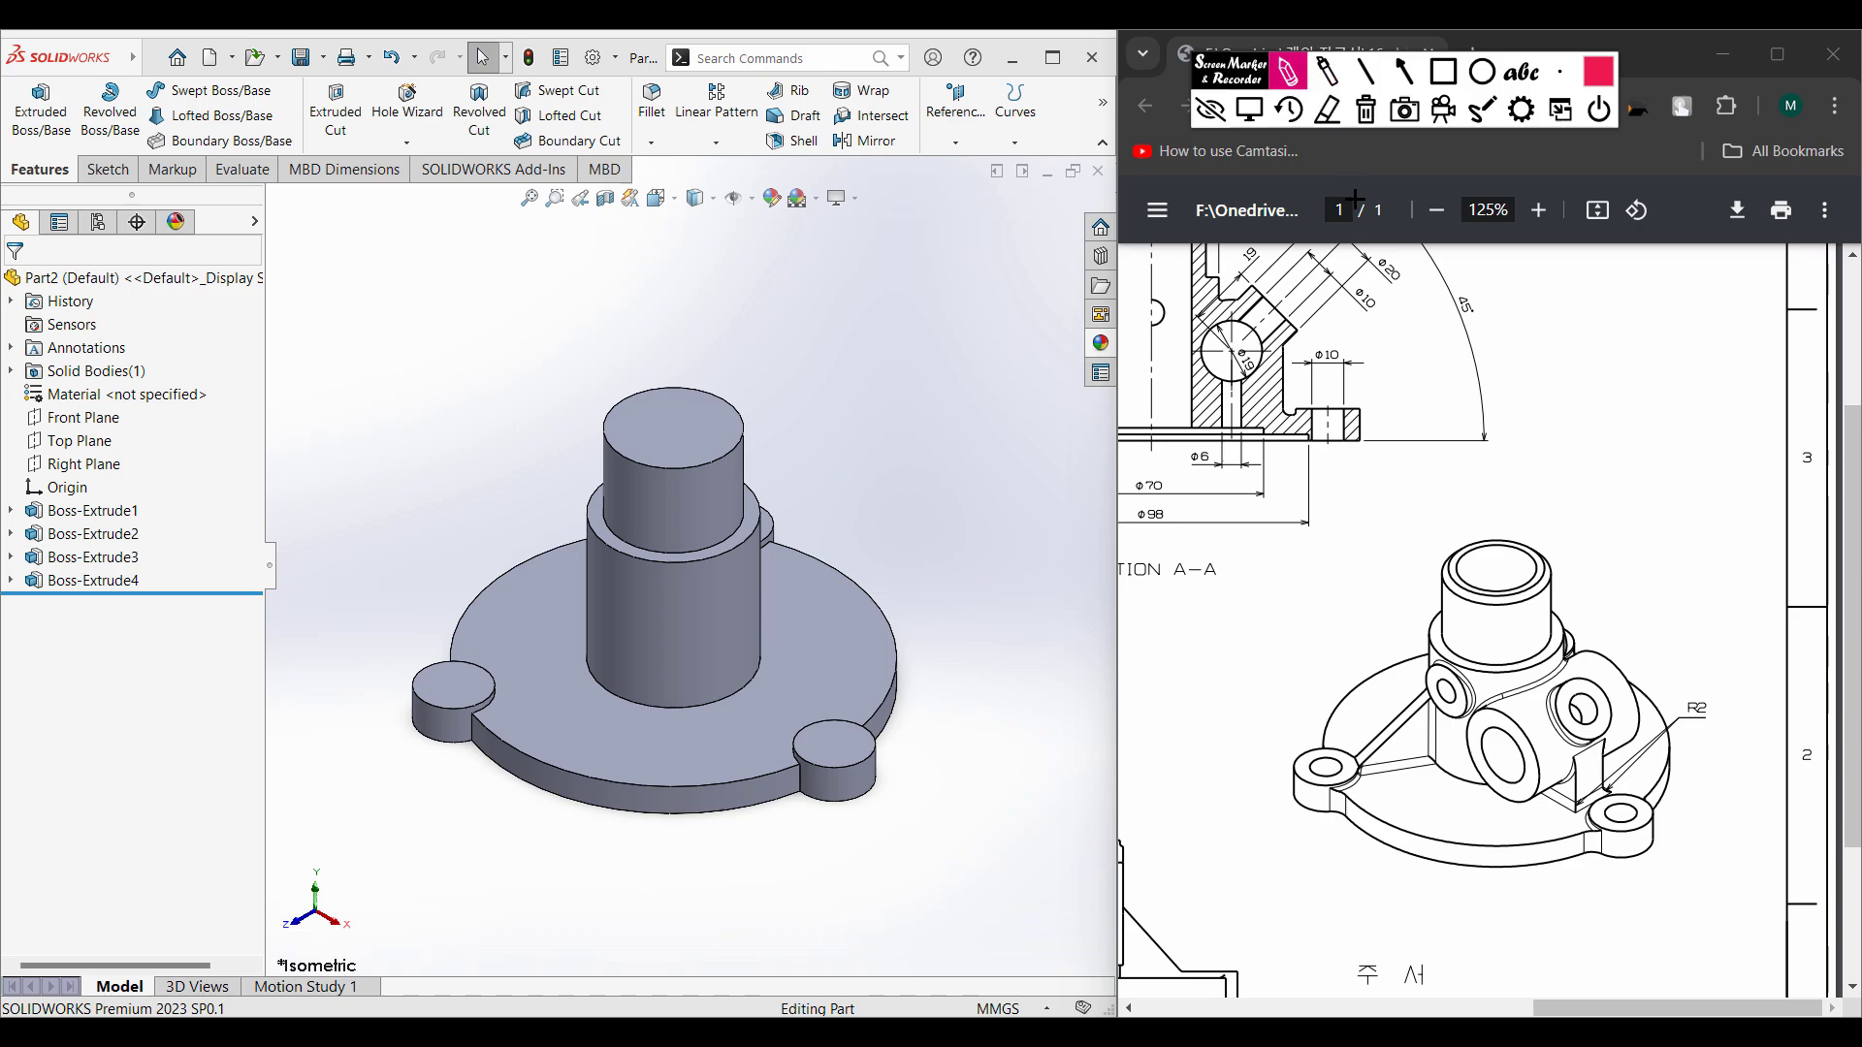
pyautogui.moveTo(1571, 615)
pyautogui.mouseDown()
pyautogui.moveTo(1433, 662)
pyautogui.moveTo(1581, 638)
pyautogui.mouseUp()
pyautogui.click(1366, 110)
pyautogui.click(1249, 109)
# - Check the small cross boss's outer diameter and its centre height above the base in the drawing's front view
pyautogui.moveTo(1704, 1009); pyautogui.dragTo(1389, 1004)
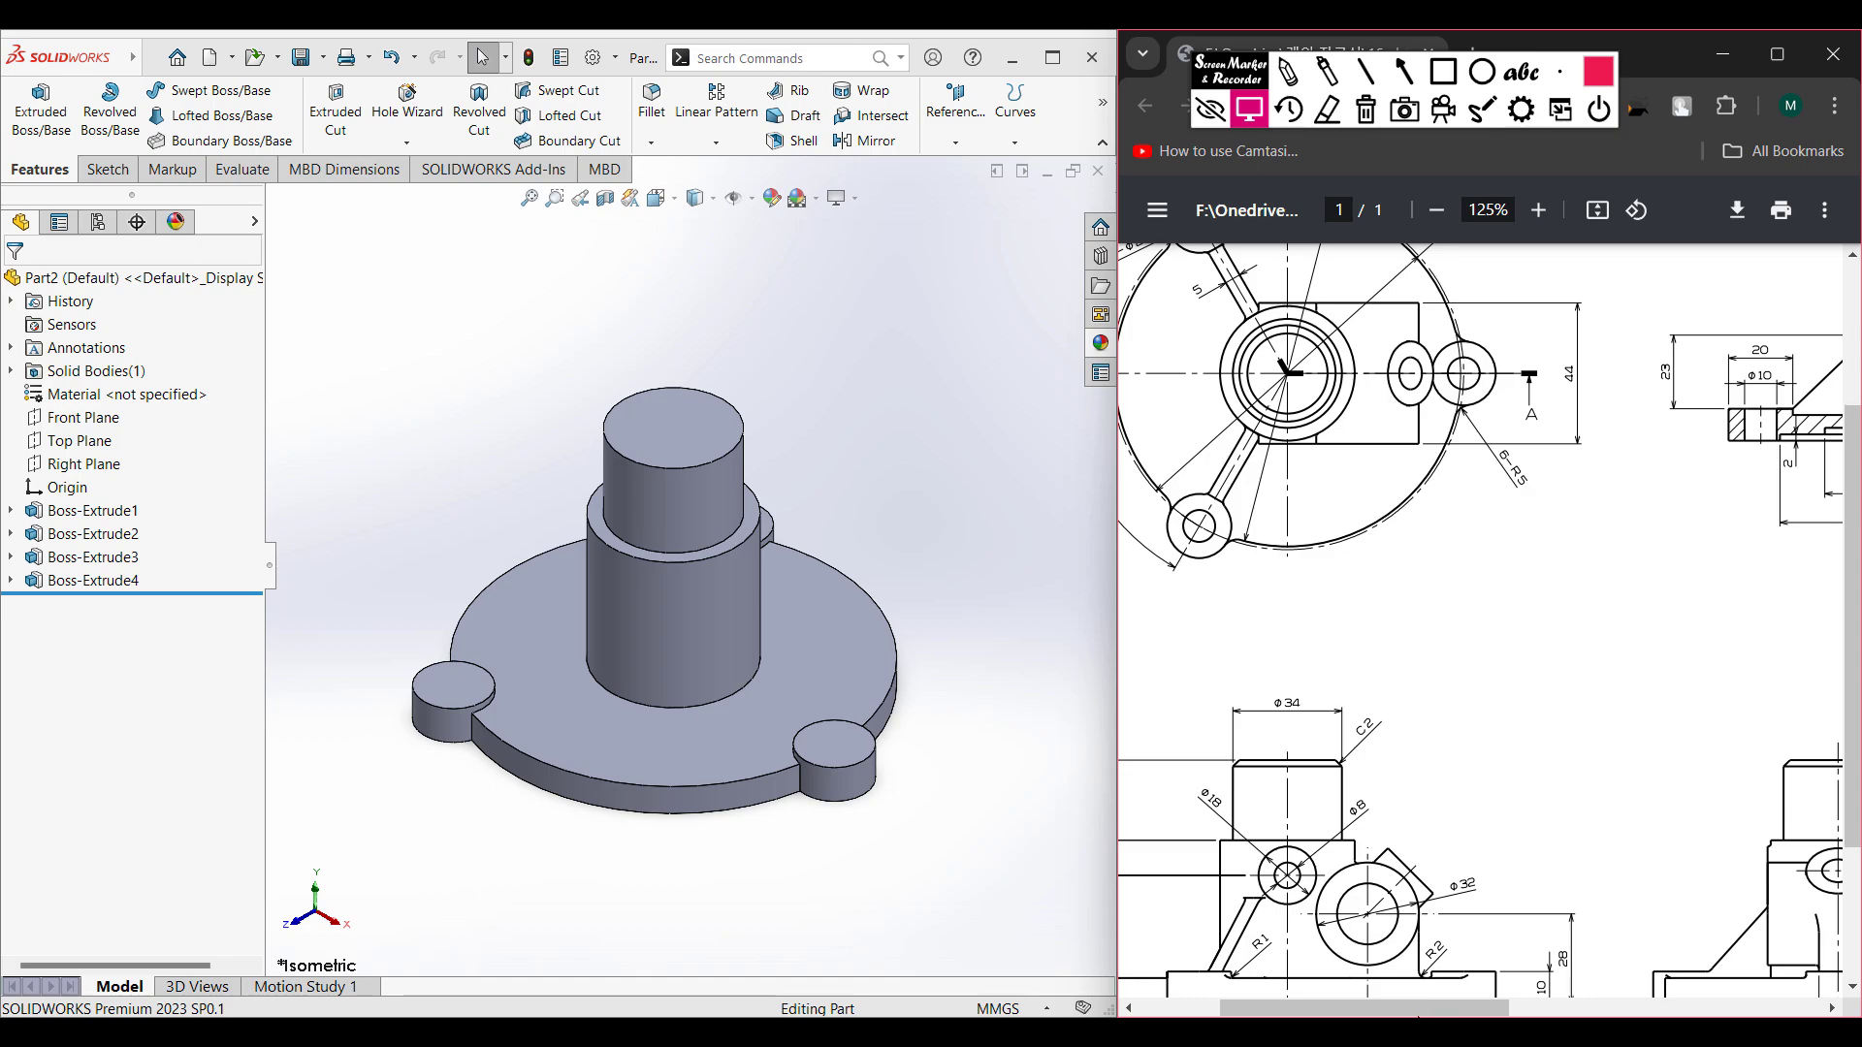
pyautogui.moveTo(1428, 1009); pyautogui.dragTo(1348, 1007)
pyautogui.scroll(-1, 1370, 902)
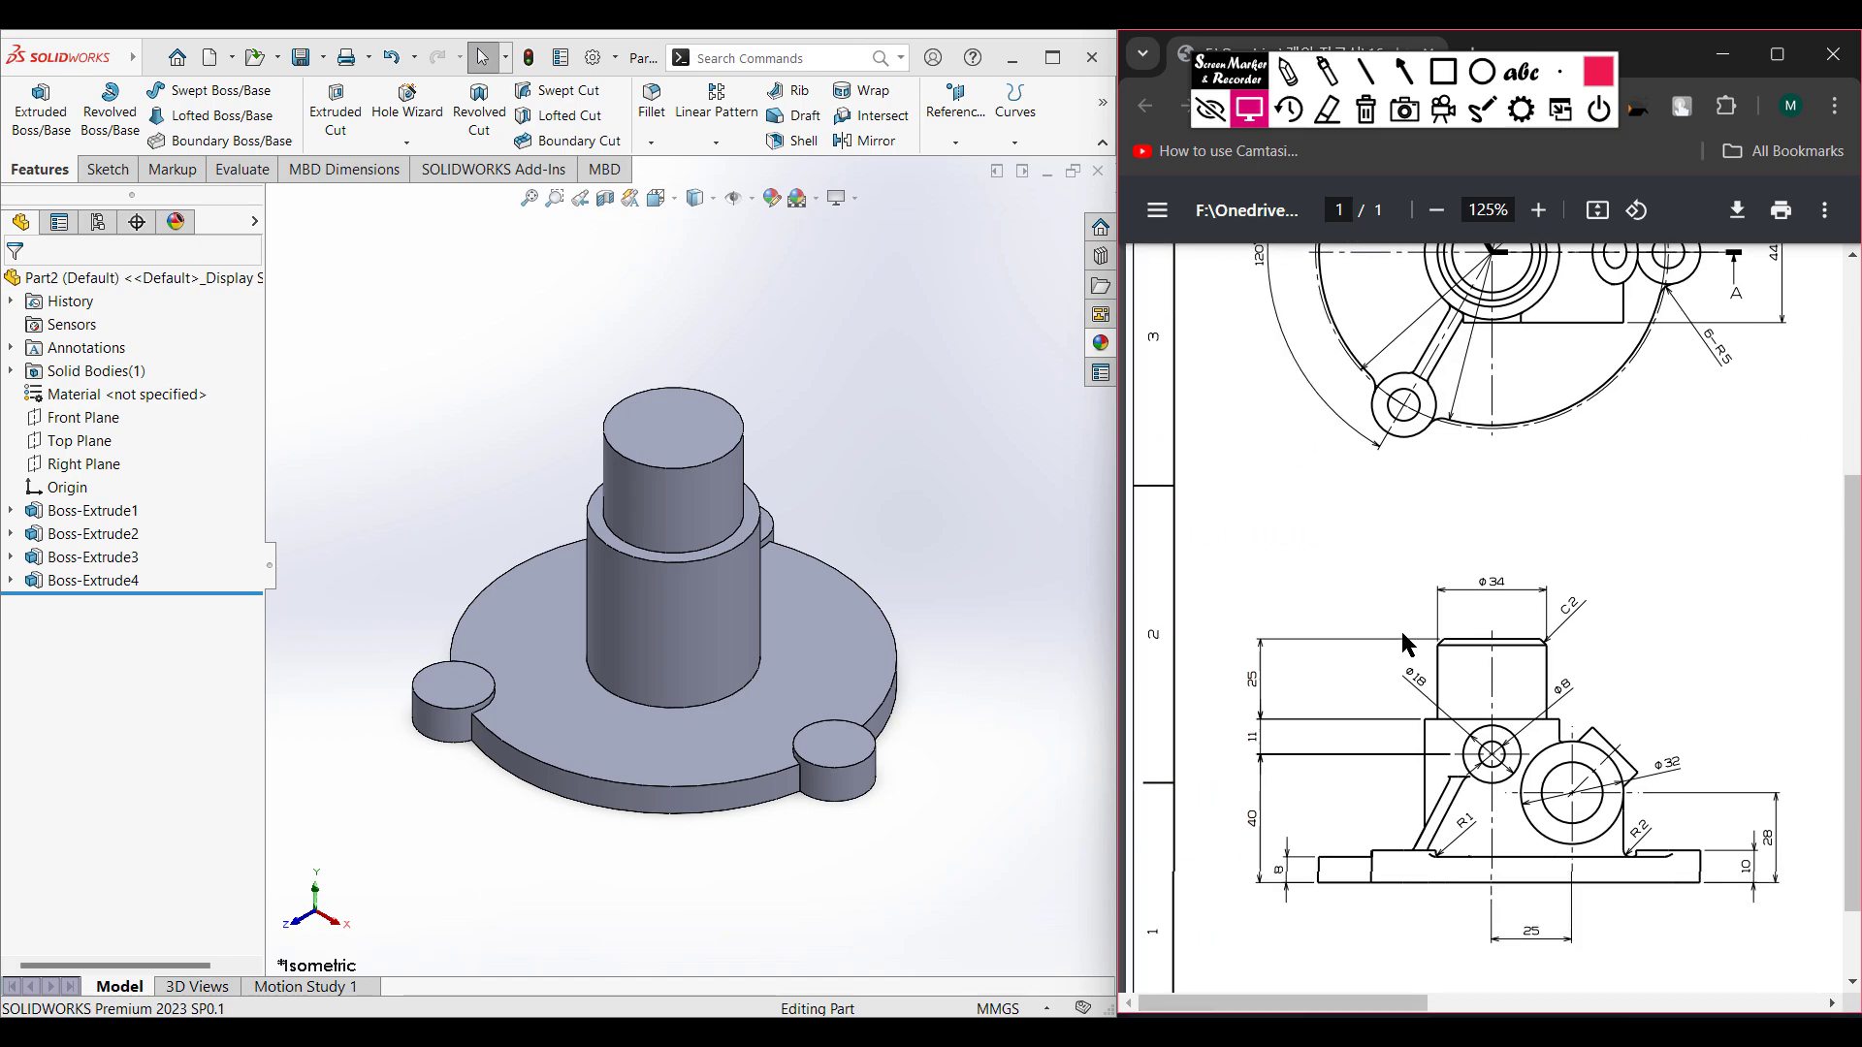
pyautogui.click(1288, 71)
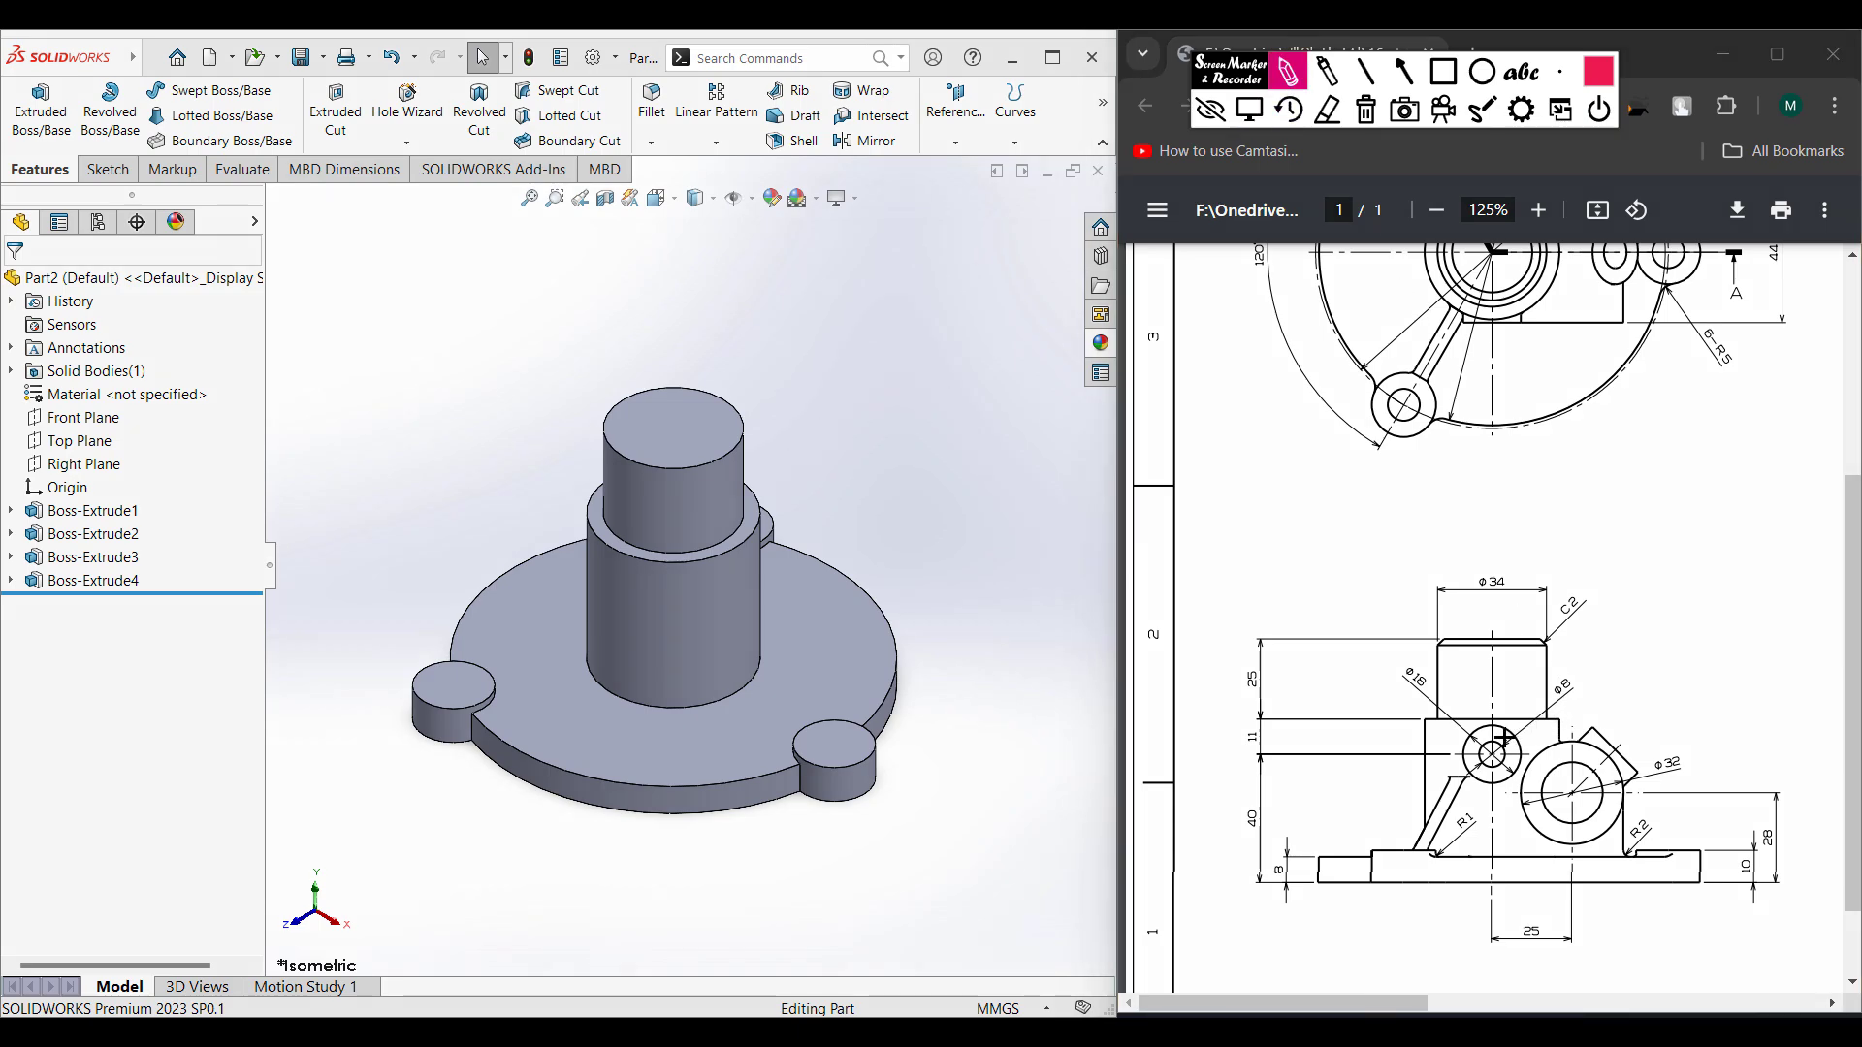
pyautogui.moveTo(1483, 720)
pyautogui.mouseDown()
pyautogui.moveTo(1454, 755)
pyautogui.moveTo(1524, 751)
pyautogui.mouseUp()
pyautogui.moveTo(1425, 665)
pyautogui.mouseDown()
pyautogui.moveTo(1395, 677)
pyautogui.moveTo(1422, 676)
pyautogui.mouseUp()
pyautogui.moveTo(1471, 886); pyautogui.dragTo(1521, 877)
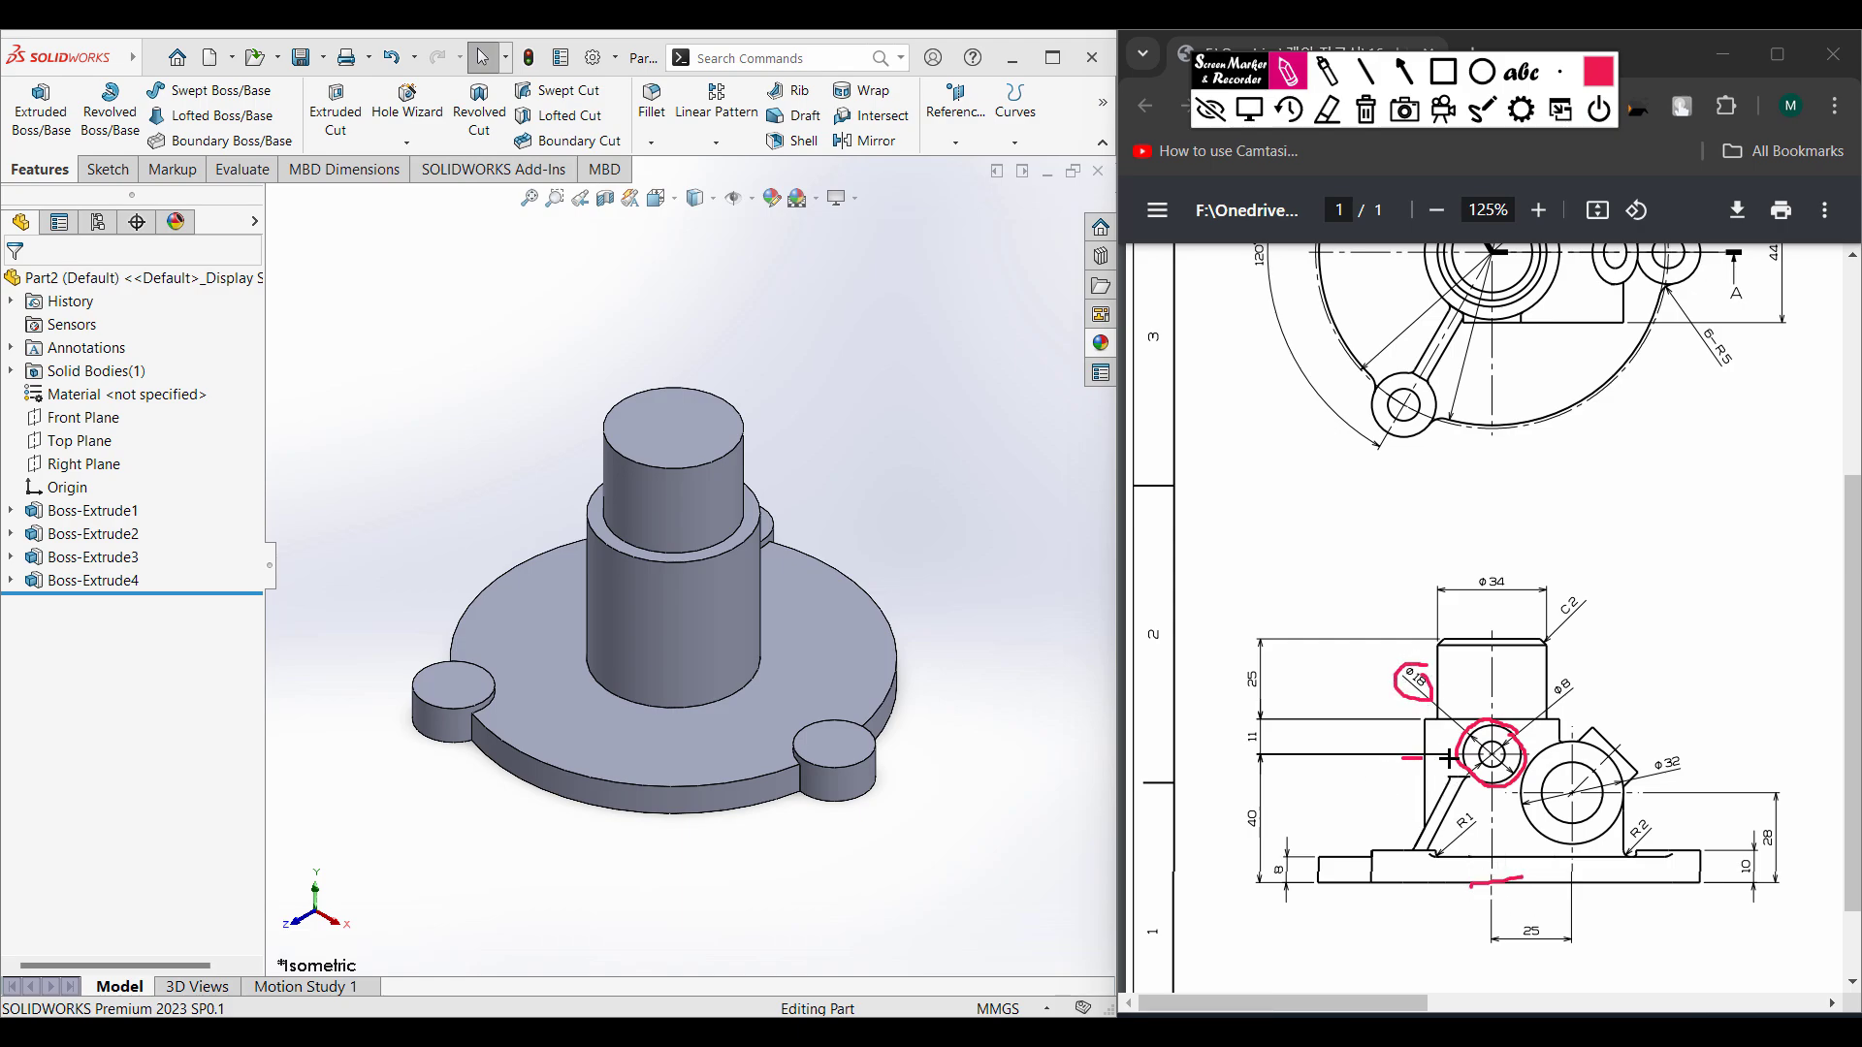
pyautogui.moveTo(1255, 795); pyautogui.dragTo(1260, 819)
pyautogui.click(1321, 114)
pyautogui.click(1249, 109)
# - Check the cross boss's end faces and overall length dimension in the drawing's top view
pyautogui.scroll(4, 1500, 468)
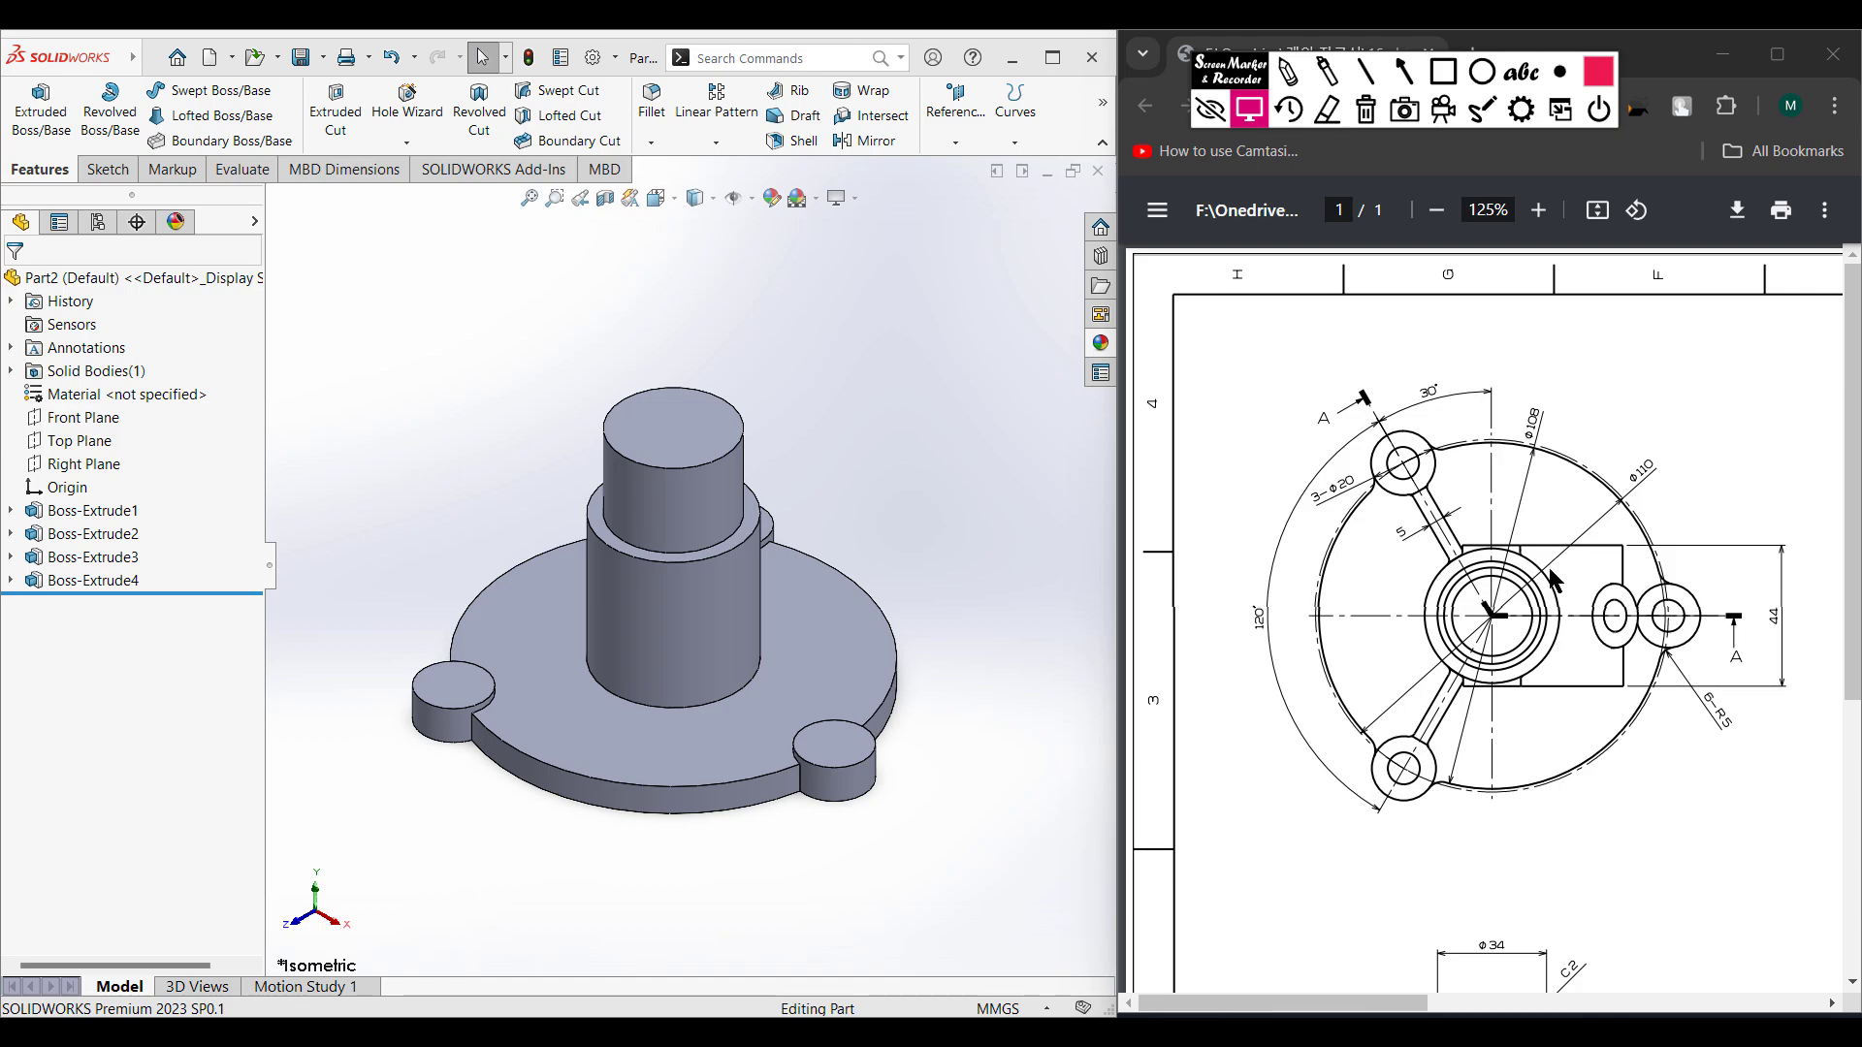
pyautogui.click(1288, 73)
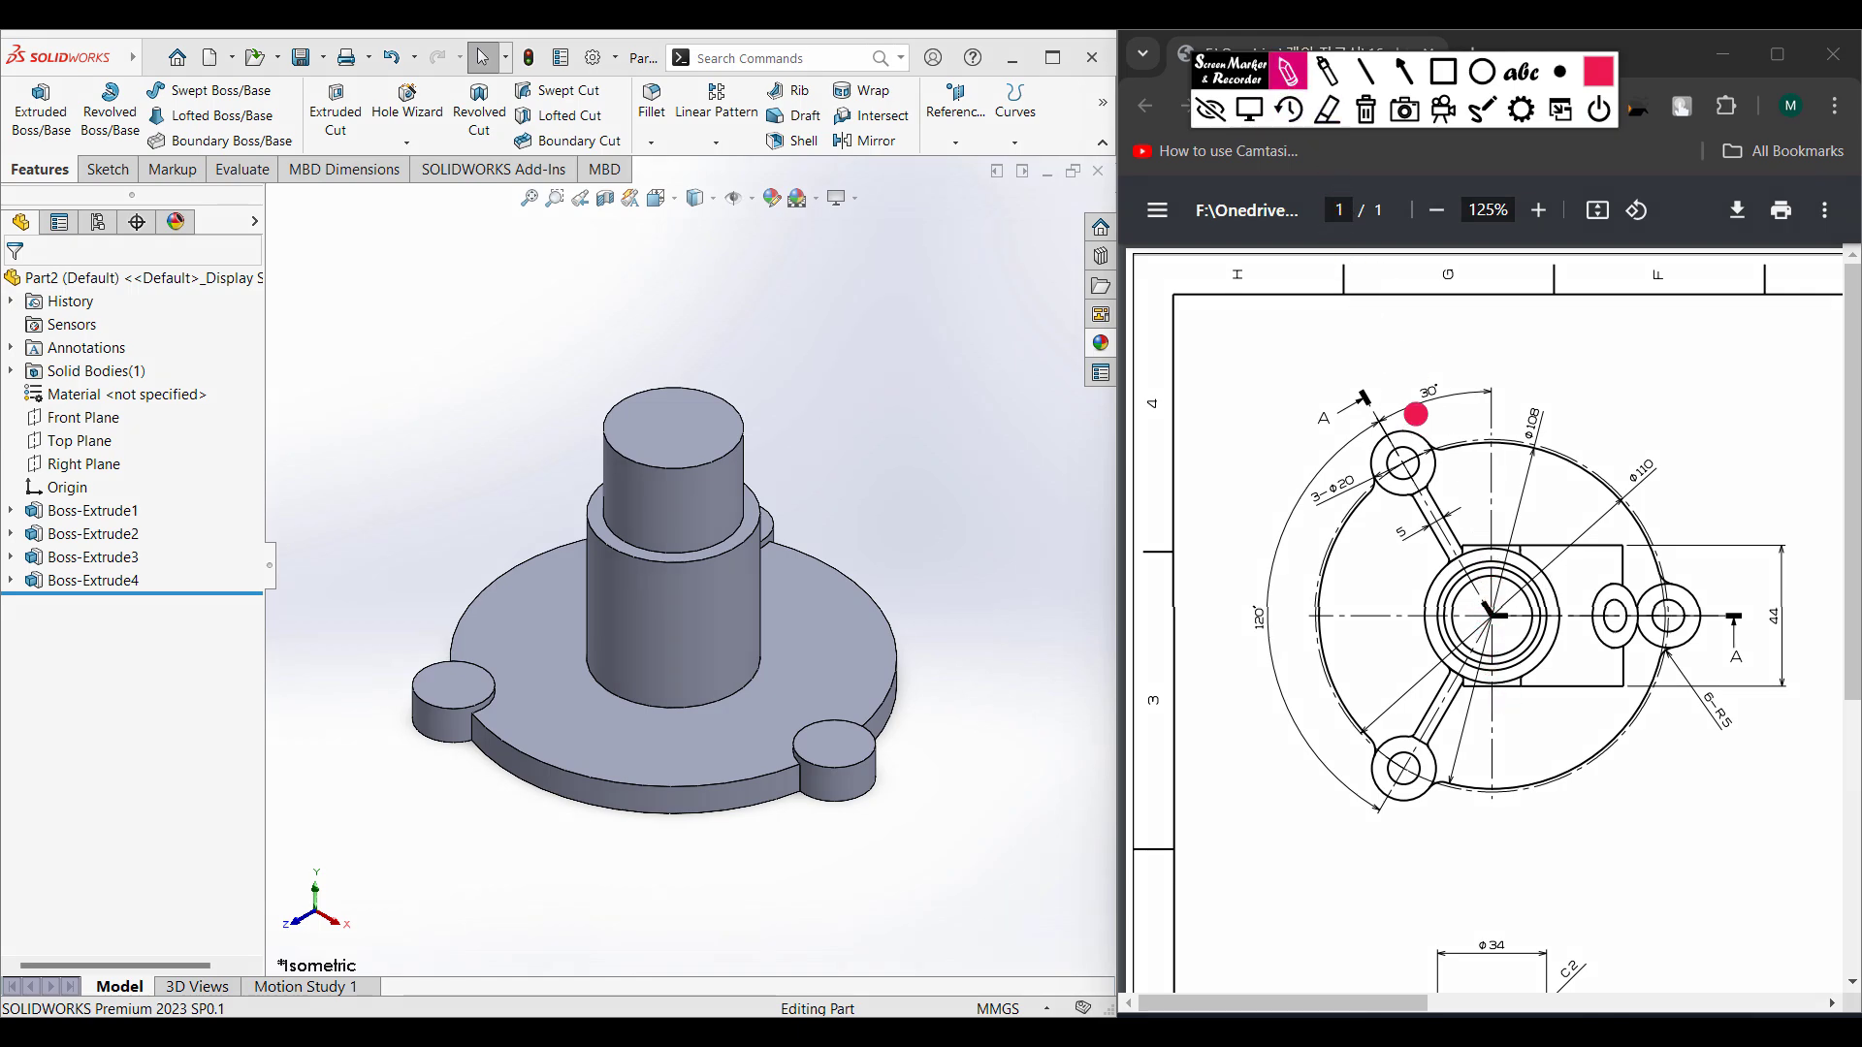
pyautogui.moveTo(1464, 545); pyautogui.dragTo(1529, 543)
pyautogui.moveTo(1457, 690); pyautogui.dragTo(1529, 687)
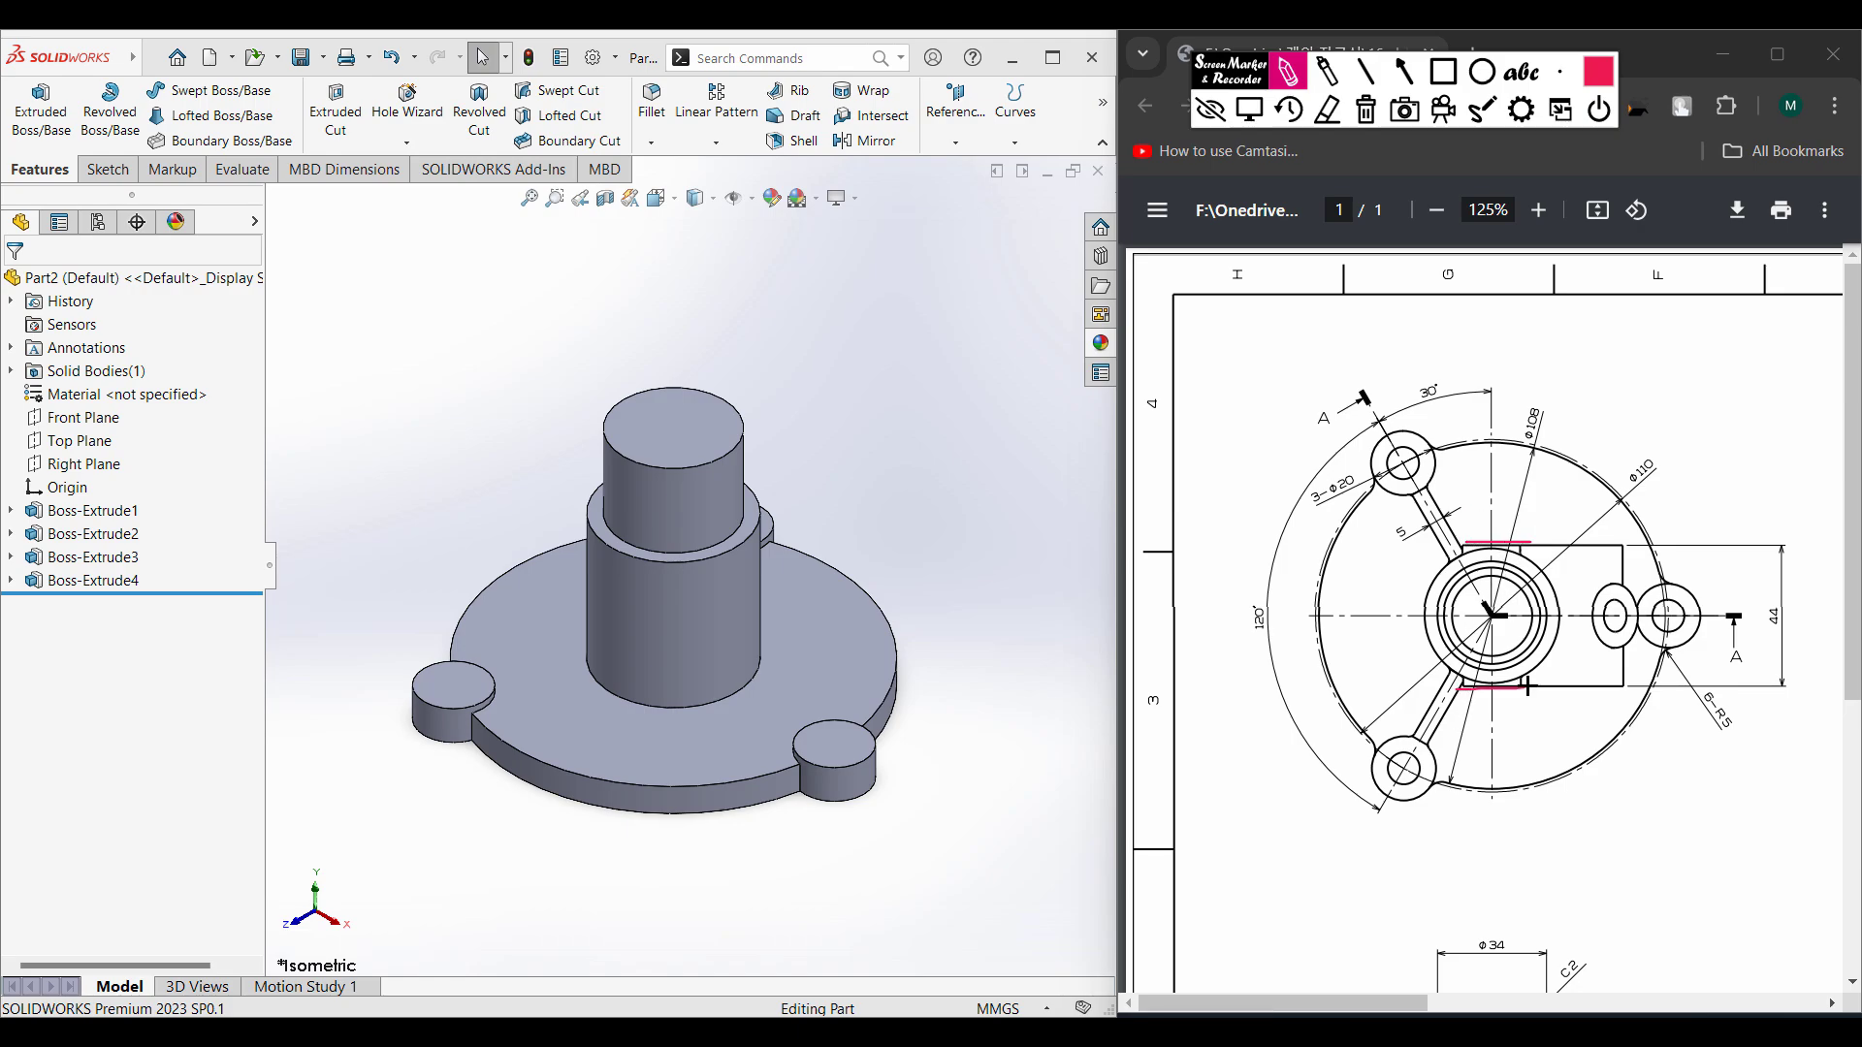
pyautogui.moveTo(1782, 595)
pyautogui.mouseDown()
pyautogui.moveTo(1794, 632)
pyautogui.moveTo(1773, 616)
pyautogui.mouseUp()
pyautogui.click(1365, 109)
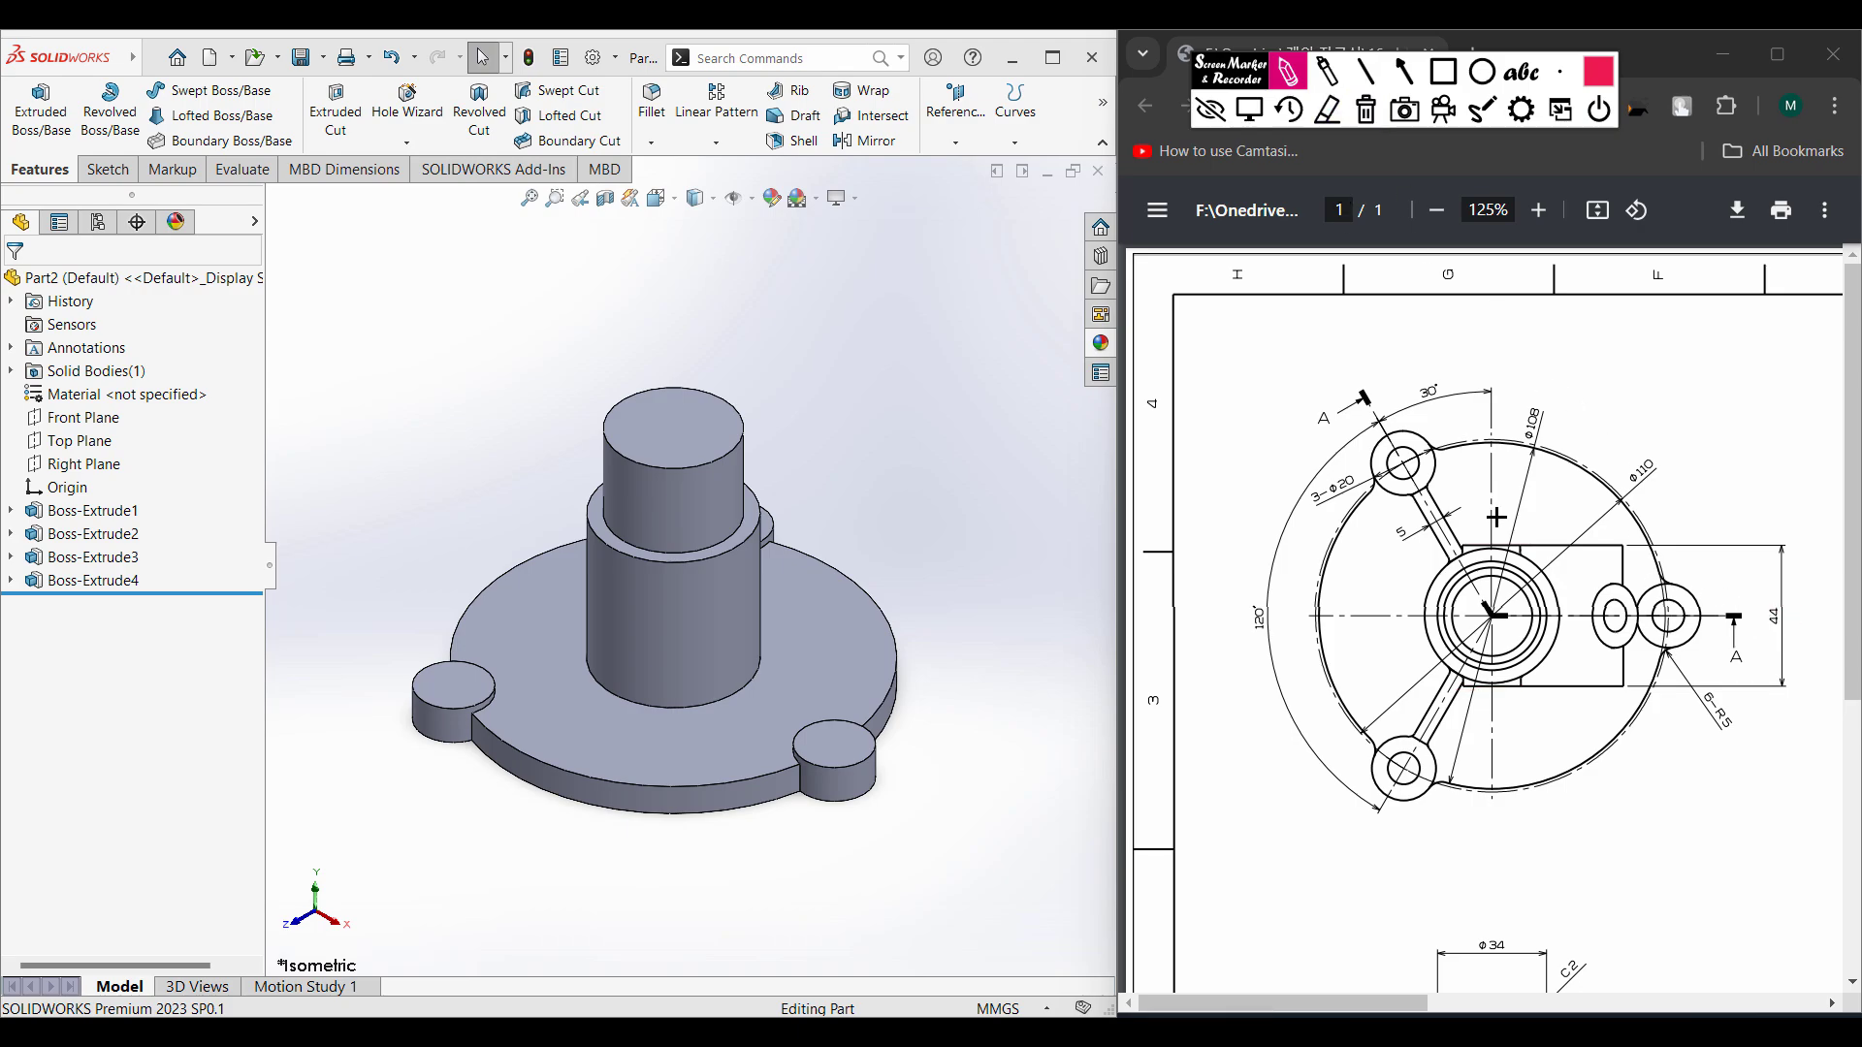
pyautogui.click(1249, 109)
# - Examine the larger side bosses next to the central boss in the drawing's isometric view
pyautogui.moveTo(1555, 1002); pyautogui.dragTo(1724, 999)
pyautogui.scroll(-2, 1684, 861)
pyautogui.click(1287, 71)
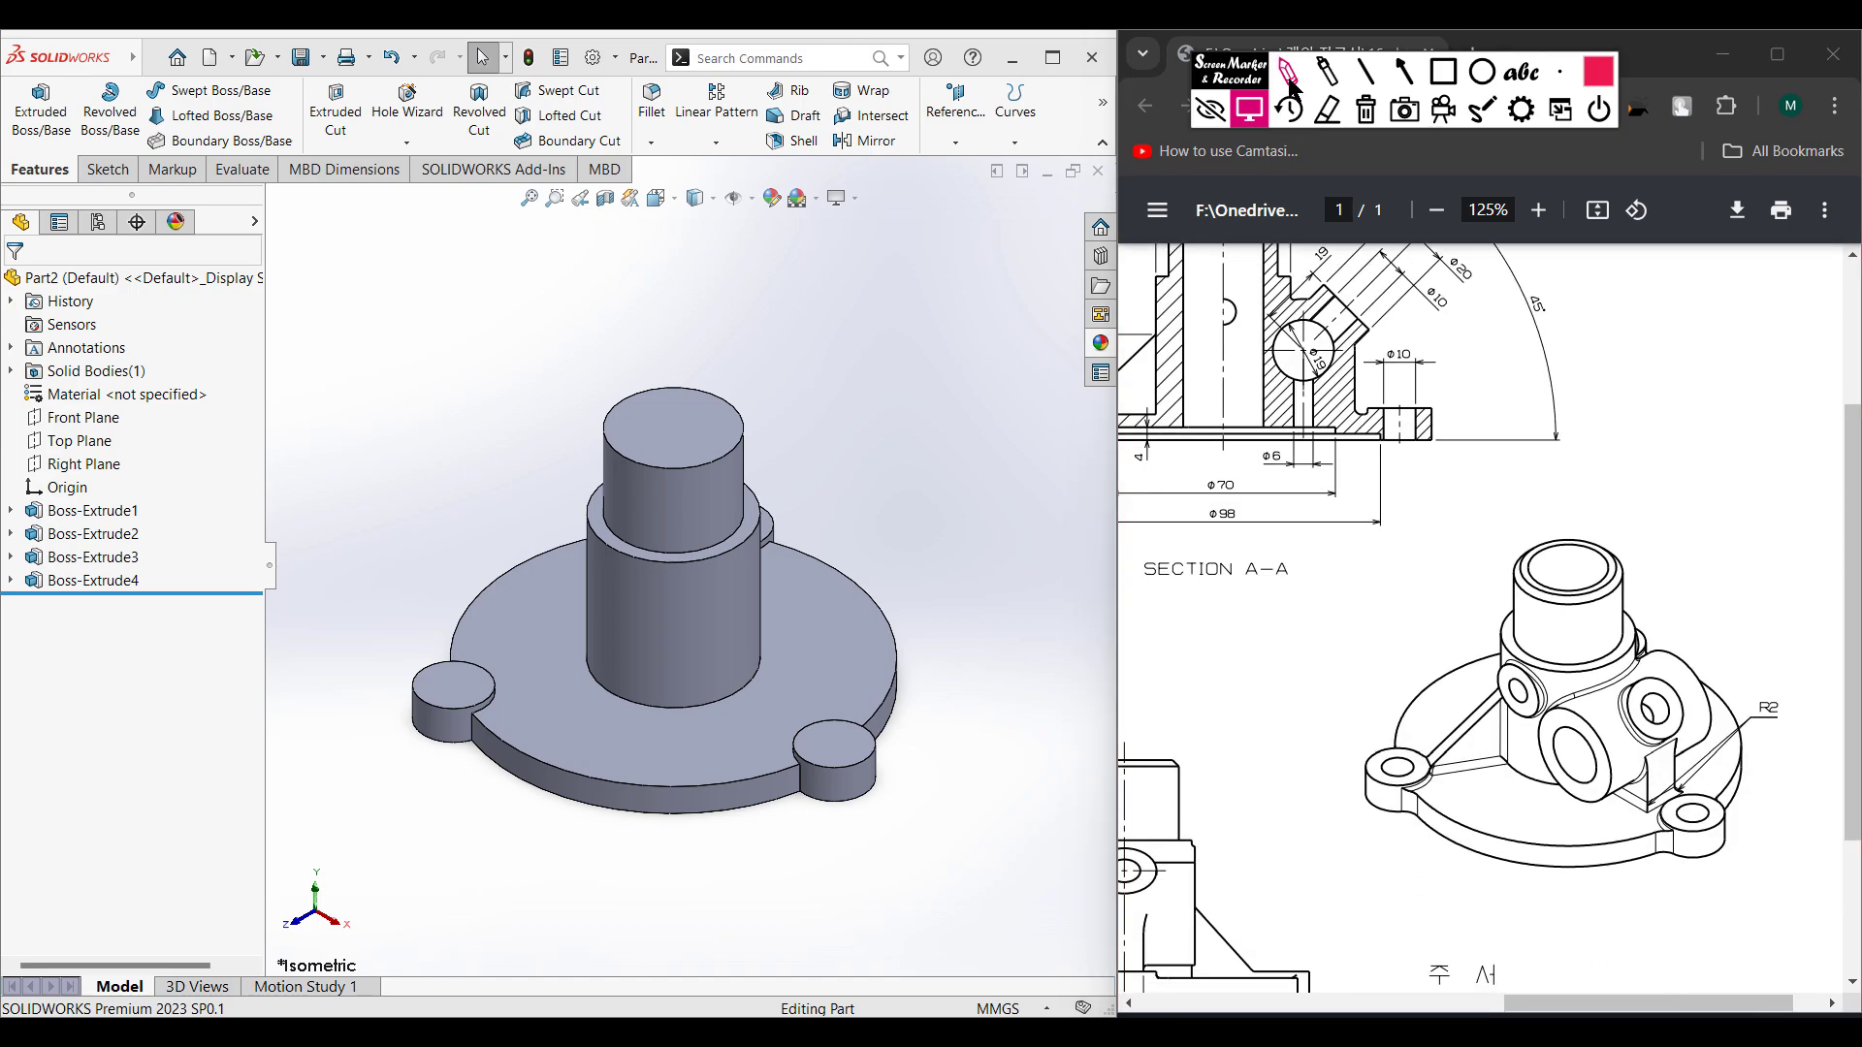
pyautogui.moveTo(1704, 653)
pyautogui.mouseDown()
pyautogui.moveTo(1560, 690)
pyautogui.moveTo(1587, 815)
pyautogui.moveTo(1740, 768)
pyautogui.moveTo(1695, 587)
pyautogui.mouseUp()
pyautogui.click(1366, 110)
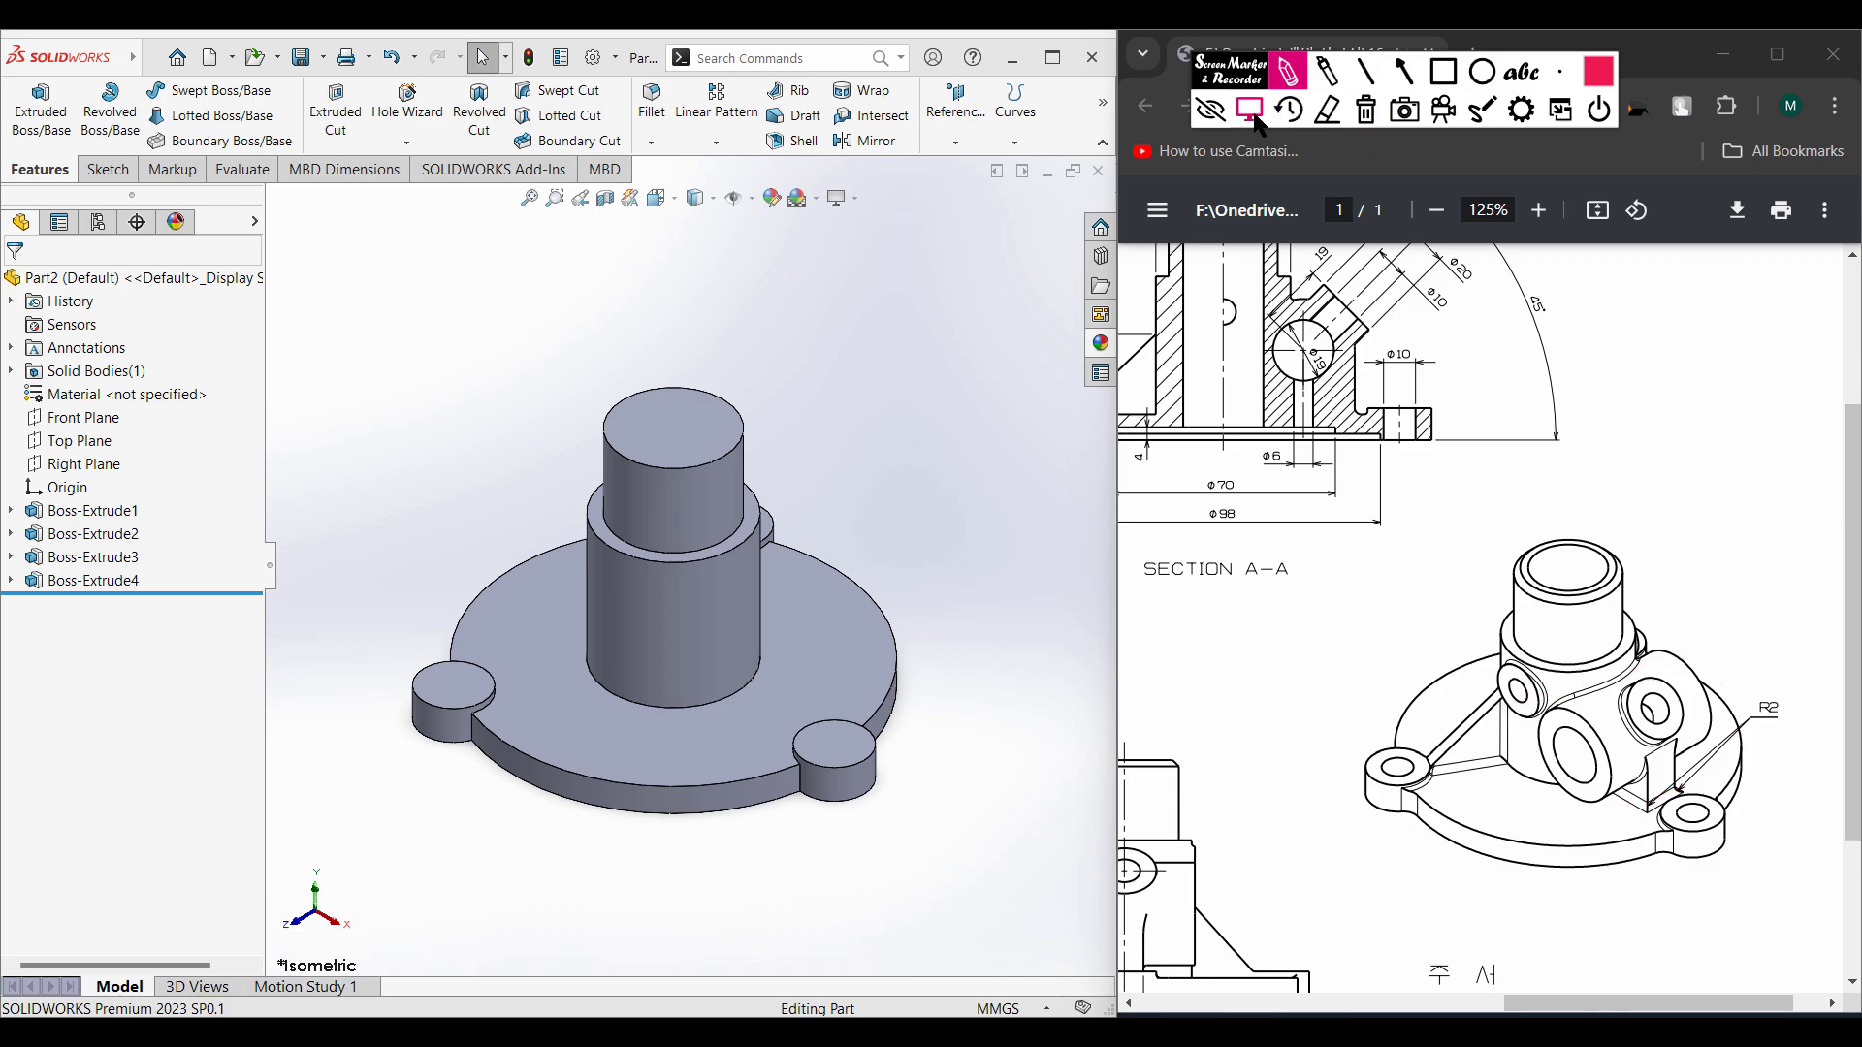
# - Check the larger side boss's outer diameter, its offset from the central axis and its centre height in the drawing's front view
pyautogui.click(1249, 110)
pyautogui.moveTo(1585, 998); pyautogui.dragTo(1282, 1003)
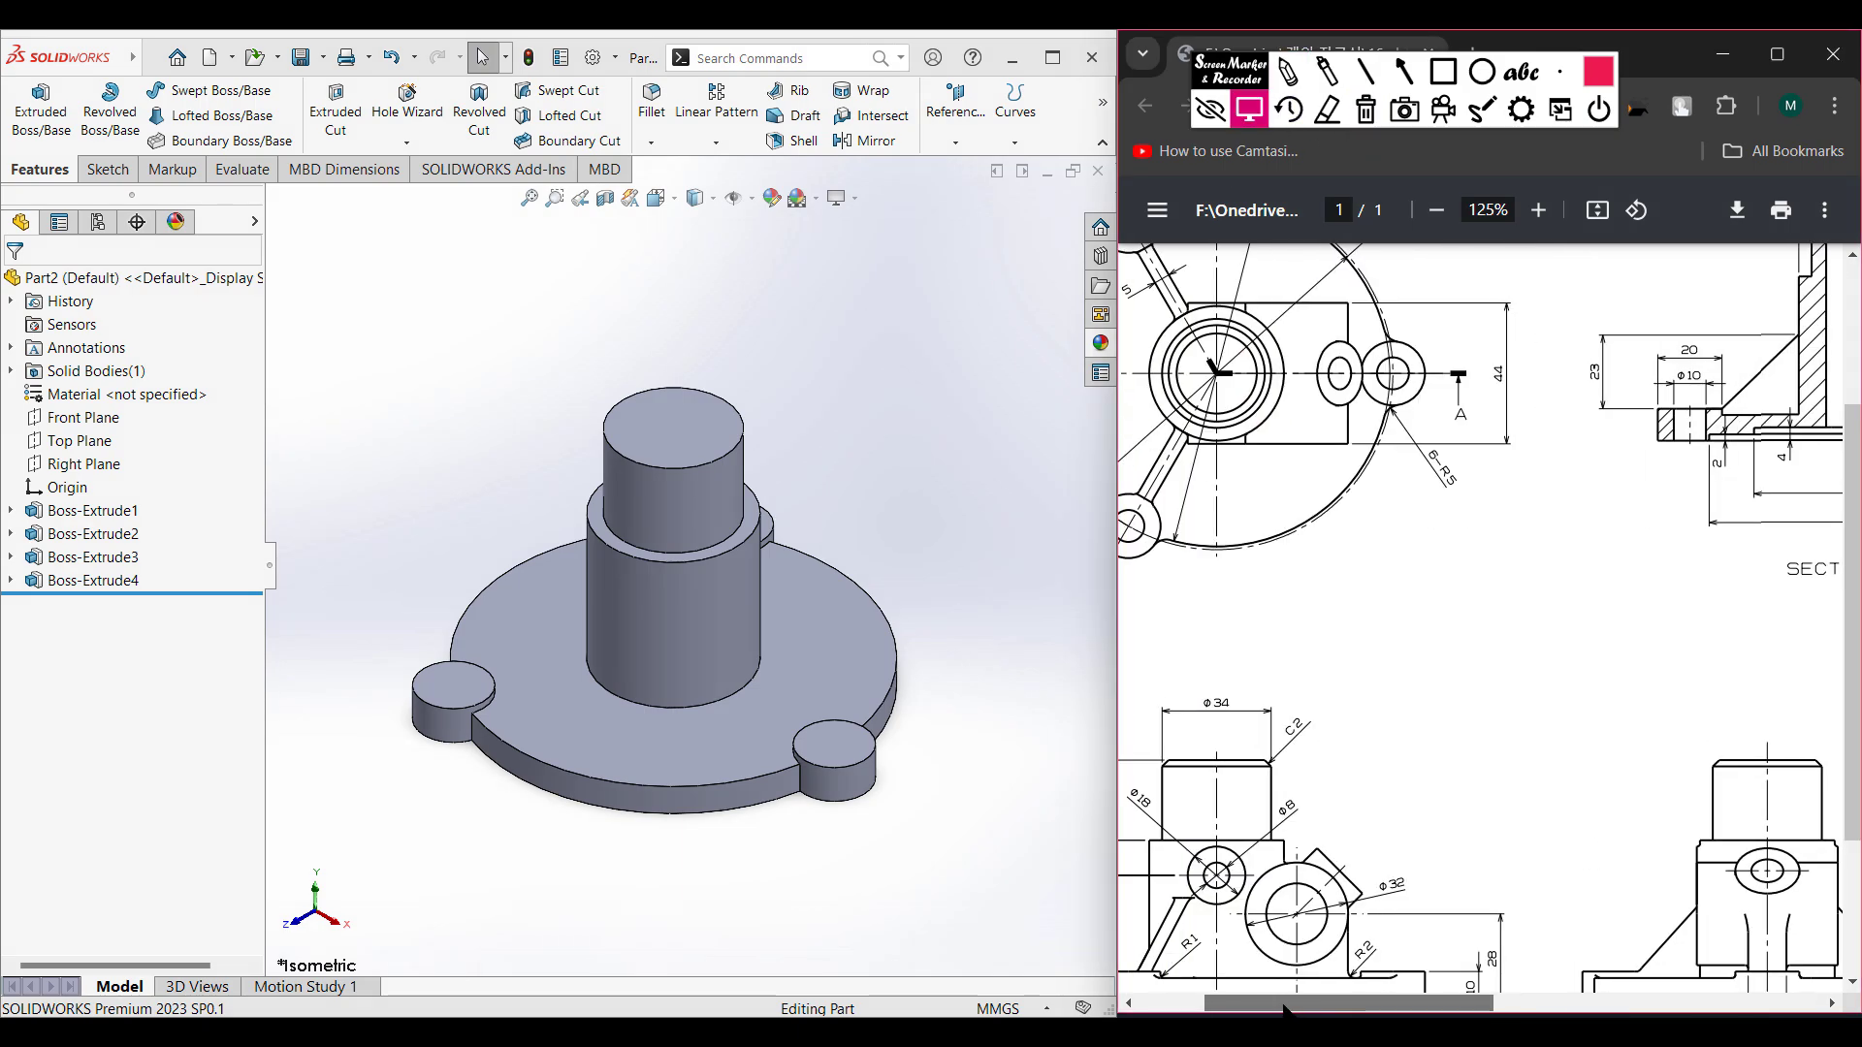
pyautogui.scroll(-1, 1375, 866)
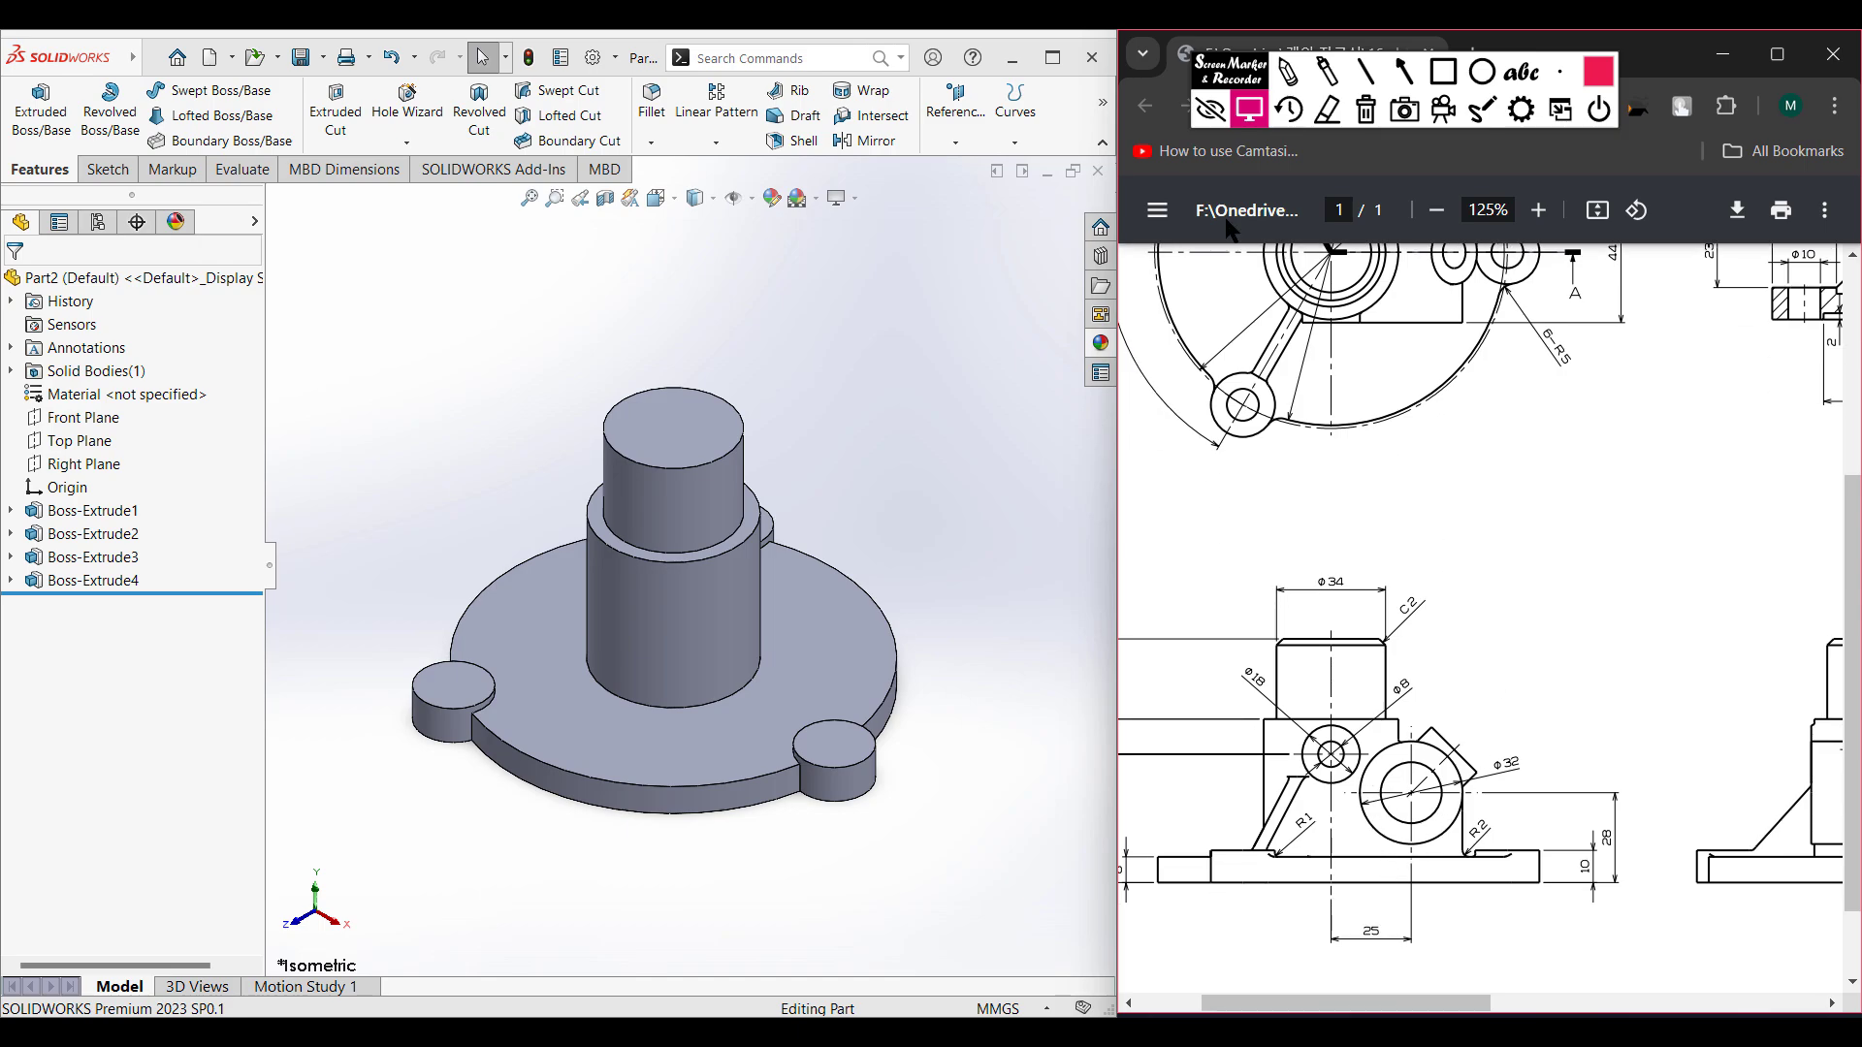
pyautogui.click(1288, 71)
pyautogui.moveTo(1436, 752)
pyautogui.mouseDown()
pyautogui.moveTo(1362, 783)
pyautogui.moveTo(1418, 842)
pyautogui.moveTo(1455, 780)
pyautogui.moveTo(1493, 787)
pyautogui.moveTo(1511, 737)
pyautogui.mouseUp()
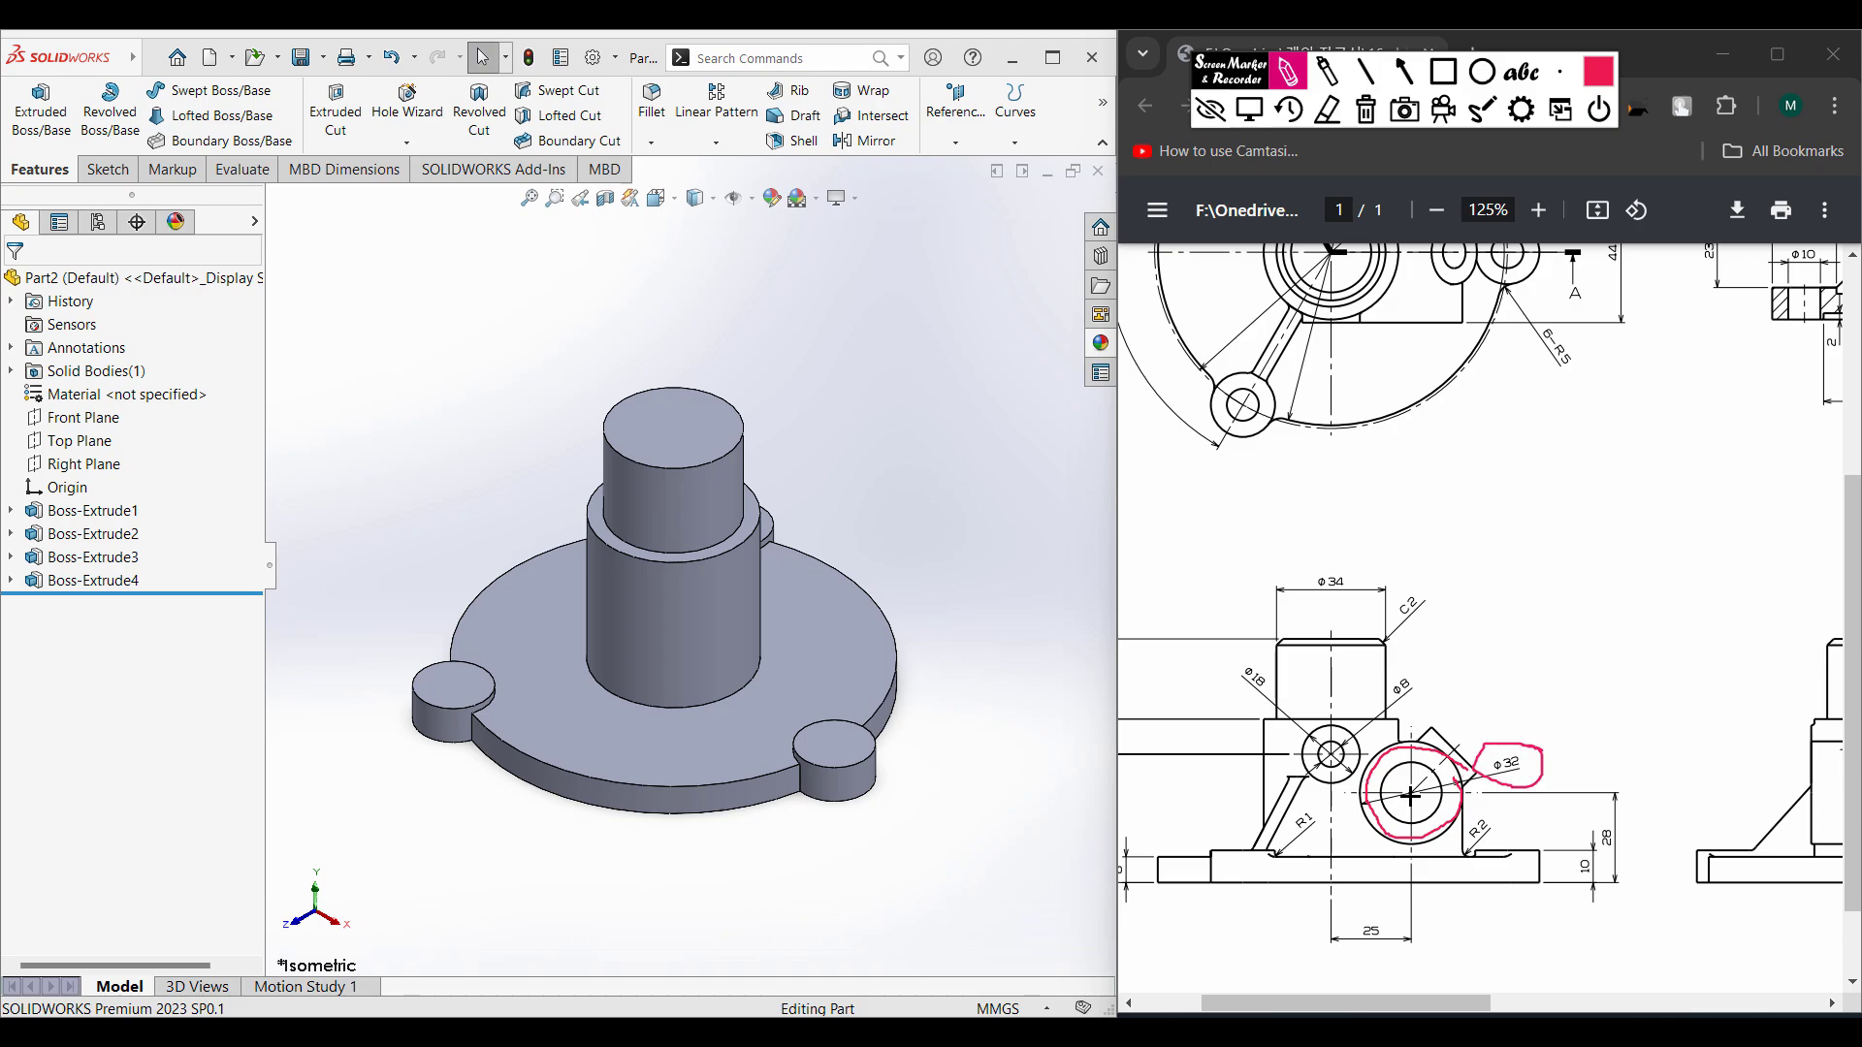
pyautogui.moveTo(1327, 872)
pyautogui.mouseDown()
pyautogui.moveTo(1346, 907)
pyautogui.moveTo(1394, 923)
pyautogui.mouseUp()
pyautogui.moveTo(1453, 796)
pyautogui.mouseDown()
pyautogui.moveTo(1551, 797)
pyautogui.moveTo(1617, 830)
pyautogui.mouseUp()
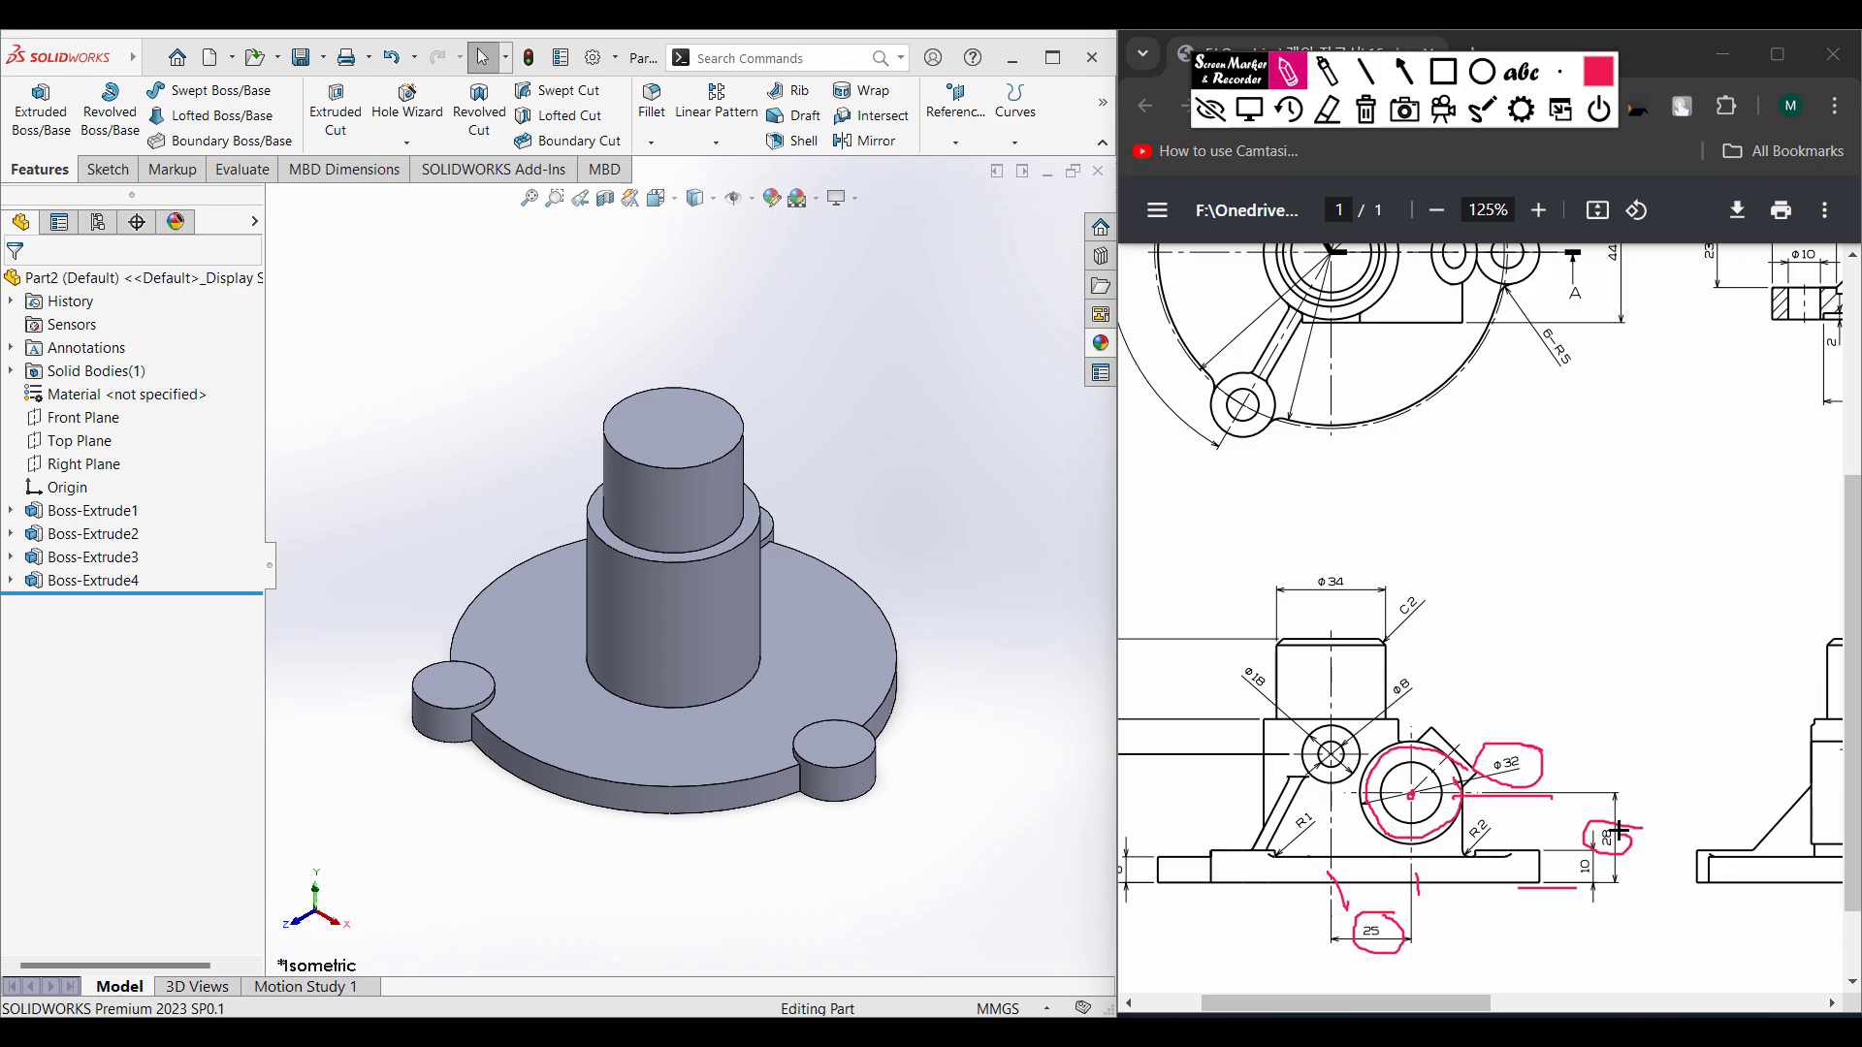
pyautogui.click(1365, 110)
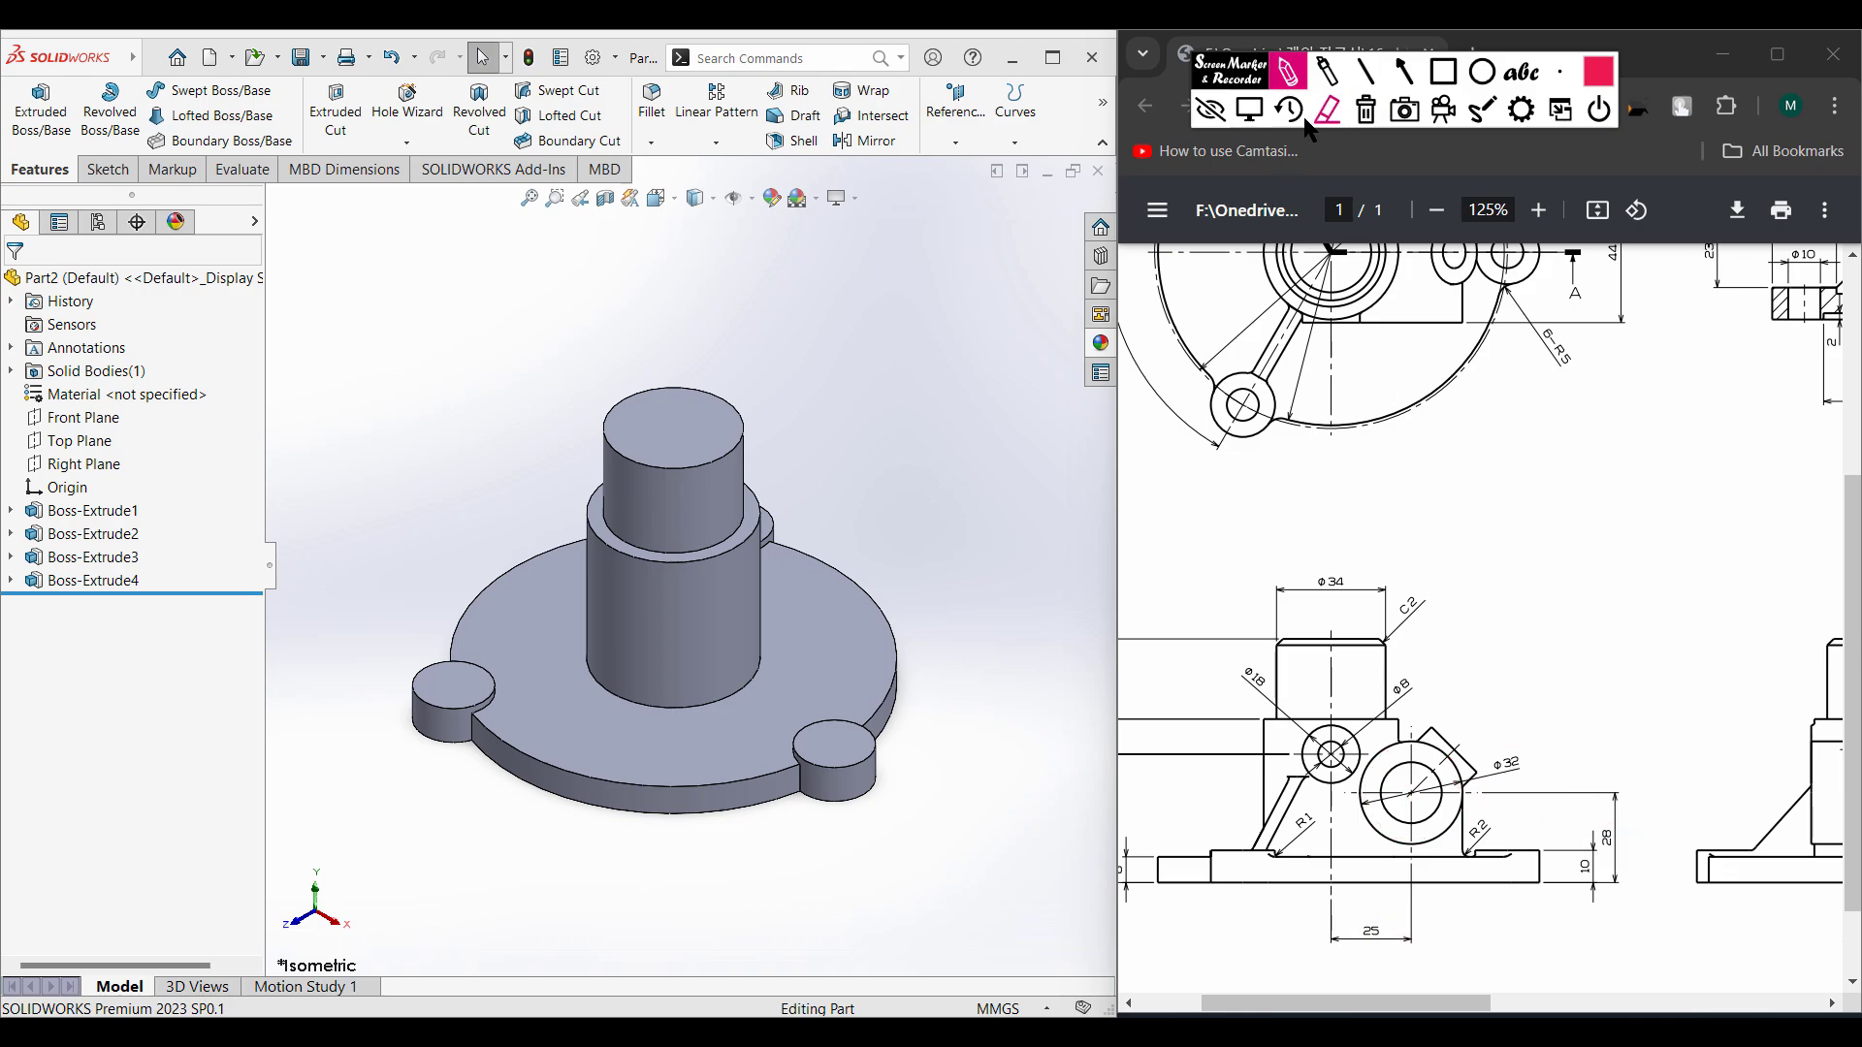
# - Check the larger side boss's end faces and overall length dimension in the drawing's top view
pyautogui.click(1249, 109)
pyautogui.scroll(4, 1513, 485)
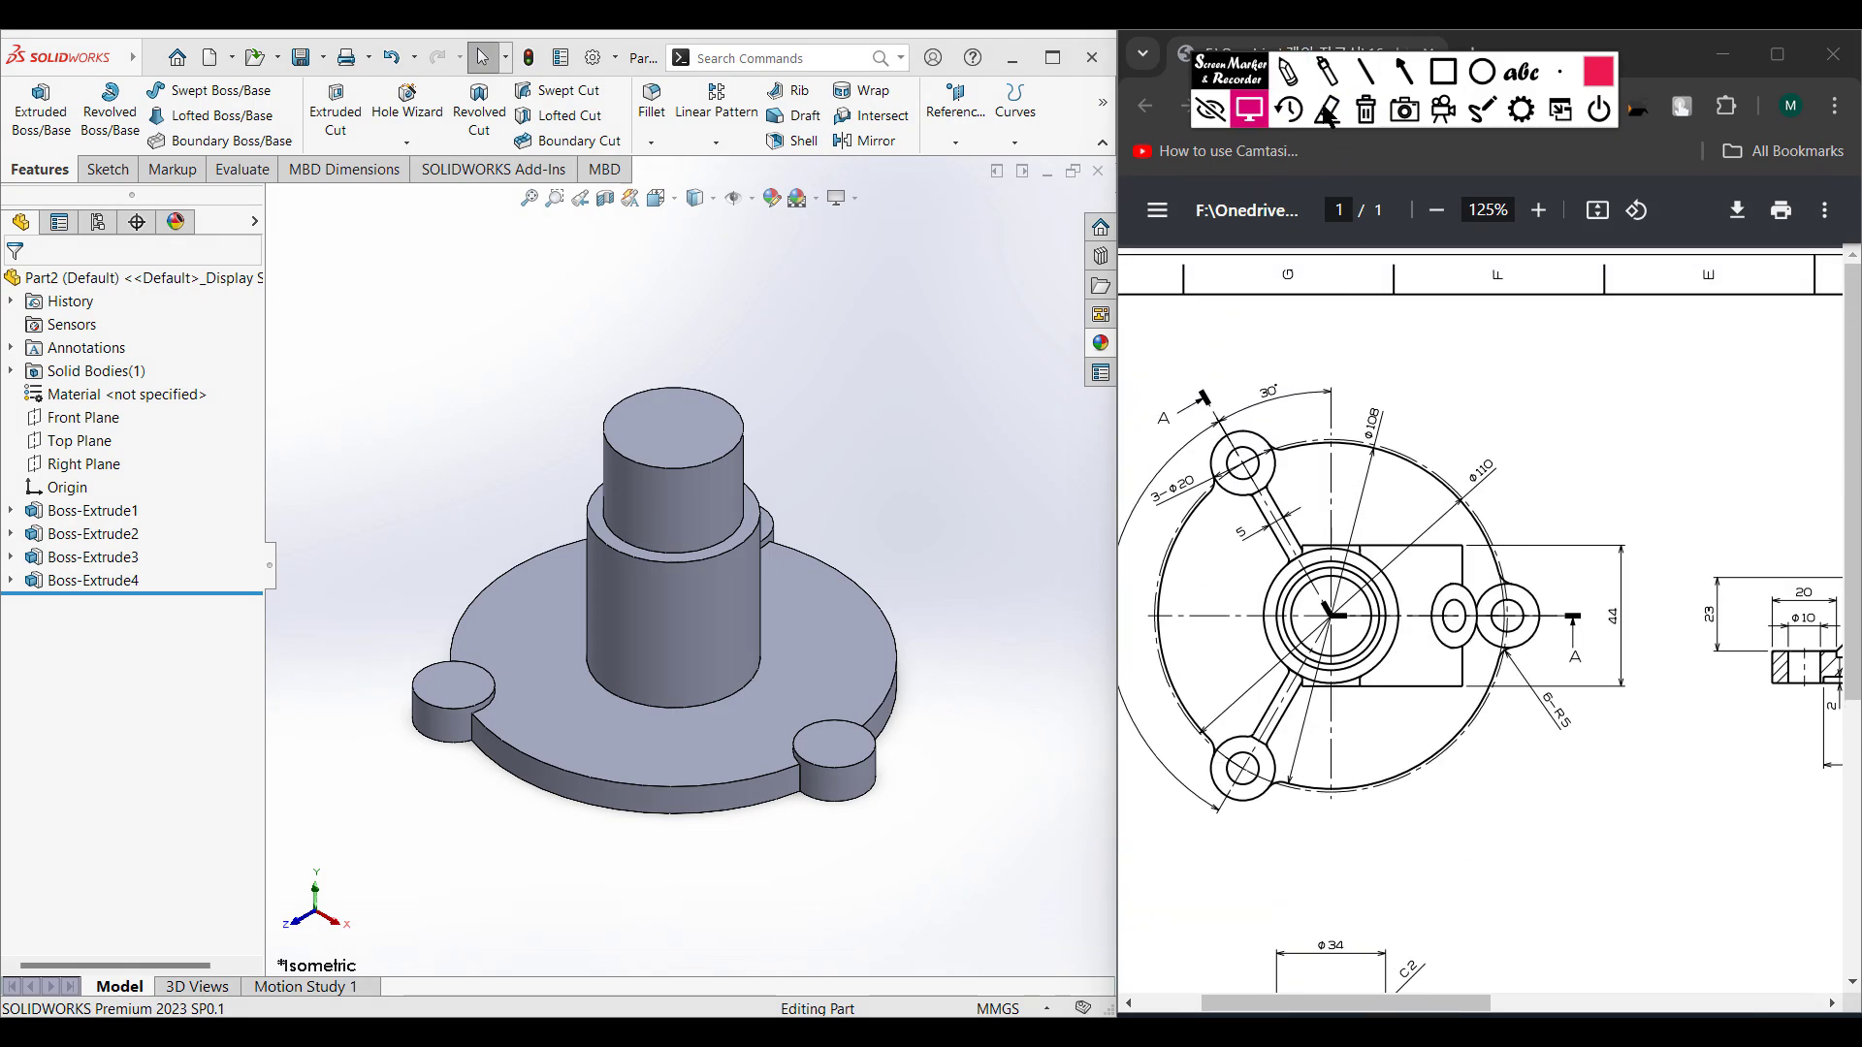
pyautogui.click(1289, 71)
pyautogui.moveTo(1379, 545); pyautogui.dragTo(1461, 546)
pyautogui.moveTo(1362, 687); pyautogui.dragTo(1527, 671)
pyautogui.moveTo(1630, 601); pyautogui.dragTo(1615, 629)
pyautogui.click(1366, 111)
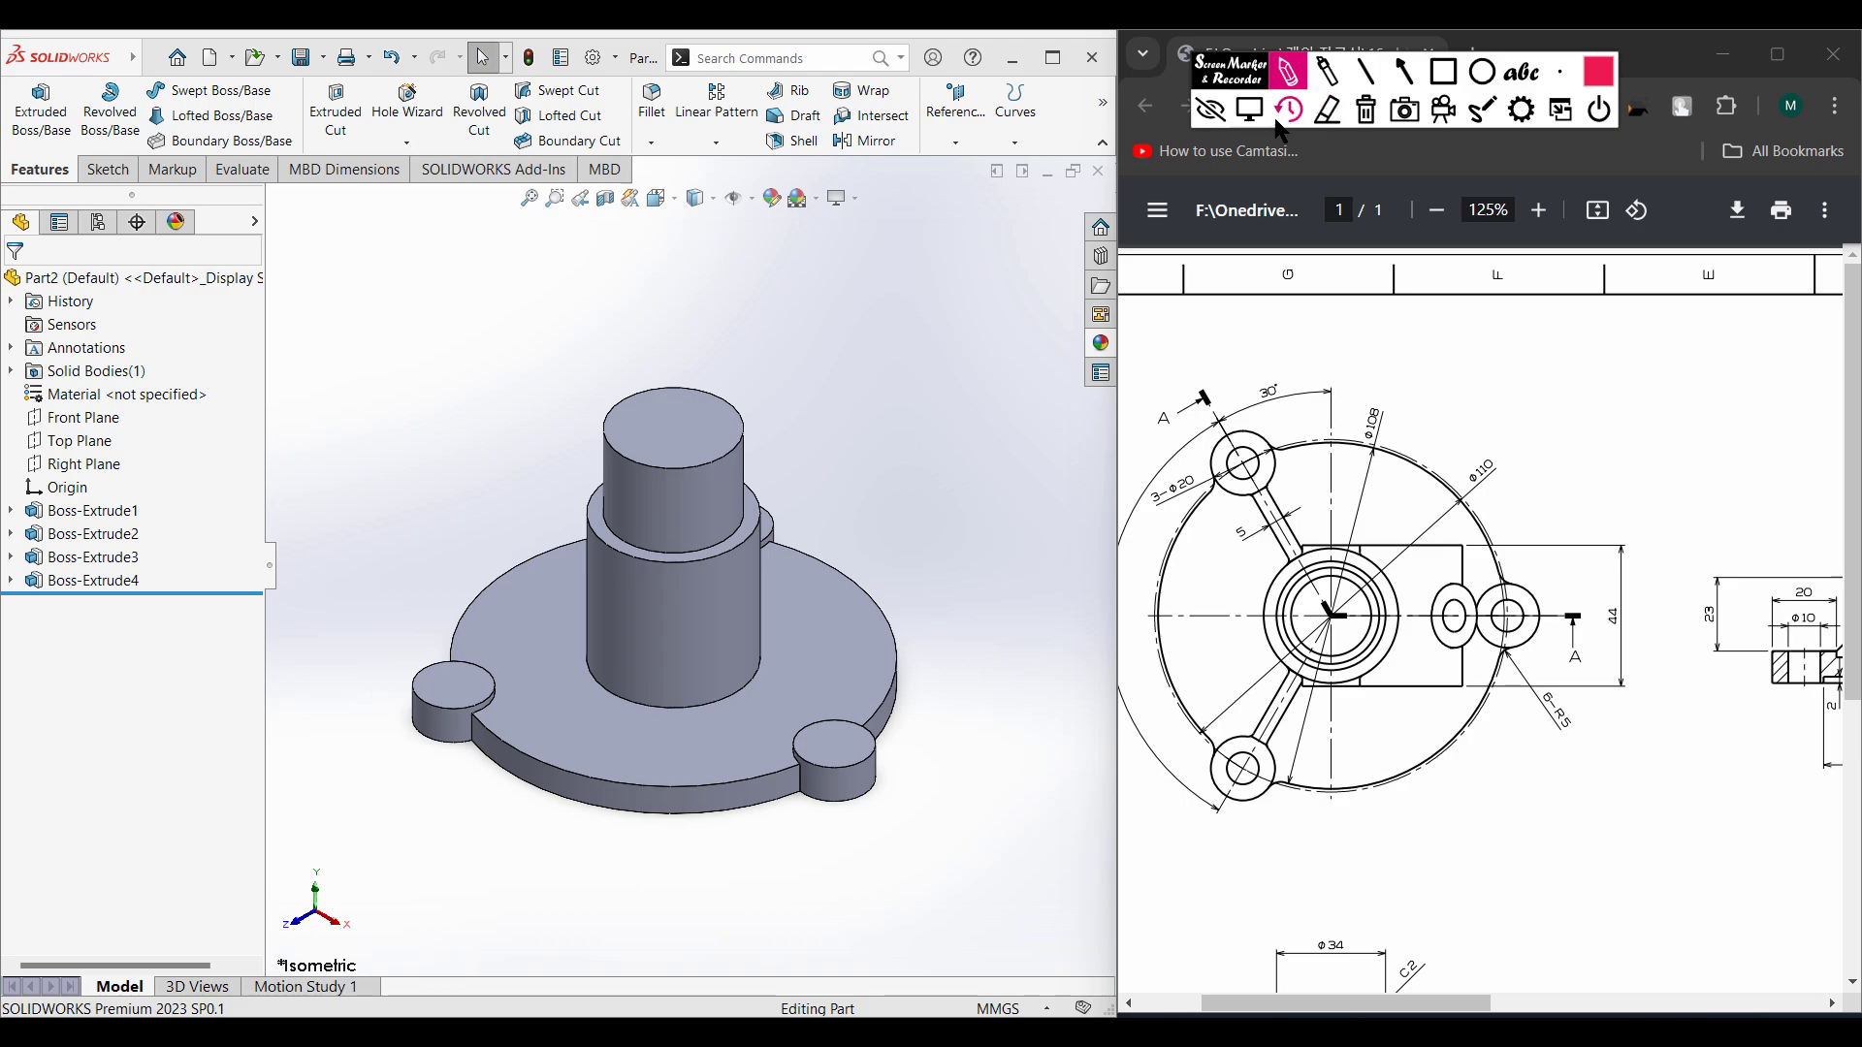
# - Sketch an 18 mm diameter circle on the Front Plane, centred on the central boss's axis directly above the origin
pyautogui.click(1245, 112)
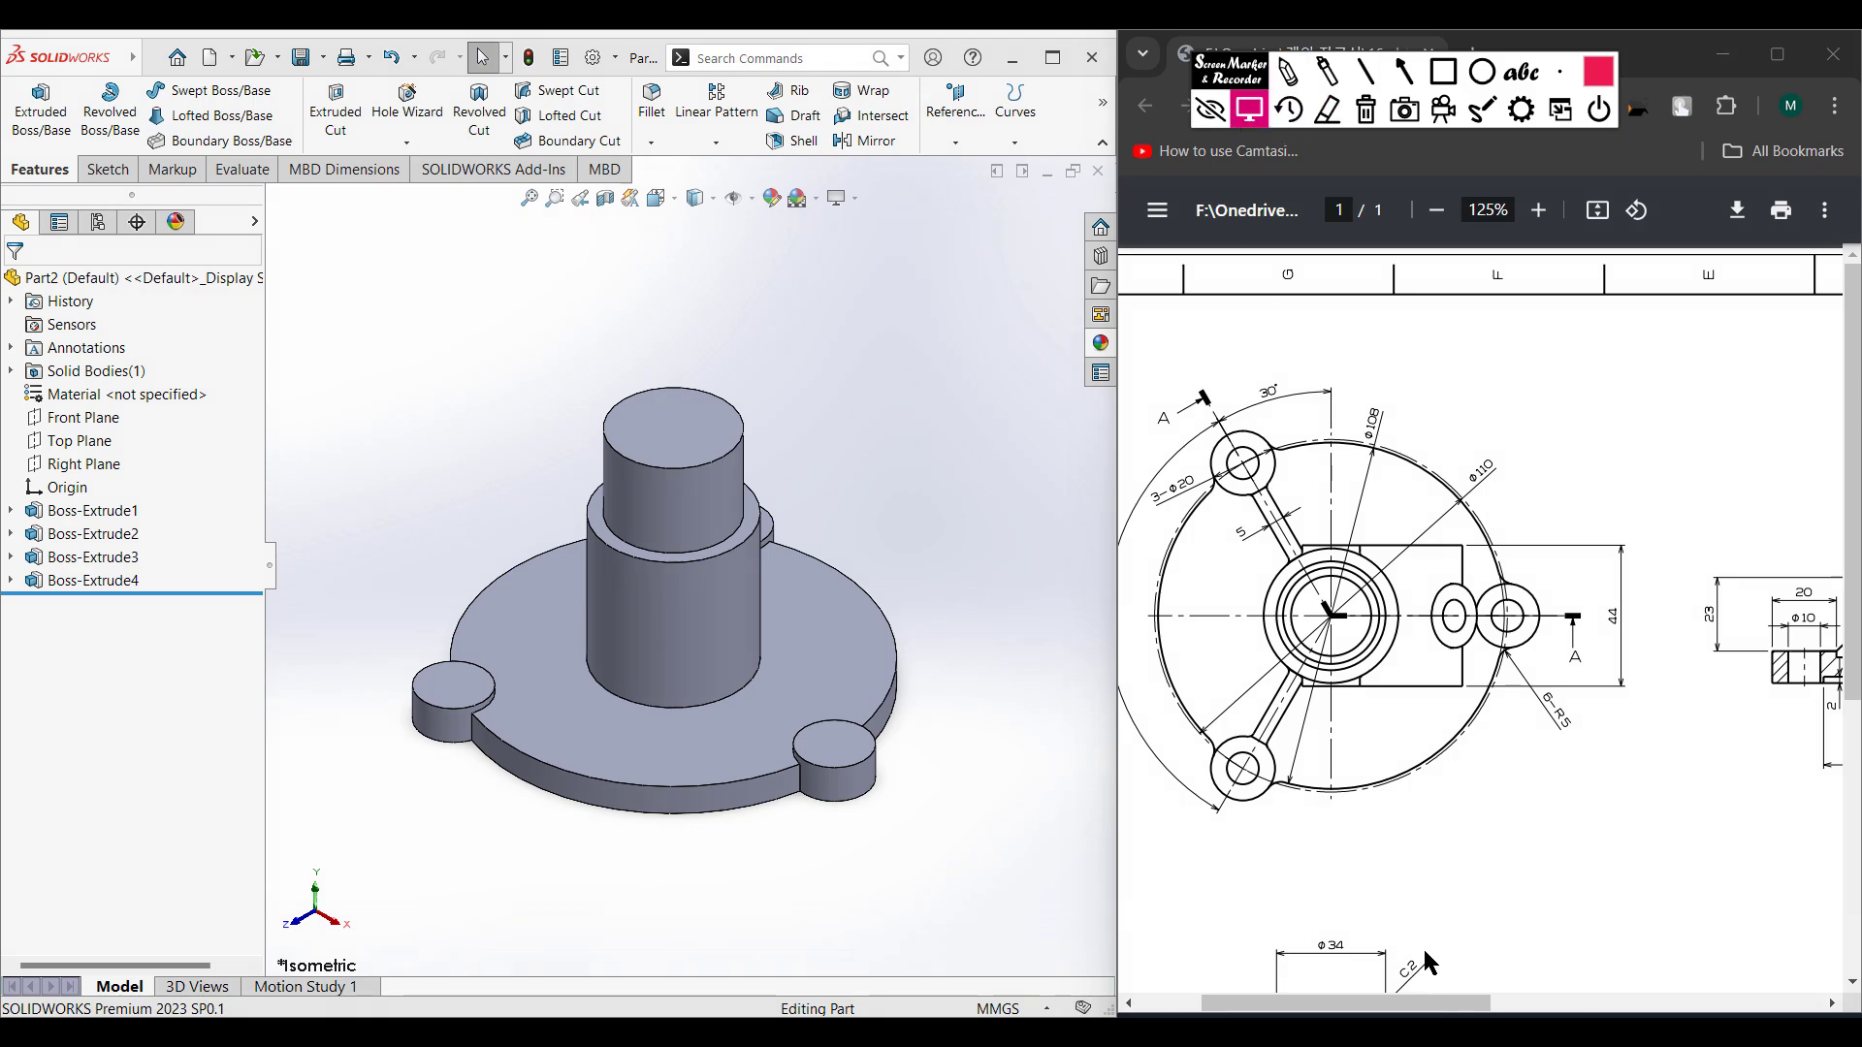
pyautogui.scroll(-4, 1428, 962)
pyautogui.moveTo(1418, 1000); pyautogui.dragTo(1355, 1001)
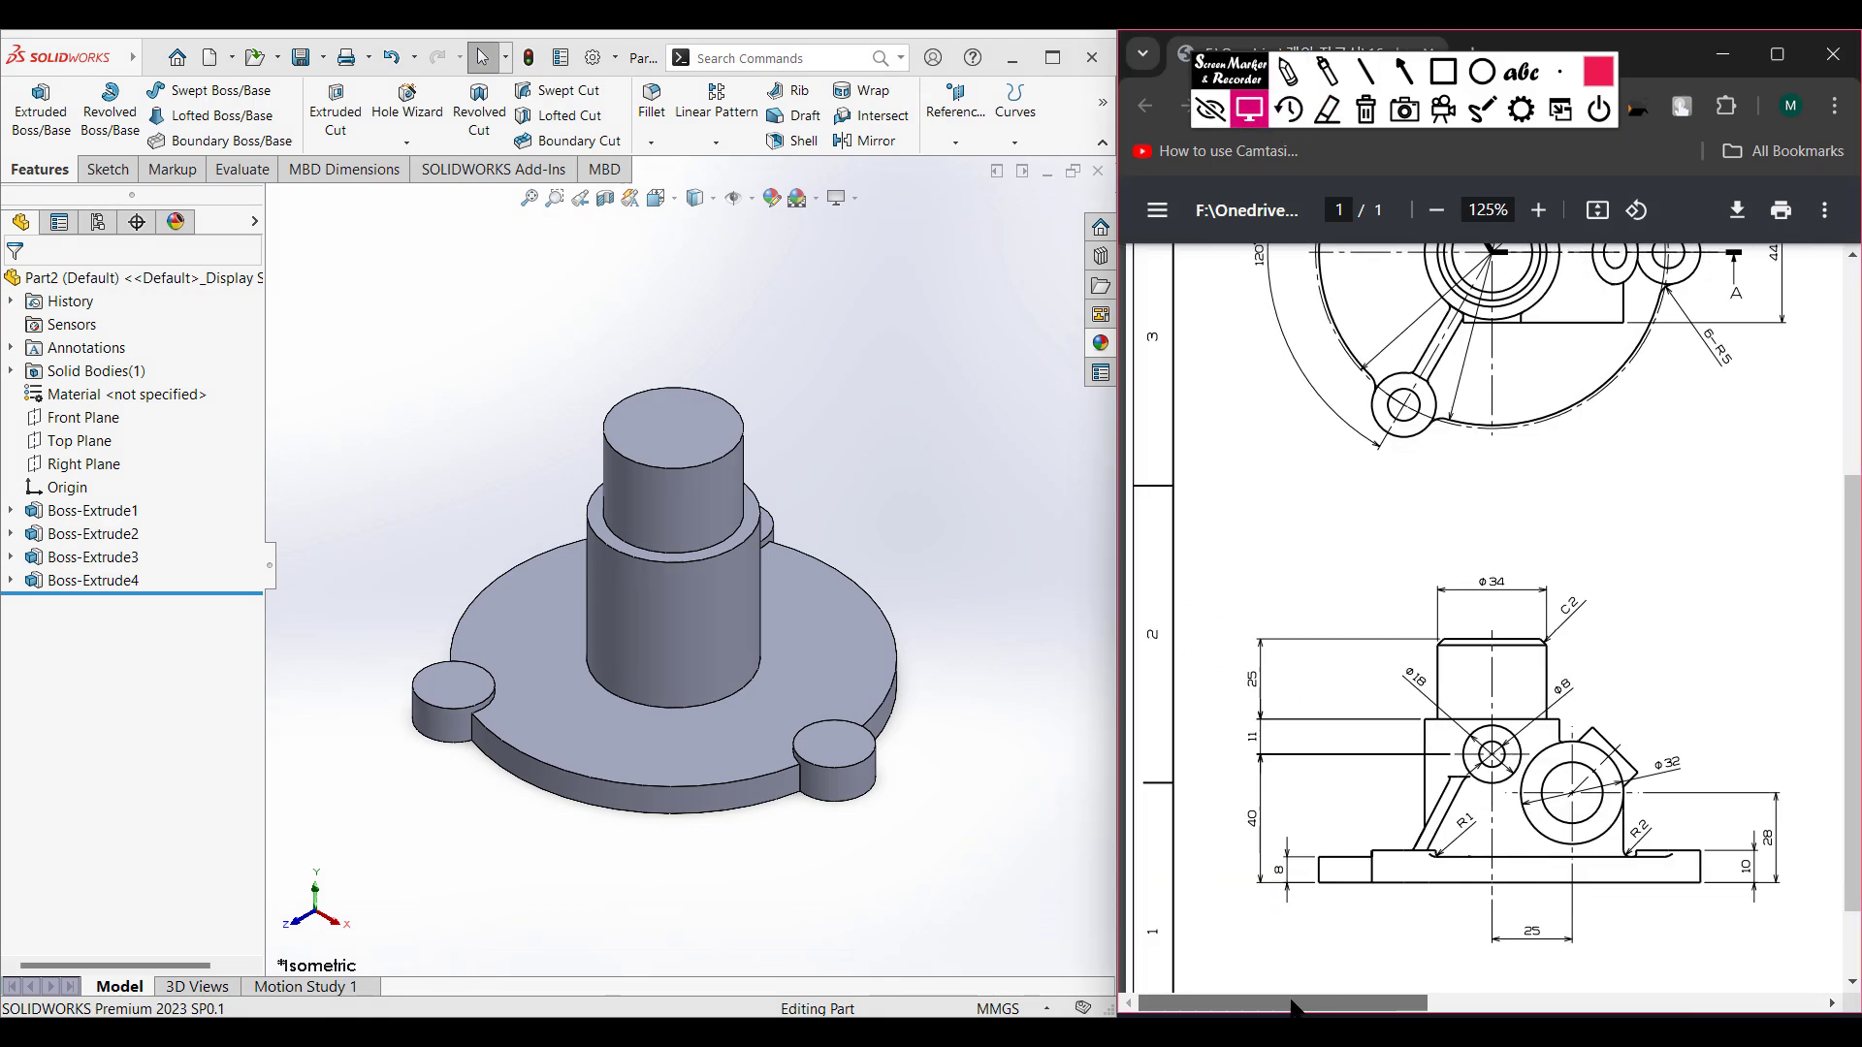
pyautogui.click(98, 421)
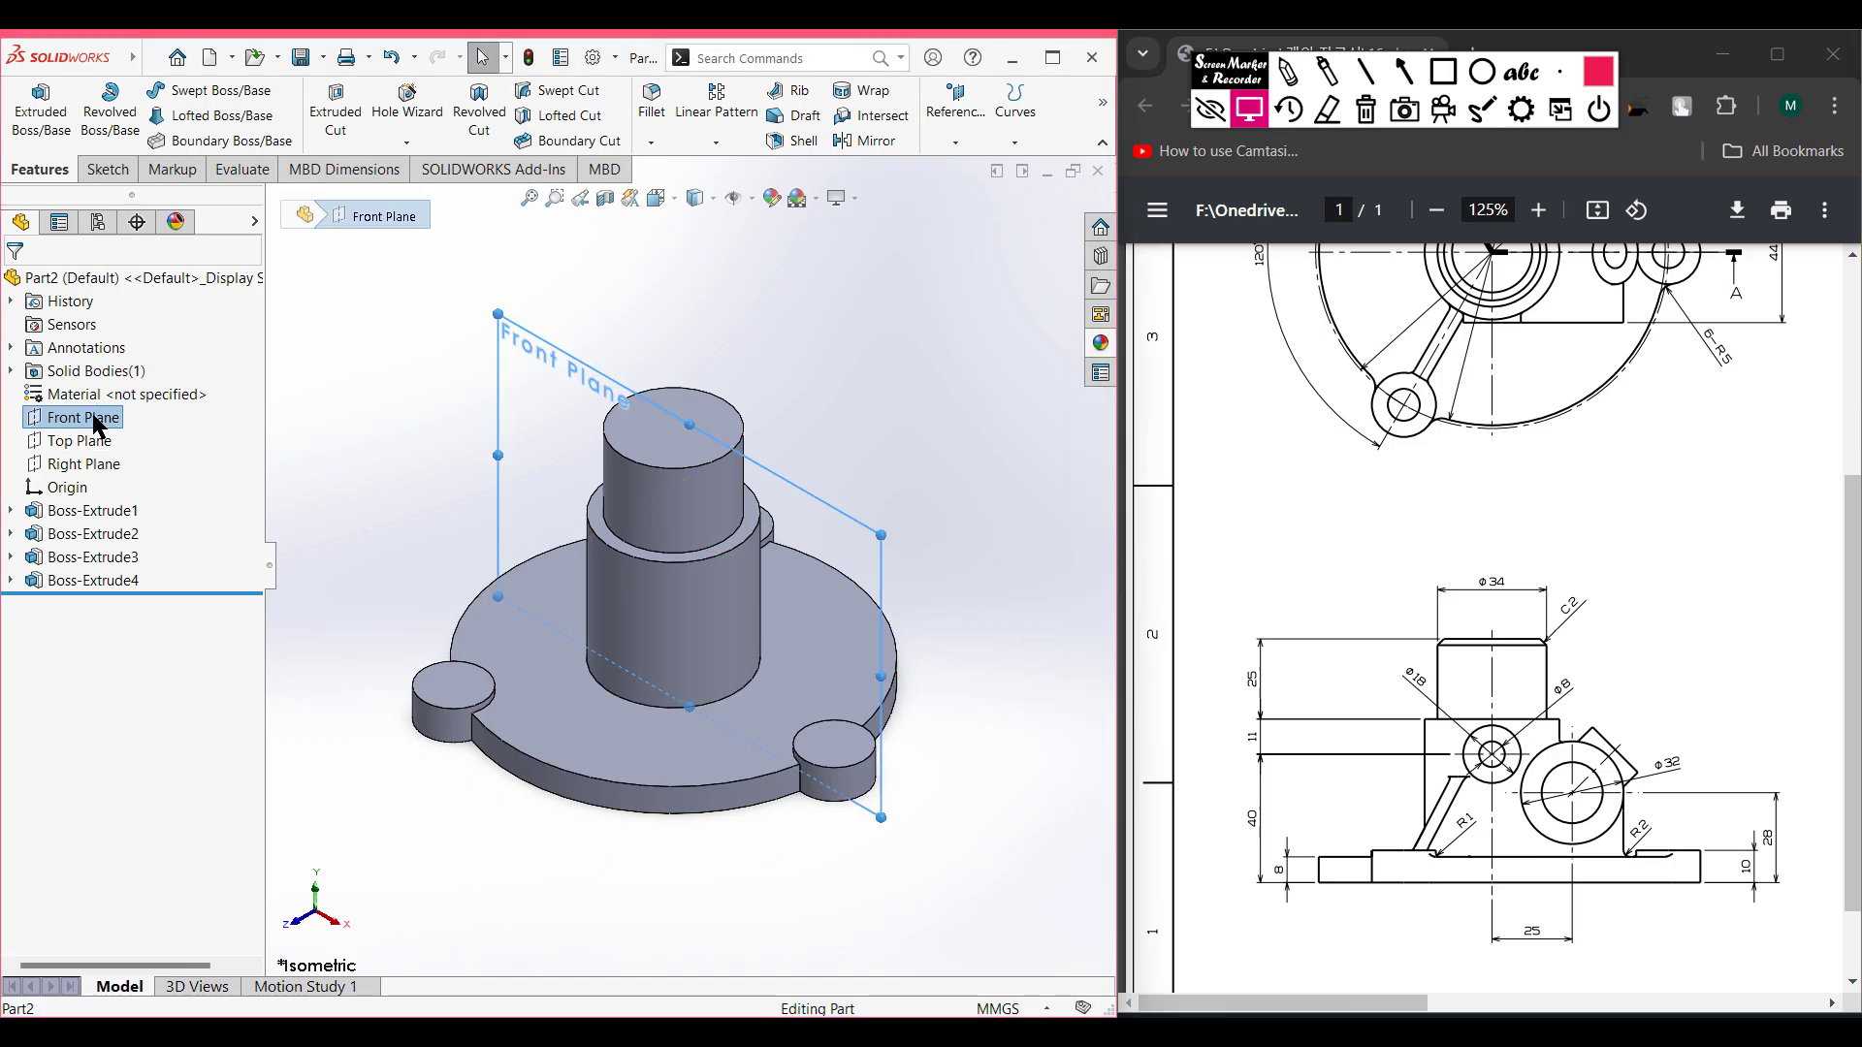
pyautogui.rightClick(98, 421)
pyautogui.click(119, 395)
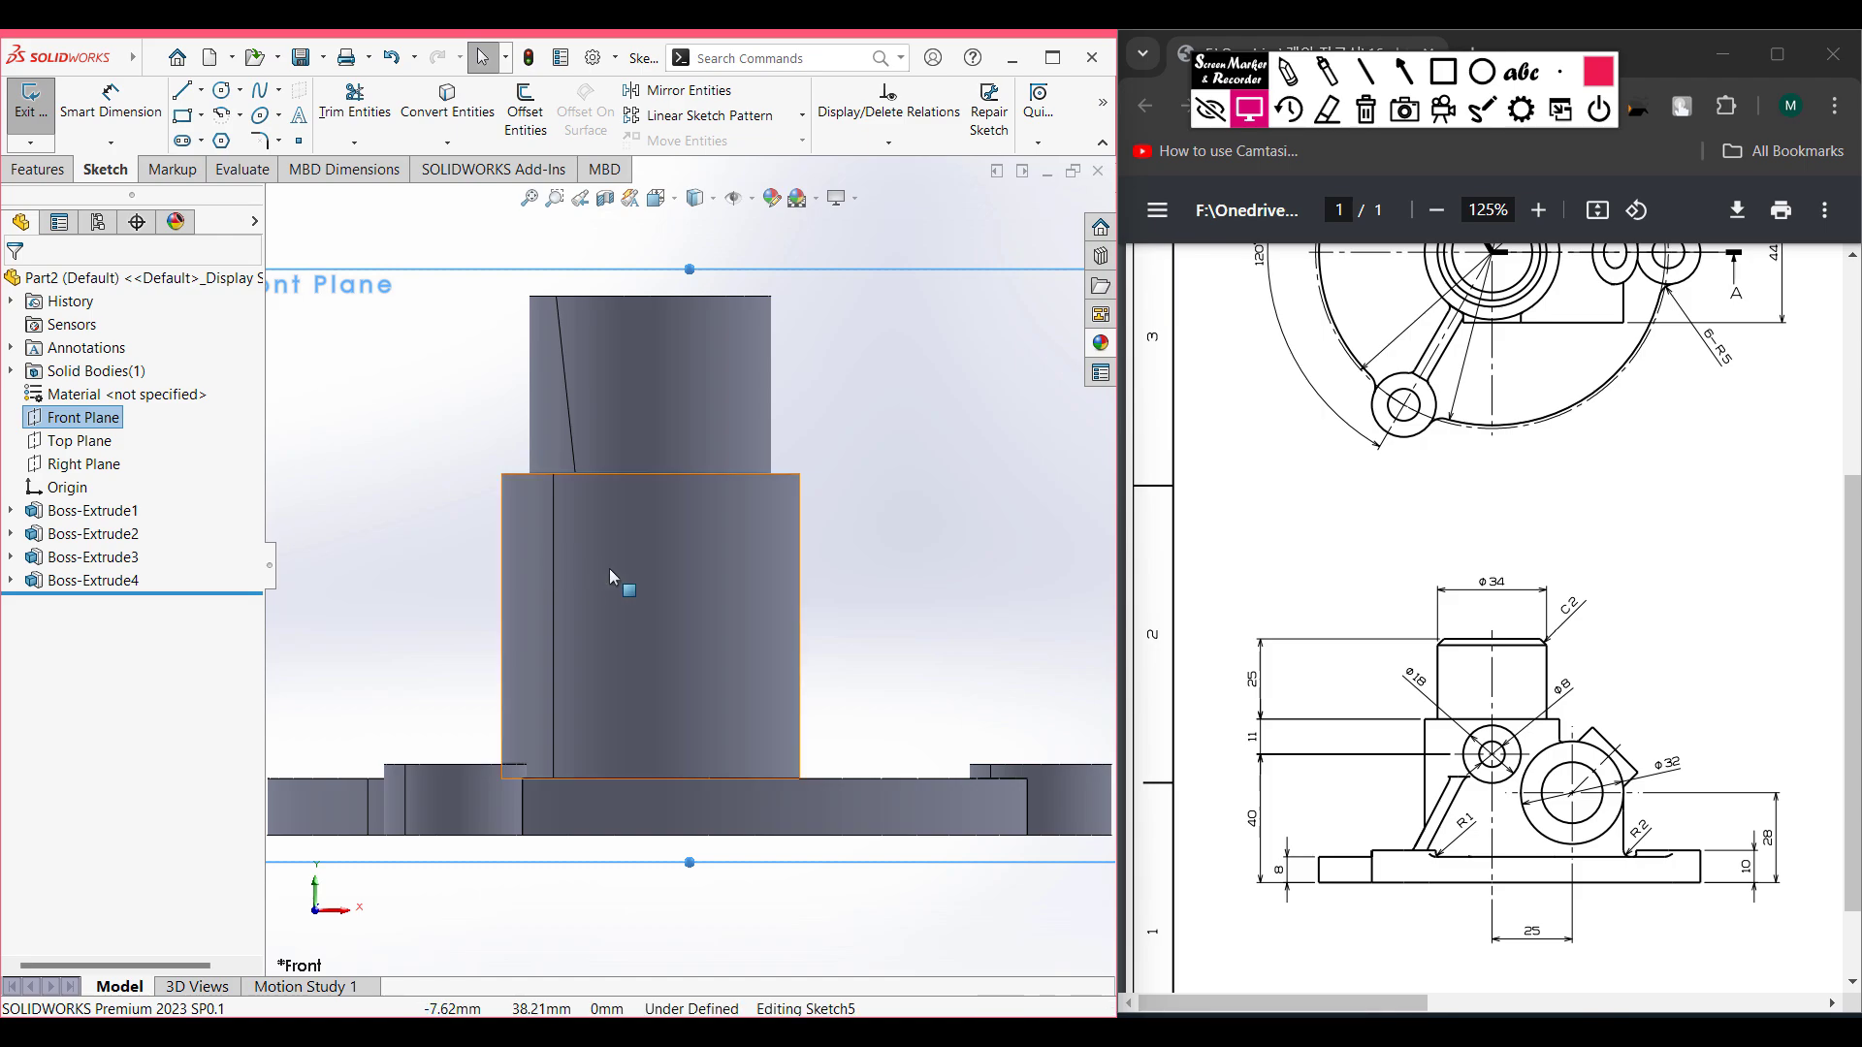
pyautogui.scroll(-3, 603, 566)
pyautogui.scroll(4, 613, 570)
pyautogui.click(222, 89)
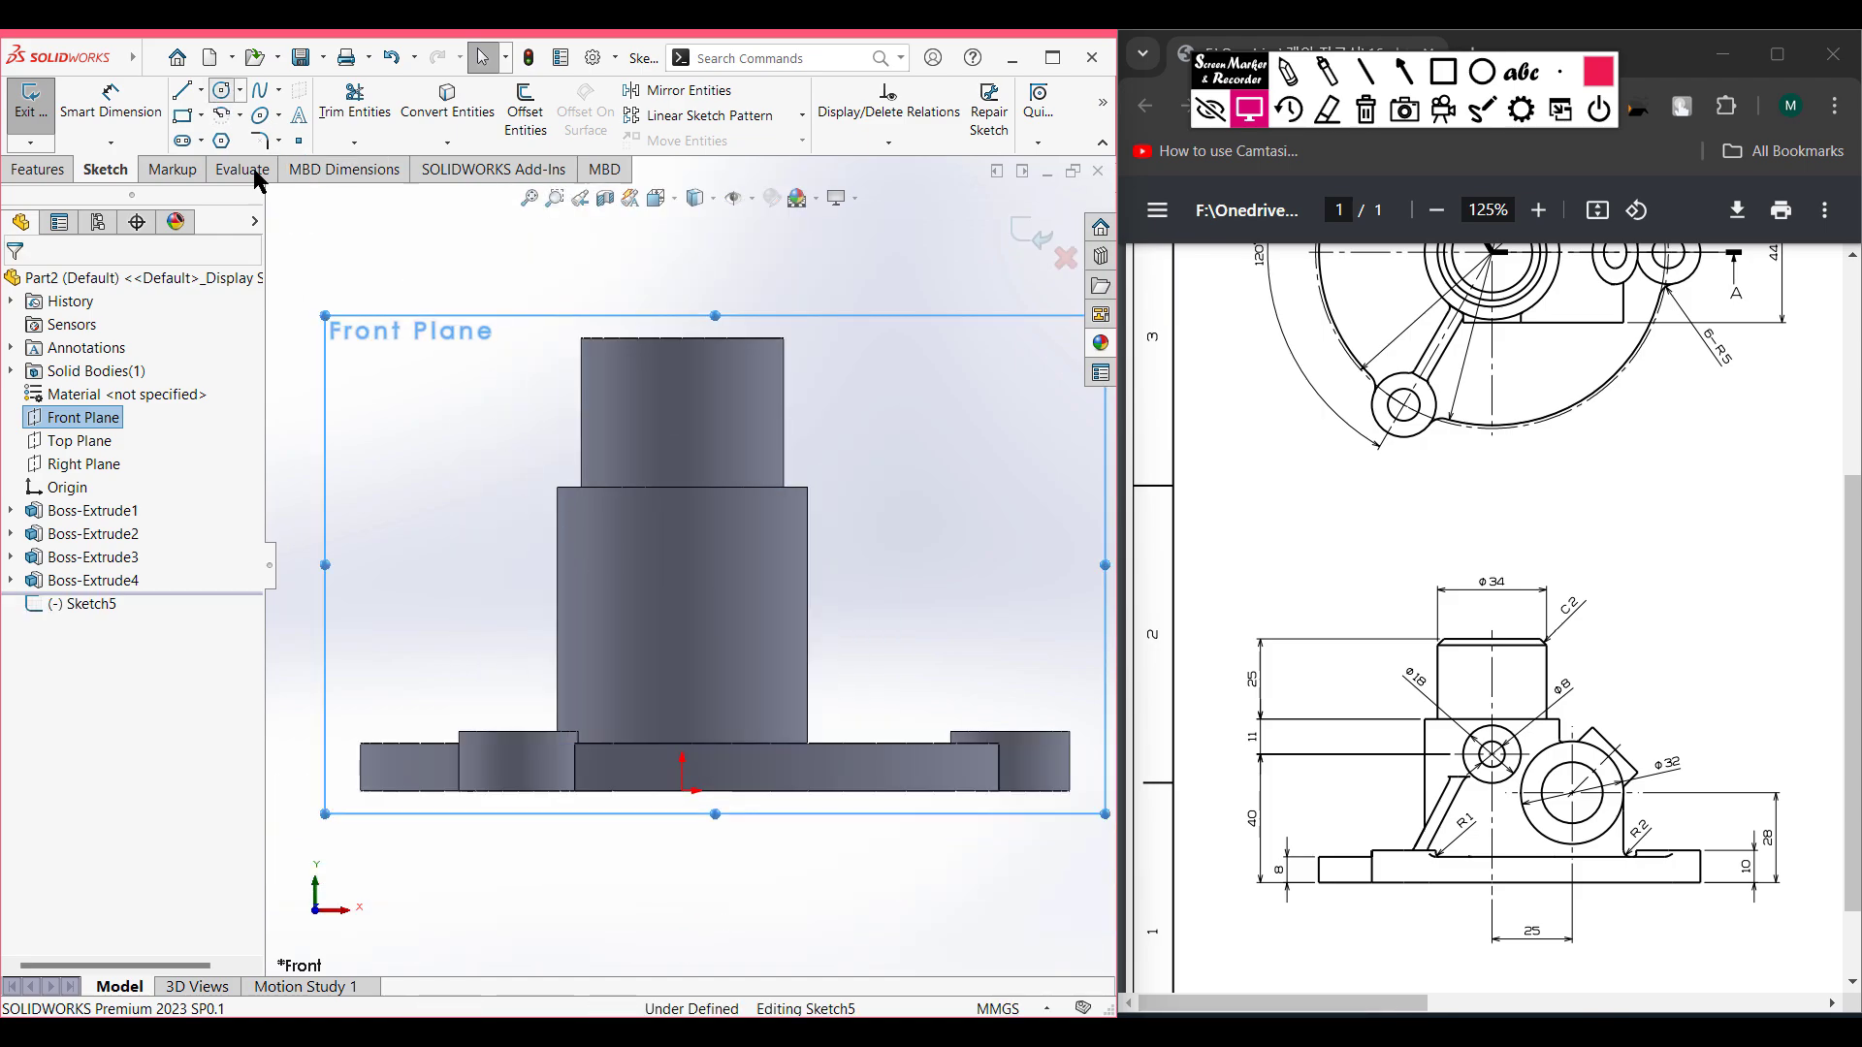
pyautogui.click(683, 566)
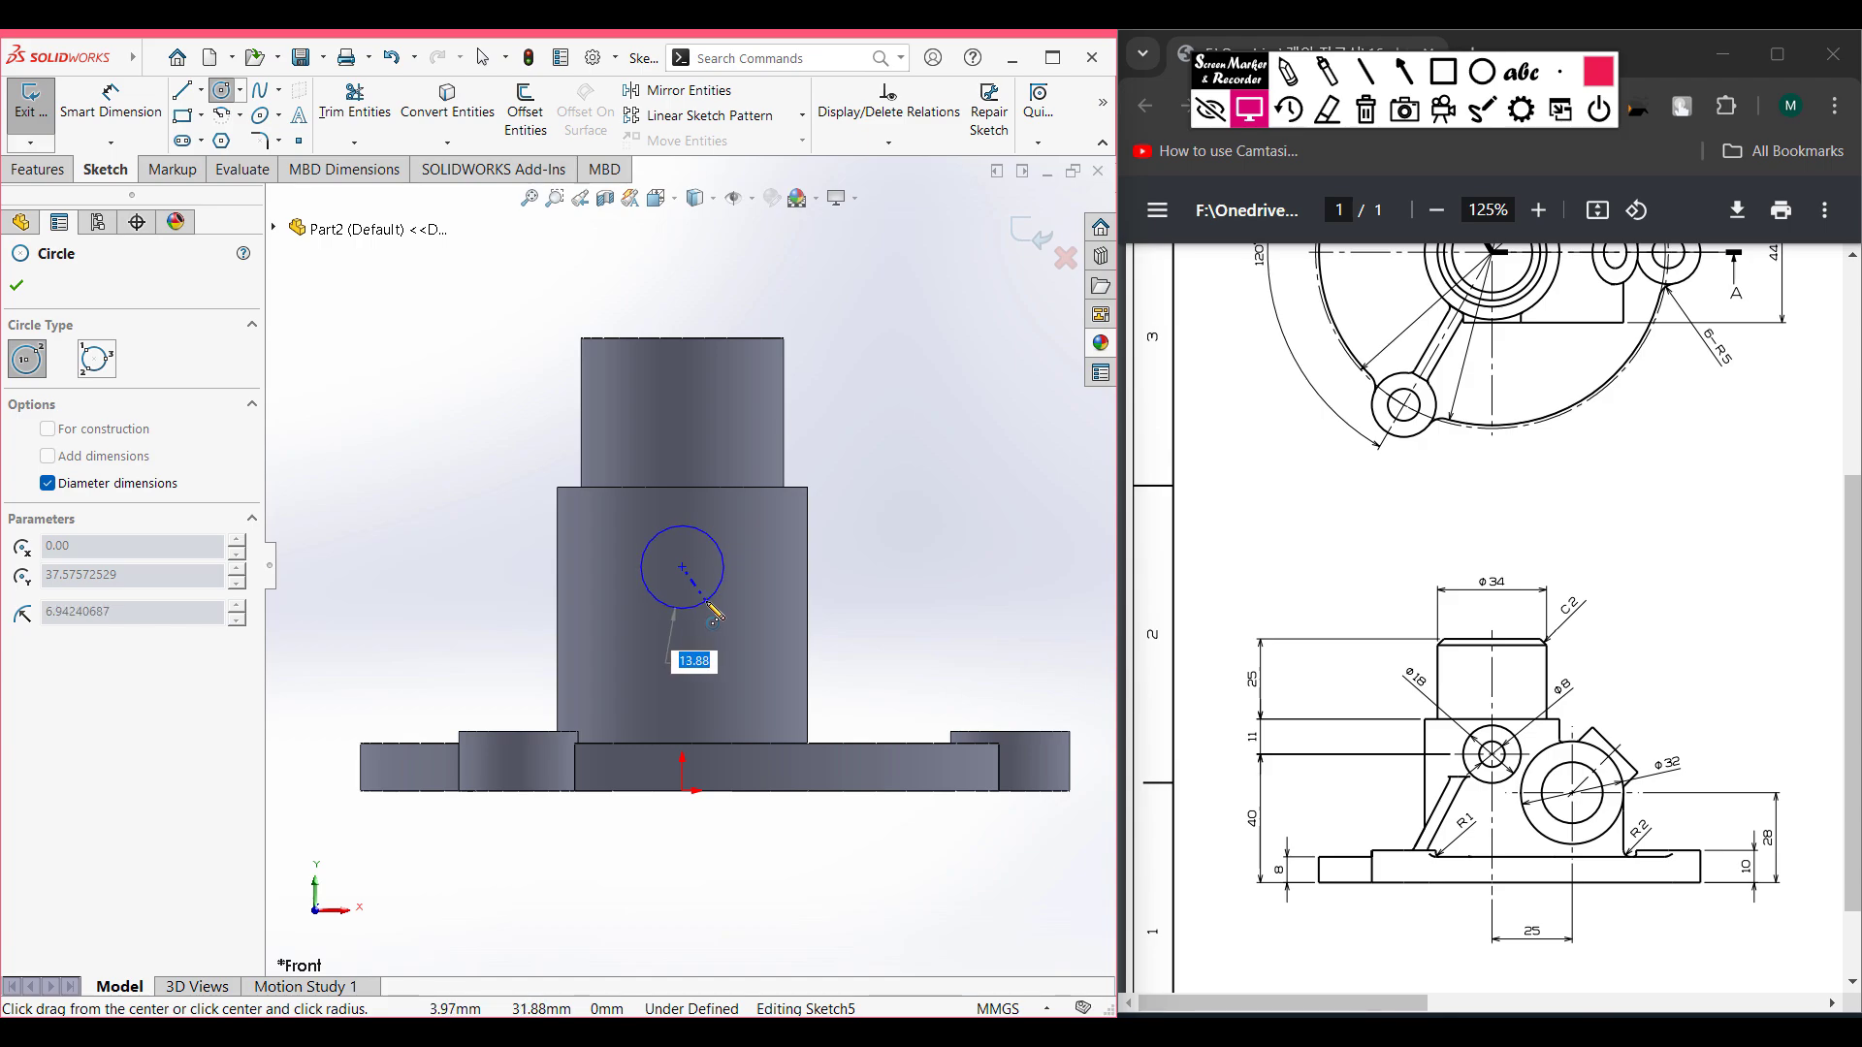
pyautogui.write('18')
pyautogui.press('Return')
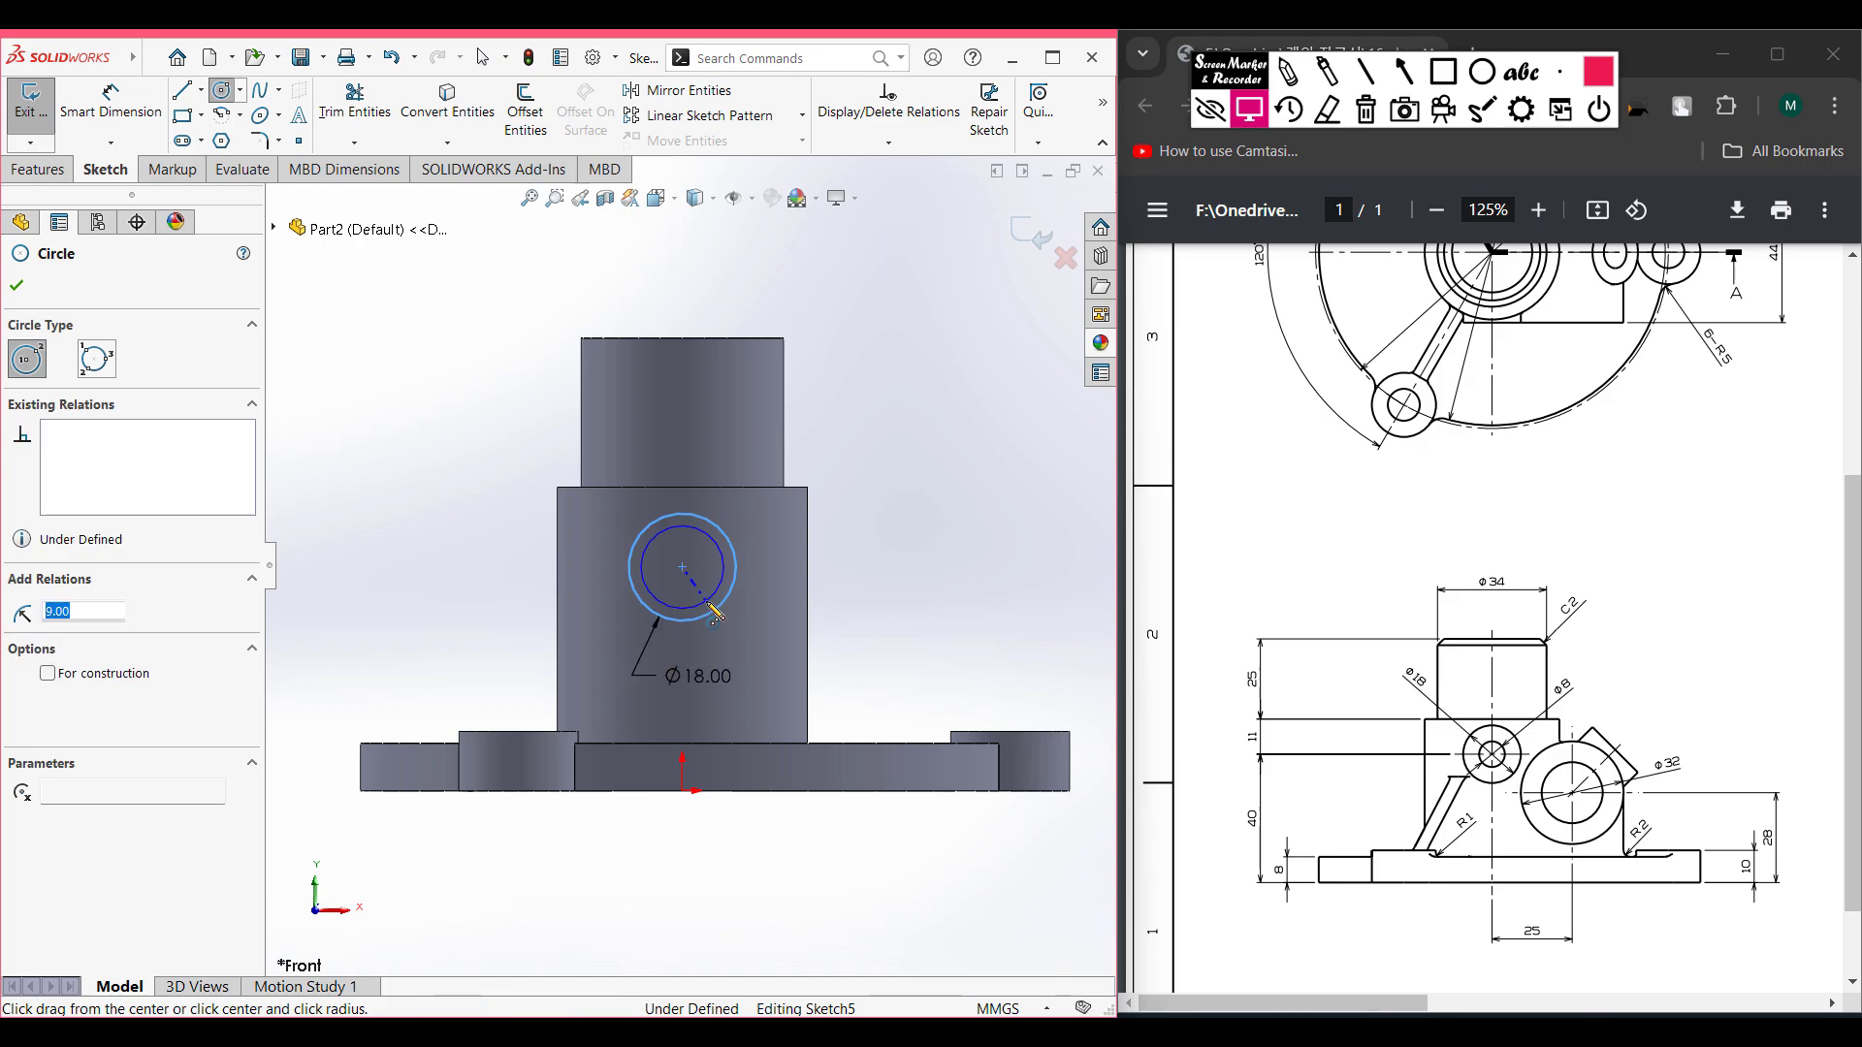
# - Dimension the height of the 18 mm circle's centre above the base's bottom edge as 40 mm
pyautogui.click(108, 114)
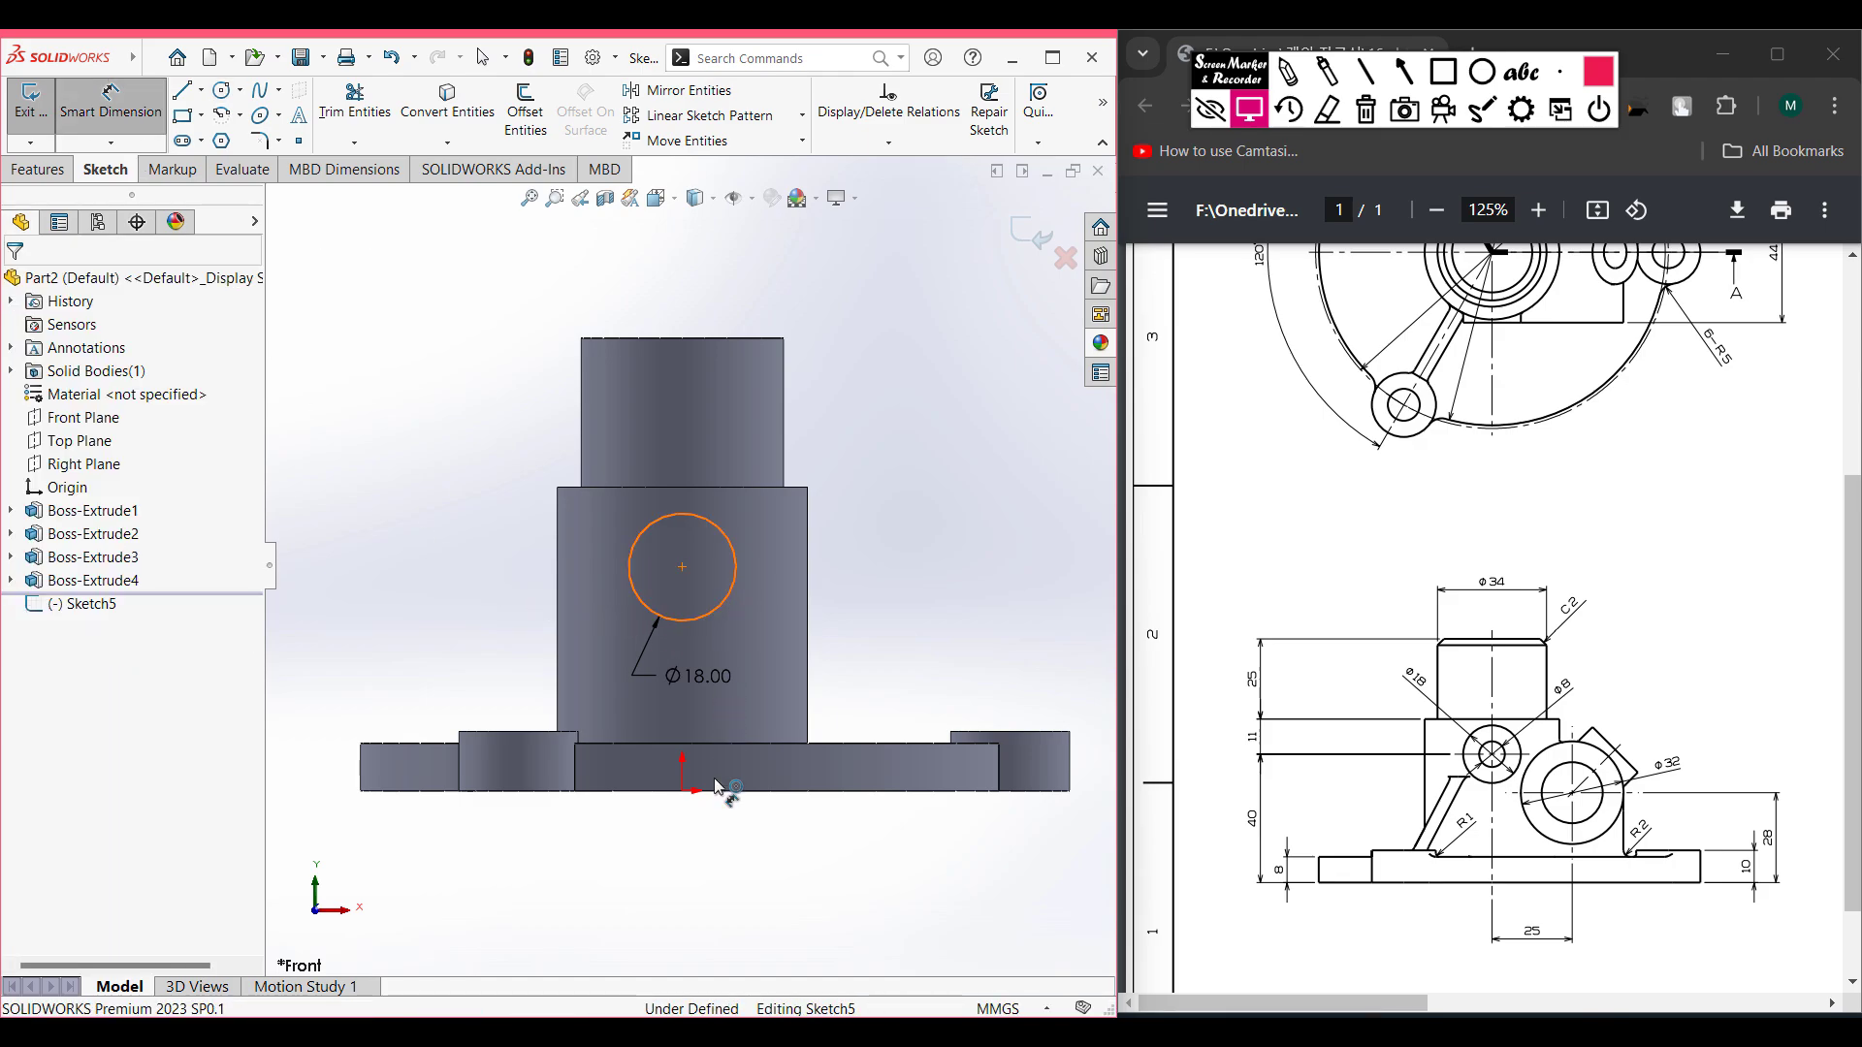
pyautogui.click(732, 608)
pyautogui.click(727, 791)
pyautogui.click(351, 687)
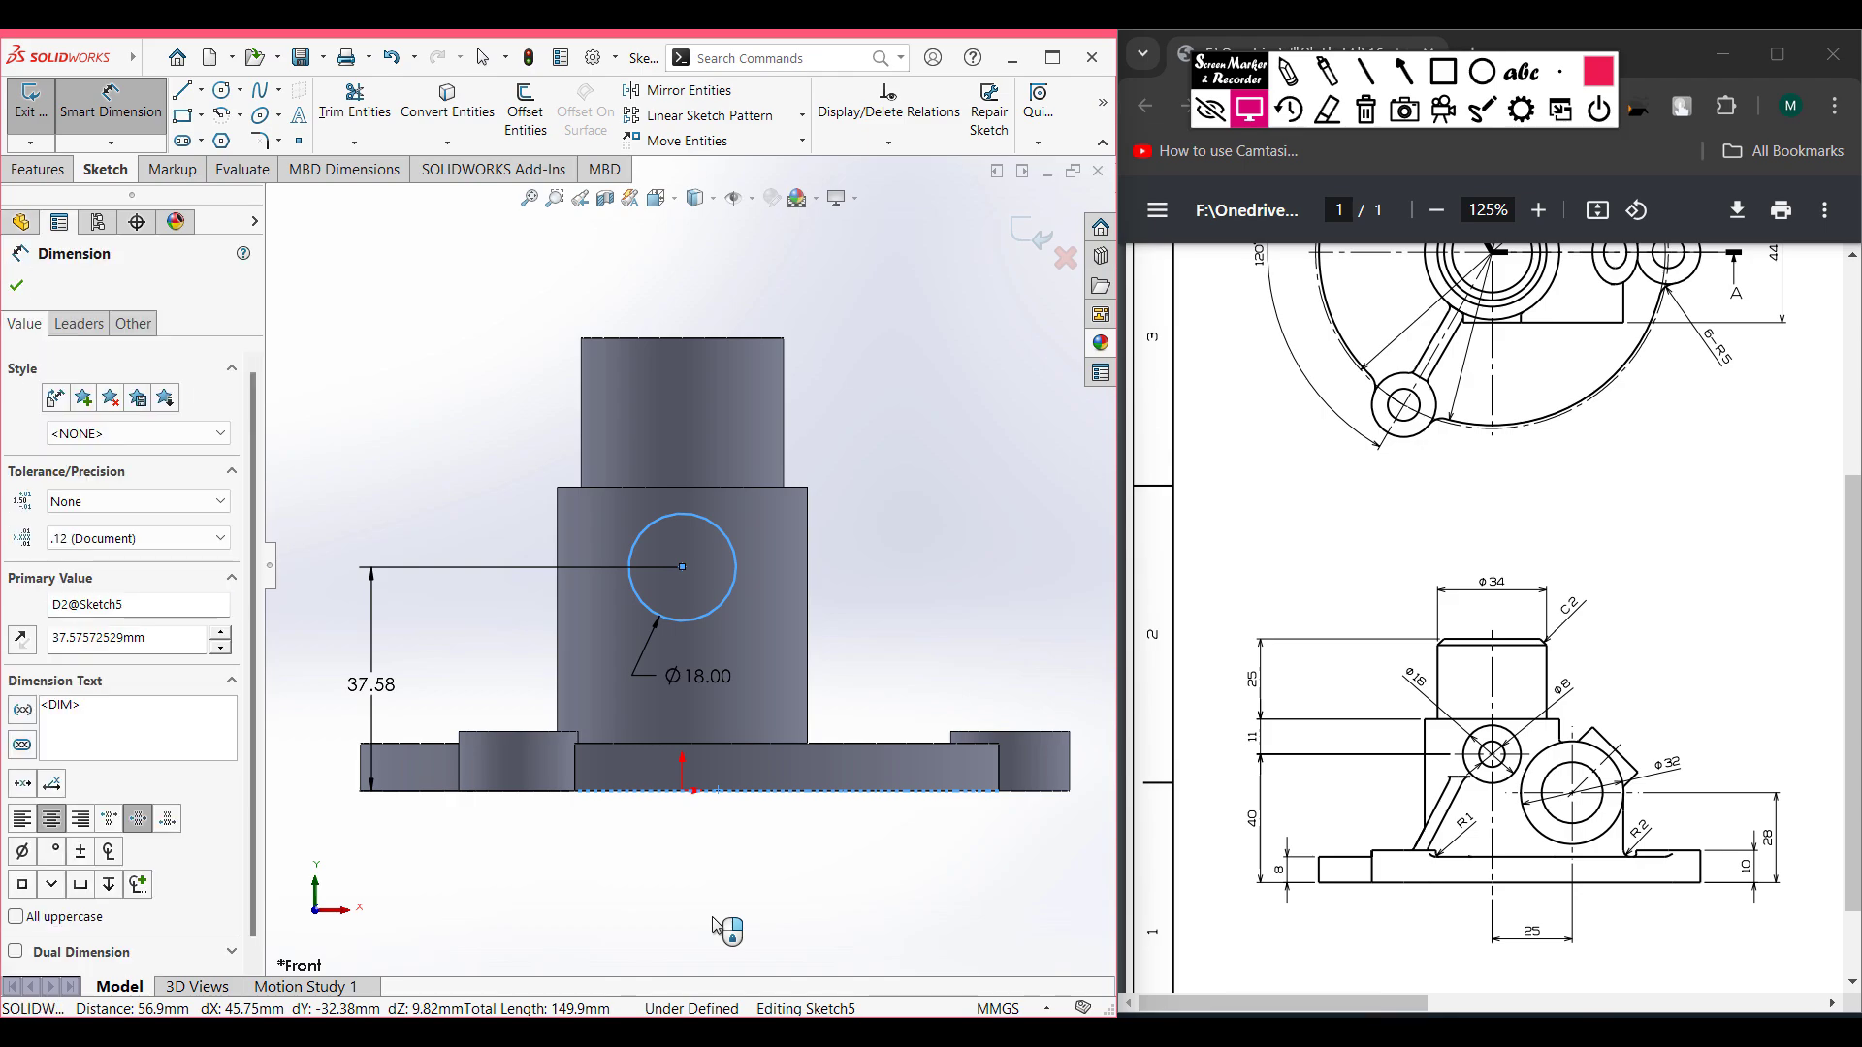
pyautogui.write('40')
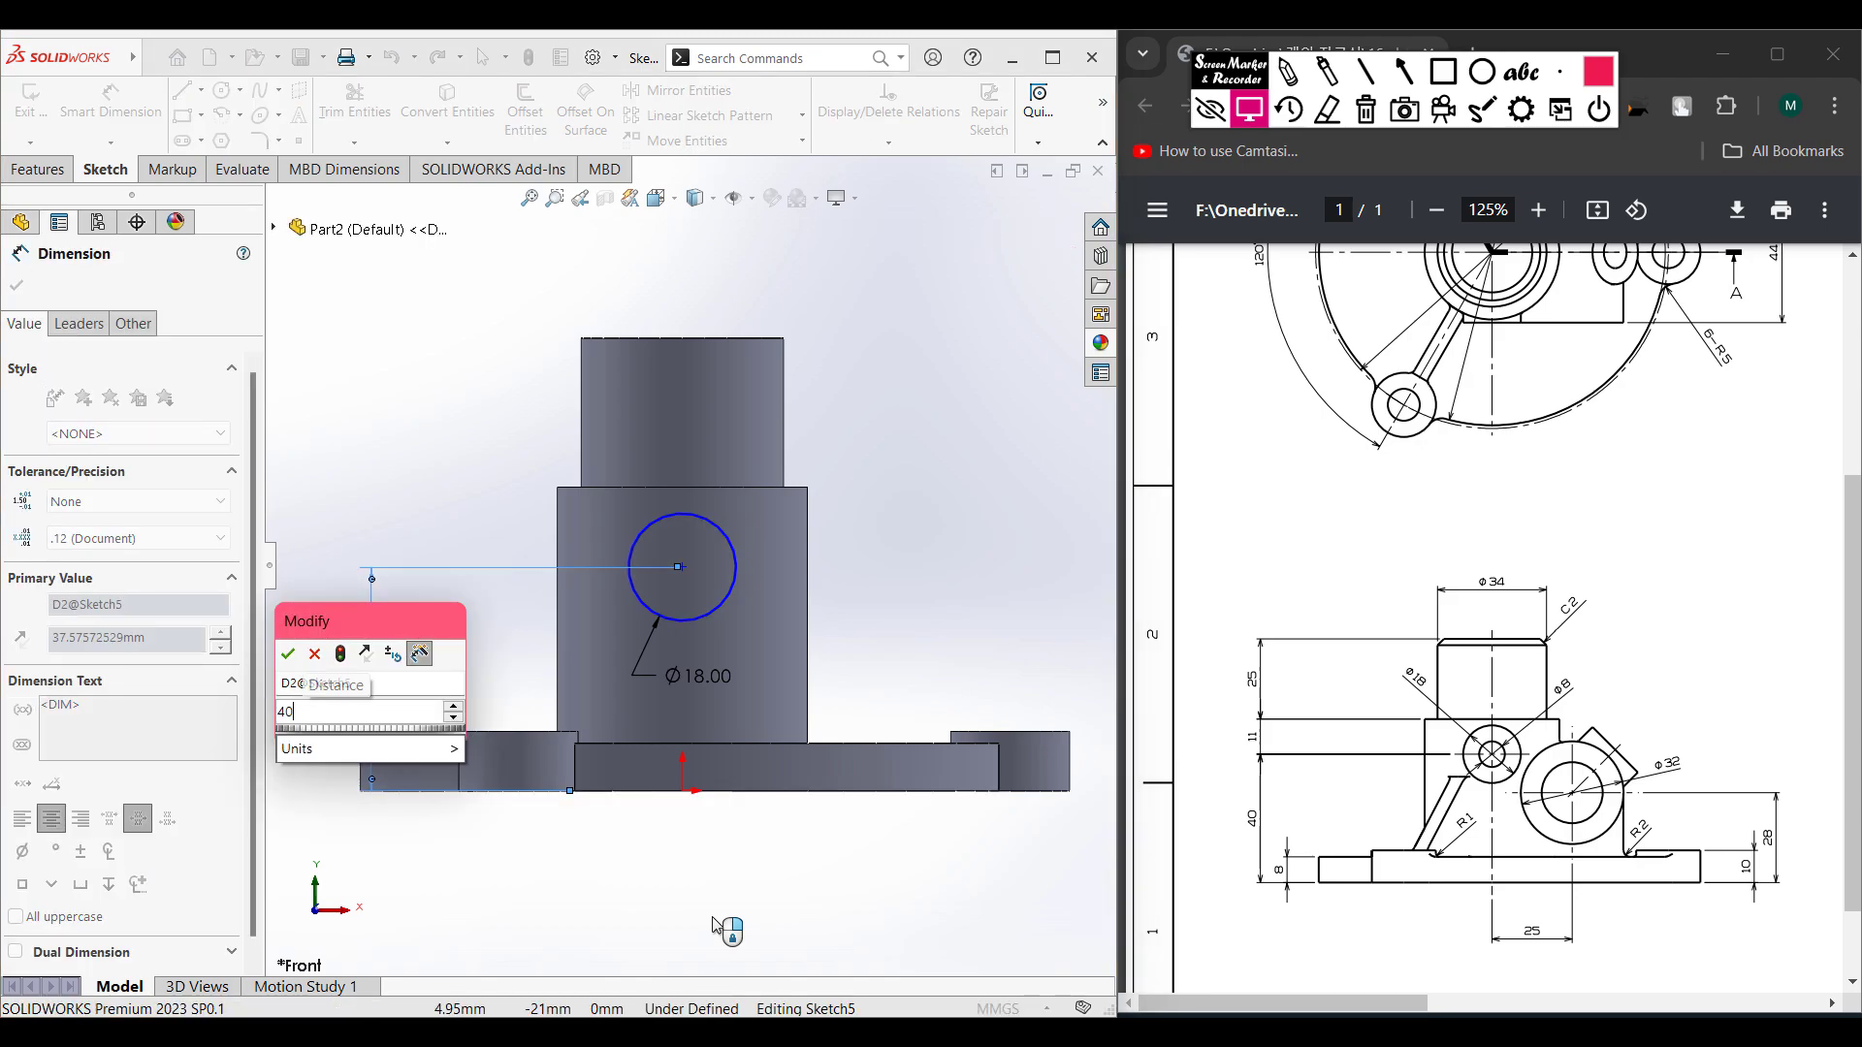
pyautogui.press('Escape')
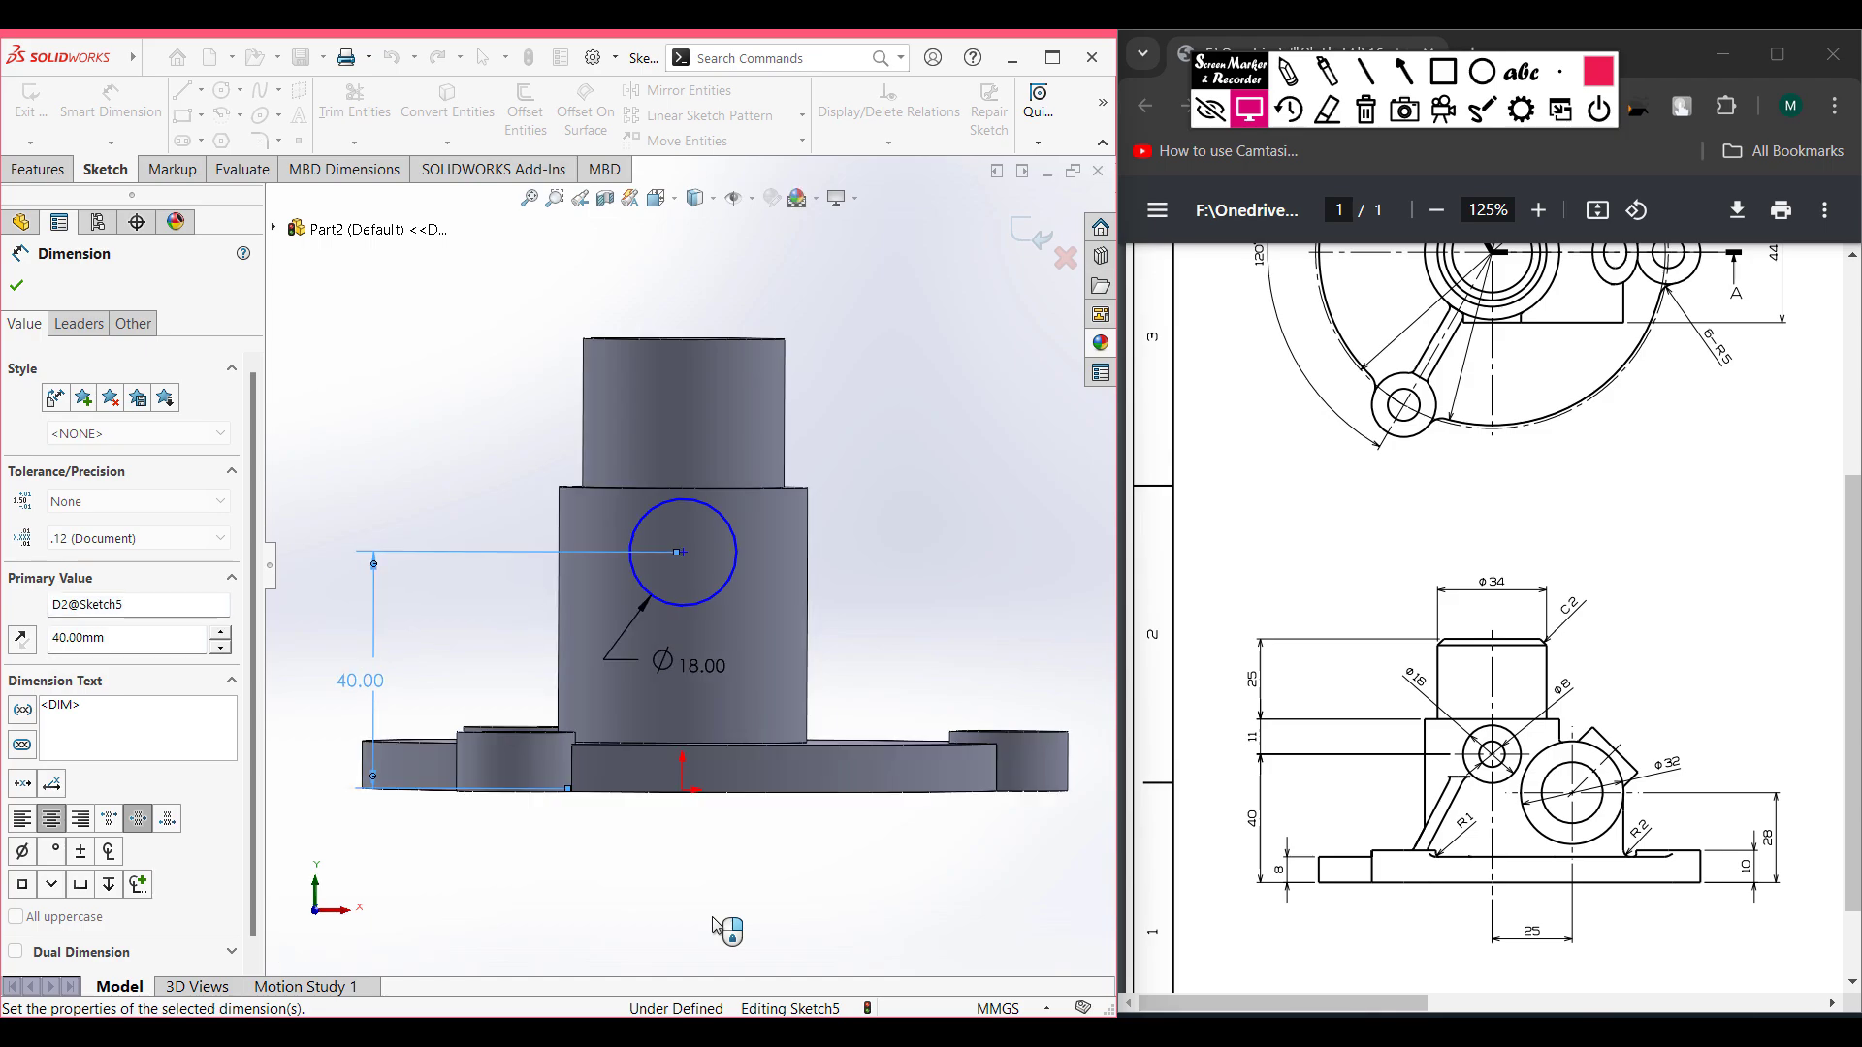
# - Extrude the 18 mm circle as a boss with the Mid Plane end condition and a depth of 44 mm
pyautogui.hotkey('ctrl', '7')
pyautogui.click(39, 169)
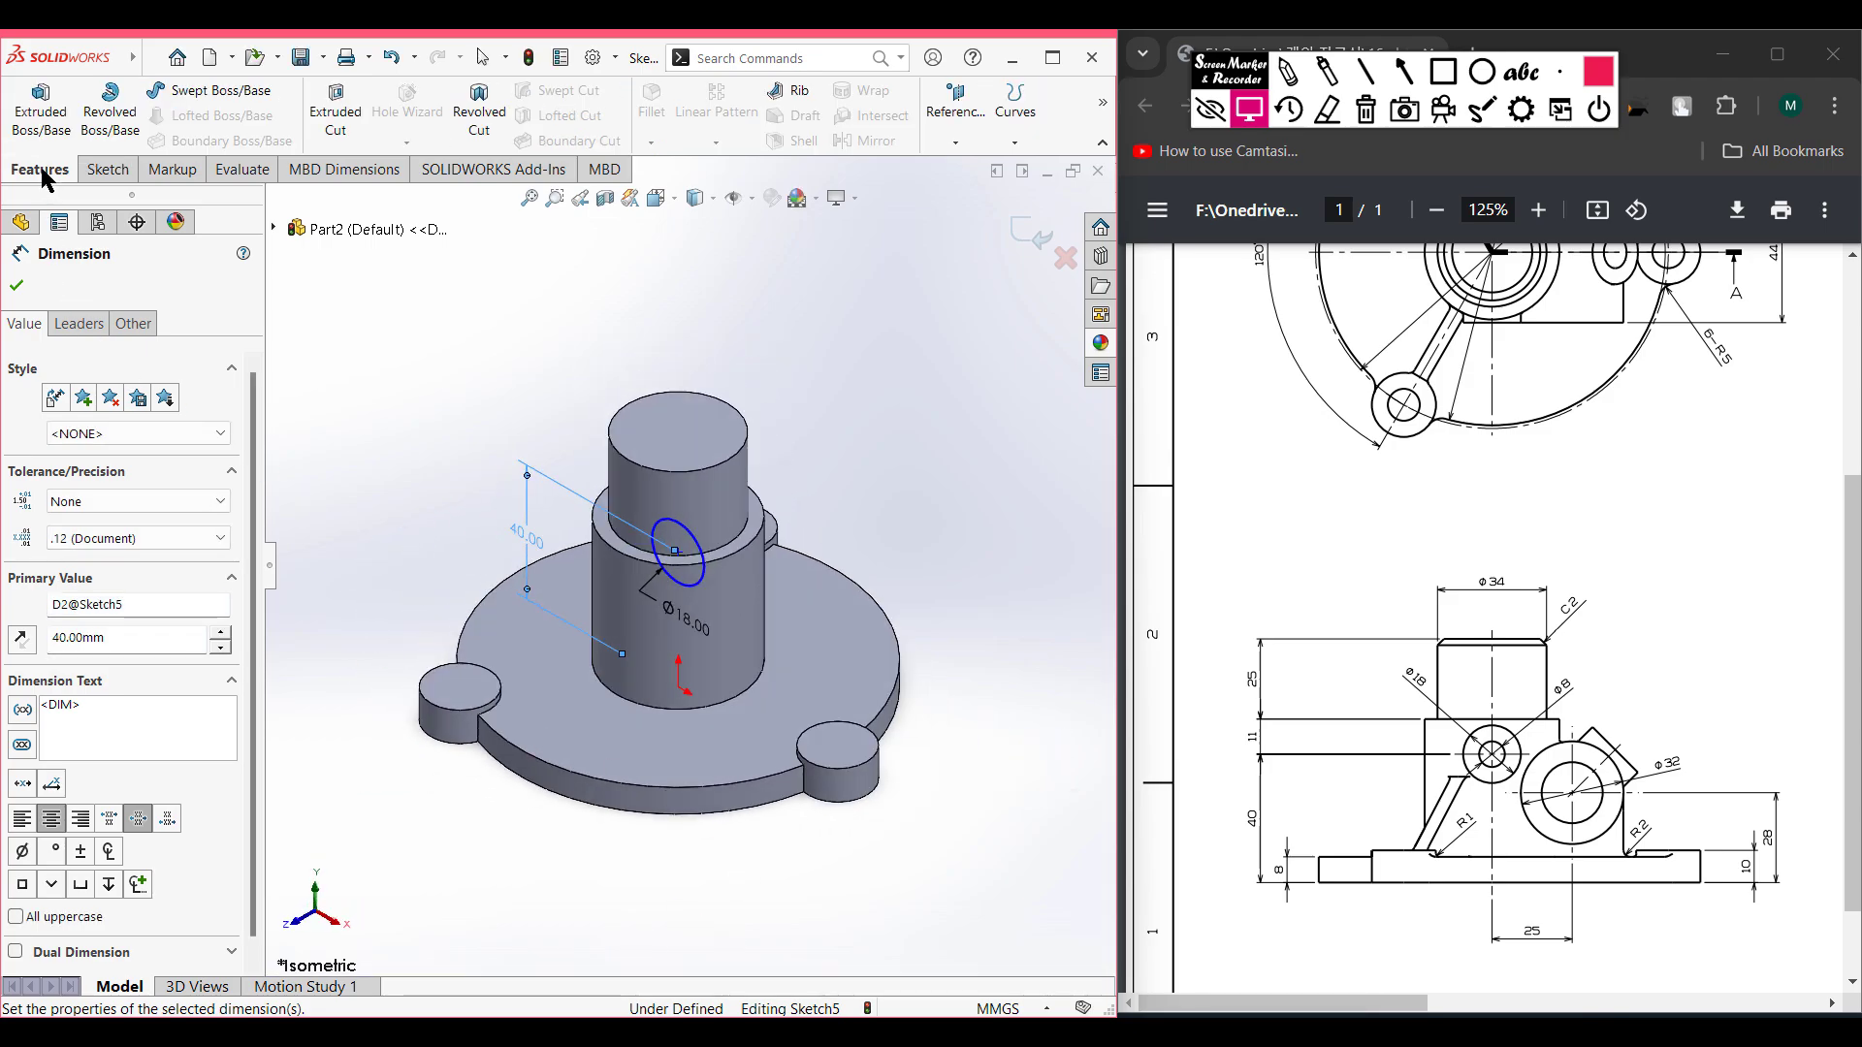
pyautogui.click(40, 112)
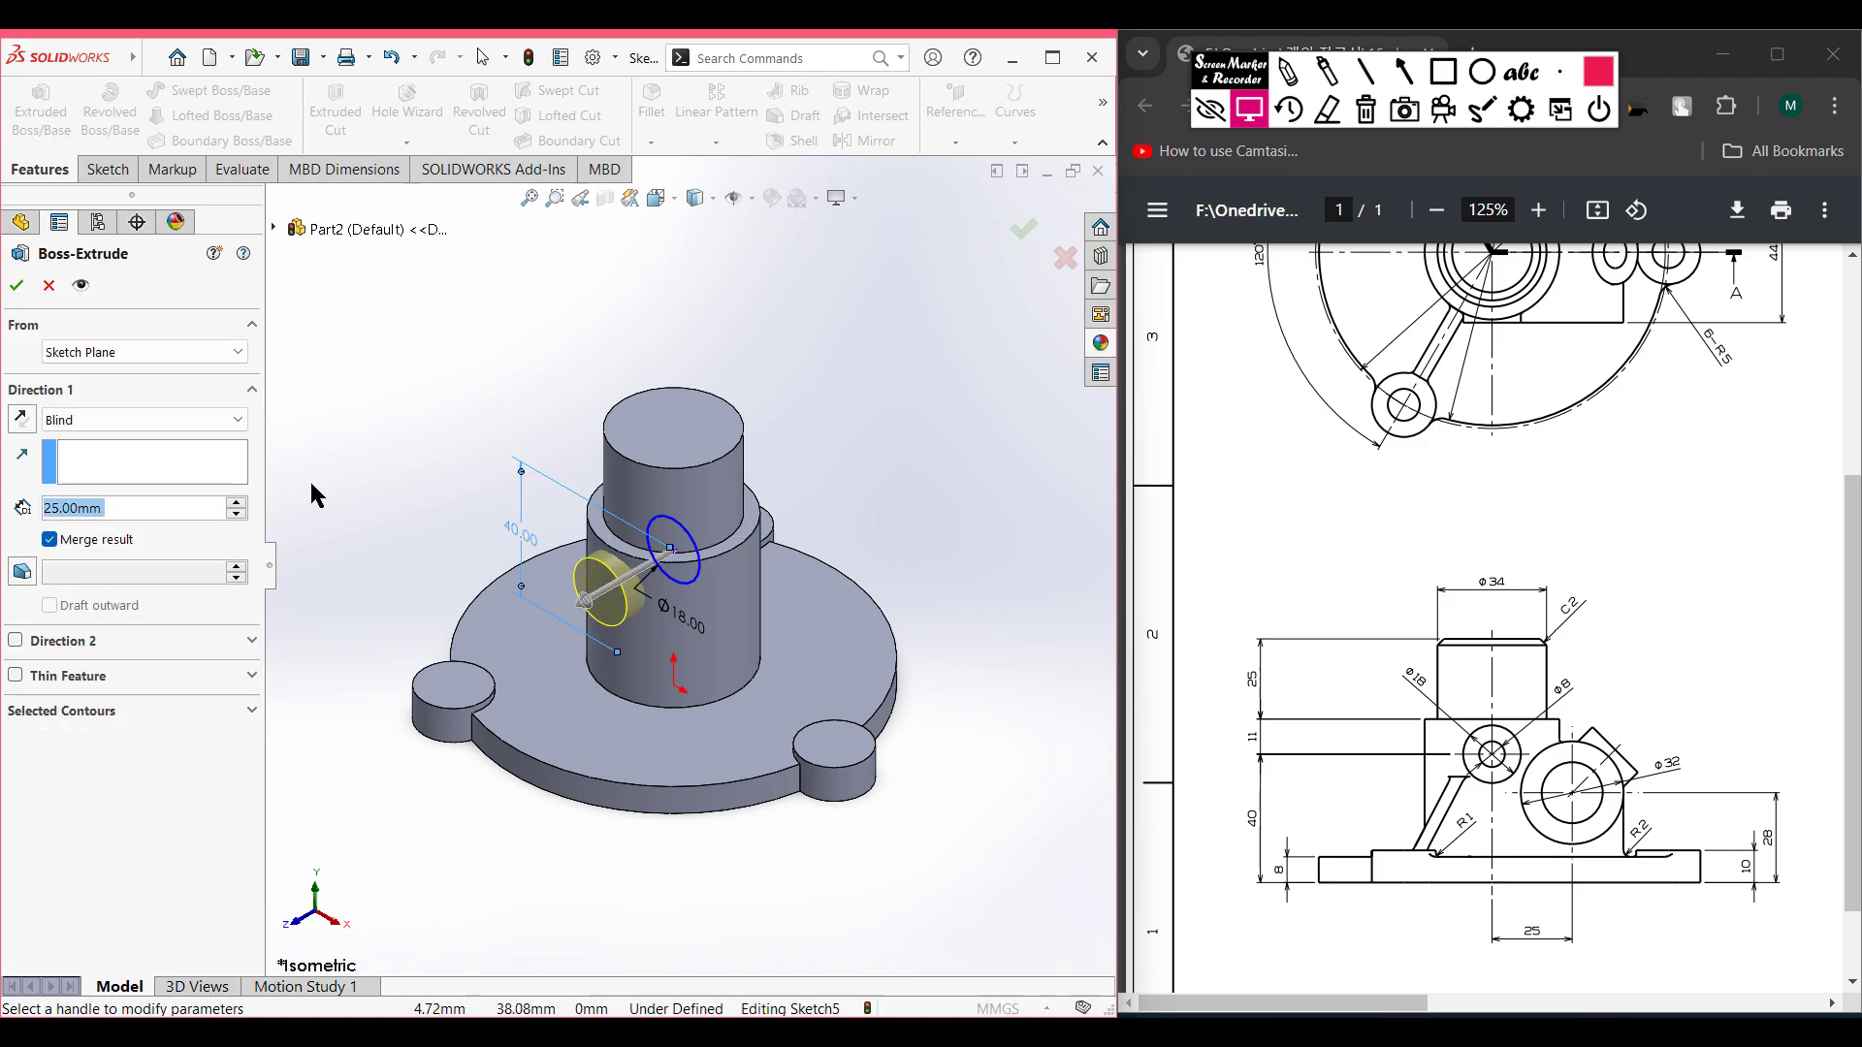
pyautogui.click(145, 419)
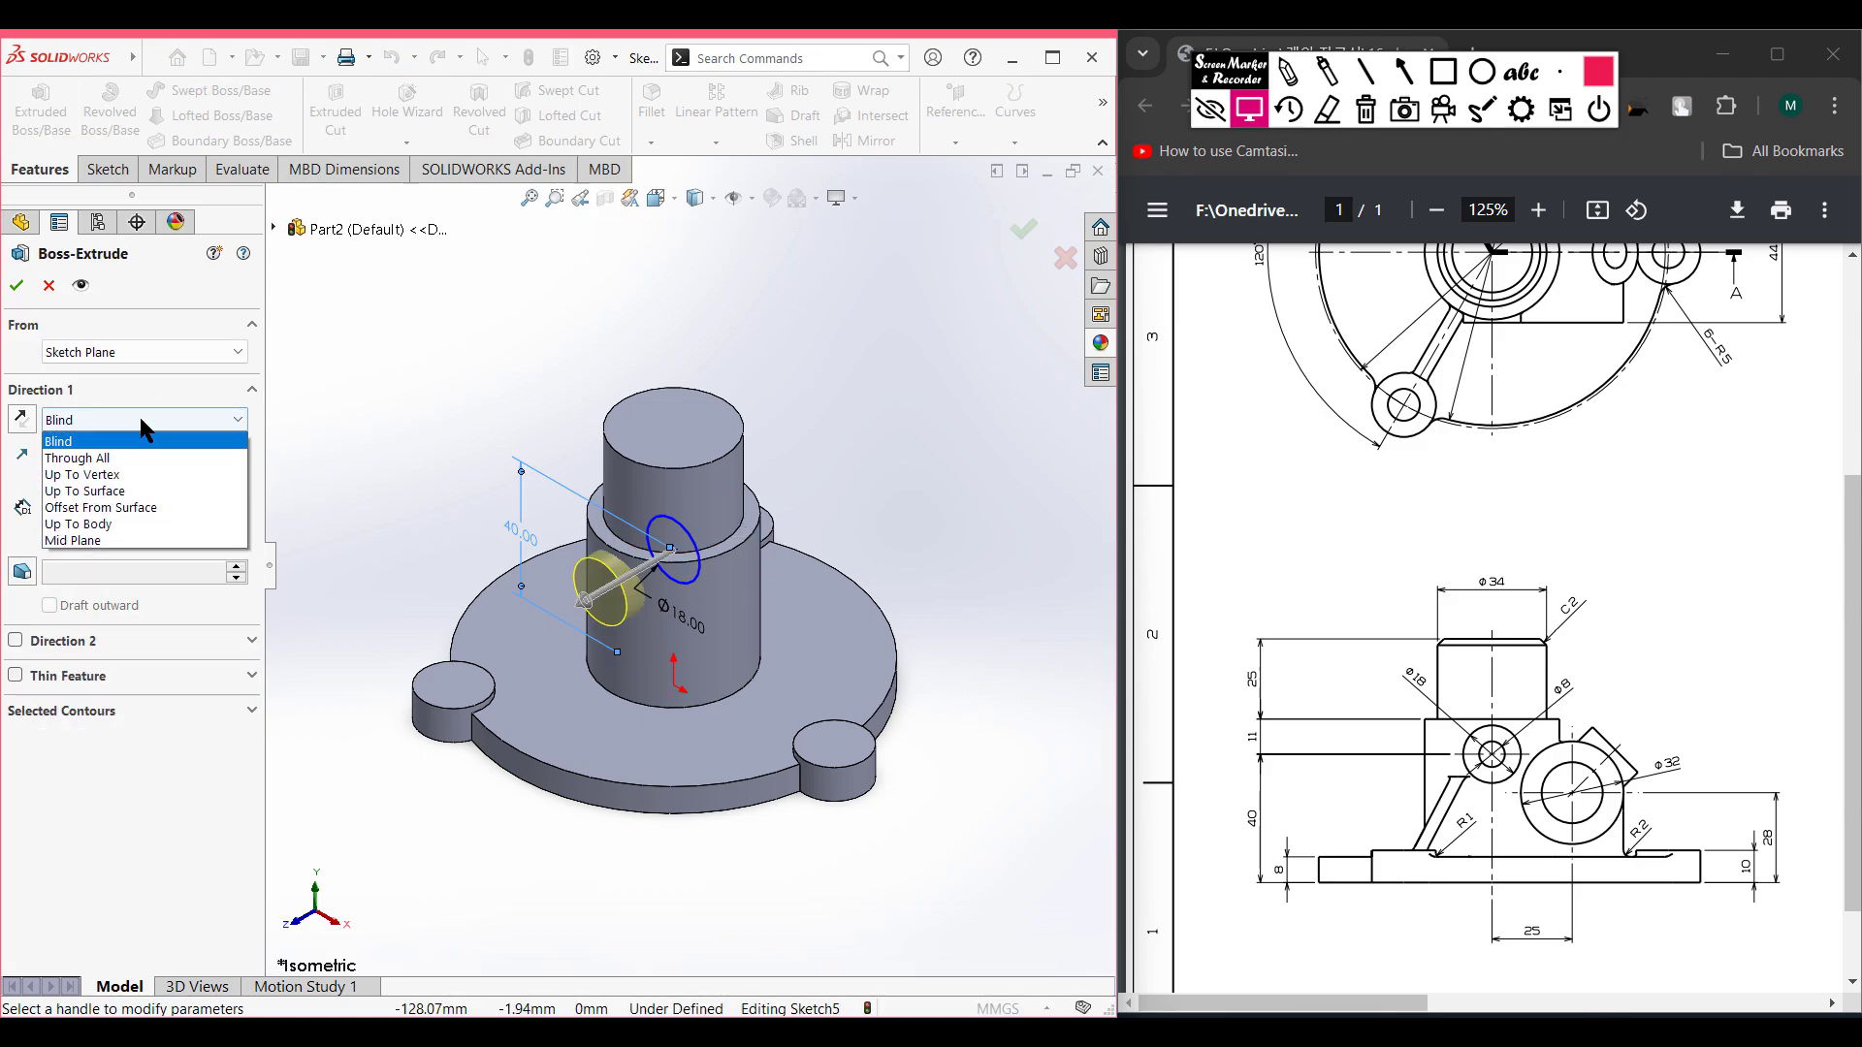
pyautogui.click(179, 541)
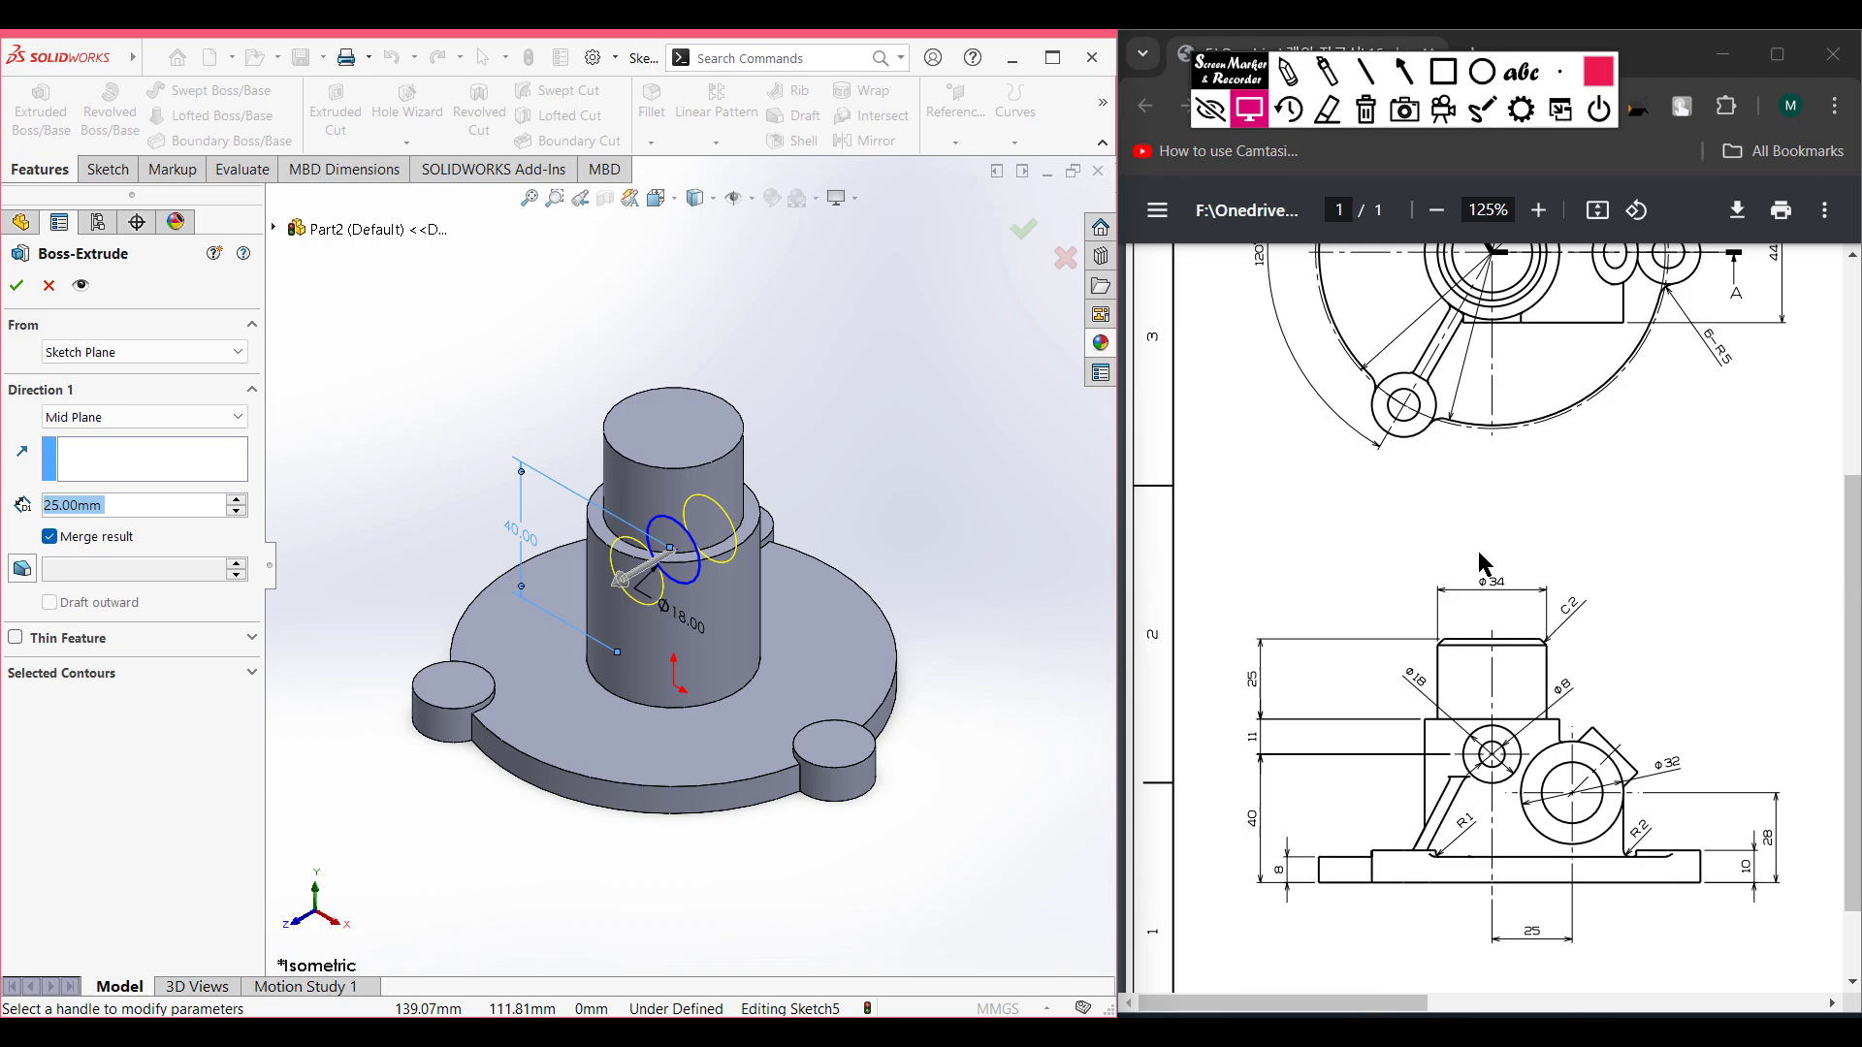
pyautogui.scroll(3, 1478, 551)
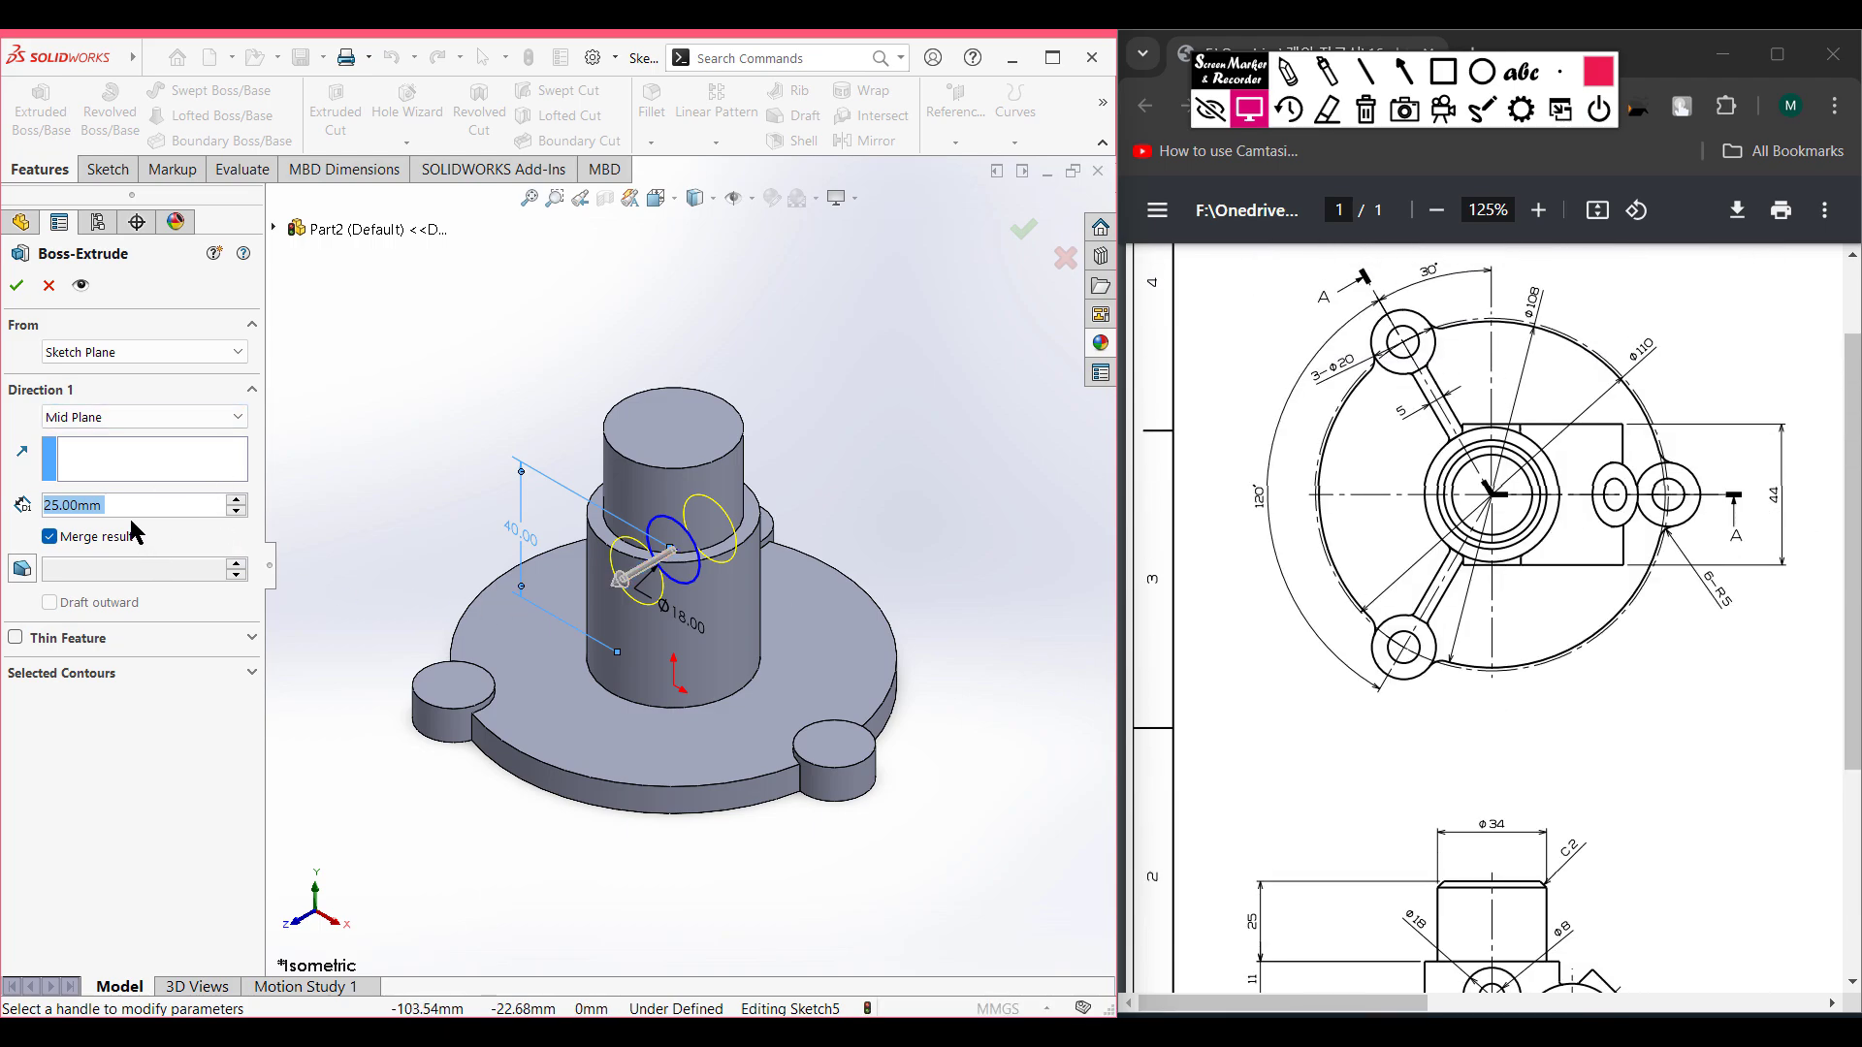
pyautogui.write('44')
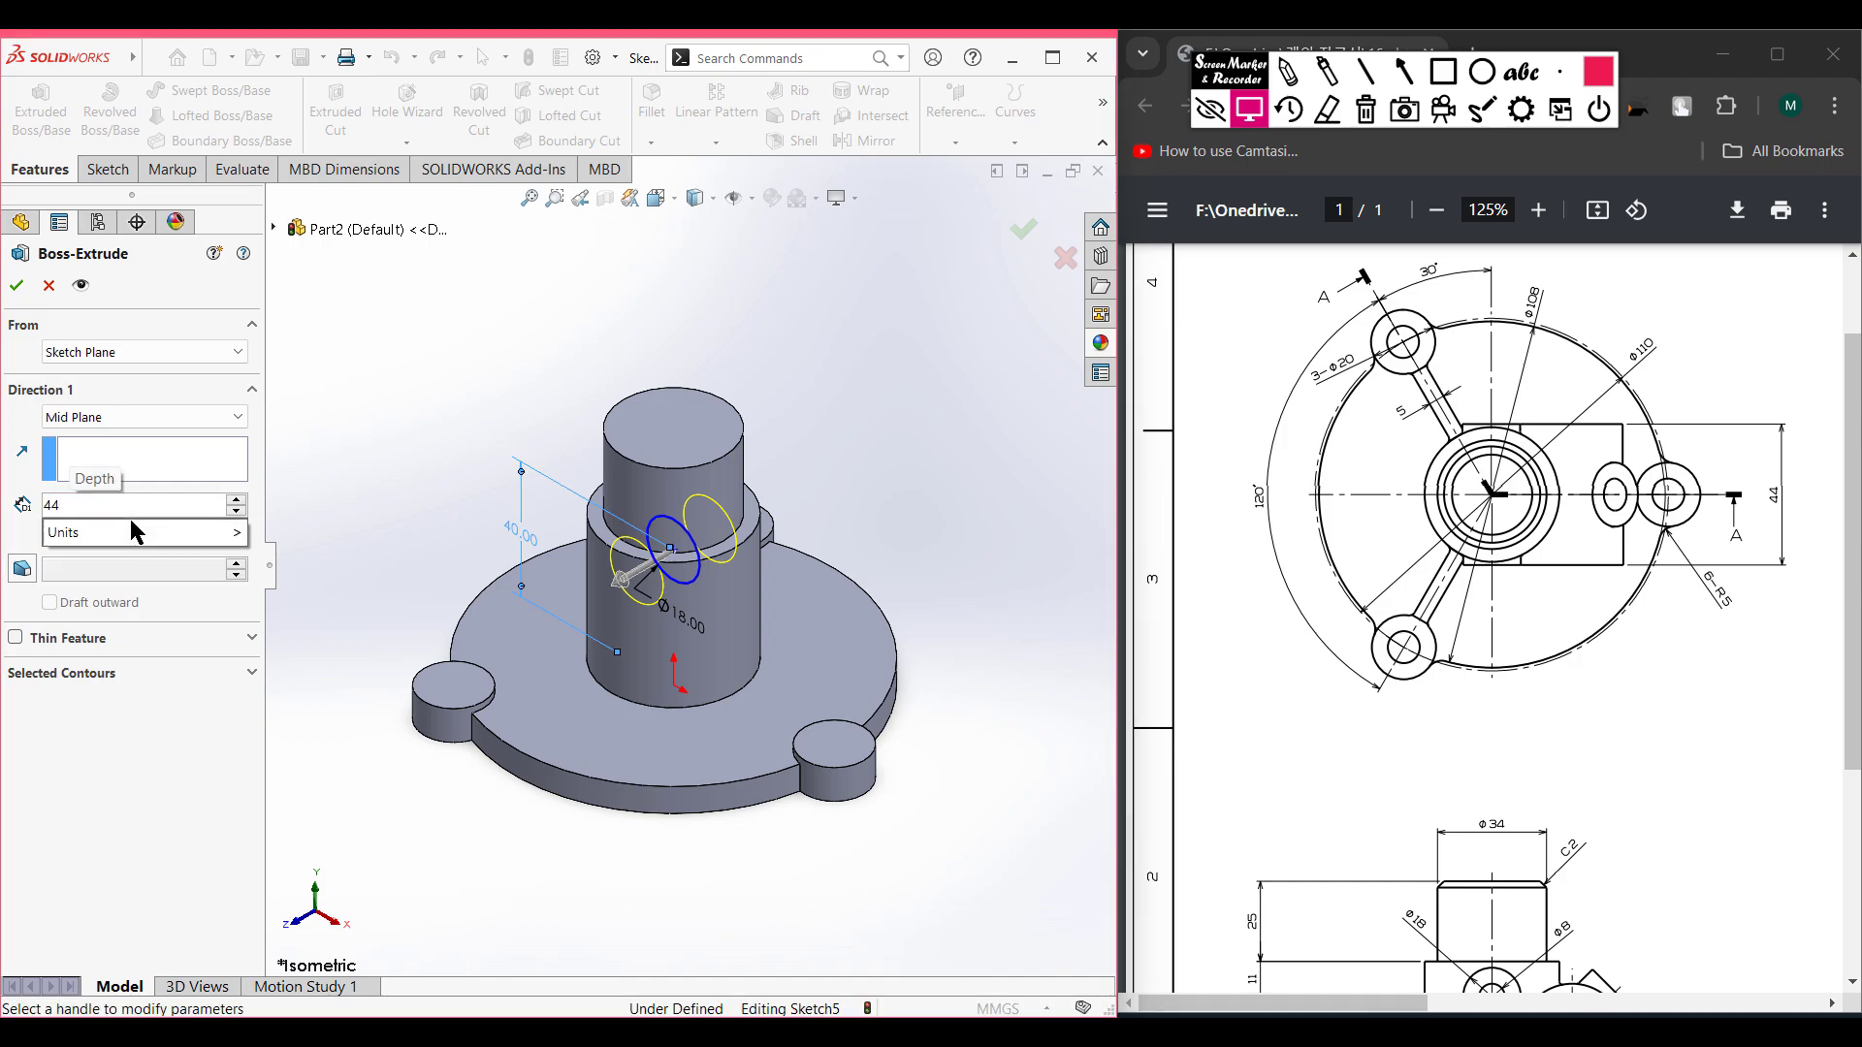
pyautogui.press('Return')
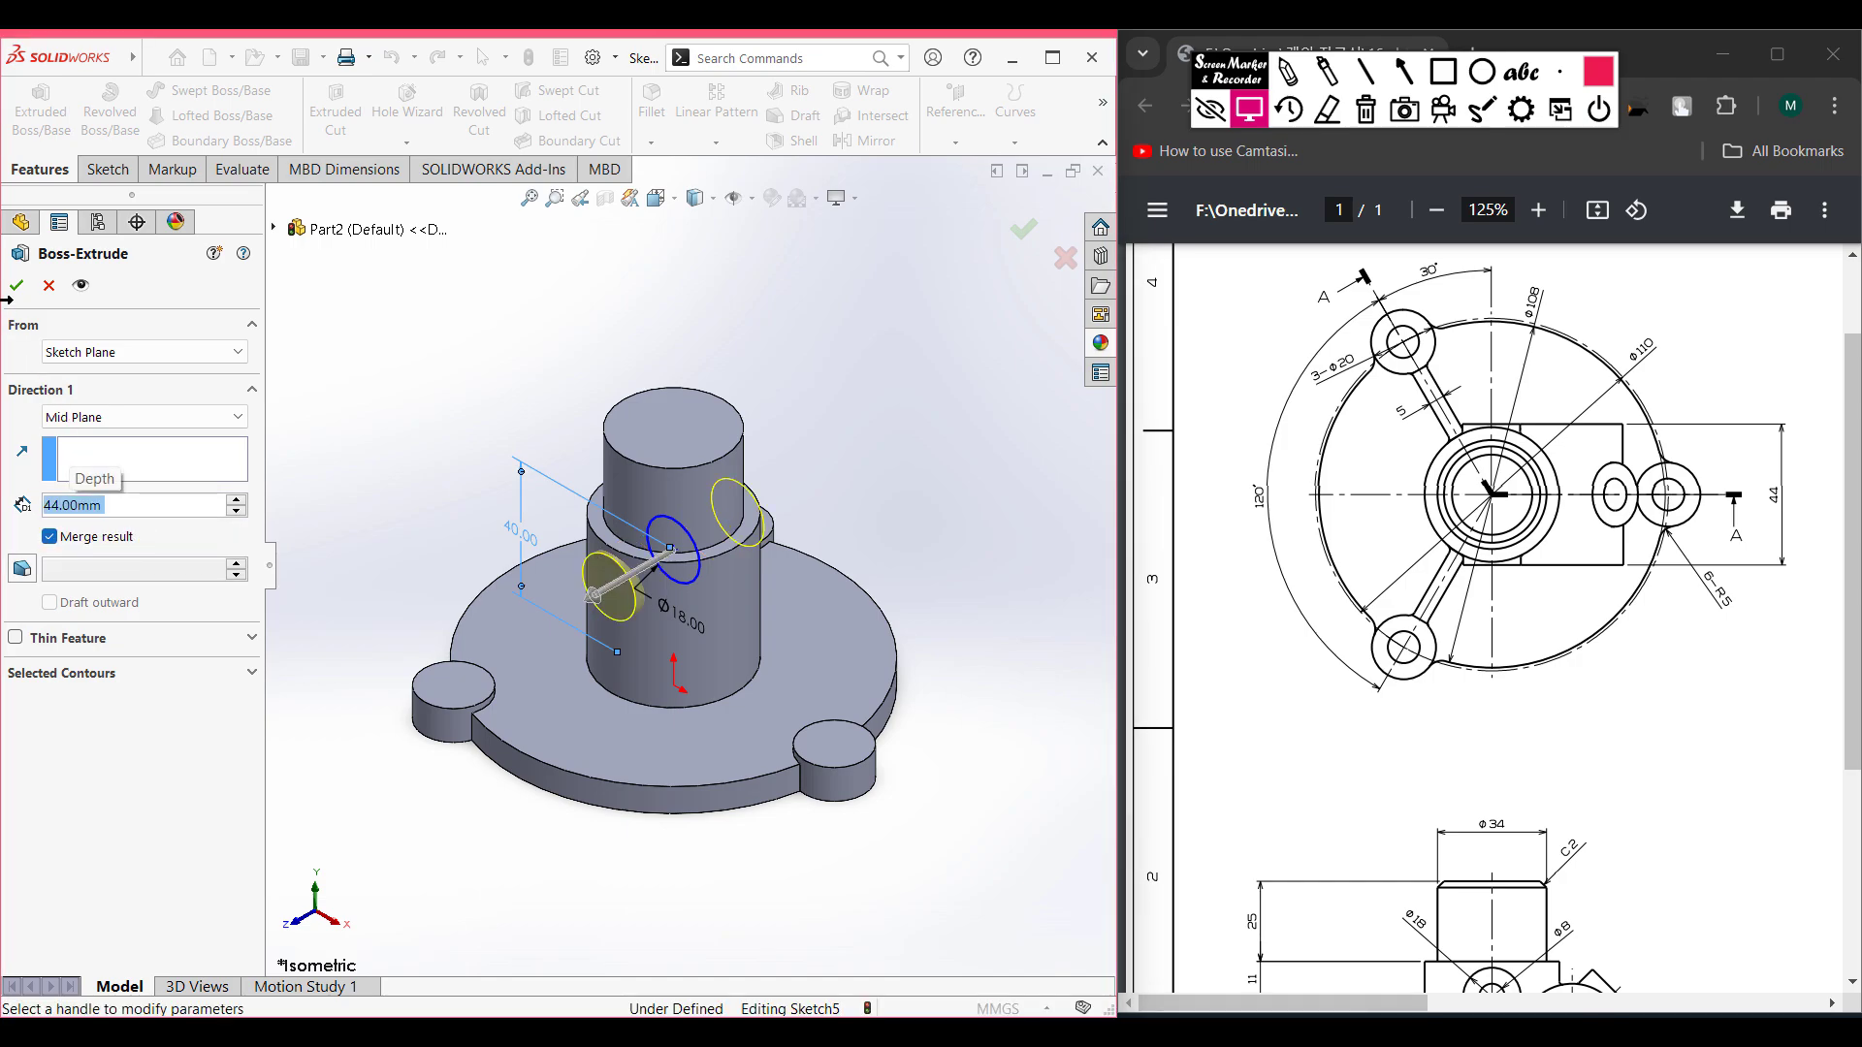
pyautogui.click(17, 284)
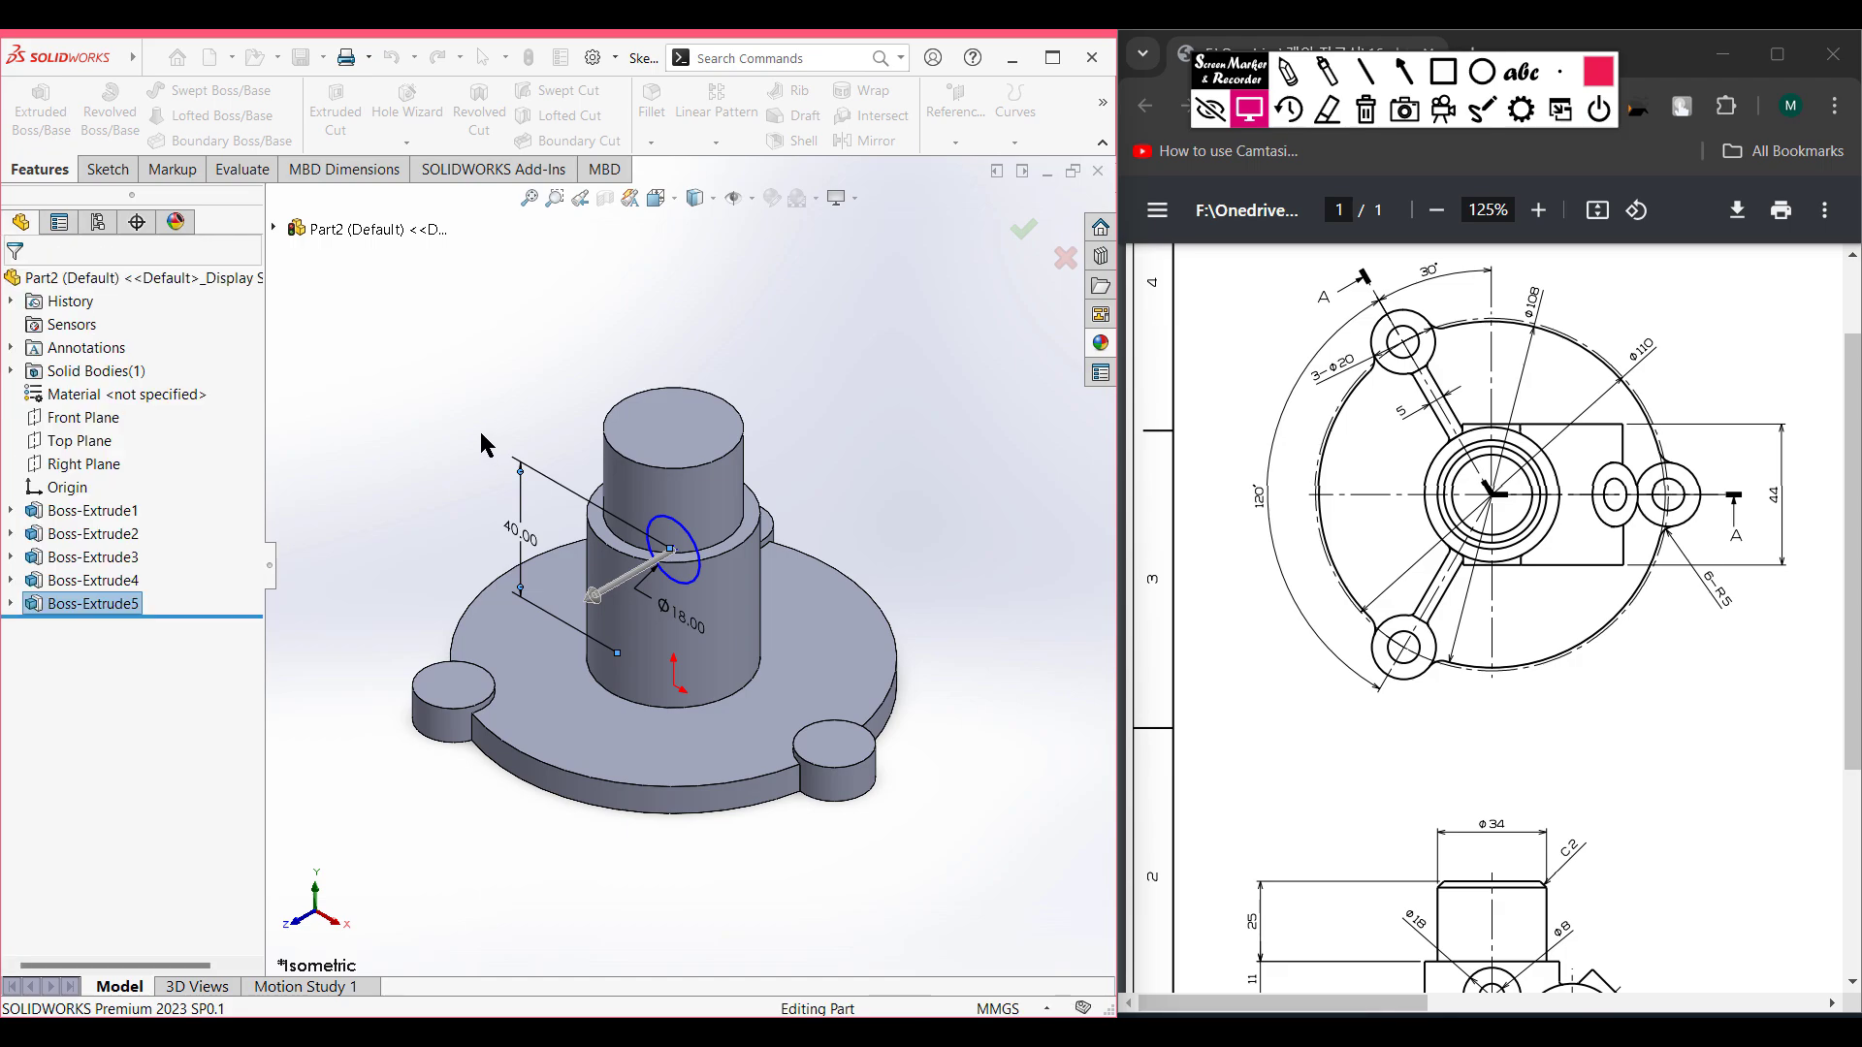
# - Sketch a 32 mm diameter circle on the Front Plane, overlapping the central boss's +X side
pyautogui.rightClick(82, 428)
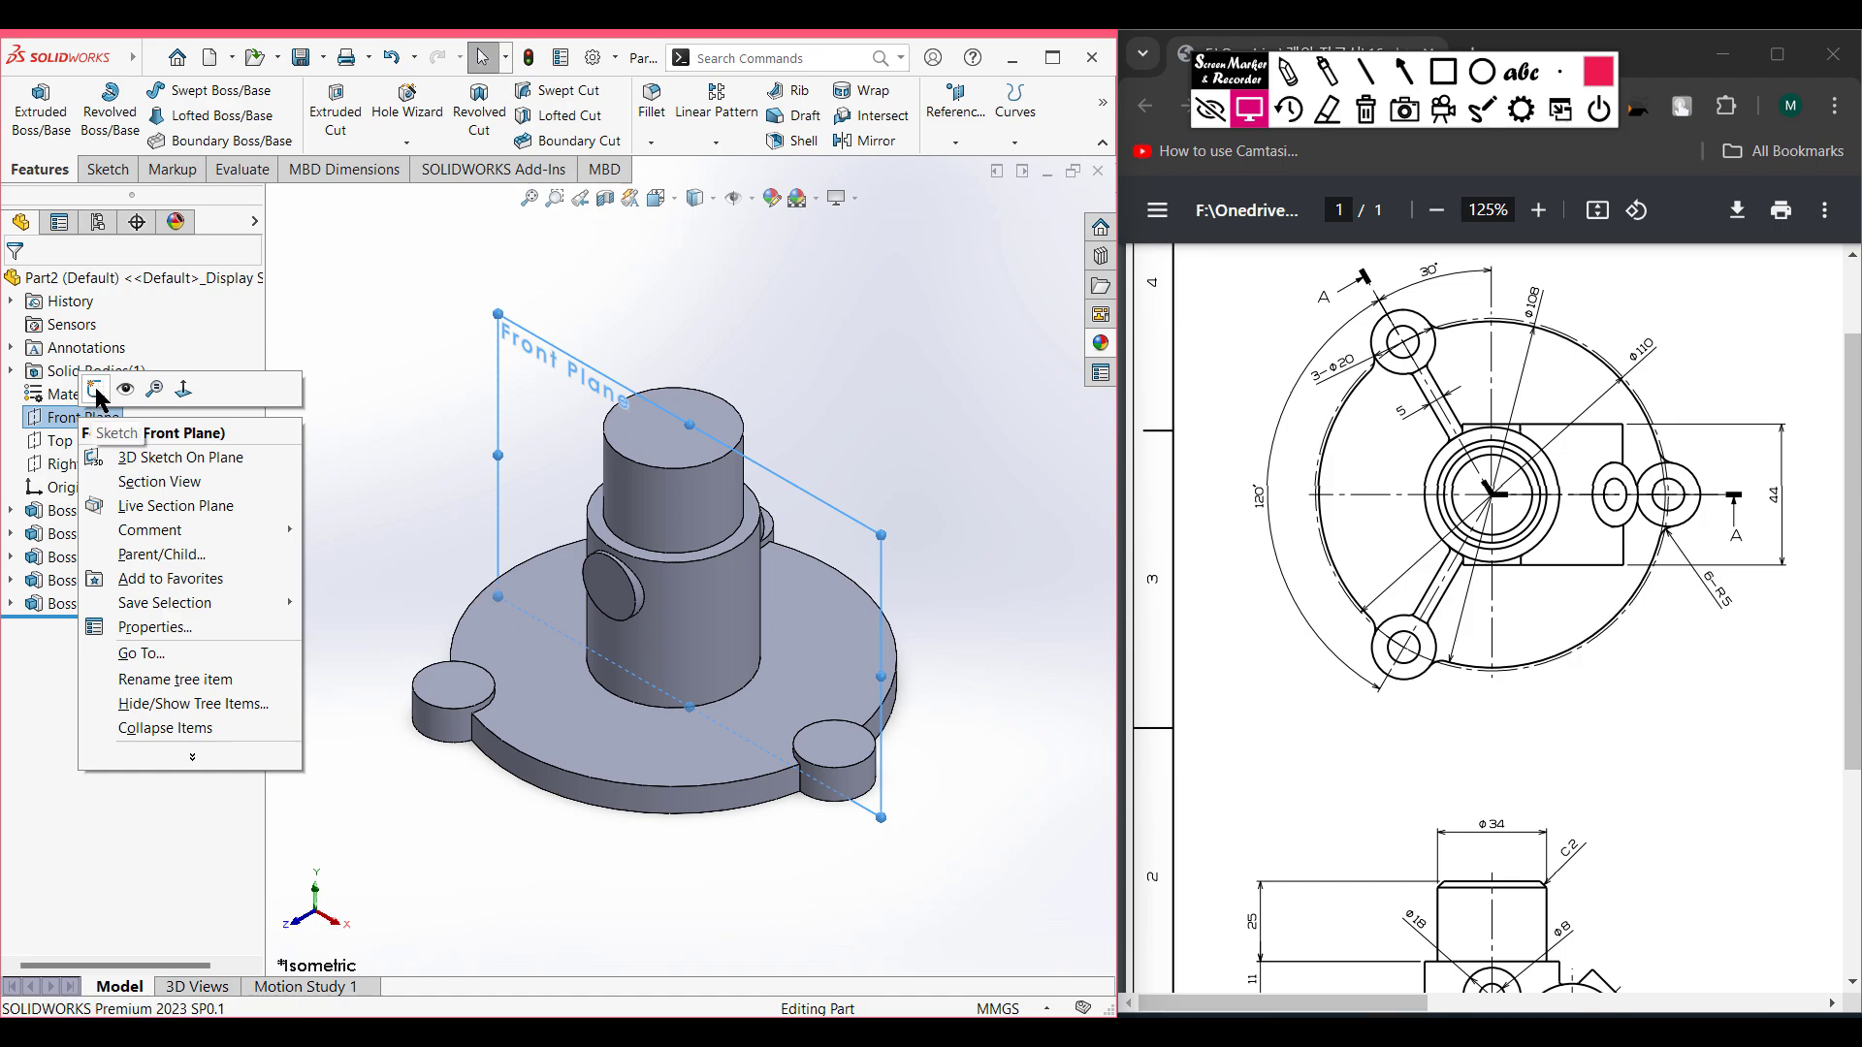
pyautogui.click(96, 390)
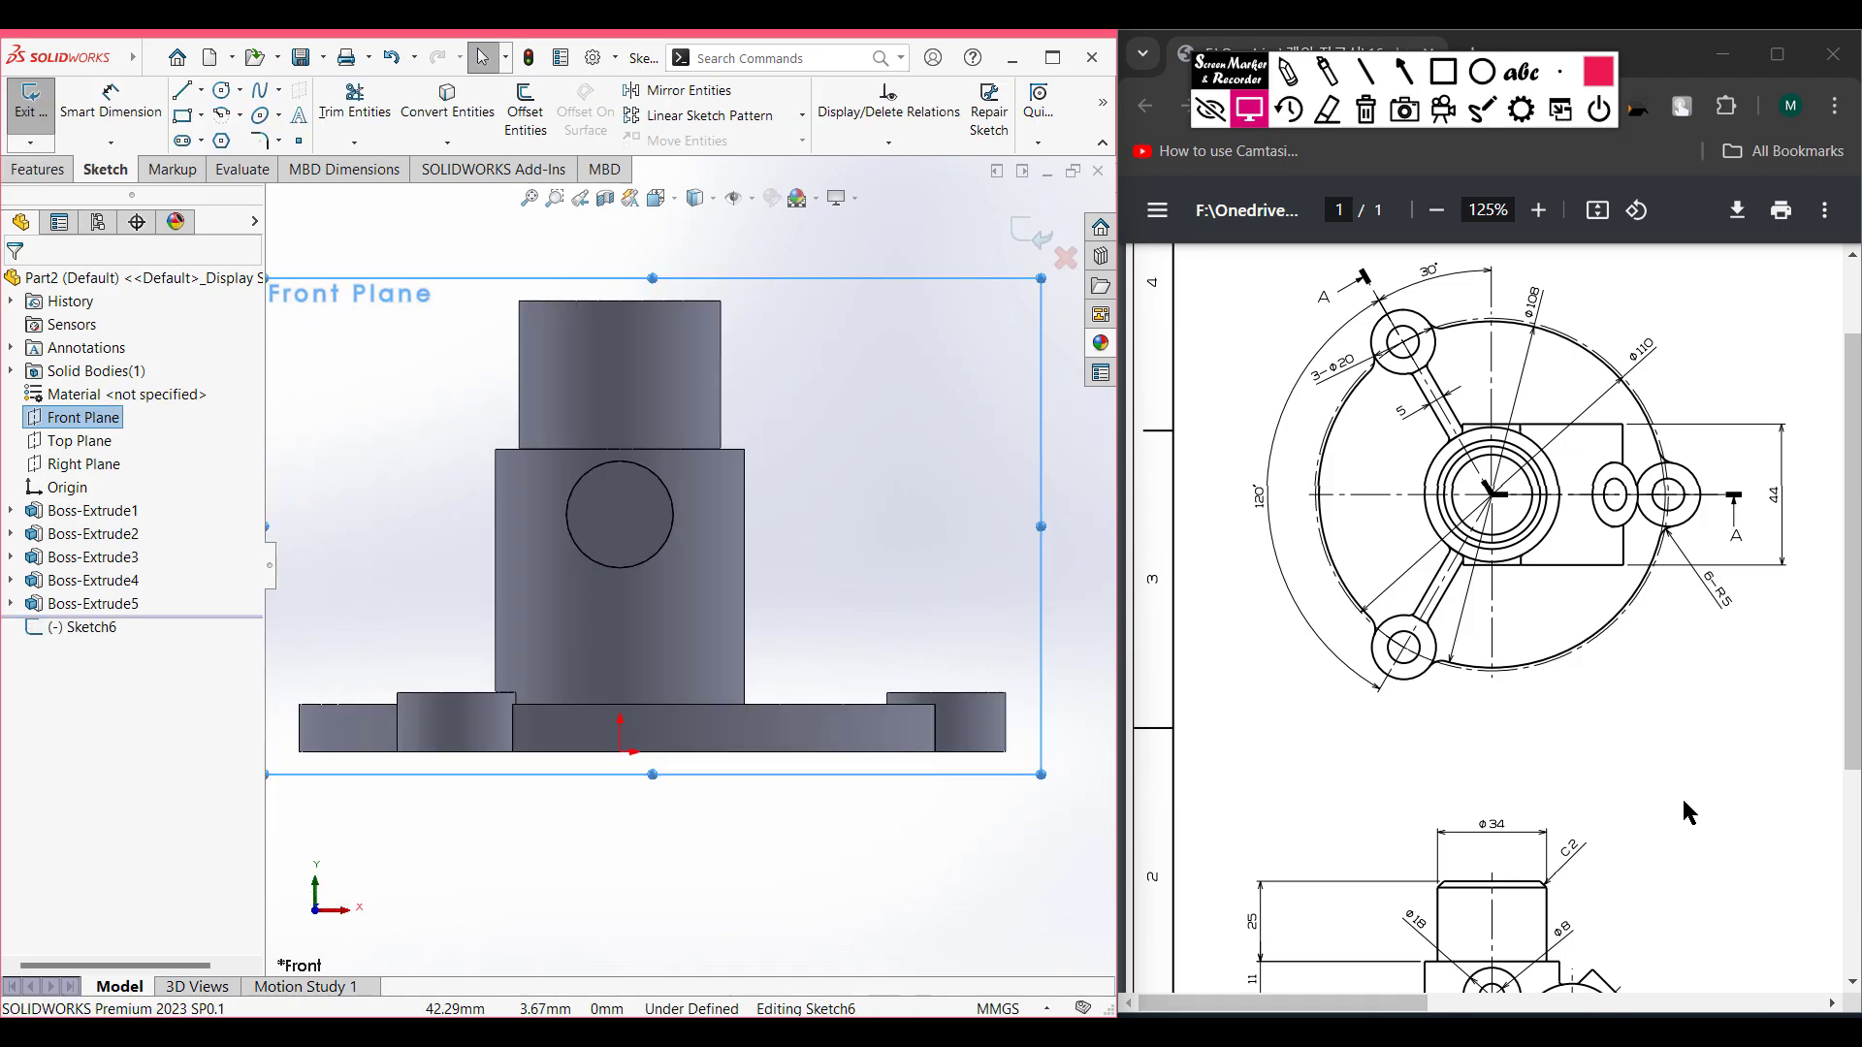
pyautogui.scroll(-3, 1684, 820)
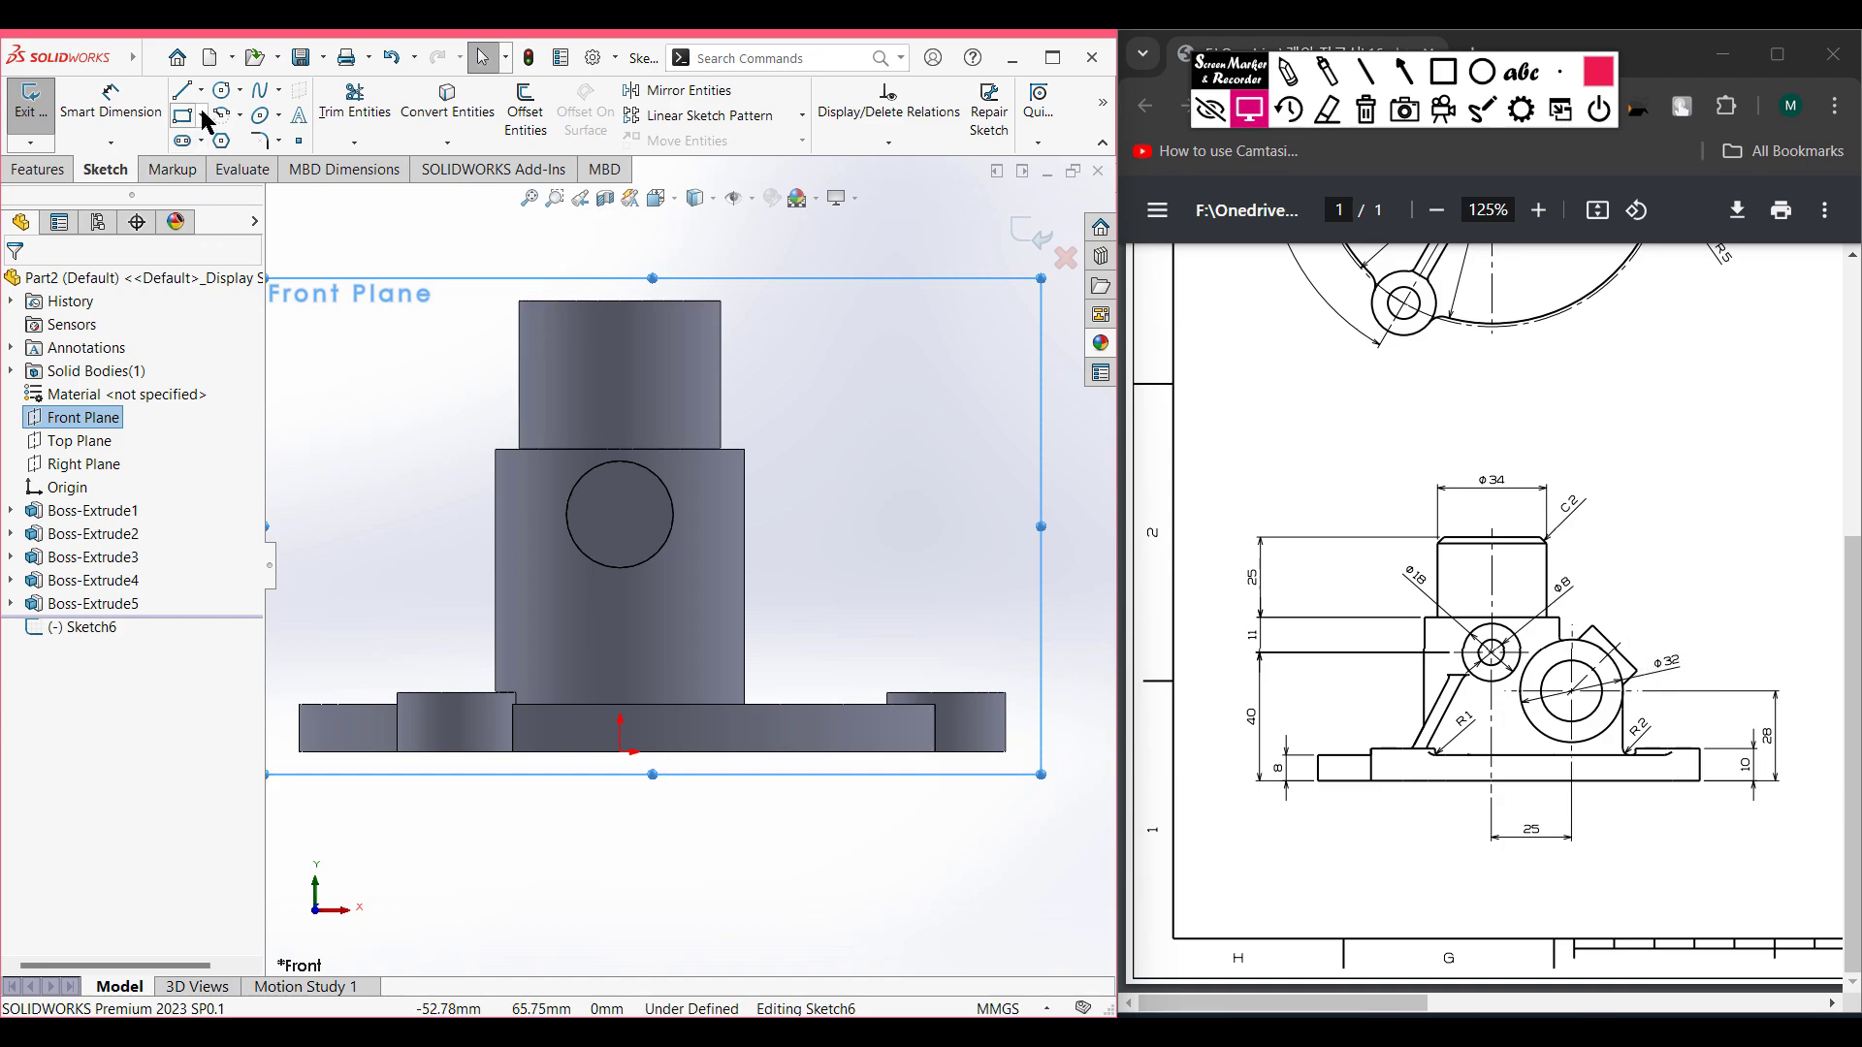
pyautogui.click(223, 89)
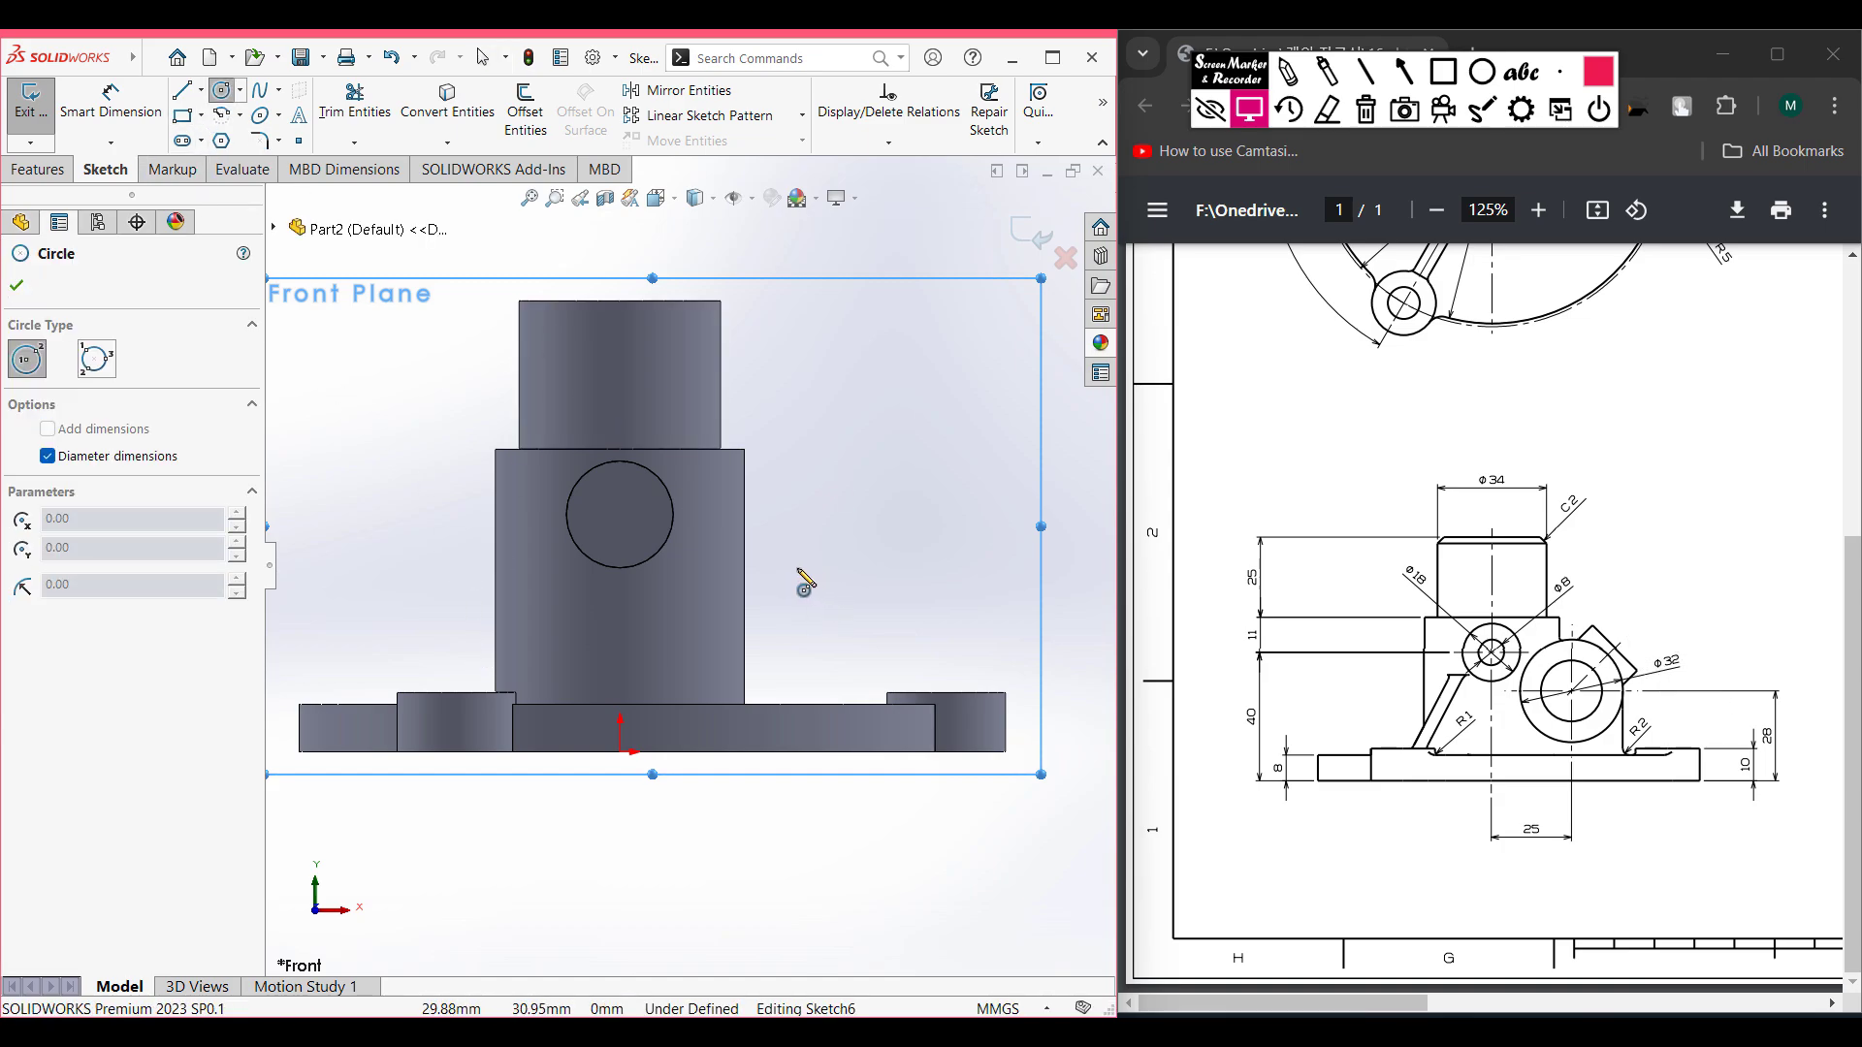
pyautogui.click(798, 568)
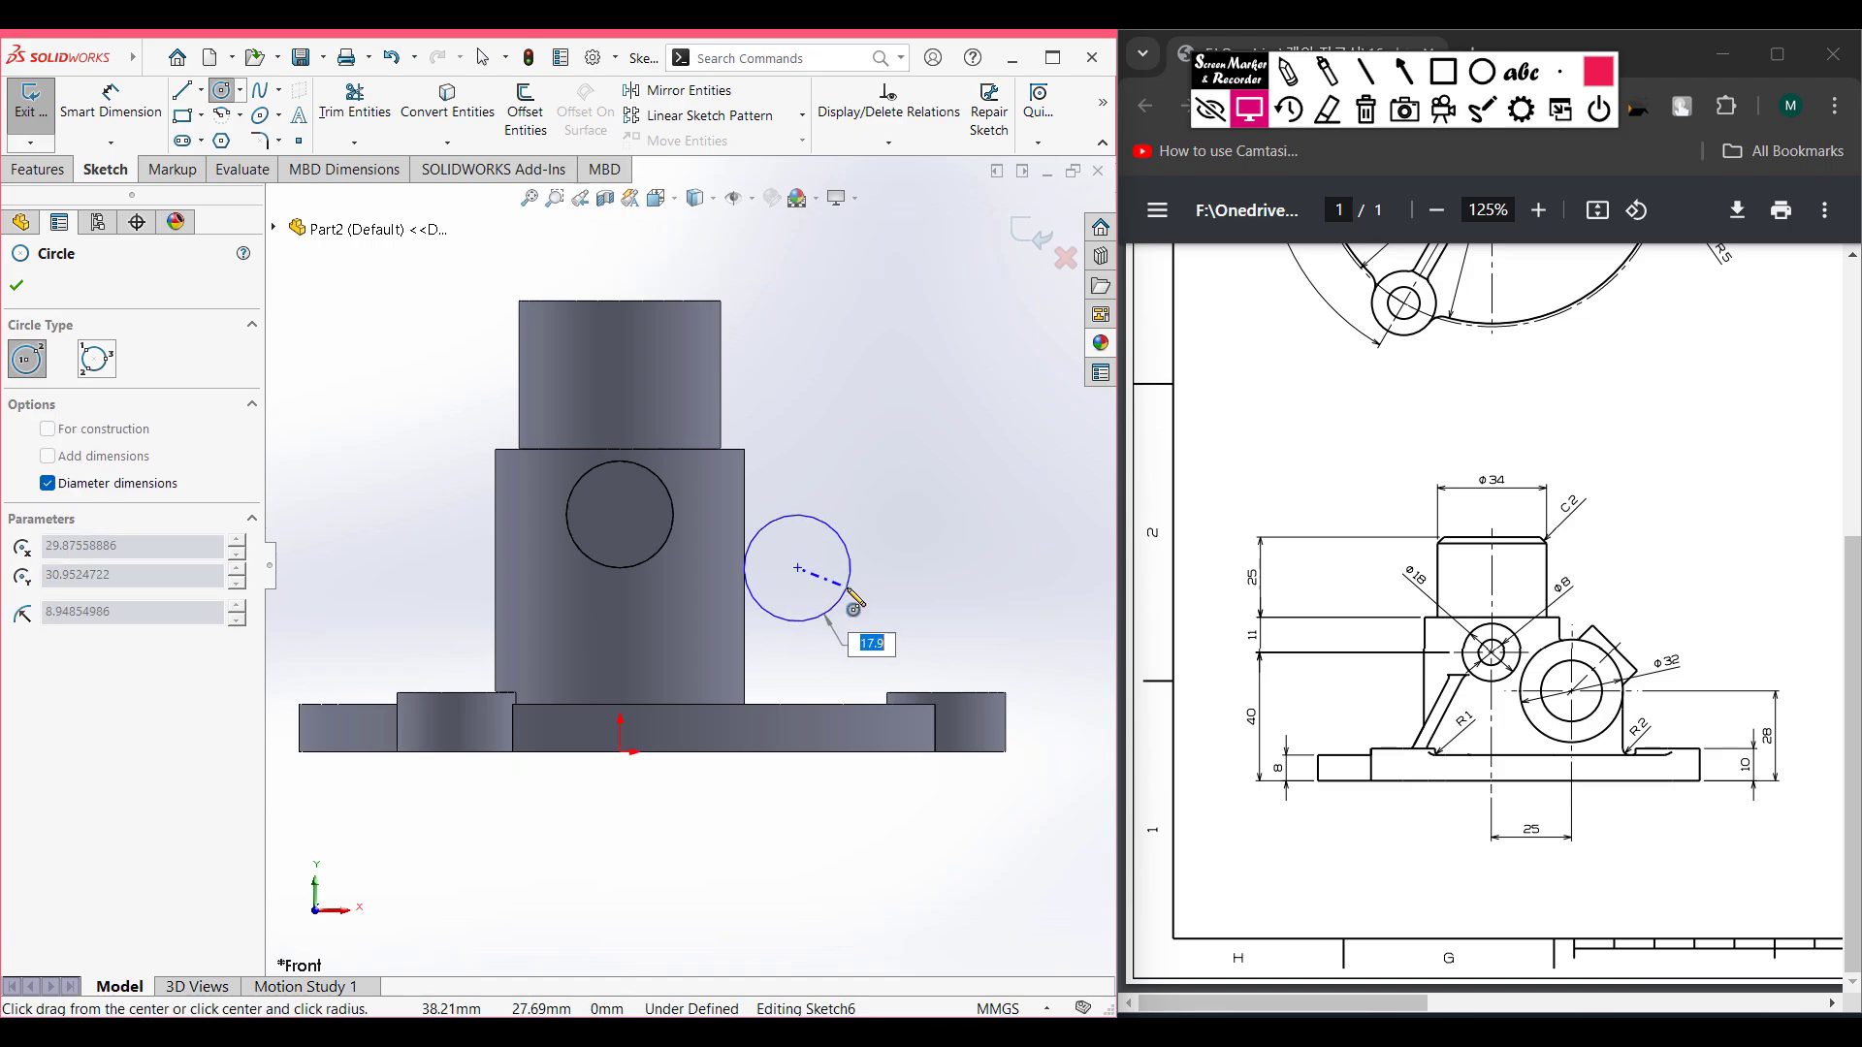
pyautogui.write('32')
pyautogui.press('Return')
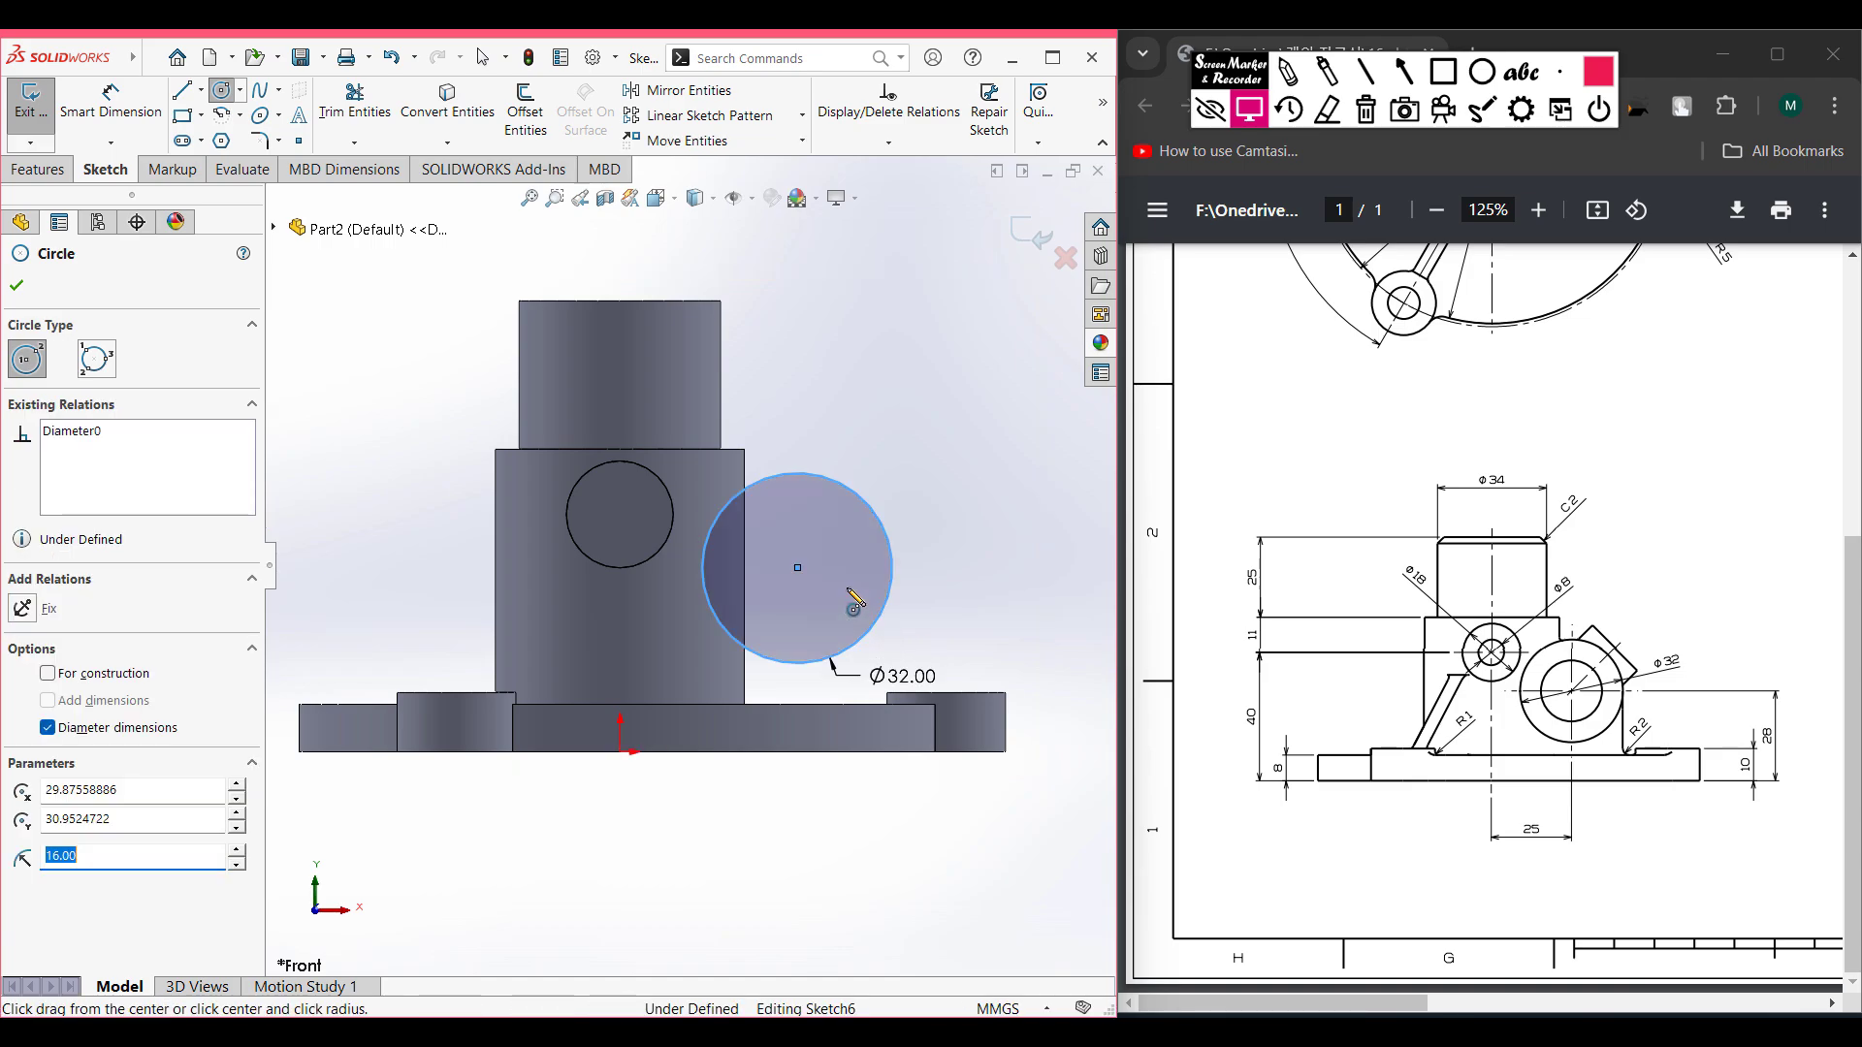
# - Dimension the height of the 32 mm circle's centre above the base's bottom edge as 28 mm
pyautogui.click(110, 102)
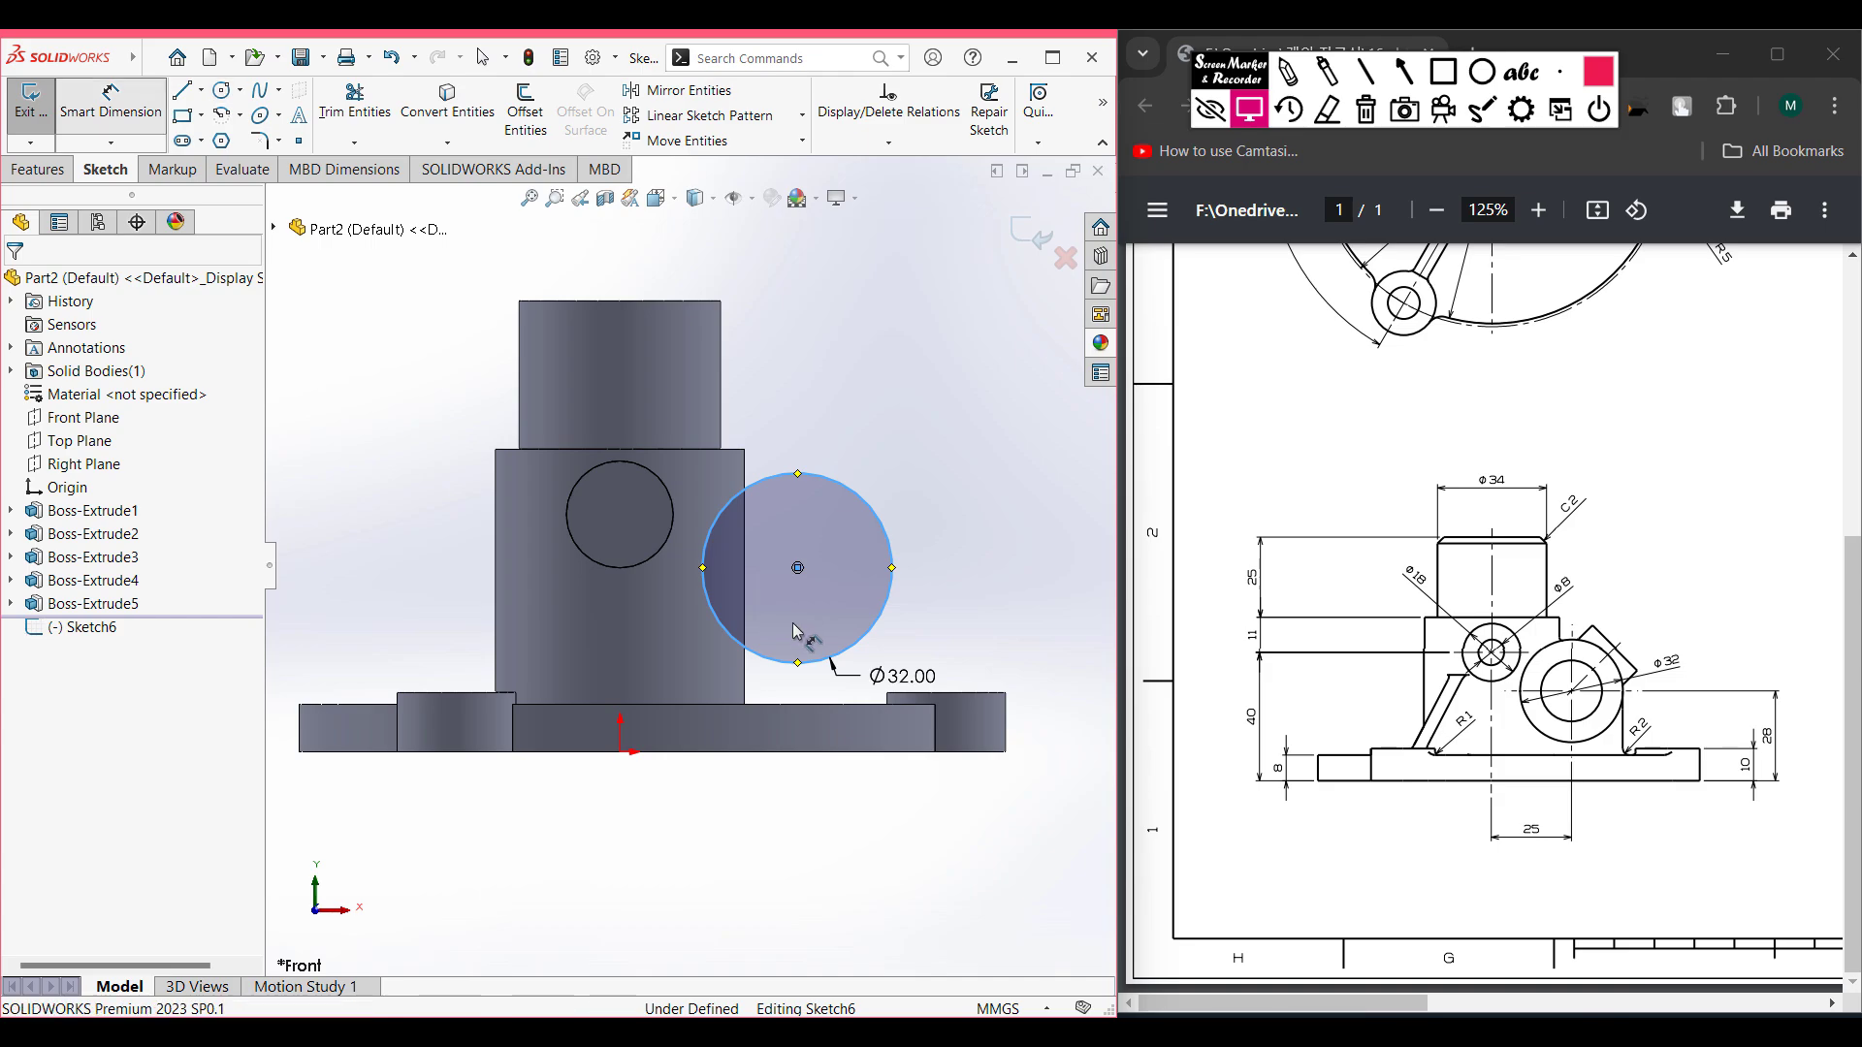
pyautogui.click(773, 661)
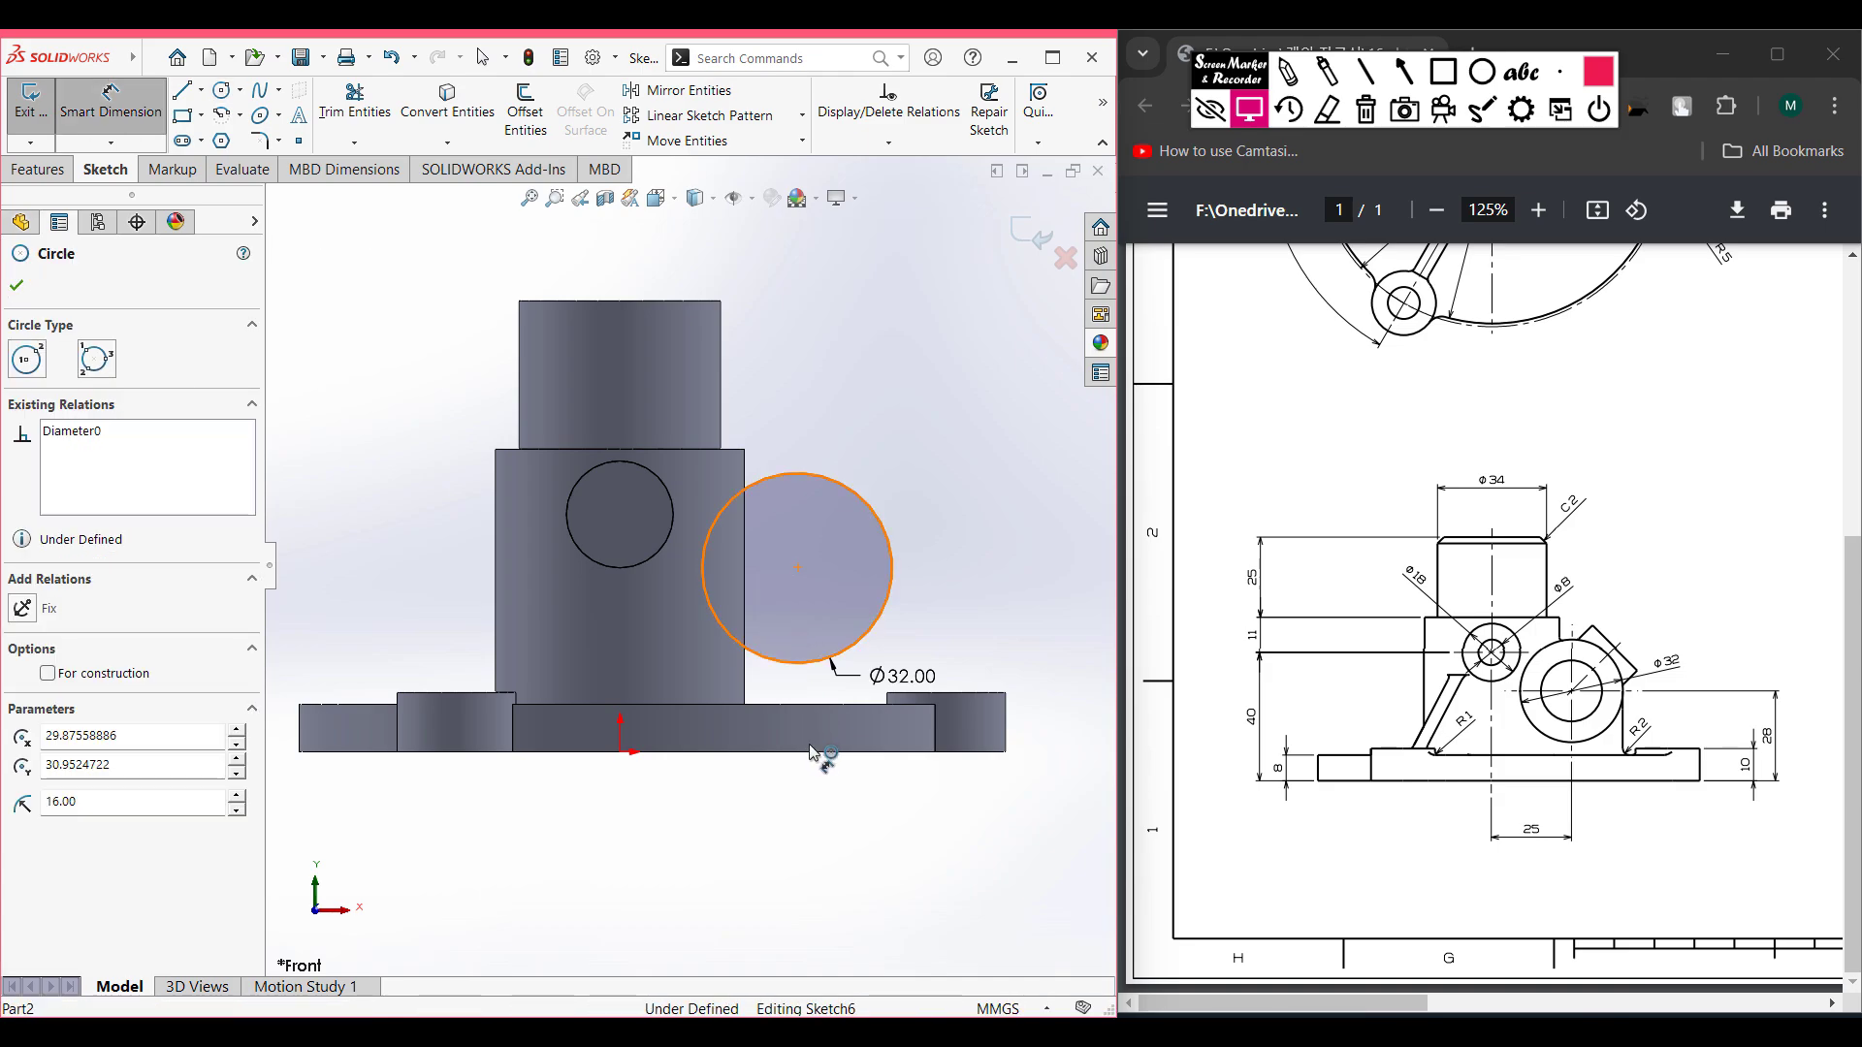
pyautogui.click(819, 753)
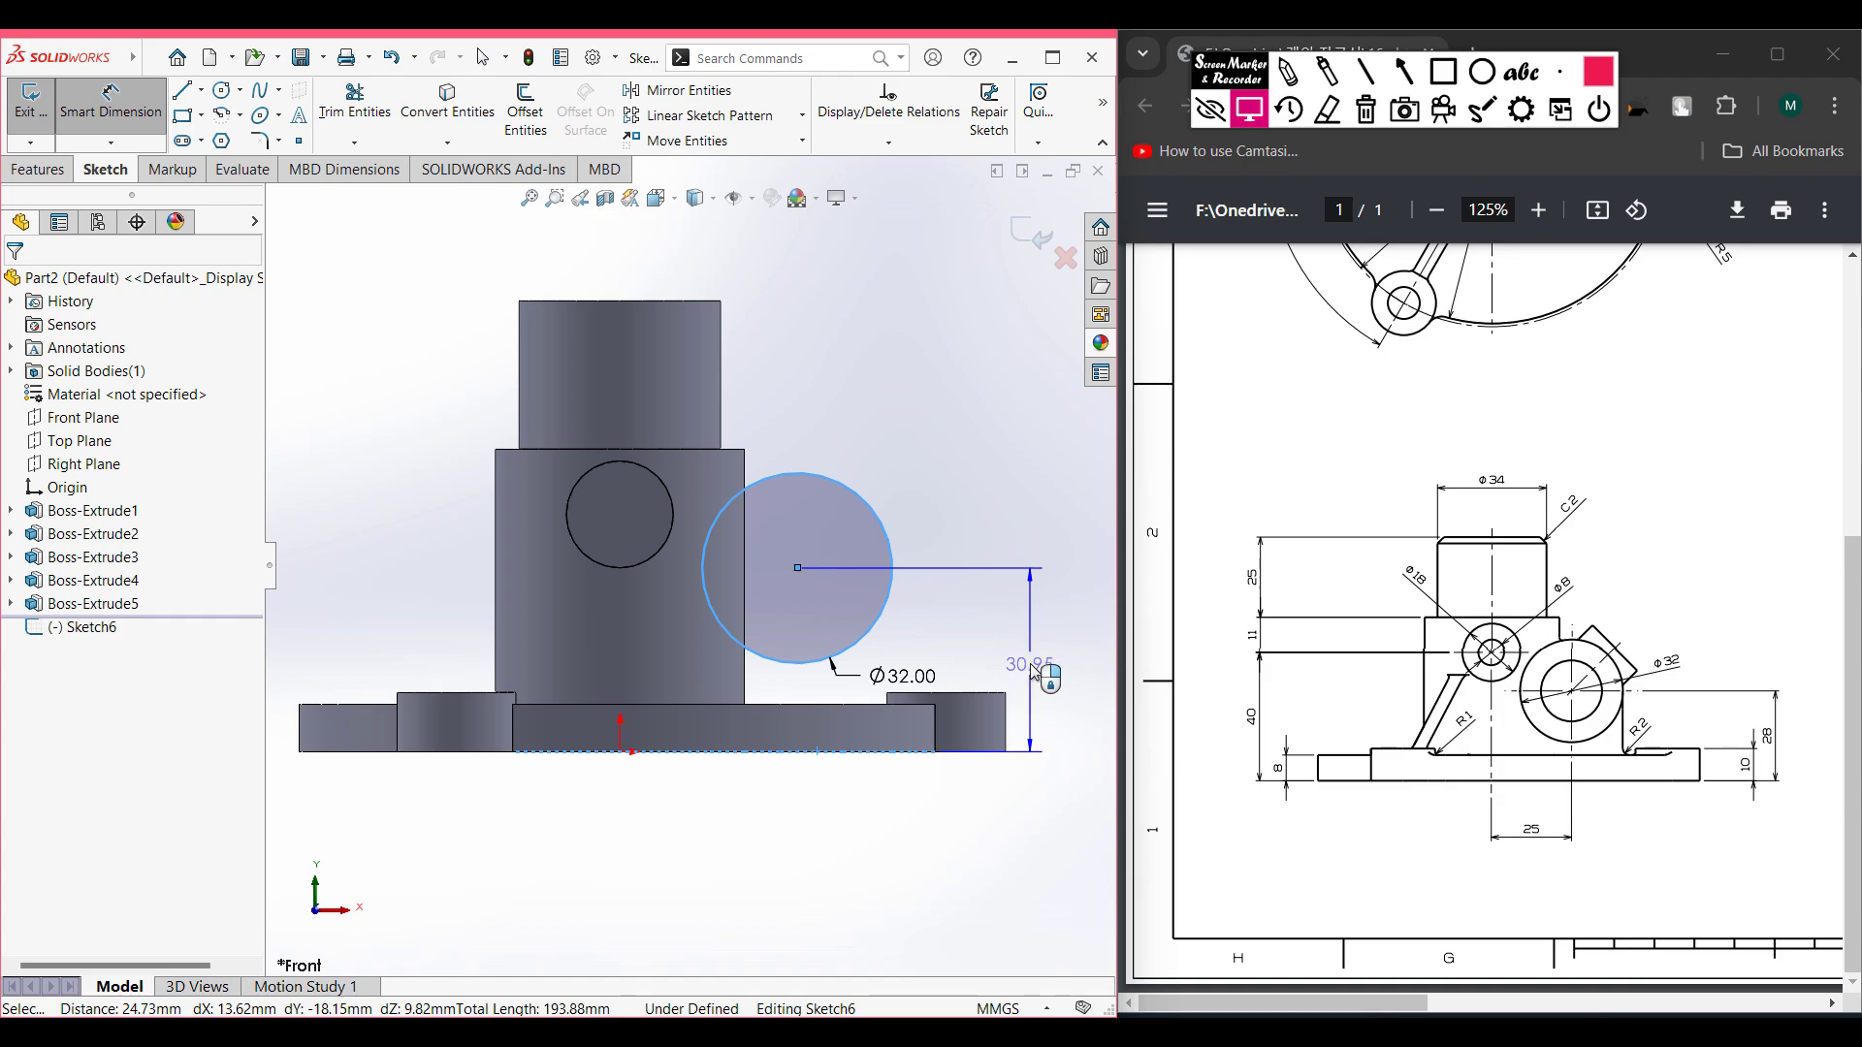
pyautogui.click(1036, 674)
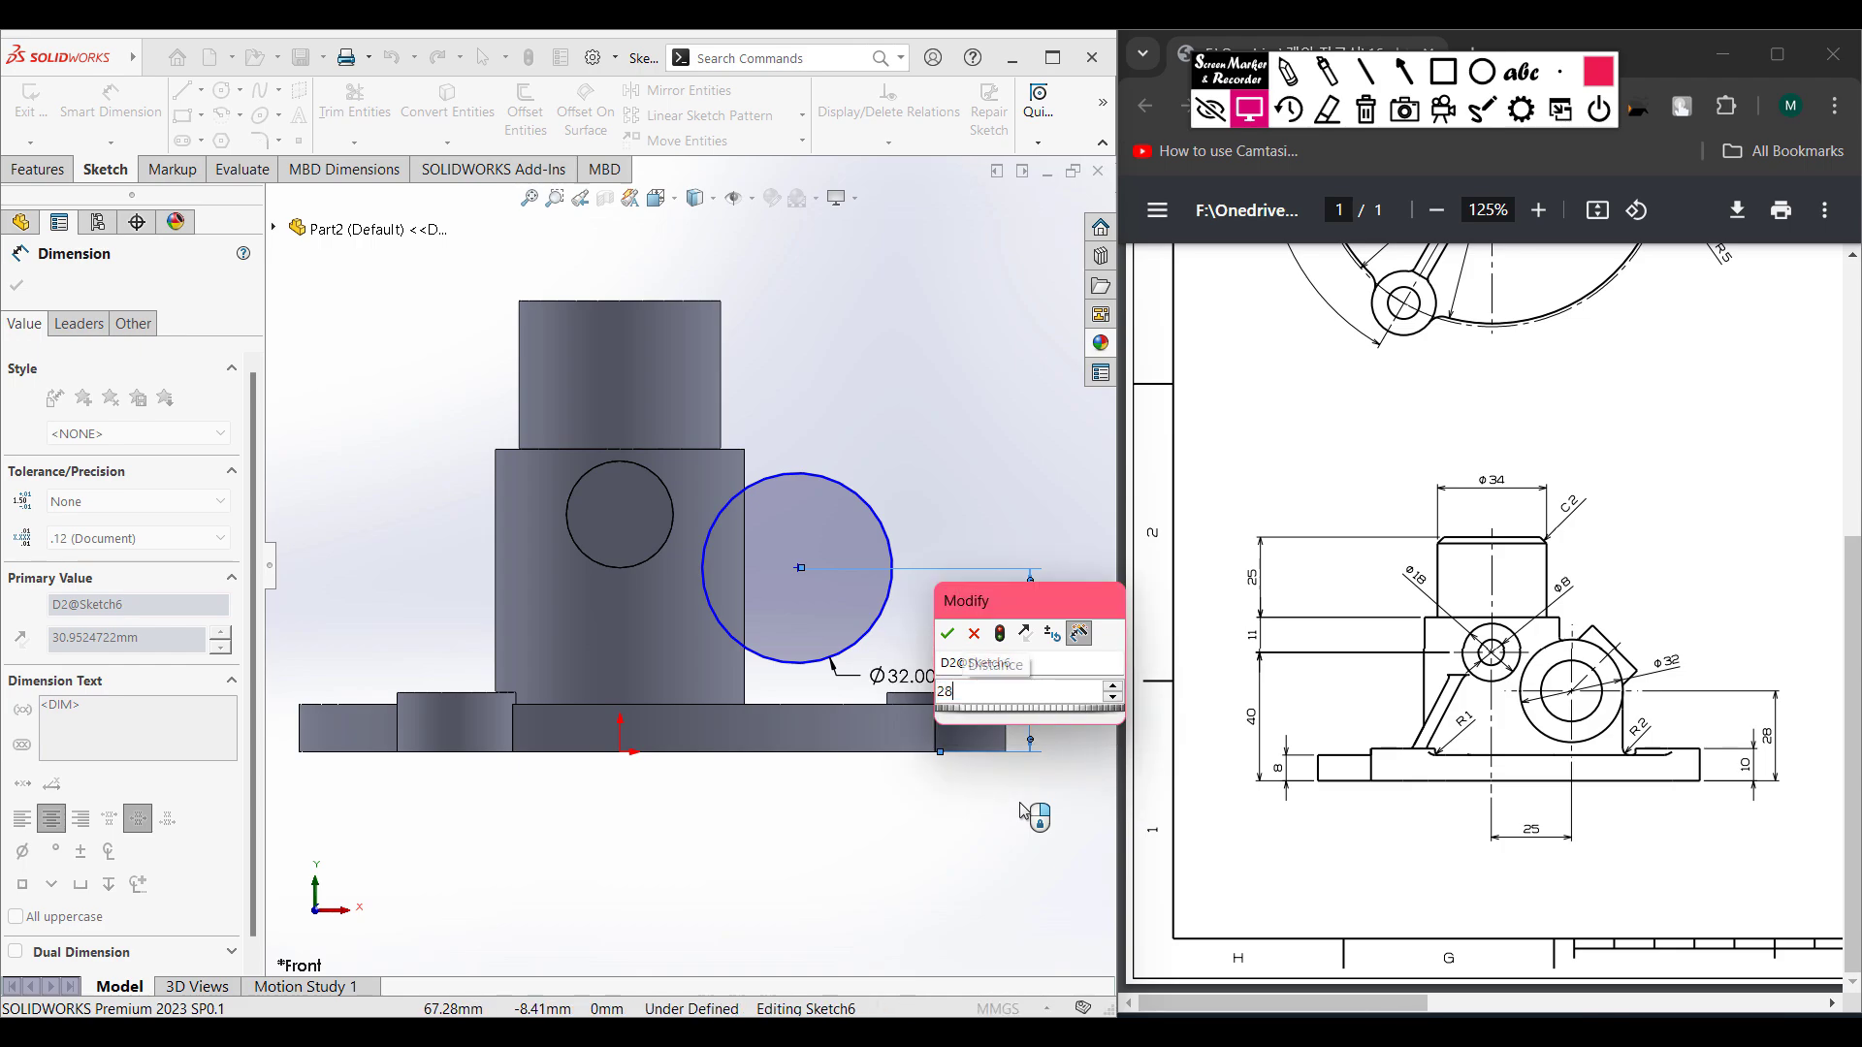
pyautogui.press('Return')
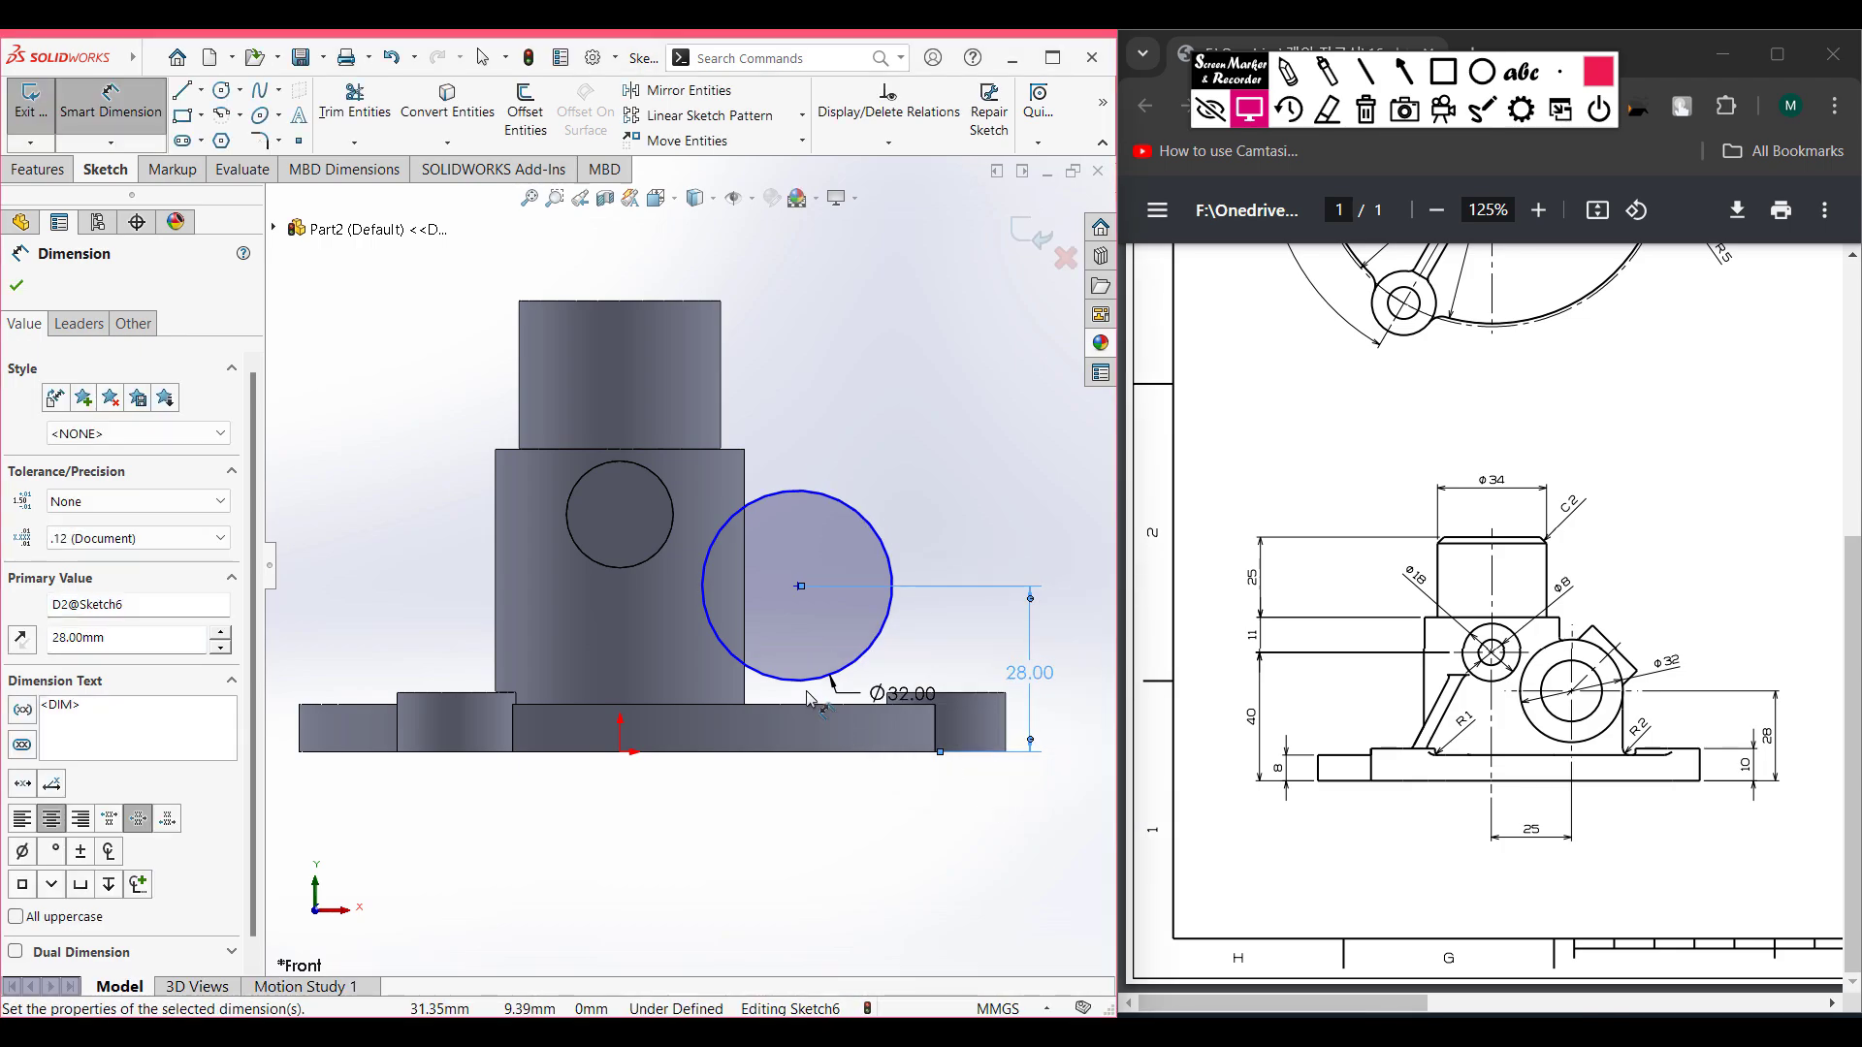
# - Dimension the horizontal distance from the origin to the 32 mm circle's centre as 25 mm
pyautogui.click(803, 689)
pyautogui.click(621, 752)
pyautogui.click(690, 801)
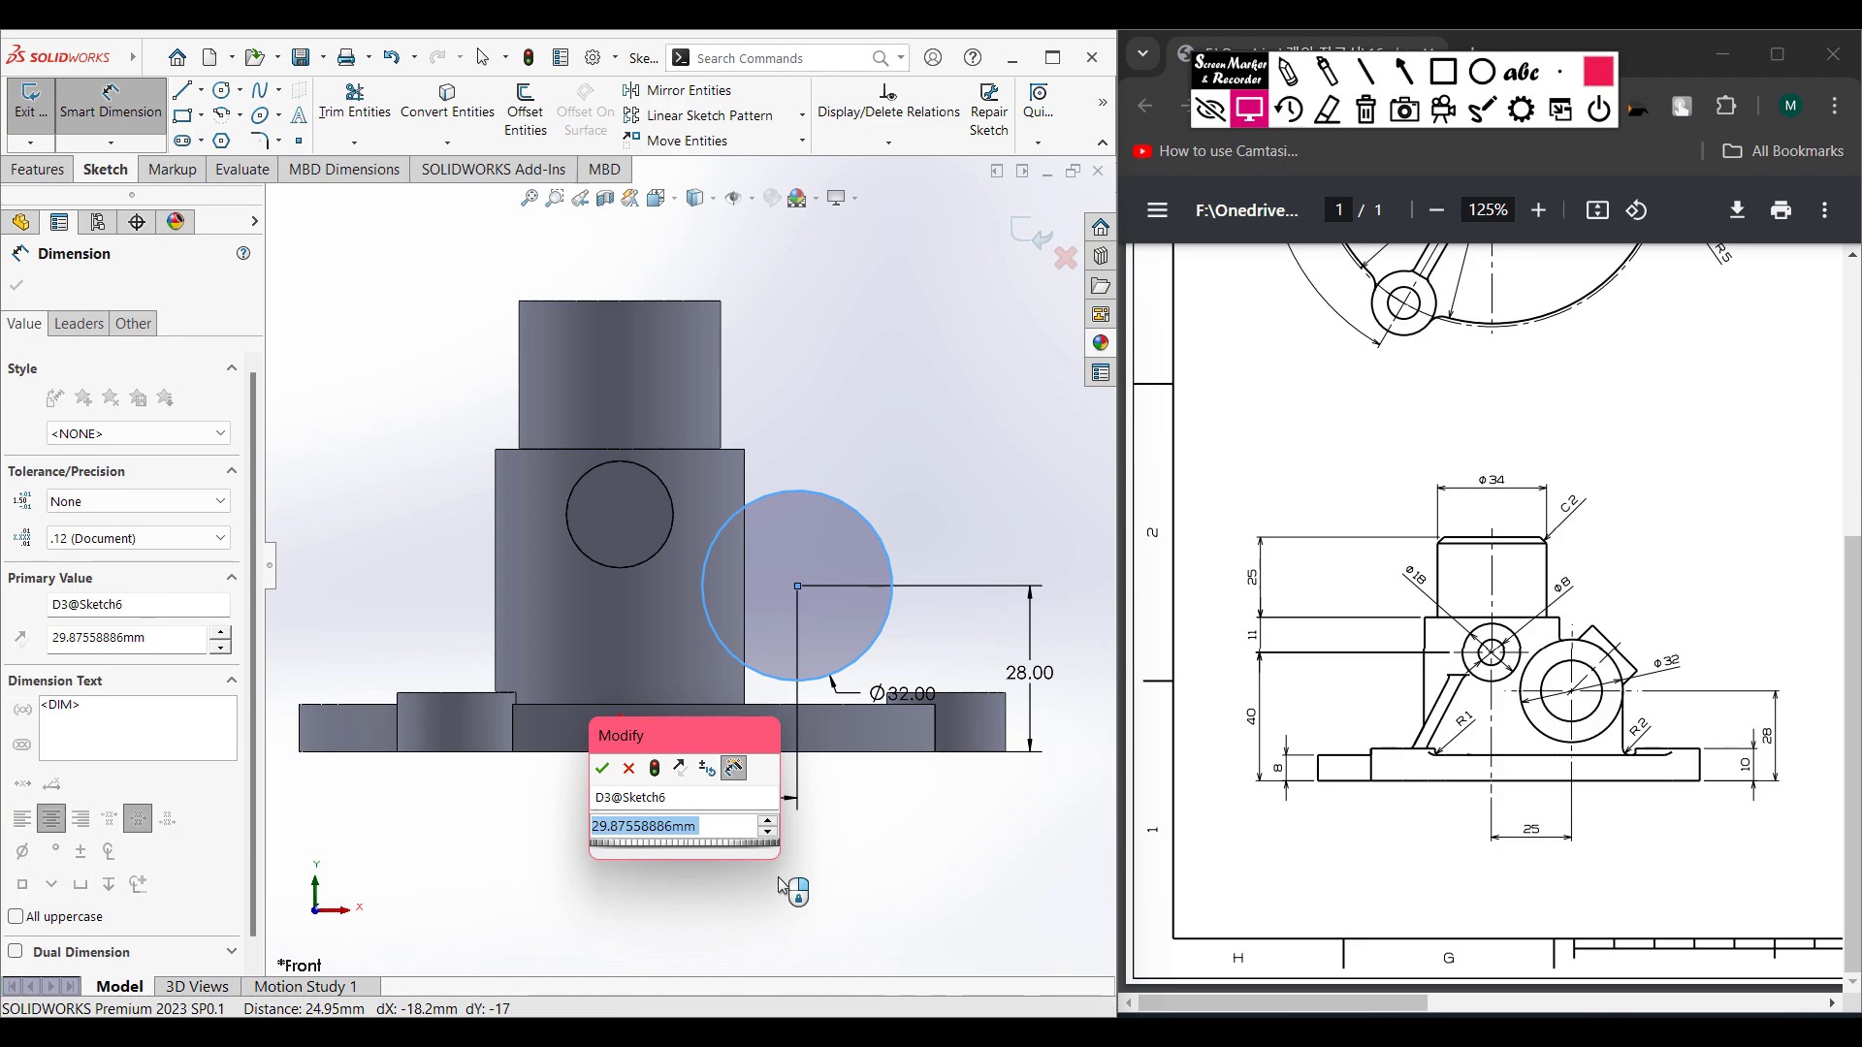
pyautogui.write('25')
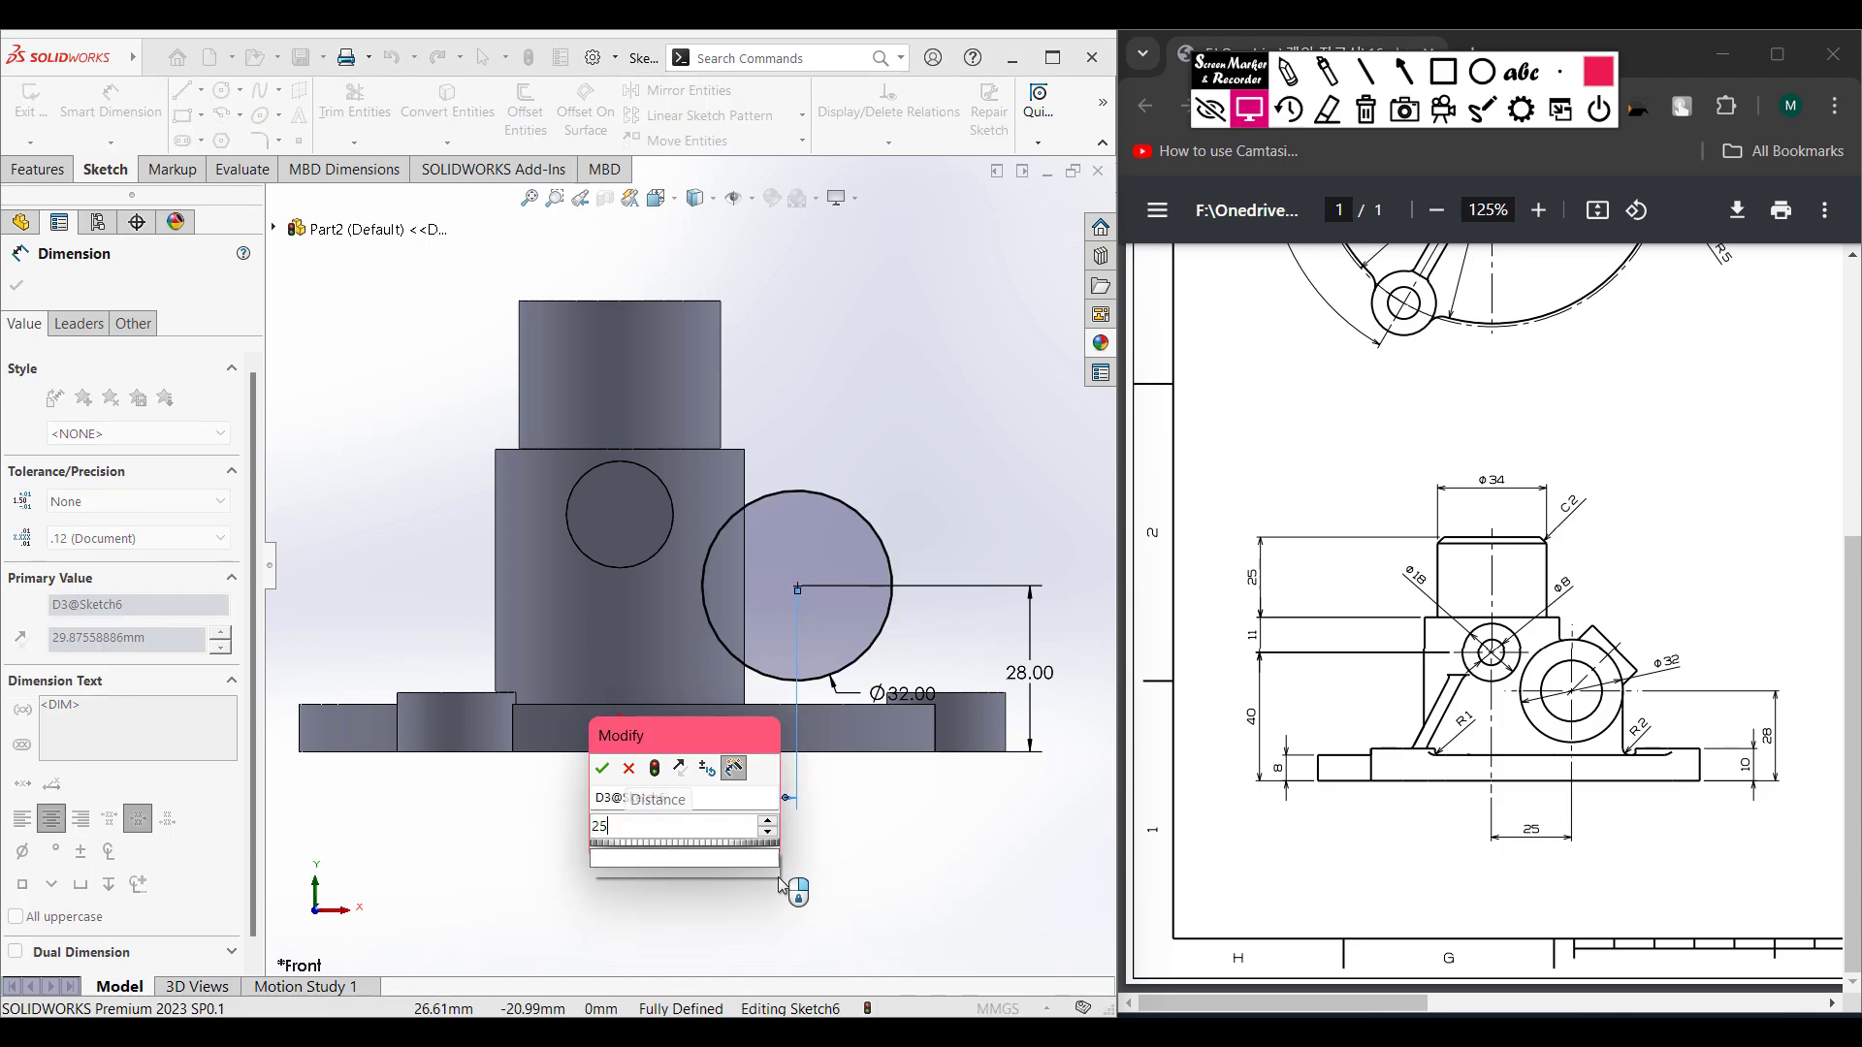
pyautogui.press('Escape')
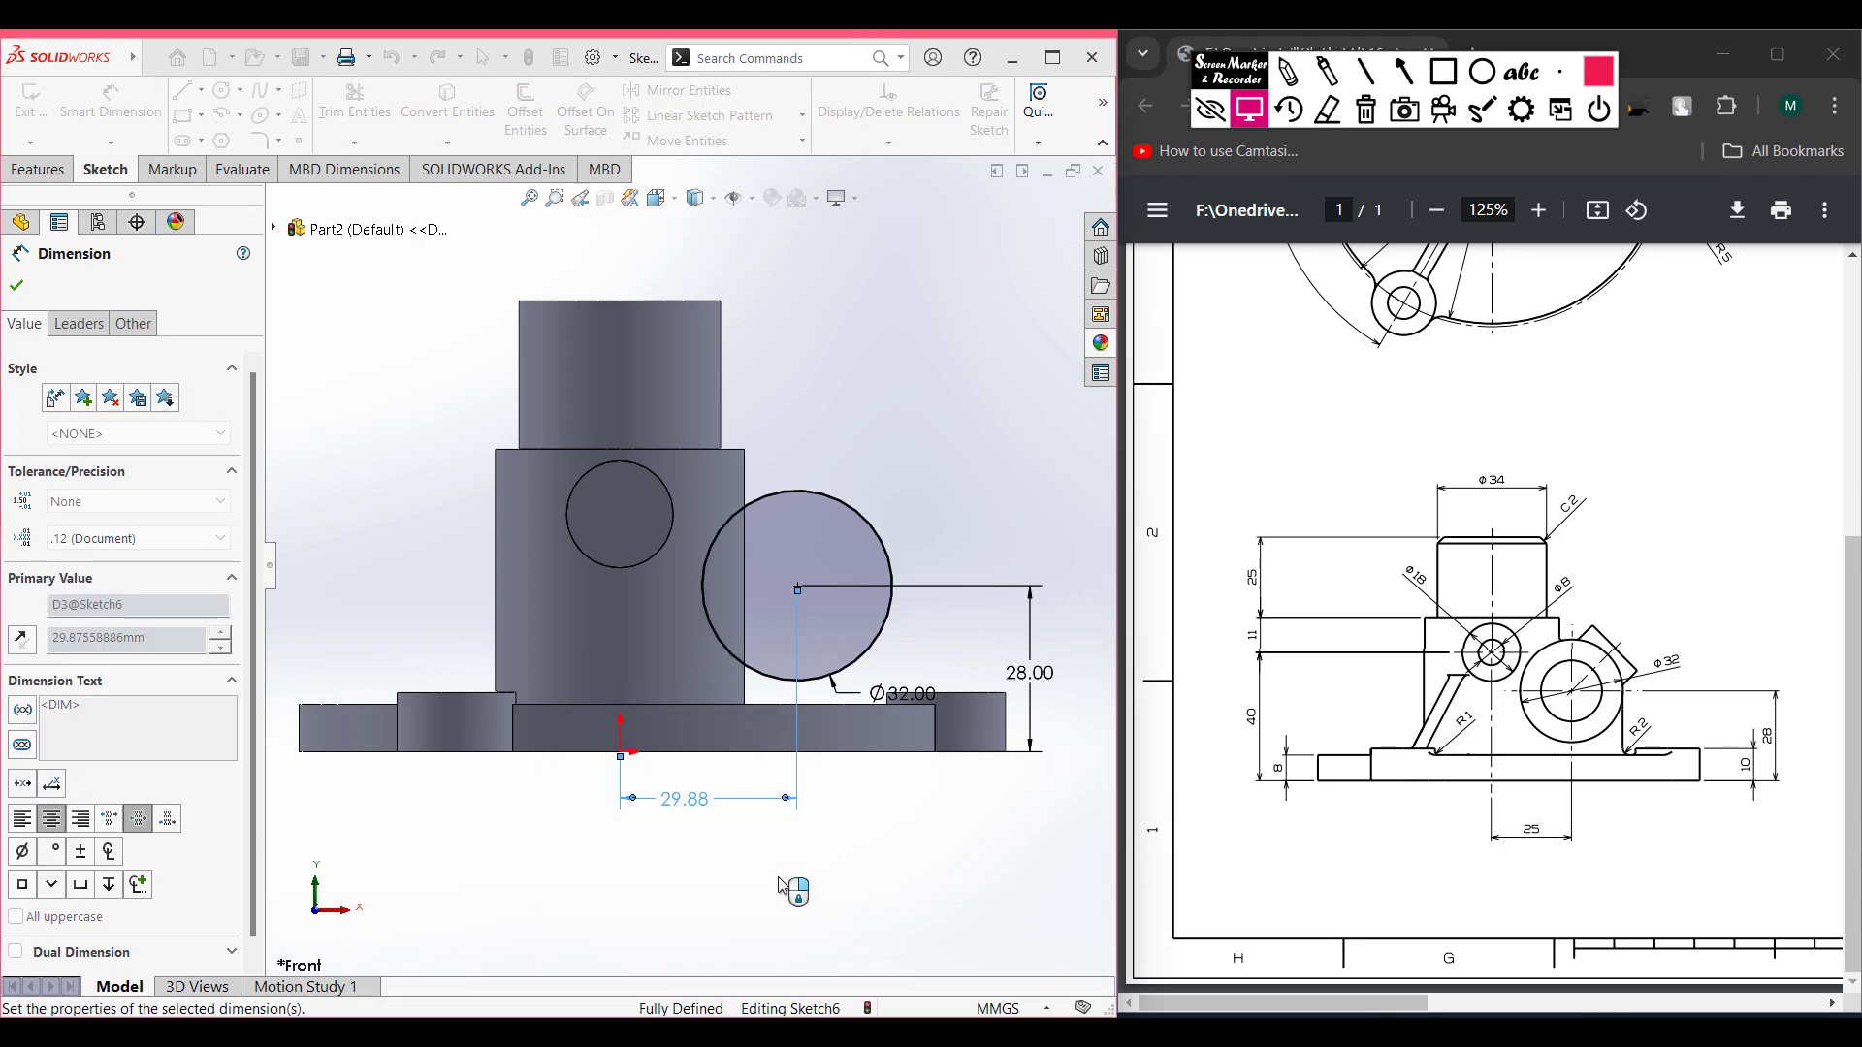
# - Extrude the 32 mm circle as a boss with the Mid Plane end condition and a depth of 44 mm
pyautogui.hotkey('ctrl', '7')
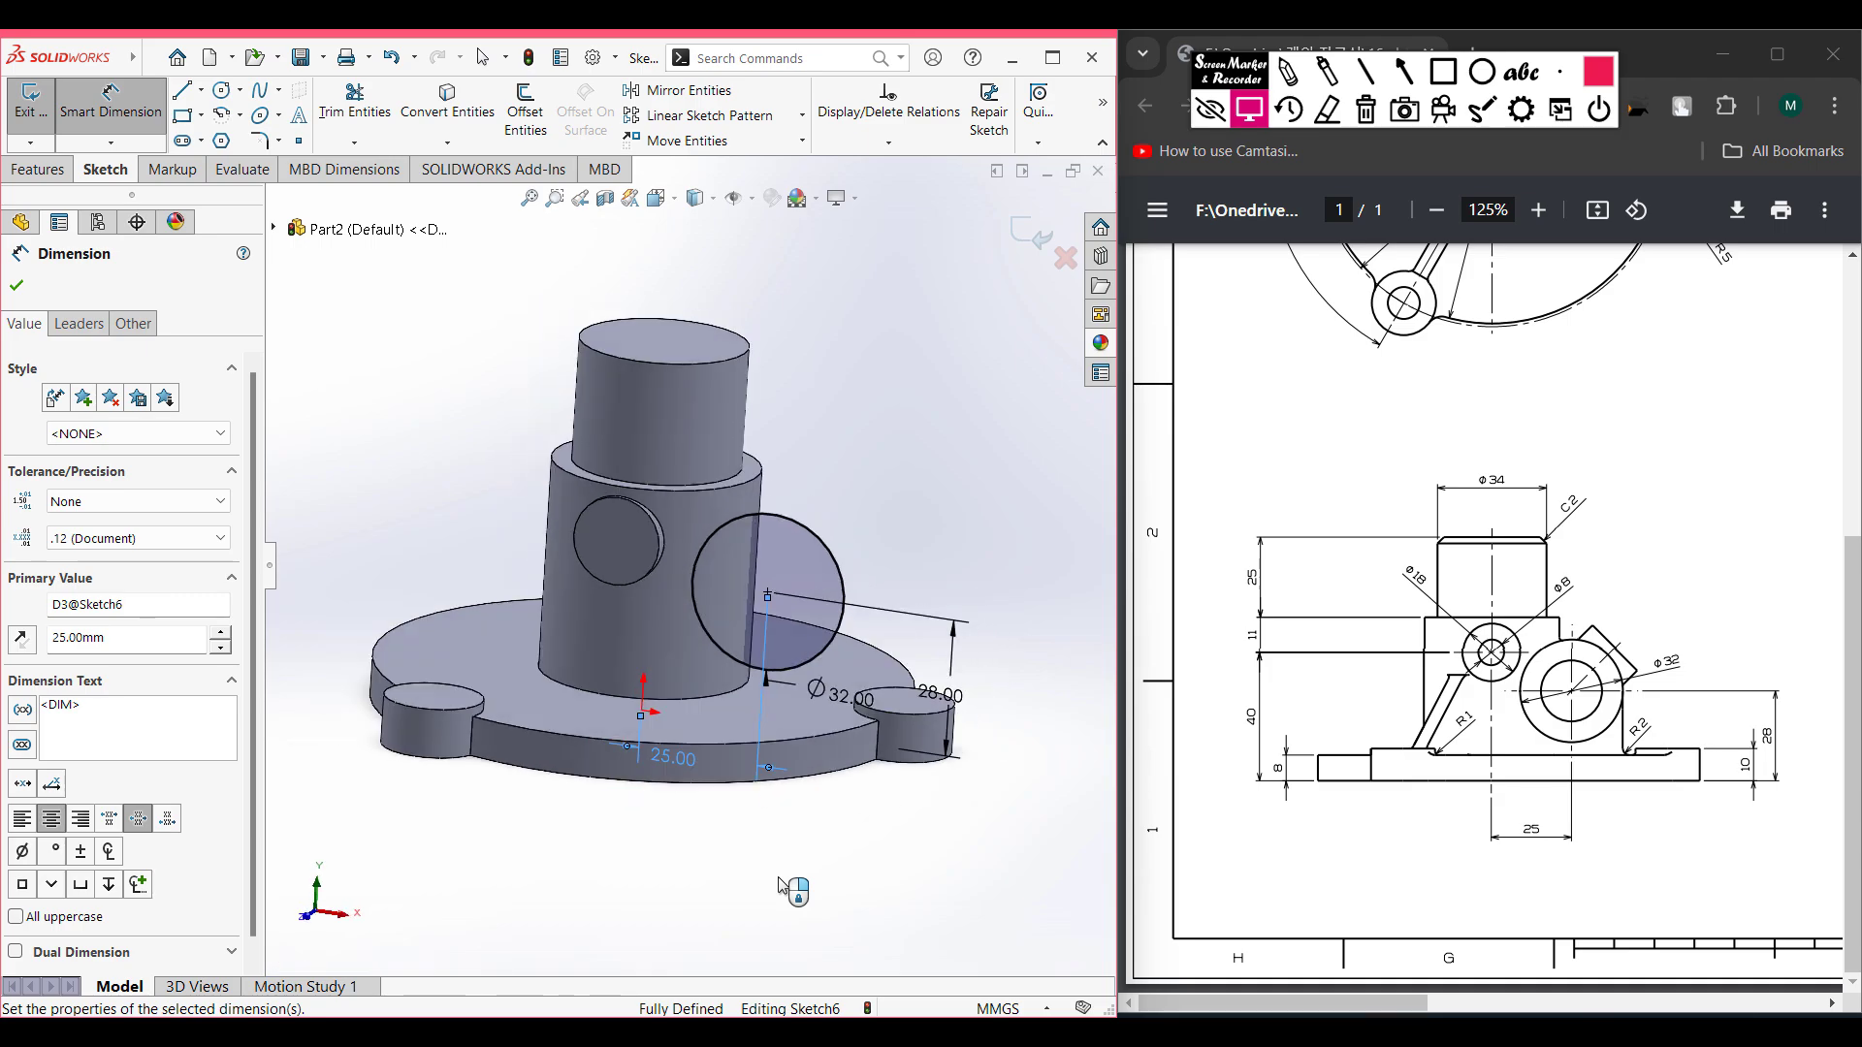
pyautogui.click(46, 176)
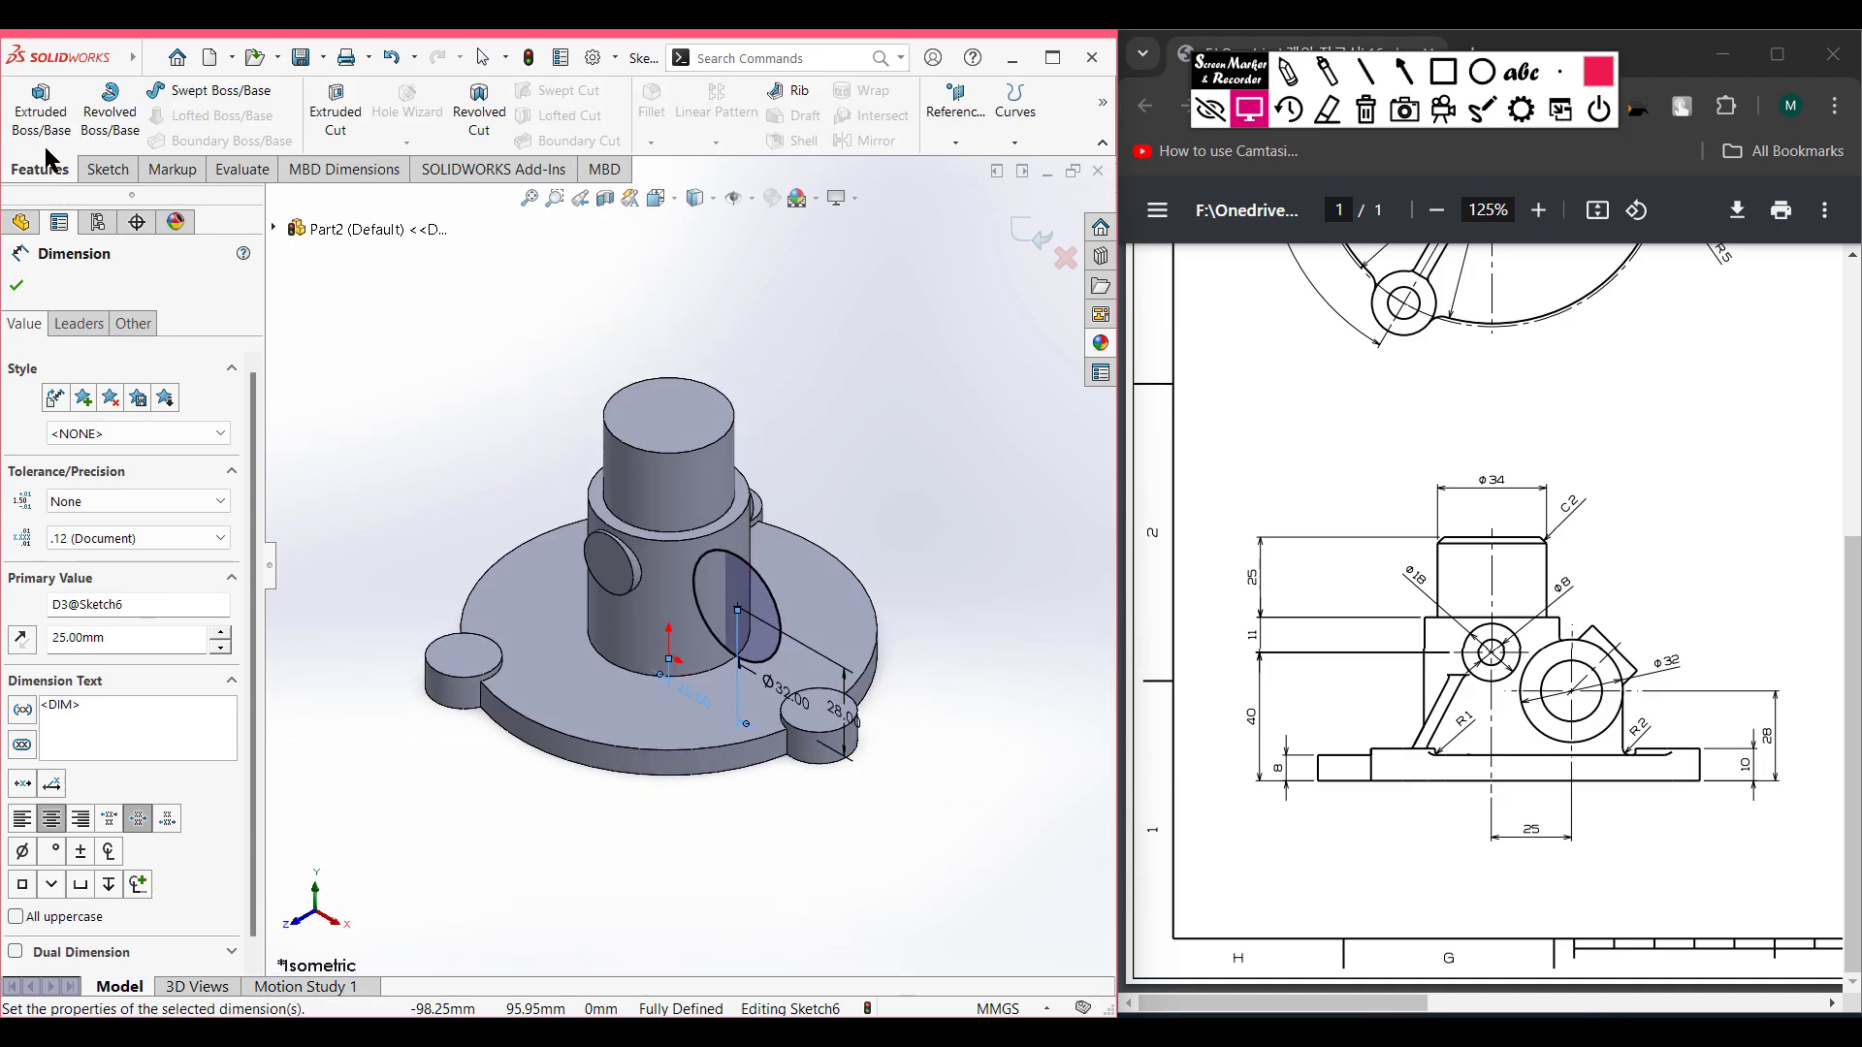
pyautogui.scroll(1, 1615, 509)
pyautogui.scroll(4, 1614, 509)
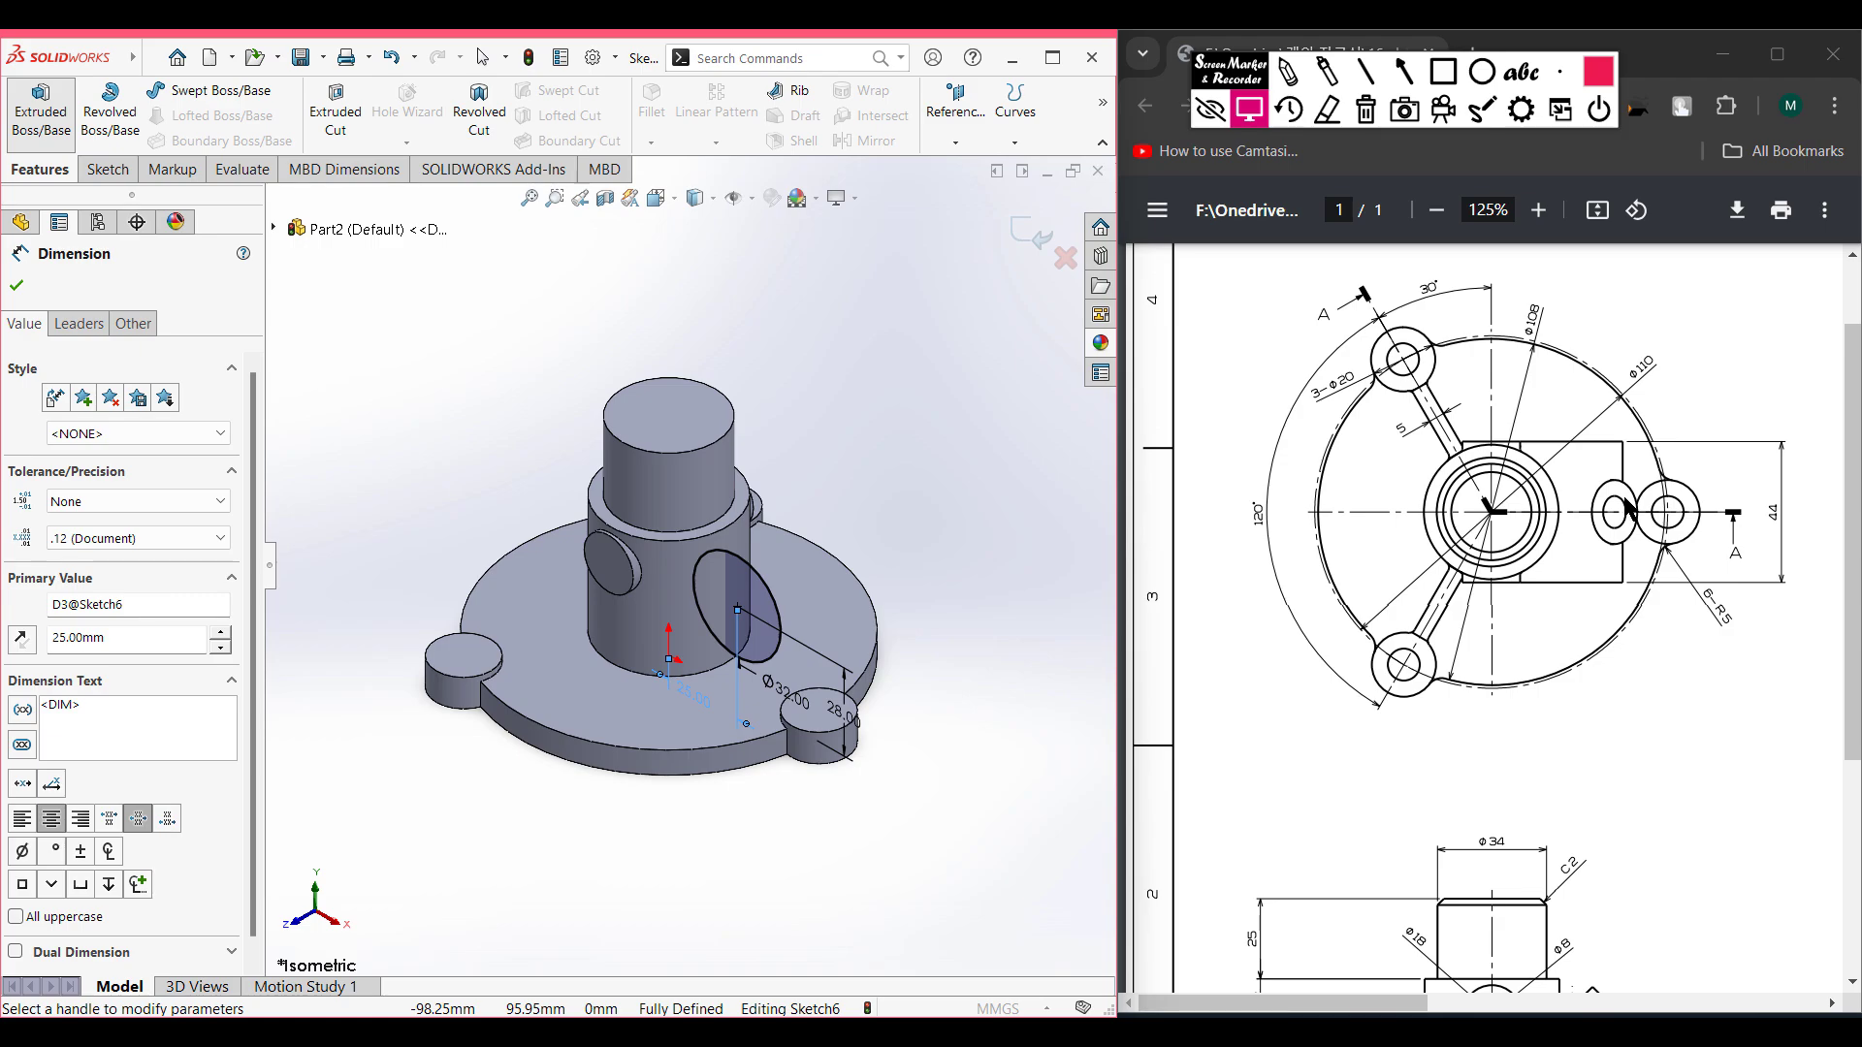
pyautogui.click(41, 110)
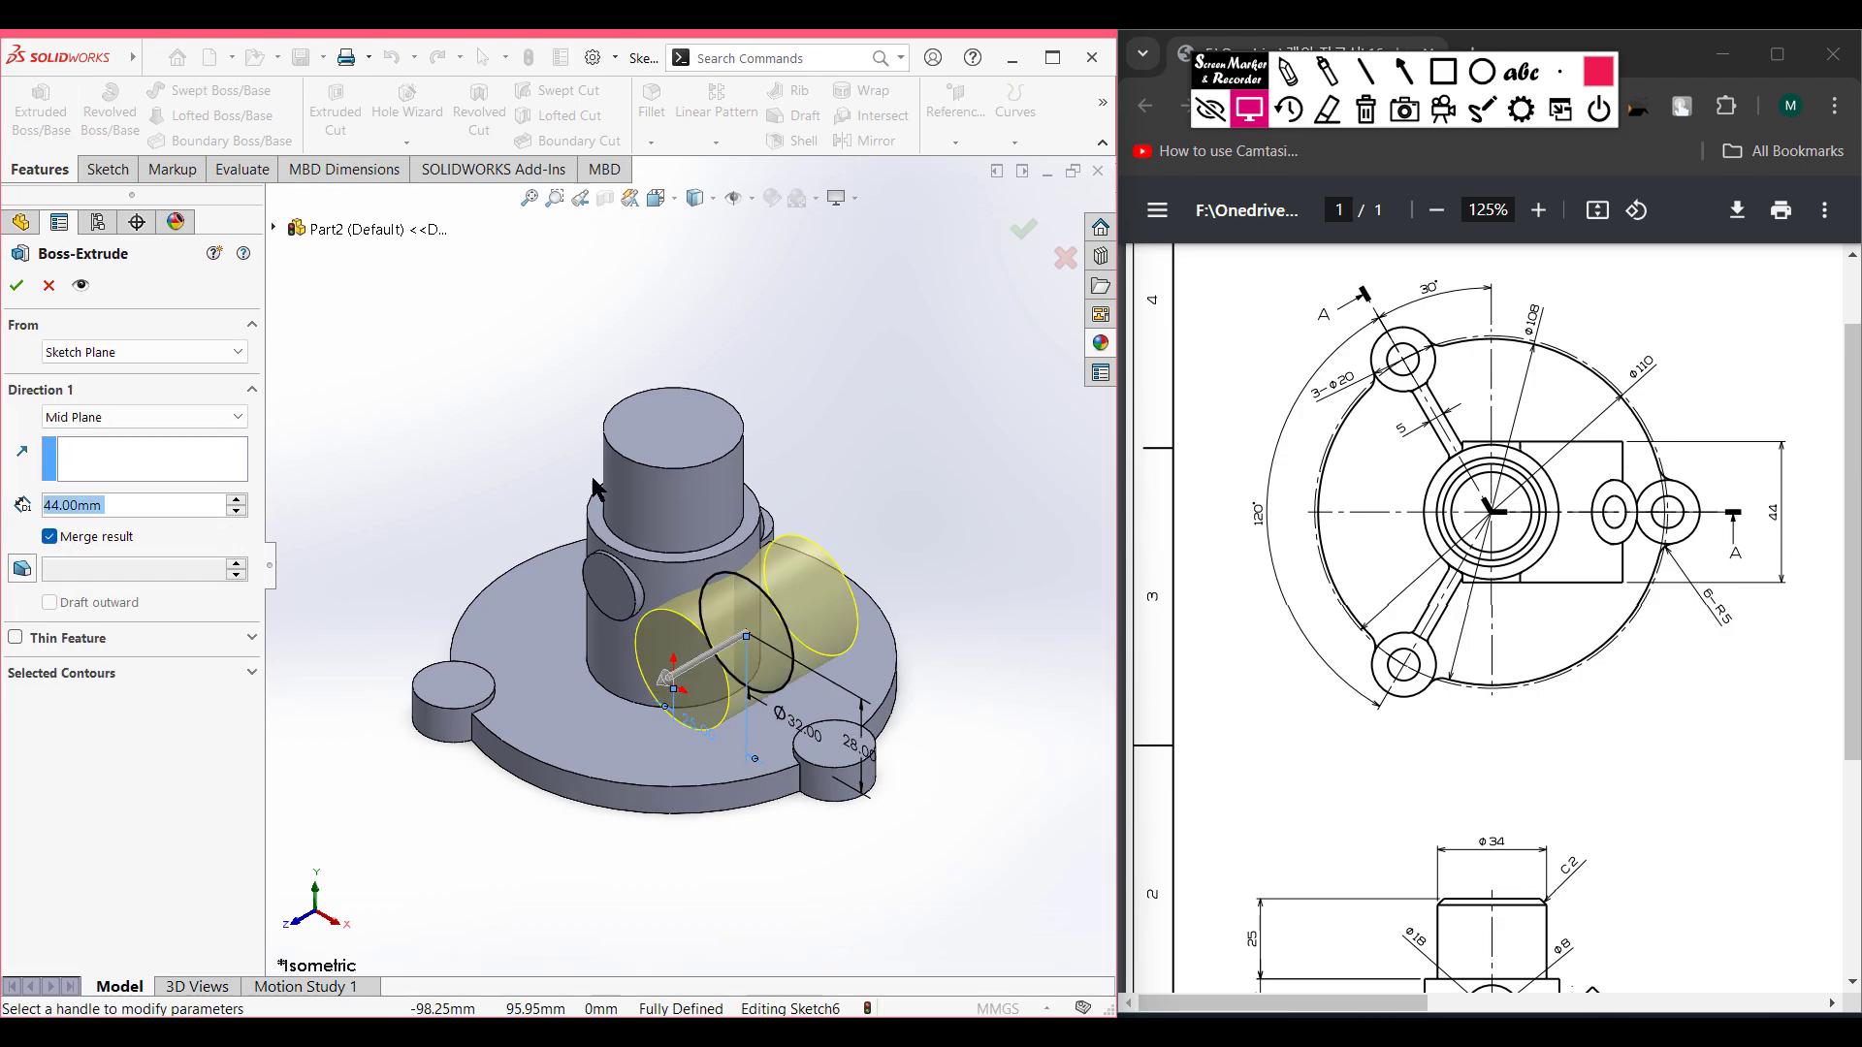
pyautogui.click(46, 285)
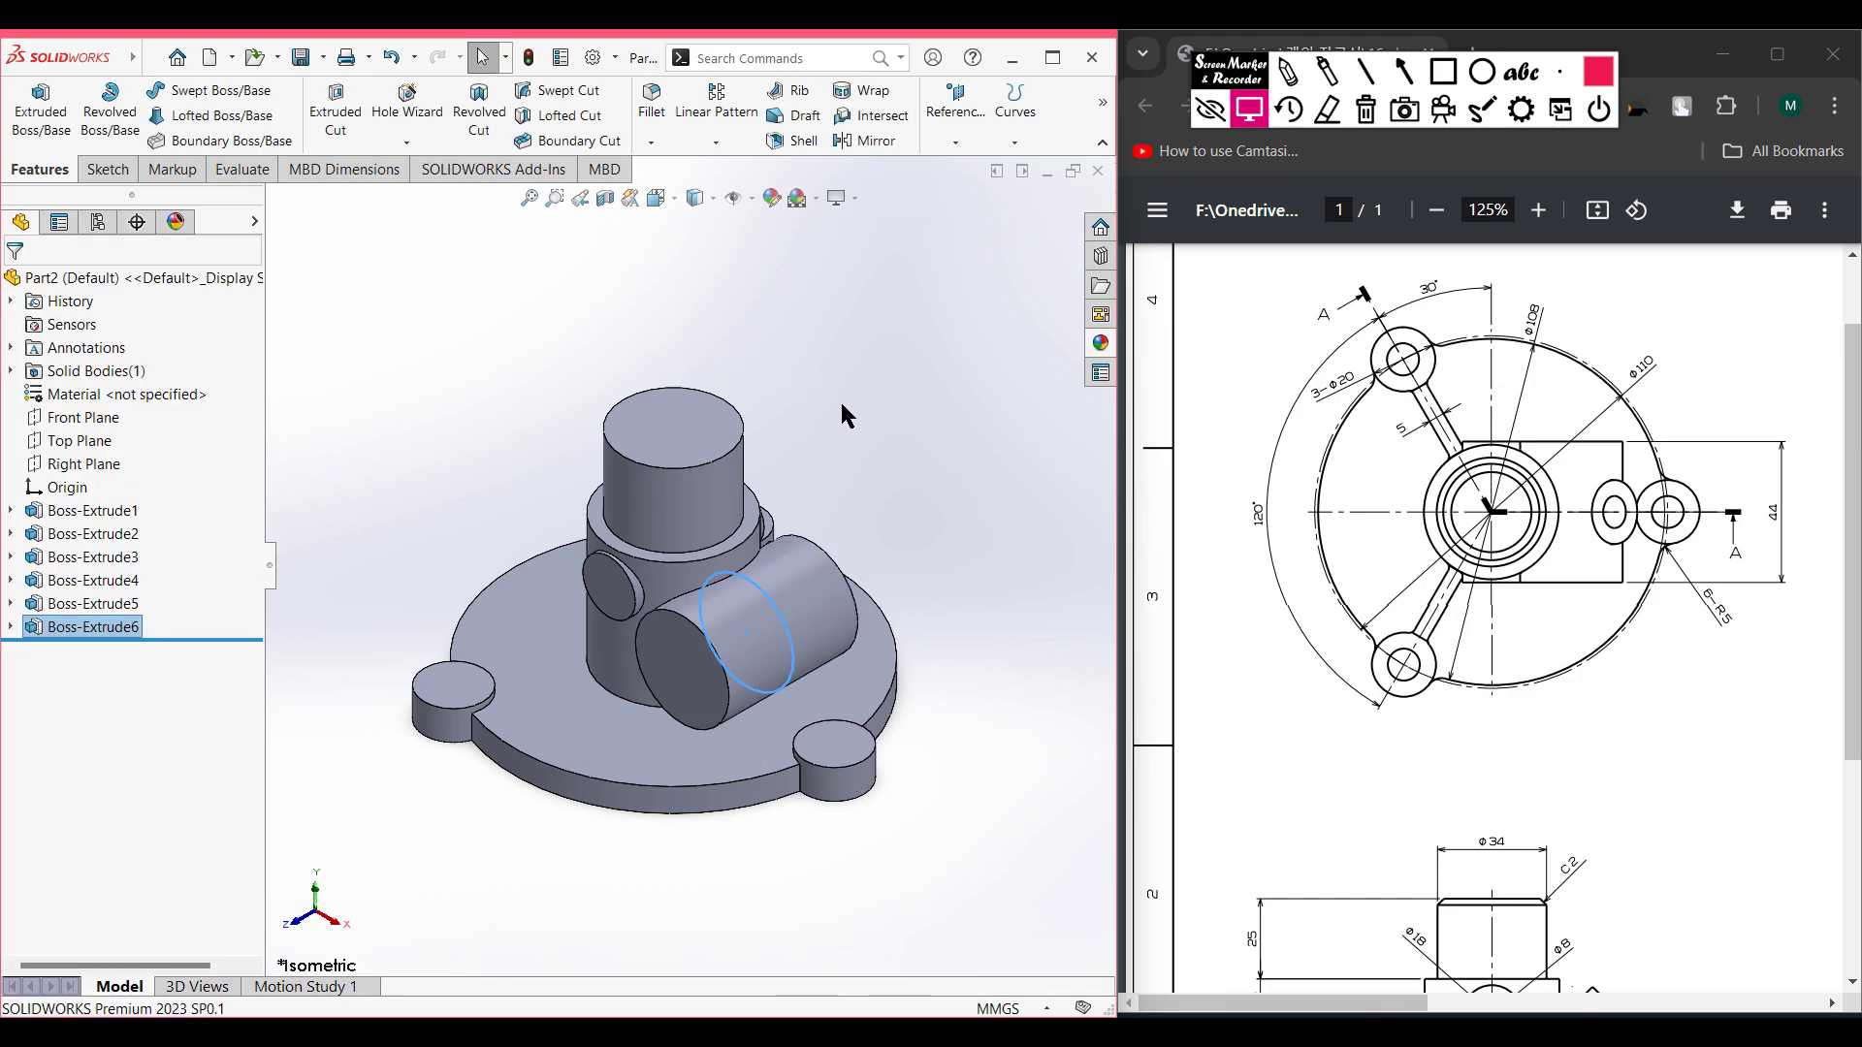
# - Examine the inclined boss on the horizontal cylinder and its angle in the drawing's isometric and section A-A views, marking them temporarily
pyautogui.moveTo(1341, 986); pyautogui.dragTo(1745, 1004)
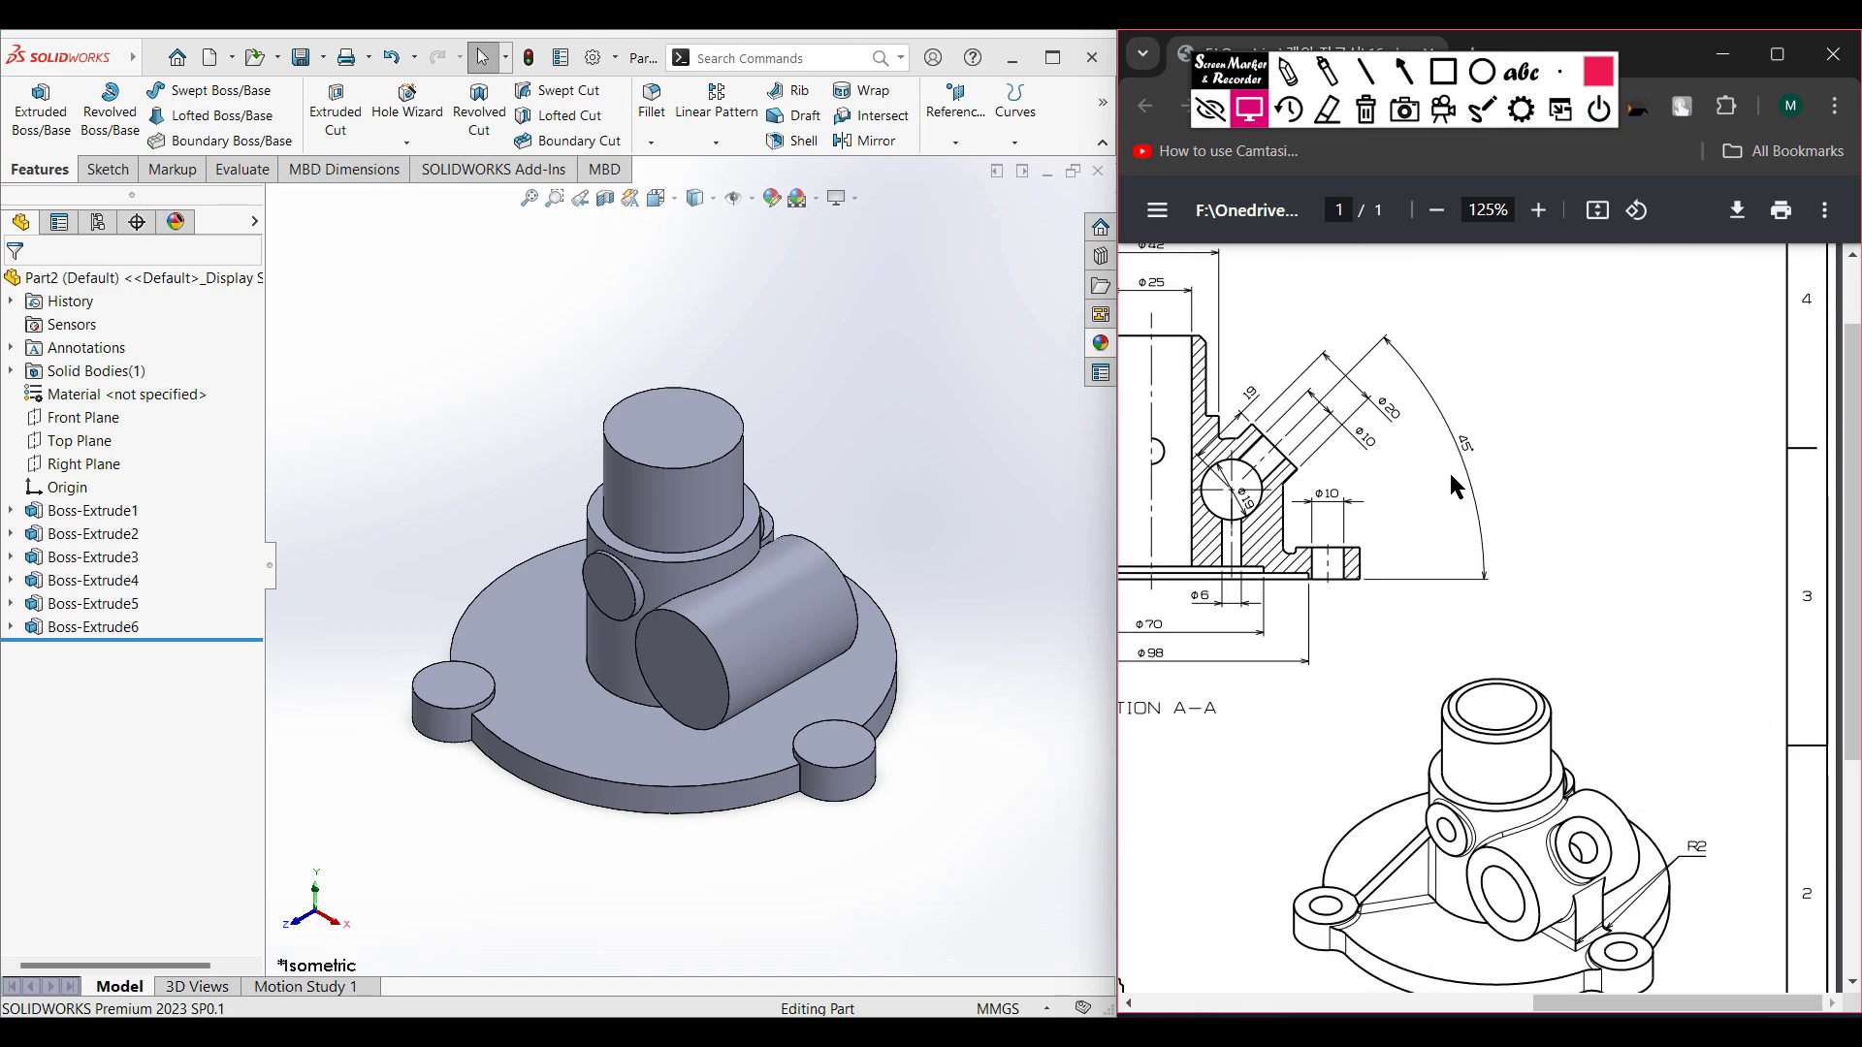
pyautogui.click(1289, 72)
pyautogui.moveTo(1583, 817)
pyautogui.mouseDown()
pyautogui.moveTo(1619, 877)
pyautogui.moveTo(1595, 819)
pyautogui.mouseUp()
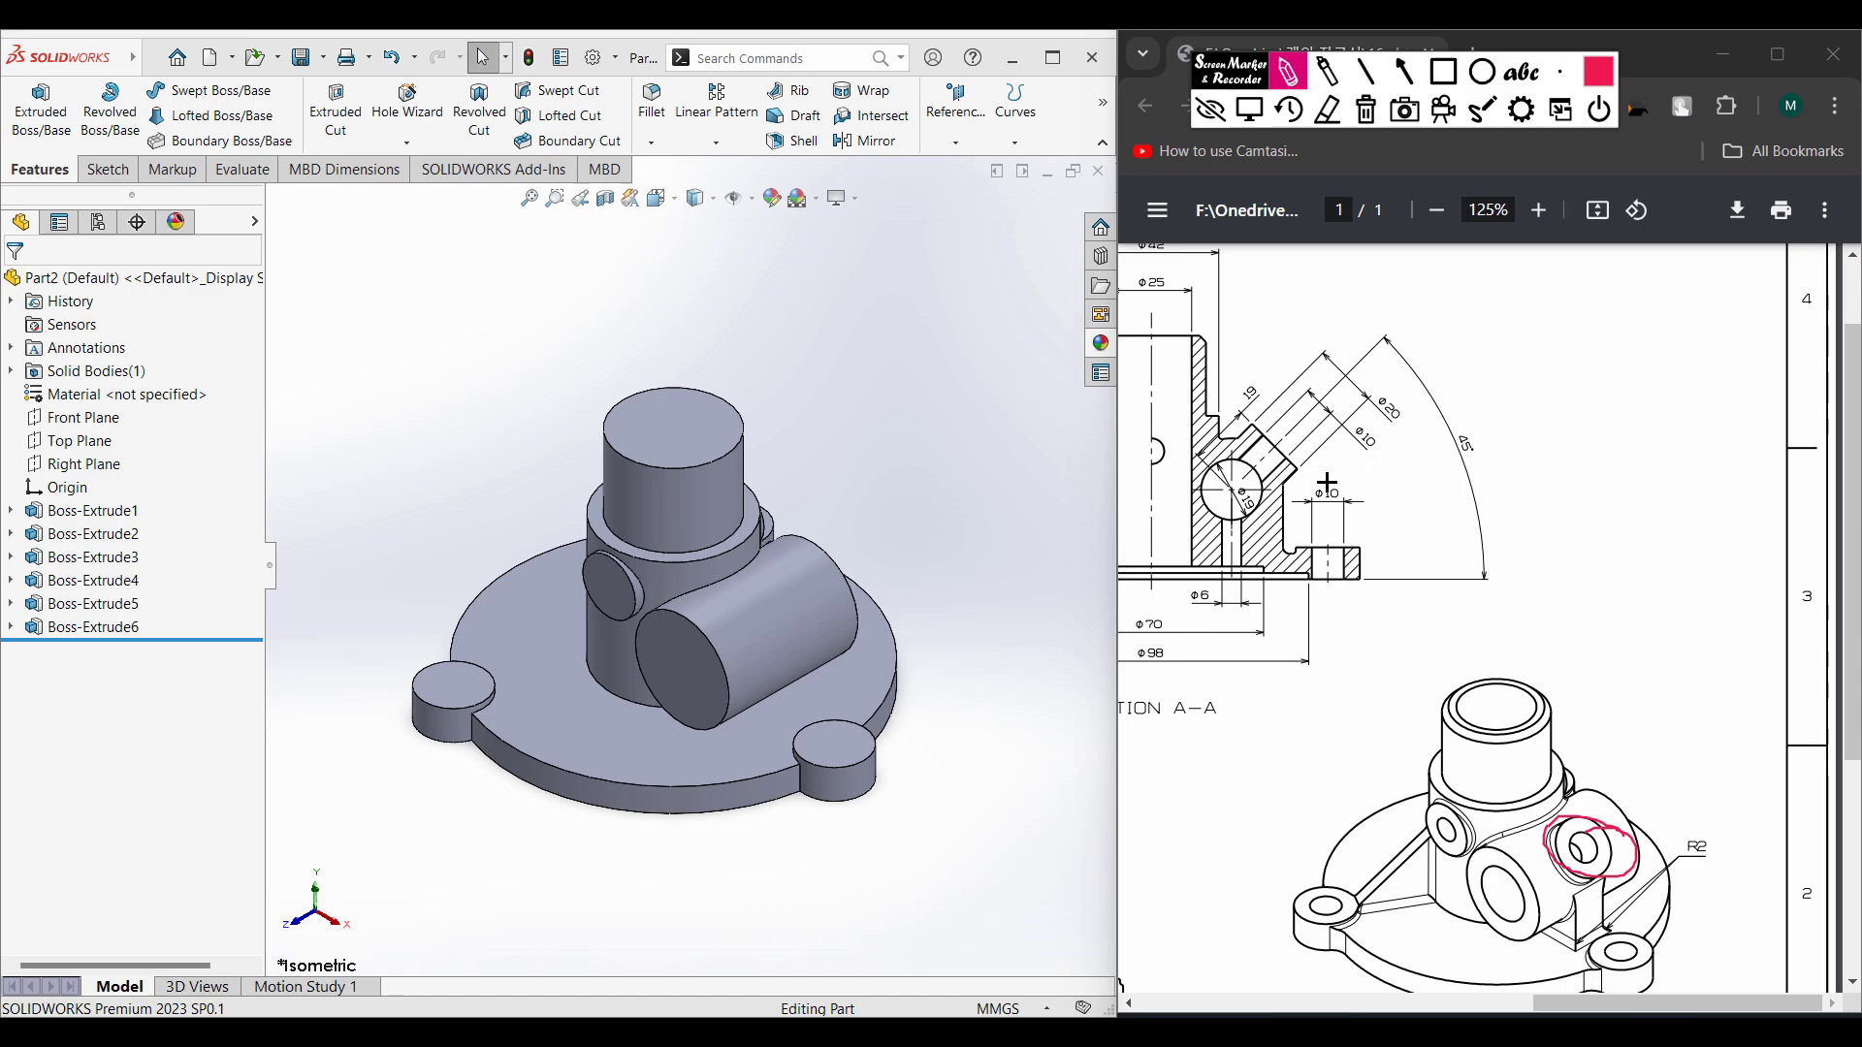
pyautogui.moveTo(1228, 492)
pyautogui.mouseDown()
pyautogui.moveTo(1384, 514)
pyautogui.moveTo(1200, 498)
pyautogui.mouseUp()
pyautogui.moveTo(1224, 391)
pyautogui.mouseDown()
pyautogui.moveTo(1234, 478)
pyautogui.moveTo(1326, 389)
pyautogui.mouseUp()
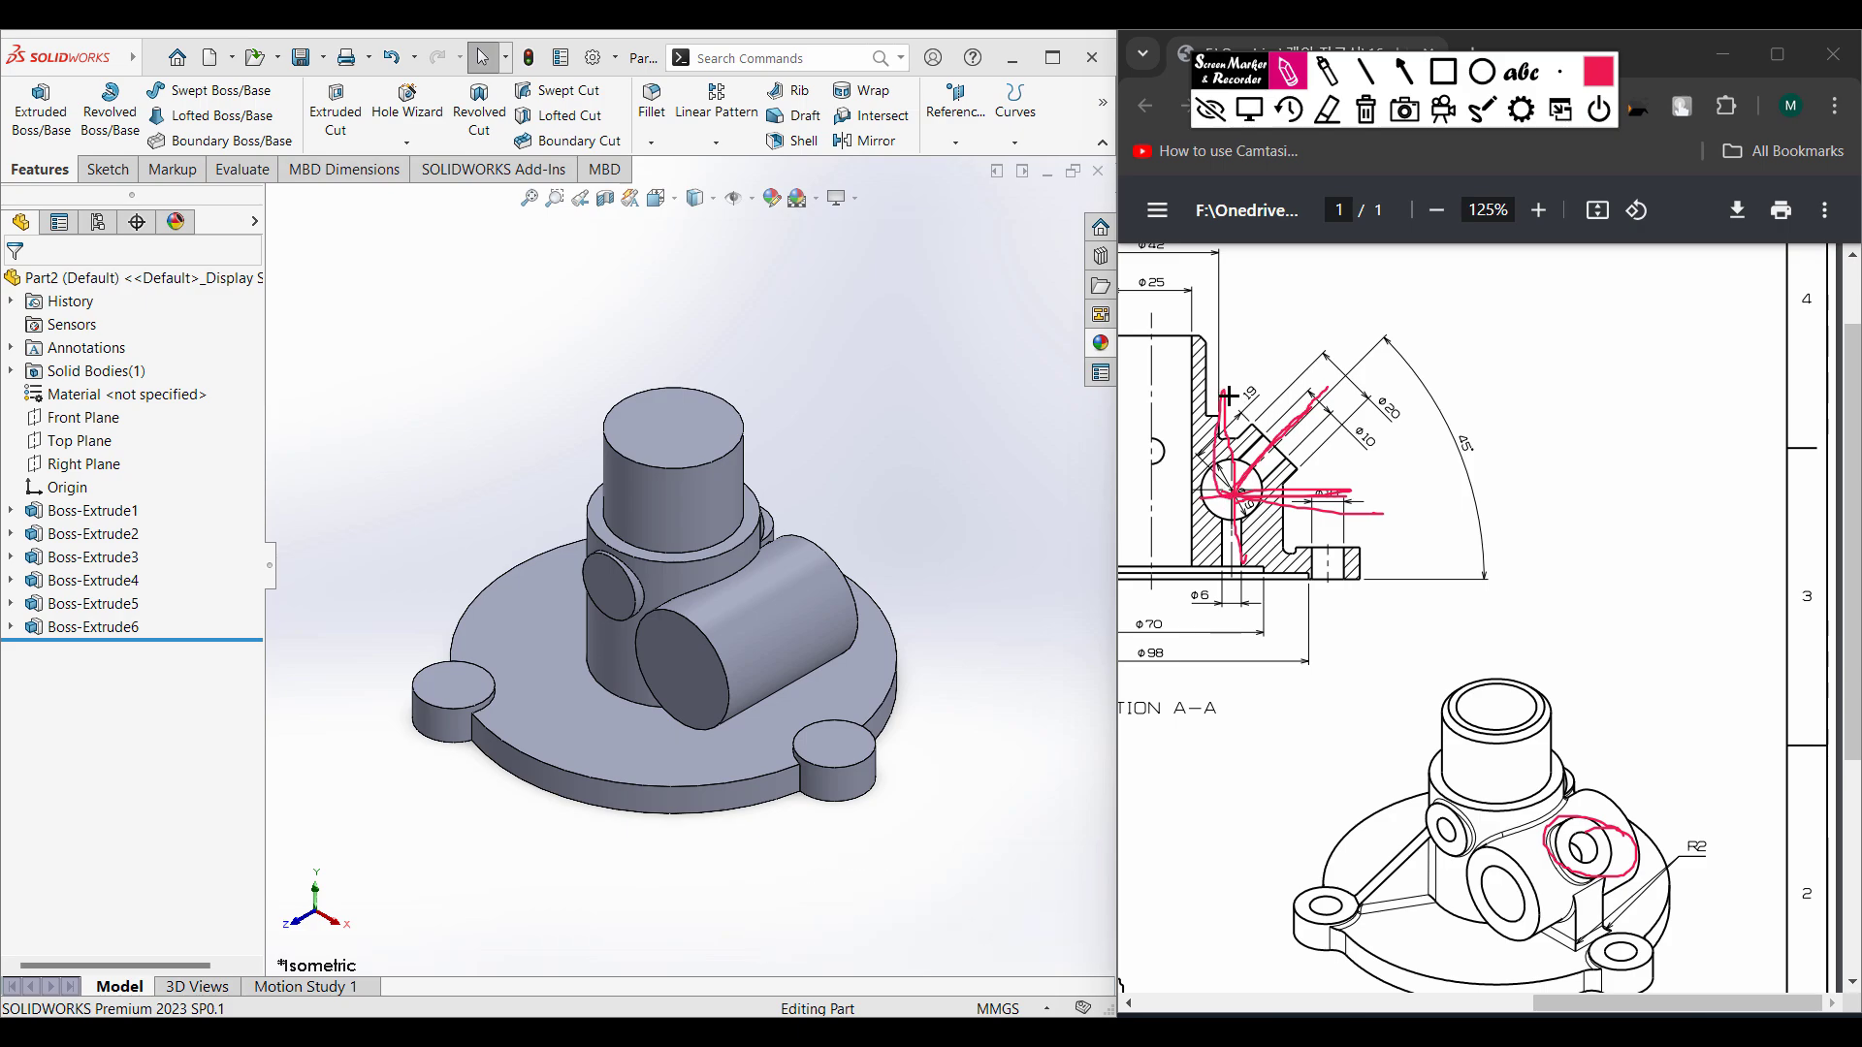
pyautogui.moveTo(1230, 497); pyautogui.dragTo(1360, 501)
pyautogui.moveTo(1354, 368); pyautogui.dragTo(1327, 375)
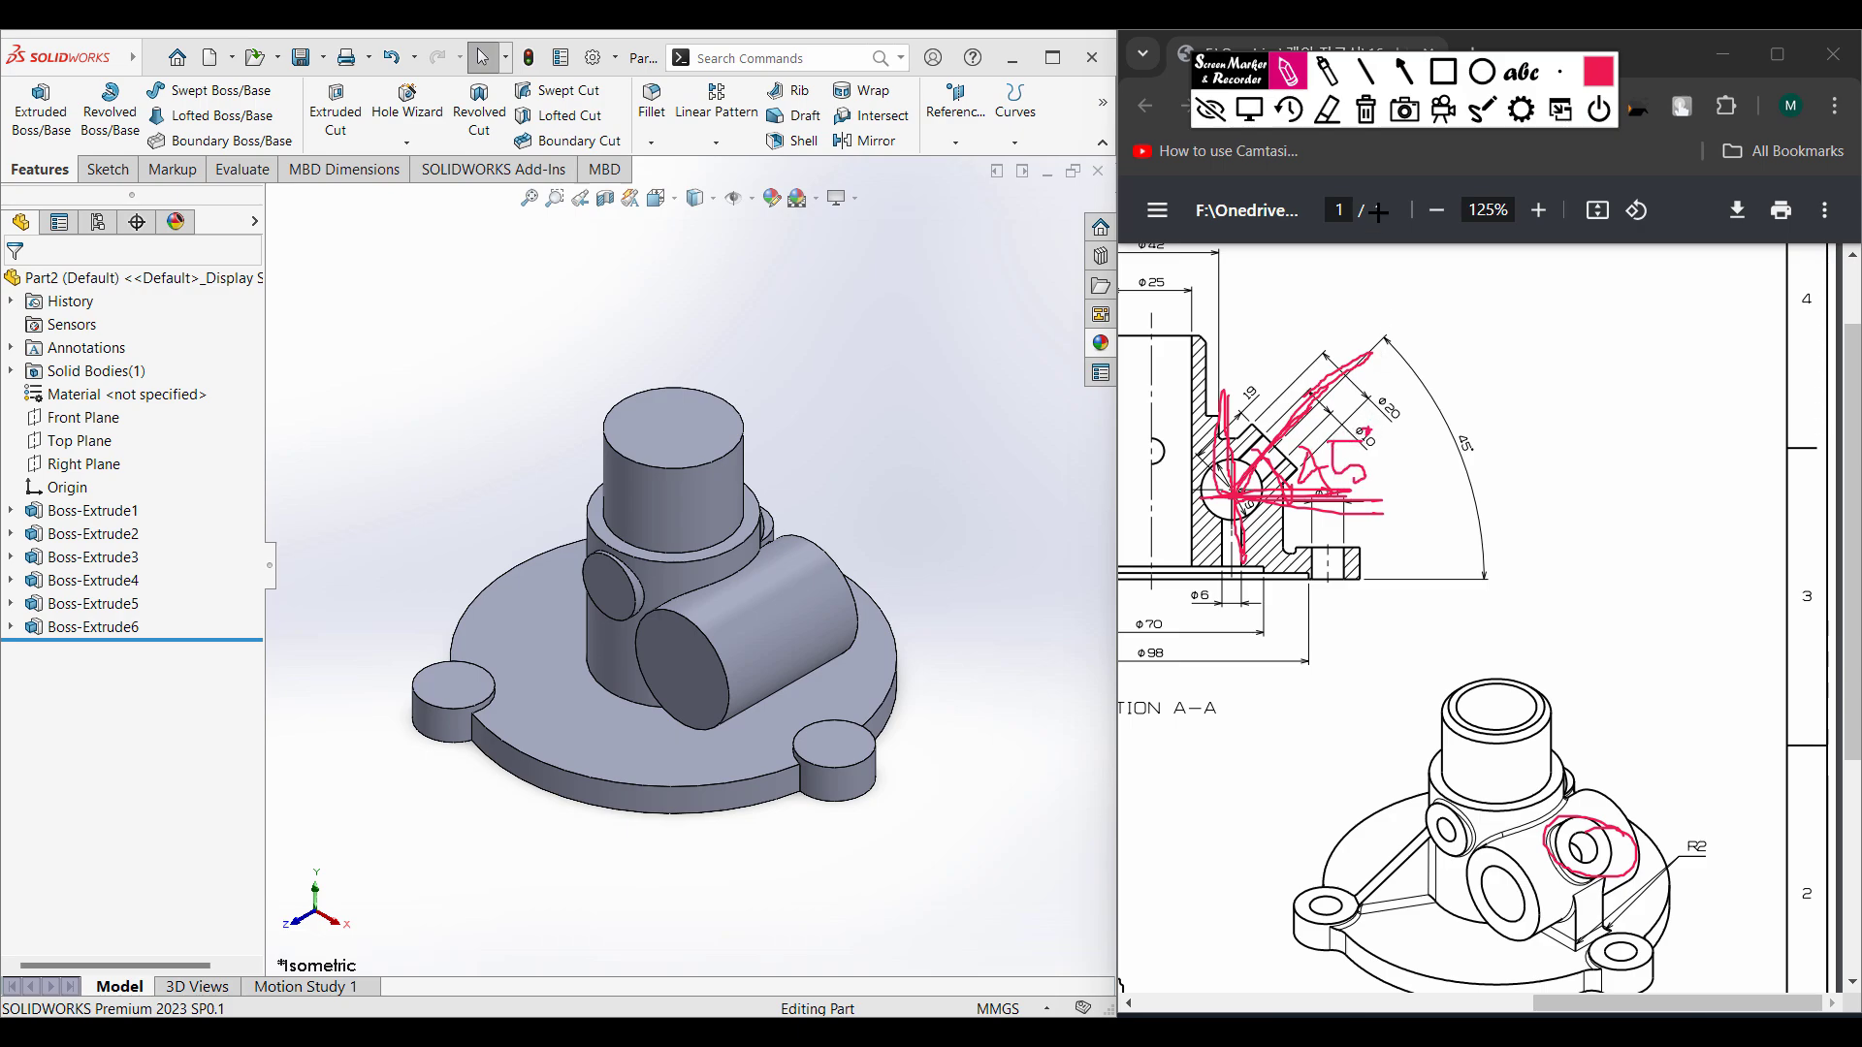
pyautogui.click(1366, 109)
pyautogui.click(1249, 109)
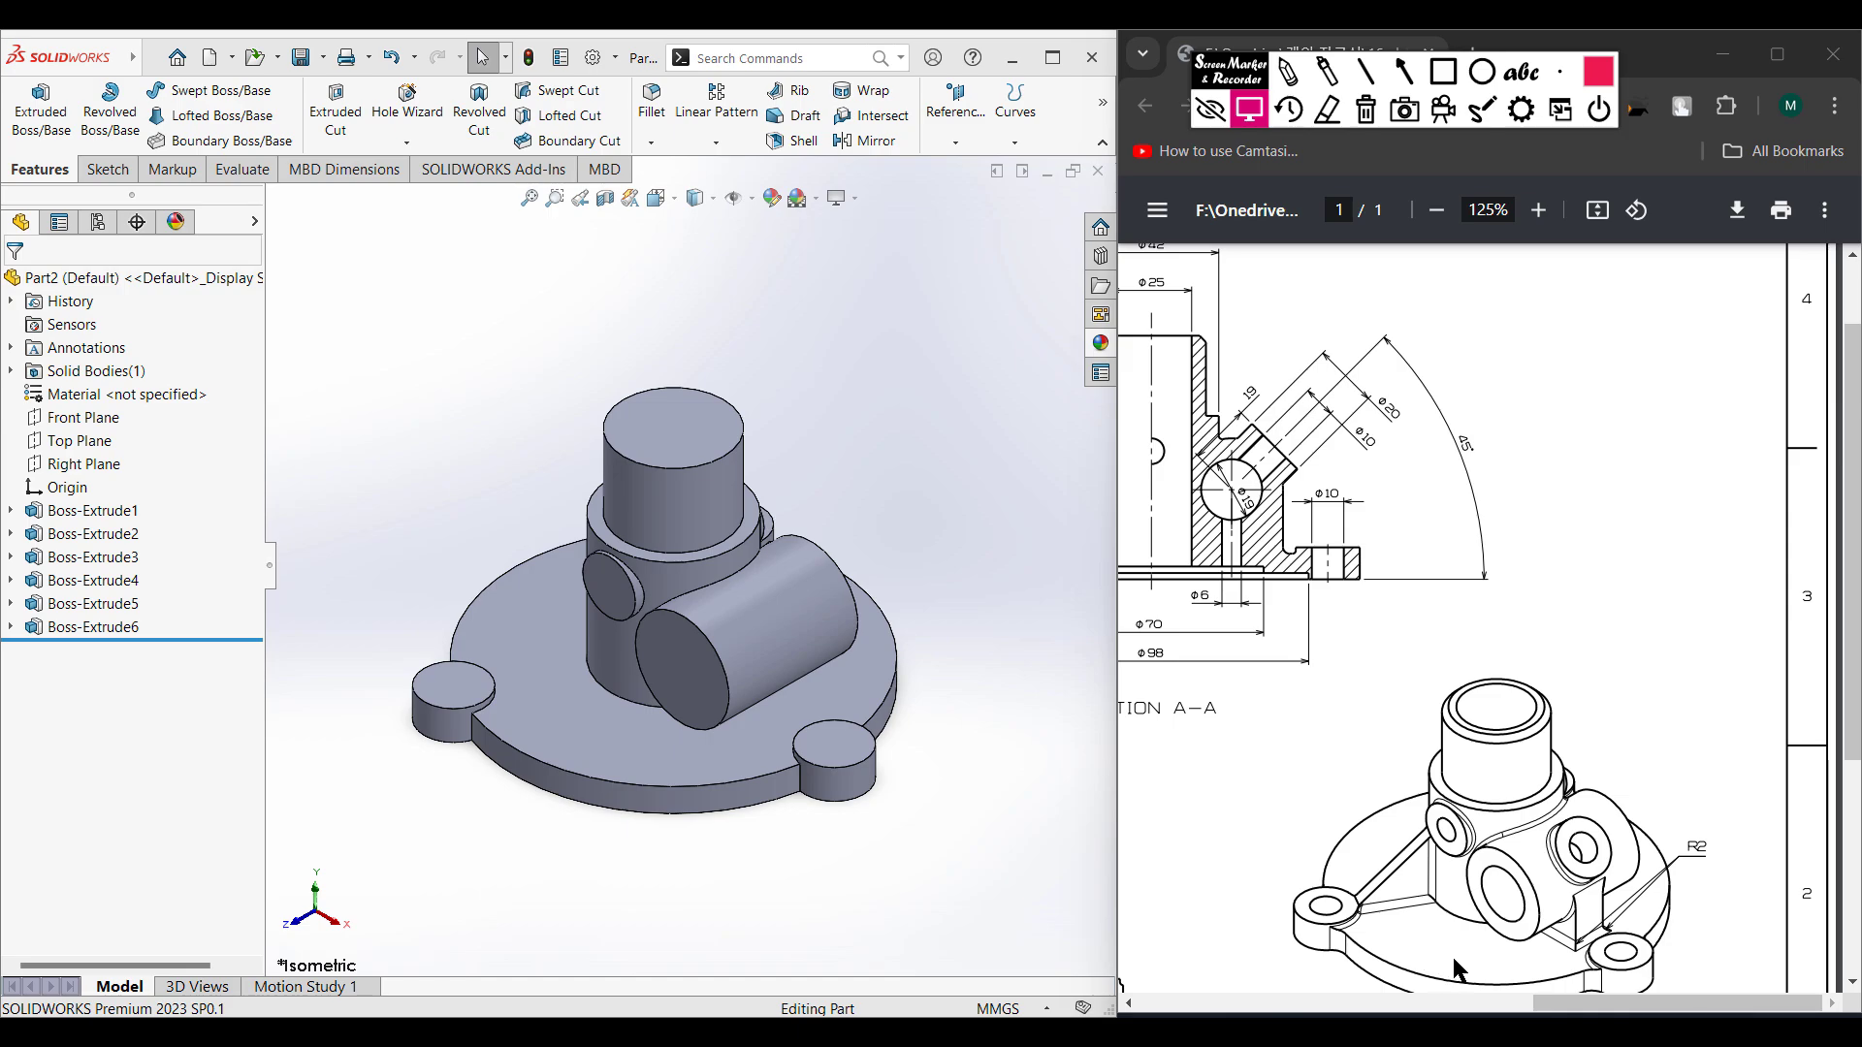
# - Check the inclined boss's outer diameter and its extent from the cylinder's centre in section A-A, using temporary markings
pyautogui.moveTo(1588, 1005); pyautogui.dragTo(1625, 998)
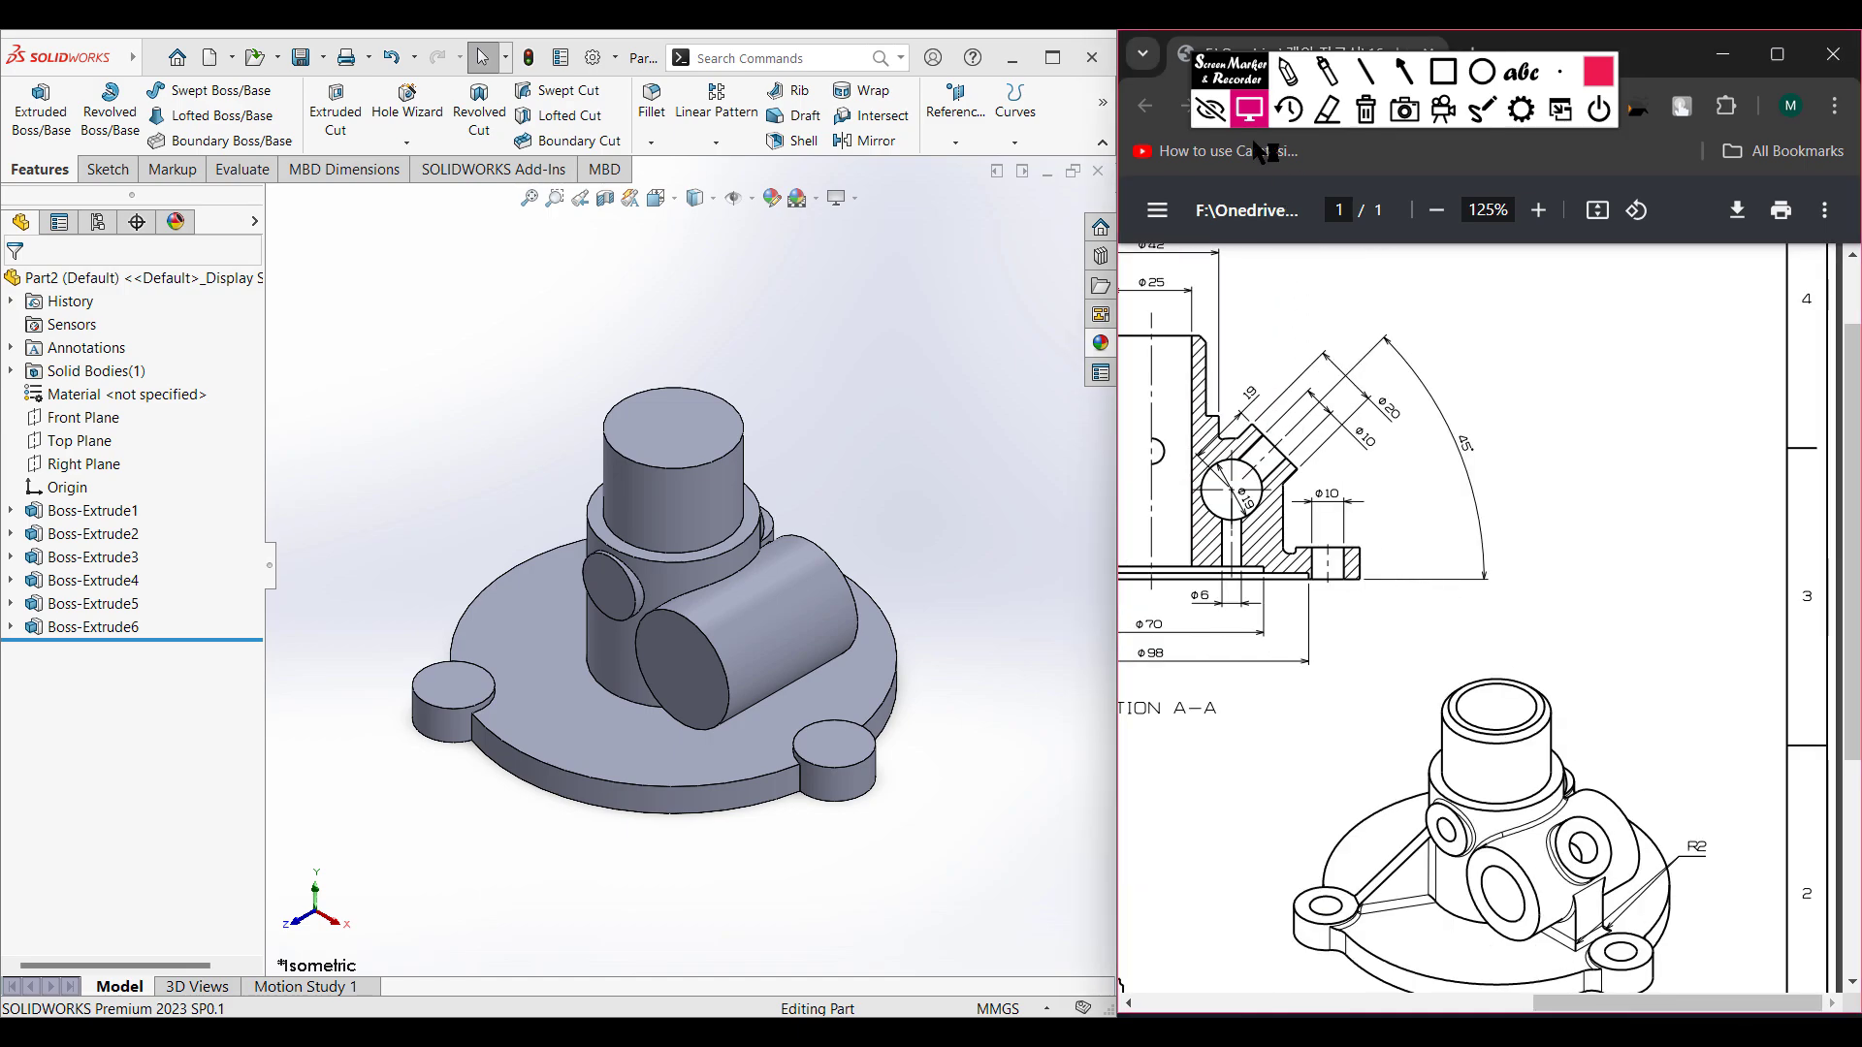
pyautogui.click(1288, 74)
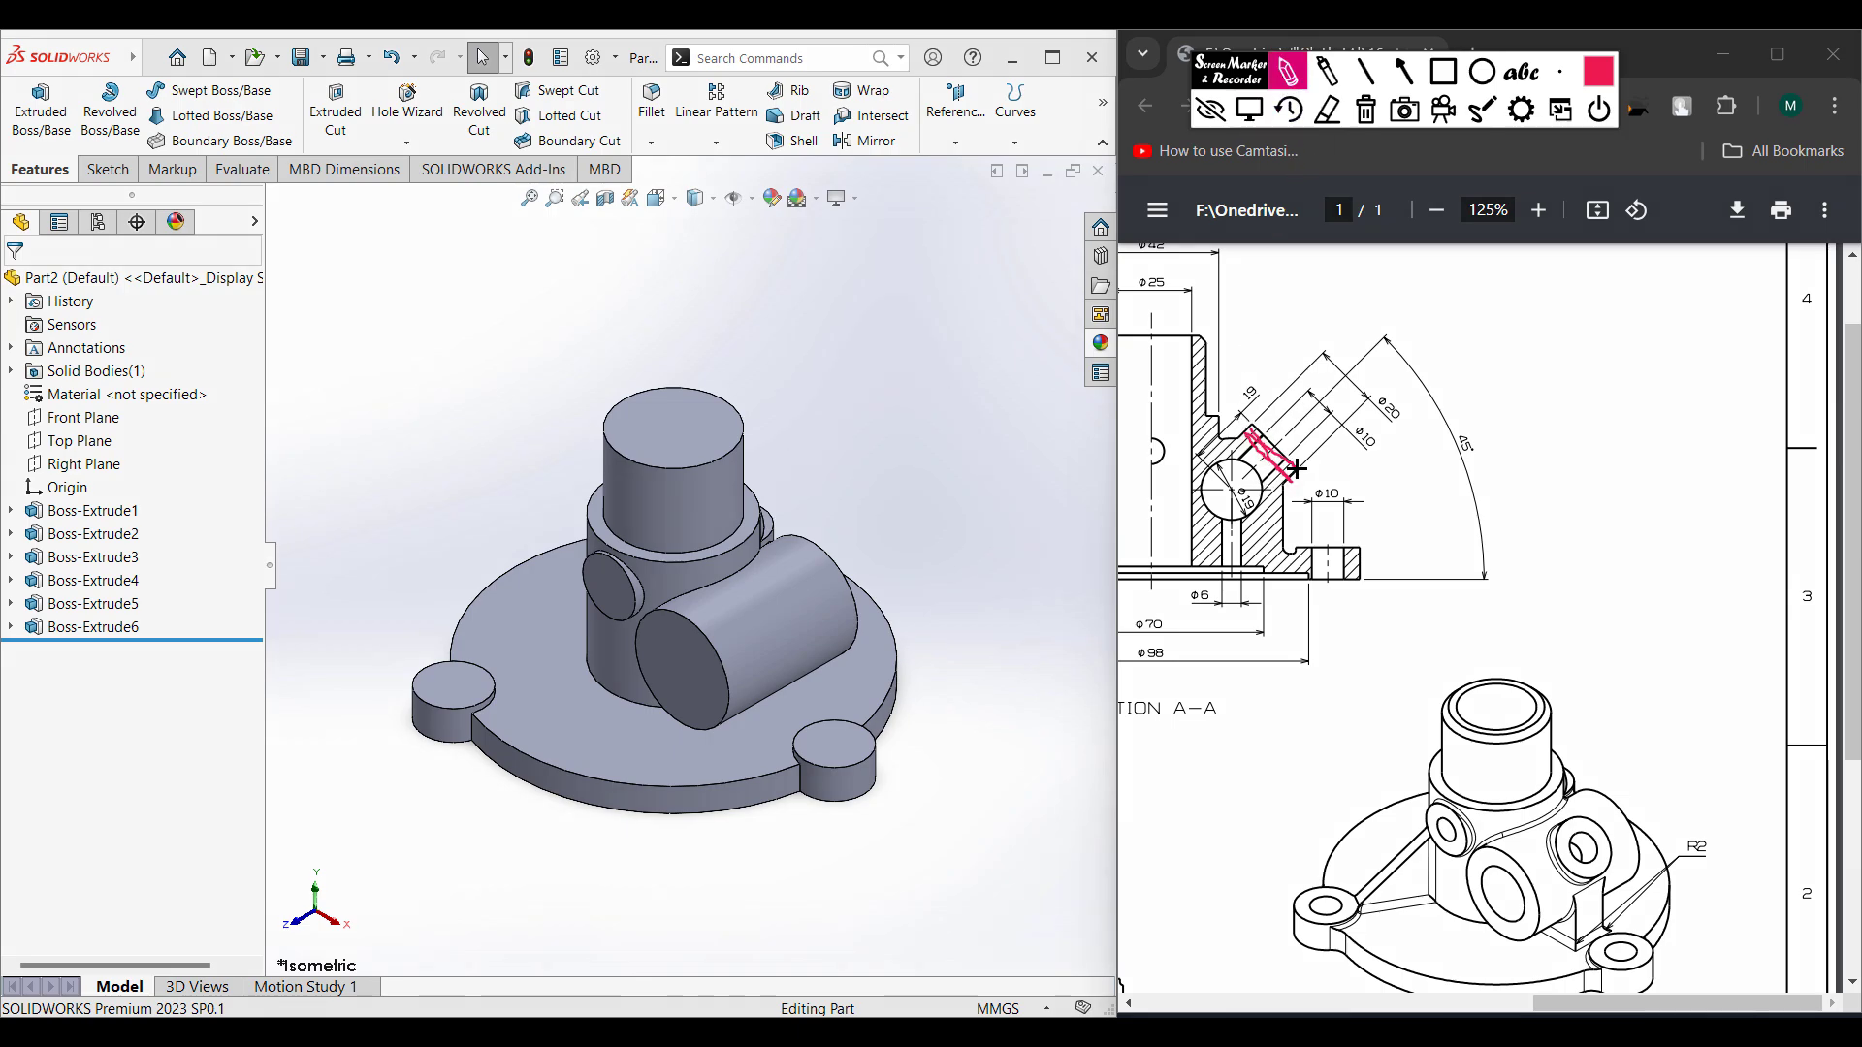
pyautogui.moveTo(1394, 393); pyautogui.dragTo(1376, 389)
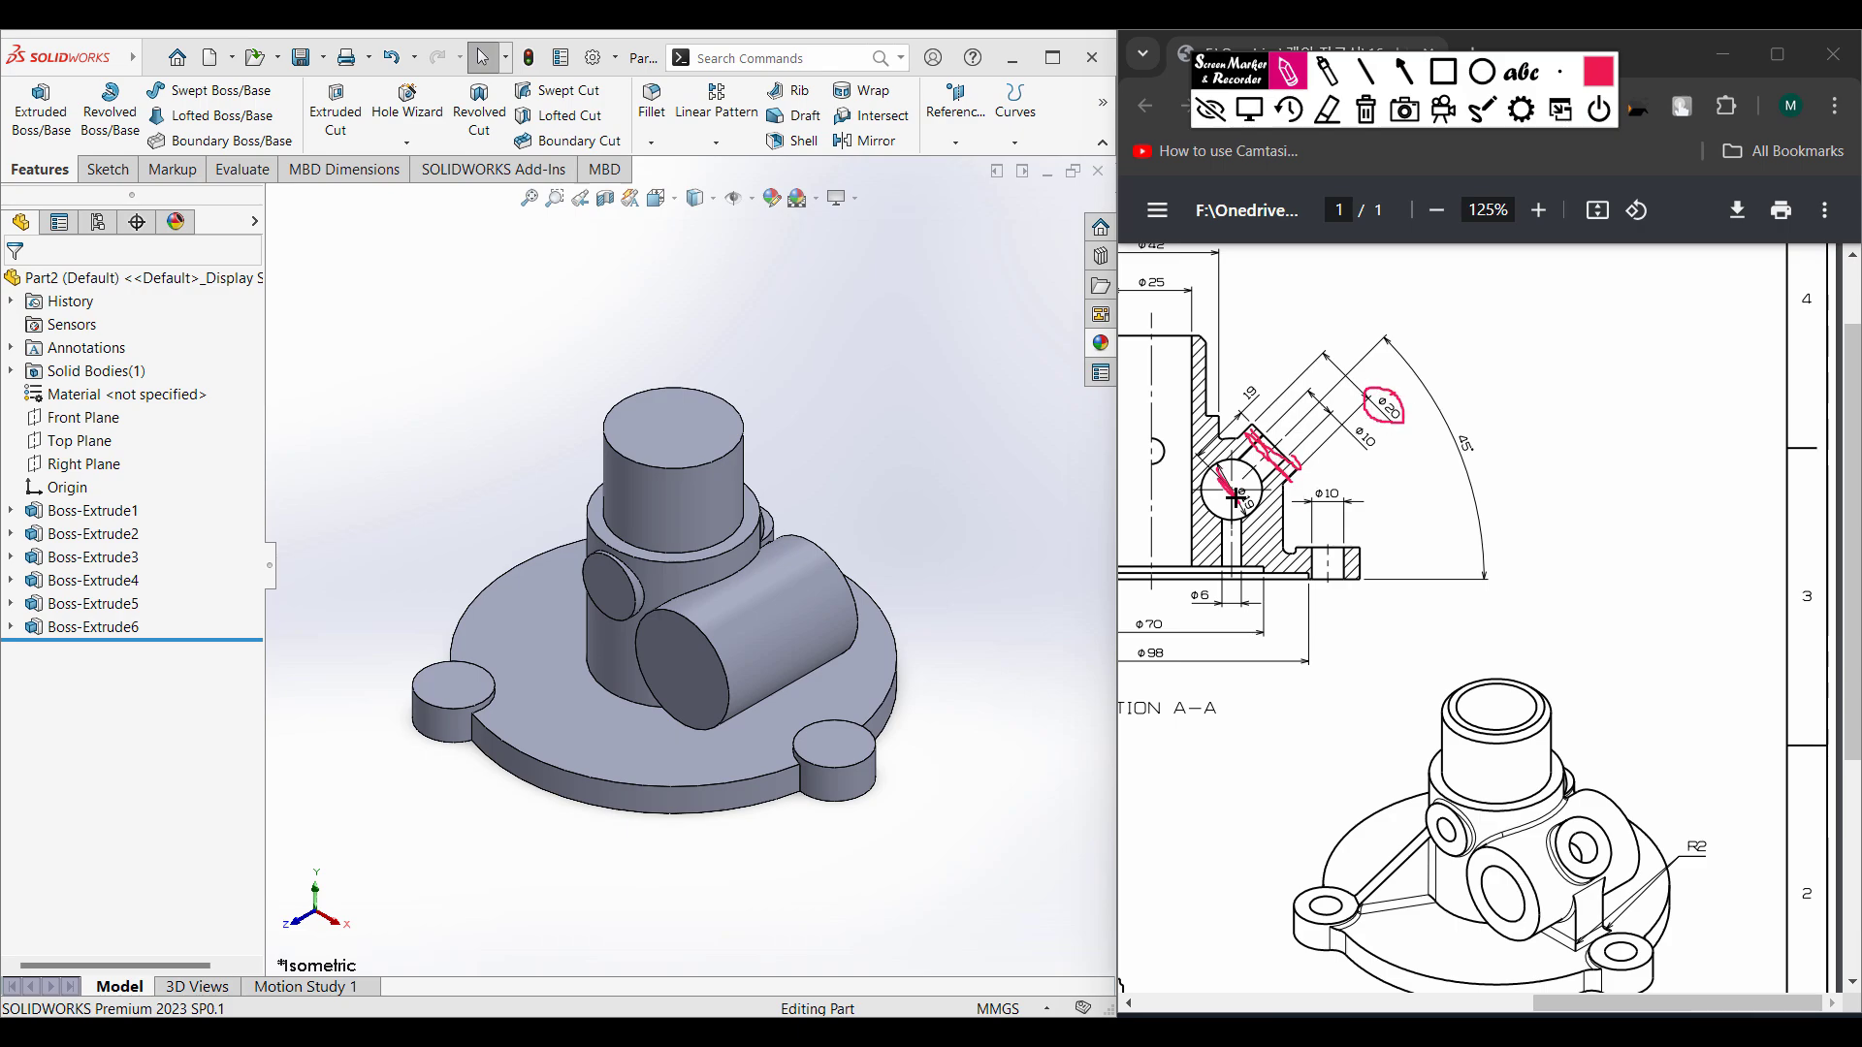
pyautogui.moveTo(1257, 432); pyautogui.dragTo(1280, 451)
pyautogui.click(1365, 109)
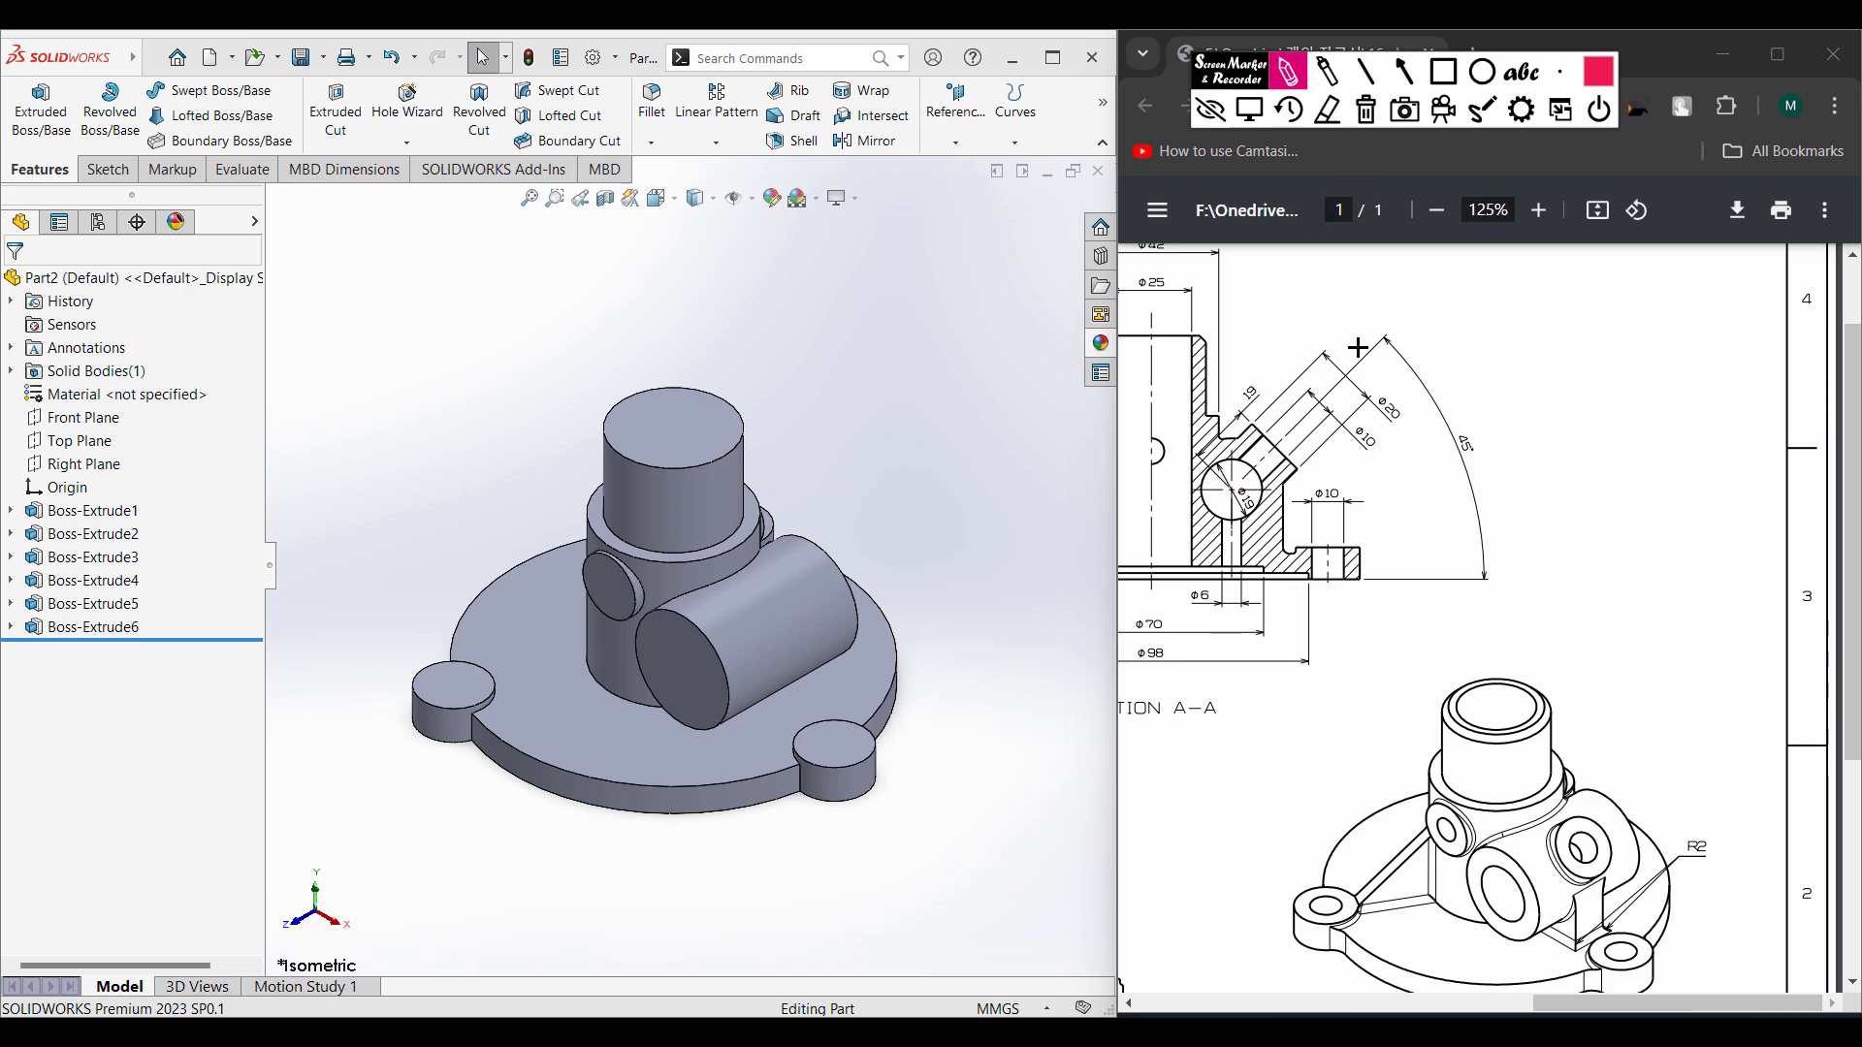
pyautogui.click(1249, 110)
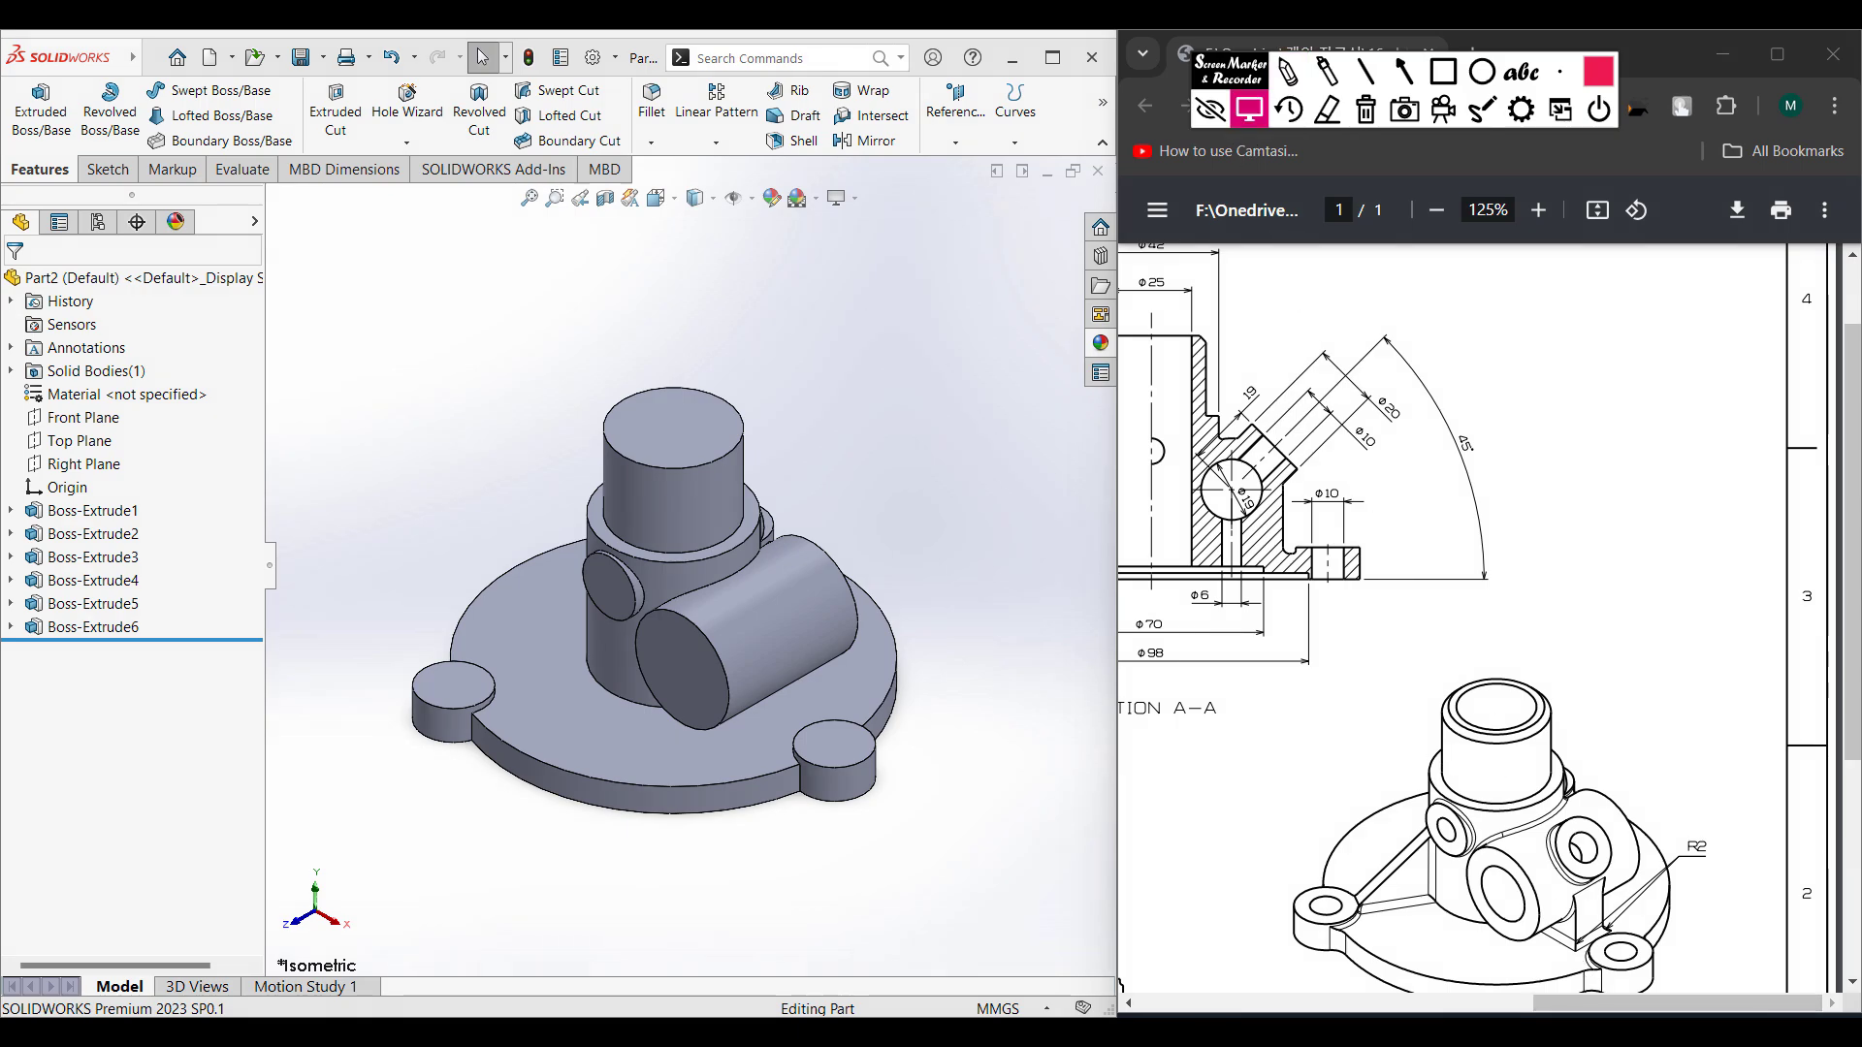
# - Study the plane orientation needed for the inclined boss in section A-A by marking diagonal lines temporarily across the view
pyautogui.moveTo(1595, 1008); pyautogui.dragTo(1552, 1014)
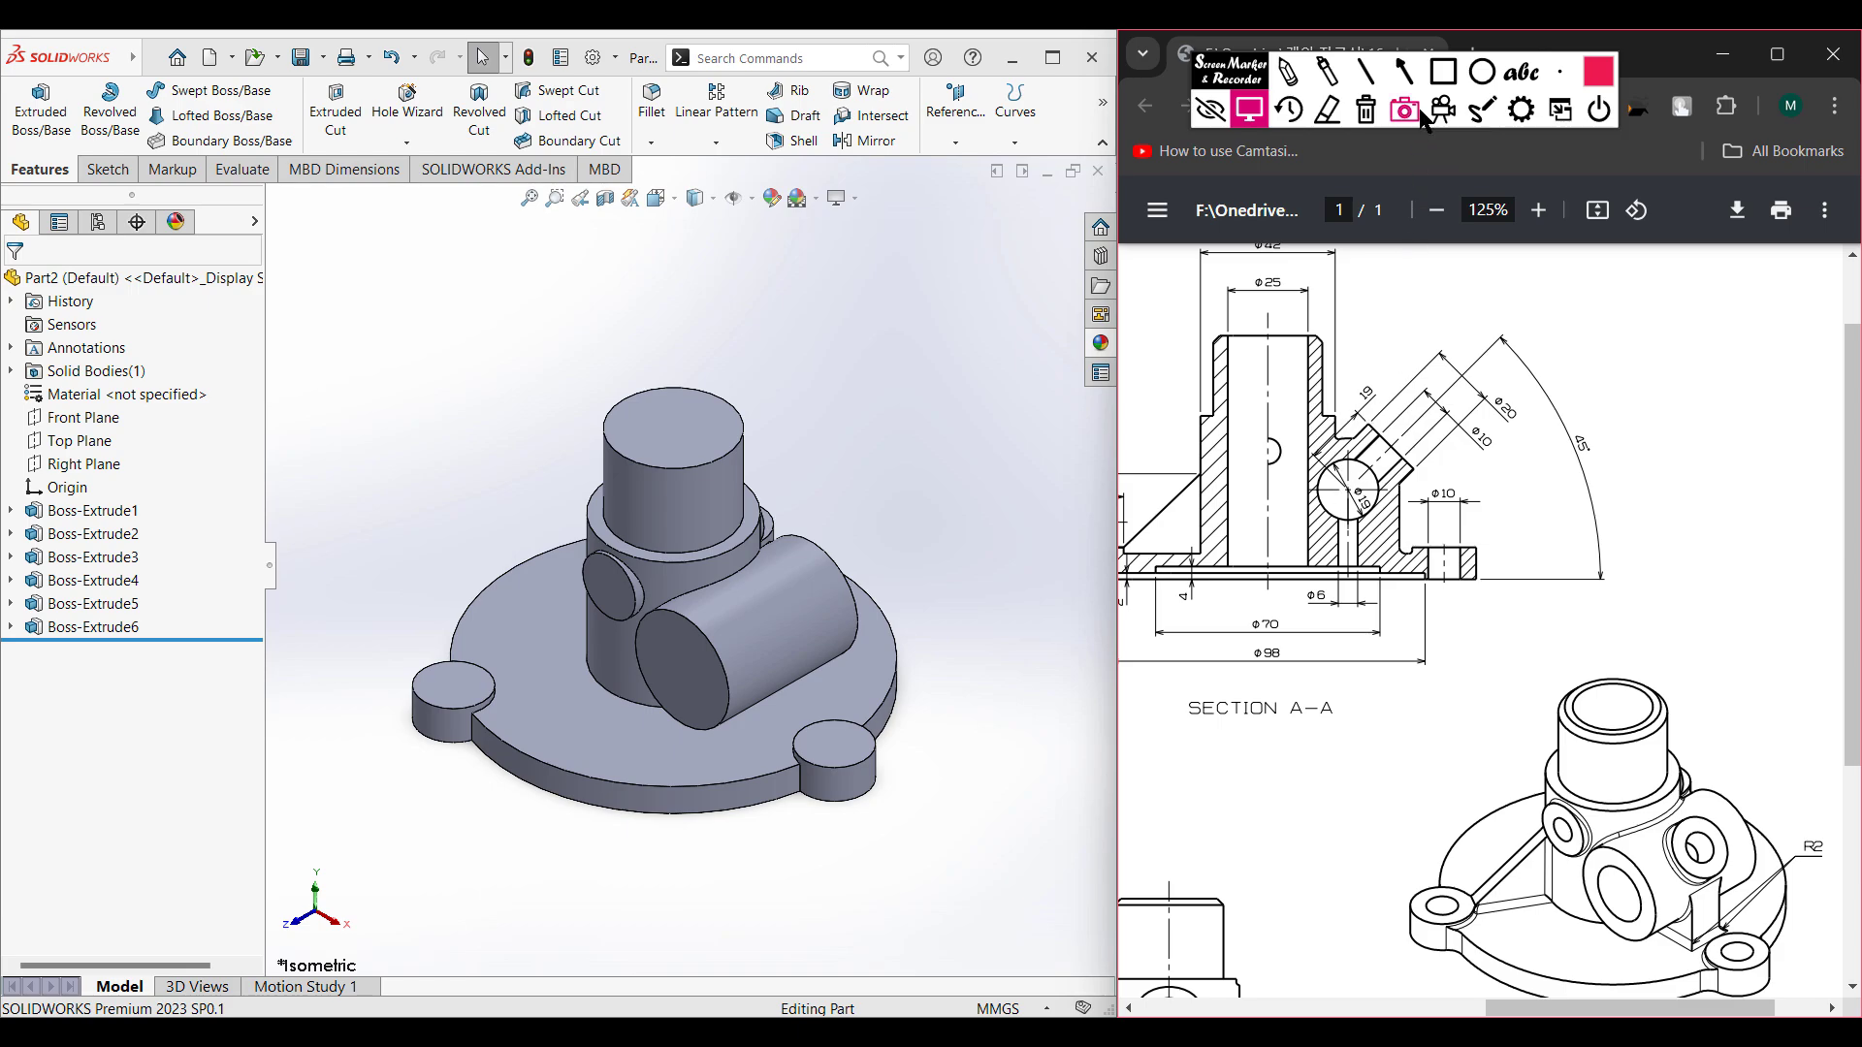
pyautogui.click(1289, 73)
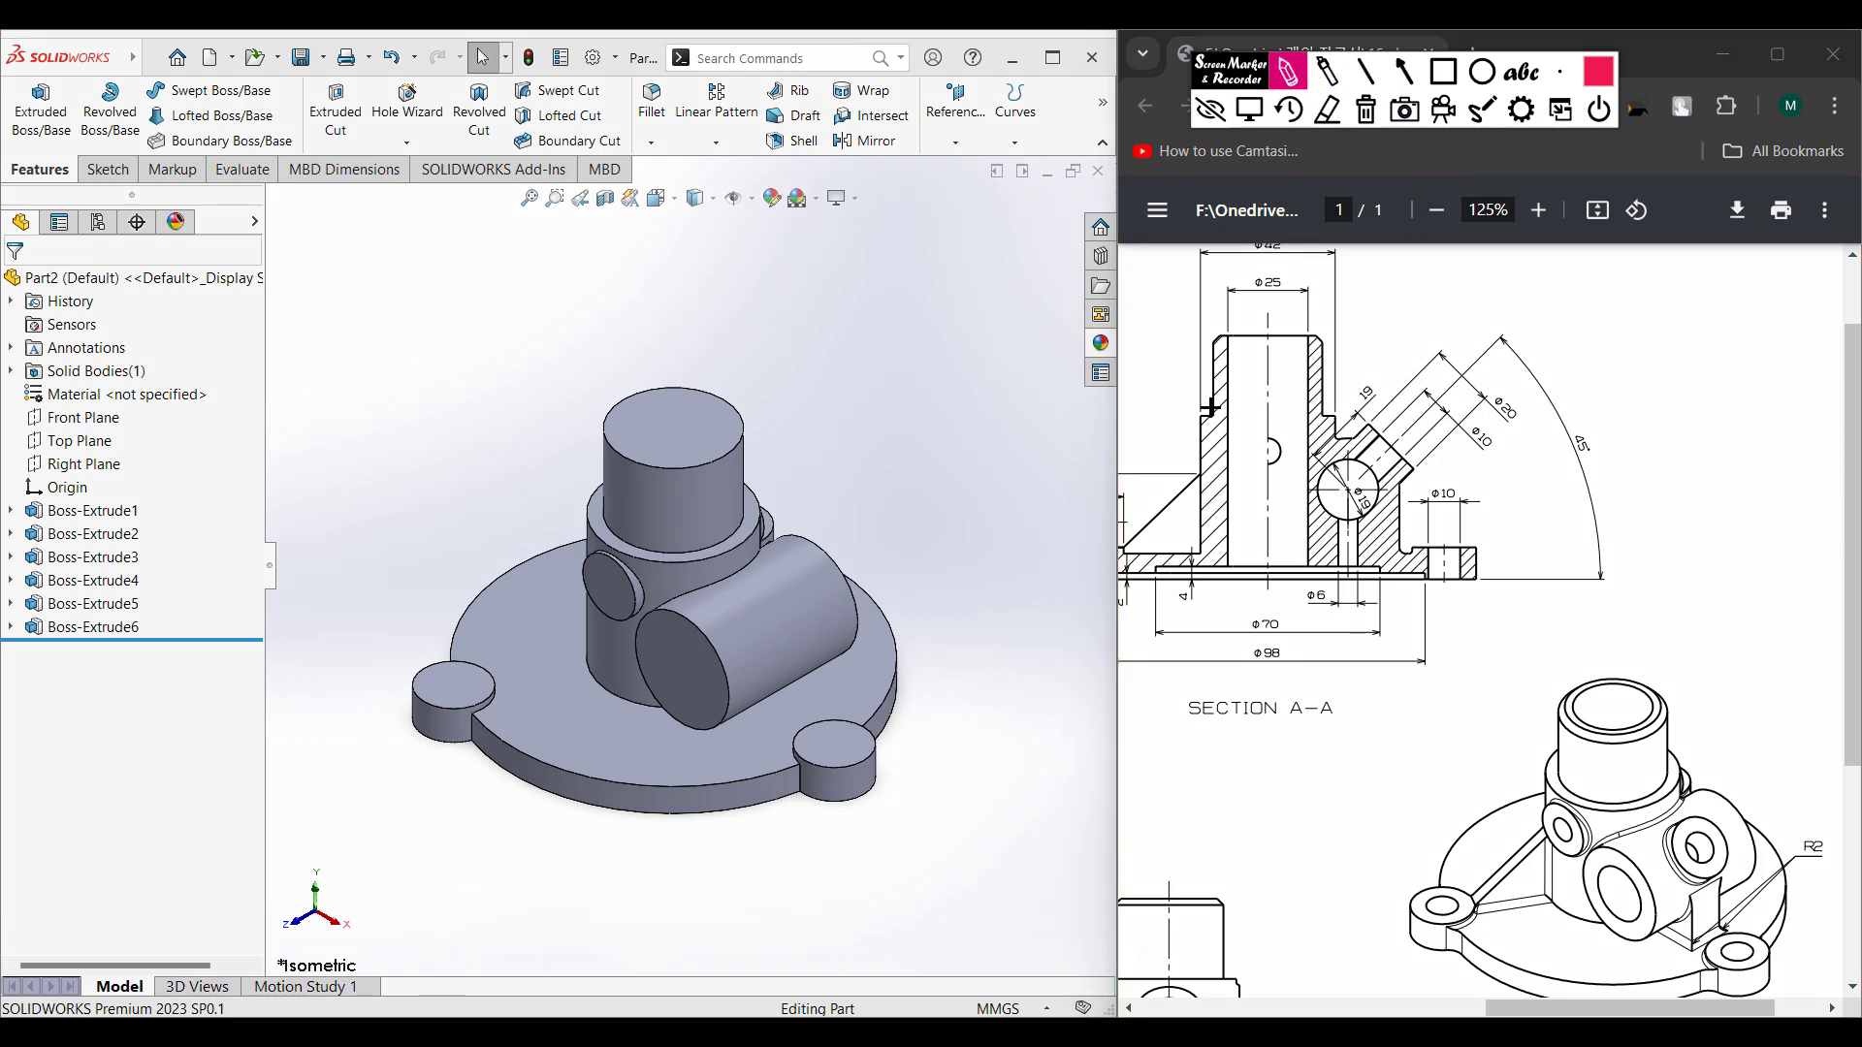
pyautogui.moveTo(1220, 441)
pyautogui.mouseDown()
pyautogui.moveTo(1337, 650)
pyautogui.moveTo(1433, 743)
pyautogui.mouseUp()
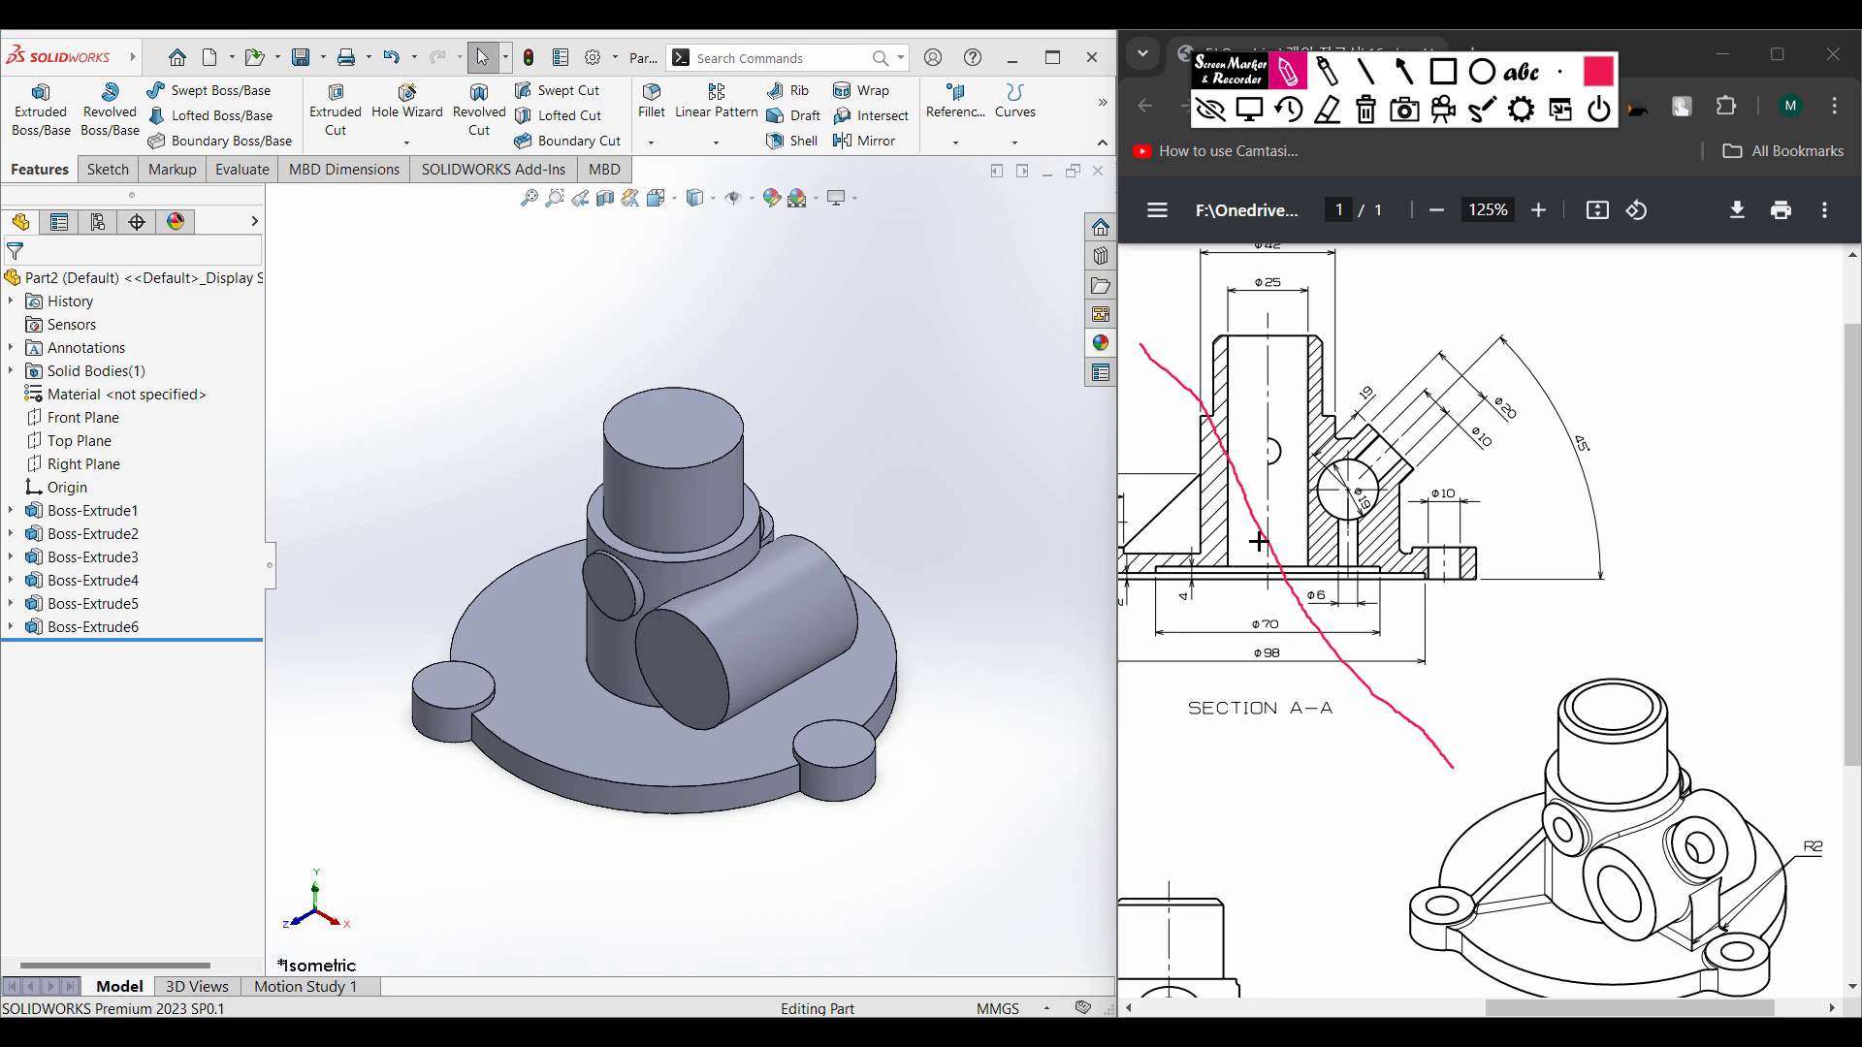
pyautogui.moveTo(1261, 353); pyautogui.dragTo(1328, 463)
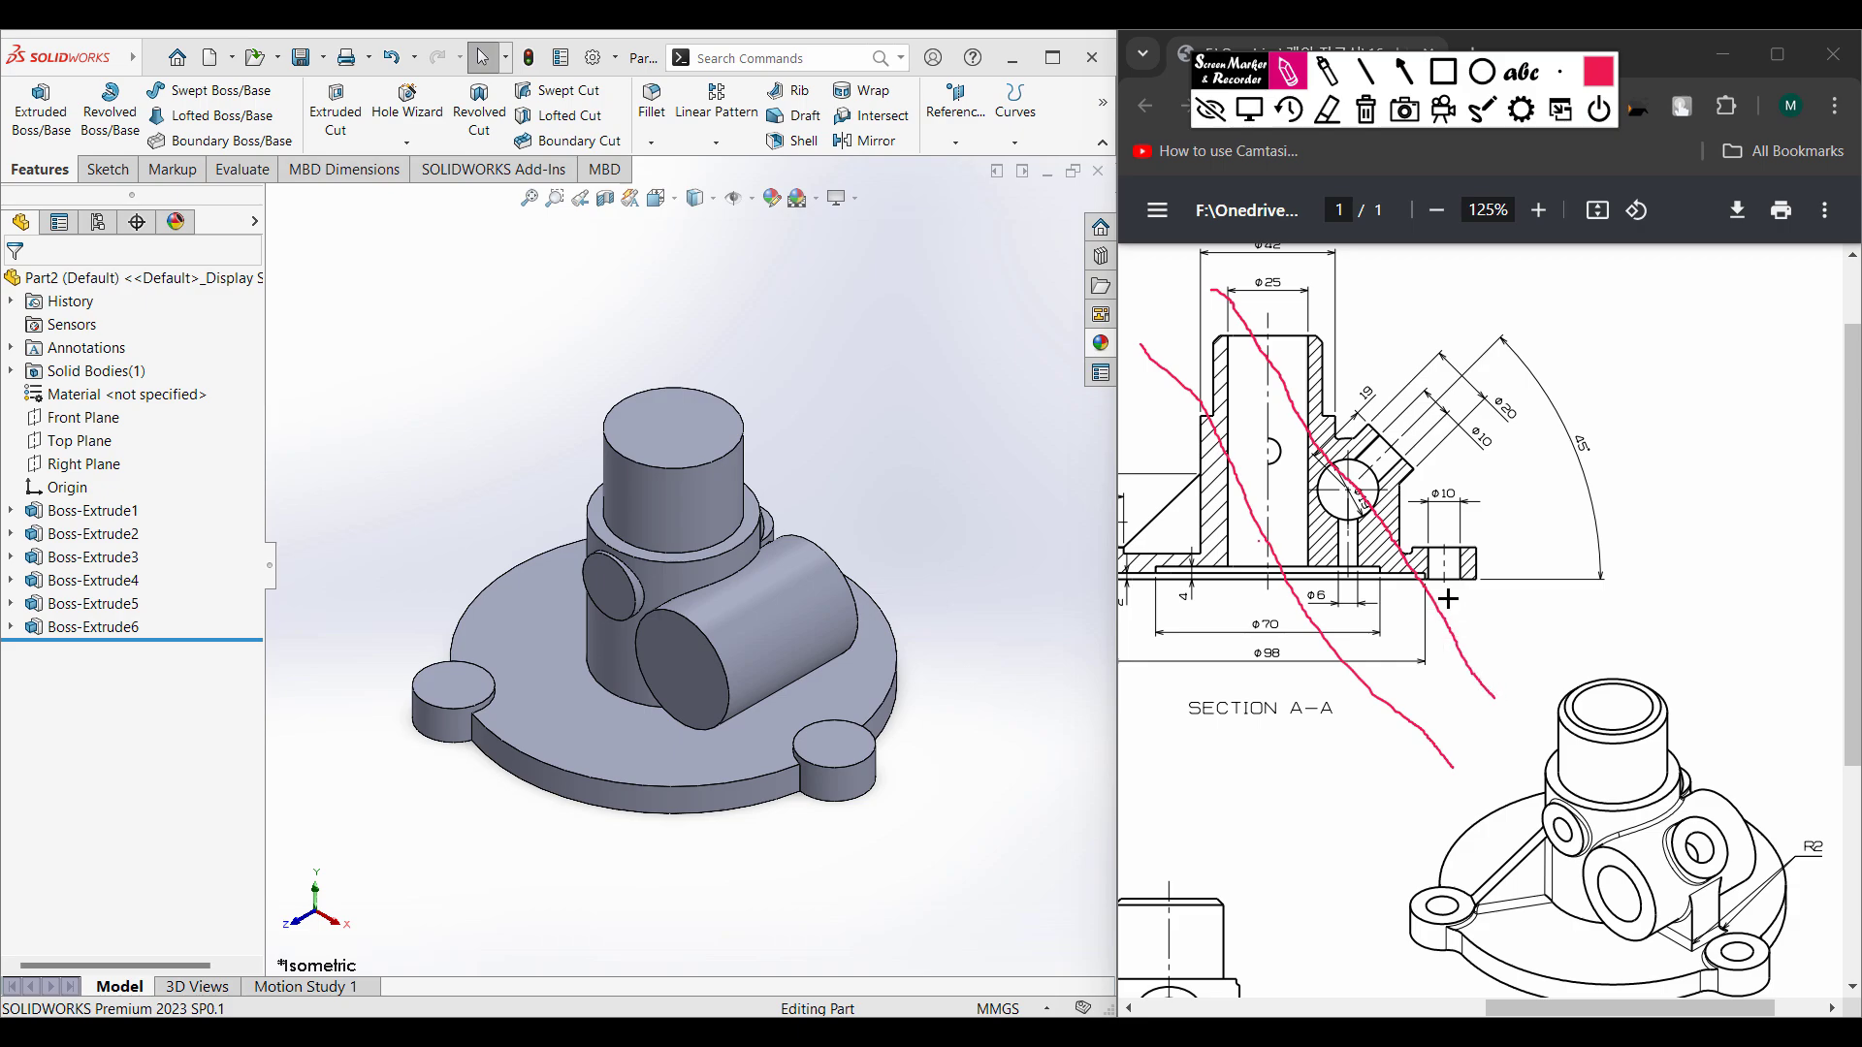
pyautogui.moveTo(1451, 603); pyautogui.dragTo(1528, 589)
pyautogui.click(1366, 110)
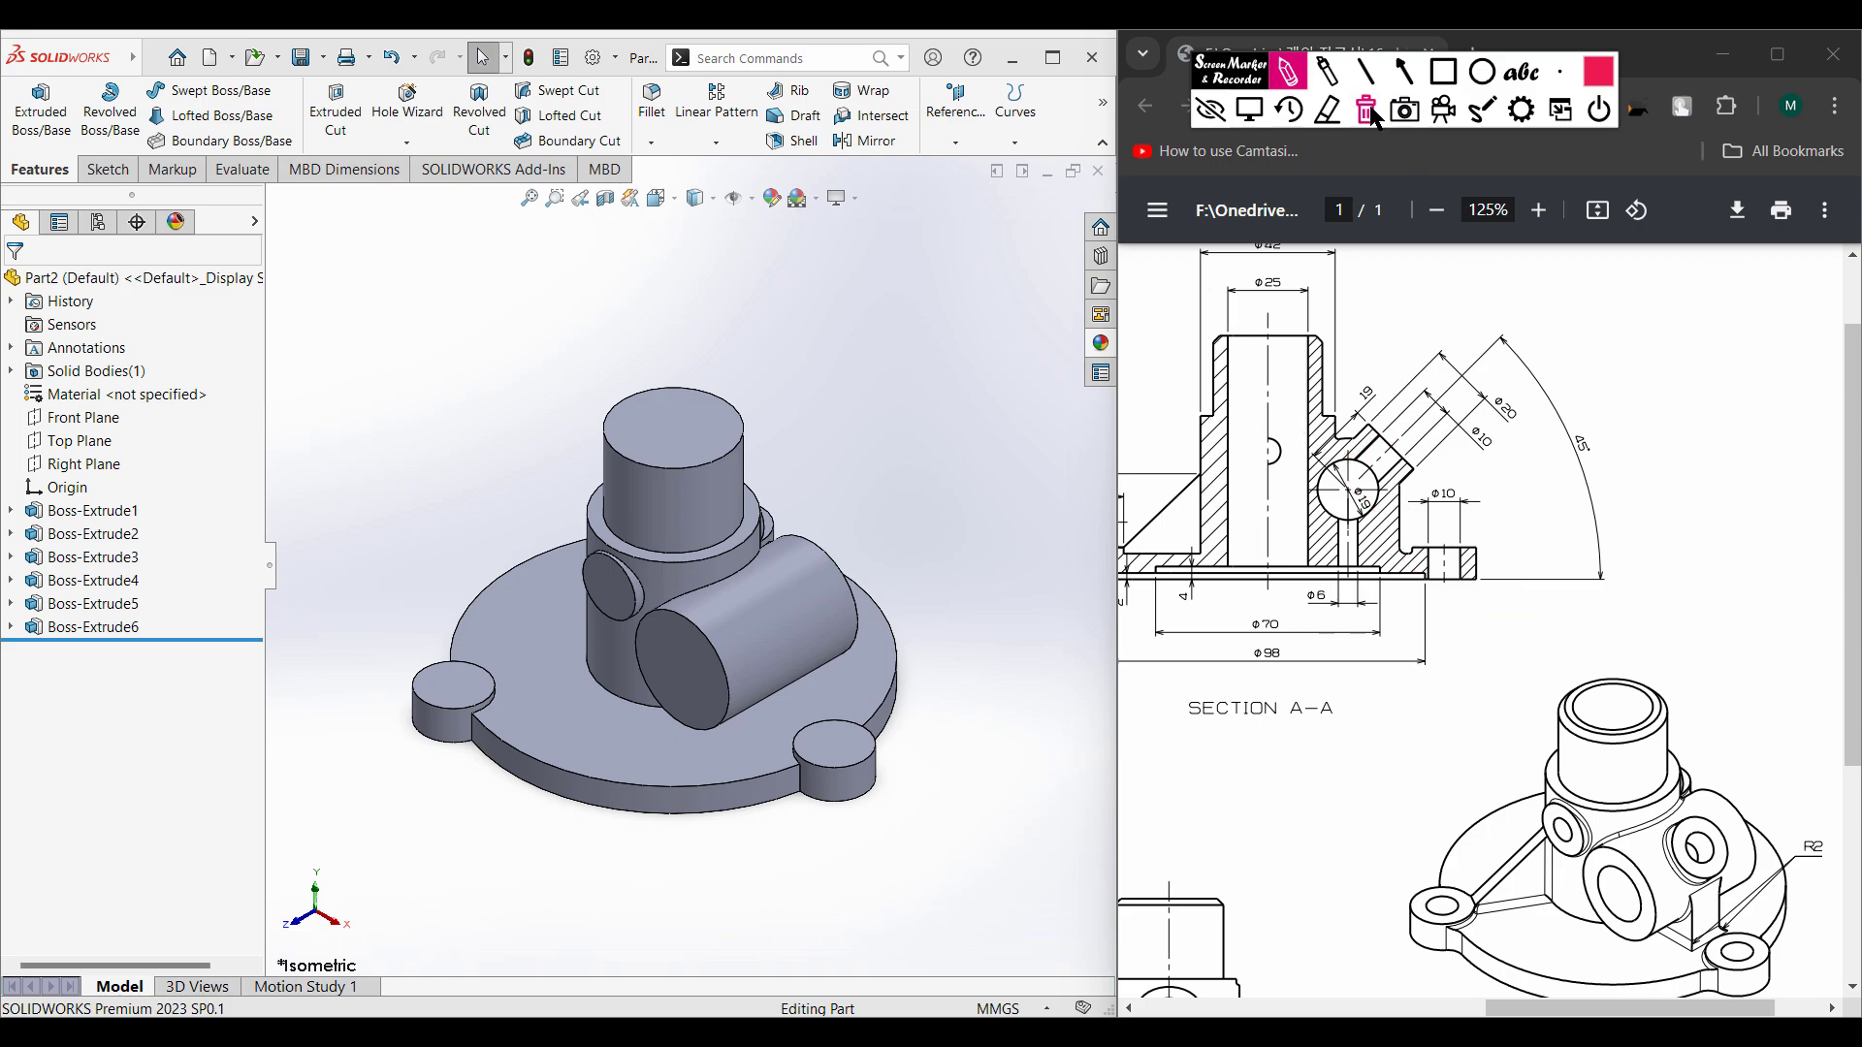
pyautogui.click(1249, 110)
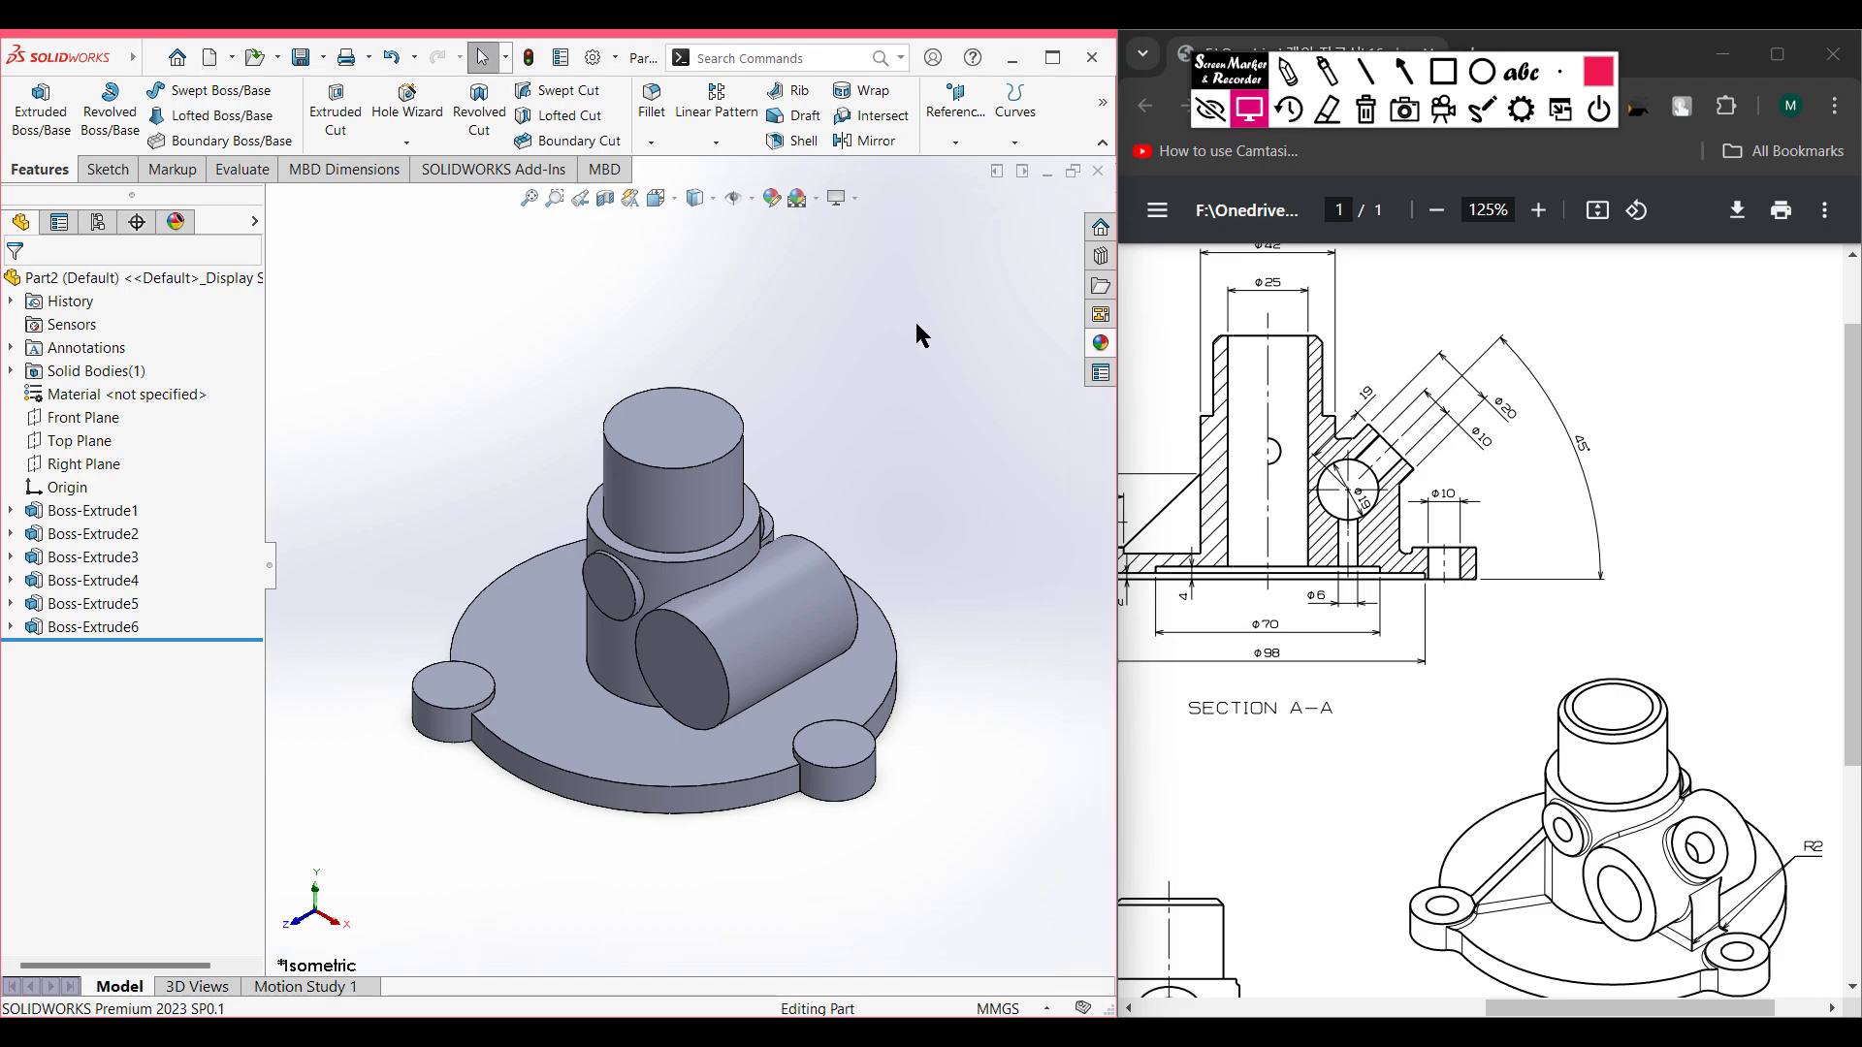
# - Start a new reference plane and expand the part's feature tree for picking its references
pyautogui.click(956, 142)
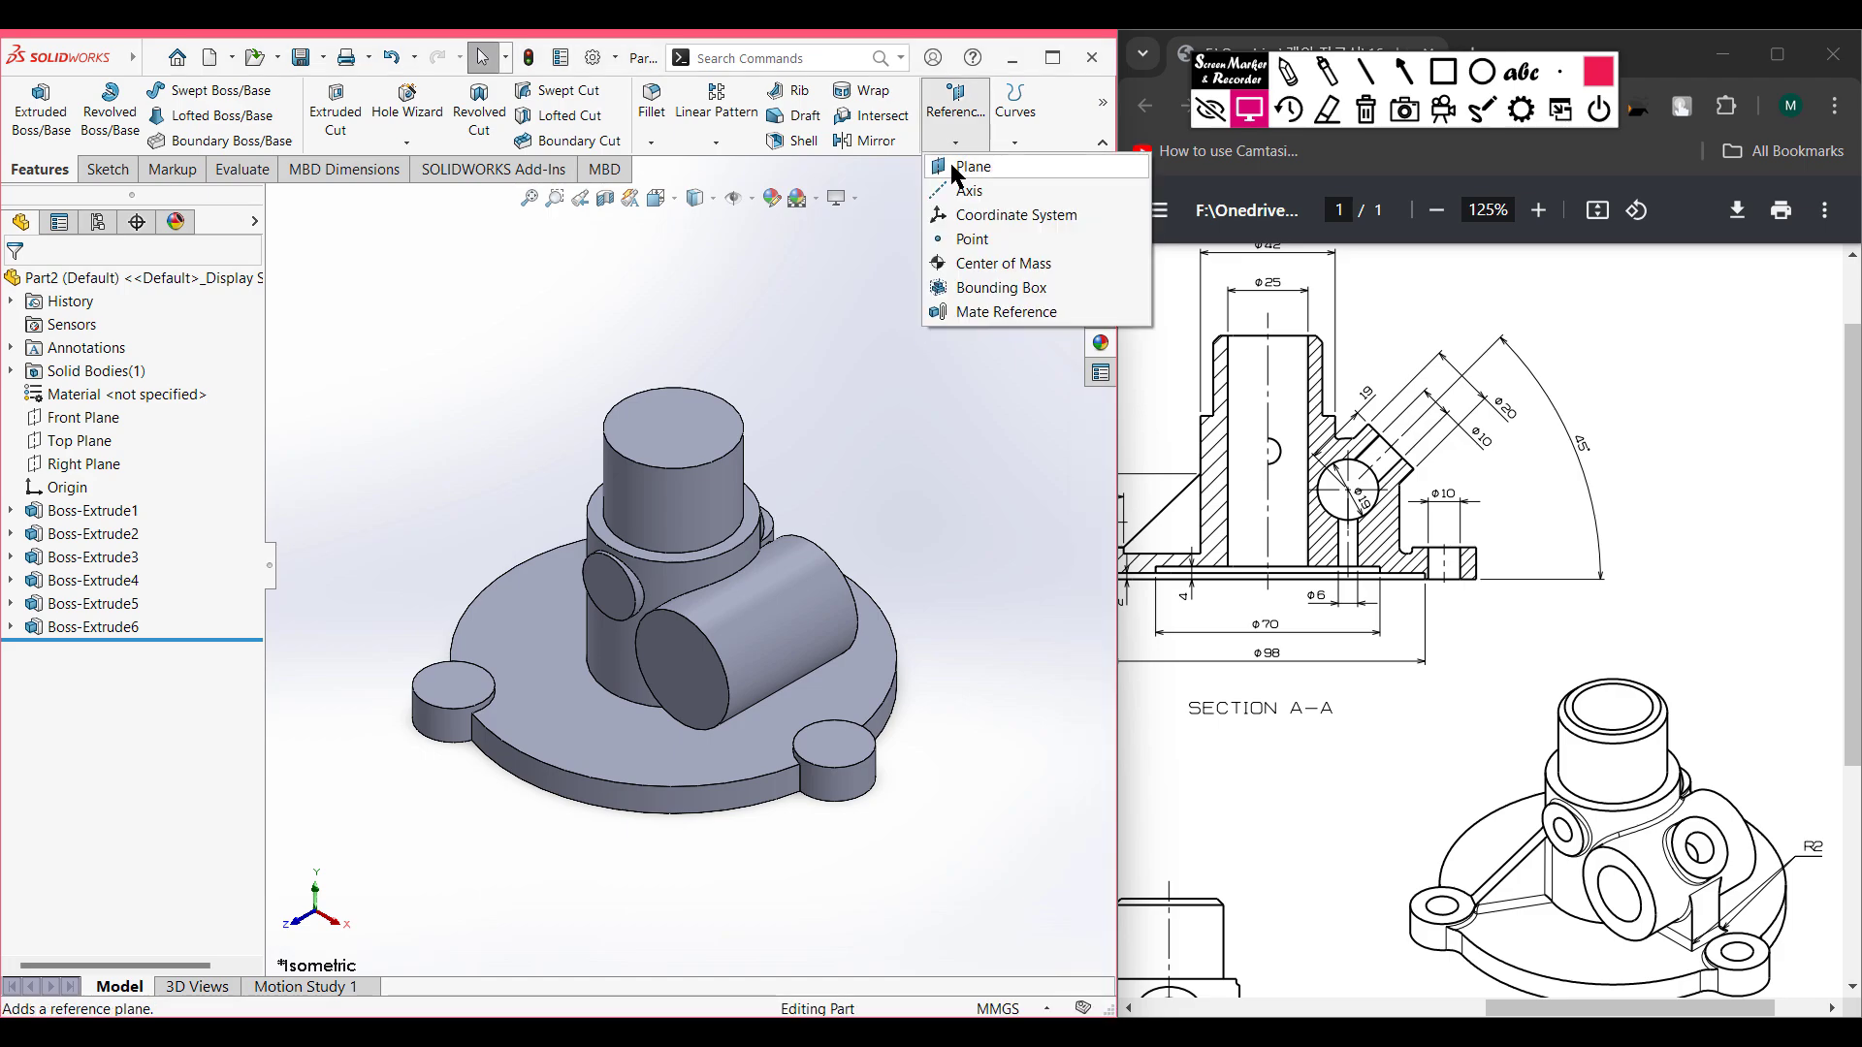
pyautogui.click(954, 169)
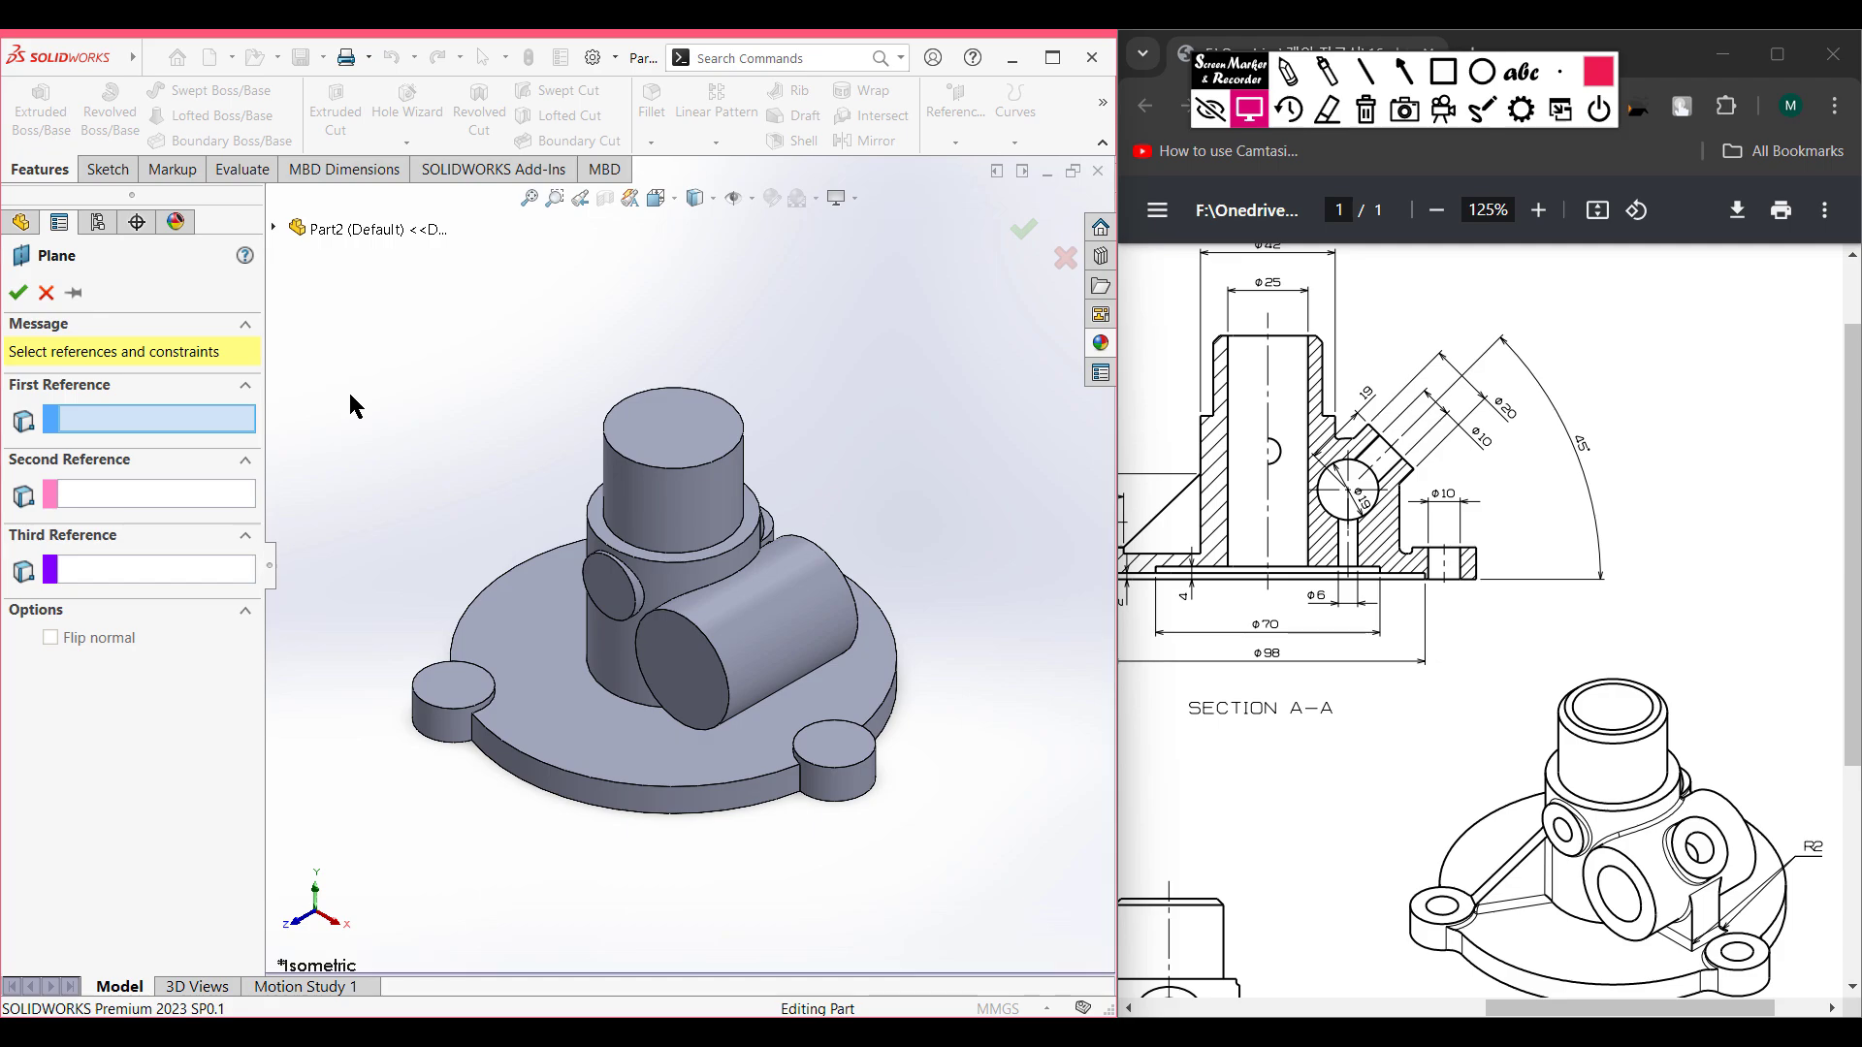
pyautogui.click(273, 229)
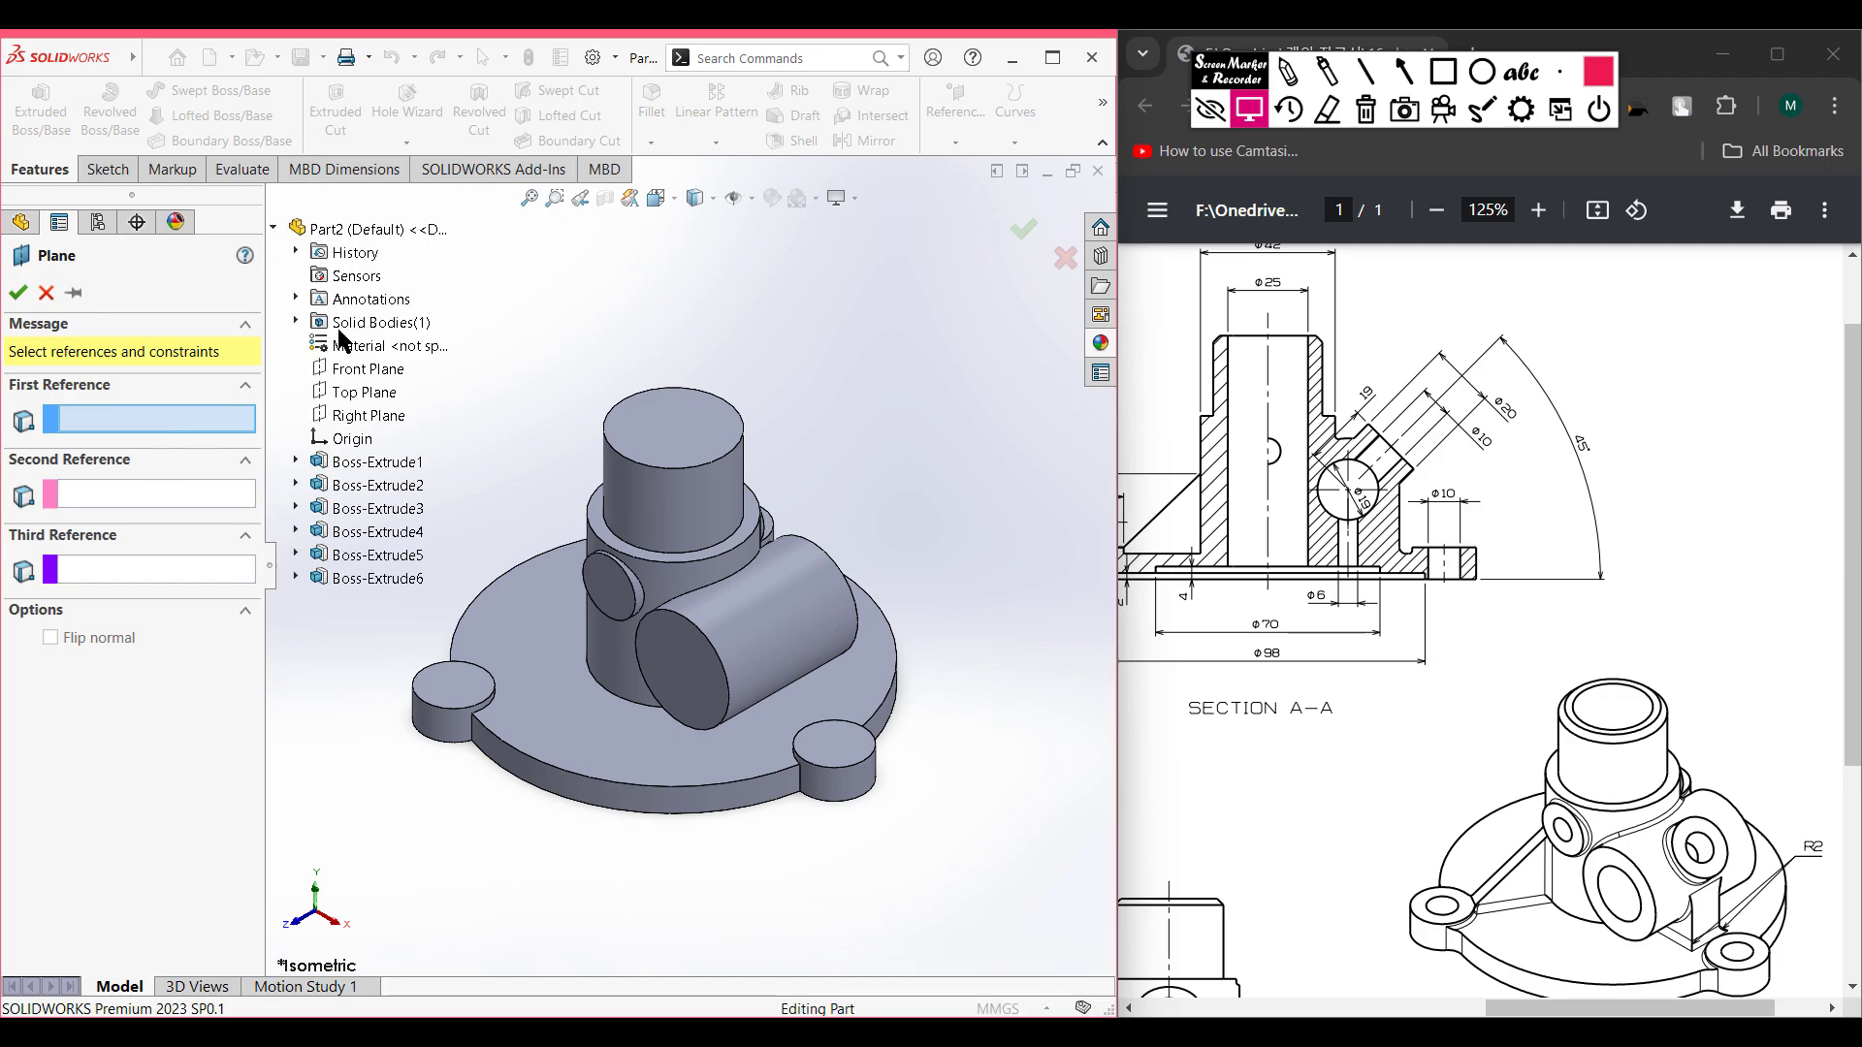
# - Try to define the plane from the Front Plane, the Right Plane and the horizontal cylinder's outer face
pyautogui.click(351, 376)
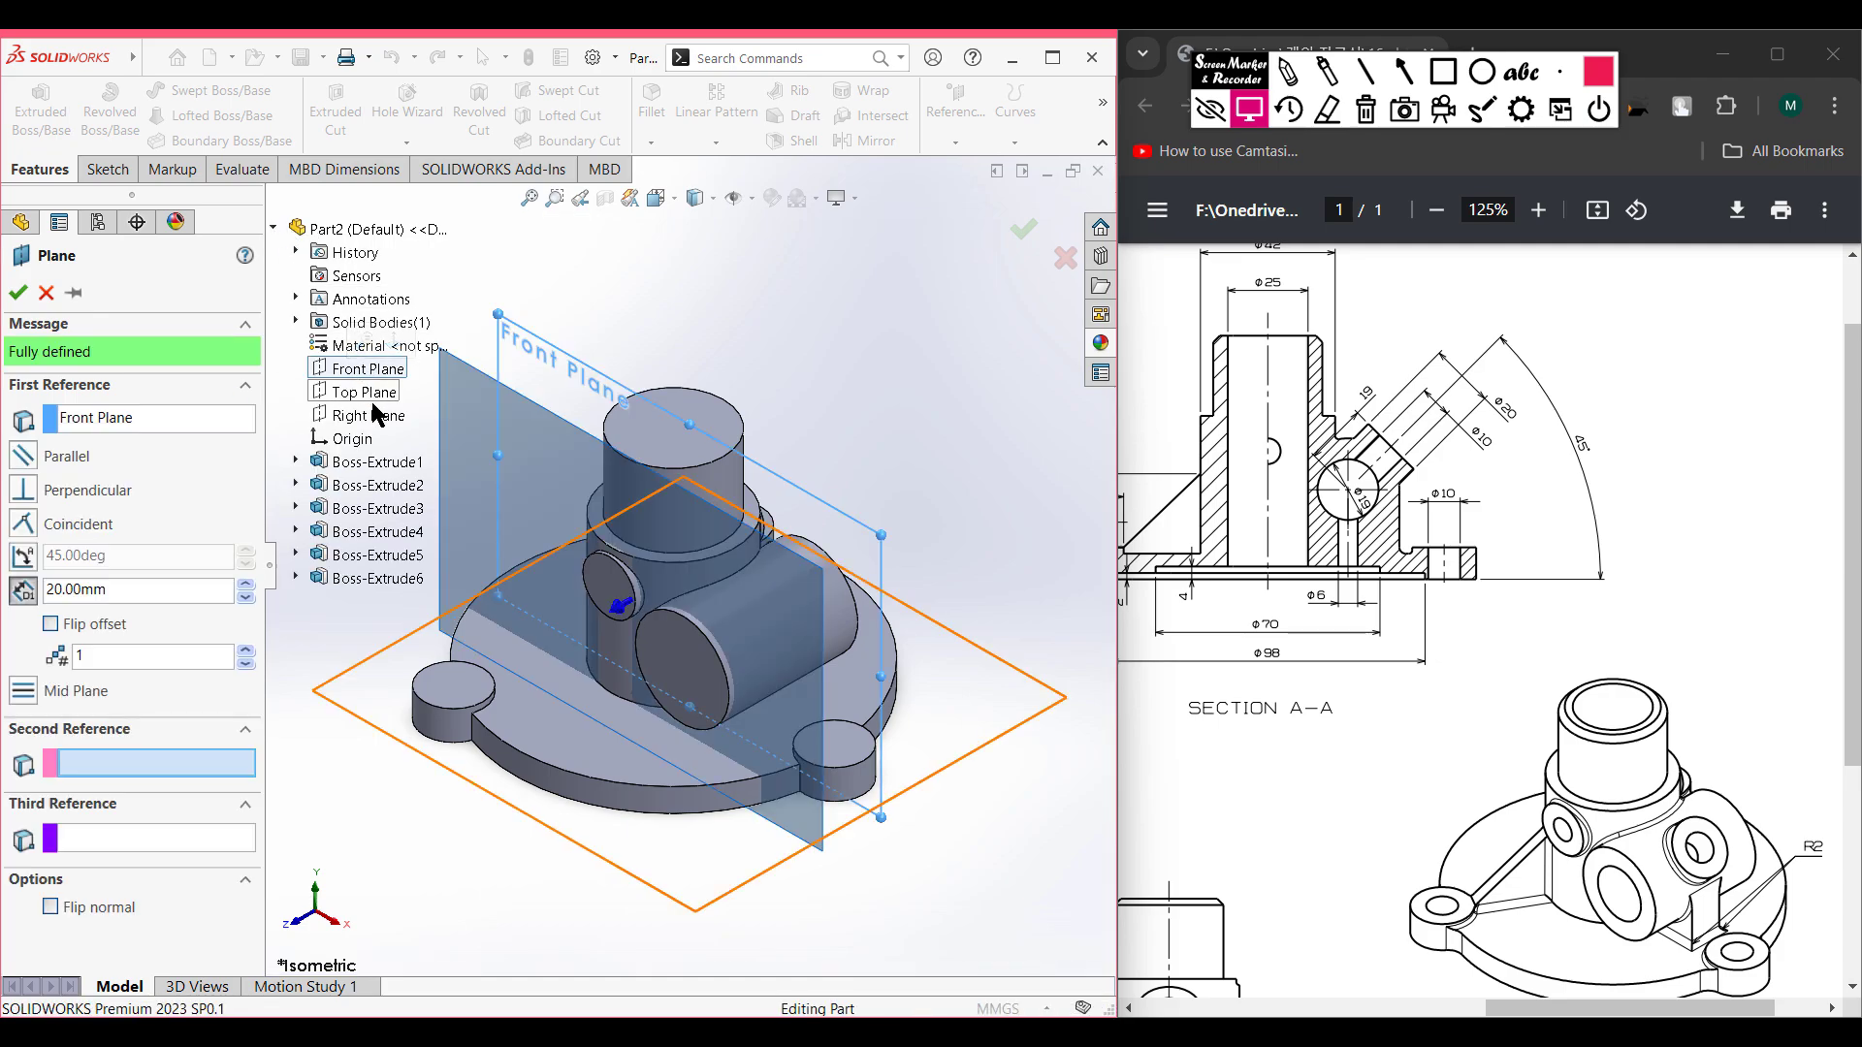
pyautogui.click(372, 409)
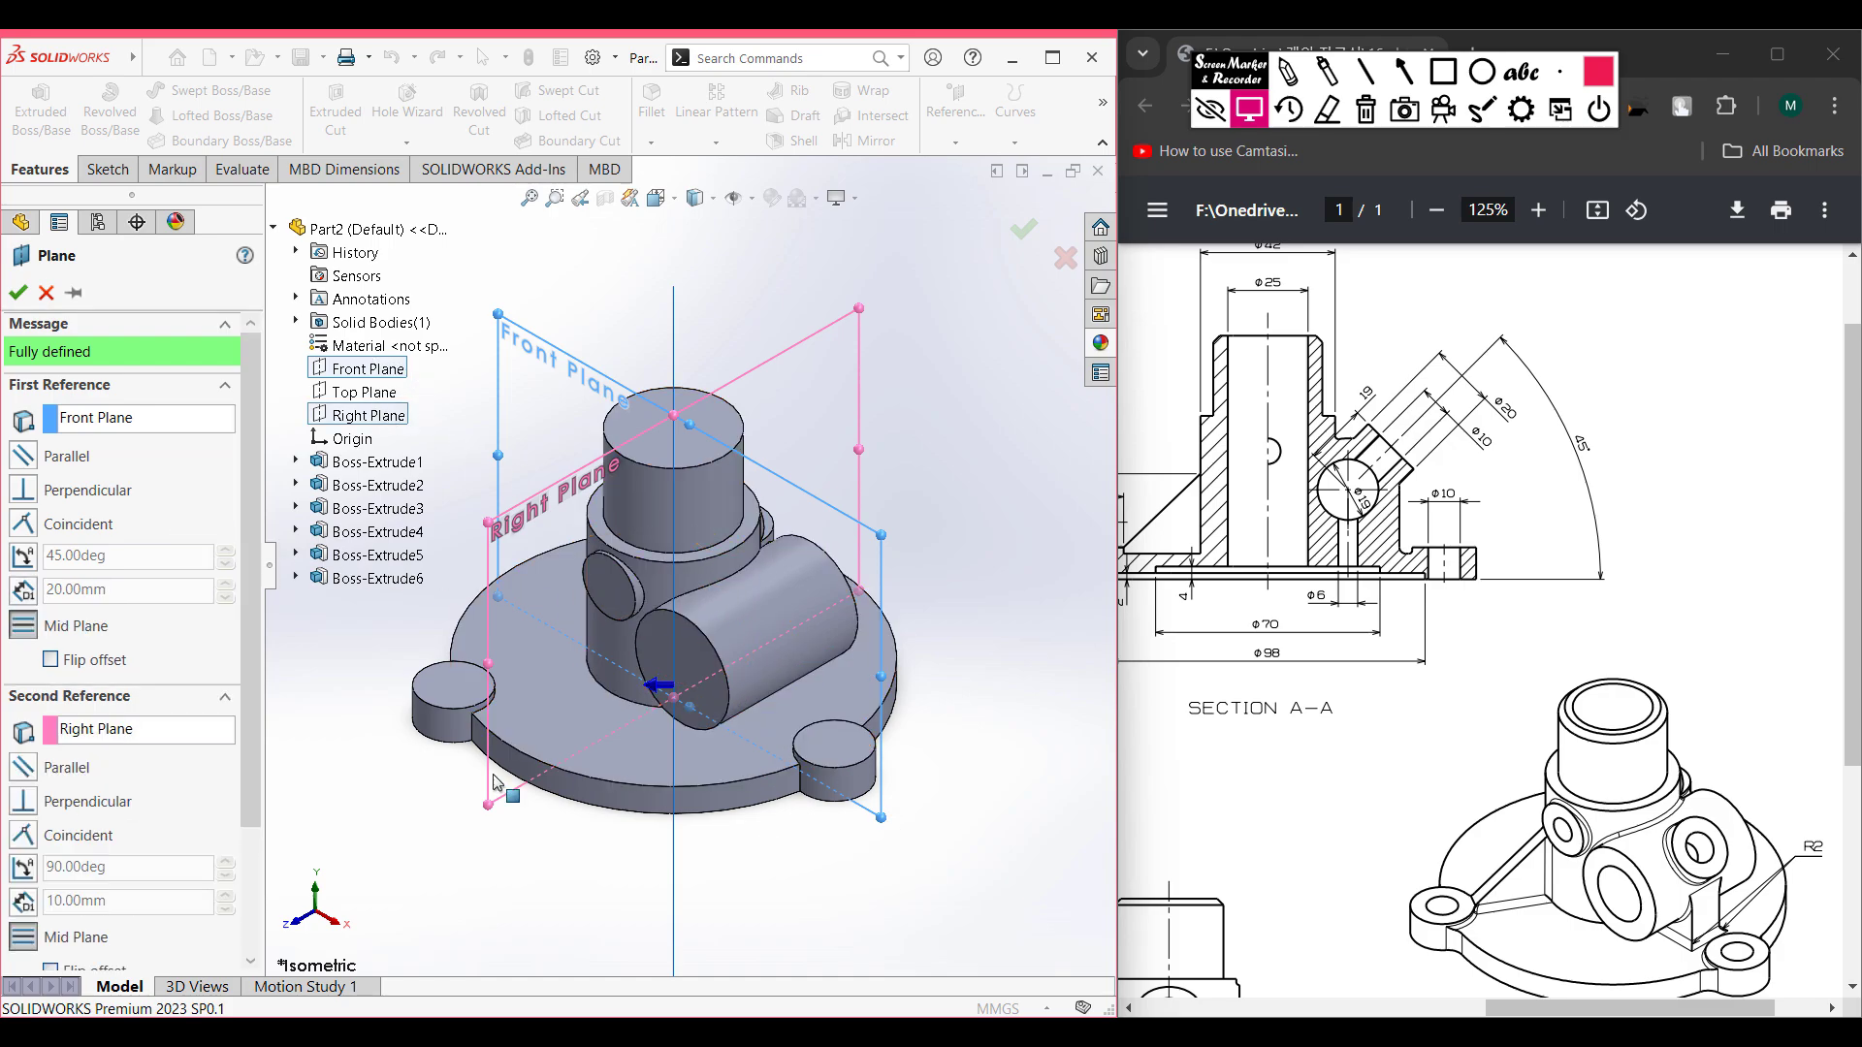
pyautogui.scroll(2, 749, 642)
pyautogui.scroll(-3, 747, 645)
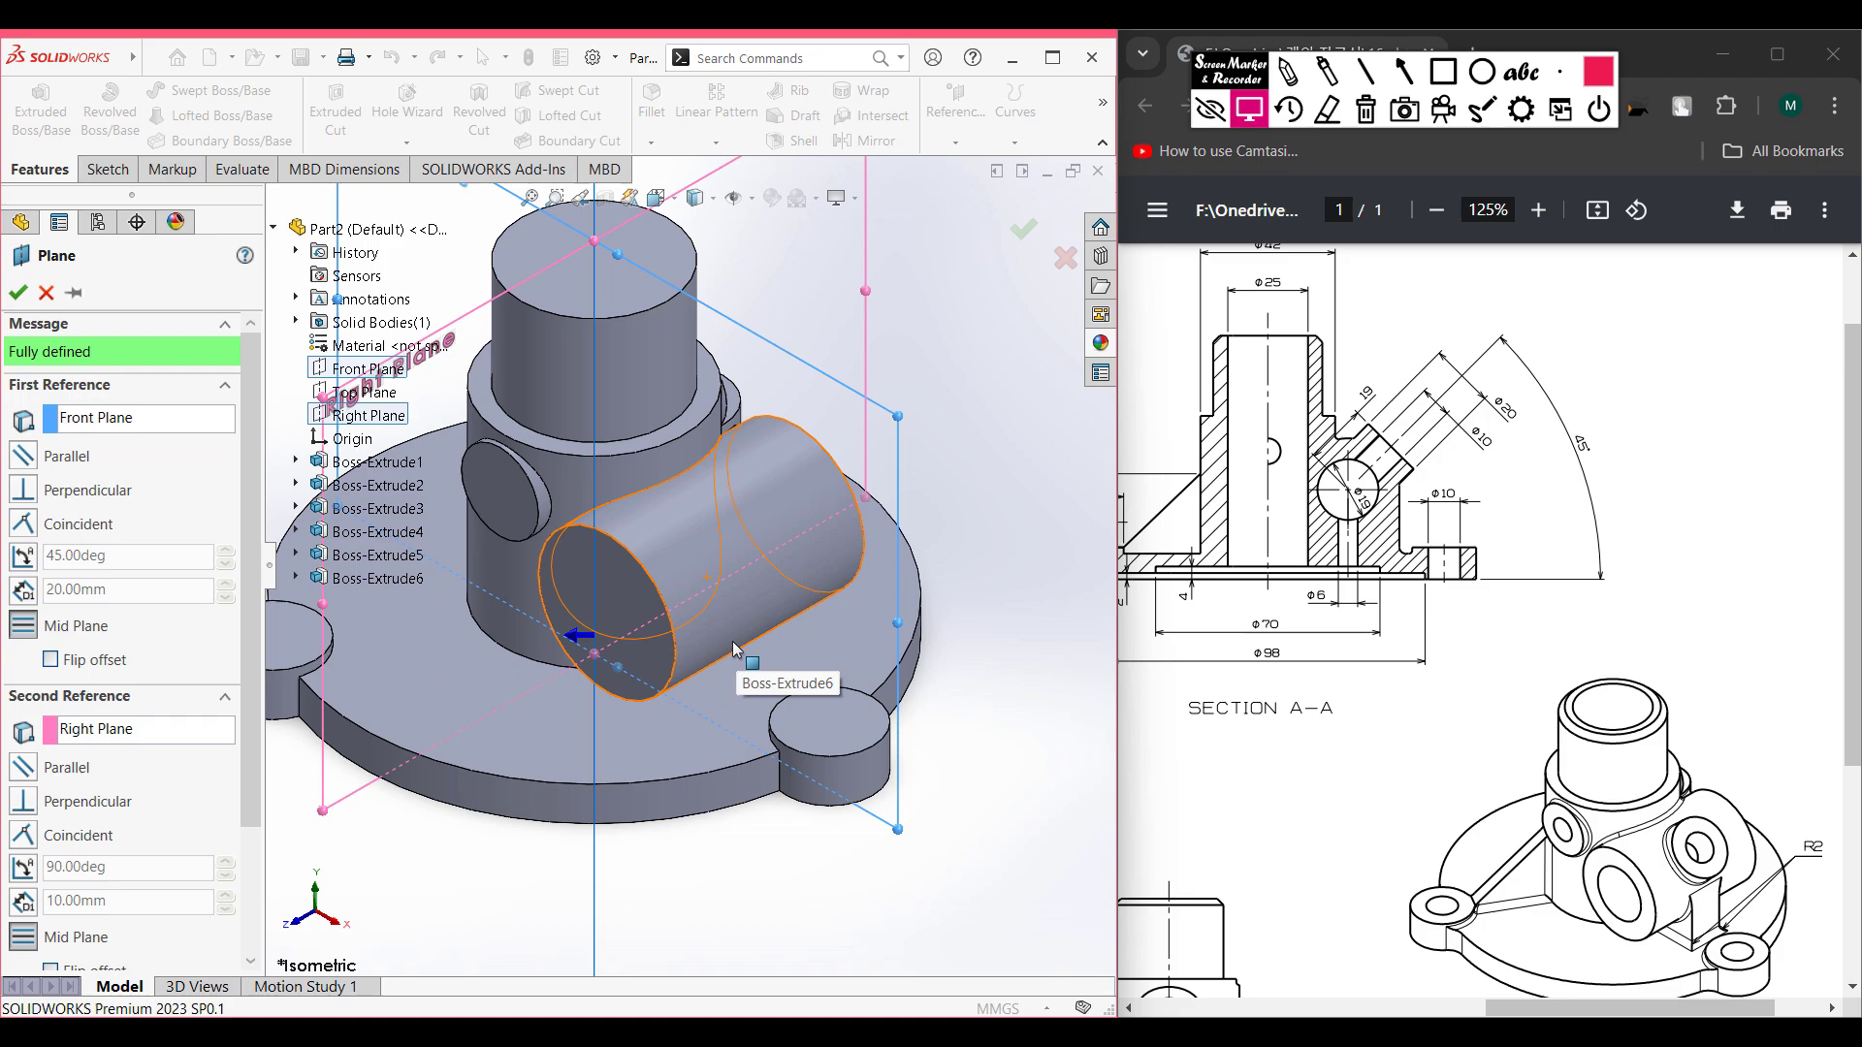
pyautogui.scroll(2, 737, 648)
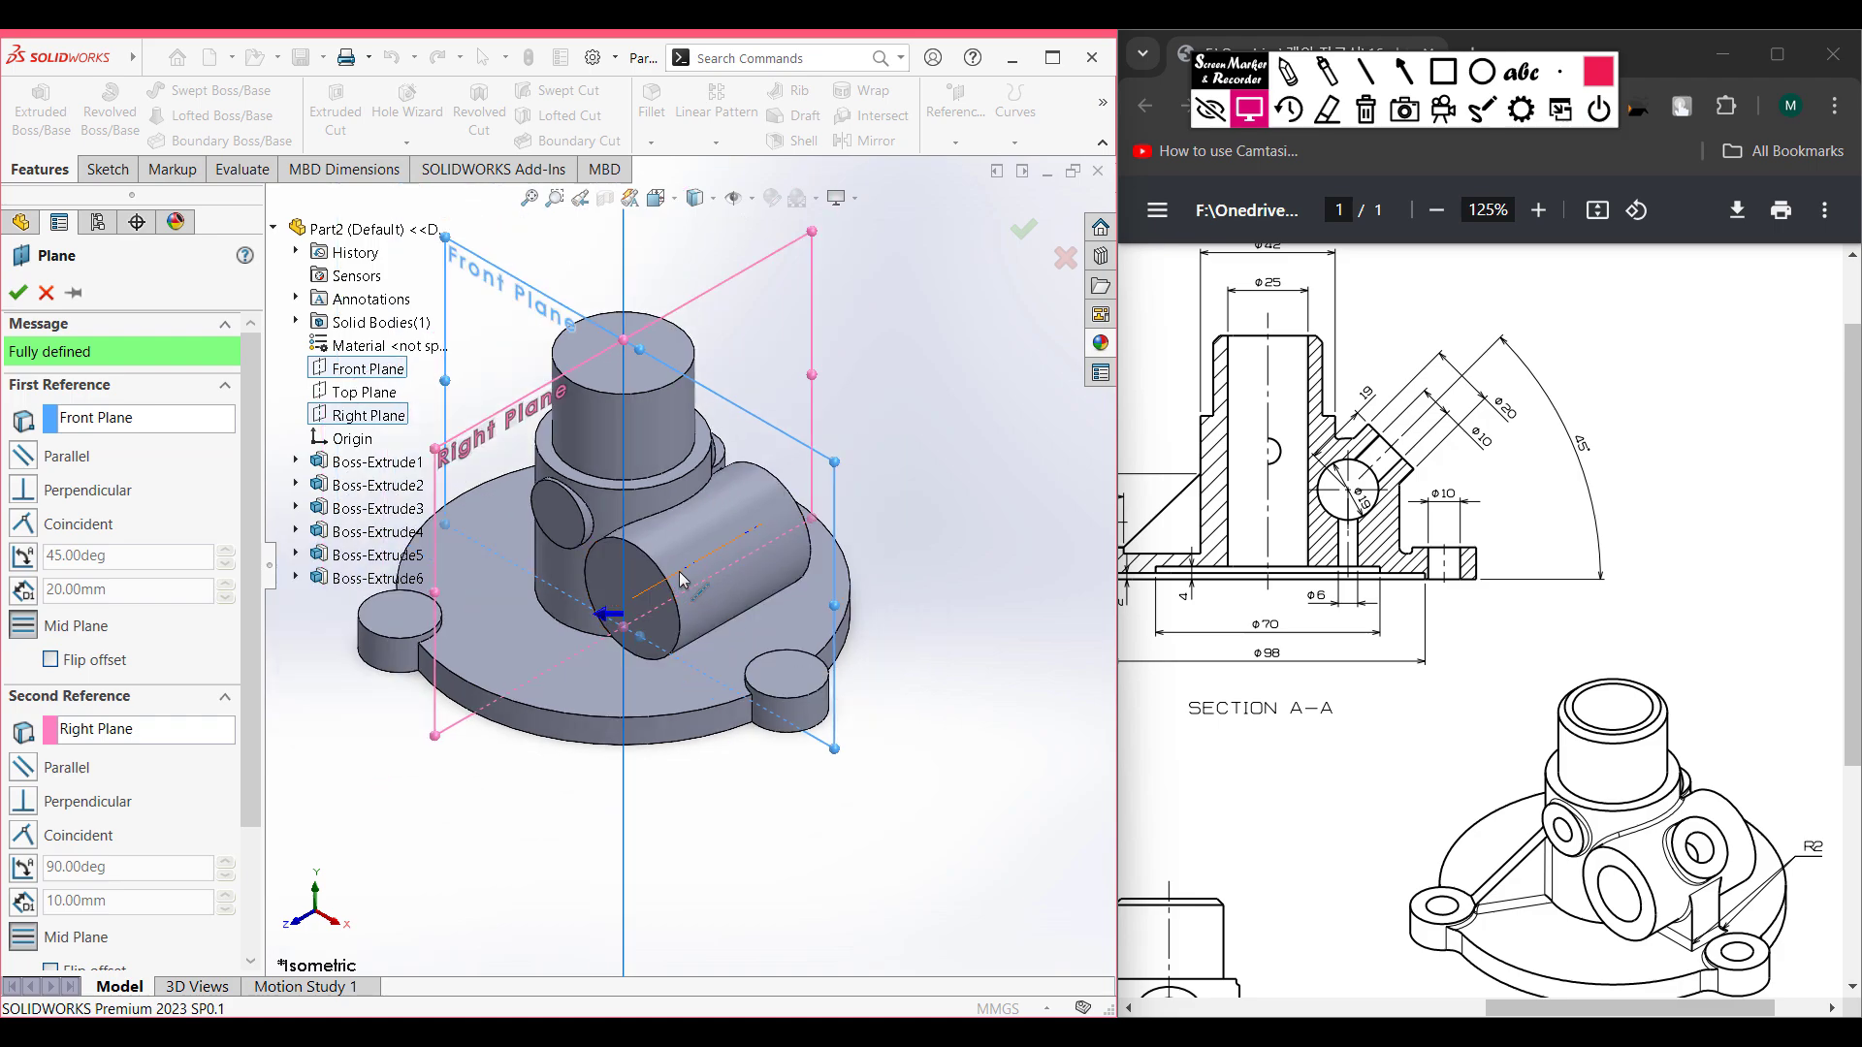
pyautogui.scroll(-3, 684, 568)
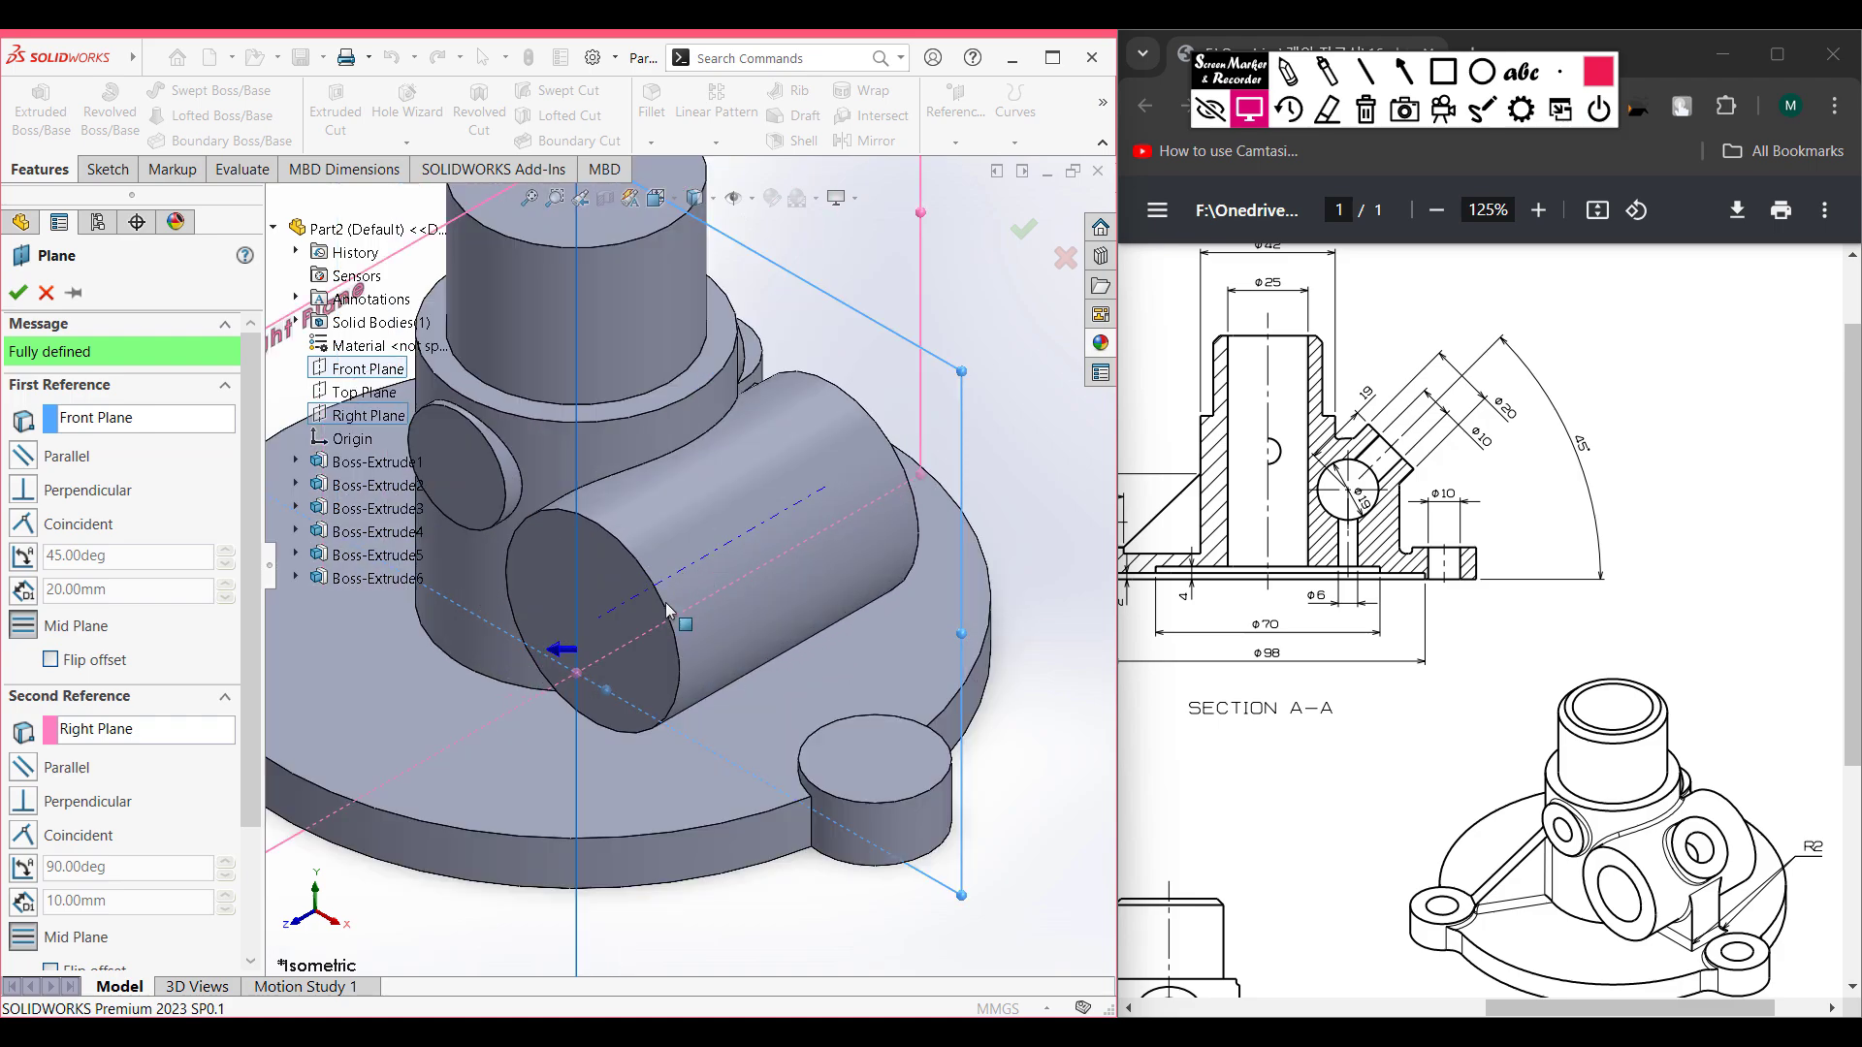
pyautogui.scroll(-3, 203, 771)
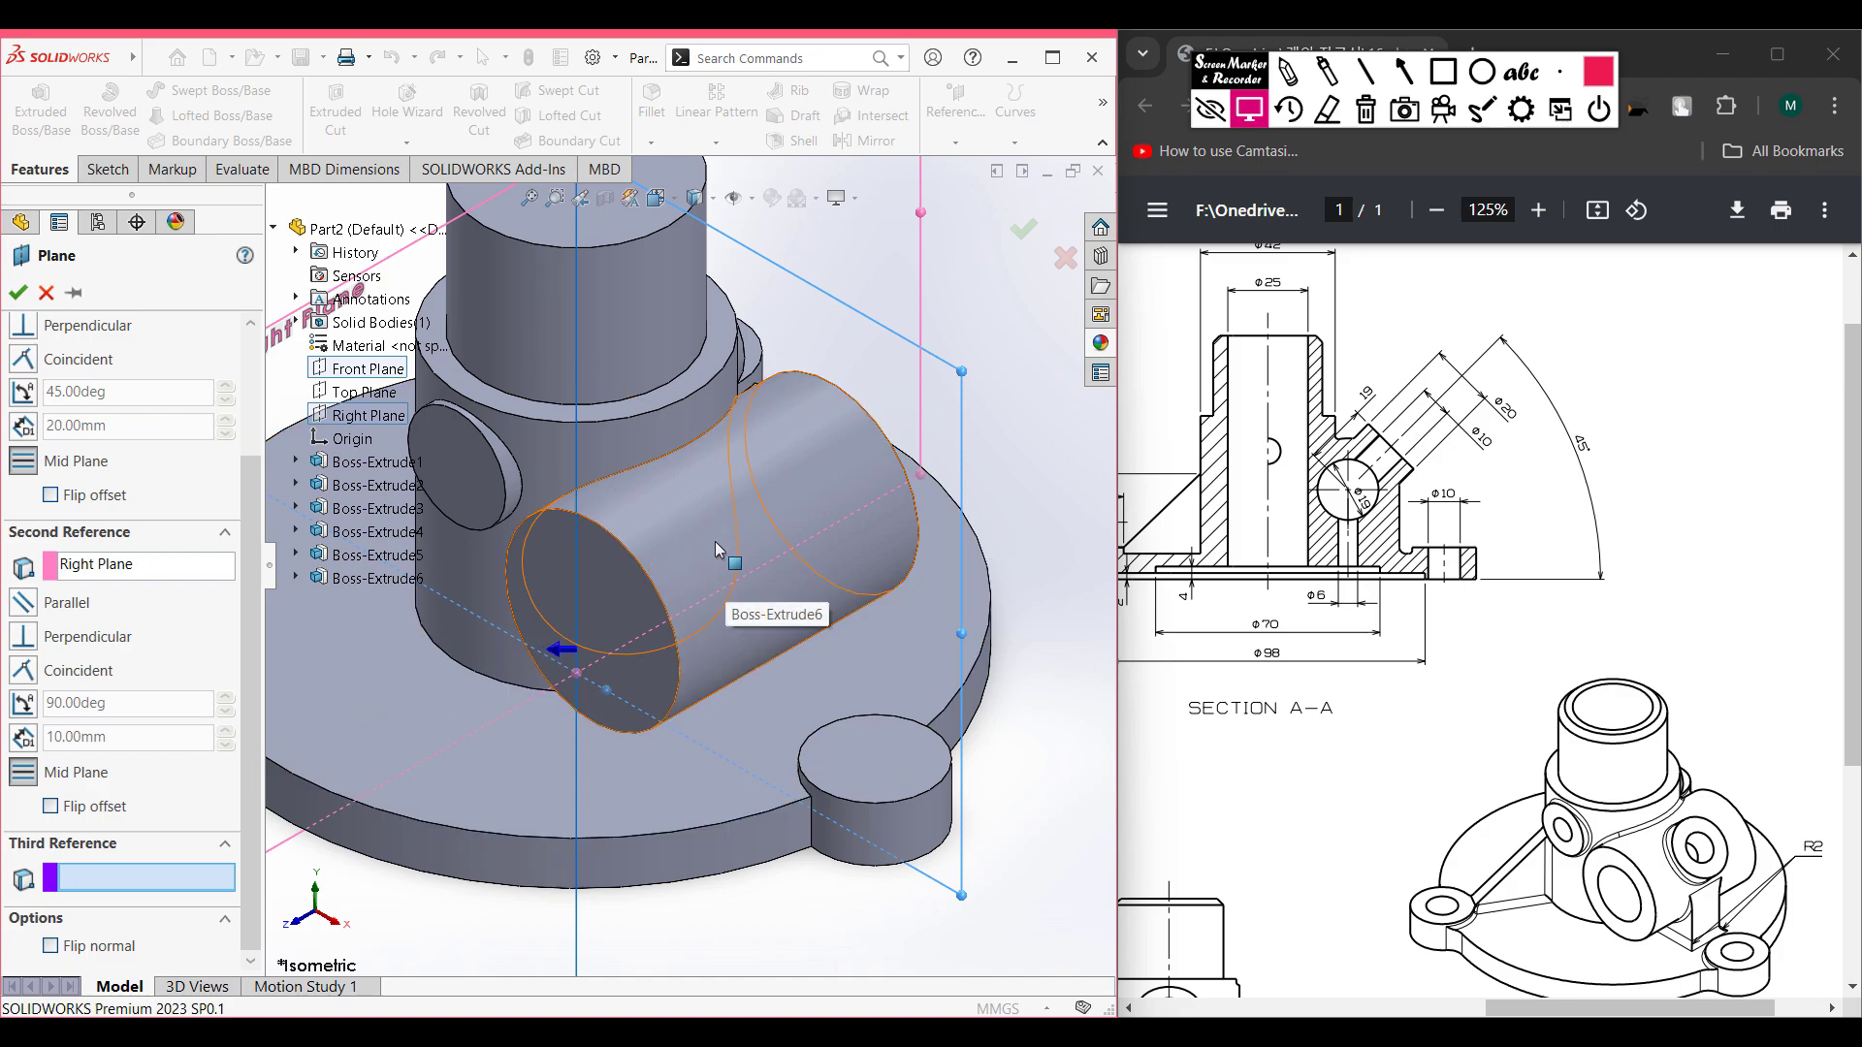
pyautogui.scroll(-2, 669, 562)
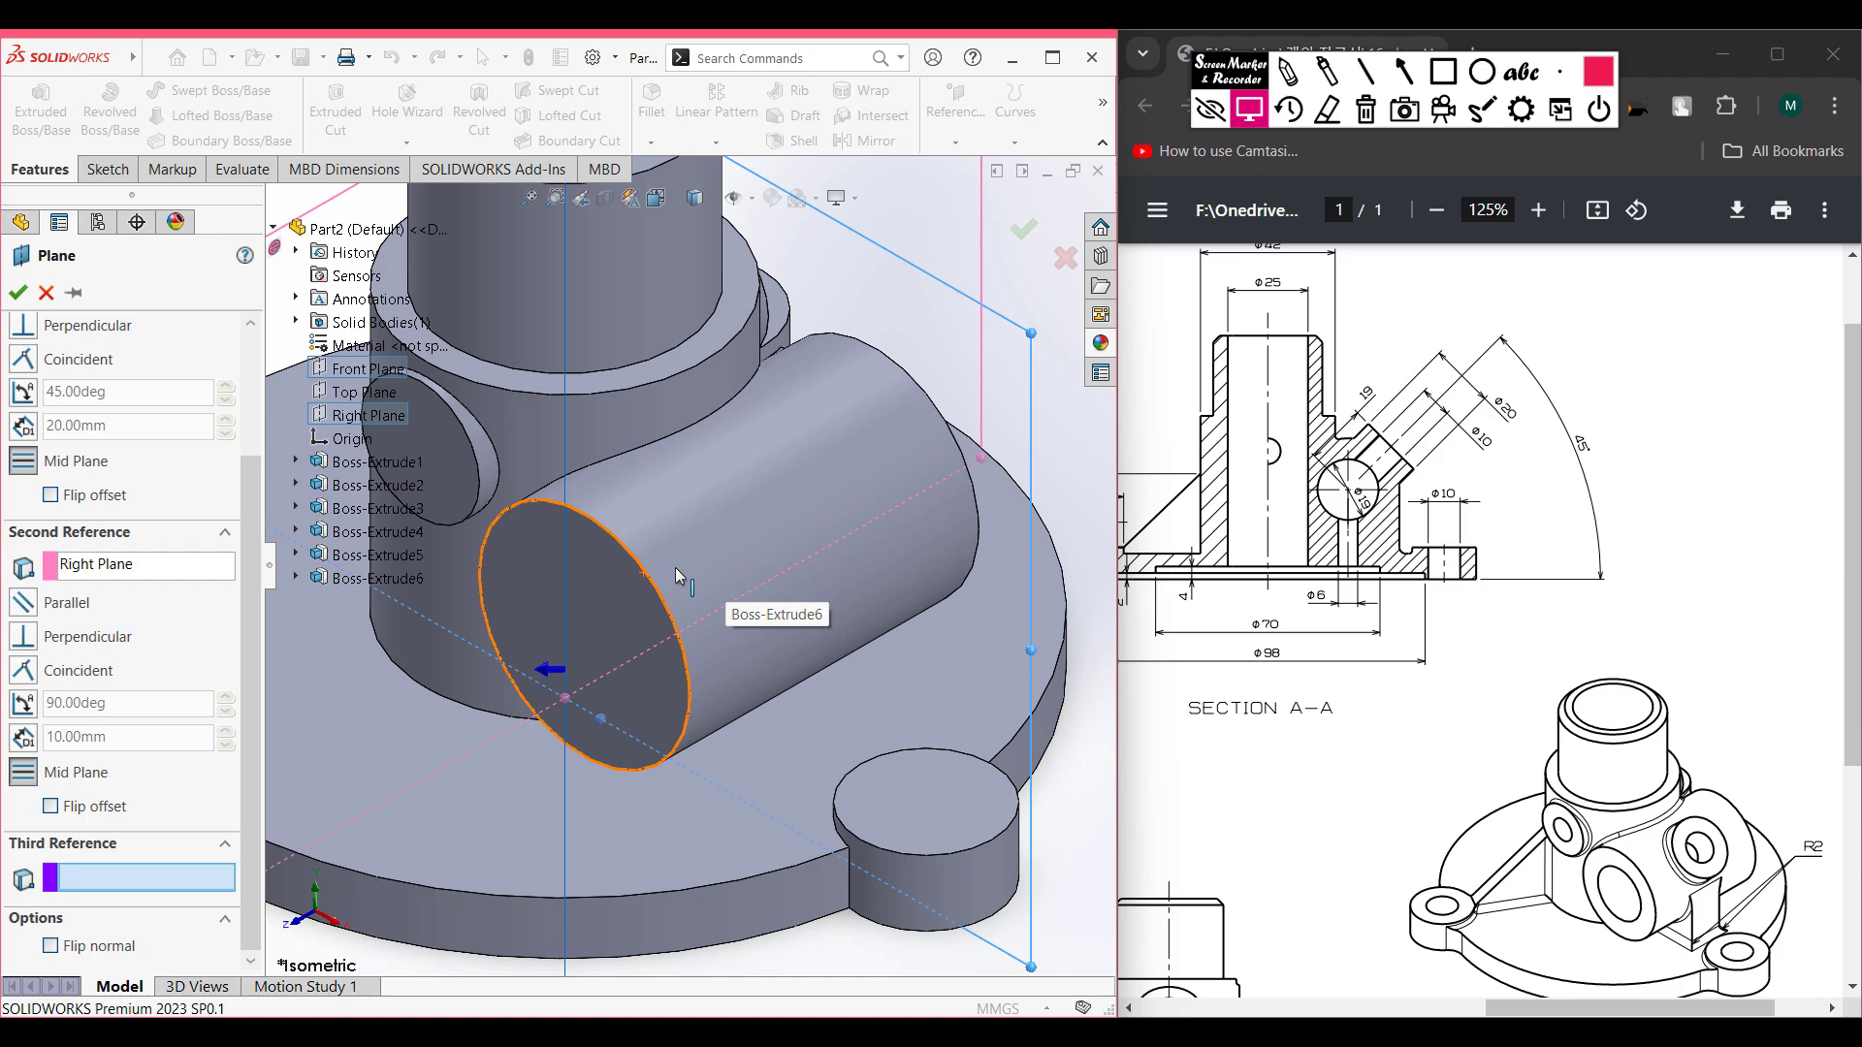
pyautogui.scroll(-2, 687, 563)
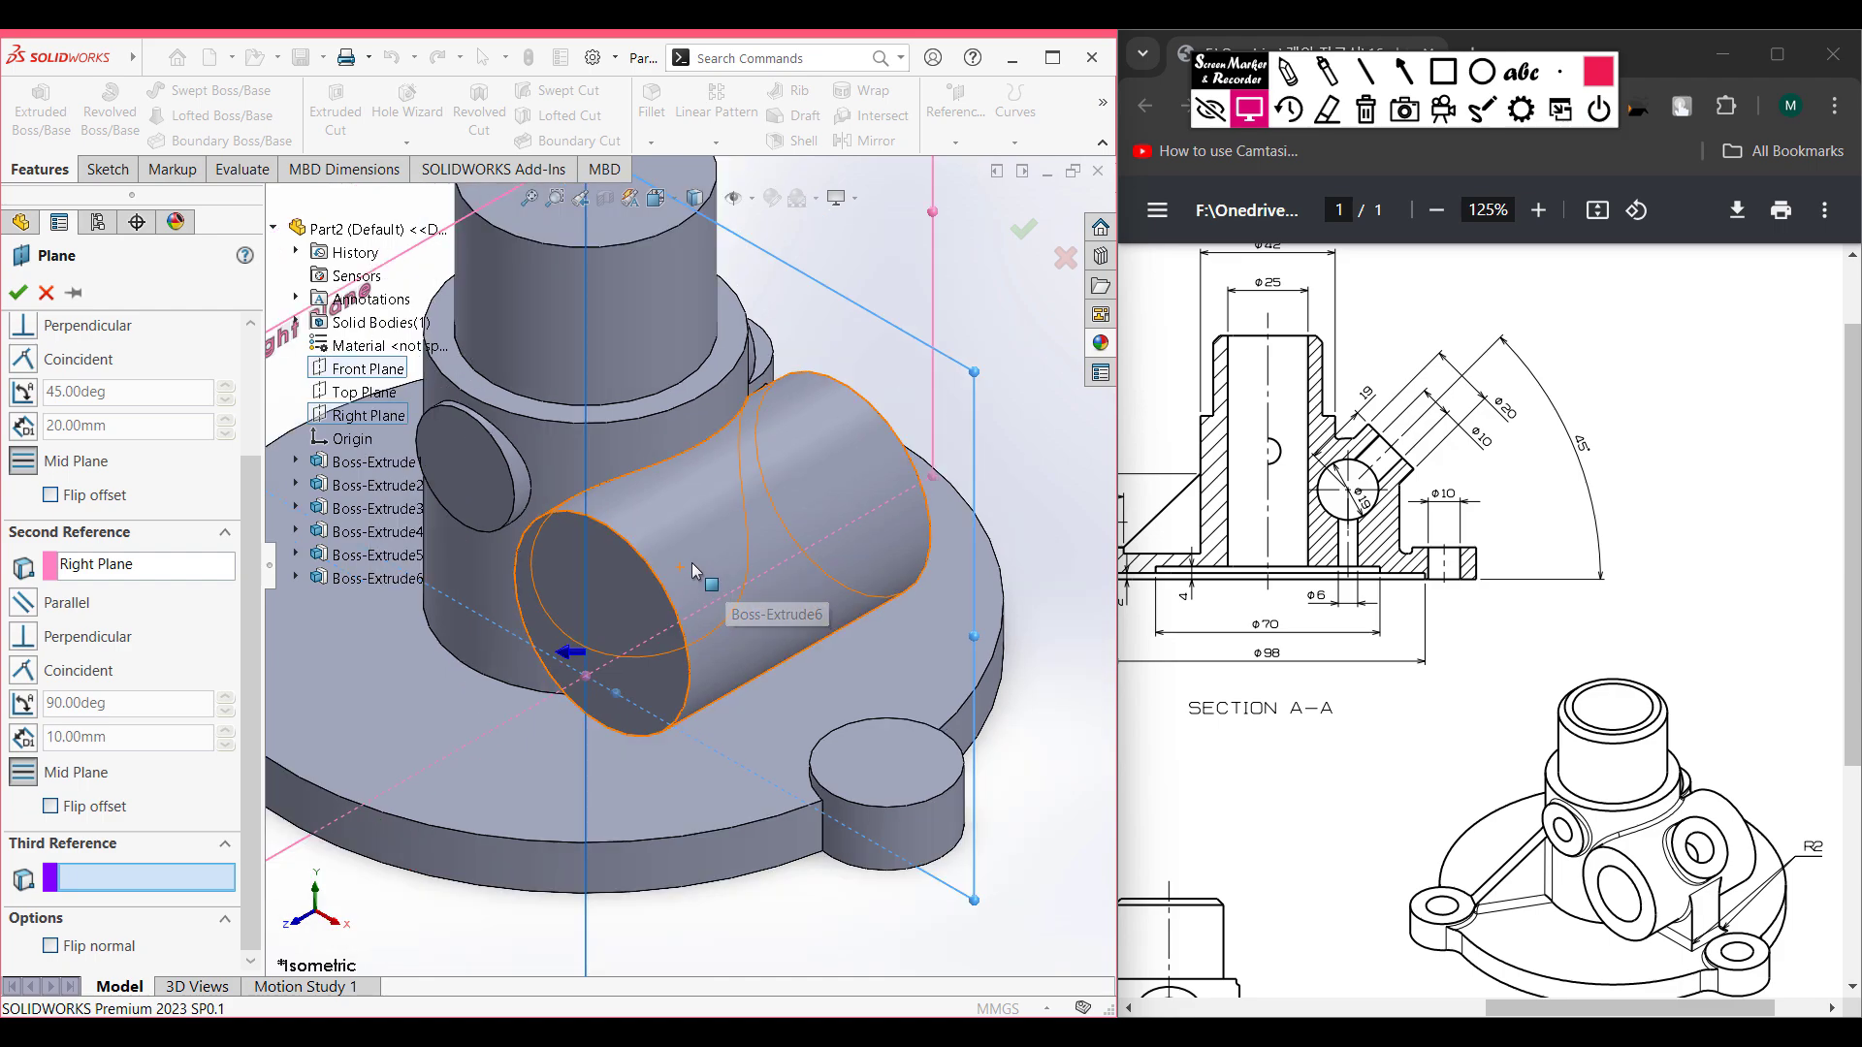
pyautogui.click(689, 574)
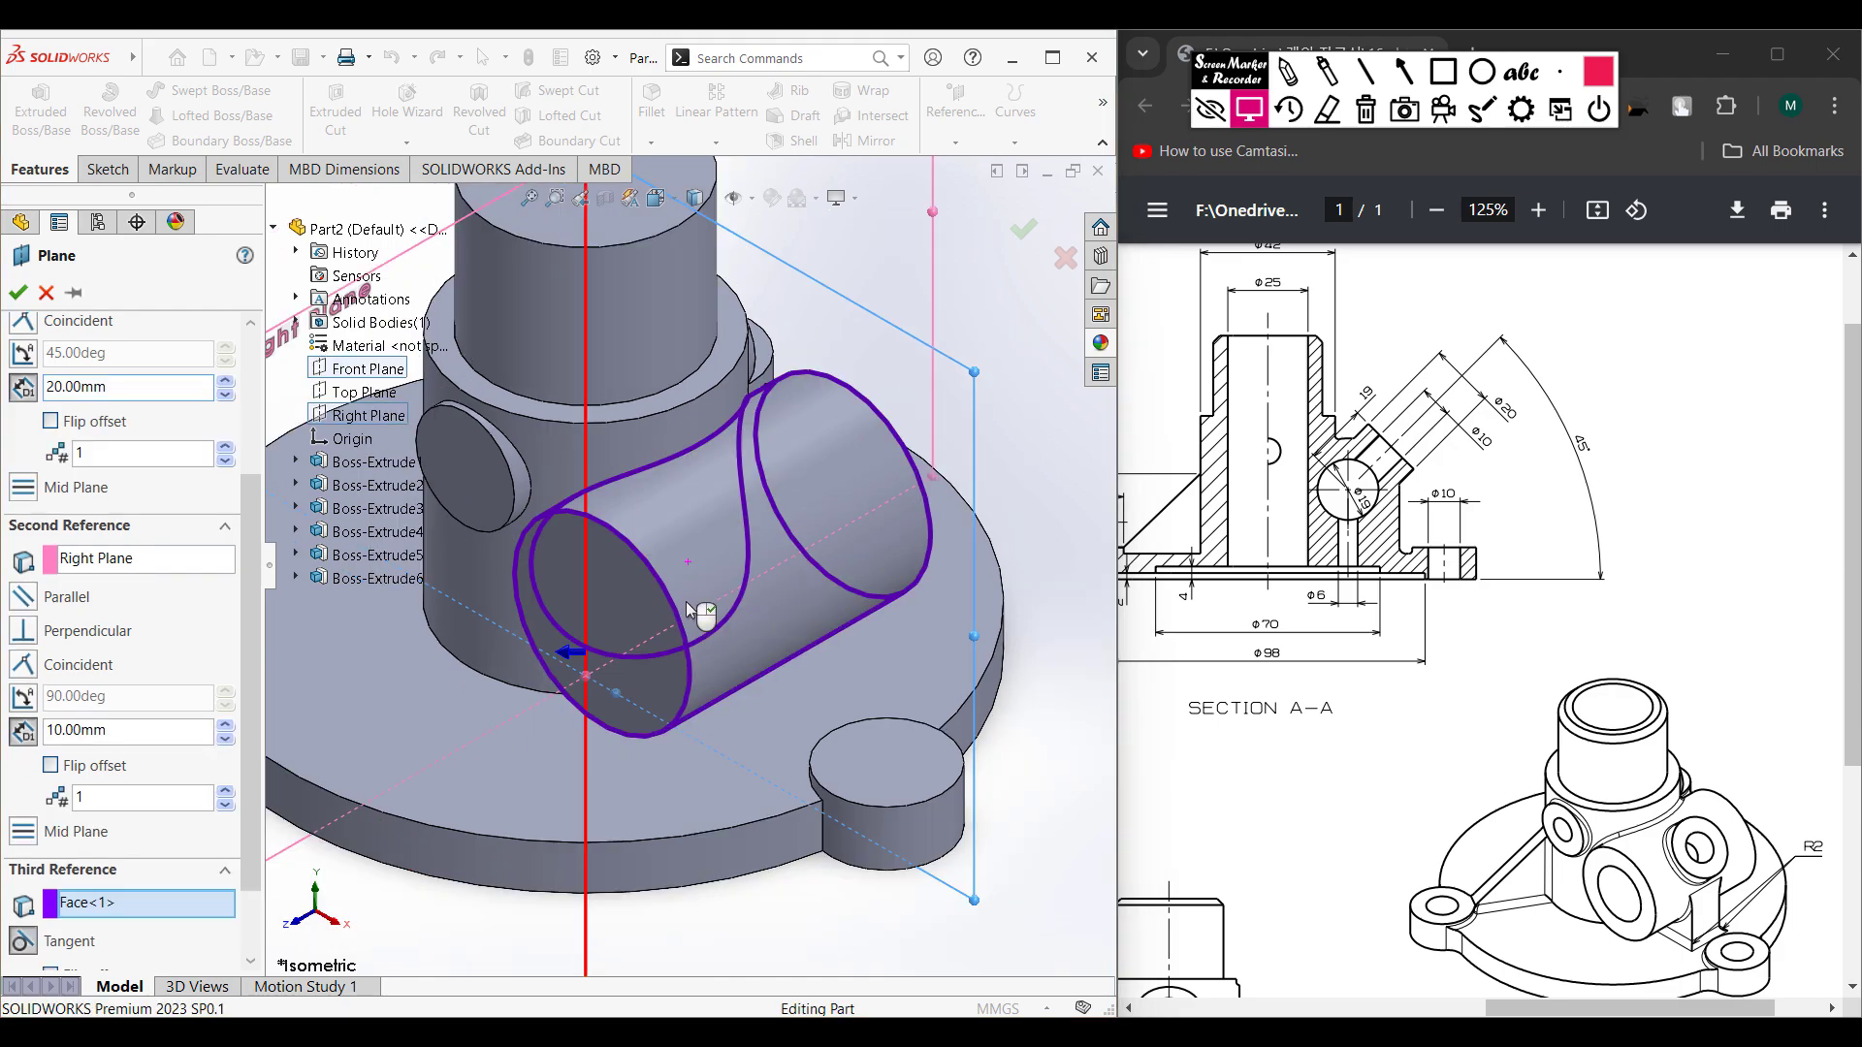
# - Remove the Right Plane, the Front Plane and the cylinder face from the plane's references
pyautogui.click(187, 560)
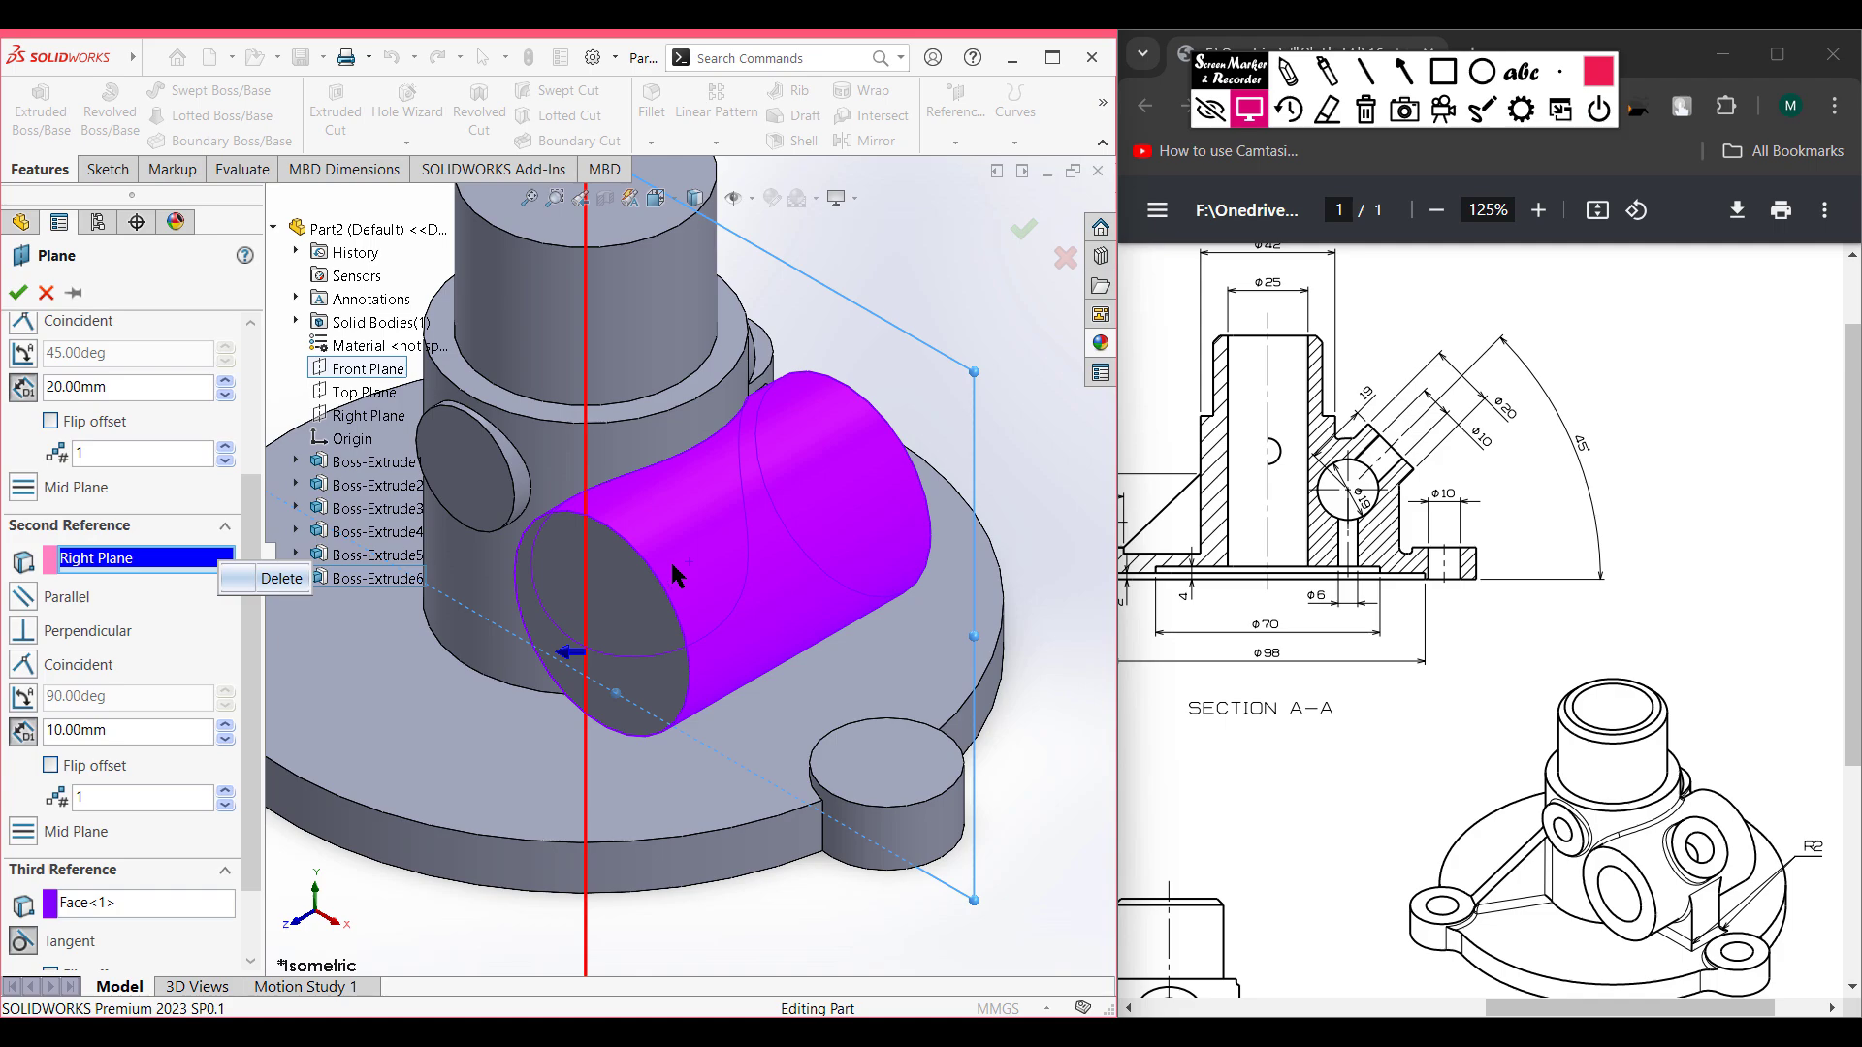
pyautogui.press('Delete')
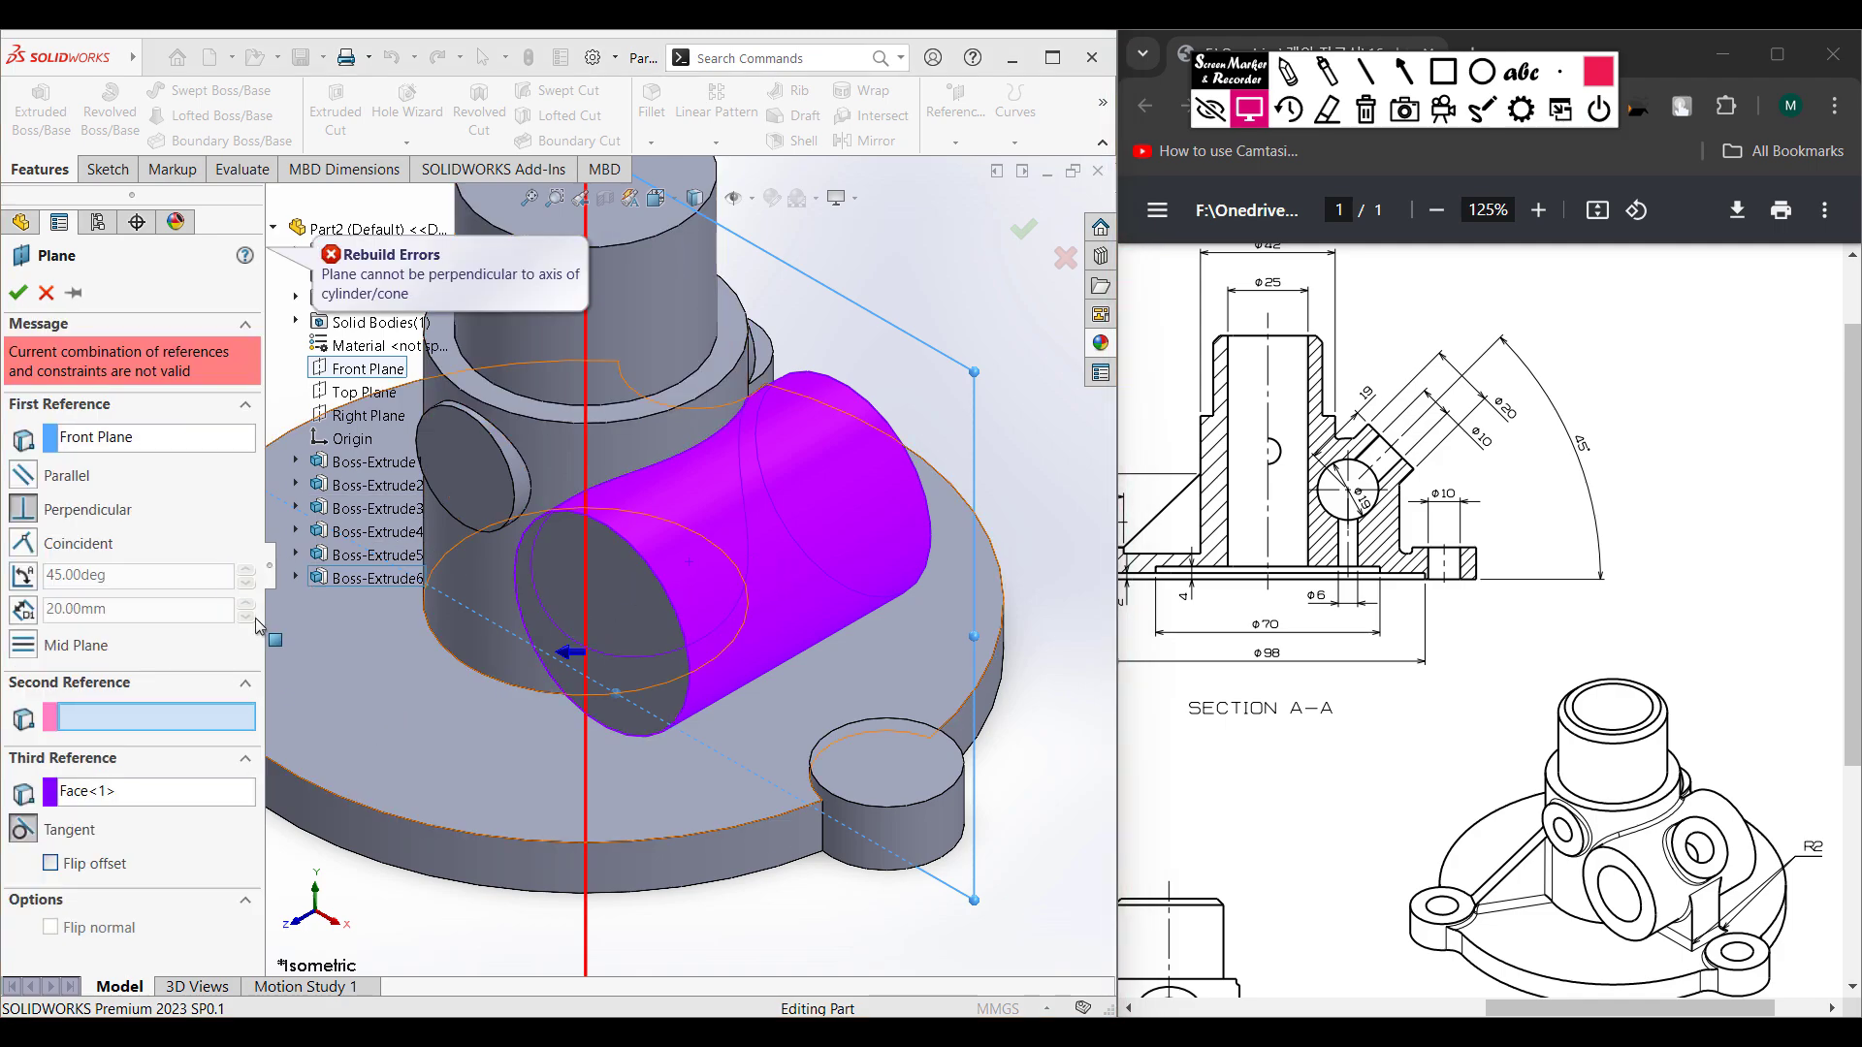
pyautogui.click(97, 434)
pyautogui.rightClick(100, 437)
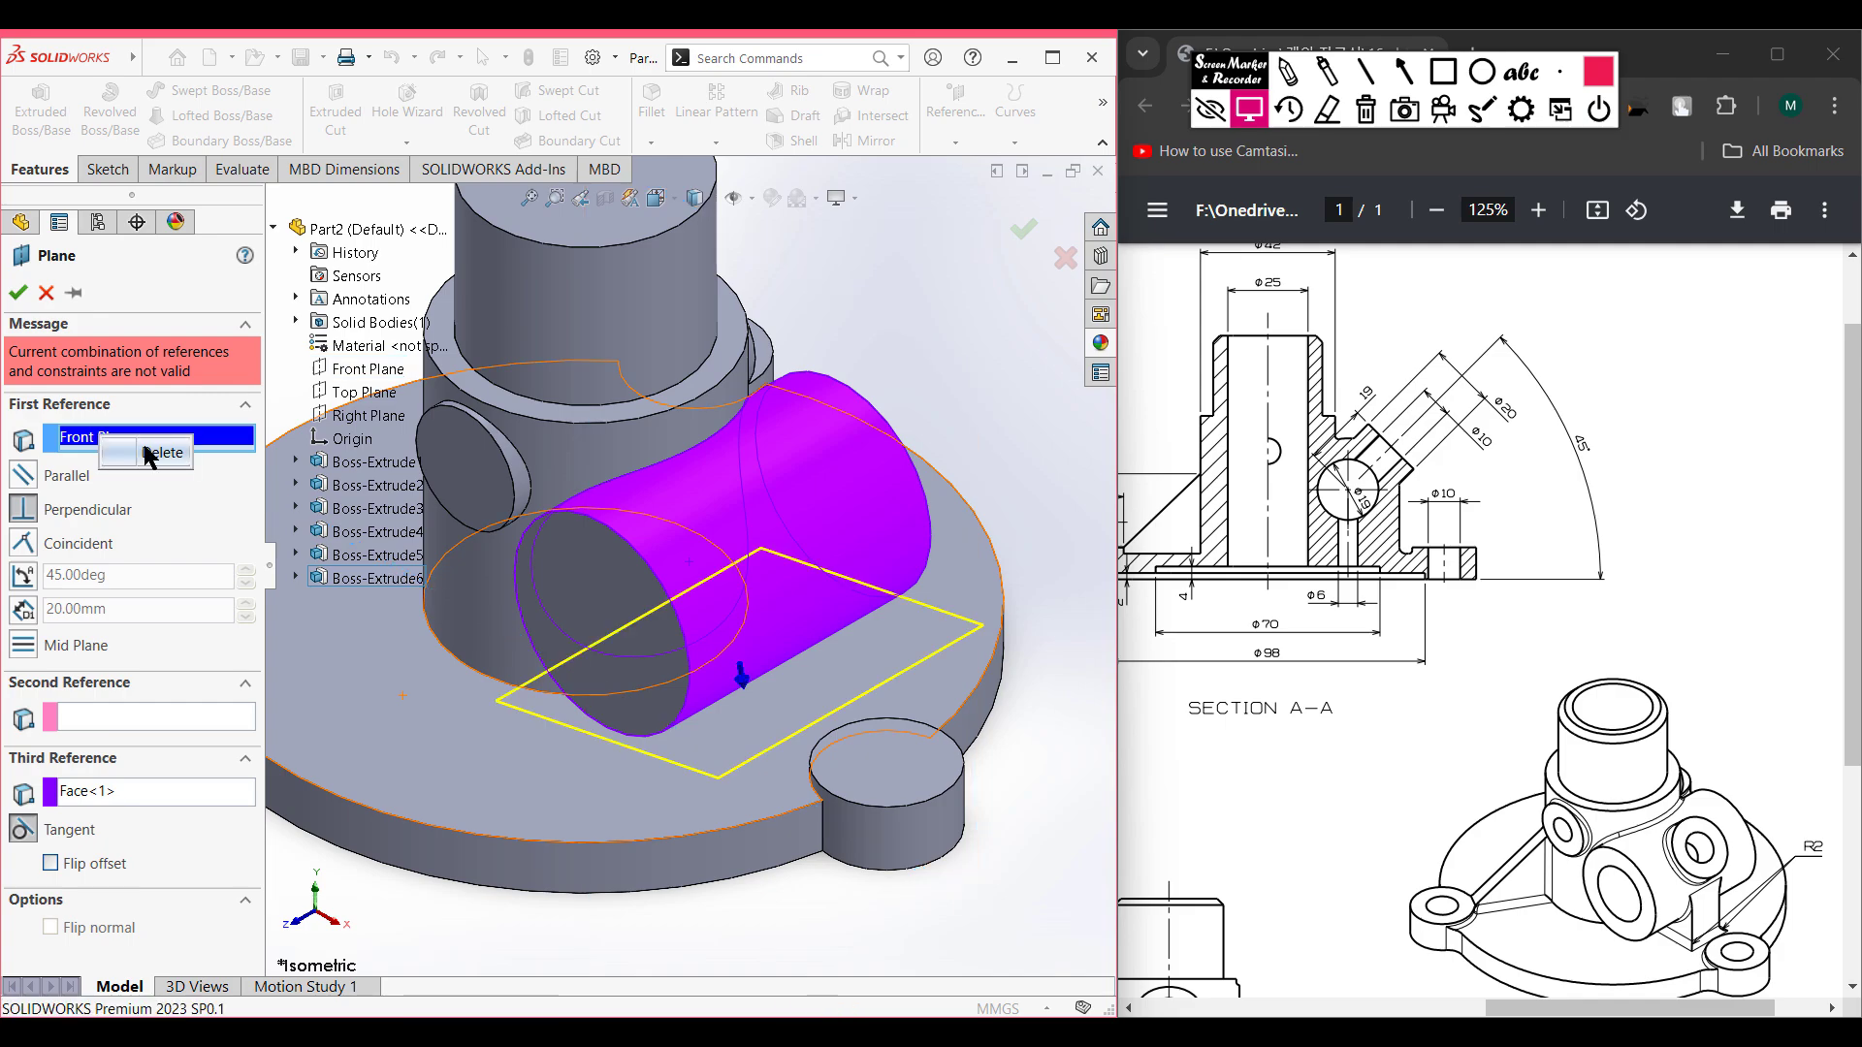
pyautogui.click(155, 453)
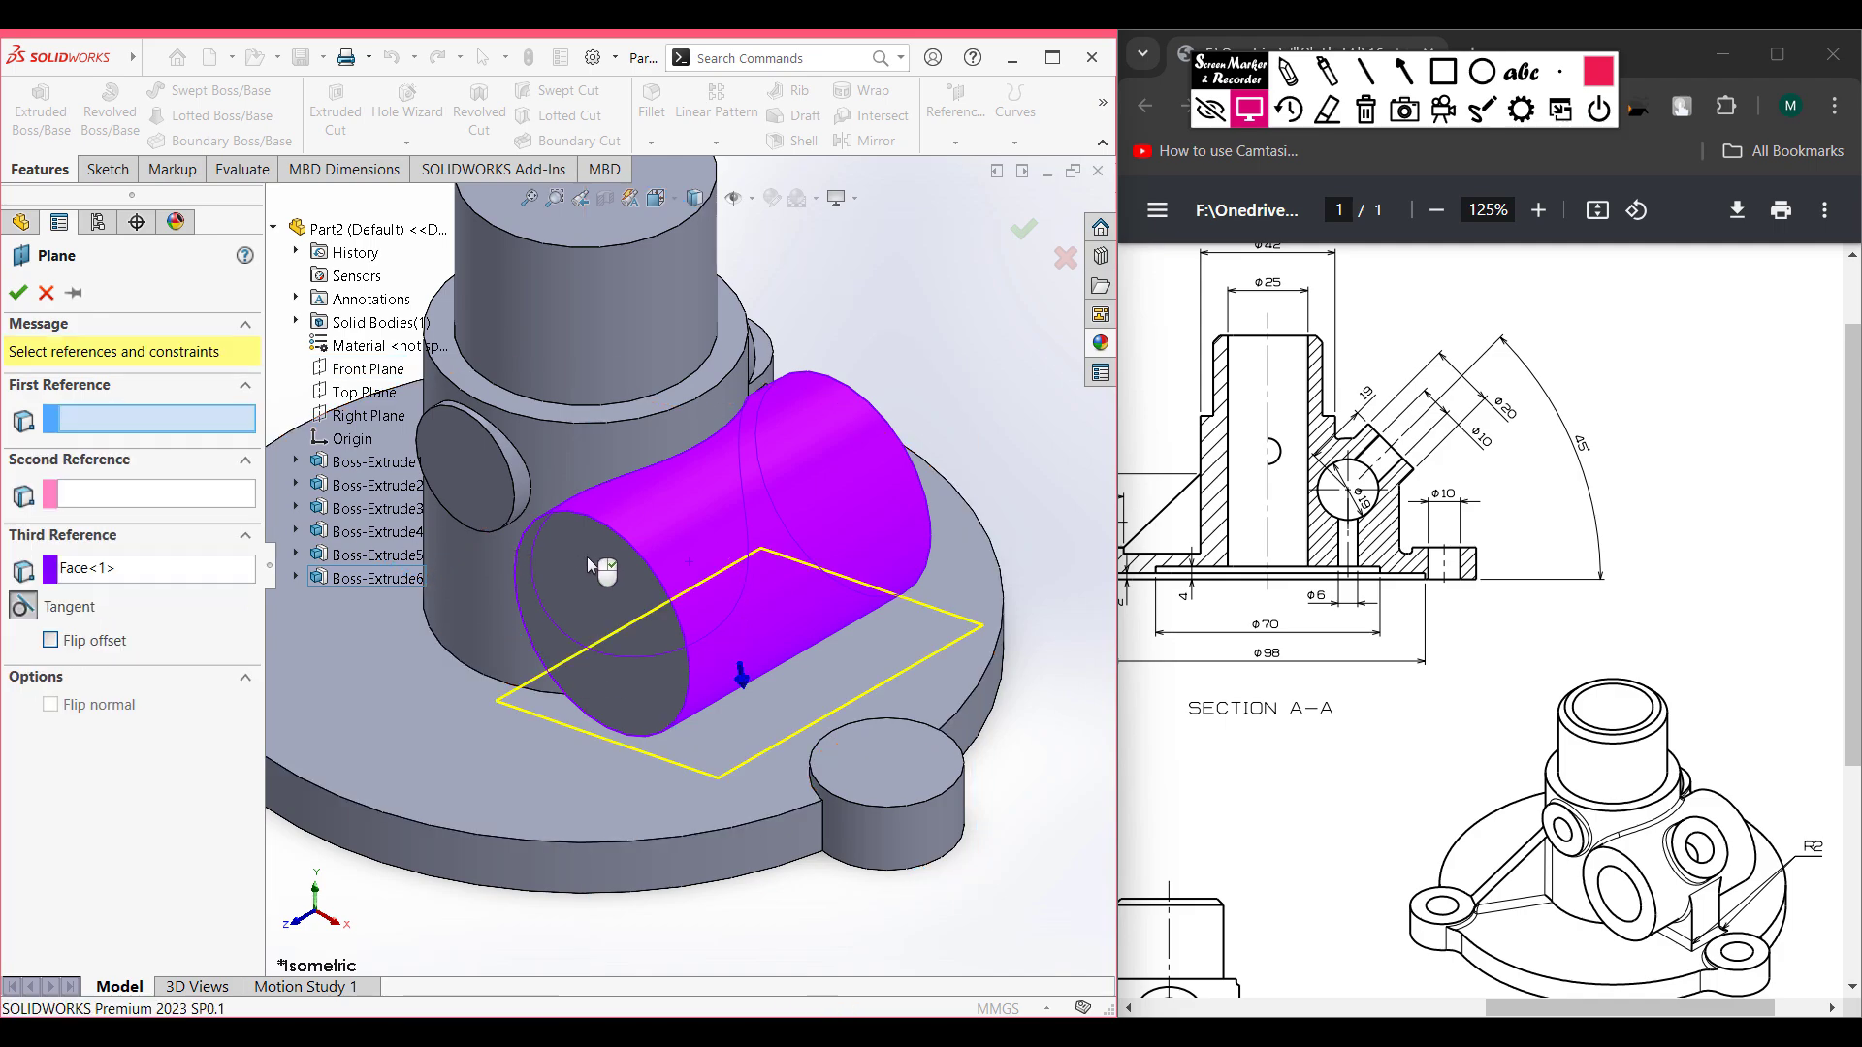
pyautogui.click(97, 568)
pyautogui.rightClick(198, 583)
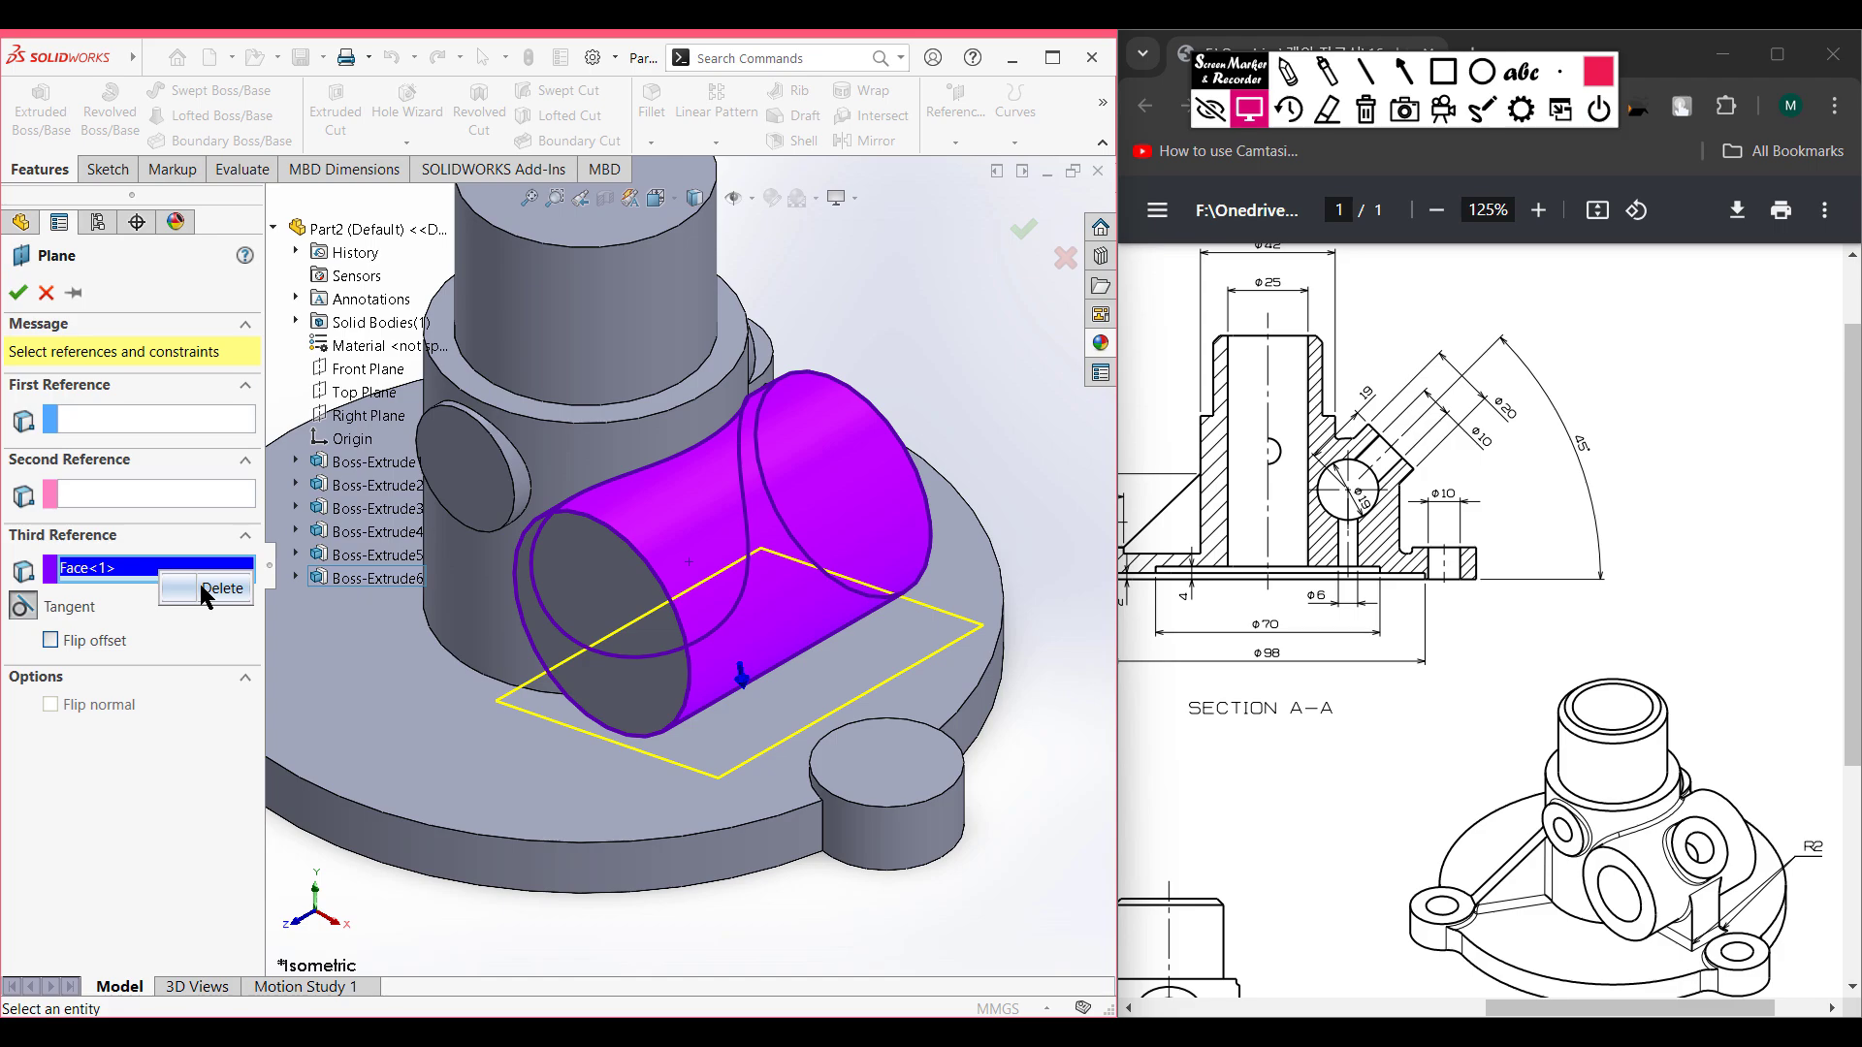
pyautogui.click(237, 596)
# - Set the horizontal cylinder's axis as the plane's second reference, clearing the cylinder's end and outer faces picked as the other references
pyautogui.click(599, 595)
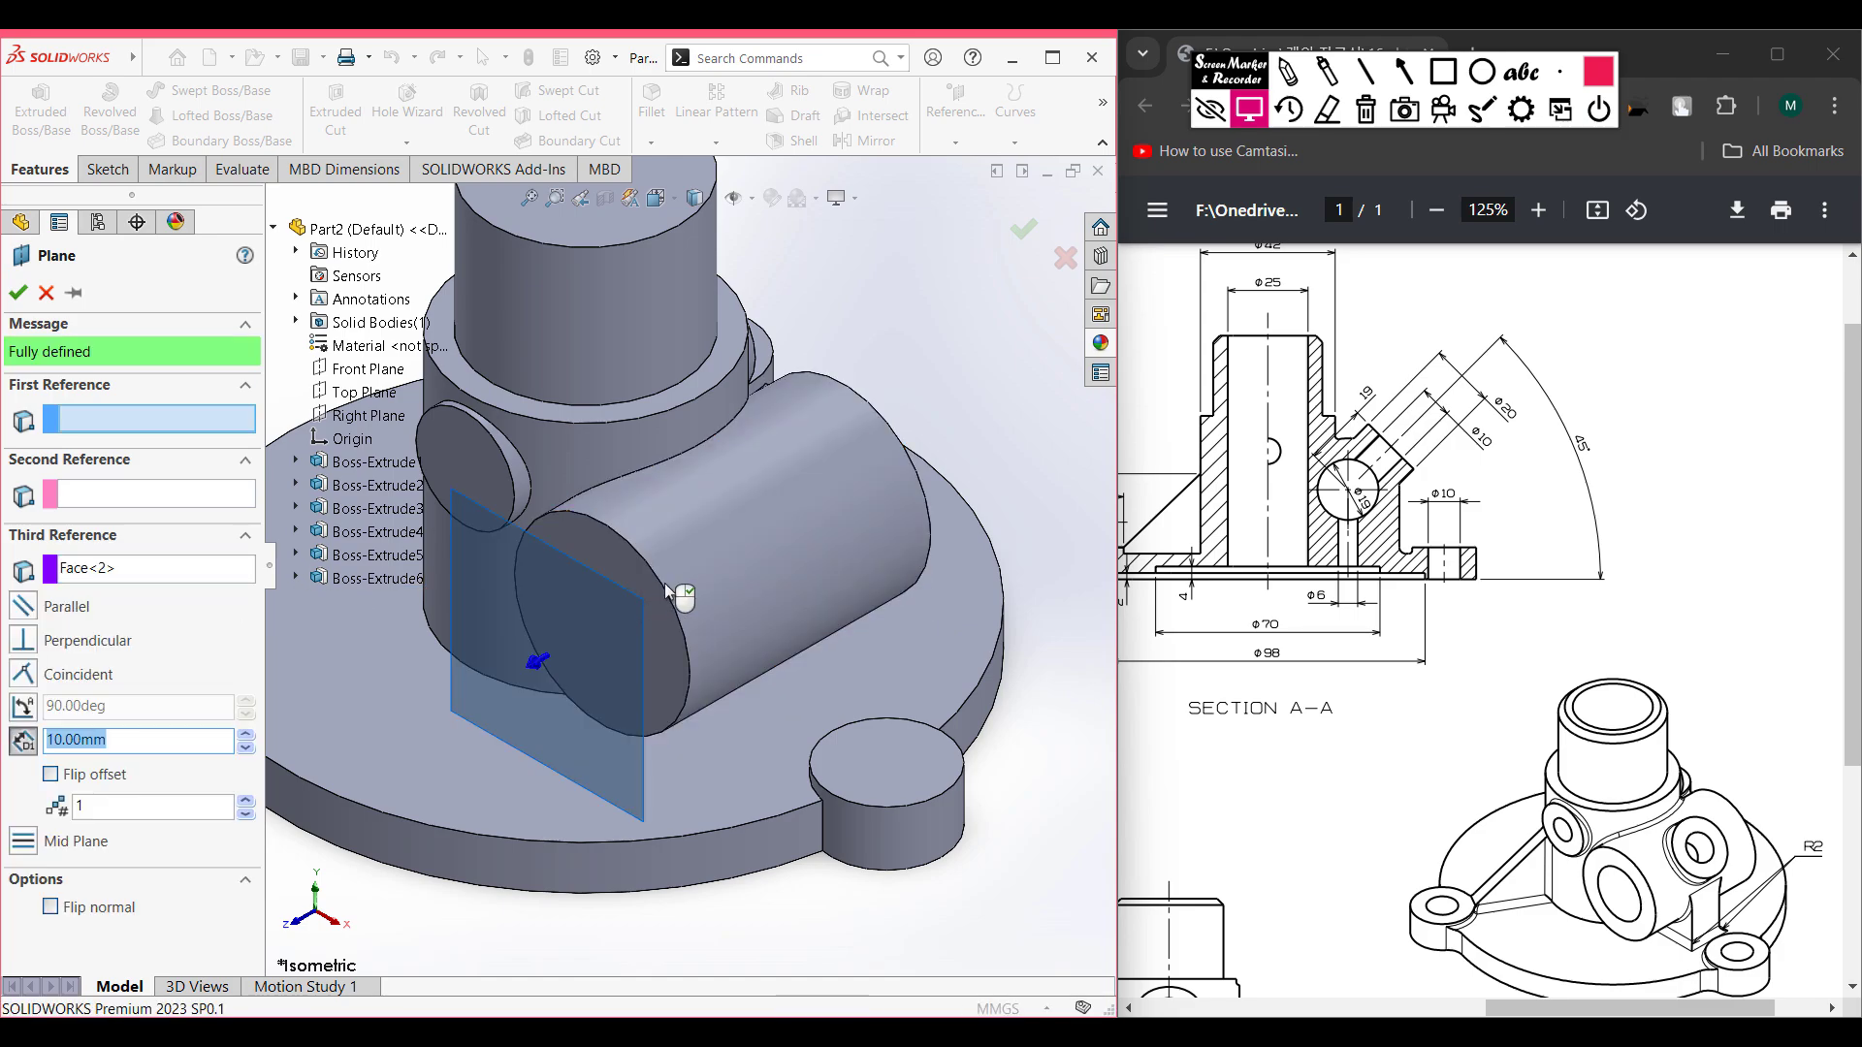
pyautogui.click(730, 573)
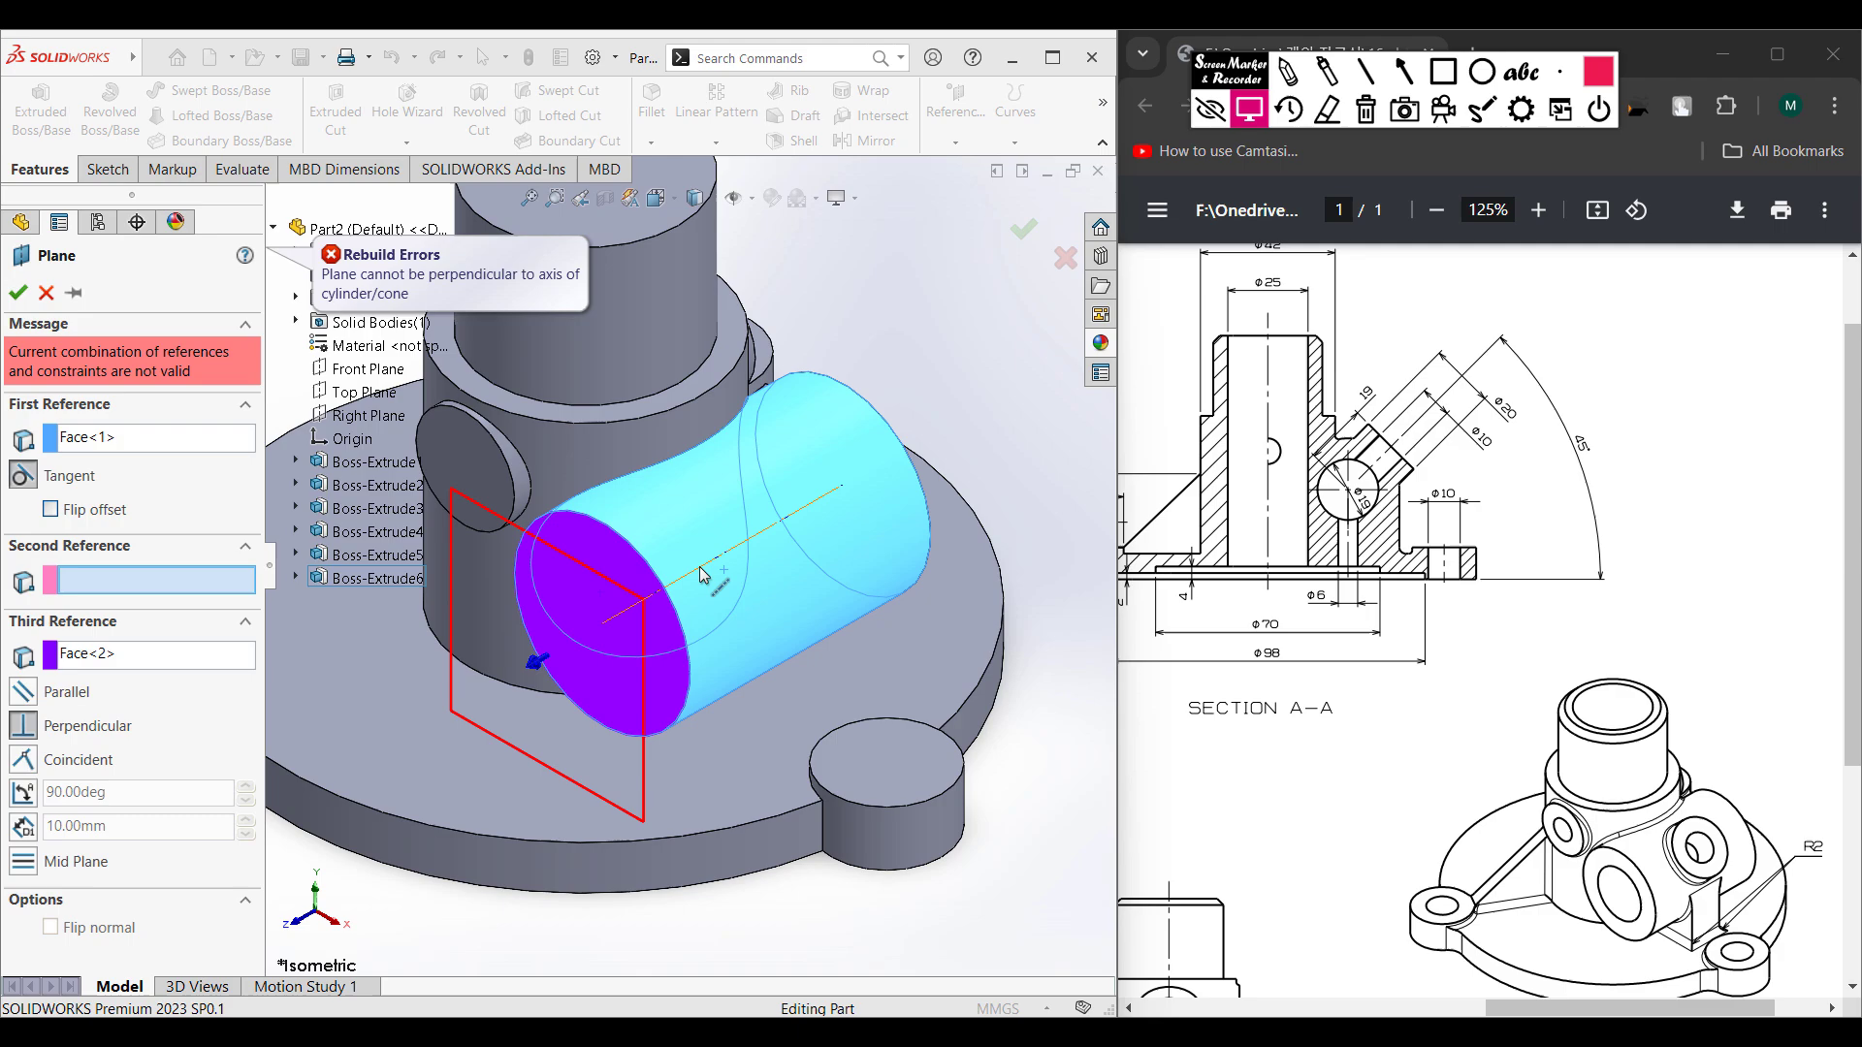
pyautogui.click(702, 574)
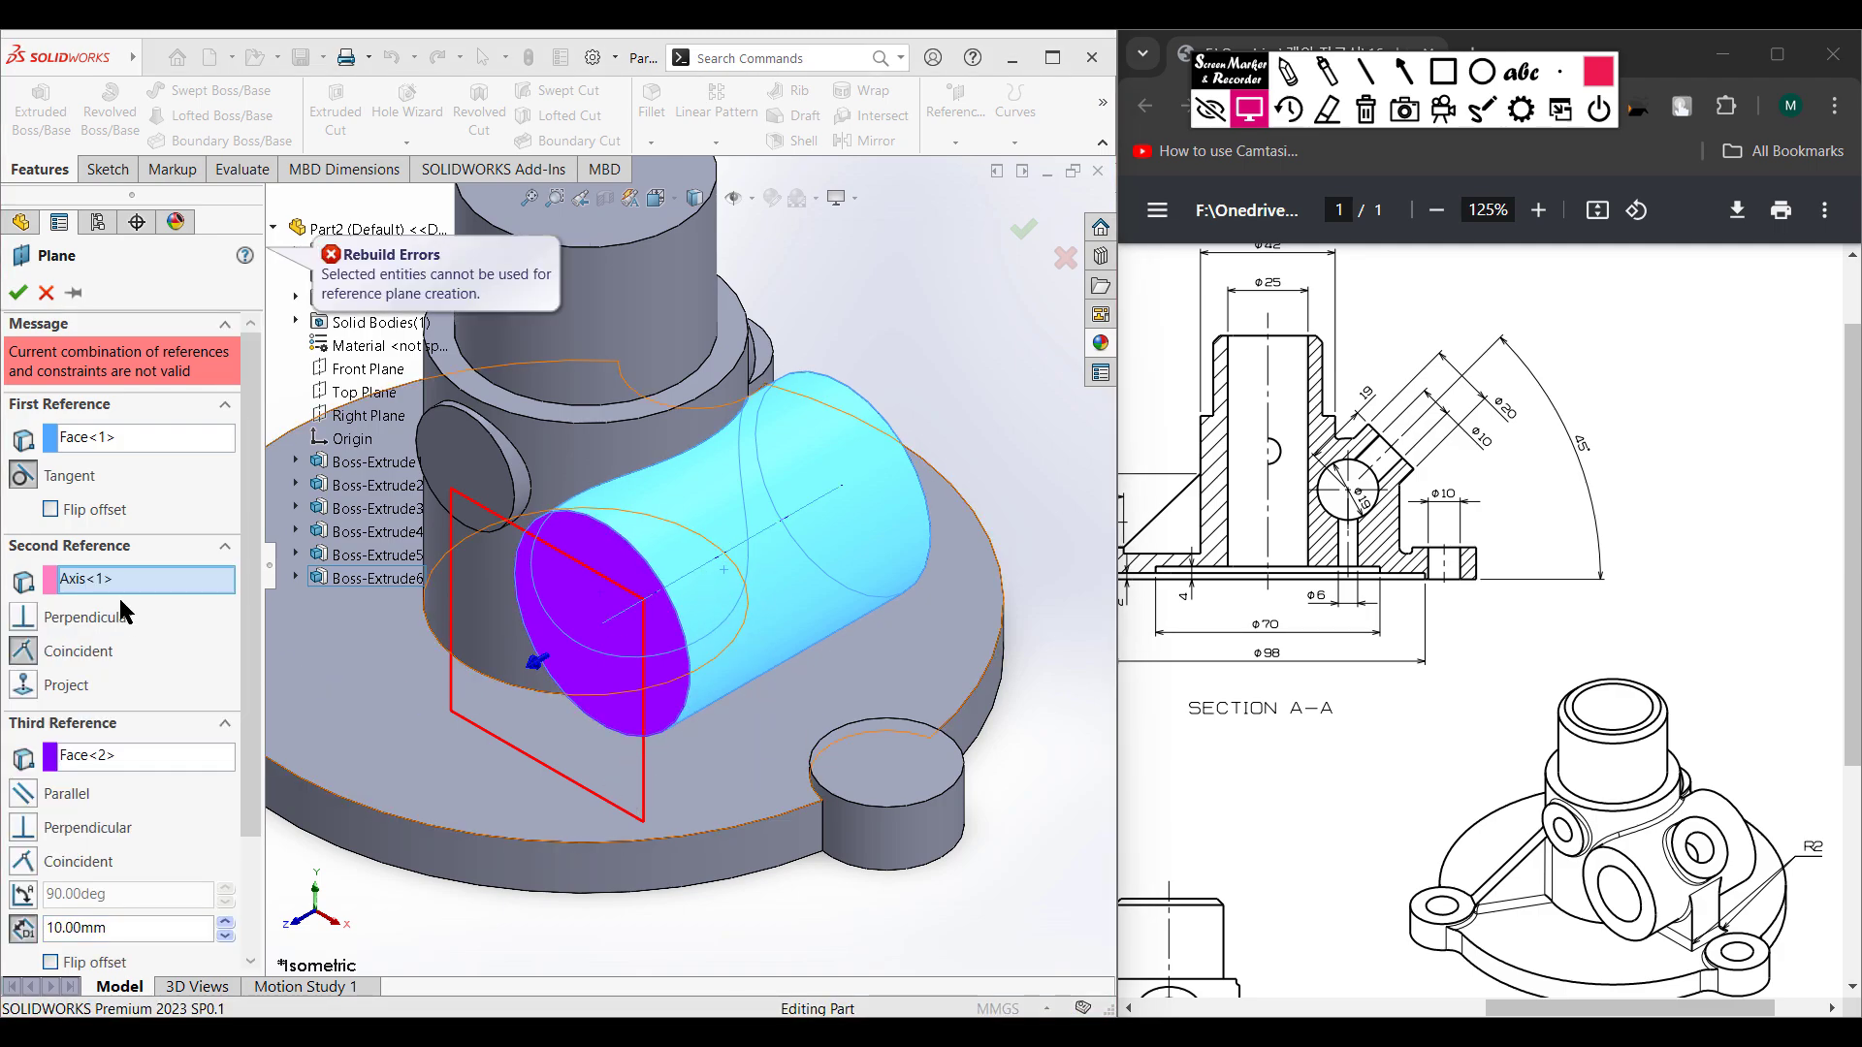
pyautogui.click(102, 757)
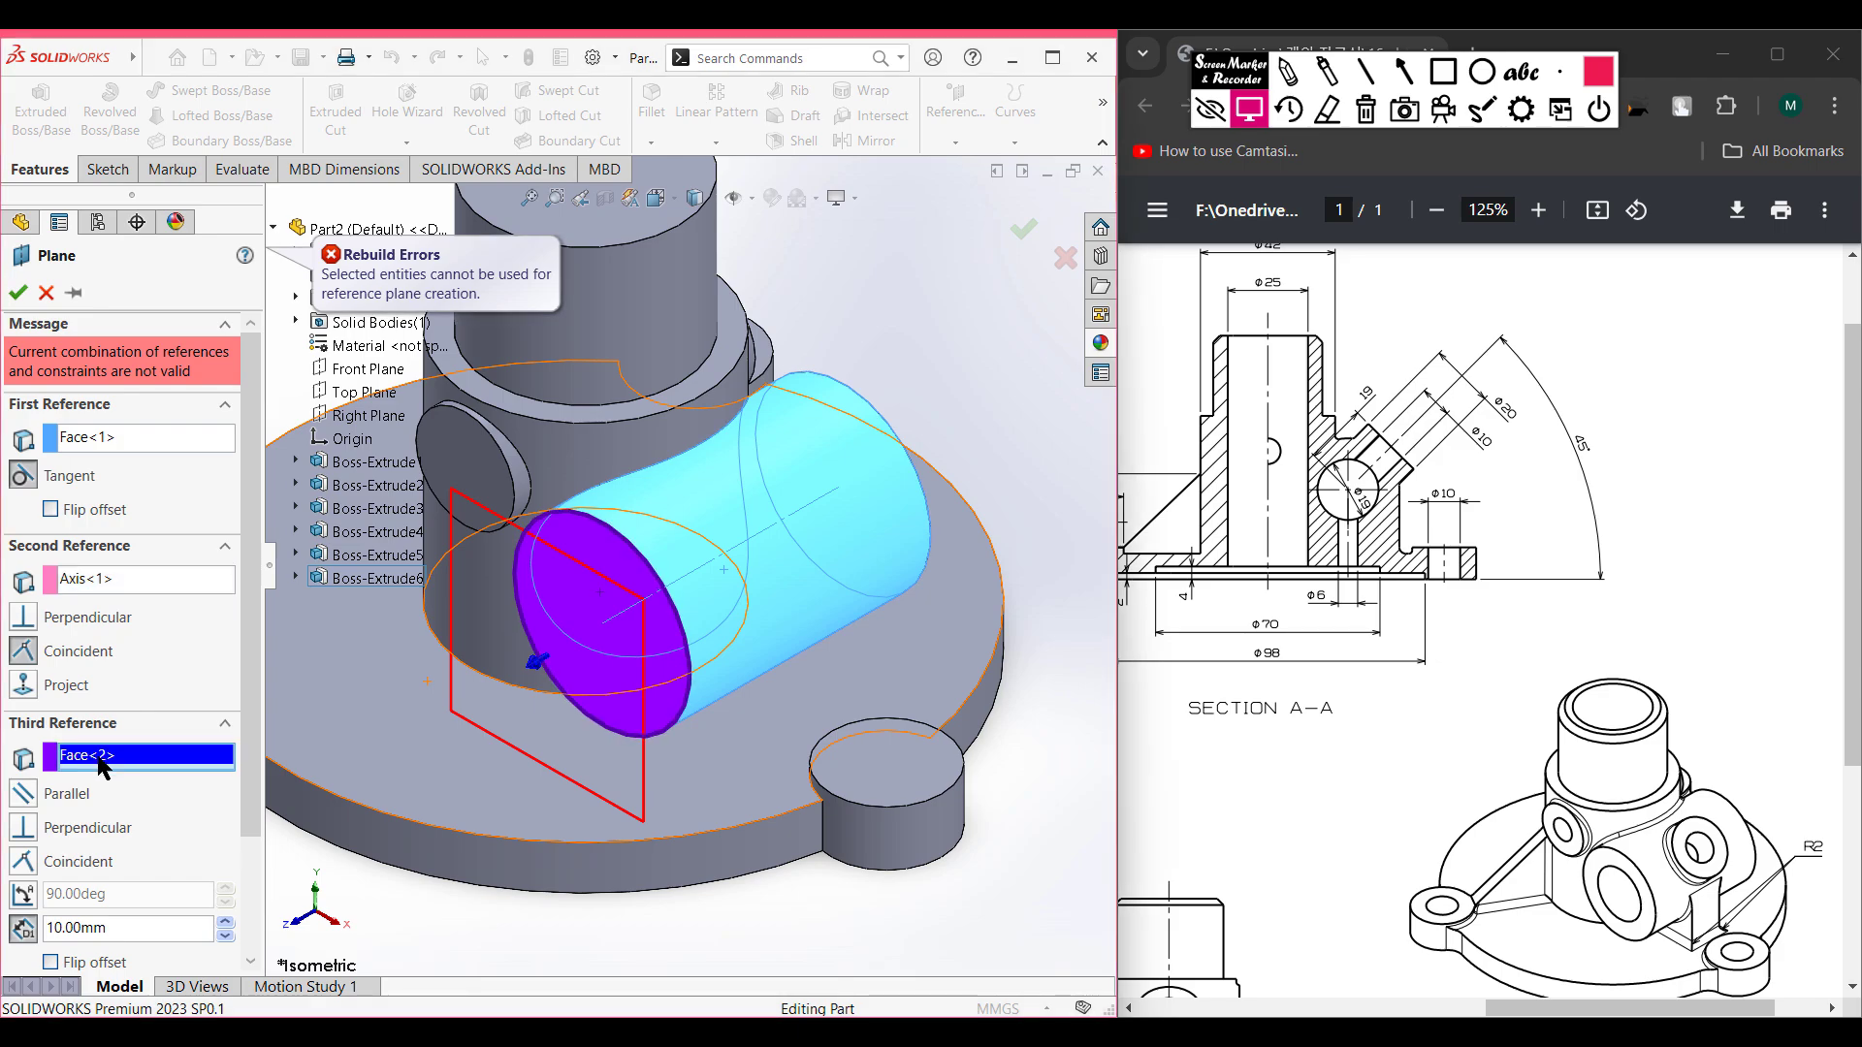
pyautogui.rightClick(155, 758)
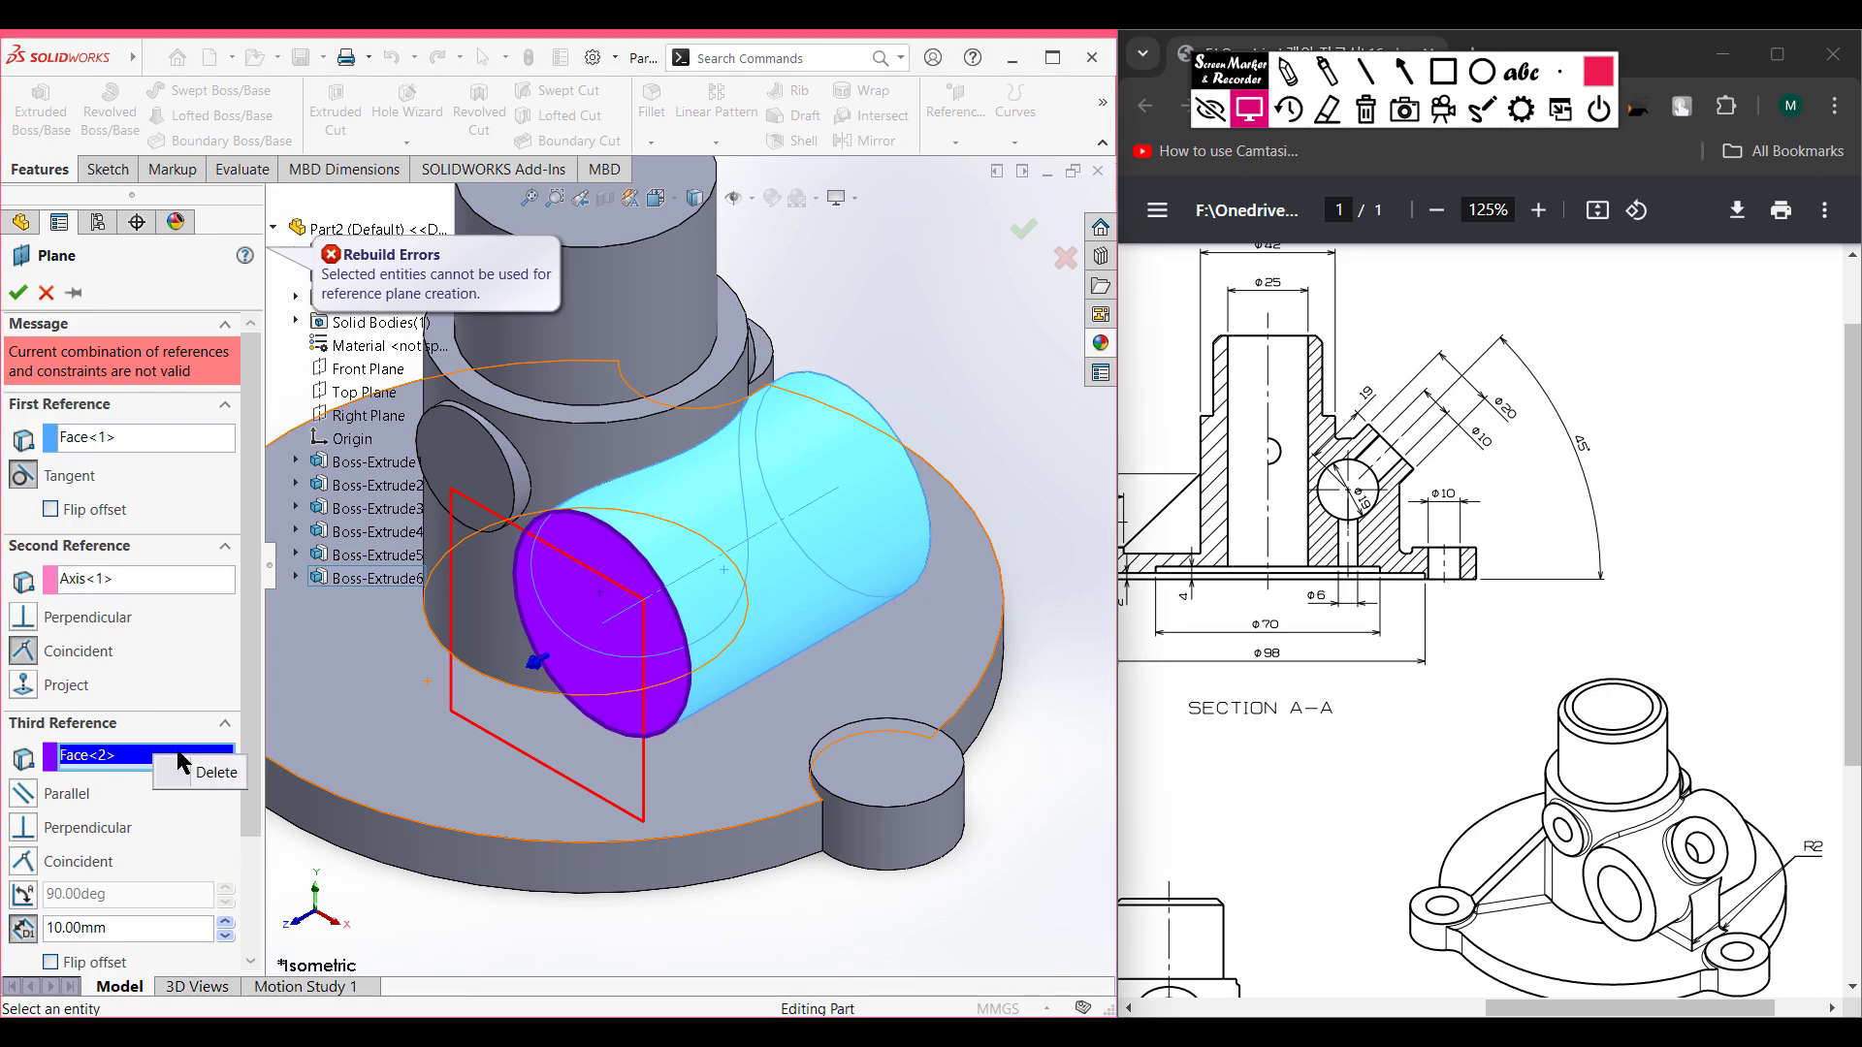
pyautogui.click(210, 779)
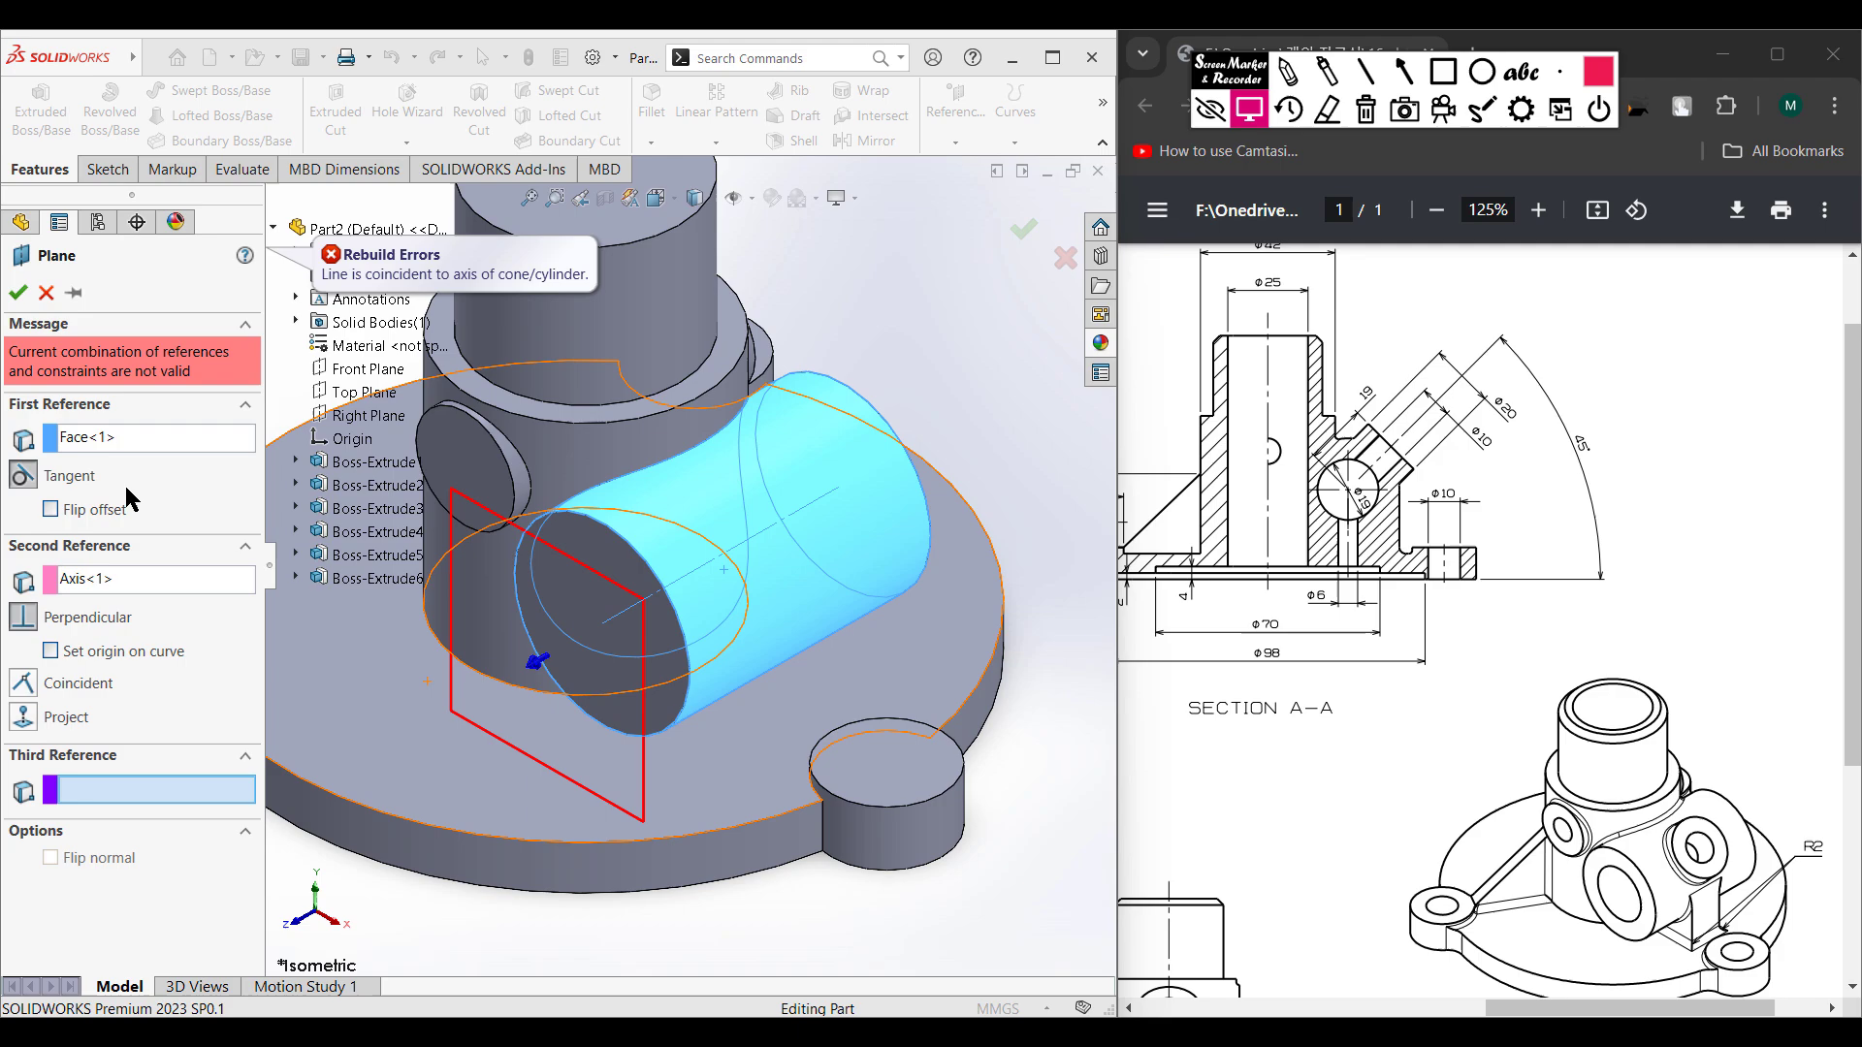
pyautogui.click(148, 439)
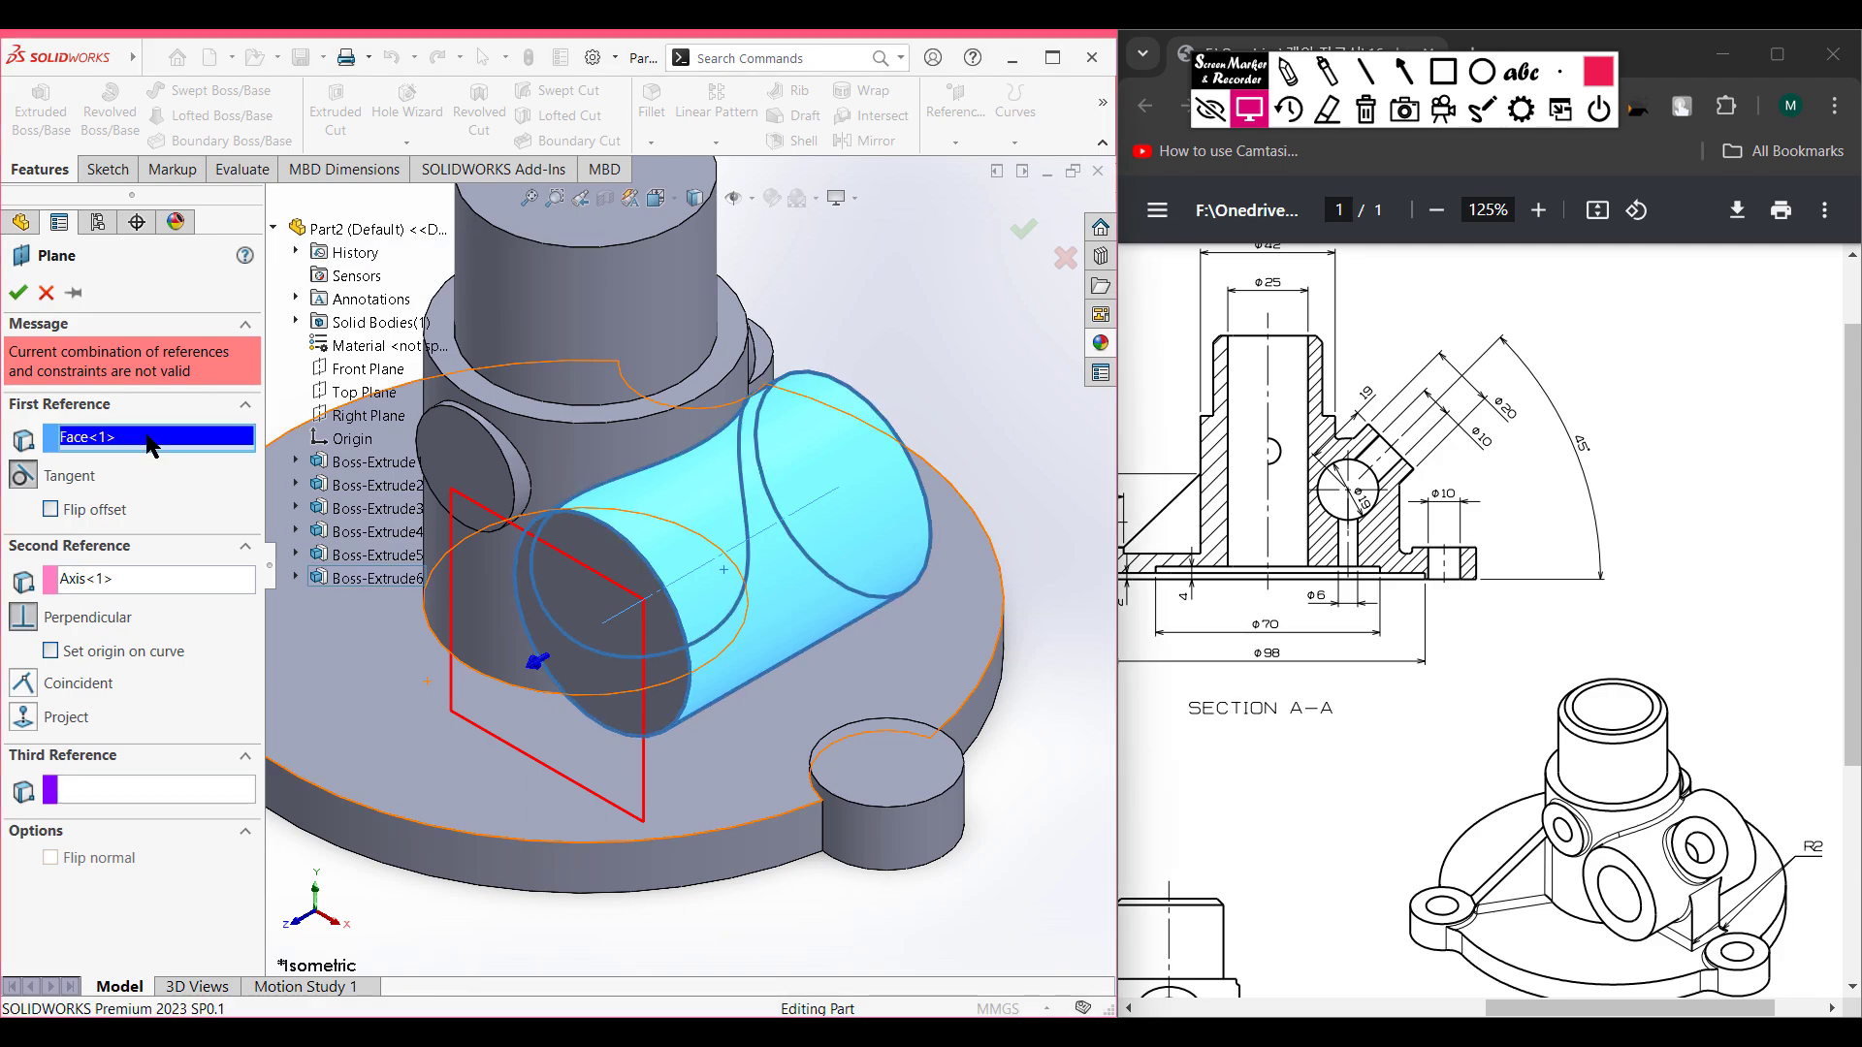
pyautogui.rightClick(150, 446)
pyautogui.click(176, 455)
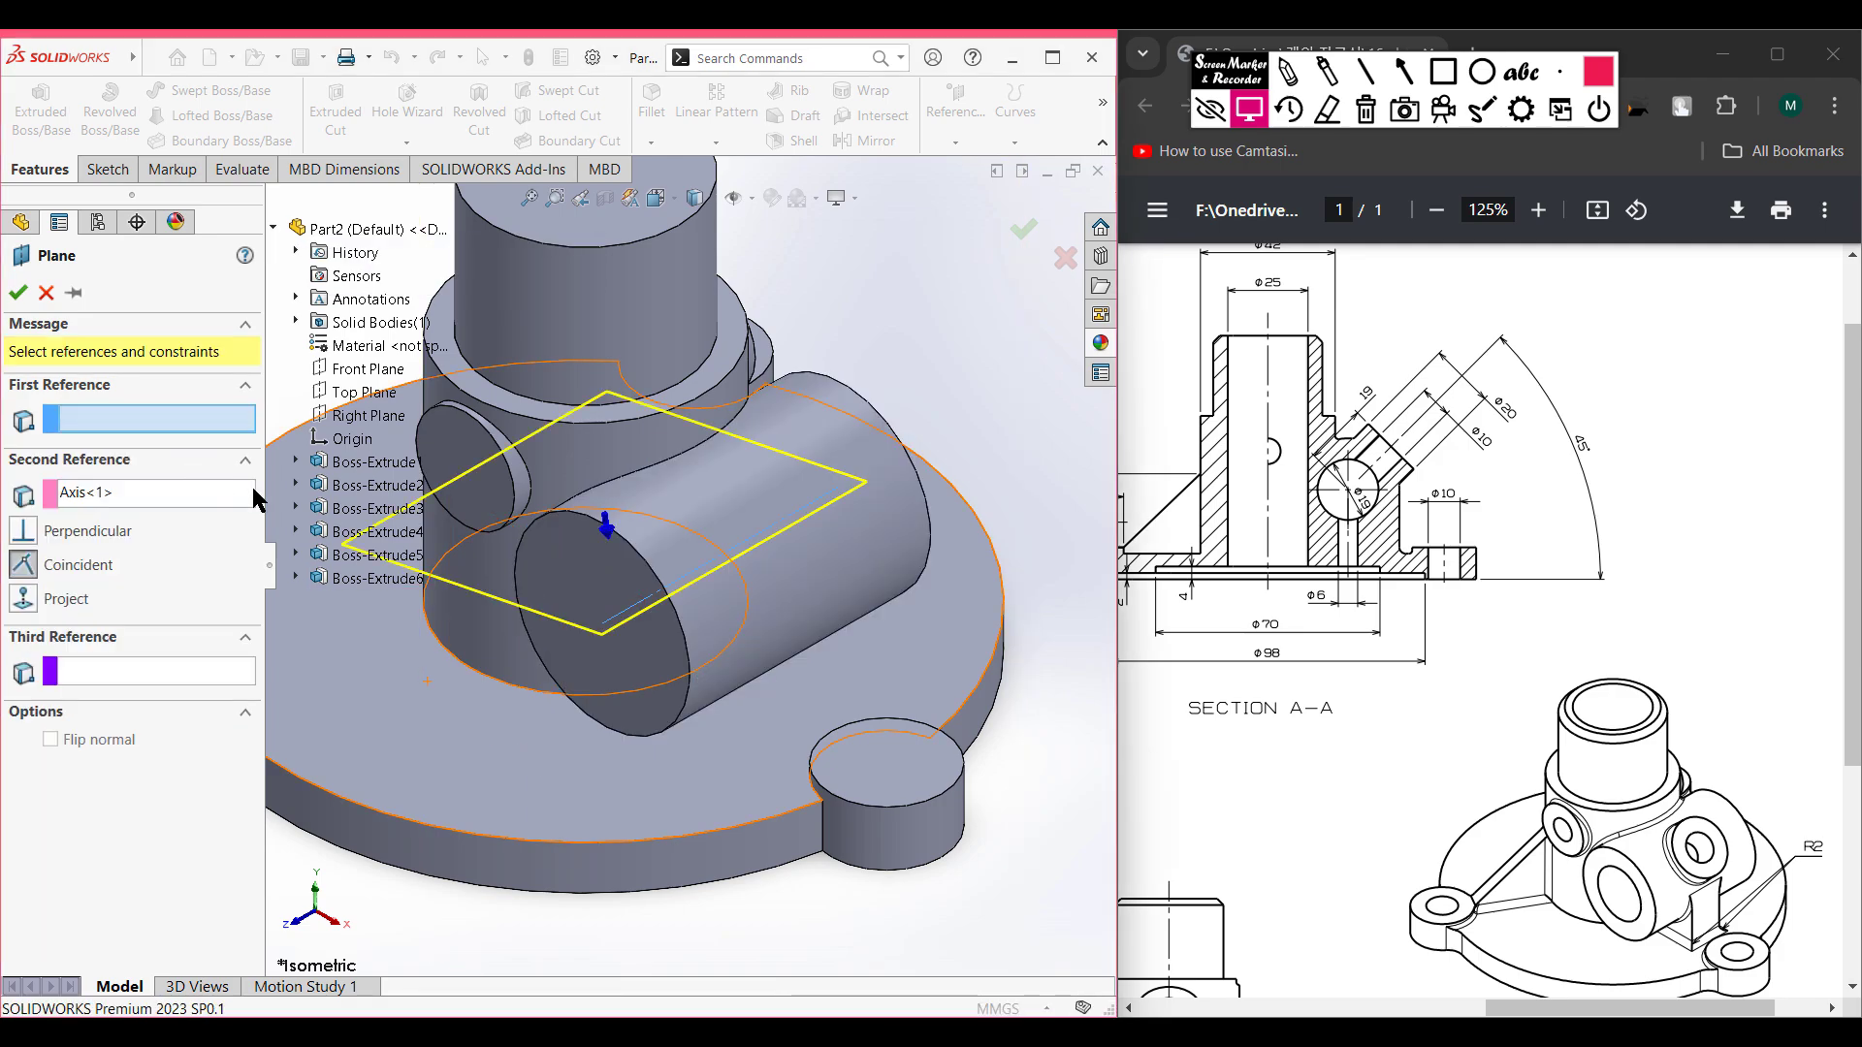
# - Try the Top, Right and Front planes in turn as the first reference alongside the cylinder's axis
pyautogui.moveTo(607, 660); pyautogui.dragTo(642, 636, button='middle')
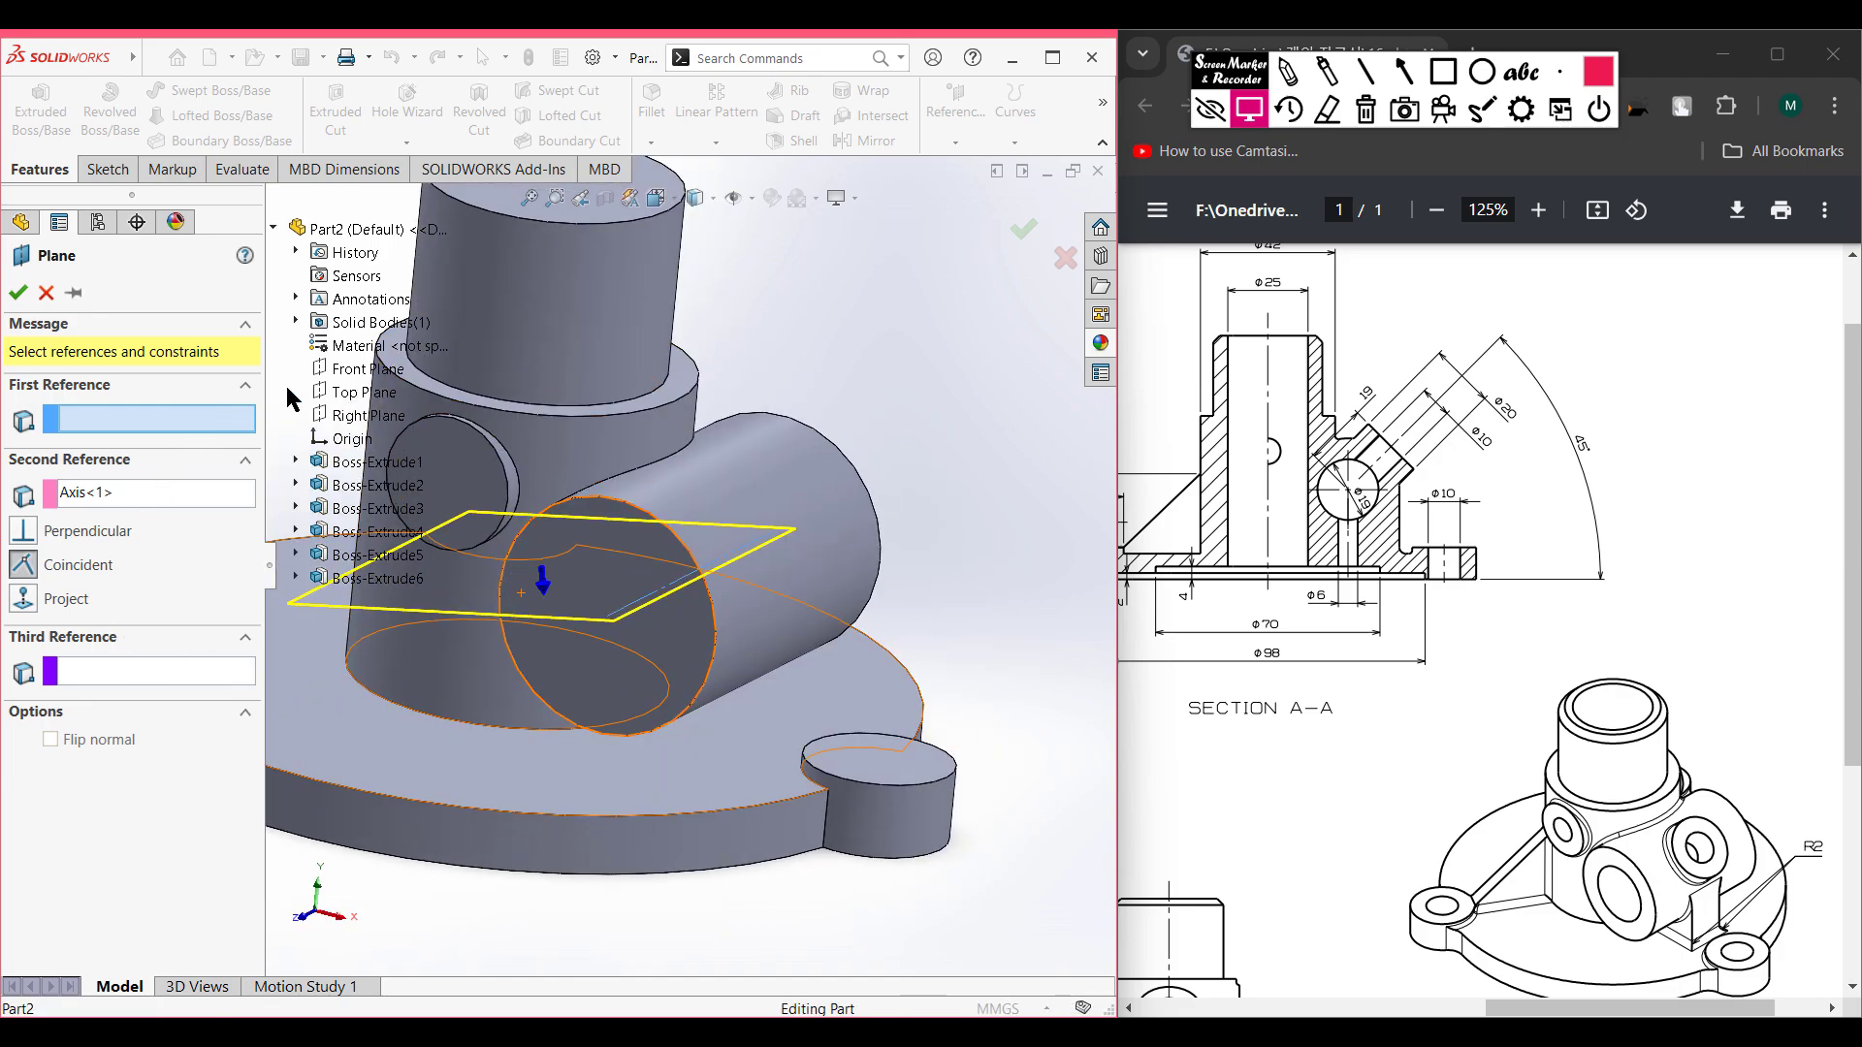
pyautogui.click(355, 400)
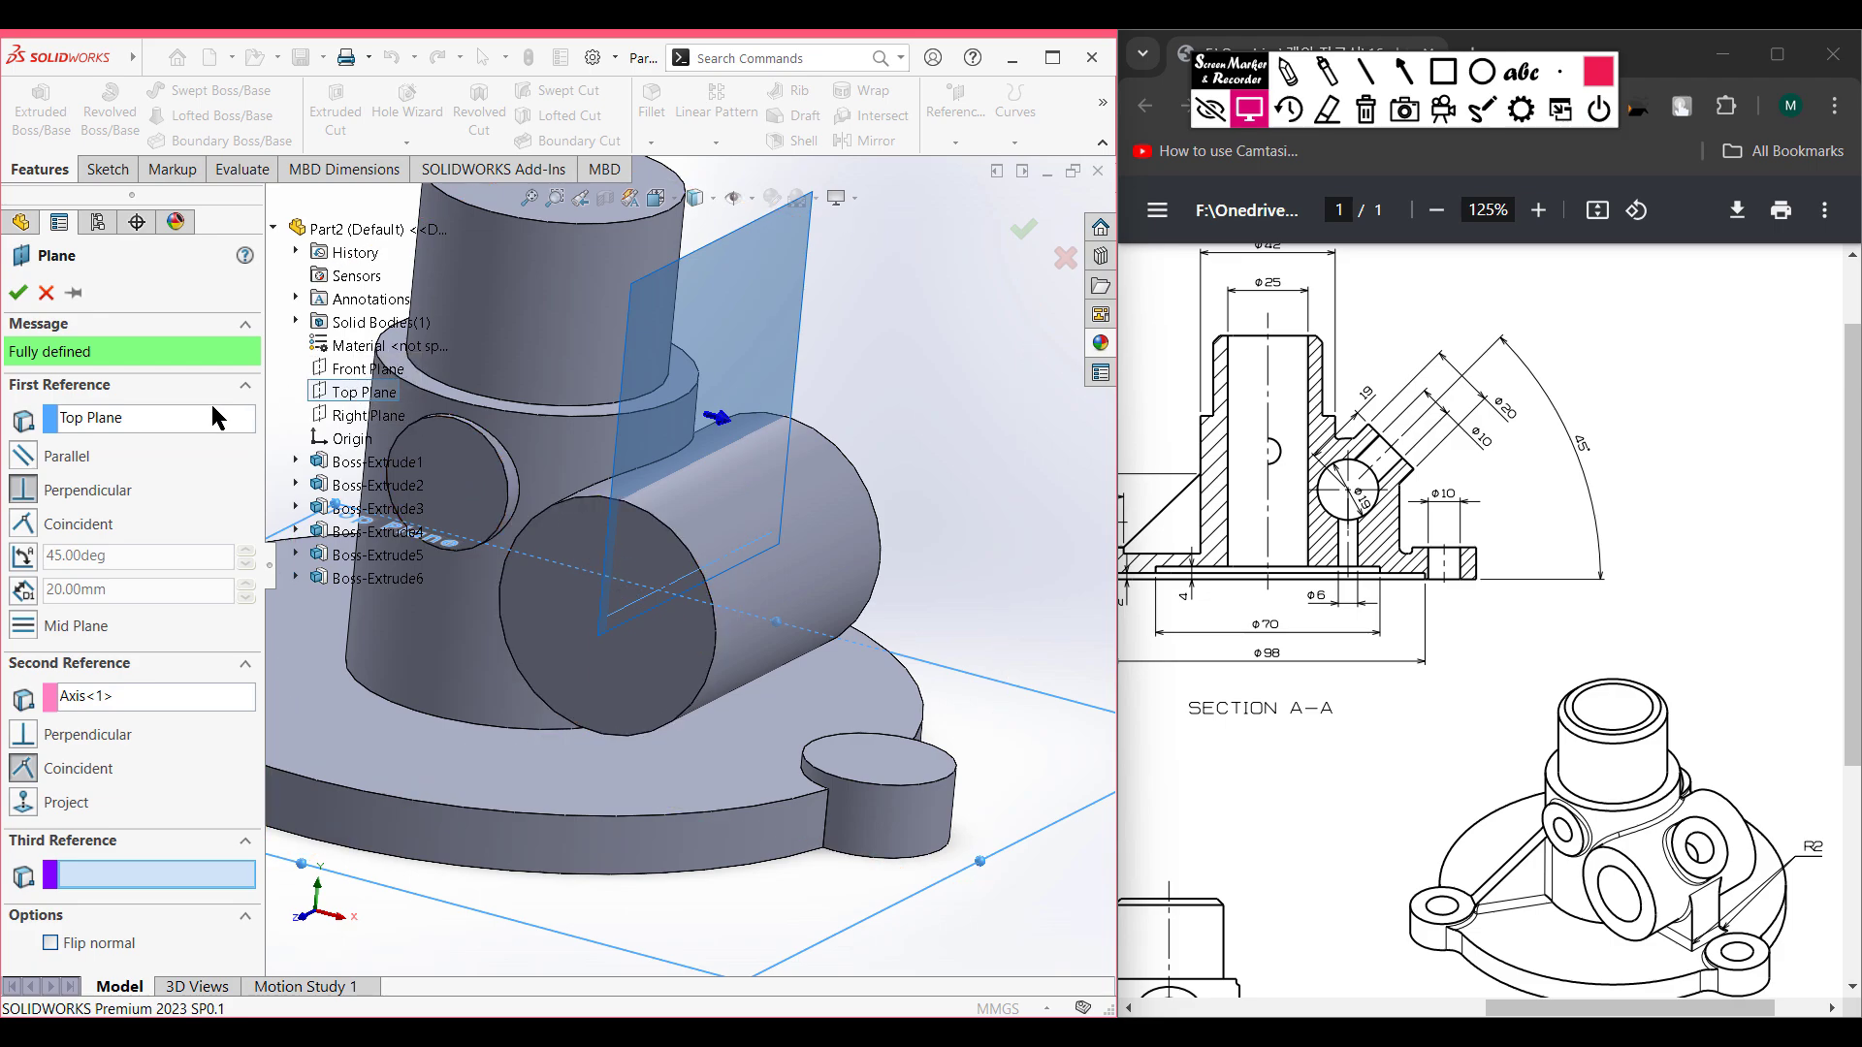
pyautogui.click(364, 415)
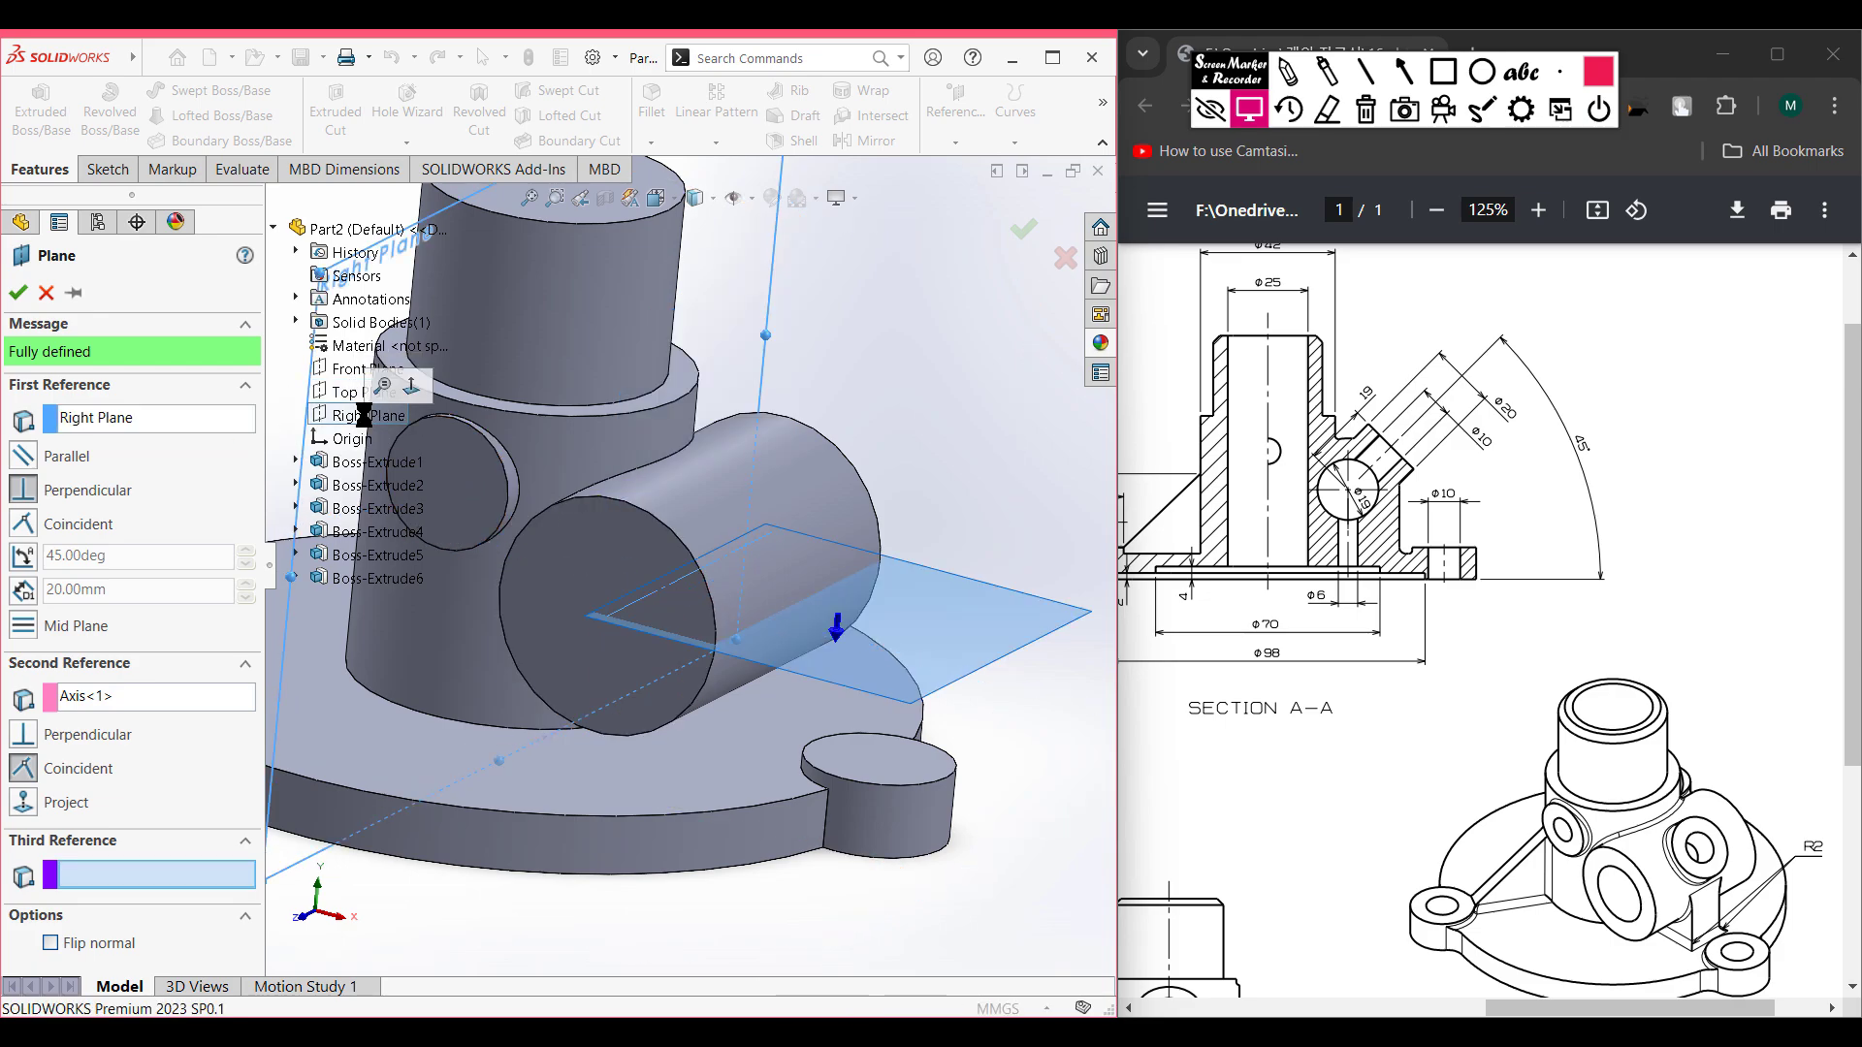
pyautogui.click(122, 417)
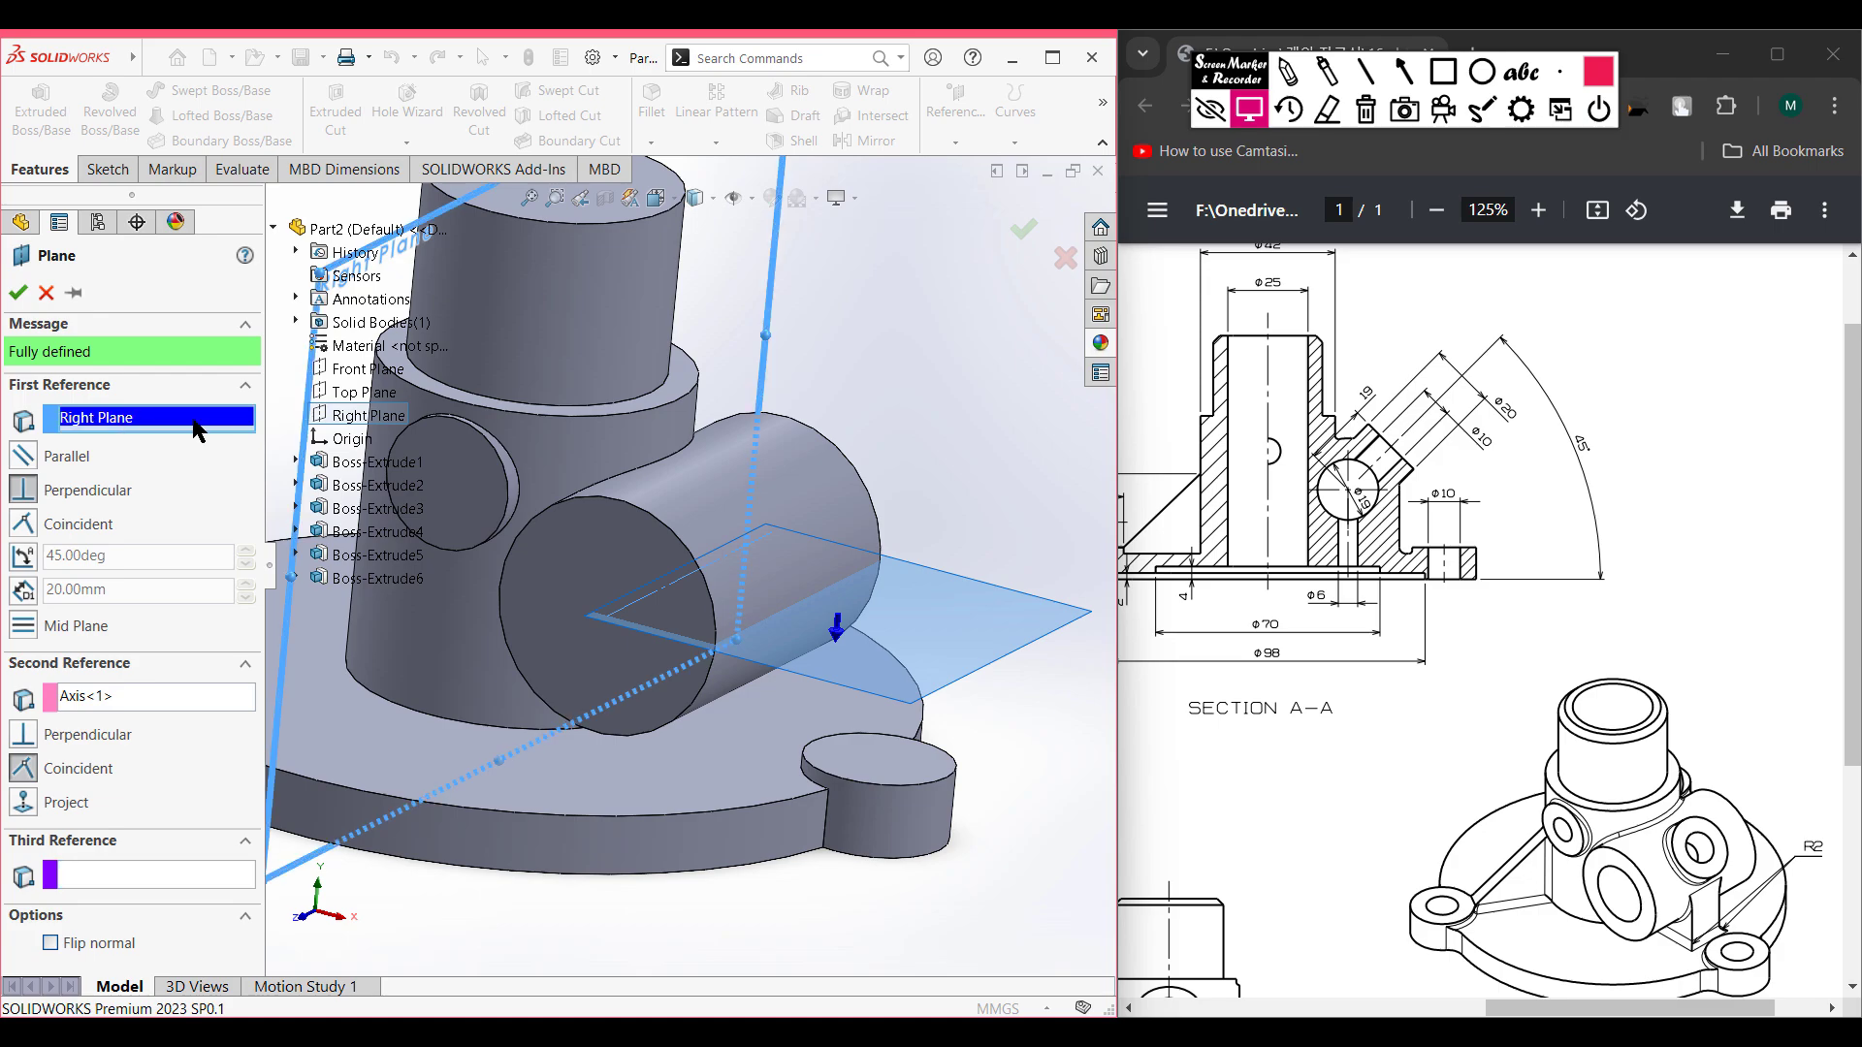
pyautogui.click(369, 372)
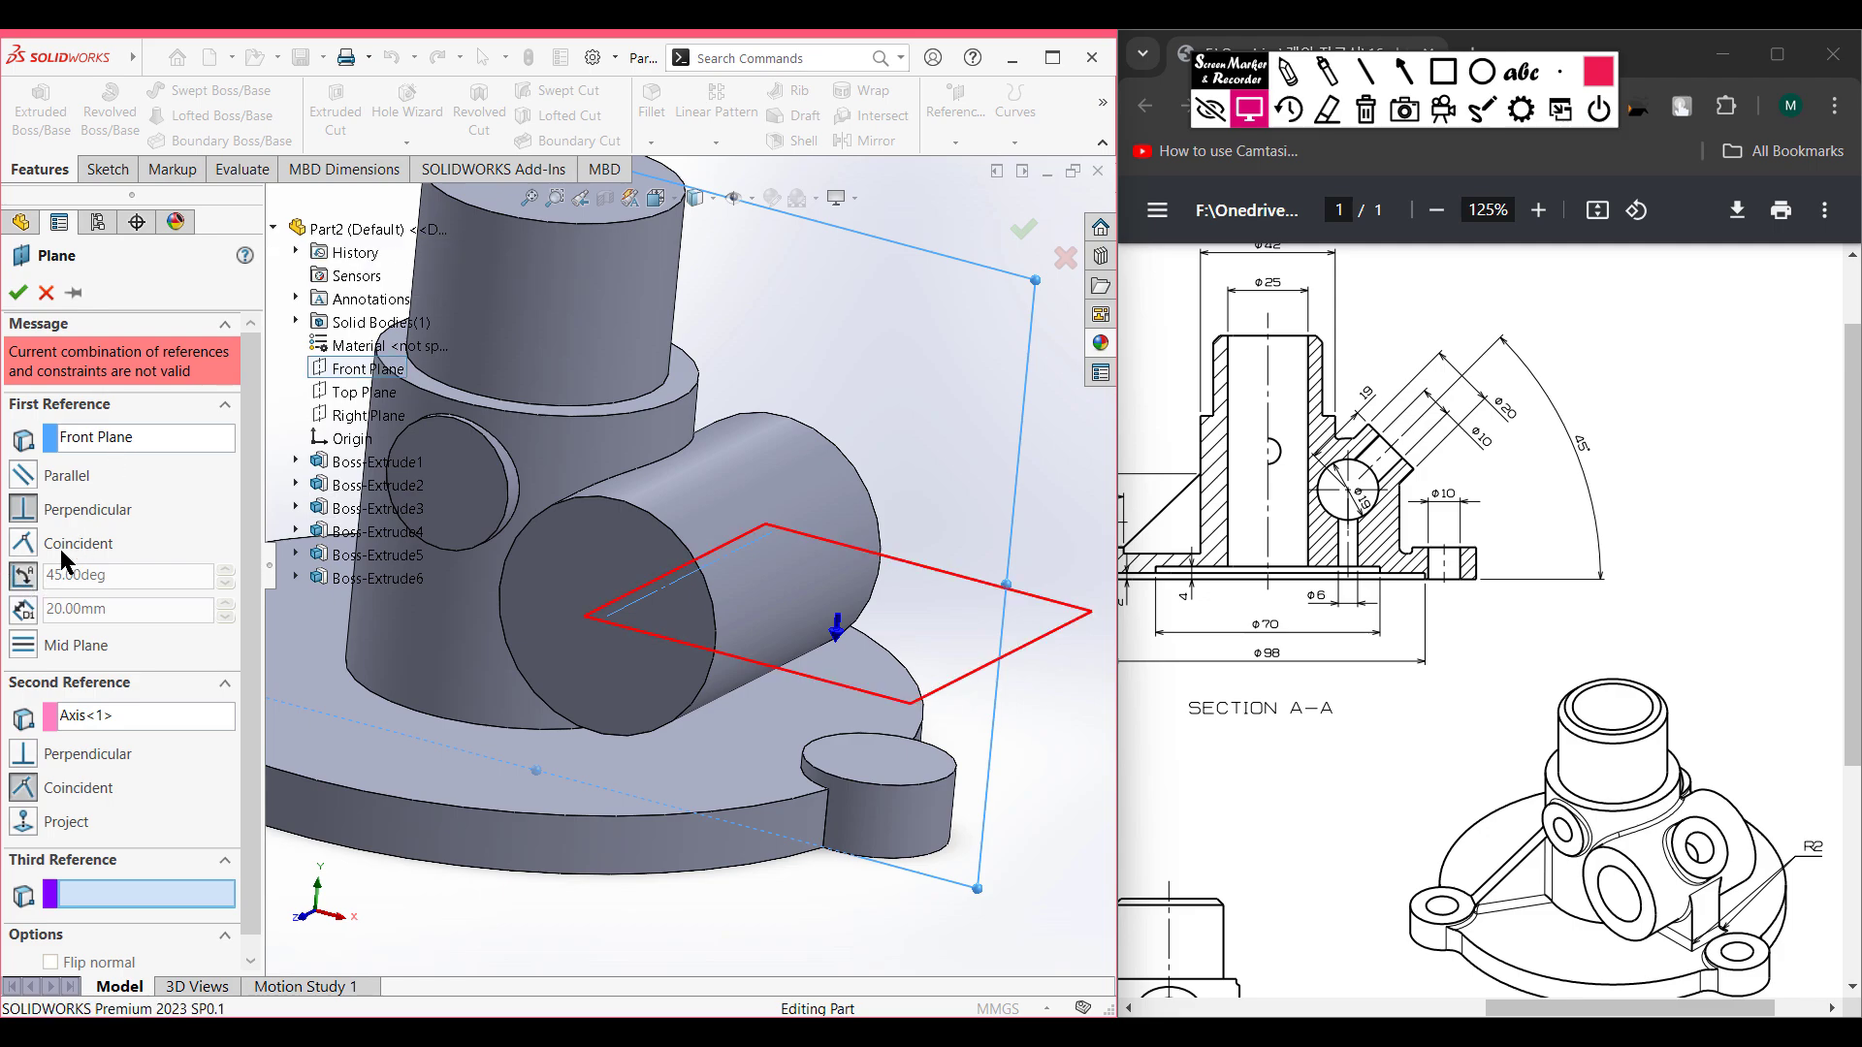
# - Create the reference plane through the horizontal cylinder's axis at 45° to the Top Plane
pyautogui.click(23, 575)
pyautogui.click(134, 436)
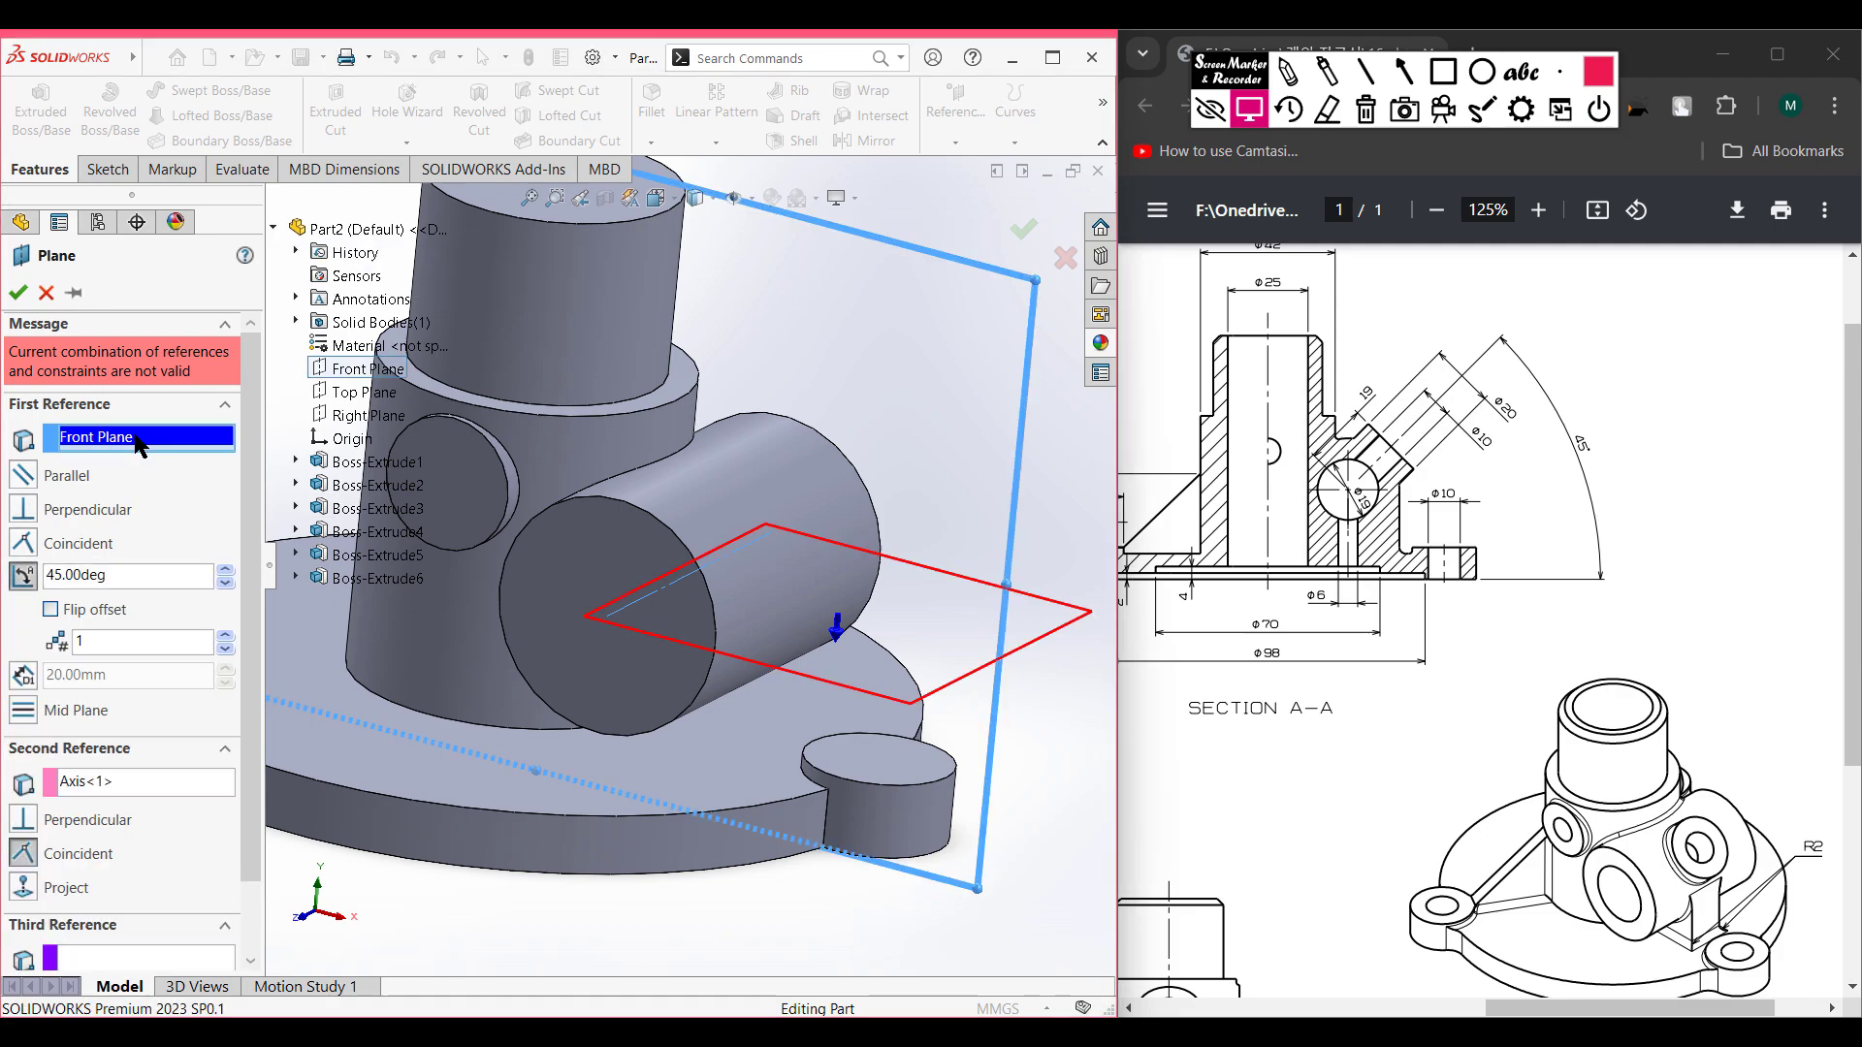
pyautogui.click(364, 393)
pyautogui.moveTo(640, 553); pyautogui.dragTo(761, 534, button='middle')
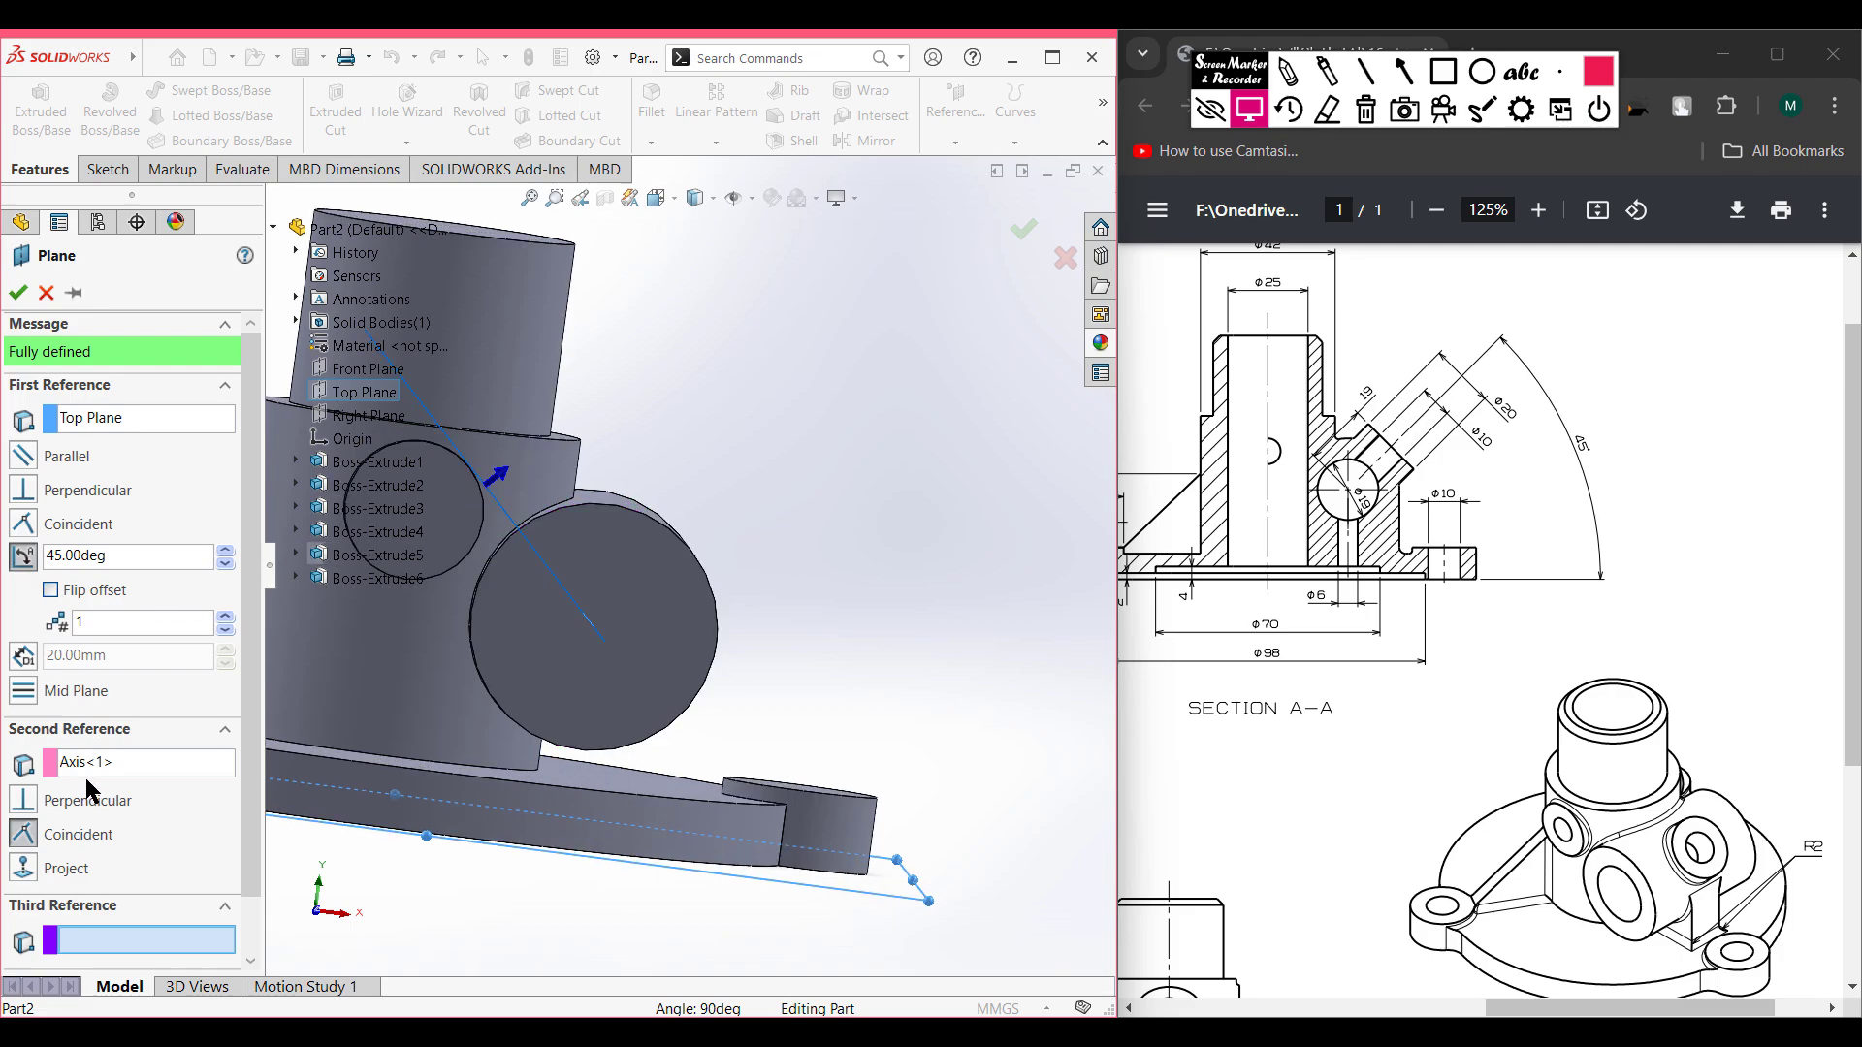
pyautogui.click(18, 293)
pyautogui.moveTo(699, 627)
pyautogui.mouseDown(button='middle')
pyautogui.moveTo(700, 670)
pyautogui.moveTo(708, 603)
pyautogui.mouseUp(button='middle')
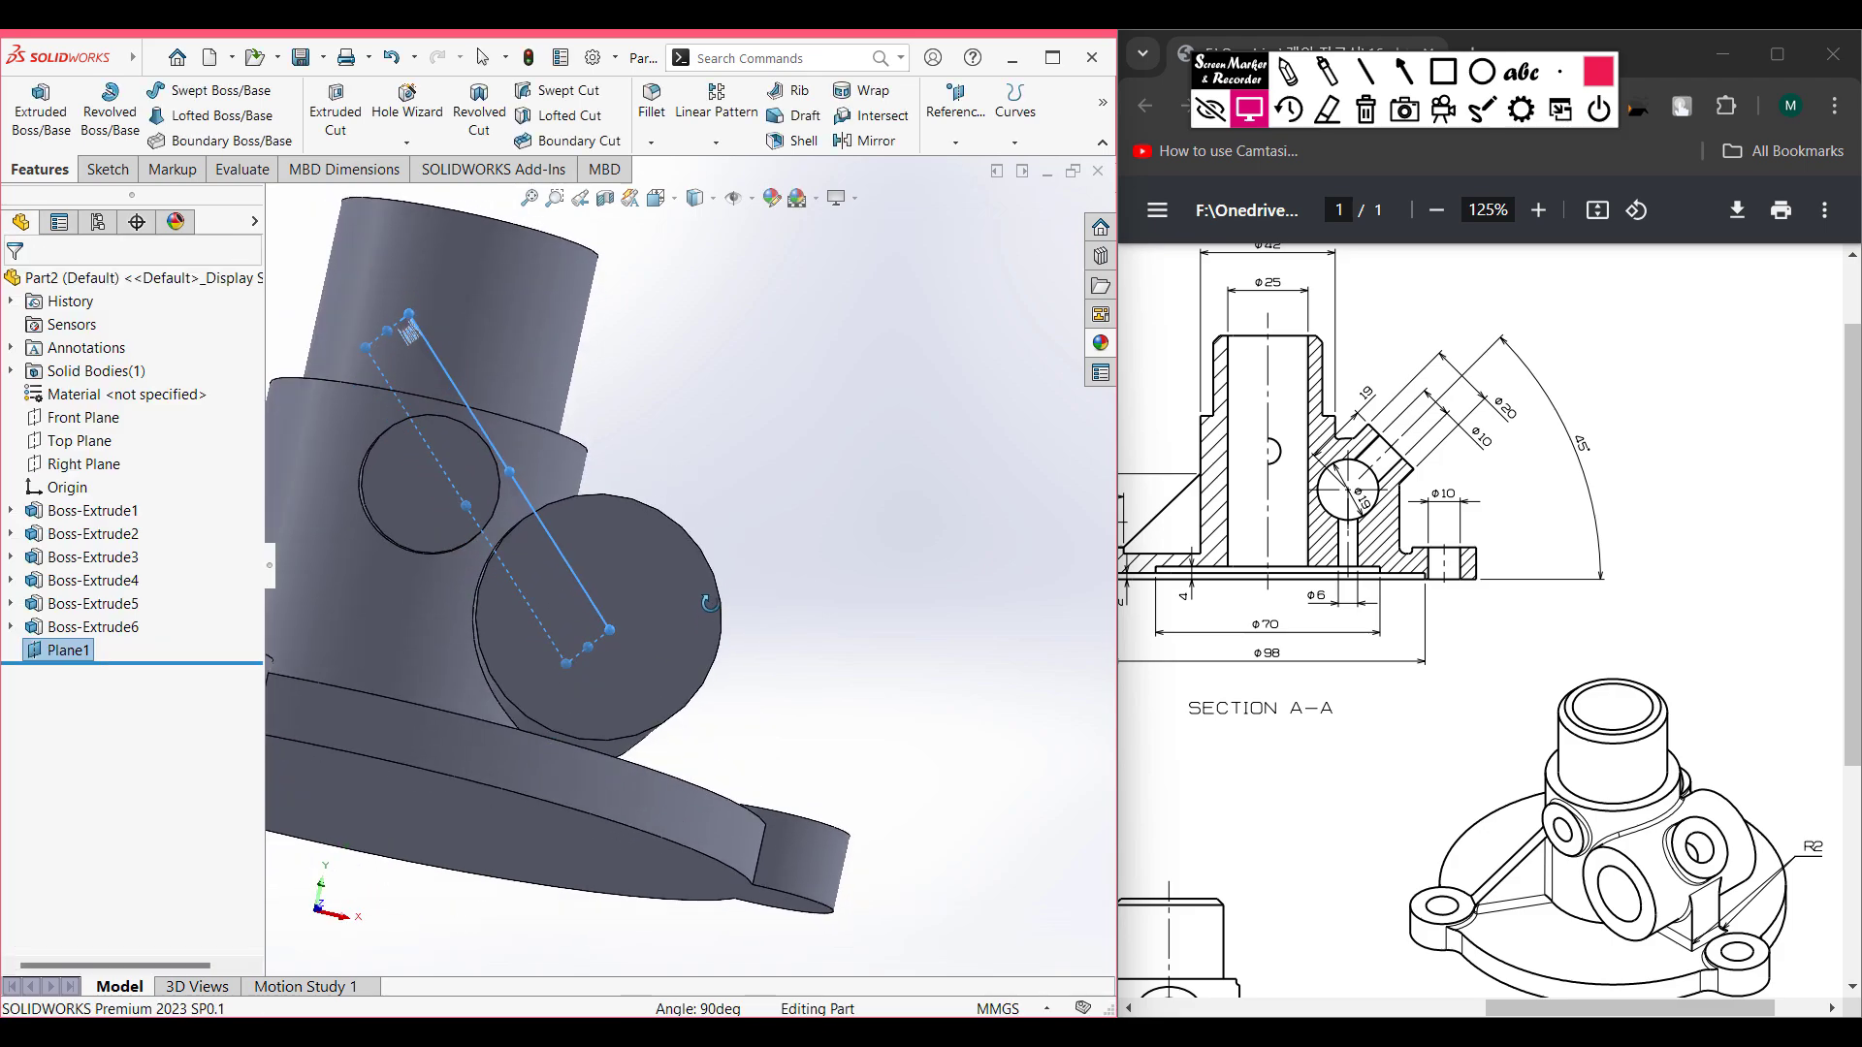
pyautogui.click(805, 547)
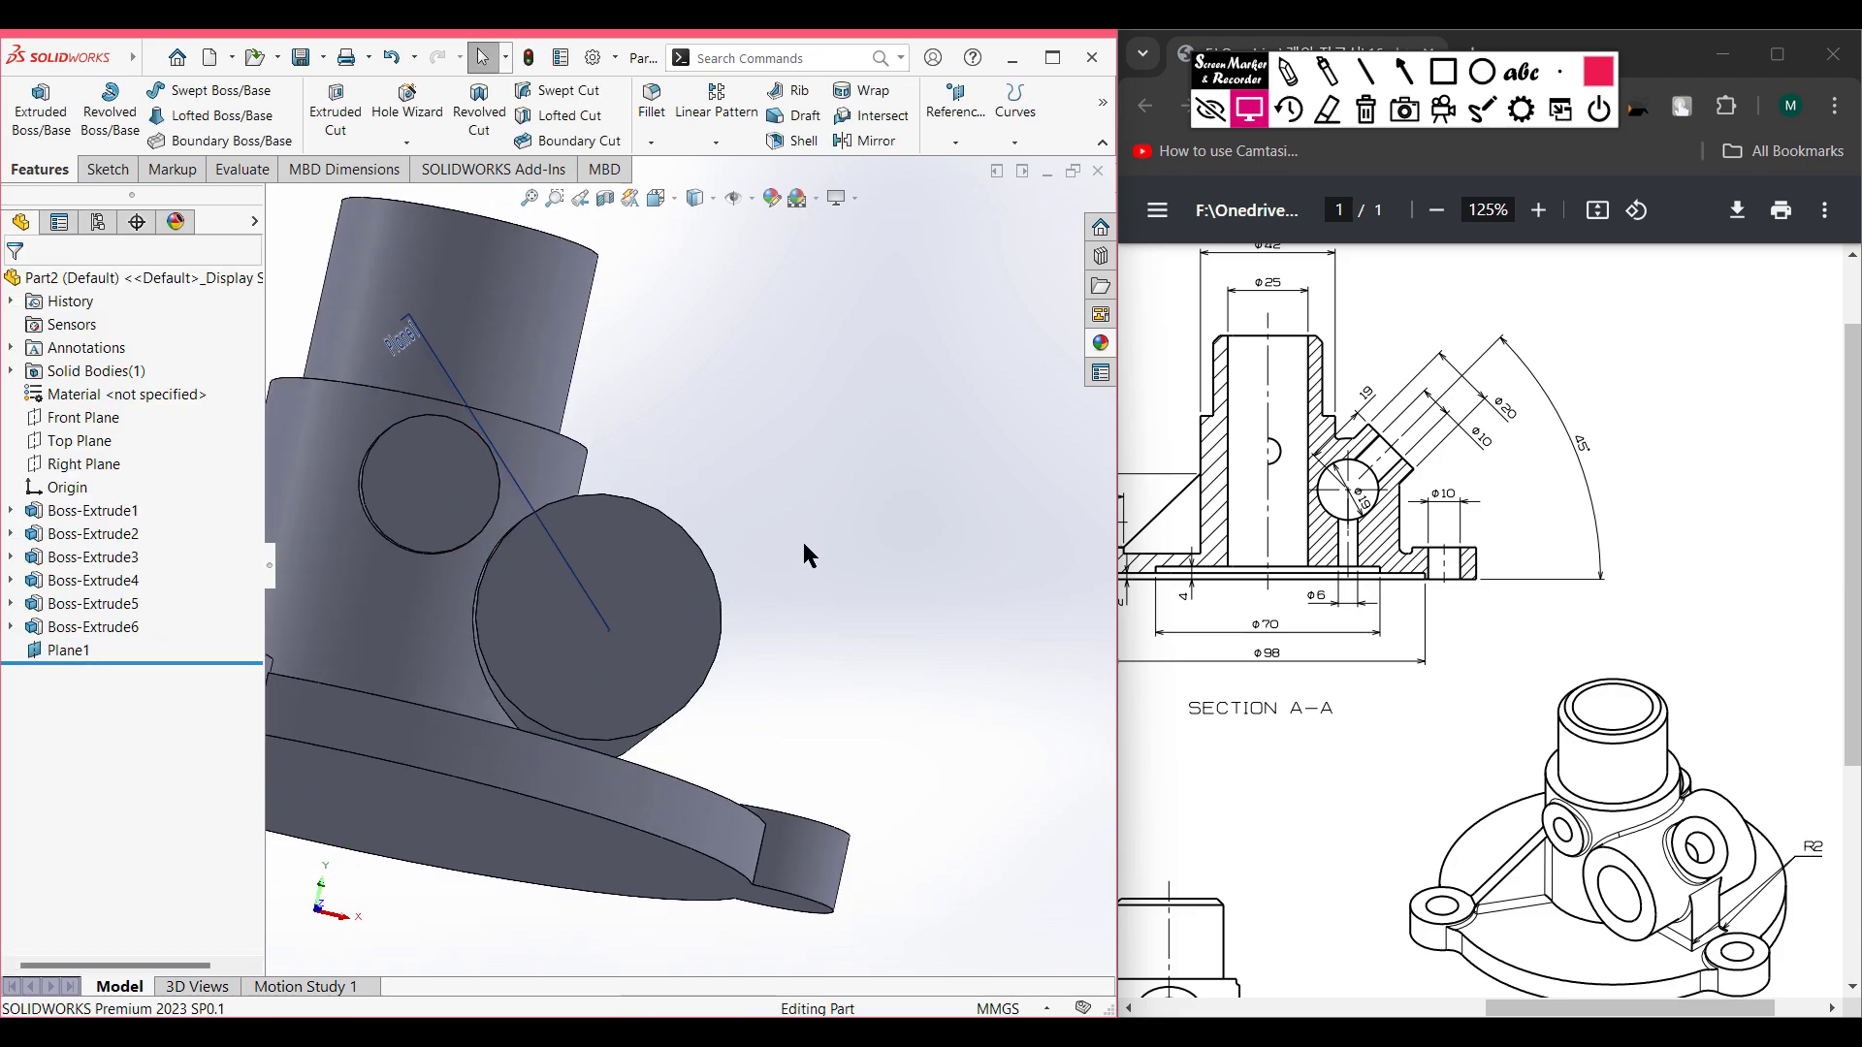
pyautogui.hotkey('ctrl', '7')
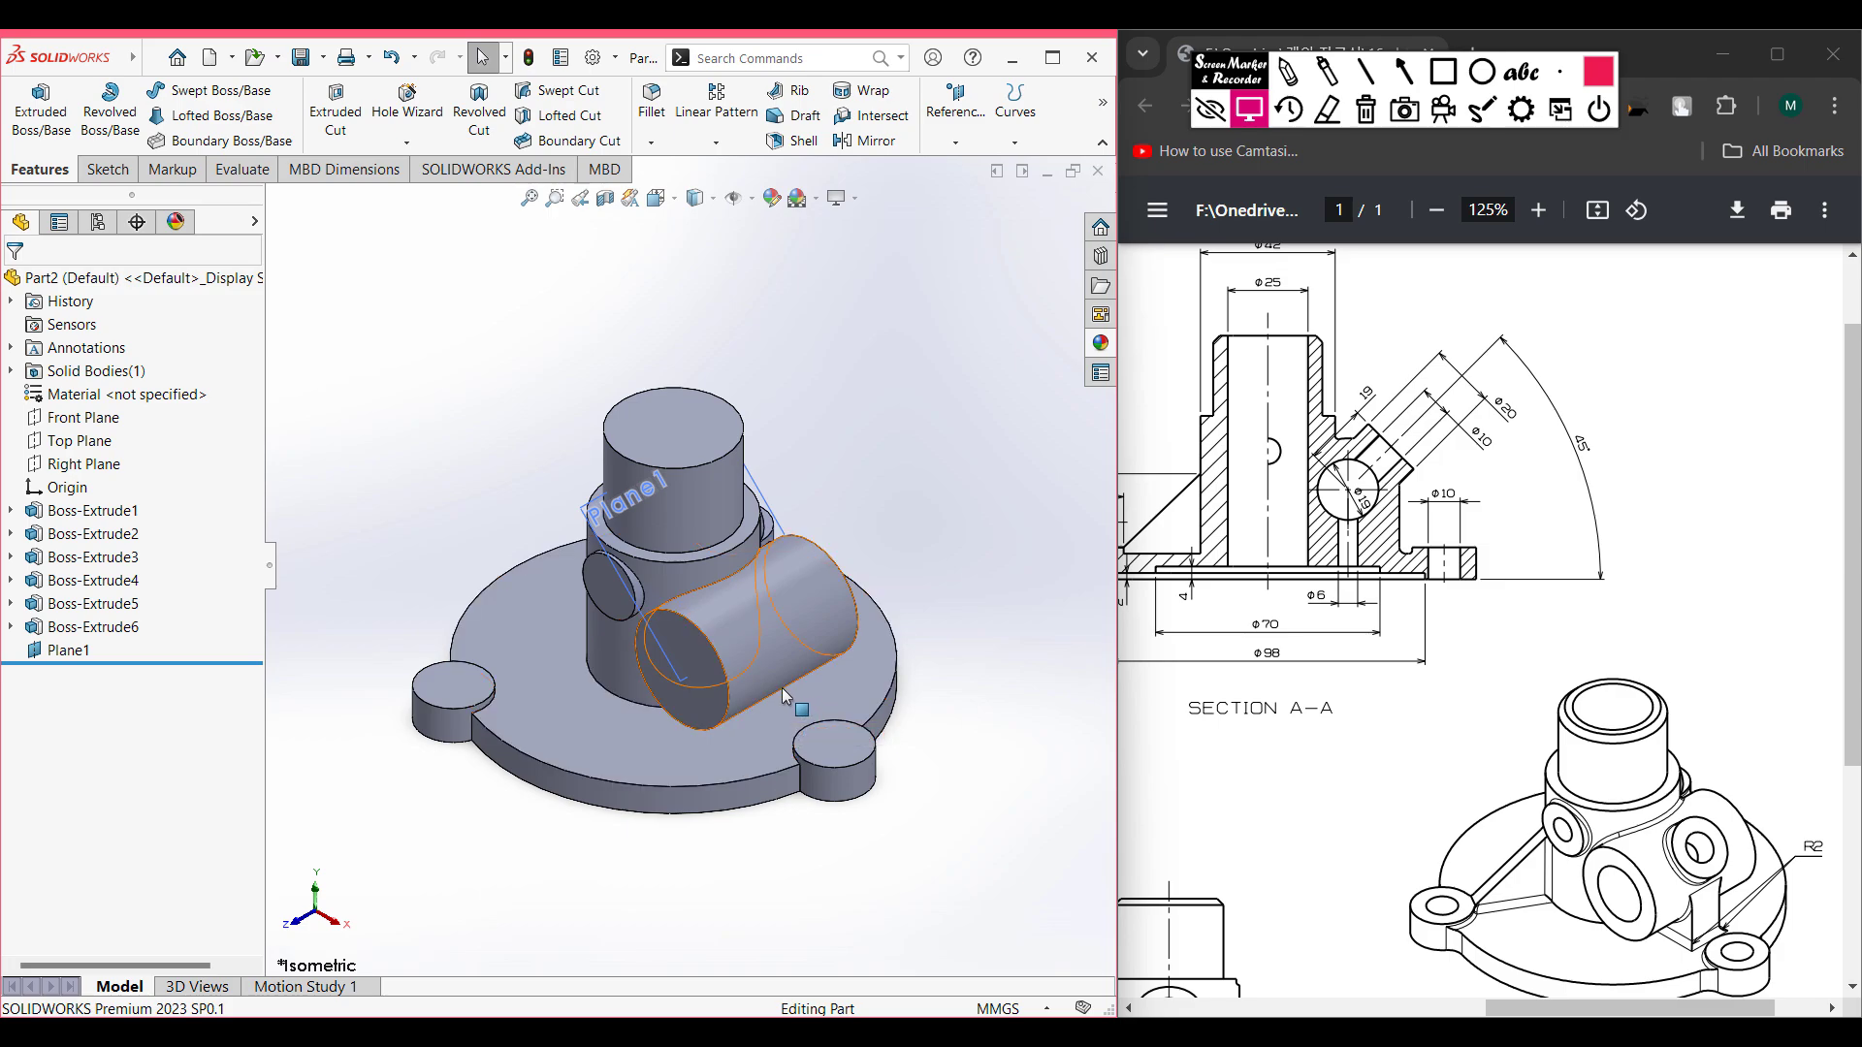
pyautogui.click(700, 705)
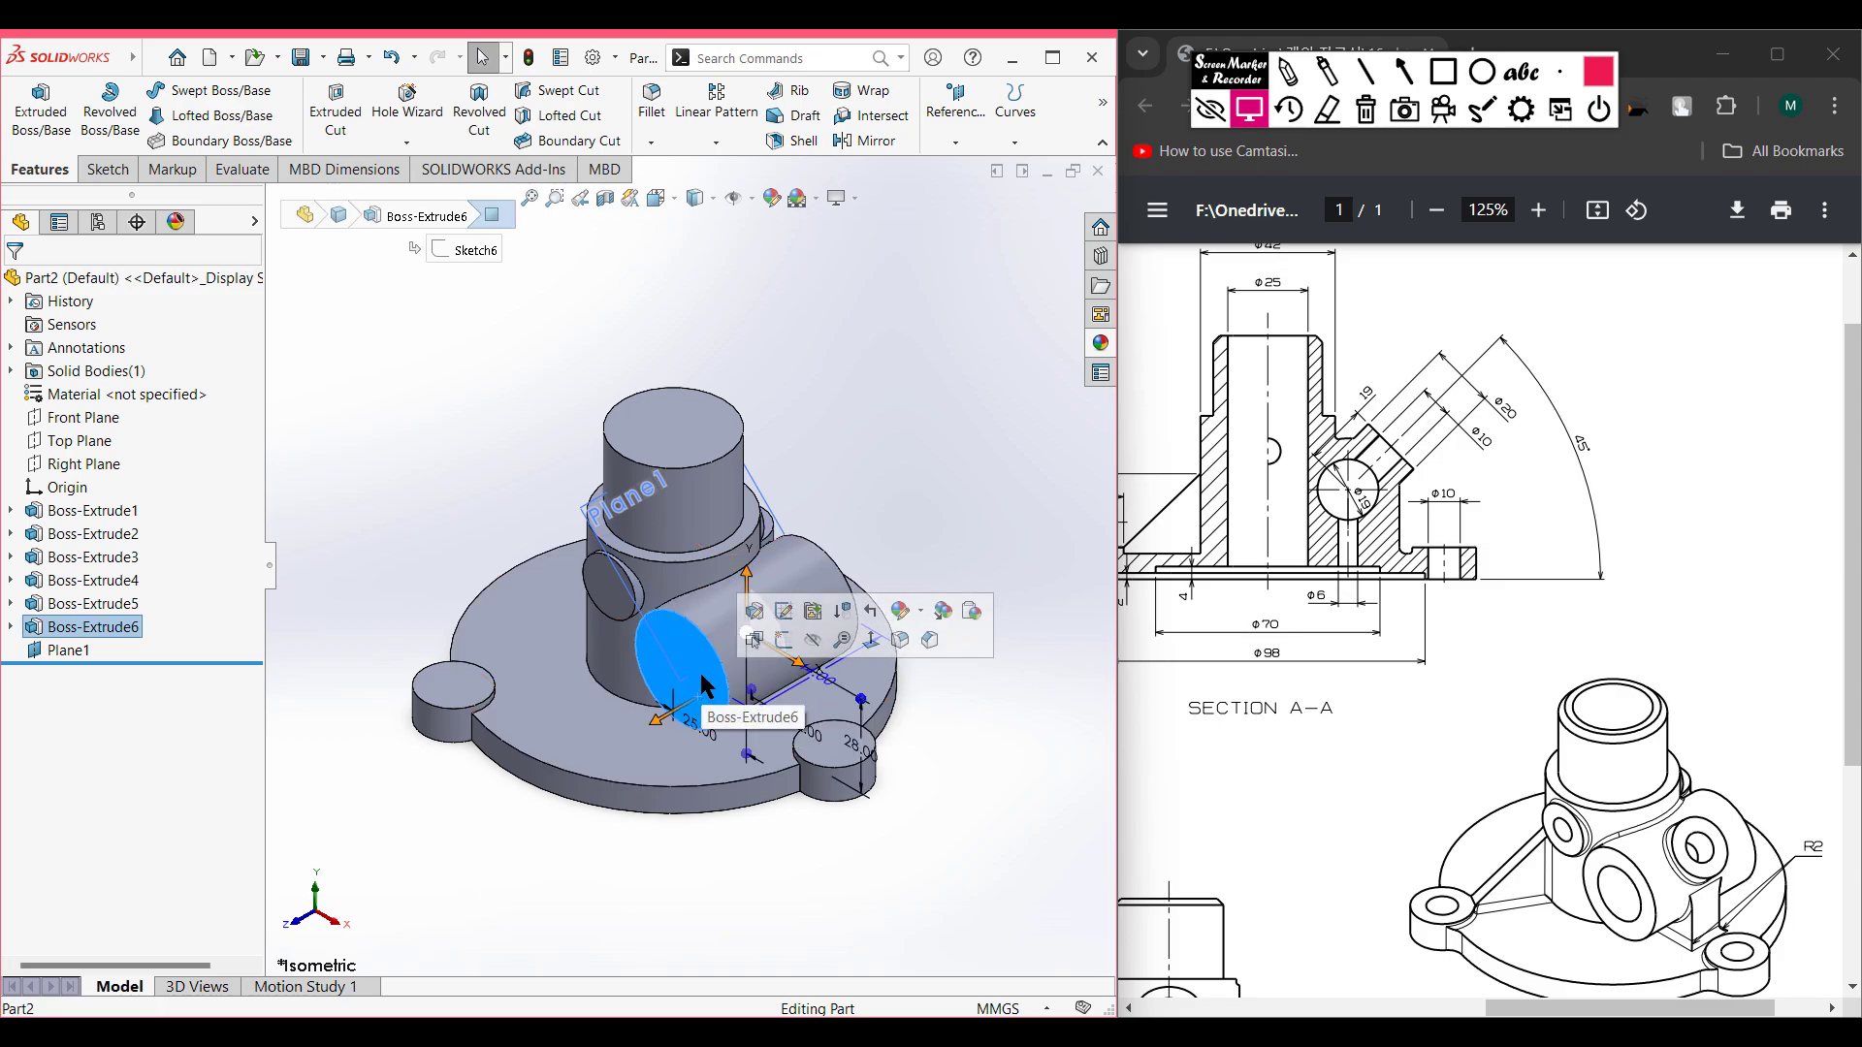
pyautogui.rightClick(705, 685)
pyautogui.click(361, 432)
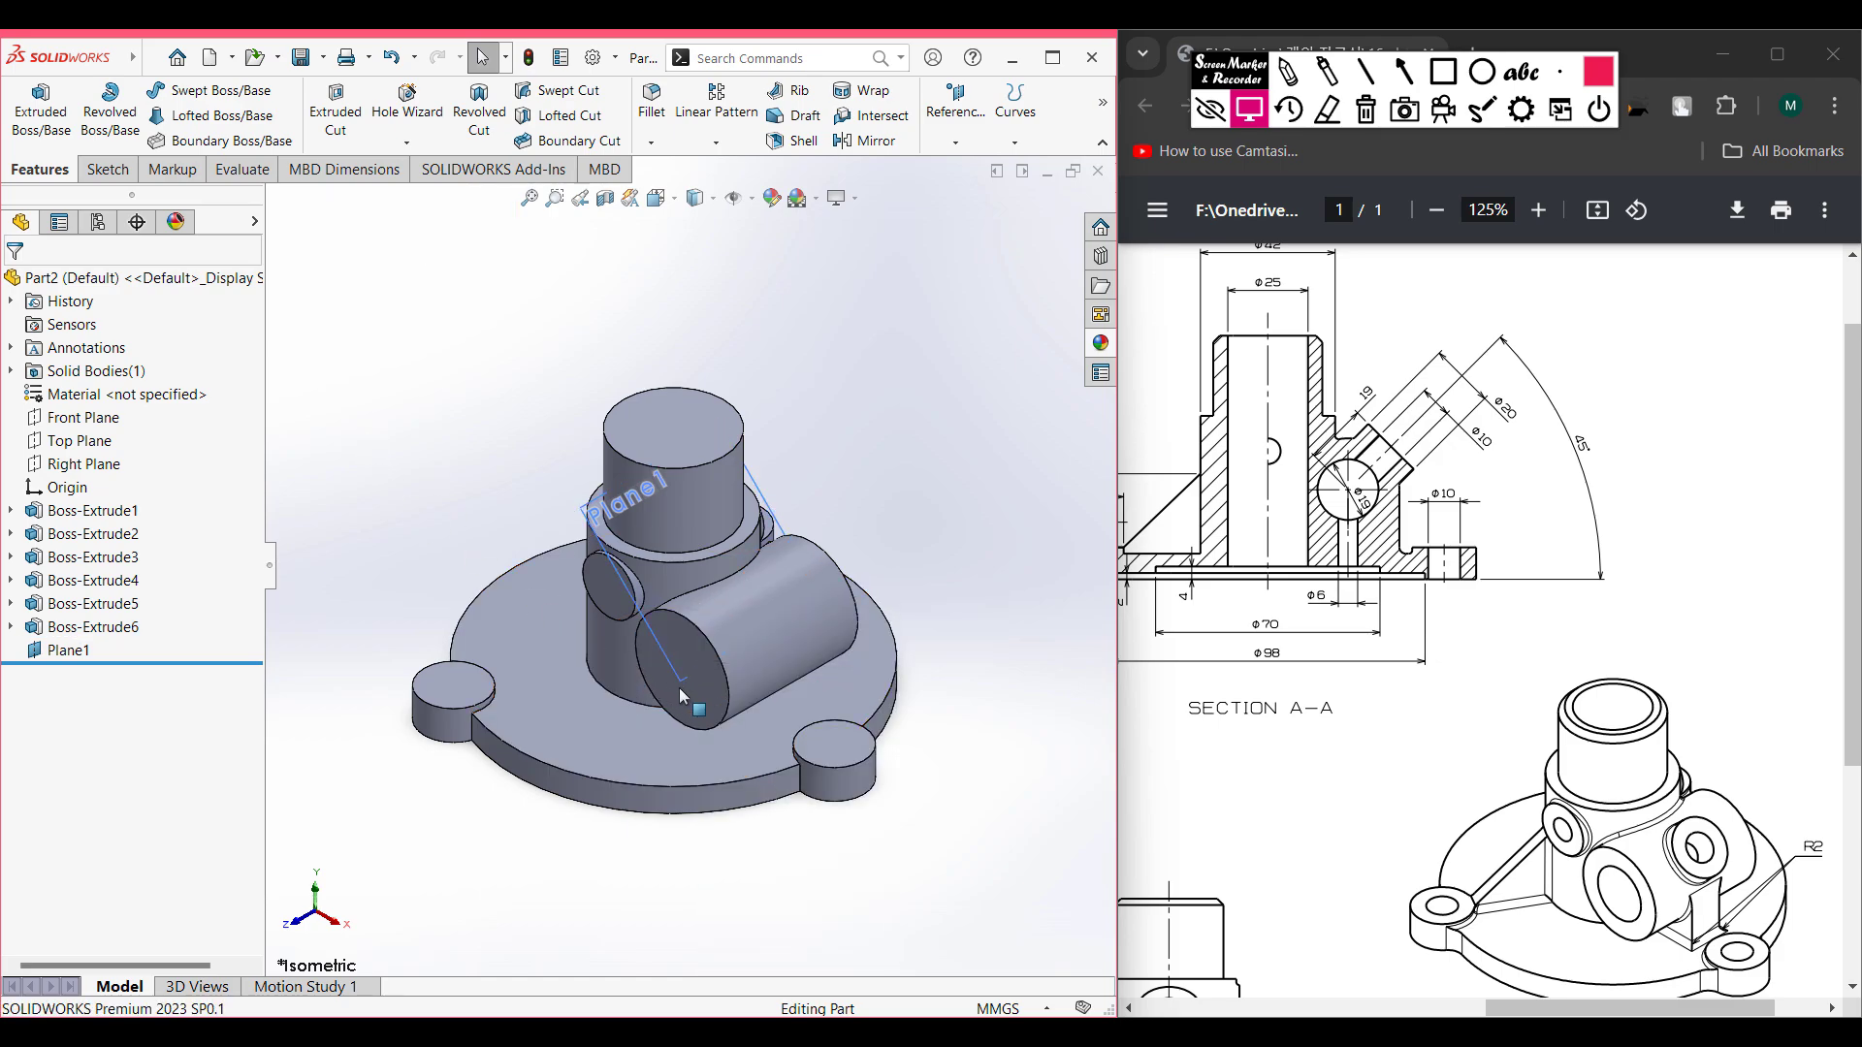
pyautogui.click(707, 718)
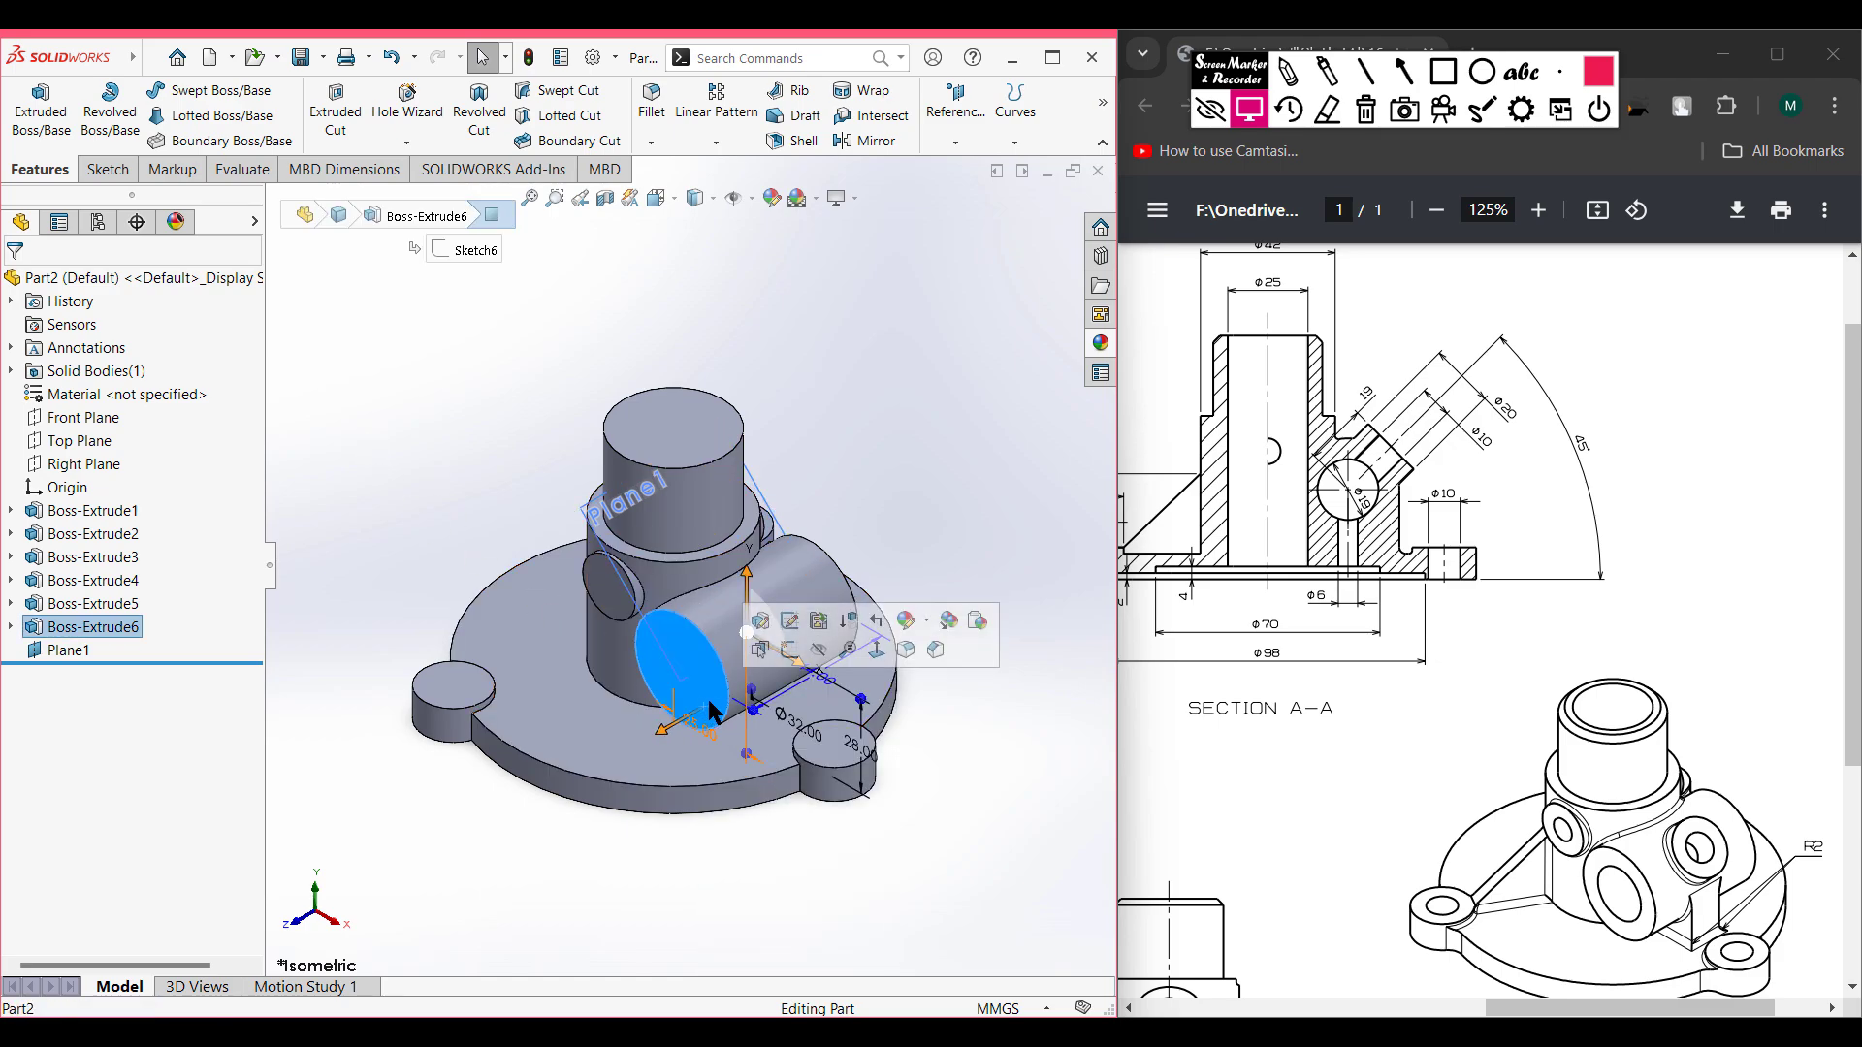
pyautogui.rightClick(709, 700)
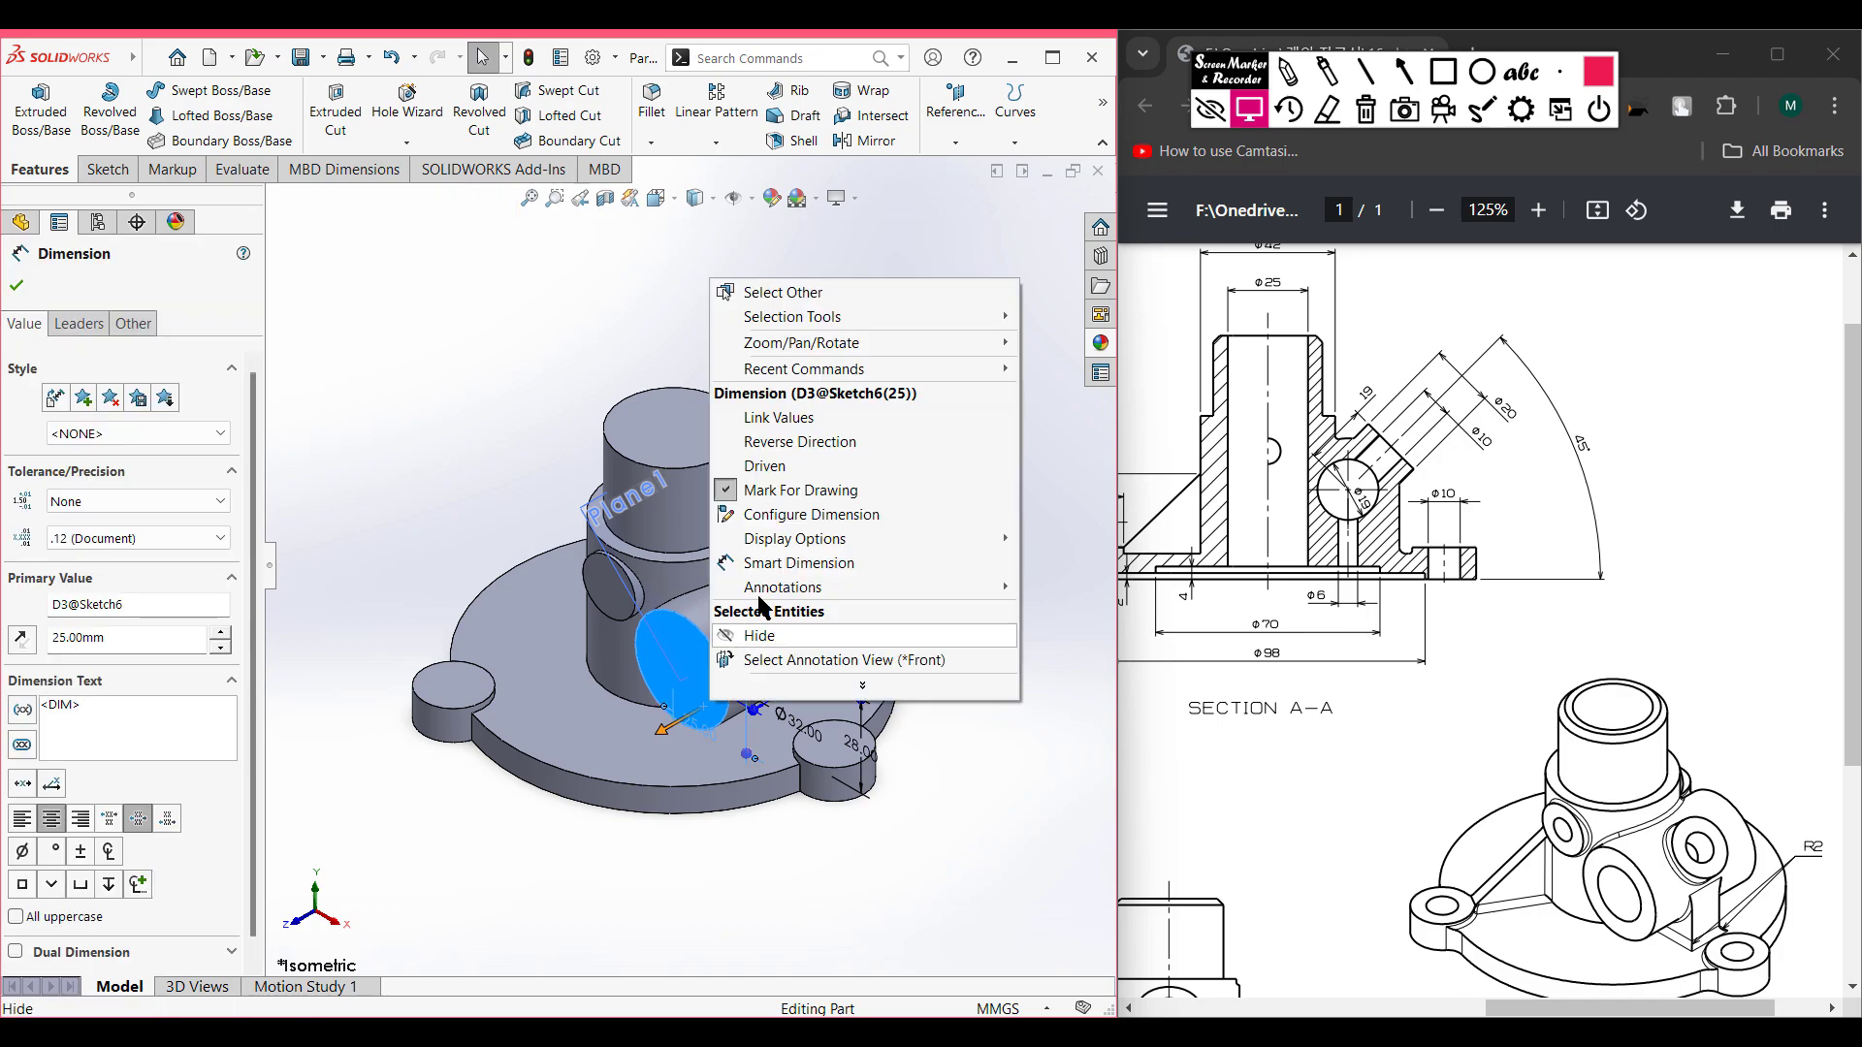
pyautogui.press('Escape')
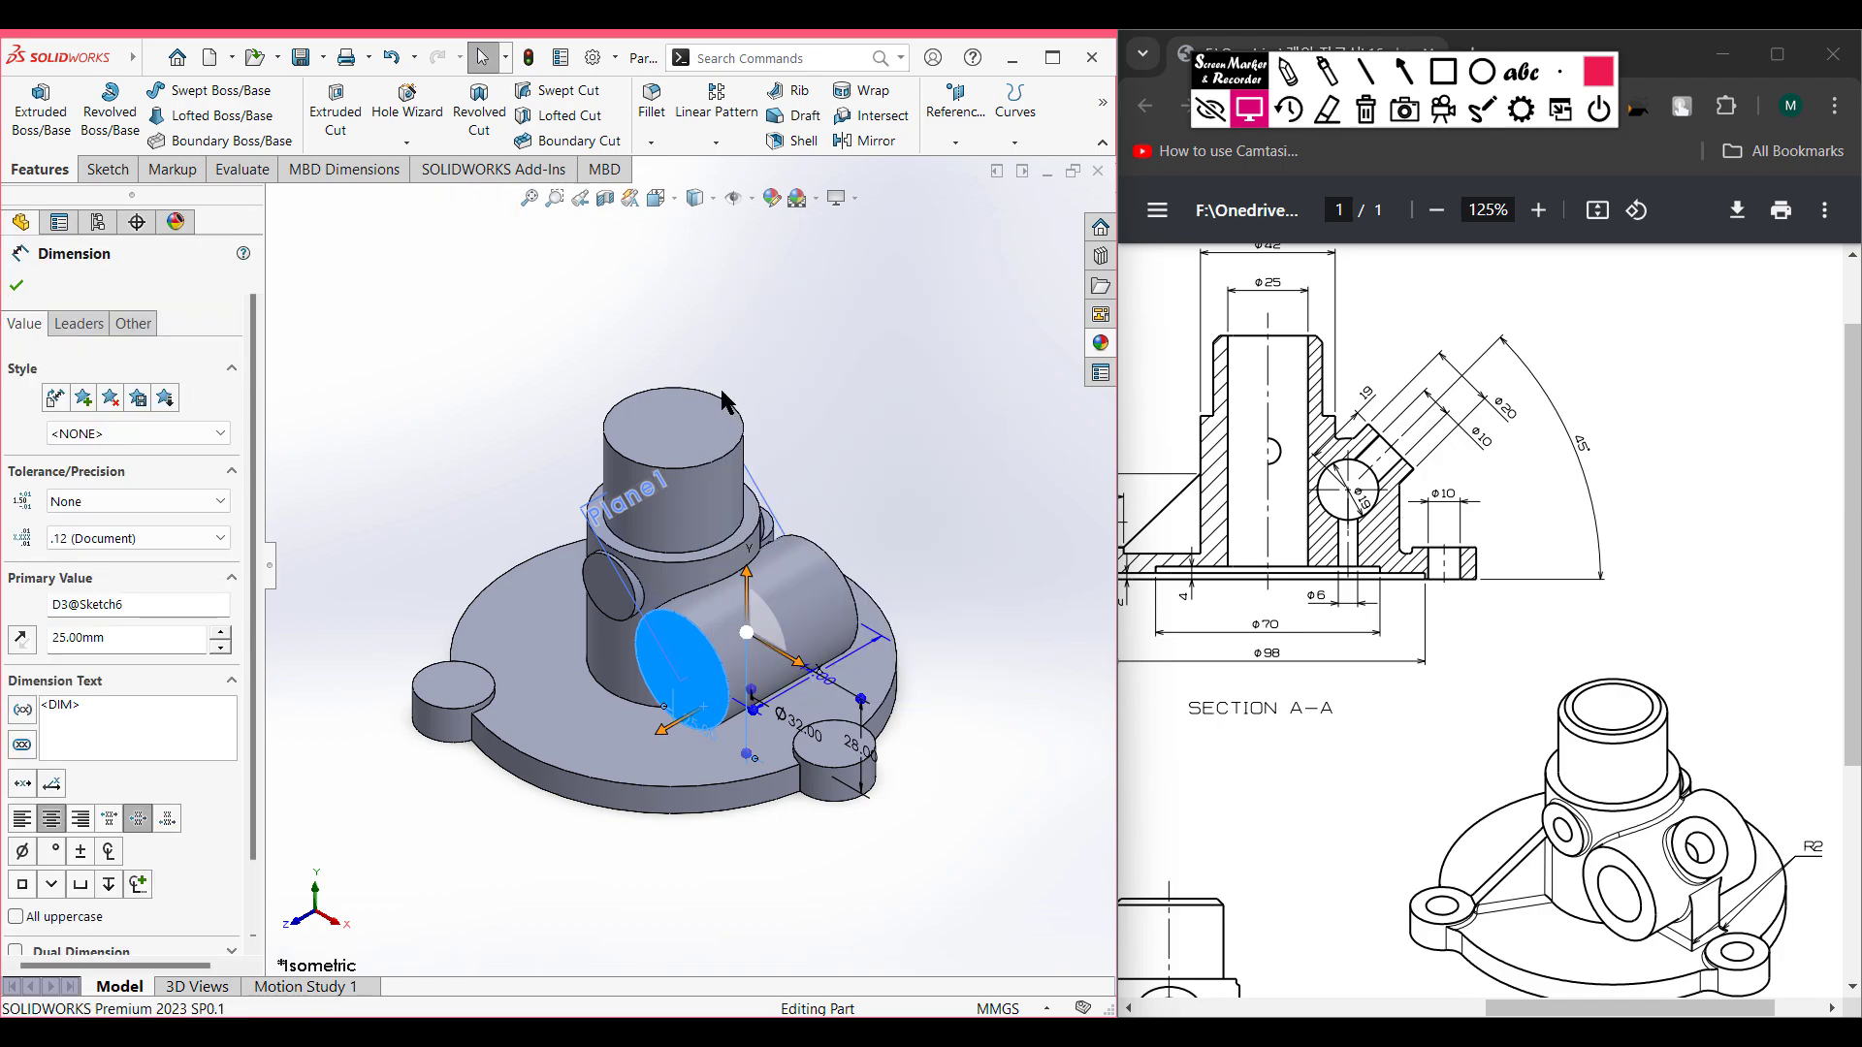
pyautogui.click(566, 397)
# - Start a sketch on the horizontal cylinder's end face and draw a 16 mm horizontal centerline from its center to its edge
pyautogui.click(690, 716)
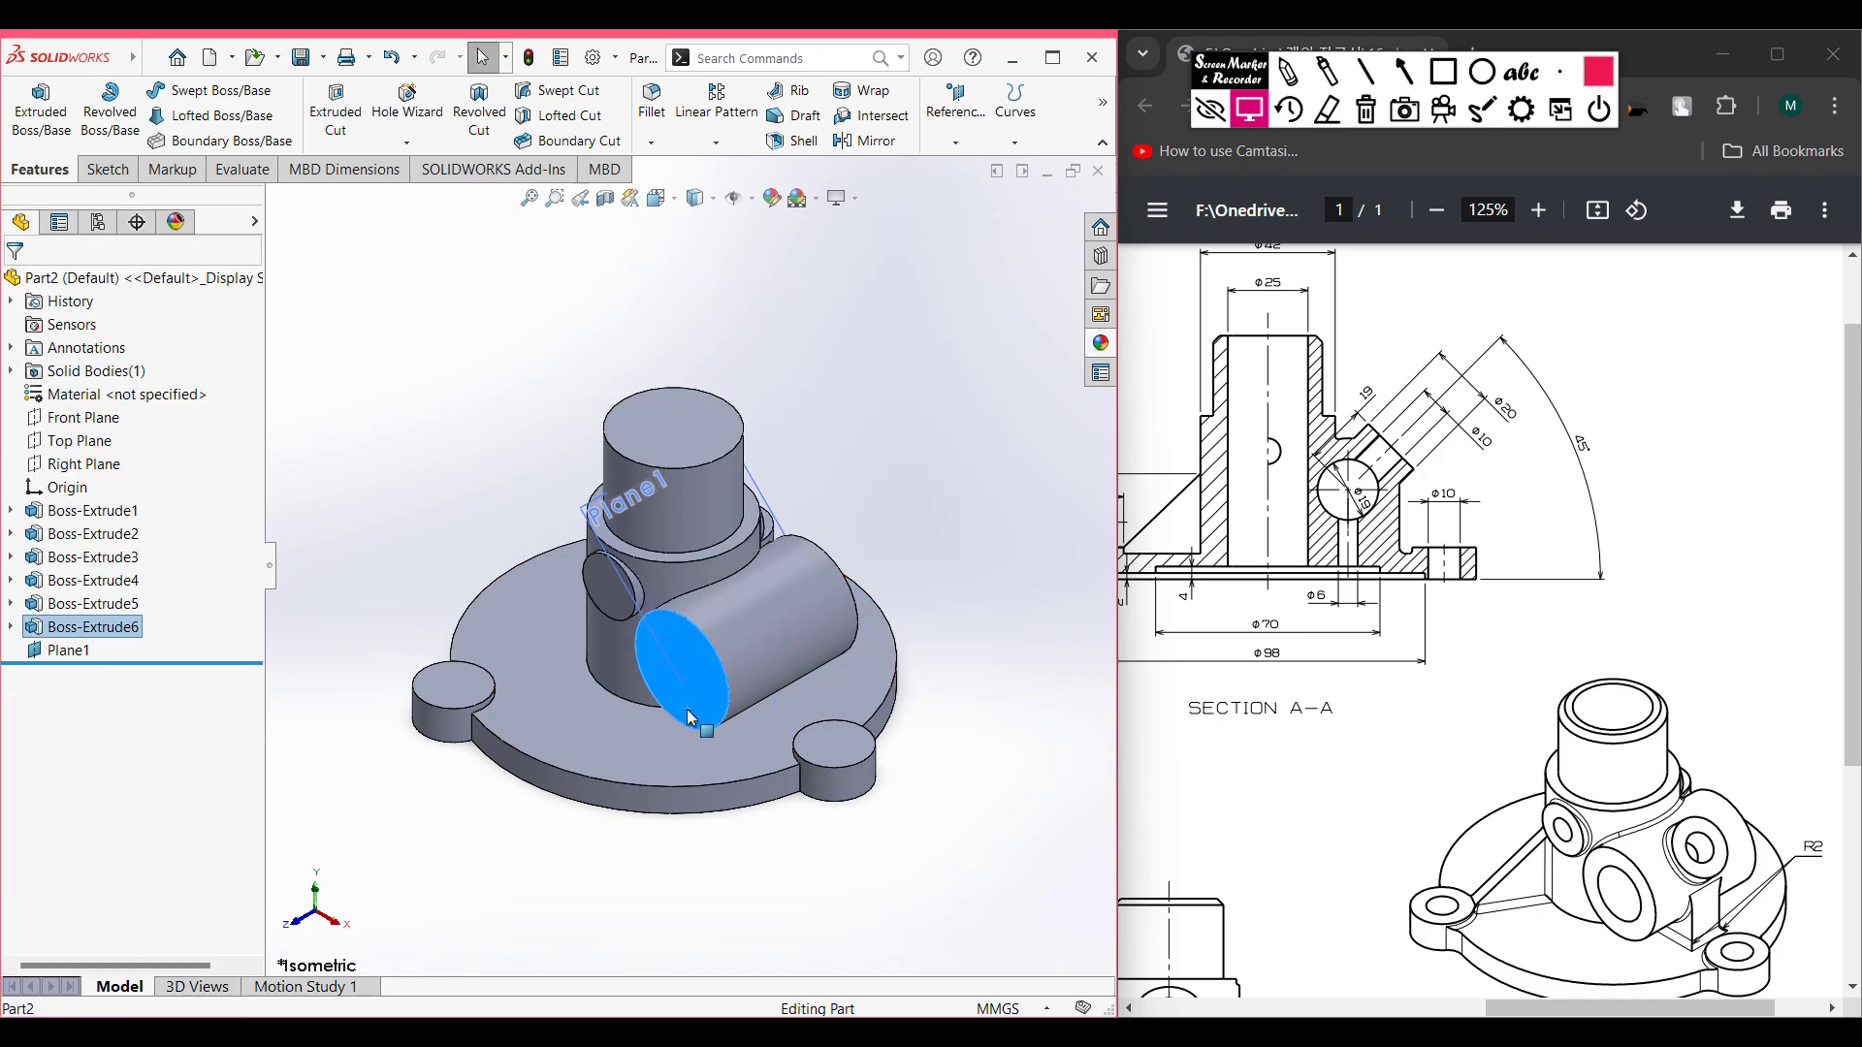
pyautogui.rightClick(691, 716)
pyautogui.click(735, 593)
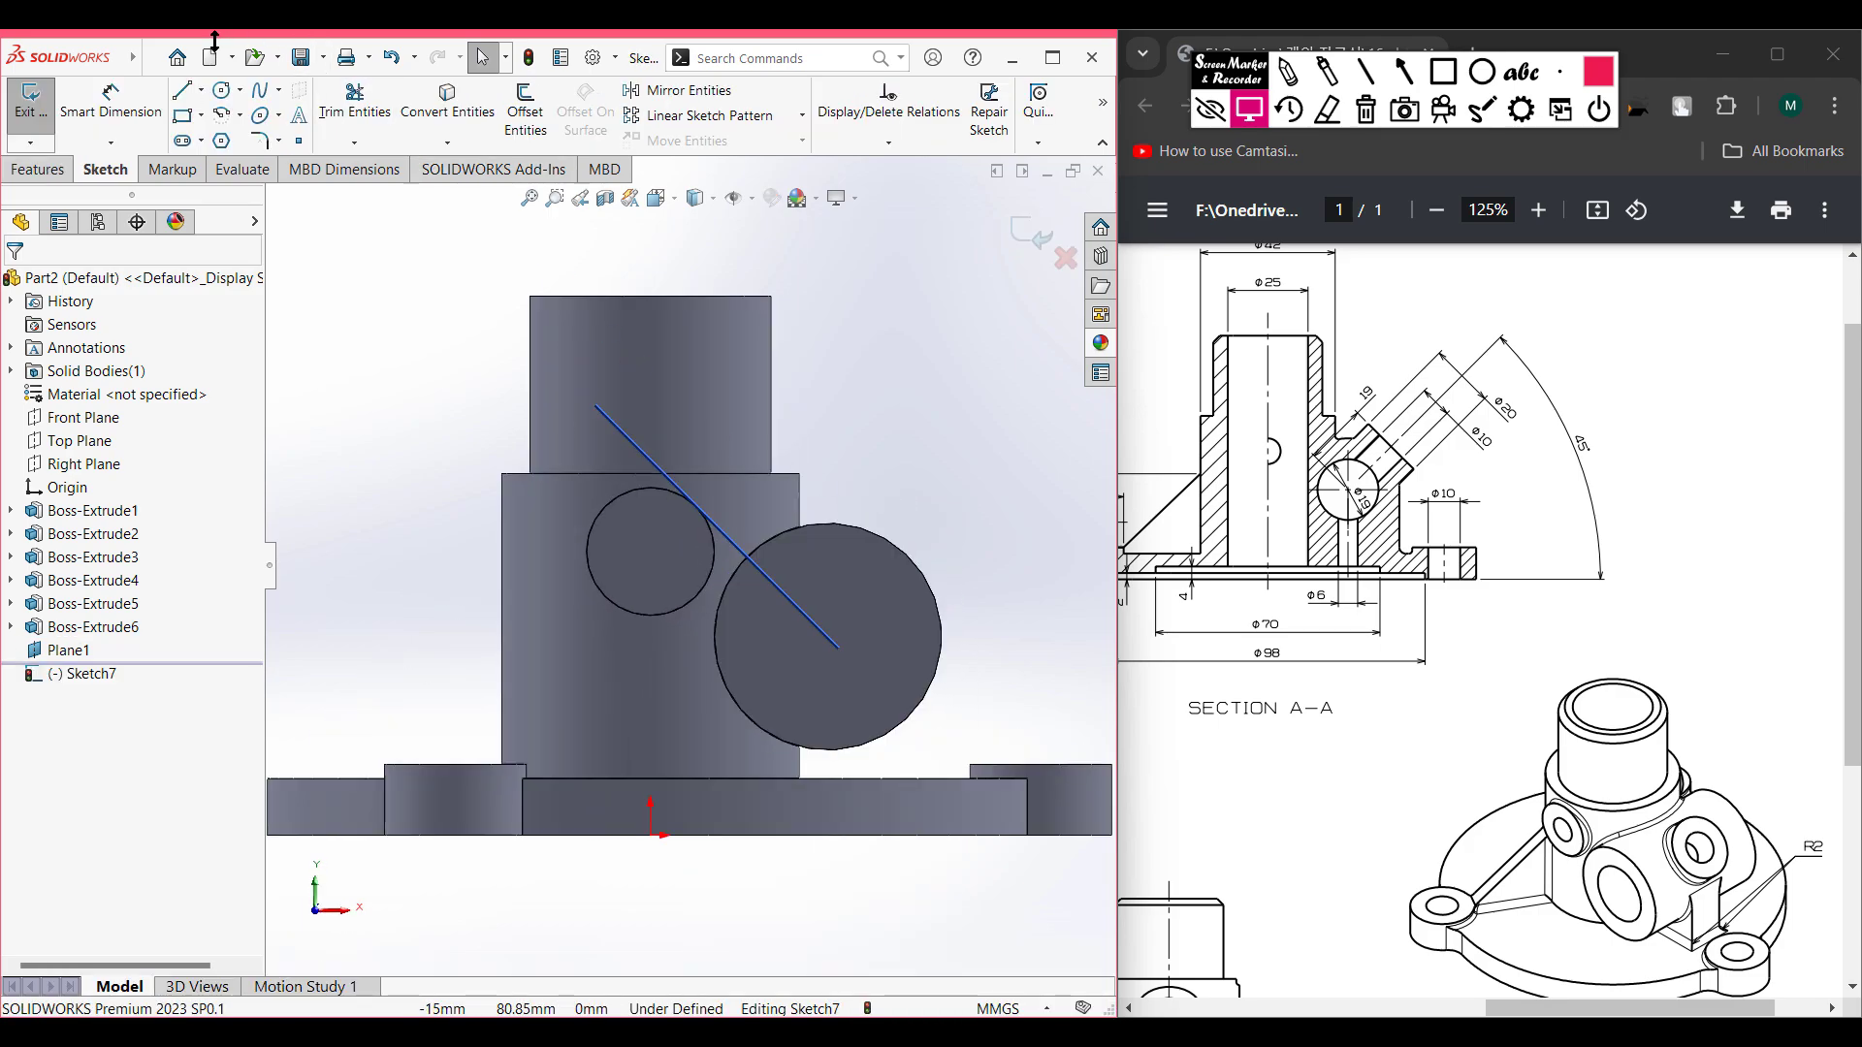
pyautogui.click(200, 90)
pyautogui.click(229, 137)
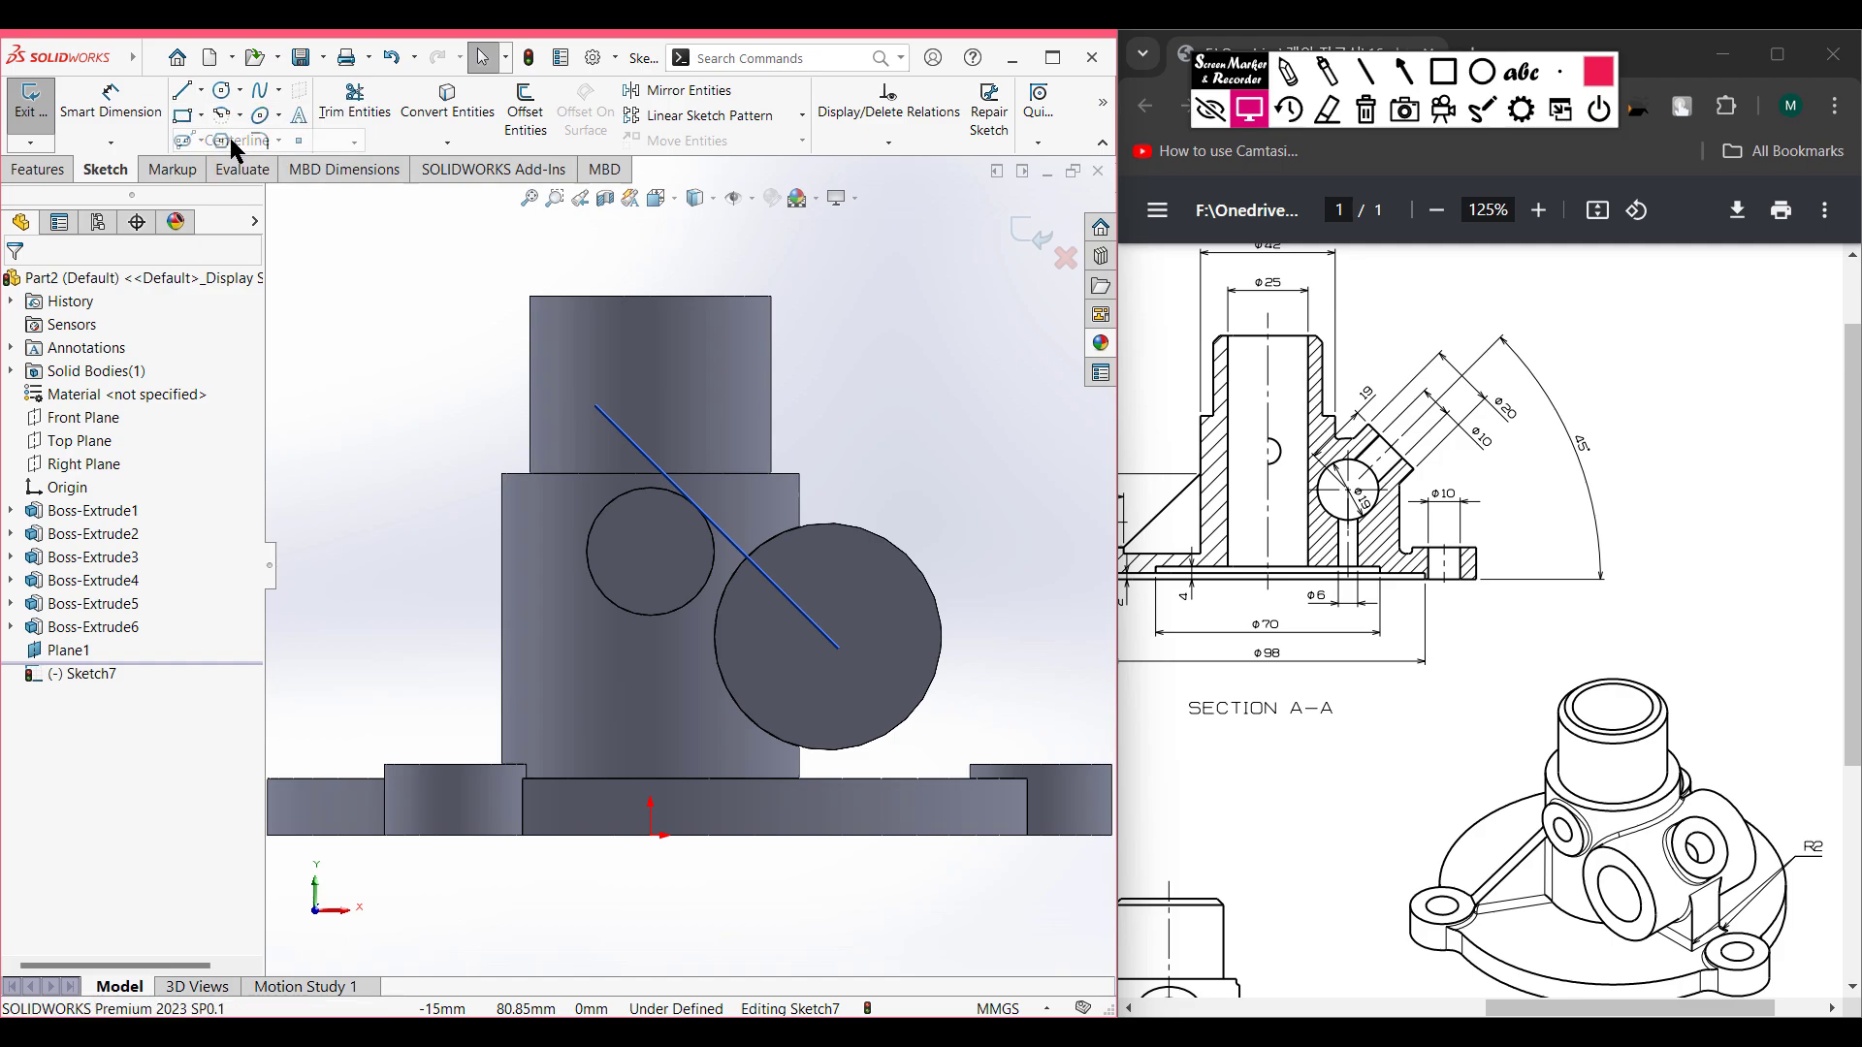
pyautogui.scroll(1, 840, 640)
pyautogui.scroll(-3, 842, 619)
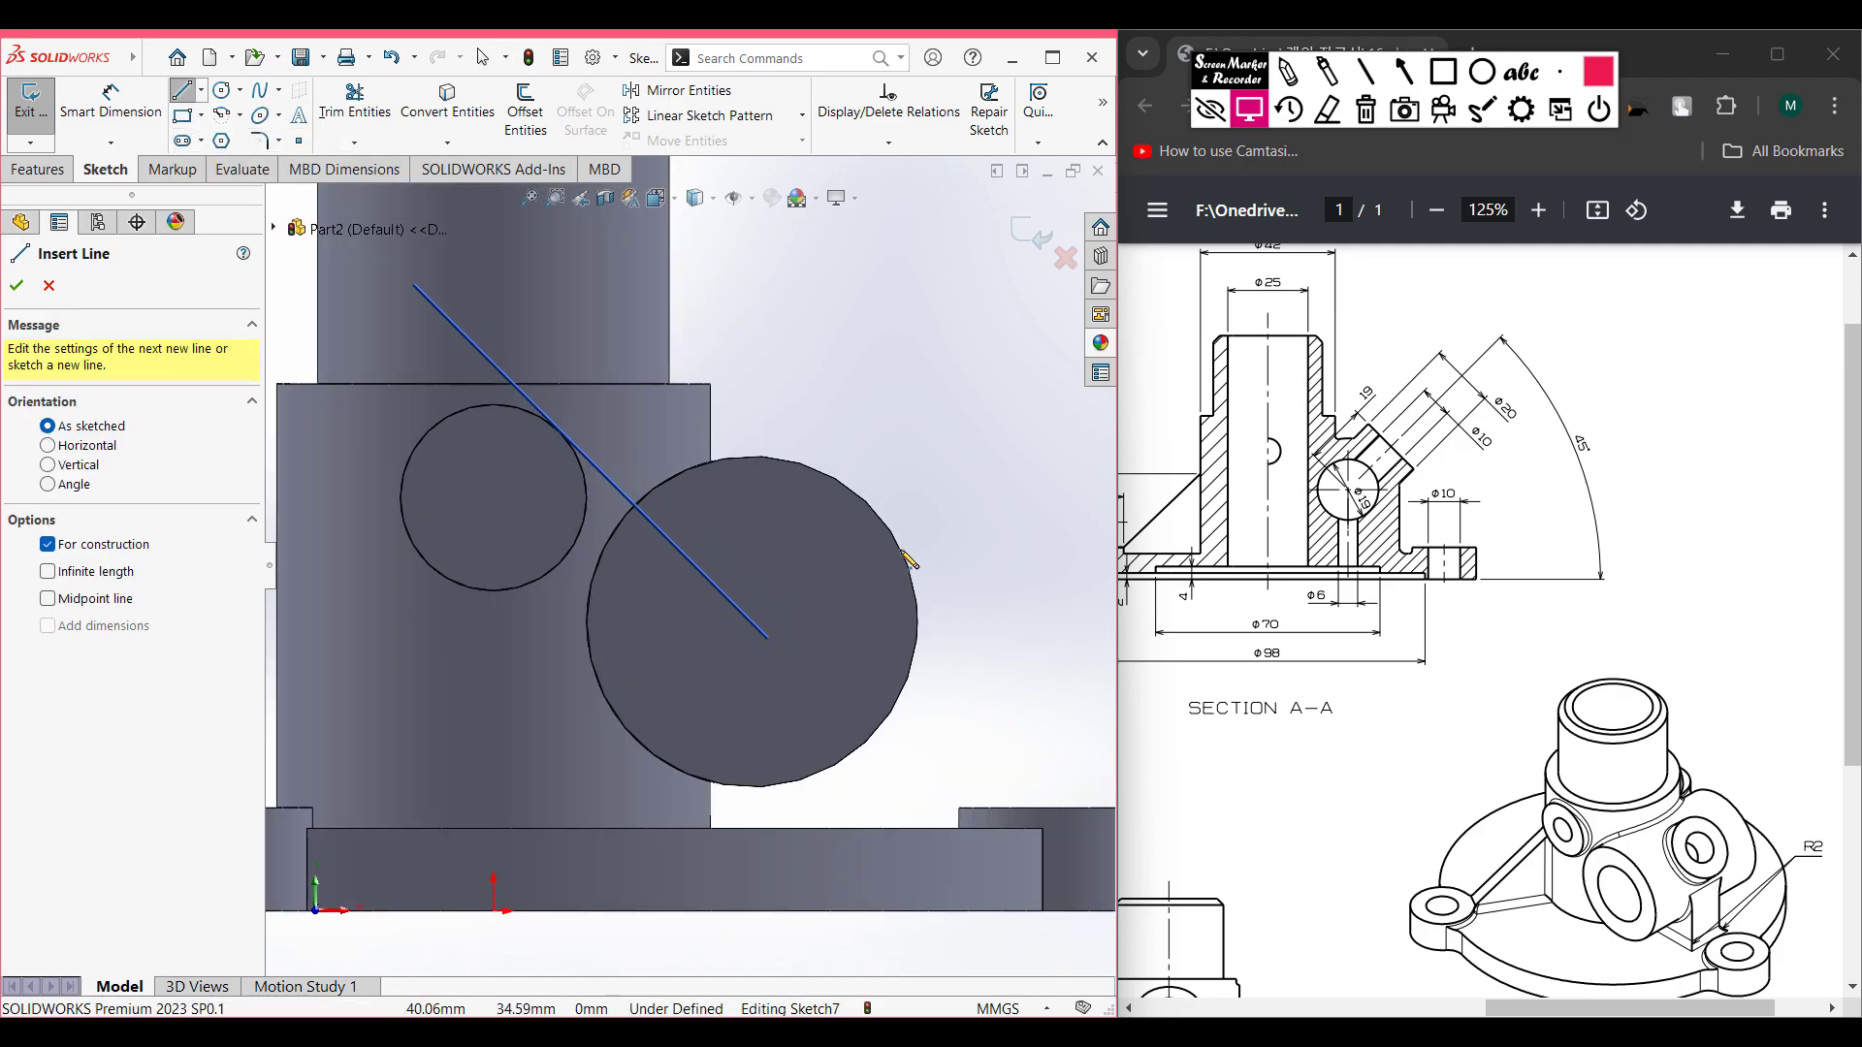
pyautogui.click(782, 635)
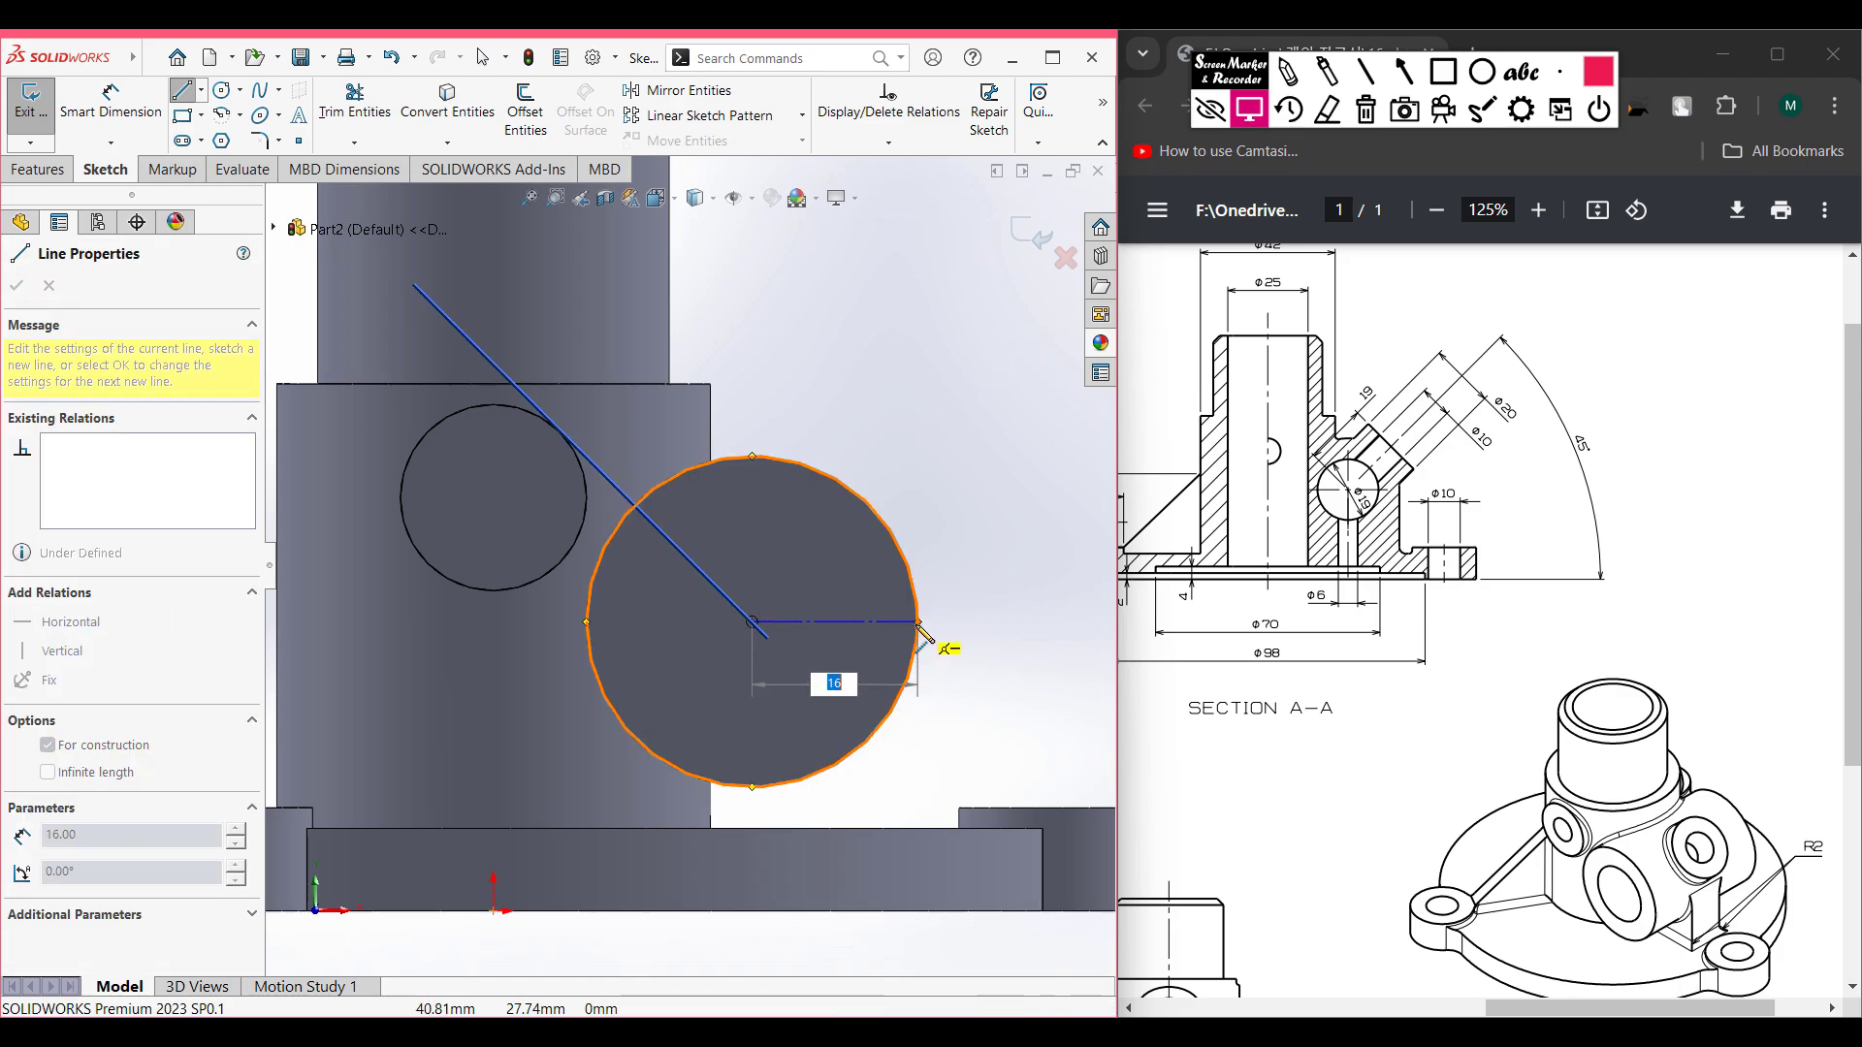
pyautogui.doubleClick(919, 621)
pyautogui.press('Escape')
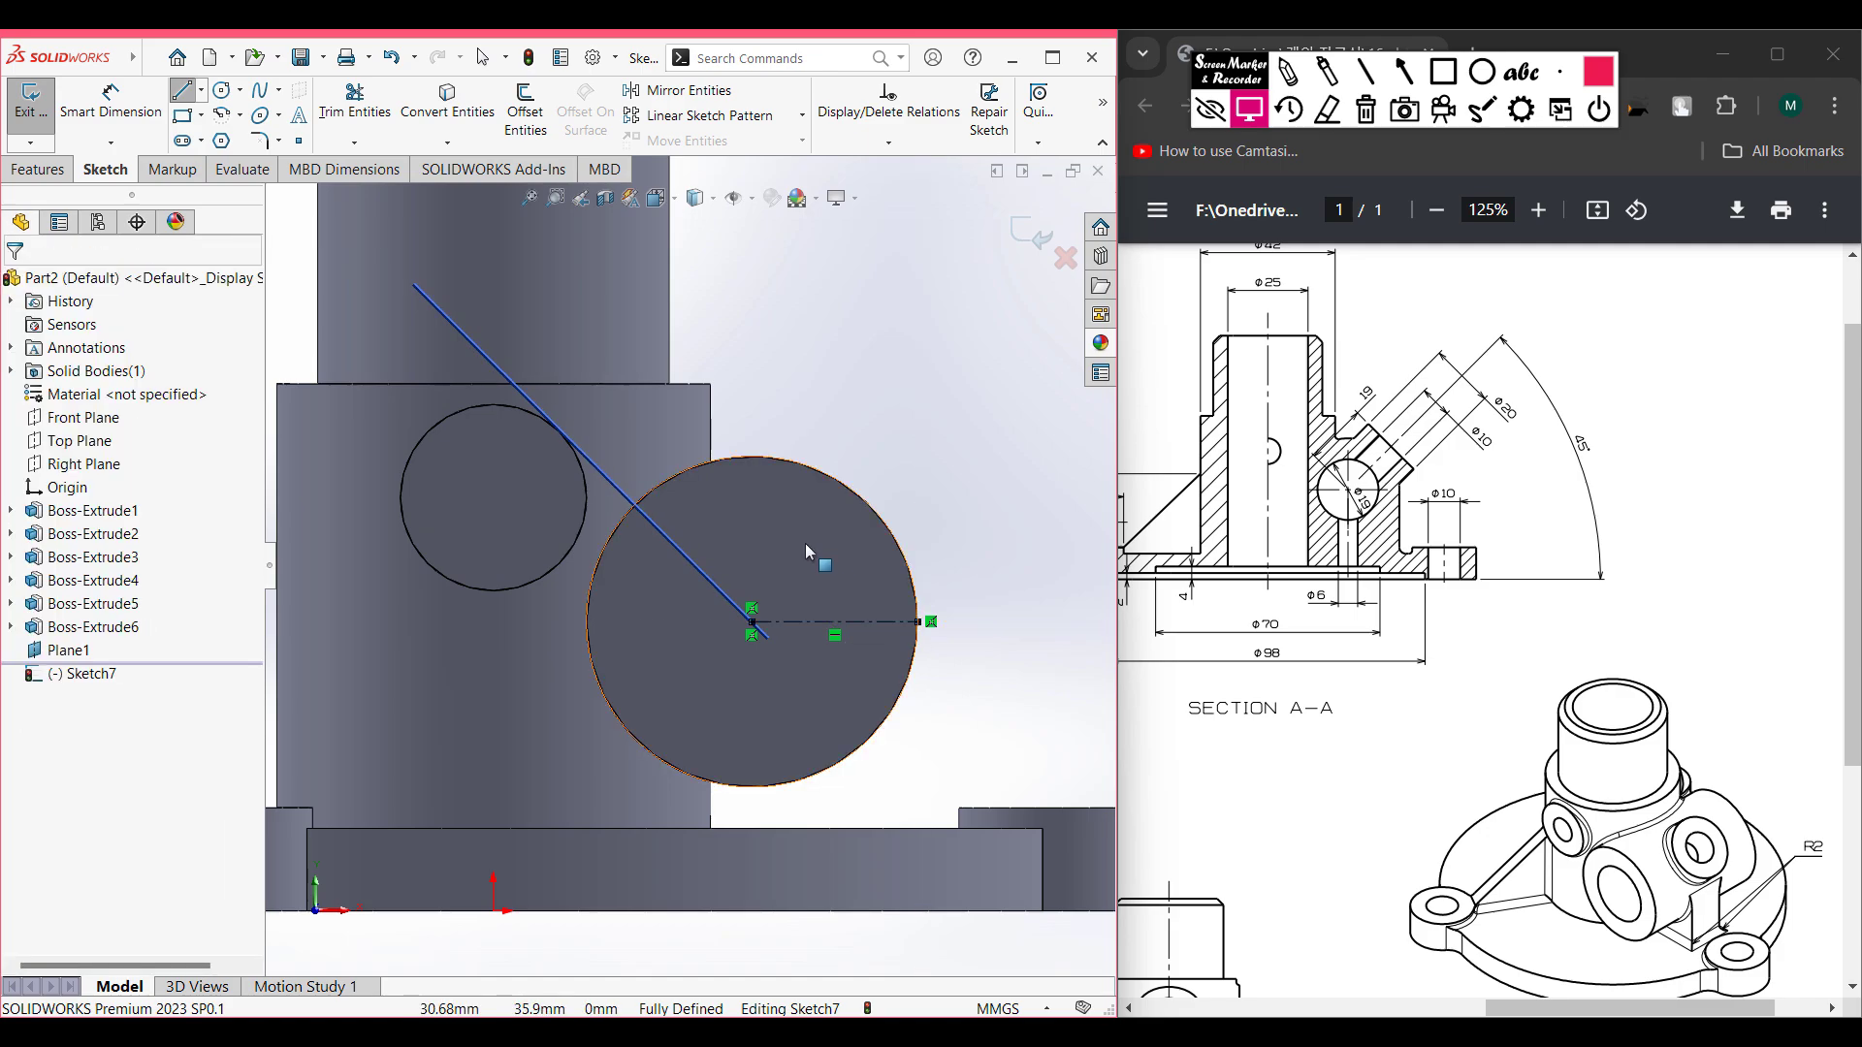
# - Draw a second centerline from the end face's center up to its circular edge, on the side of the vertical boss
pyautogui.click(198, 92)
pyautogui.click(232, 131)
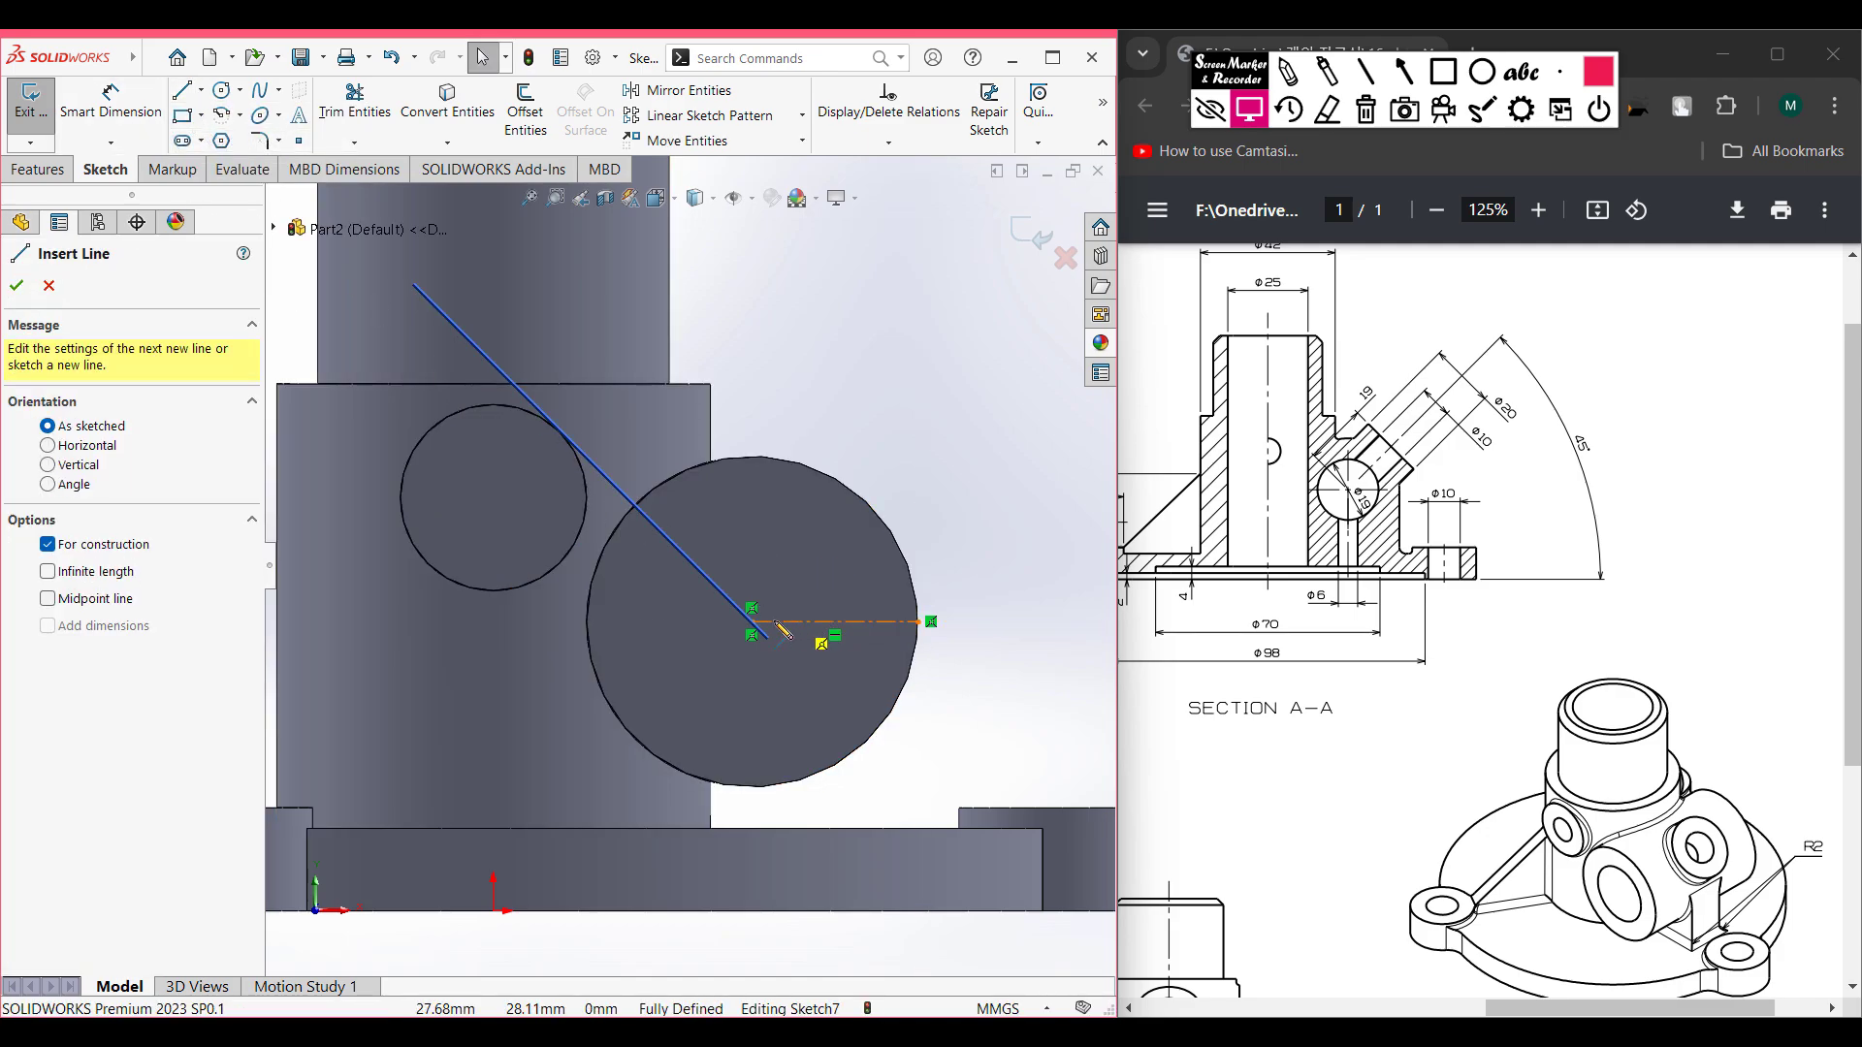
pyautogui.click(755, 611)
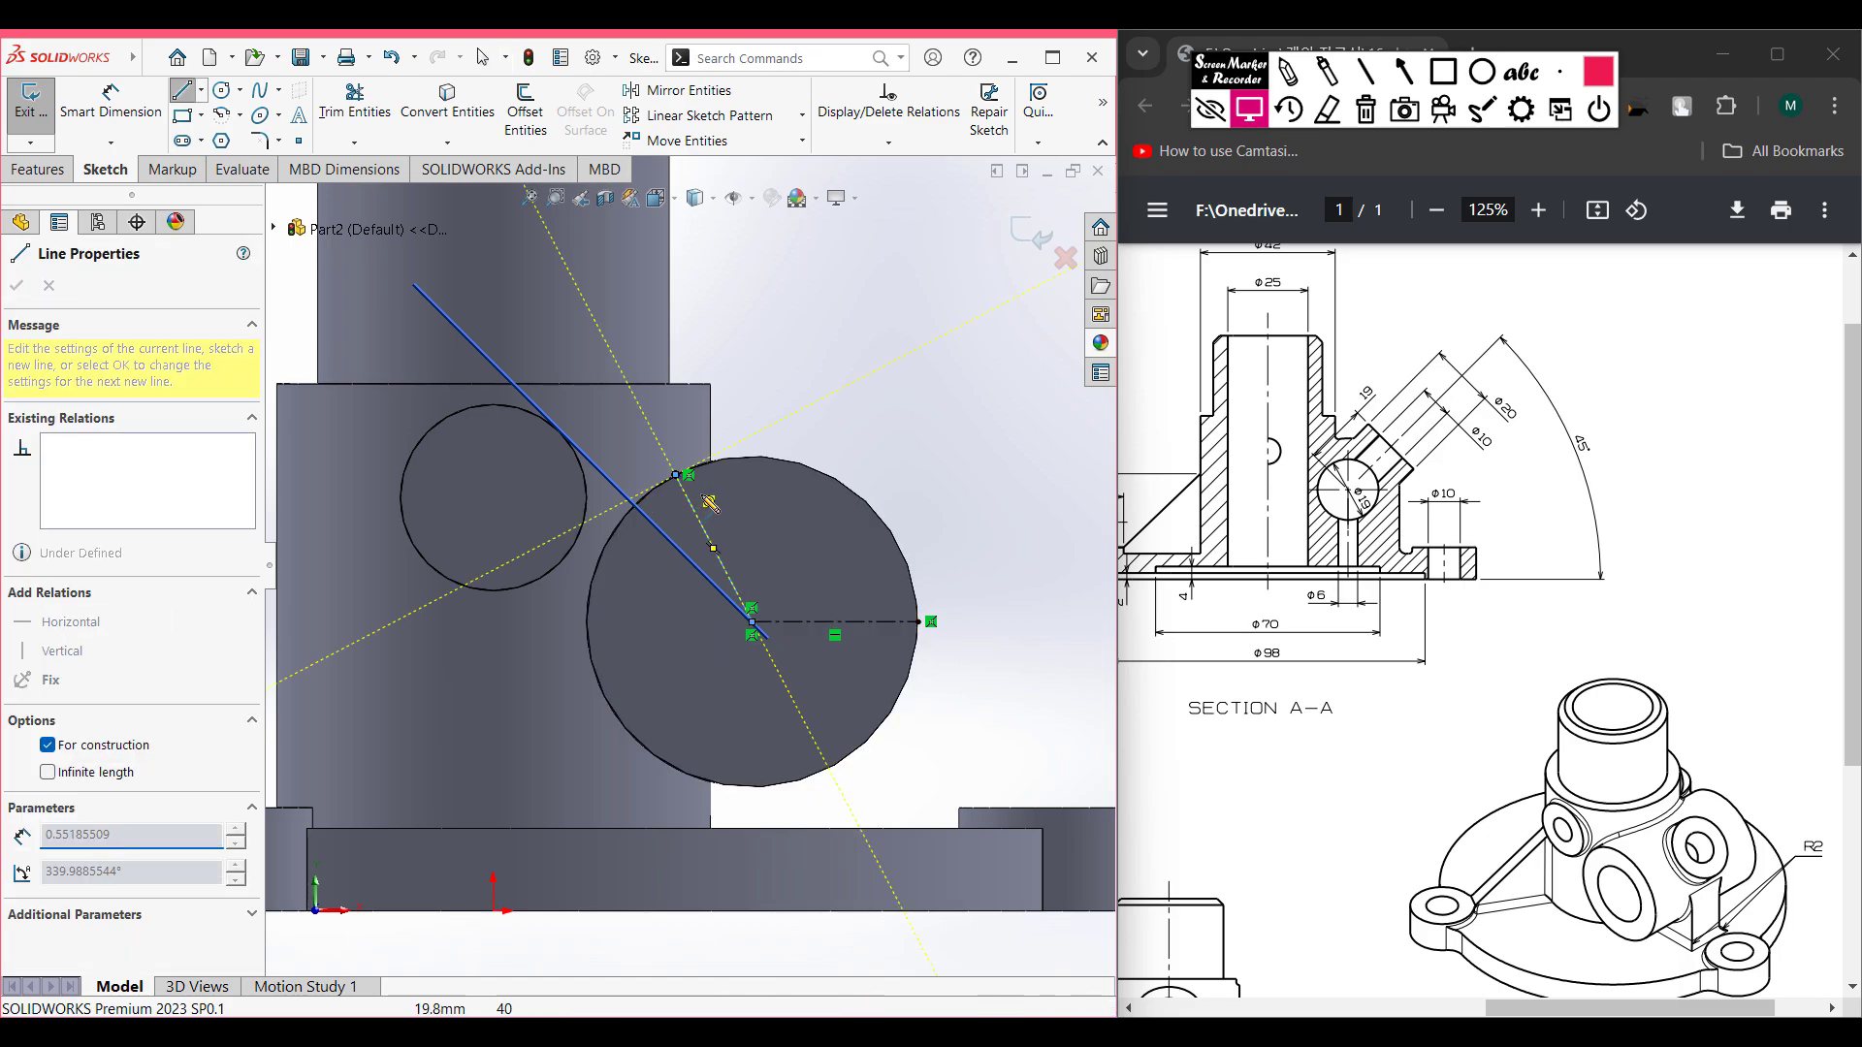
pyautogui.doubleClick(683, 476)
pyautogui.press('Escape')
# - Try to dimension the angle between the two centerlines and delete the resulting linear dimension
pyautogui.click(115, 108)
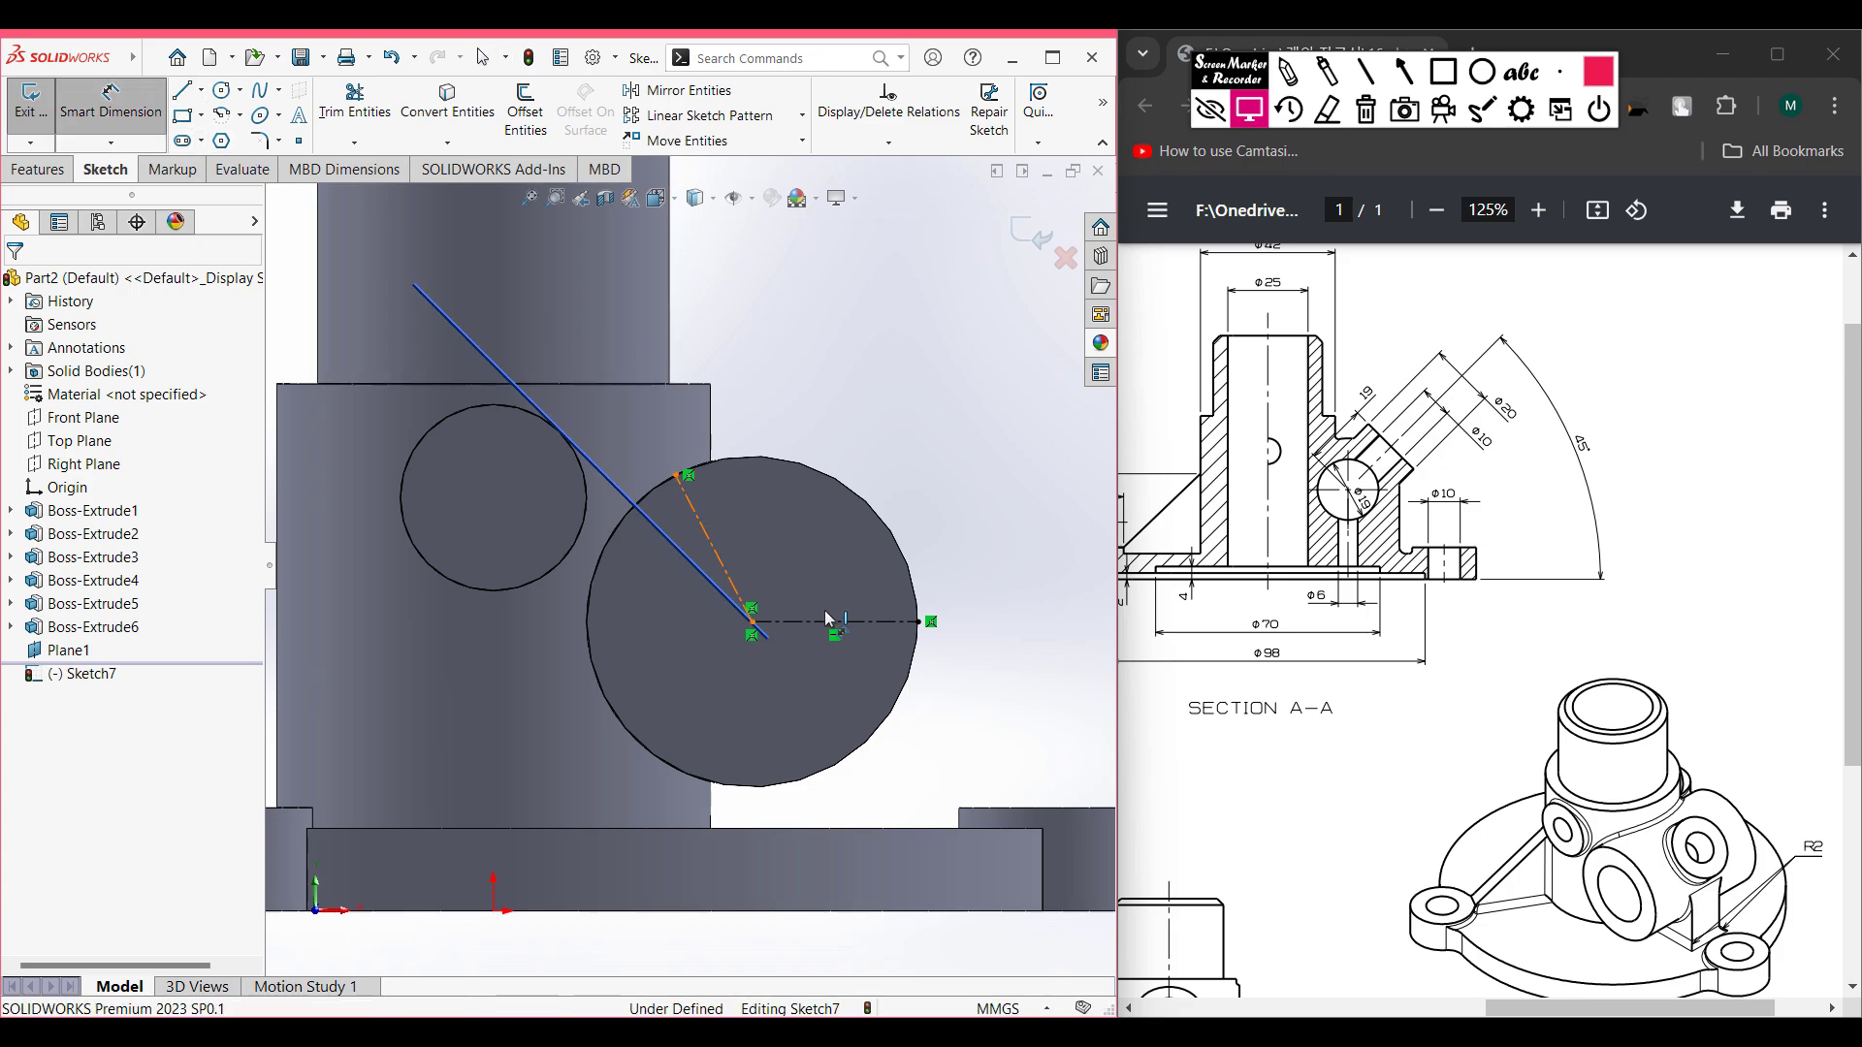
pyautogui.click(720, 561)
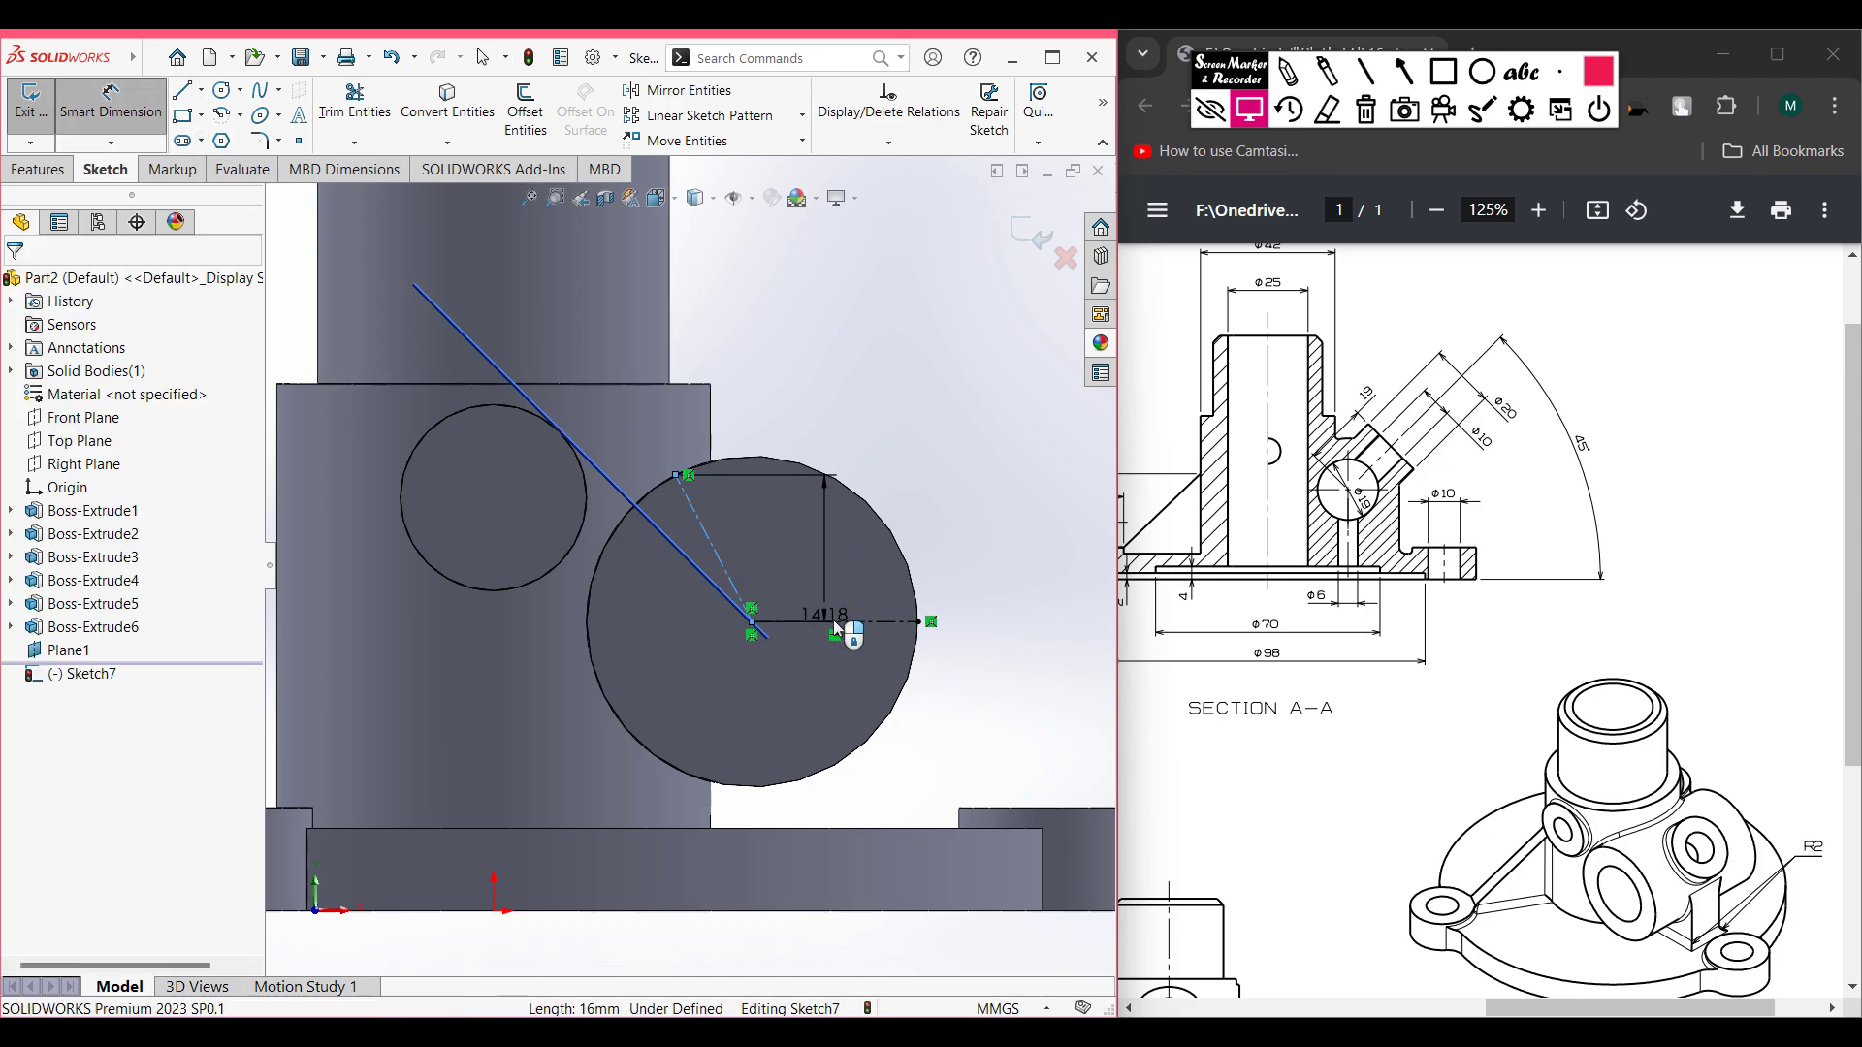
pyautogui.click(839, 628)
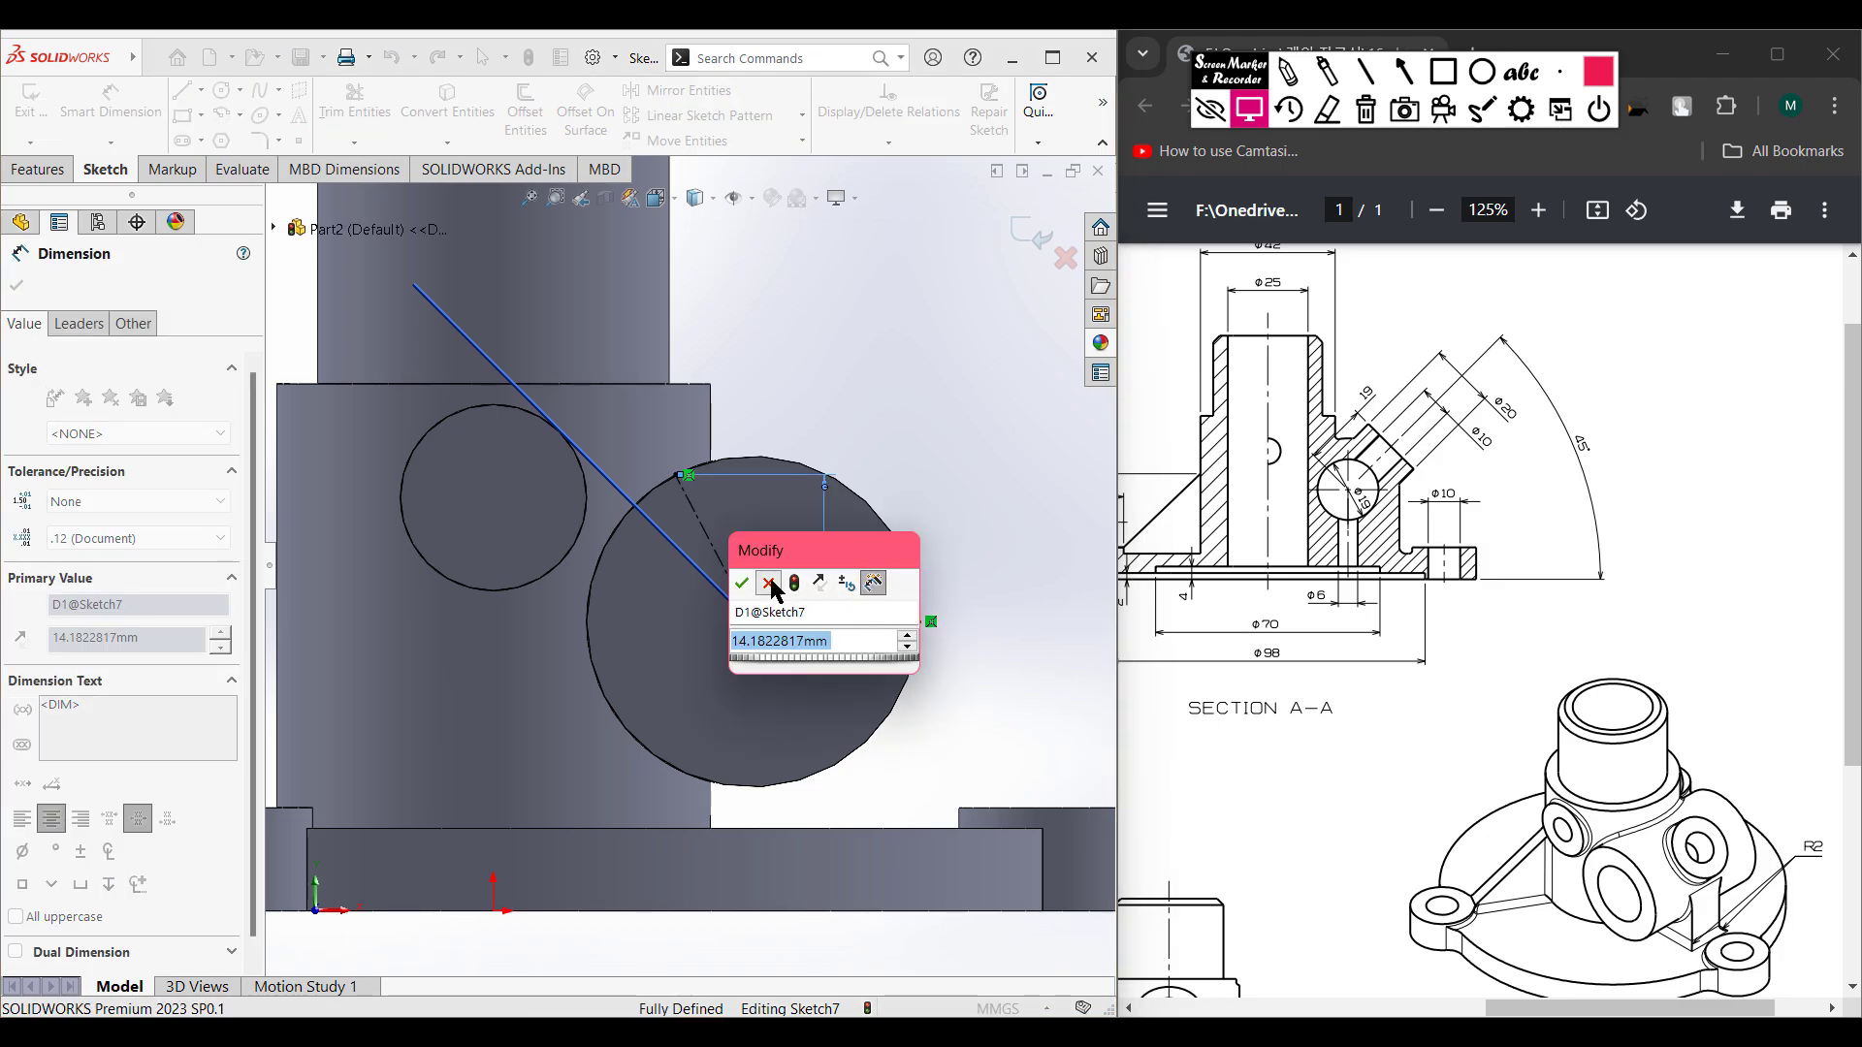
pyautogui.press('Return')
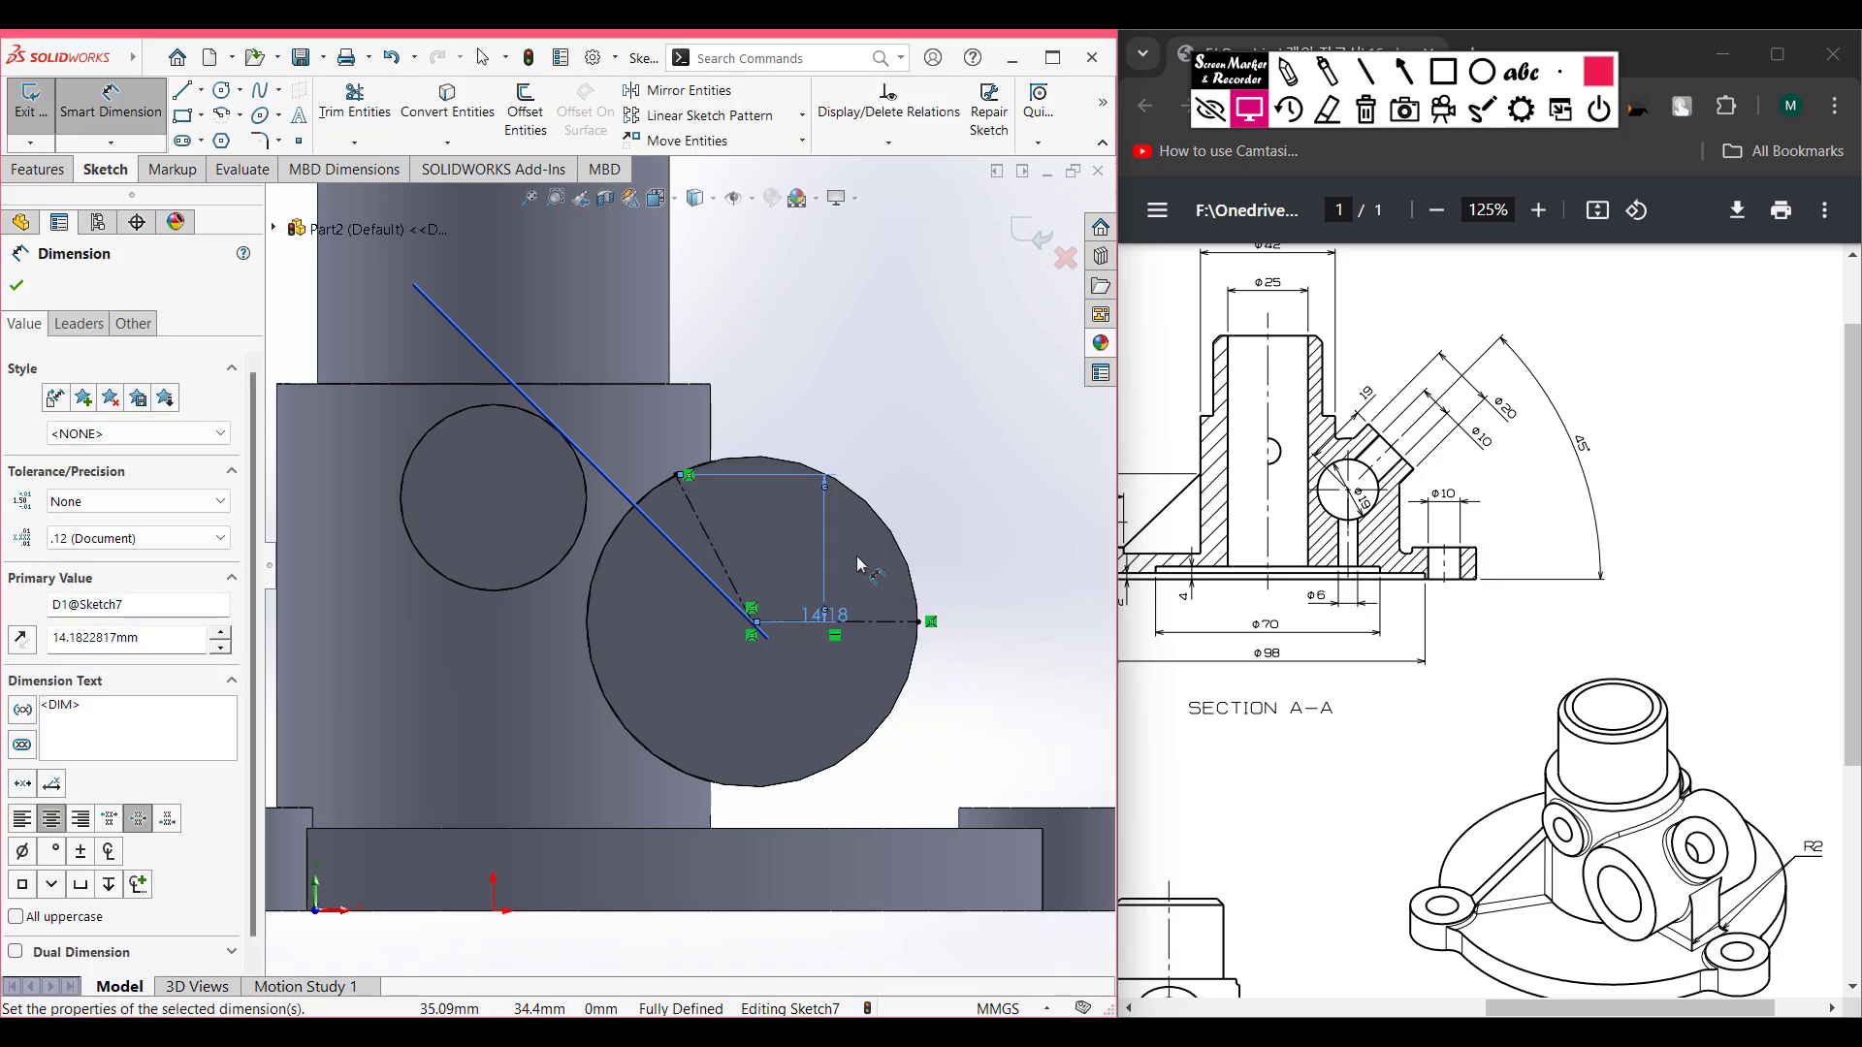
pyautogui.press('Escape')
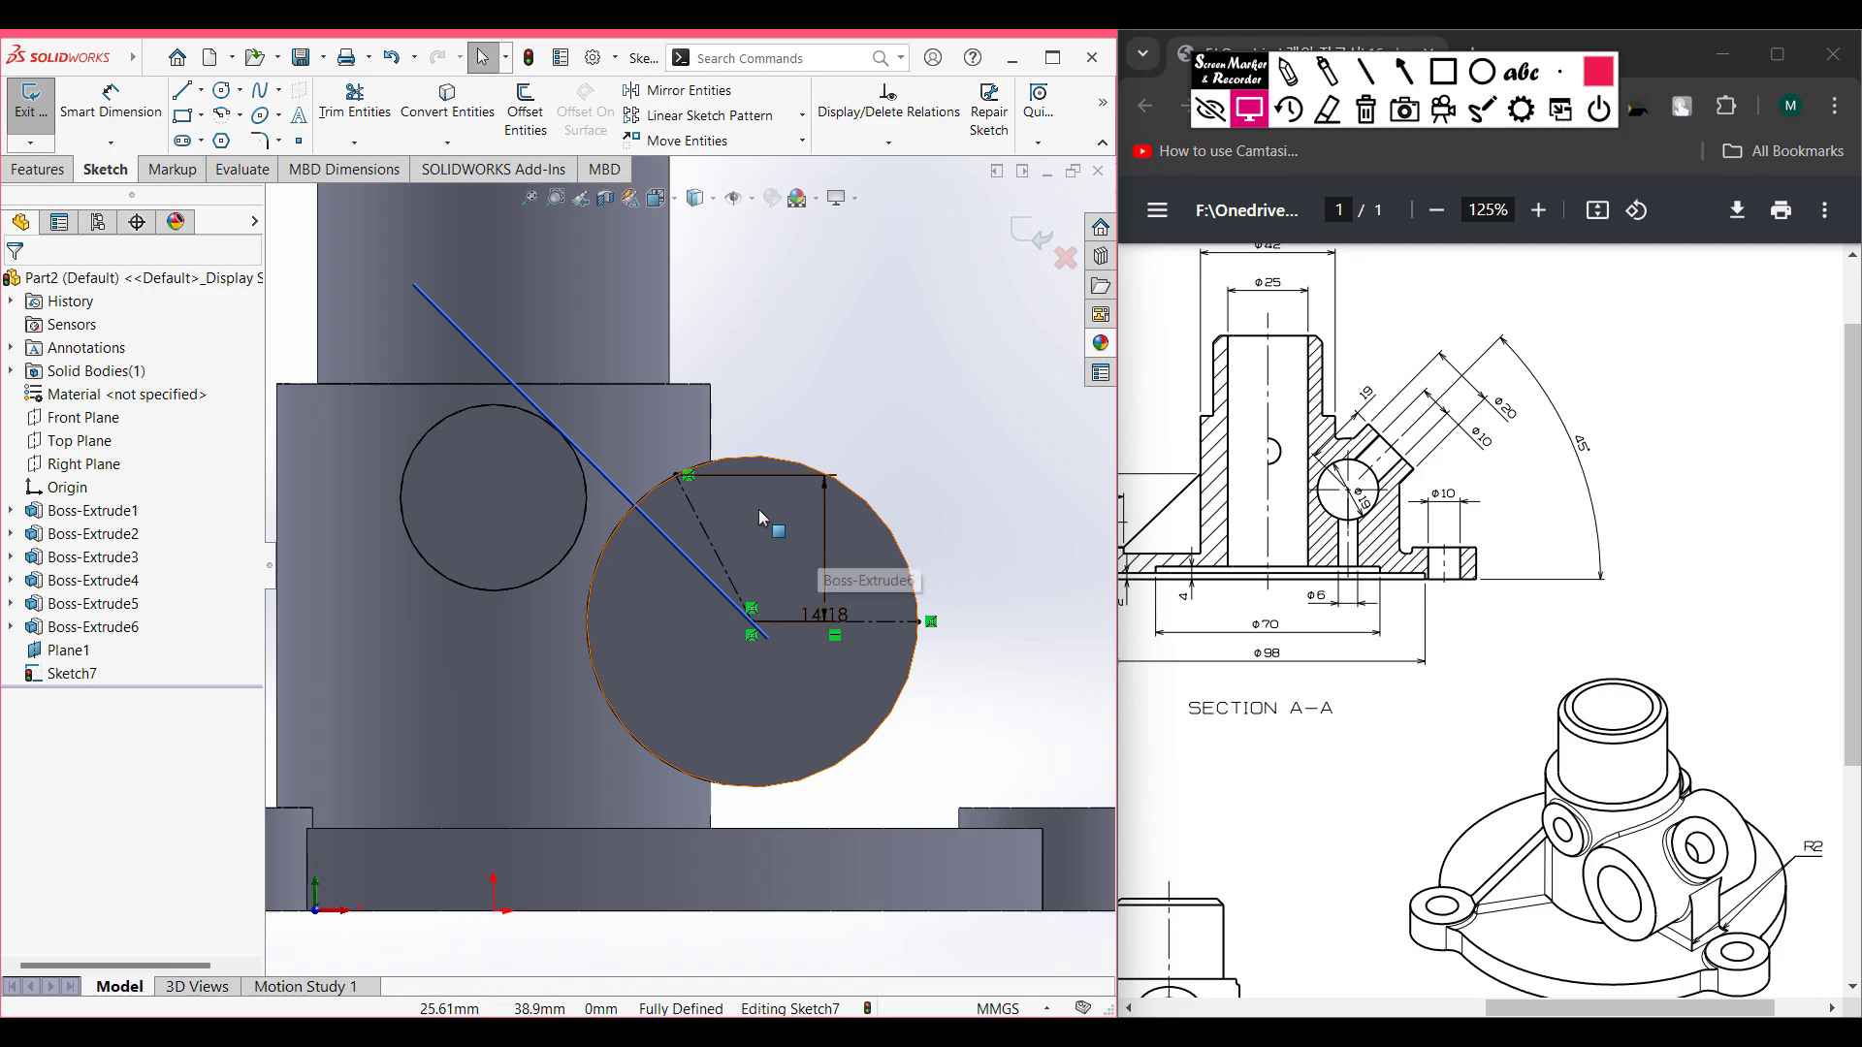
pyautogui.click(826, 496)
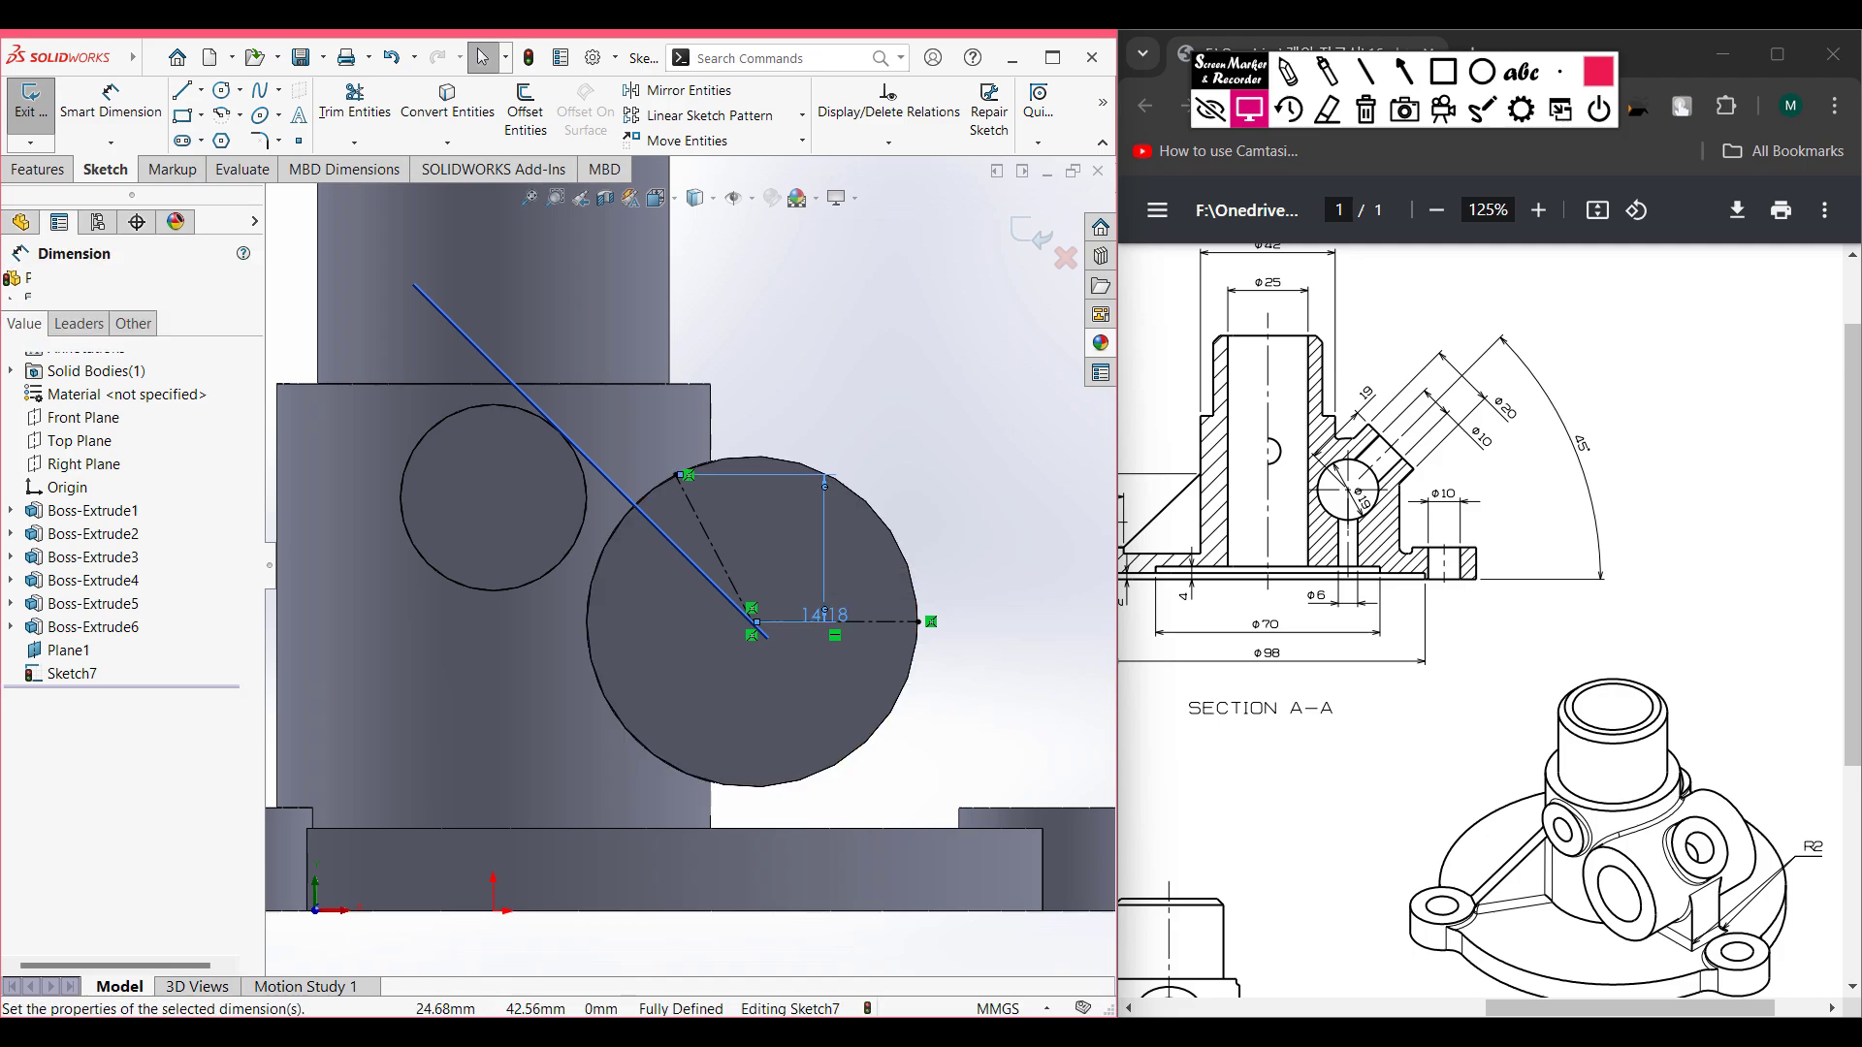
pyautogui.rightClick(829, 502)
pyautogui.click(858, 731)
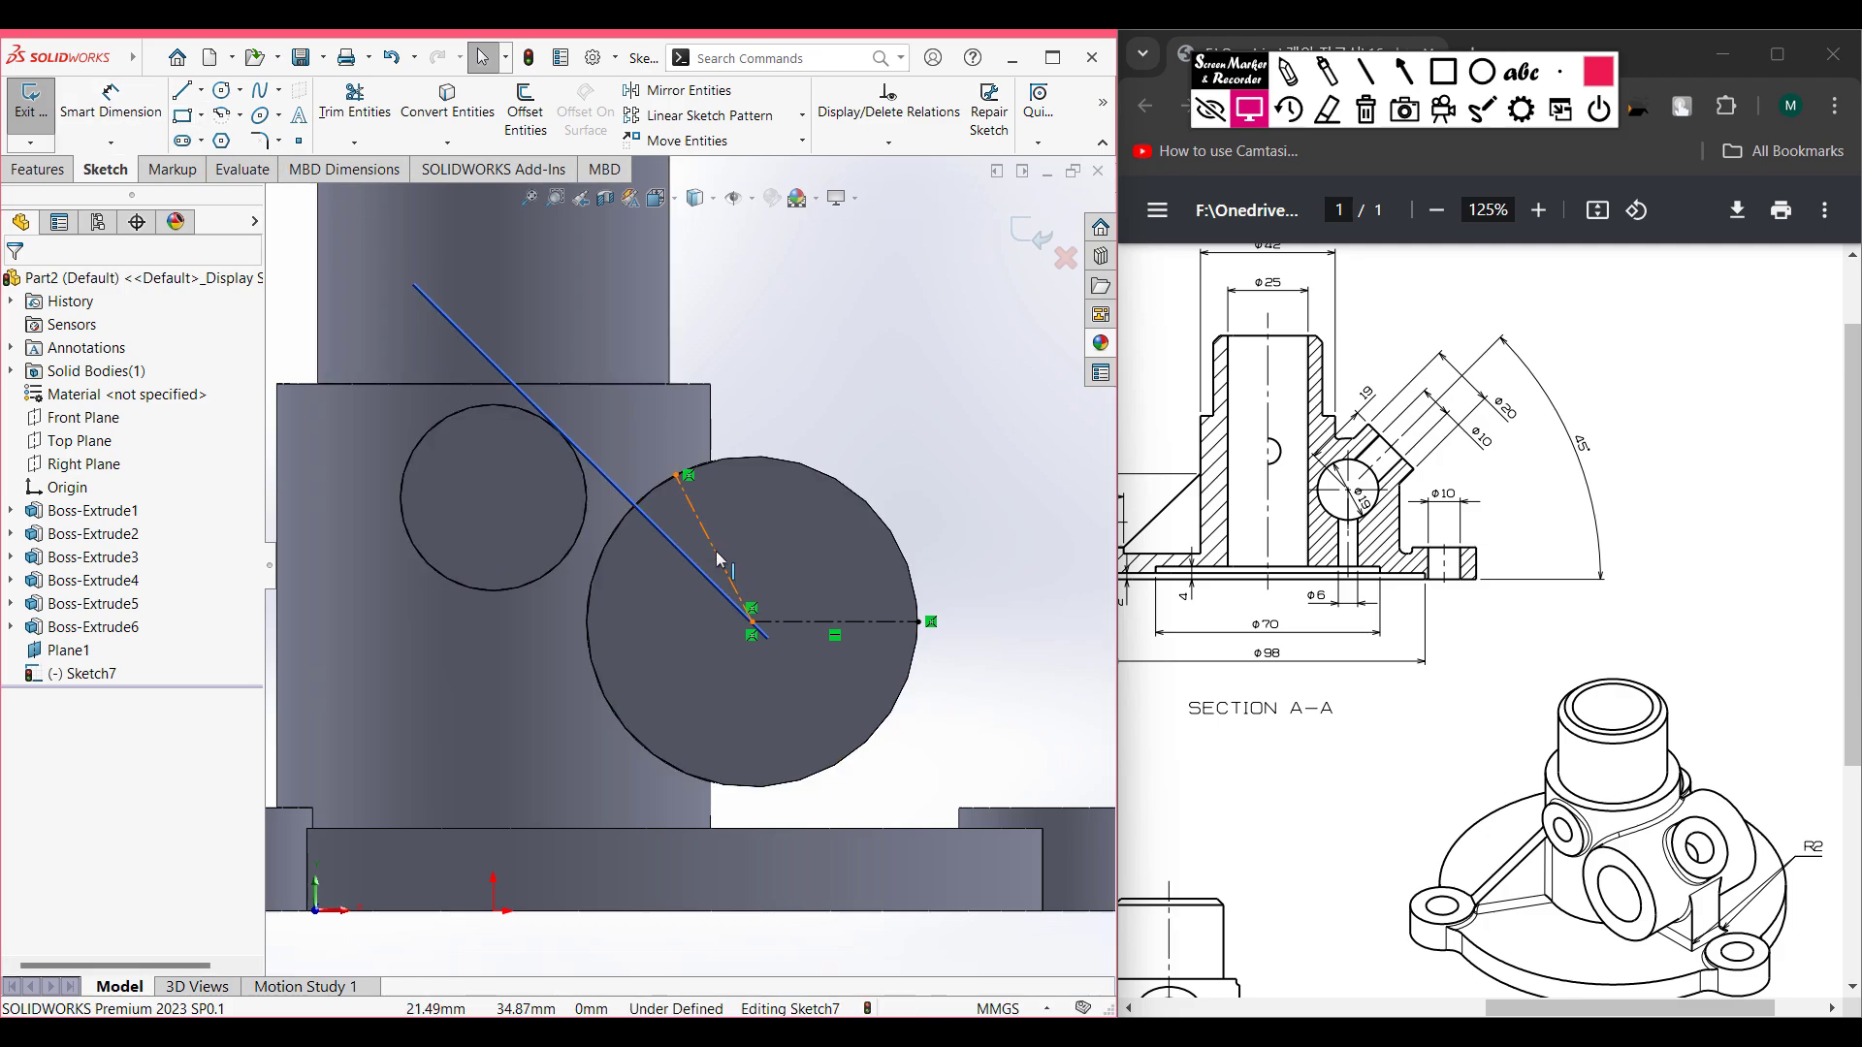
pyautogui.click(833, 622)
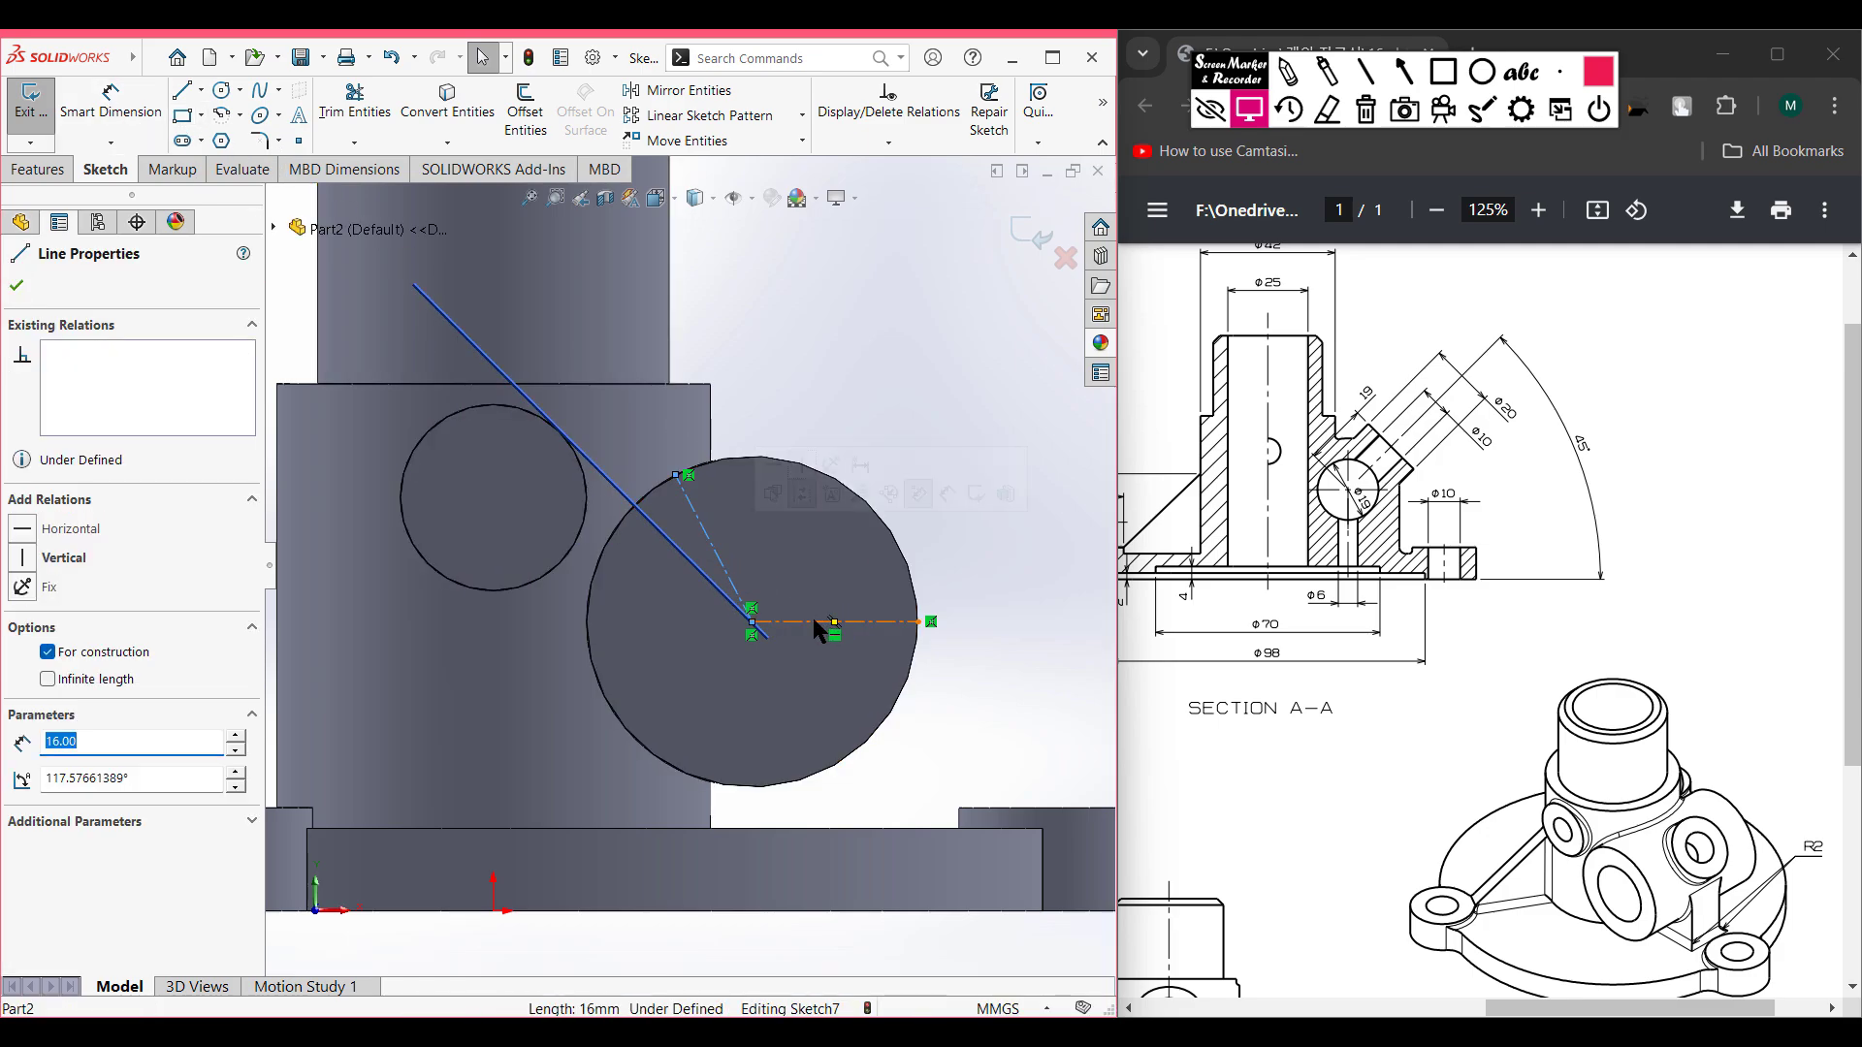
pyautogui.press('Escape')
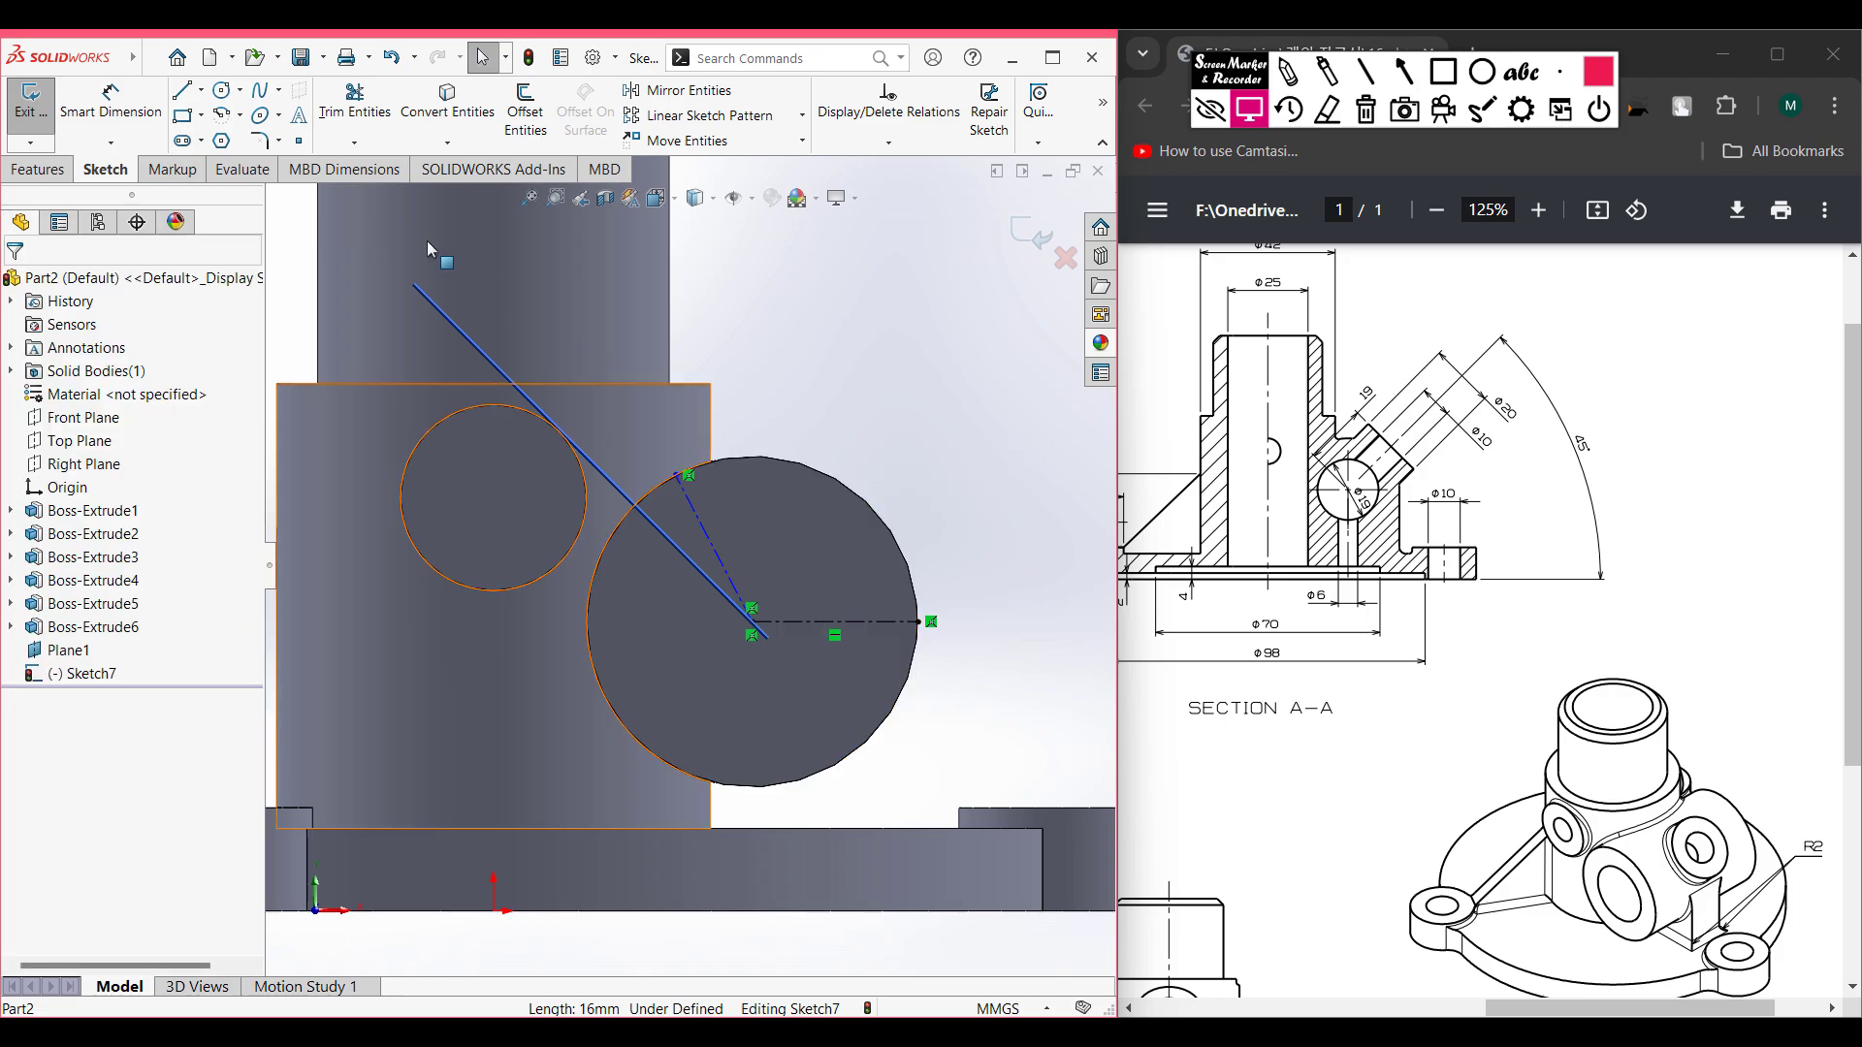
pyautogui.click(140, 136)
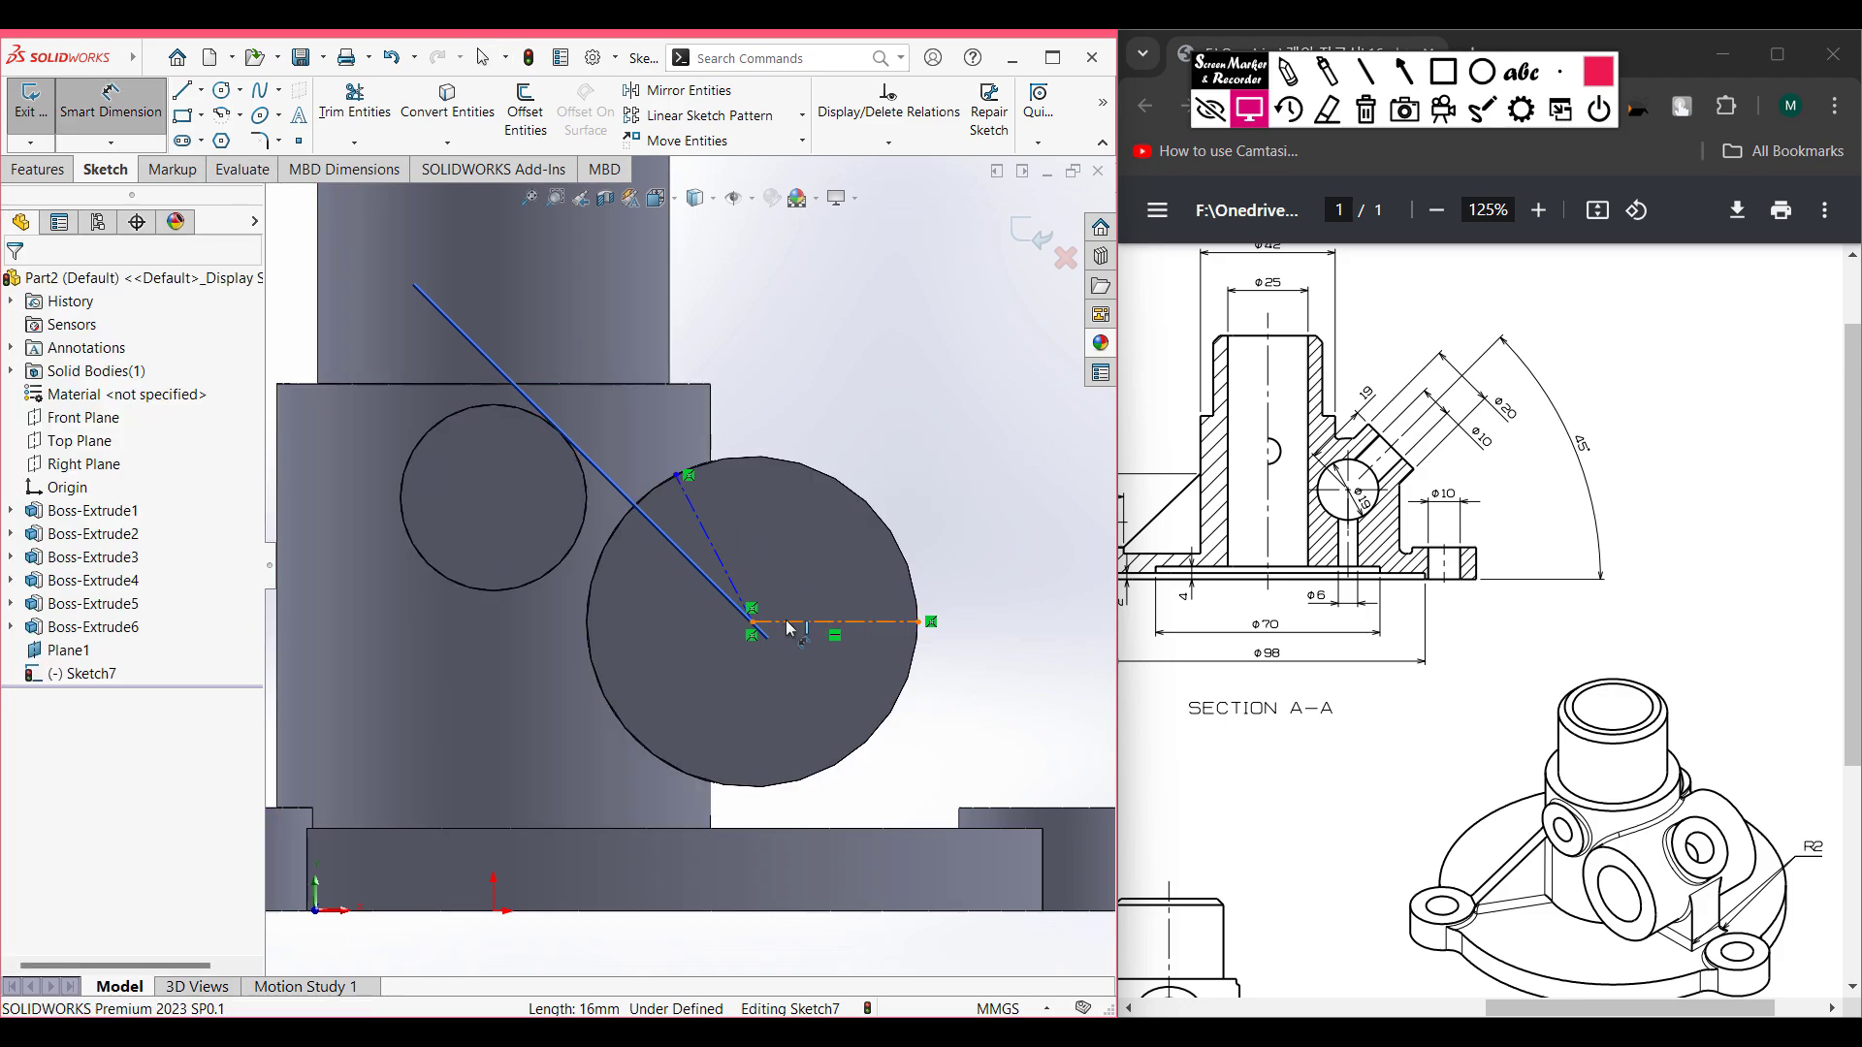
pyautogui.click(766, 586)
pyautogui.click(728, 553)
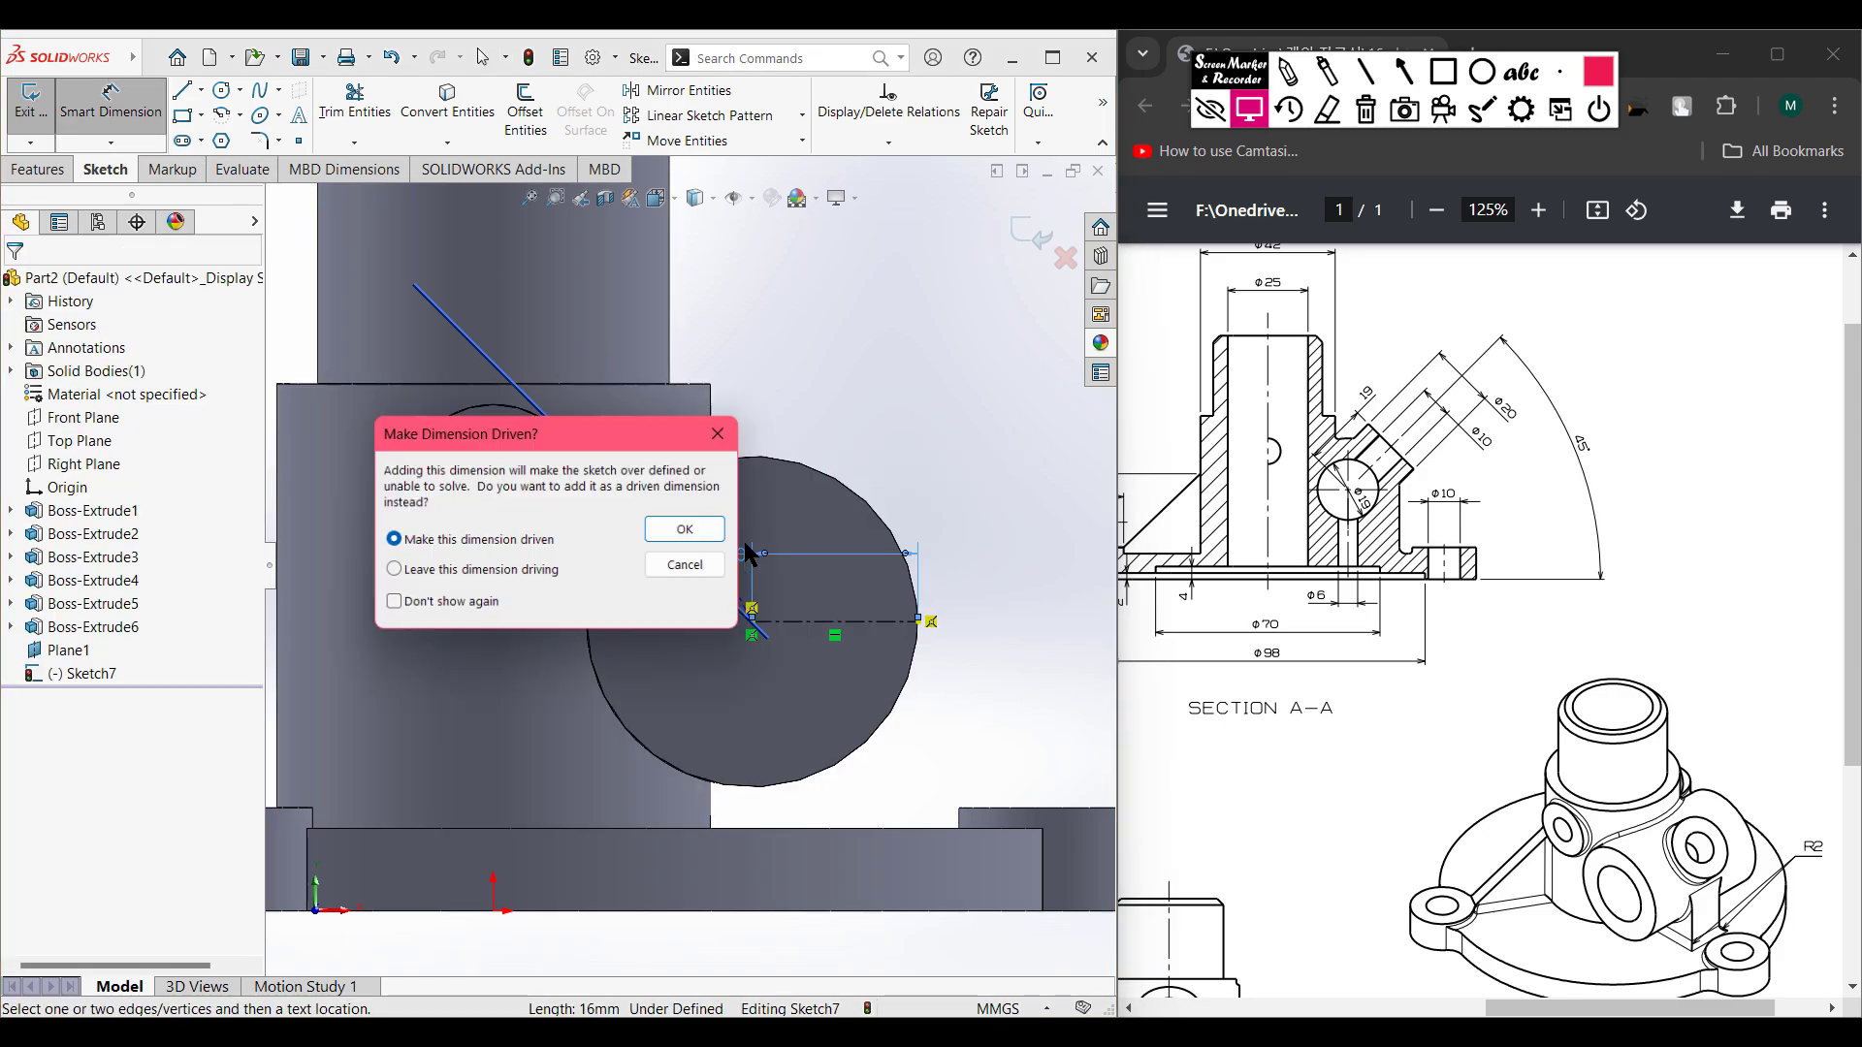
pyautogui.click(718, 566)
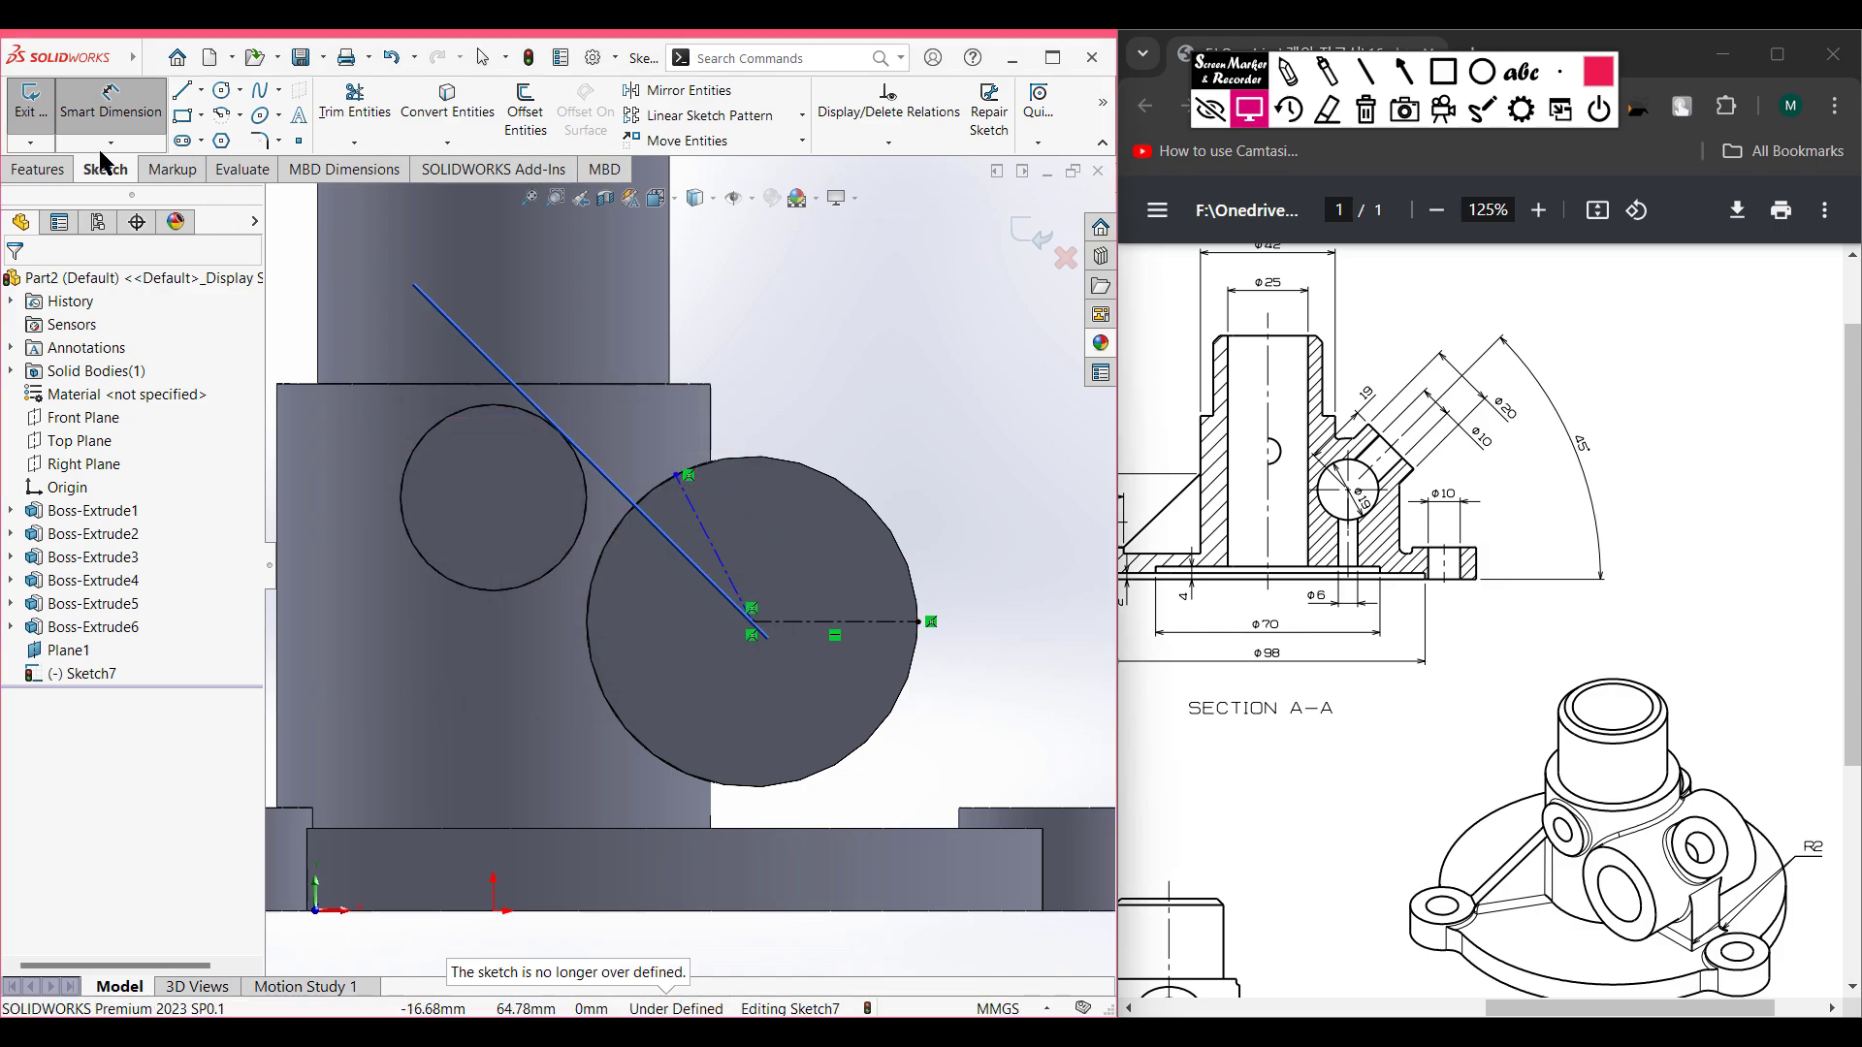
# - Dimension the angle between the inclined and horizontal centerlines as 90+45, giving 135°
pyautogui.click(109, 105)
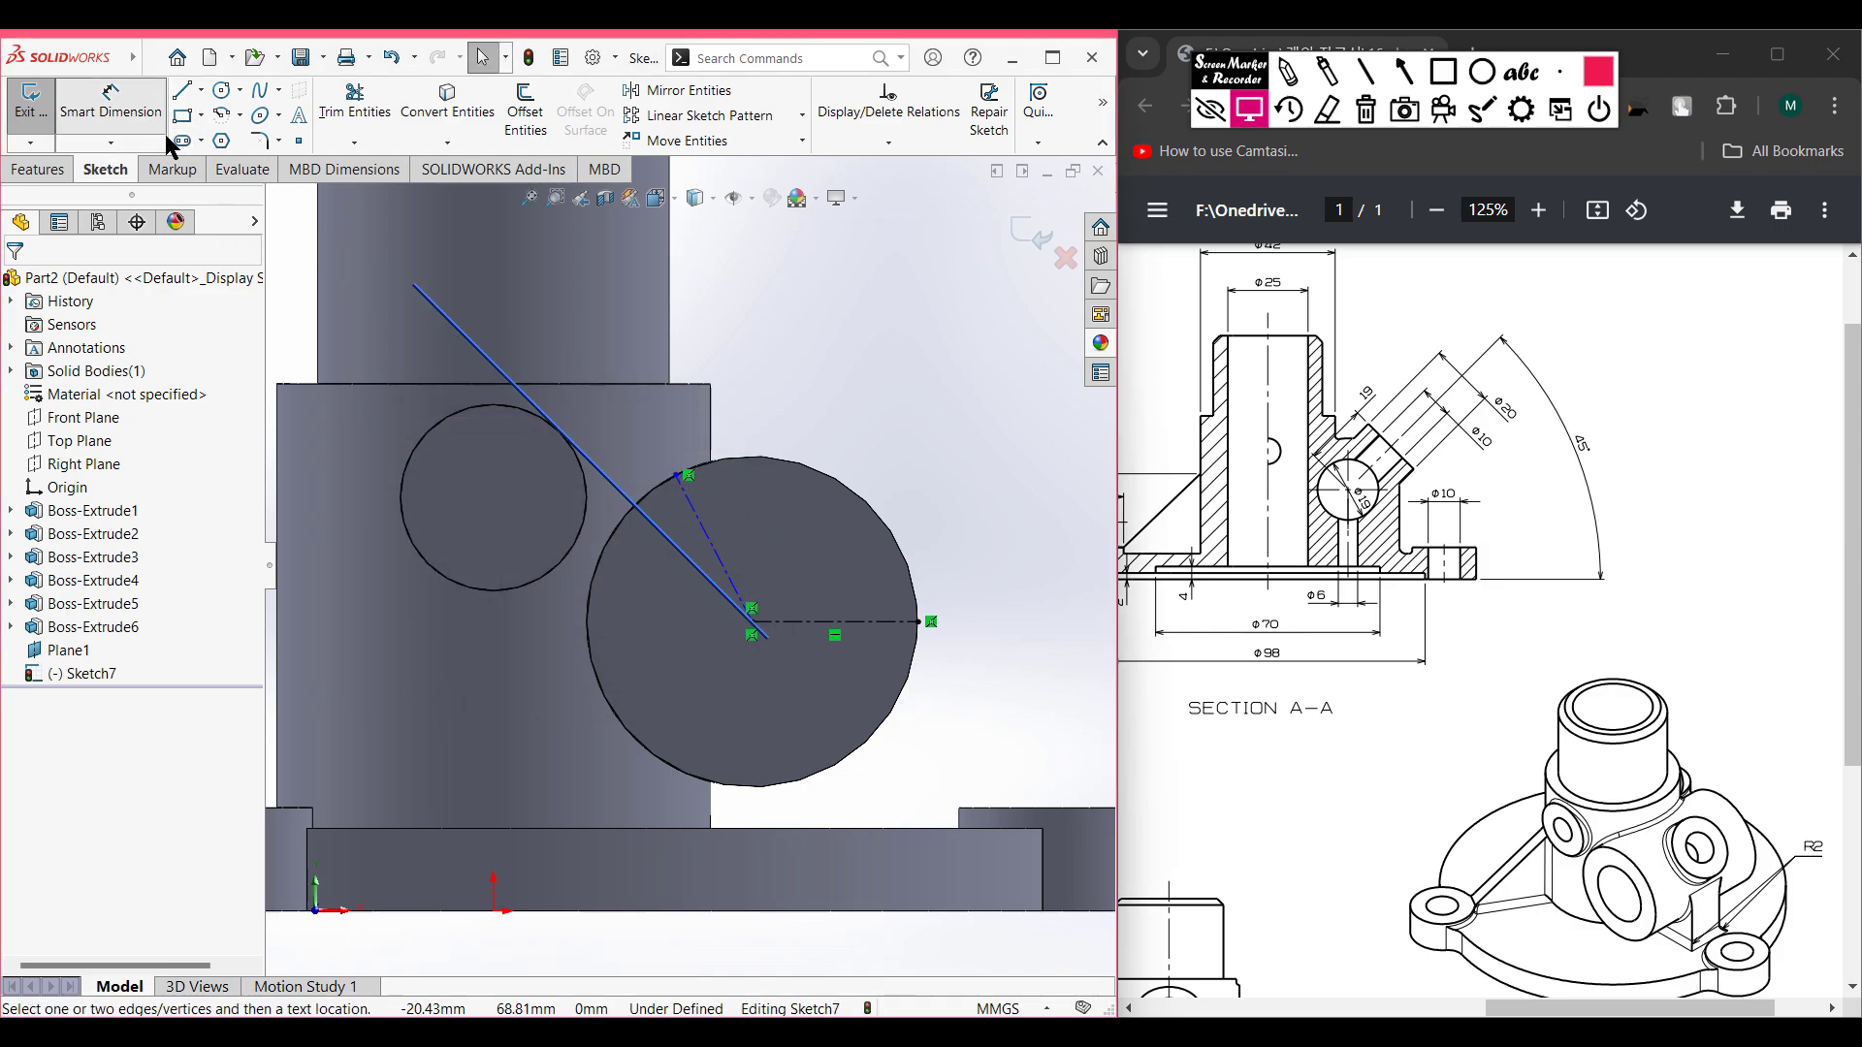
pyautogui.click(709, 533)
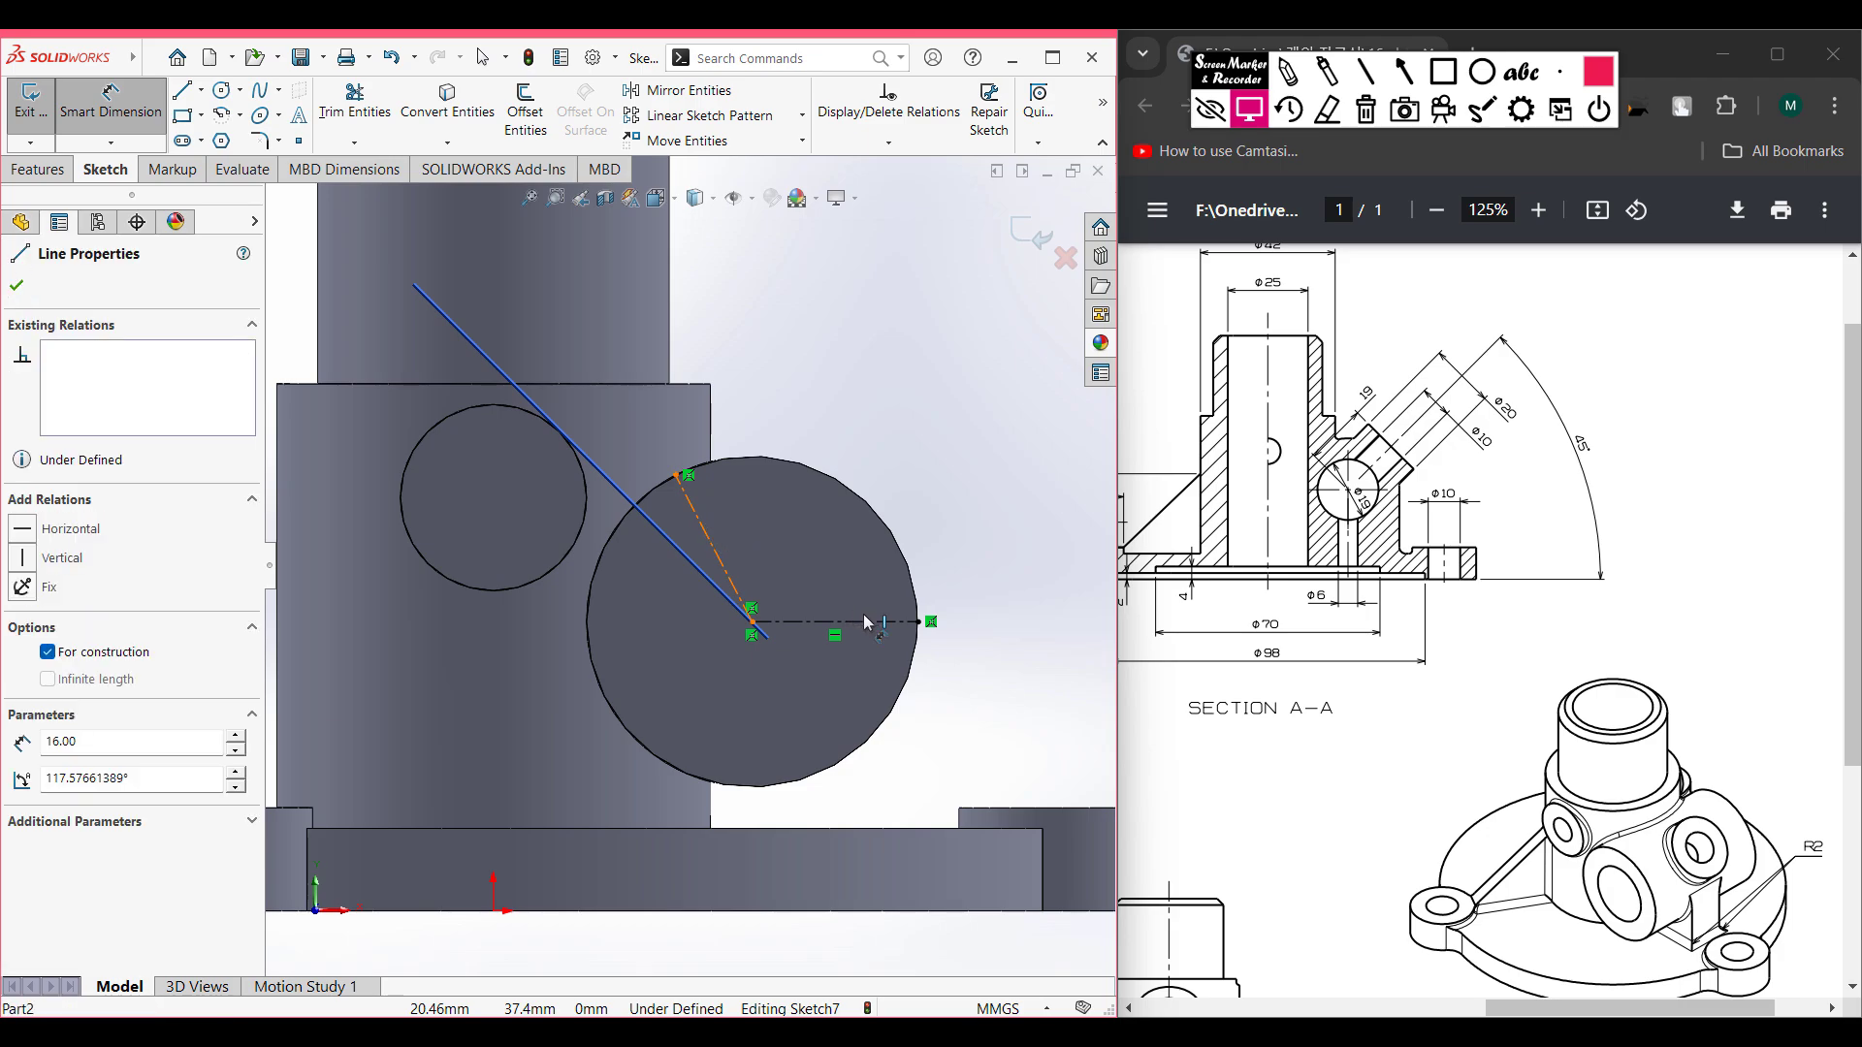
pyautogui.click(873, 626)
pyautogui.click(829, 587)
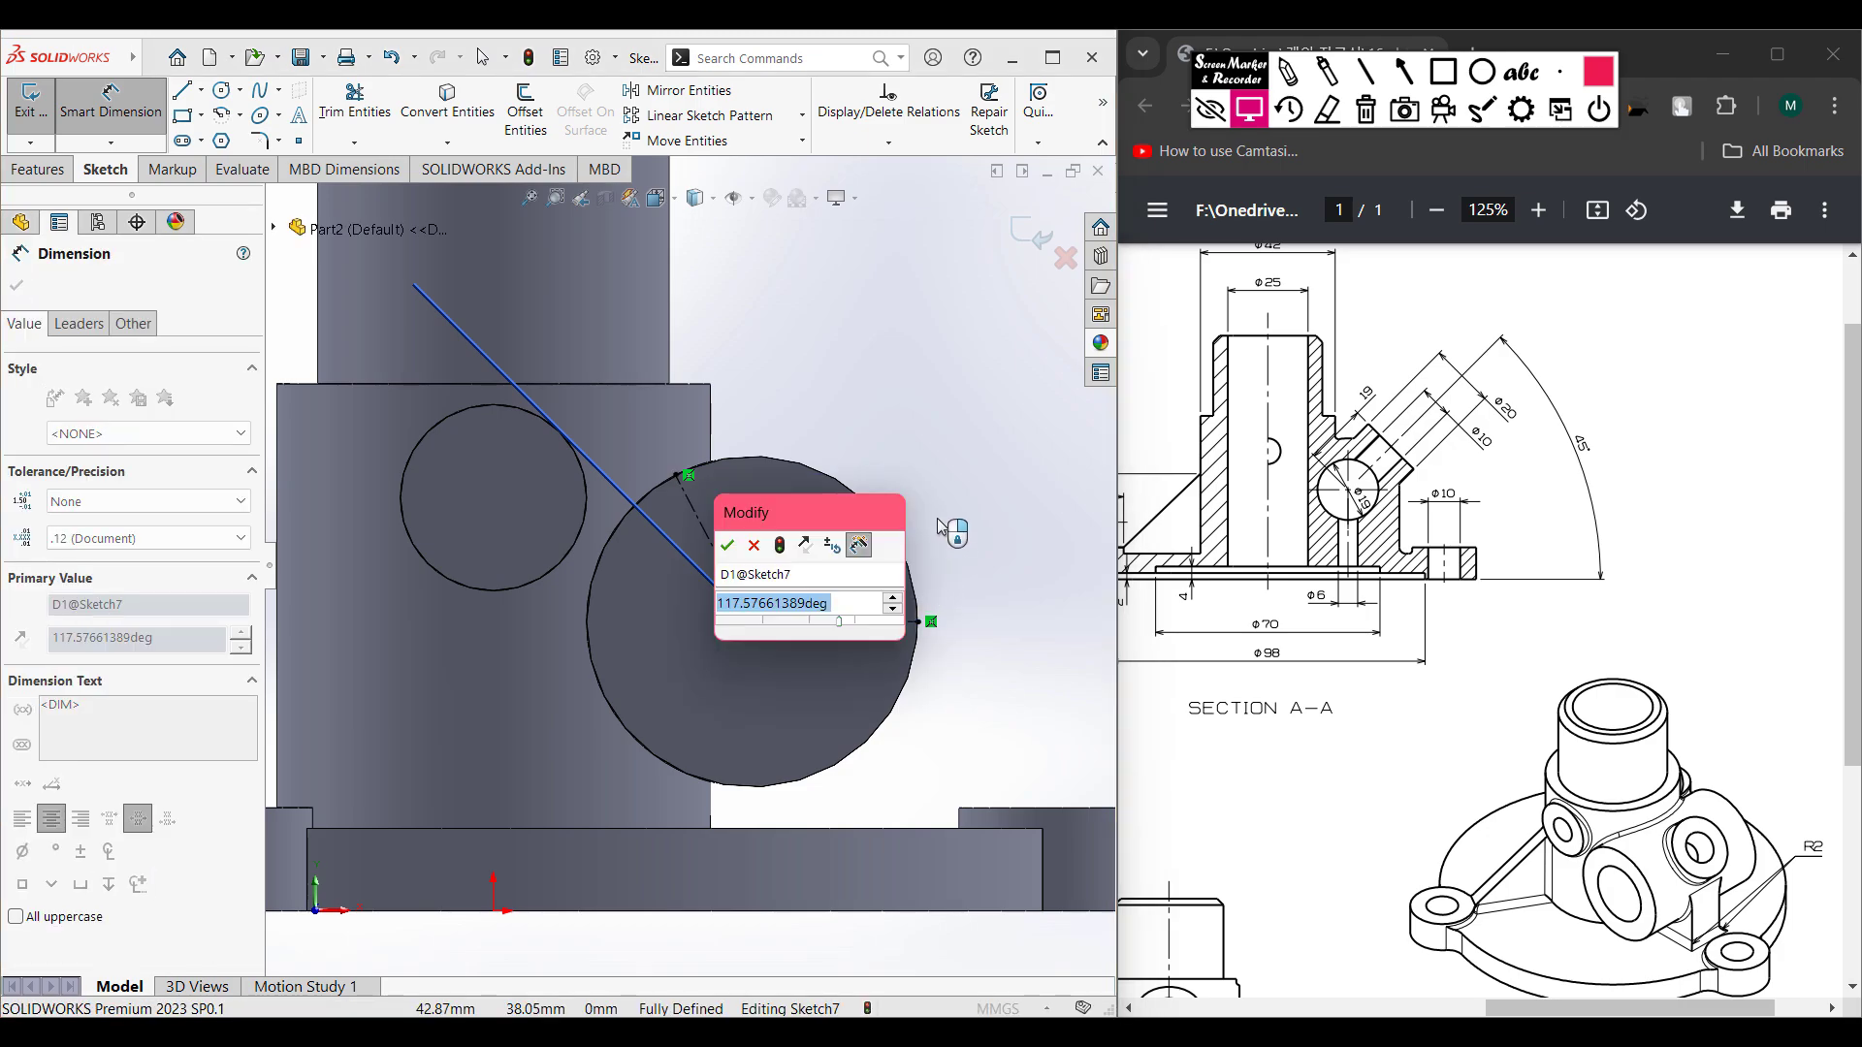
pyautogui.write('13')
pyautogui.press('BackSpace')
pyautogui.press('BackSpace')
pyautogui.write('90+45')
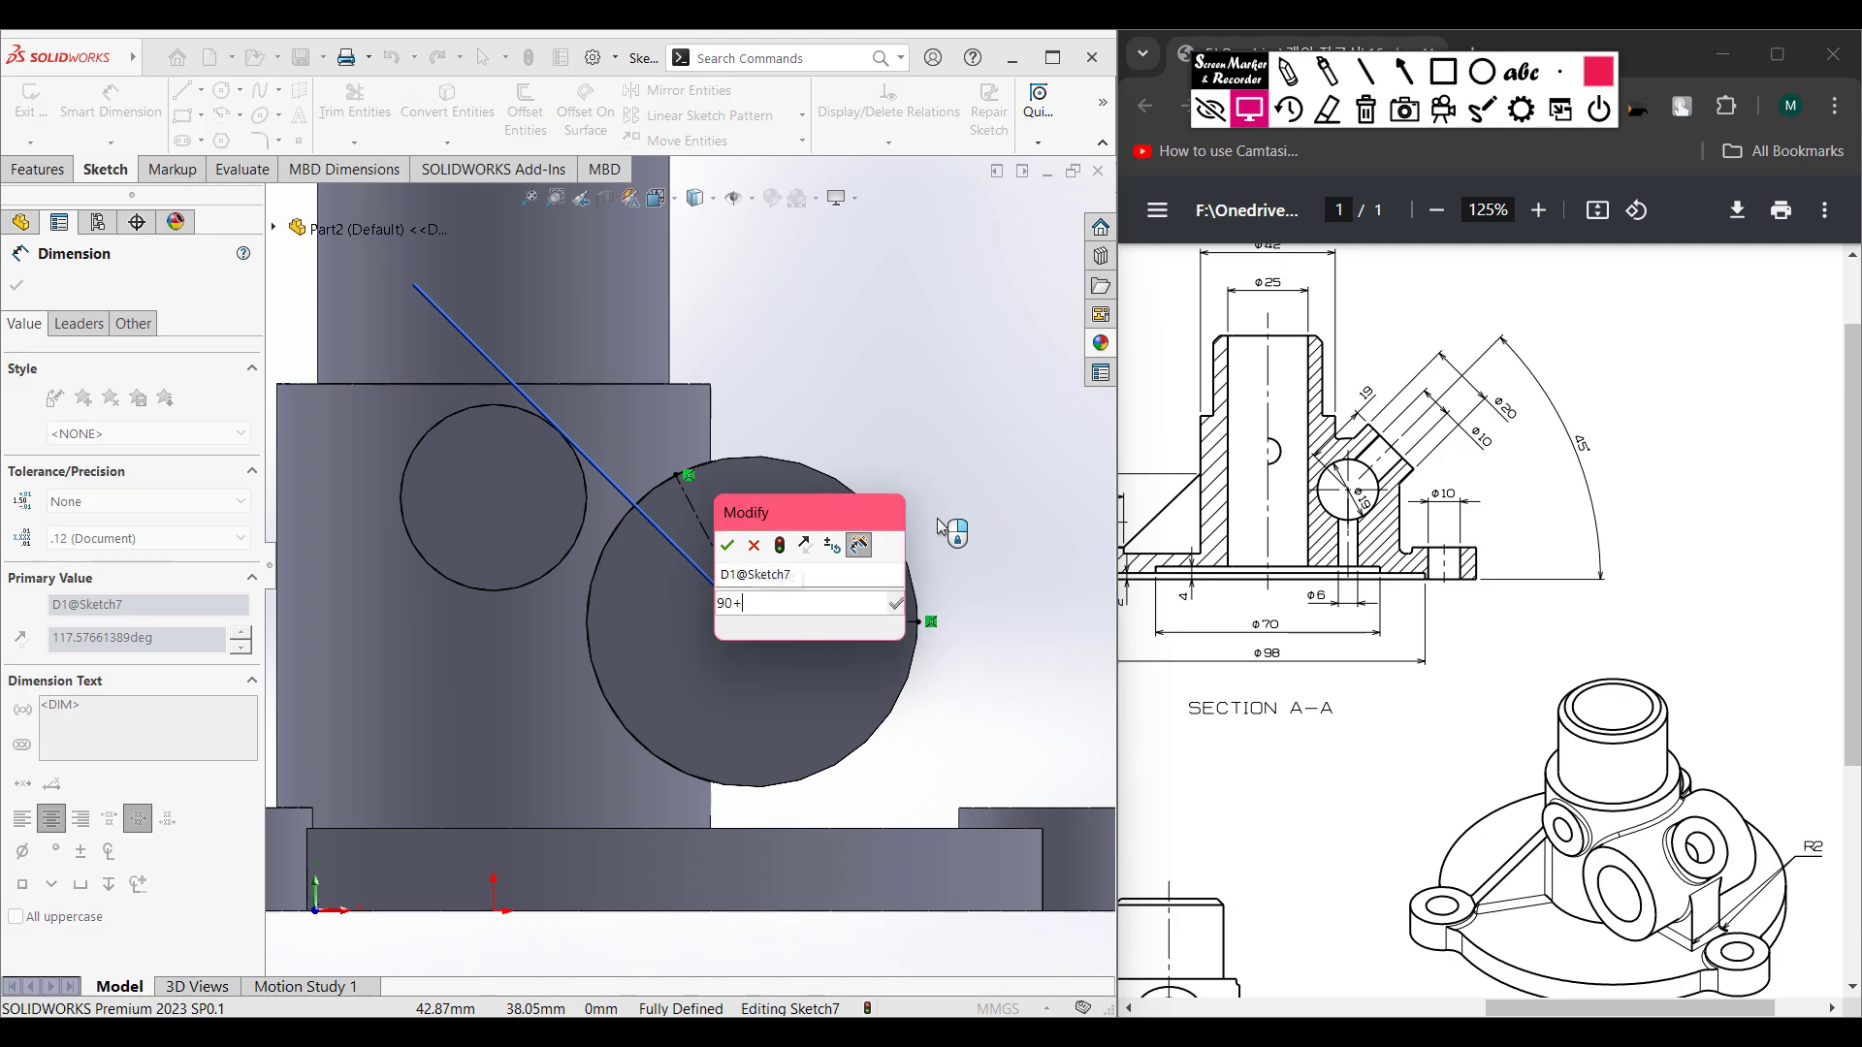
pyautogui.press('Escape')
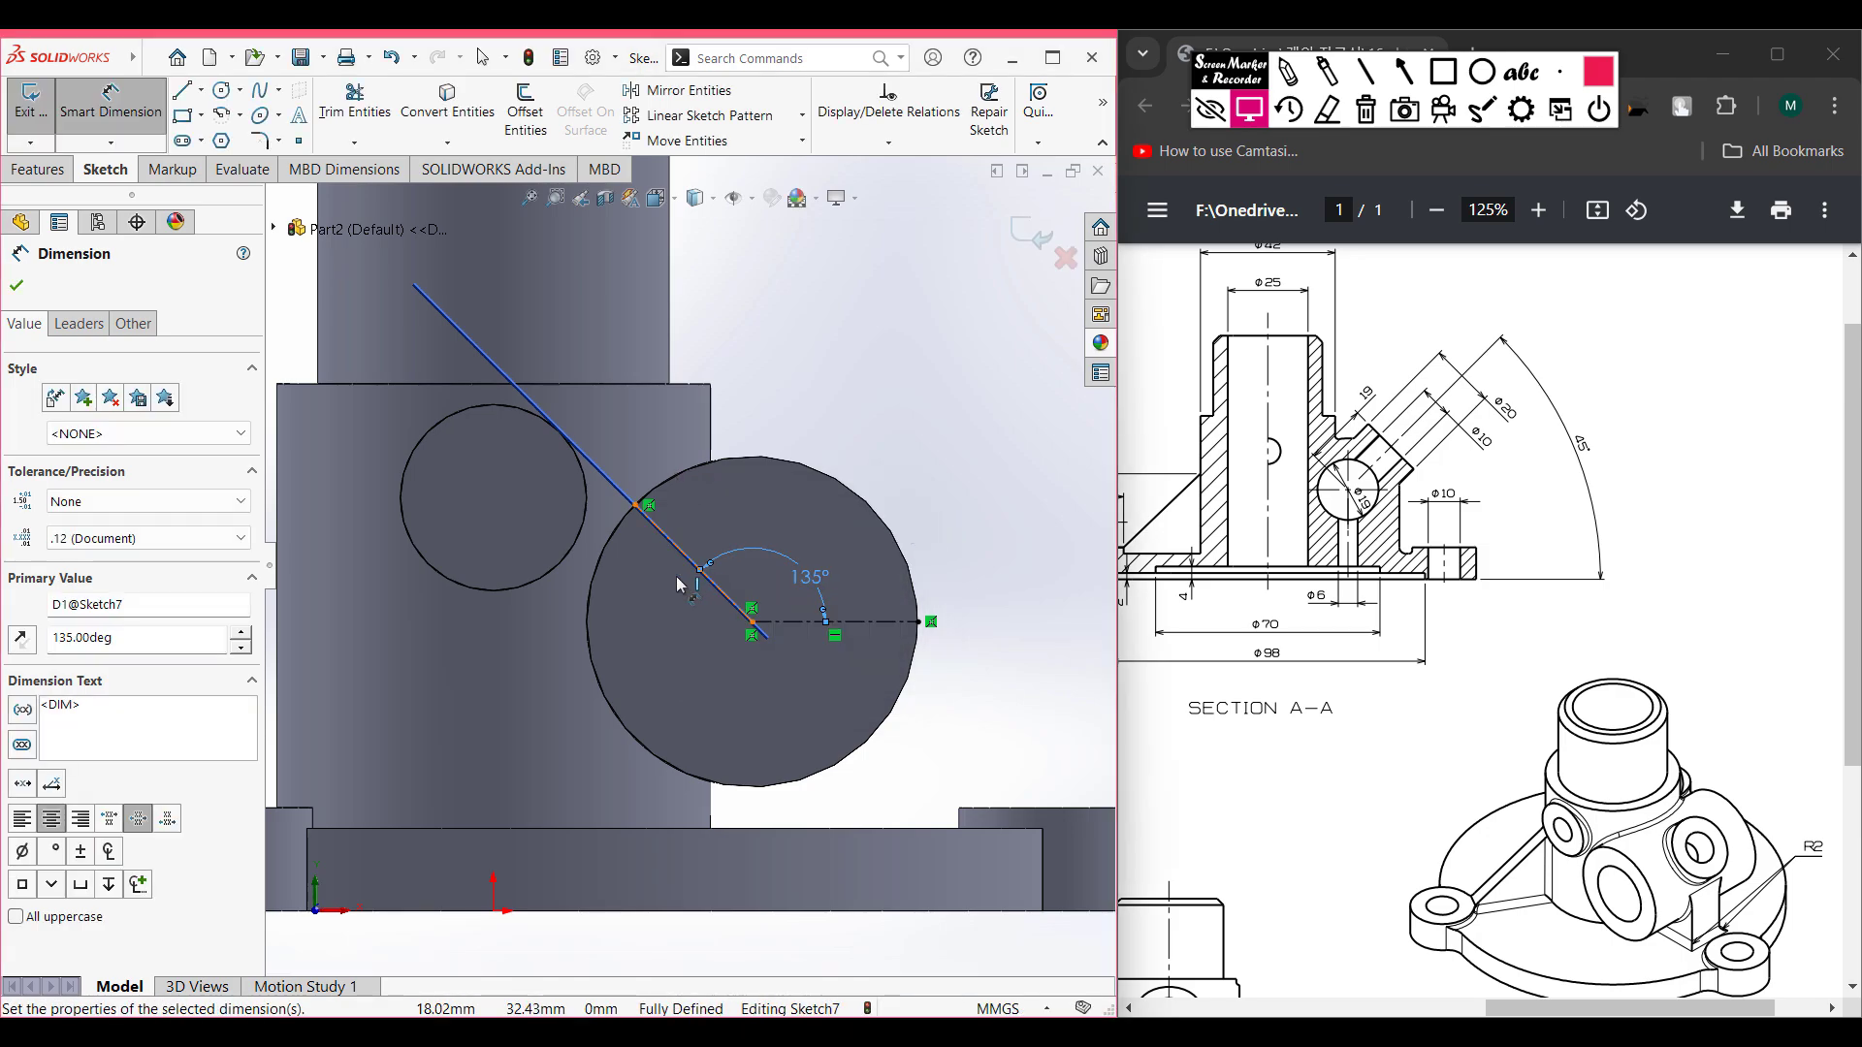
# - Check the inclined centerline's alignment with the 45° reference plane and exit the sketch
pyautogui.scroll(2, 695, 580)
pyautogui.scroll(-5, 694, 580)
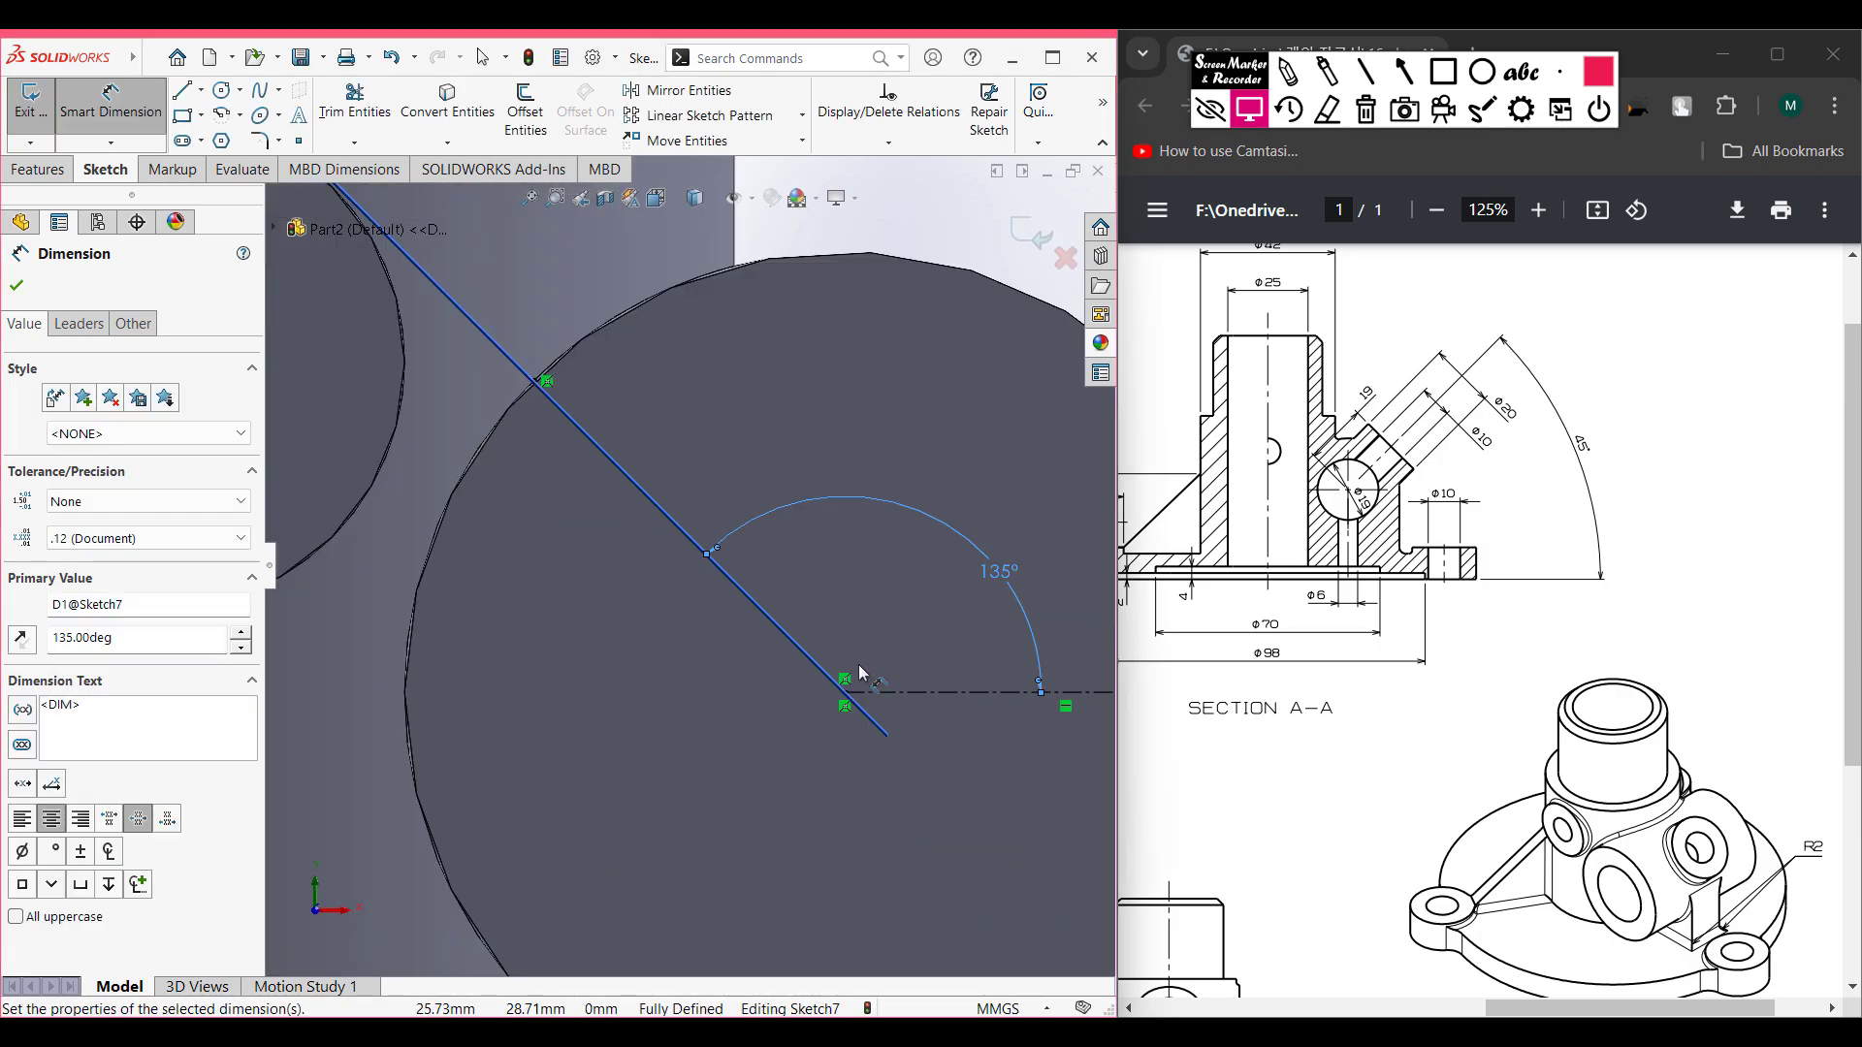
pyautogui.scroll(2, 654, 490)
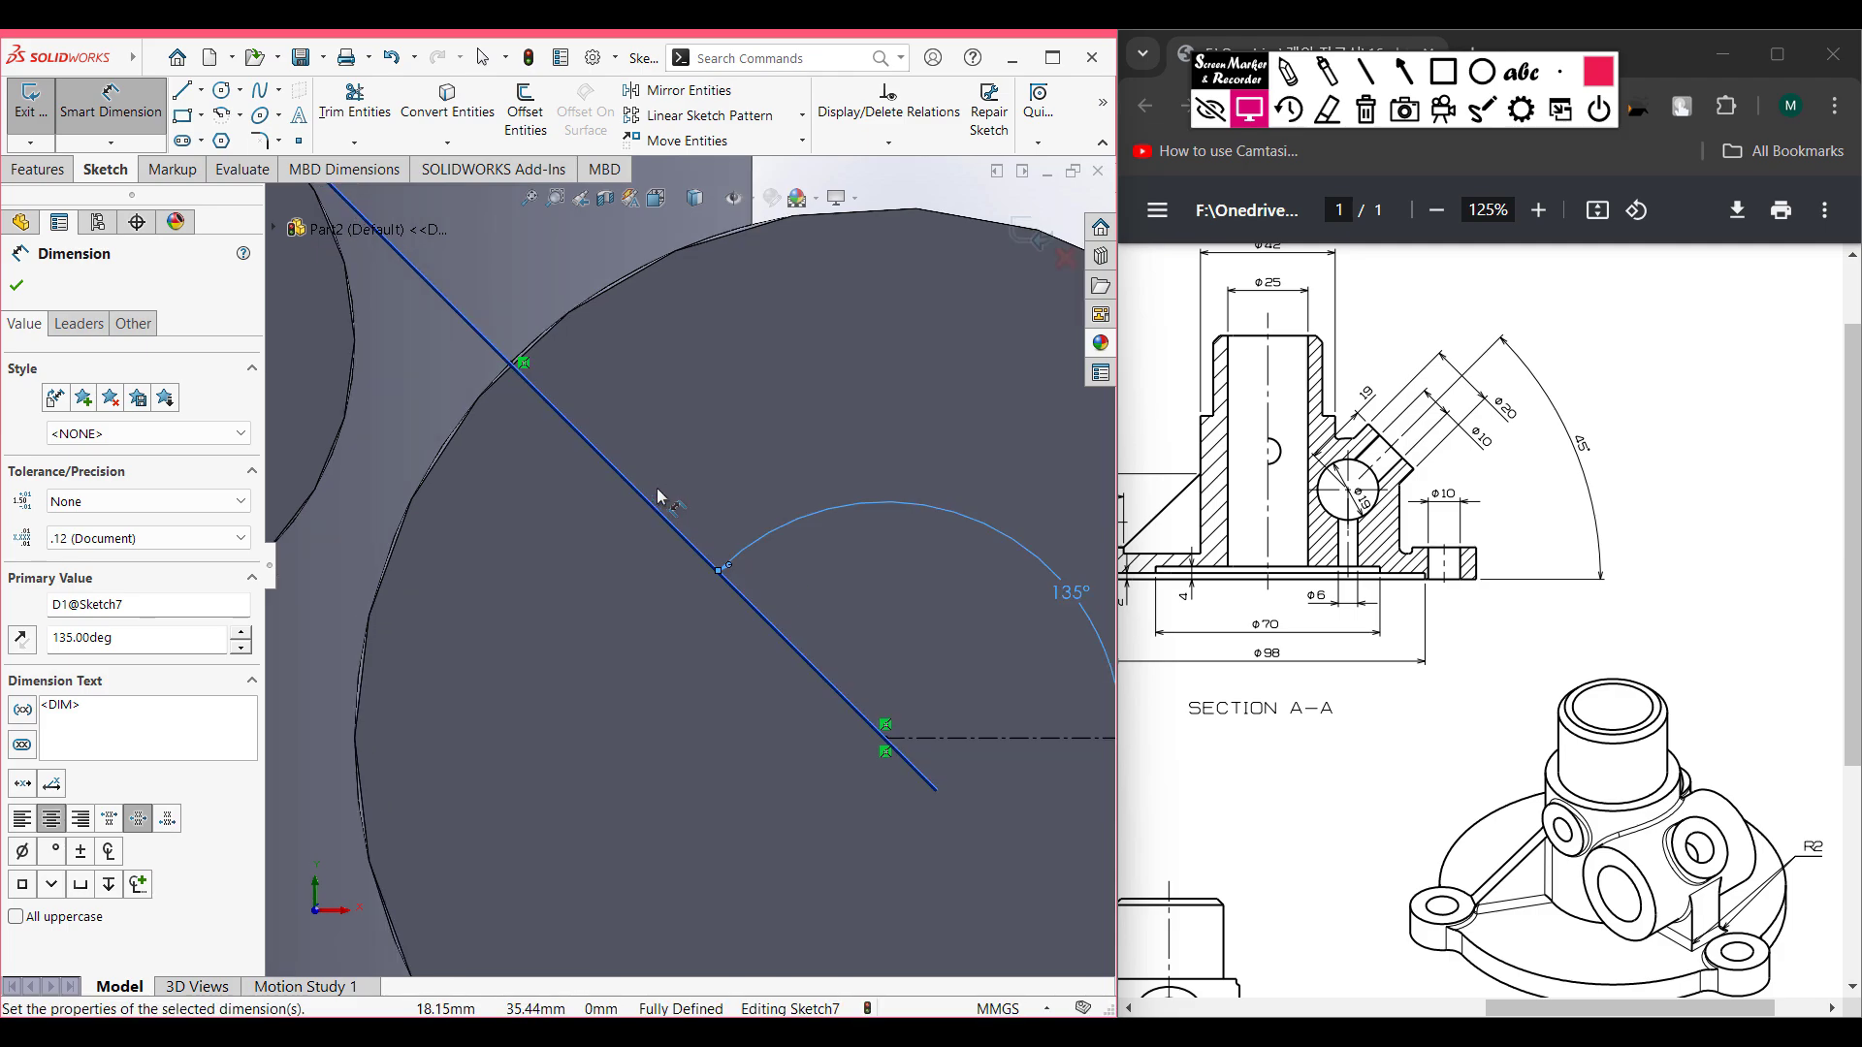
pyautogui.scroll(2, 756, 644)
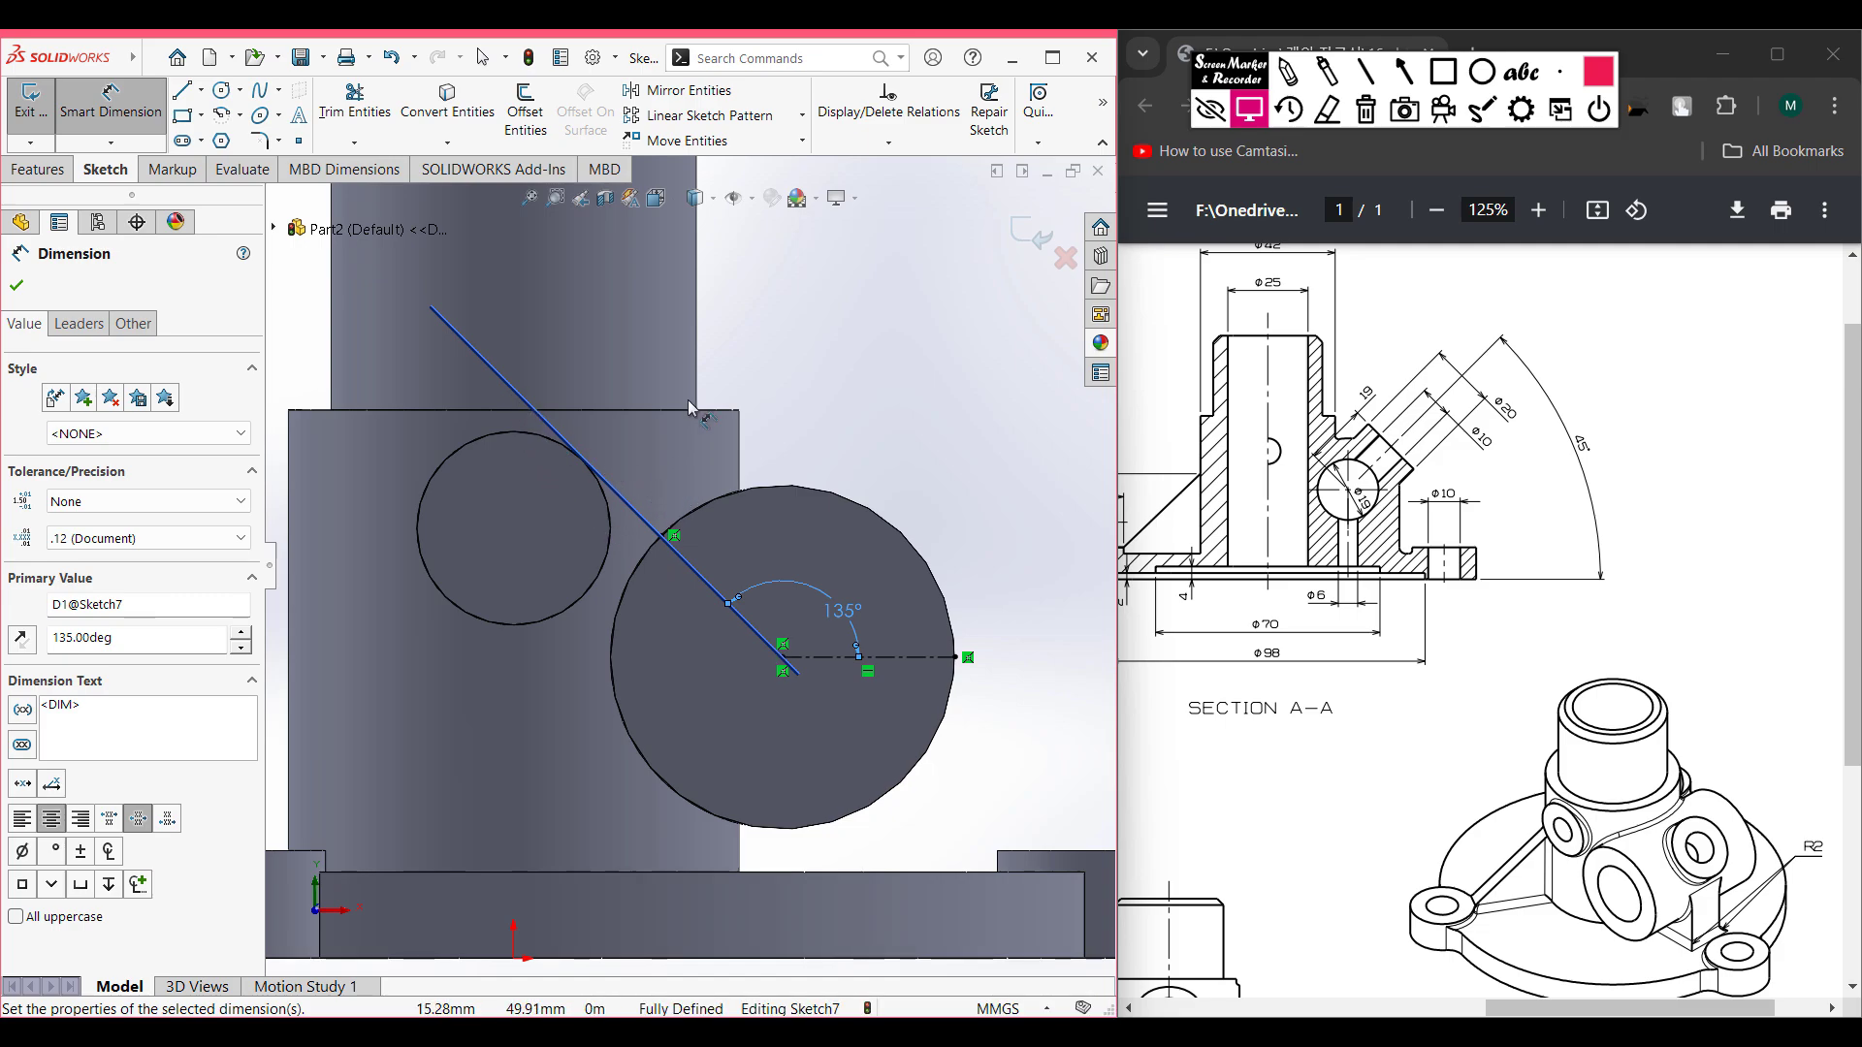
pyautogui.click(1036, 257)
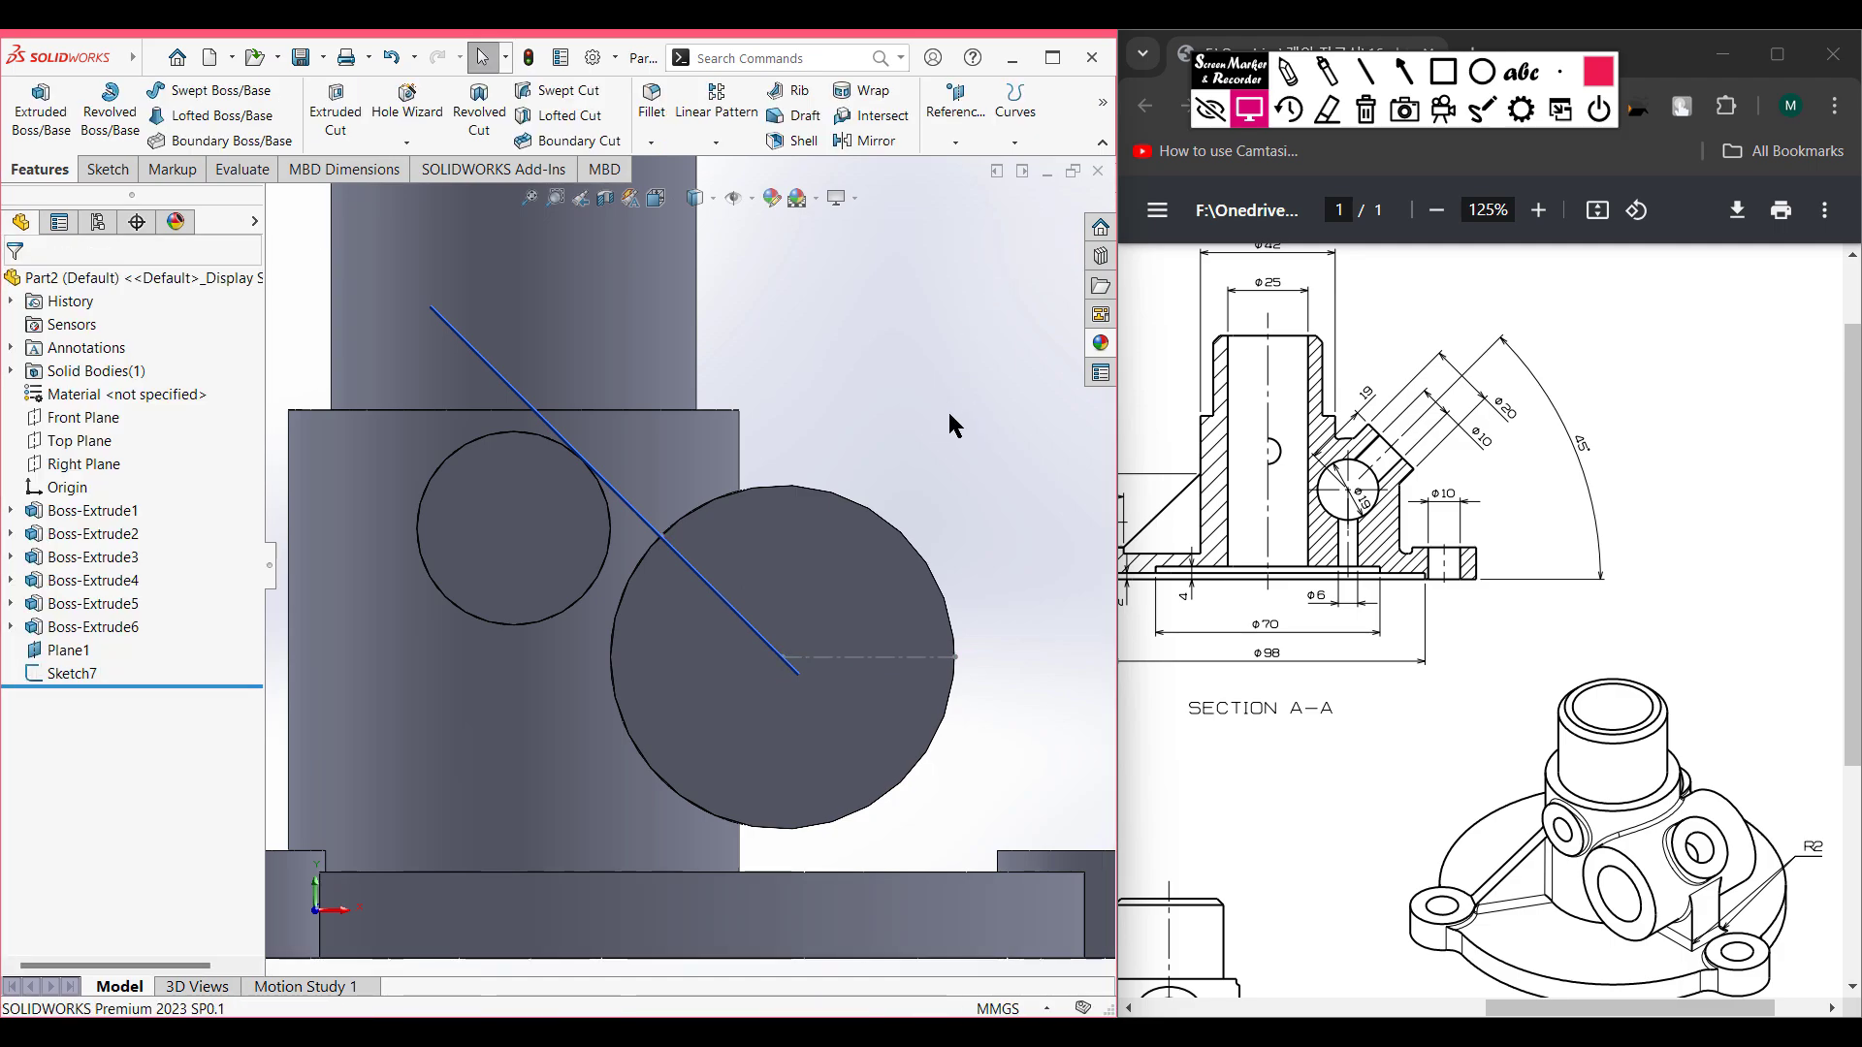
pyautogui.hotkey('ctrl', '7')
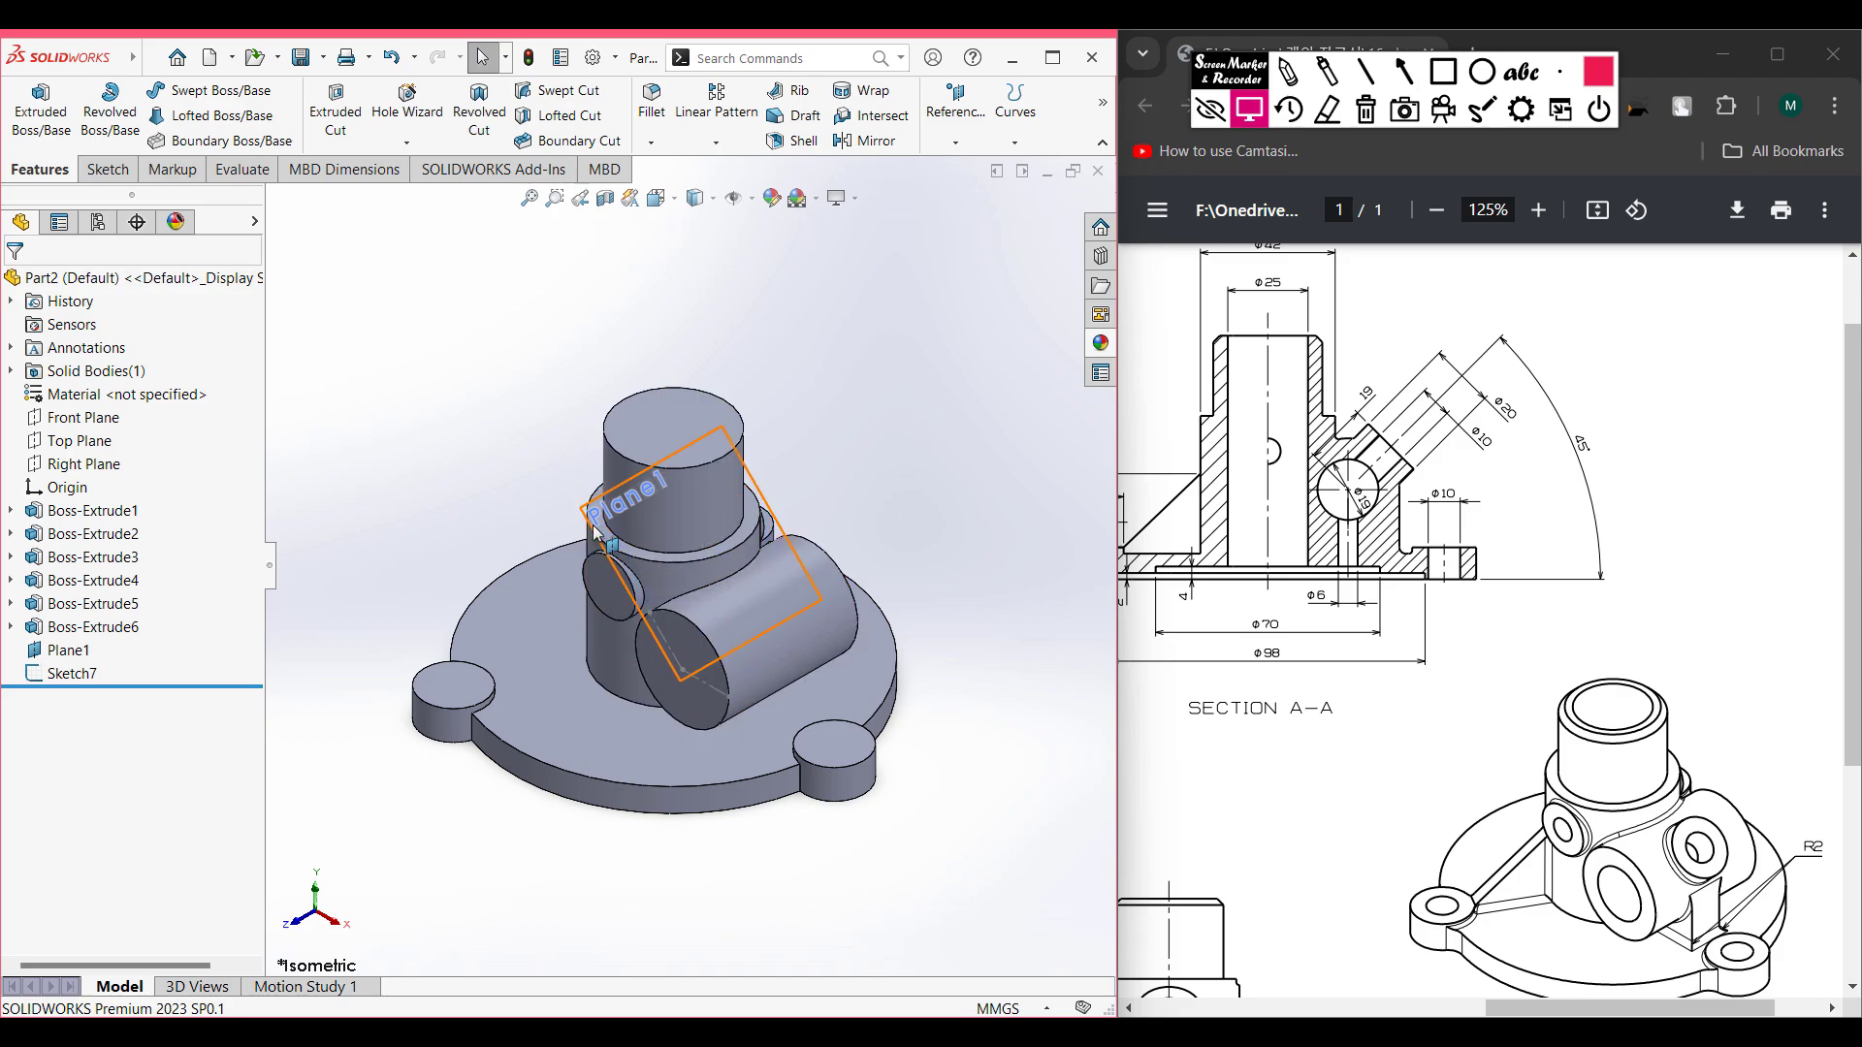
# - Sketch a 20 mm diameter circle on the 45° reference plane, centered on the horizontal boss
pyautogui.rightClick(766, 495)
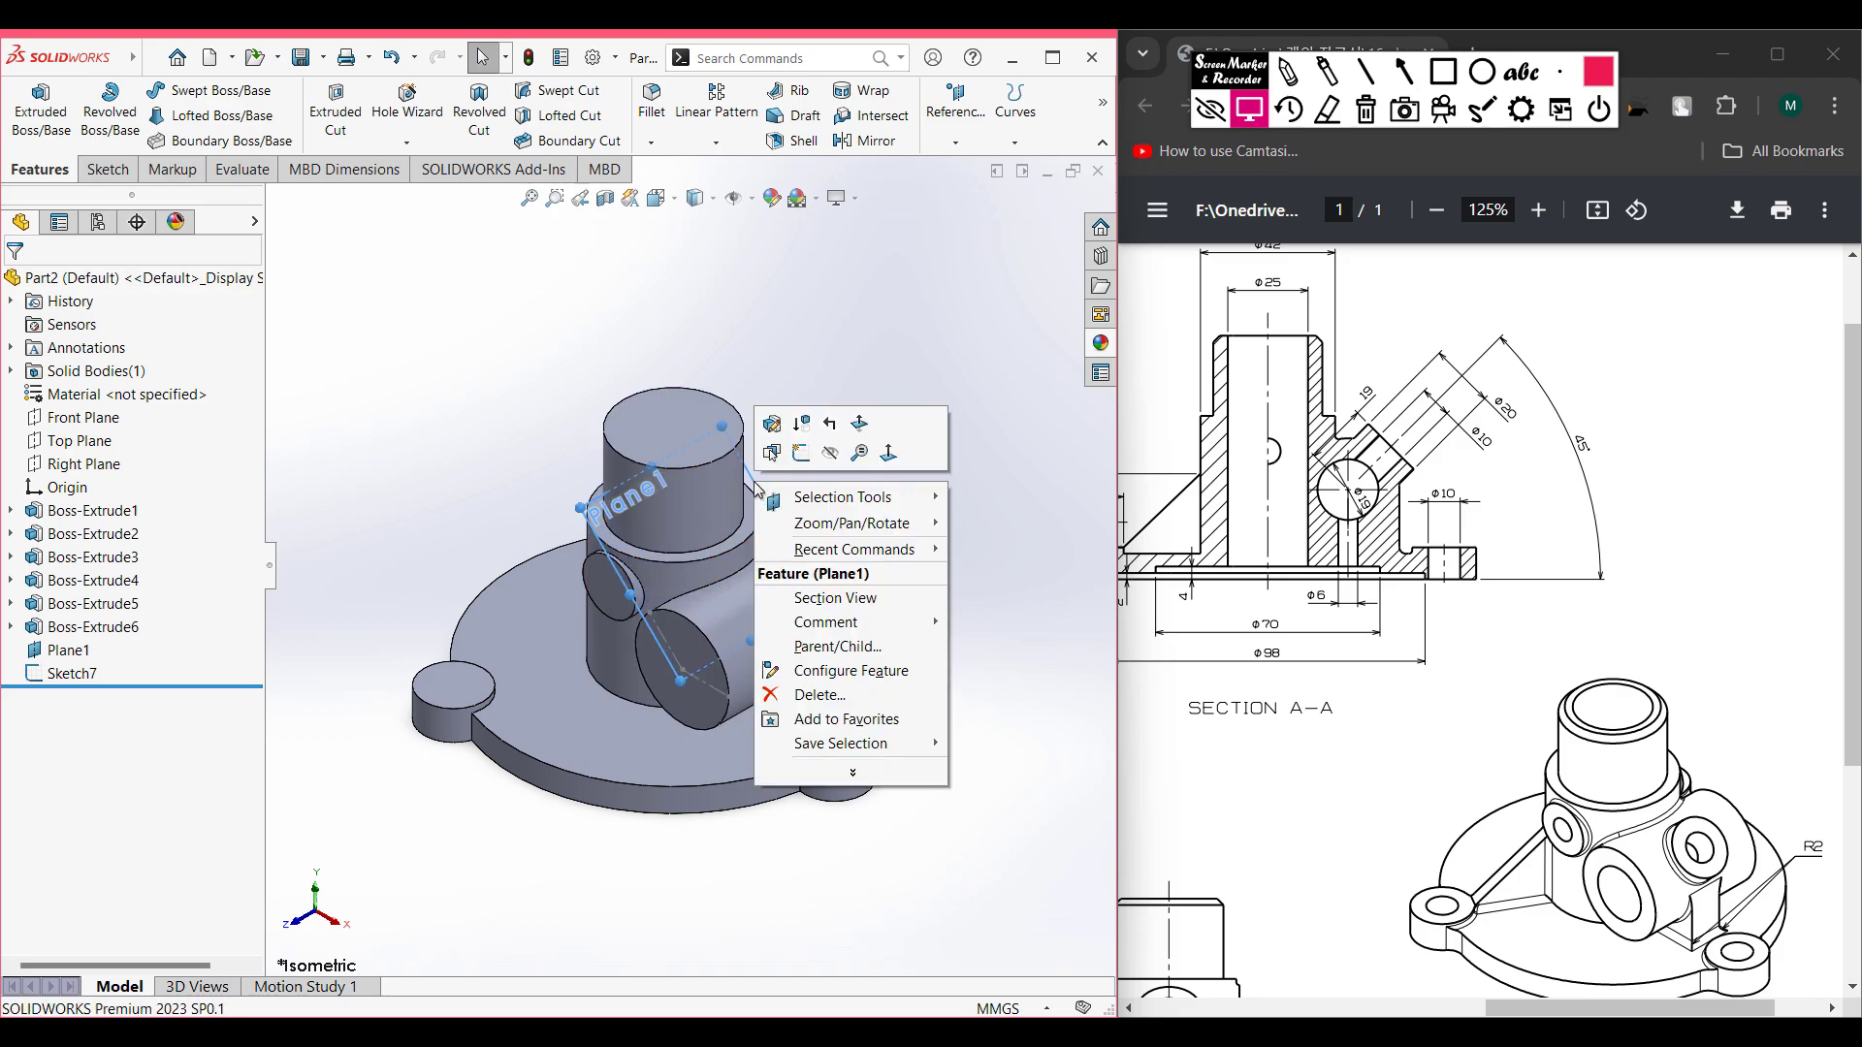
pyautogui.click(799, 452)
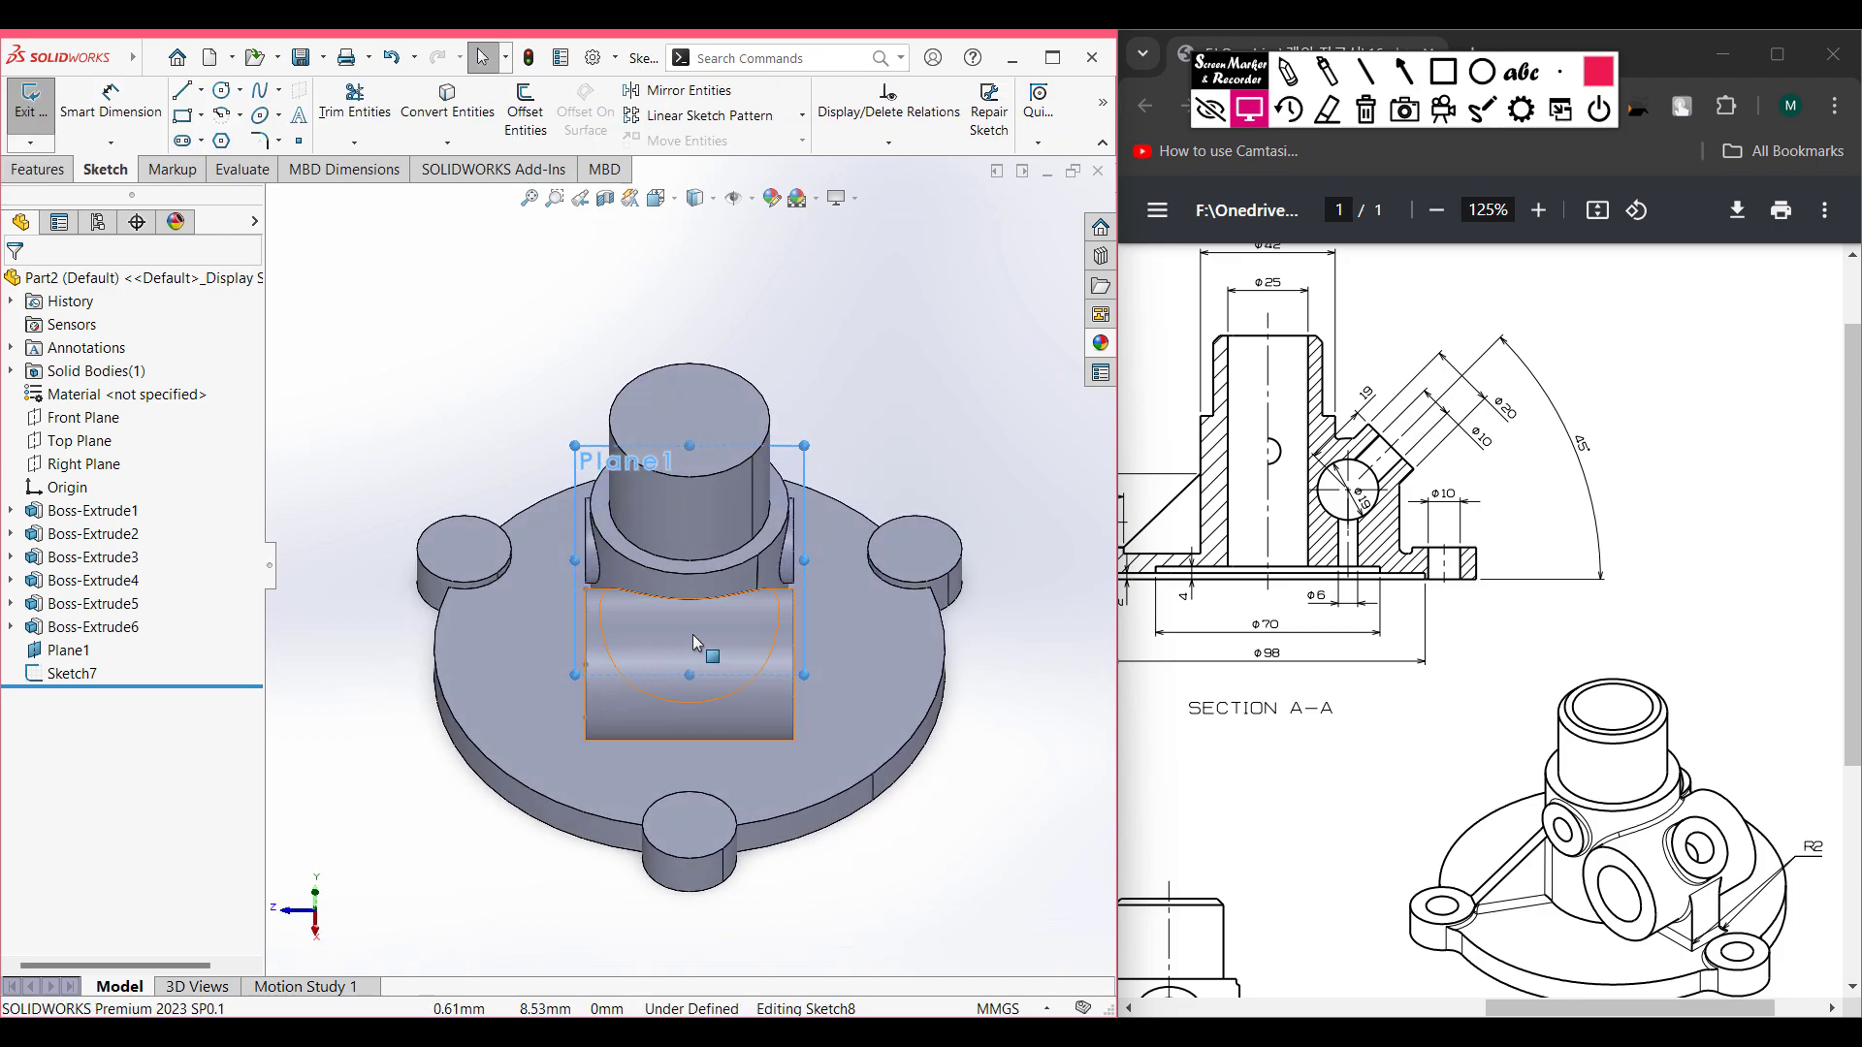
pyautogui.scroll(-5, 699, 673)
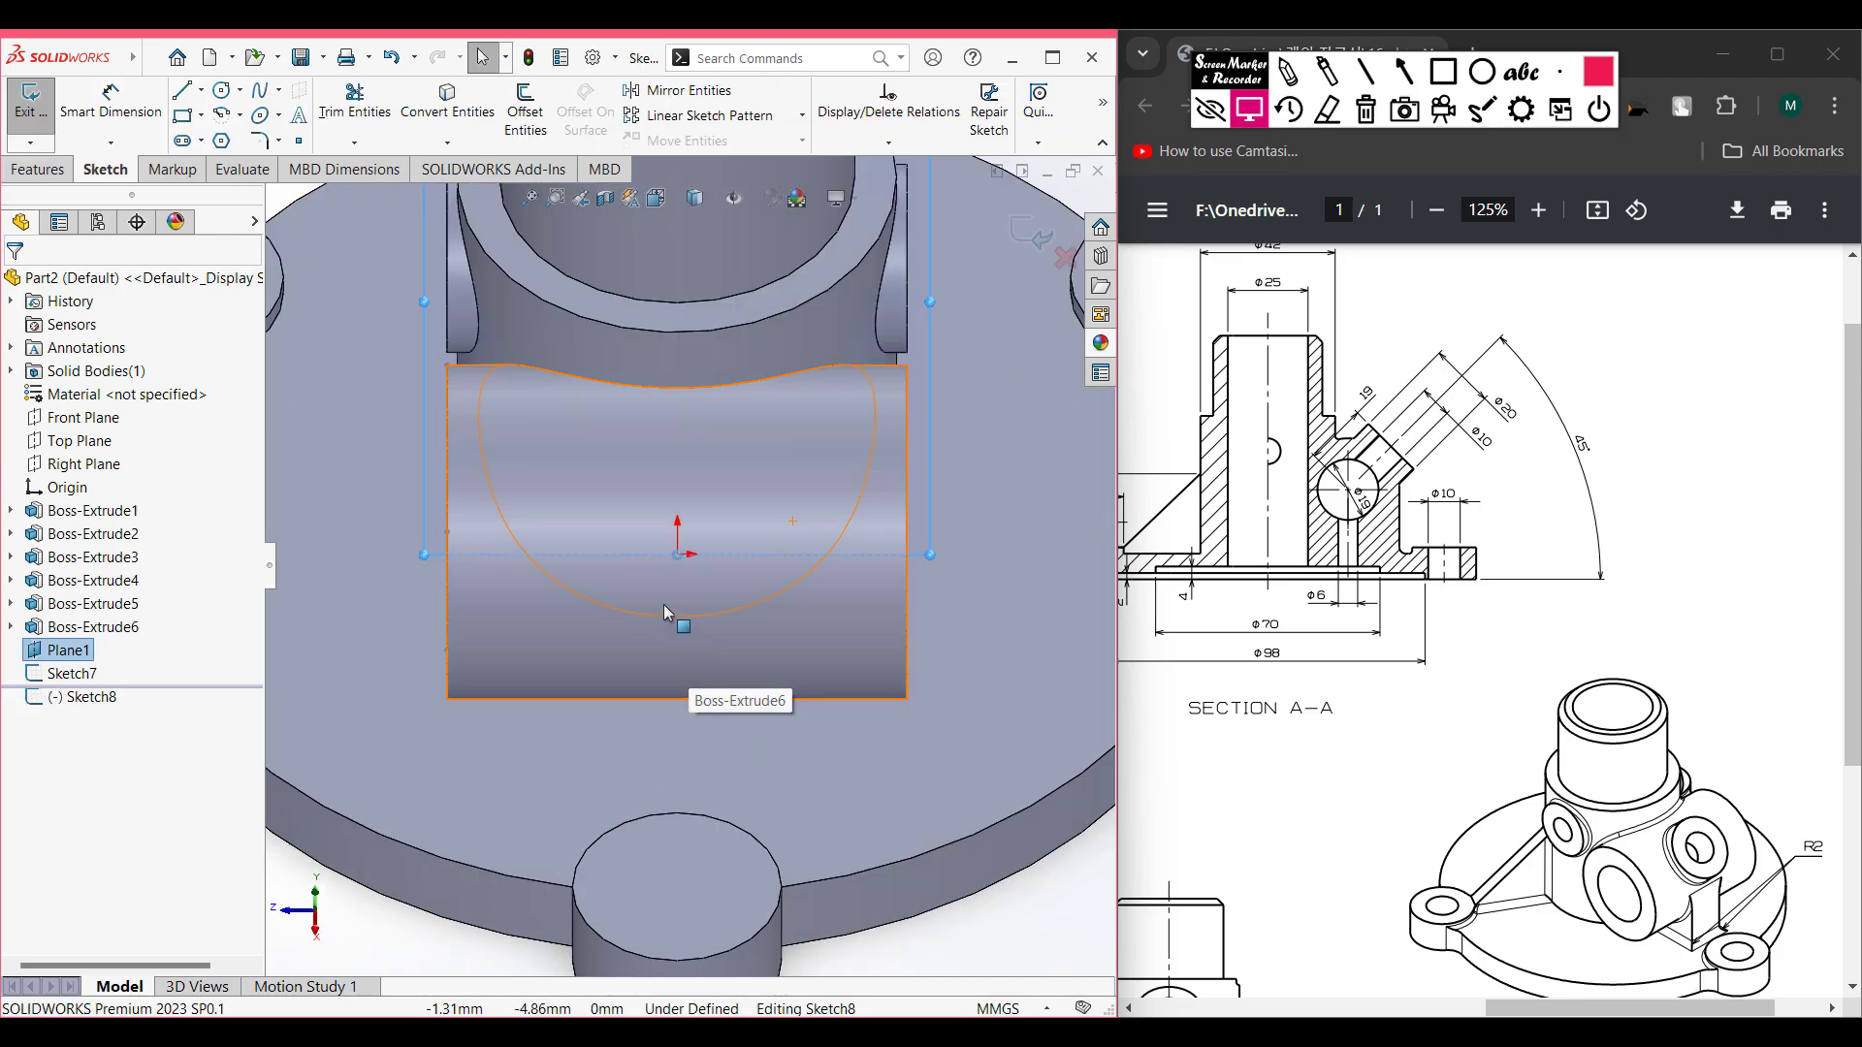
pyautogui.press('Escape')
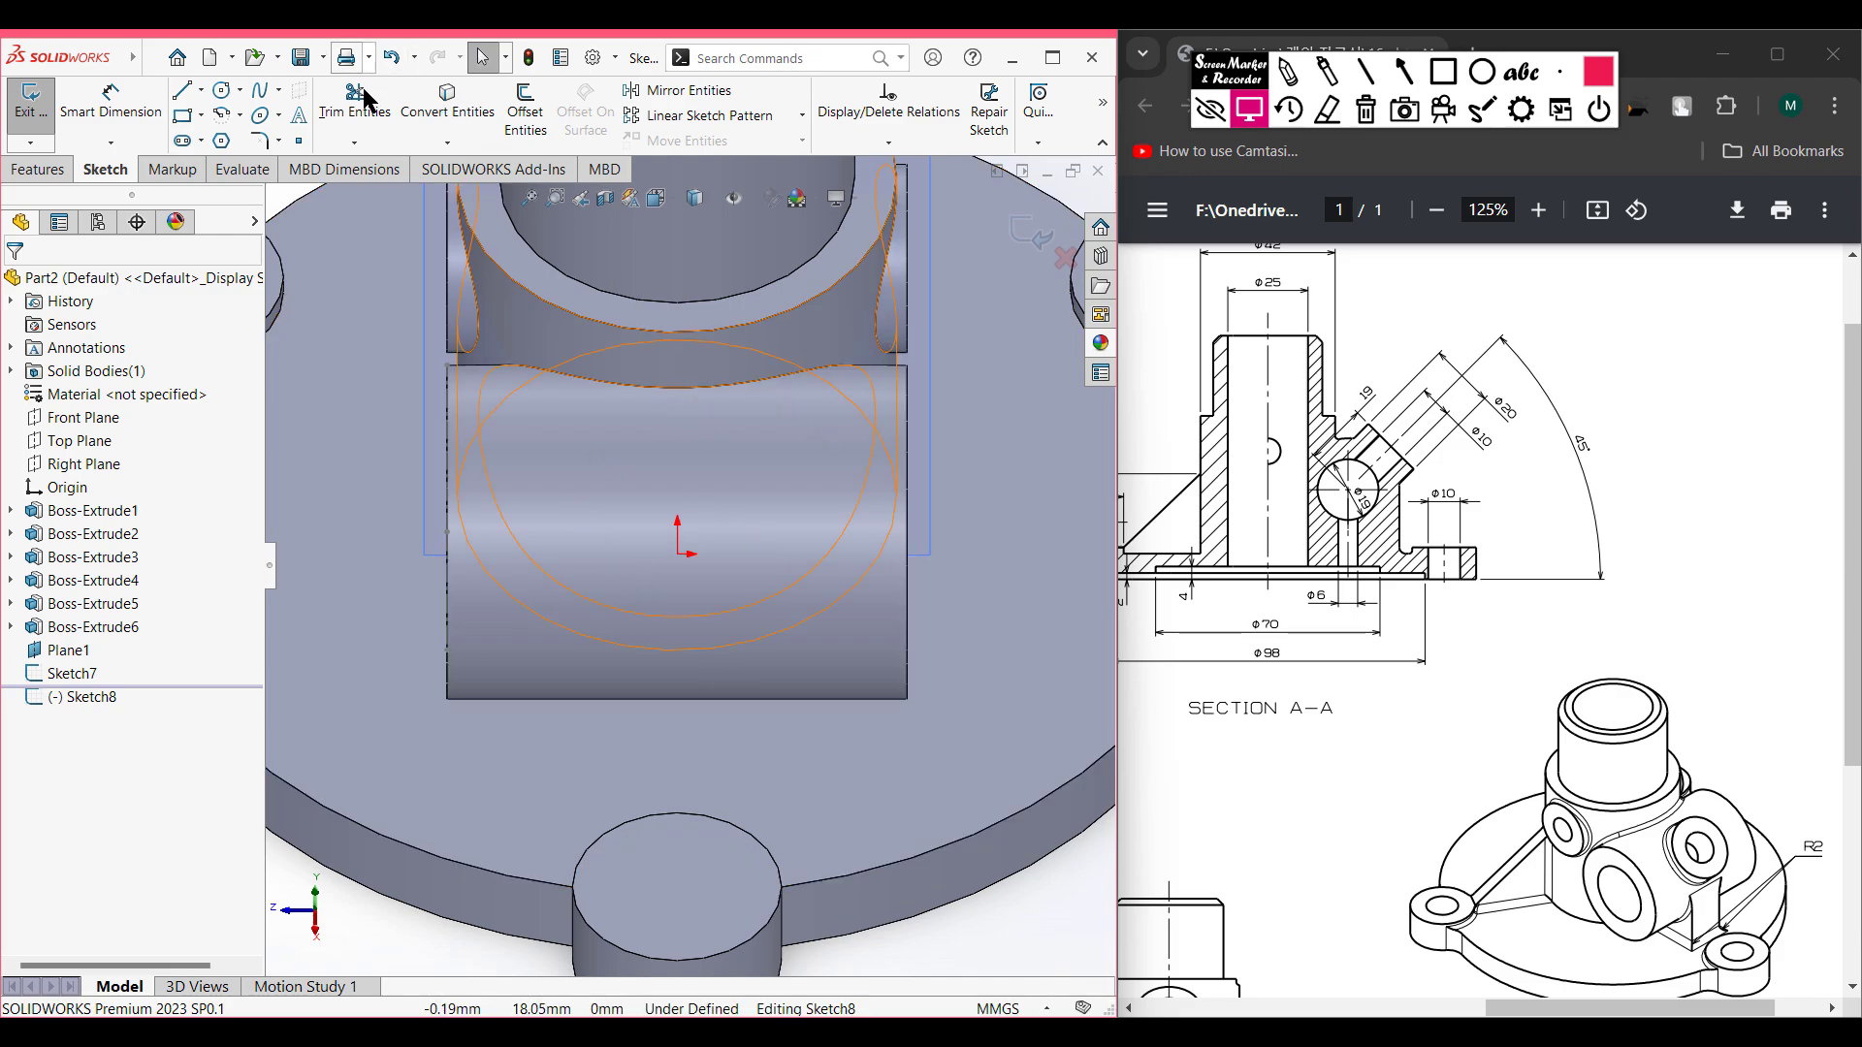
pyautogui.click(222, 90)
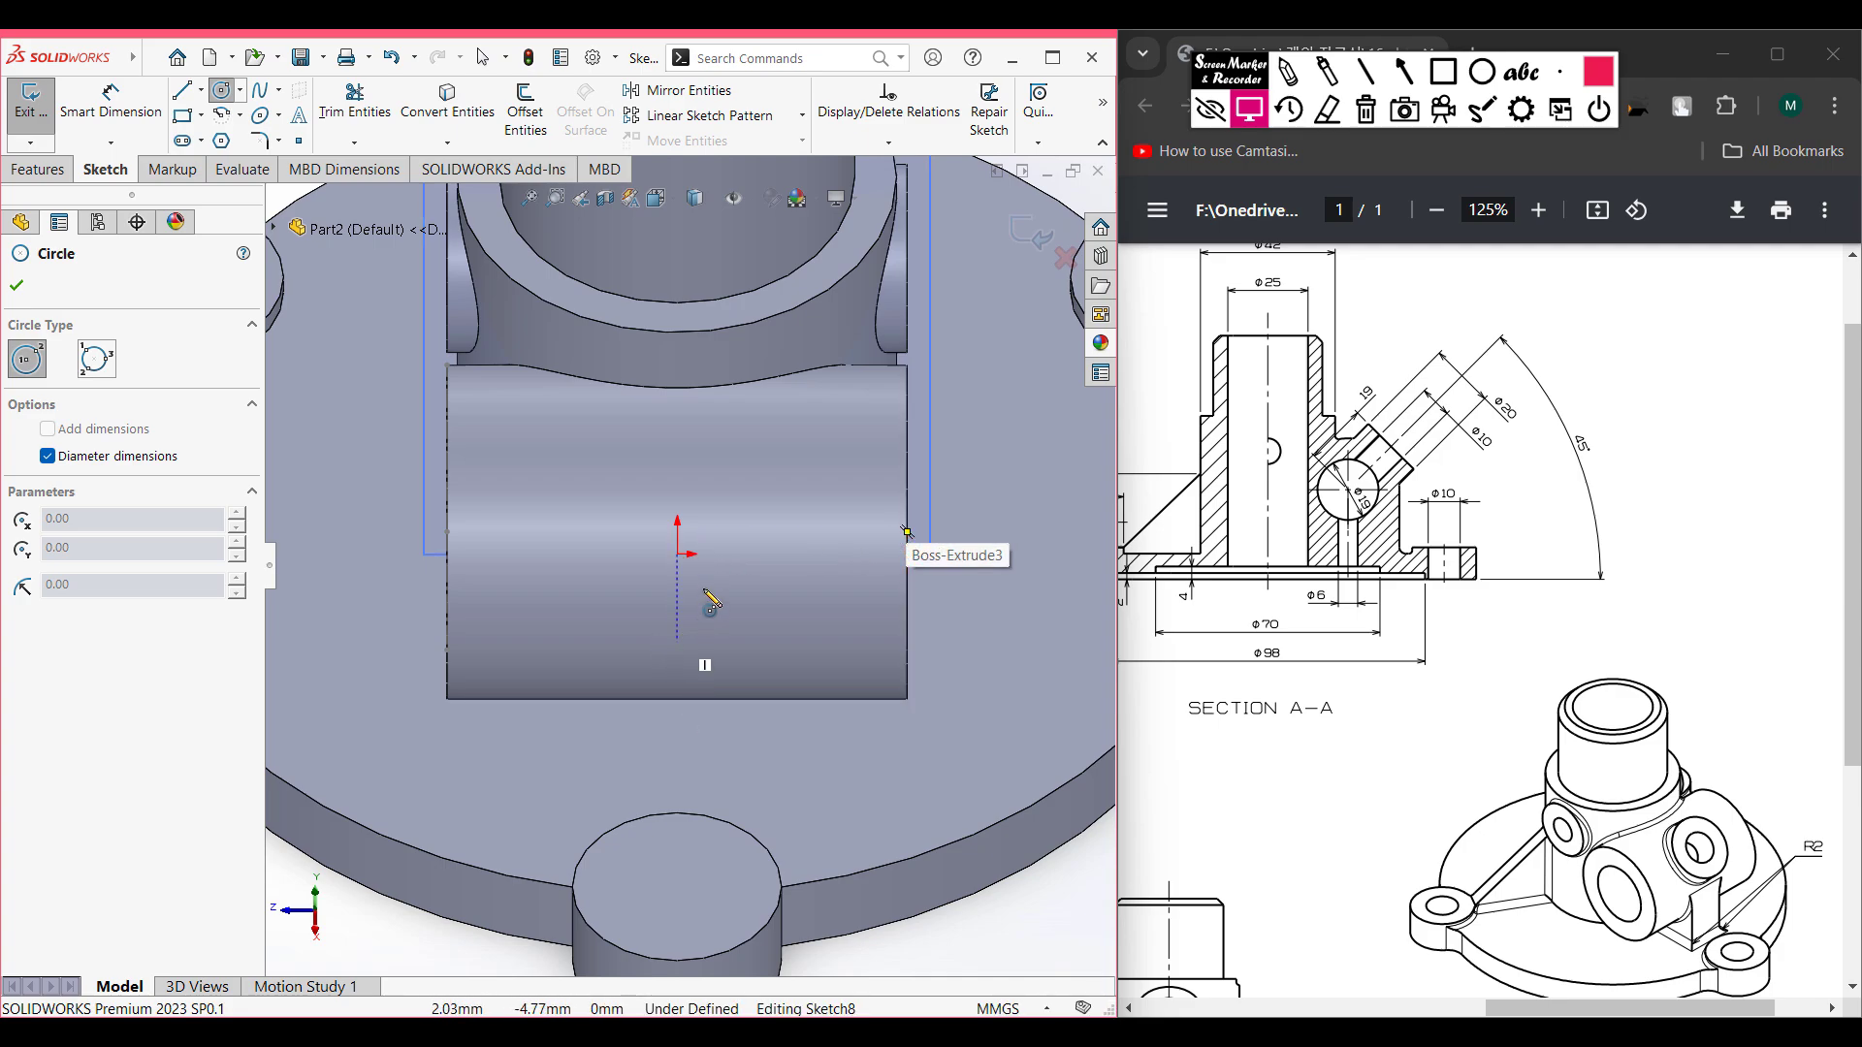
pyautogui.click(679, 533)
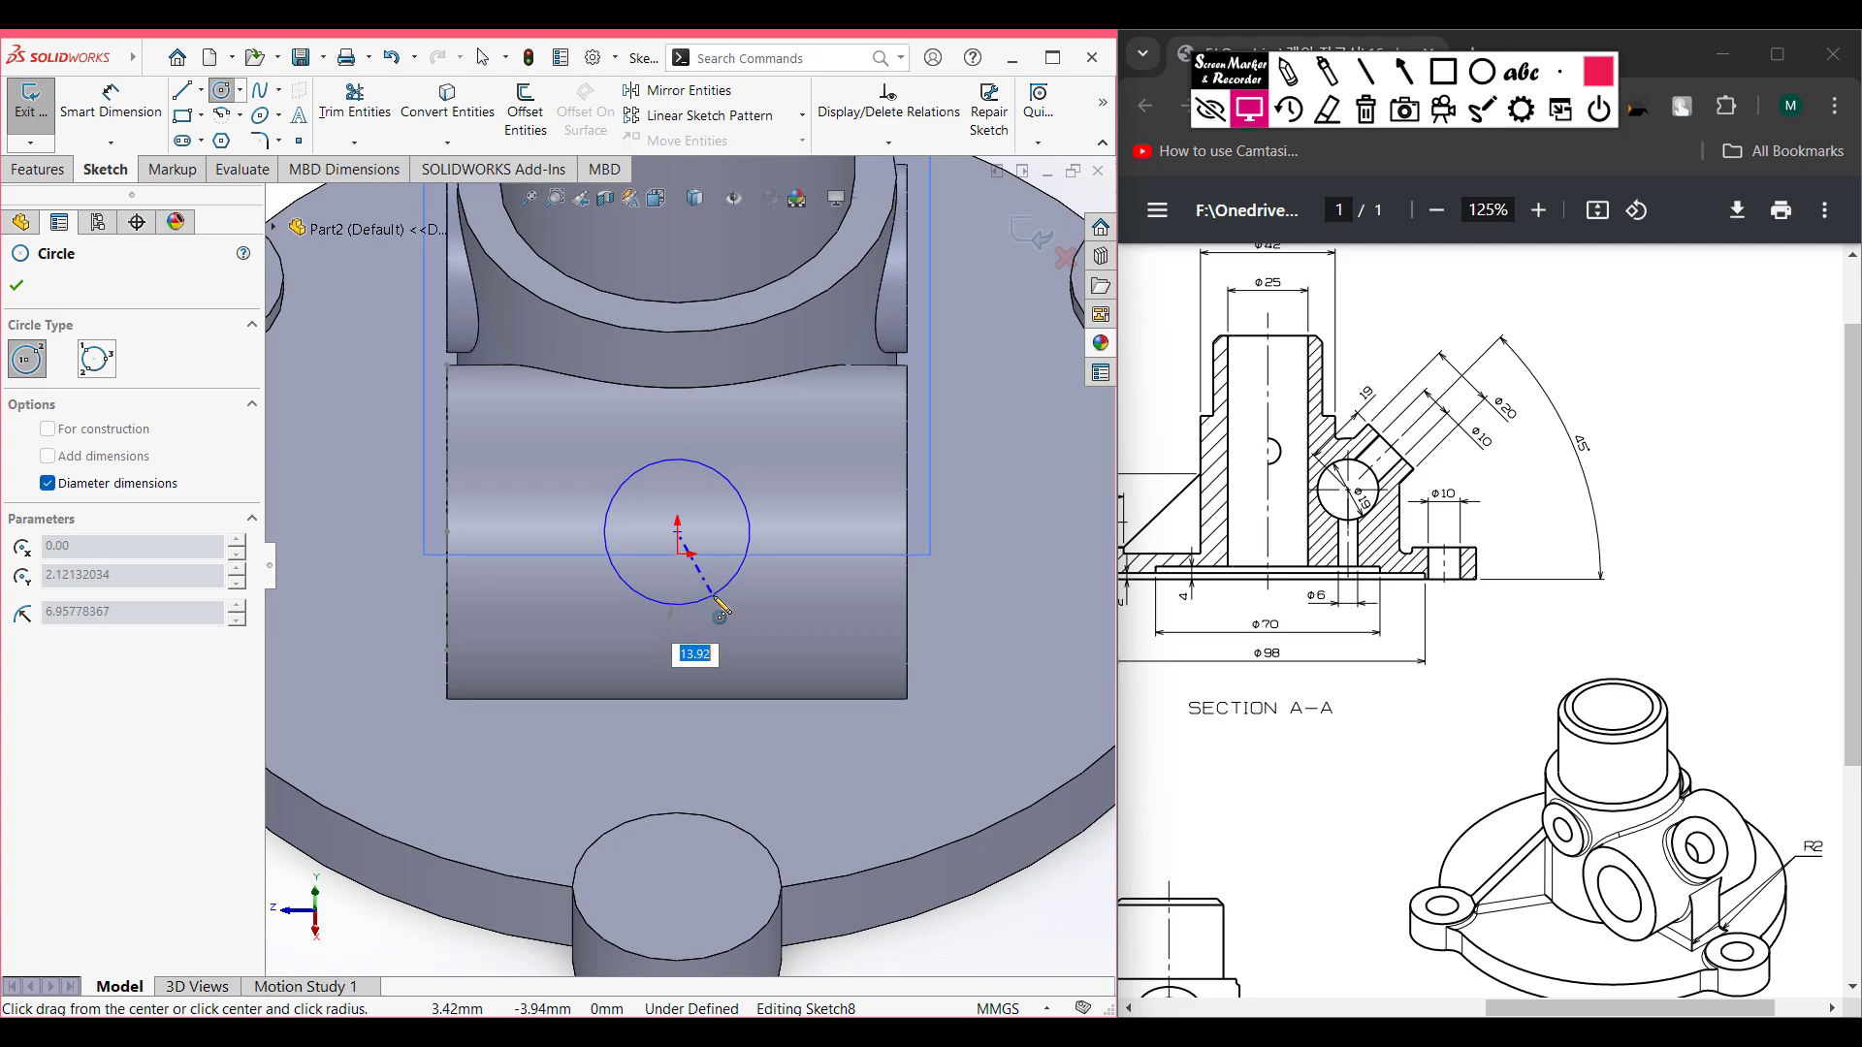
pyautogui.write('20')
pyautogui.press('Return')
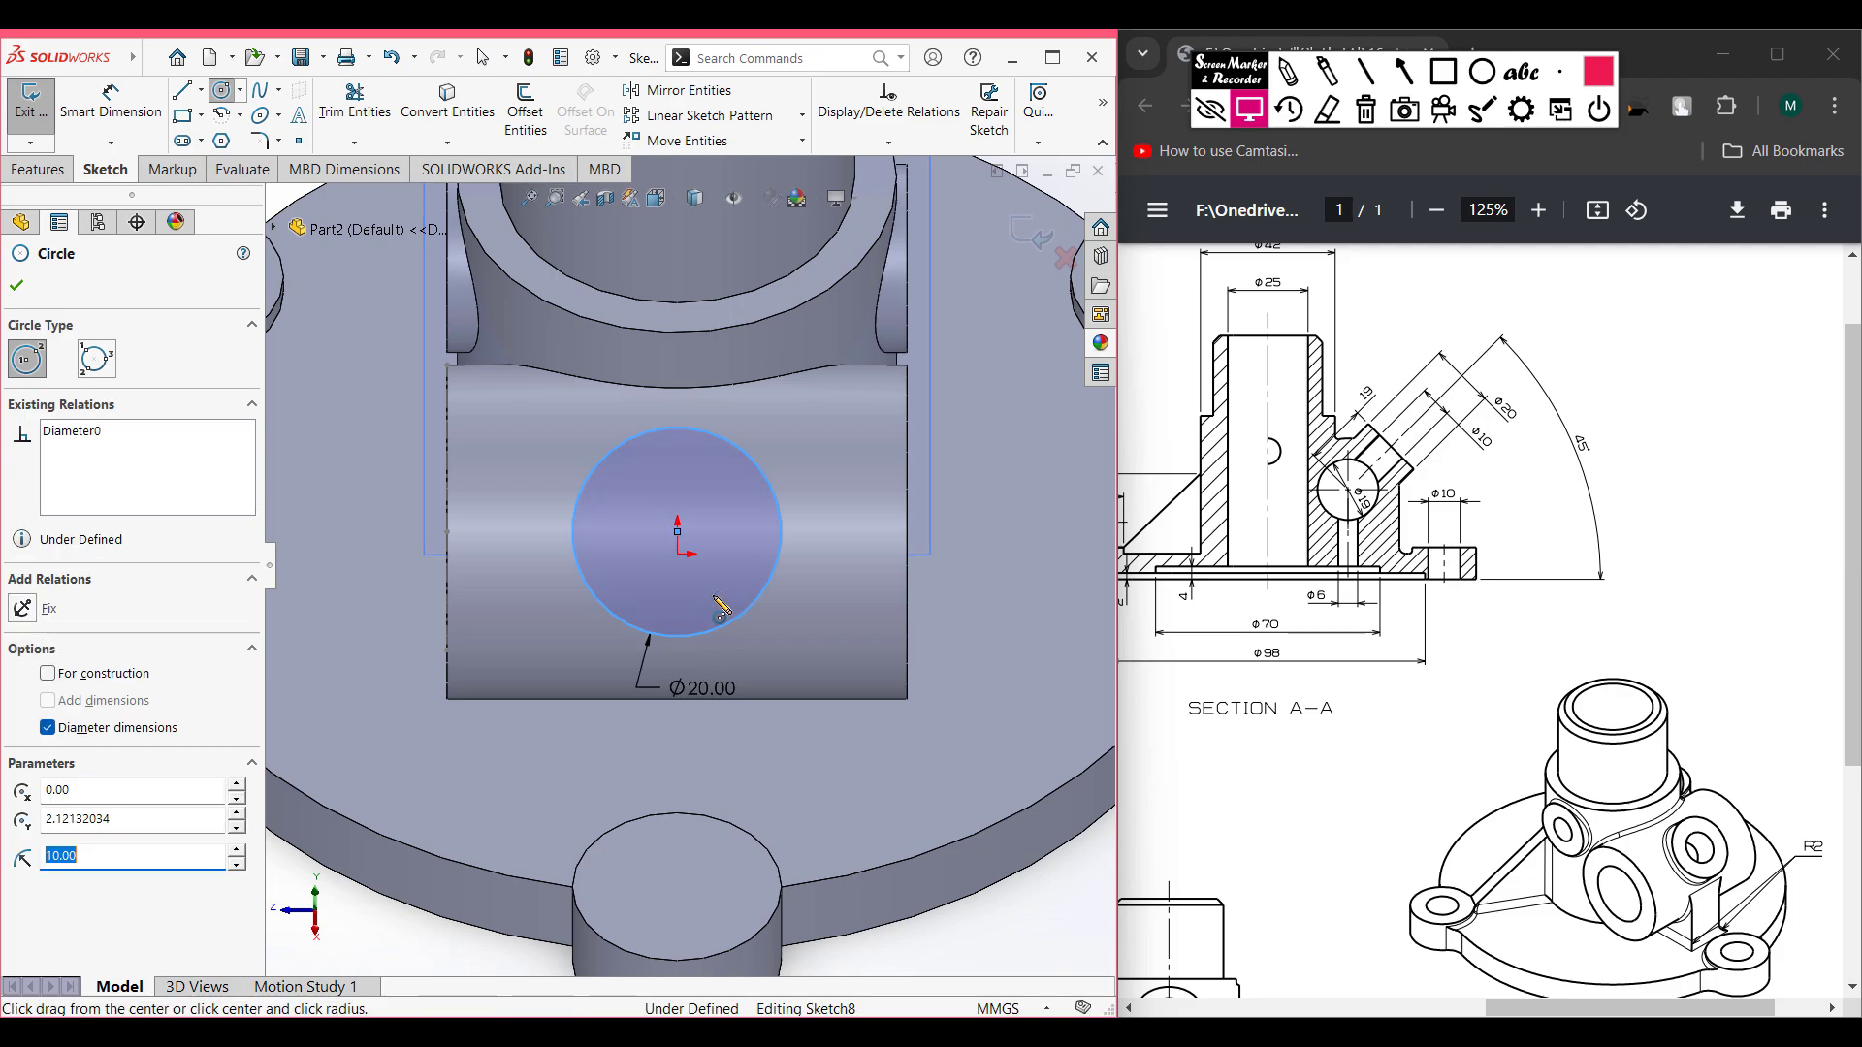
# - Extrude the circle outward from the 45° plane as a Blind boss 19 mm deep, merged with the body
pyautogui.hotkey('ctrl', '7')
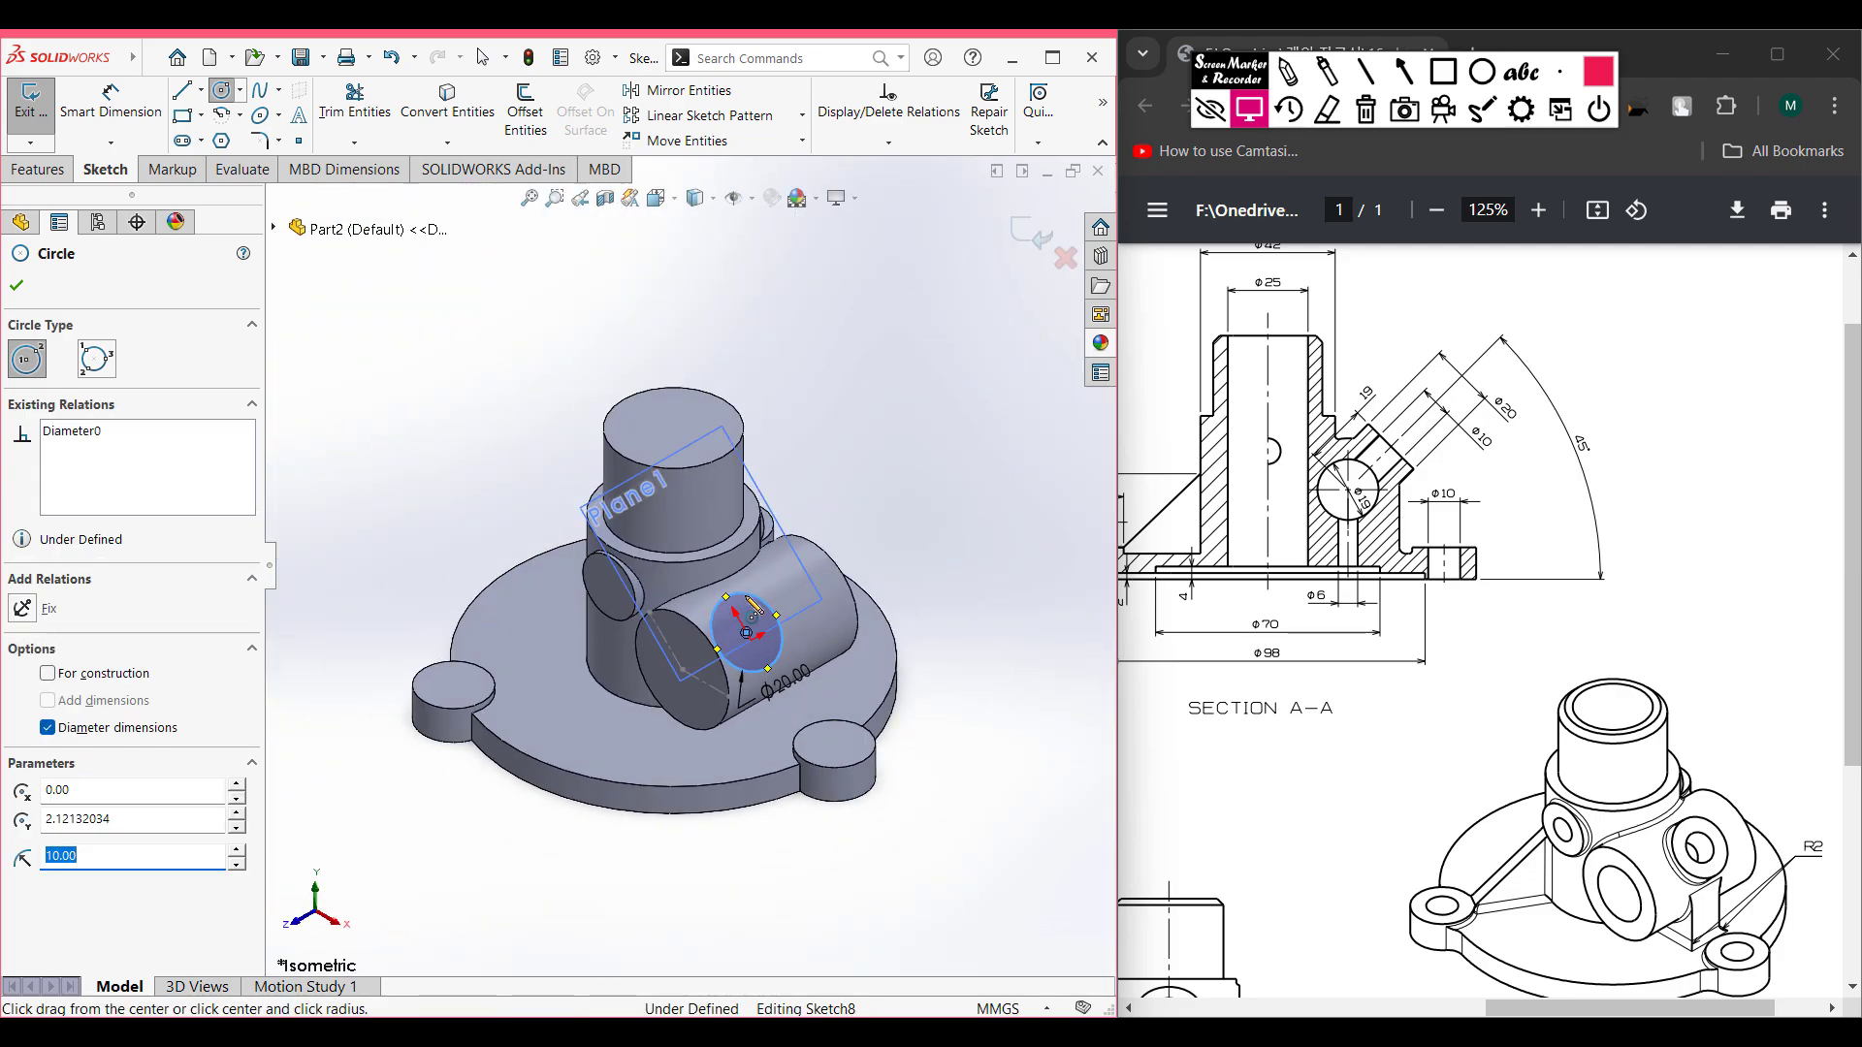
pyautogui.click(37, 169)
pyautogui.click(29, 136)
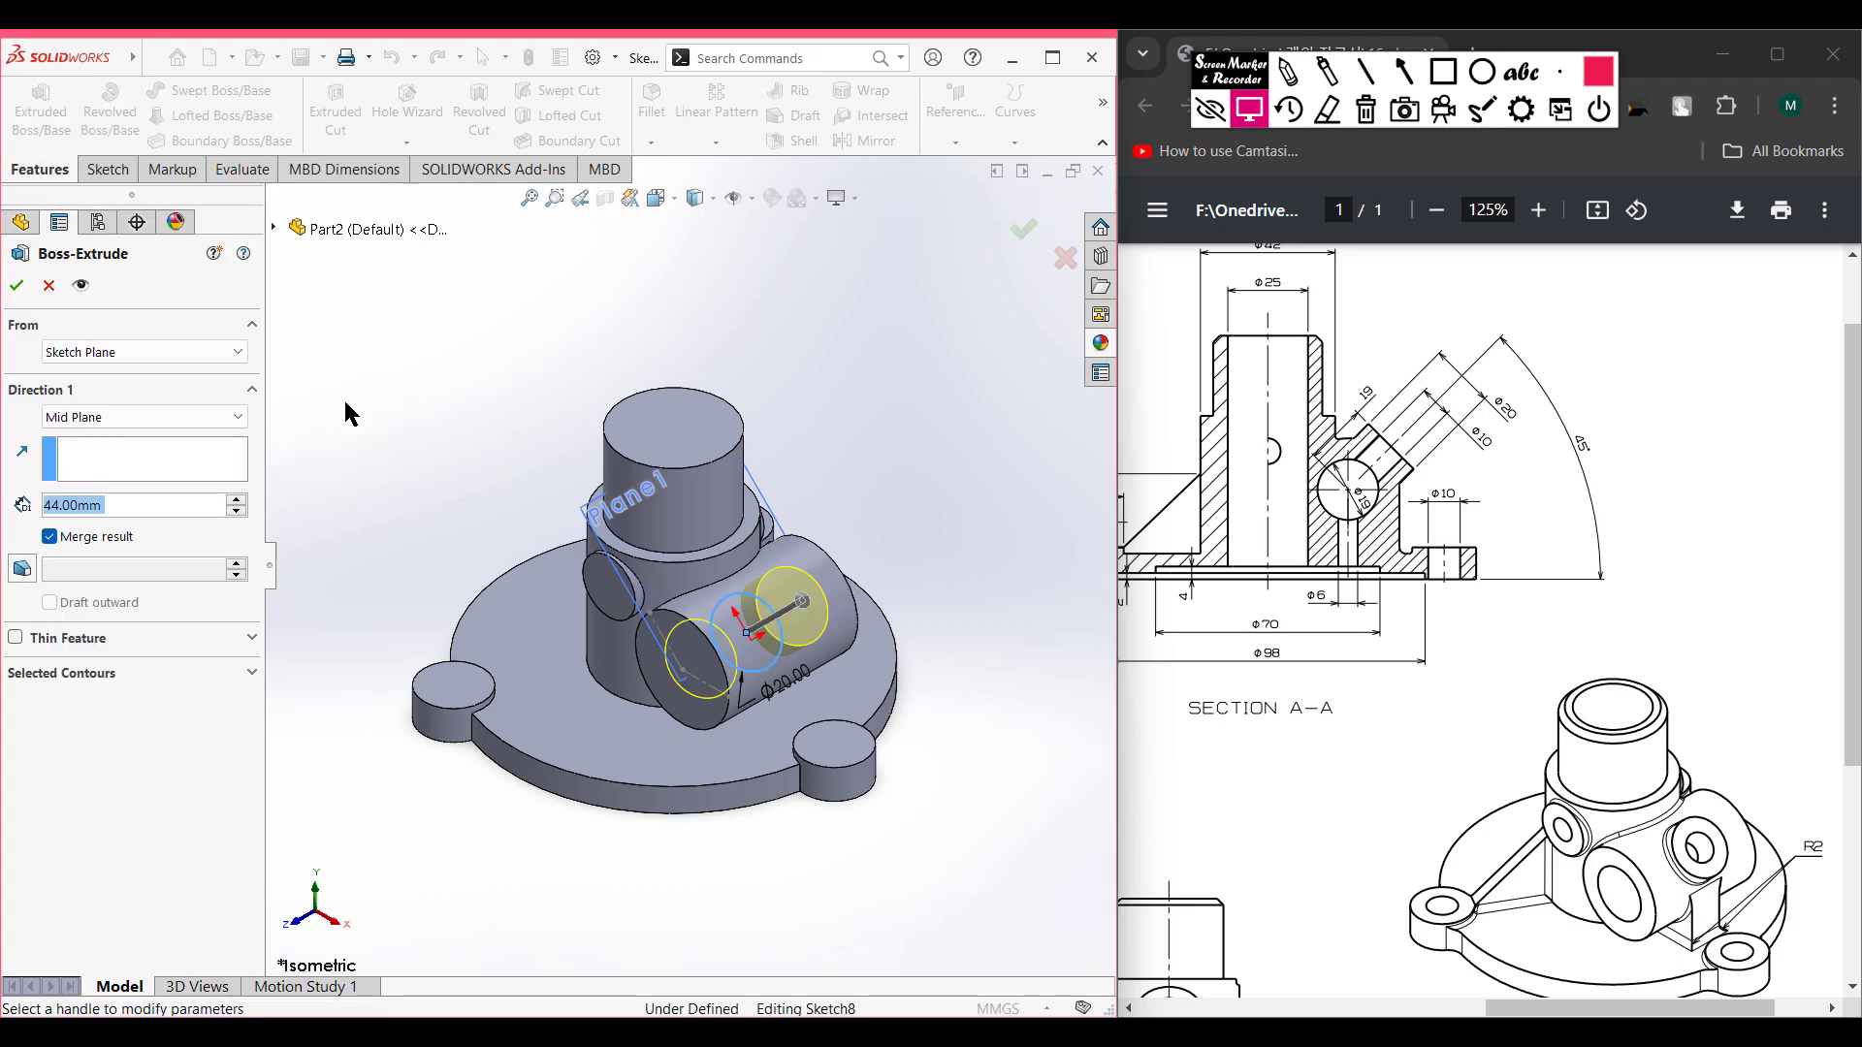
pyautogui.write('19')
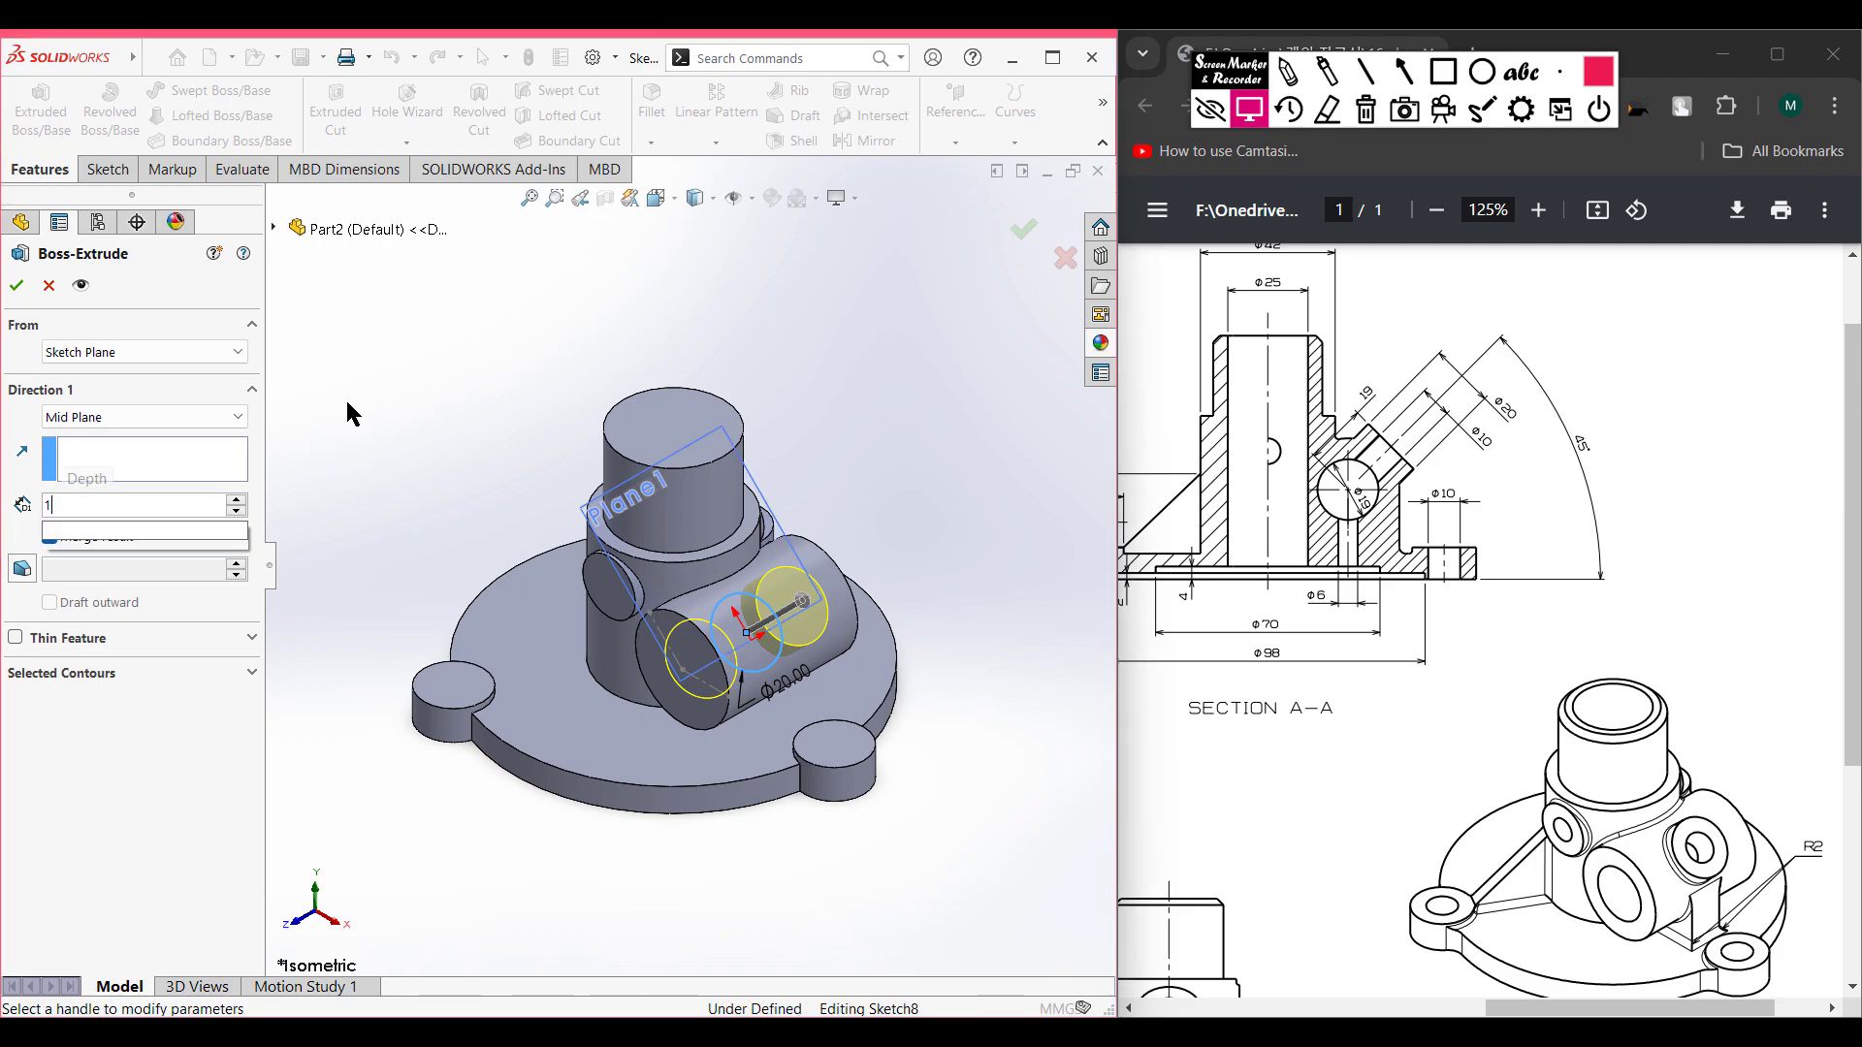
pyautogui.press('Return')
pyautogui.click(207, 416)
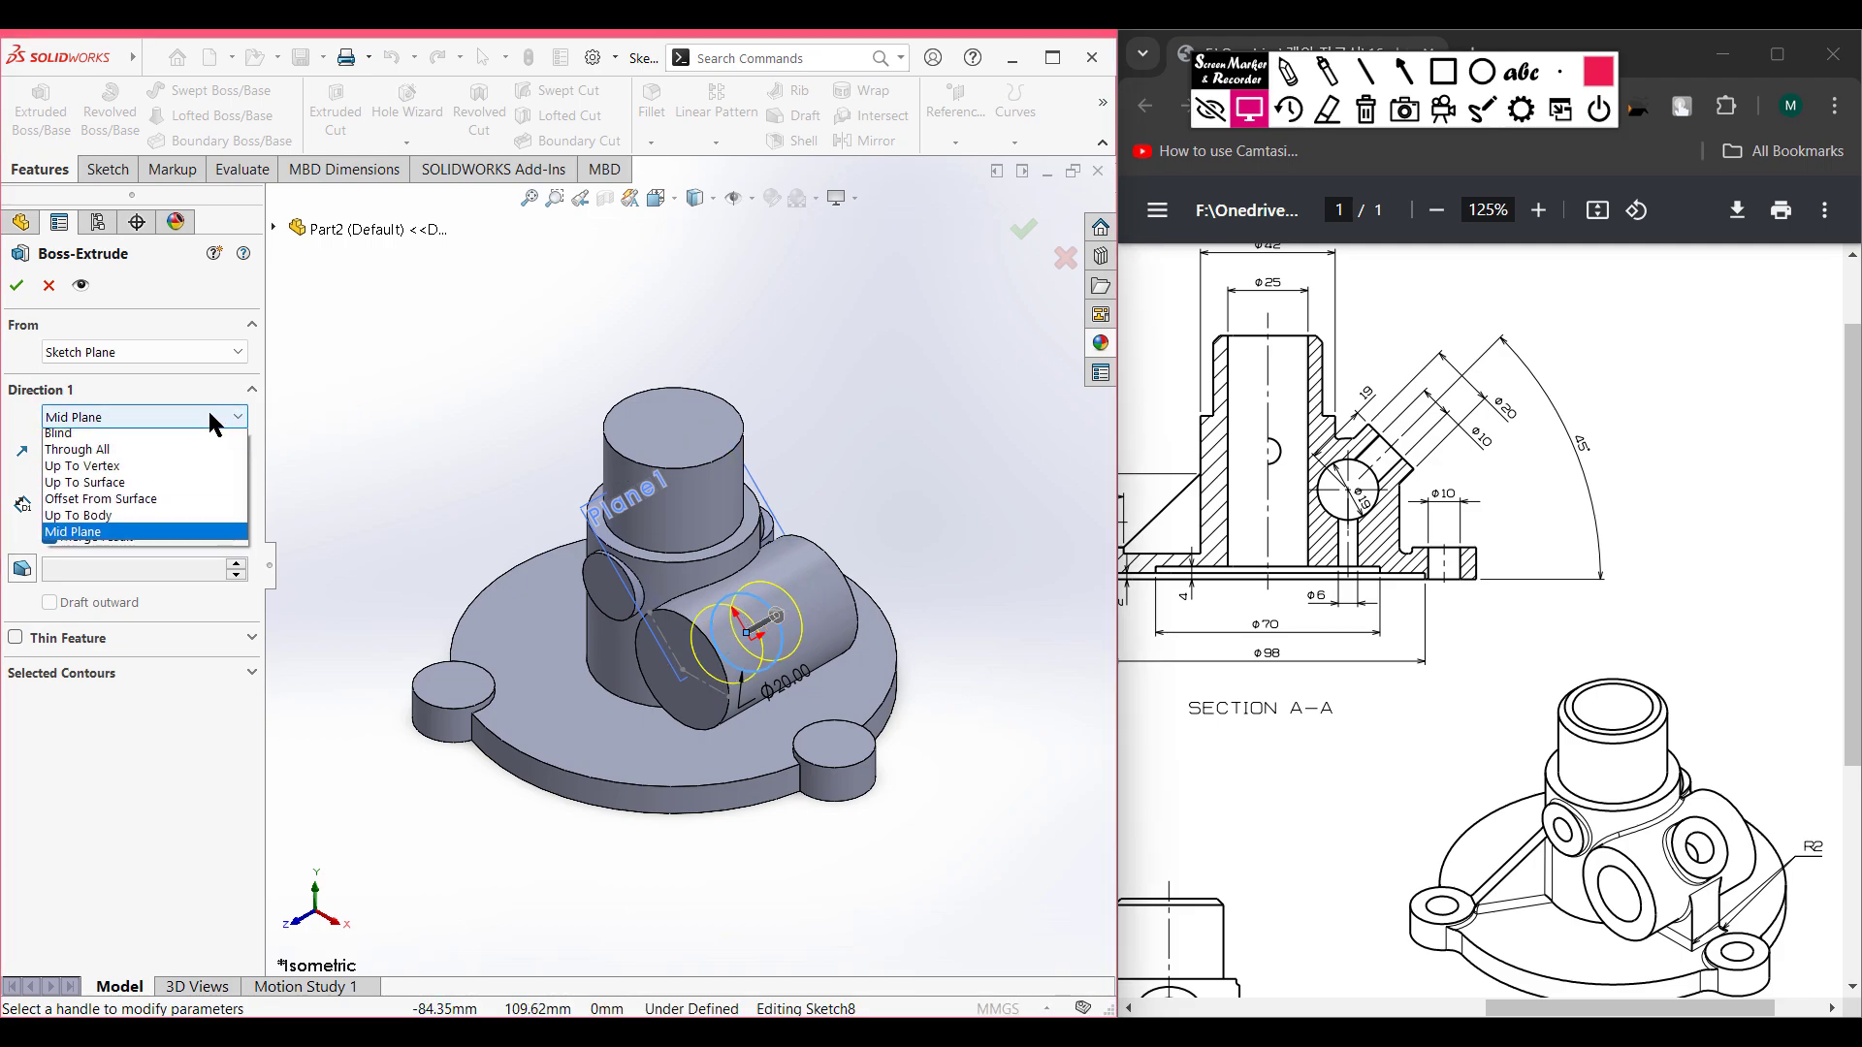
pyautogui.click(167, 438)
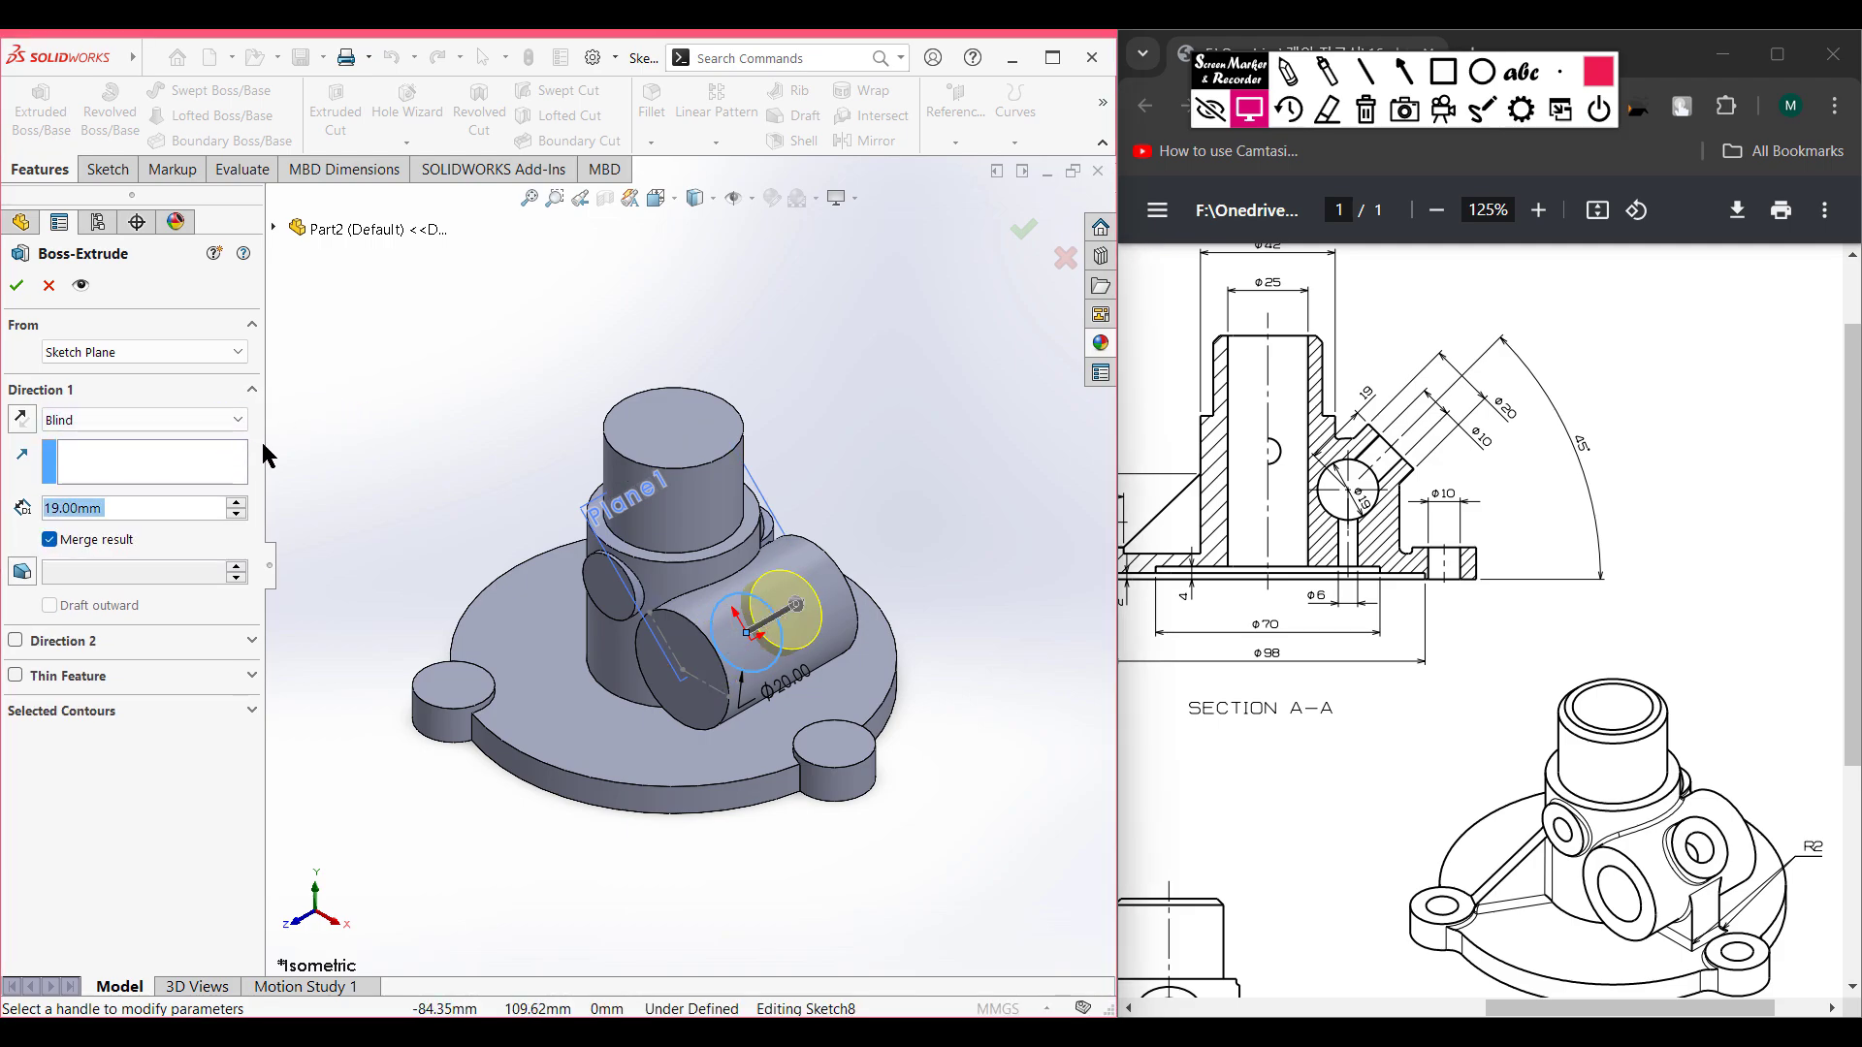
pyautogui.click(14, 286)
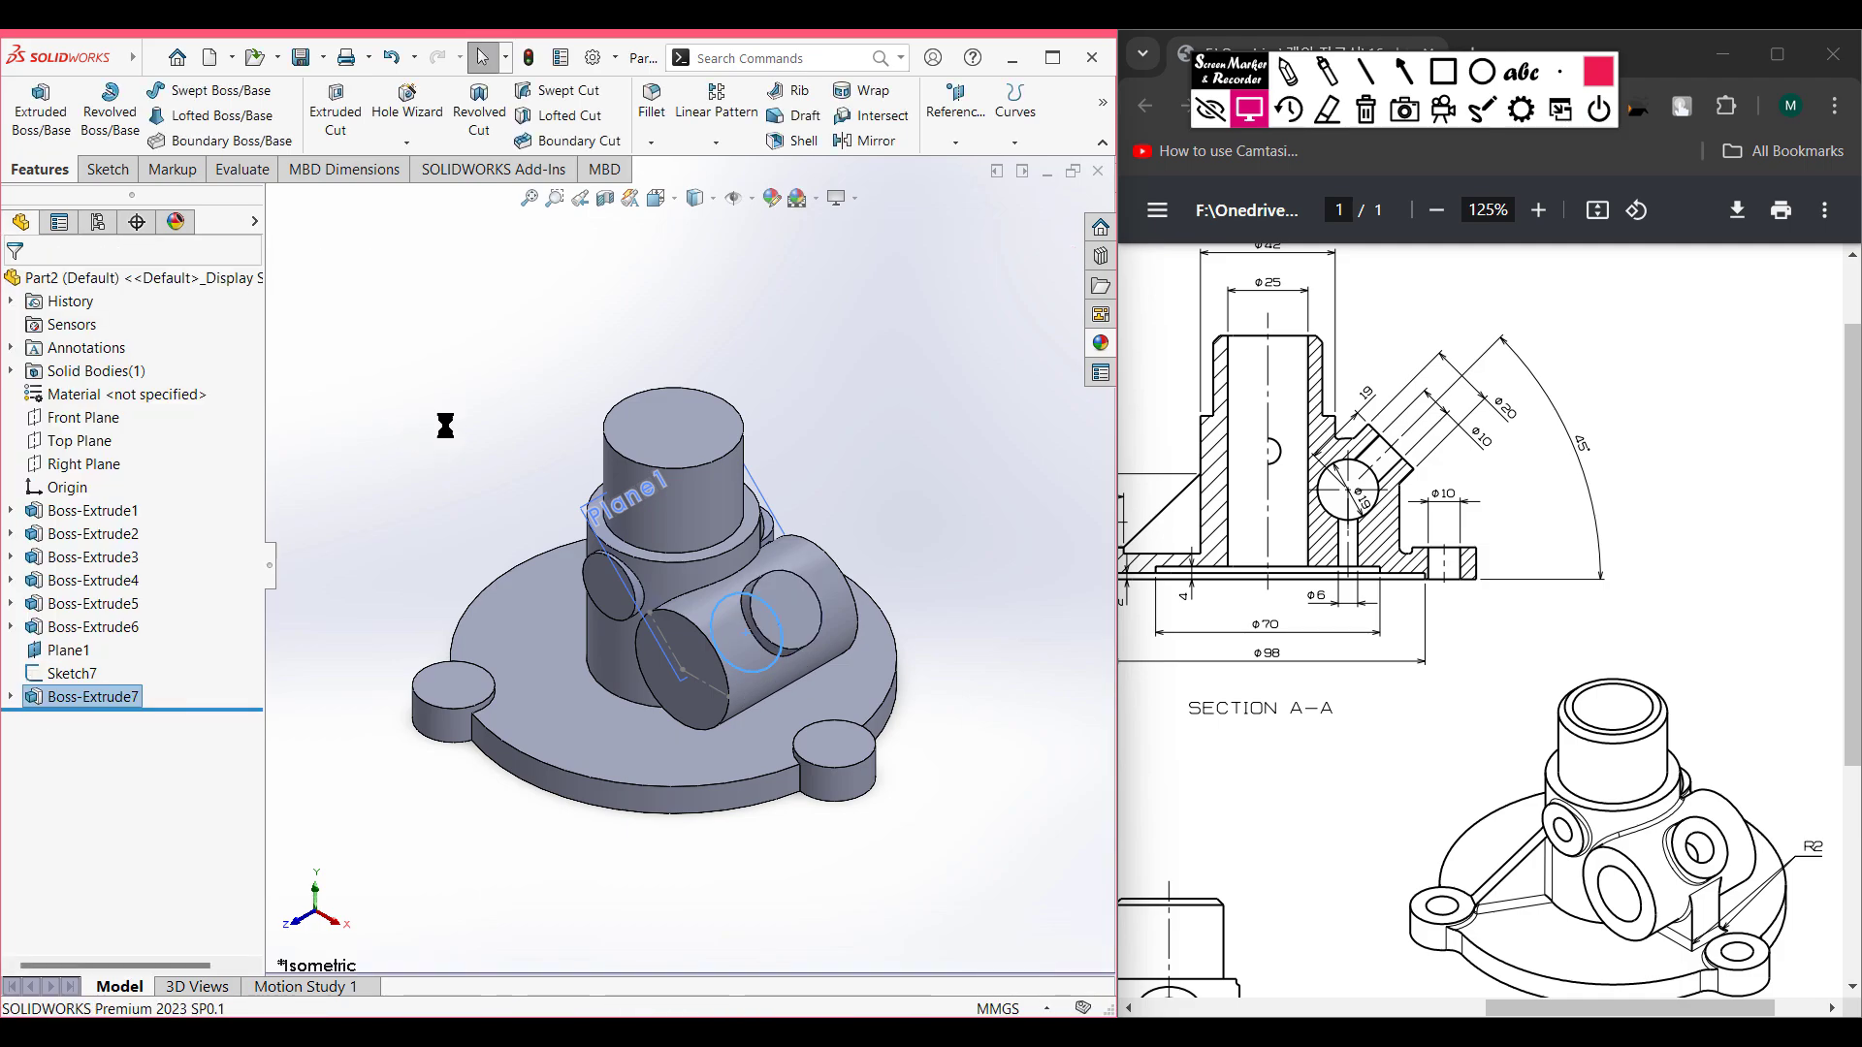
# - Hide the 45° reference plane and the centerline sketch on the horizontal boss's end face
pyautogui.moveTo(504, 498); pyautogui.dragTo(567, 556, button='middle')
pyautogui.click(567, 555)
pyautogui.rightClick(568, 555)
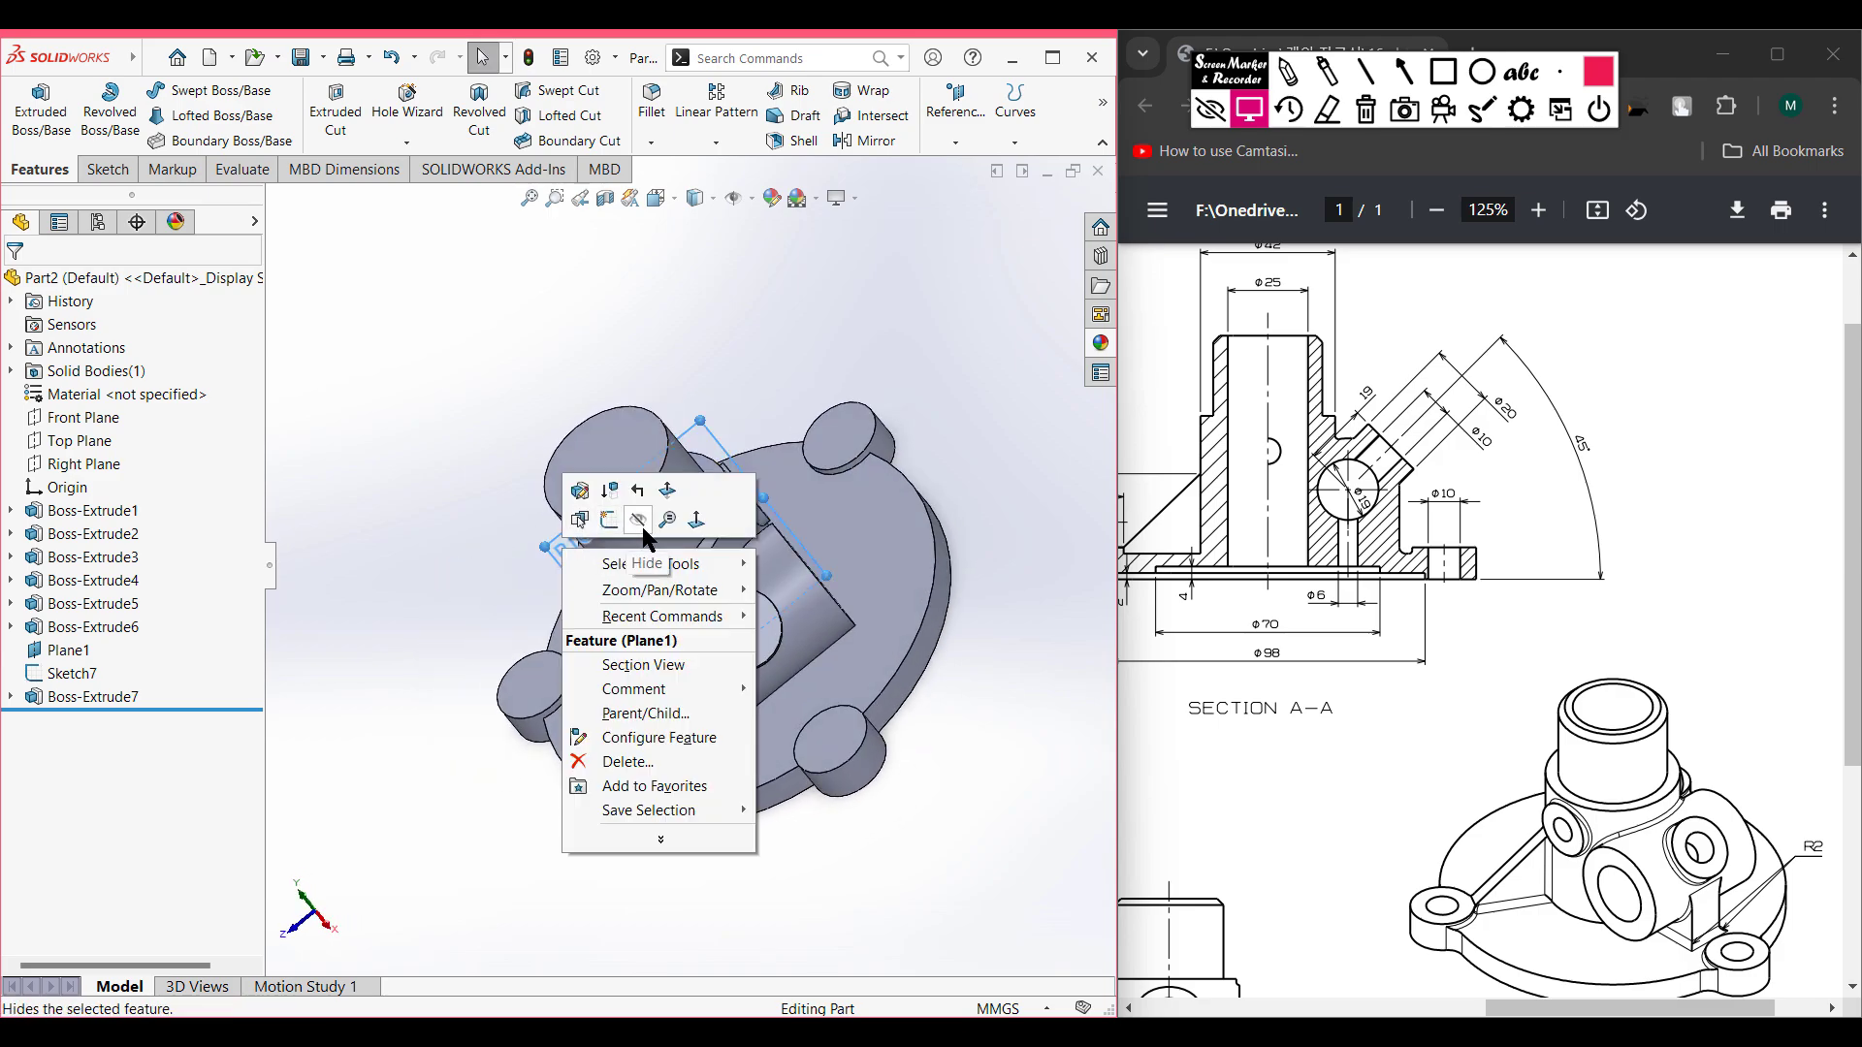
pyautogui.click(613, 529)
pyautogui.moveTo(603, 588)
pyautogui.mouseDown(button='middle')
pyautogui.moveTo(661, 506)
pyautogui.moveTo(751, 603)
pyautogui.mouseUp(button='middle')
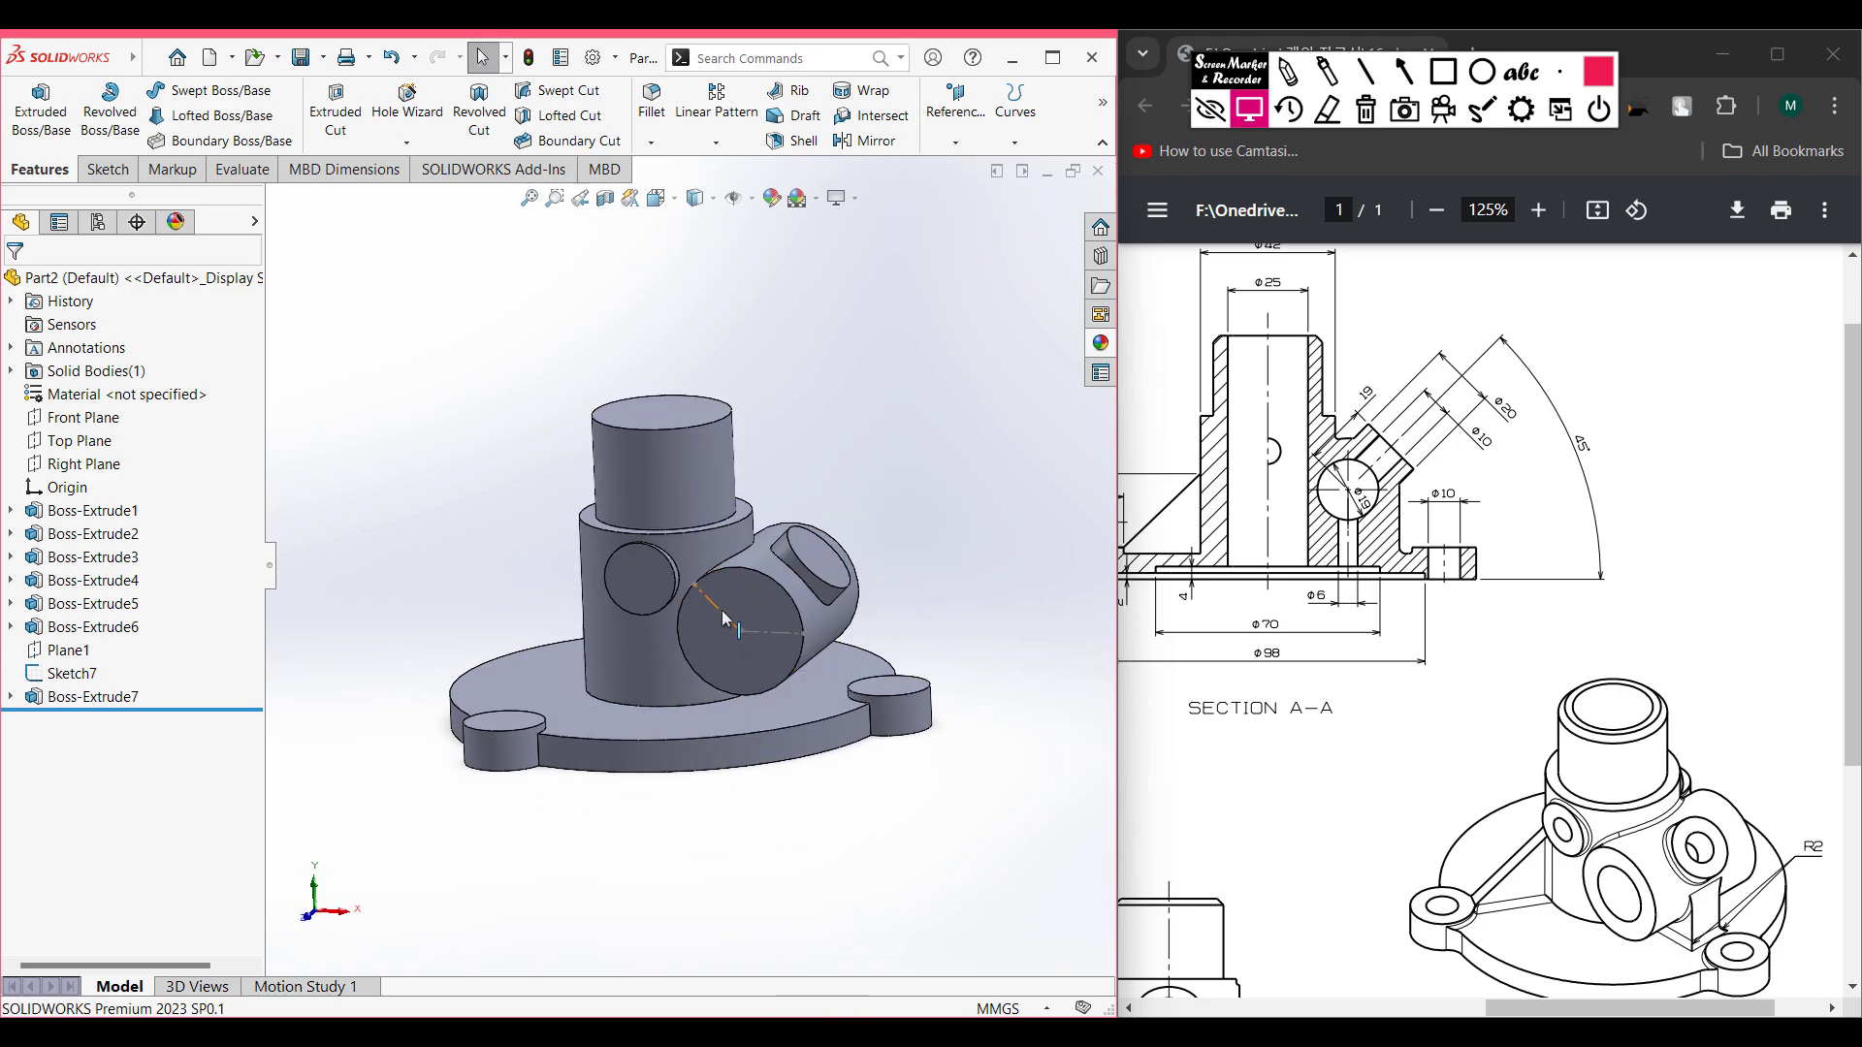
pyautogui.click(724, 609)
pyautogui.rightClick(723, 609)
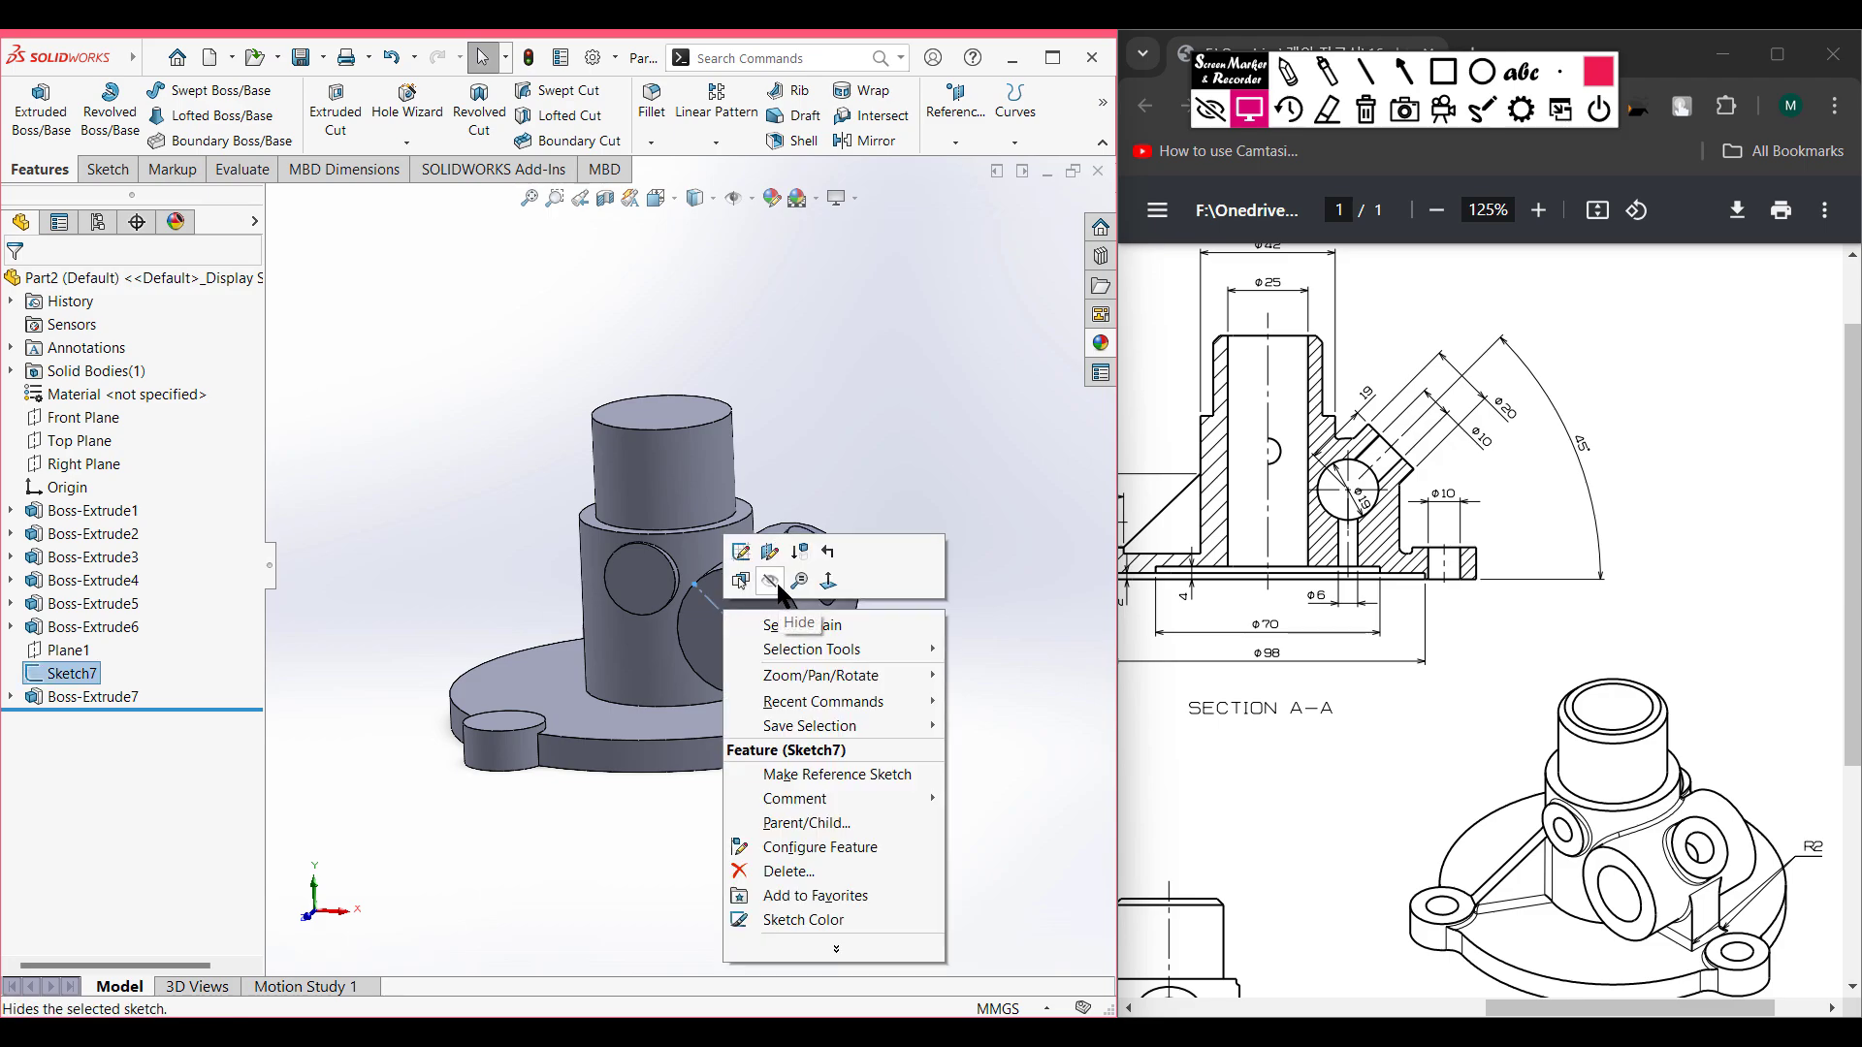
pyautogui.click(771, 581)
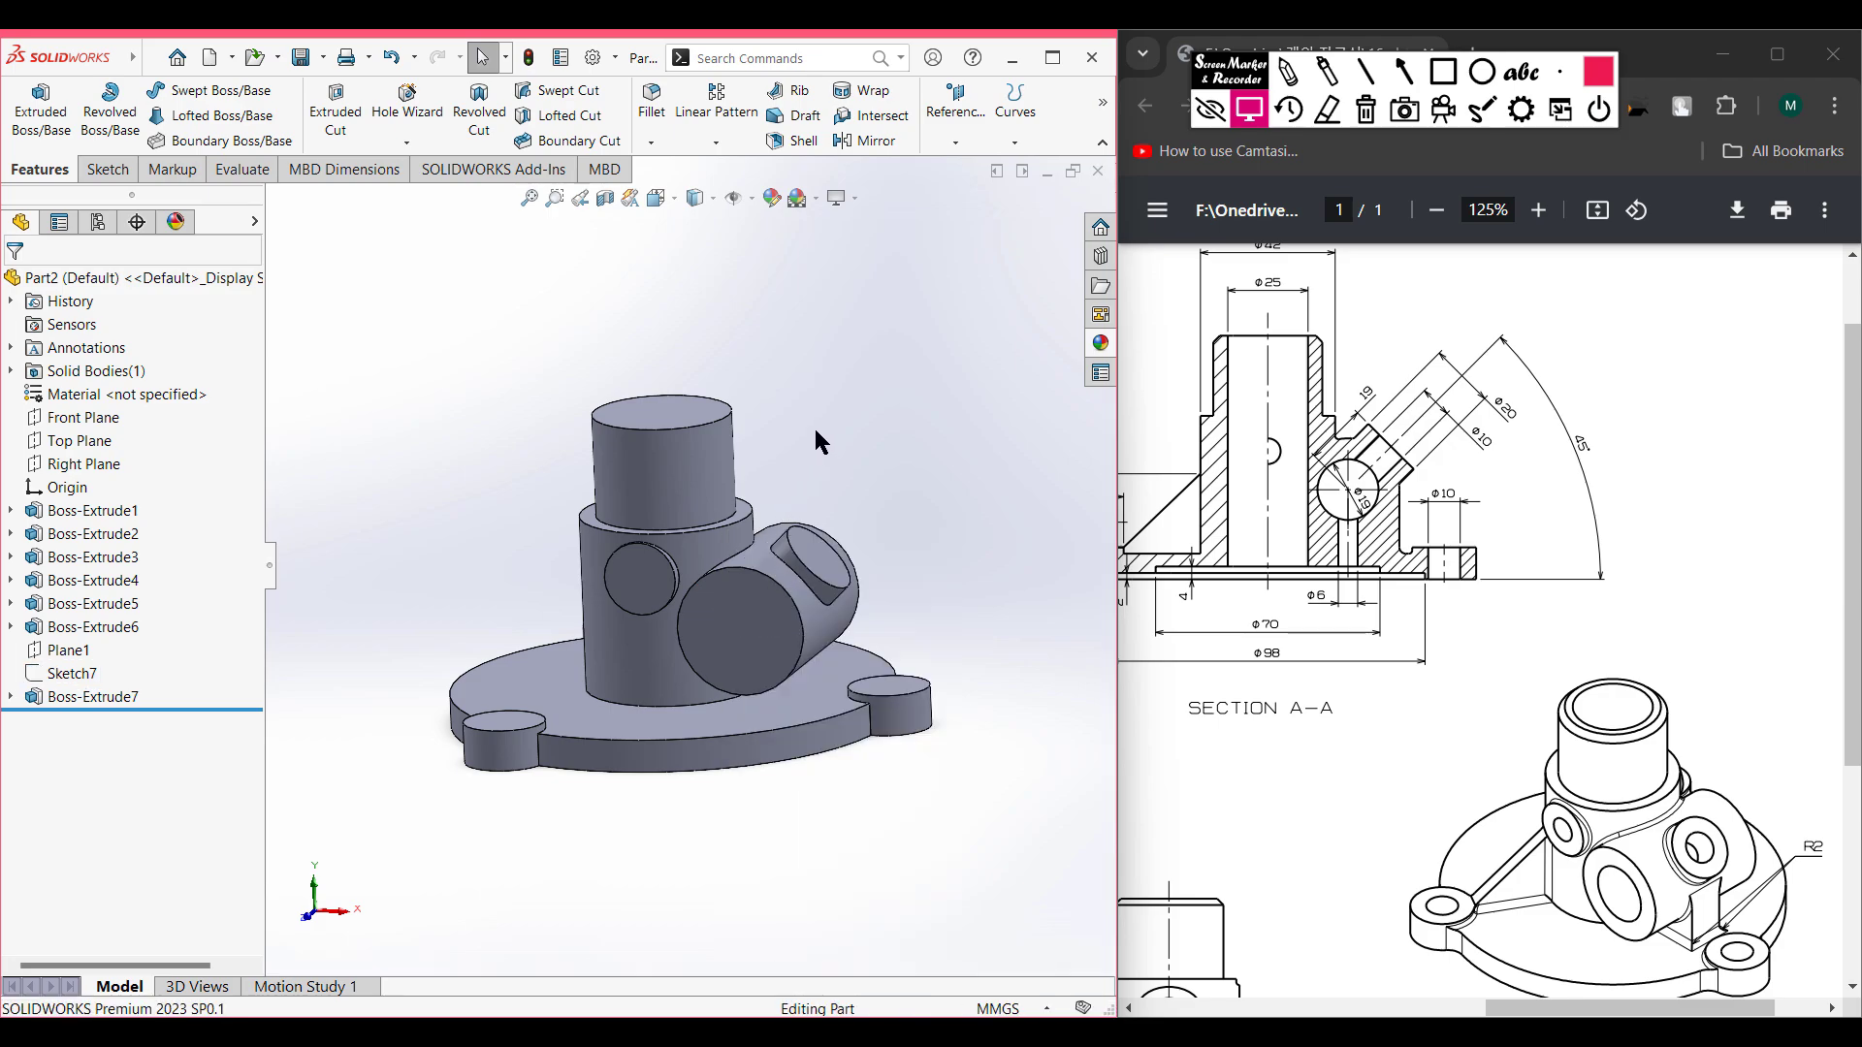
pyautogui.hotkey('ctrl', '7')
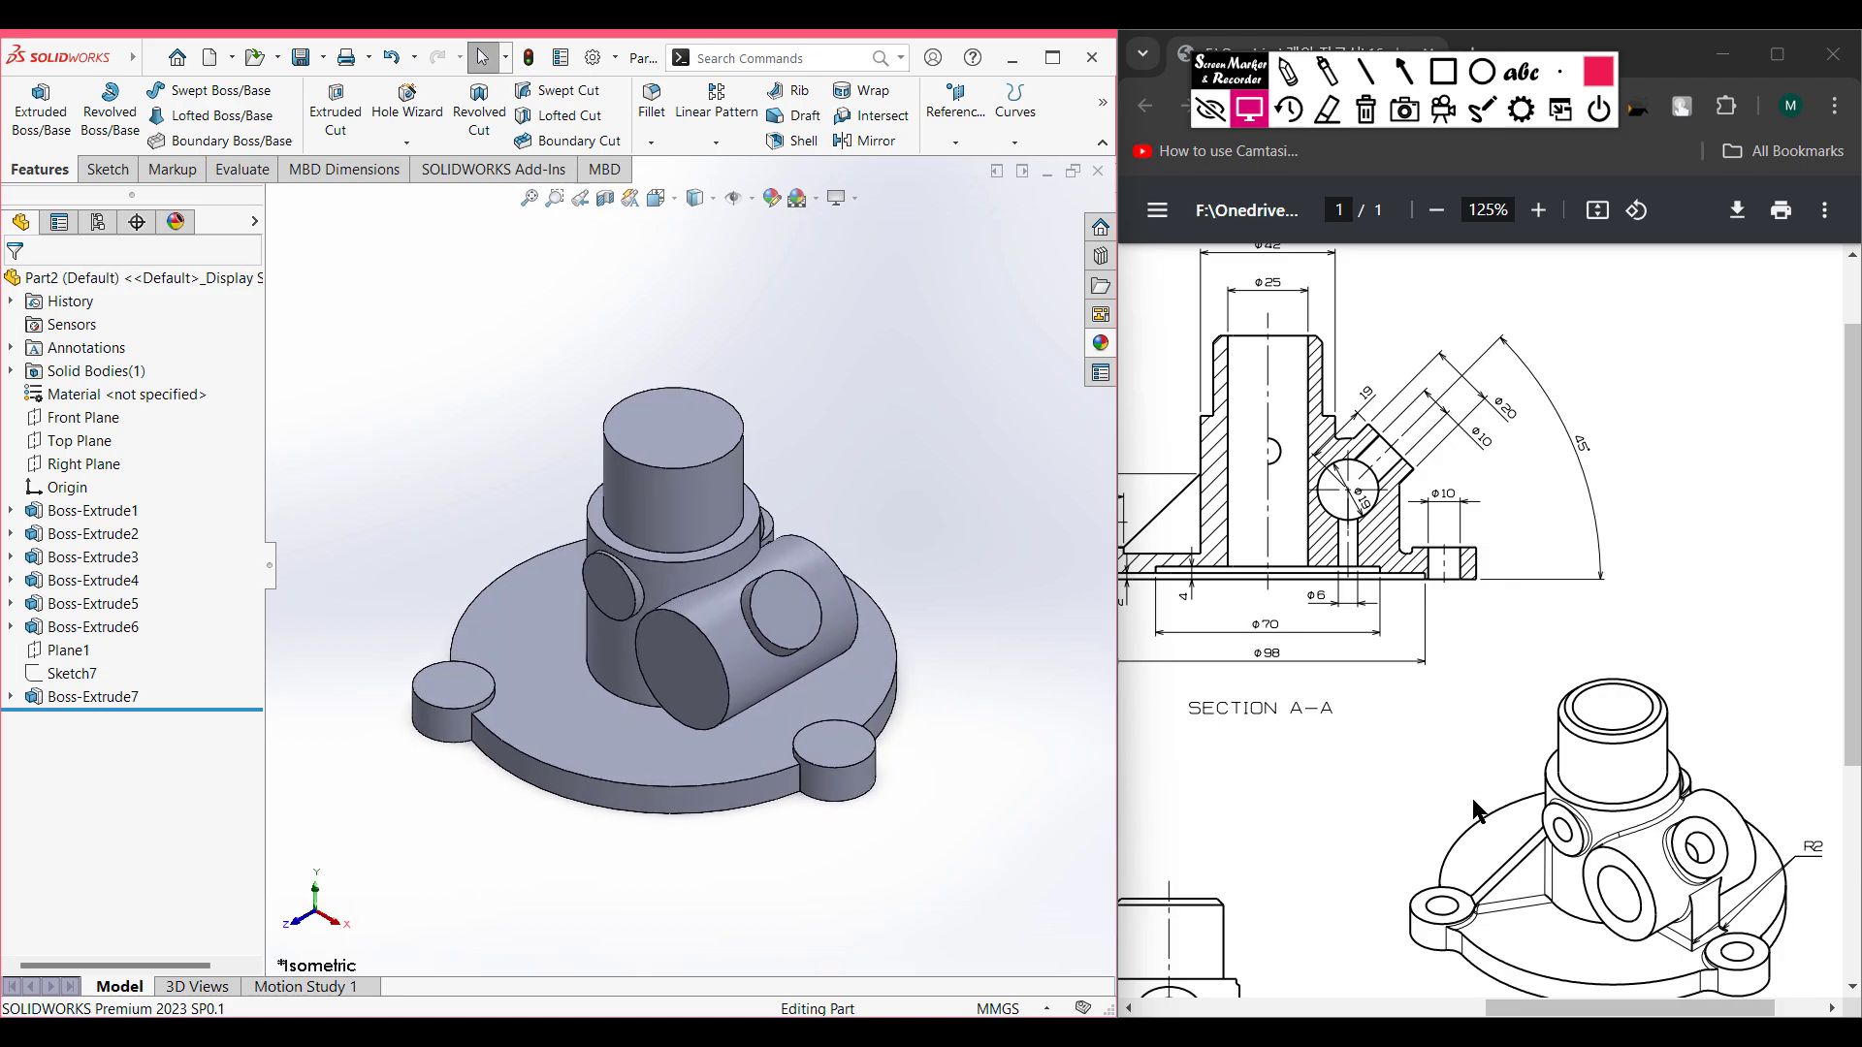
# - Examine the support web beneath the horizontal boss and its width in the drawing, marking them up and clearing the marks
pyautogui.click(1290, 72)
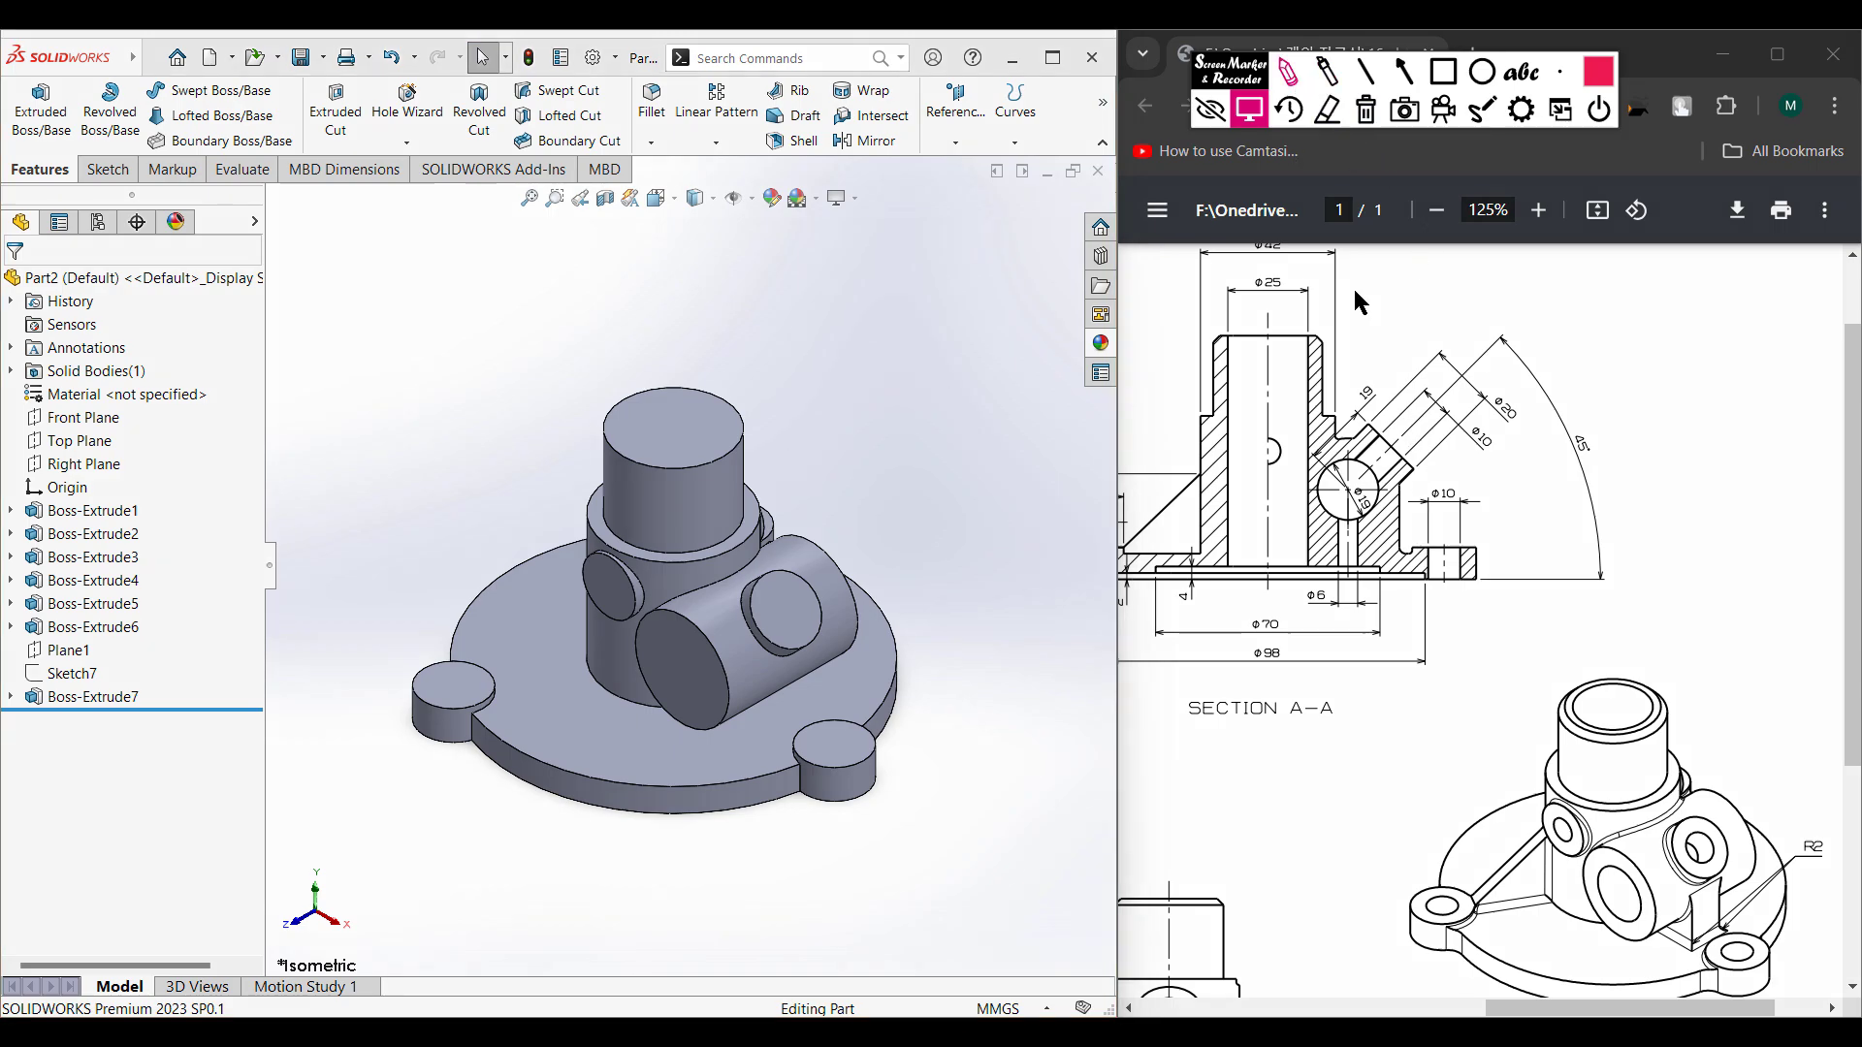
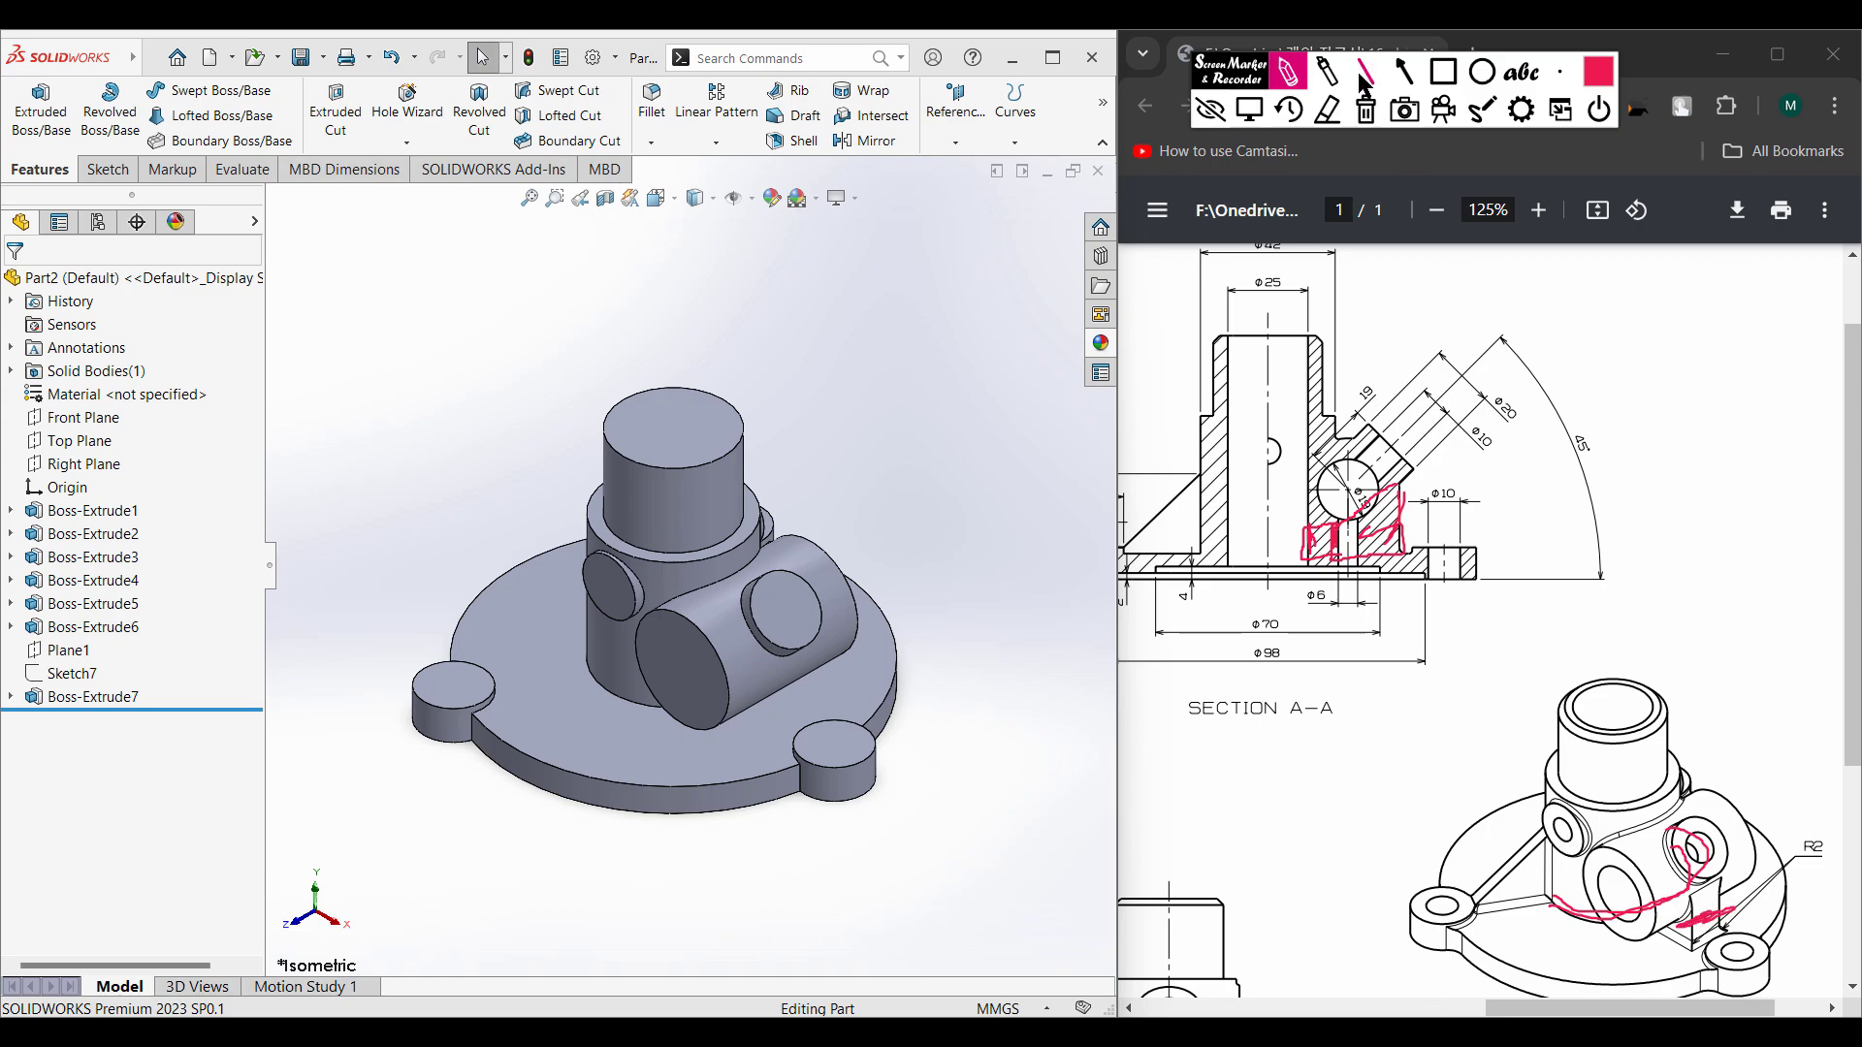
pyautogui.click(1368, 112)
pyautogui.click(1251, 110)
pyautogui.moveTo(1660, 1006)
pyautogui.mouseDown()
pyautogui.moveTo(1377, 1007)
pyautogui.moveTo(1700, 1007)
pyautogui.mouseUp()
pyautogui.scroll(-3, 1553, 801)
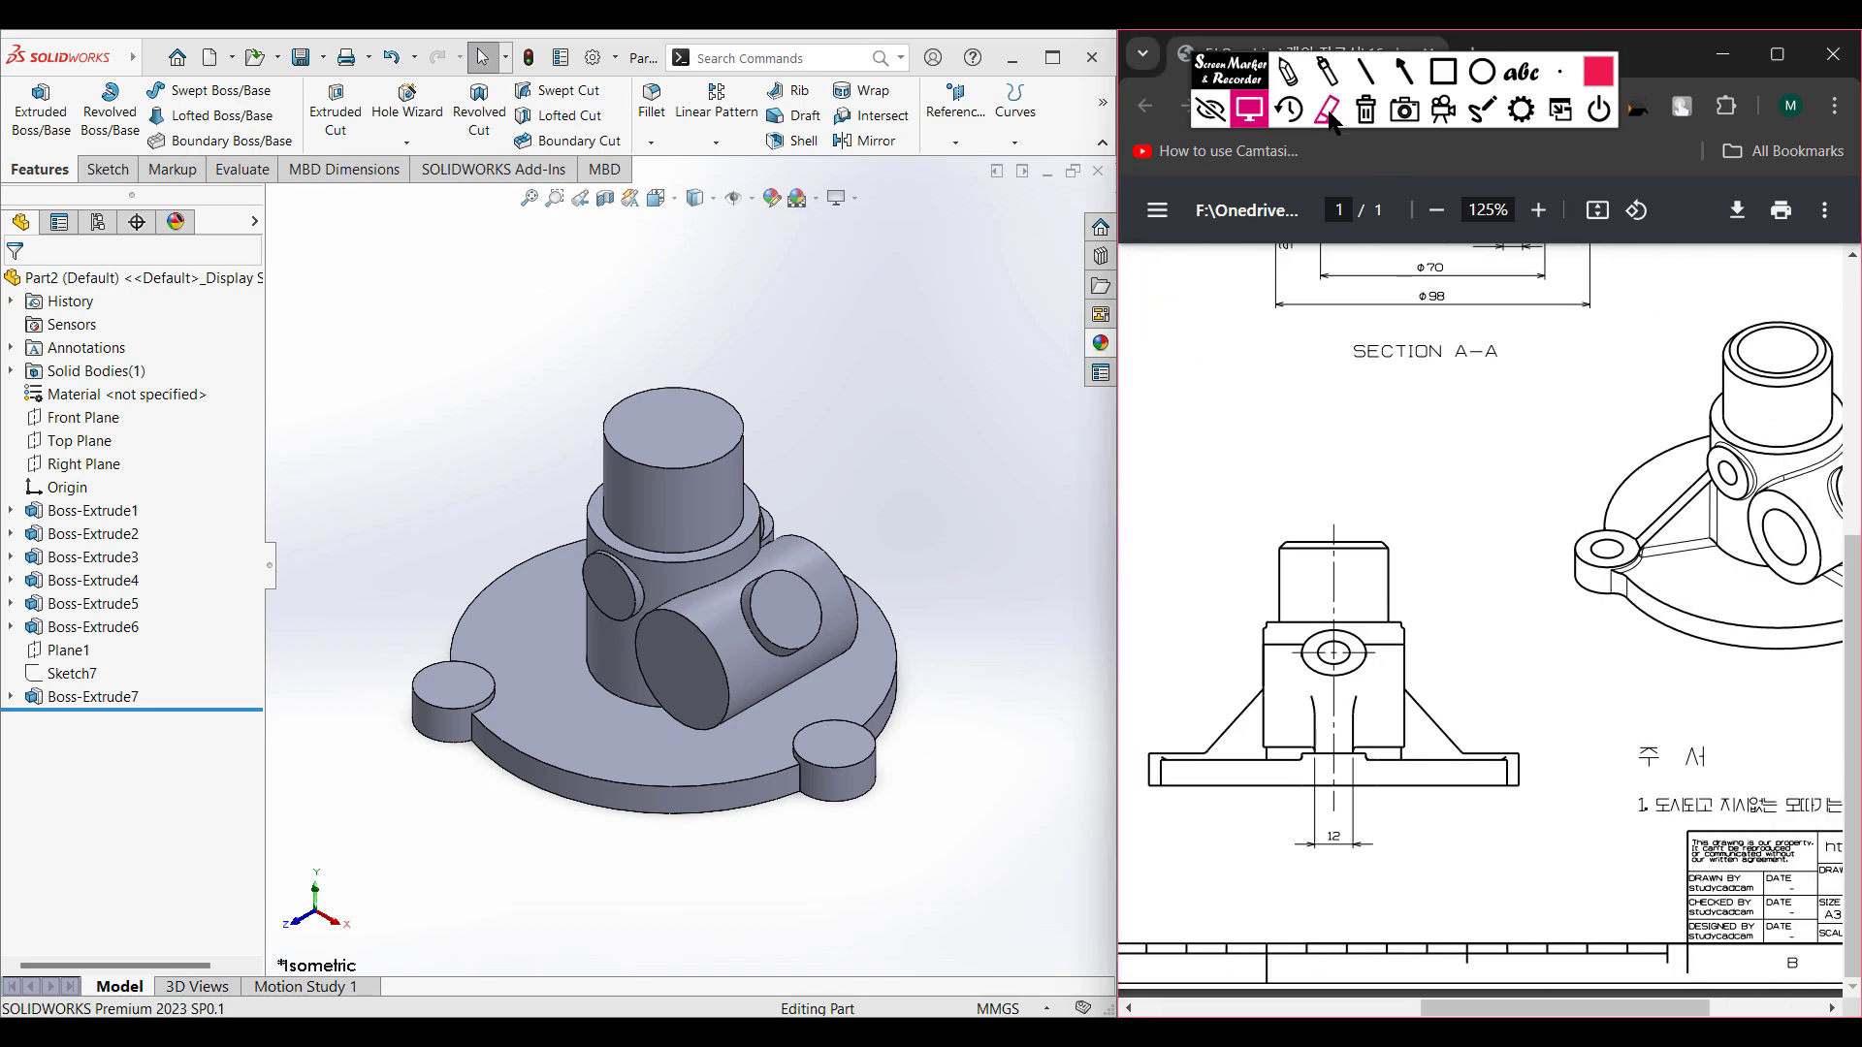
pyautogui.click(1289, 71)
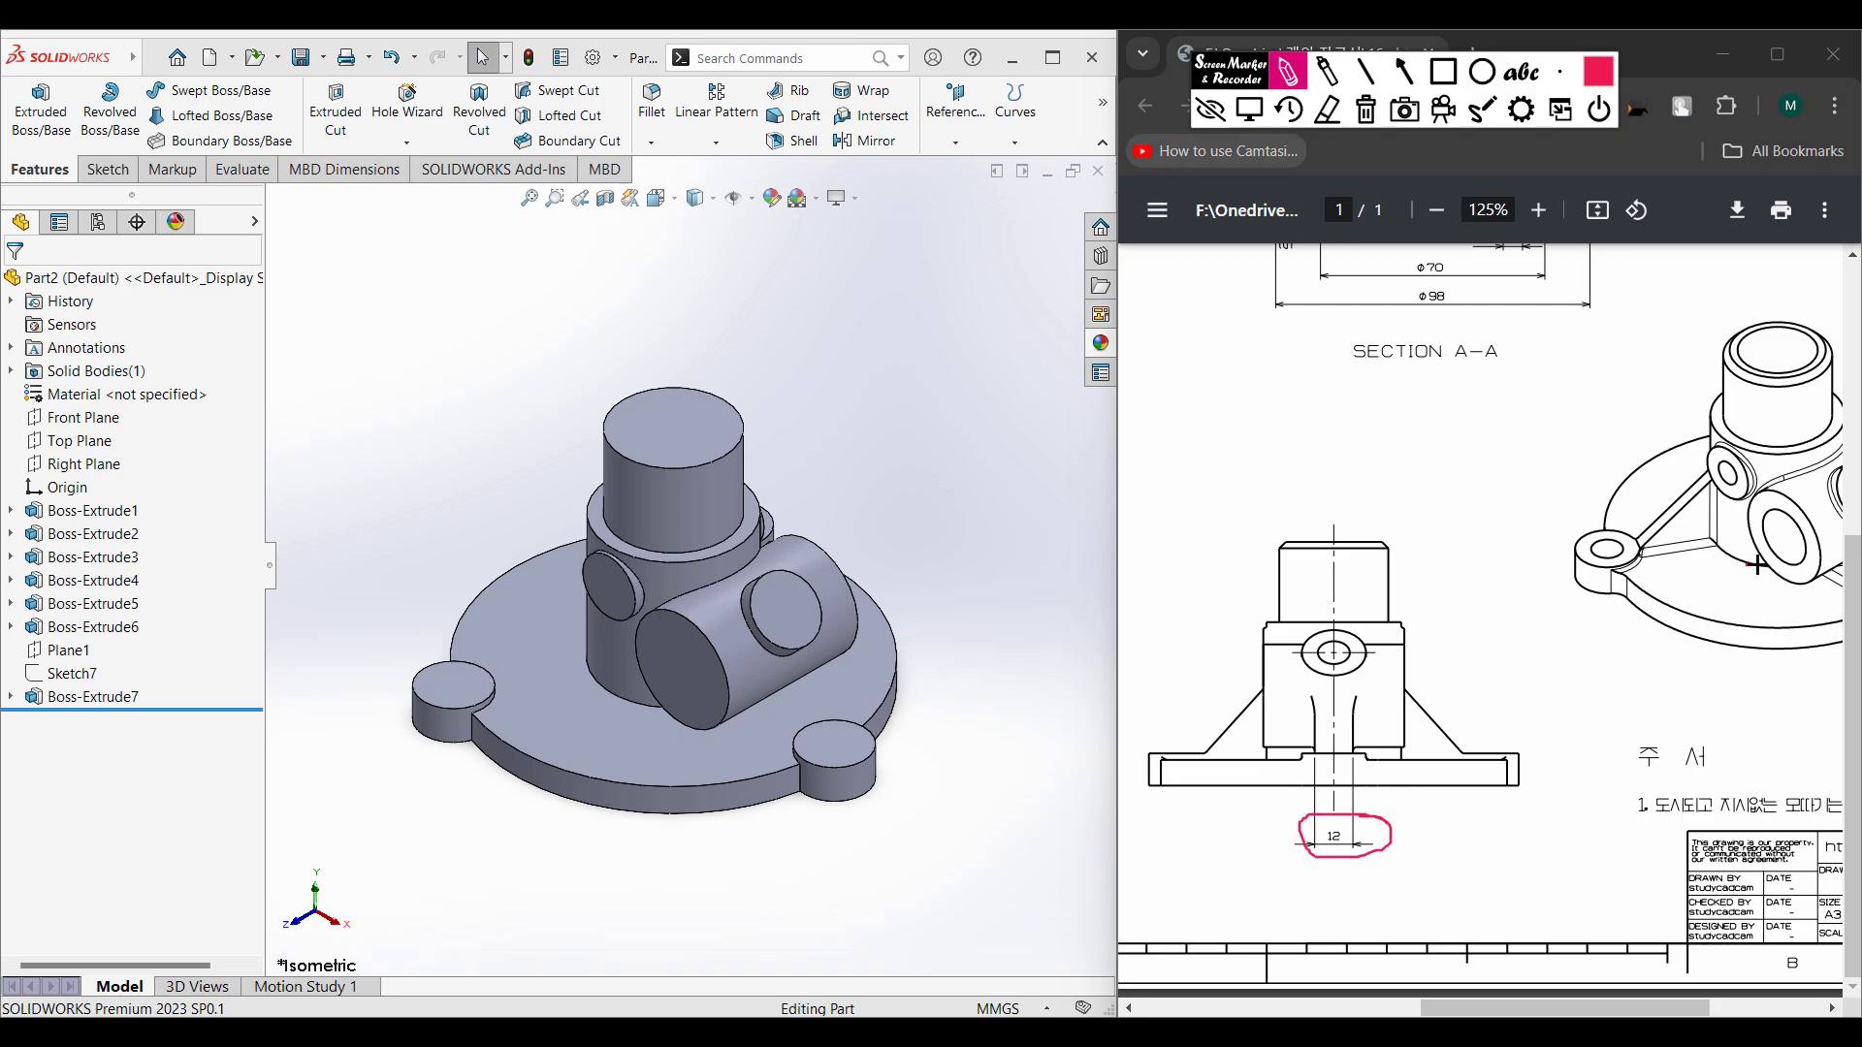
pyautogui.moveTo(1747, 565); pyautogui.dragTo(1723, 566)
pyautogui.click(1366, 109)
pyautogui.click(1250, 109)
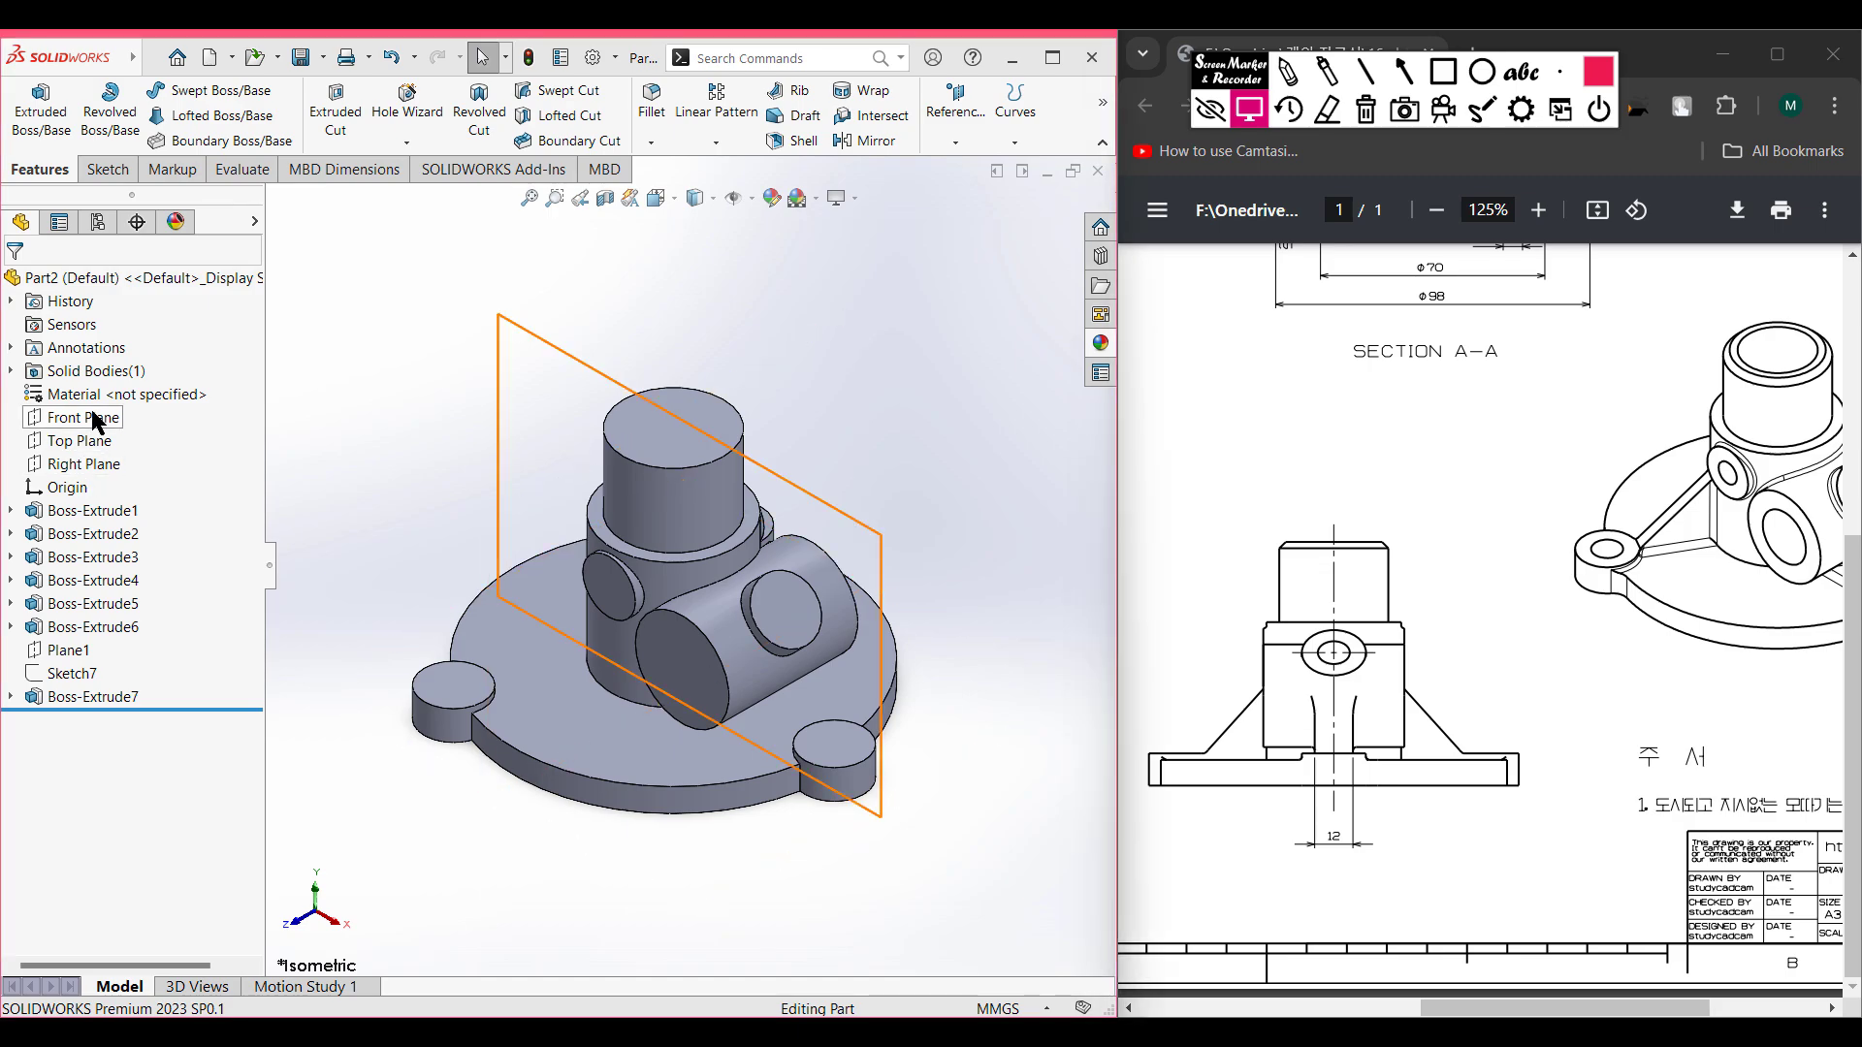
# - Start a sketch on the Front Plane and check the support web's outline in the drawing's front view
pyautogui.rightClick(89, 417)
pyautogui.click(107, 388)
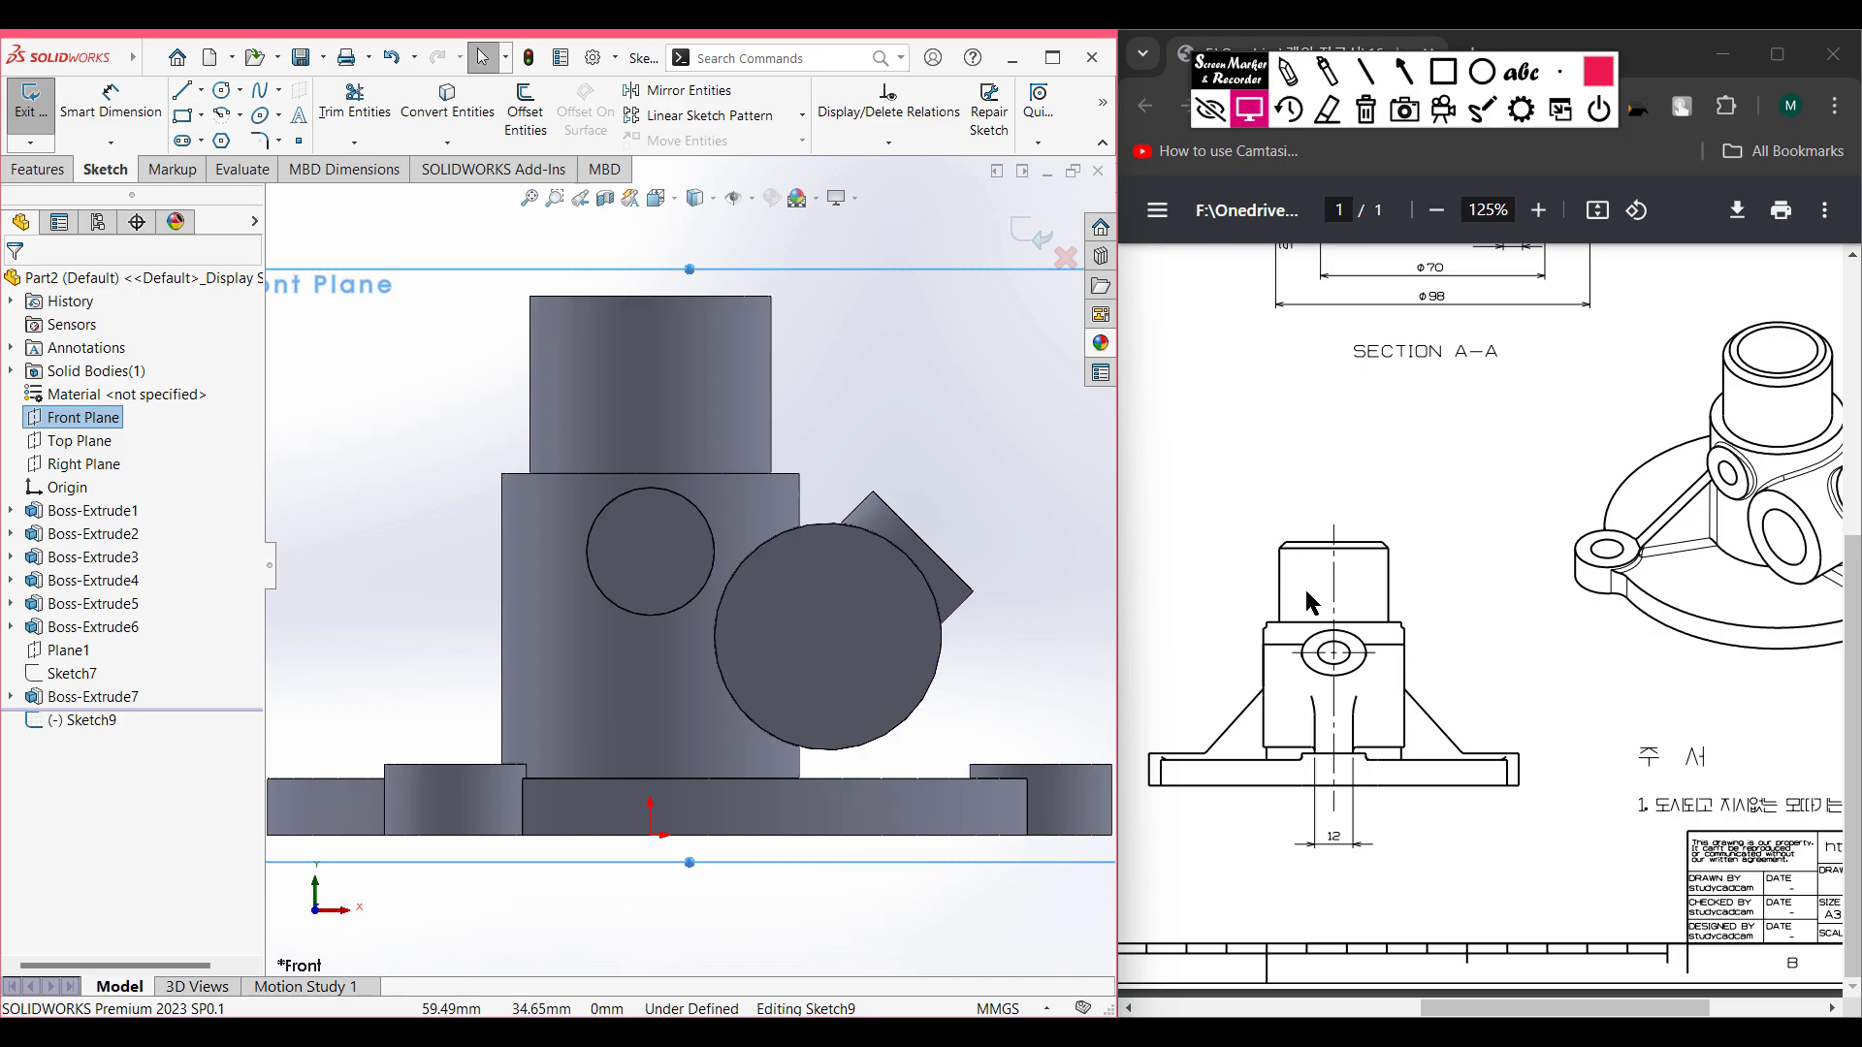
pyautogui.scroll(4, 1558, 543)
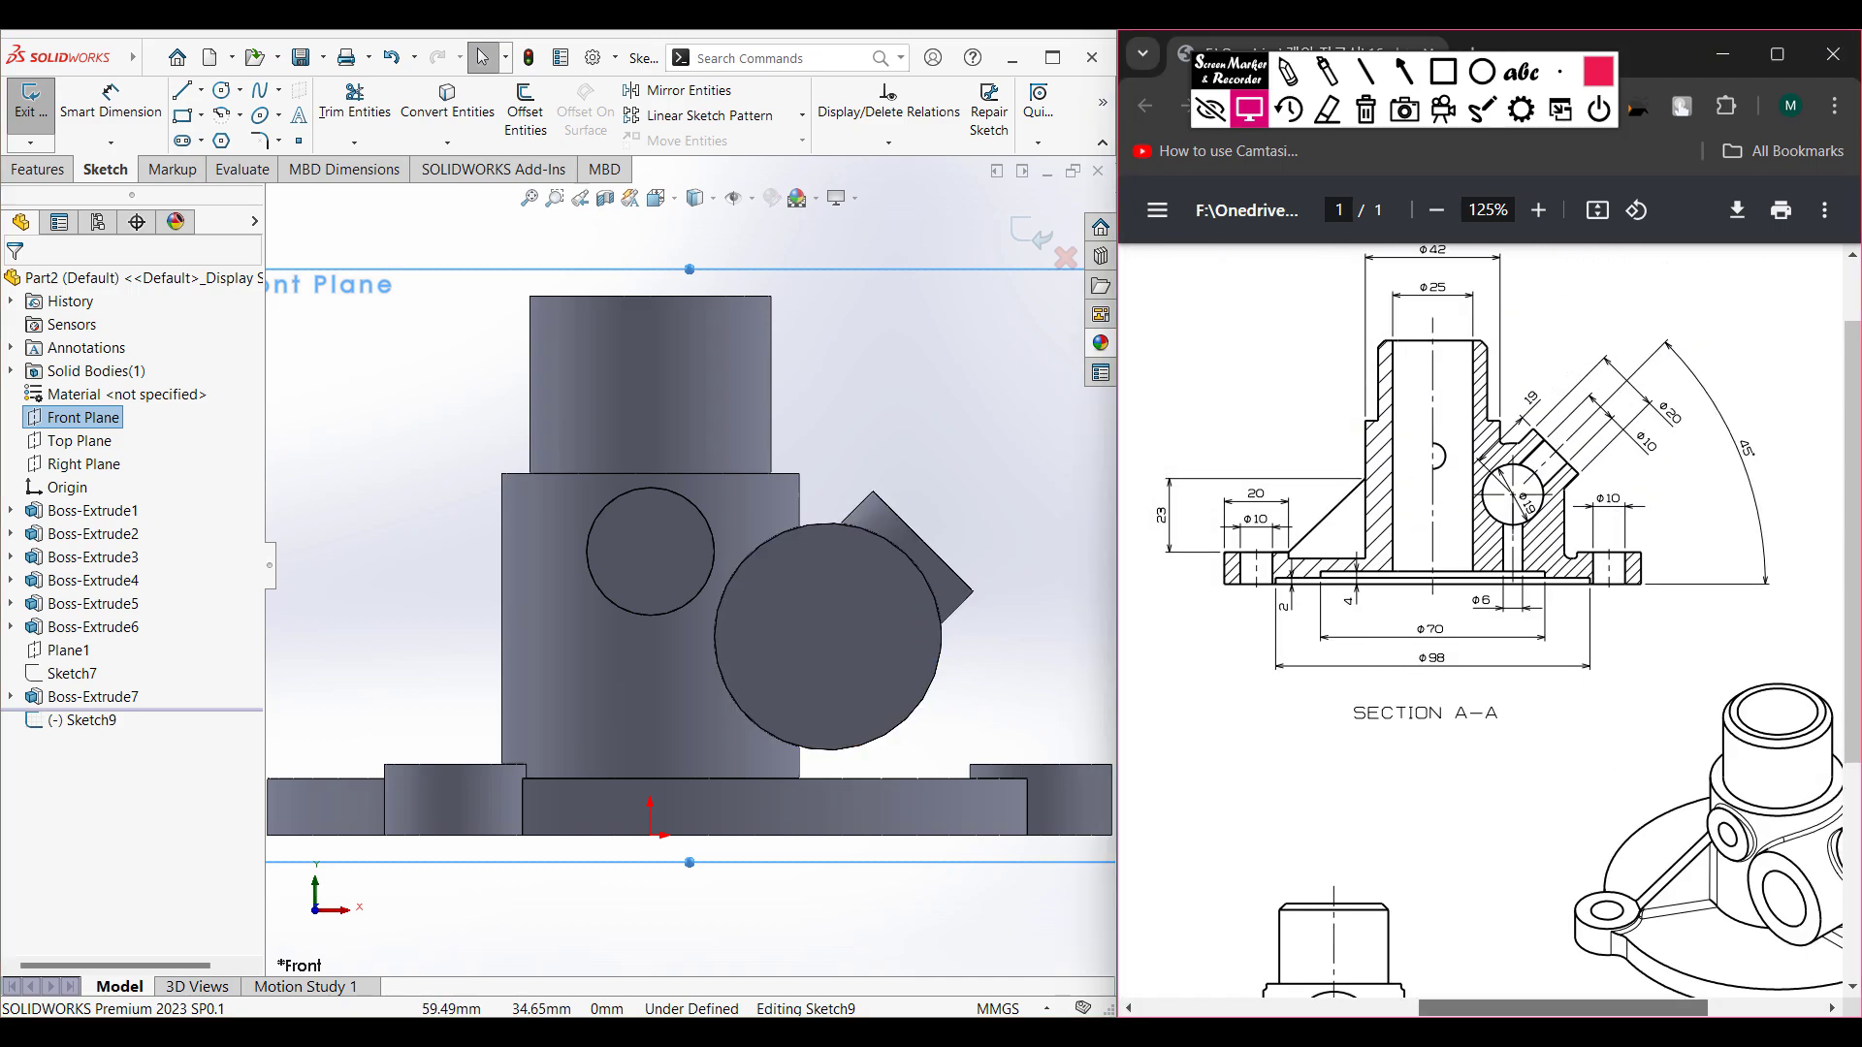
pyautogui.hscroll(-8, 1512, 863)
pyautogui.scroll(-5, 1538, 773)
pyautogui.scroll(-2, 1540, 773)
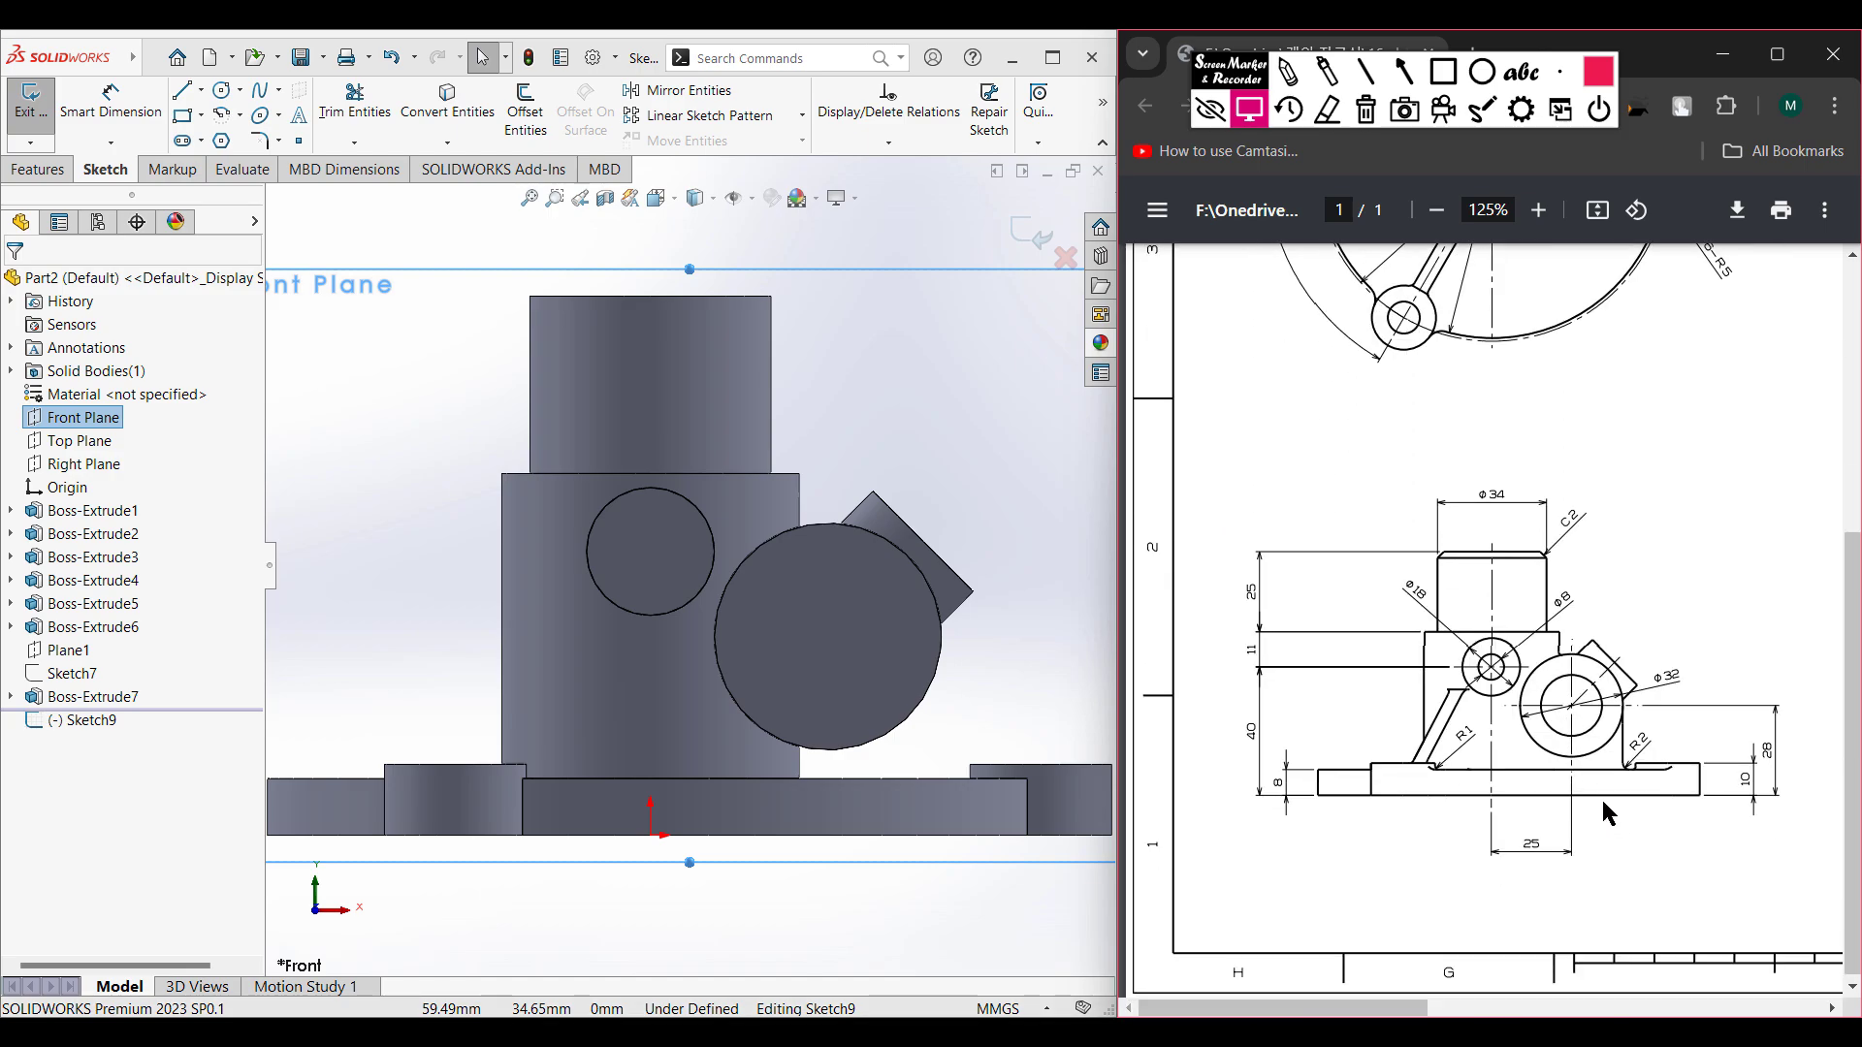
pyautogui.click(1287, 71)
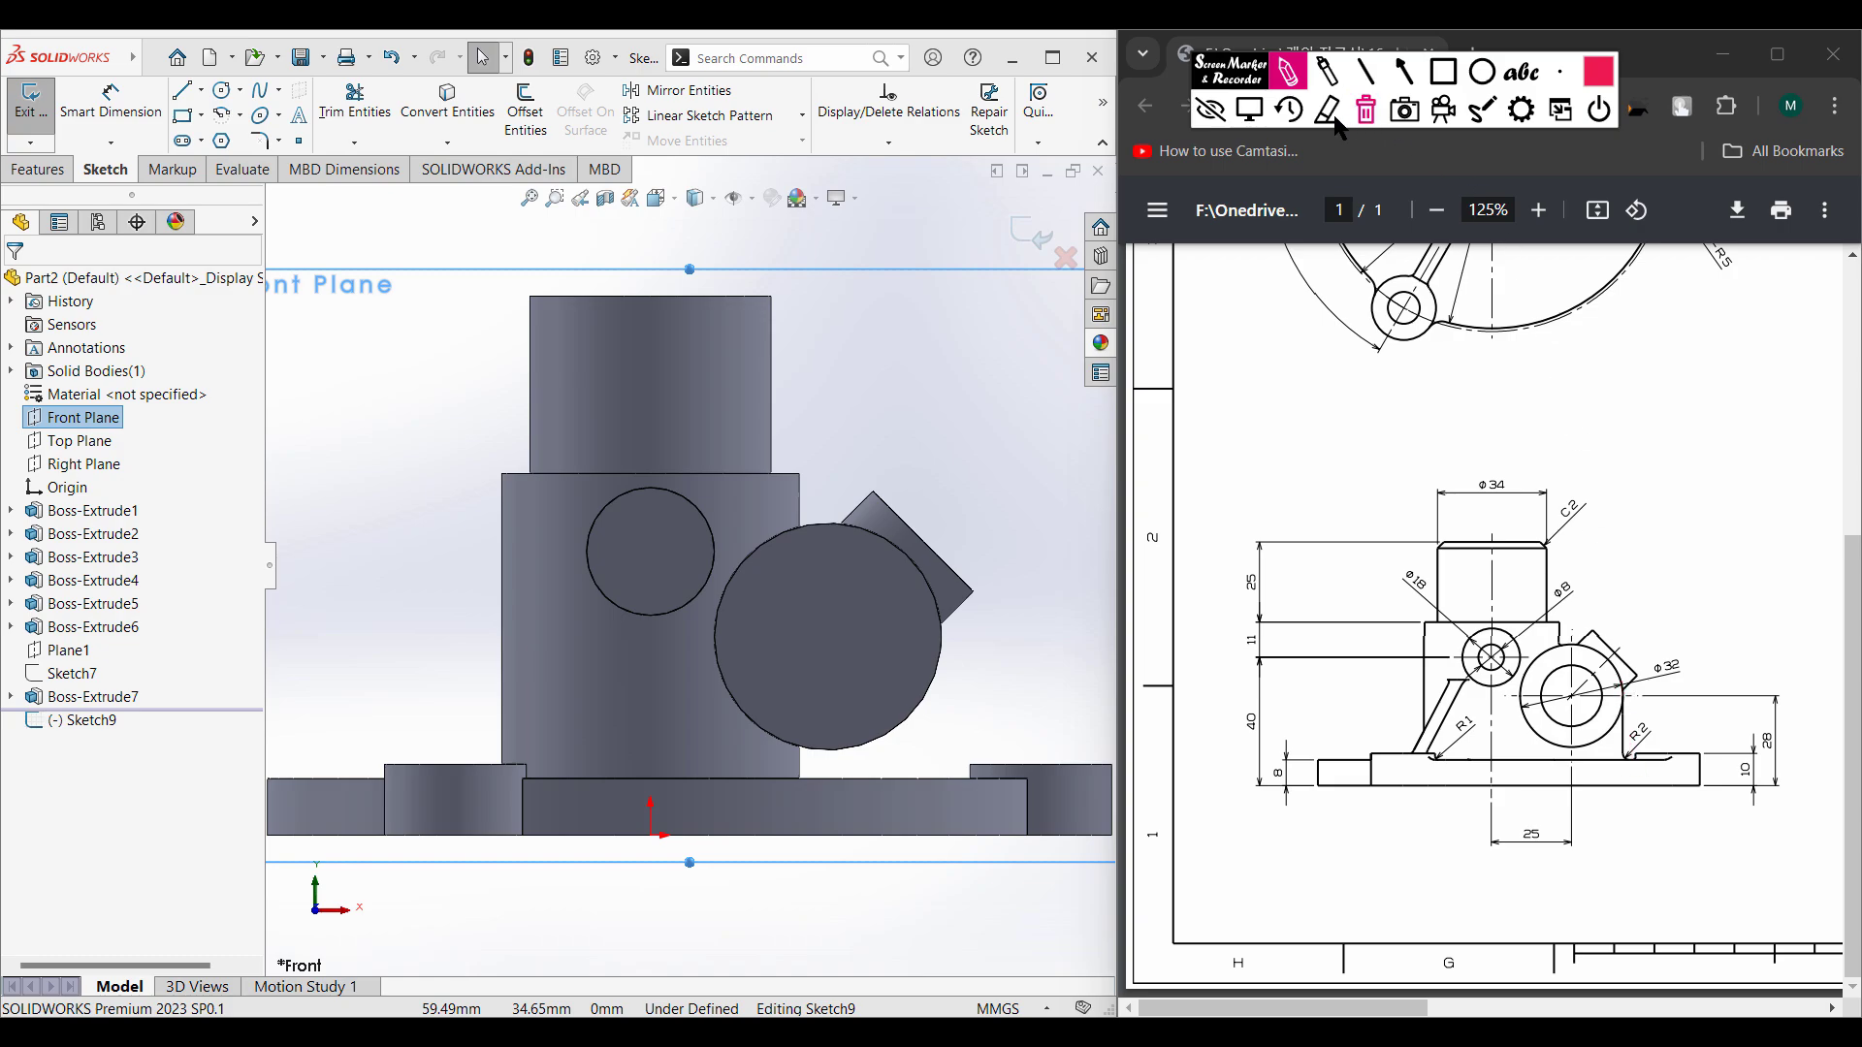
pyautogui.click(1249, 110)
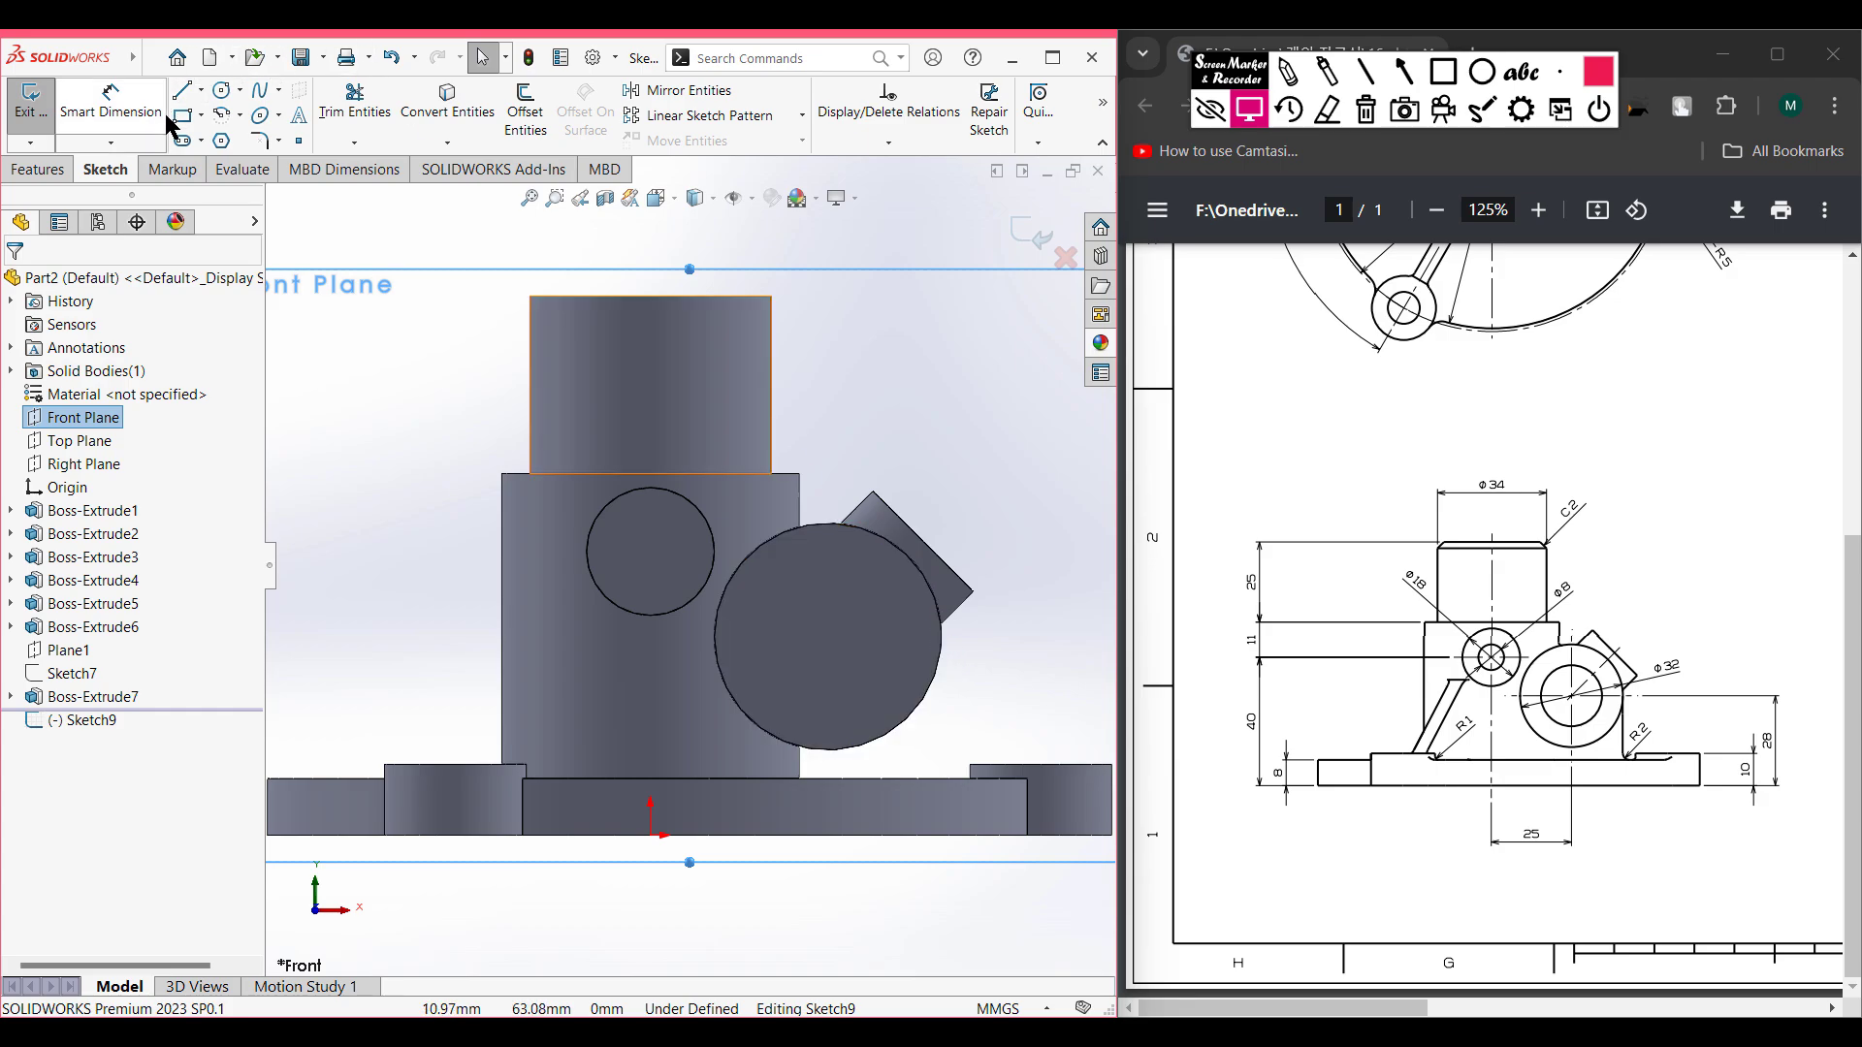
# - Sketch connected lines from the large boss's outer quadrant vertically down to the flange, 20 mm horizontally to the cylinder edge, then up to the boss
pyautogui.click(181, 90)
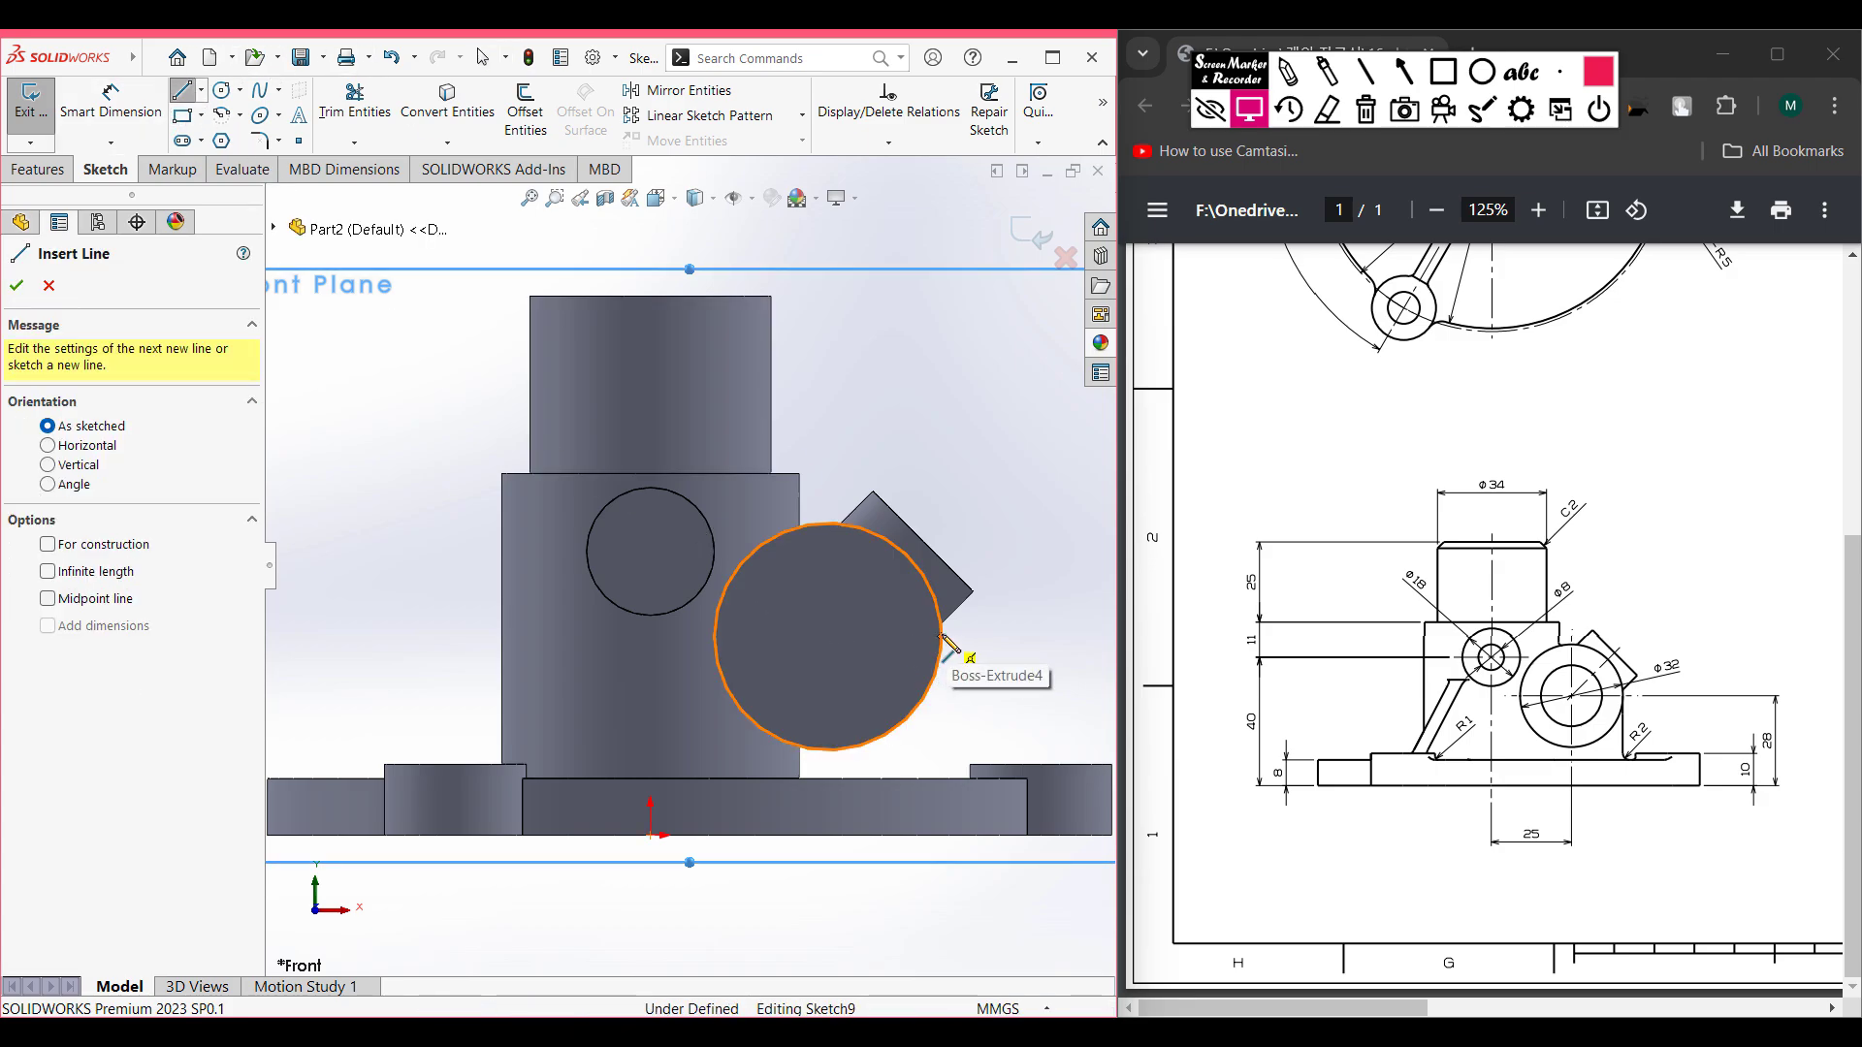
pyautogui.click(940, 637)
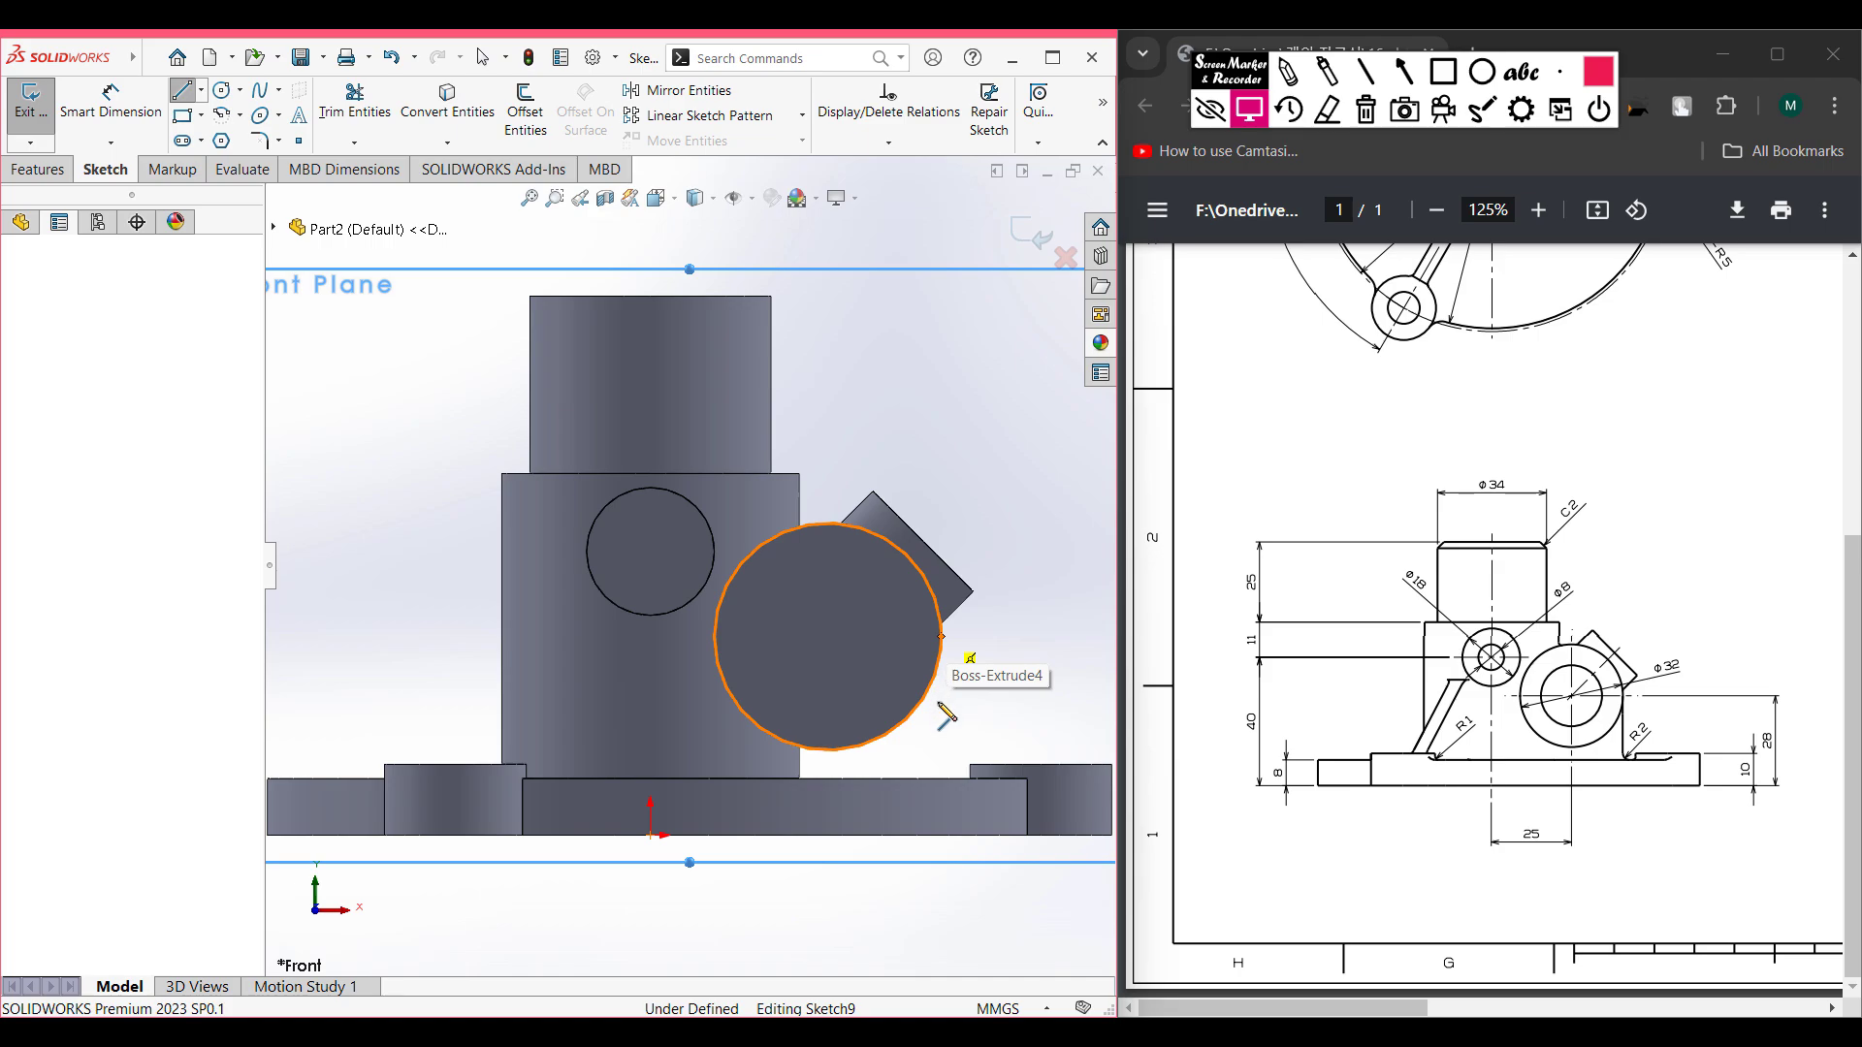
pyautogui.click(941, 779)
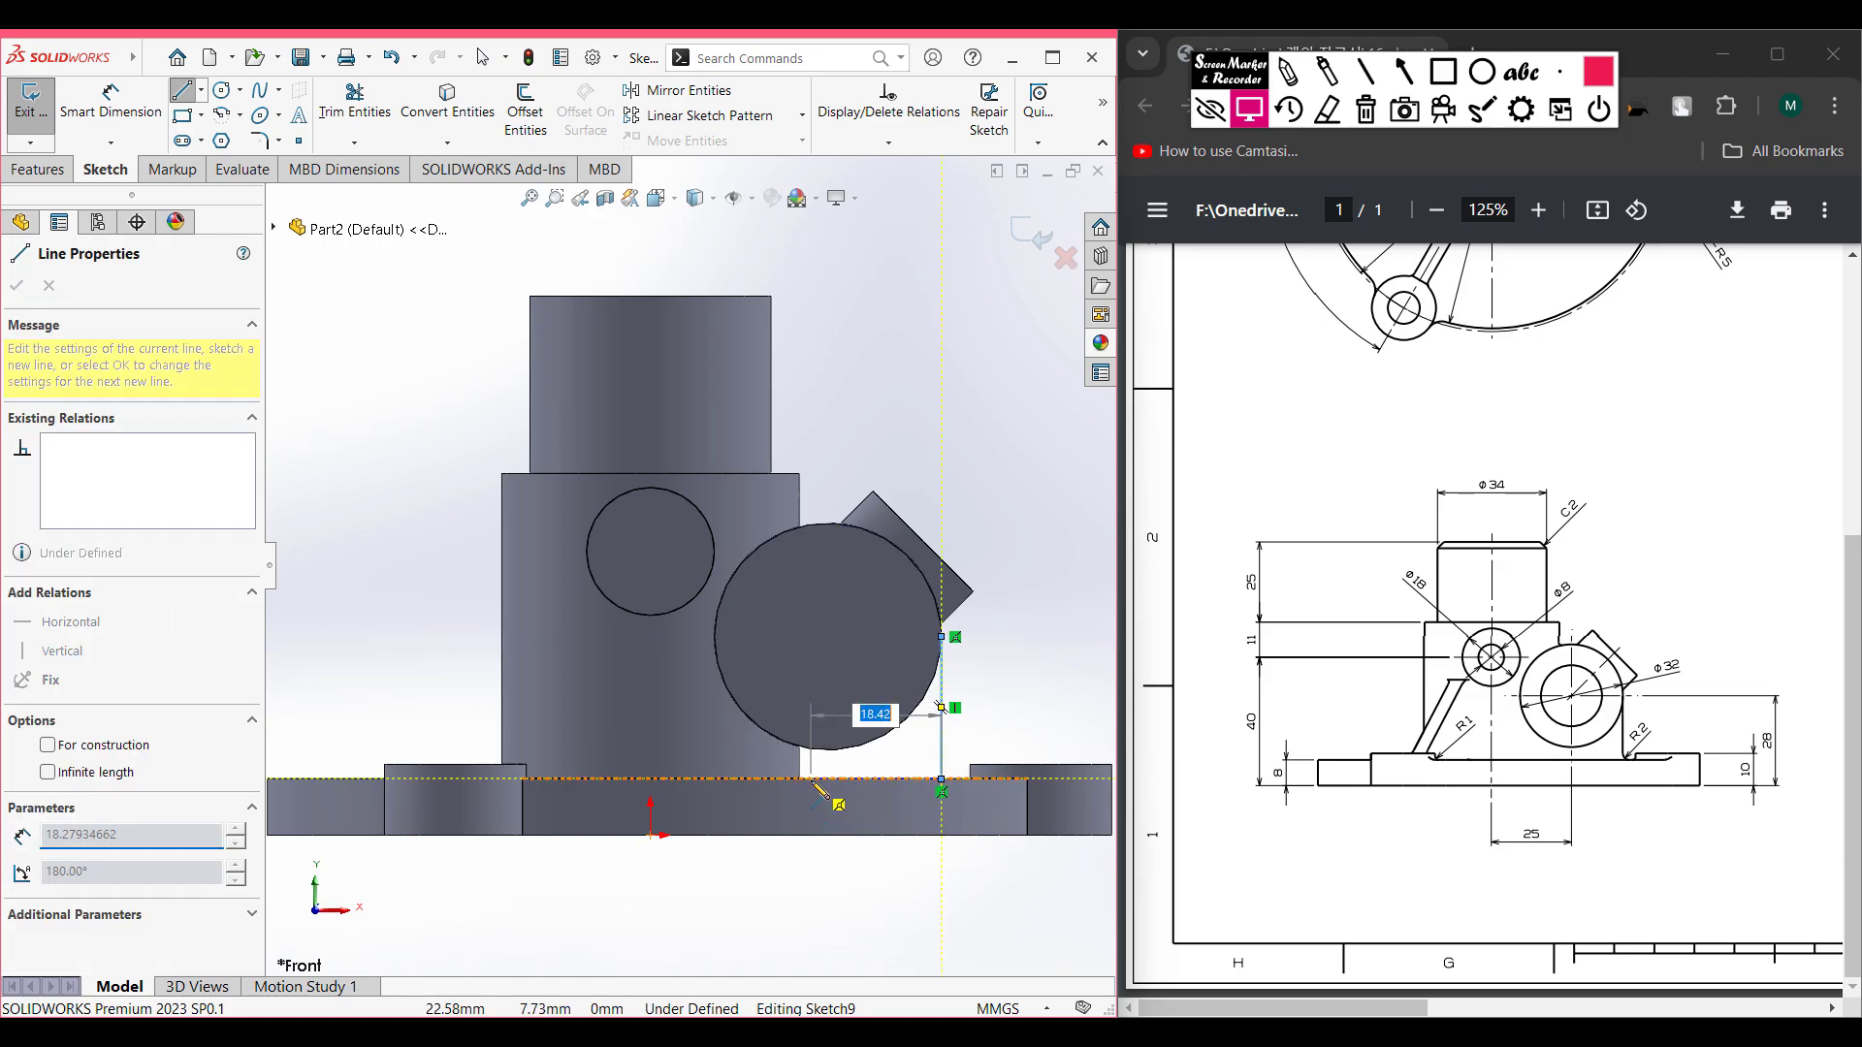
pyautogui.scroll(2, 819, 790)
pyautogui.scroll(1, 752, 688)
pyautogui.scroll(-3, 752, 688)
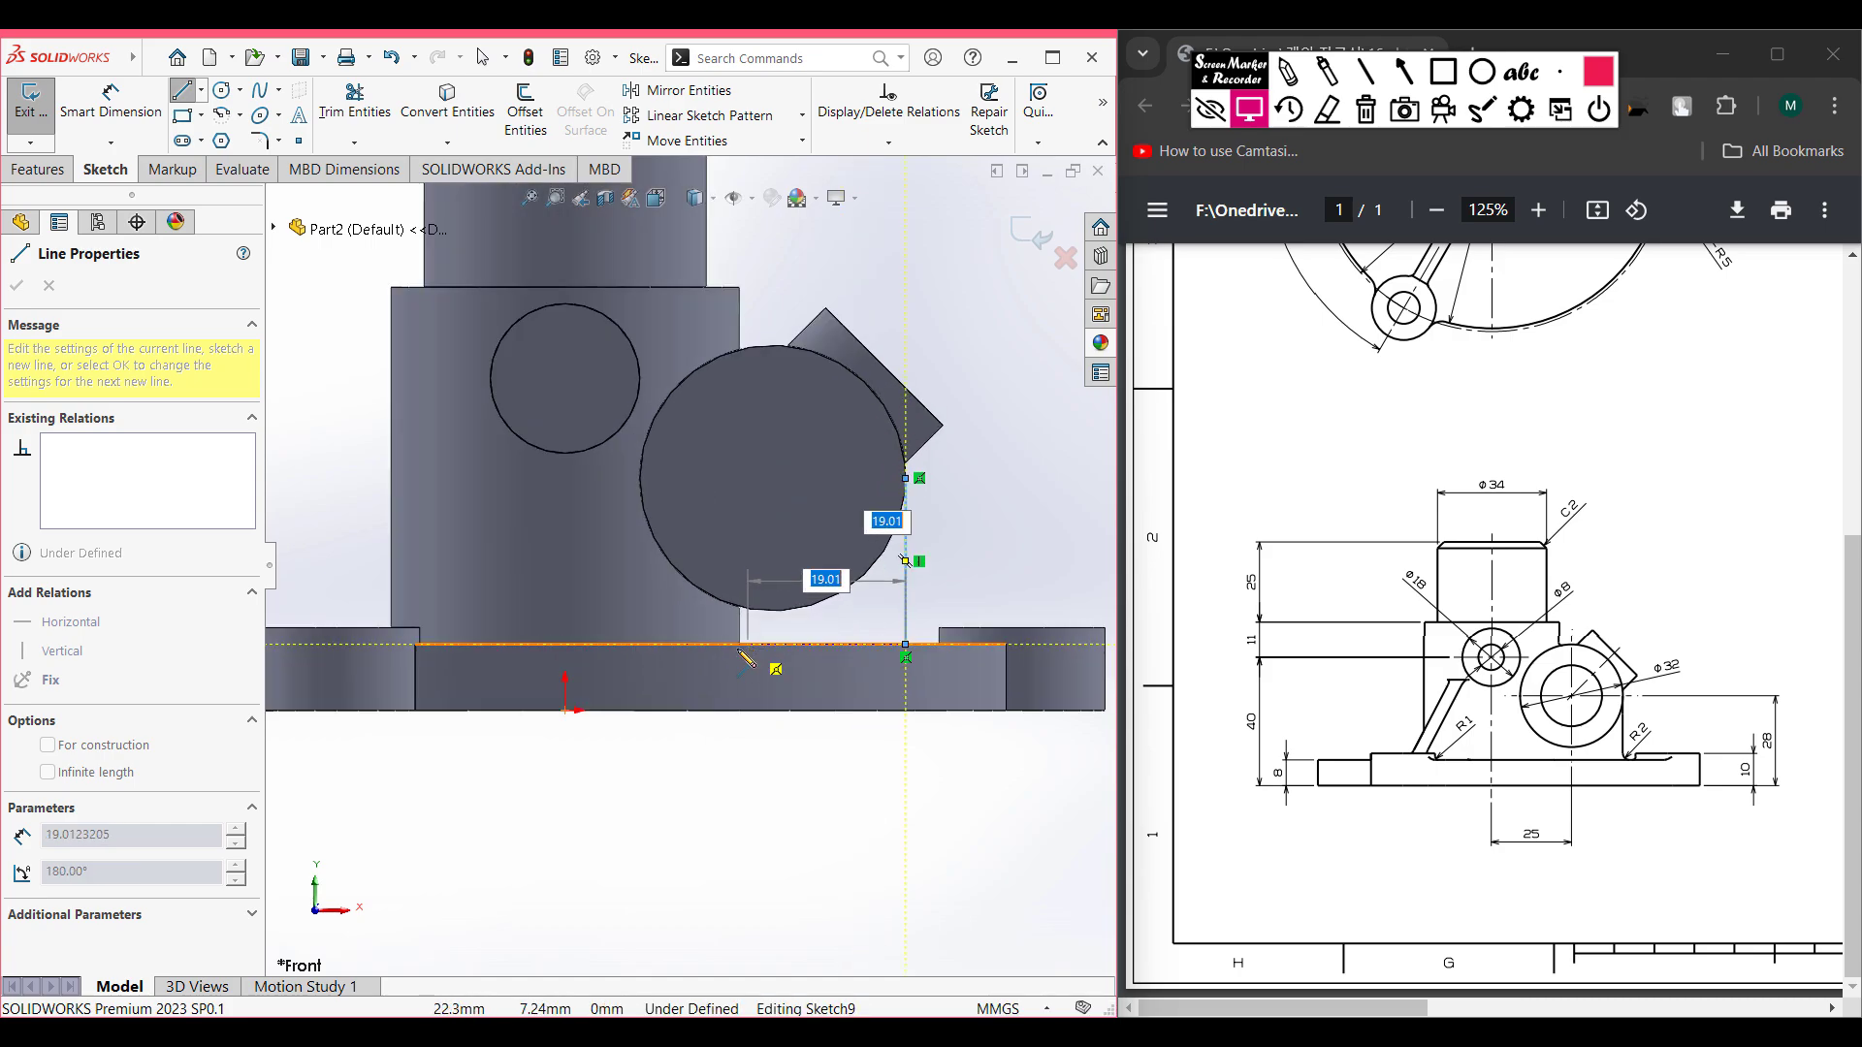
pyautogui.scroll(-3, 762, 656)
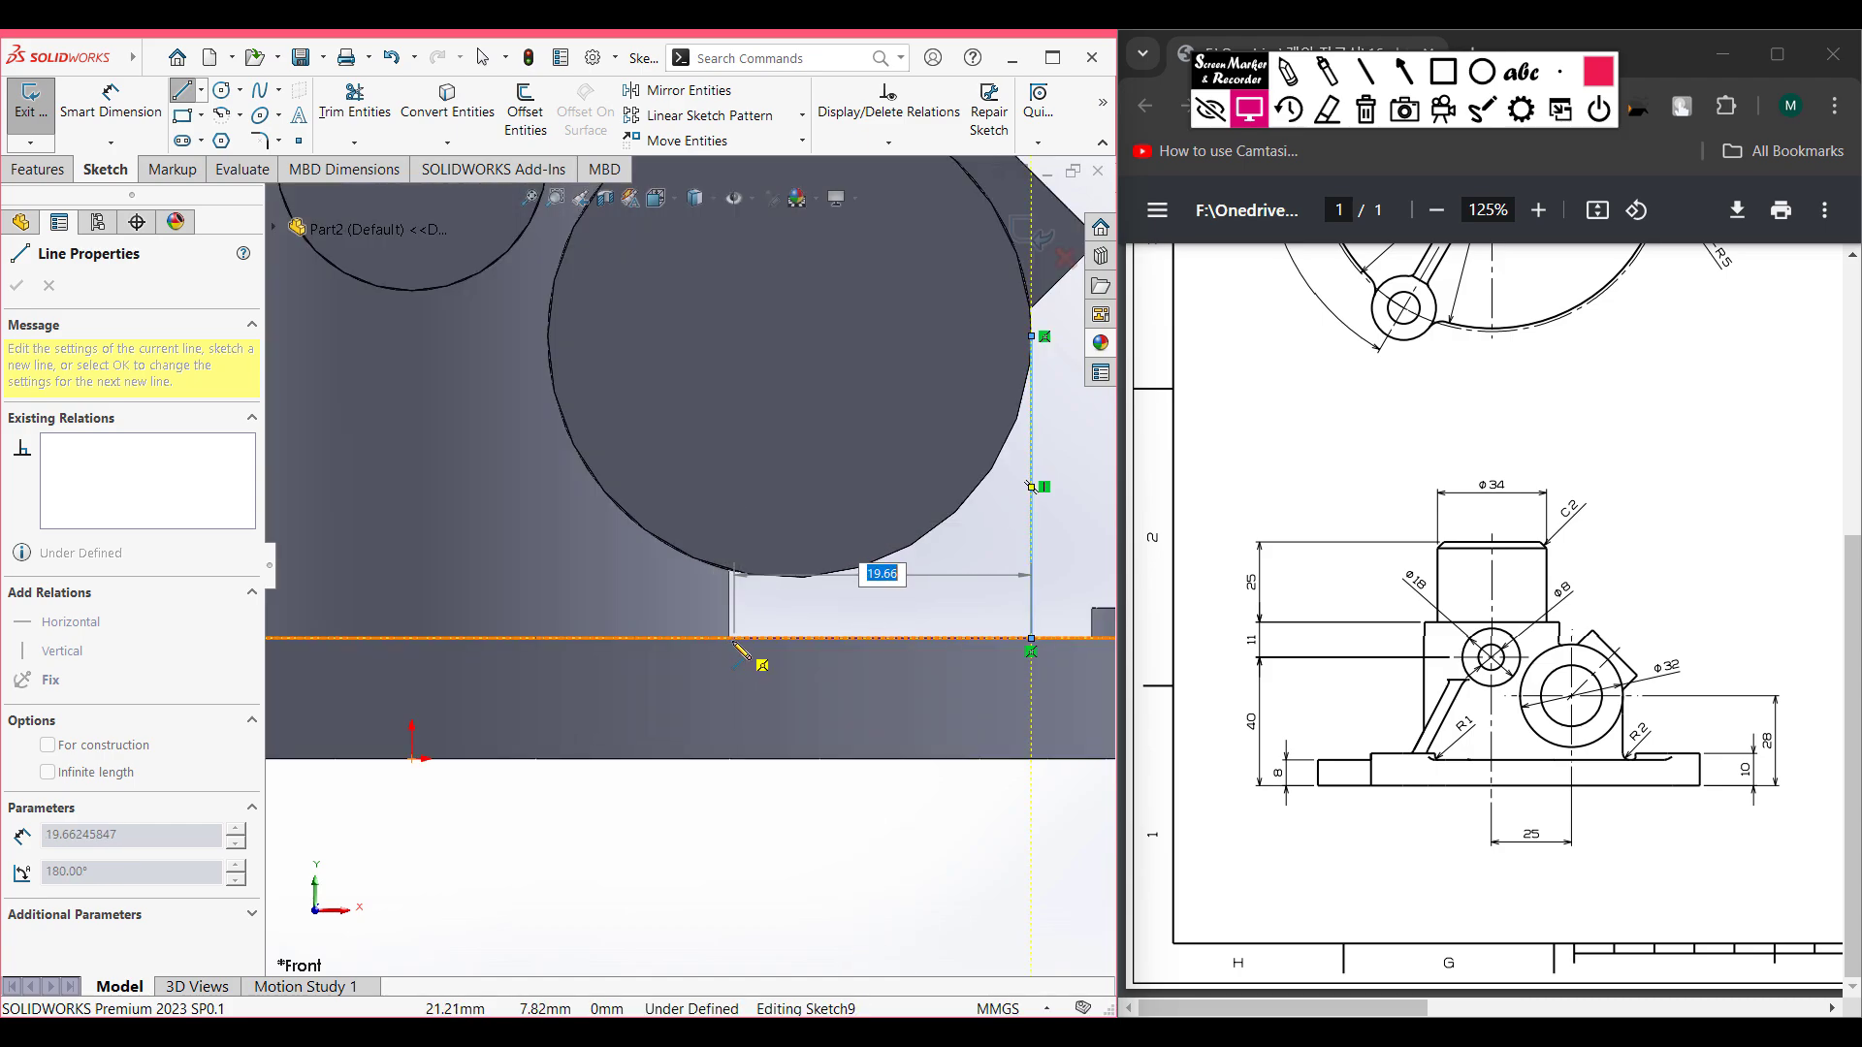
pyautogui.click(729, 638)
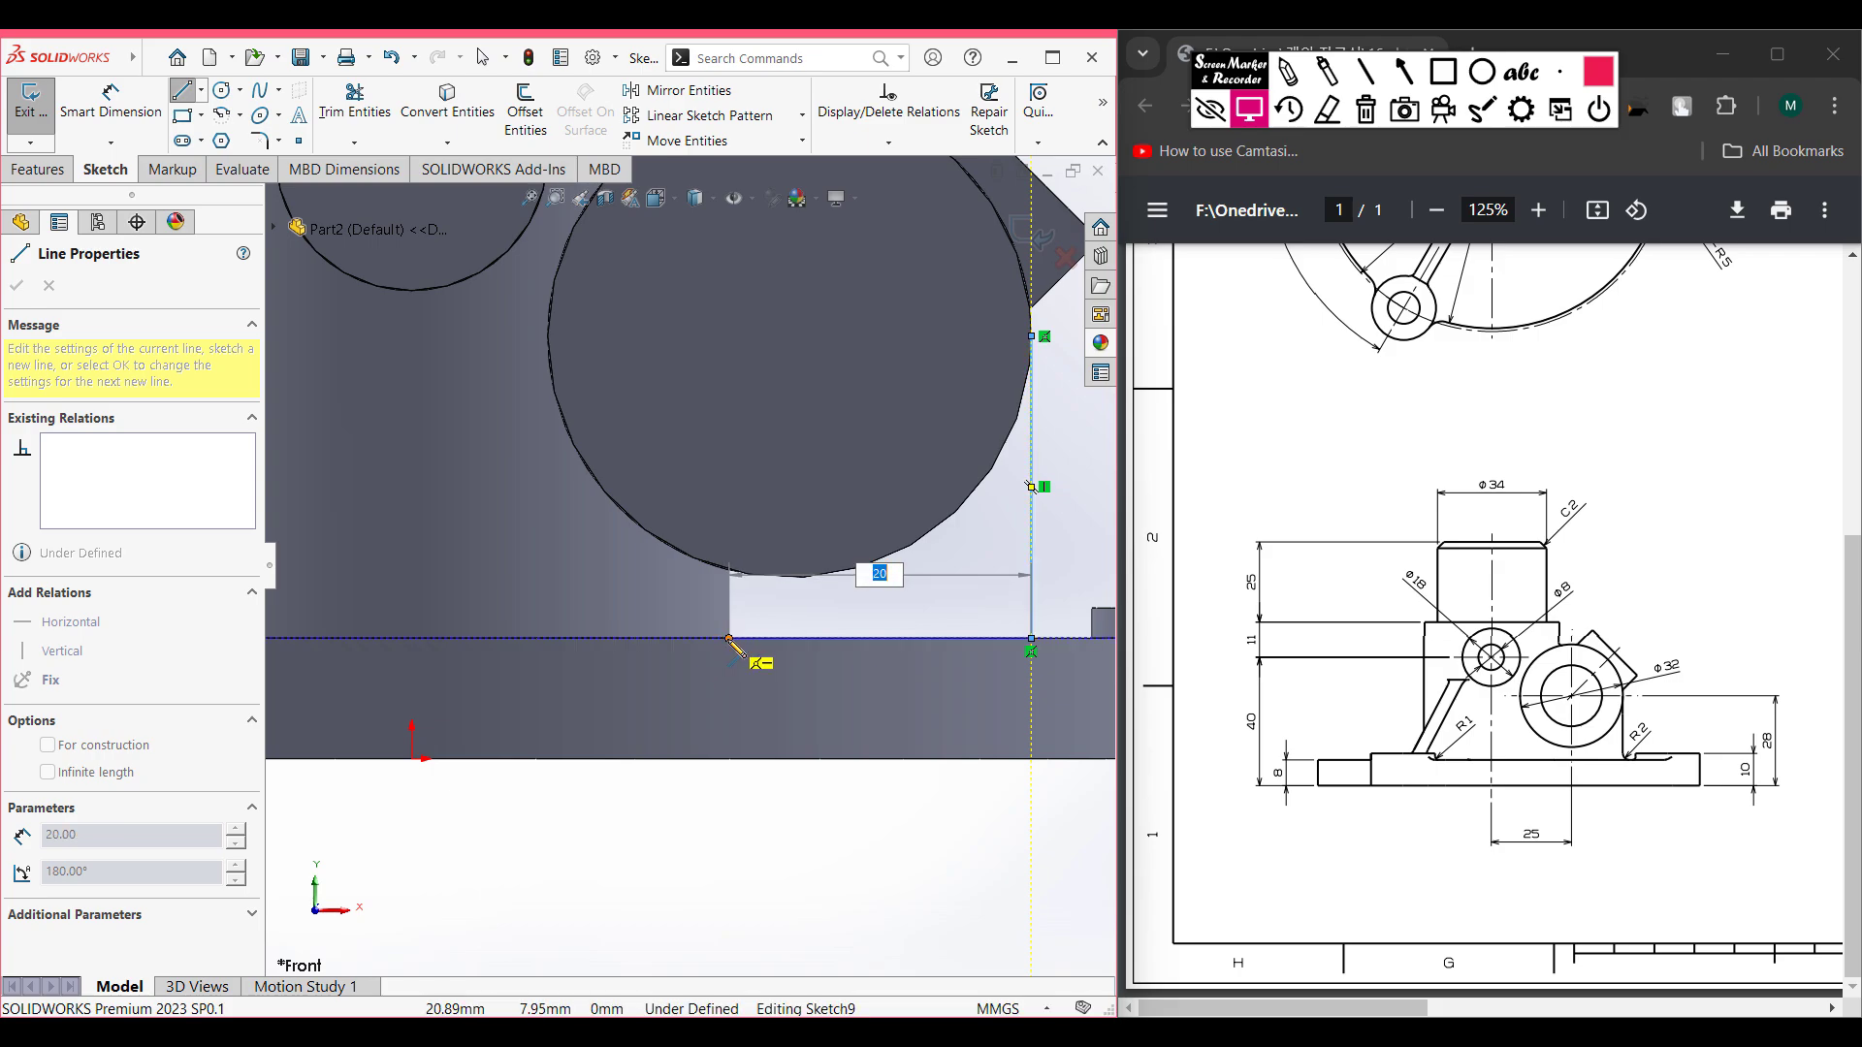
pyautogui.click(730, 572)
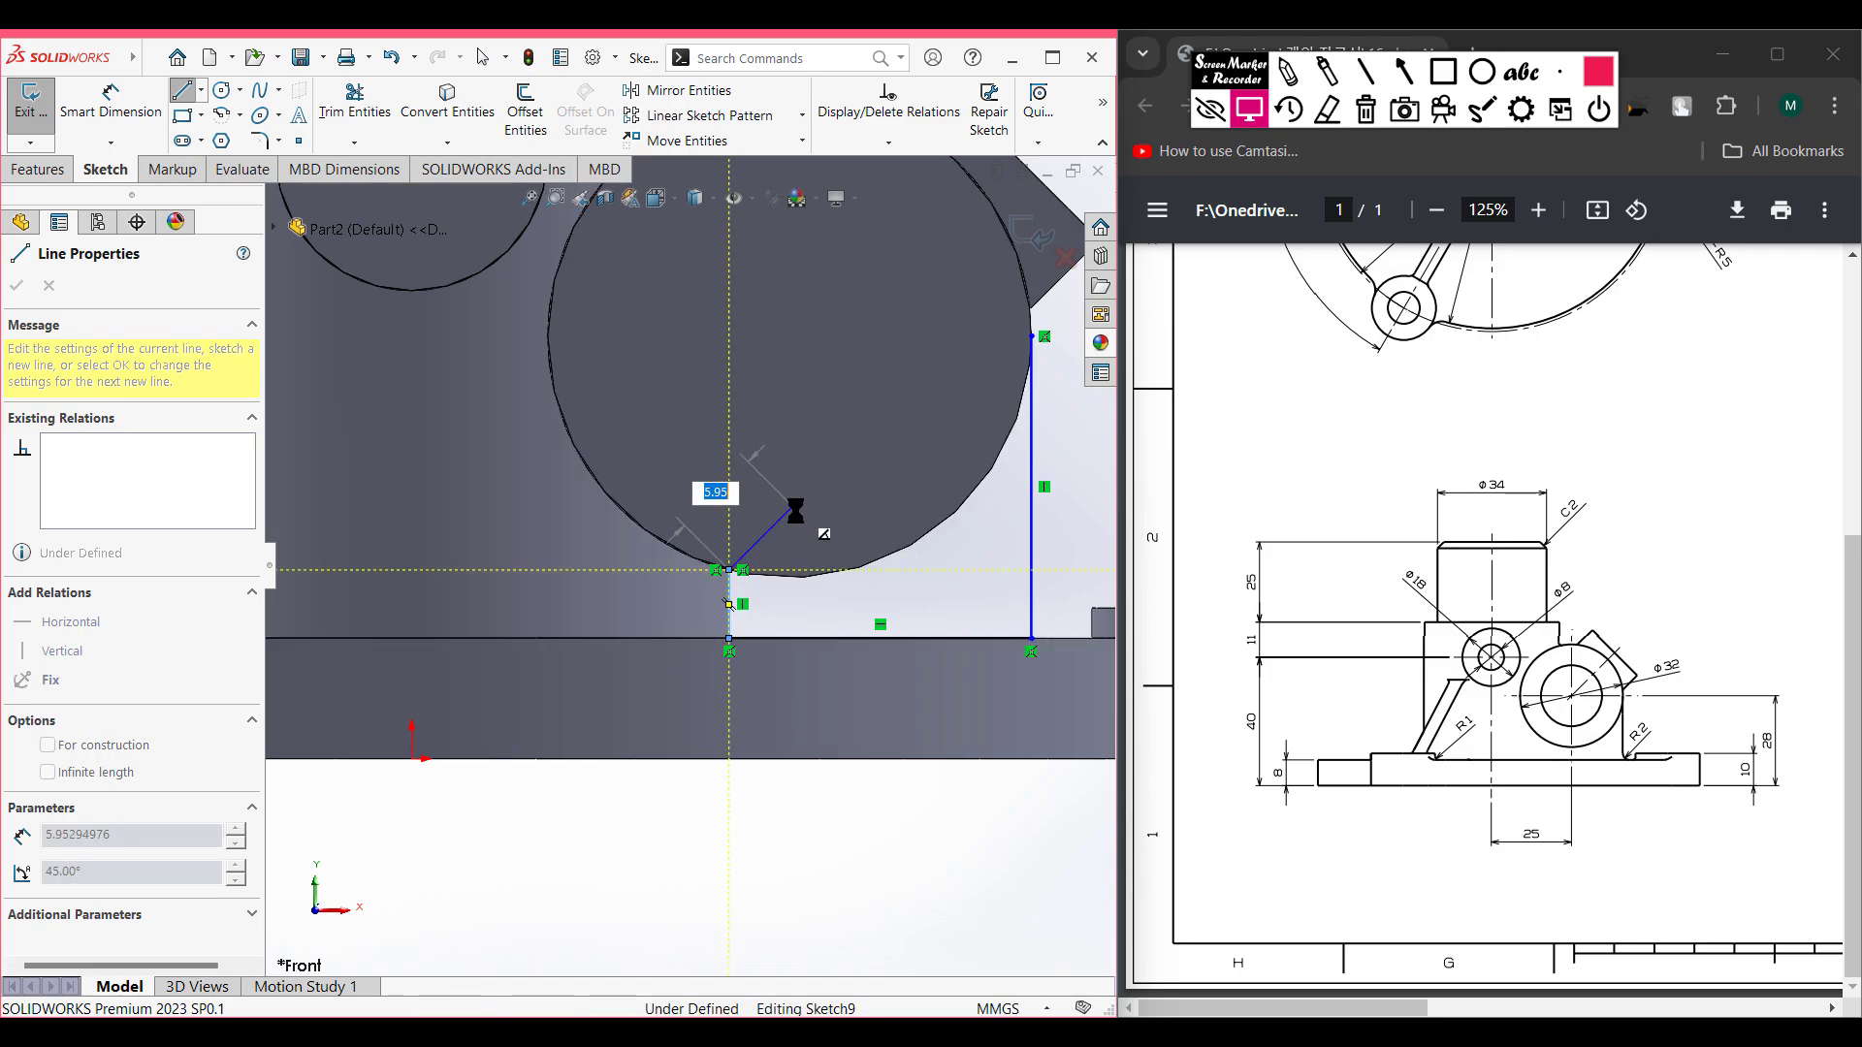
pyautogui.press('Escape')
# - Convert the large horizontal boss's circular edge into the sketch and trim it to the arc that closes the web profile
pyautogui.click(921, 547)
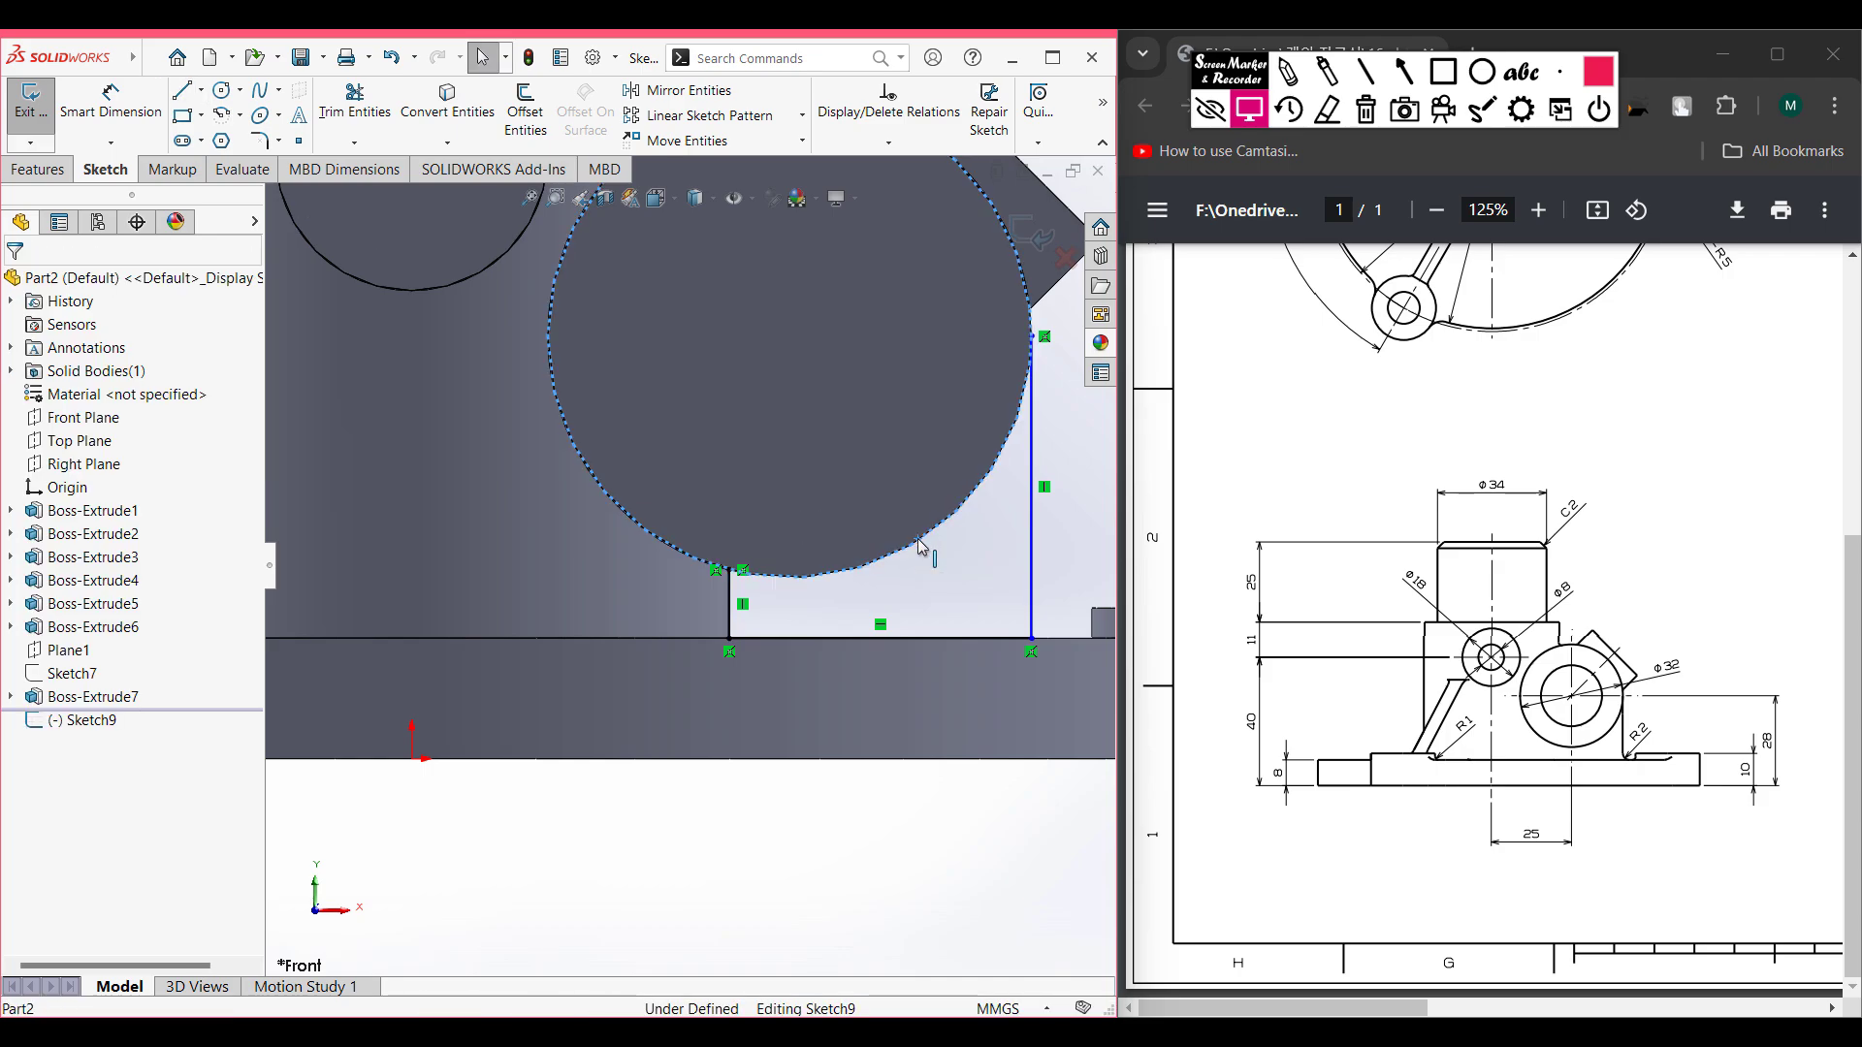
pyautogui.click(469, 102)
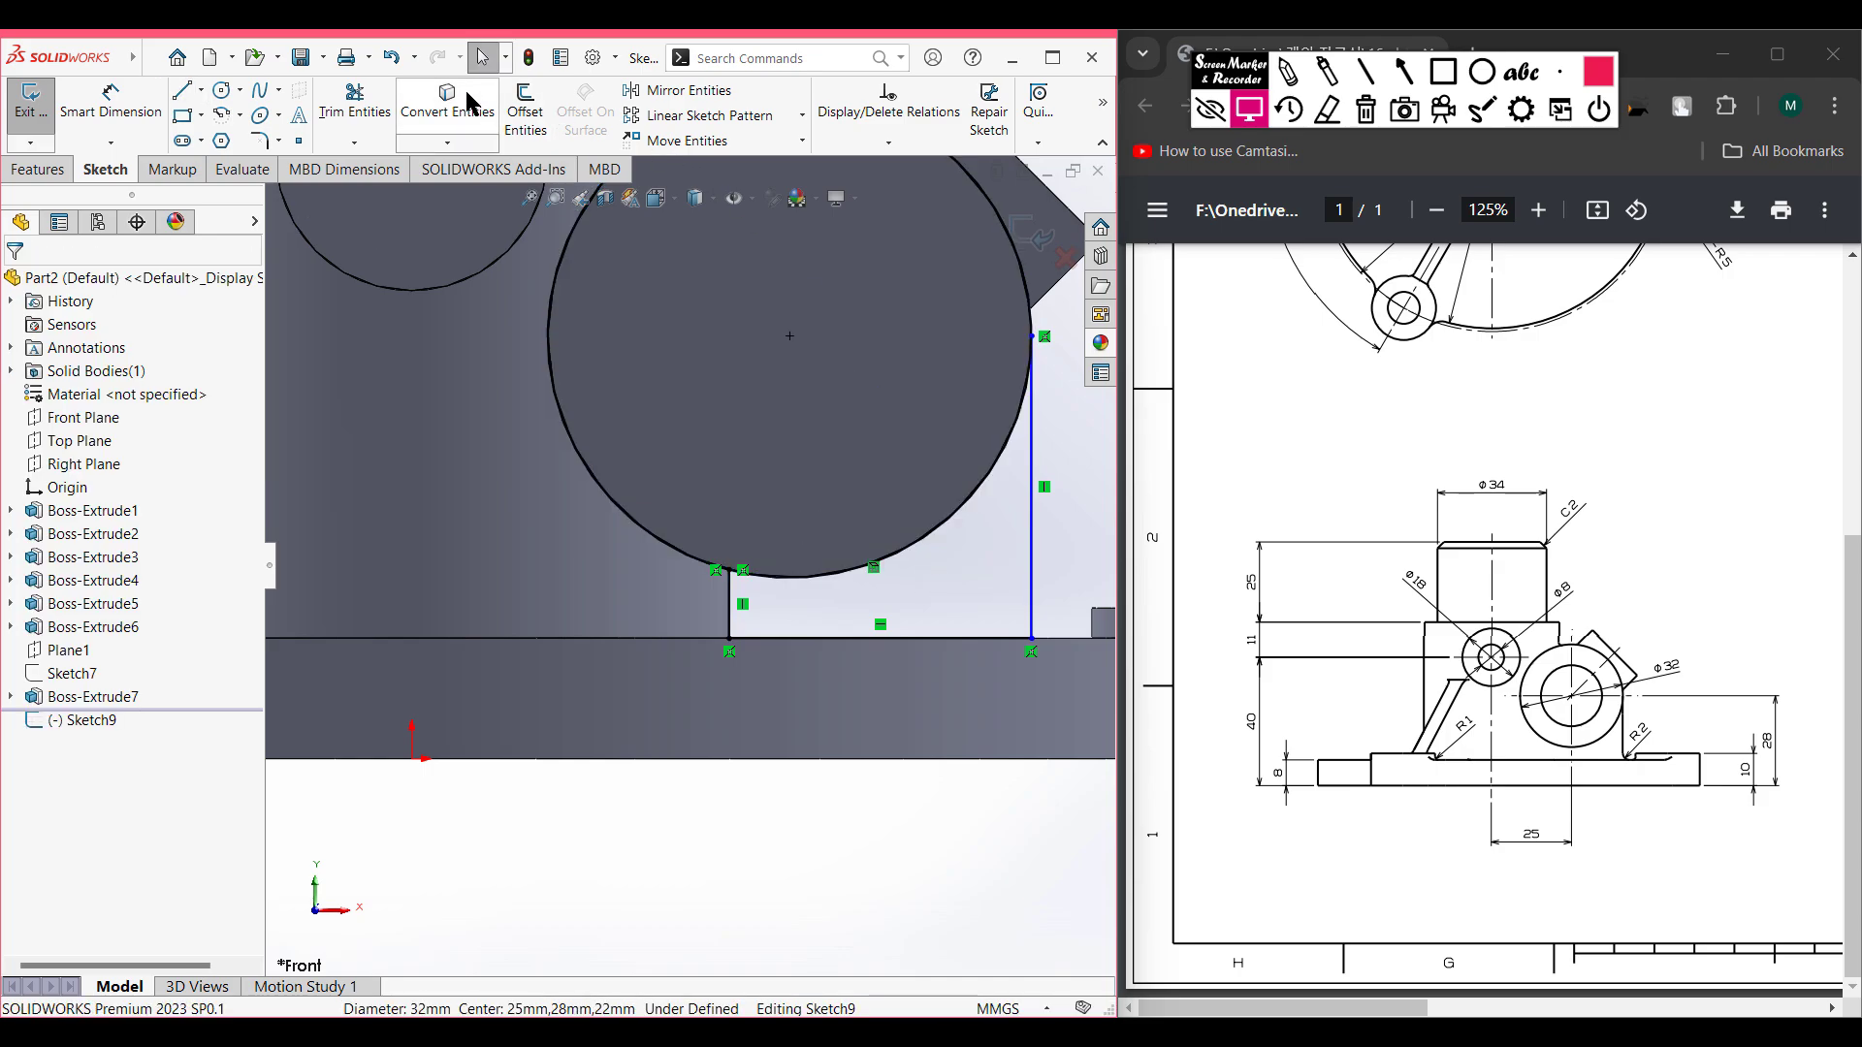
pyautogui.scroll(-3, 813, 485)
pyautogui.scroll(2, 812, 485)
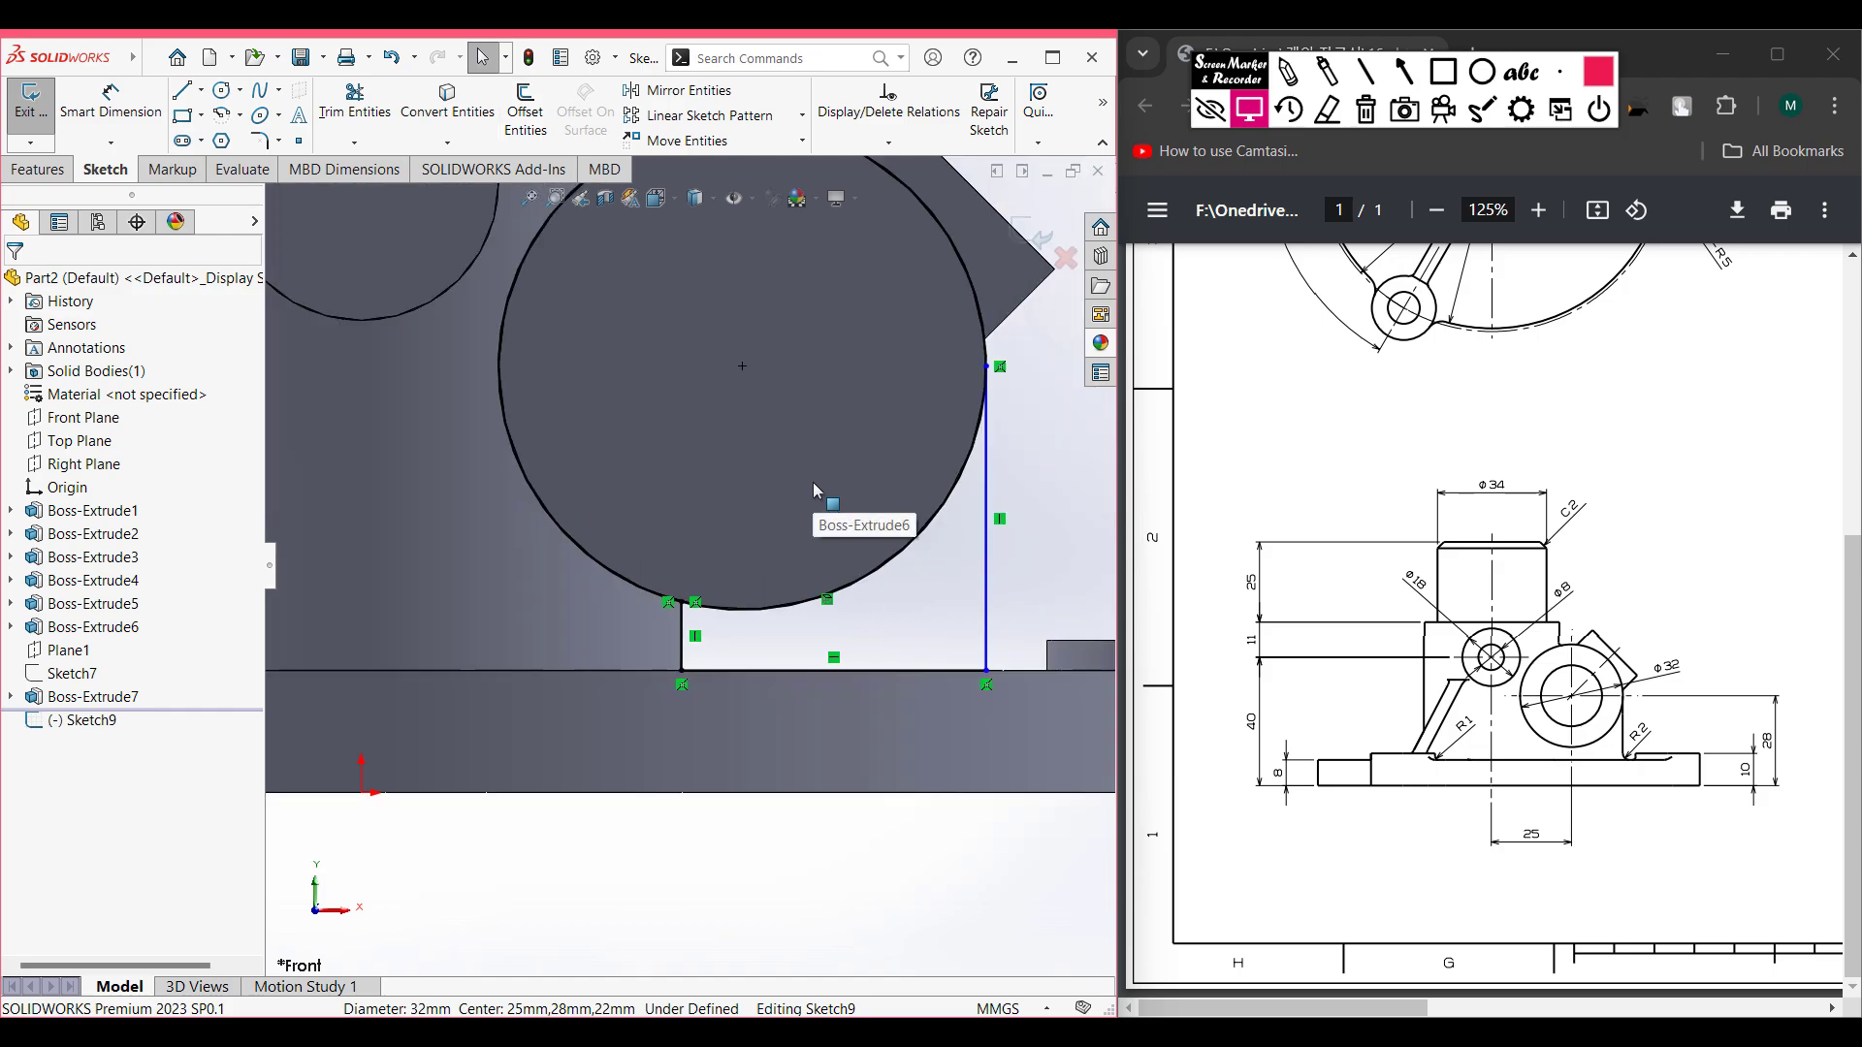
pyautogui.scroll(1, 902, 421)
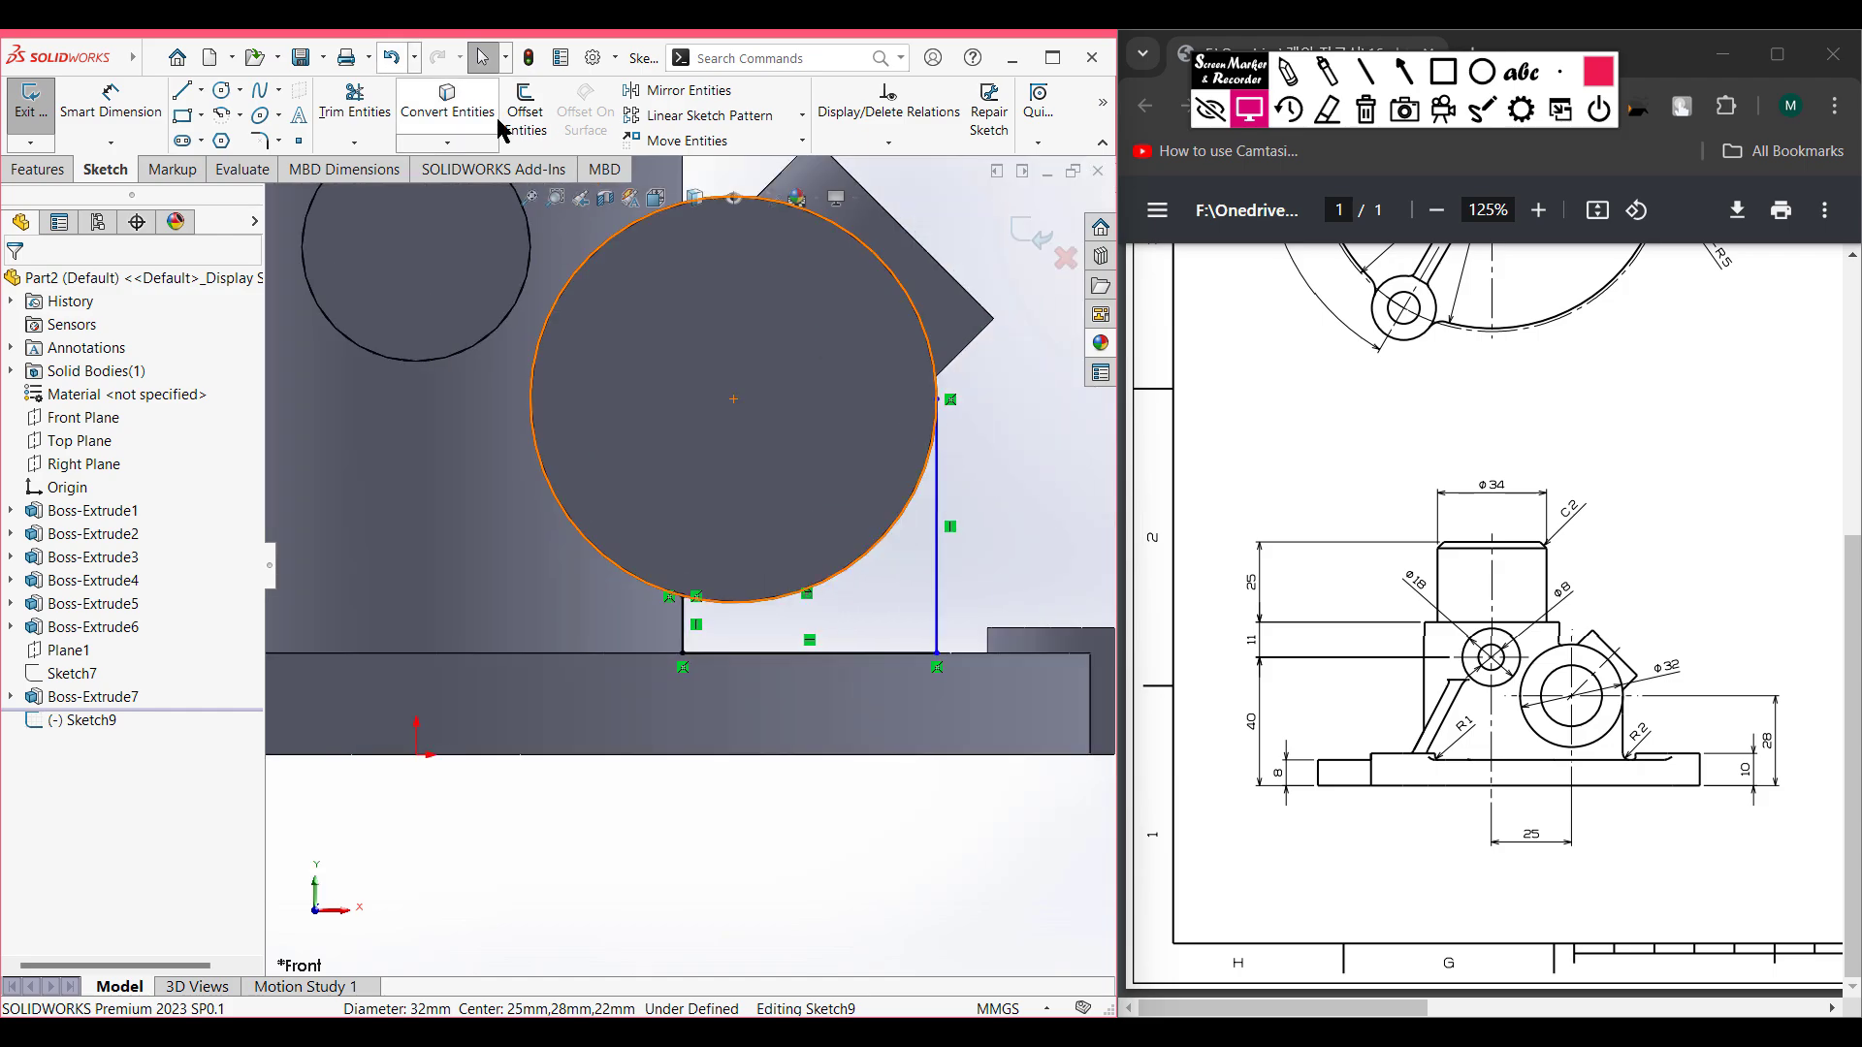
pyautogui.click(362, 116)
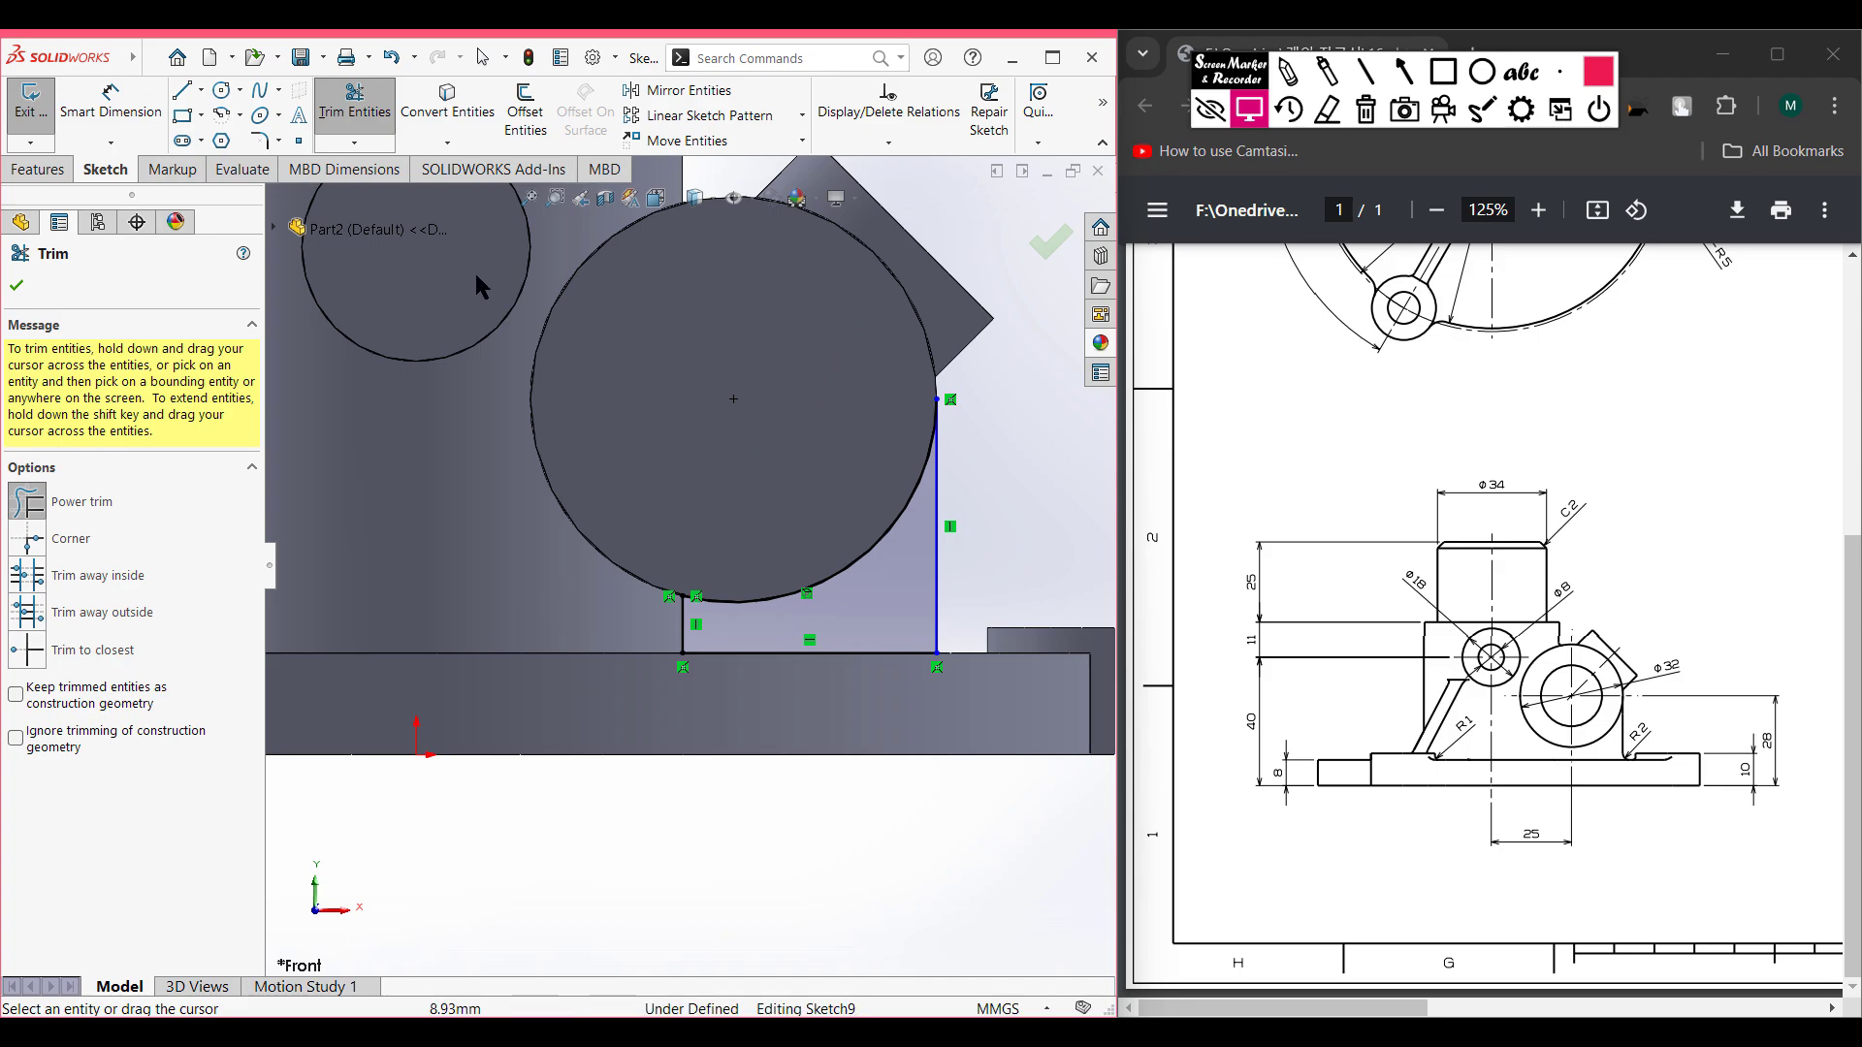
pyautogui.press('Escape')
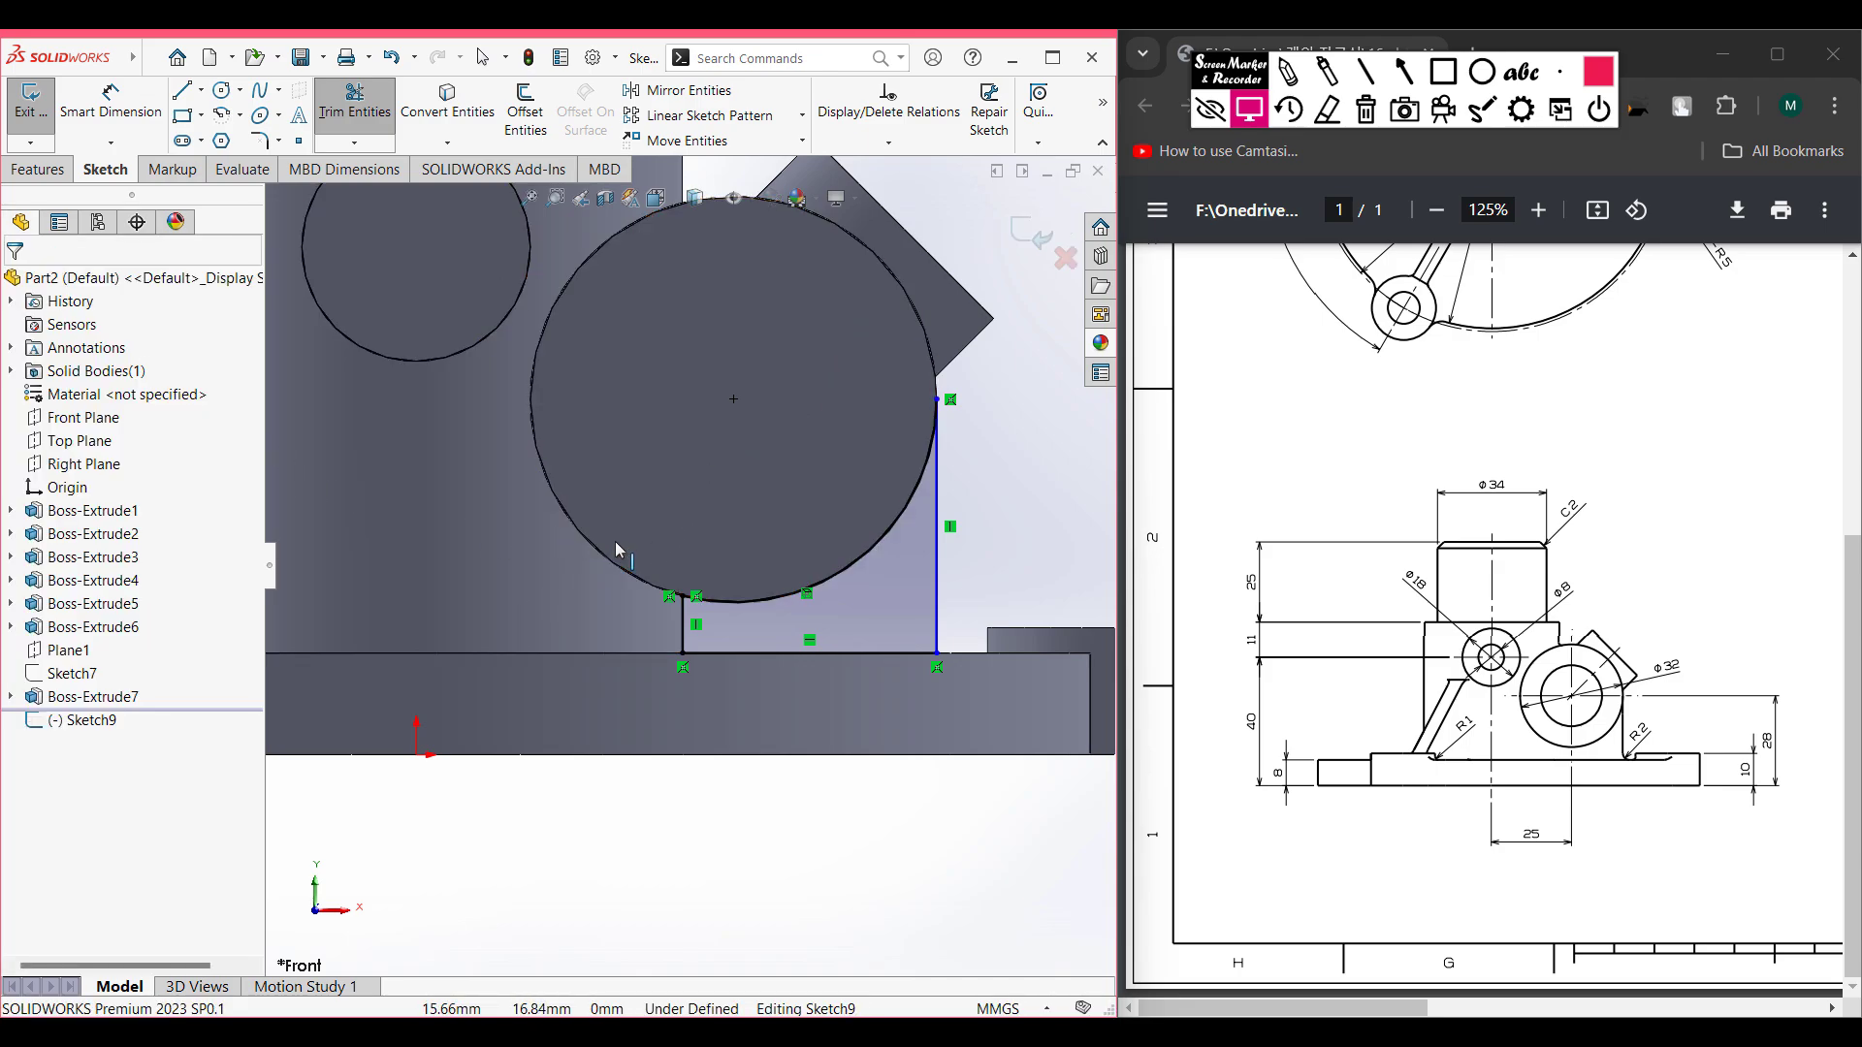
pyautogui.press('Escape')
# - Inspect the web profile's inner corner and delete the relations at the lower and upper ends of its short vertical line
pyautogui.hotkey('ctrl', '7')
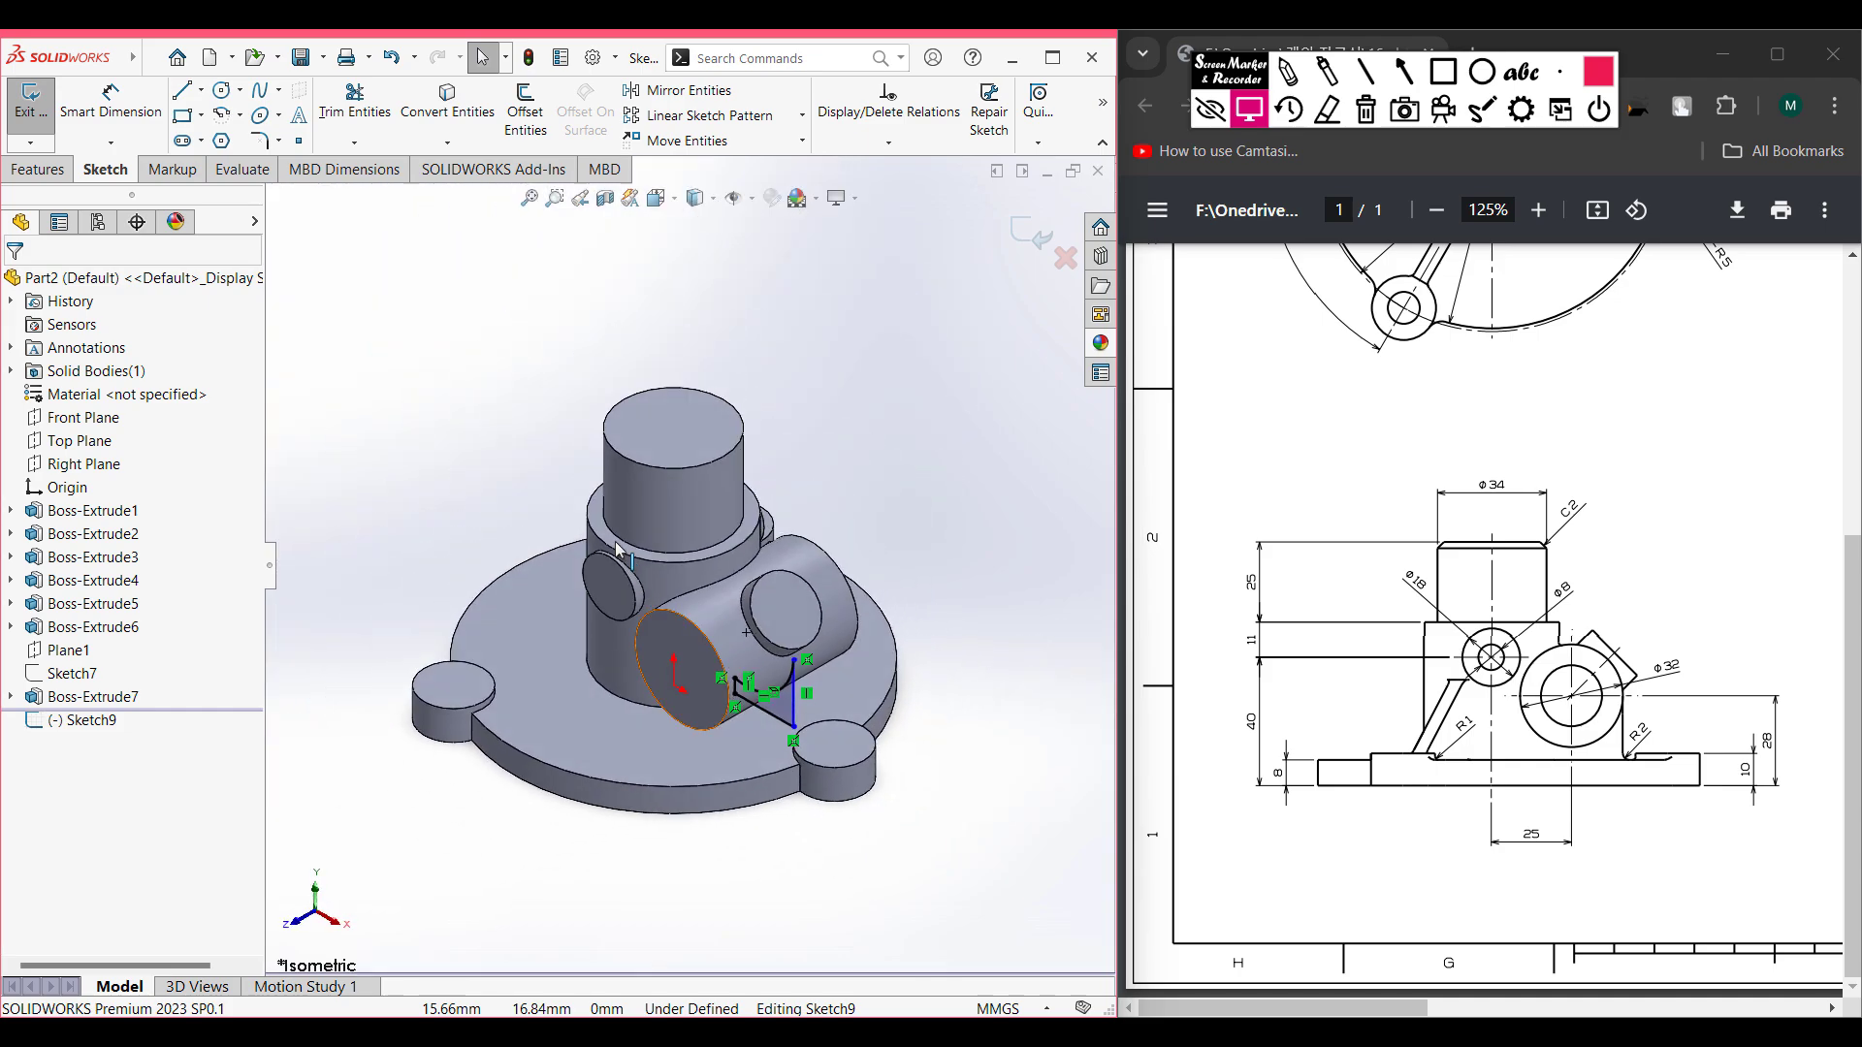
pyautogui.moveTo(780, 711); pyautogui.dragTo(791, 641, button='middle')
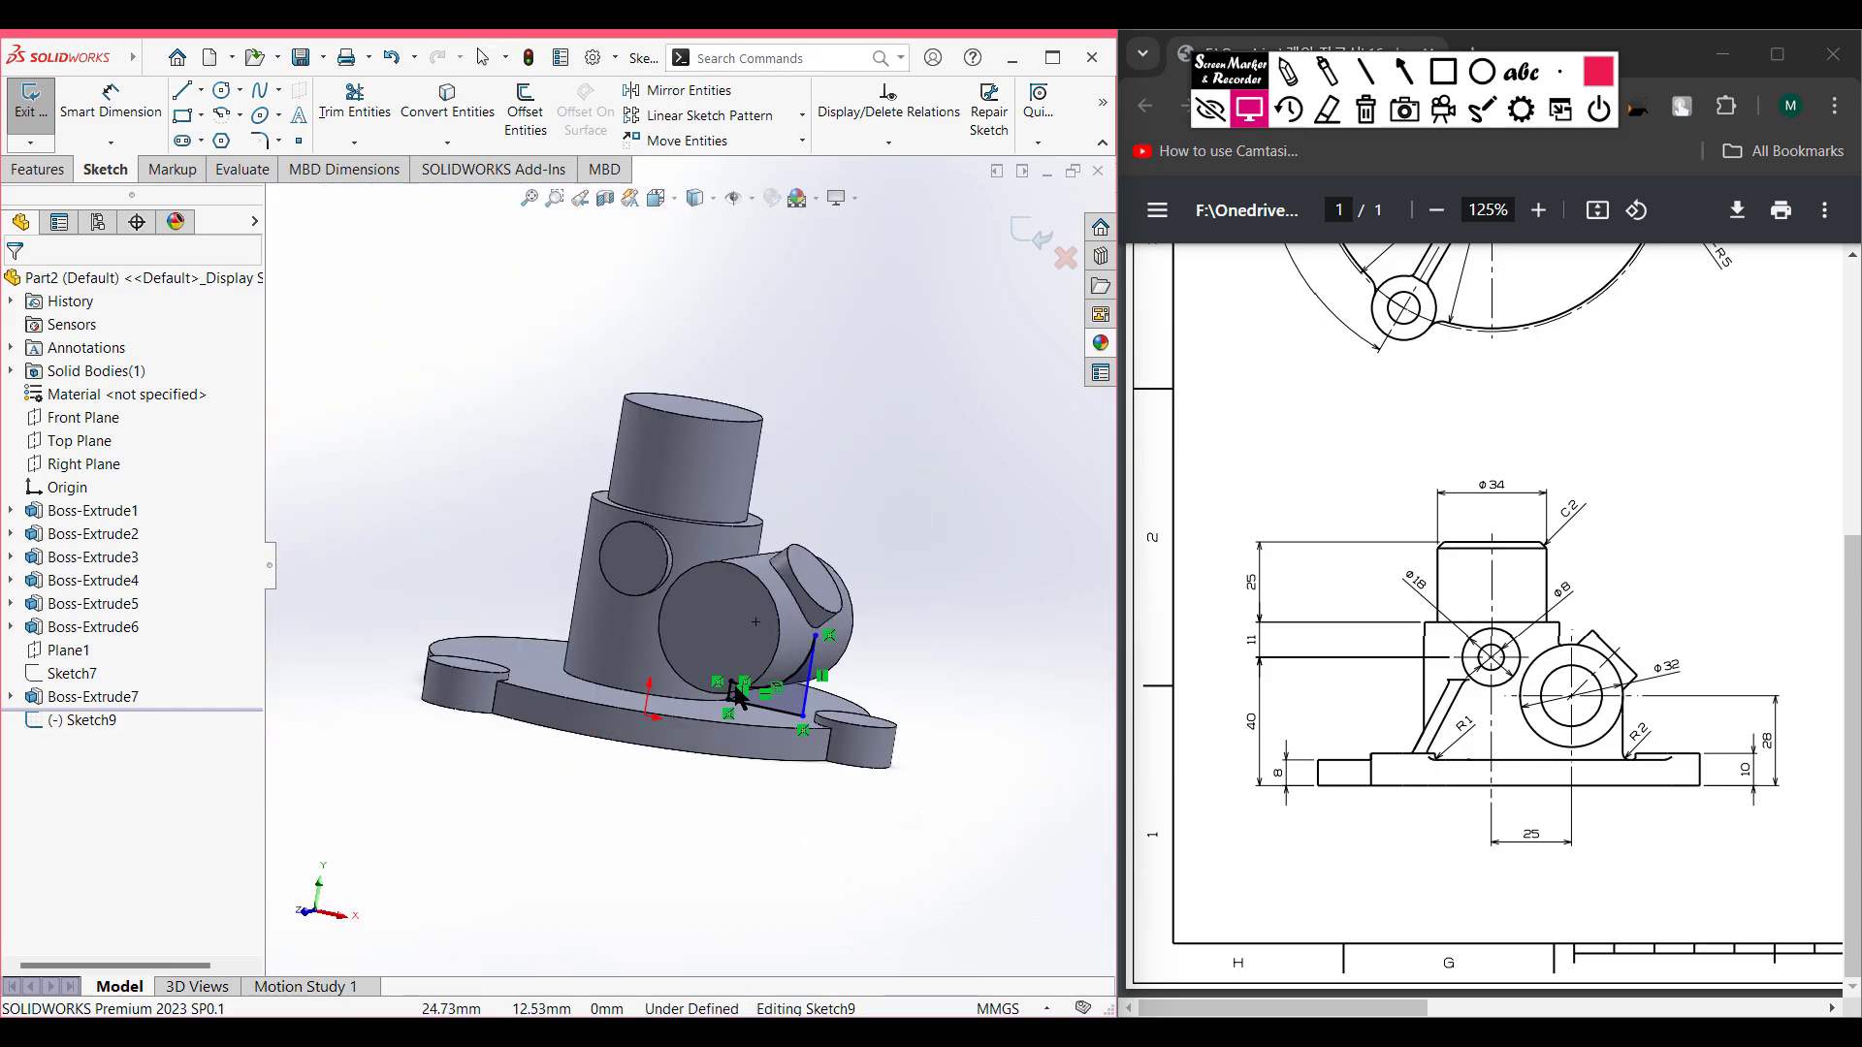
pyautogui.scroll(3, 733, 688)
pyautogui.scroll(-8, 721, 652)
pyautogui.scroll(-5, 705, 624)
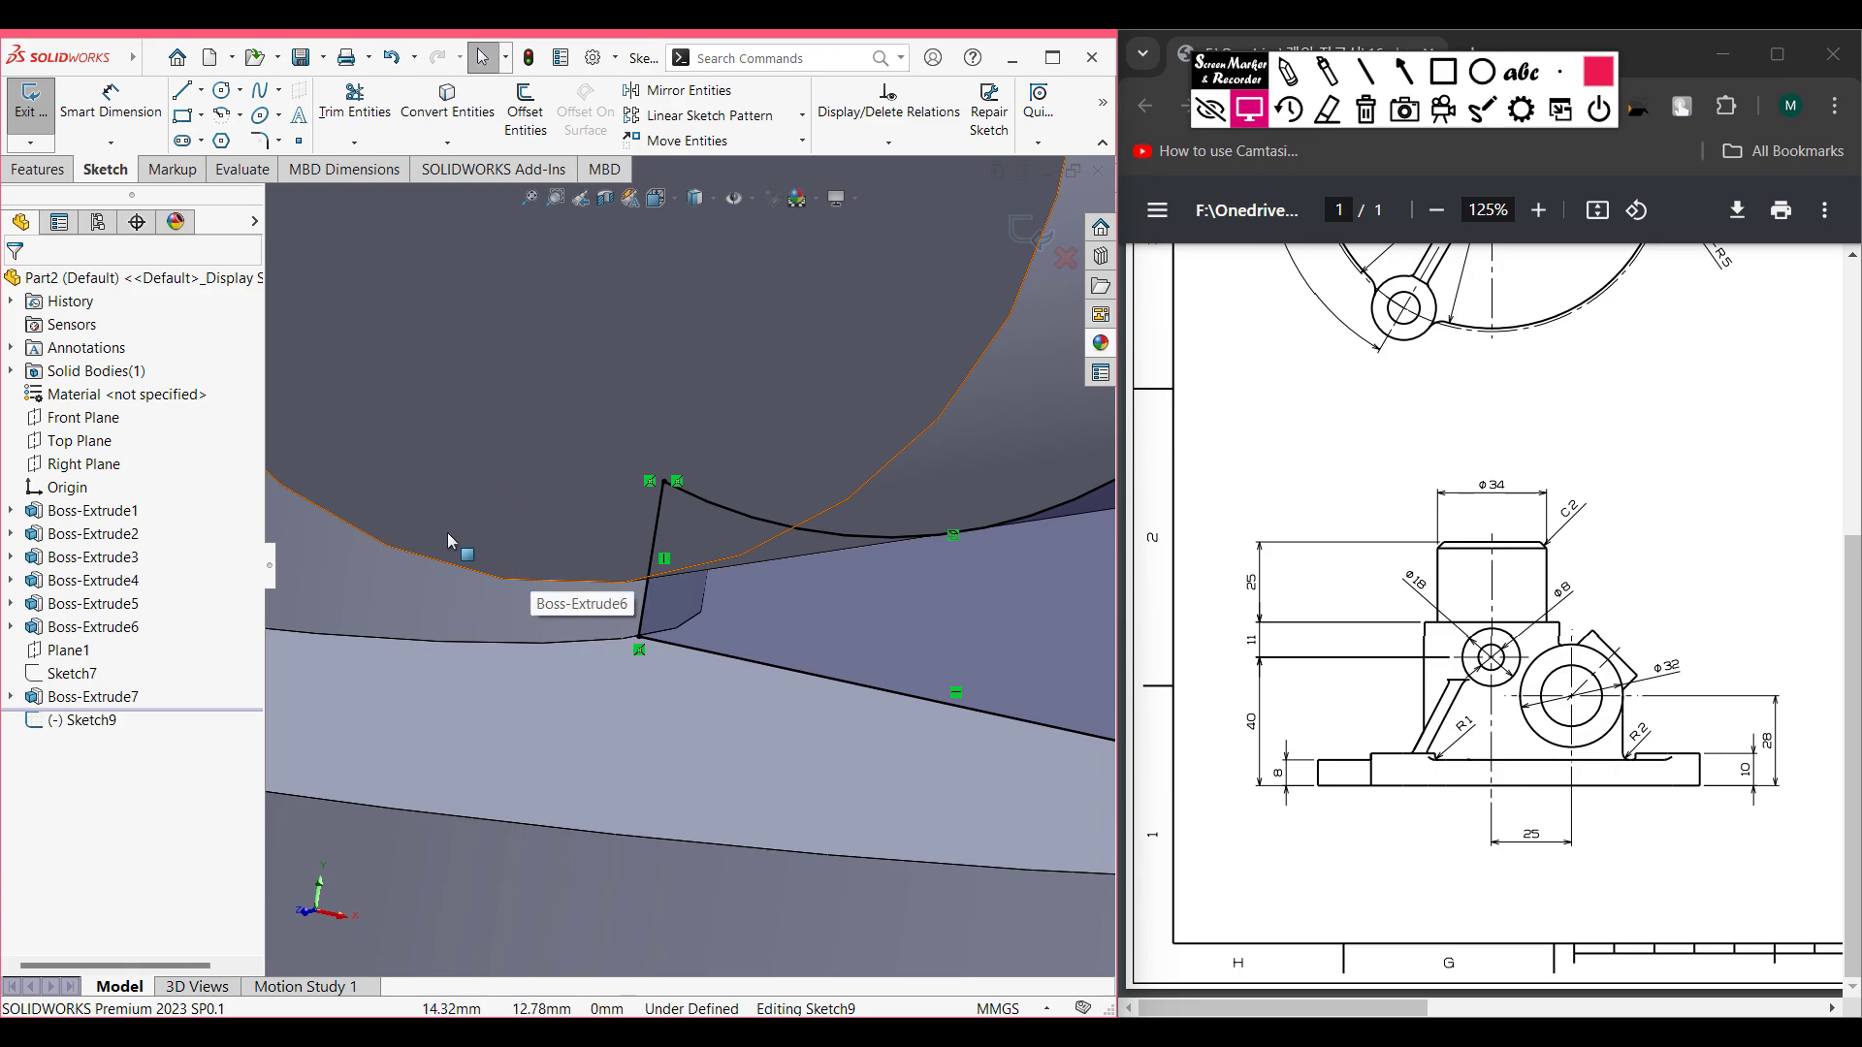
pyautogui.hotkey('ctrl', '8')
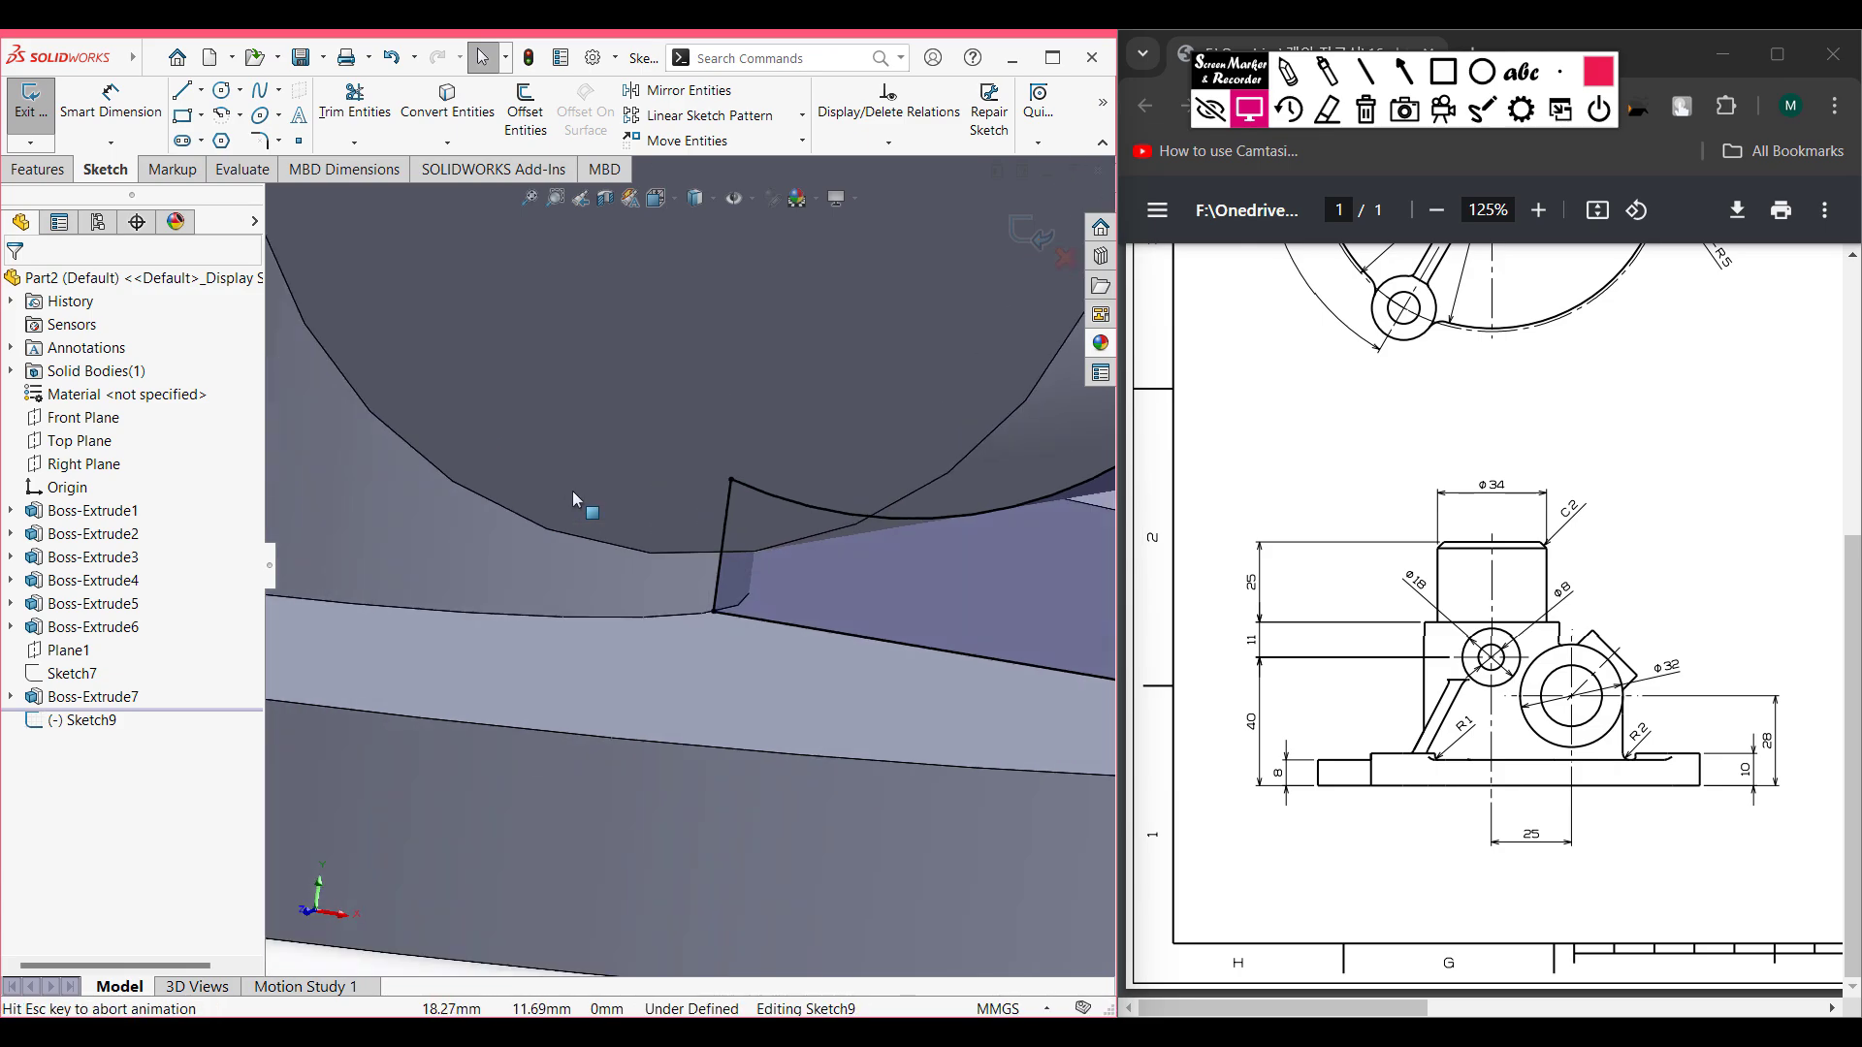
pyautogui.scroll(-5, 797, 753)
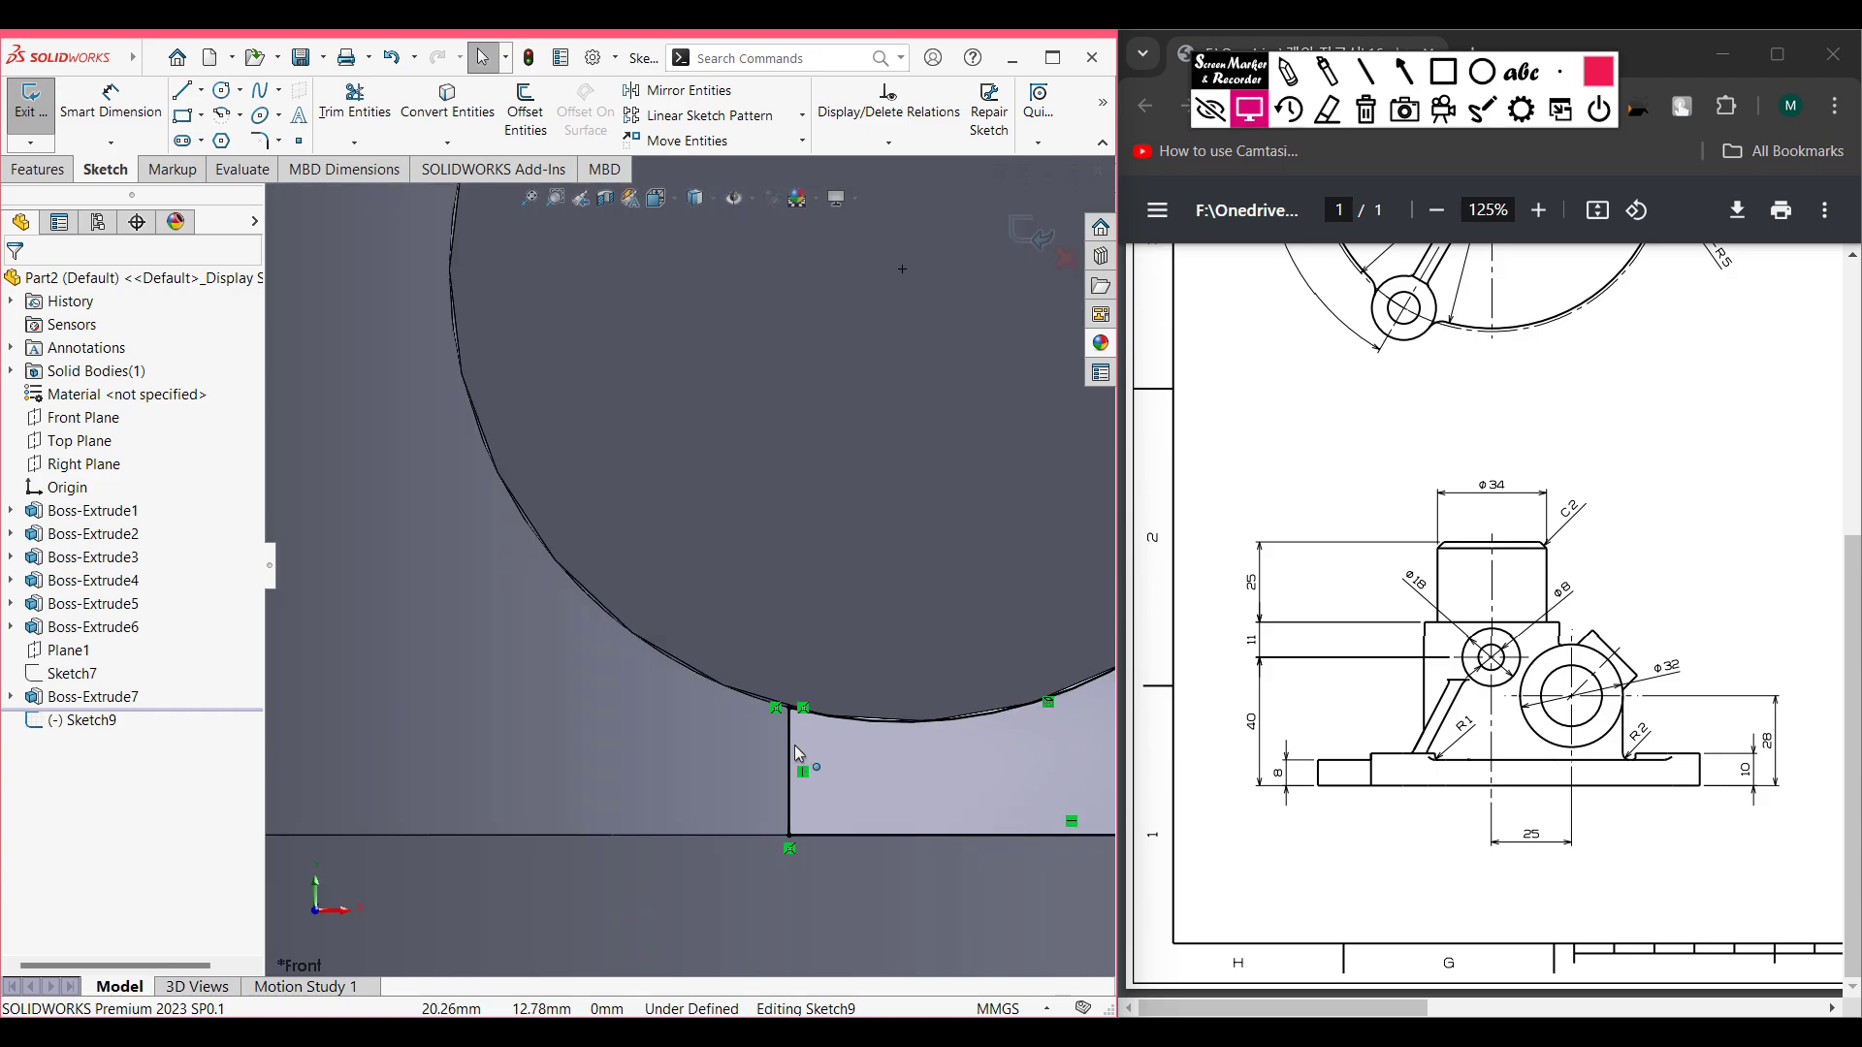
pyautogui.scroll(-3, 794, 745)
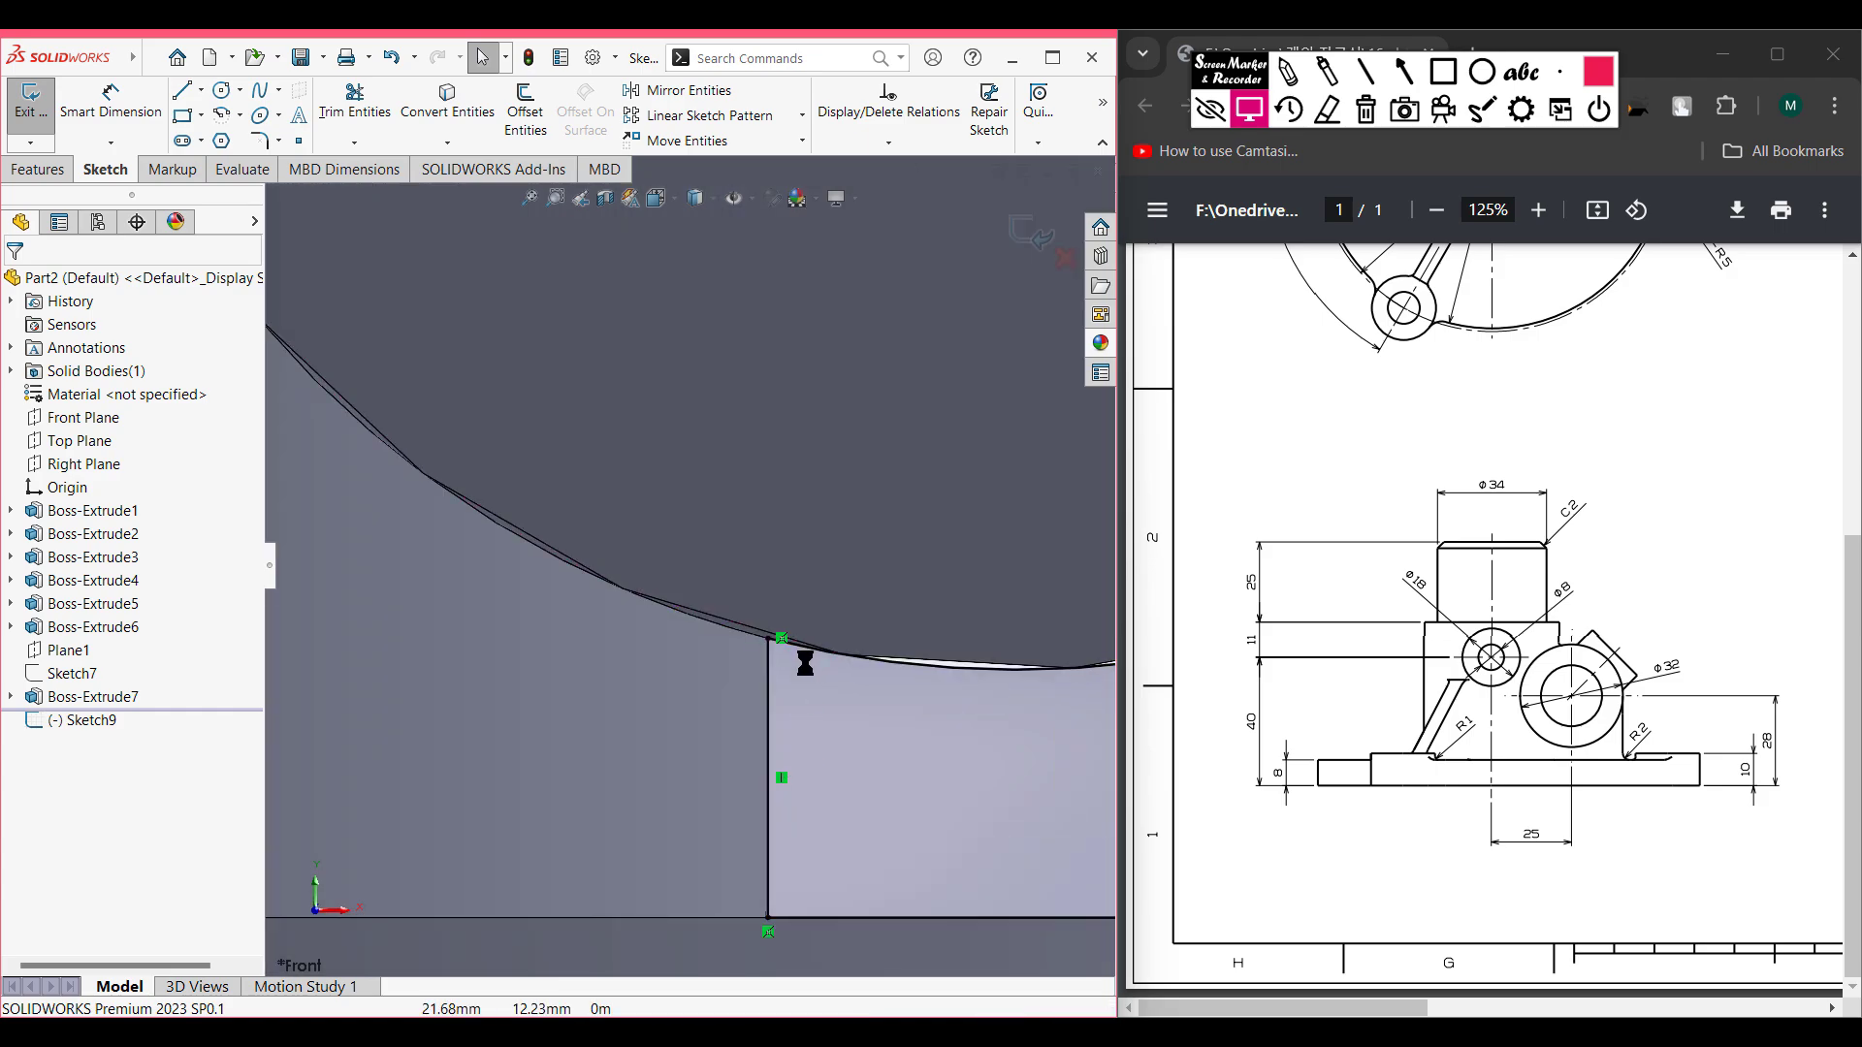
pyautogui.click(769, 936)
pyautogui.rightClick(772, 937)
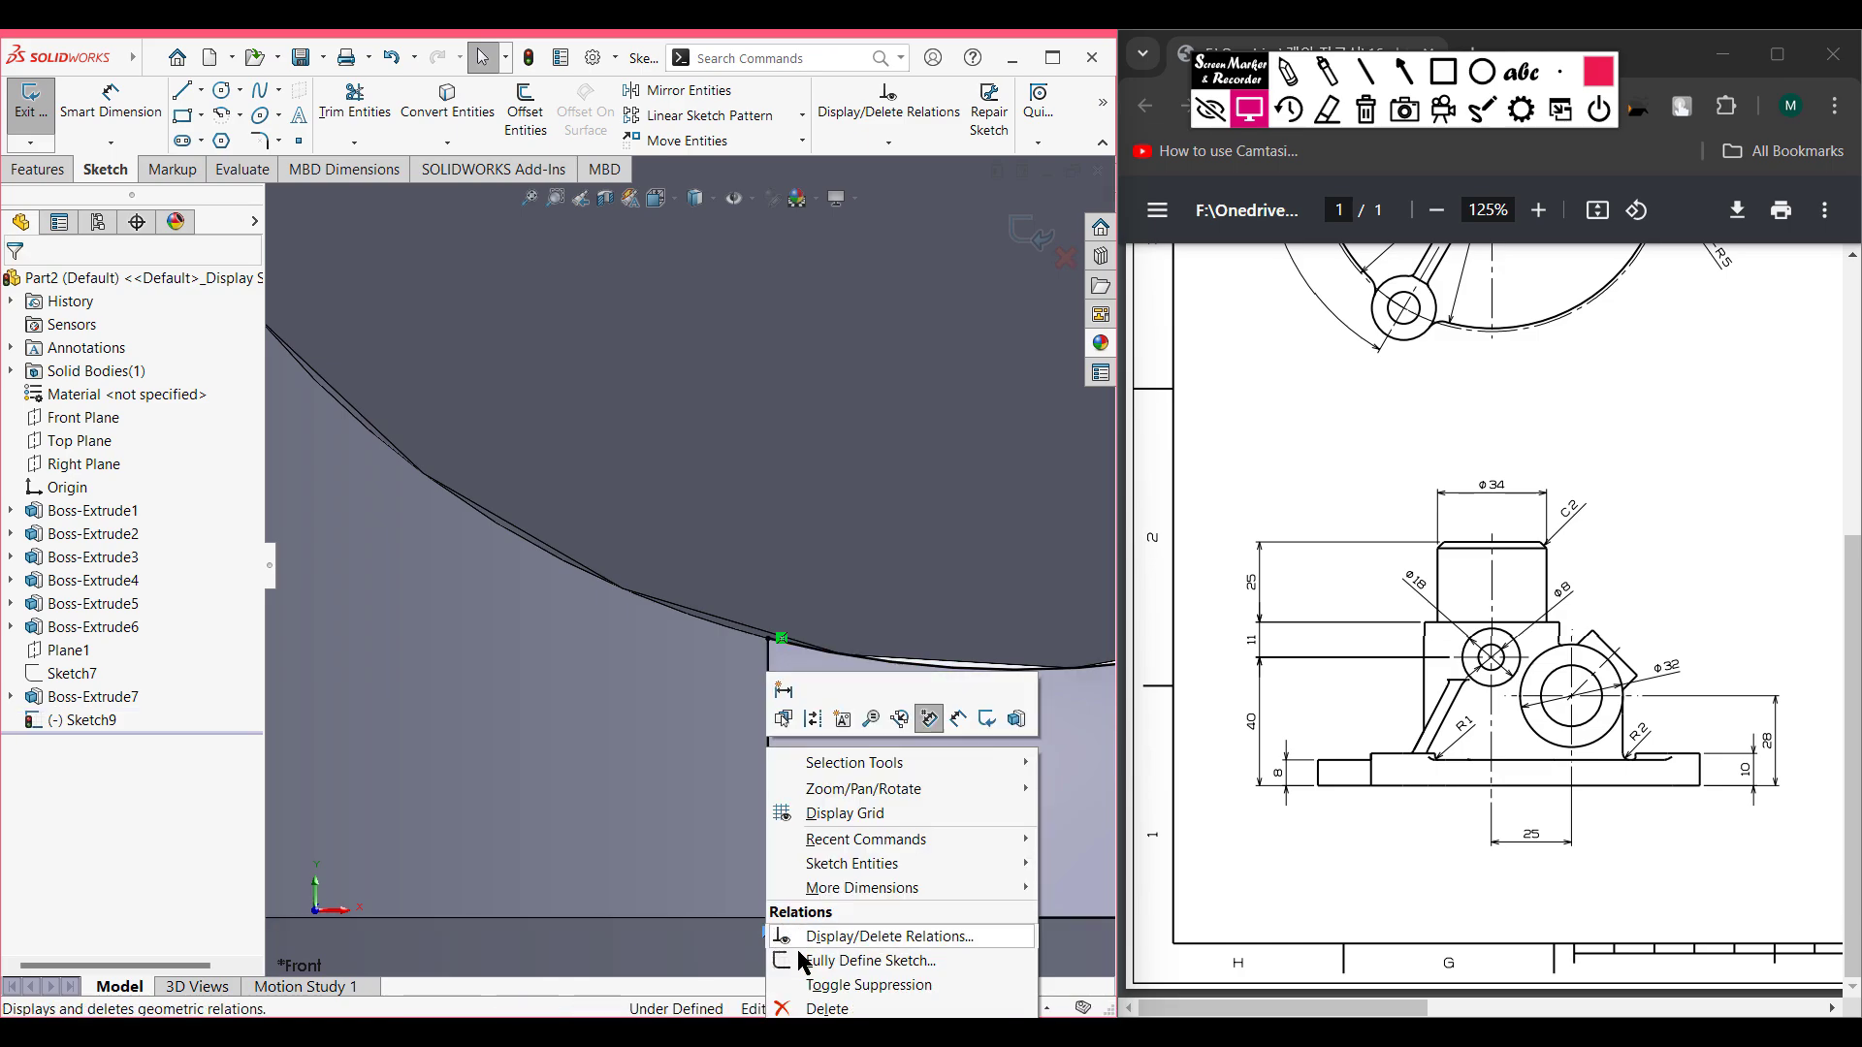
pyautogui.click(816, 1009)
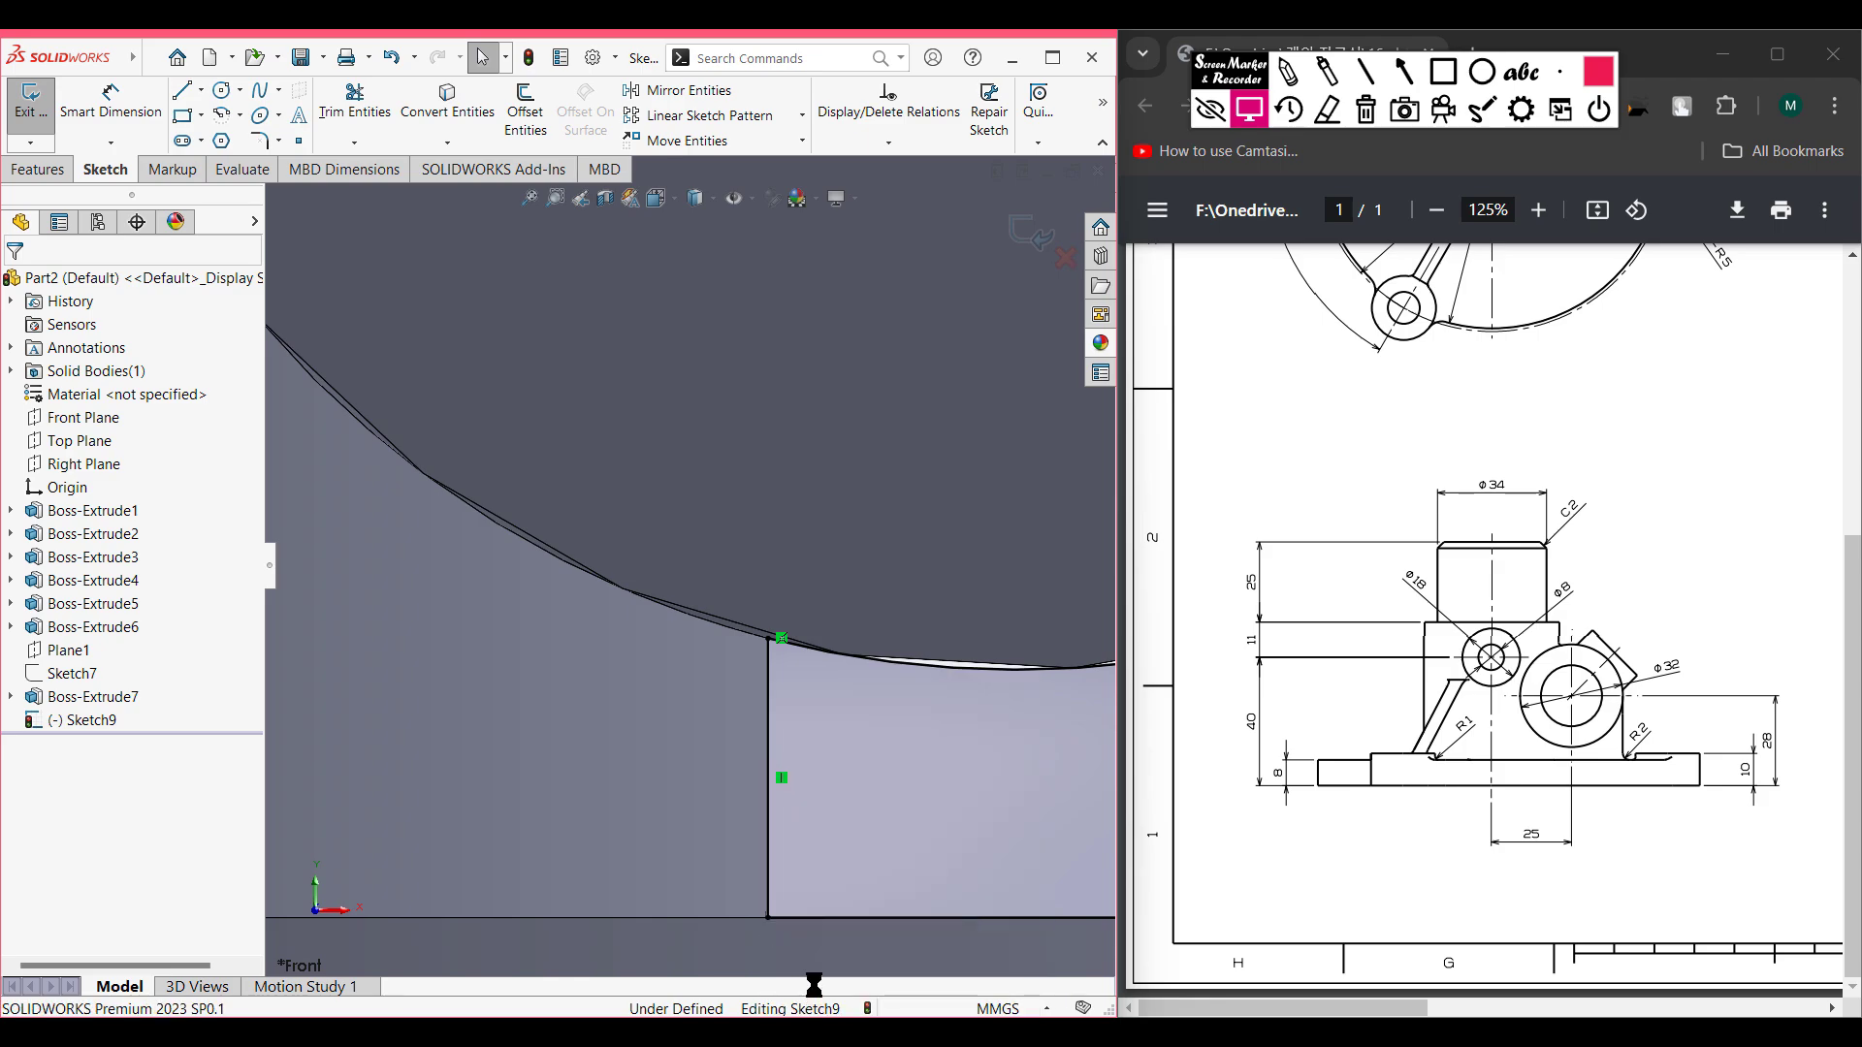
pyautogui.rightClick(783, 641)
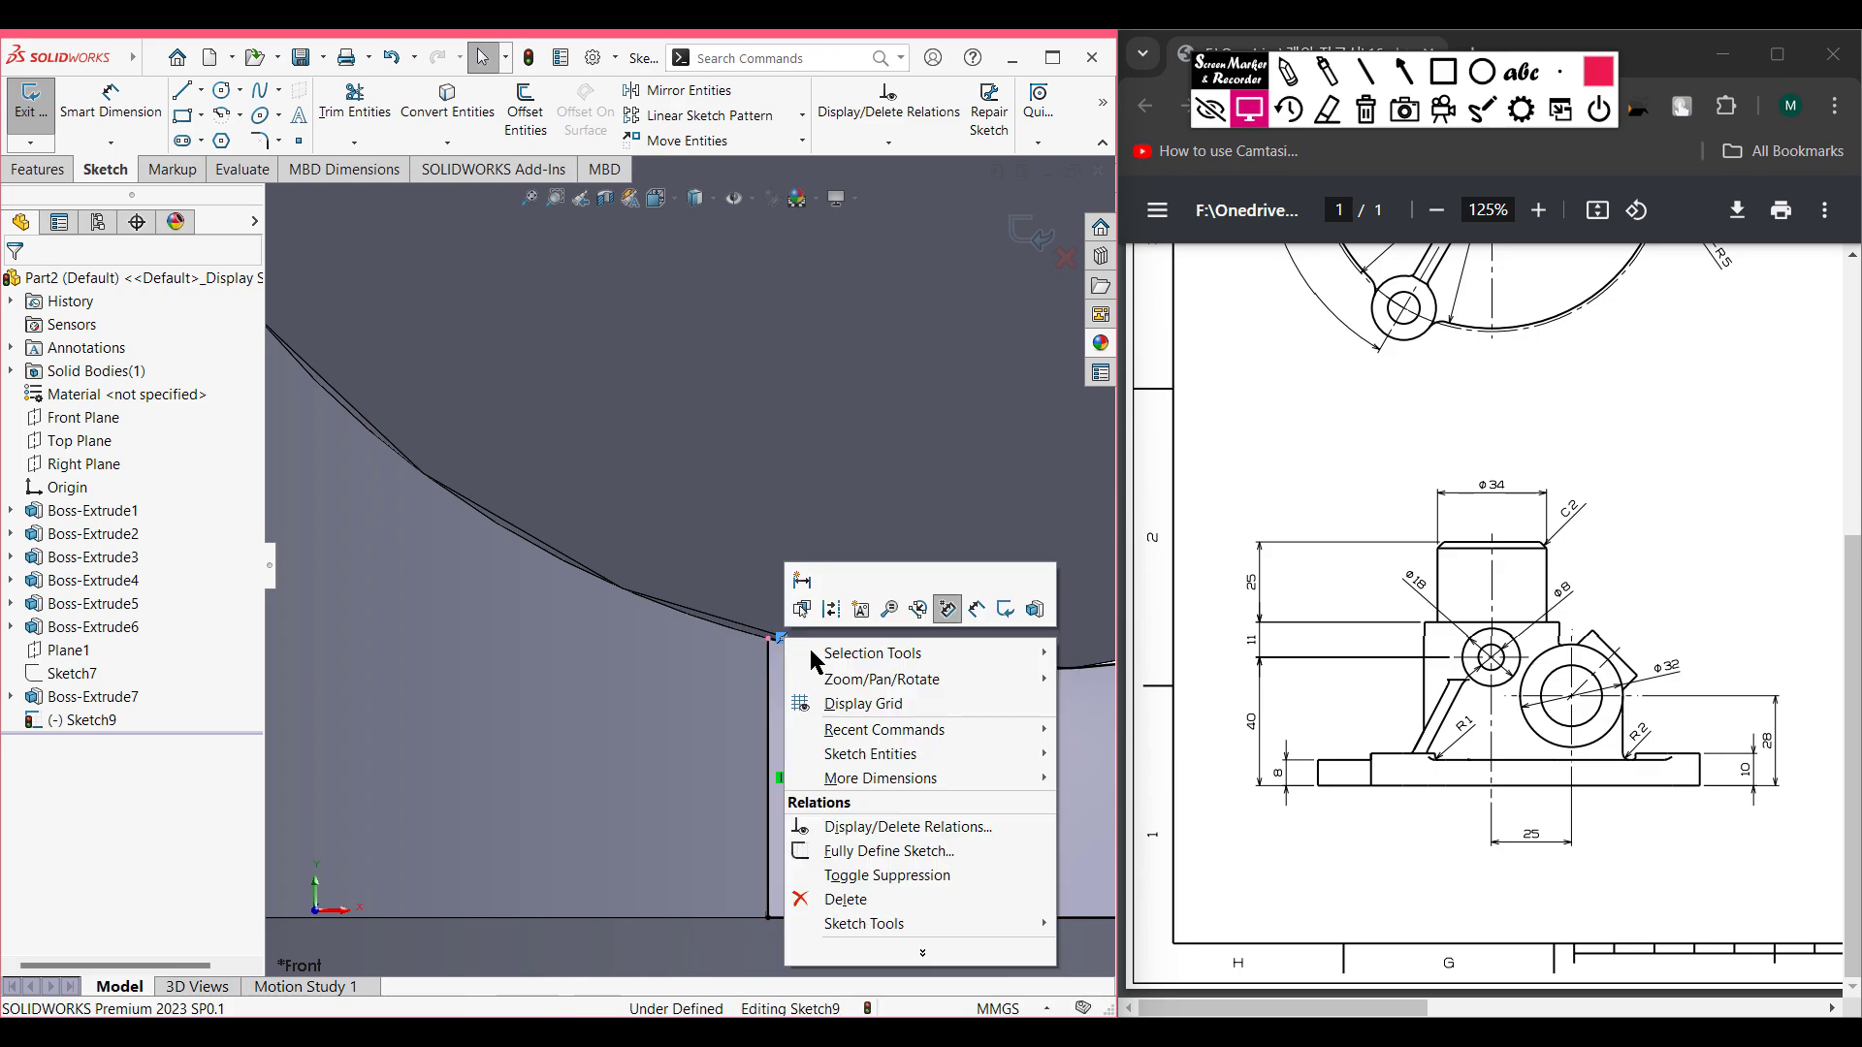
# - Delete the relation at the upper end of the profile's vertical line and move the line toward the central boss until about 14.5 mm long
pyautogui.click(854, 900)
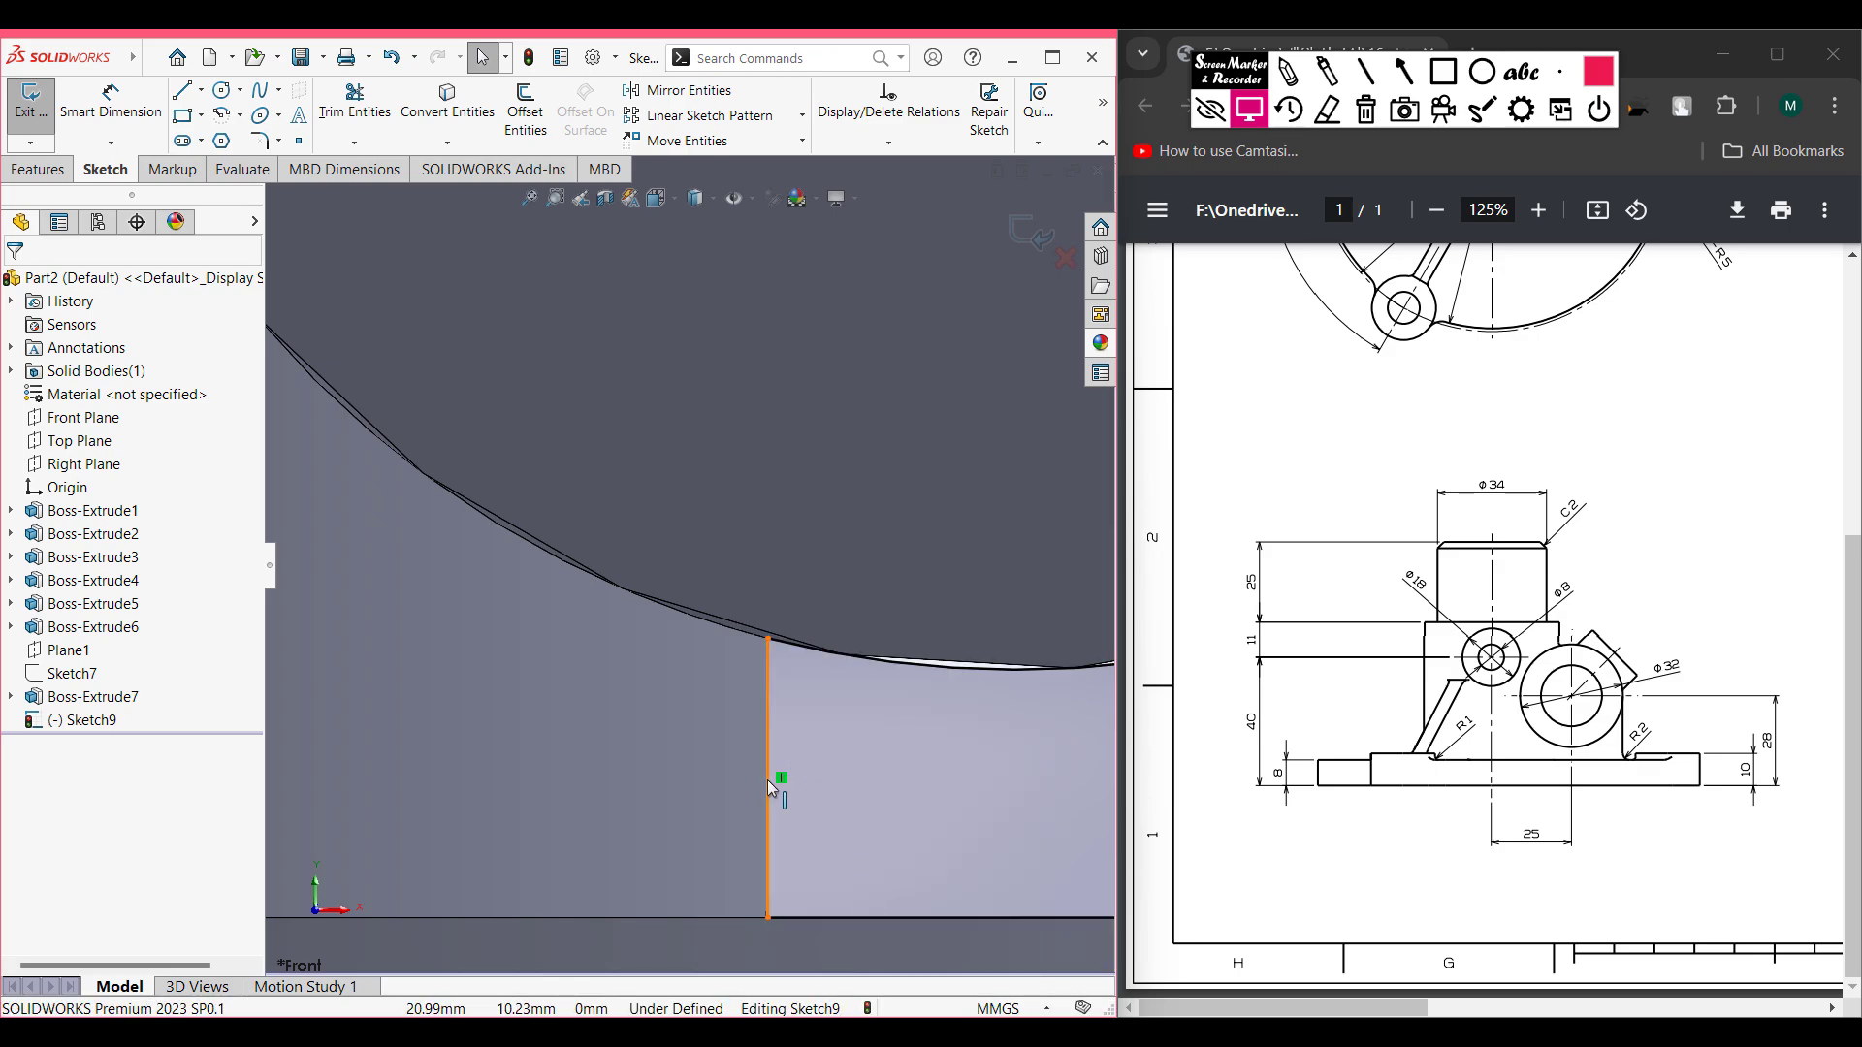
pyautogui.moveTo(689, 778); pyautogui.dragTo(362, 754)
pyautogui.scroll(5, 442, 783)
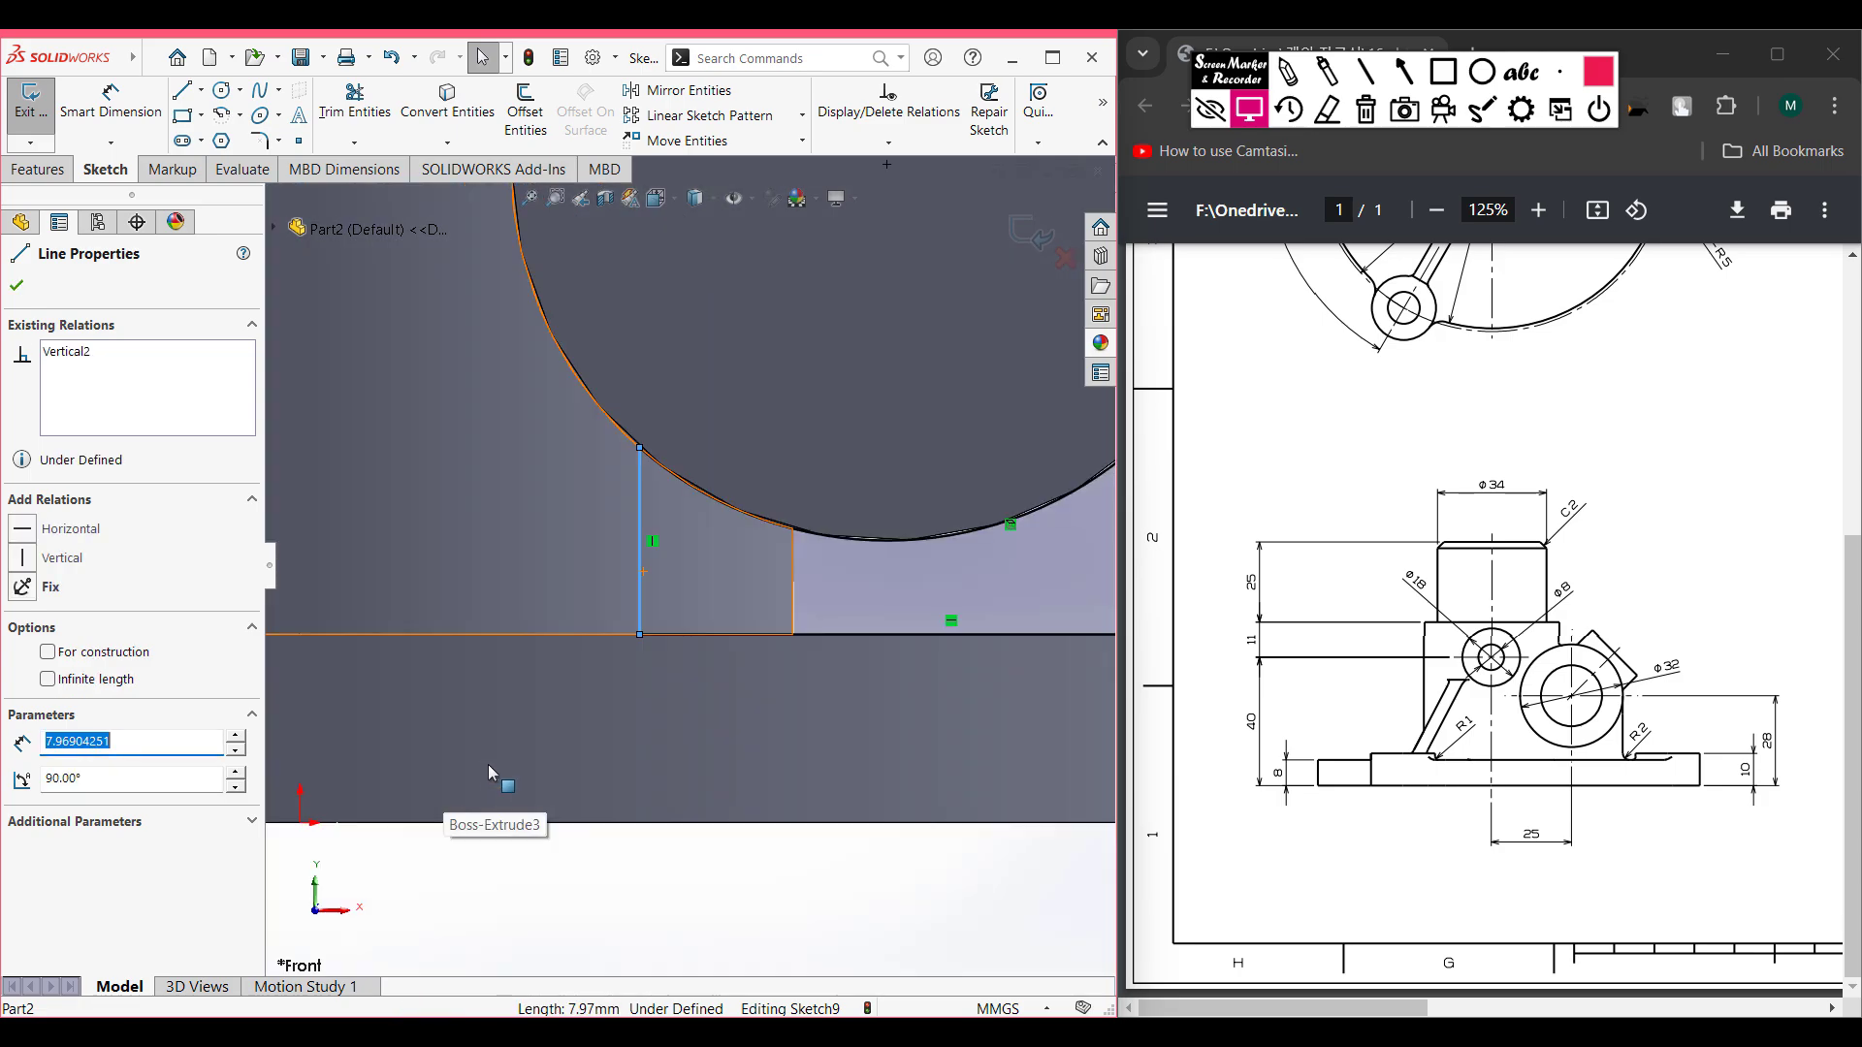
pyautogui.moveTo(642, 568); pyautogui.dragTo(535, 582)
pyautogui.scroll(5, 679, 639)
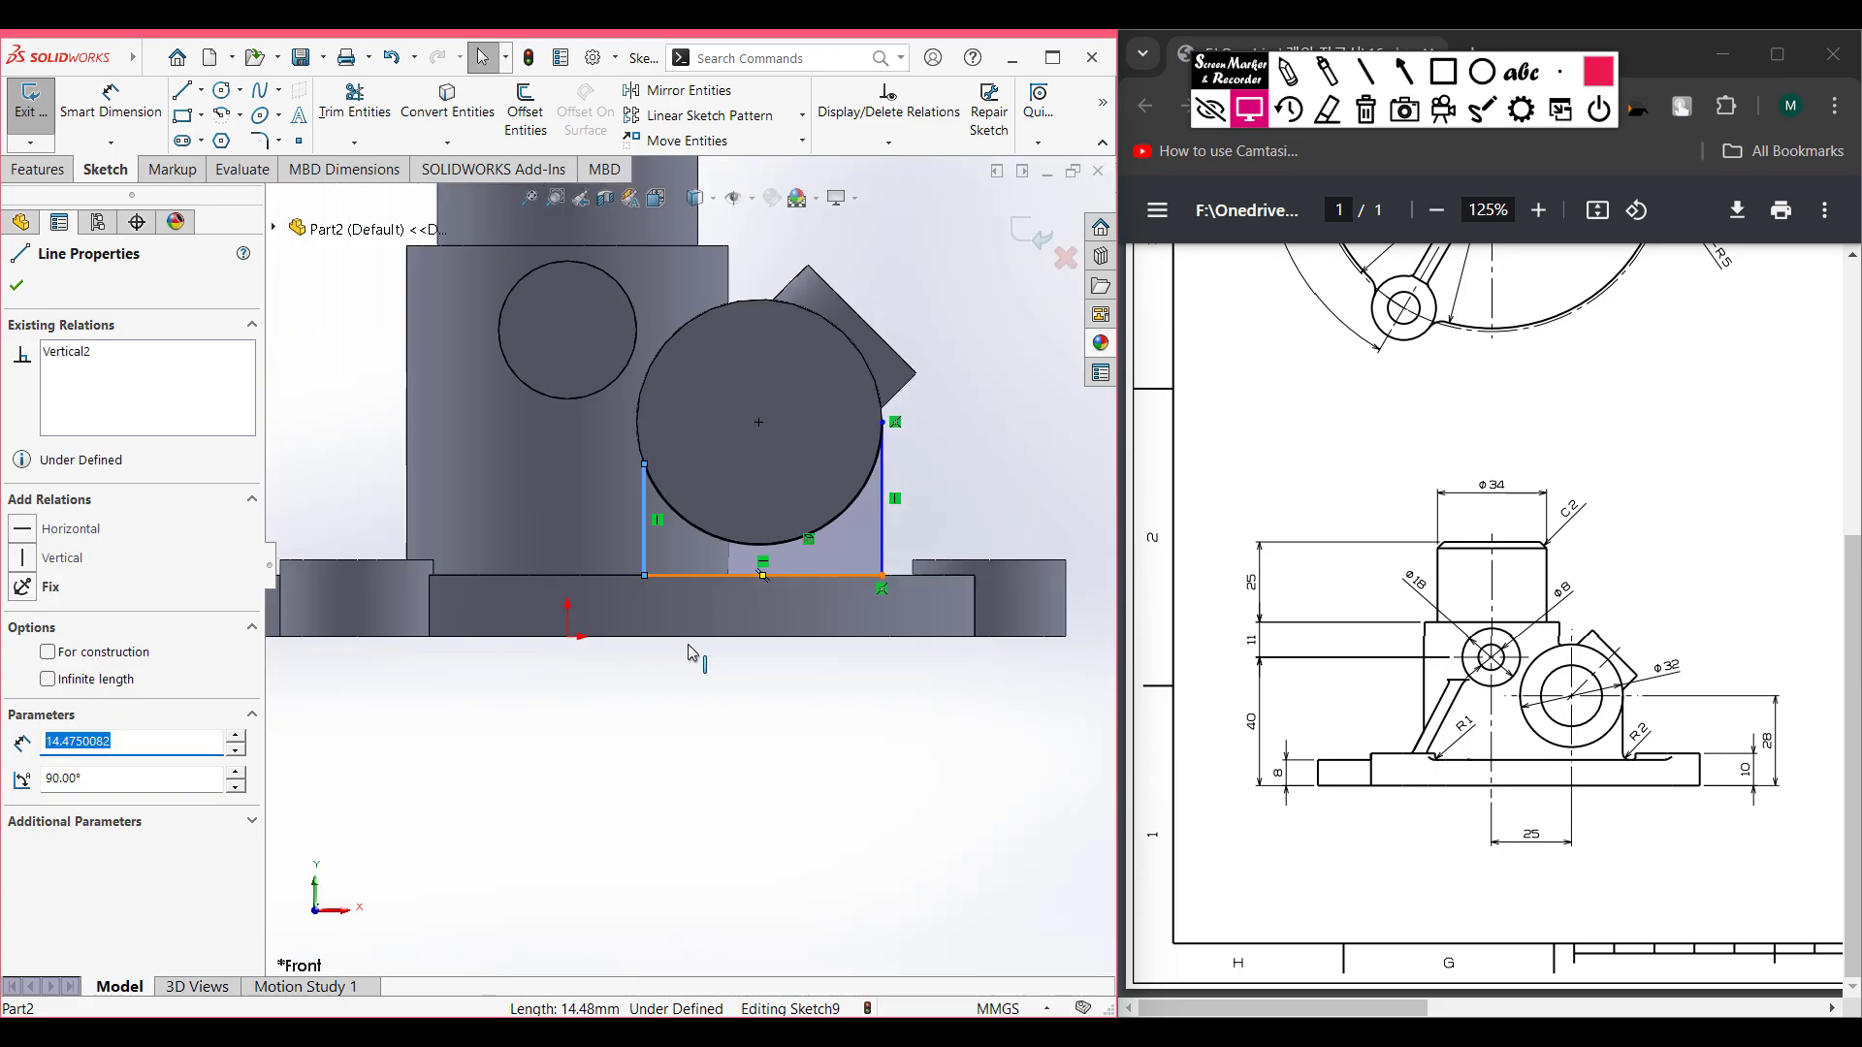
# - Extrude the support profile under the horizontal cylinder 12 mm, symmetrically about the sketch plane
pyautogui.hotkey('ctrl', '7')
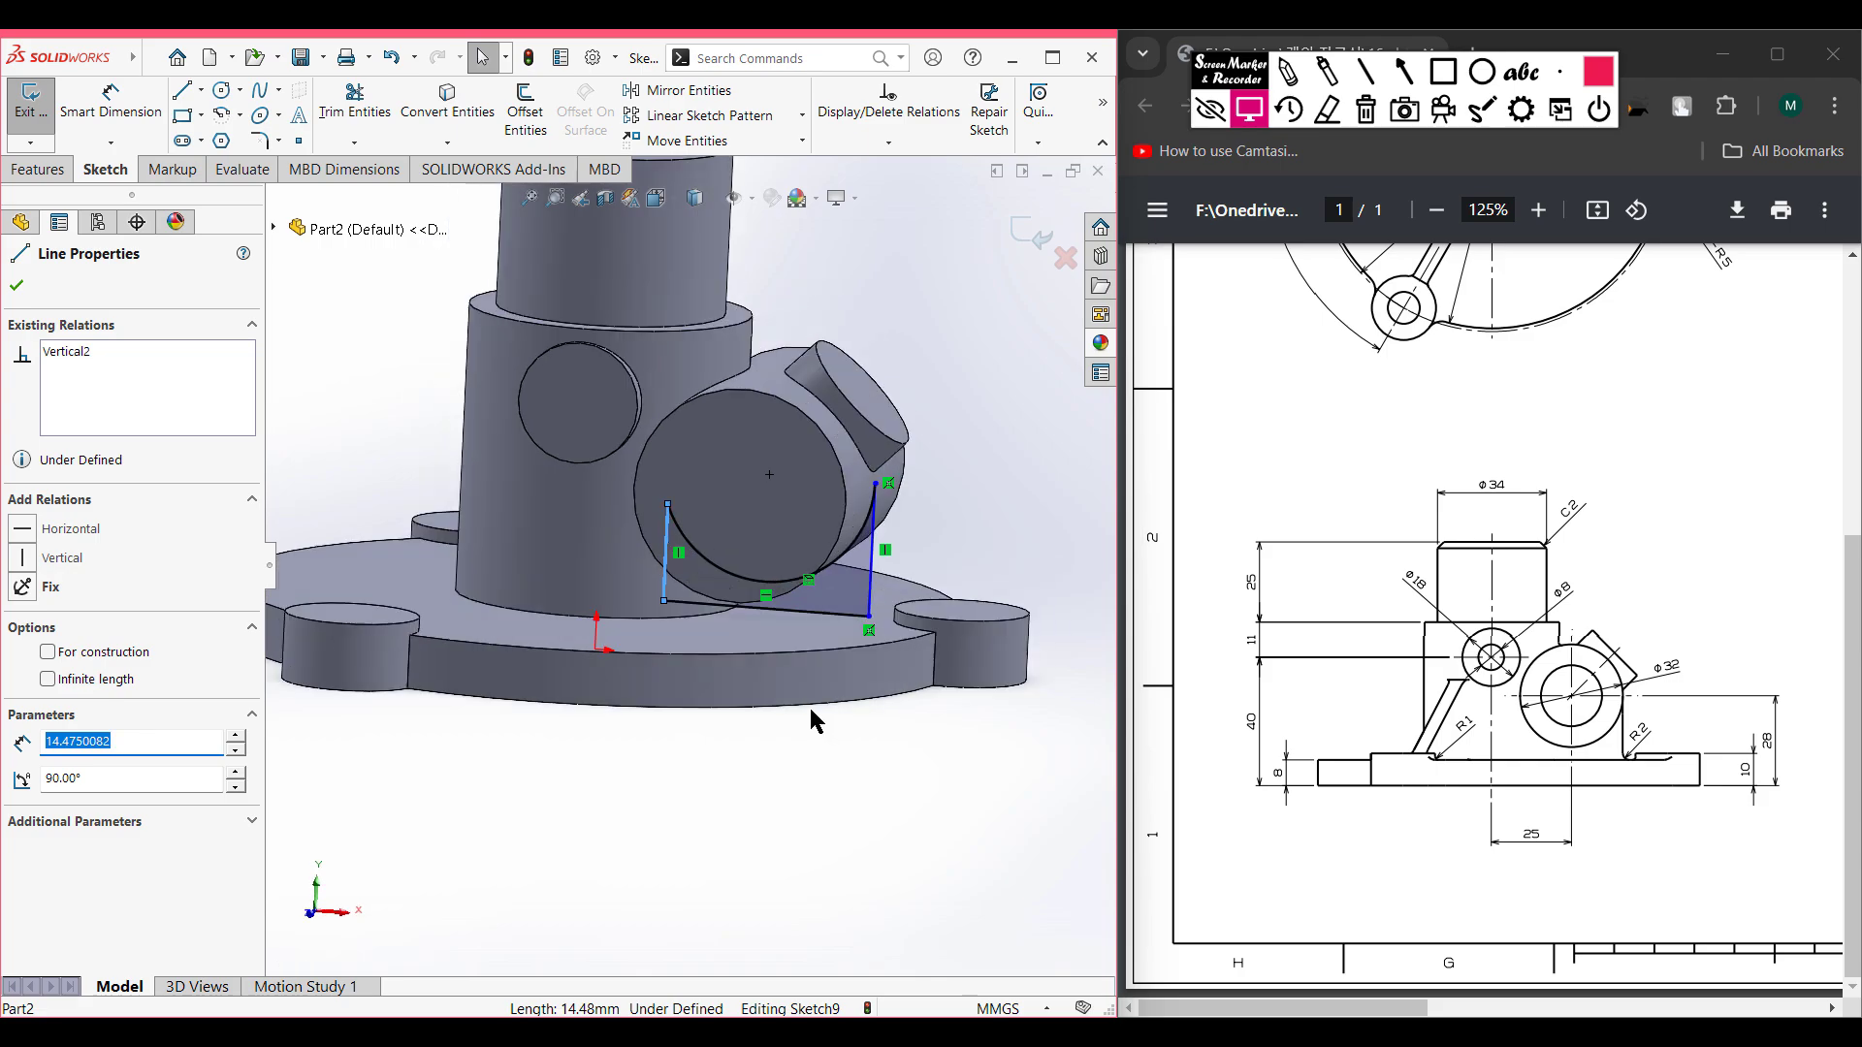
pyautogui.click(49, 172)
pyautogui.moveTo(1406, 1008); pyautogui.dragTo(1721, 1009)
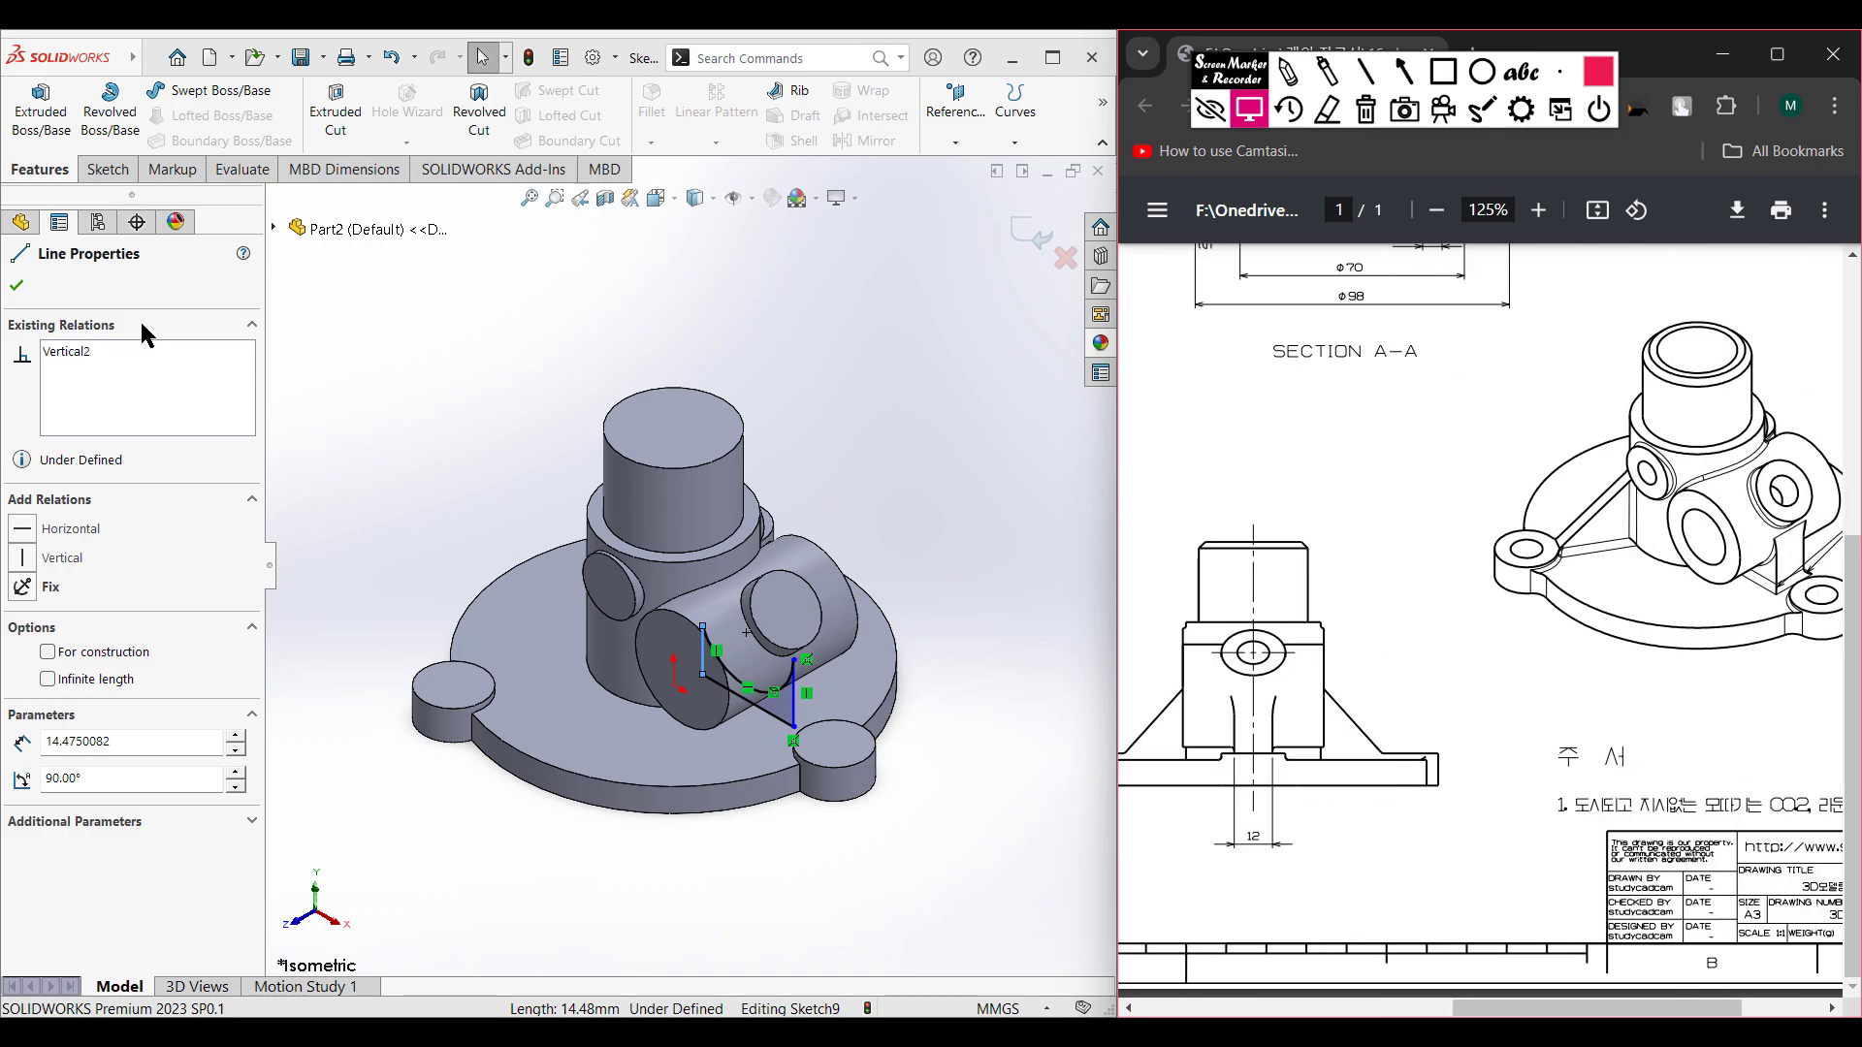
pyautogui.click(42, 128)
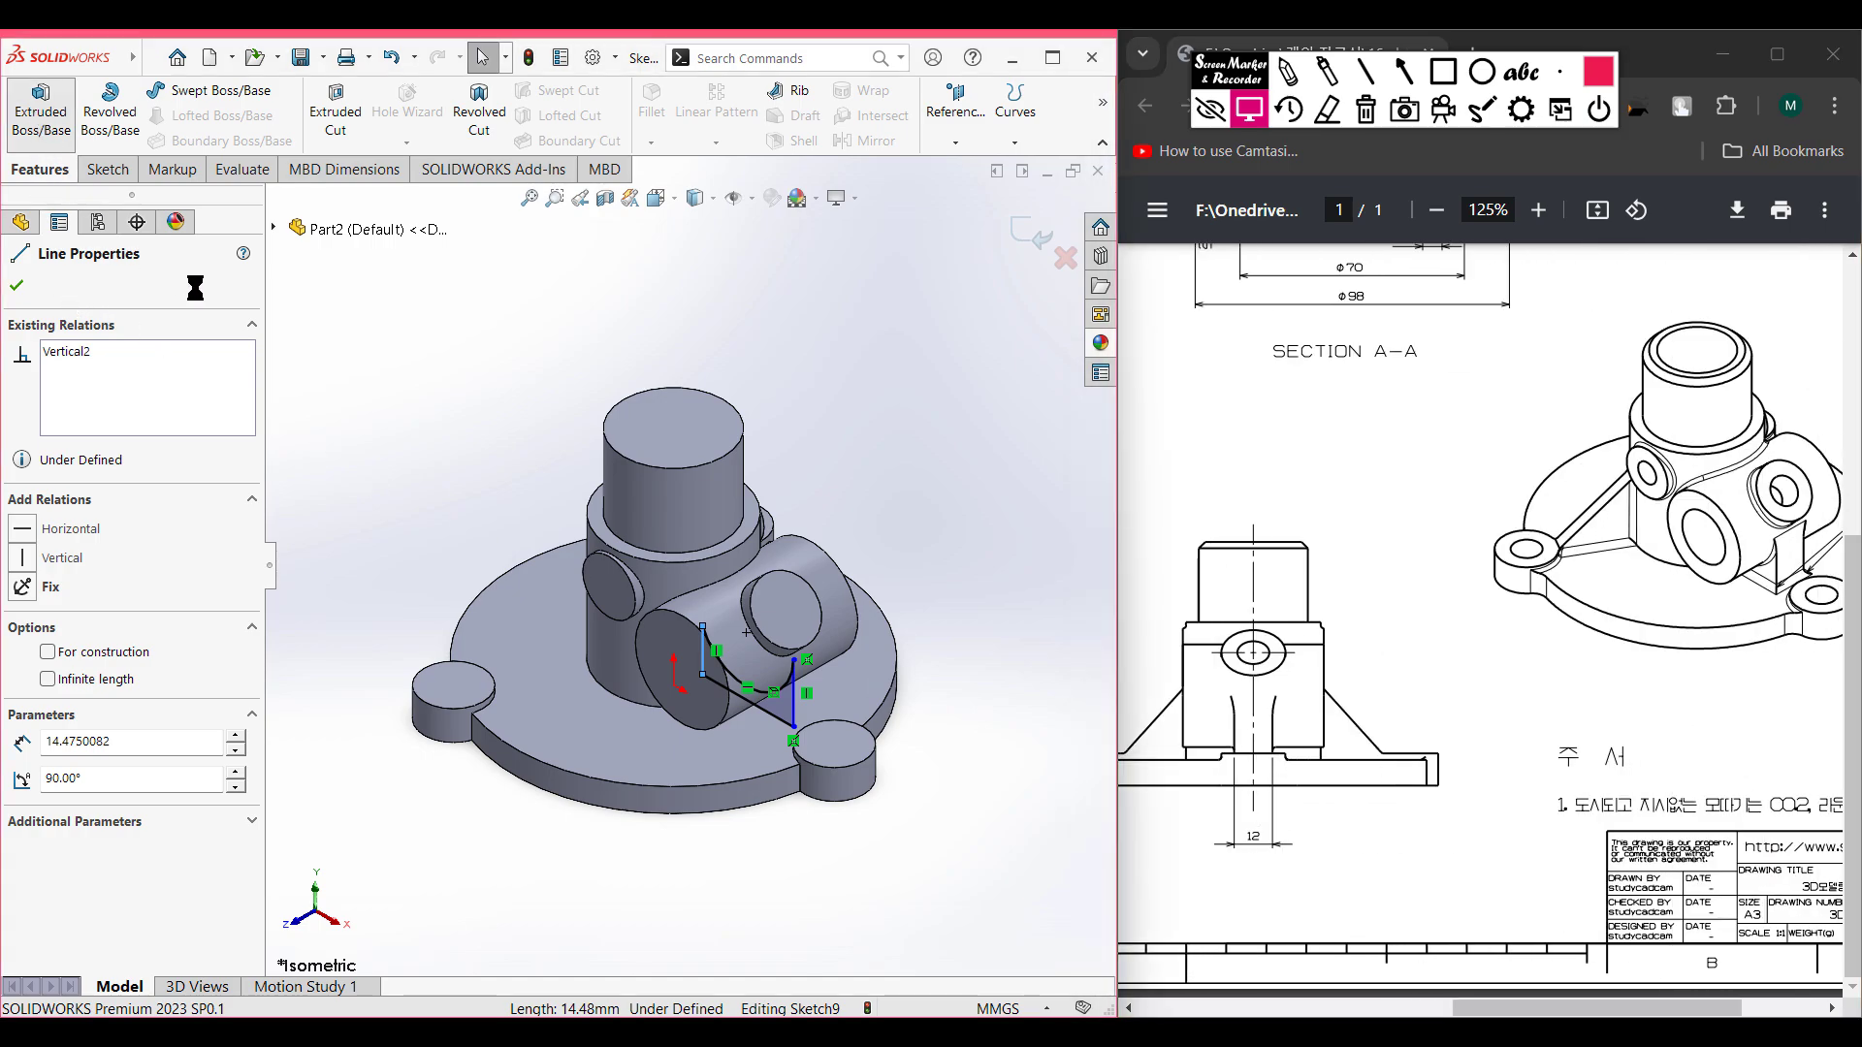
pyautogui.write('12')
pyautogui.press('Return')
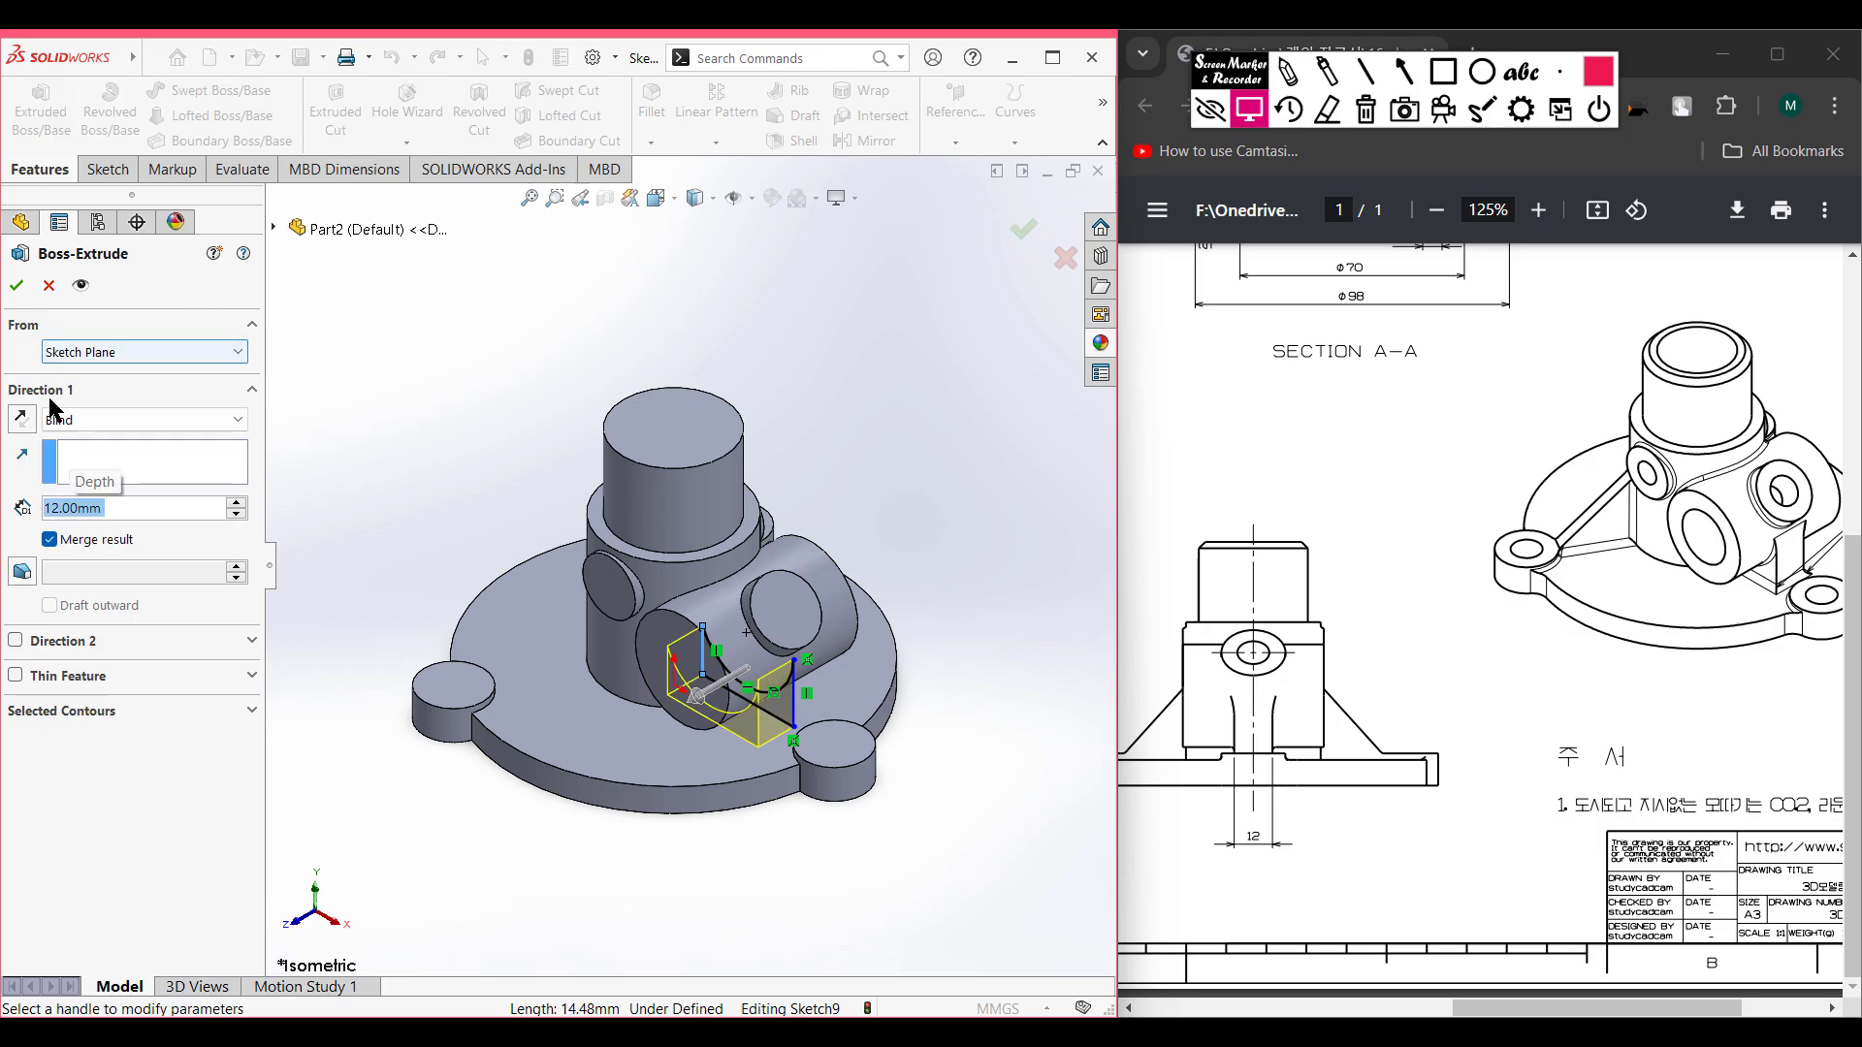
pyautogui.click(112, 419)
pyautogui.click(75, 540)
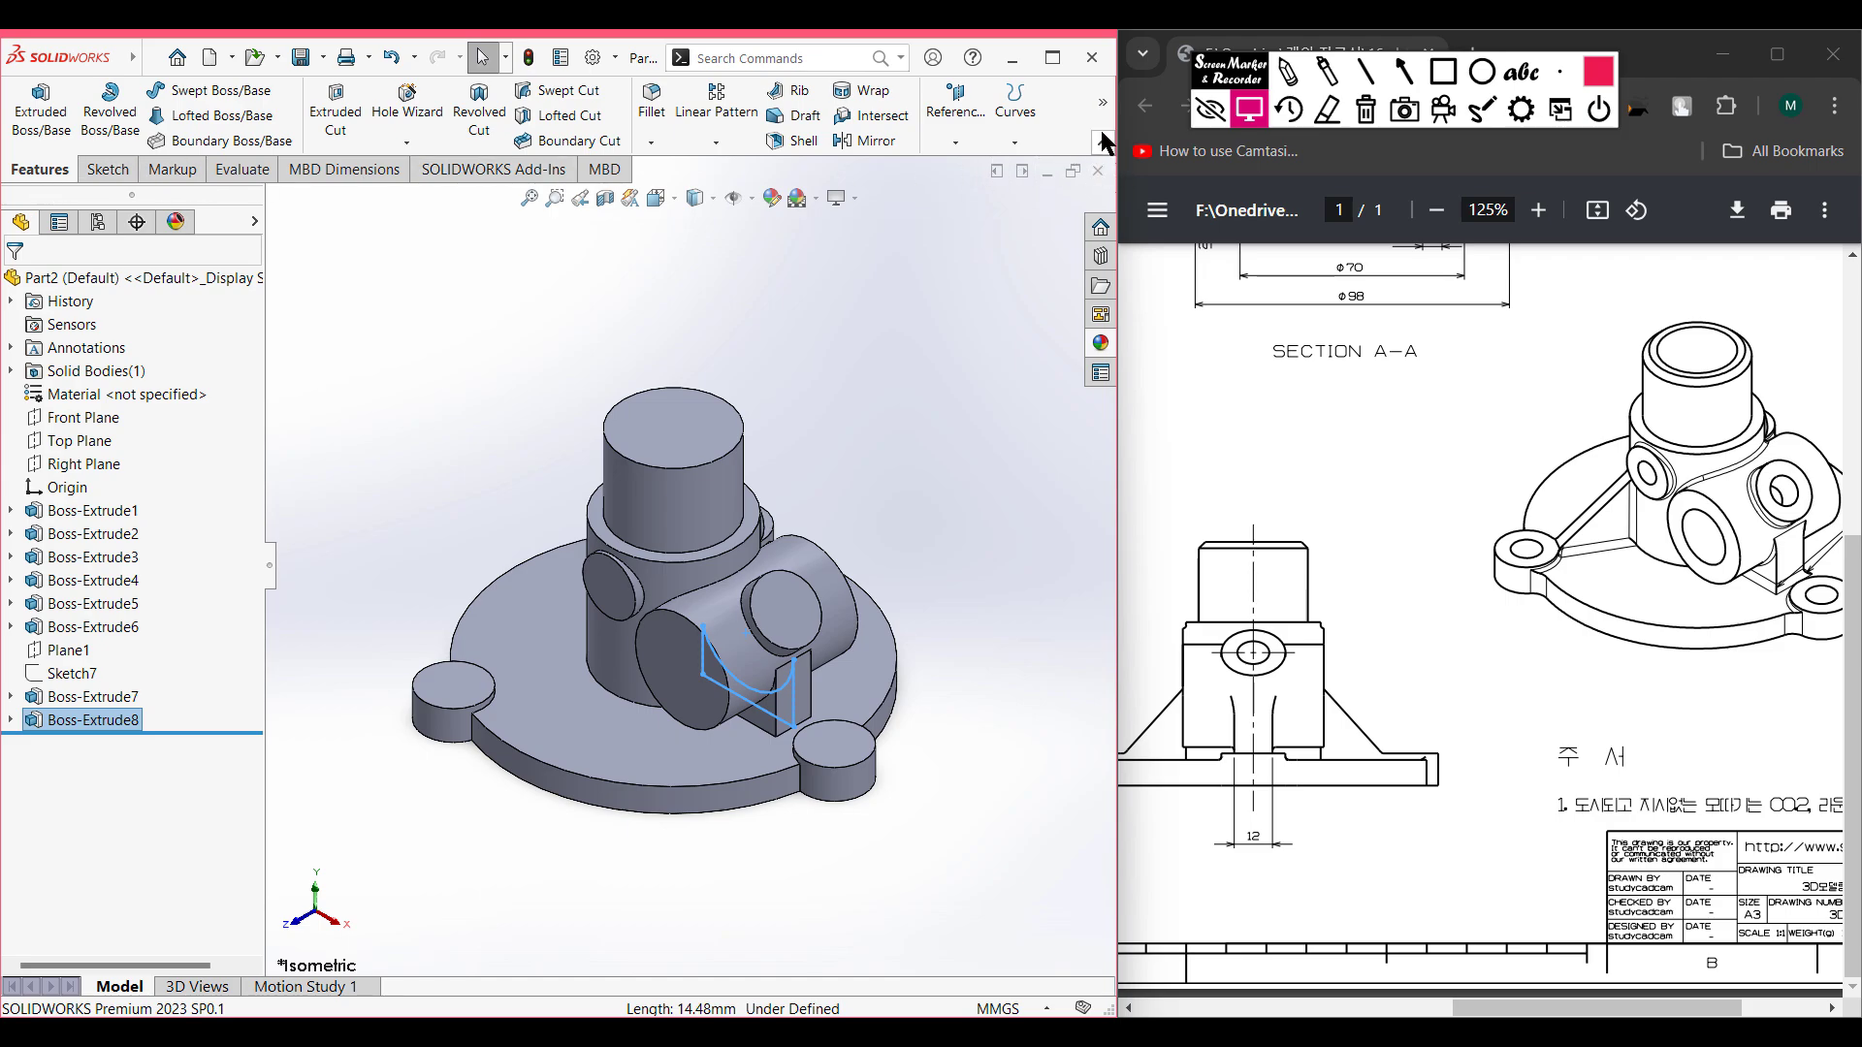
# - Mark the sloped ribs in the reference drawing's isometric and top views, and clear the markings
pyautogui.click(1288, 70)
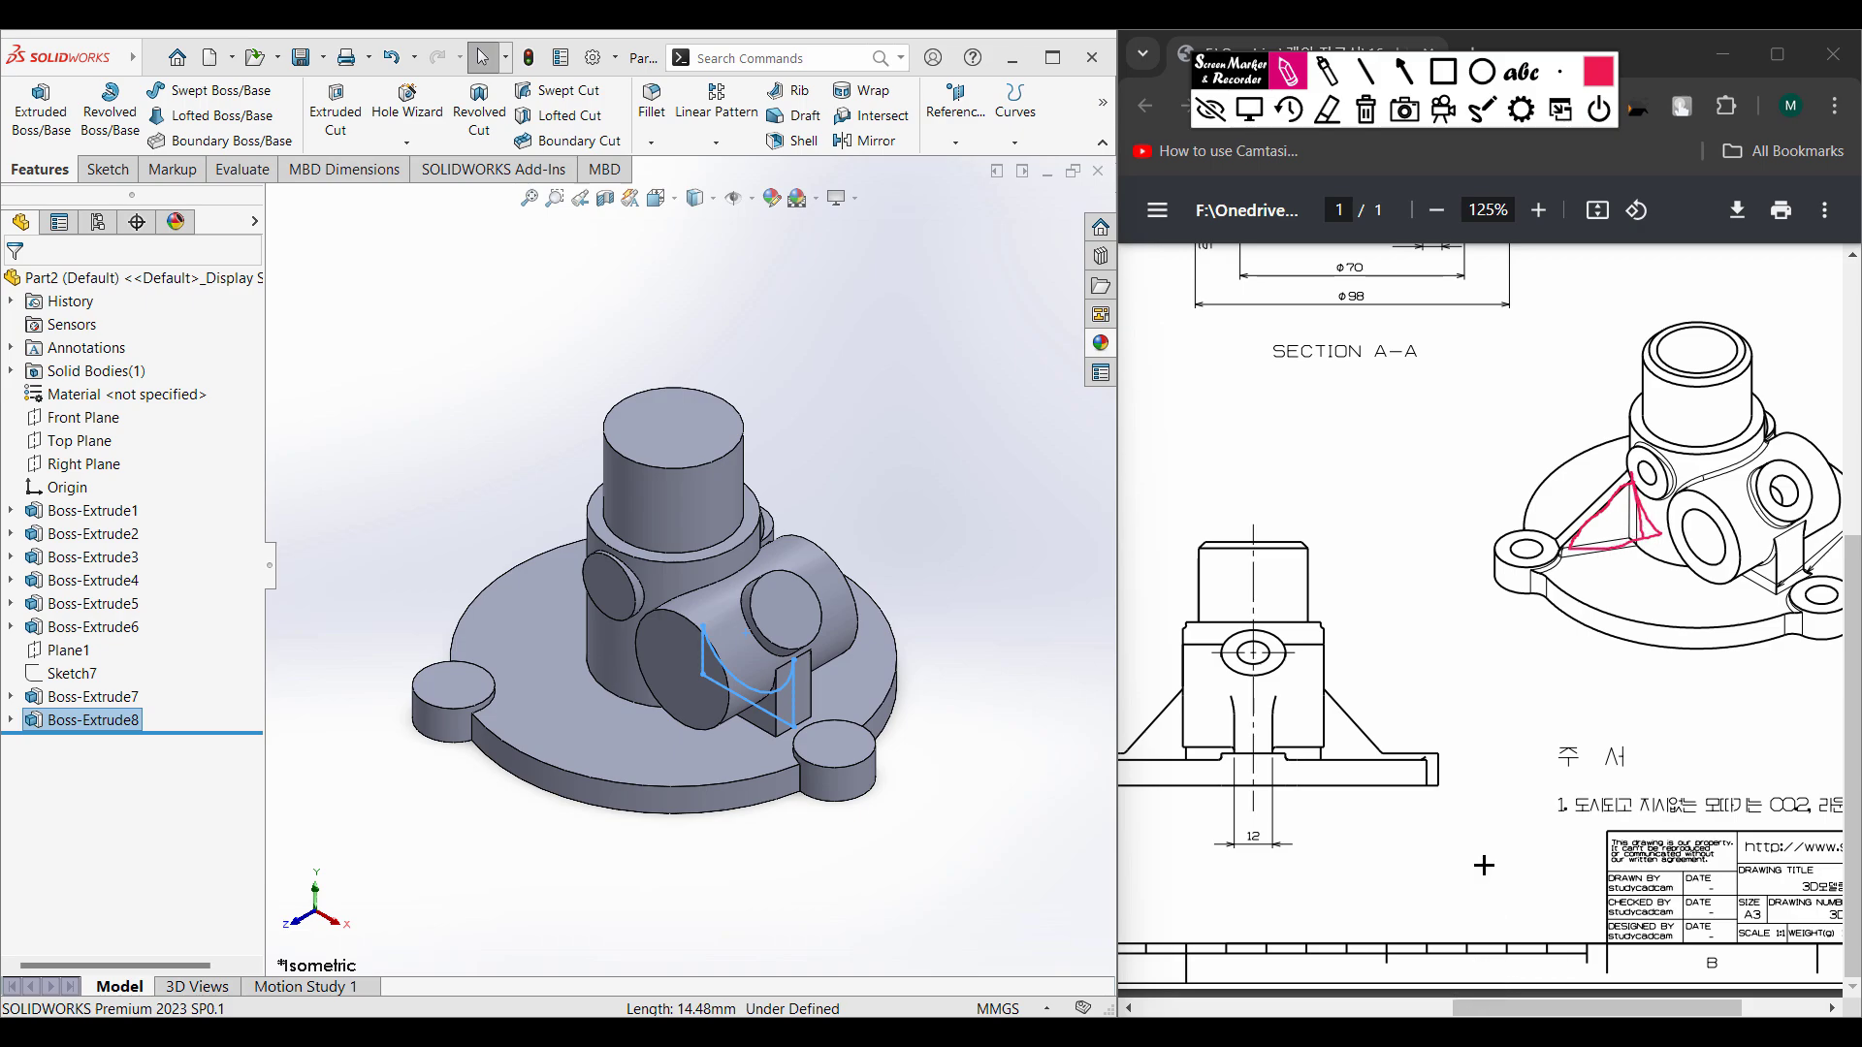
pyautogui.click(1365, 109)
pyautogui.click(1249, 110)
pyautogui.moveTo(1625, 1006); pyautogui.dragTo(1294, 1004)
pyautogui.scroll(2, 1461, 702)
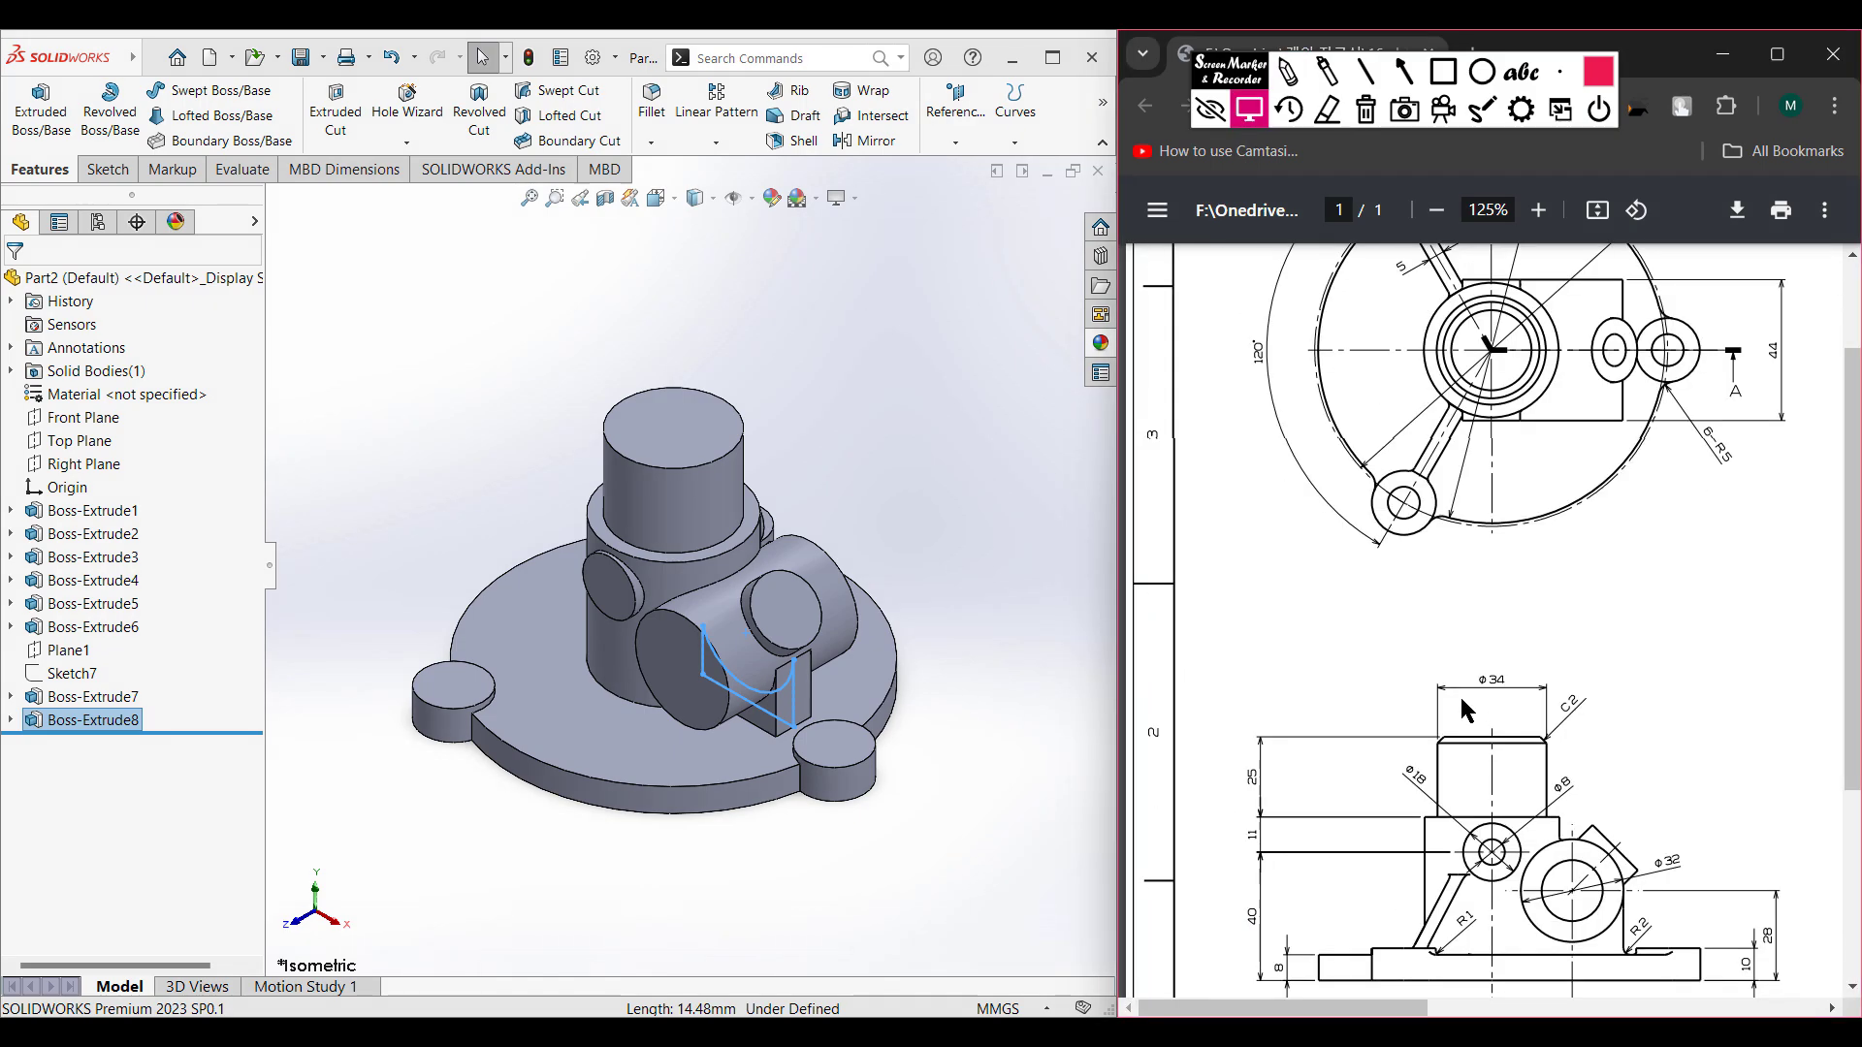
pyautogui.scroll(3, 1466, 710)
pyautogui.click(1289, 71)
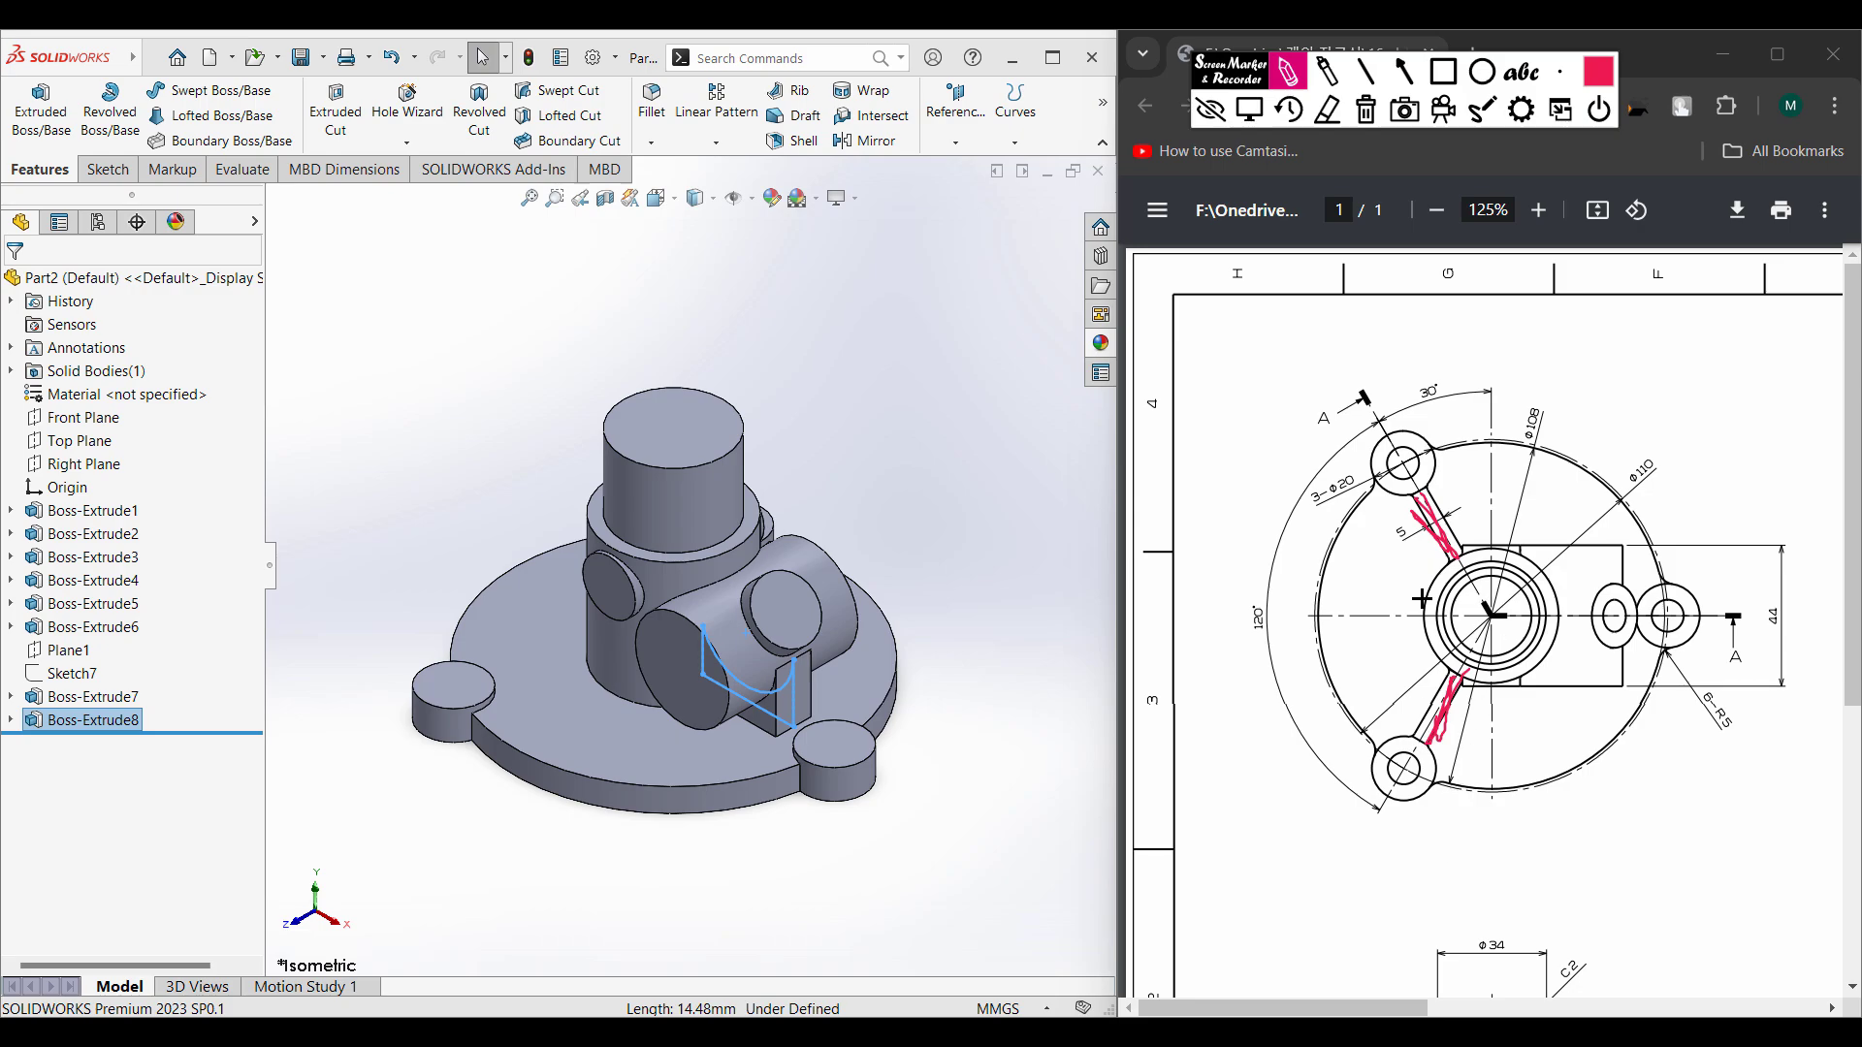
pyautogui.click(1369, 114)
pyautogui.click(1250, 110)
# - Compare the front, section and top views of the drawing for the ribs, marking the rib's thickness dimension and clearing the mark
pyautogui.scroll(-4, 1533, 615)
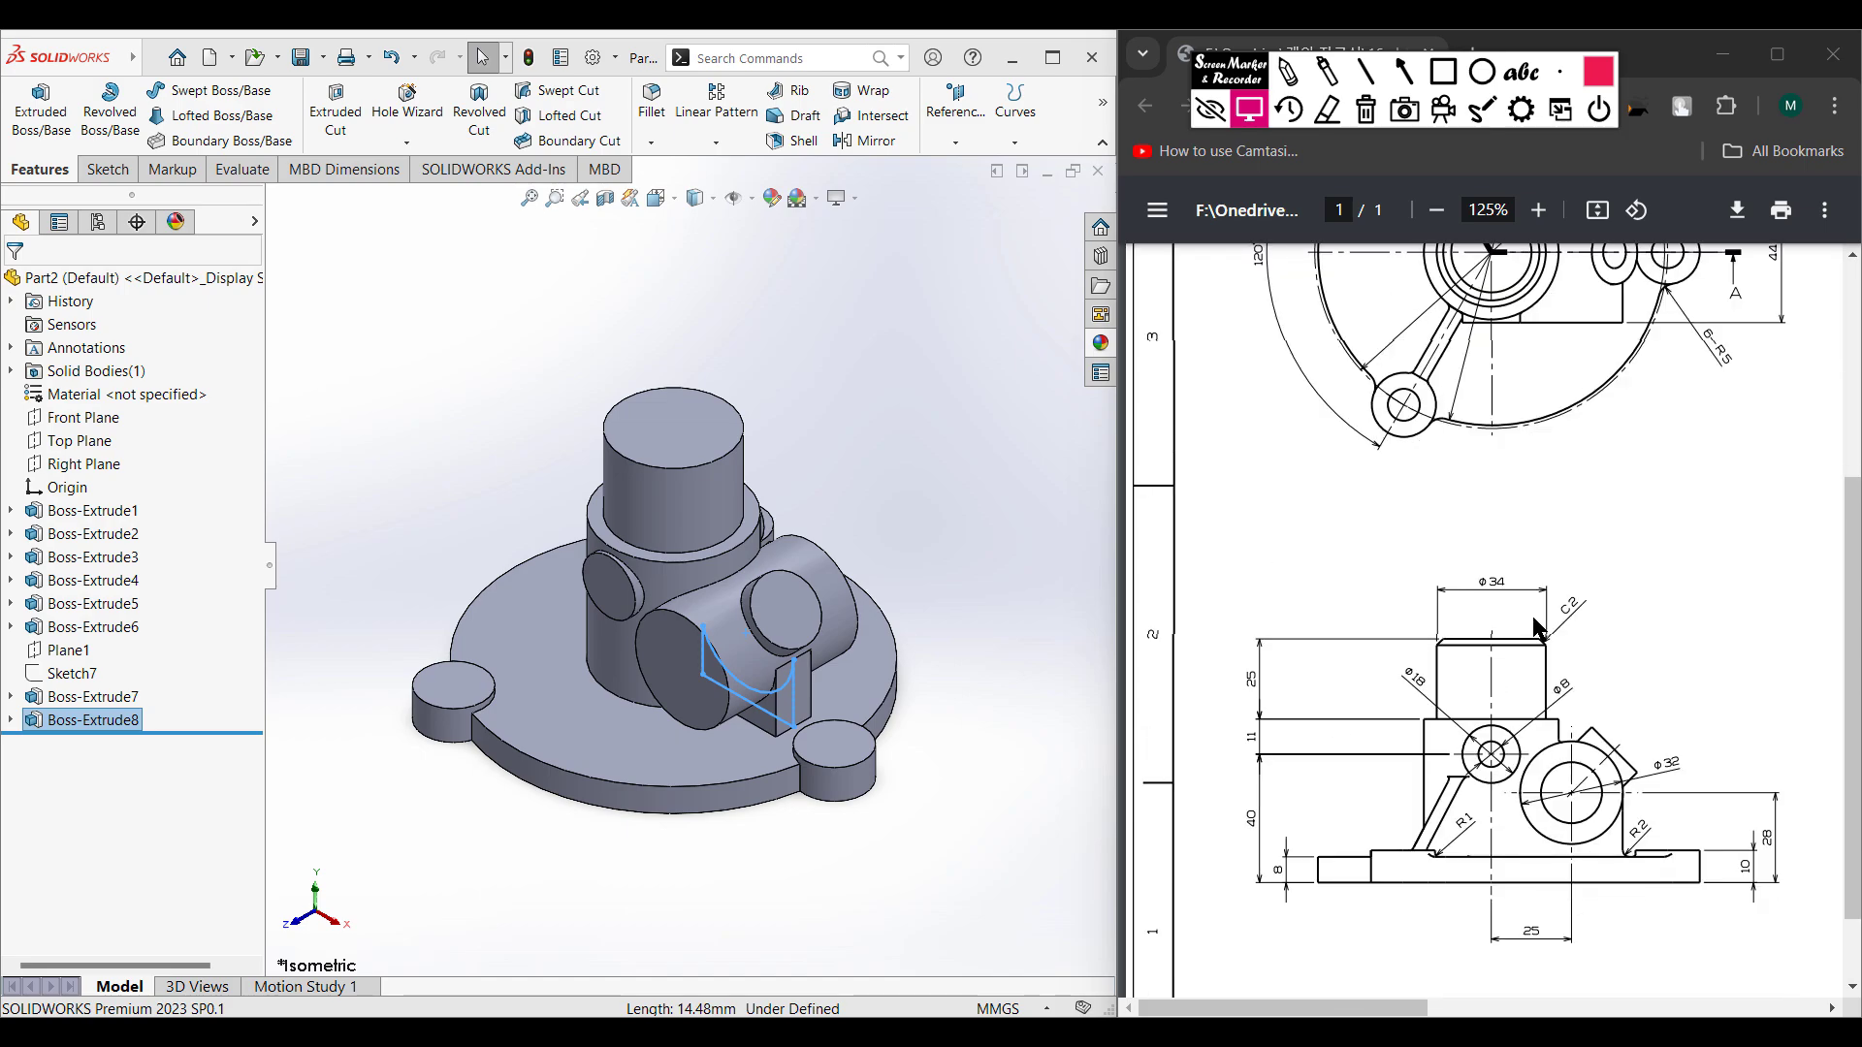
pyautogui.scroll(-1, 1536, 629)
pyautogui.moveTo(1433, 1014); pyautogui.dragTo(1829, 1005)
pyautogui.scroll(5, 1480, 714)
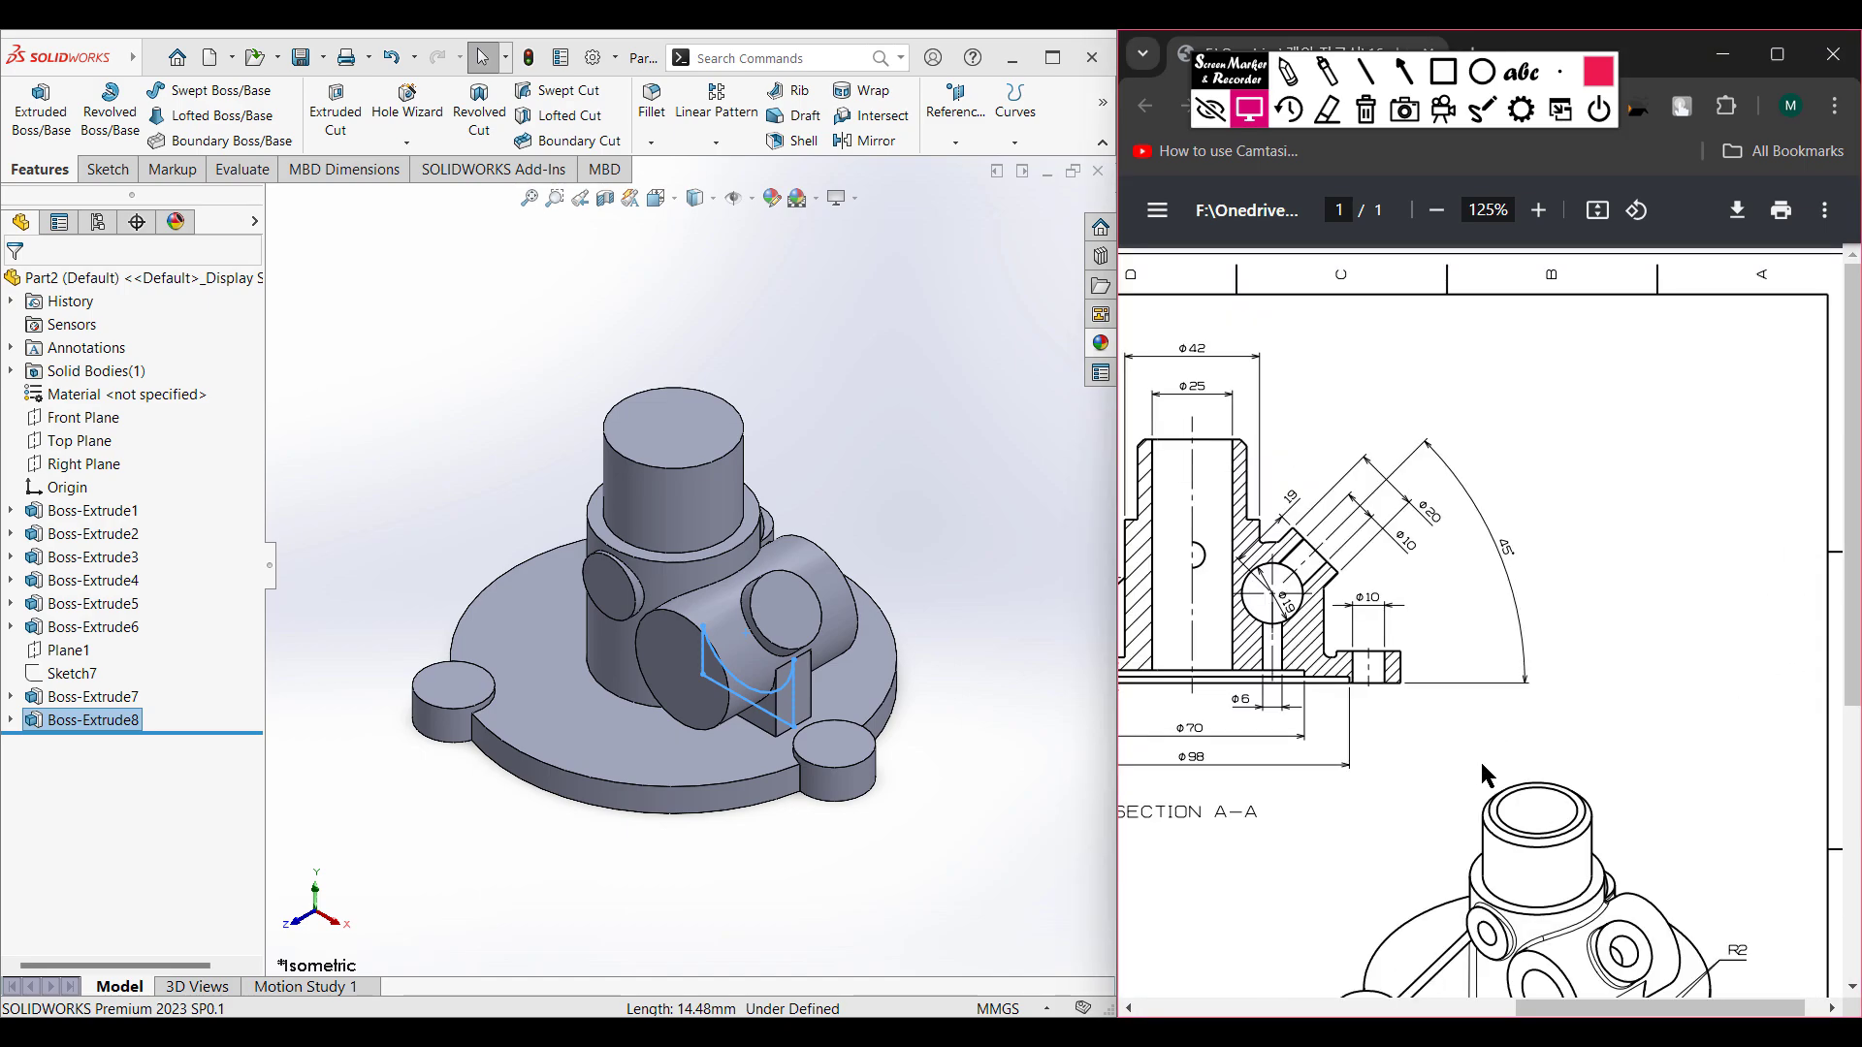
pyautogui.moveTo(1587, 1013); pyautogui.dragTo(1453, 1013)
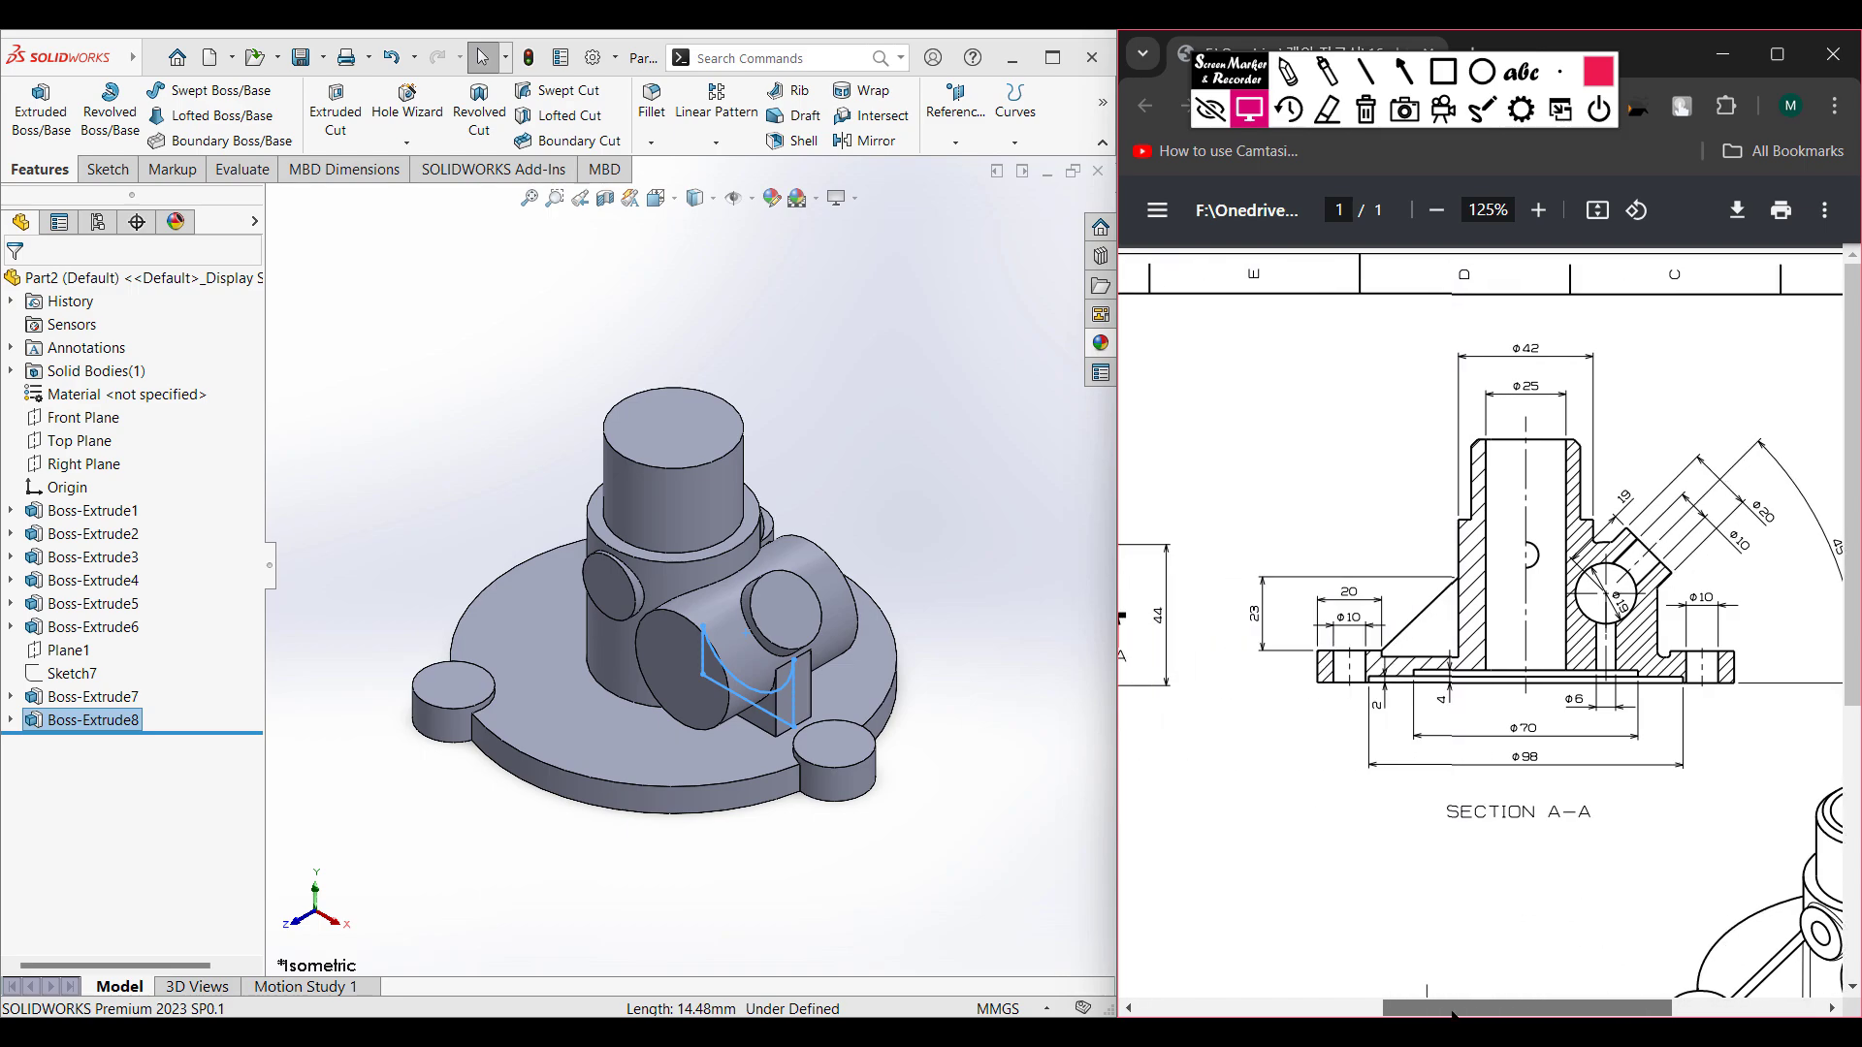
pyautogui.scroll(-3, 1497, 756)
pyautogui.scroll(-3, 1499, 762)
pyautogui.moveTo(1571, 1009); pyautogui.dragTo(1358, 1011)
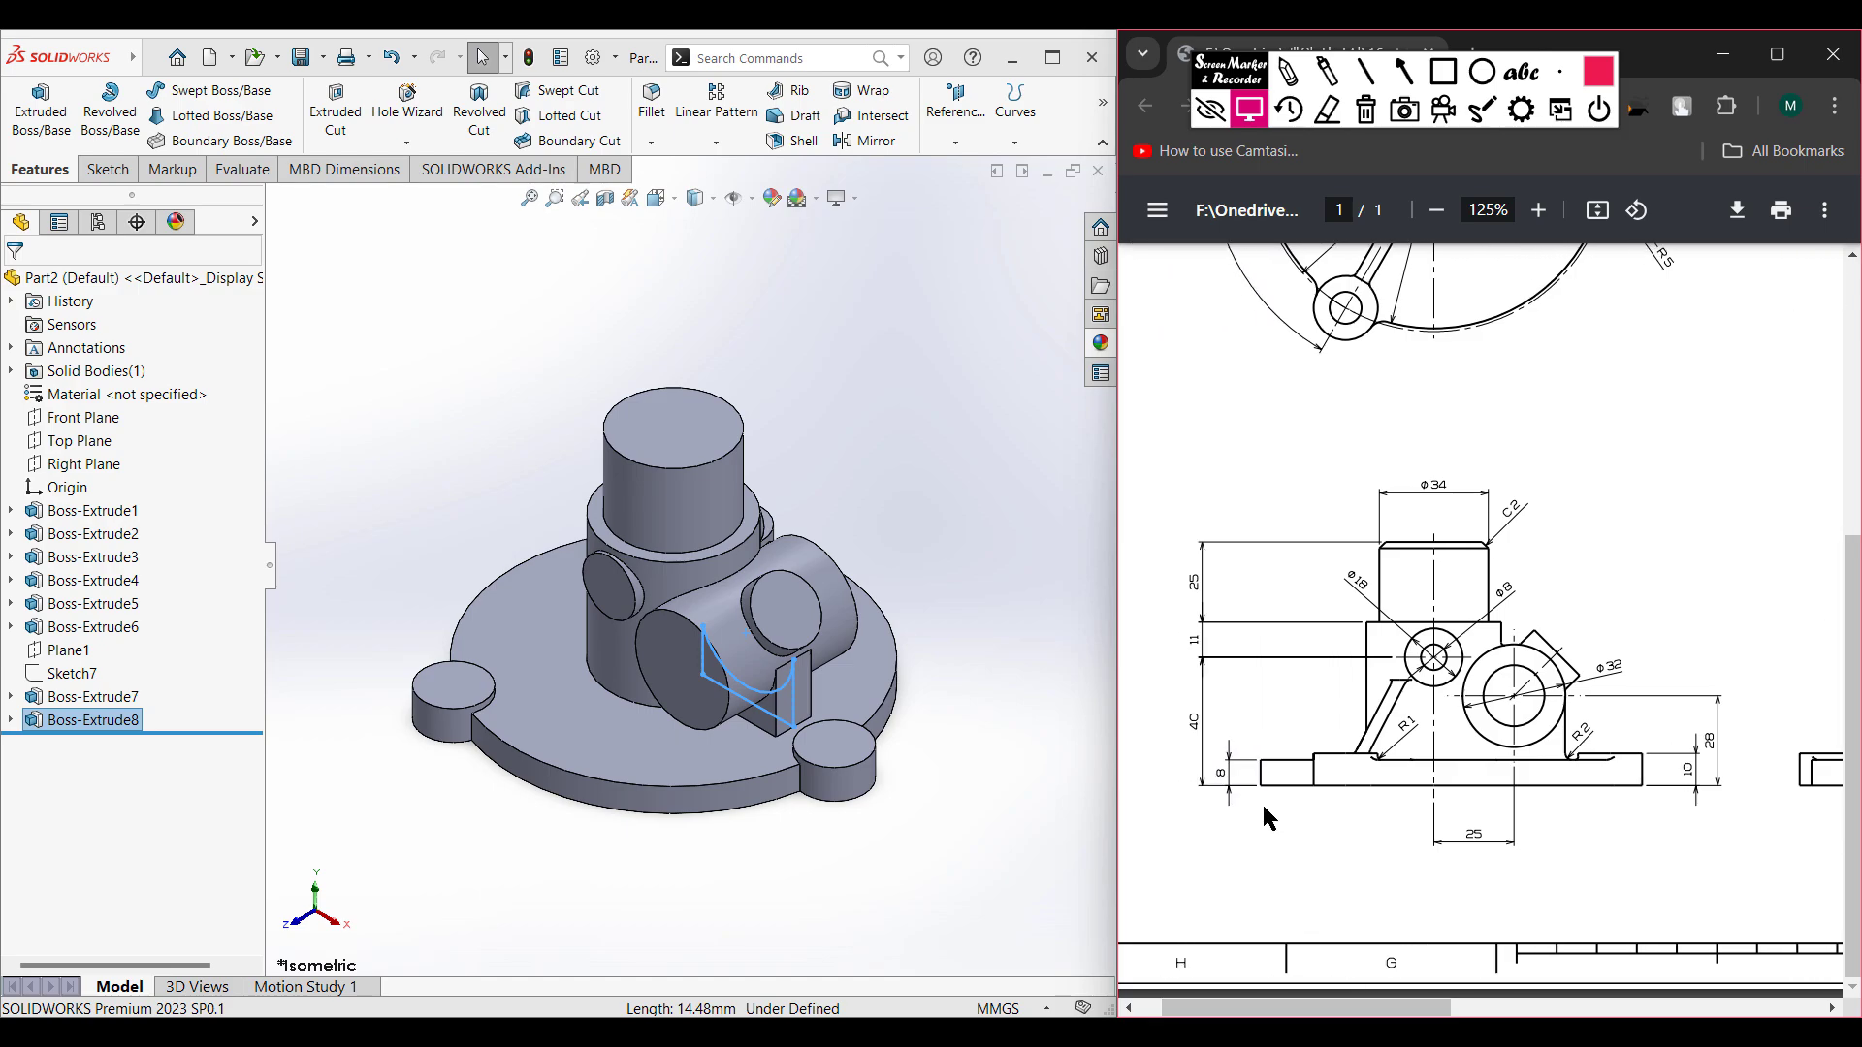
pyautogui.scroll(5, 1264, 805)
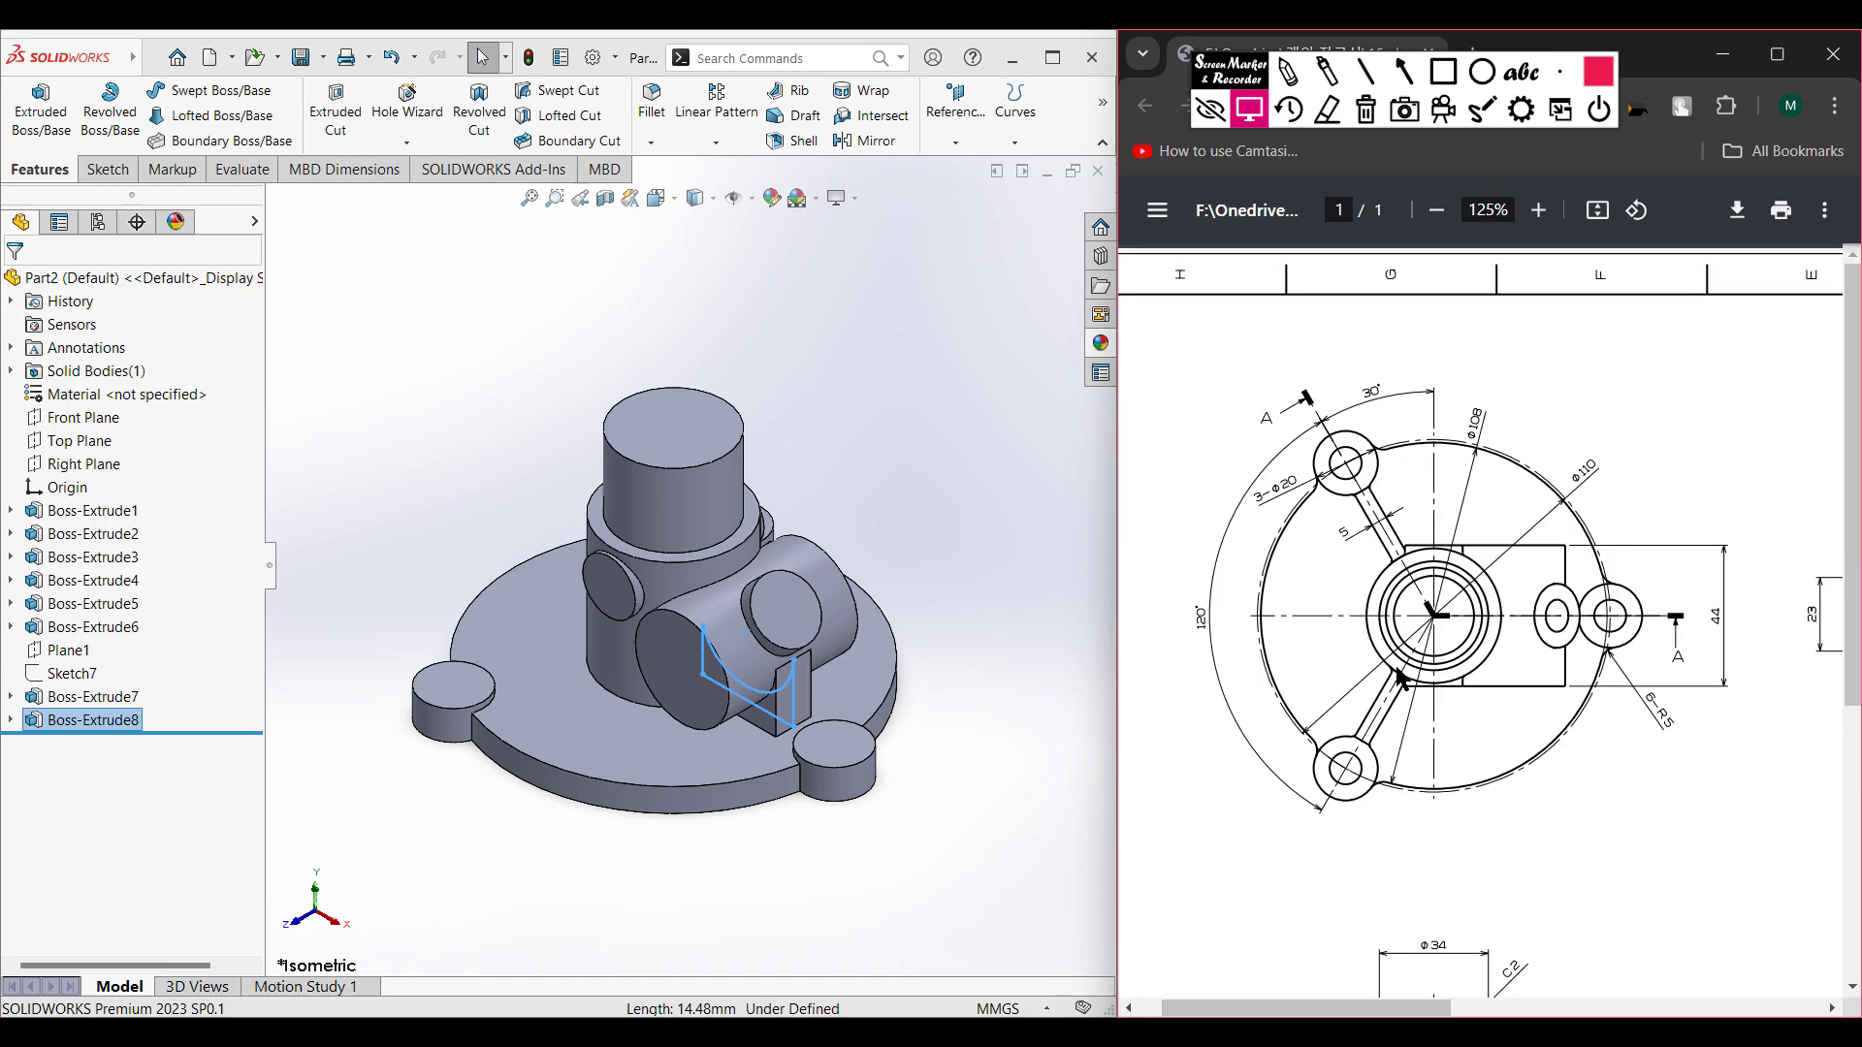
pyautogui.click(1286, 74)
pyautogui.moveTo(1365, 524); pyautogui.dragTo(1311, 557)
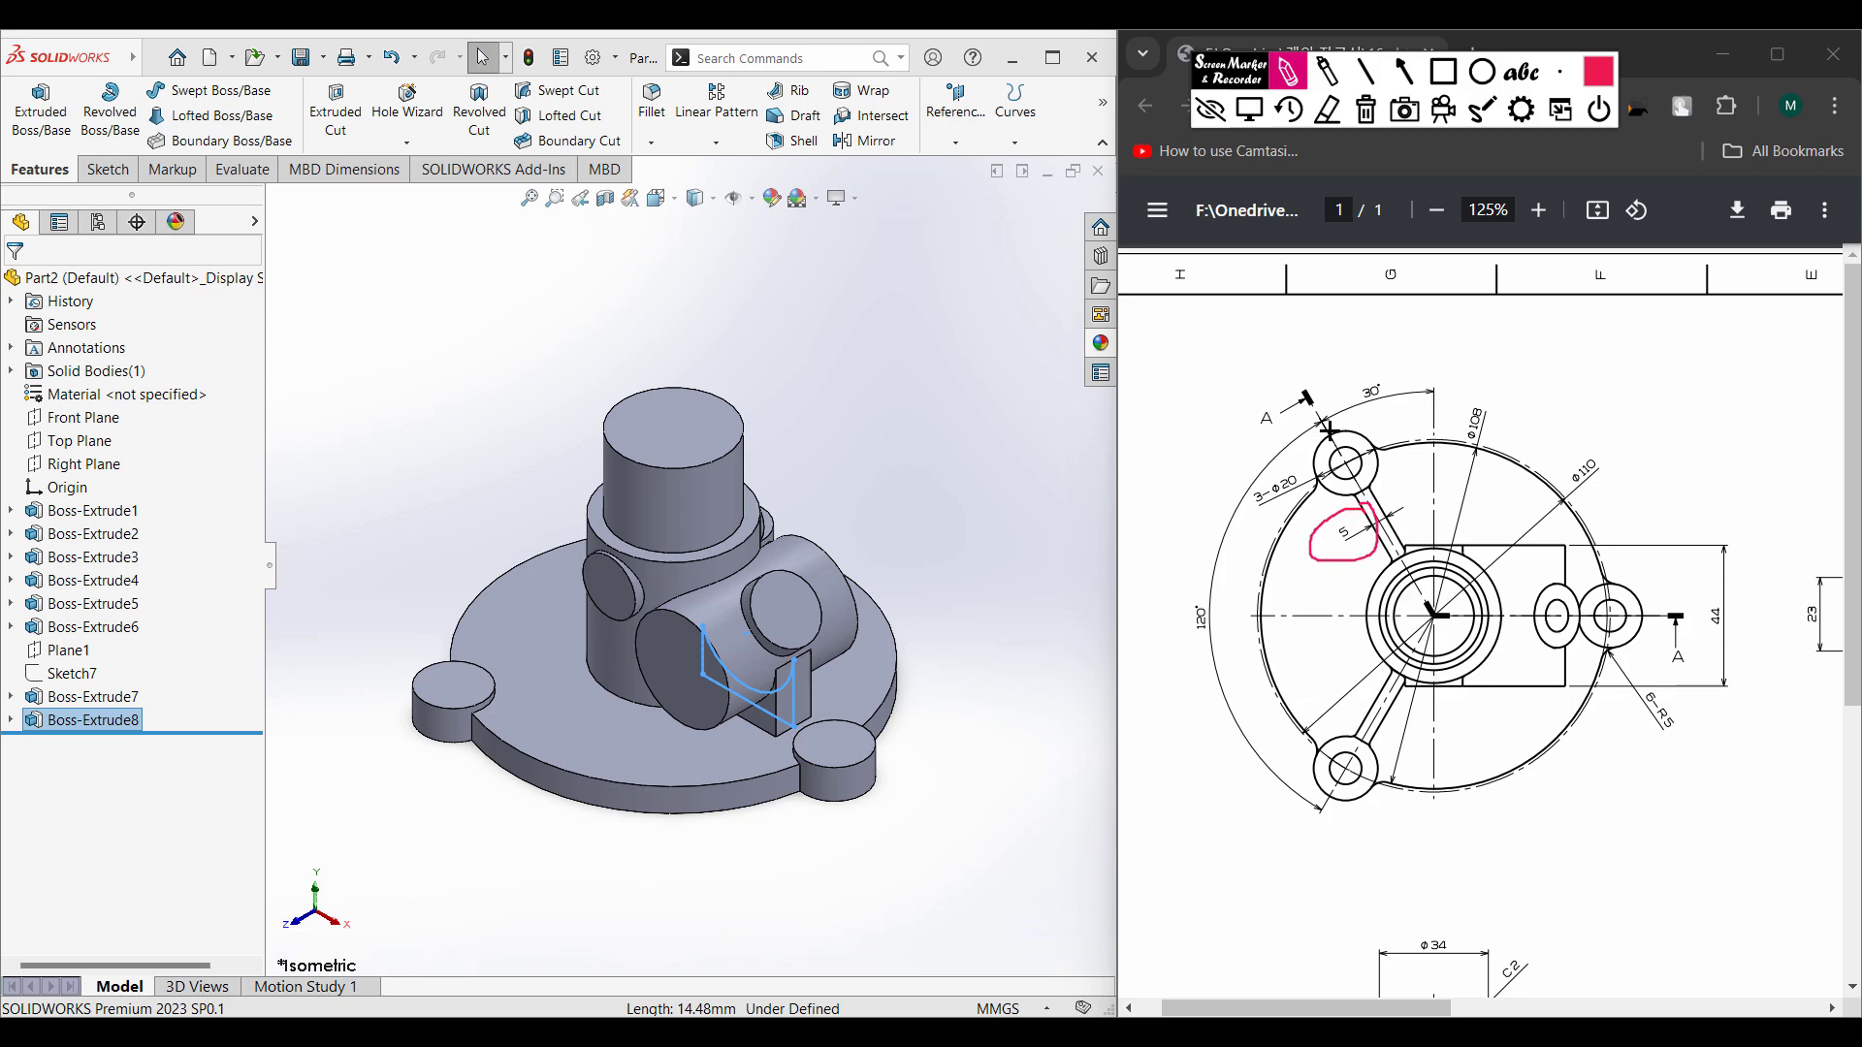
pyautogui.click(1364, 113)
pyautogui.click(1249, 109)
# - Examine the rib in Section A-A of the drawing, tracing its slope and circling its height dimension before clearing the marks
pyautogui.scroll(-1, 1462, 864)
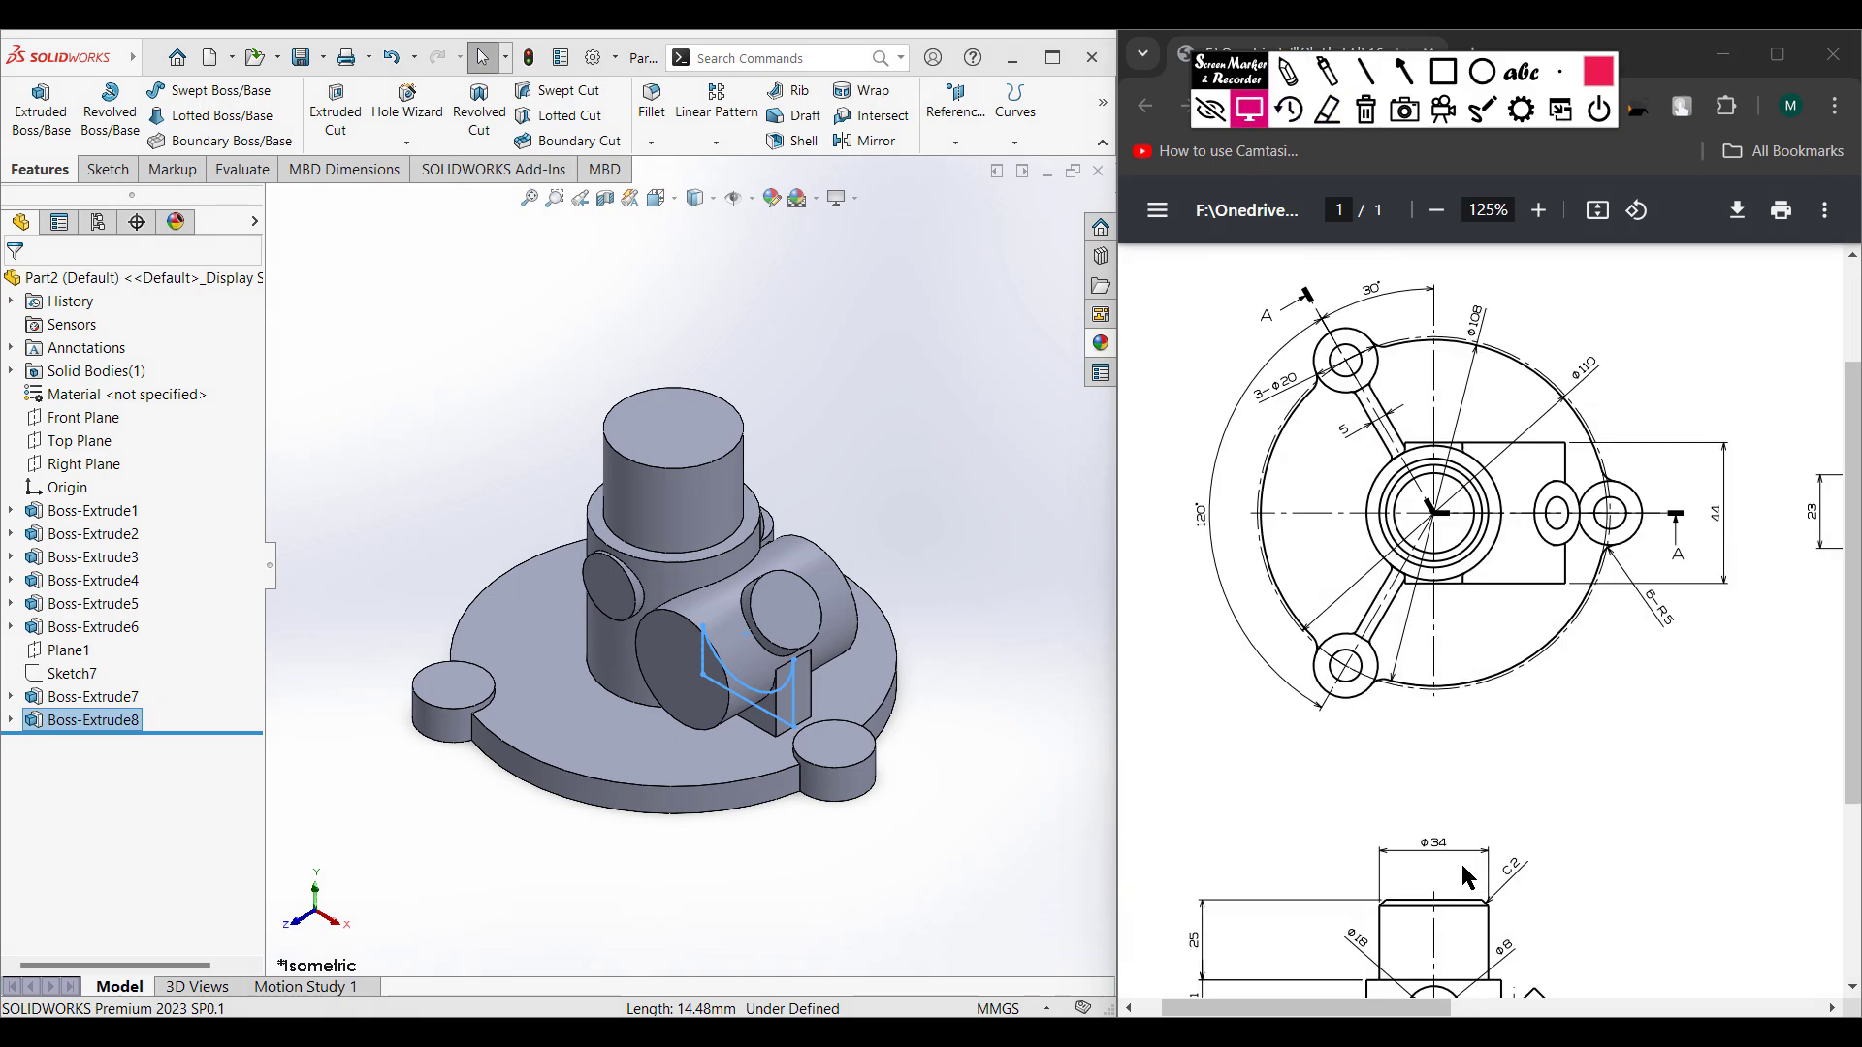
pyautogui.scroll(-3, 1462, 864)
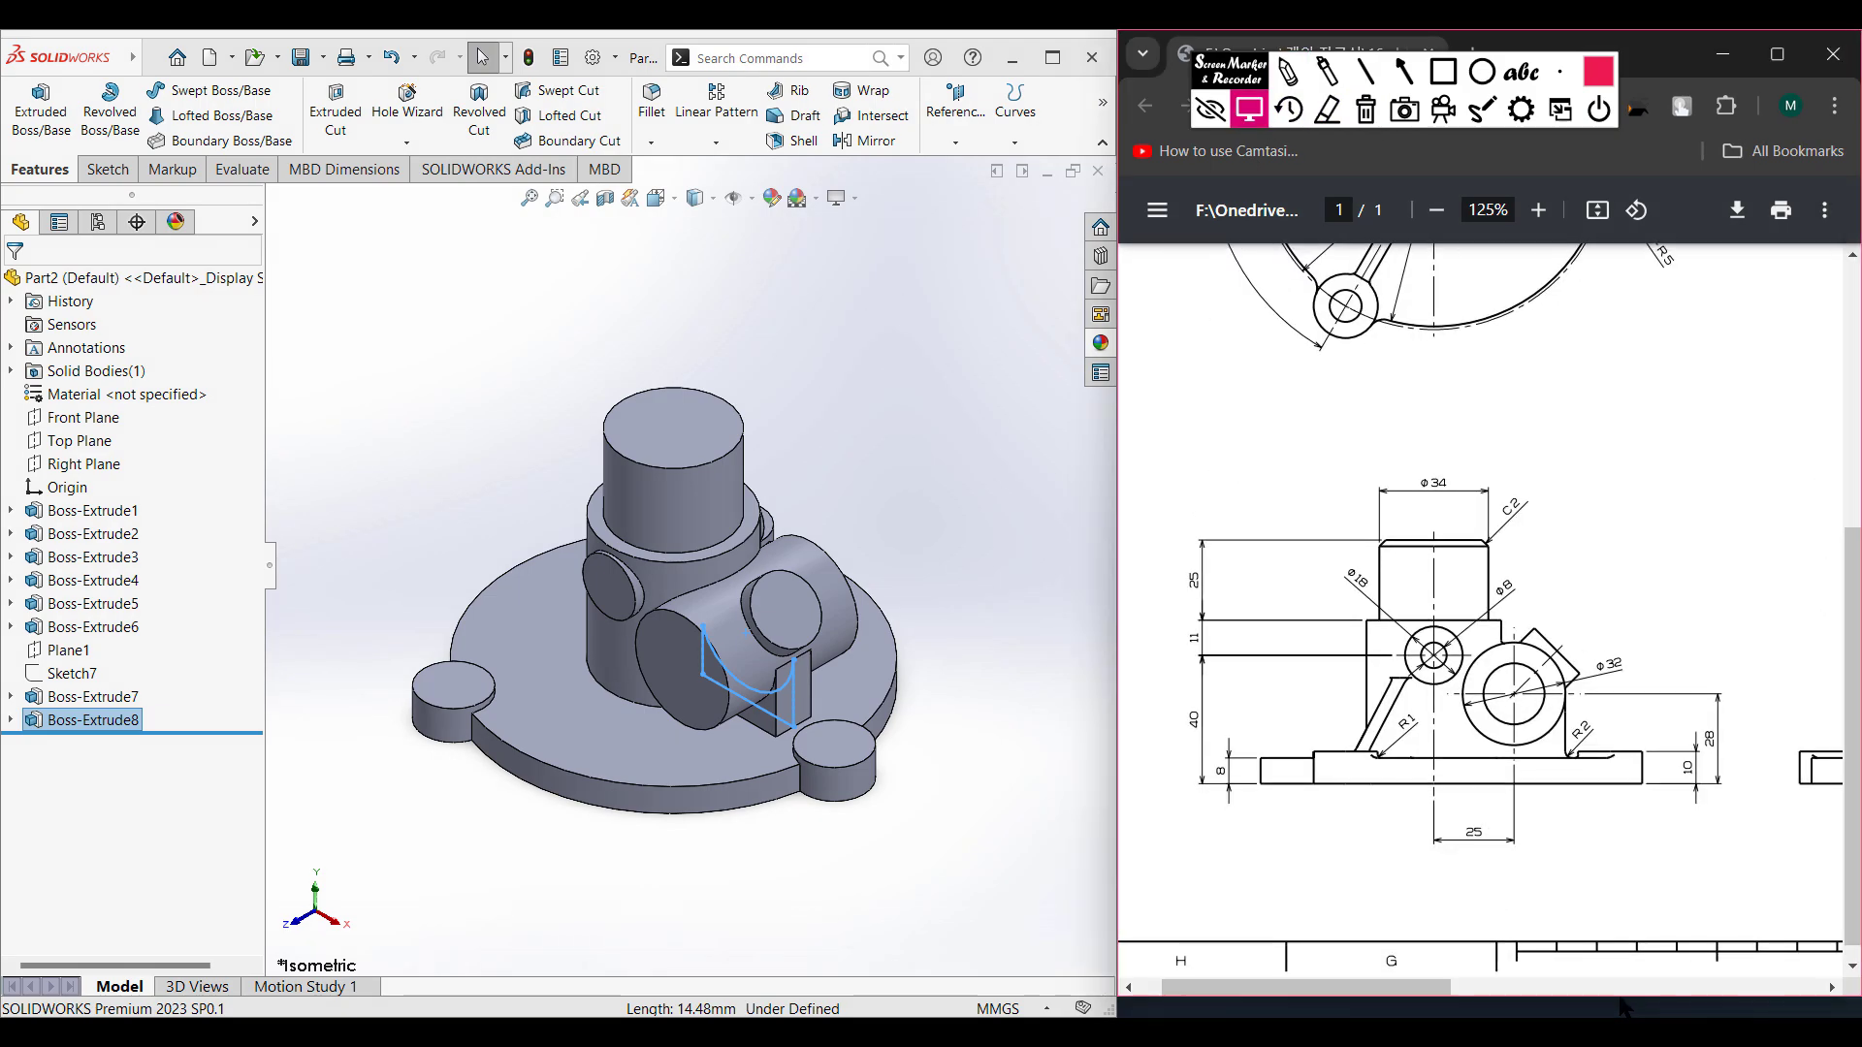
pyautogui.moveTo(1420, 1011); pyautogui.dragTo(1554, 996)
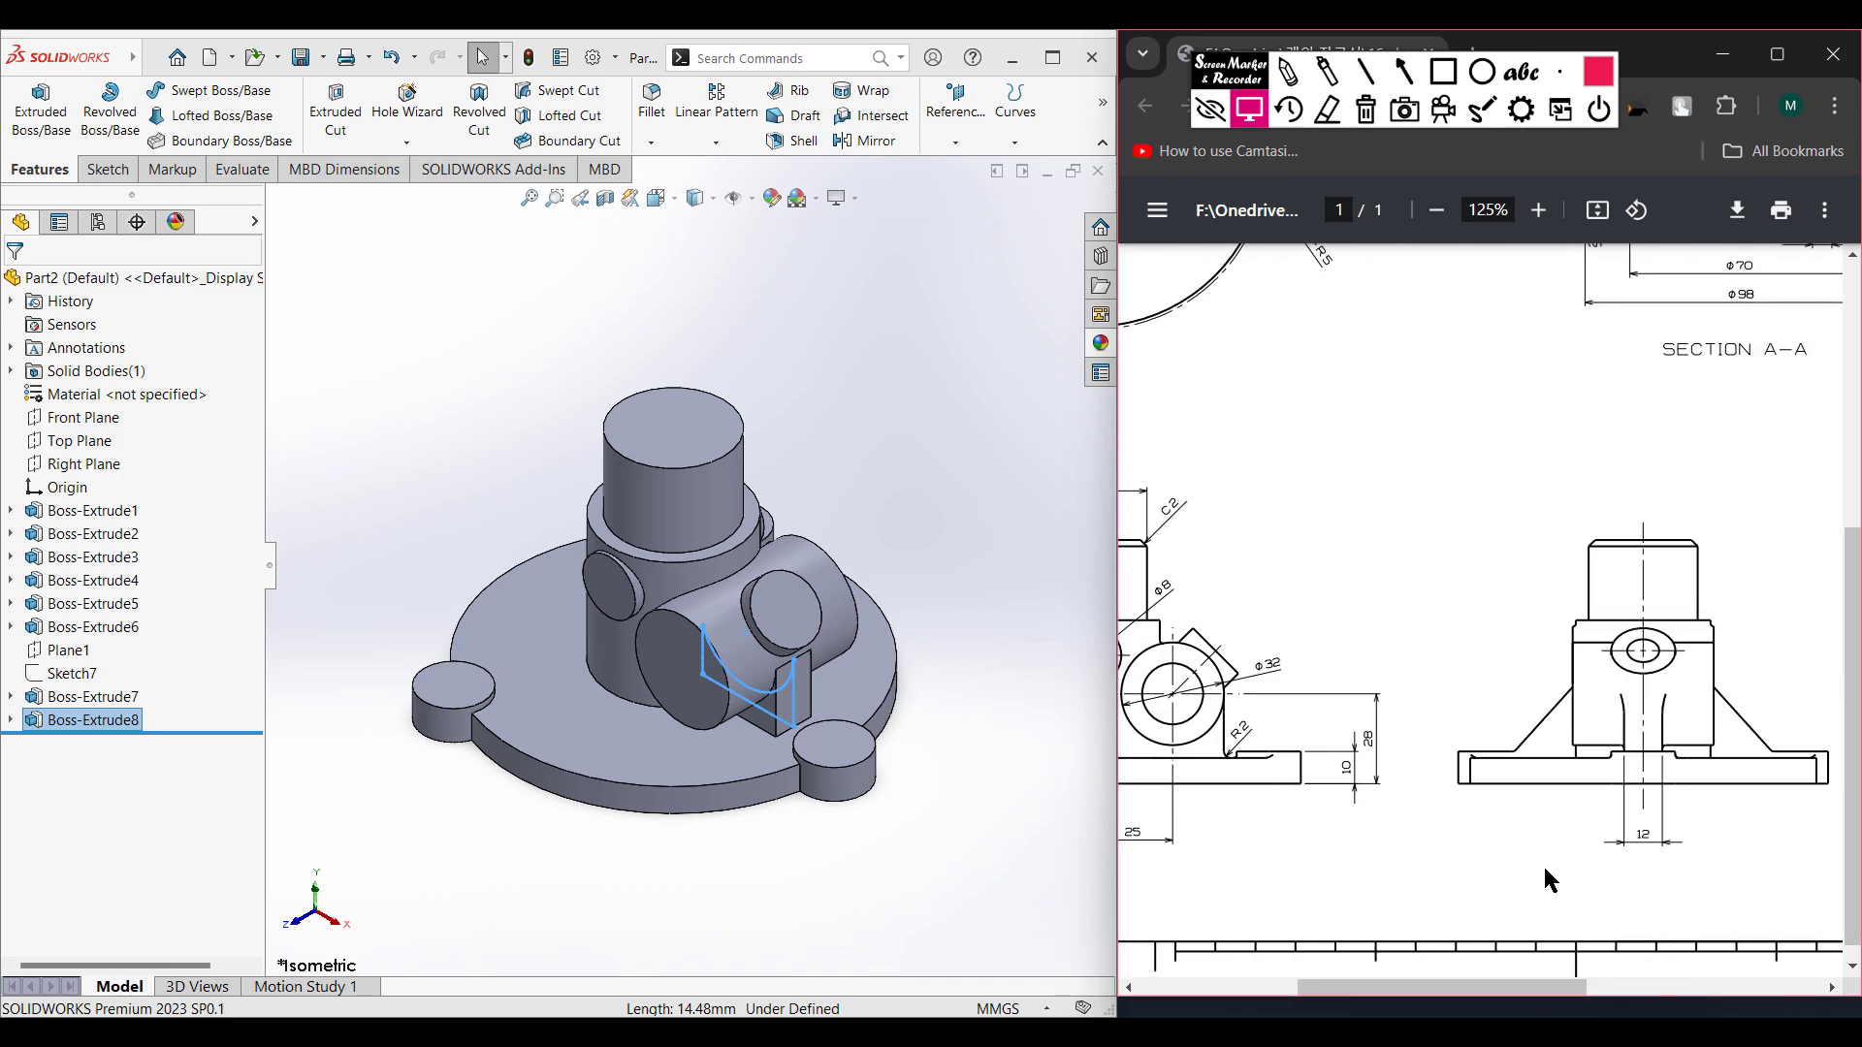
pyautogui.moveTo(1550, 996); pyautogui.dragTo(1607, 1000)
pyautogui.scroll(5, 1510, 805)
pyautogui.click(1287, 71)
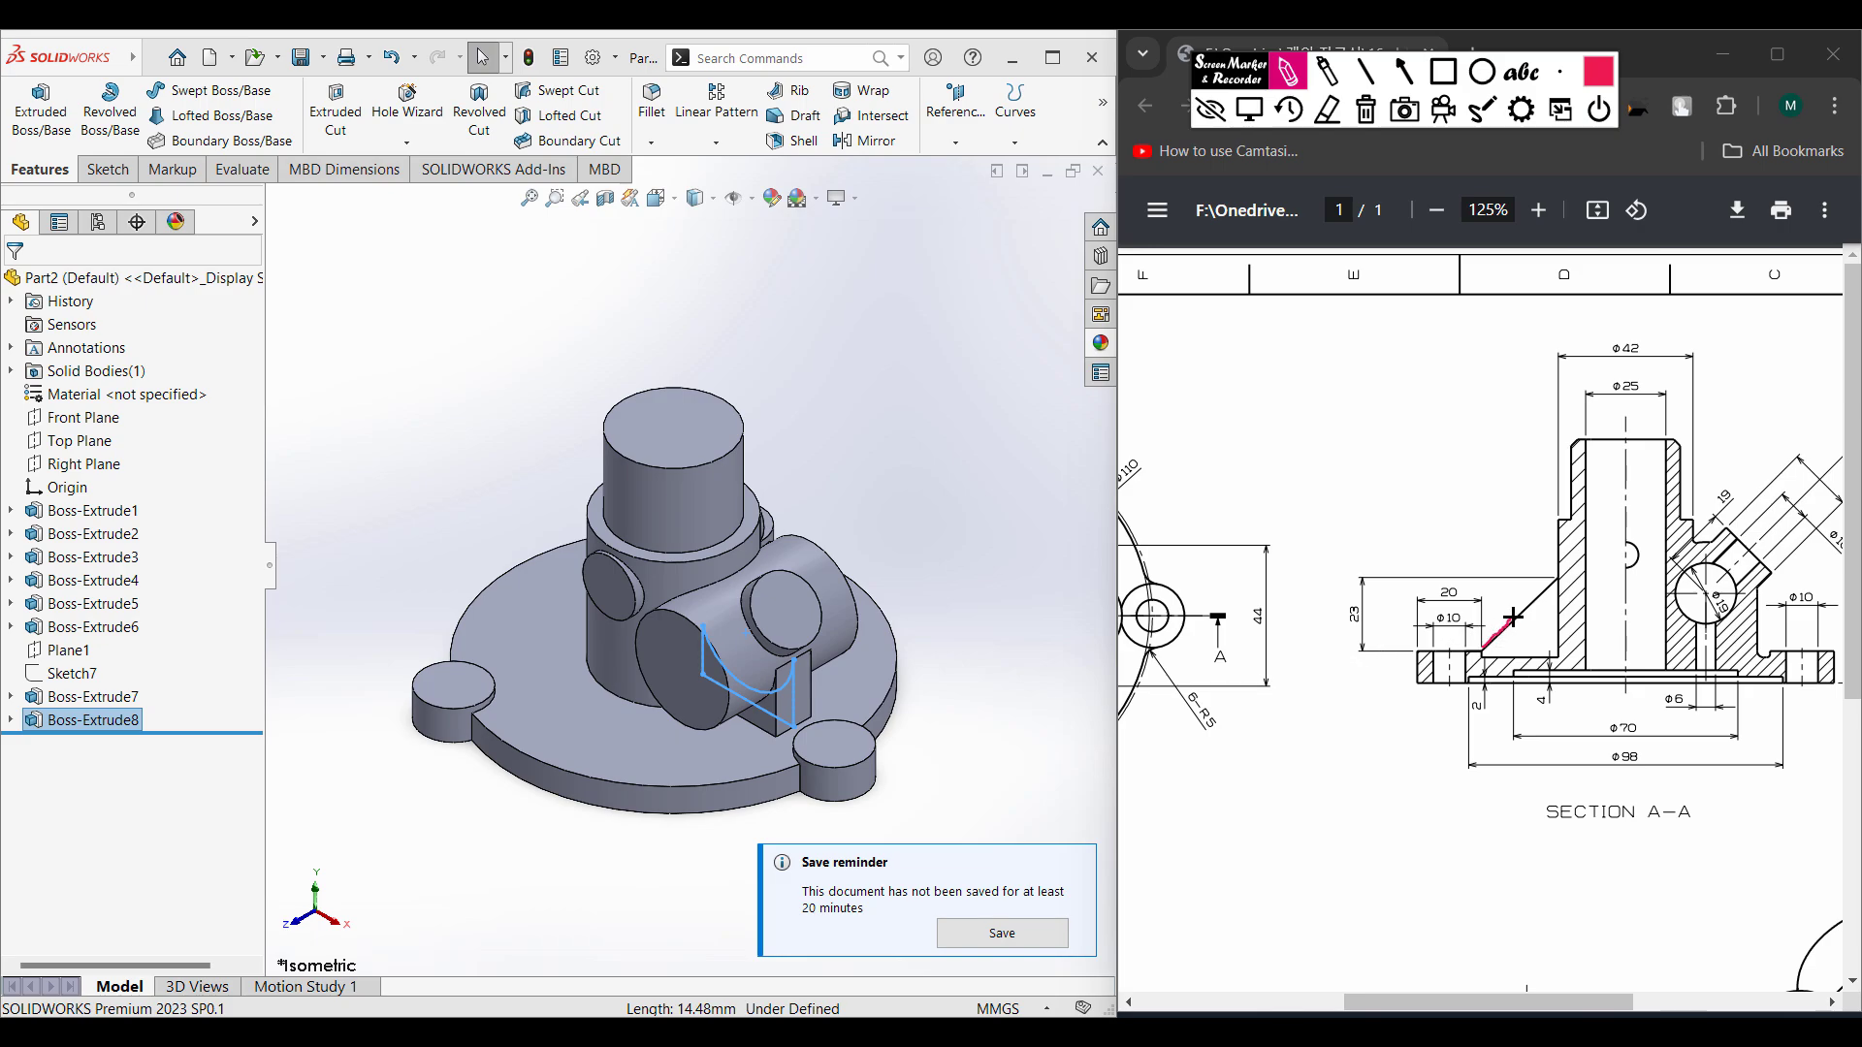
pyautogui.moveTo(1542, 590); pyautogui.dragTo(1555, 579)
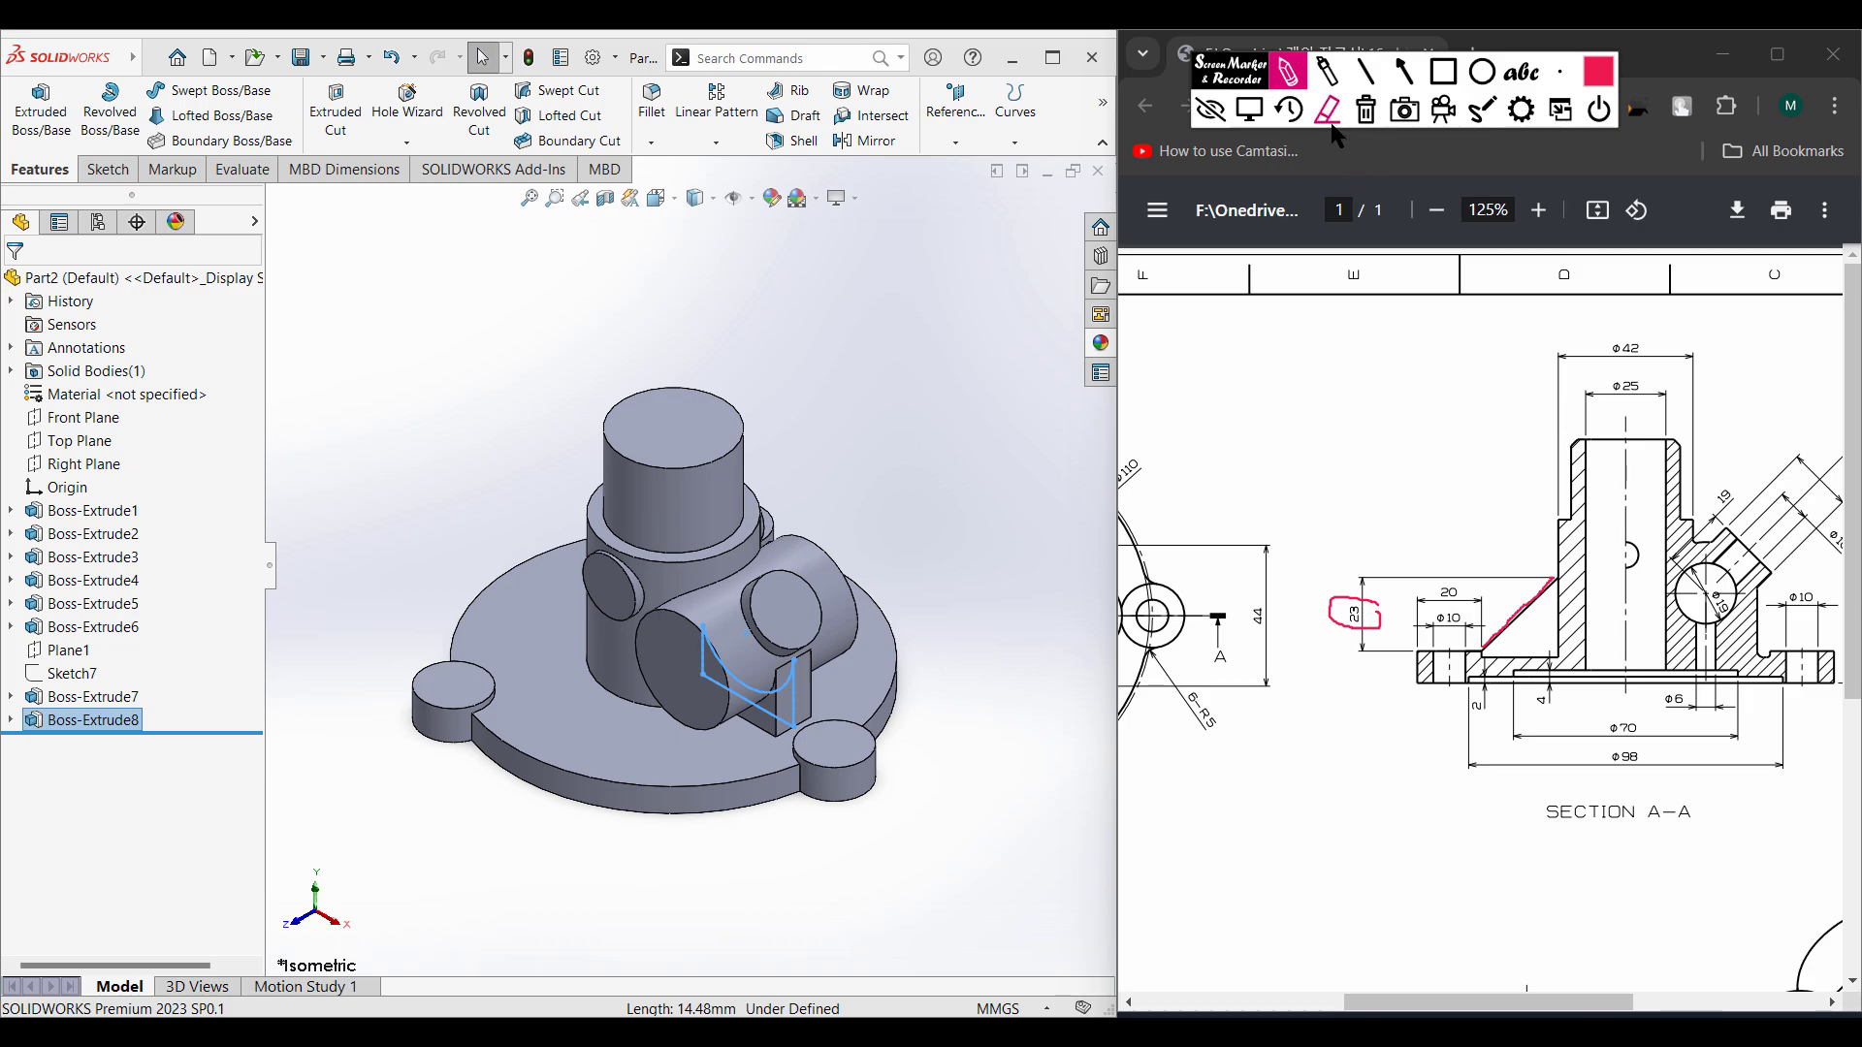
pyautogui.click(1365, 115)
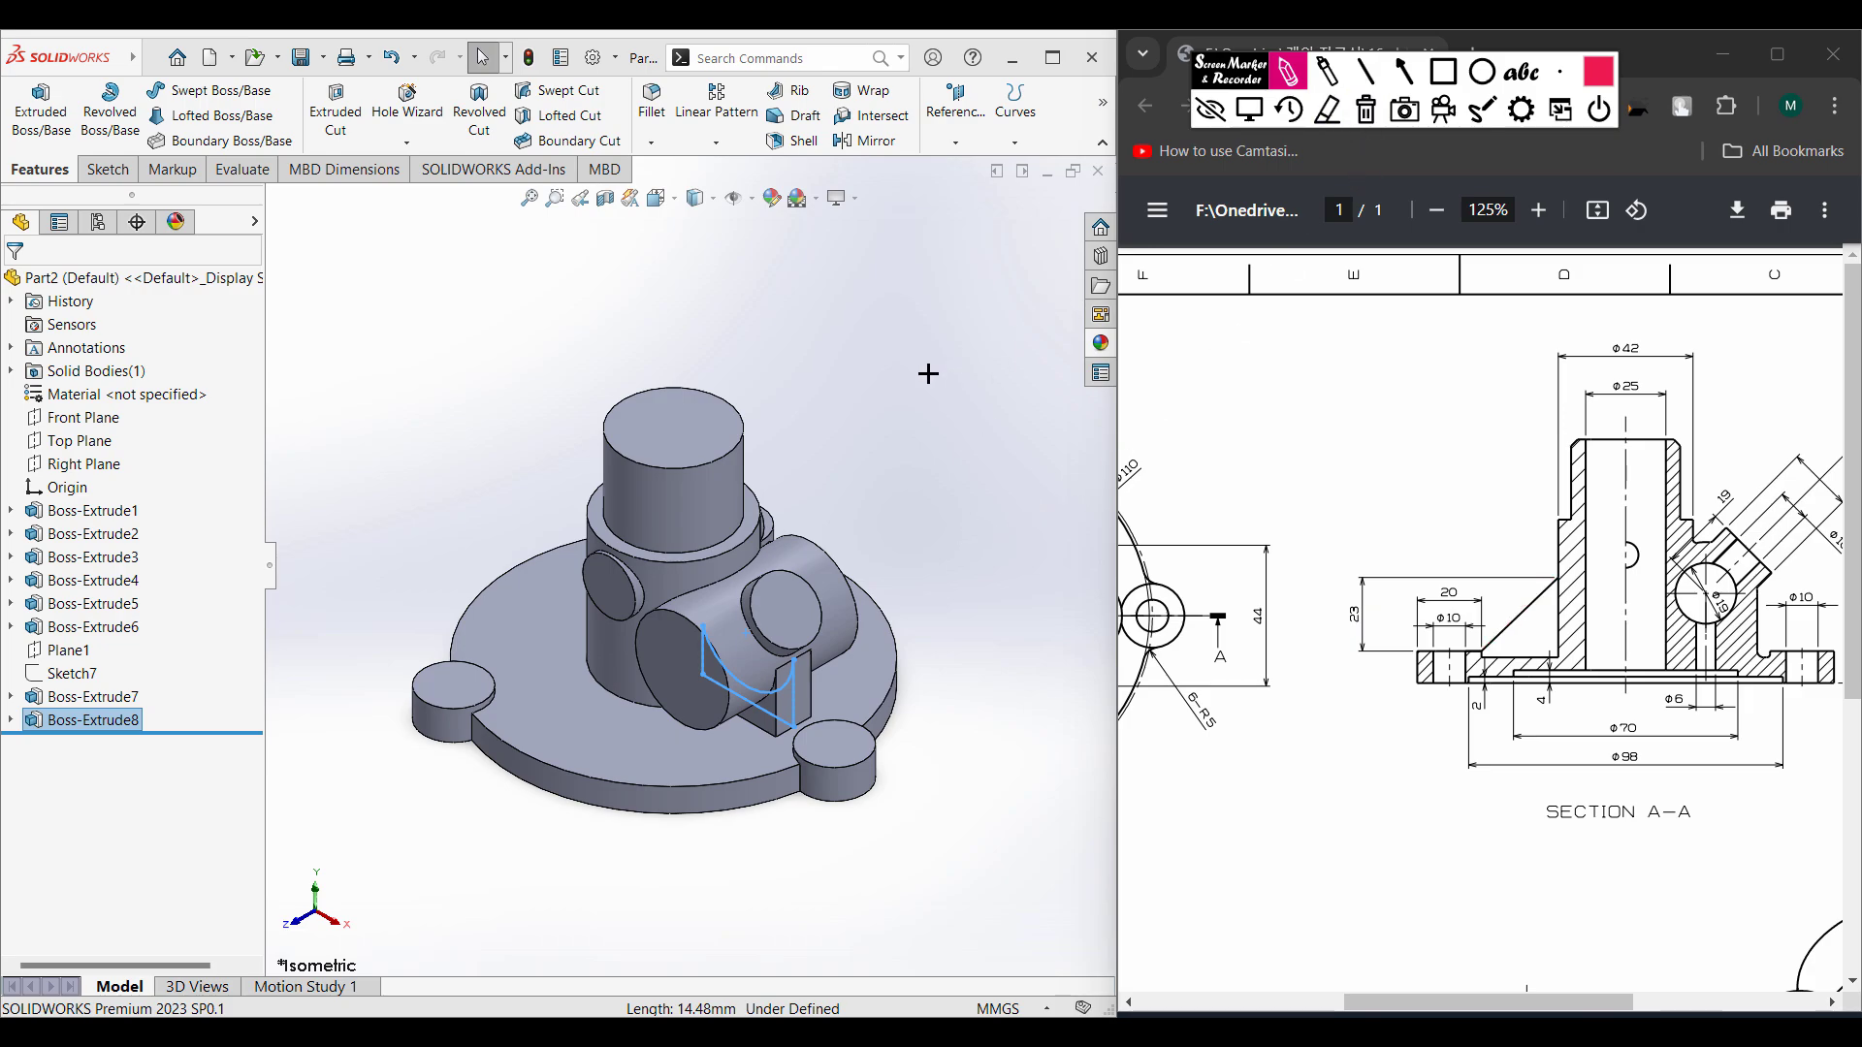
pyautogui.click(1252, 109)
# - Sketch two centerlines on the base plate's top face, from the origin to the centers of the two lugs opposite the angled boss
pyautogui.click(883, 382)
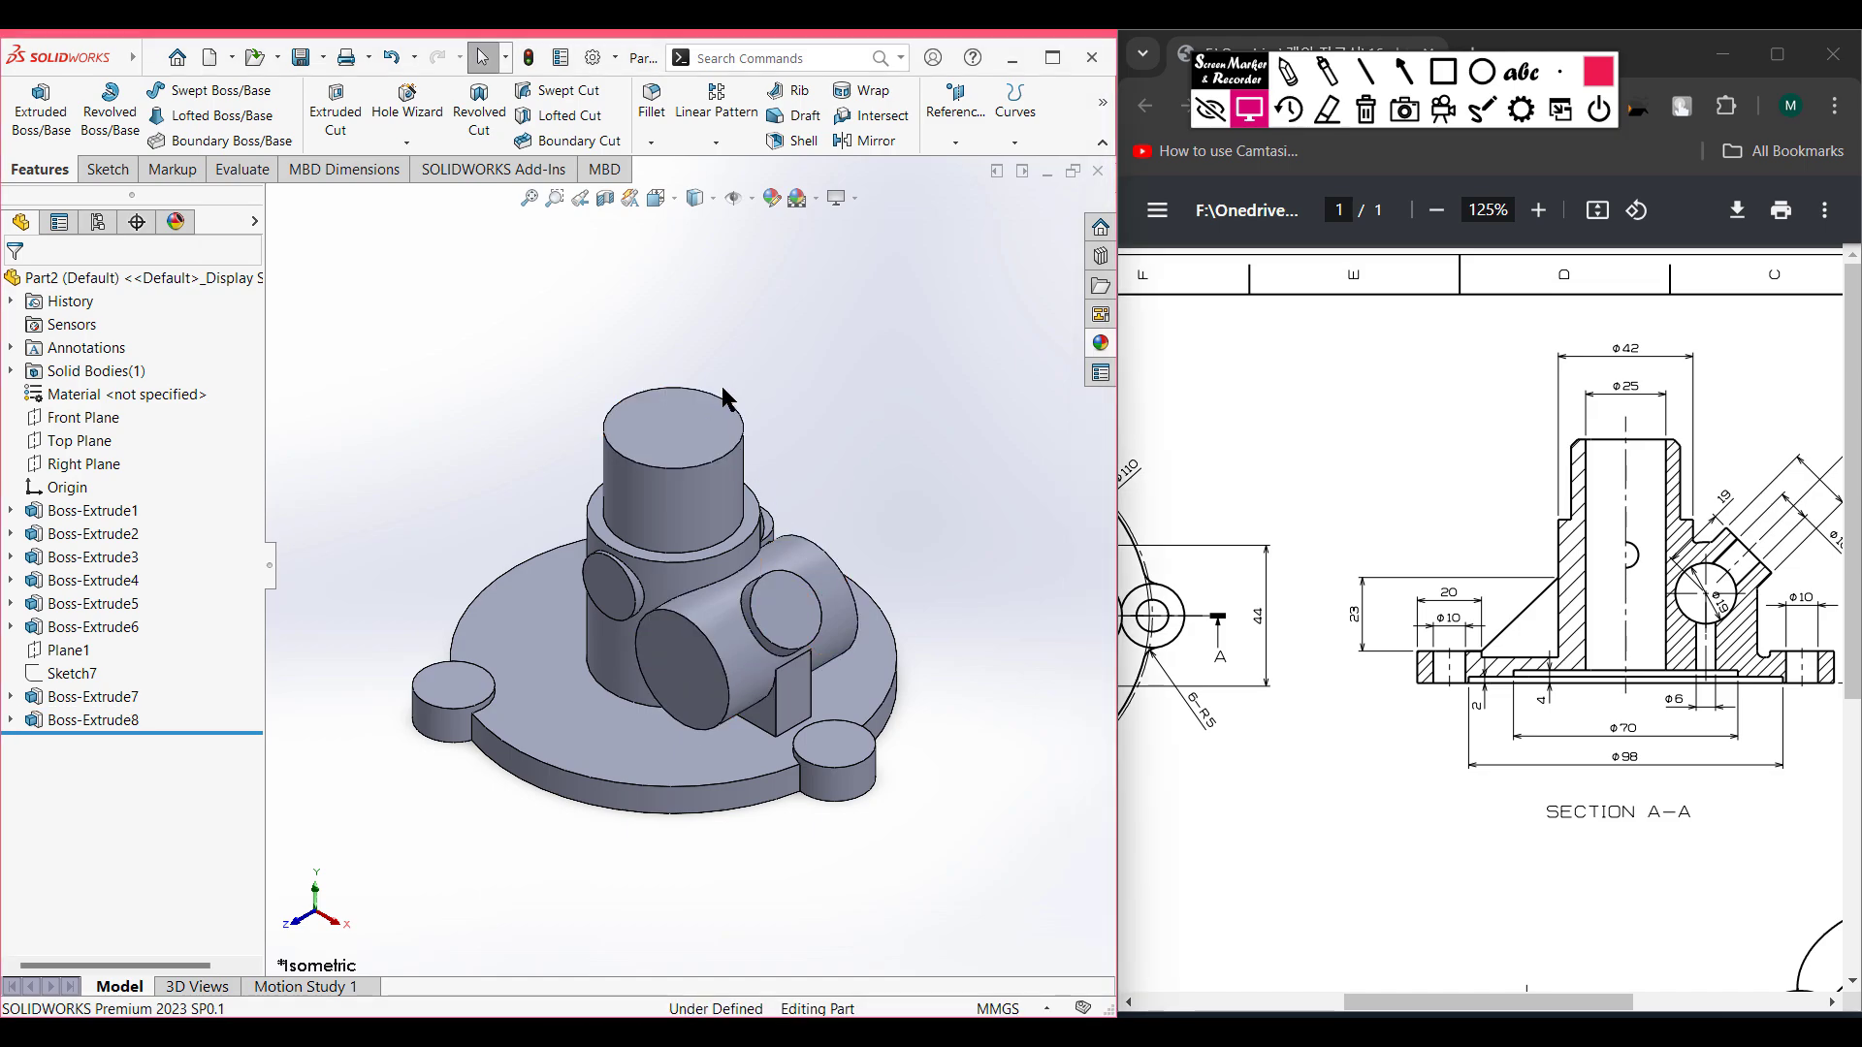
pyautogui.click(599, 710)
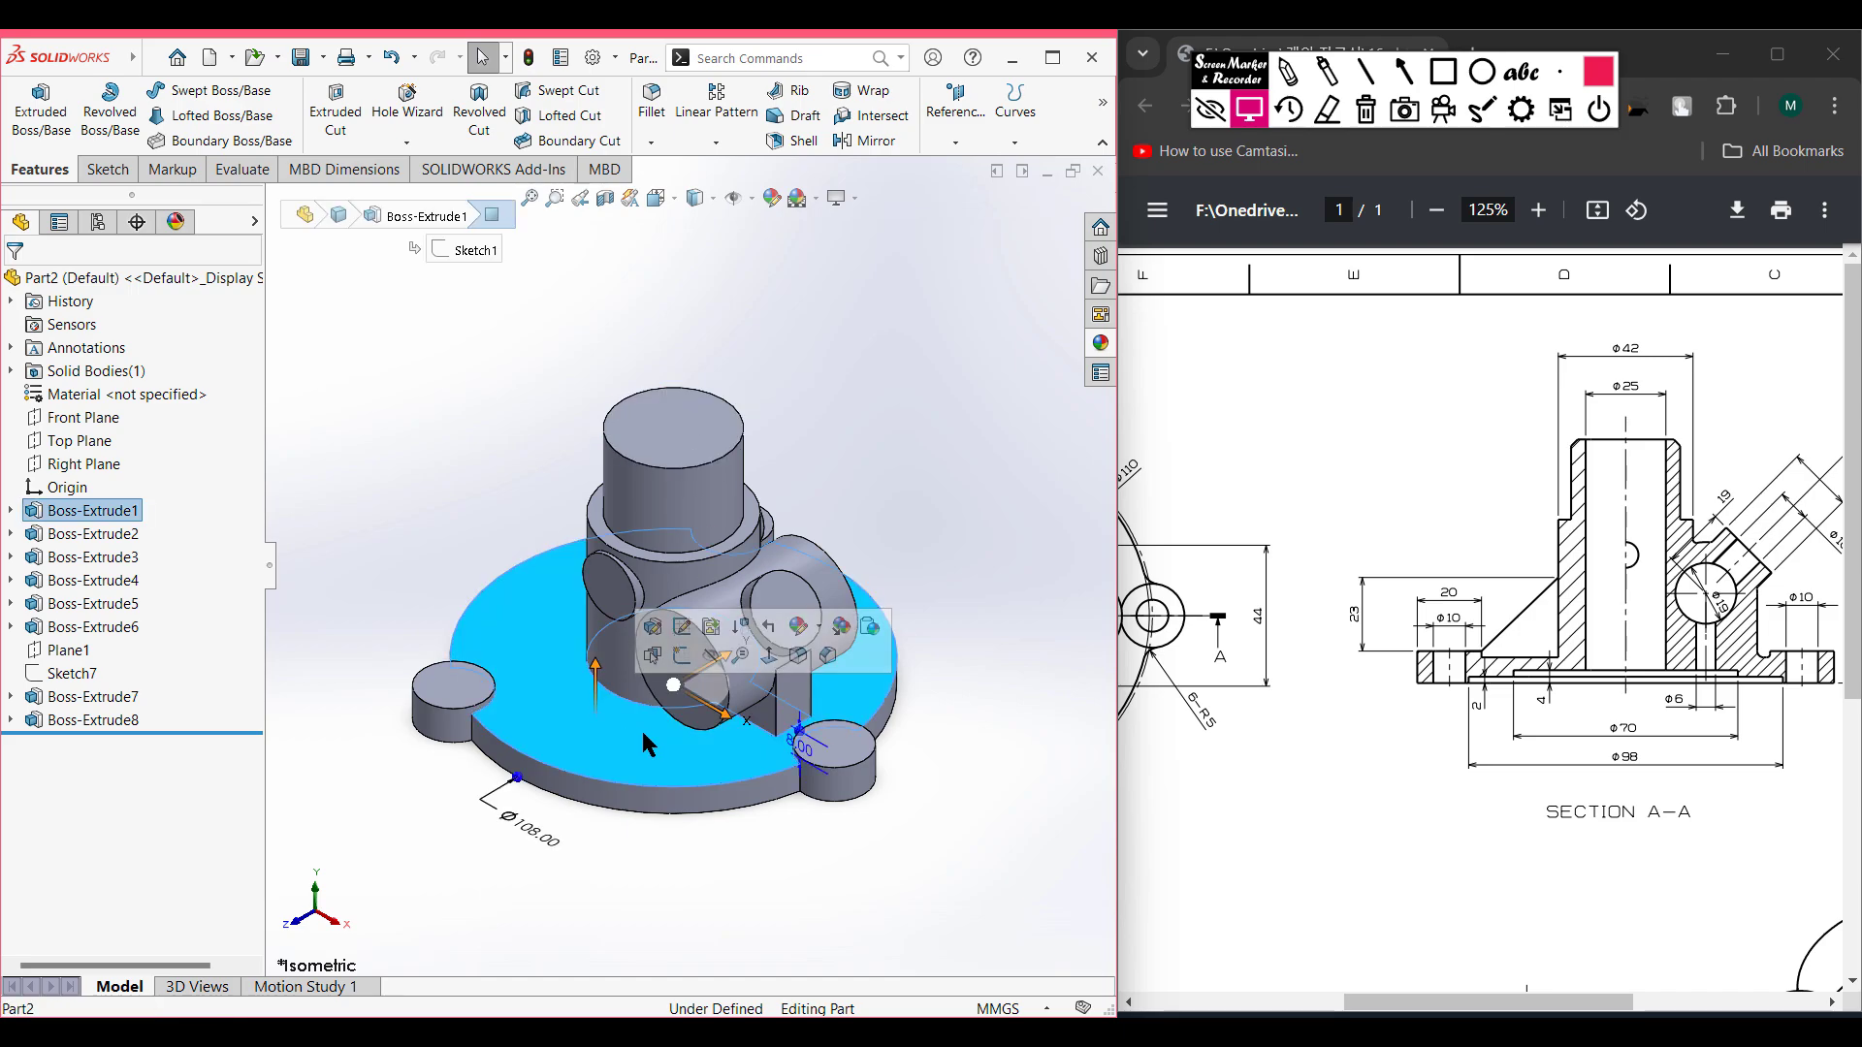
pyautogui.rightClick(642, 729)
pyautogui.click(684, 606)
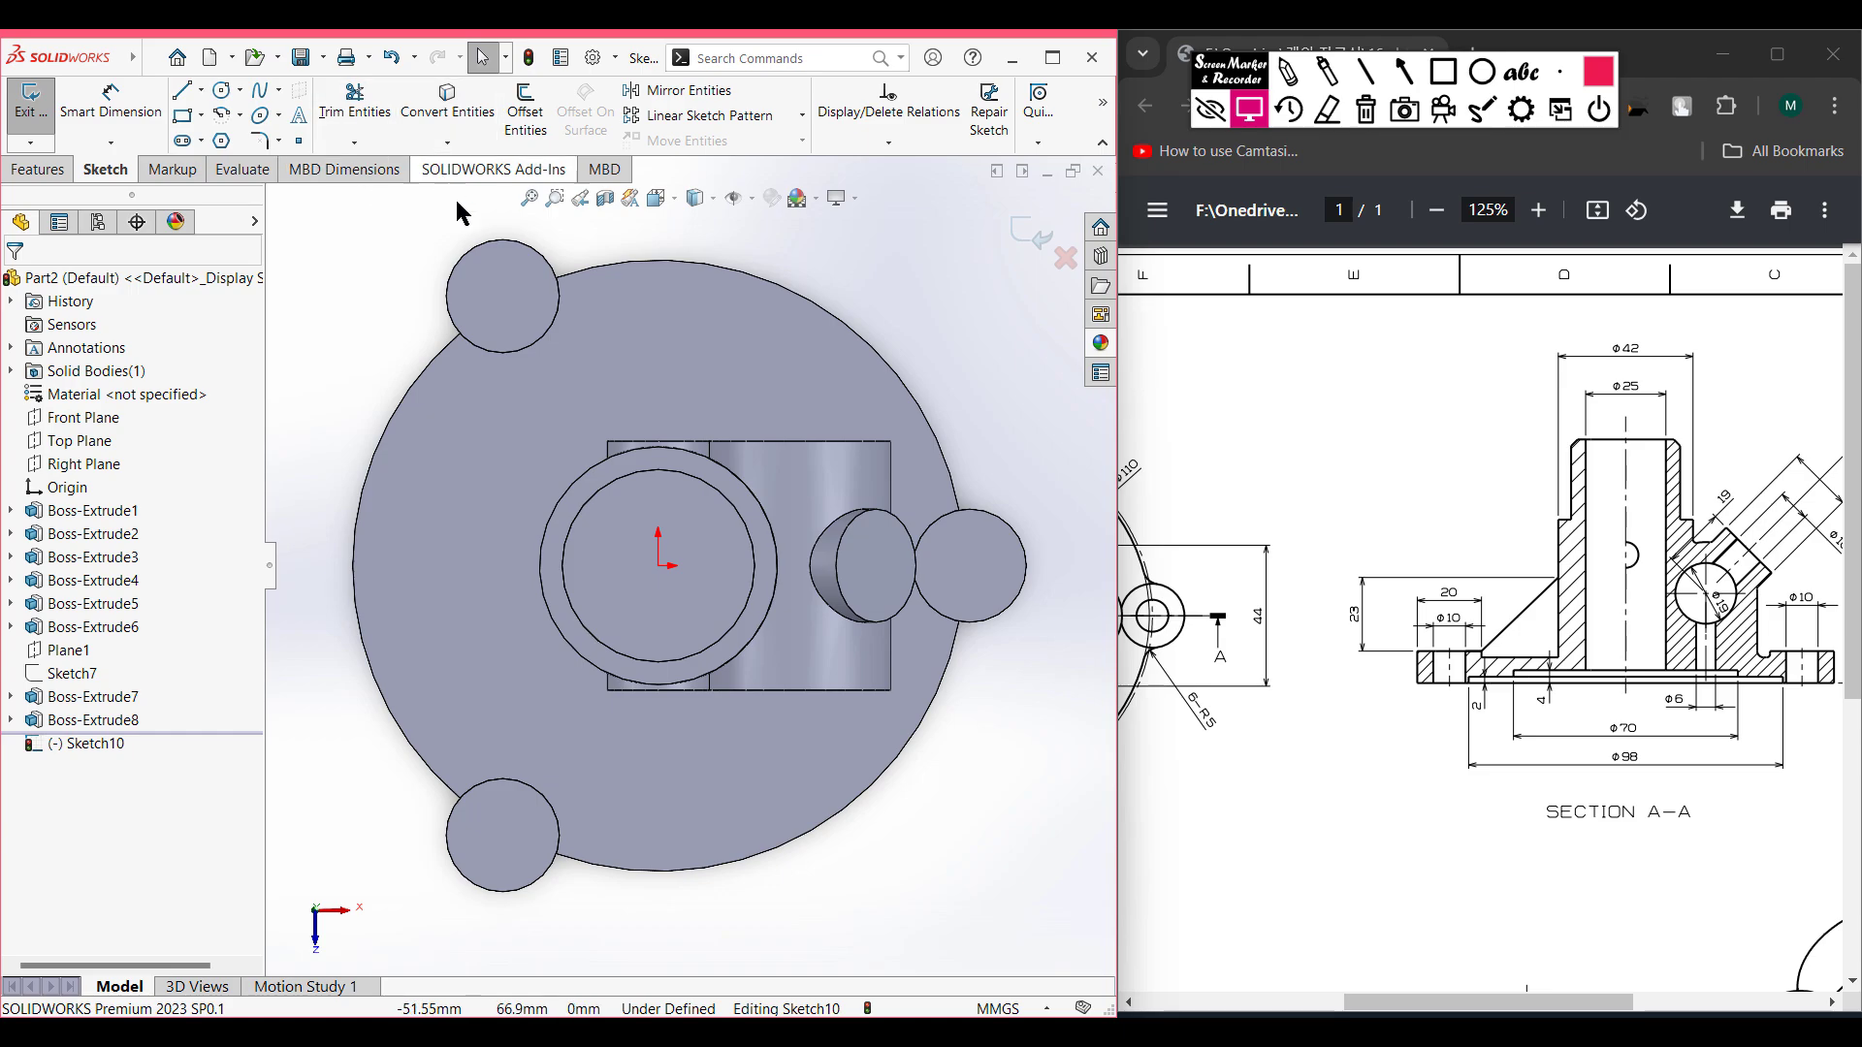
pyautogui.click(201, 90)
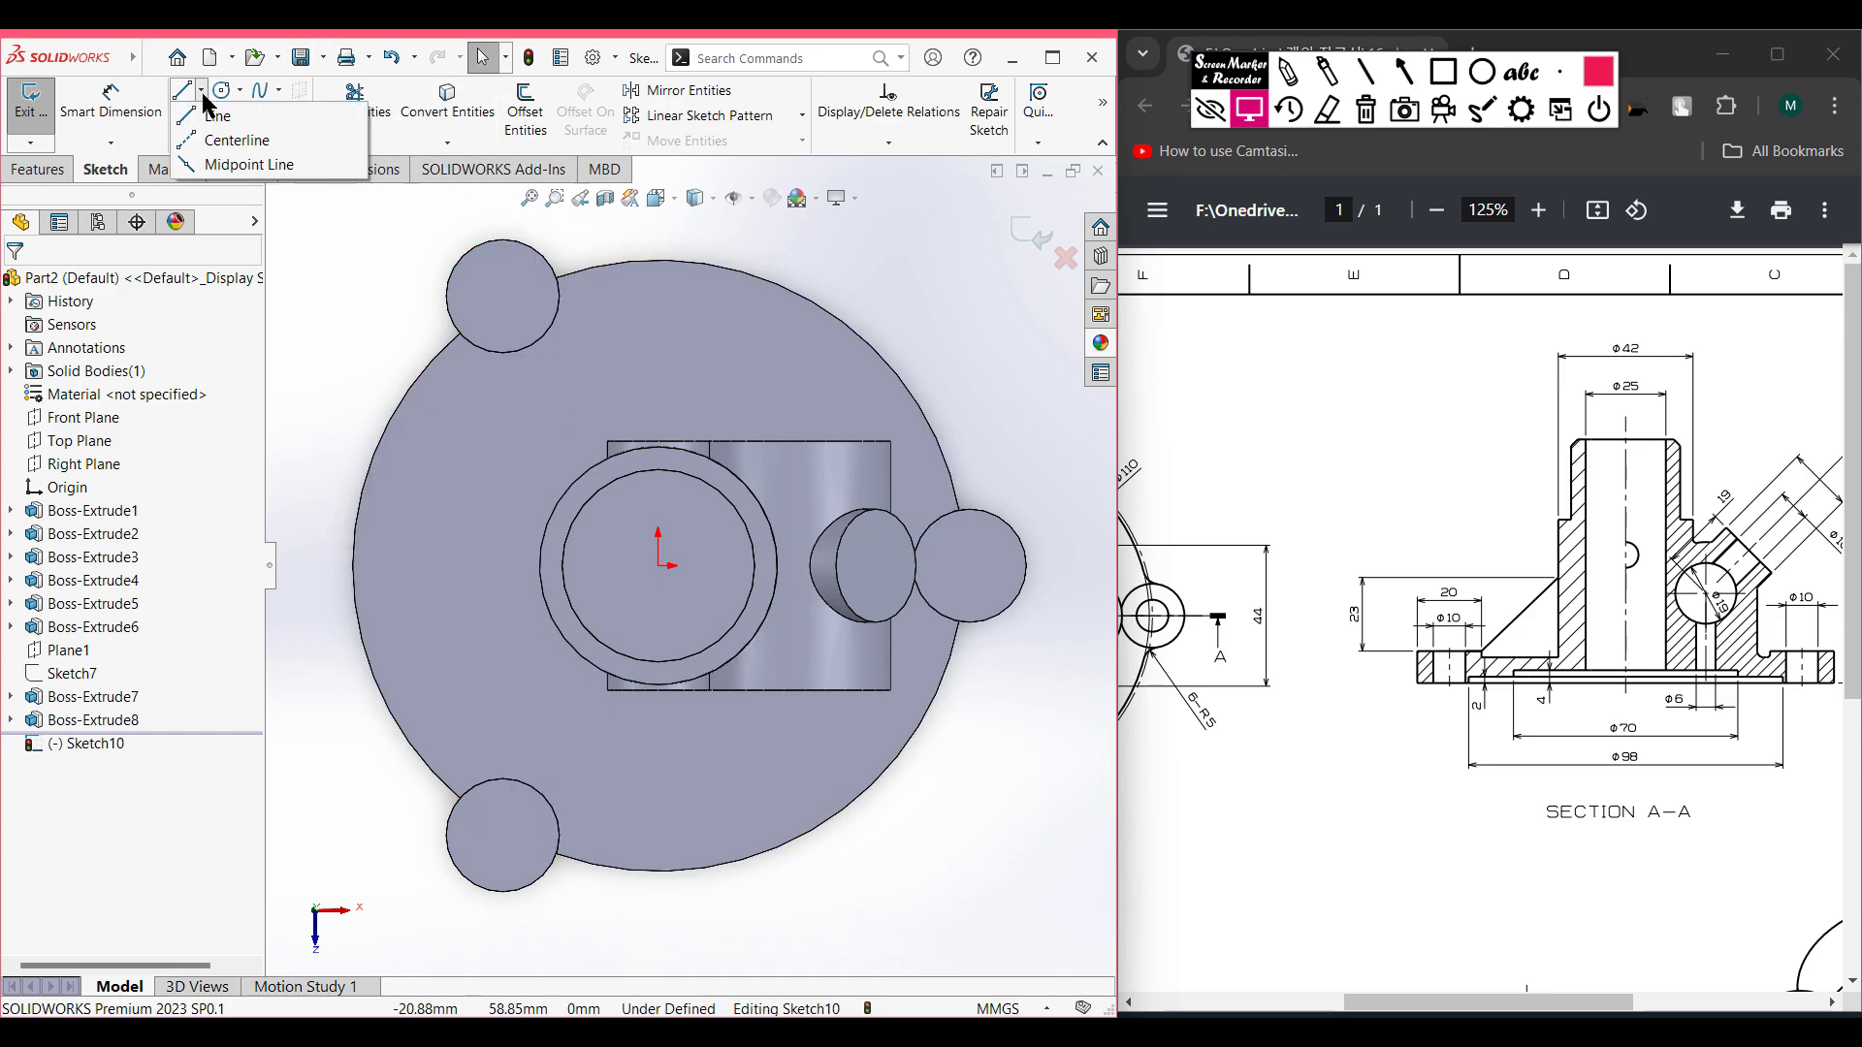
pyautogui.click(239, 142)
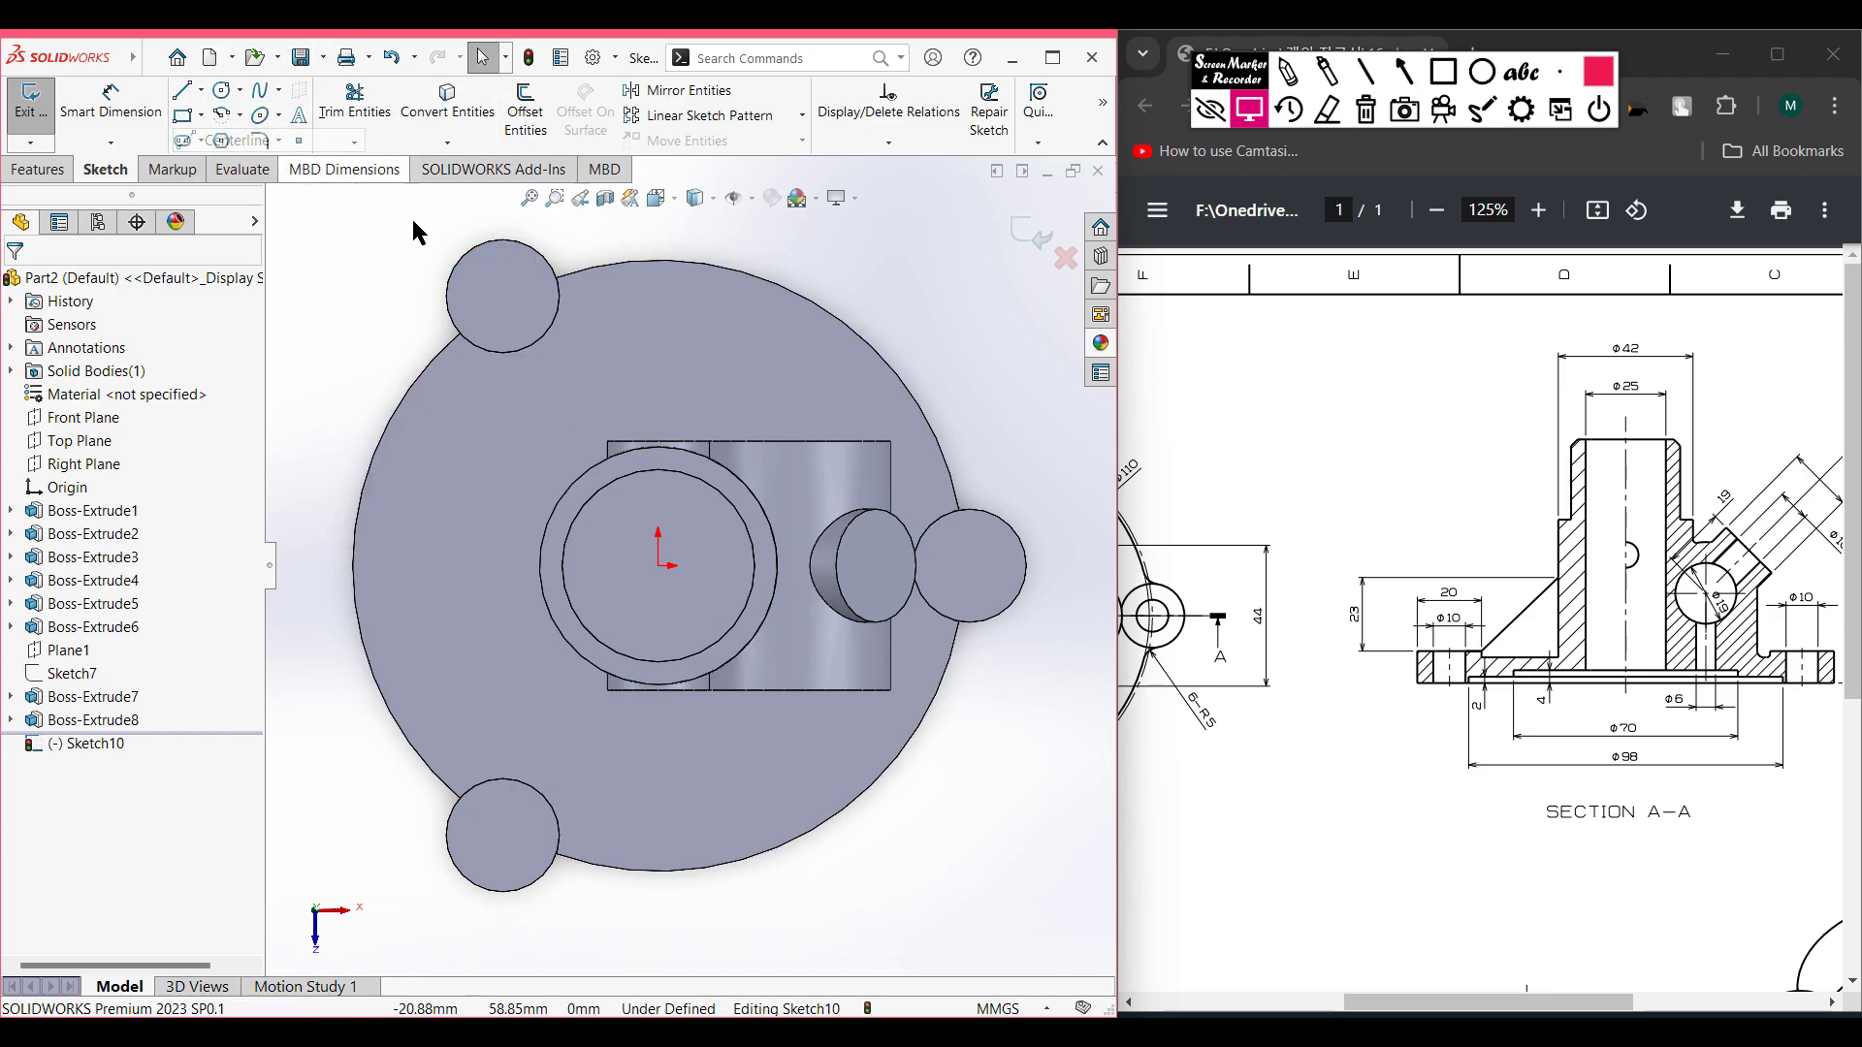
pyautogui.click(503, 297)
pyautogui.click(659, 565)
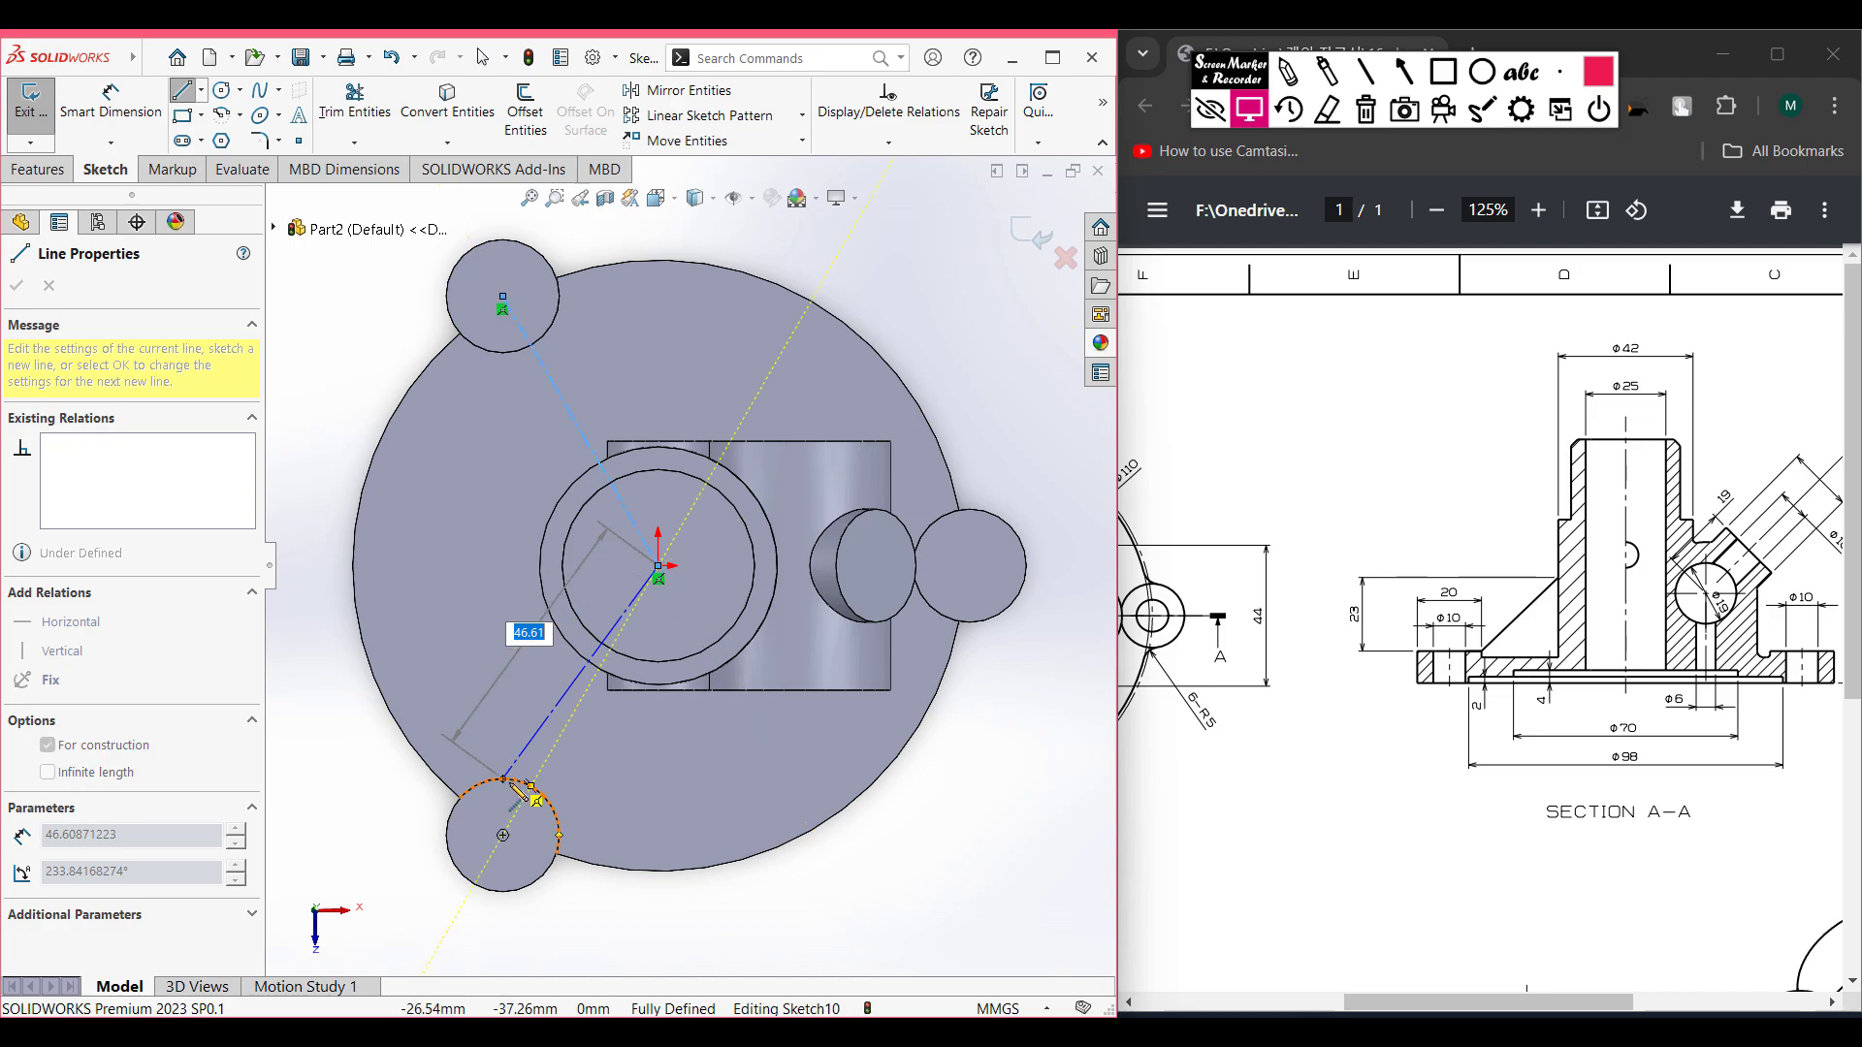
pyautogui.click(503, 836)
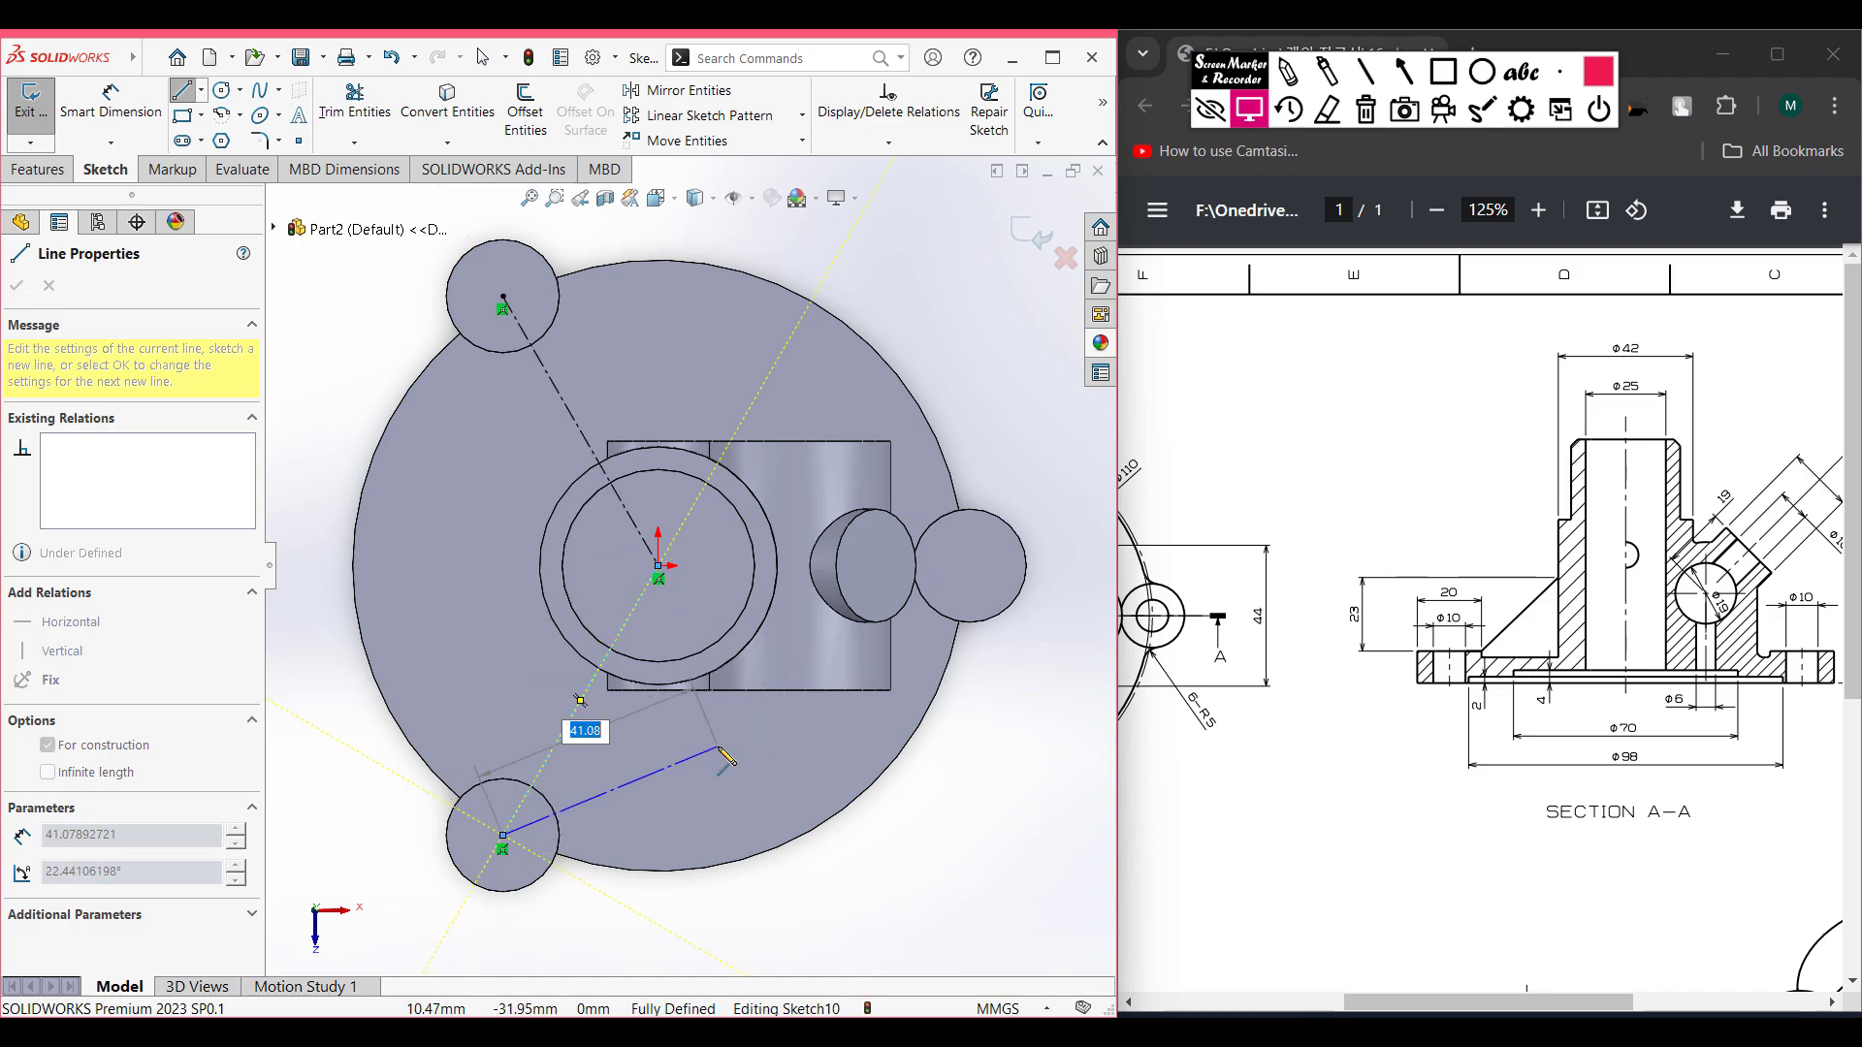
pyautogui.press('Escape')
pyautogui.press('Escape')
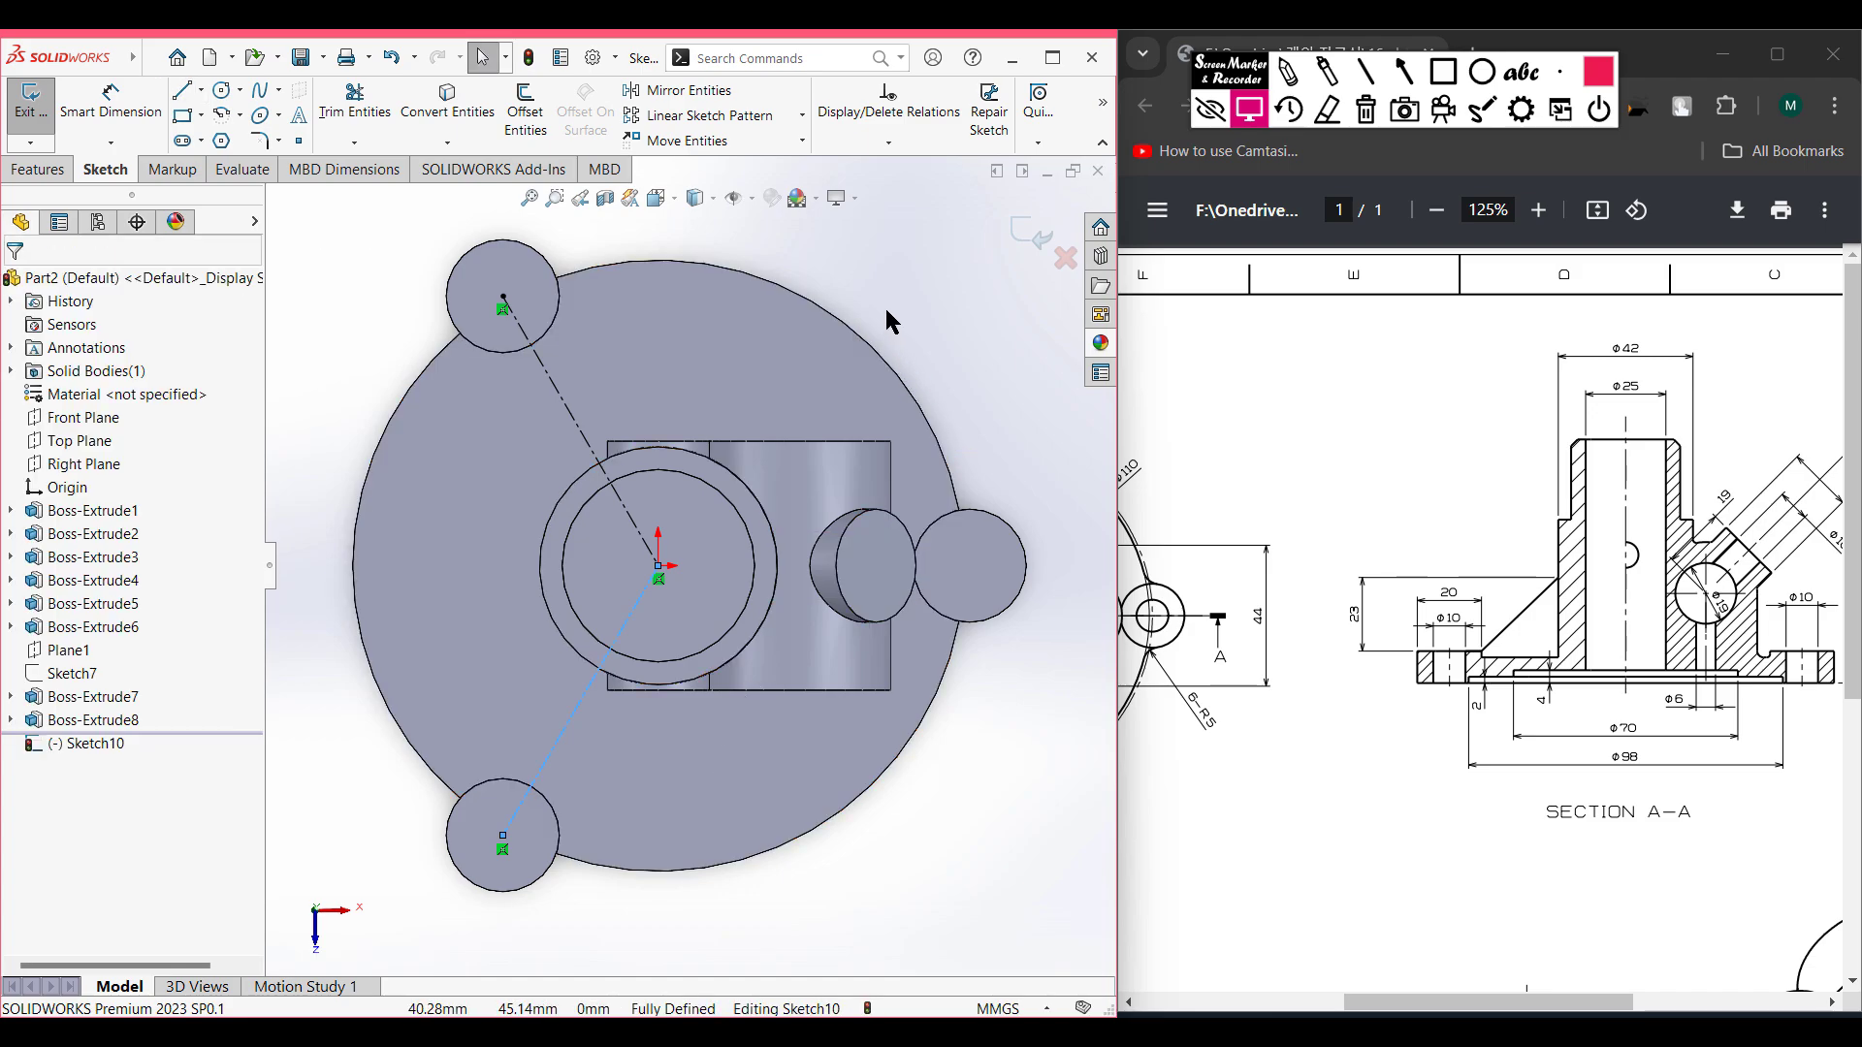
pyautogui.click(1024, 246)
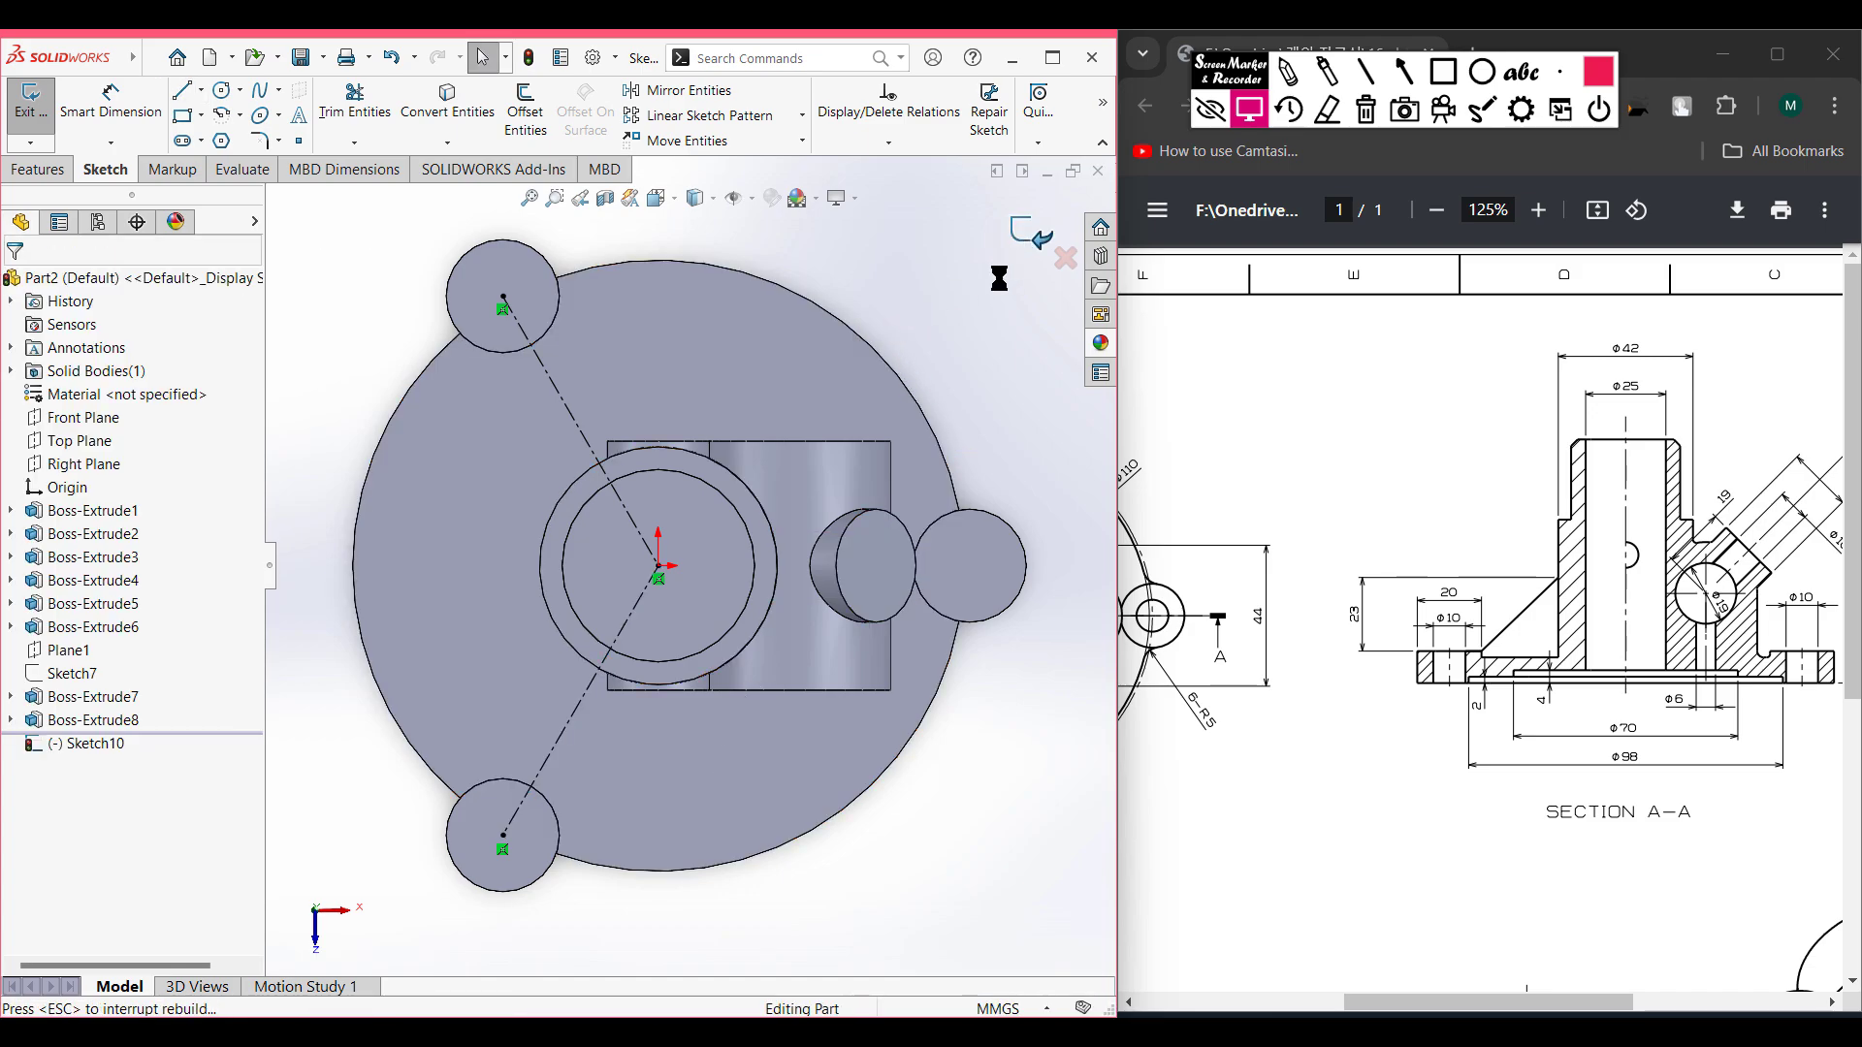
pyautogui.click(977, 360)
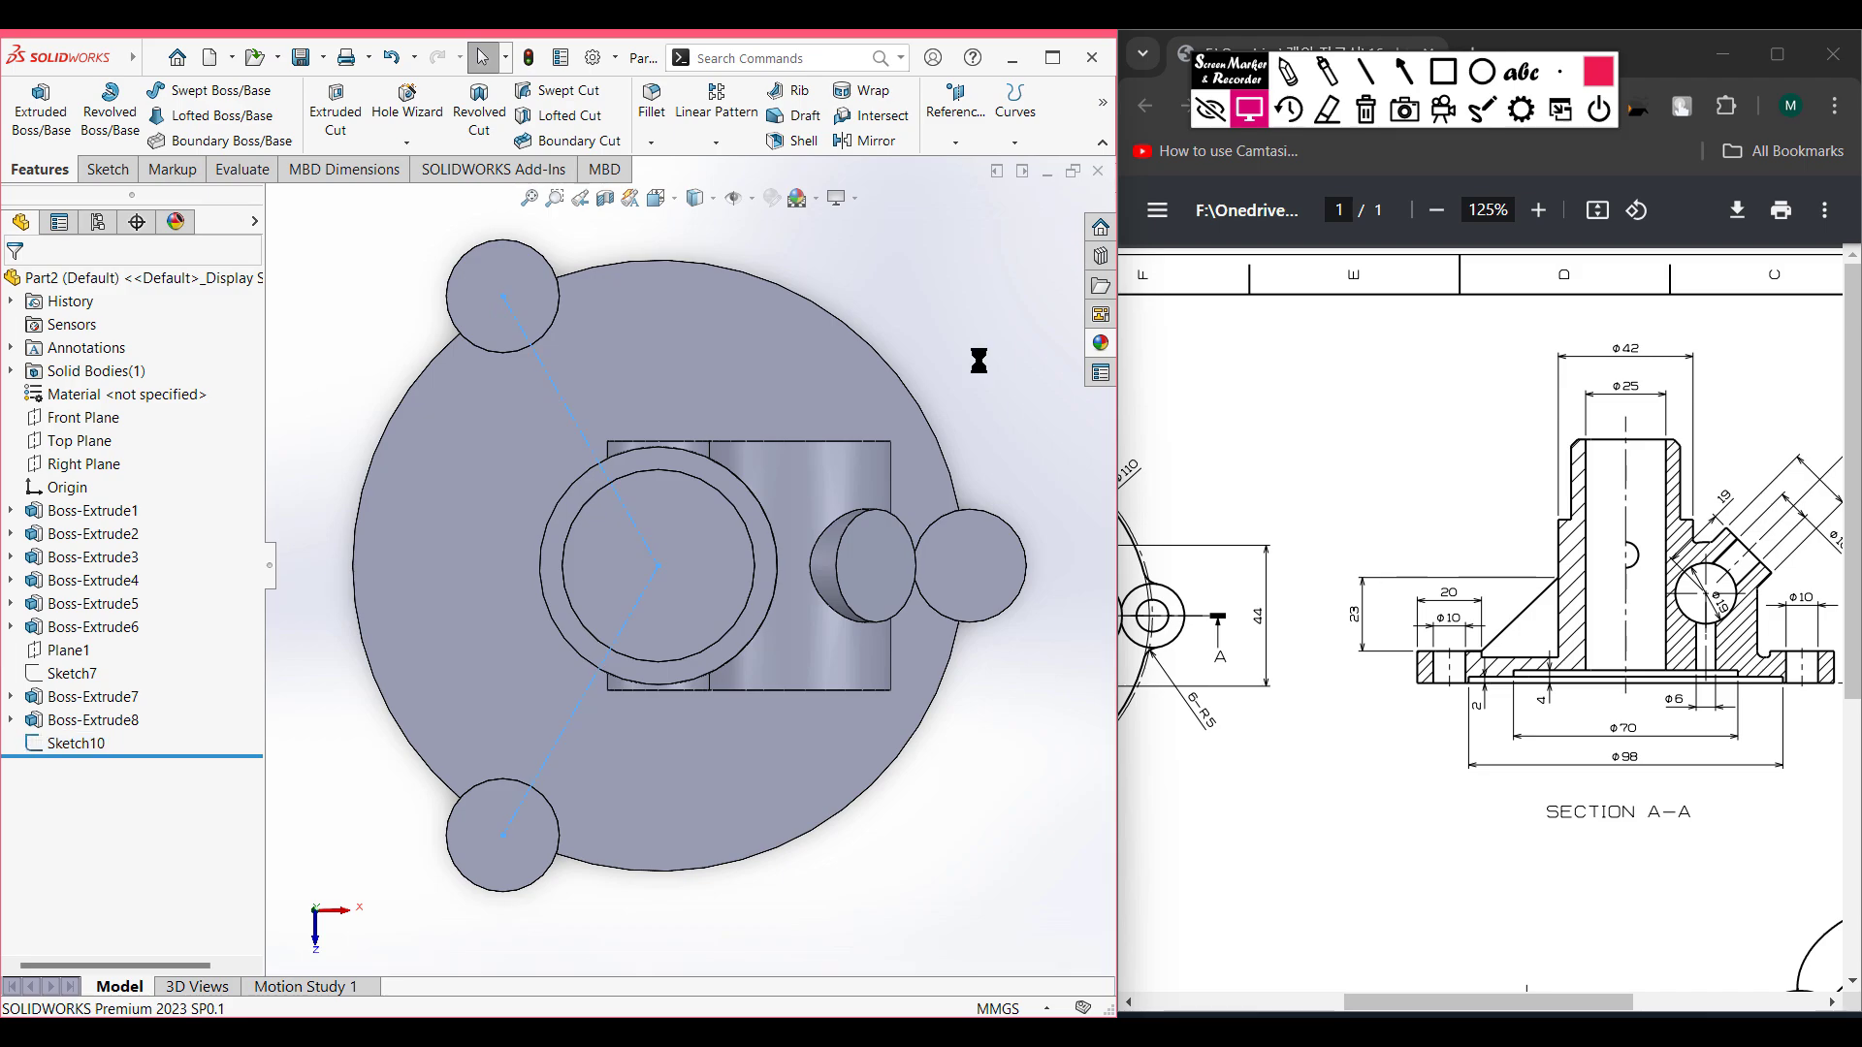
# - Create a reference plane through the centerline running to the front lug beside the angled side boss, perpendicular to the Top Plane
pyautogui.hotkey('ctrl', '7')
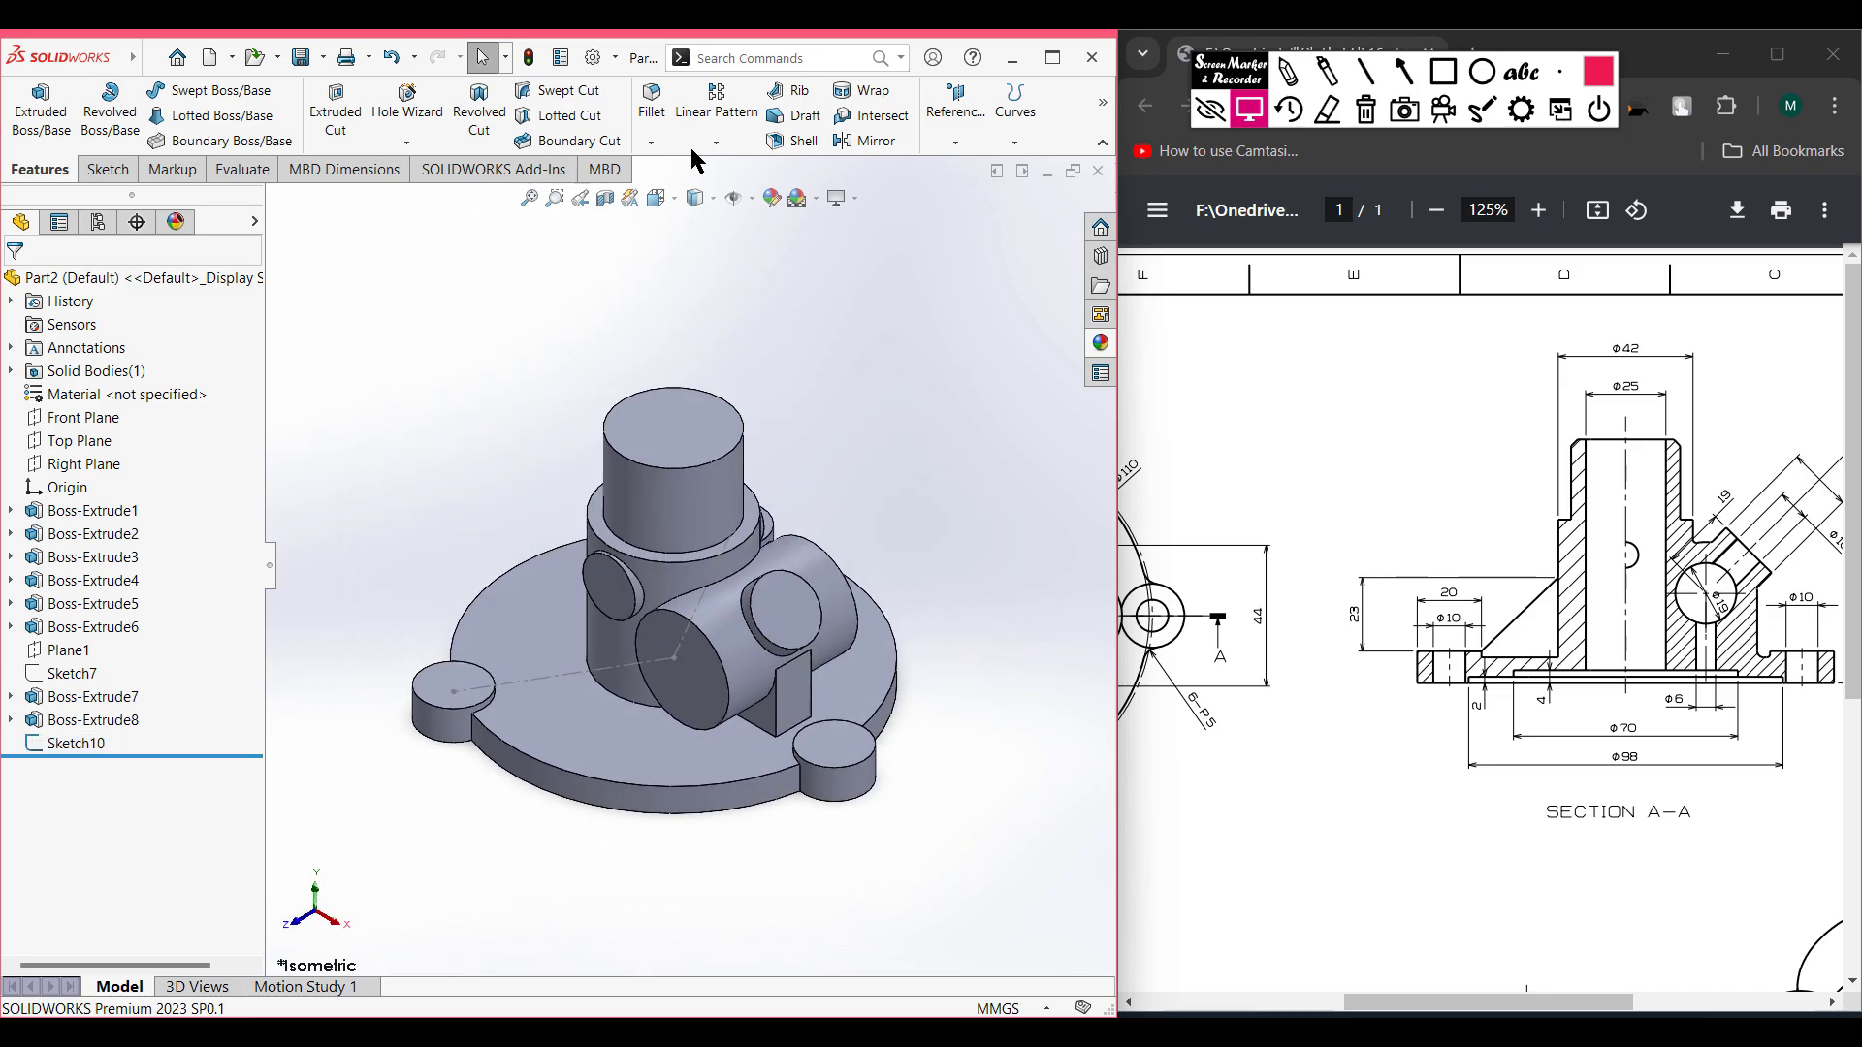
pyautogui.click(956, 141)
pyautogui.click(972, 164)
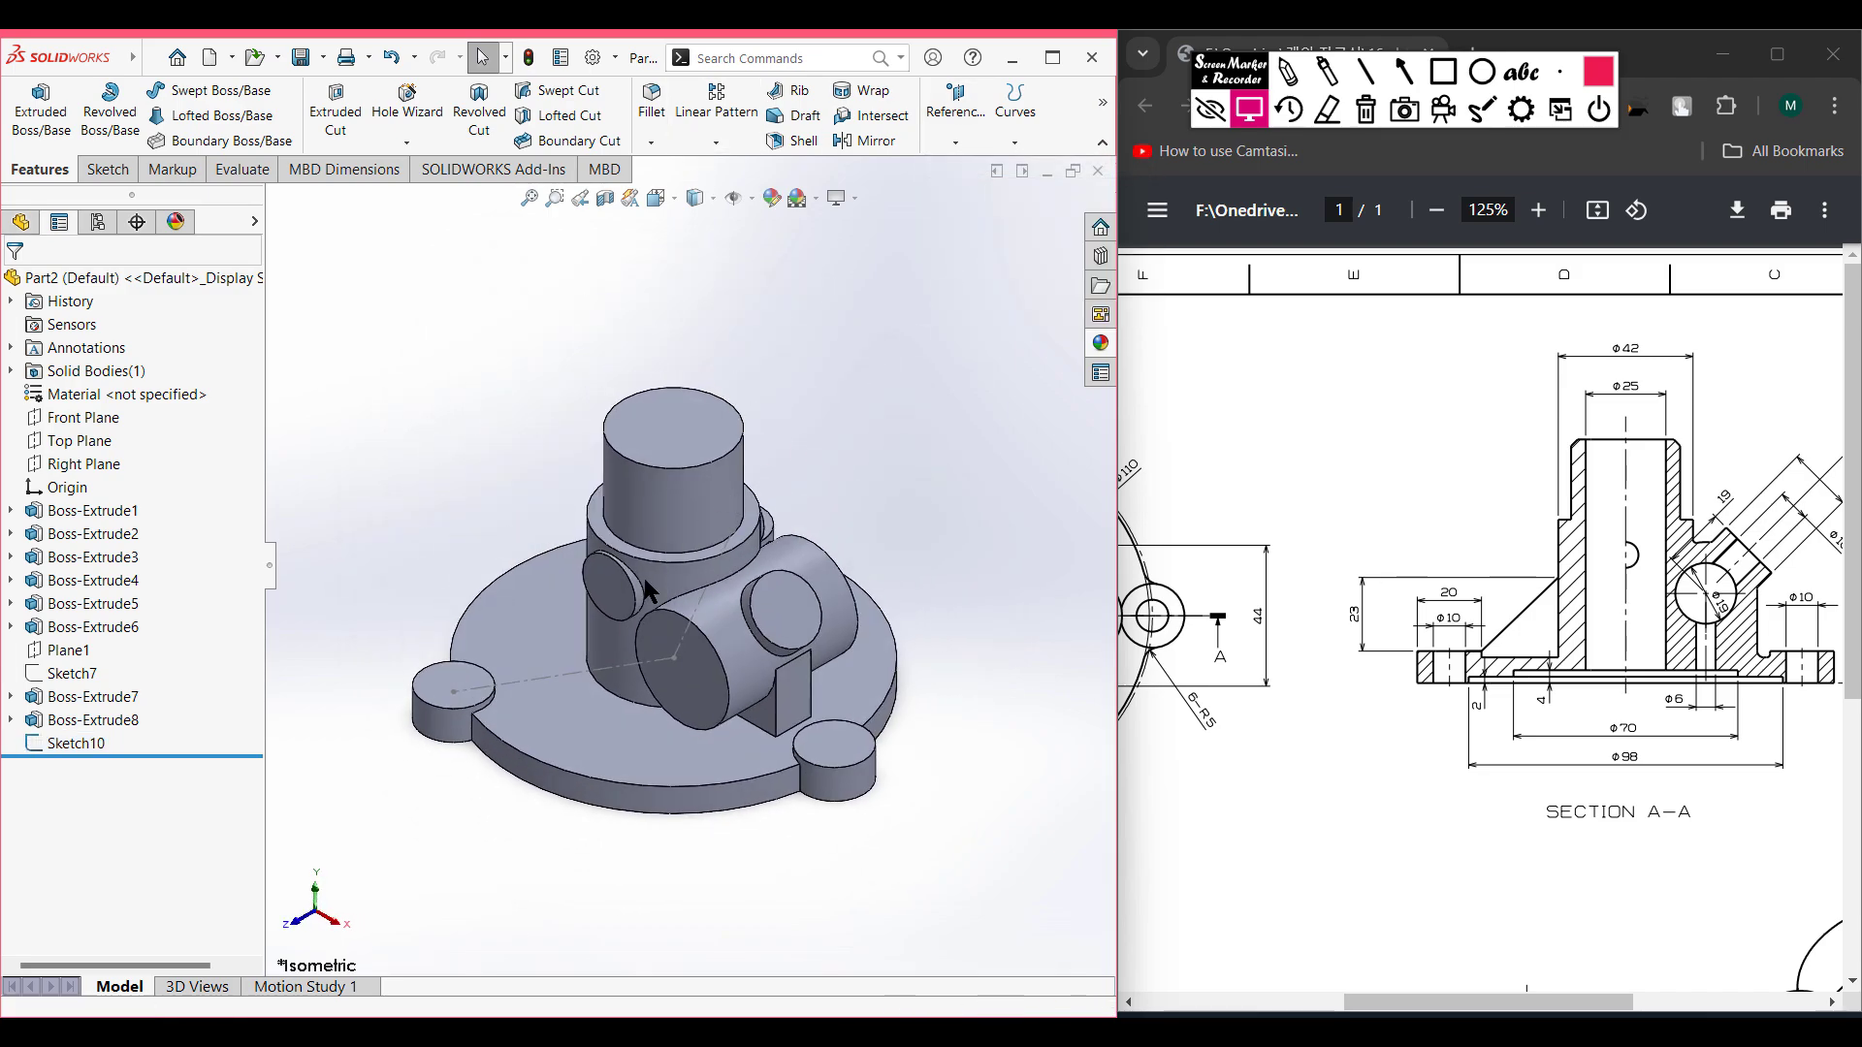
pyautogui.click(568, 676)
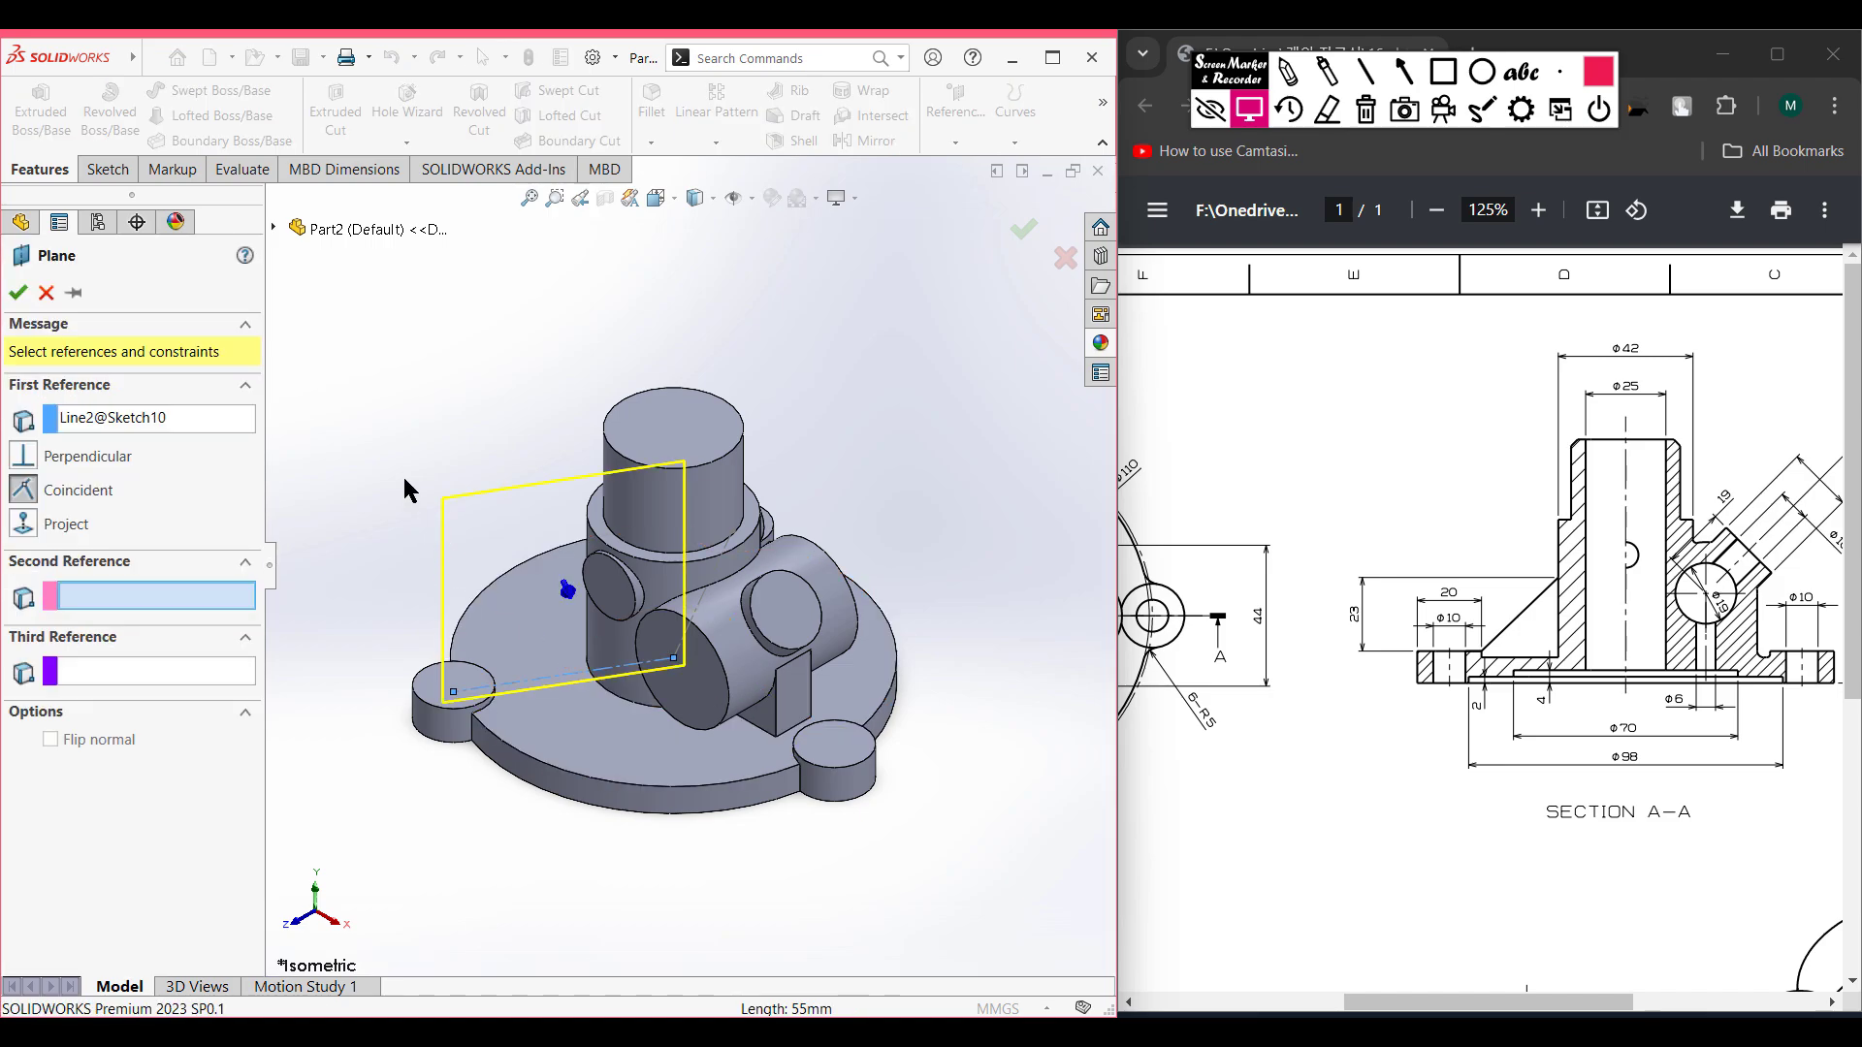
pyautogui.click(273, 231)
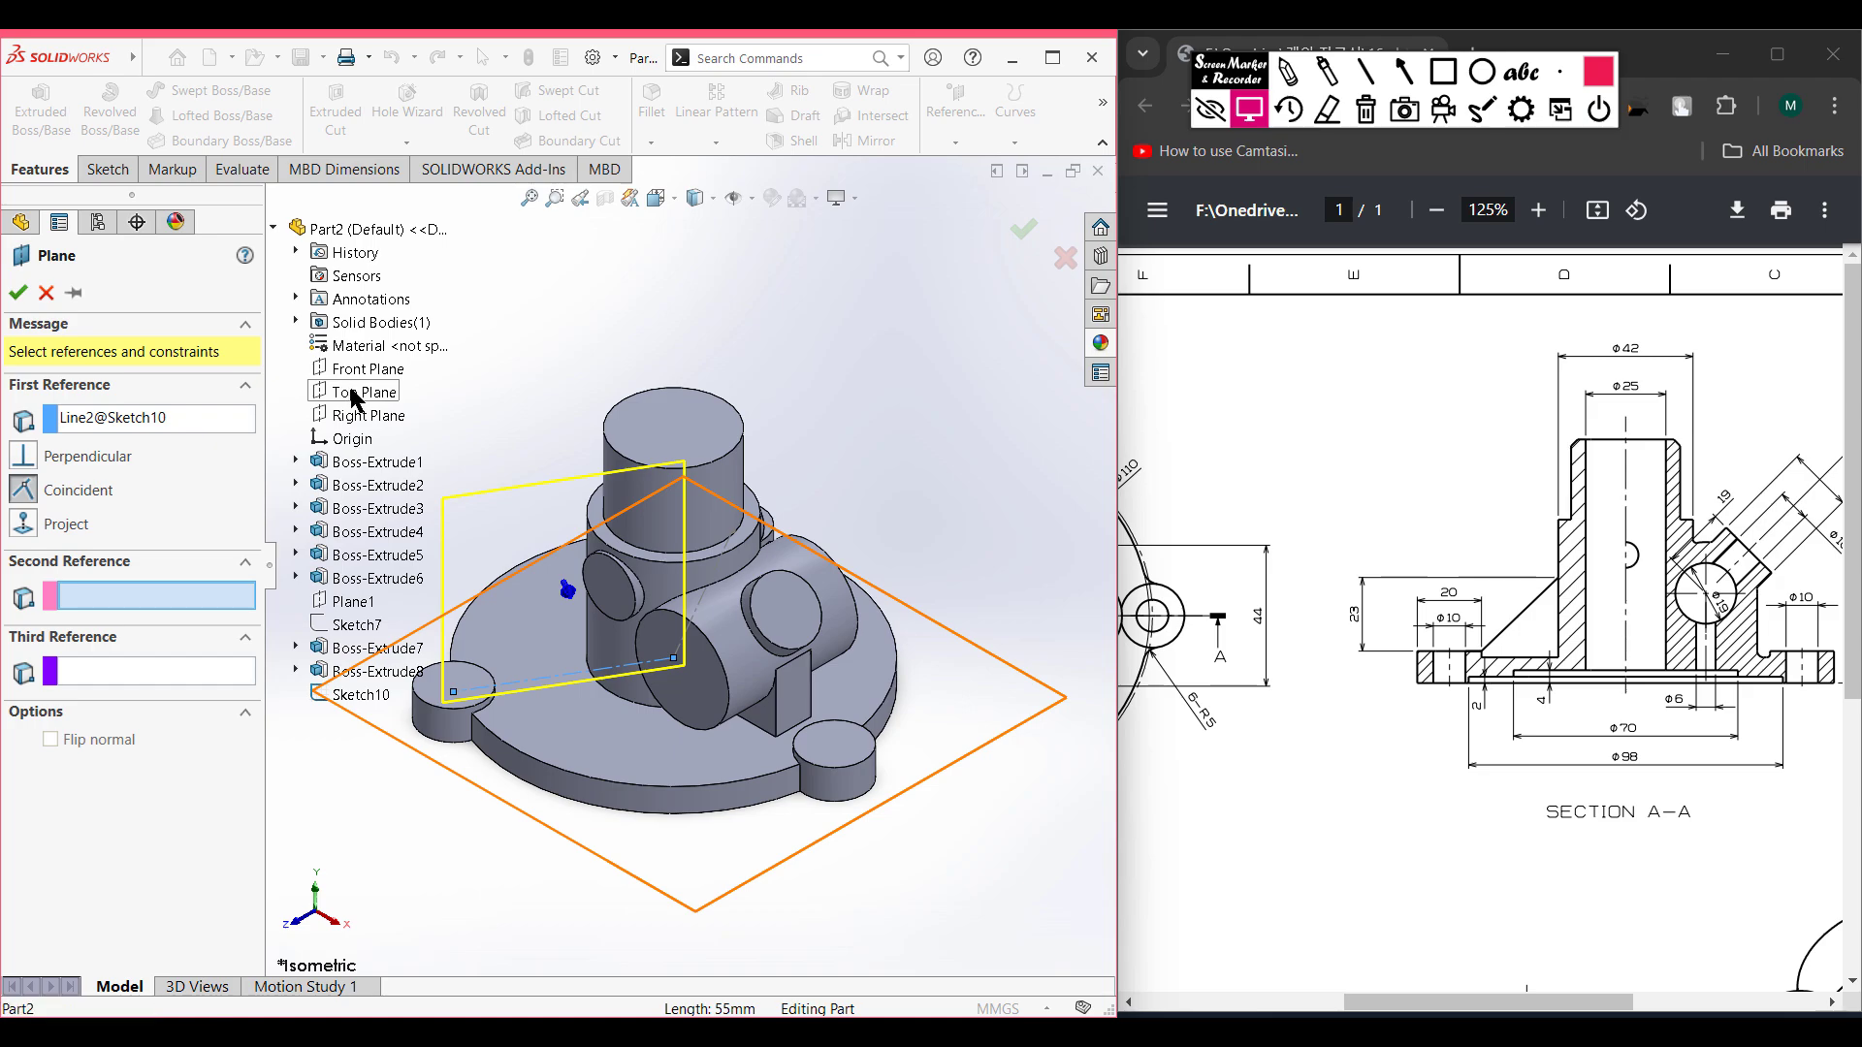
pyautogui.click(359, 392)
pyautogui.click(18, 293)
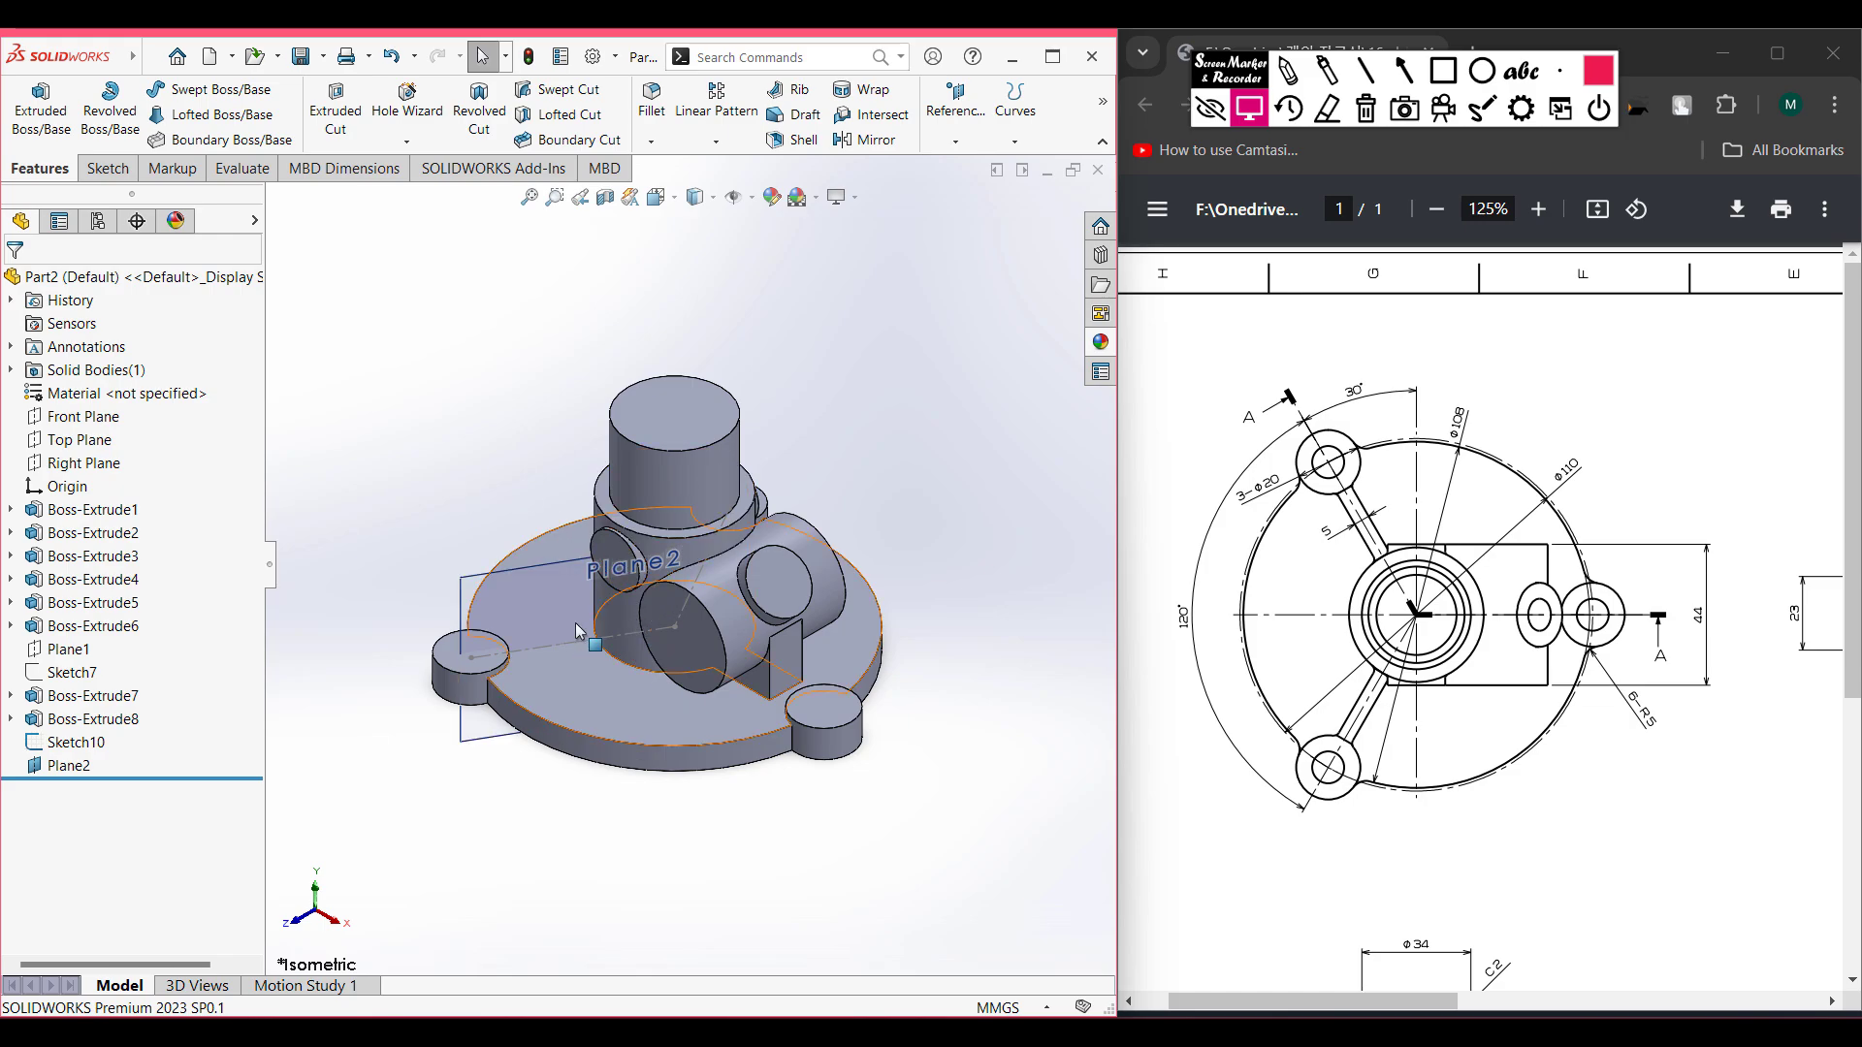
# - Hide the sketch containing the two lug centerlines
pyautogui.scroll(3, 580, 627)
pyautogui.scroll(-3, 580, 628)
pyautogui.scroll(-3, 609, 620)
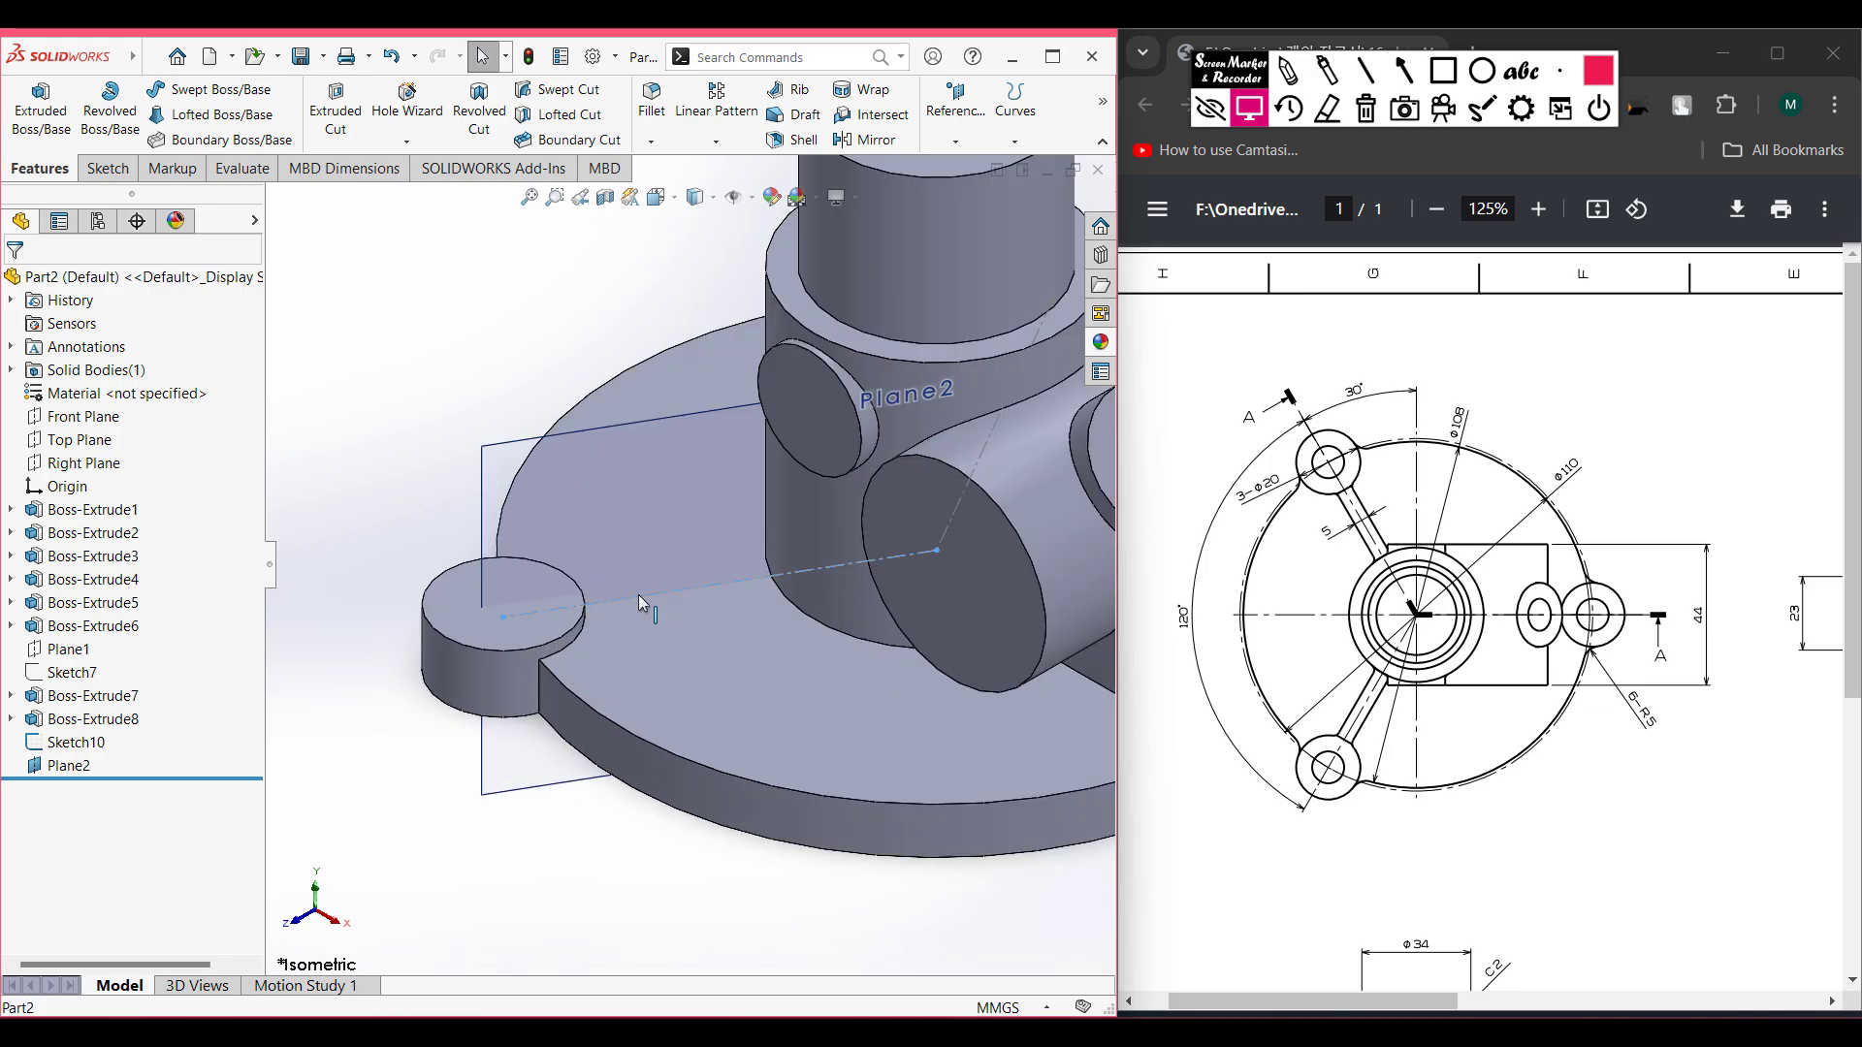
pyautogui.rightClick(638, 595)
pyautogui.click(685, 567)
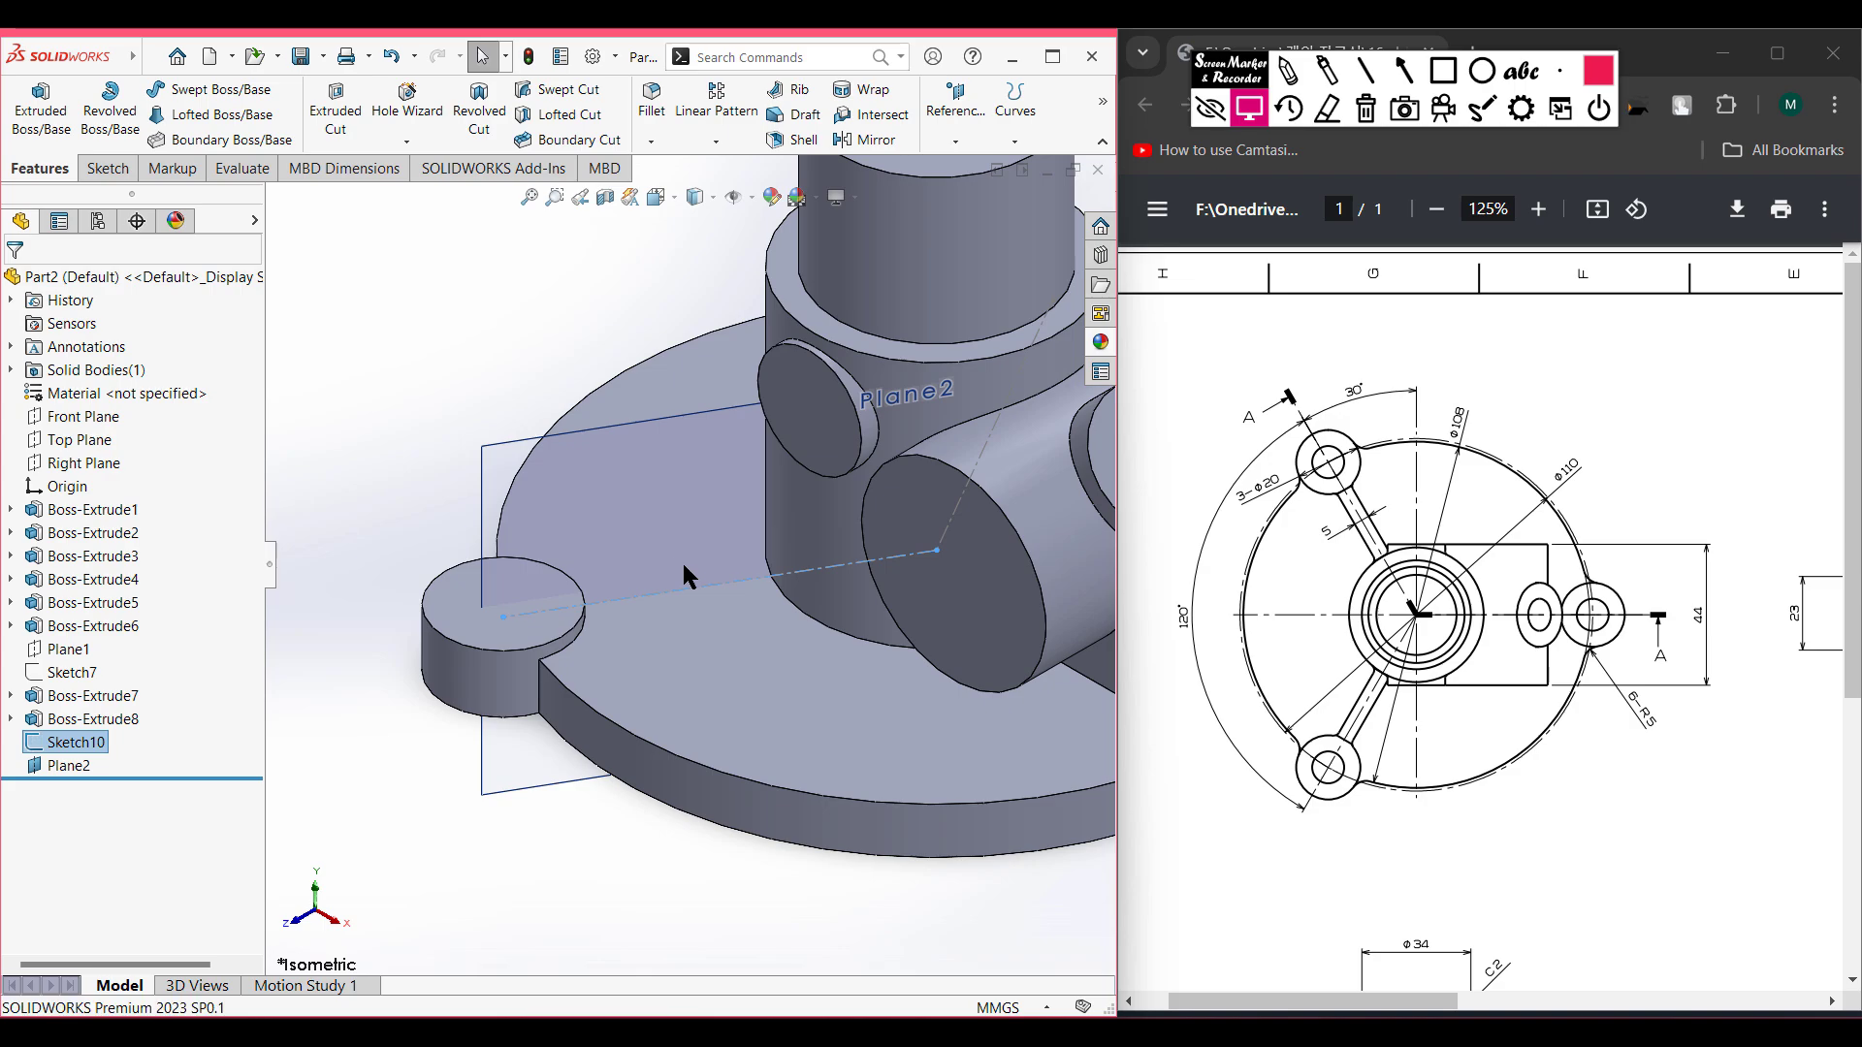
pyautogui.click(436, 323)
# - On the new plane, sketch a sloped line about 28.7 mm long from the lug's upper inner corner to the central cylinder's side
pyautogui.rightClick(494, 456)
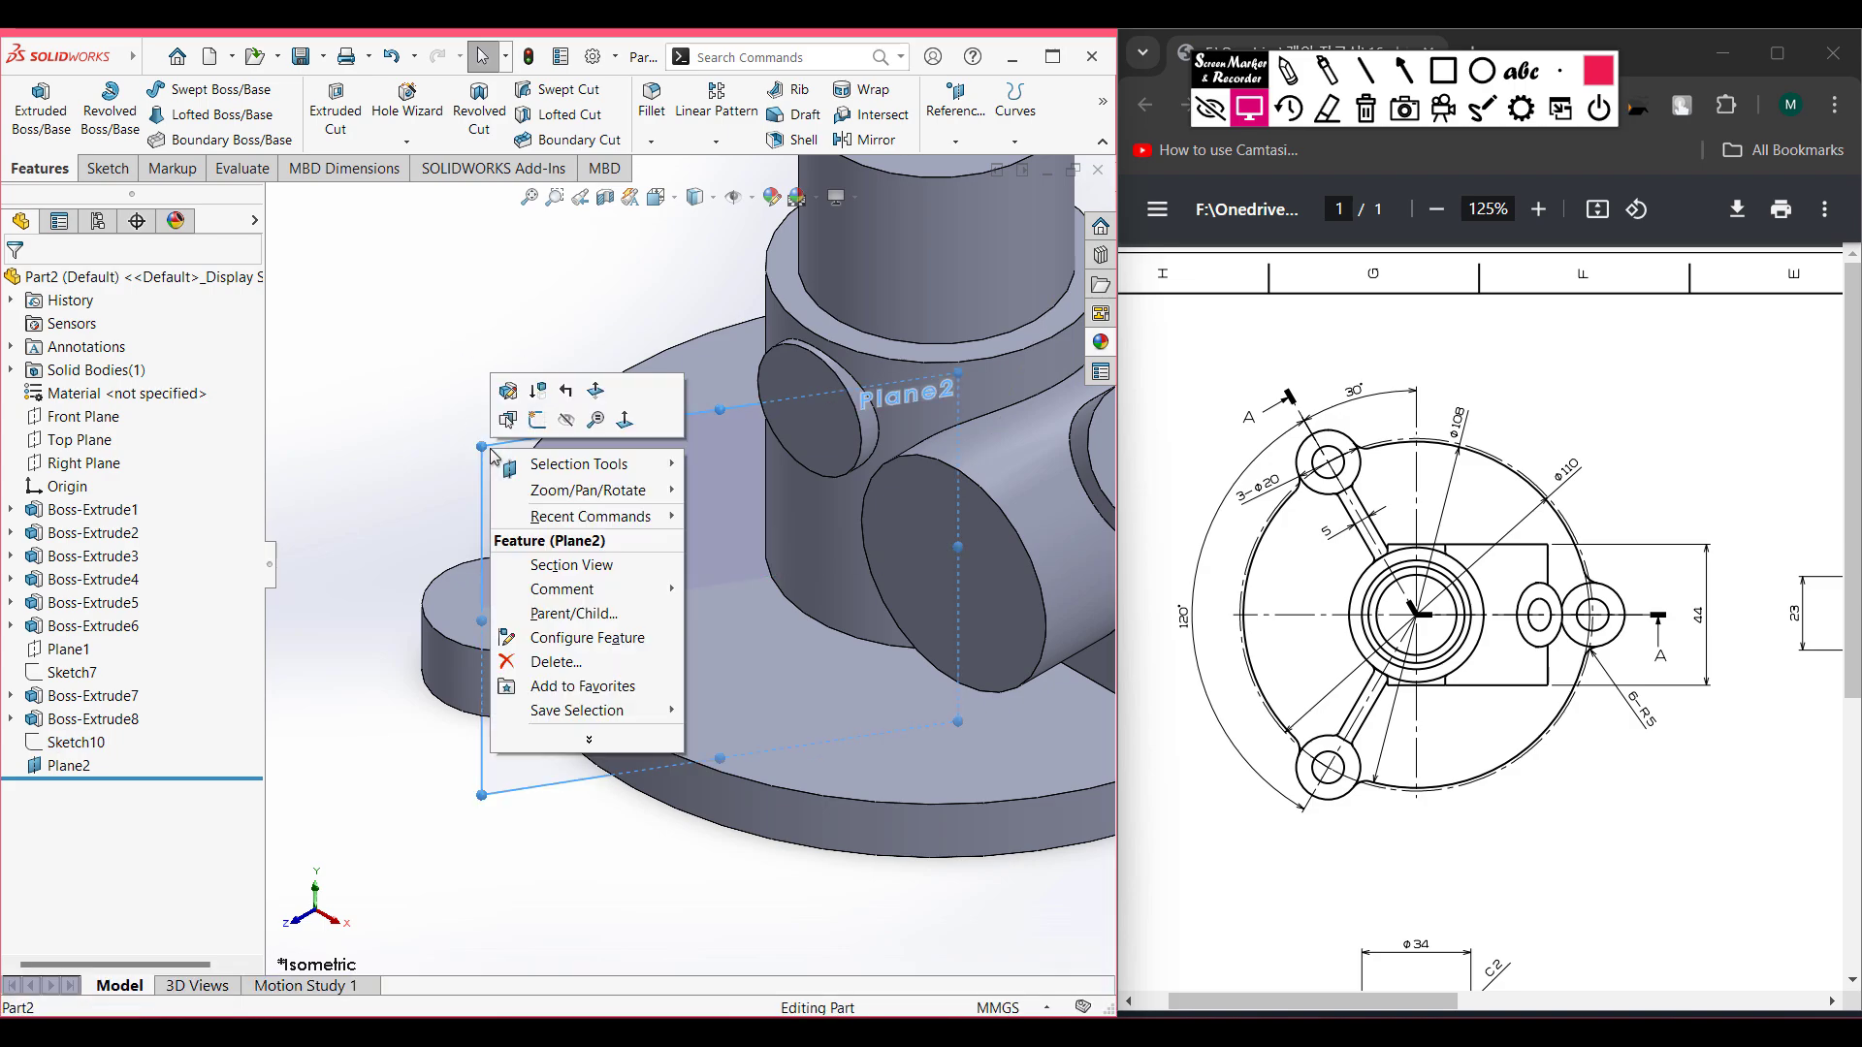
pyautogui.click(539, 423)
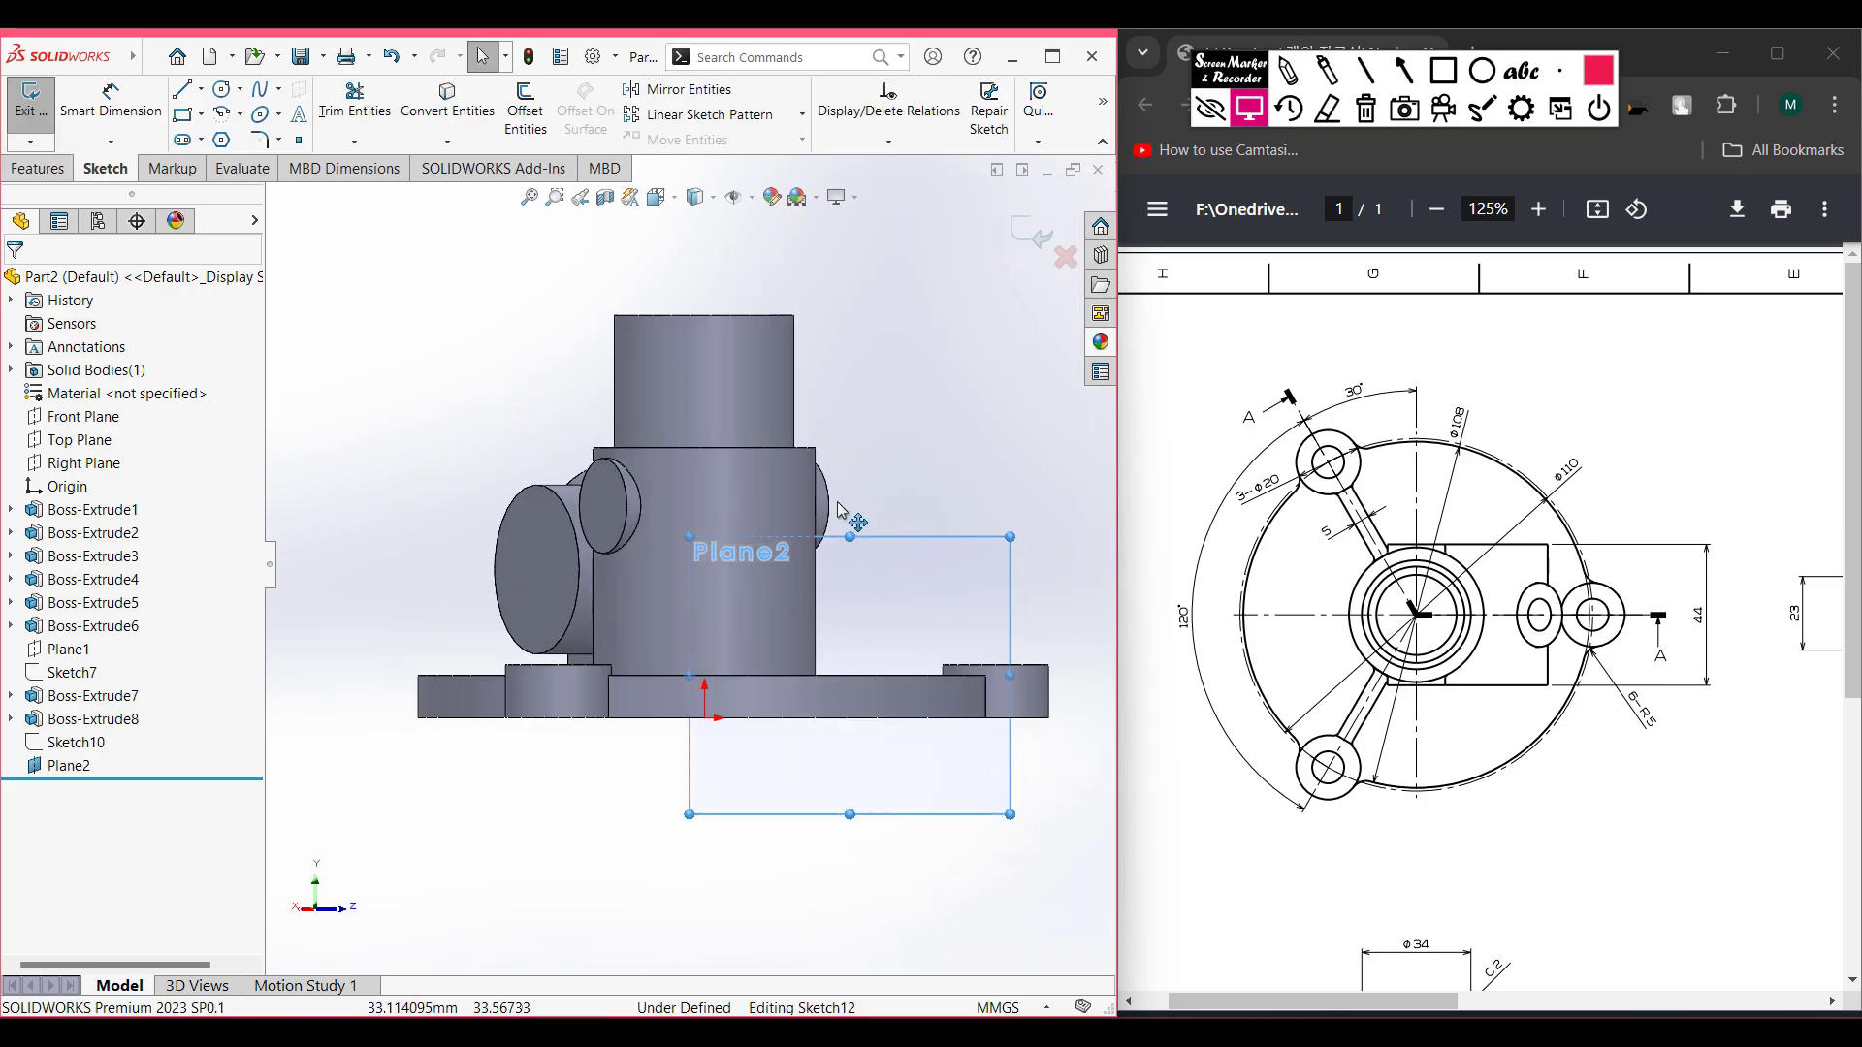
pyautogui.click(204, 91)
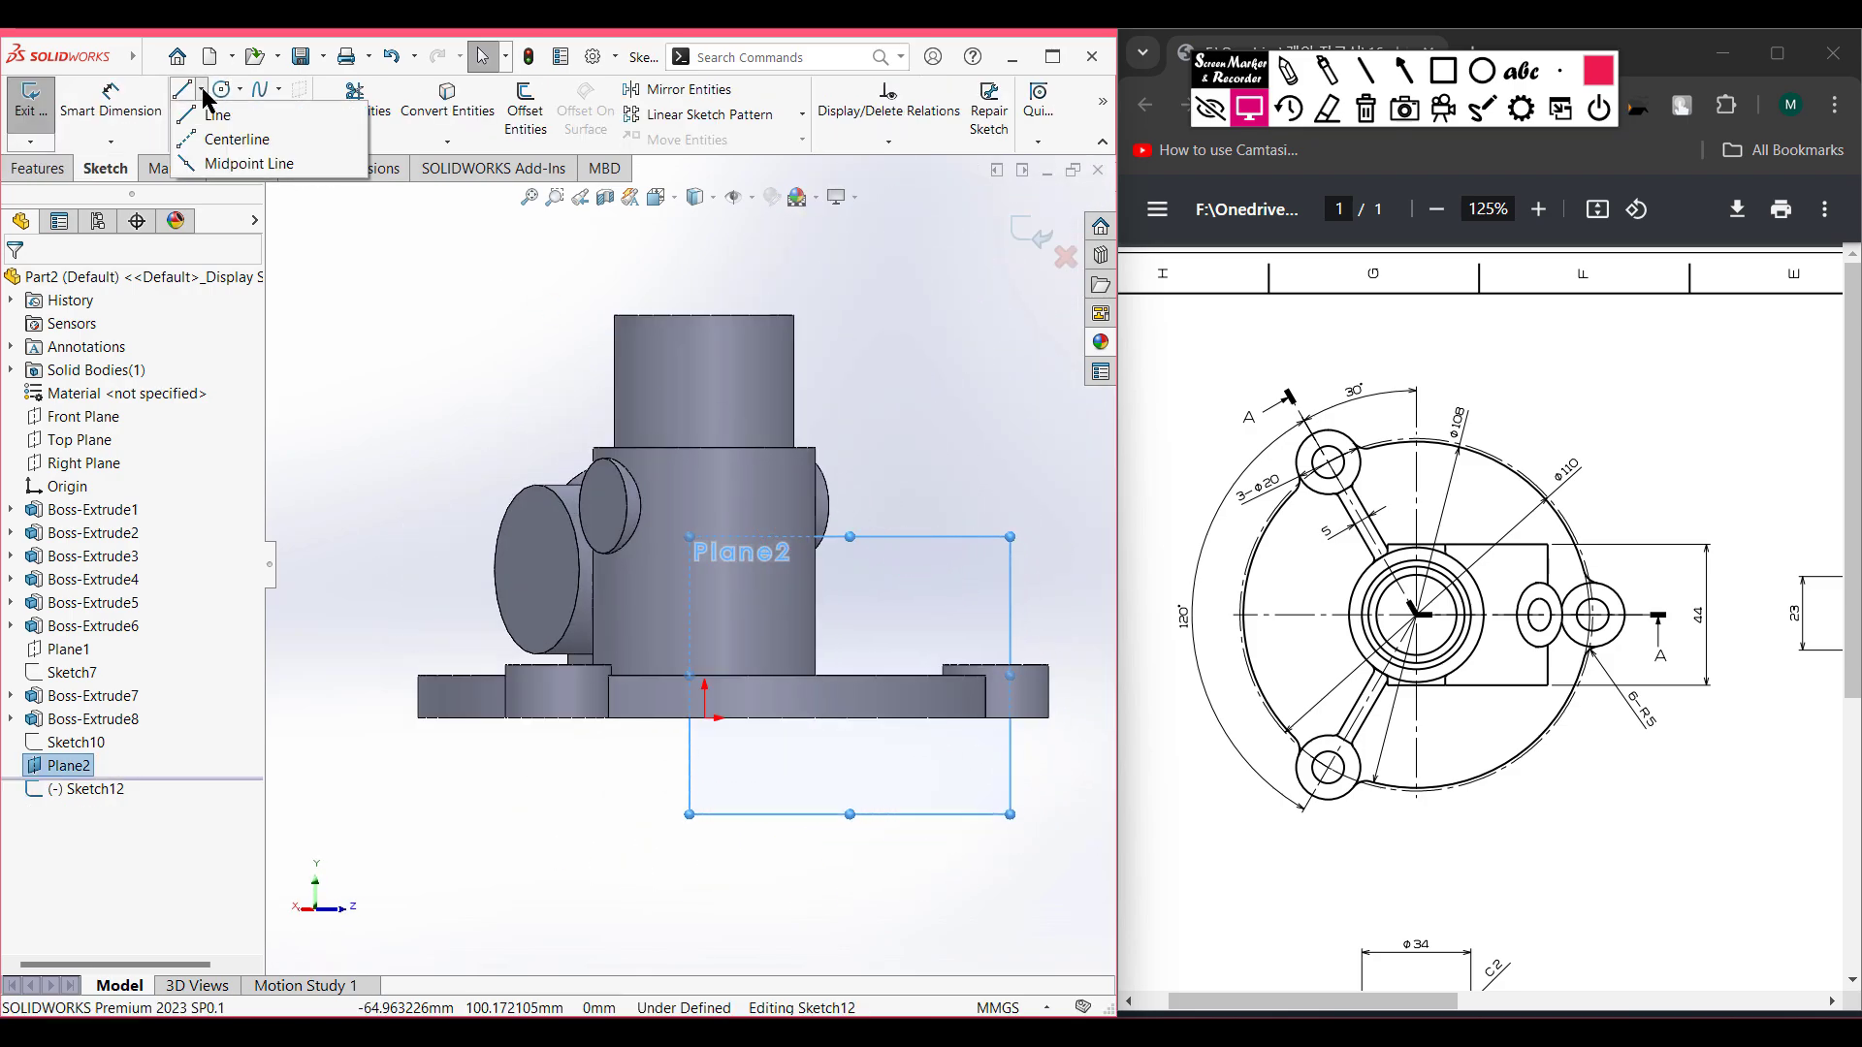
pyautogui.press('l')
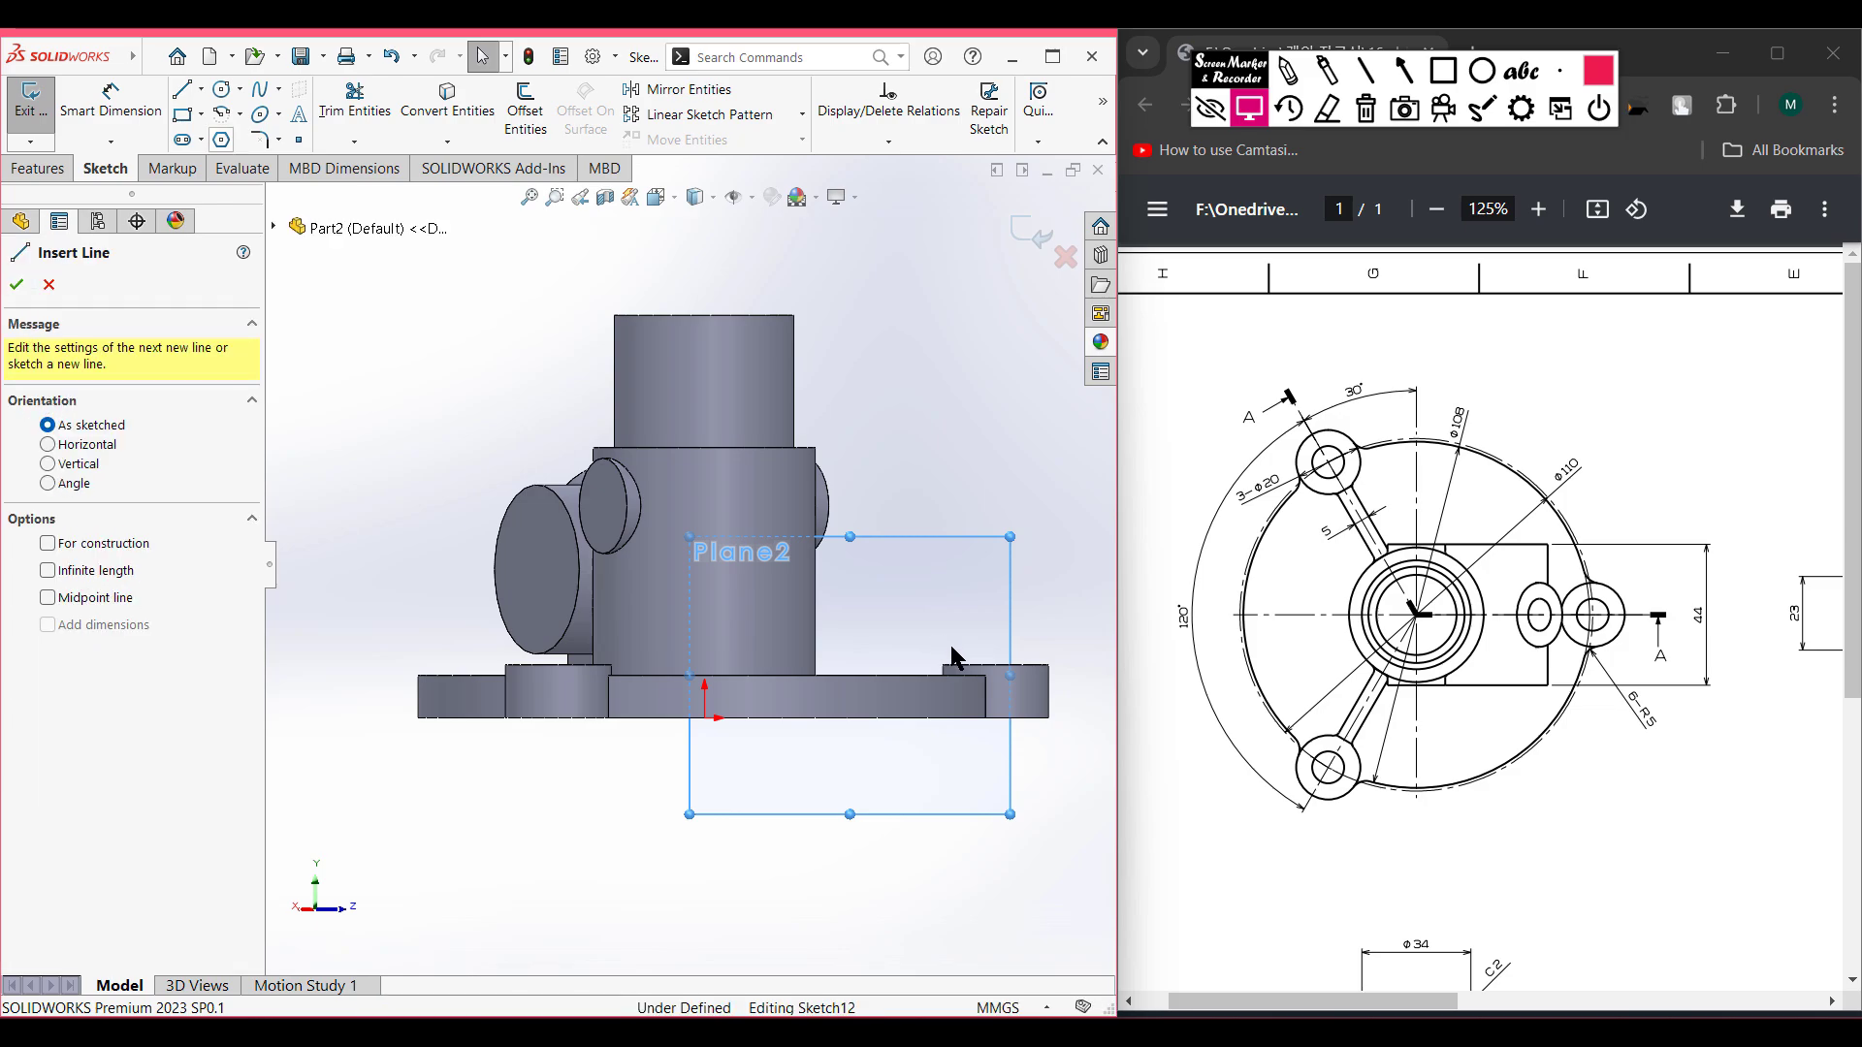
pyautogui.scroll(-3, 960, 635)
pyautogui.scroll(-2, 887, 661)
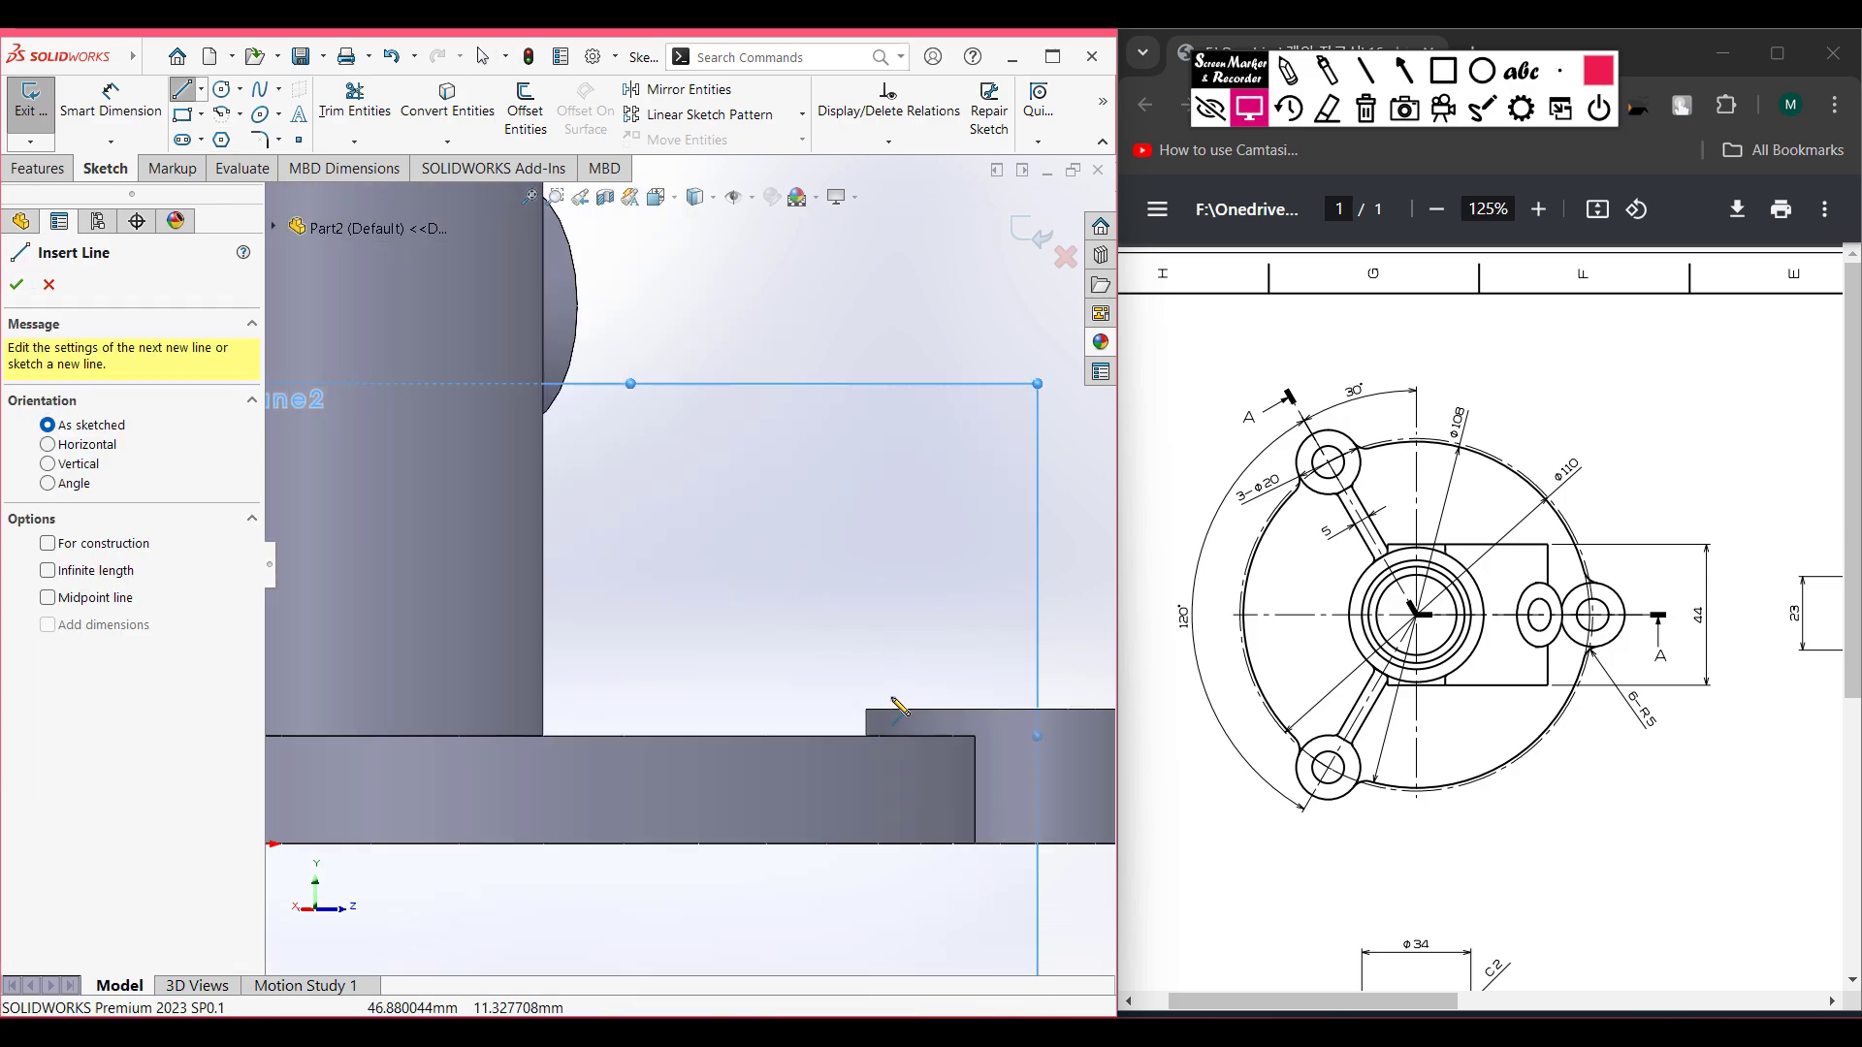
pyautogui.click(866, 710)
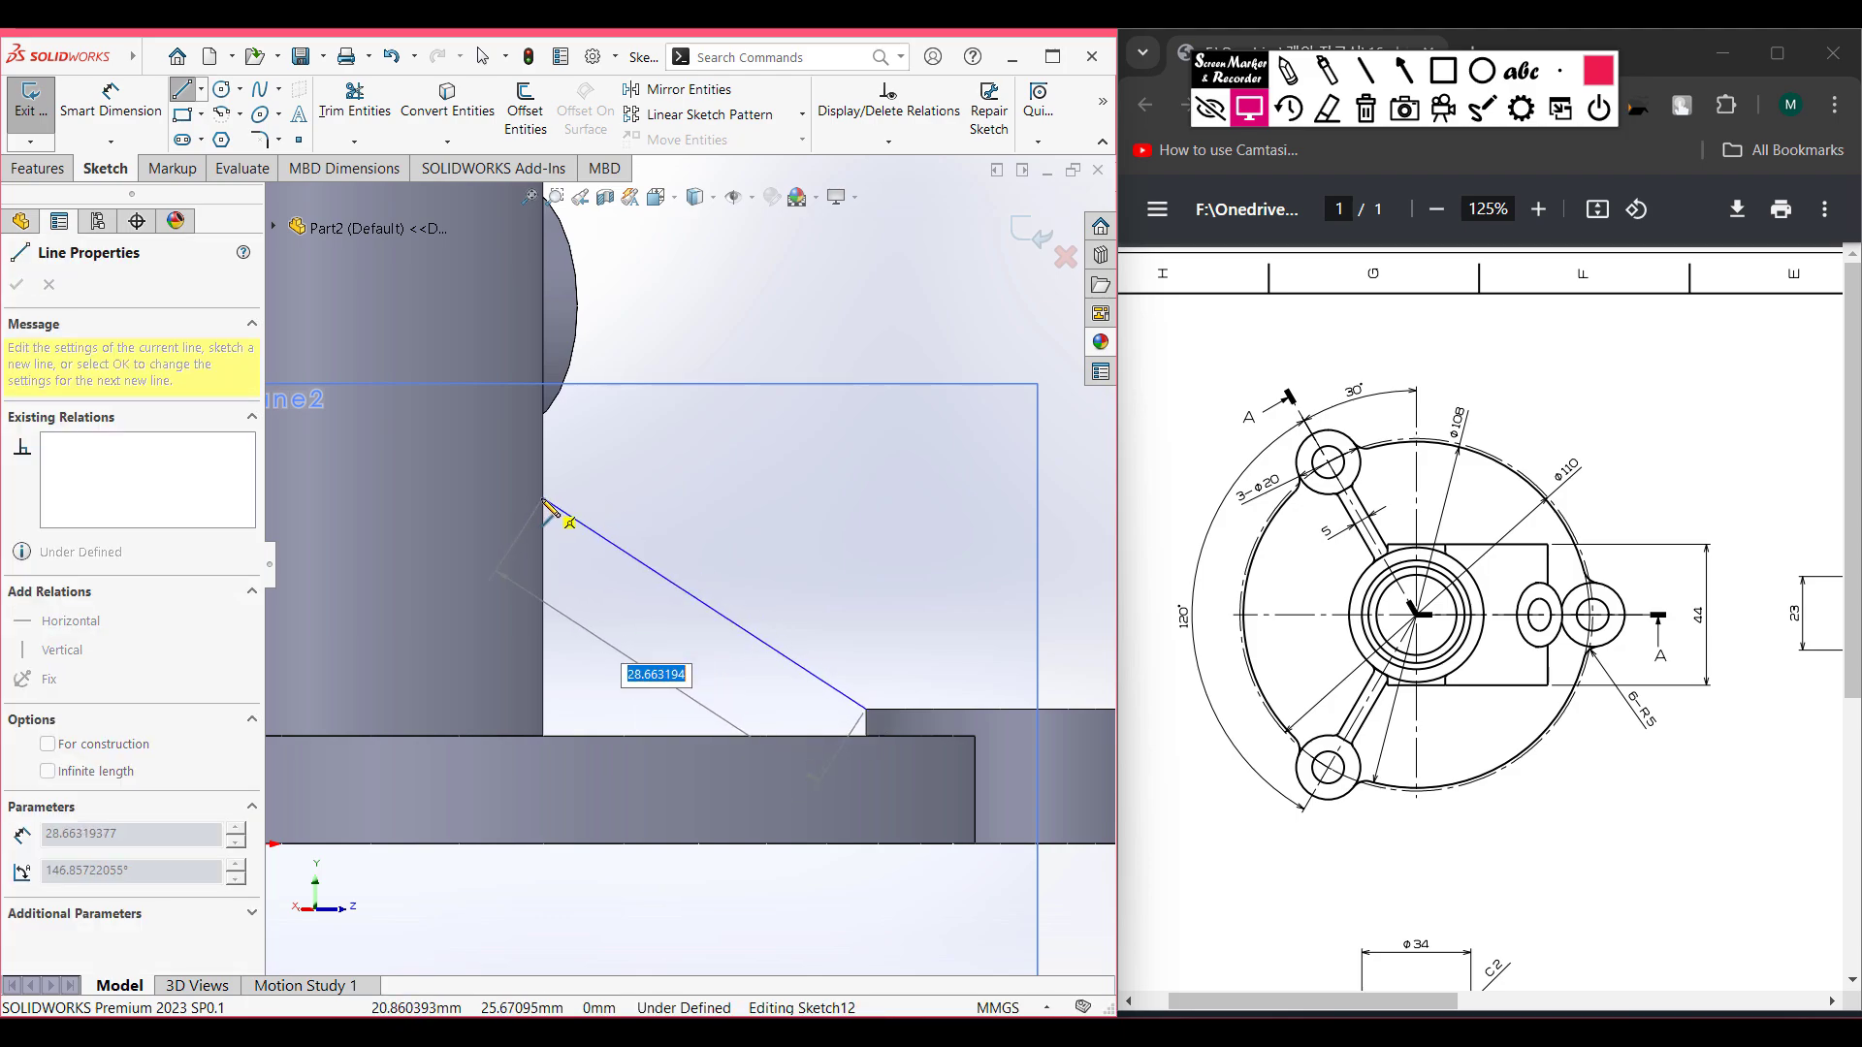
pyautogui.doubleClick(544, 499)
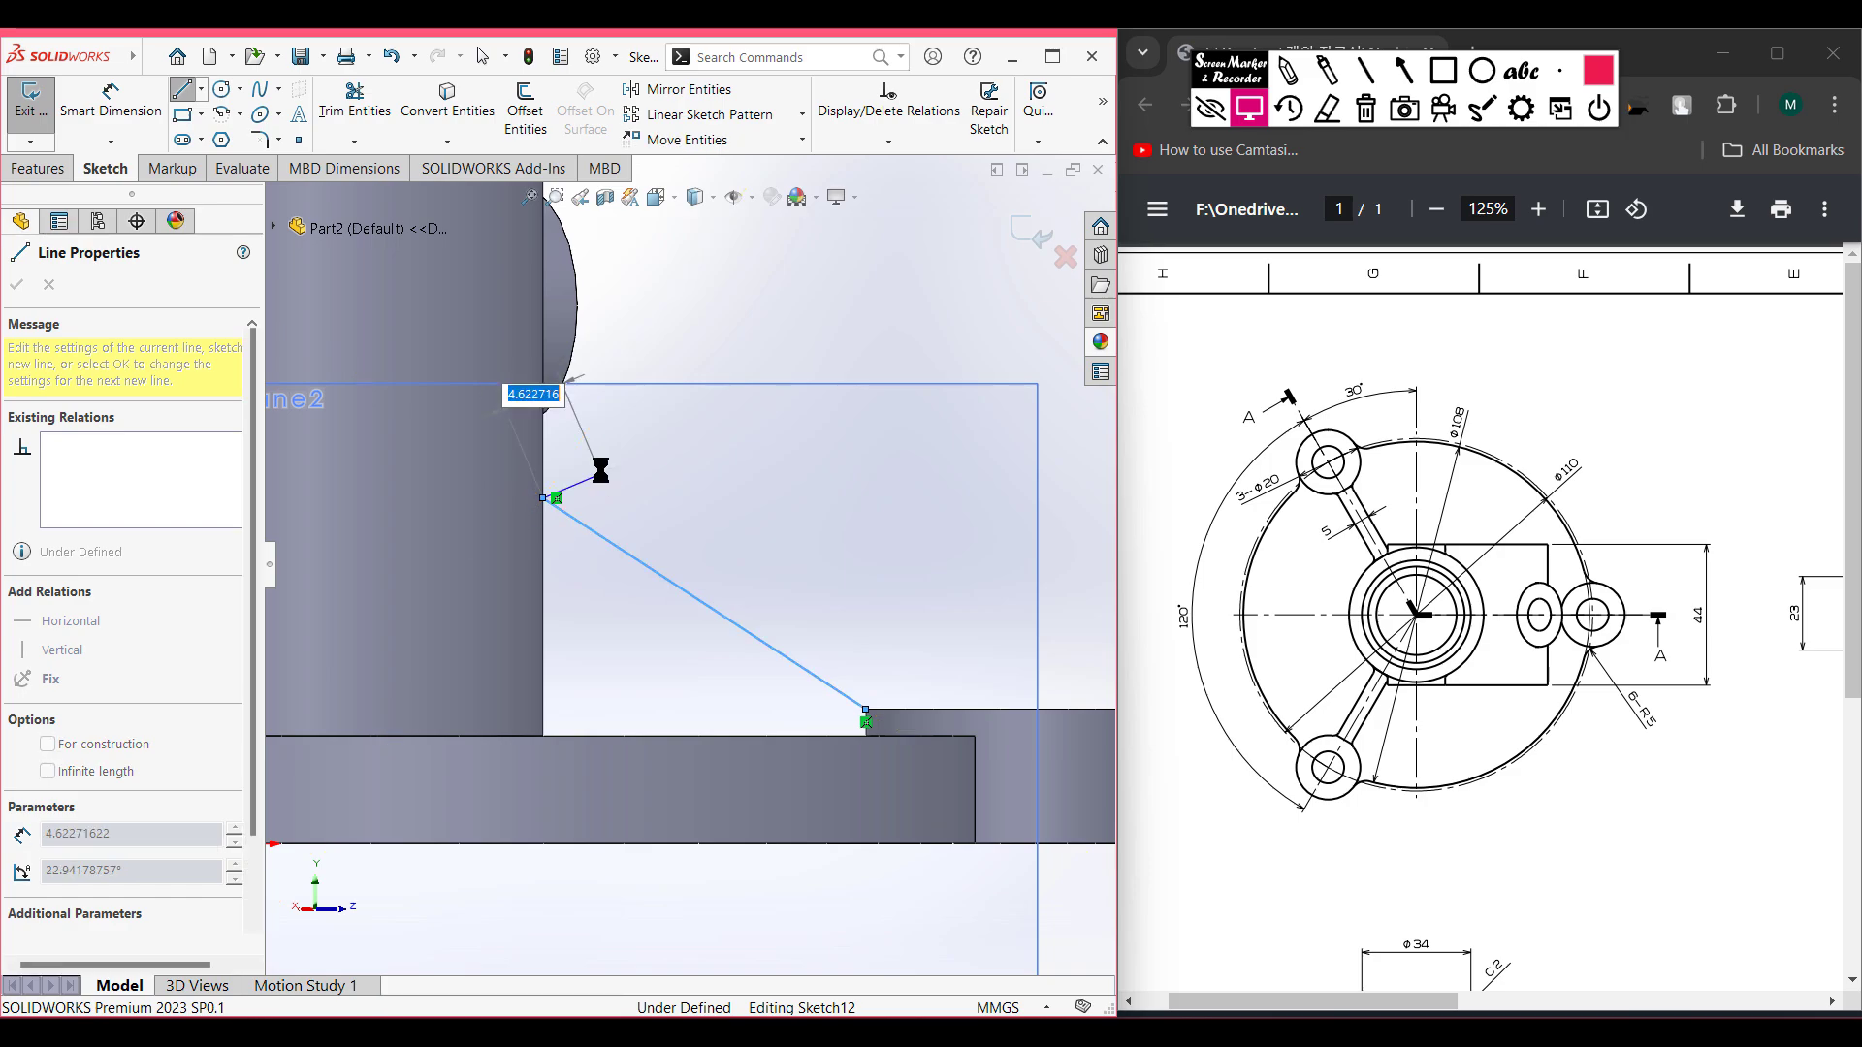
pyautogui.press('Escape')
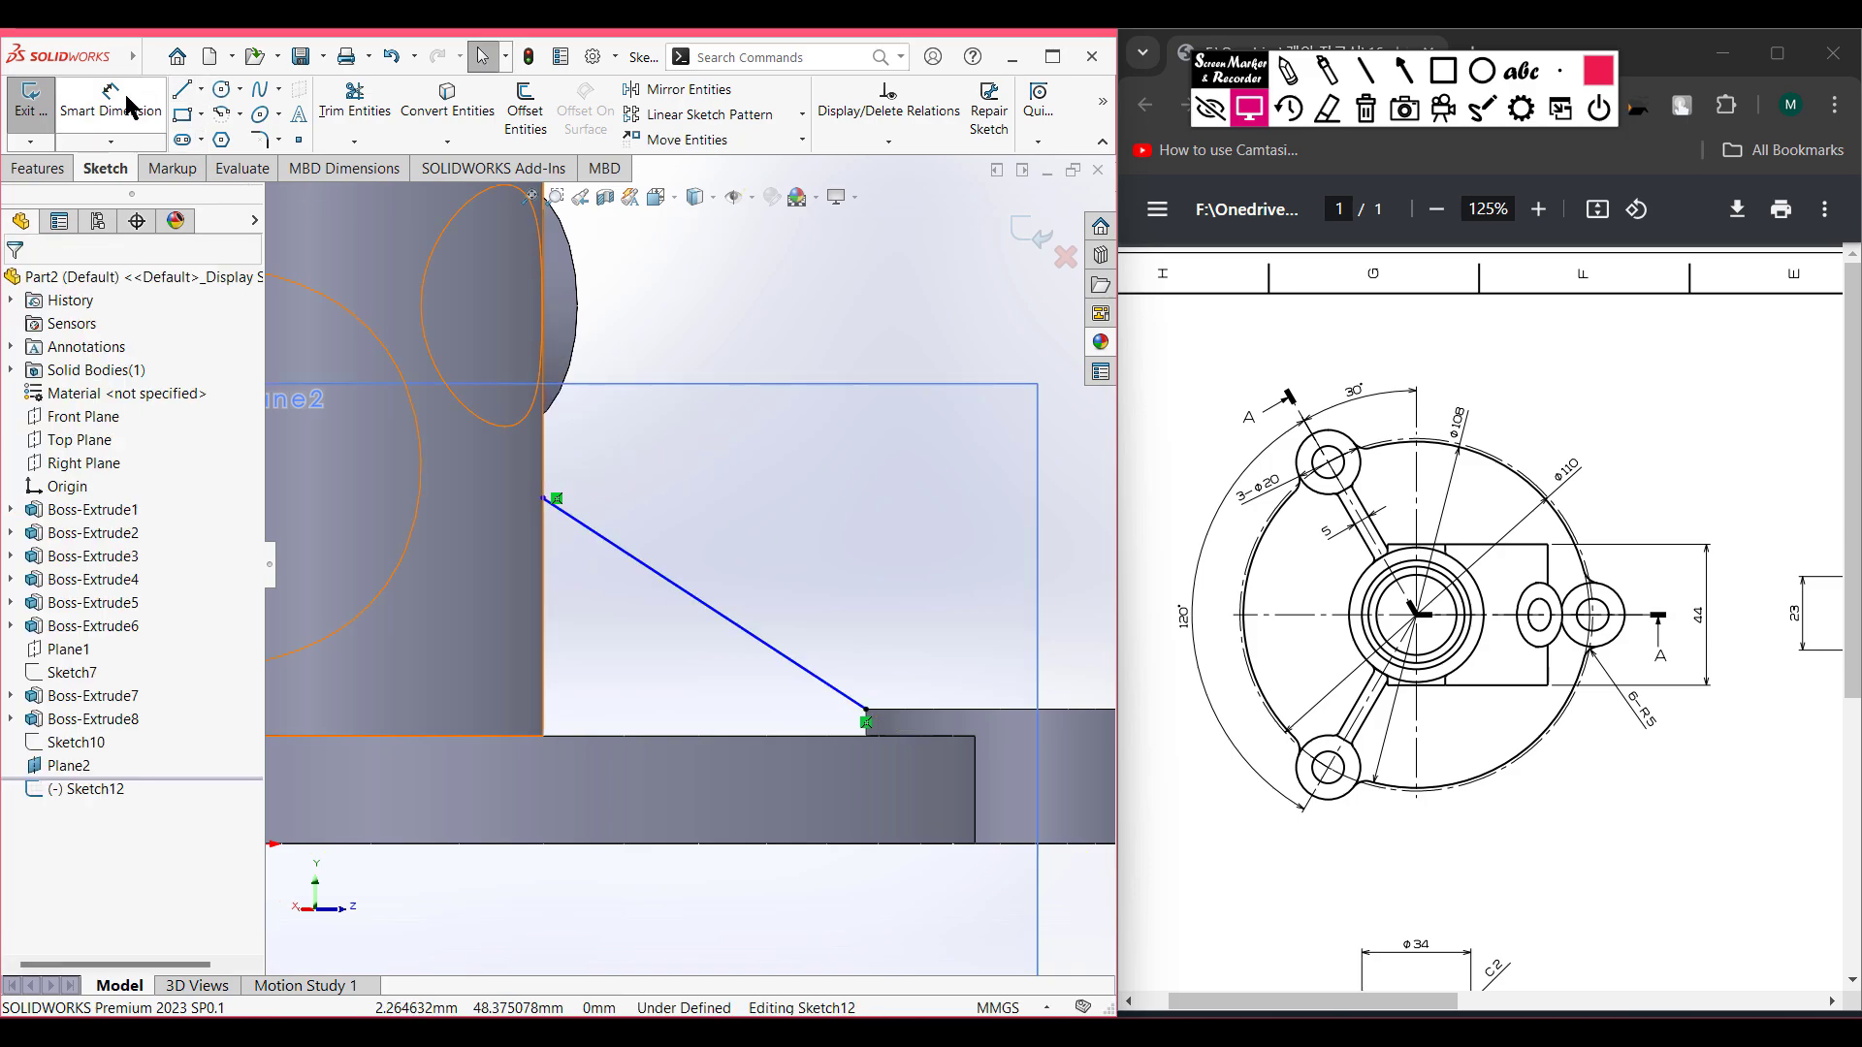
# - Dimension the sloped line's vertical height as 23 mm
pyautogui.click(118, 100)
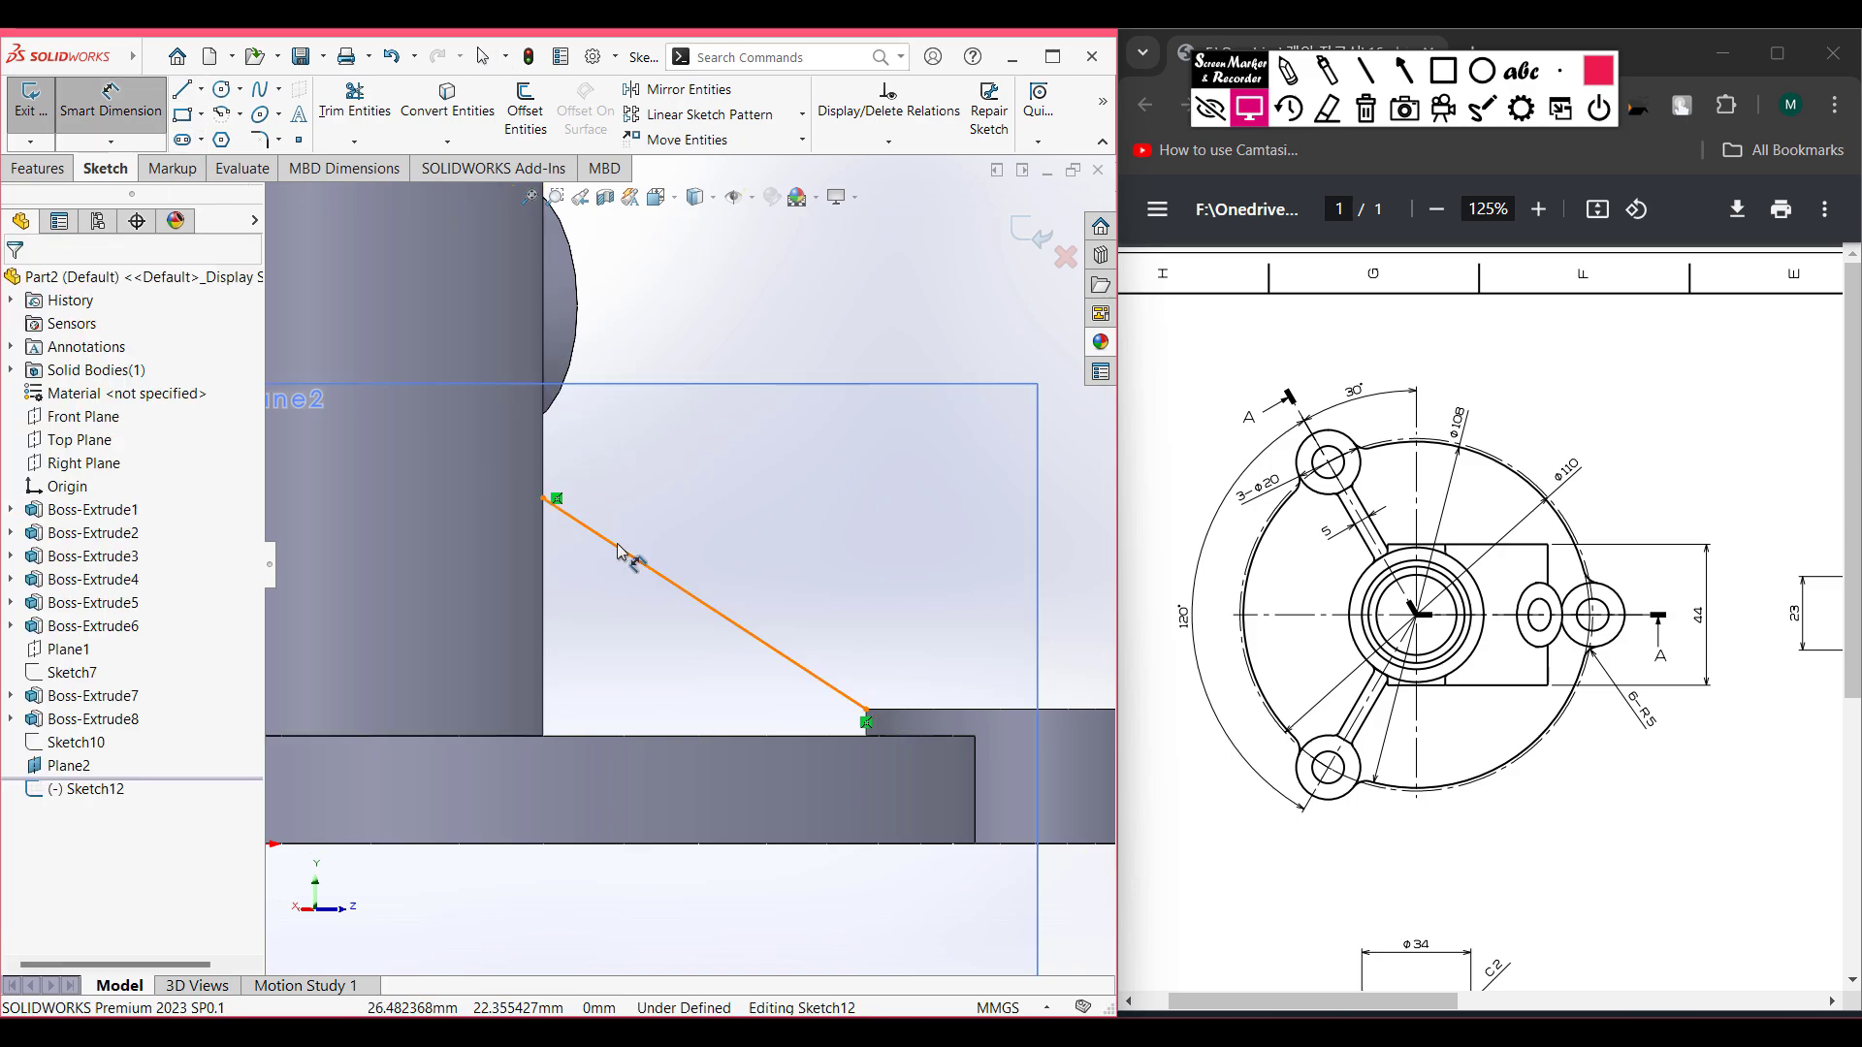
pyautogui.click(723, 566)
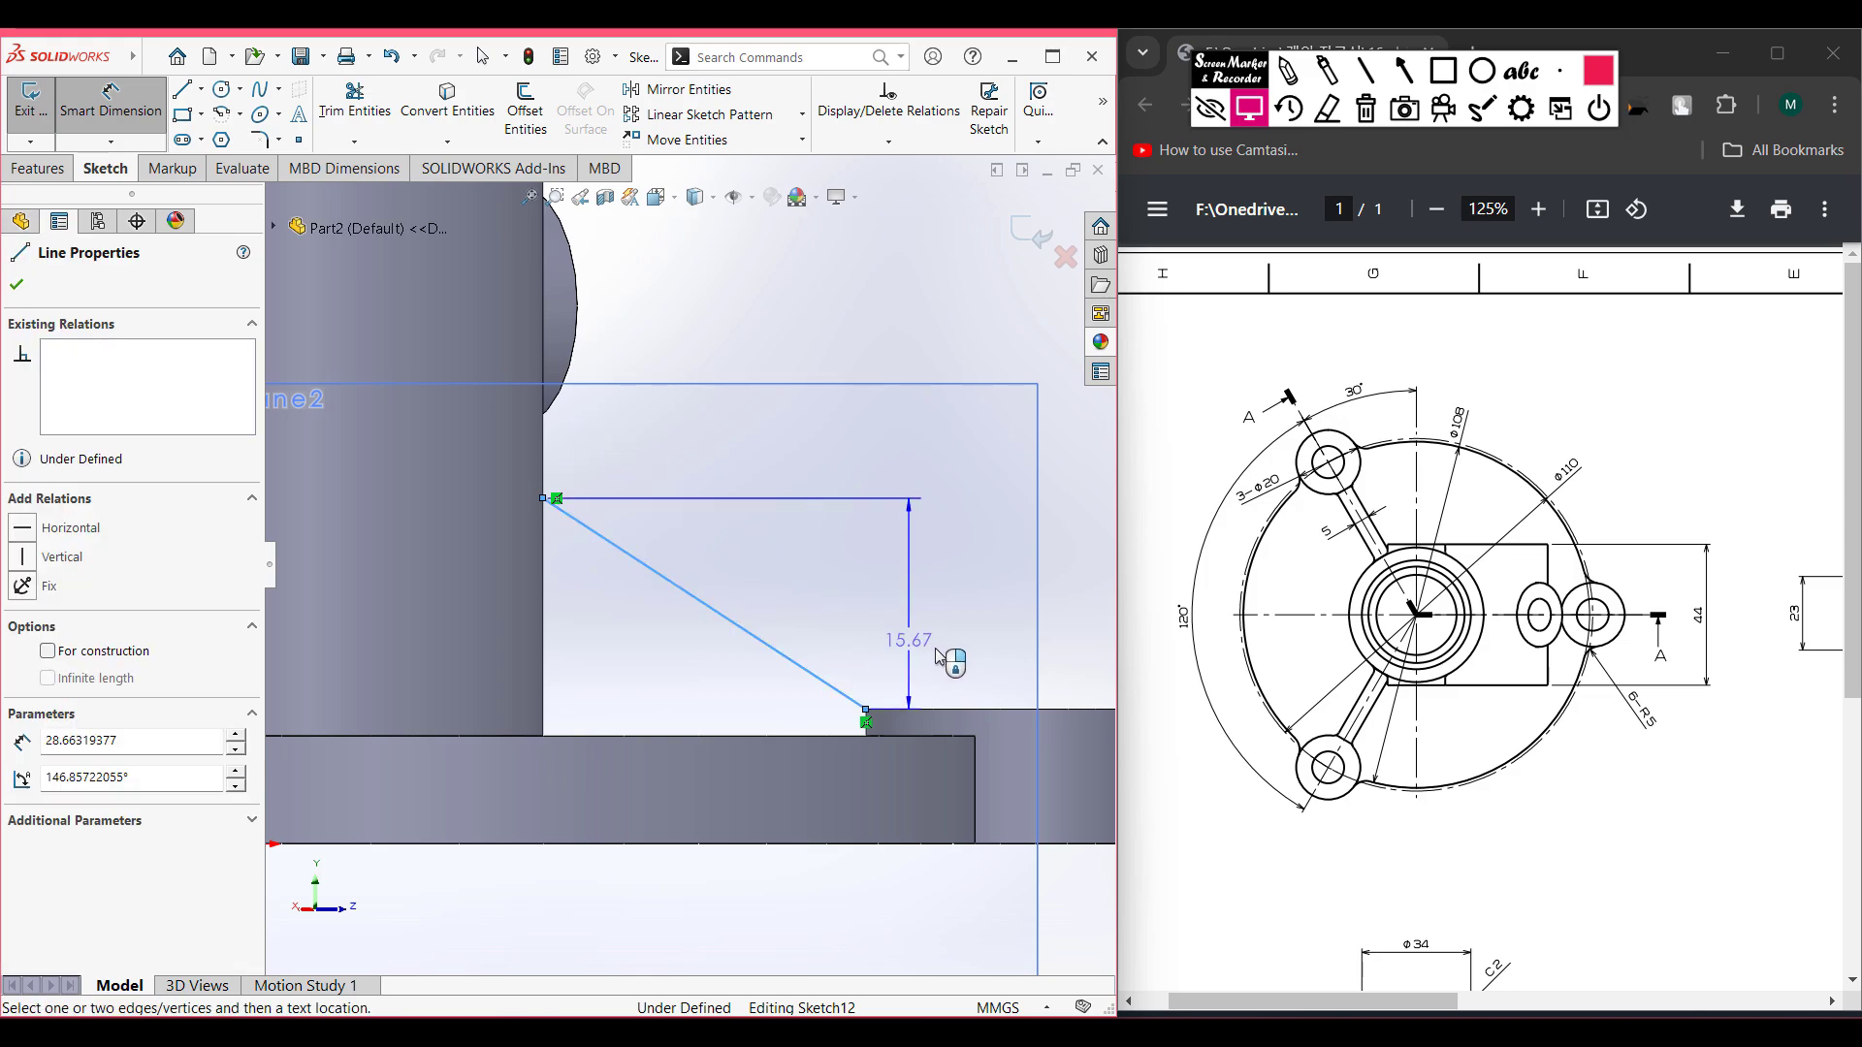
pyautogui.click(942, 650)
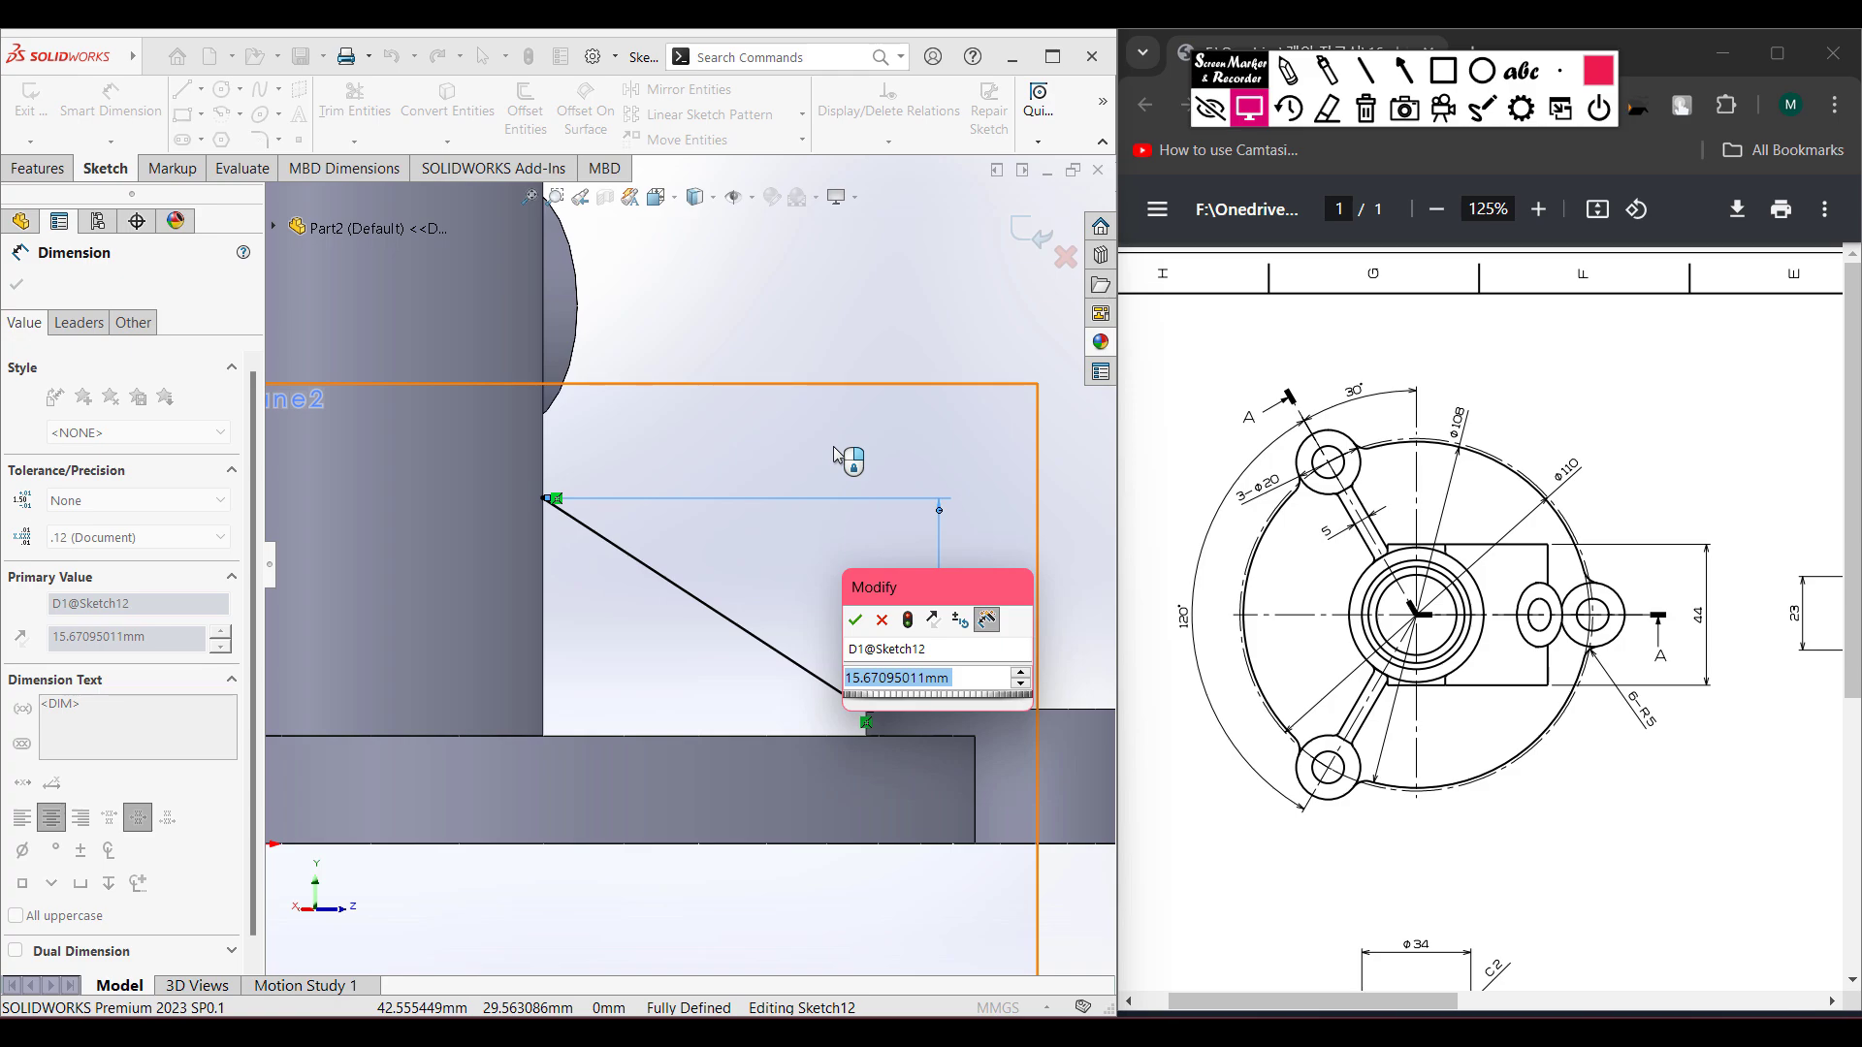
pyautogui.write('23')
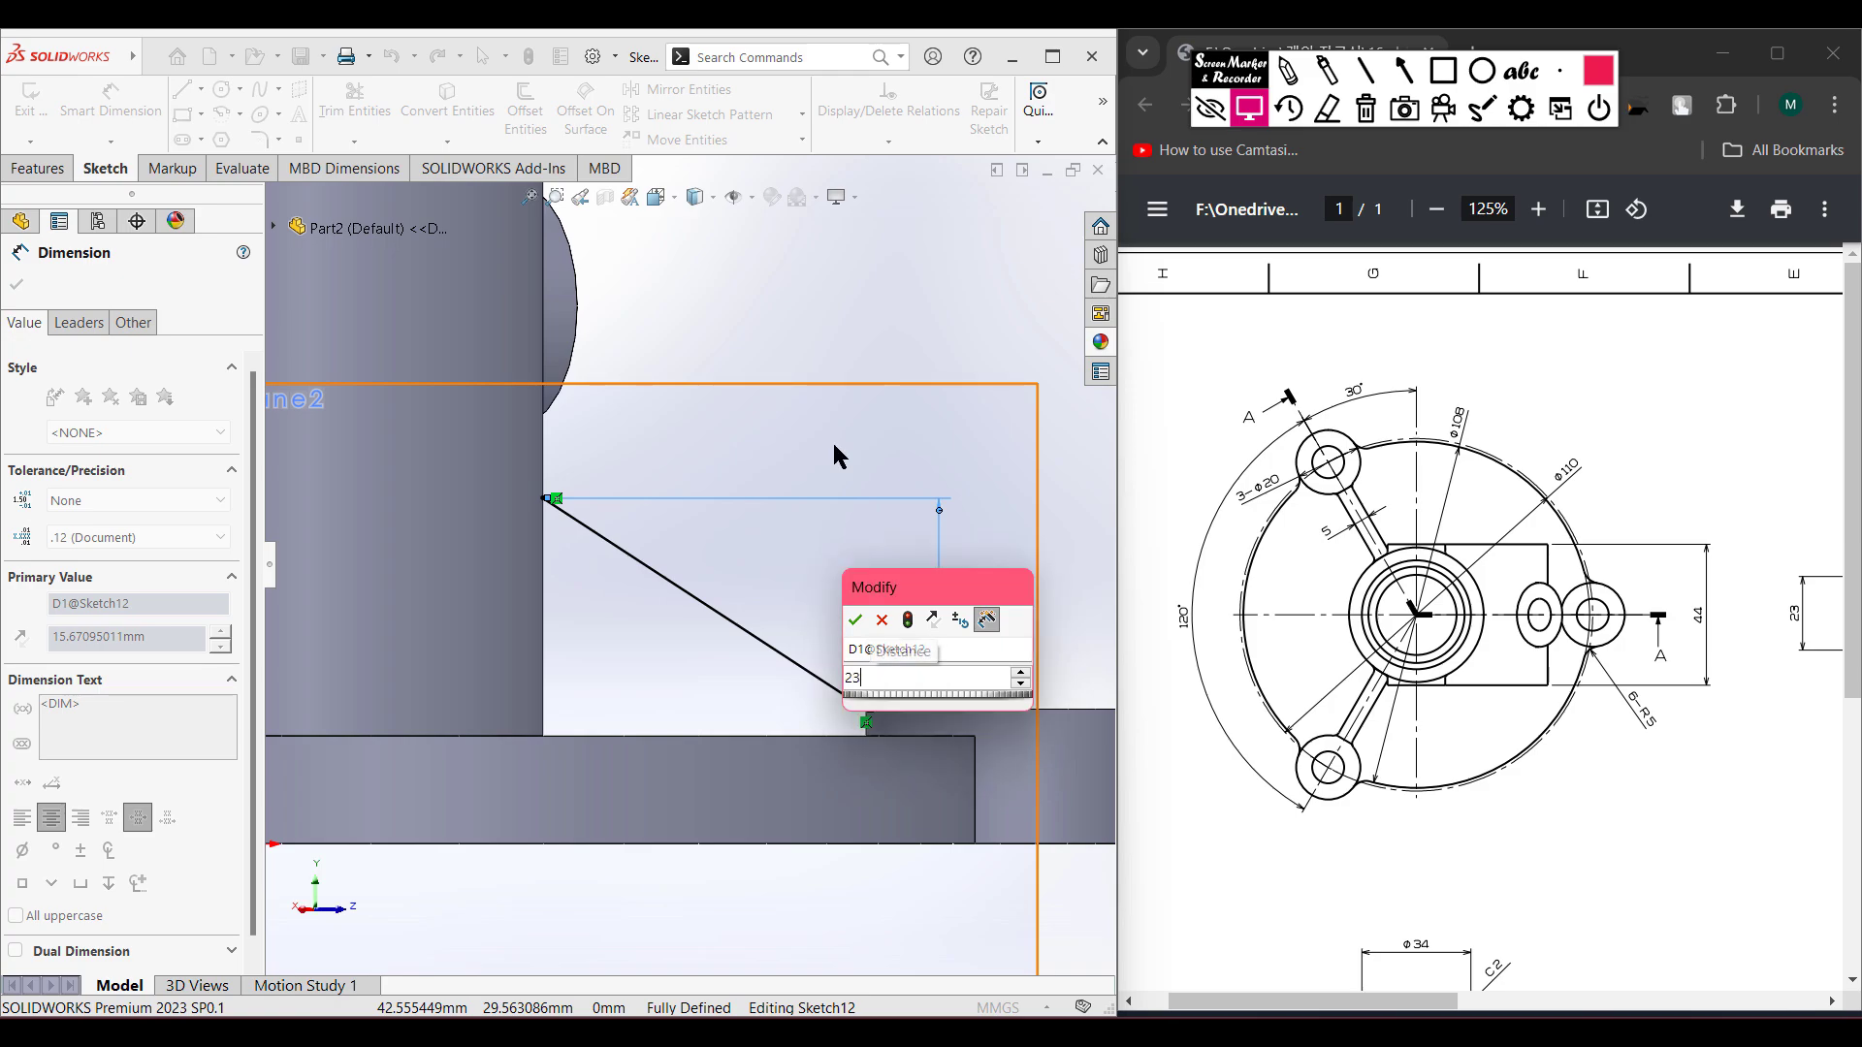
pyautogui.press('Return')
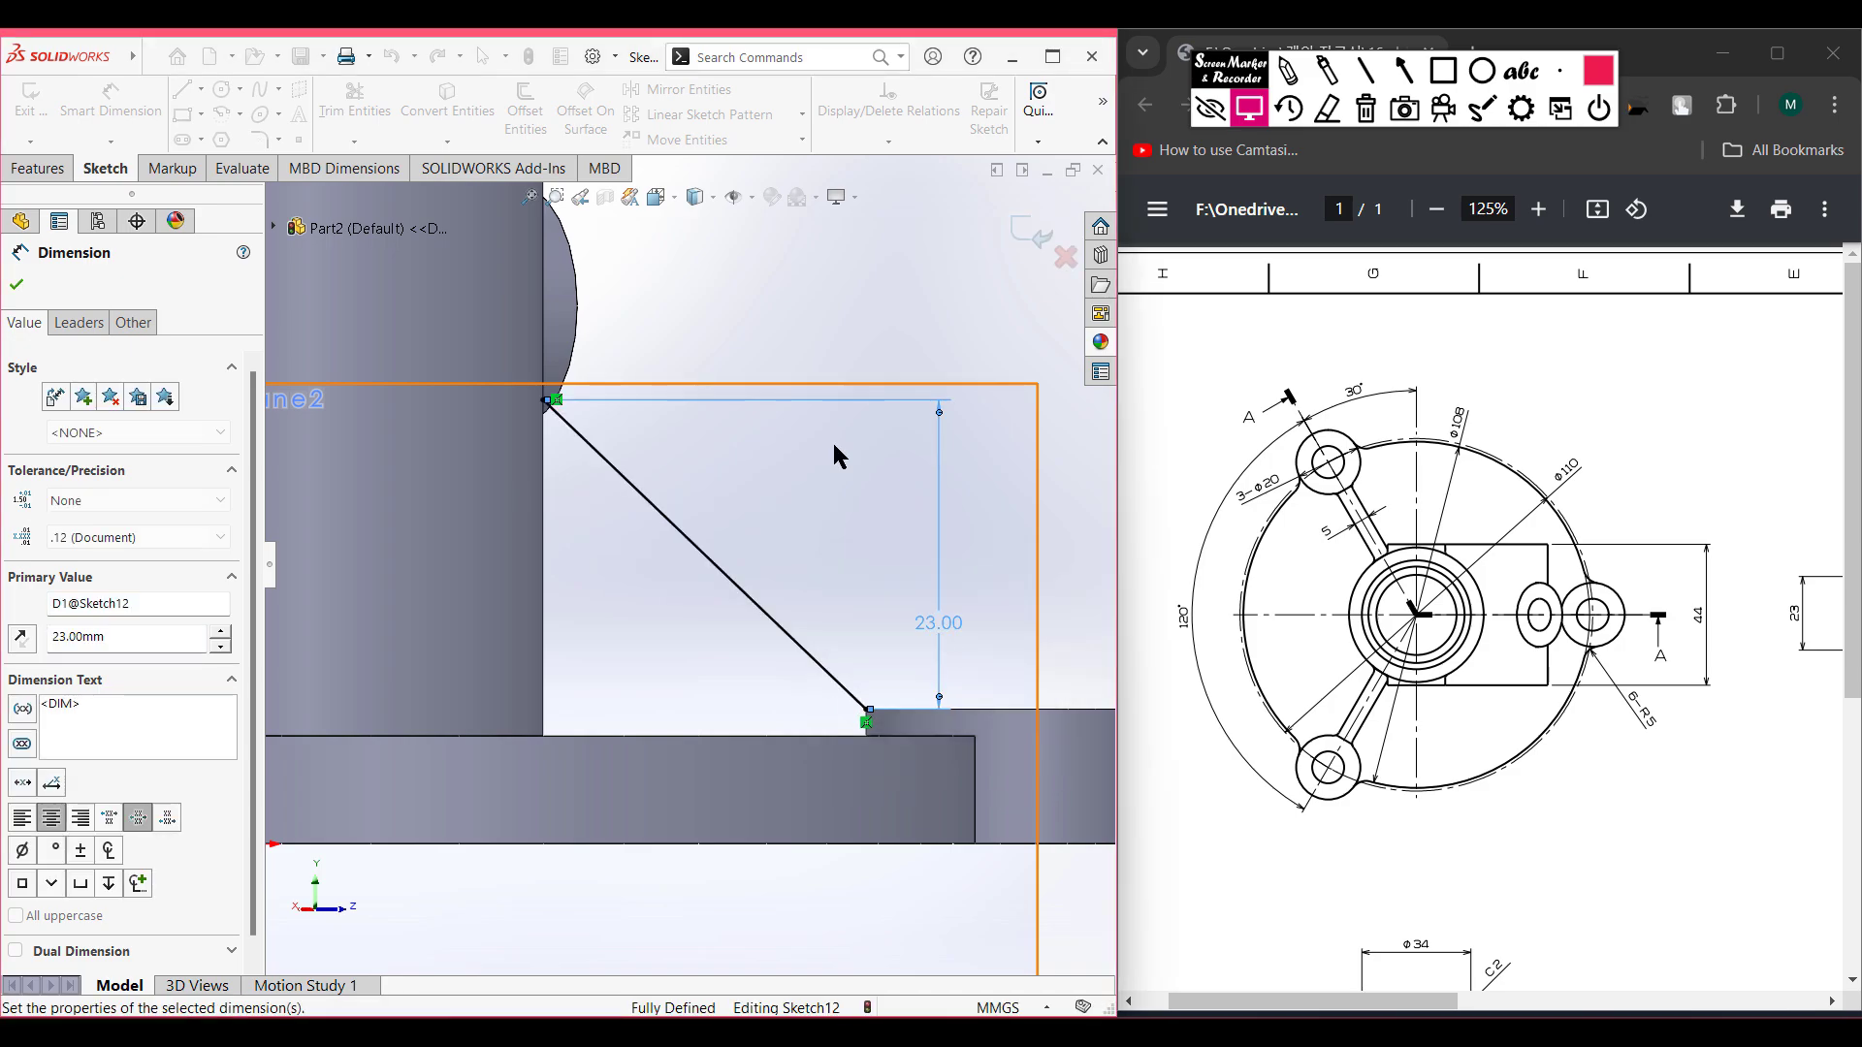
# - Create a rib from the sloped line, 5 mm thick on both sides, parallel to the sketch with the material side flipped
pyautogui.hotkey('ctrl', '7')
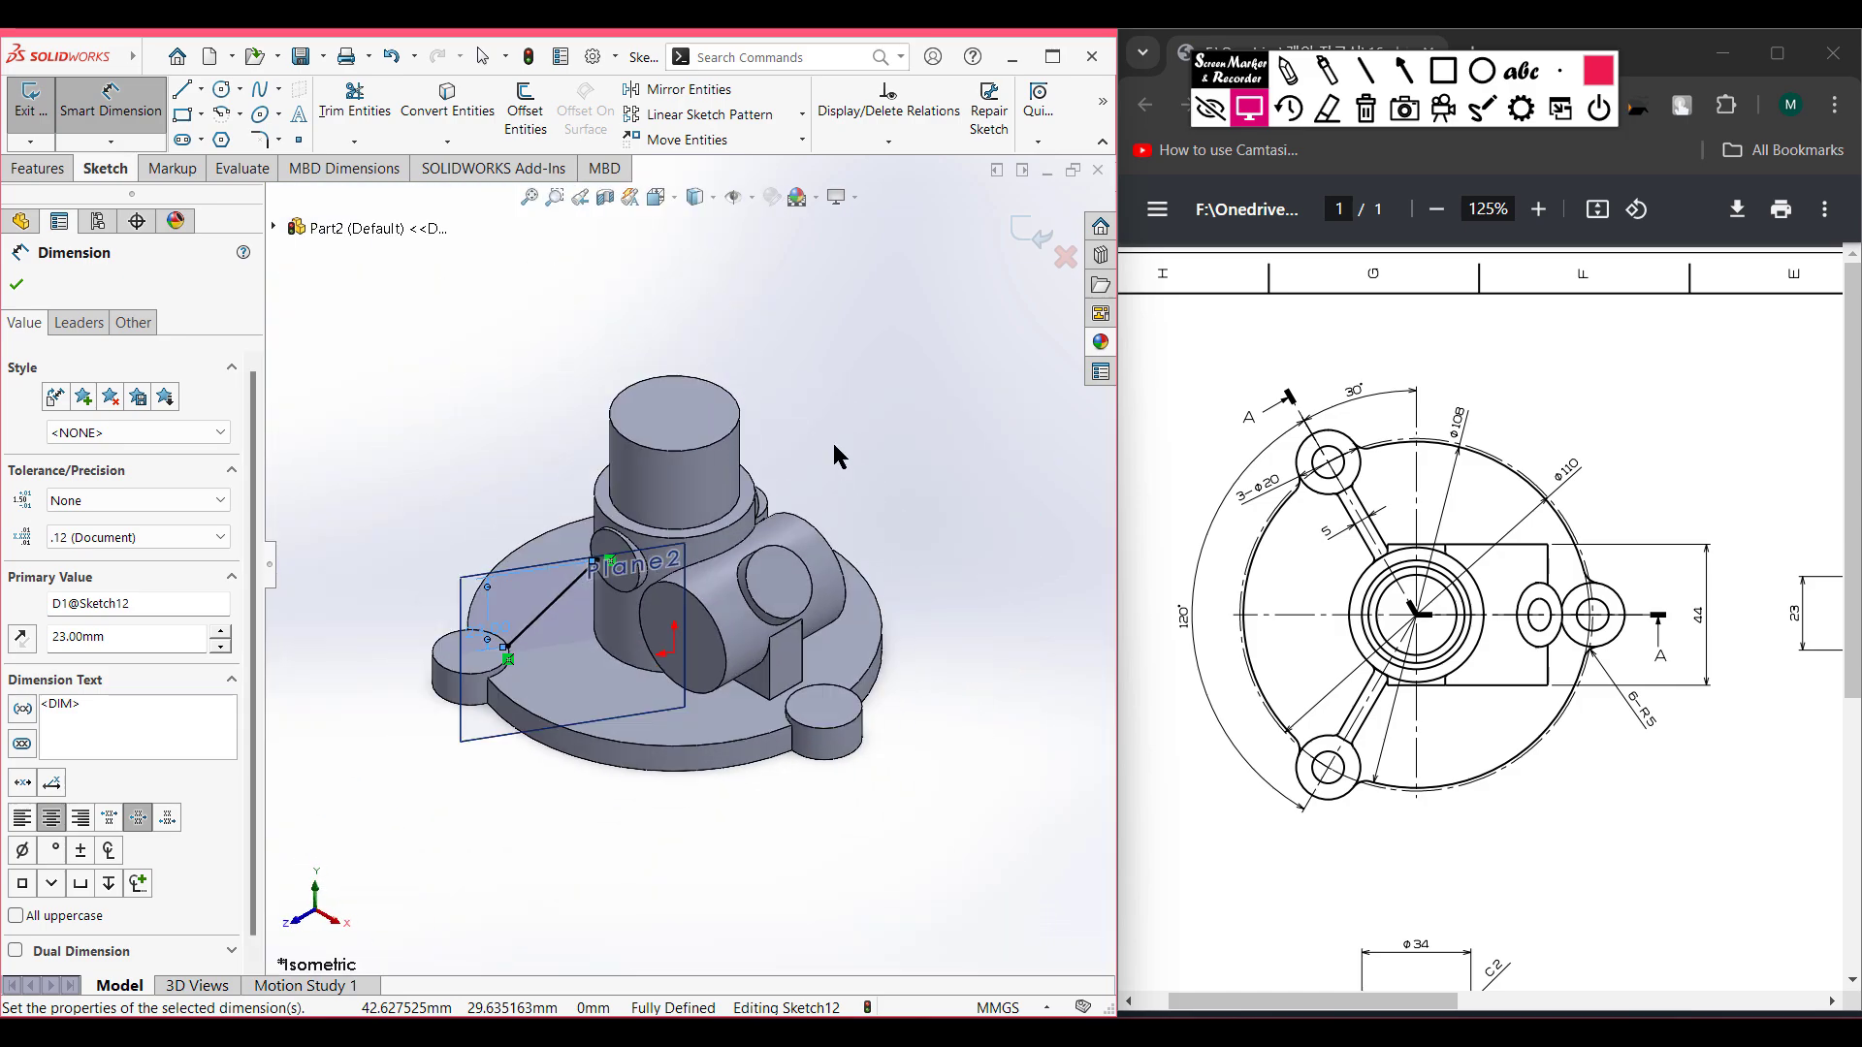
pyautogui.click(39, 169)
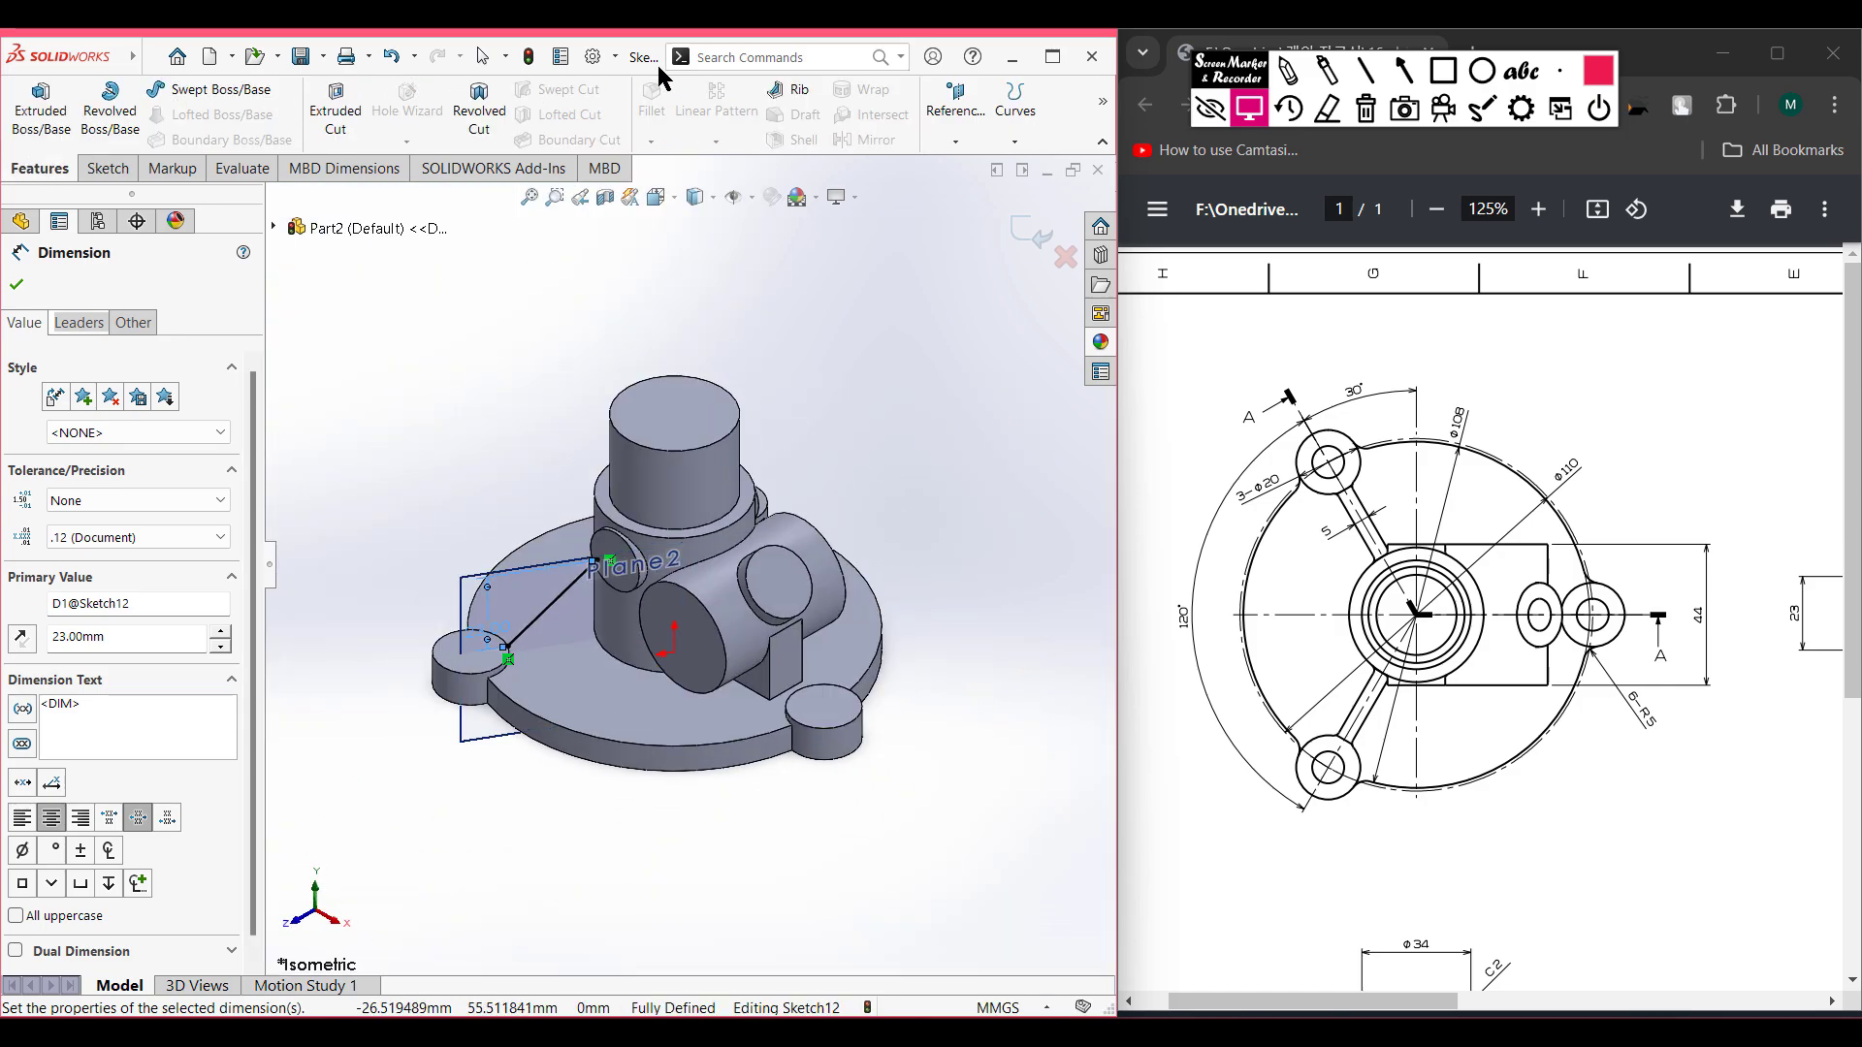
pyautogui.click(791, 92)
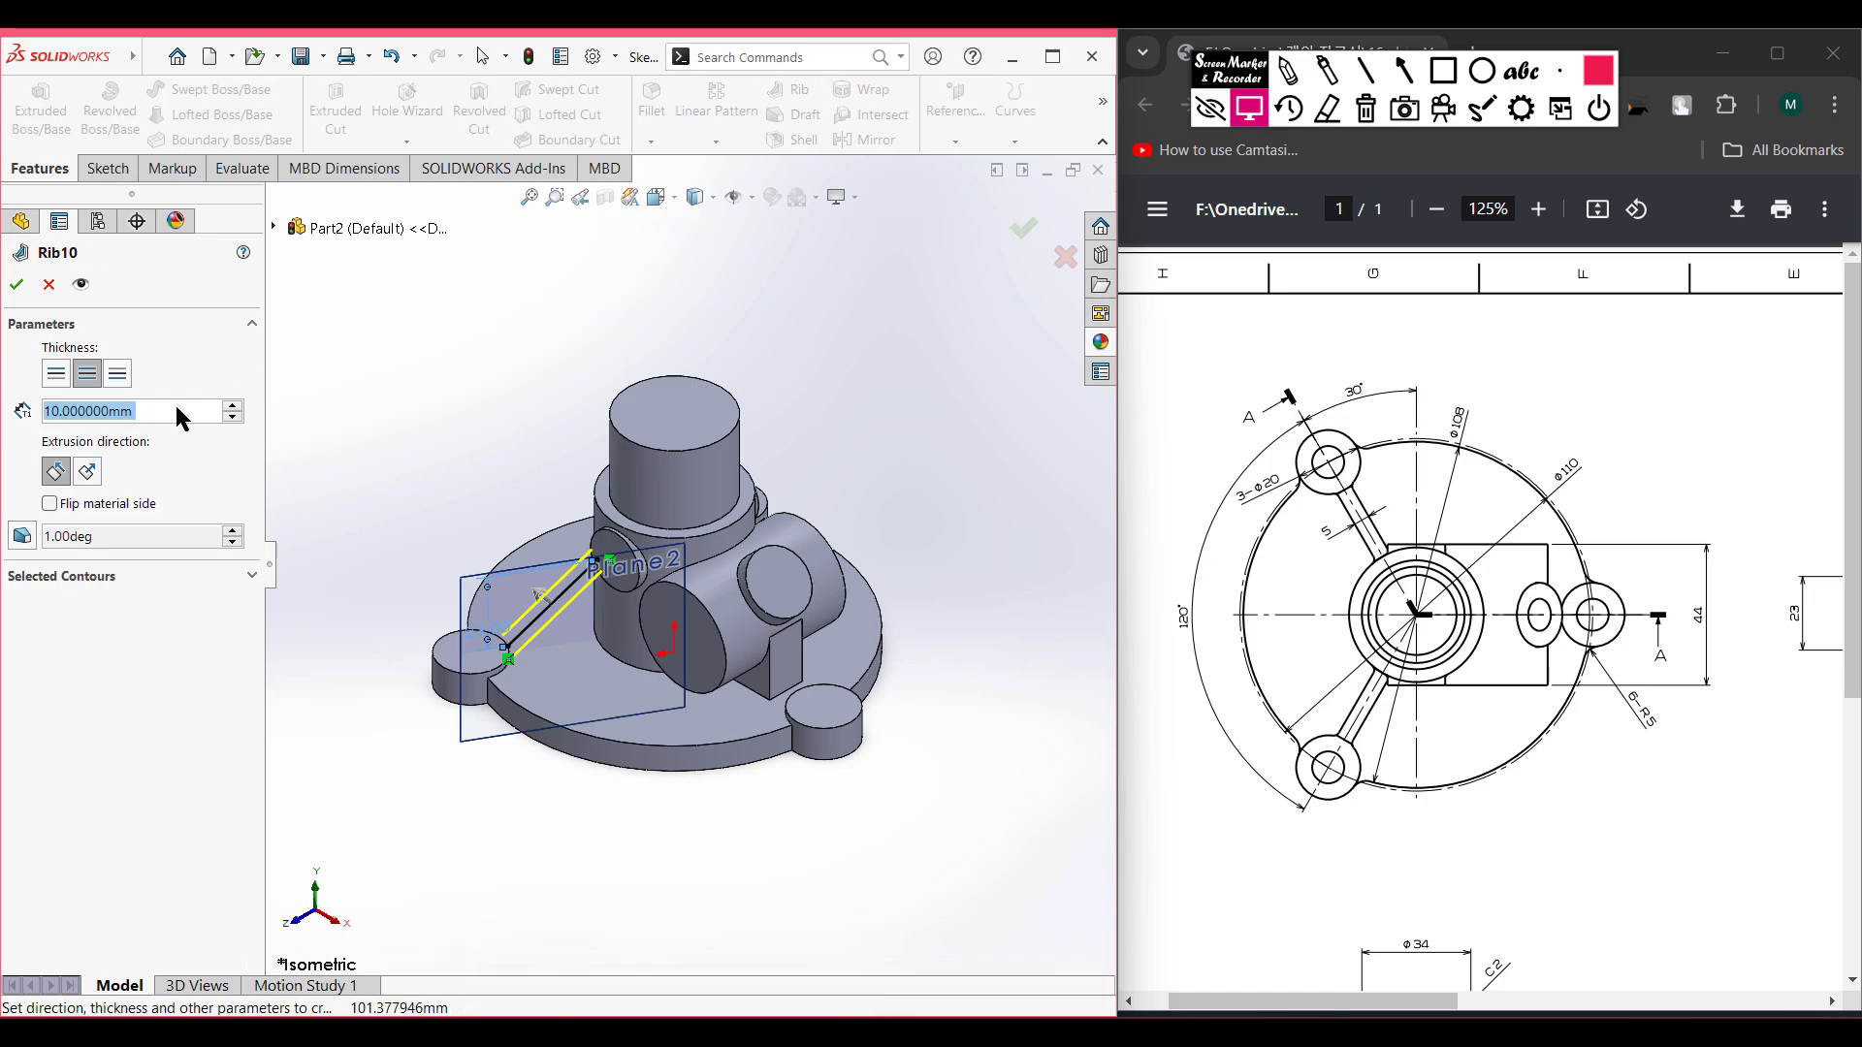
pyautogui.write('5')
pyautogui.press('Return')
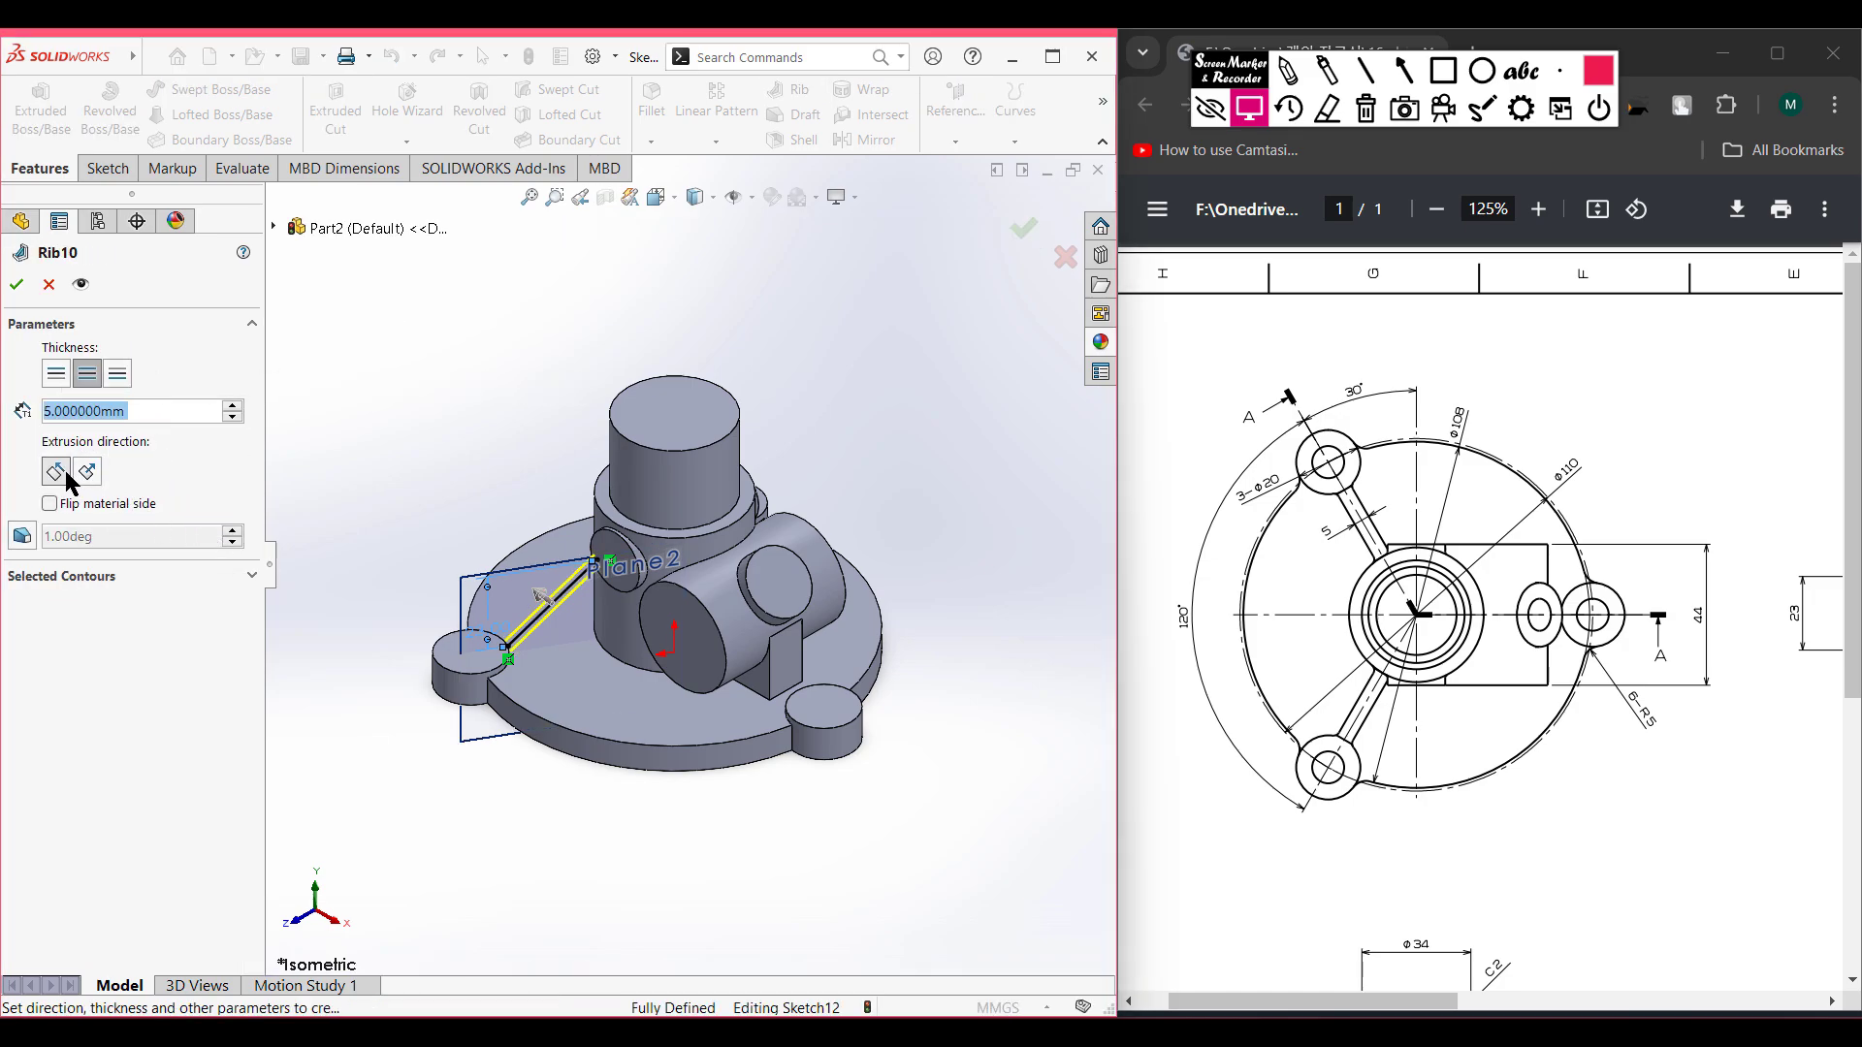
pyautogui.click(55, 500)
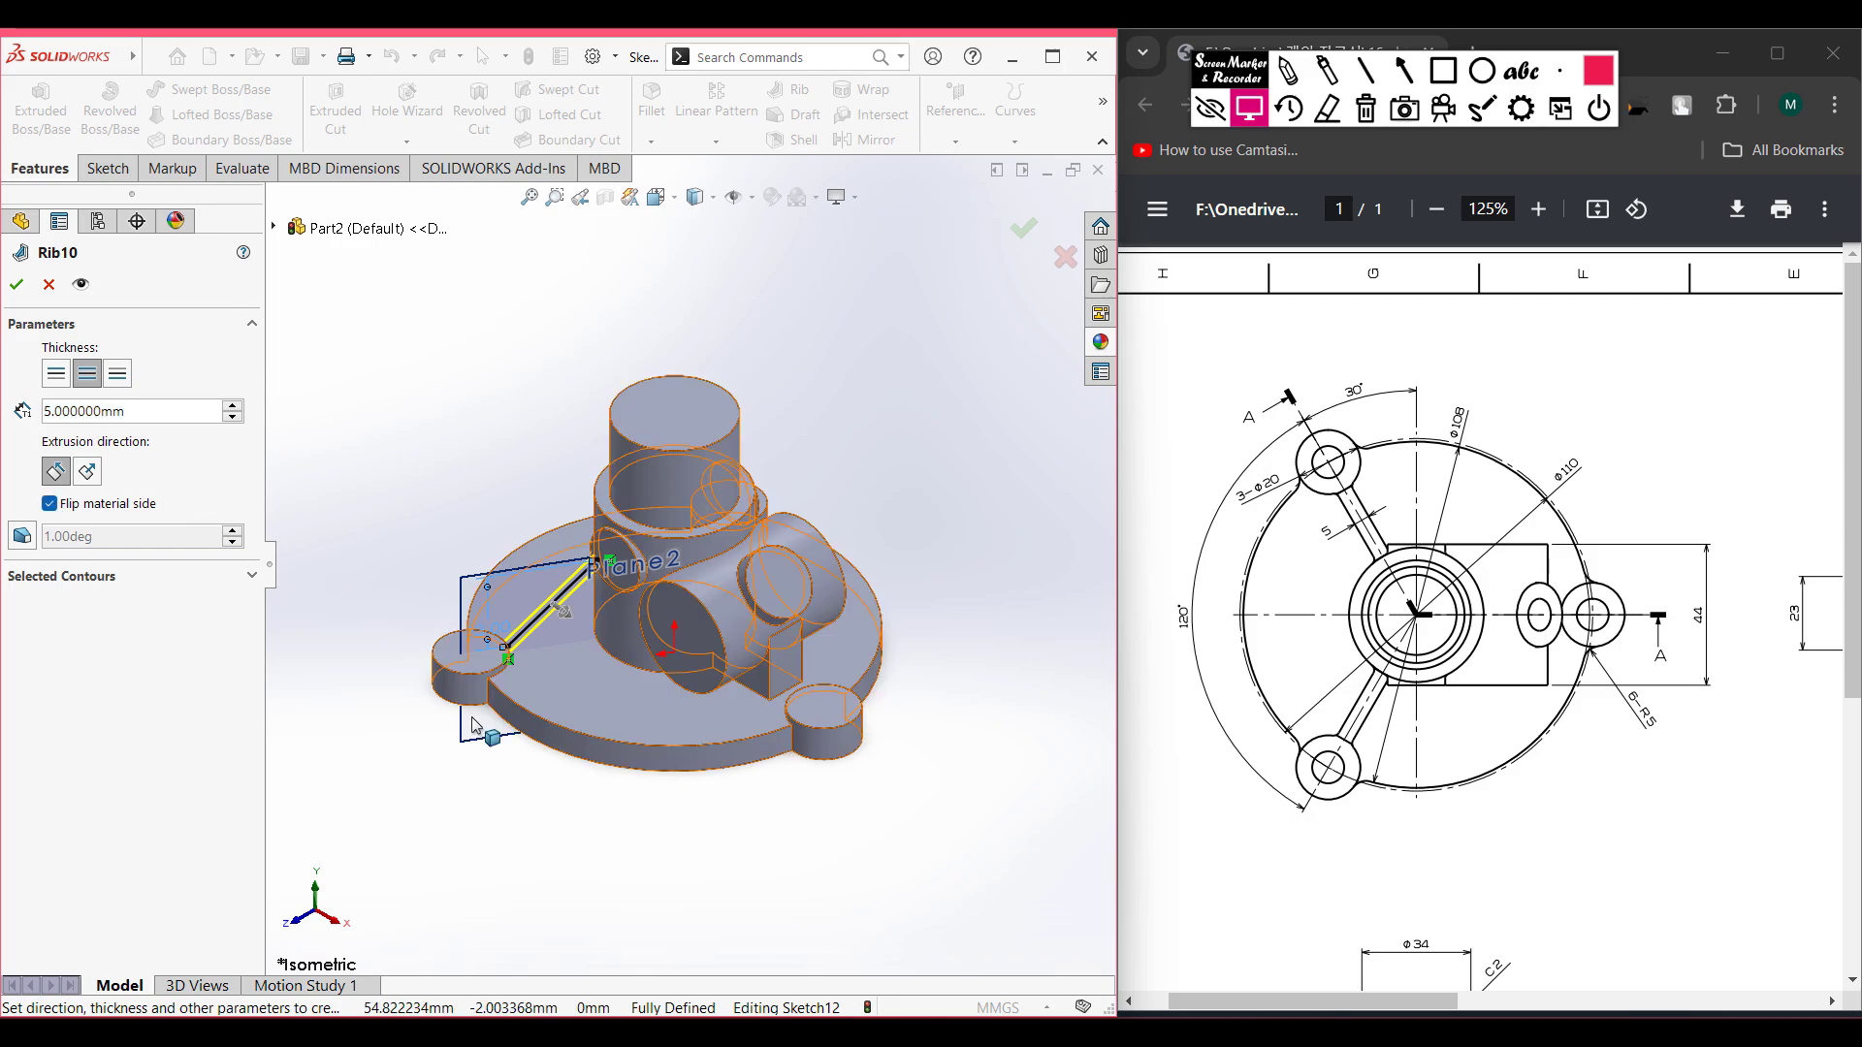
pyautogui.moveTo(607, 831); pyautogui.dragTo(523, 880, button='middle')
pyautogui.click(16, 284)
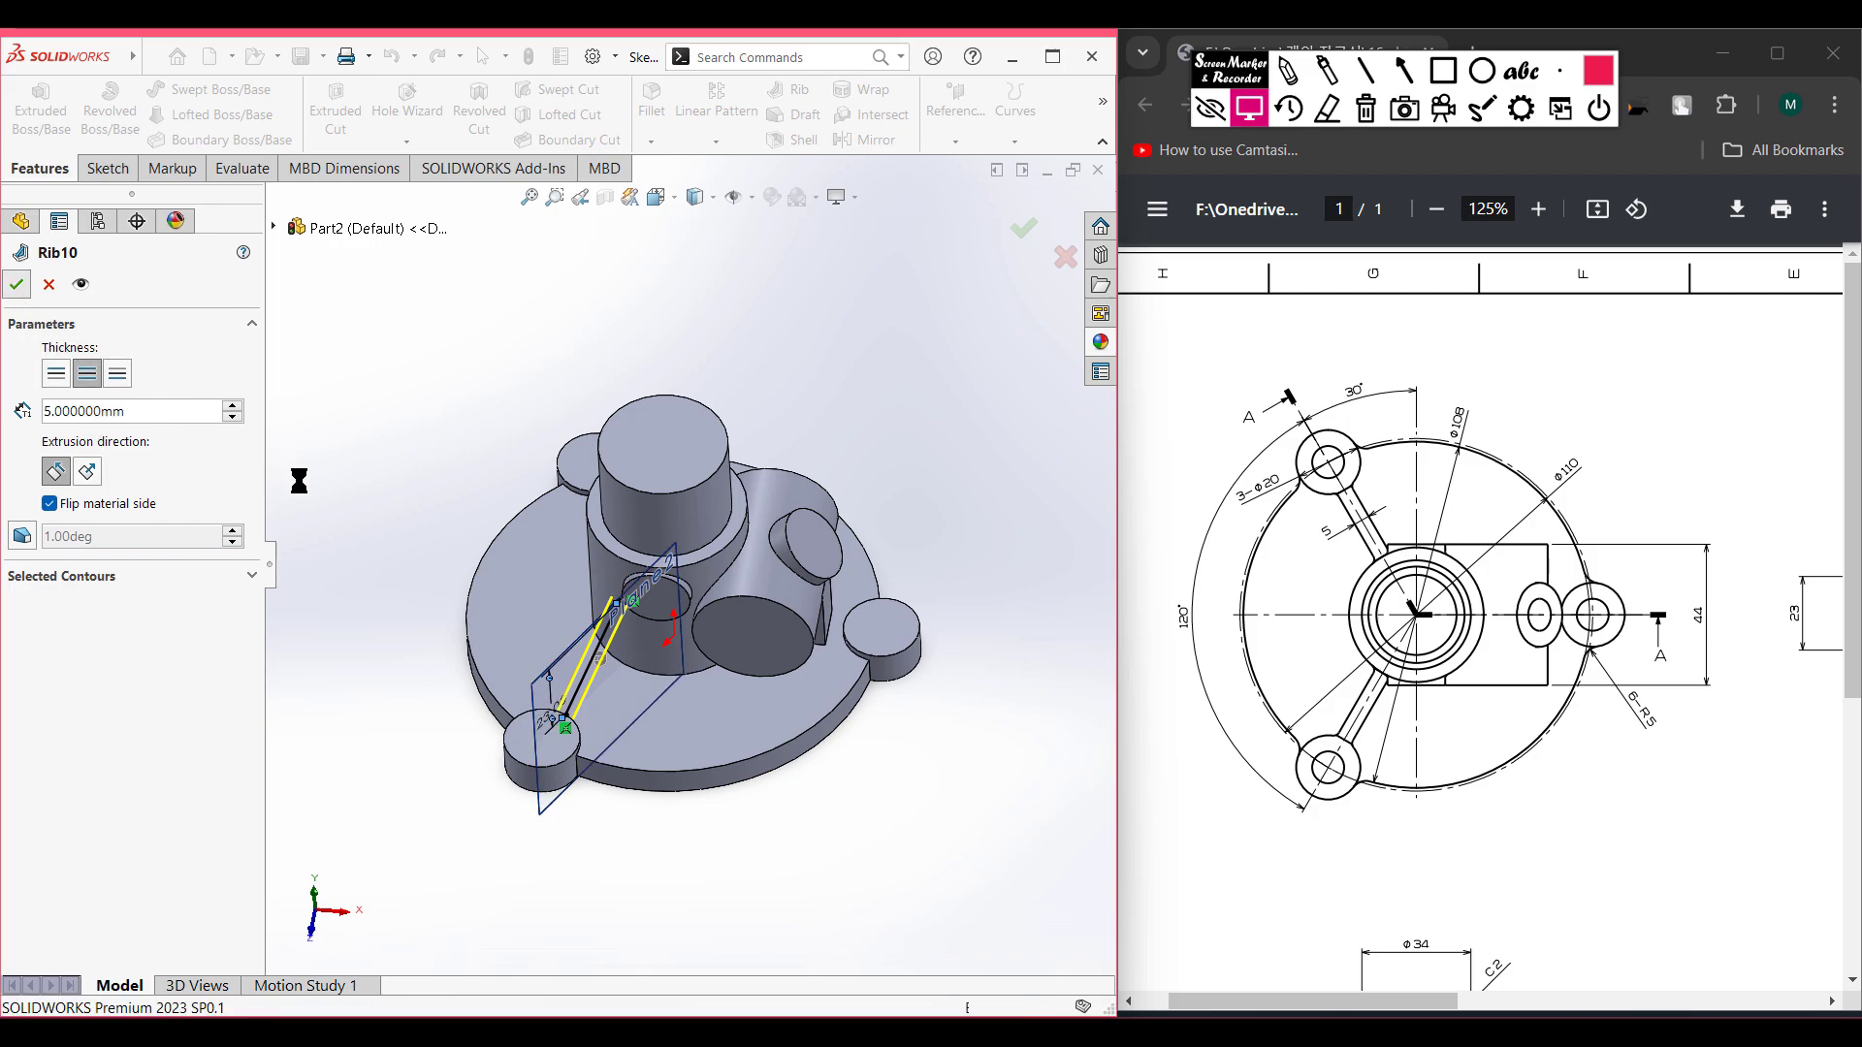
pyautogui.click(379, 519)
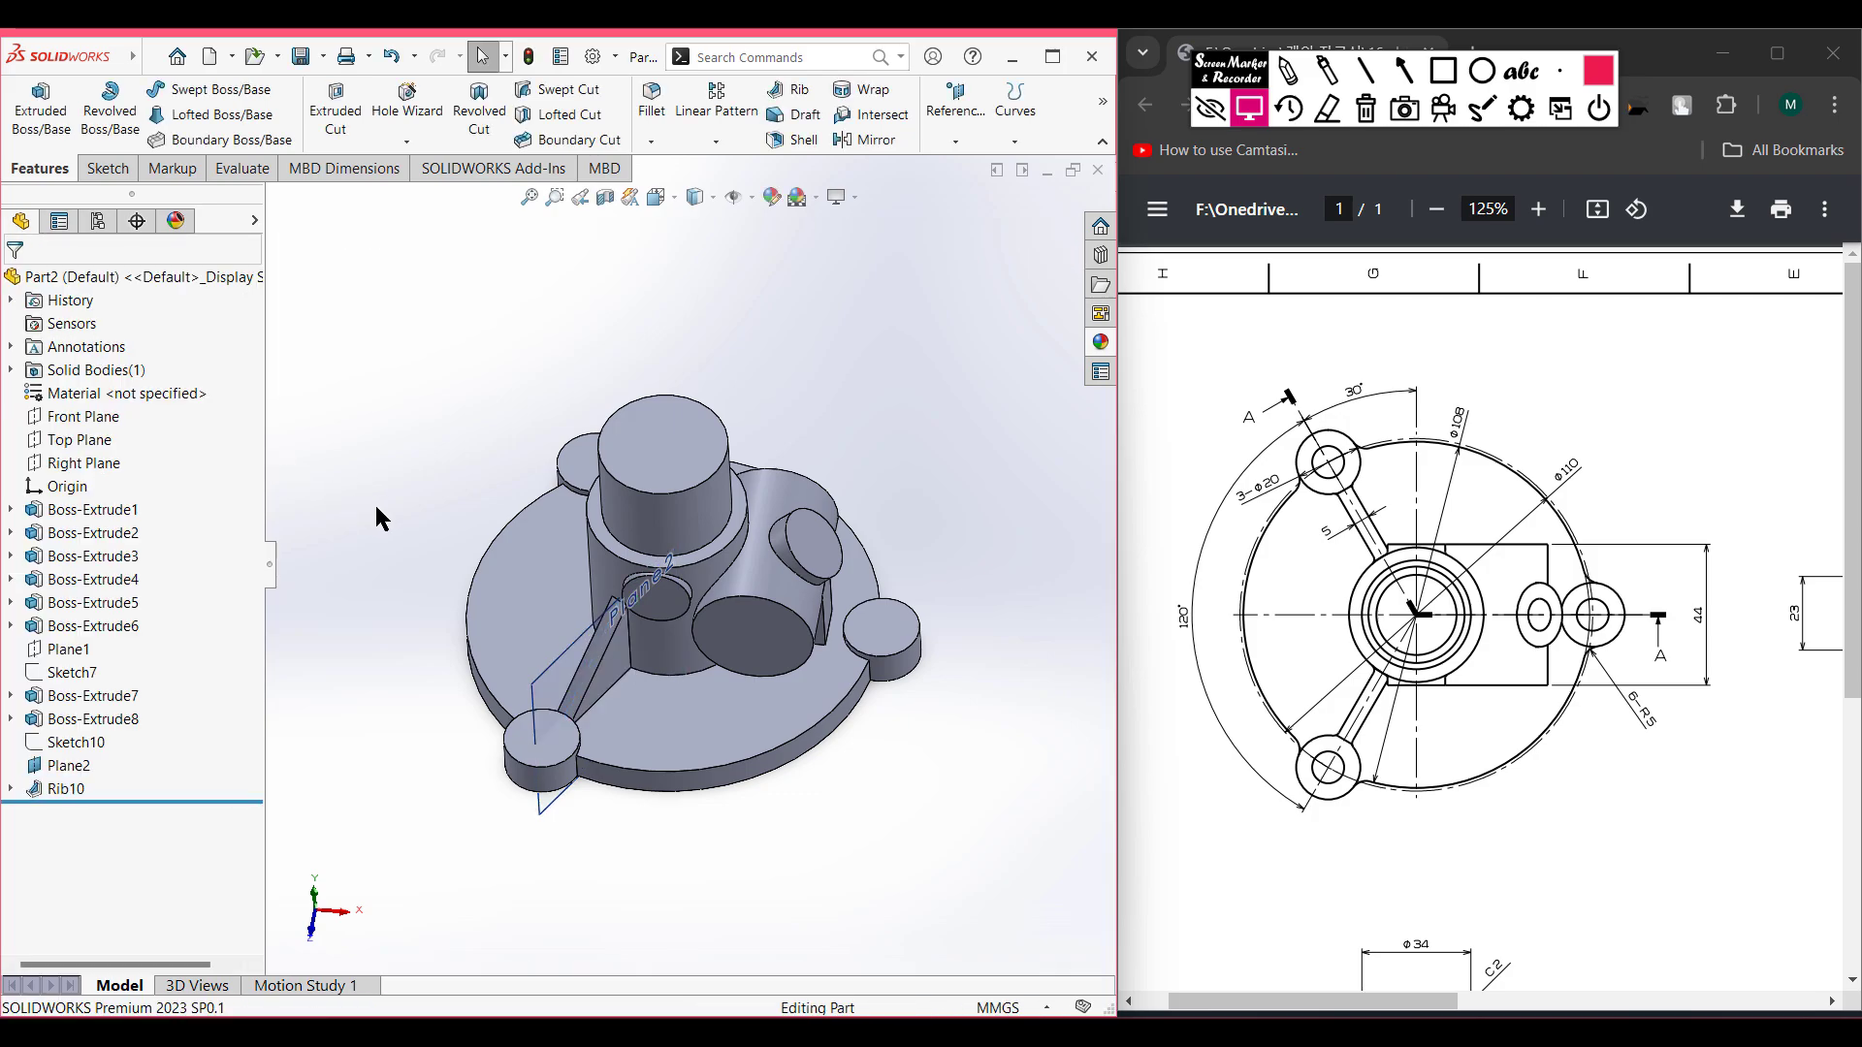
pyautogui.hotkey('ctrl', '7')
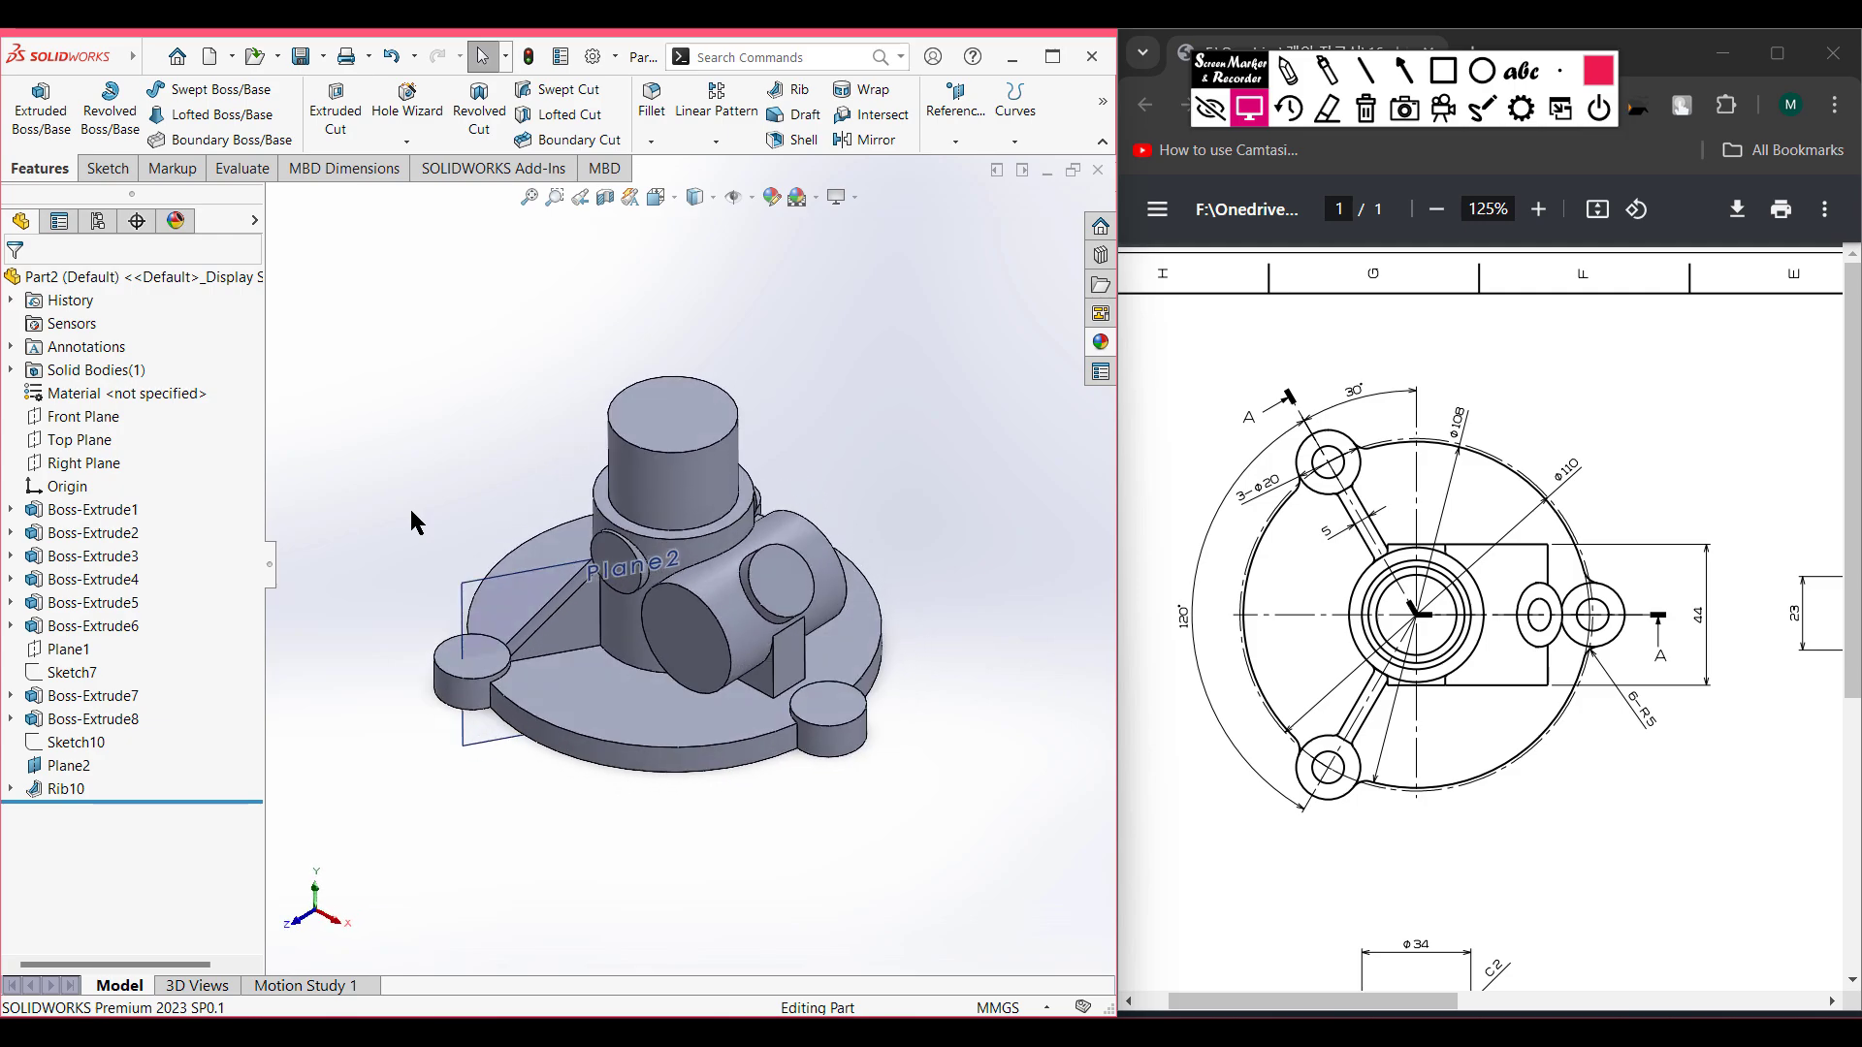
# - Hide the rib's reference plane and show the lug centerline sketch again
pyautogui.rightClick(470, 591)
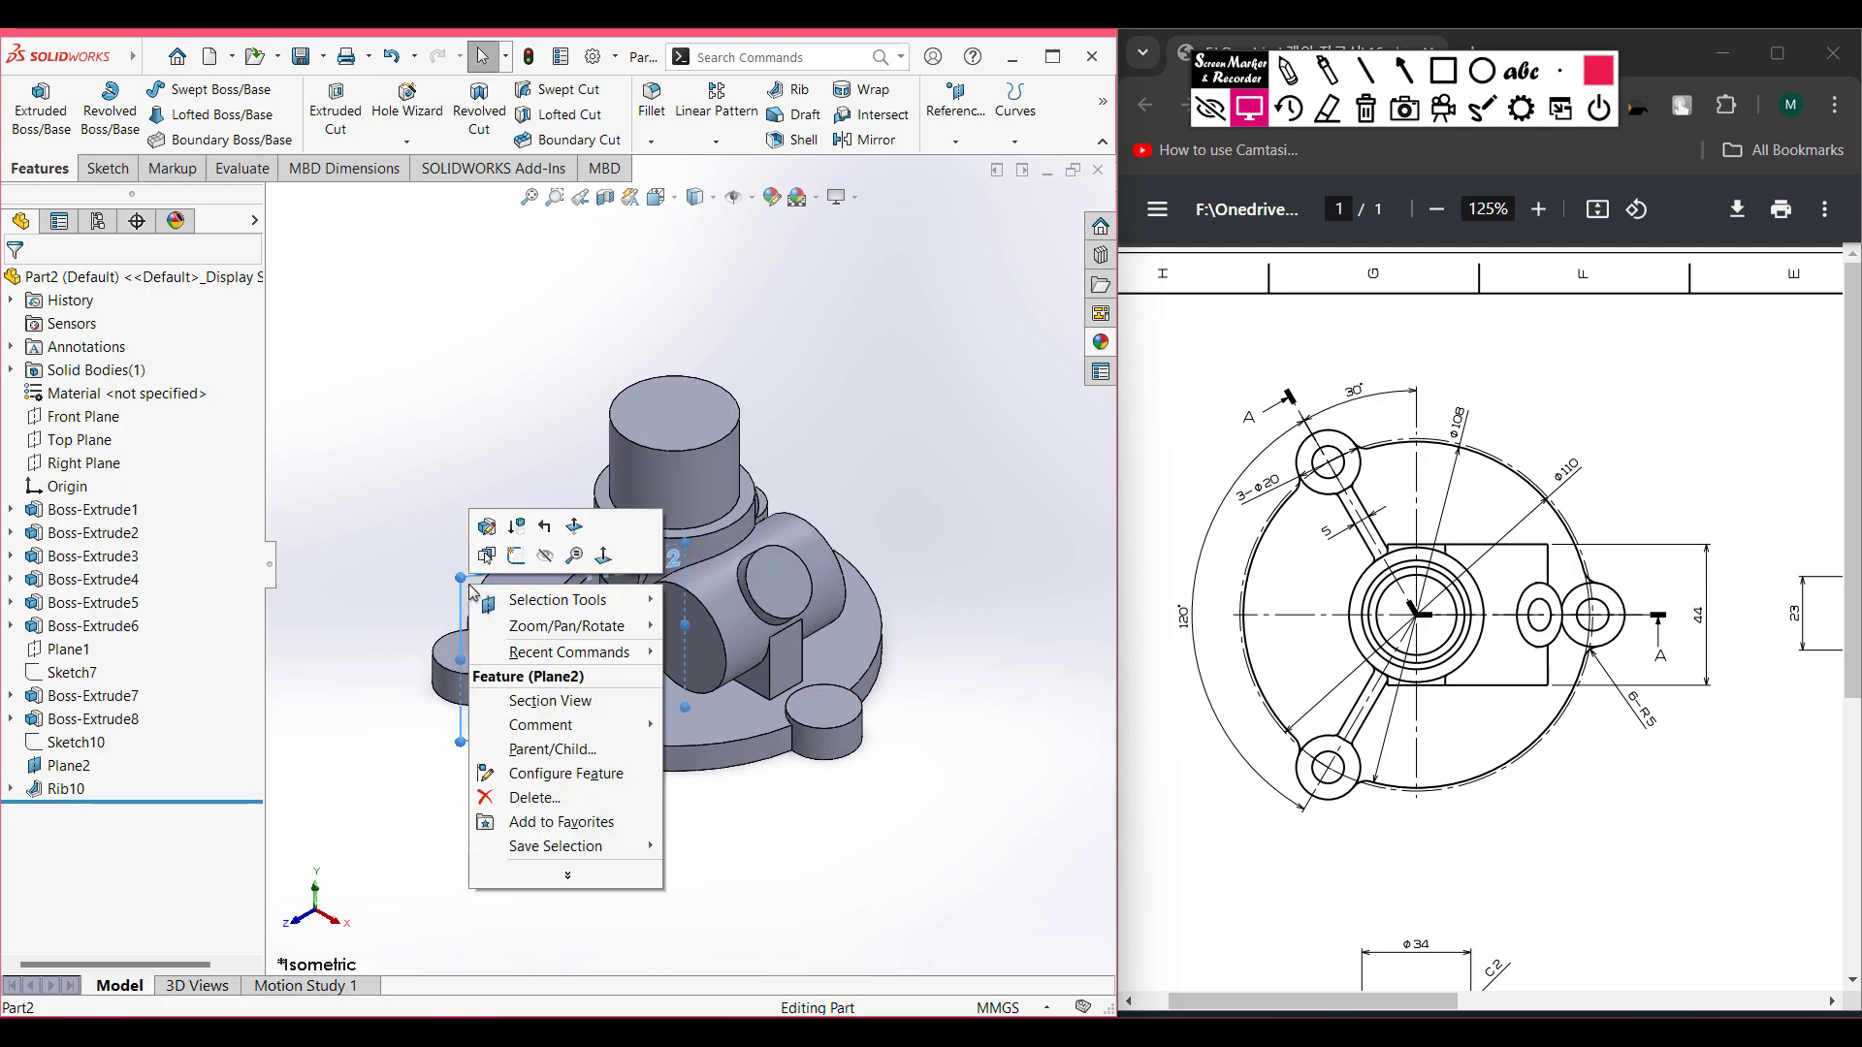
pyautogui.click(546, 558)
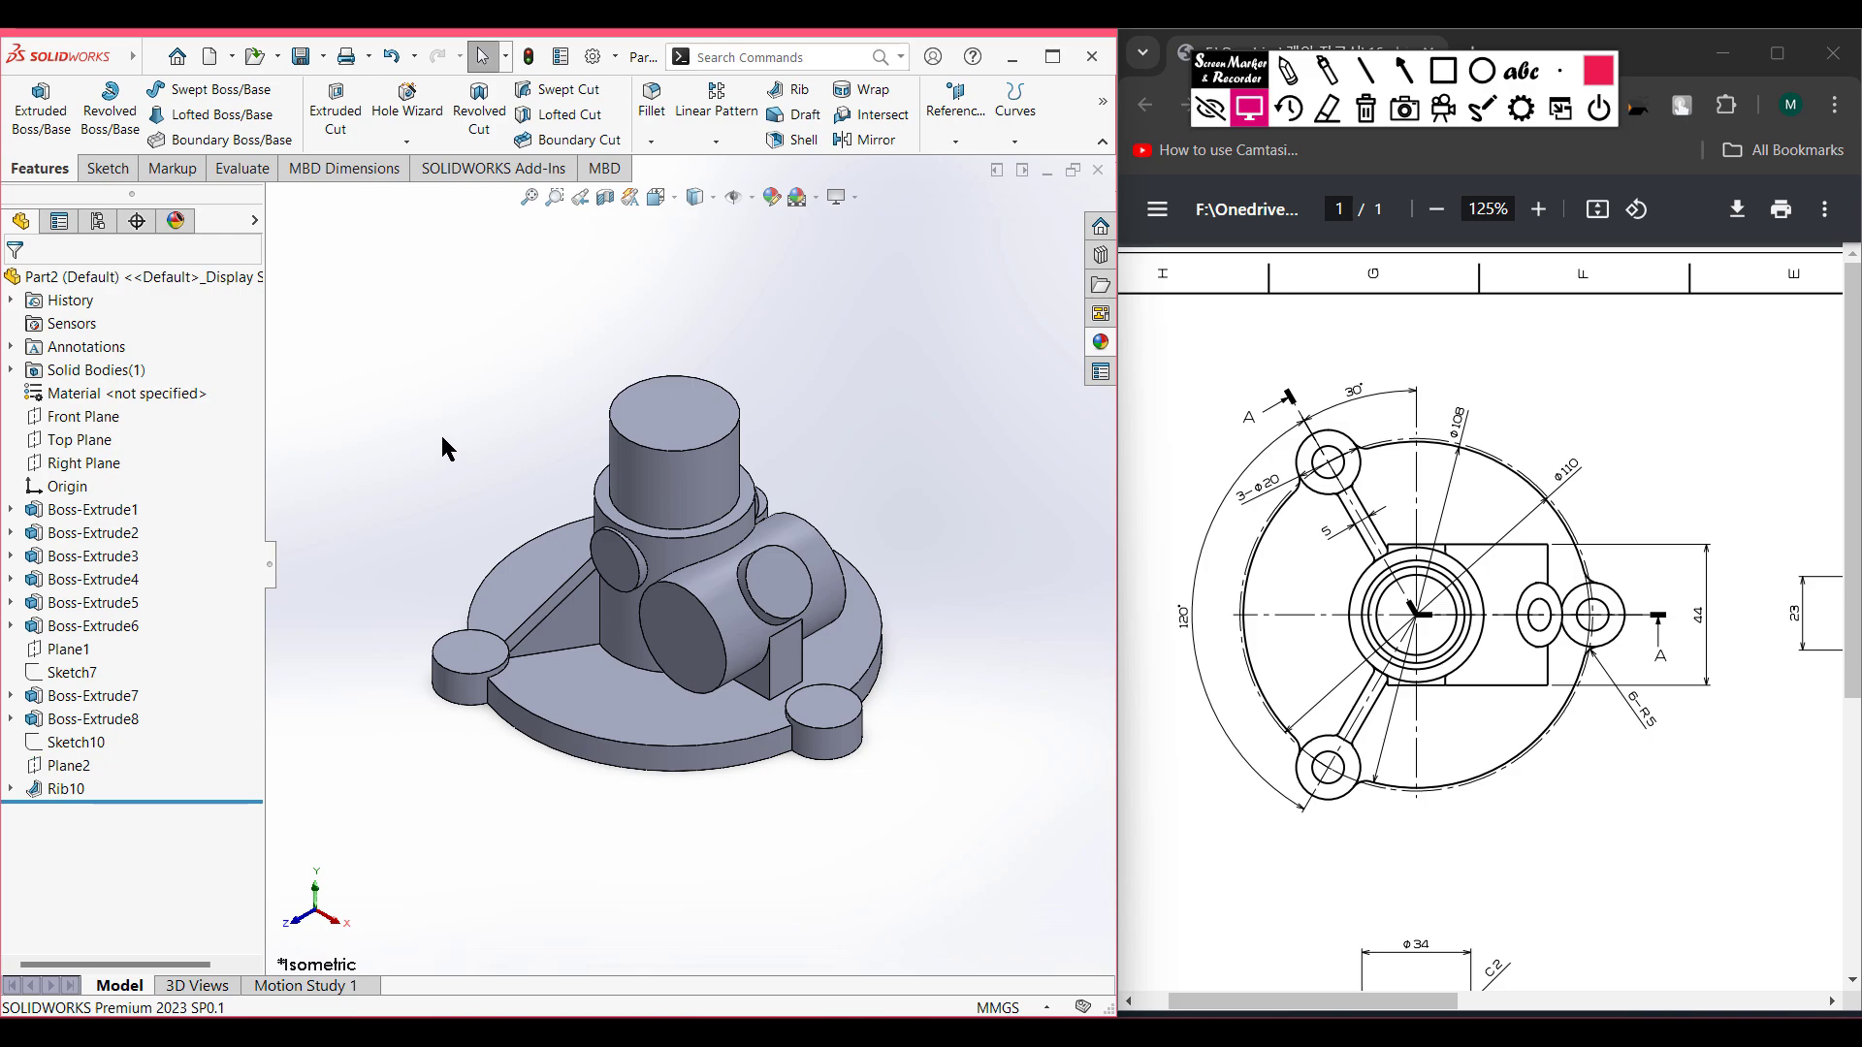
pyautogui.scroll(-1, 464, 448)
pyautogui.moveTo(465, 456); pyautogui.dragTo(504, 479, button='middle')
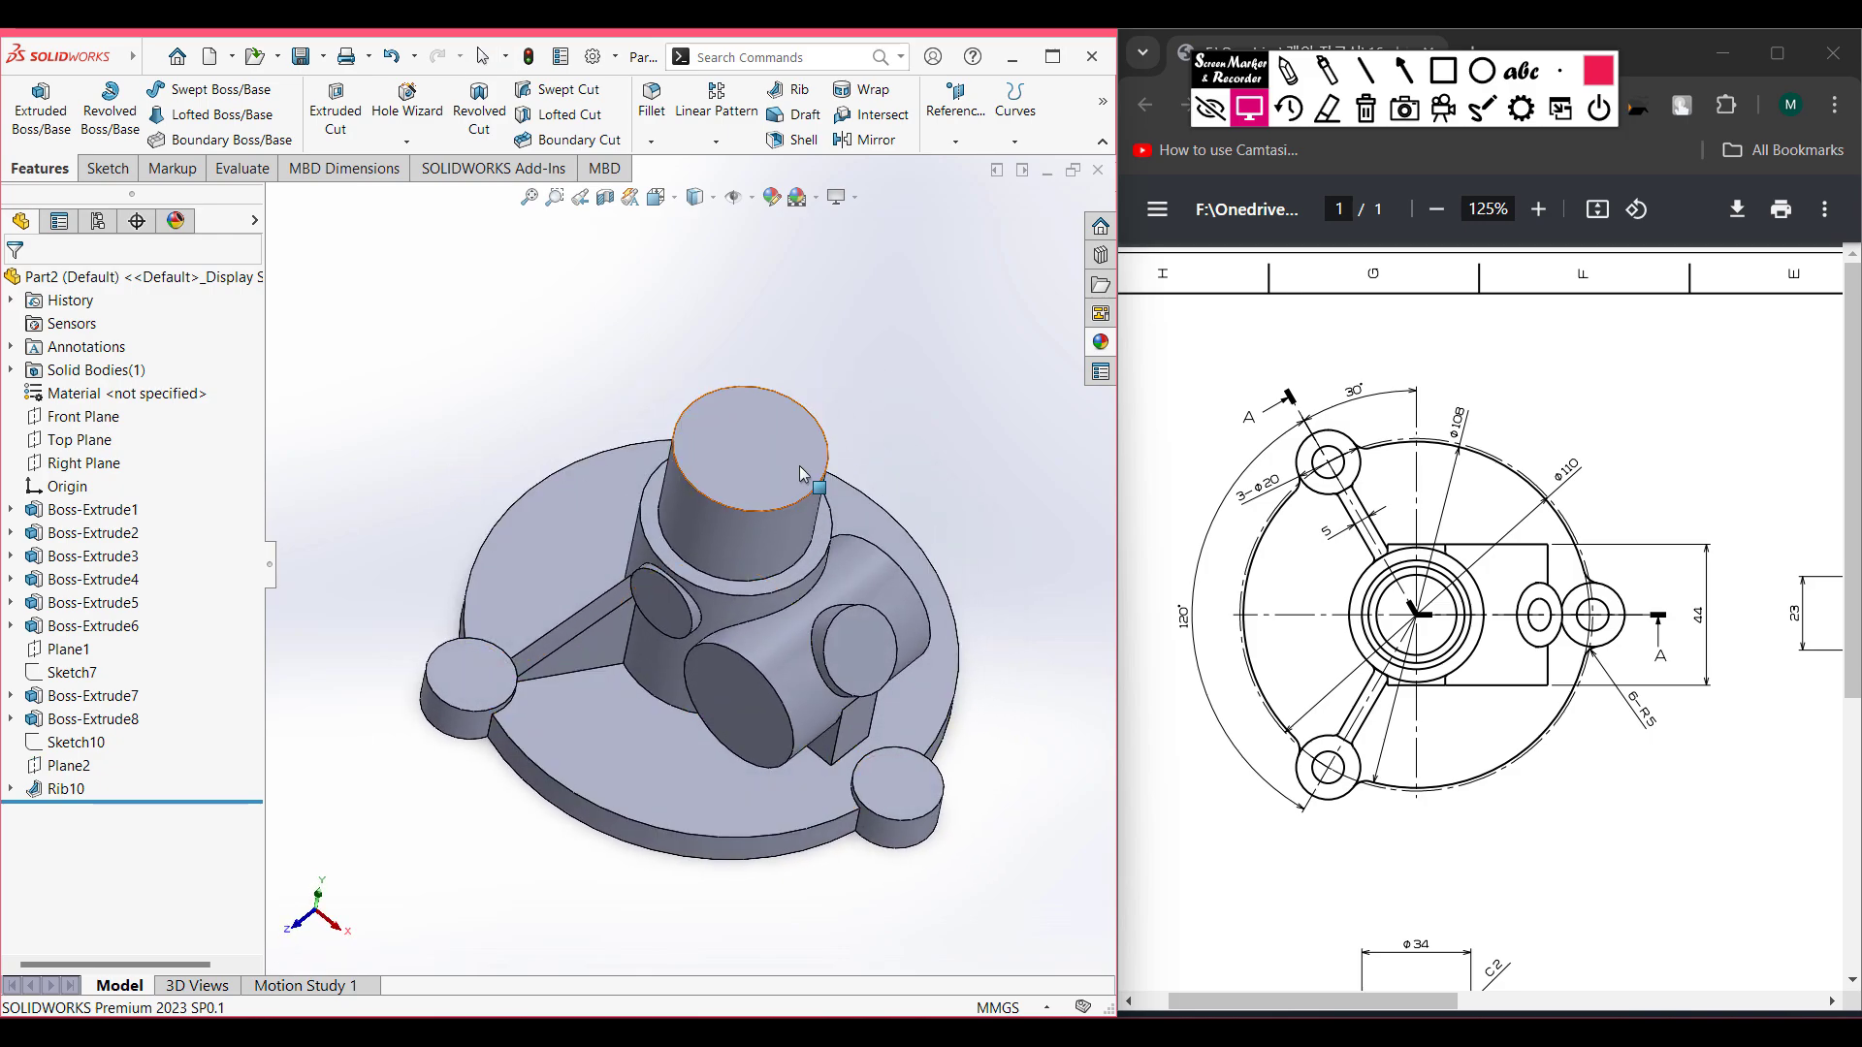
pyautogui.rightClick(66, 747)
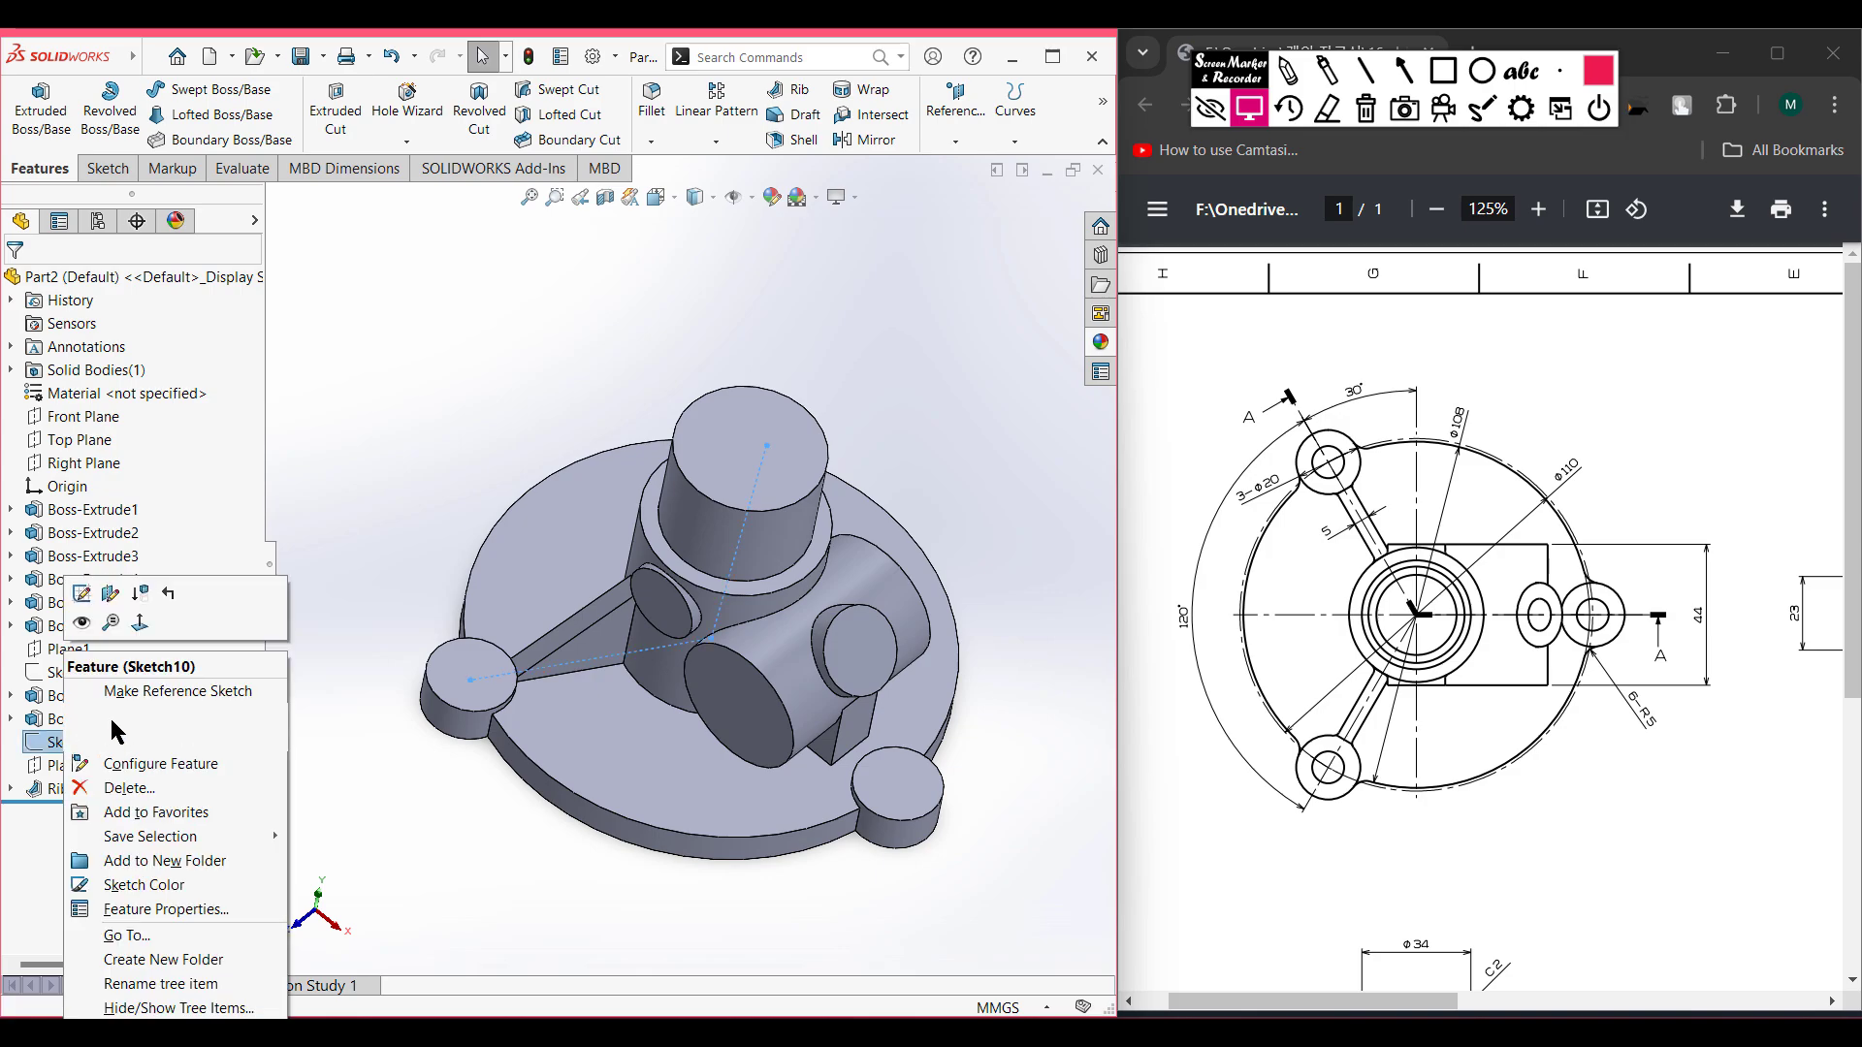
pyautogui.click(81, 624)
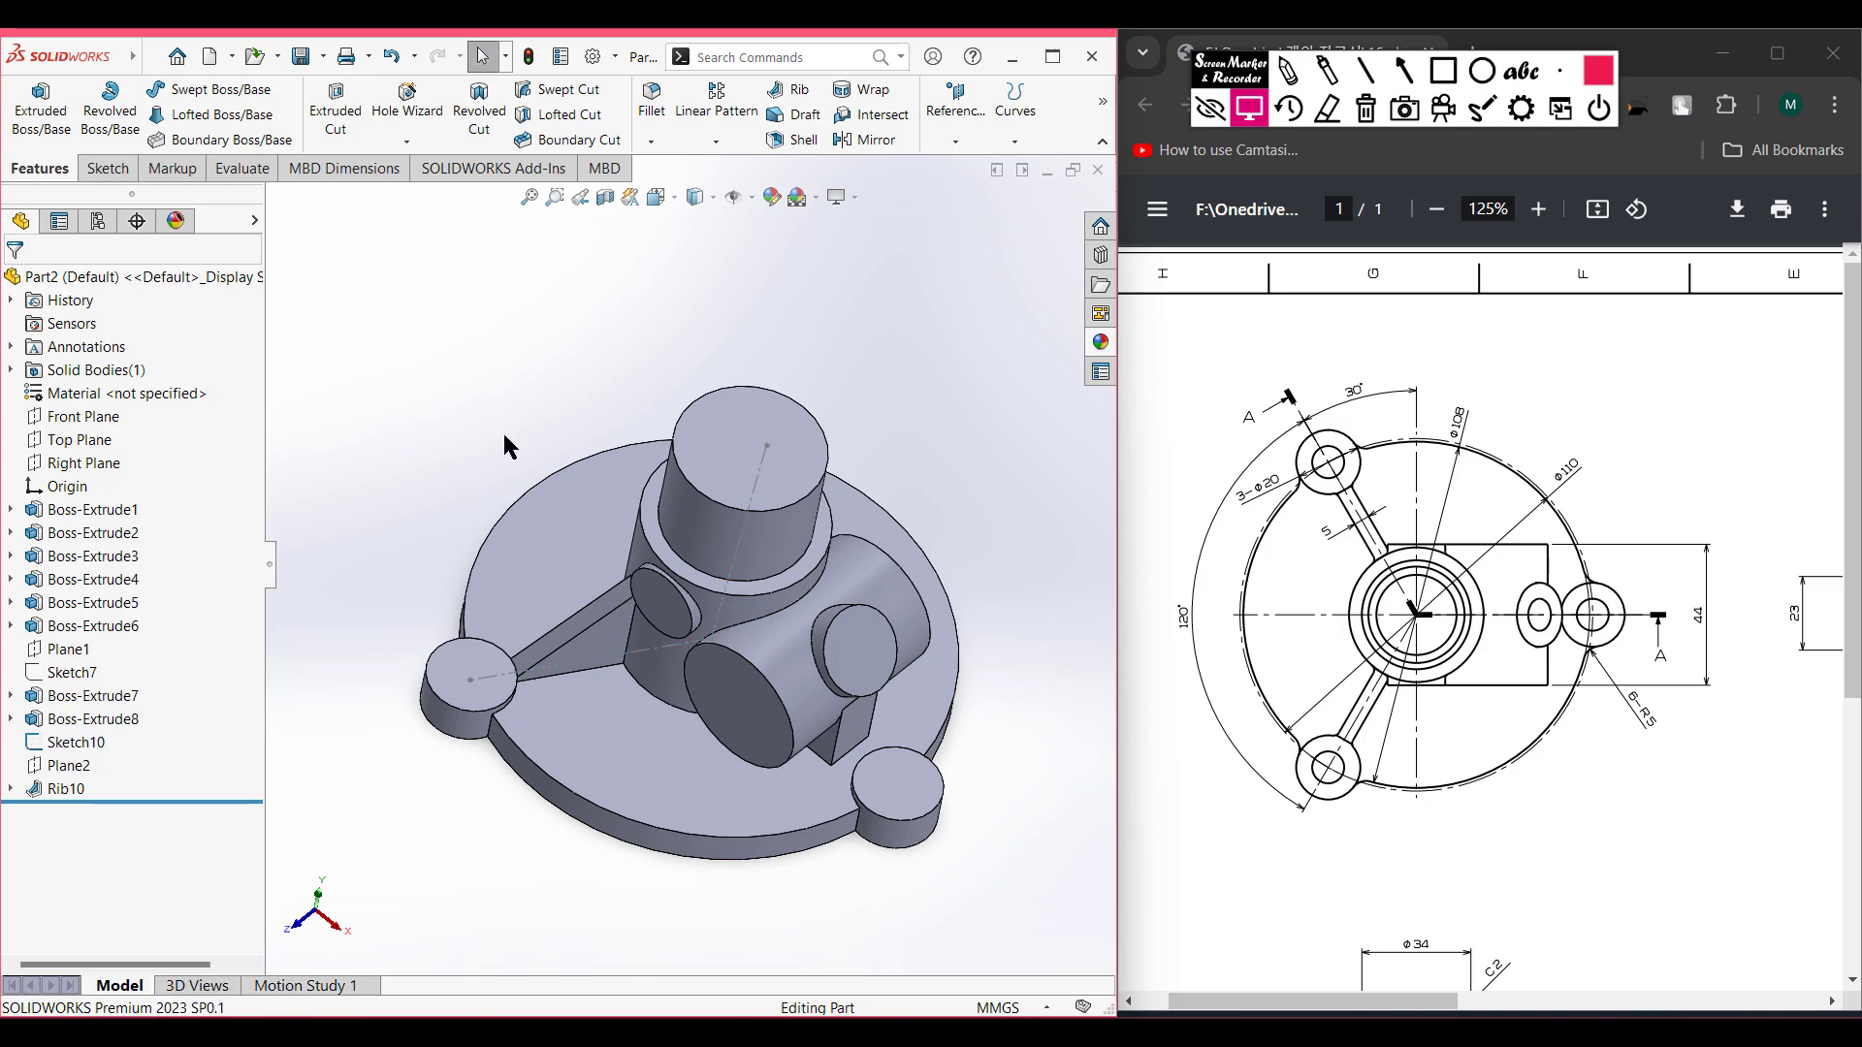
# - Create a reference plane coincident with the second lug's centerline and perpendicular to the Top Plane, then hide the centerline sketch
pyautogui.hotkey('ctrl', '7')
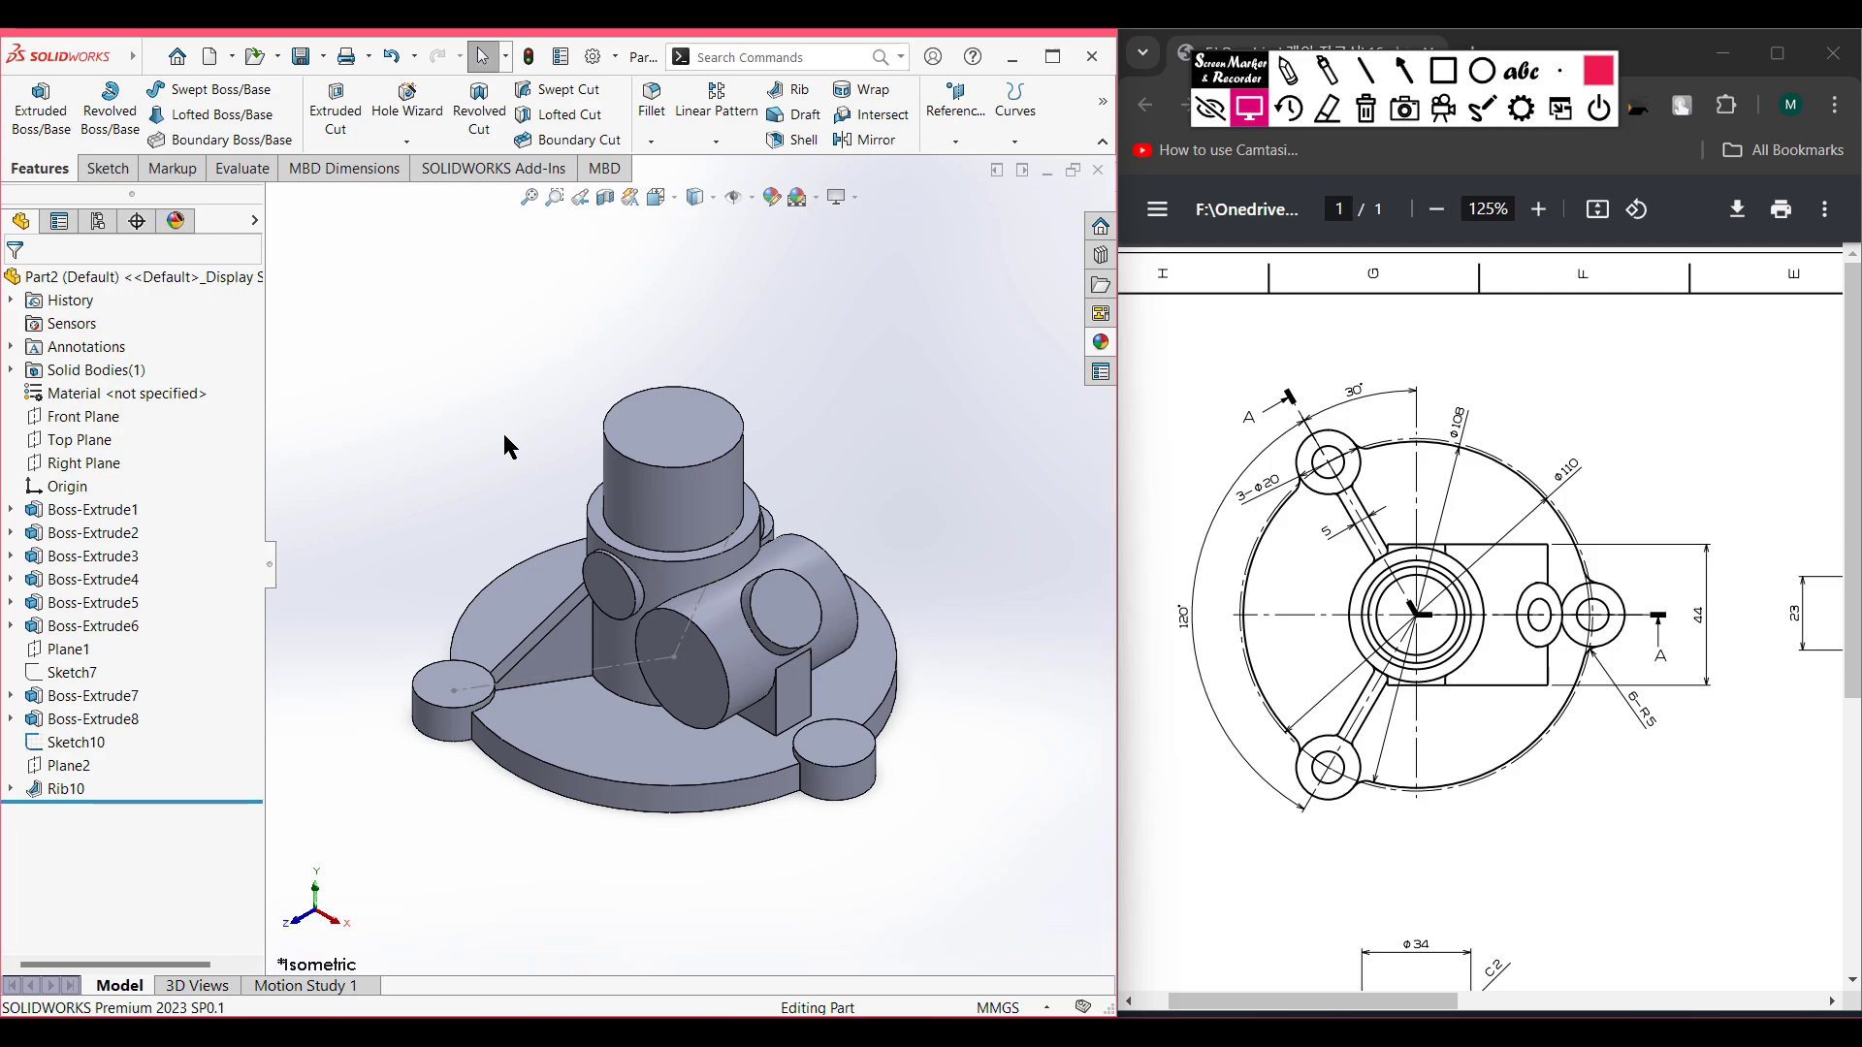
pyautogui.click(960, 141)
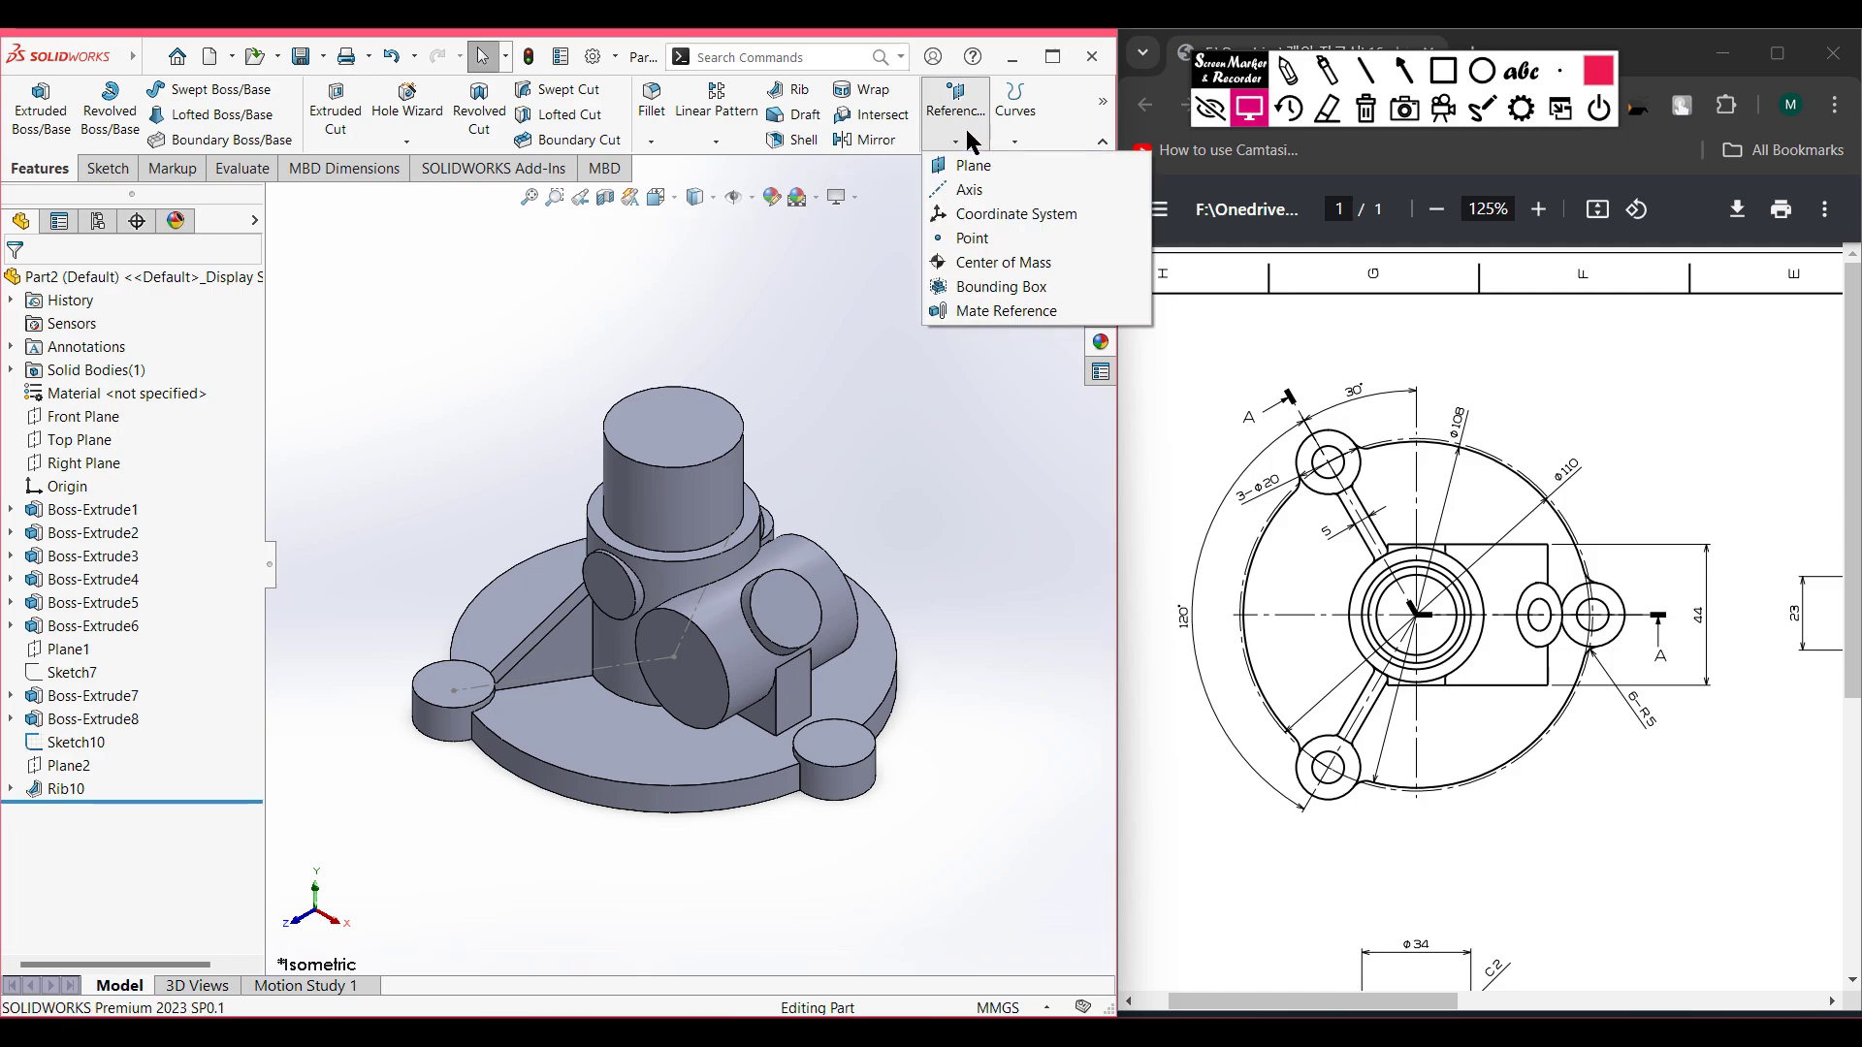
pyautogui.click(982, 172)
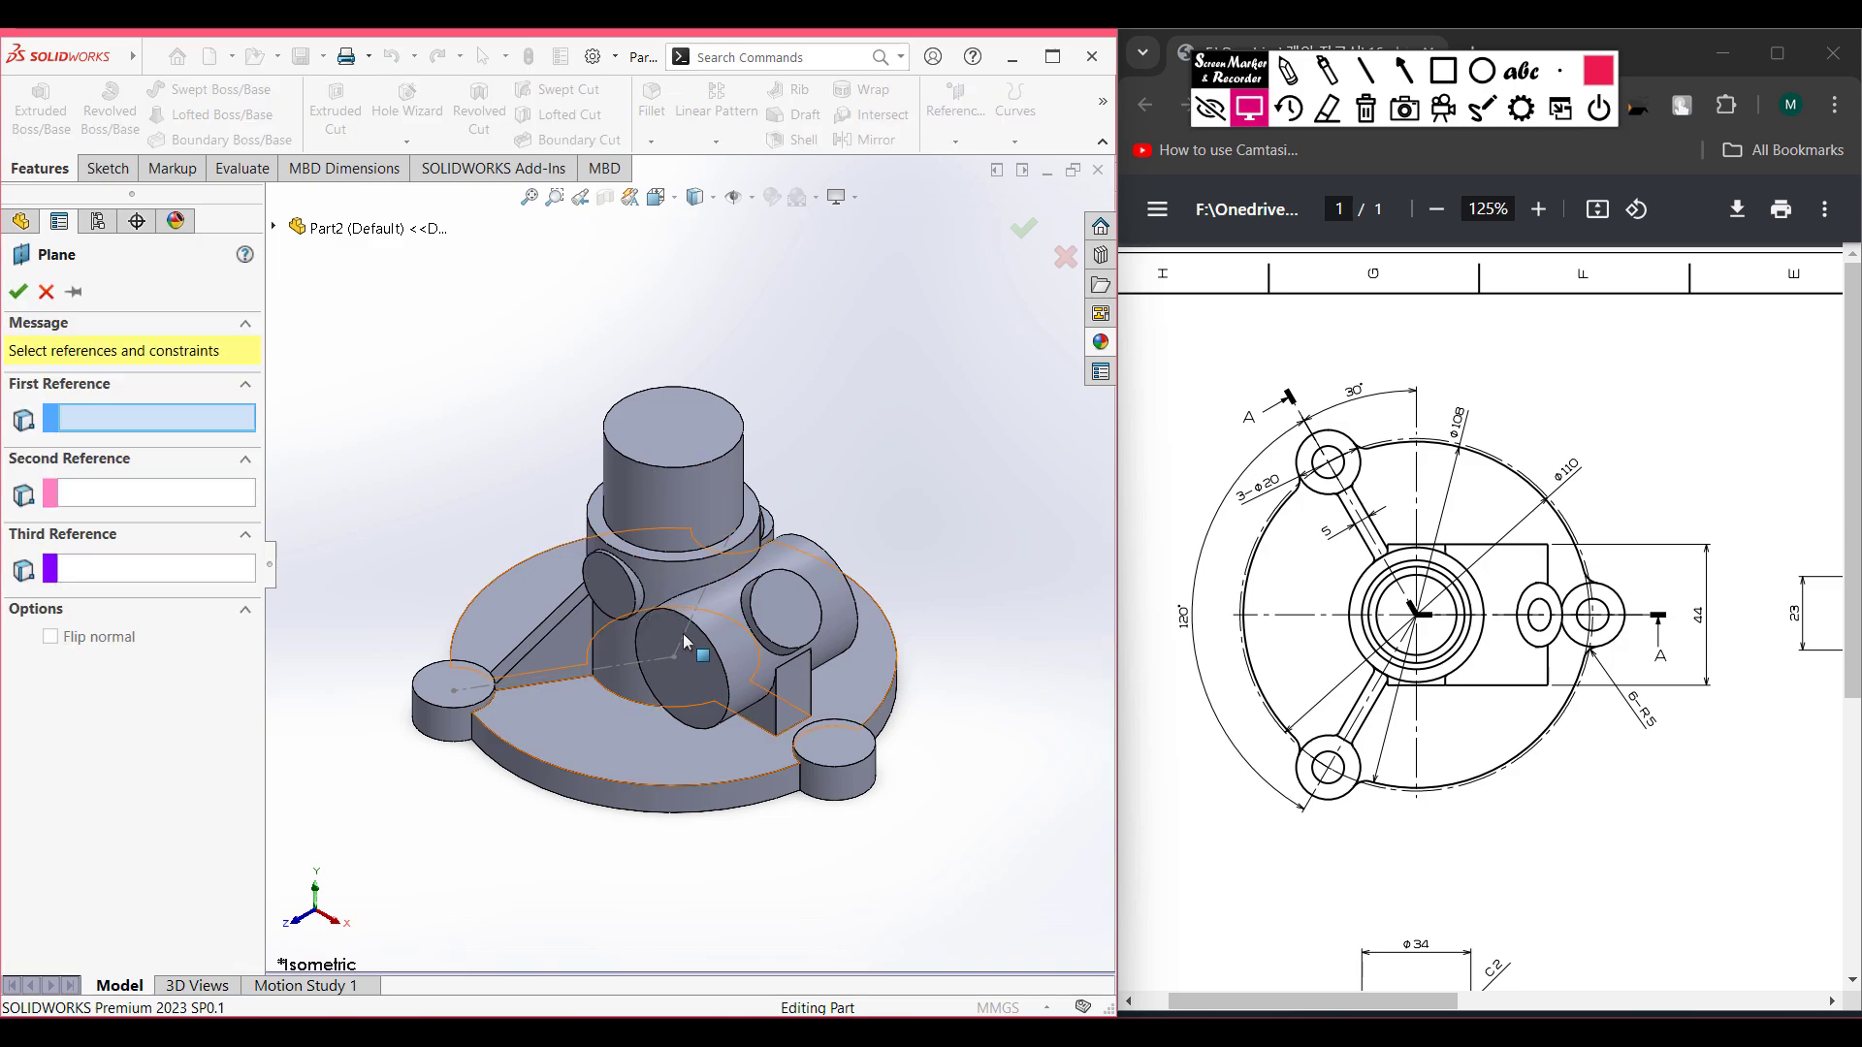
pyautogui.click(622, 635)
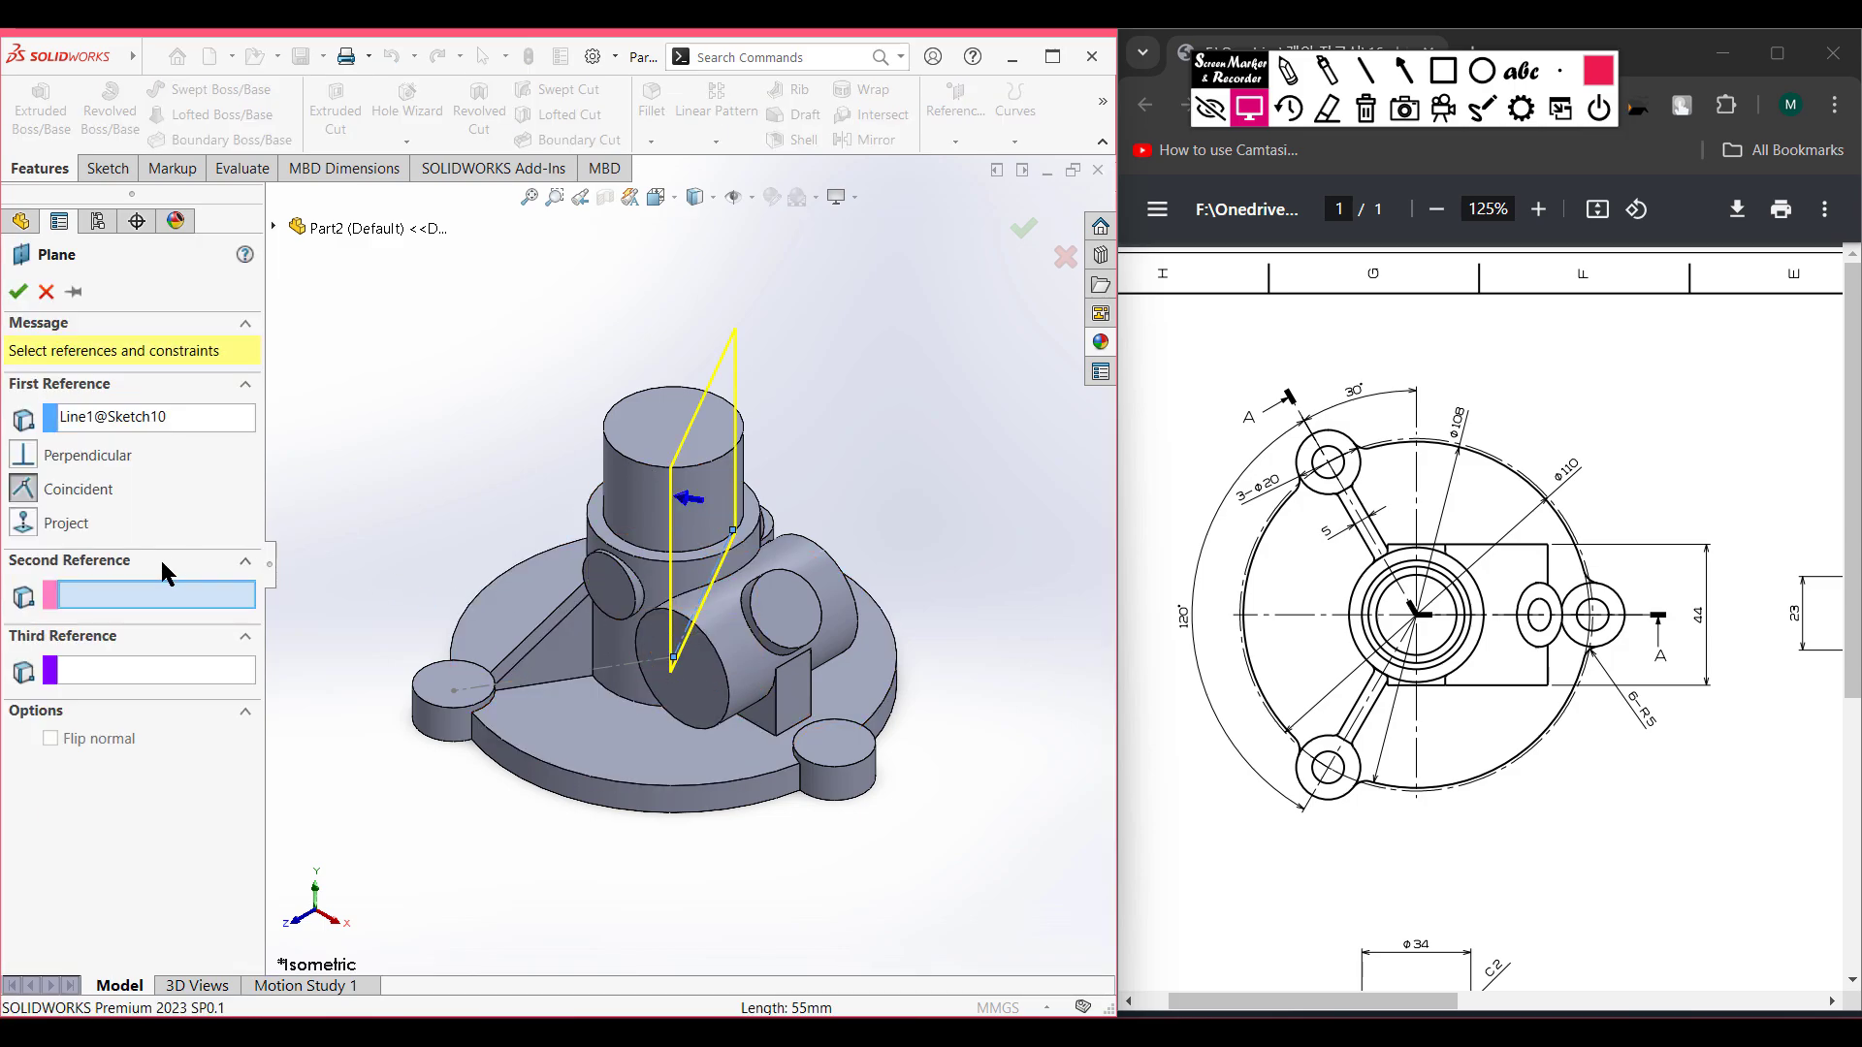
pyautogui.click(275, 228)
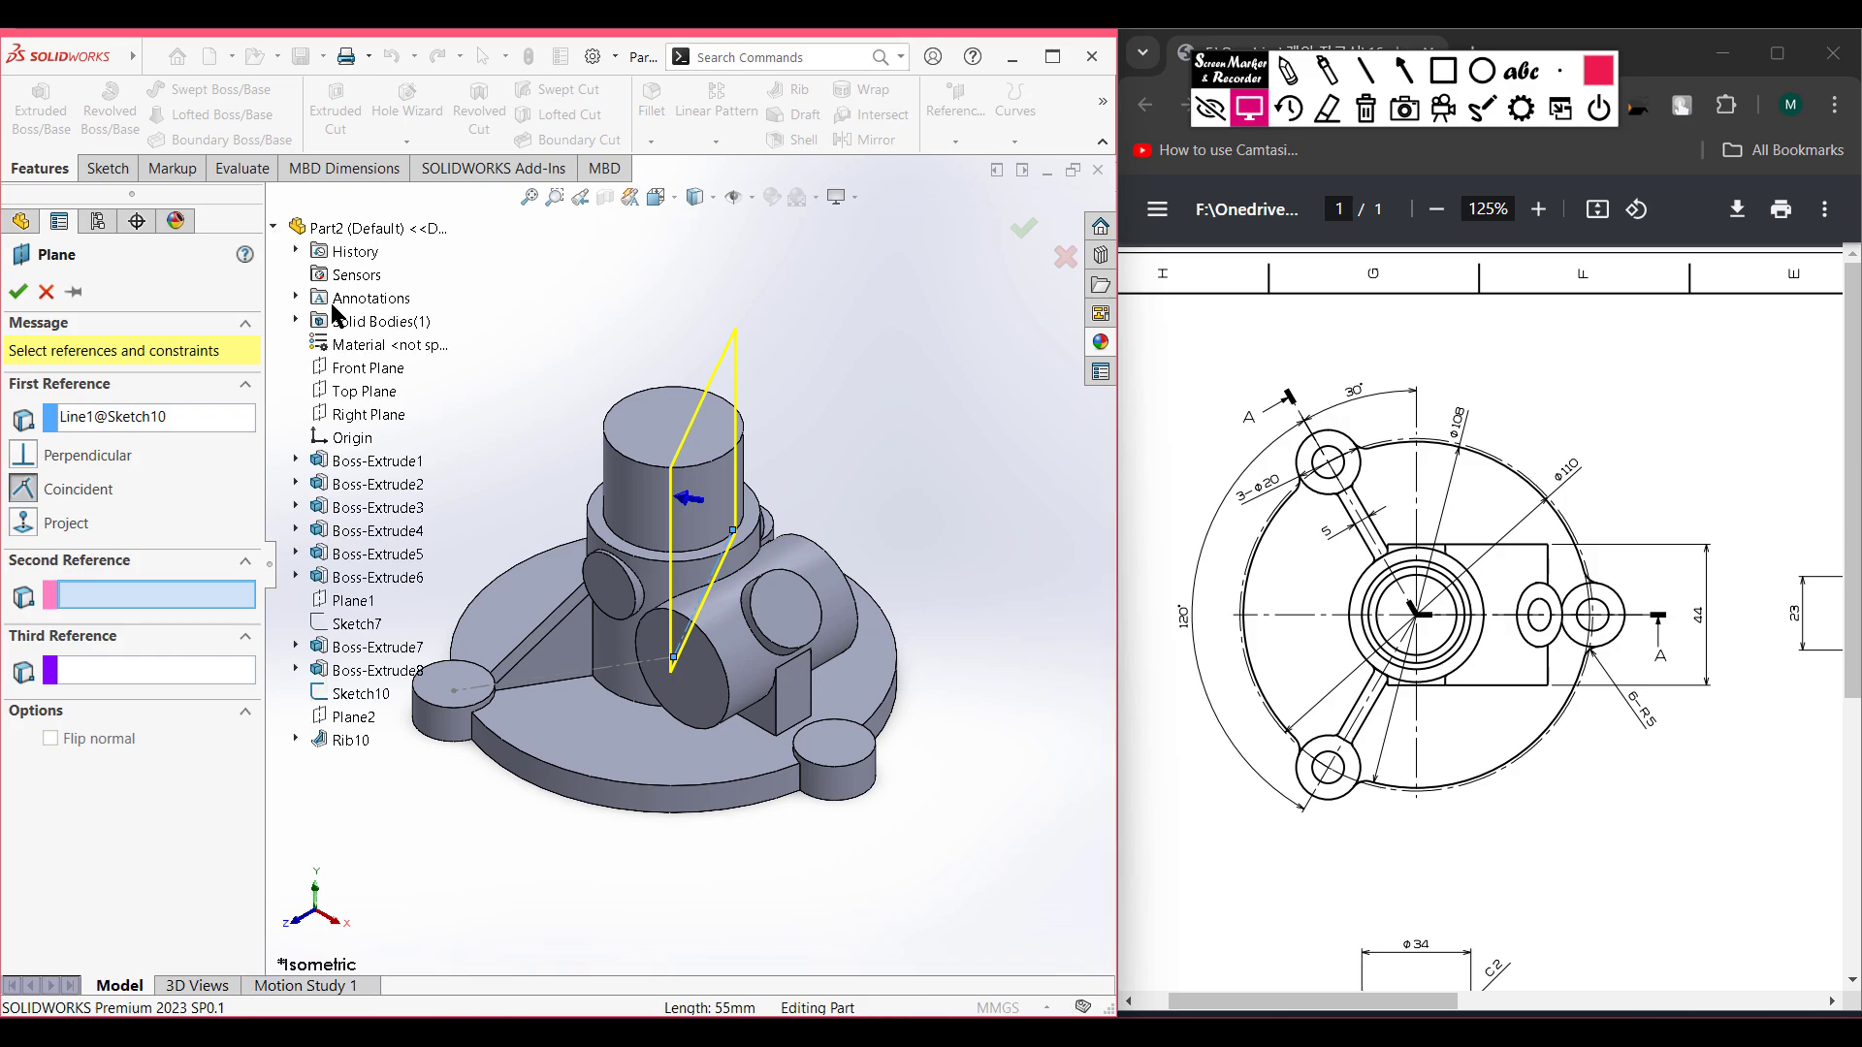
pyautogui.click(366, 392)
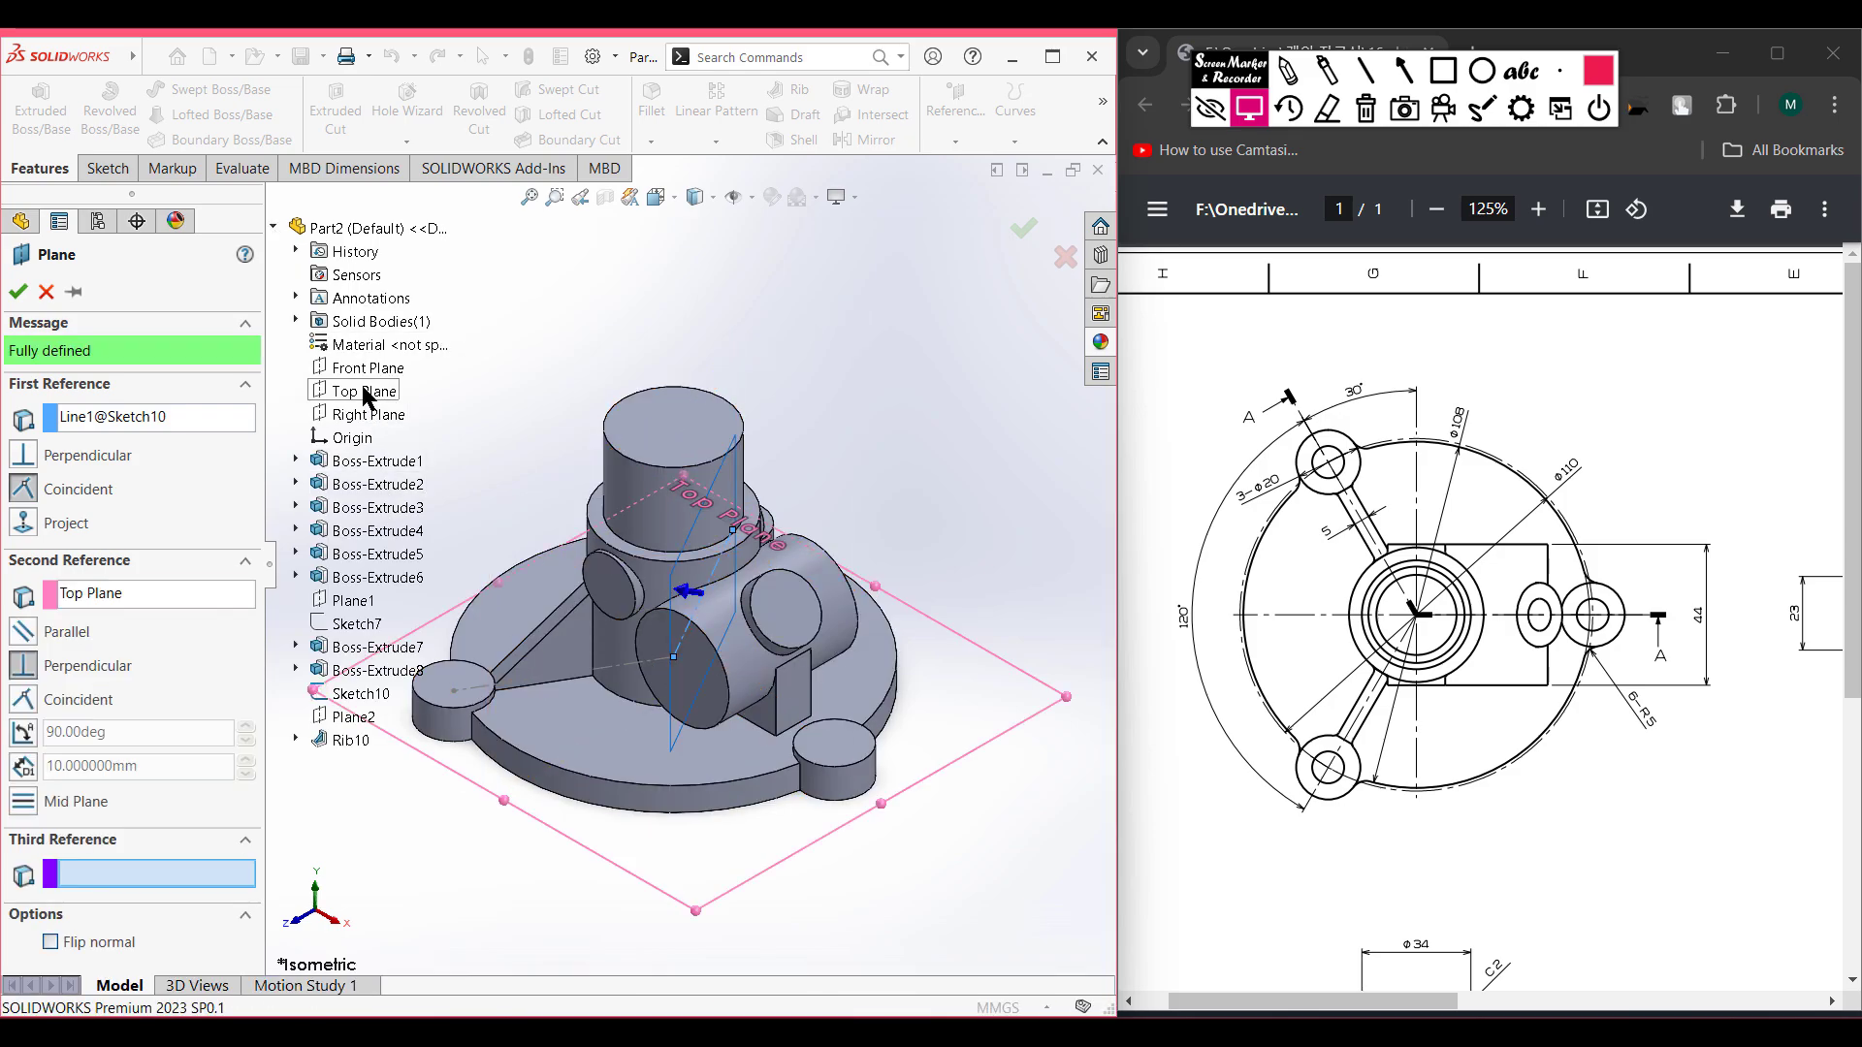
pyautogui.click(20, 293)
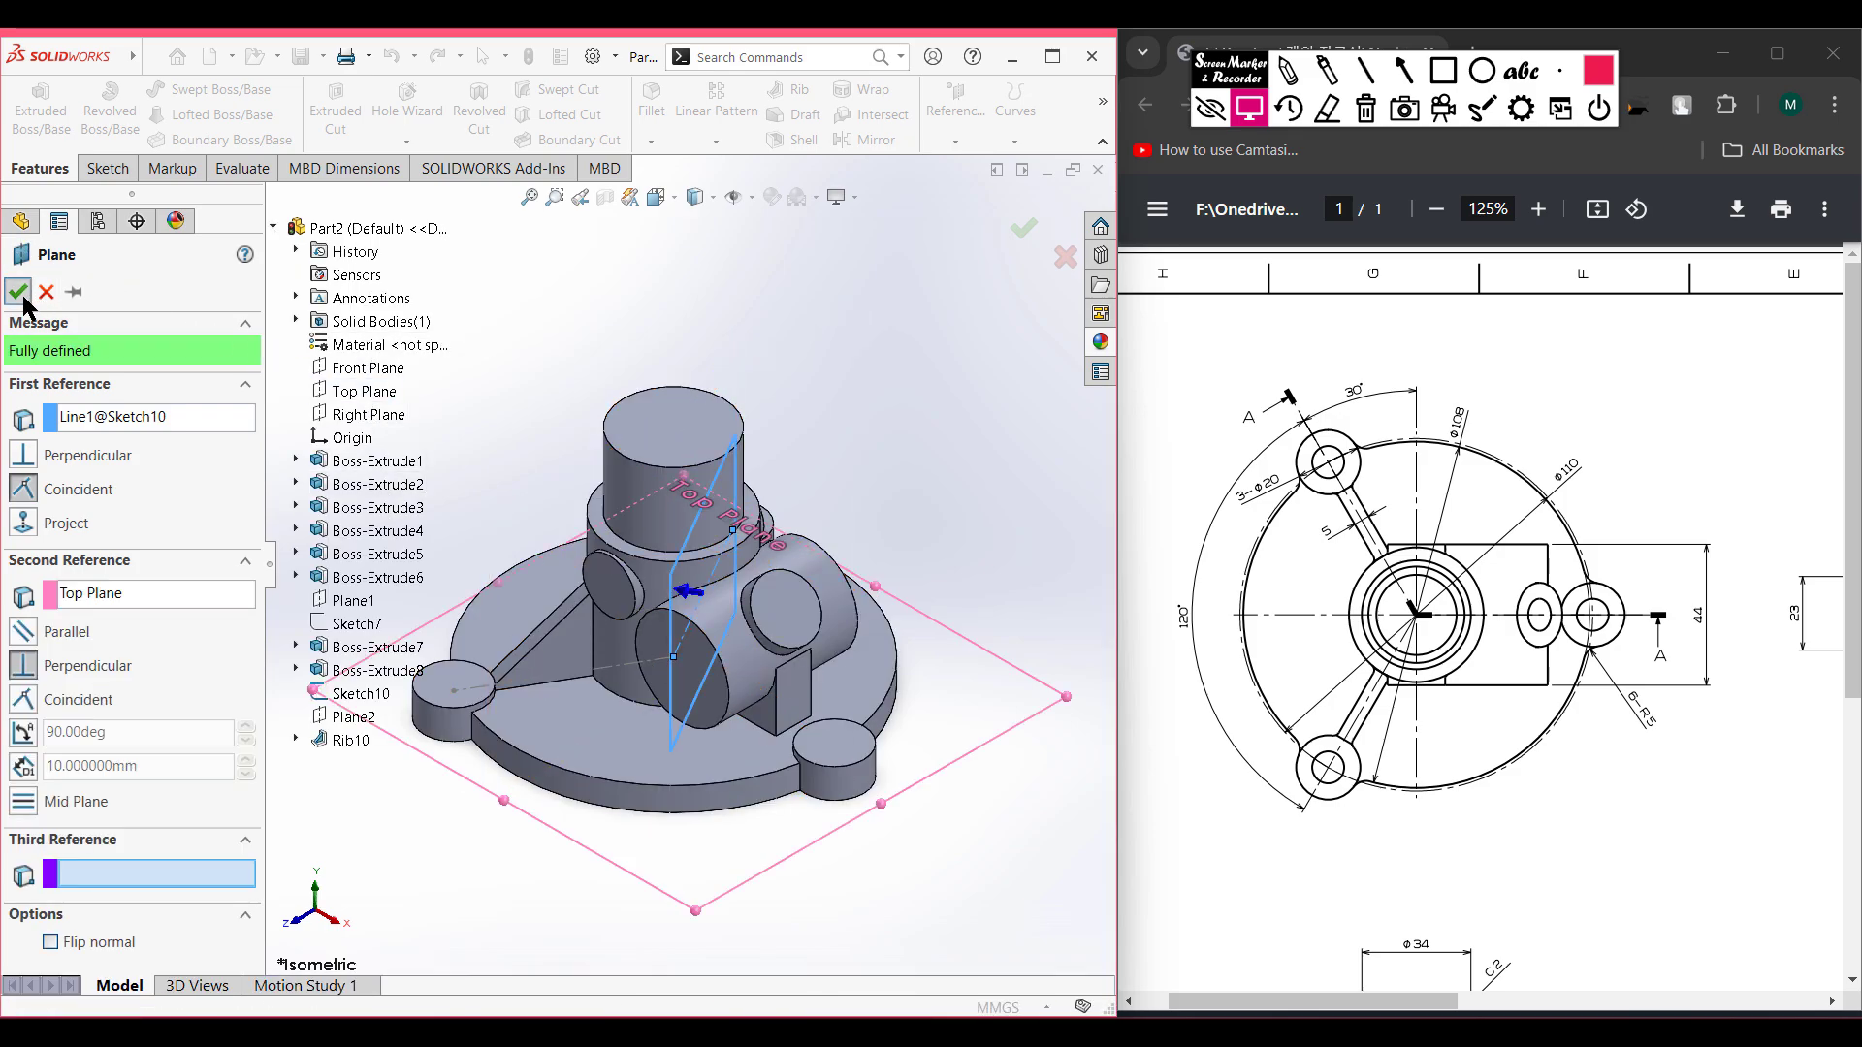
pyautogui.click(588, 321)
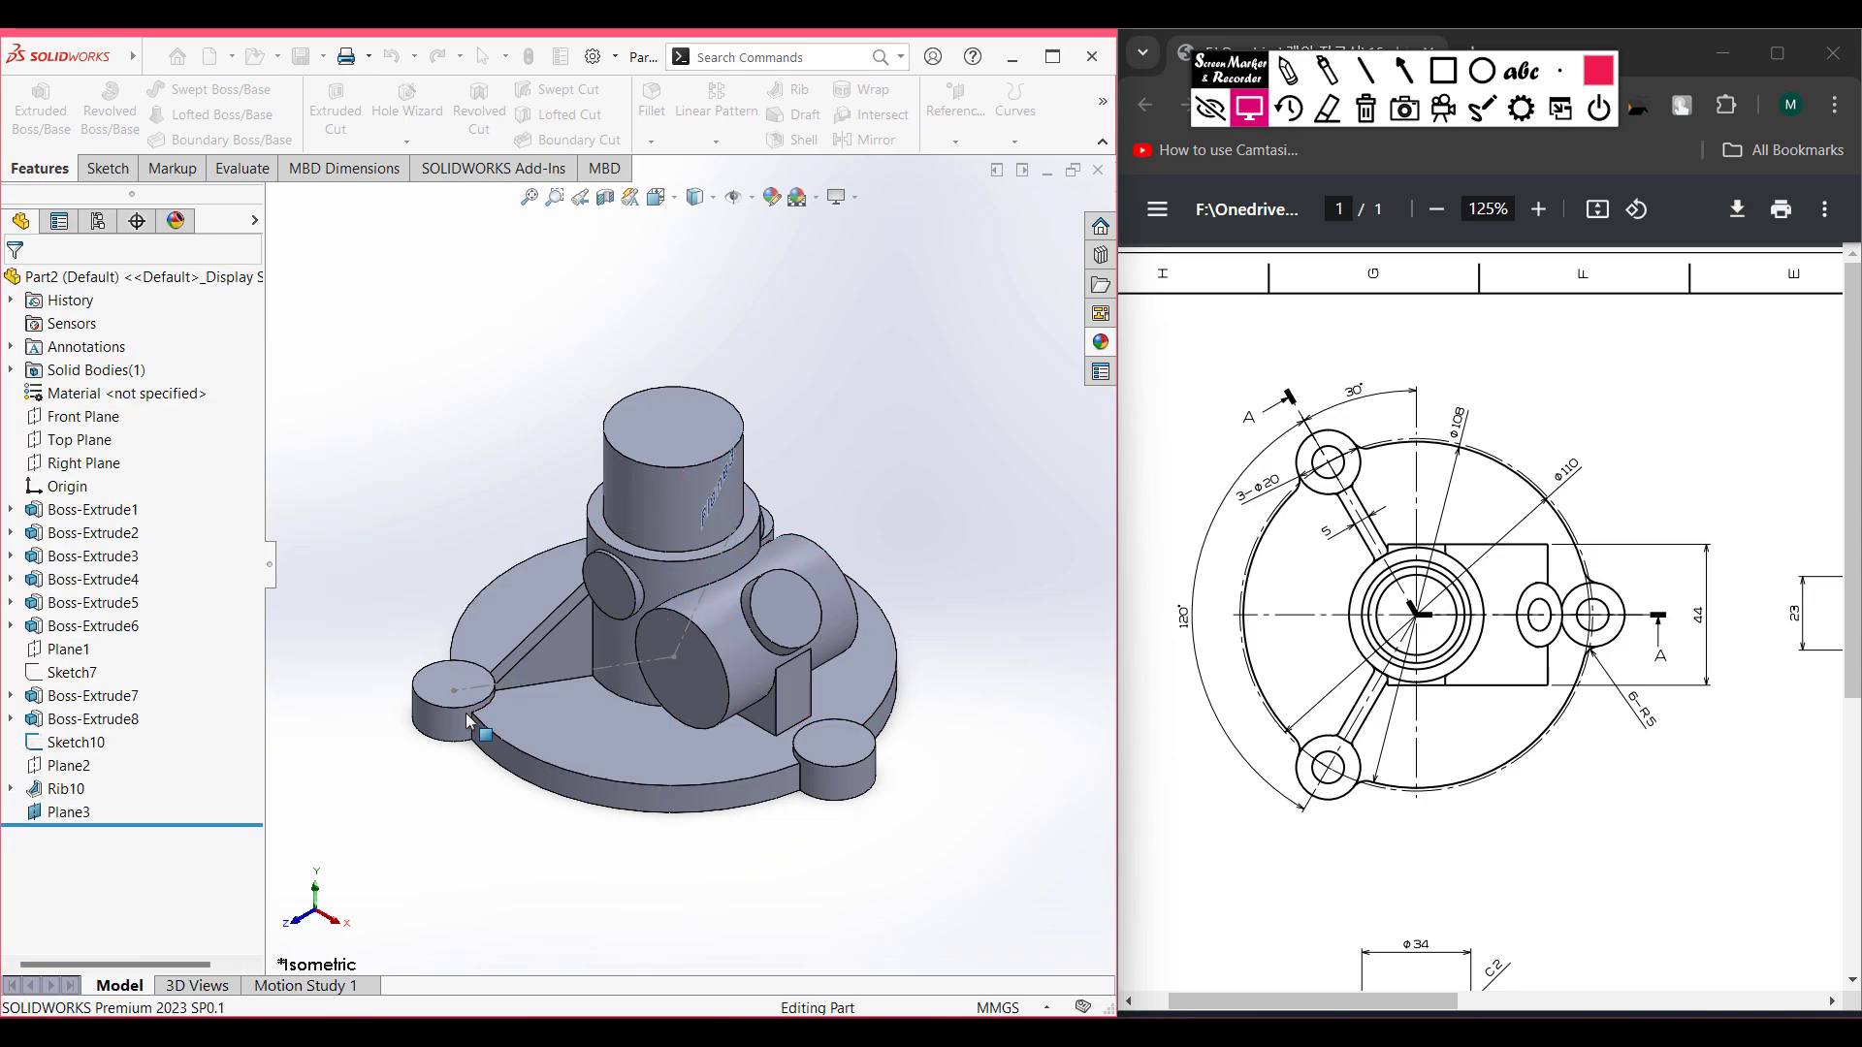
pyautogui.rightClick(612, 666)
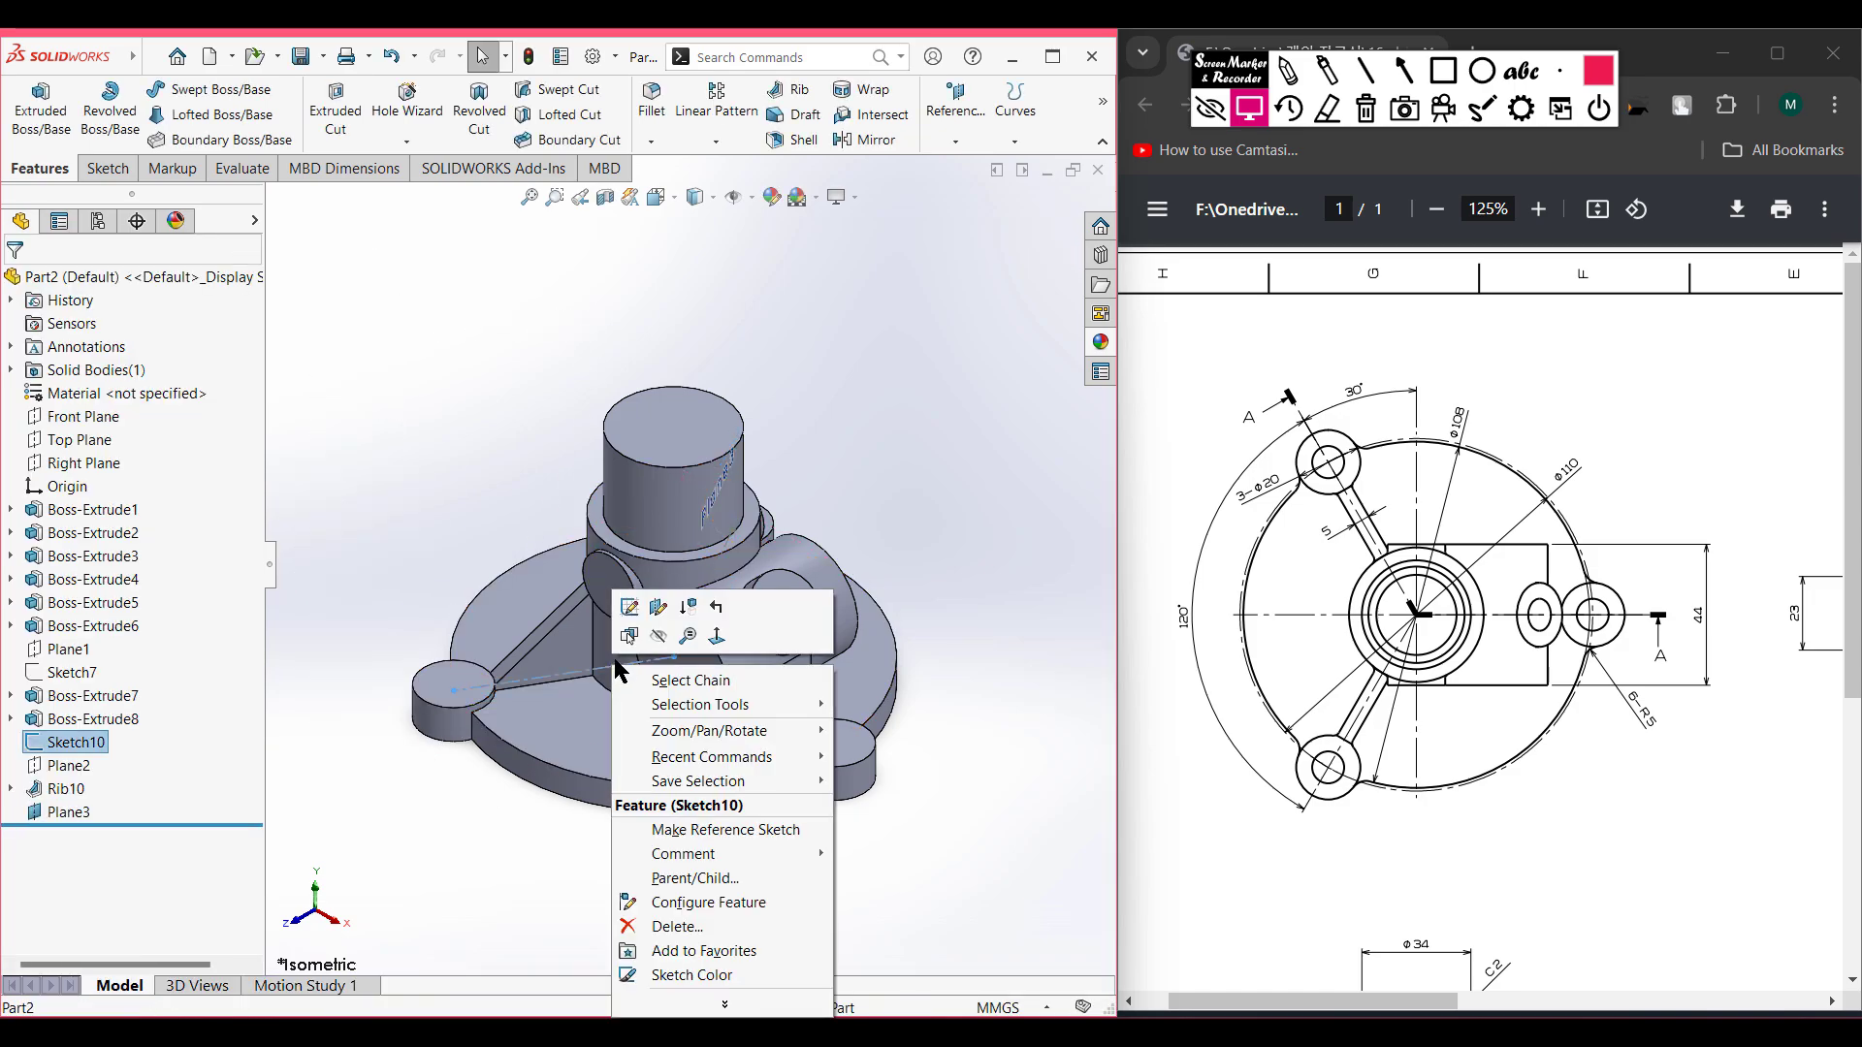
pyautogui.click(653, 641)
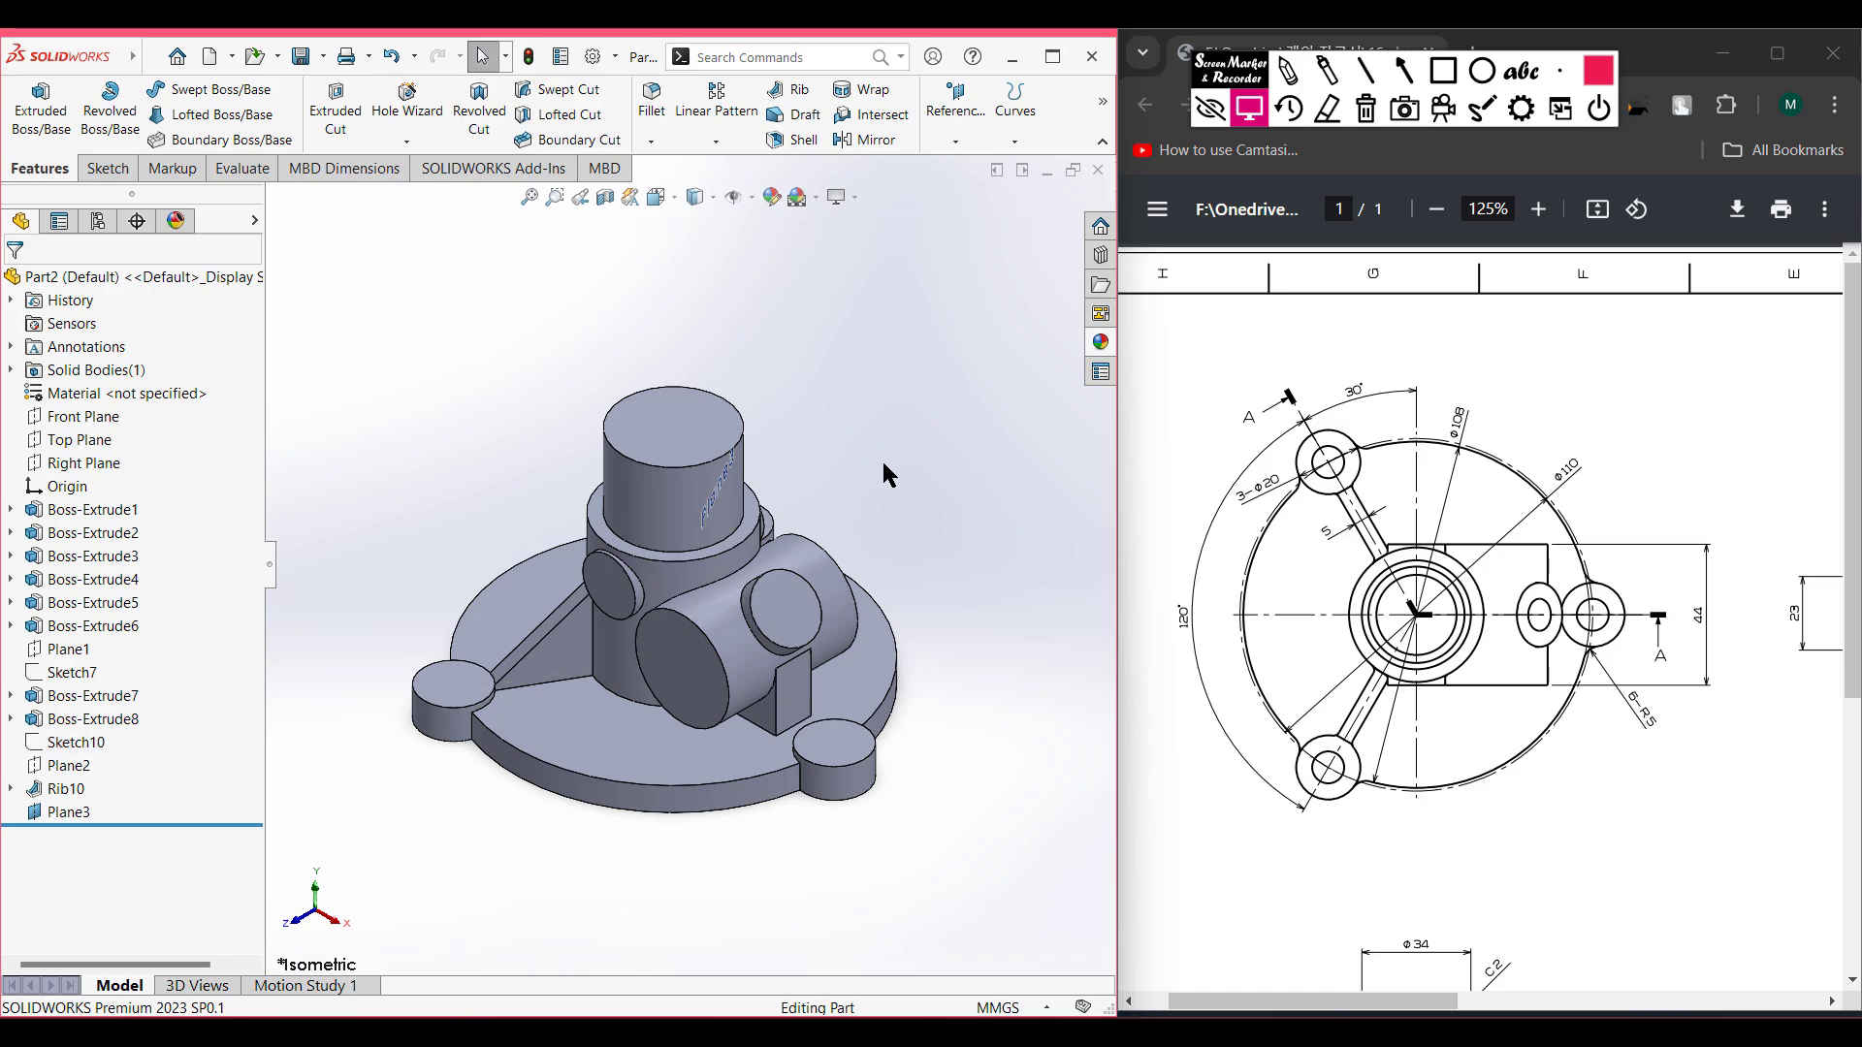
# - On the new plane, sketch a sloped line about 29 mm long from the rear lug's upper inner corner to the central cylinder's side
pyautogui.moveTo(859, 467); pyautogui.dragTo(823, 442, button='middle')
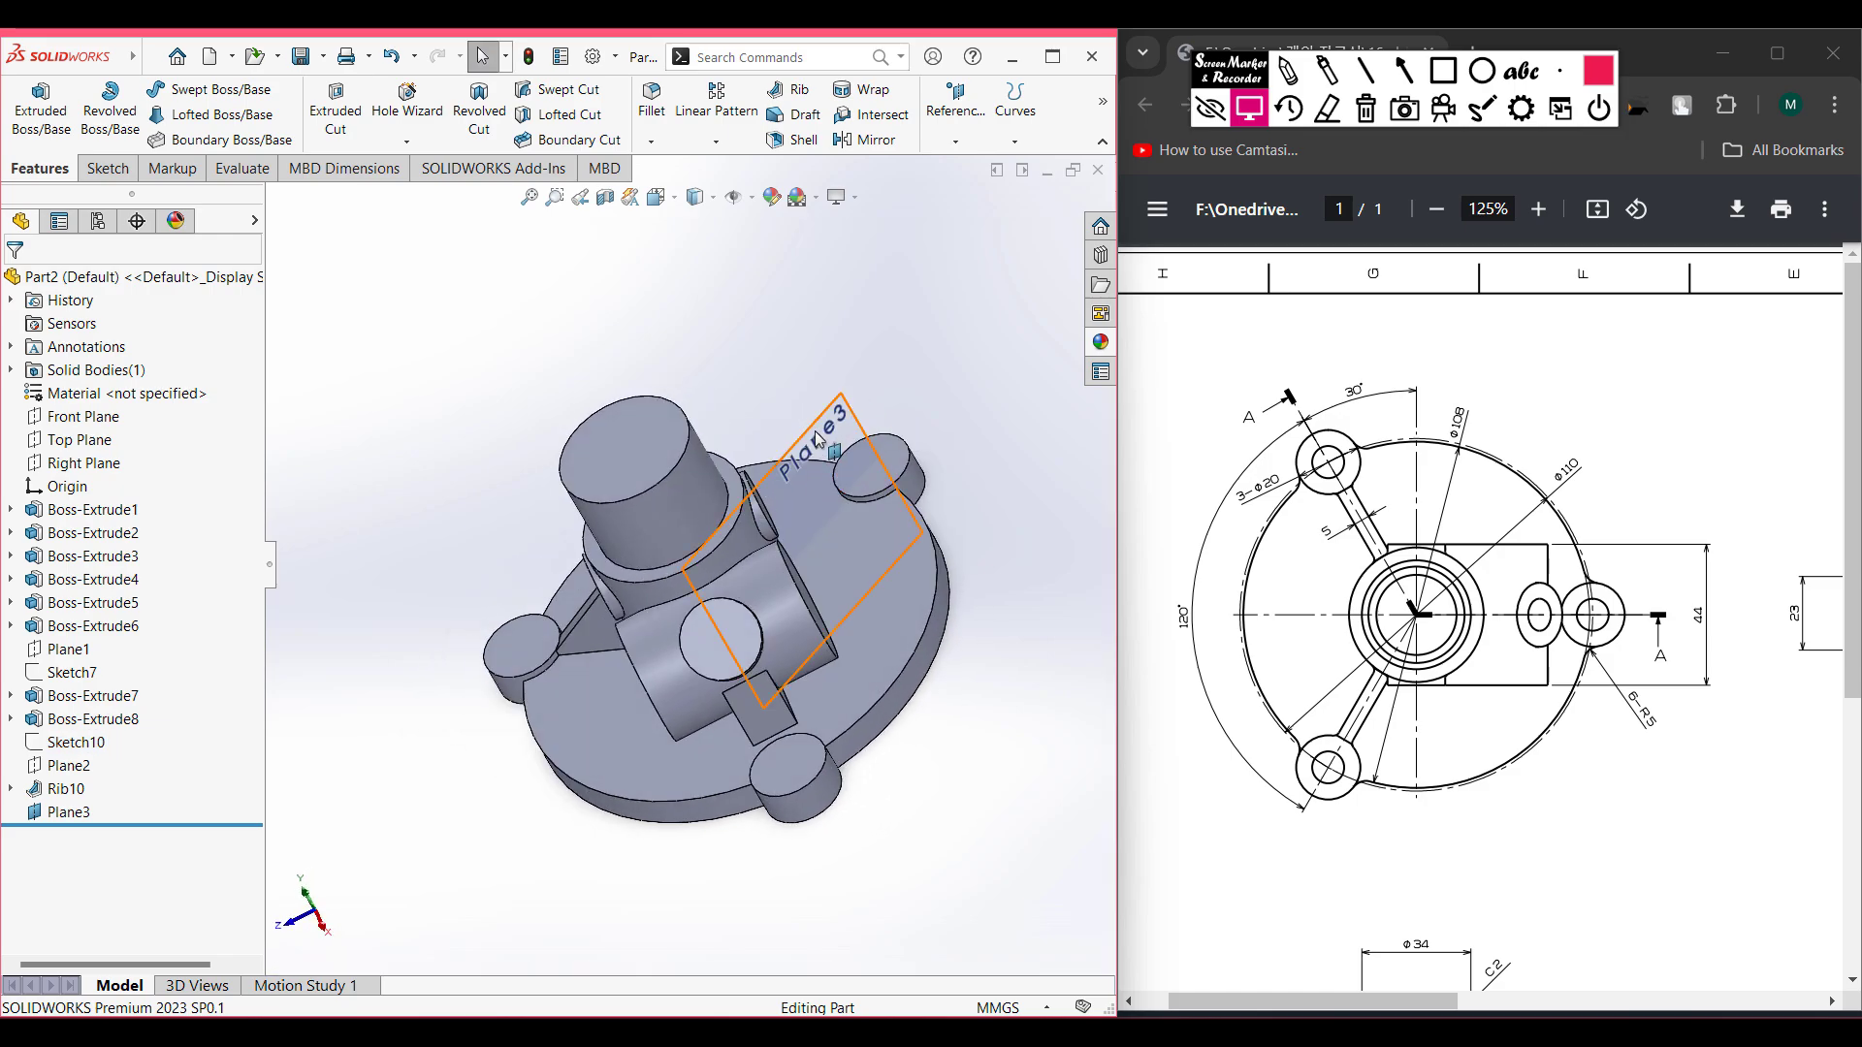
pyautogui.rightClick(816, 436)
pyautogui.click(861, 401)
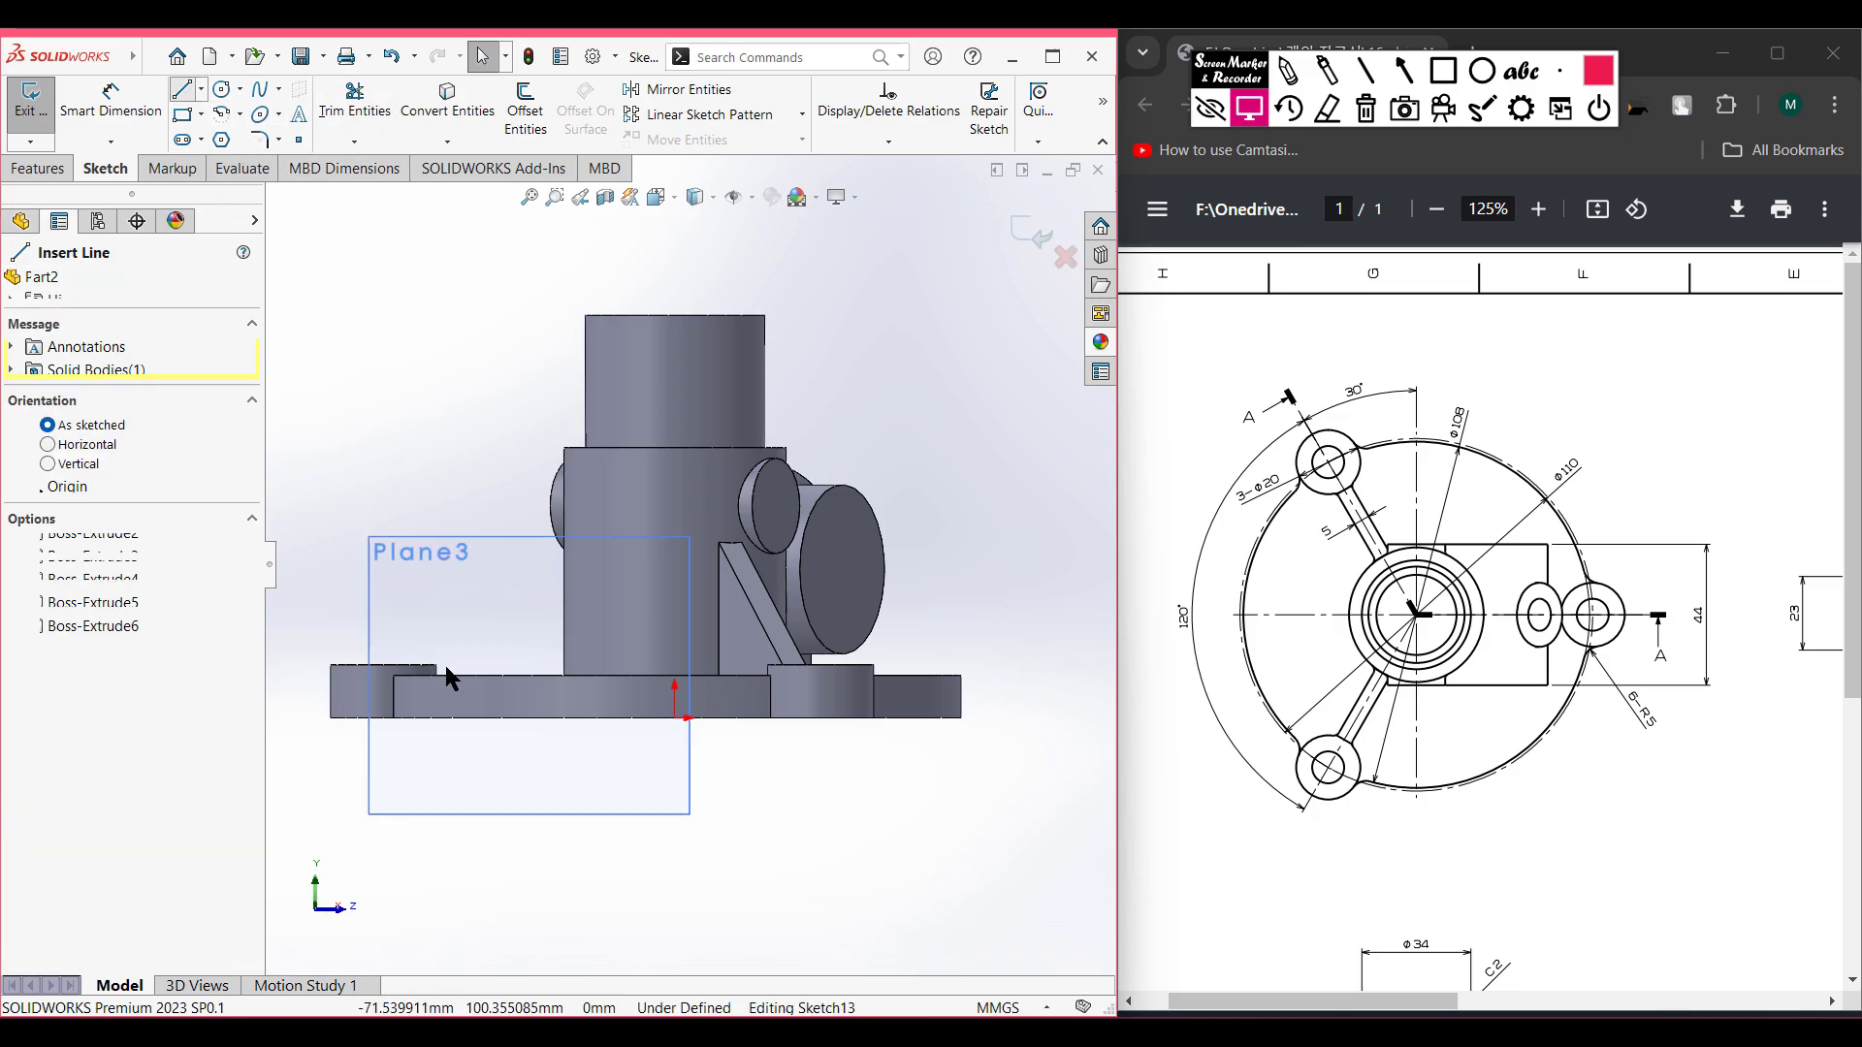
pyautogui.scroll(2, 431, 650)
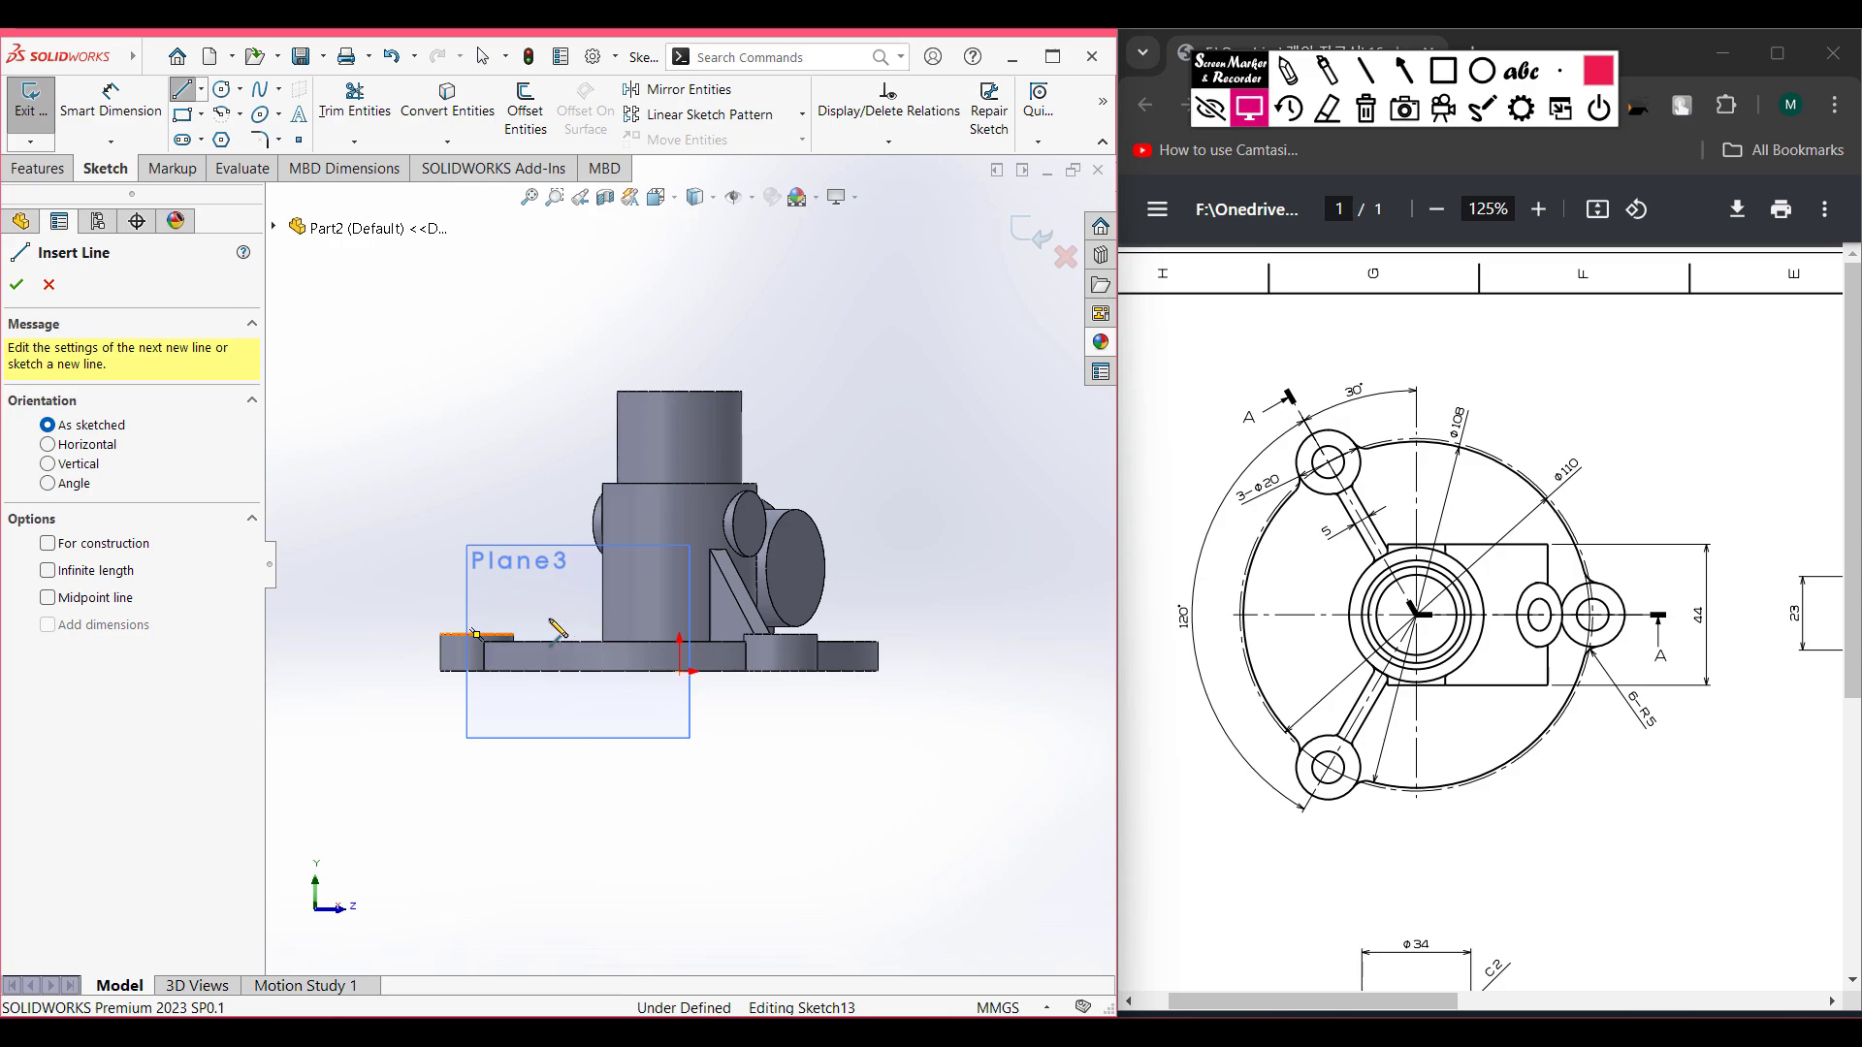
pyautogui.scroll(-4, 581, 621)
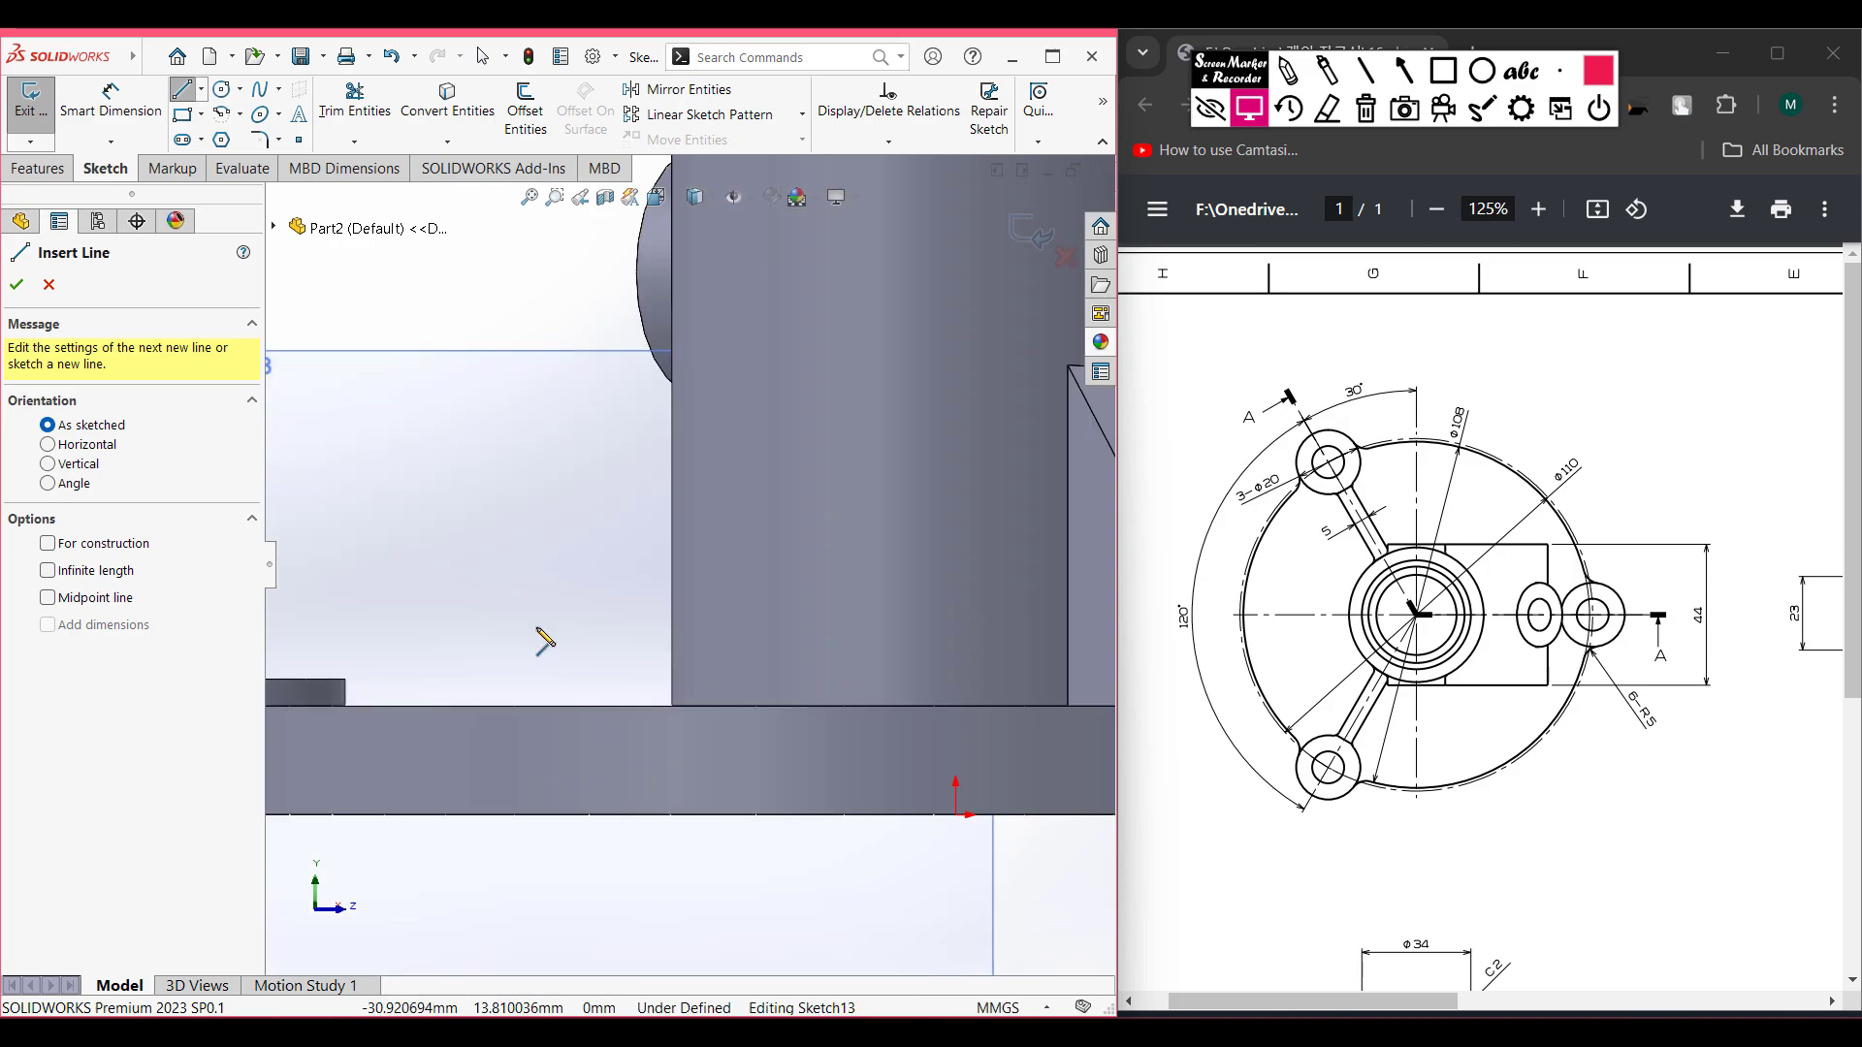
pyautogui.click(346, 678)
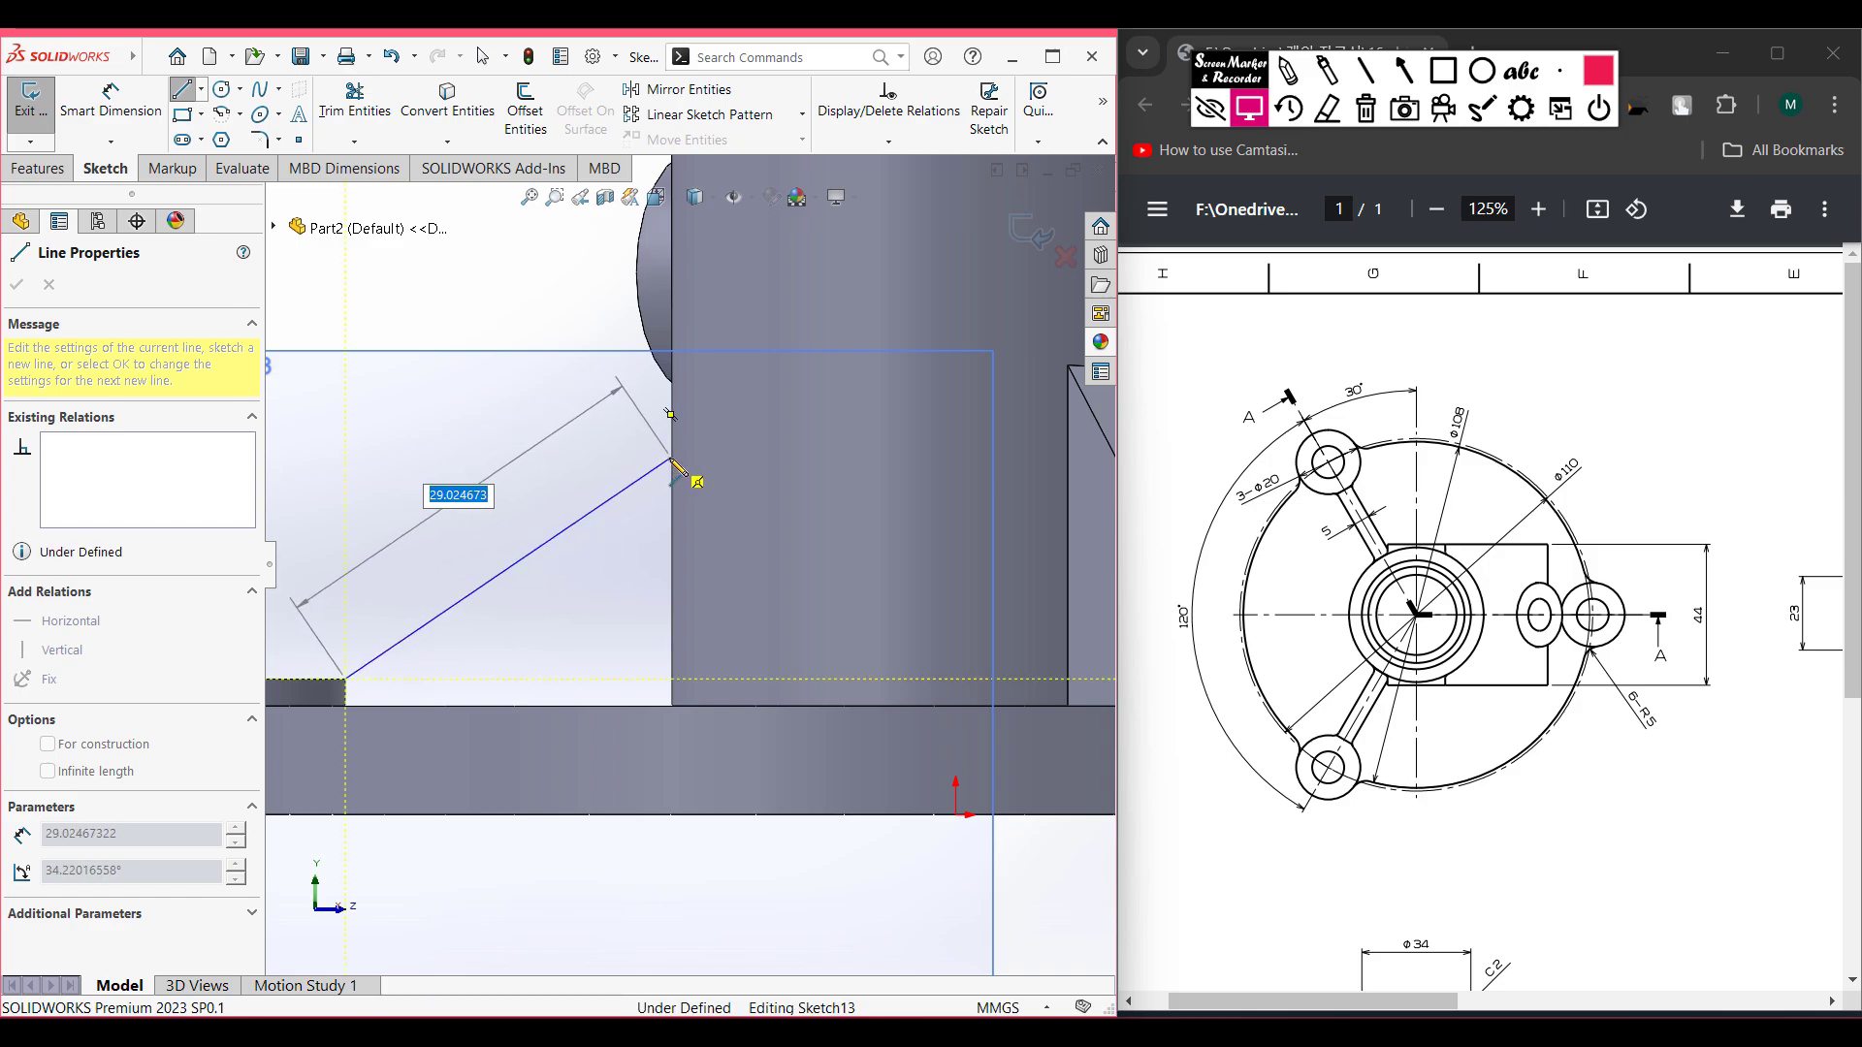
pyautogui.doubleClick(670, 460)
pyautogui.press('Escape')
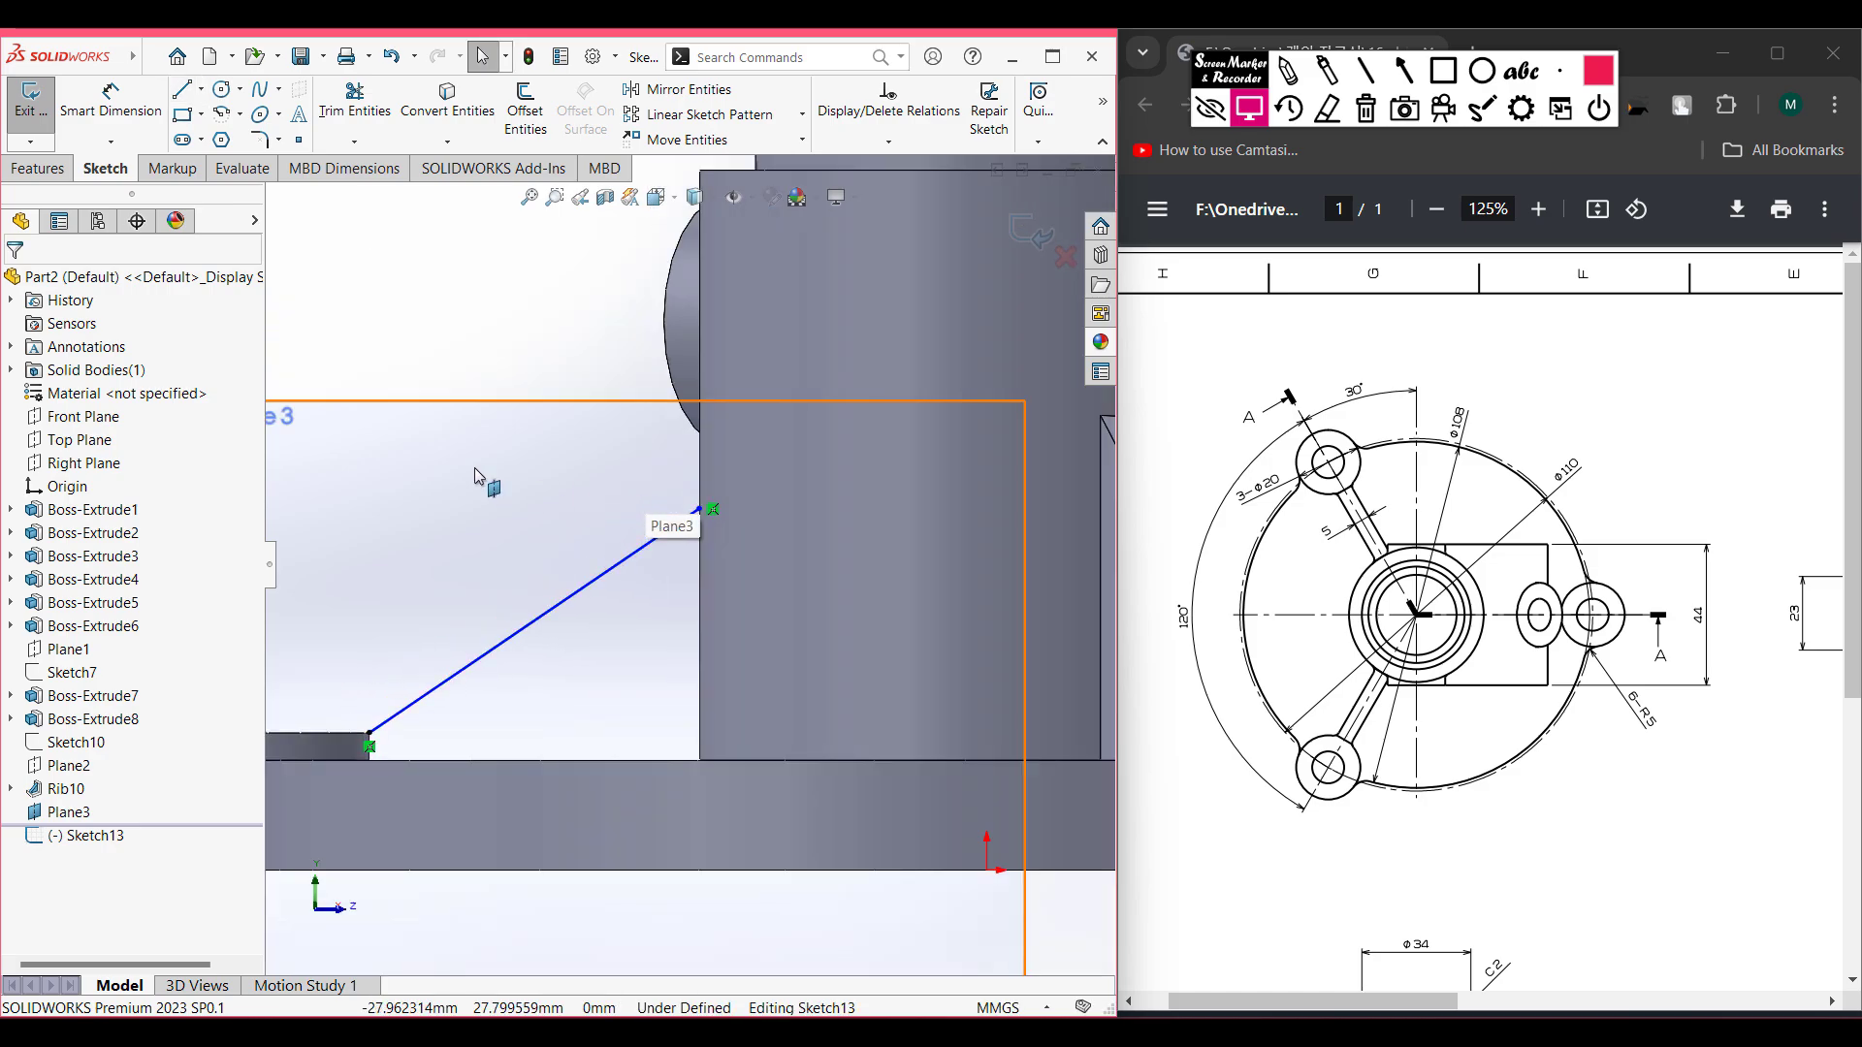
# - Dimension the vertical height of the second rib's sloped line as 23 mm
pyautogui.click(105, 122)
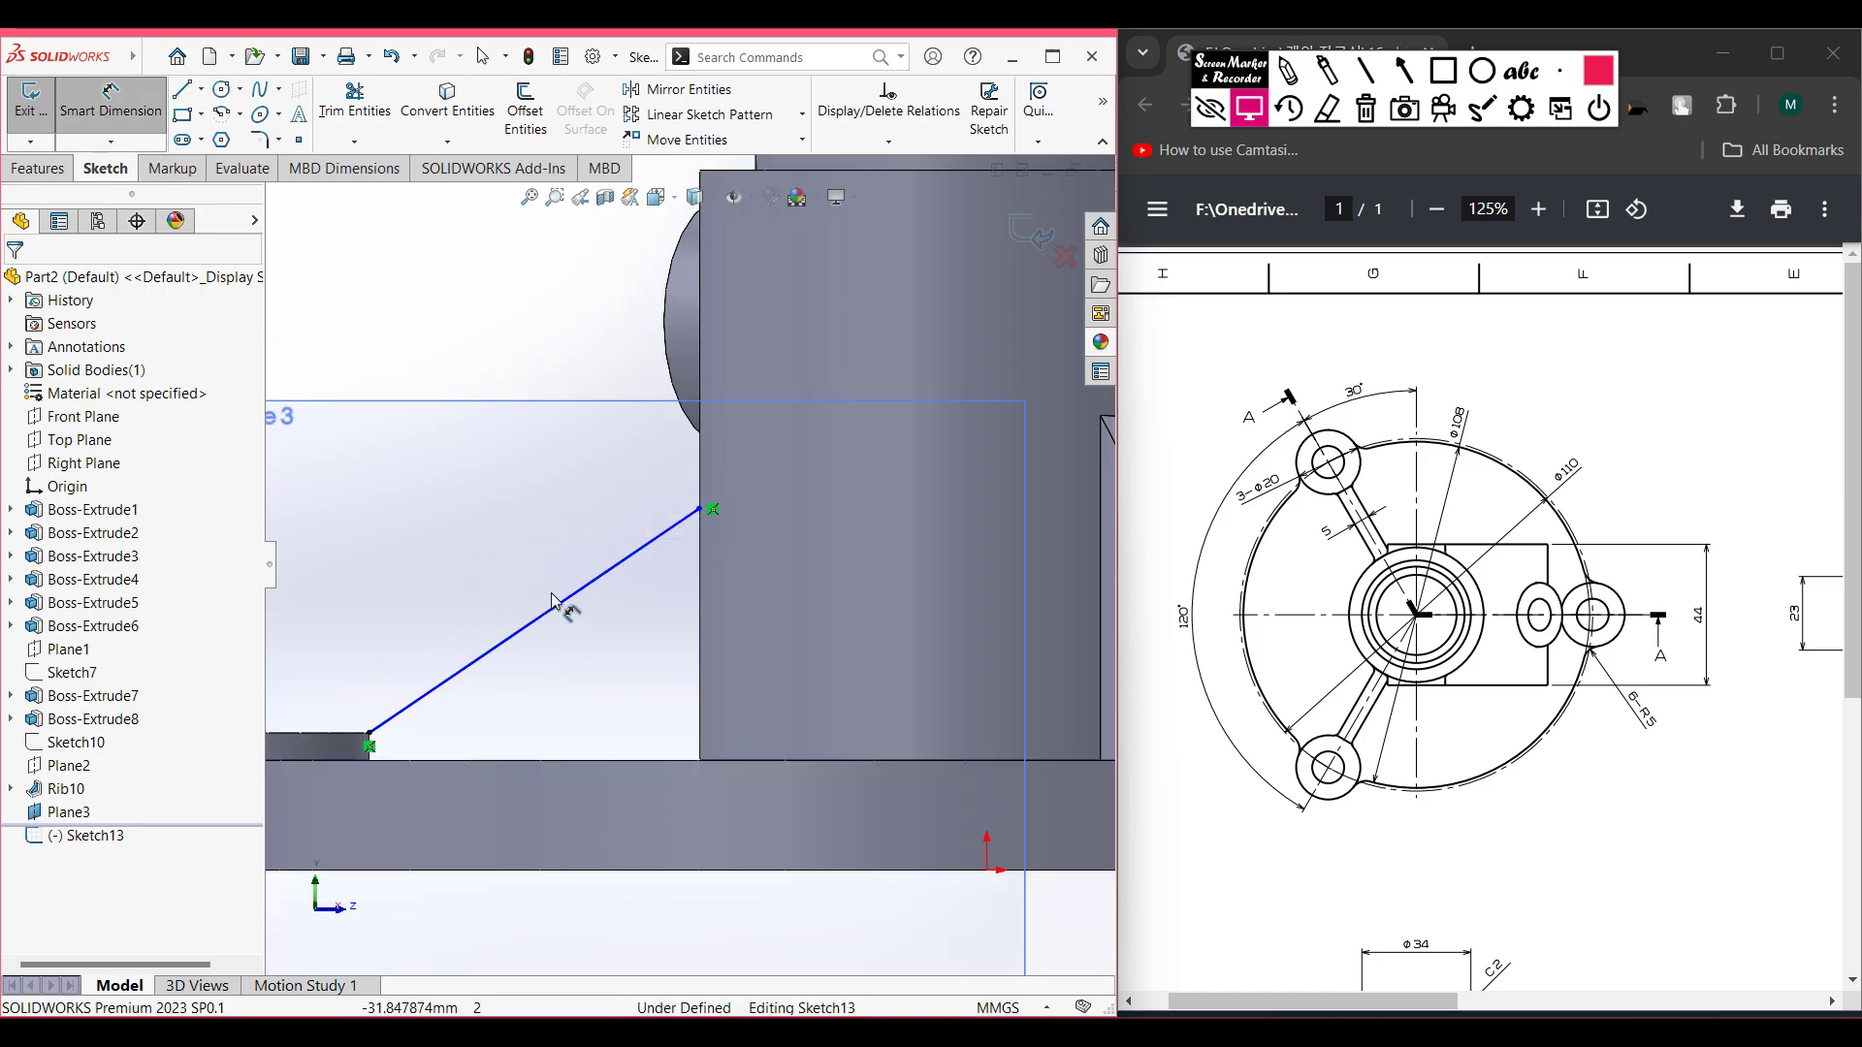
pyautogui.click(438, 621)
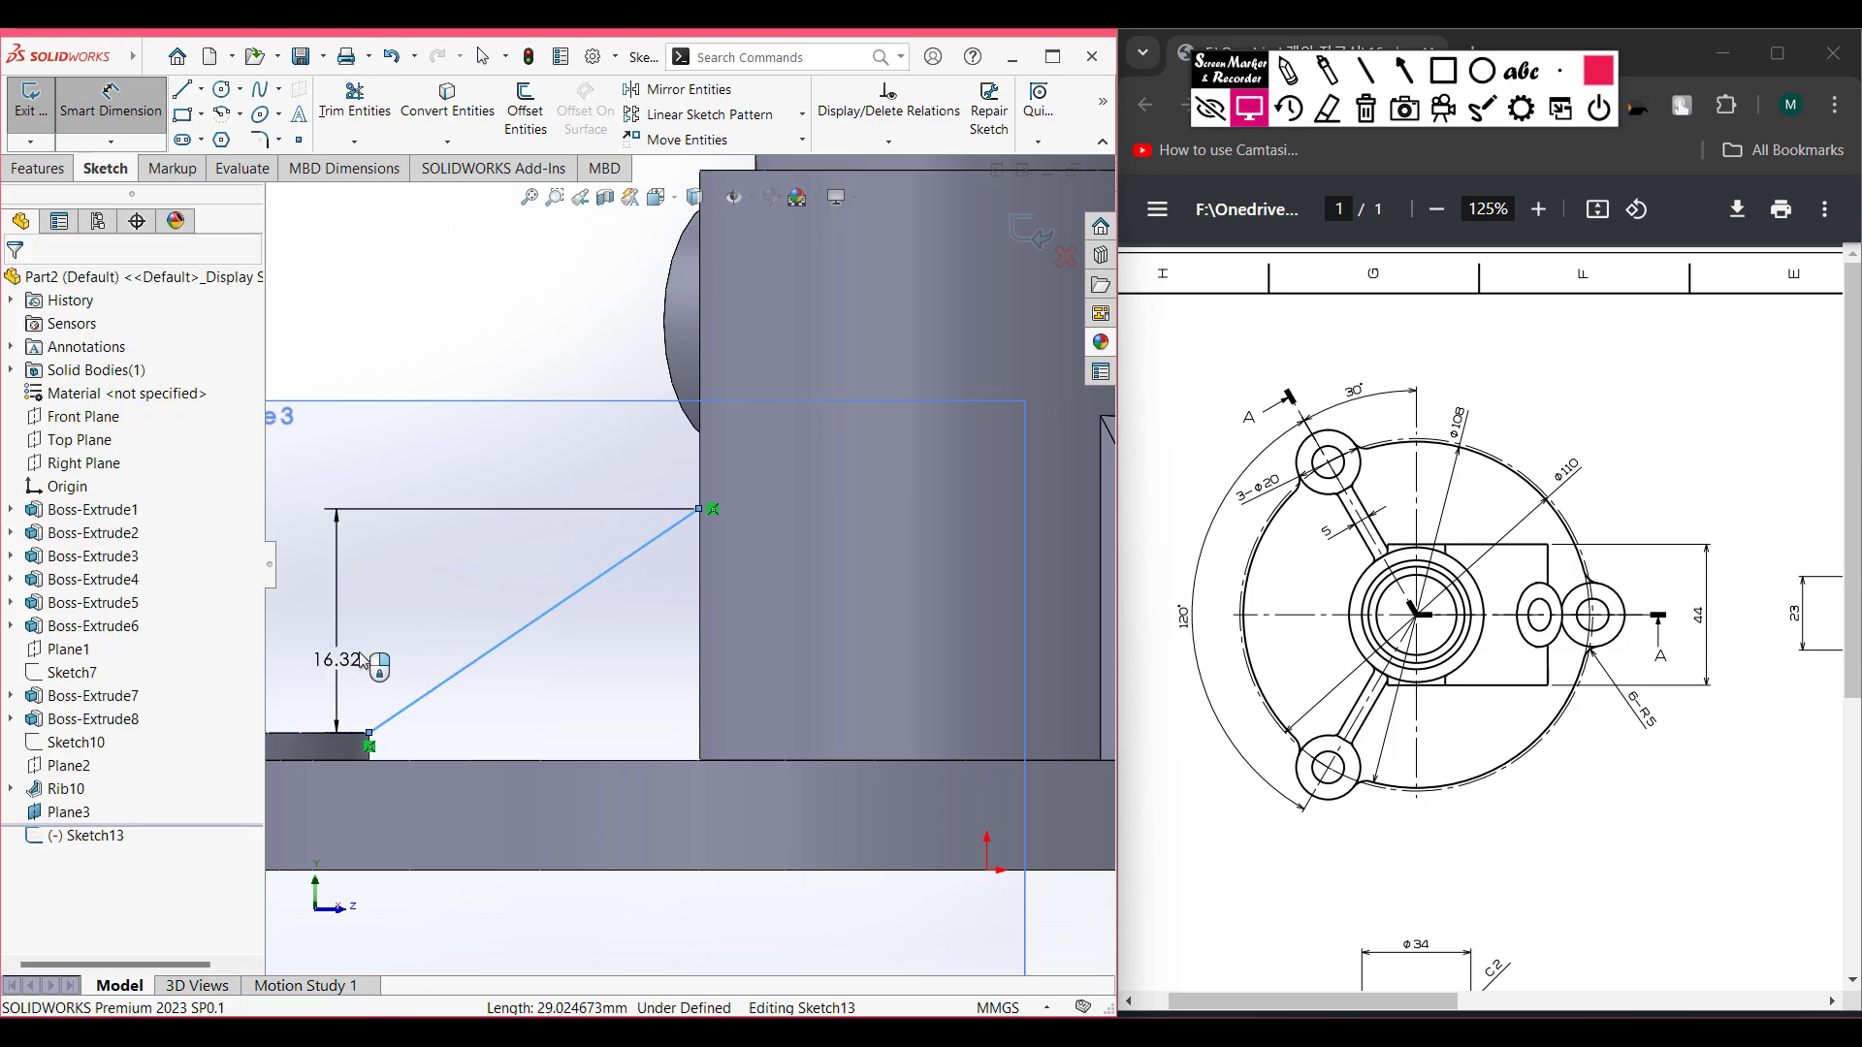
pyautogui.click(361, 660)
pyautogui.write('23')
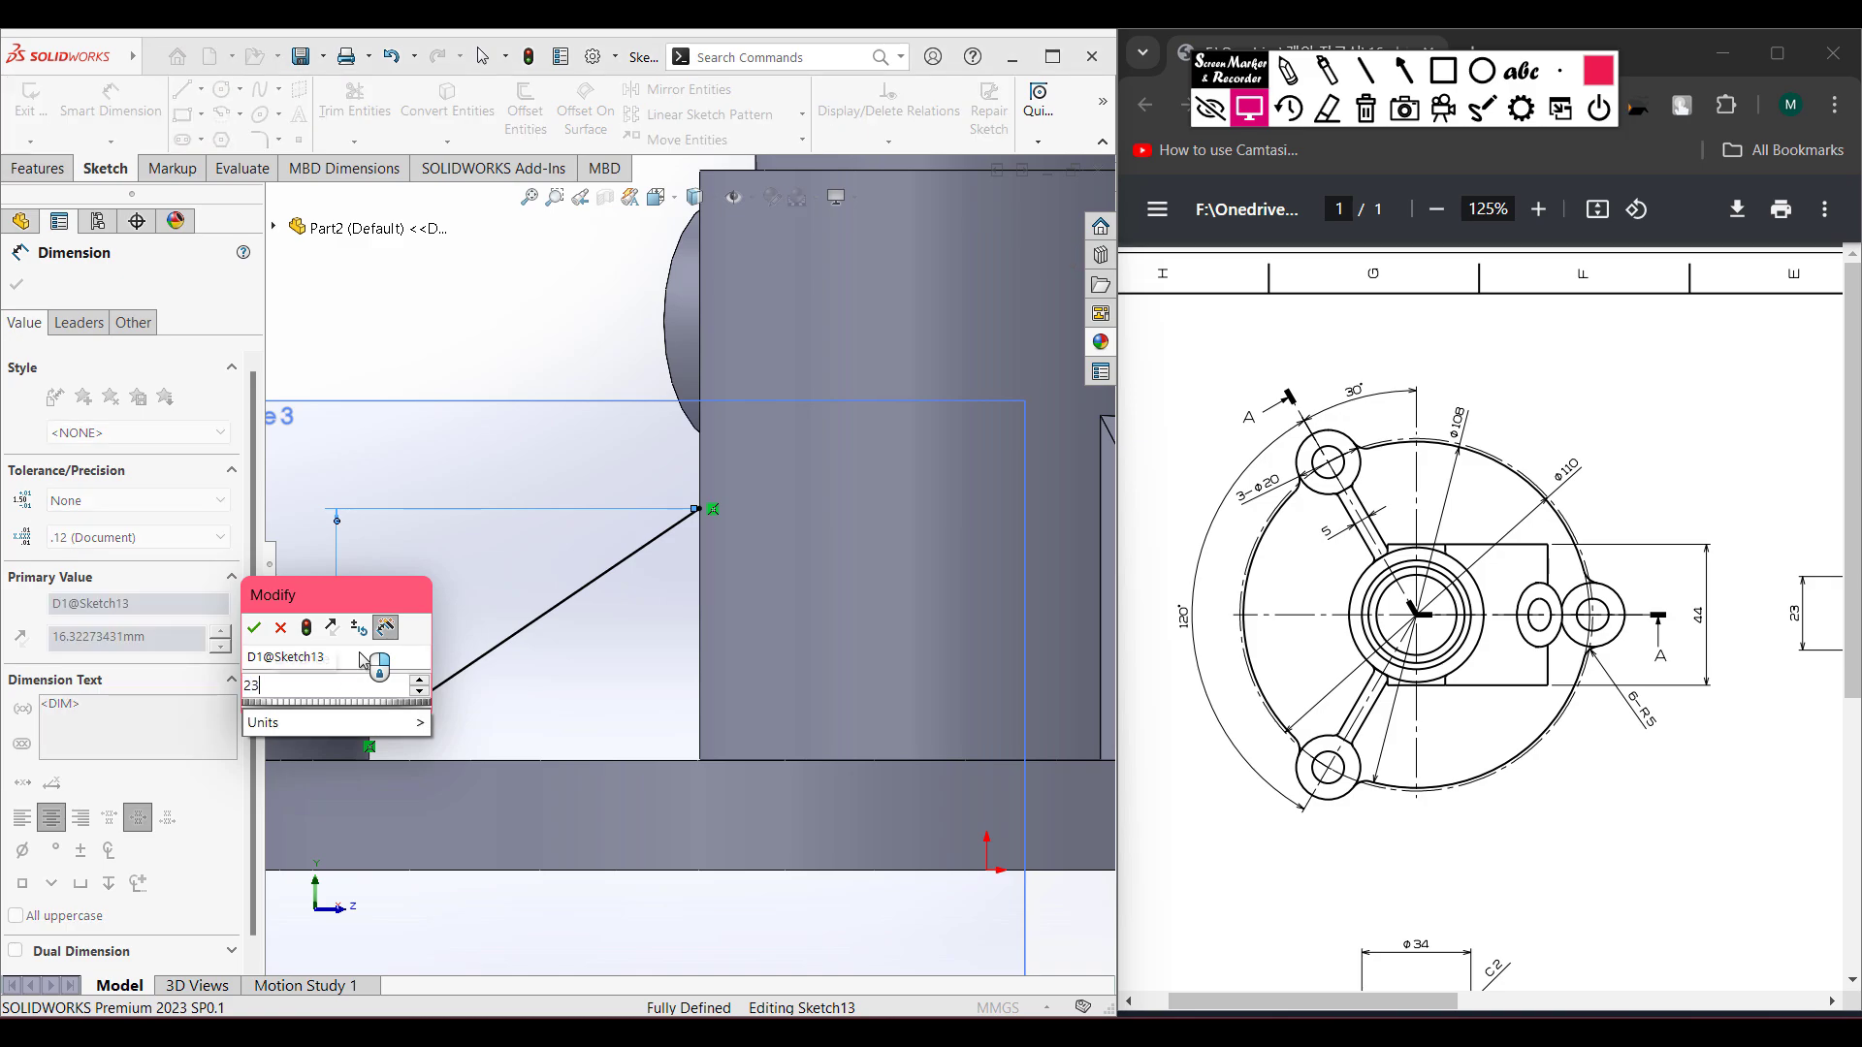
pyautogui.press('Return')
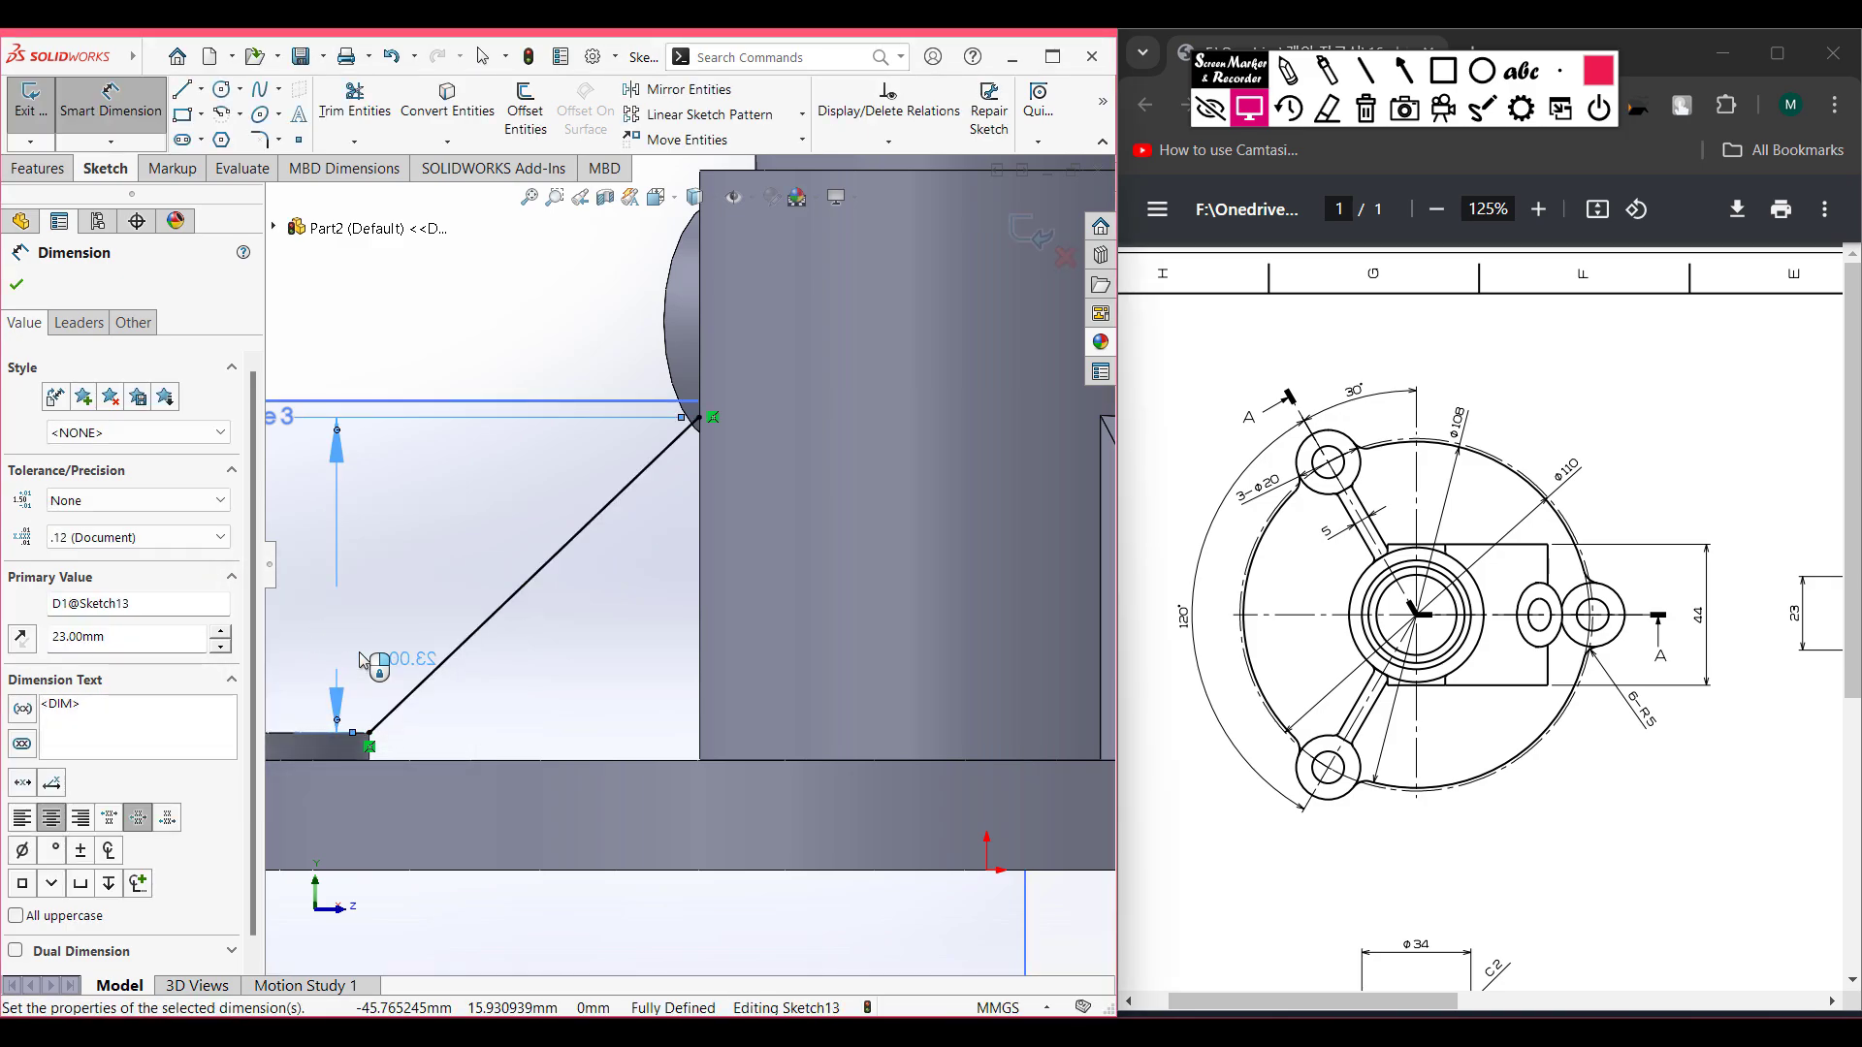
# - Create the second rib from the sloped line, 5 mm thick on both sides and parallel to the sketch, and hide its reference plane
pyautogui.hotkey('ctrl', '7')
pyautogui.moveTo(378, 602); pyautogui.dragTo(491, 341, button='middle')
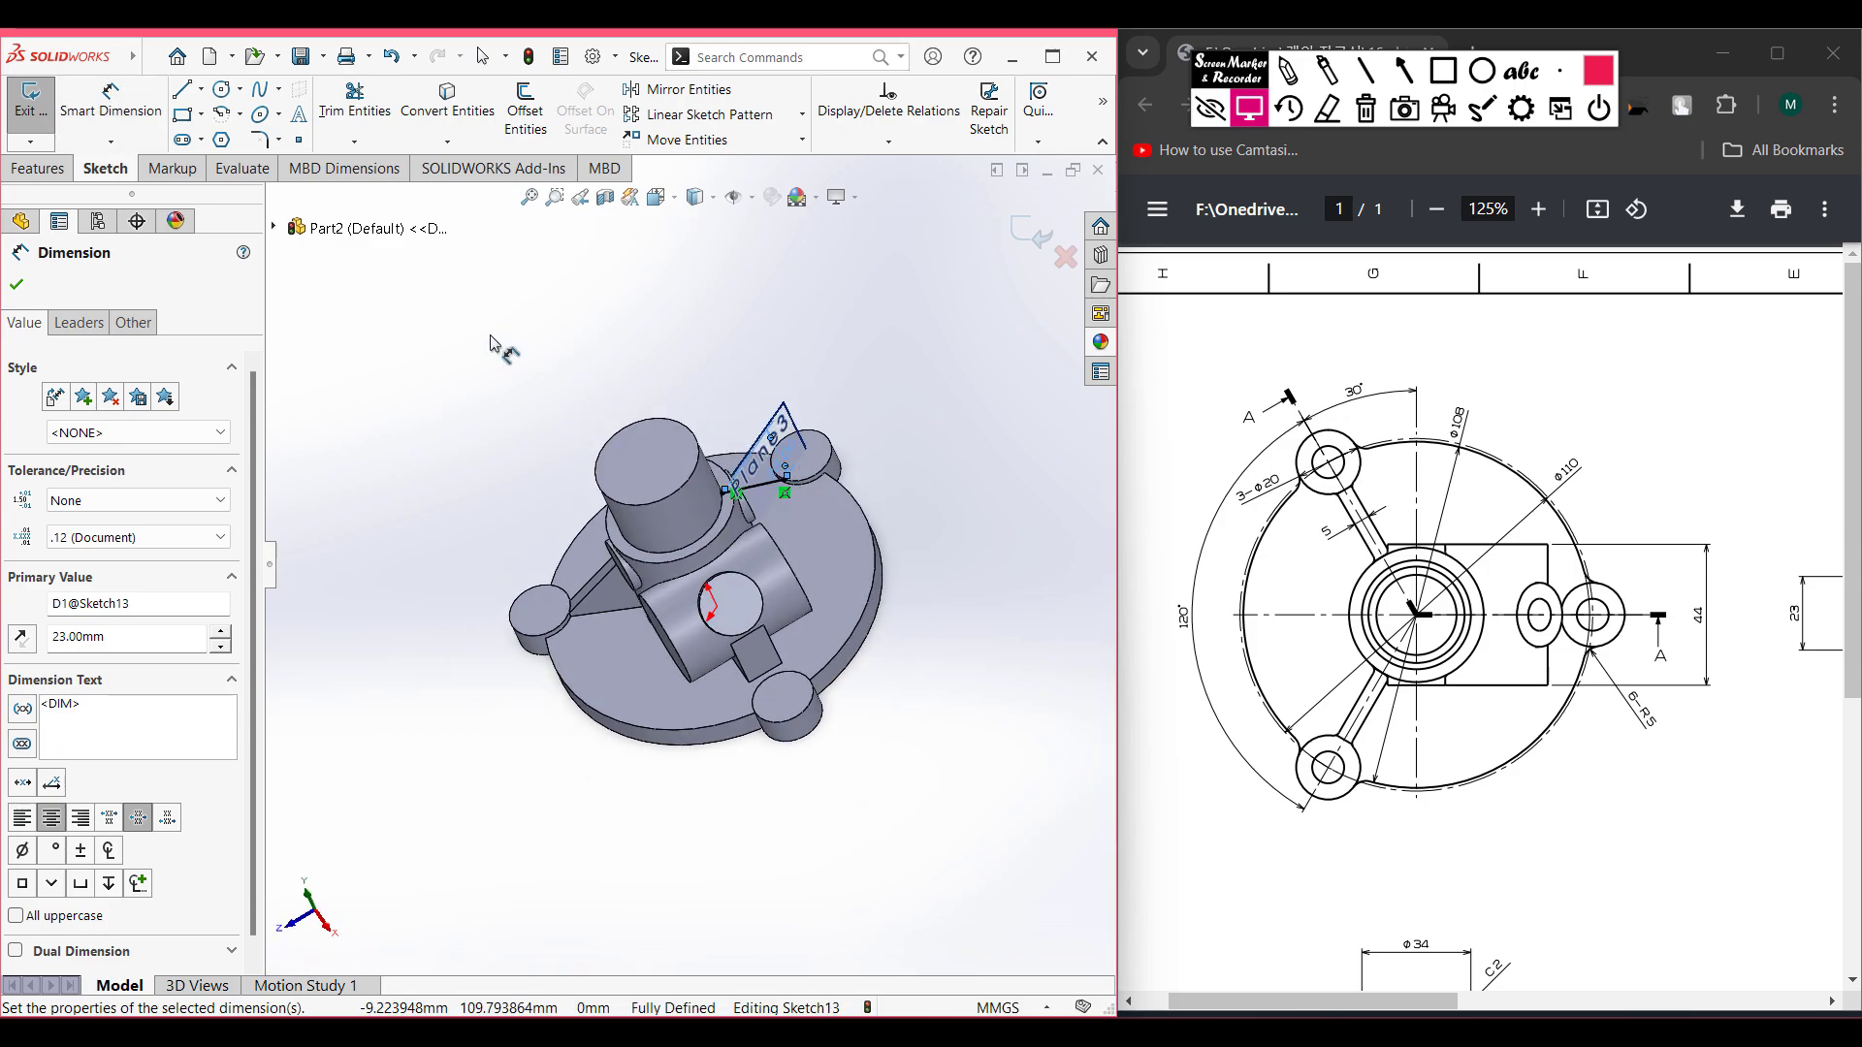
pyautogui.click(29, 168)
pyautogui.click(778, 95)
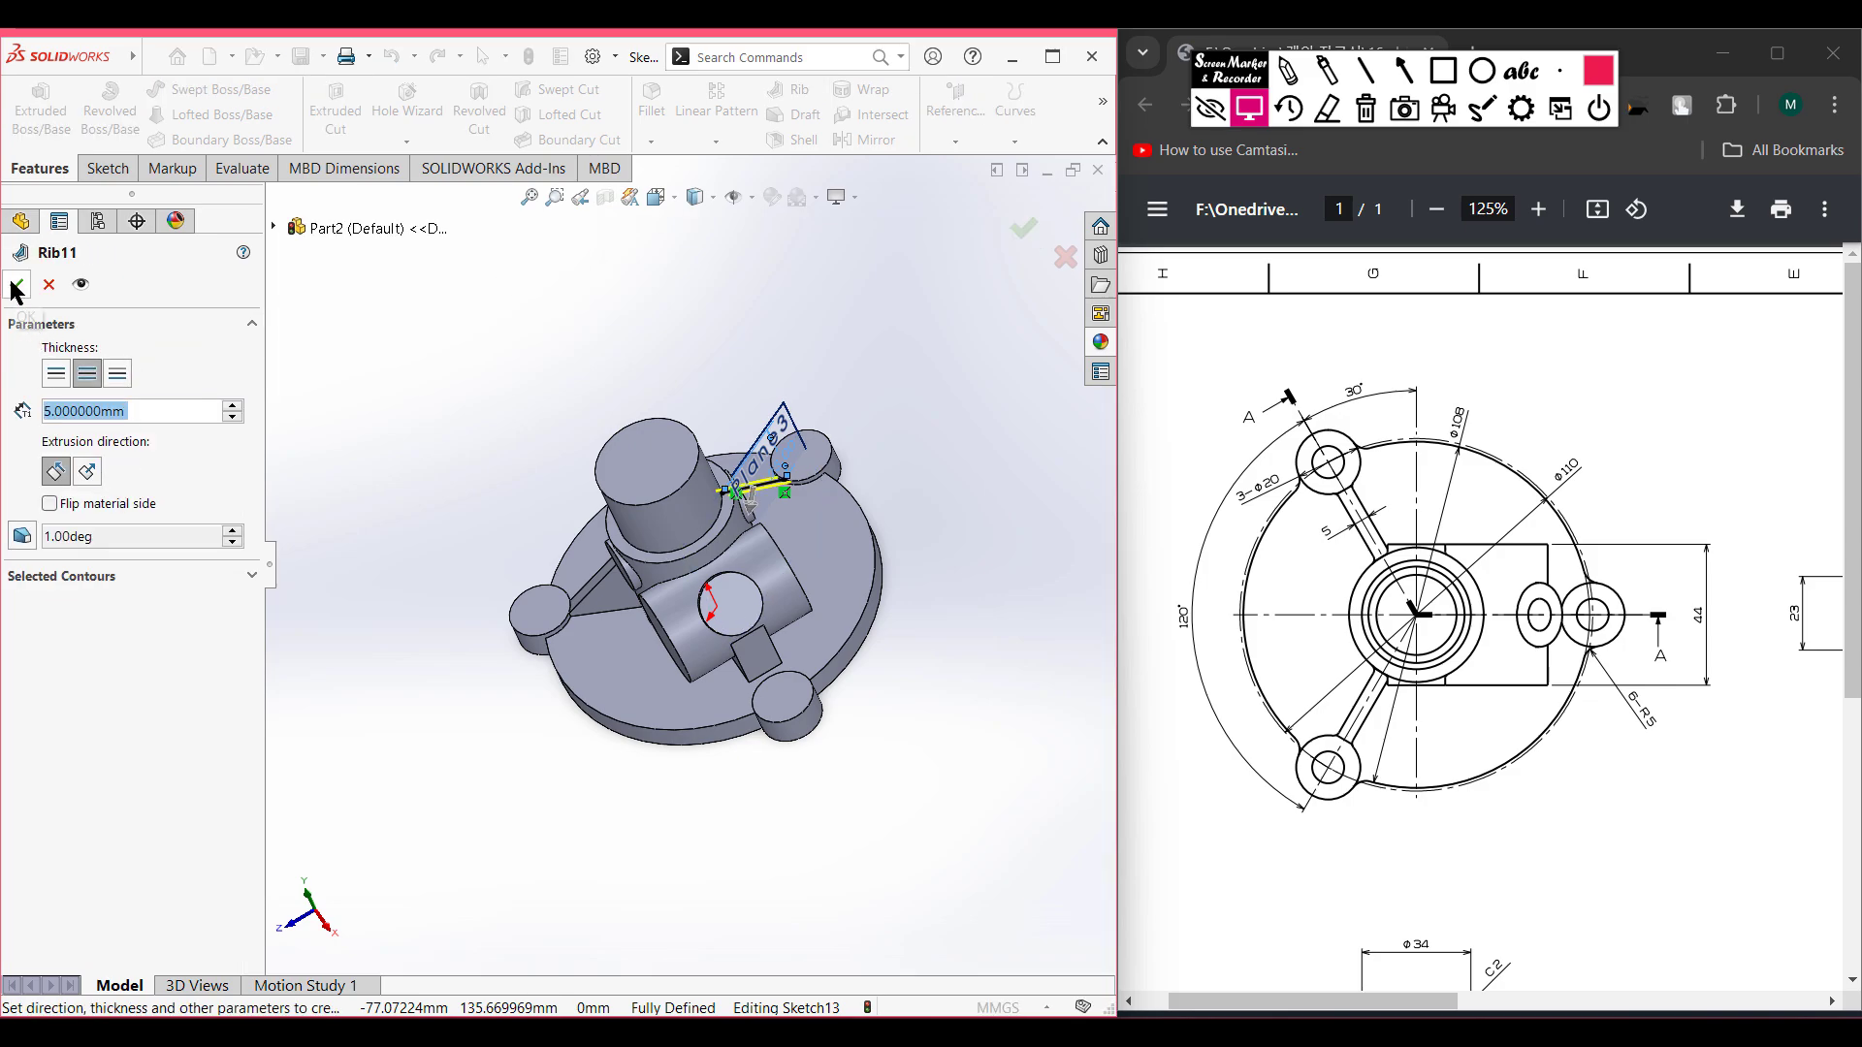
pyautogui.click(16, 287)
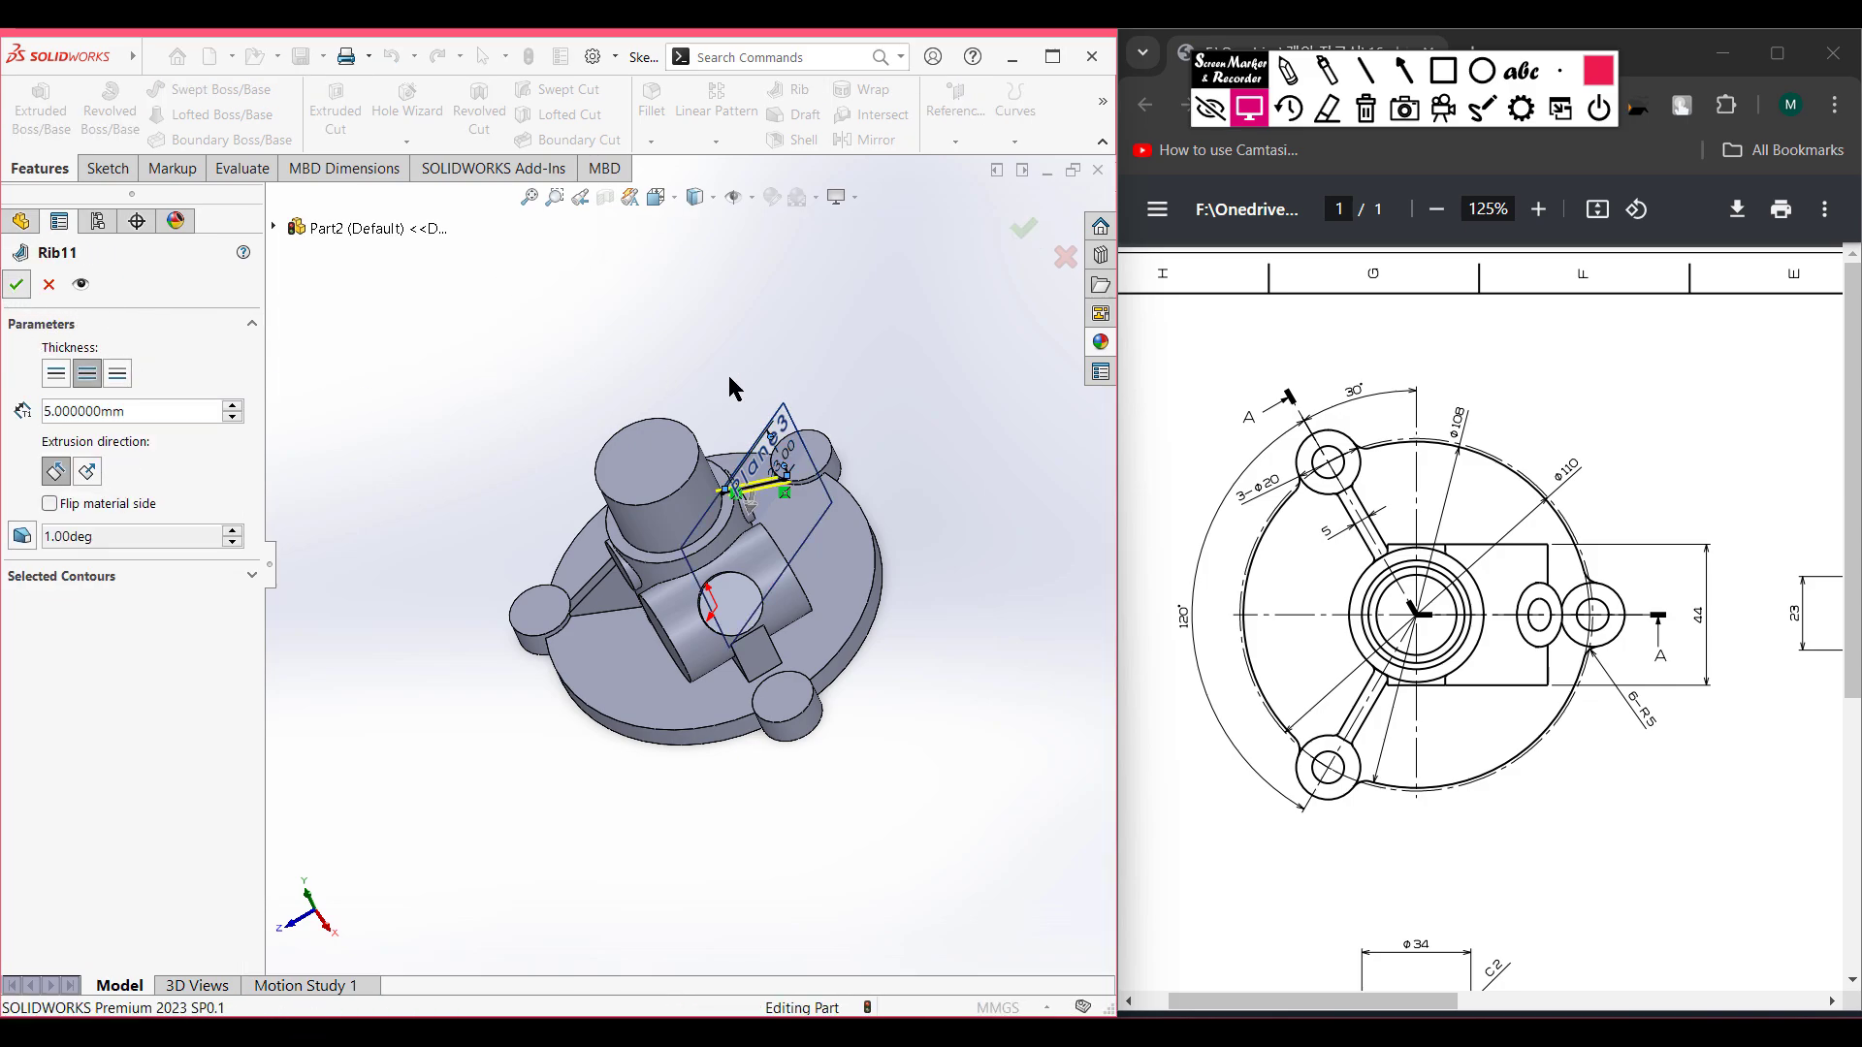
pyautogui.rightClick(780, 427)
pyautogui.click(912, 382)
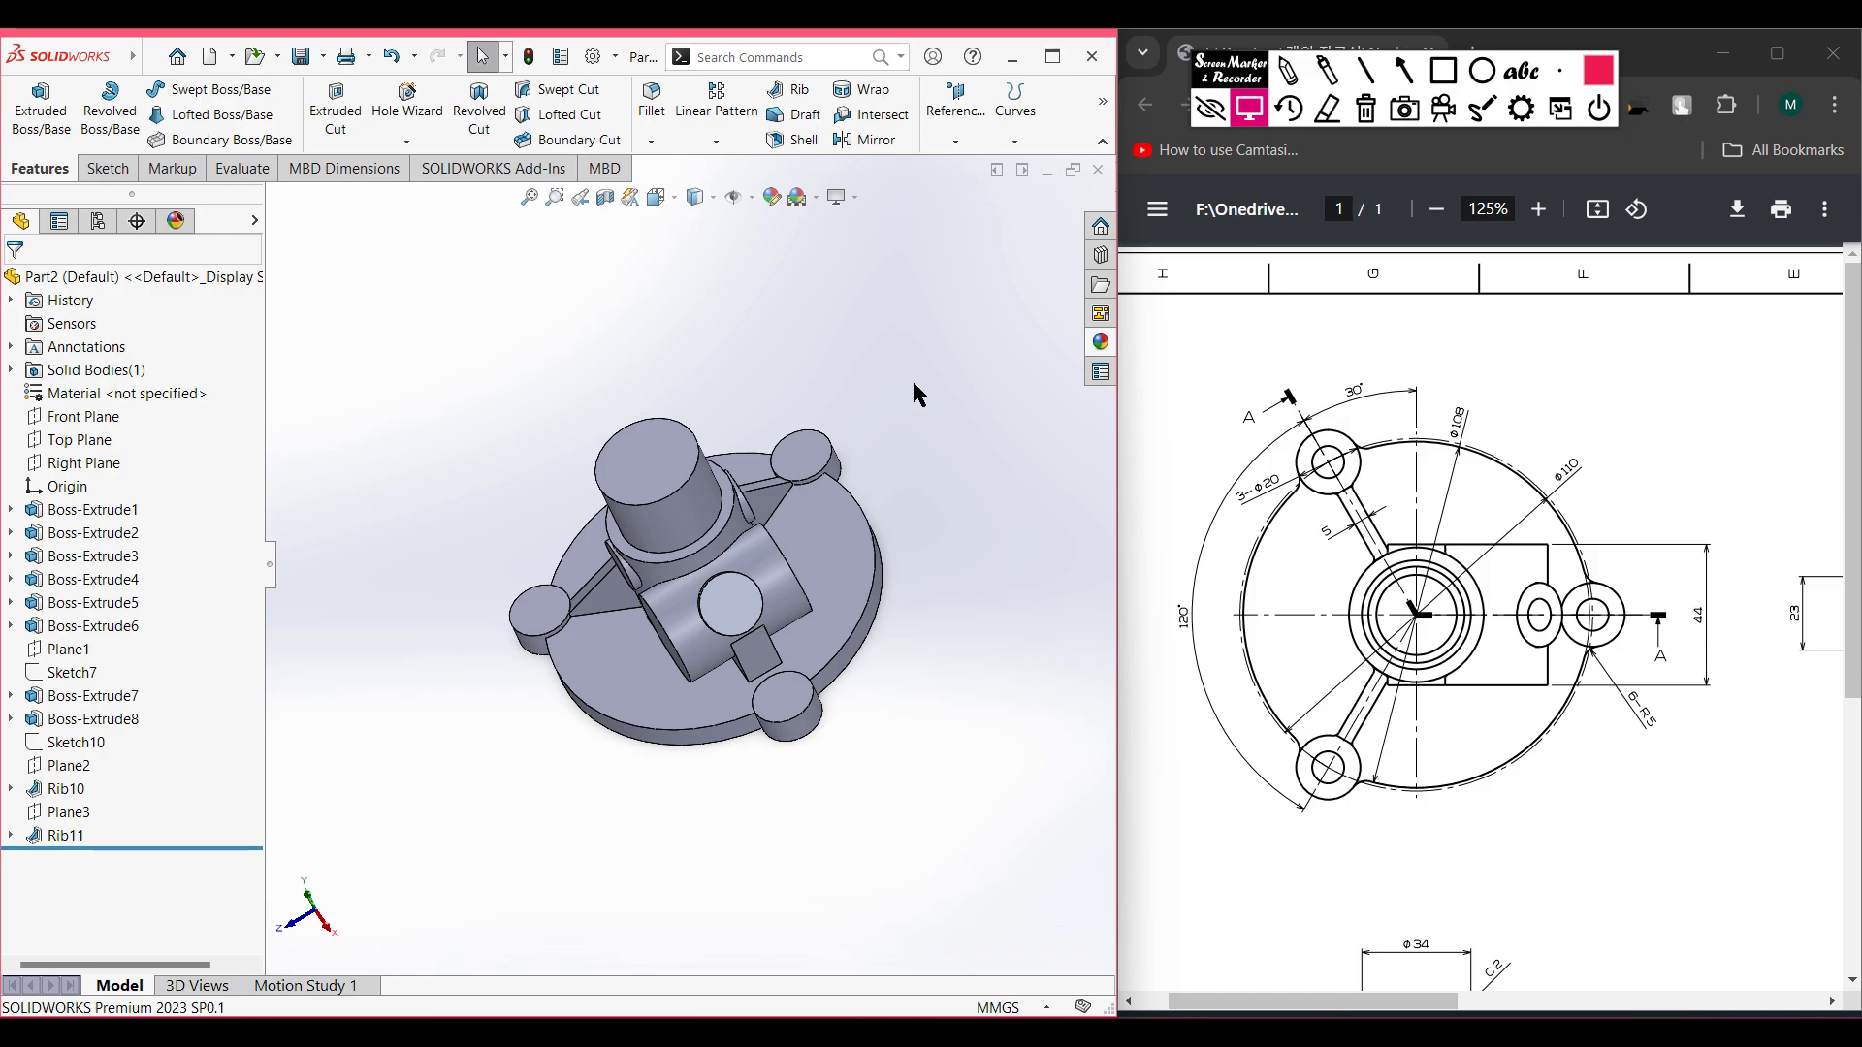
# - Examine the three lug holes in the reference drawing's plan view and mark their diameter in Section A-A
pyautogui.hotkey('ctrl', '7')
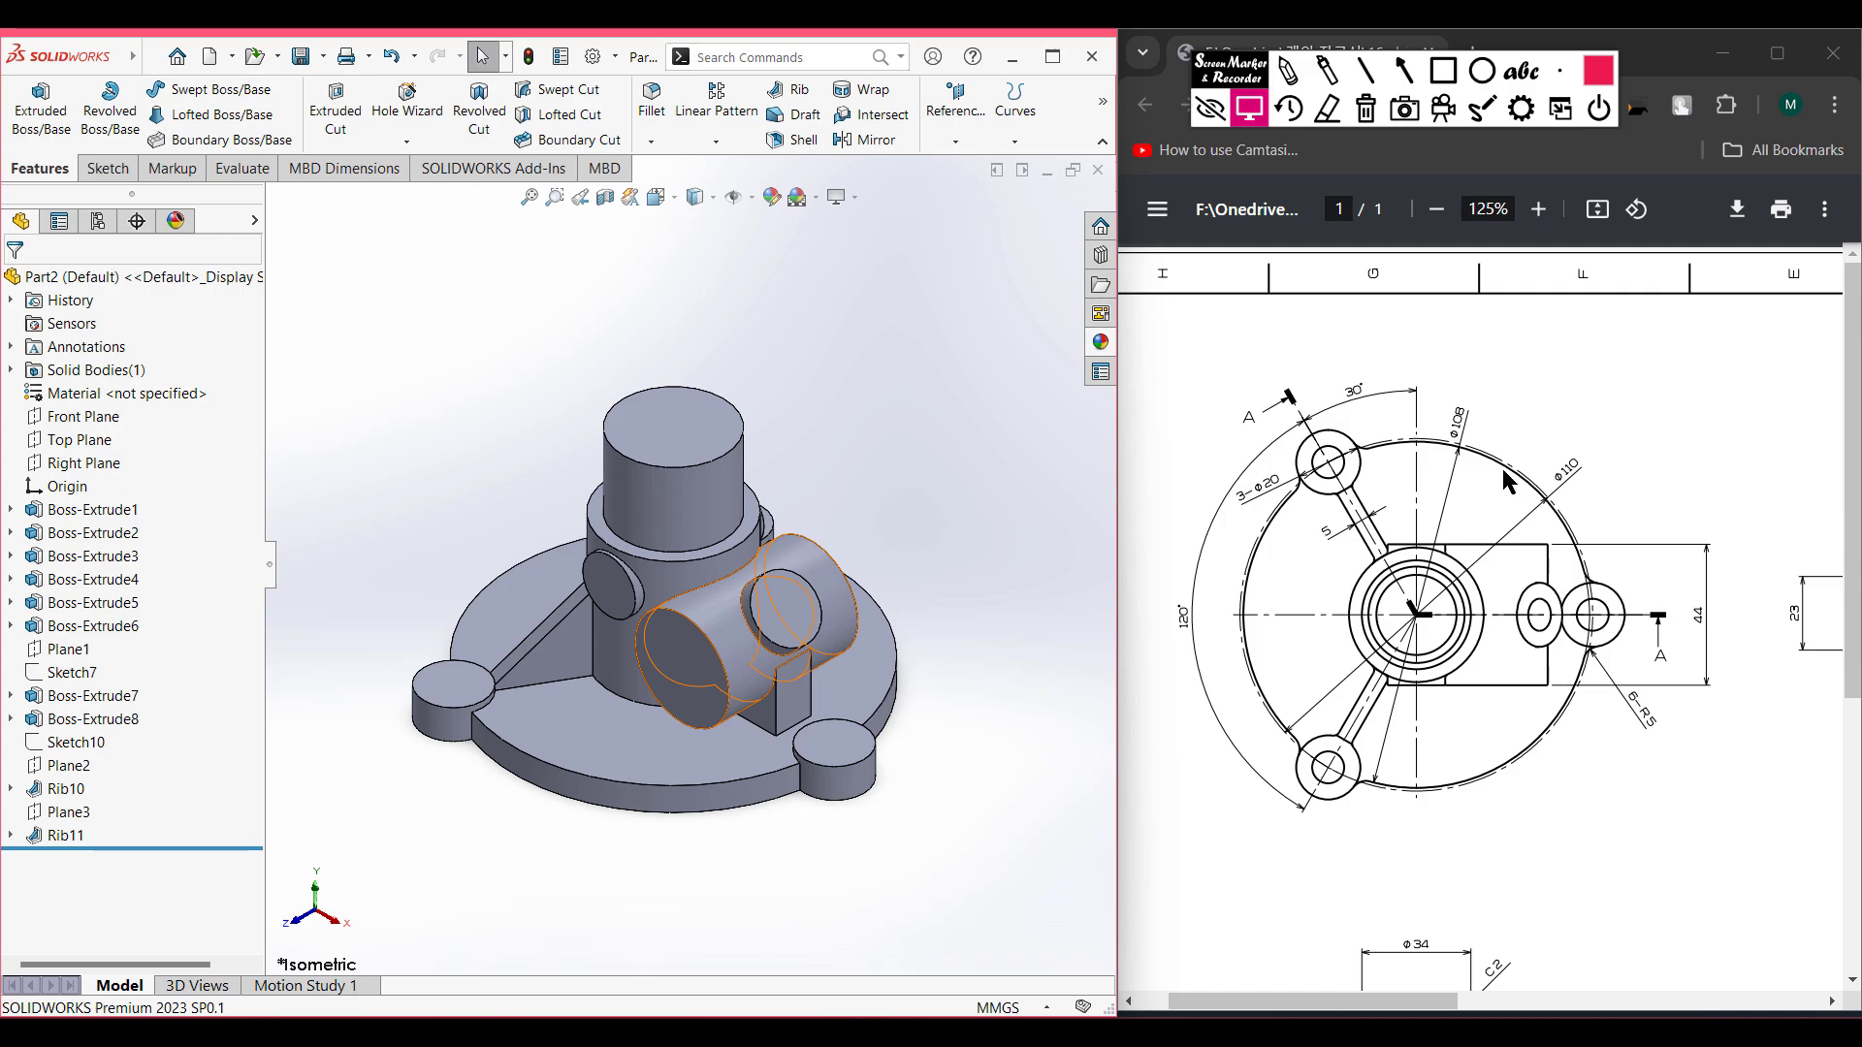
pyautogui.click(1302, 78)
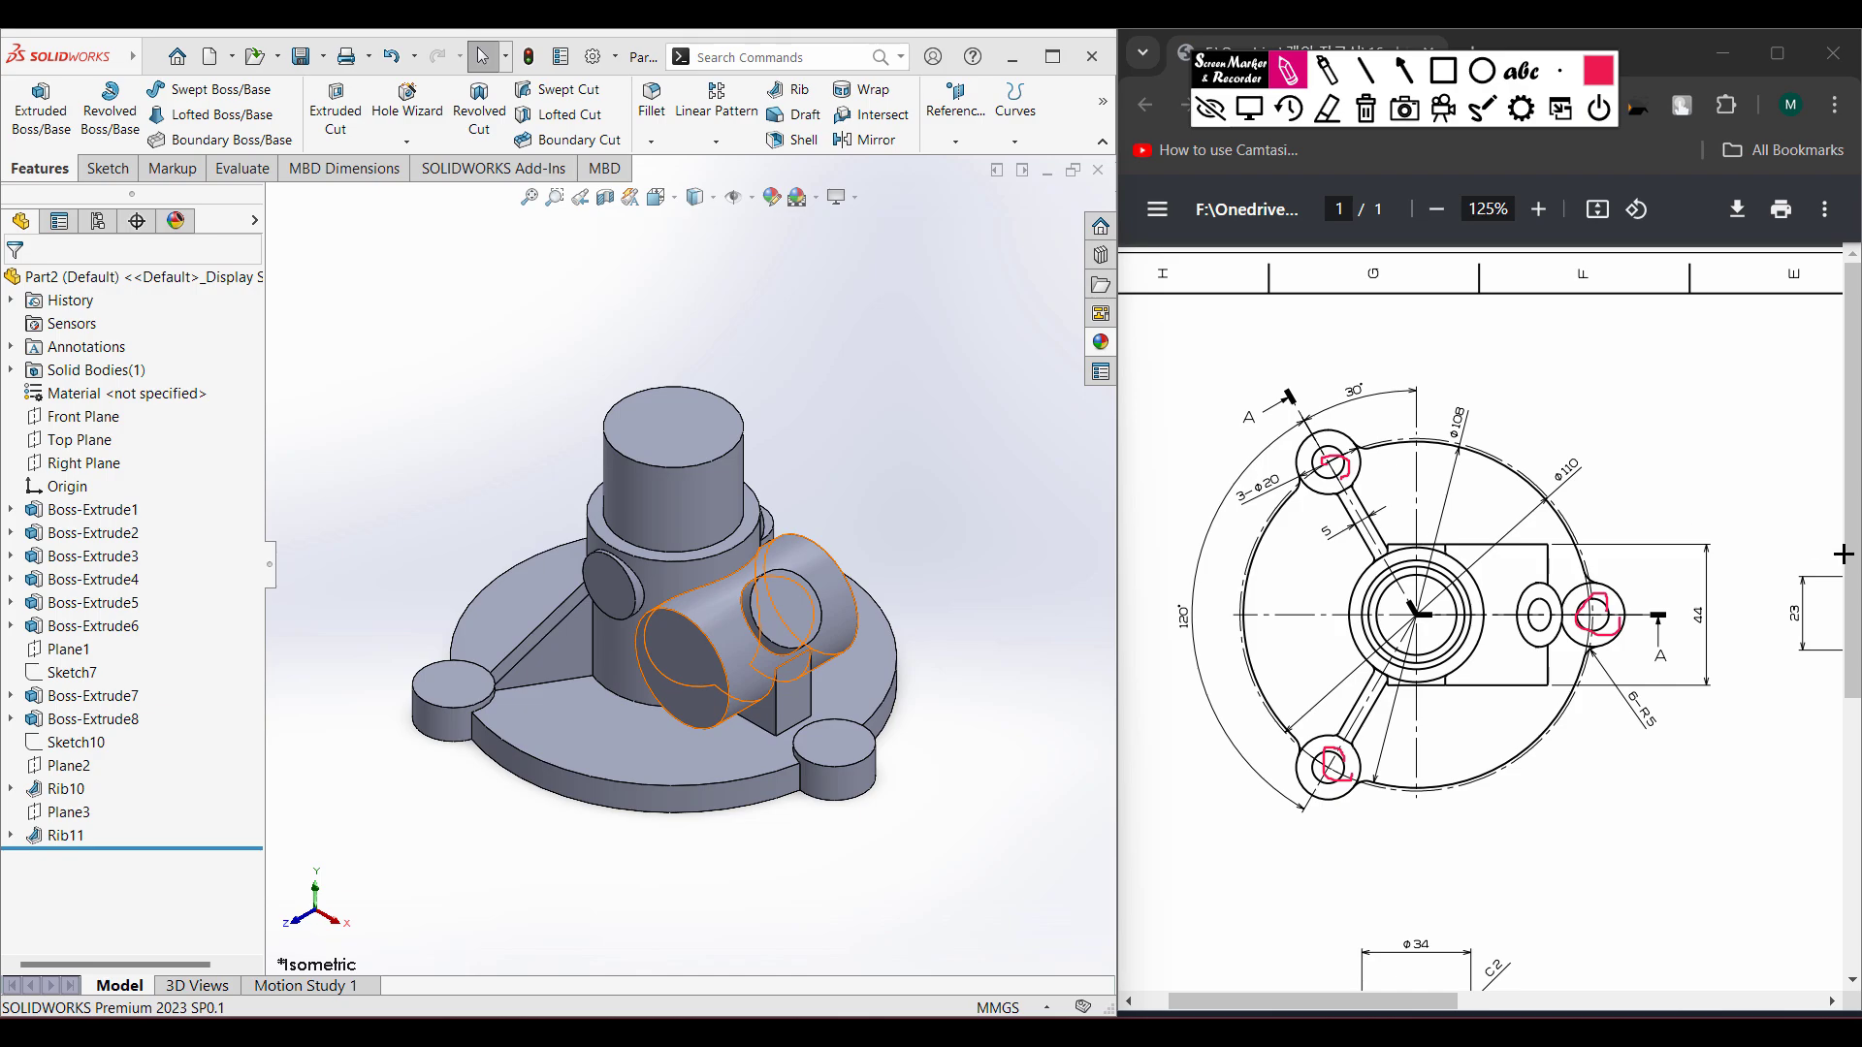
pyautogui.click(1365, 109)
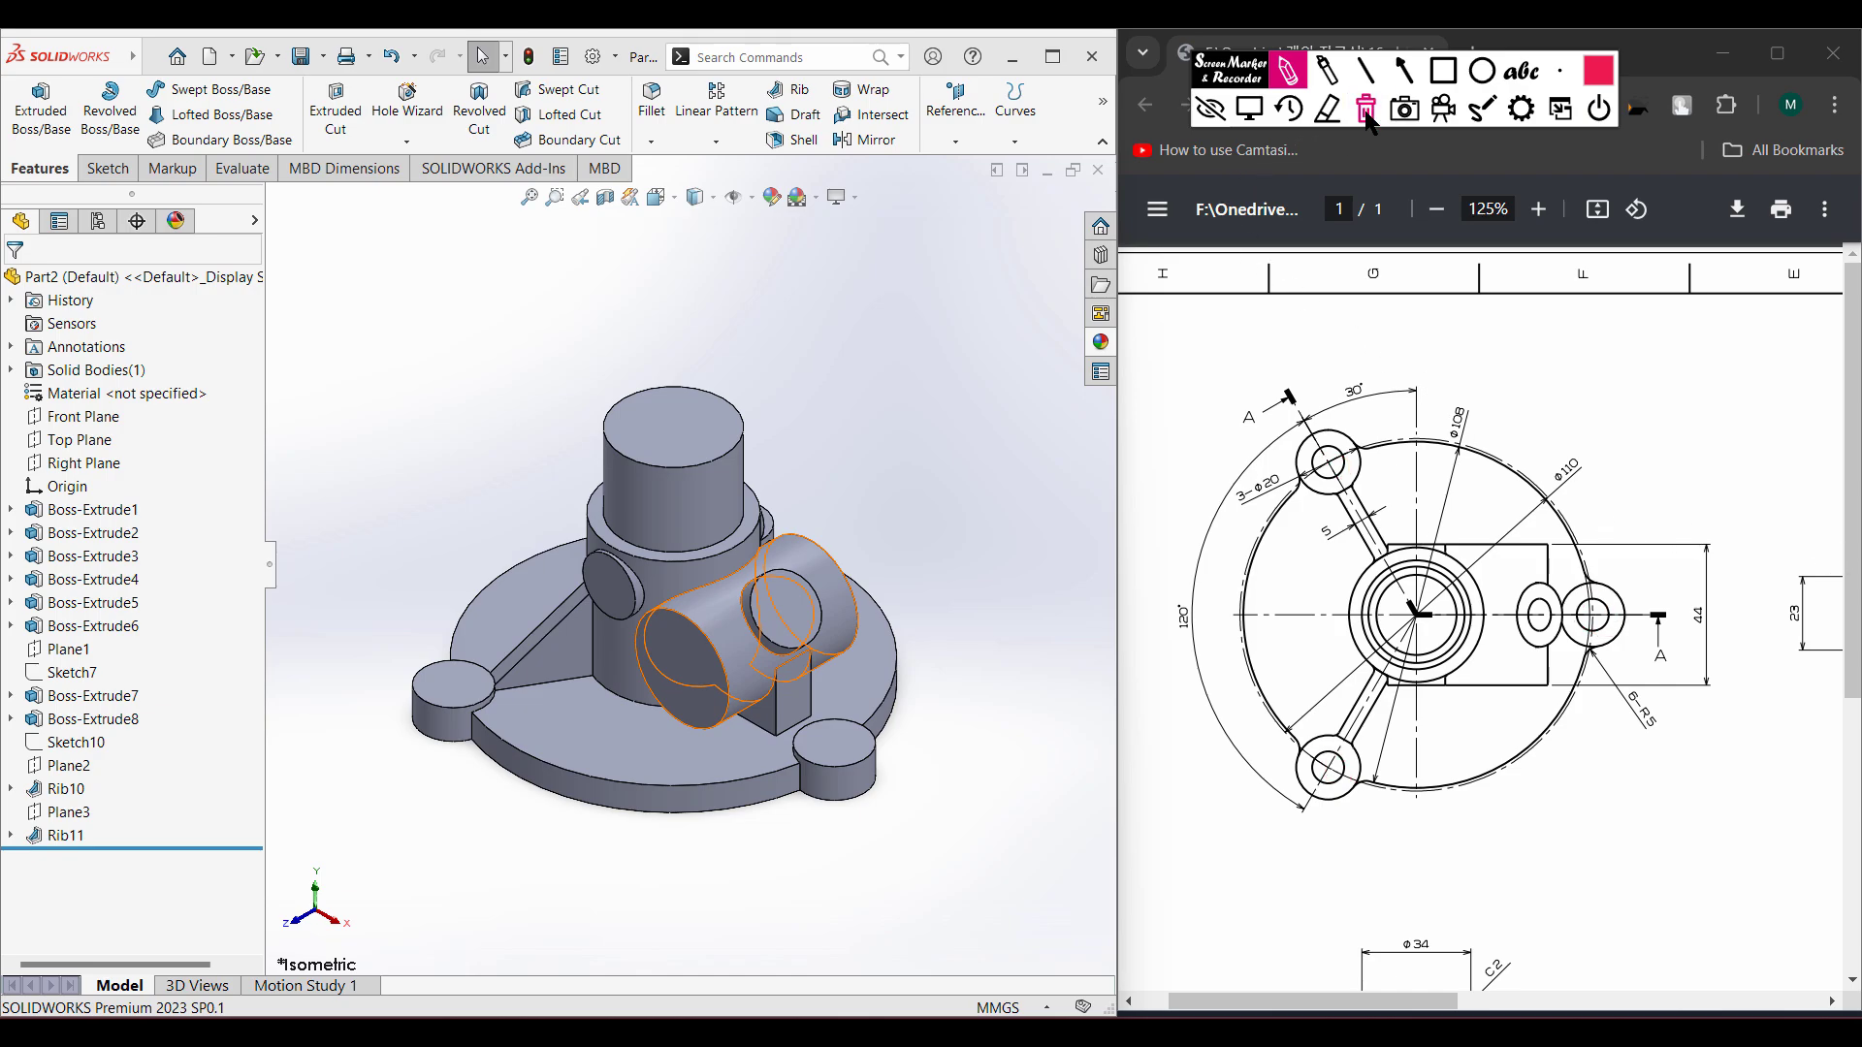
pyautogui.click(1250, 108)
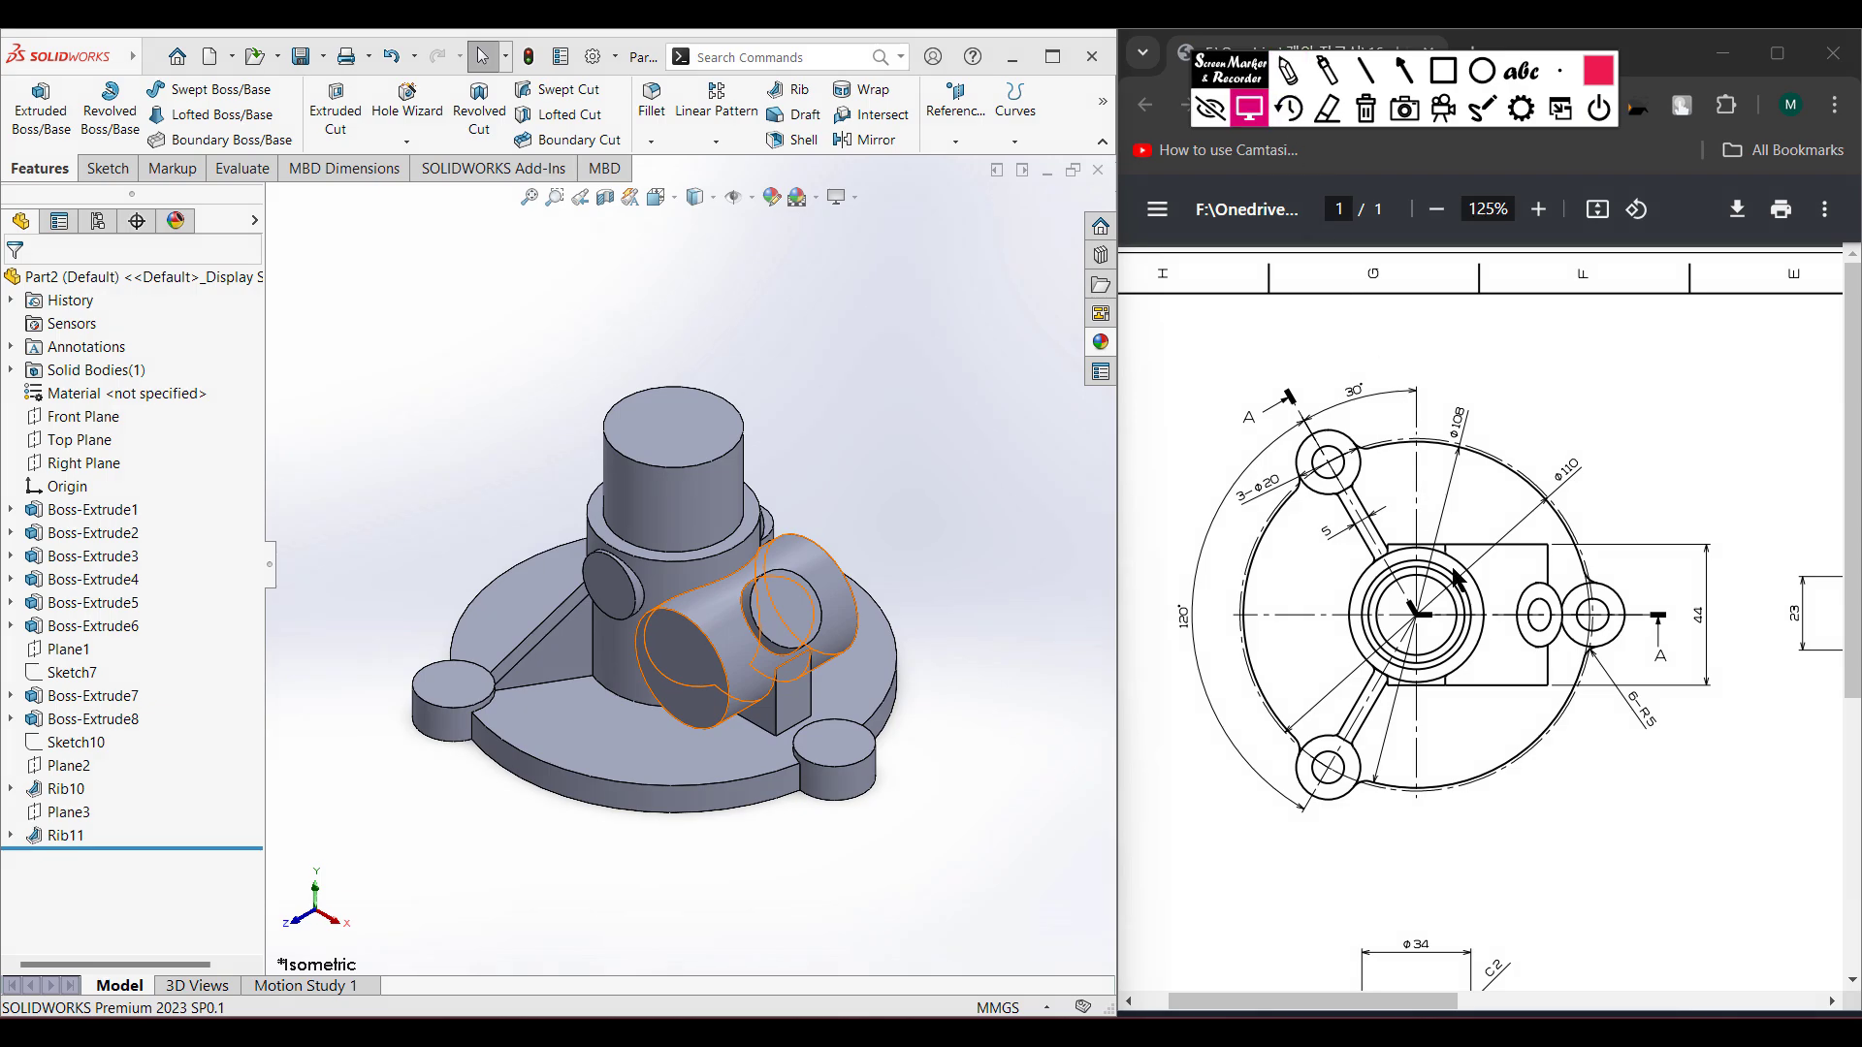
pyautogui.scroll(-5, 1528, 661)
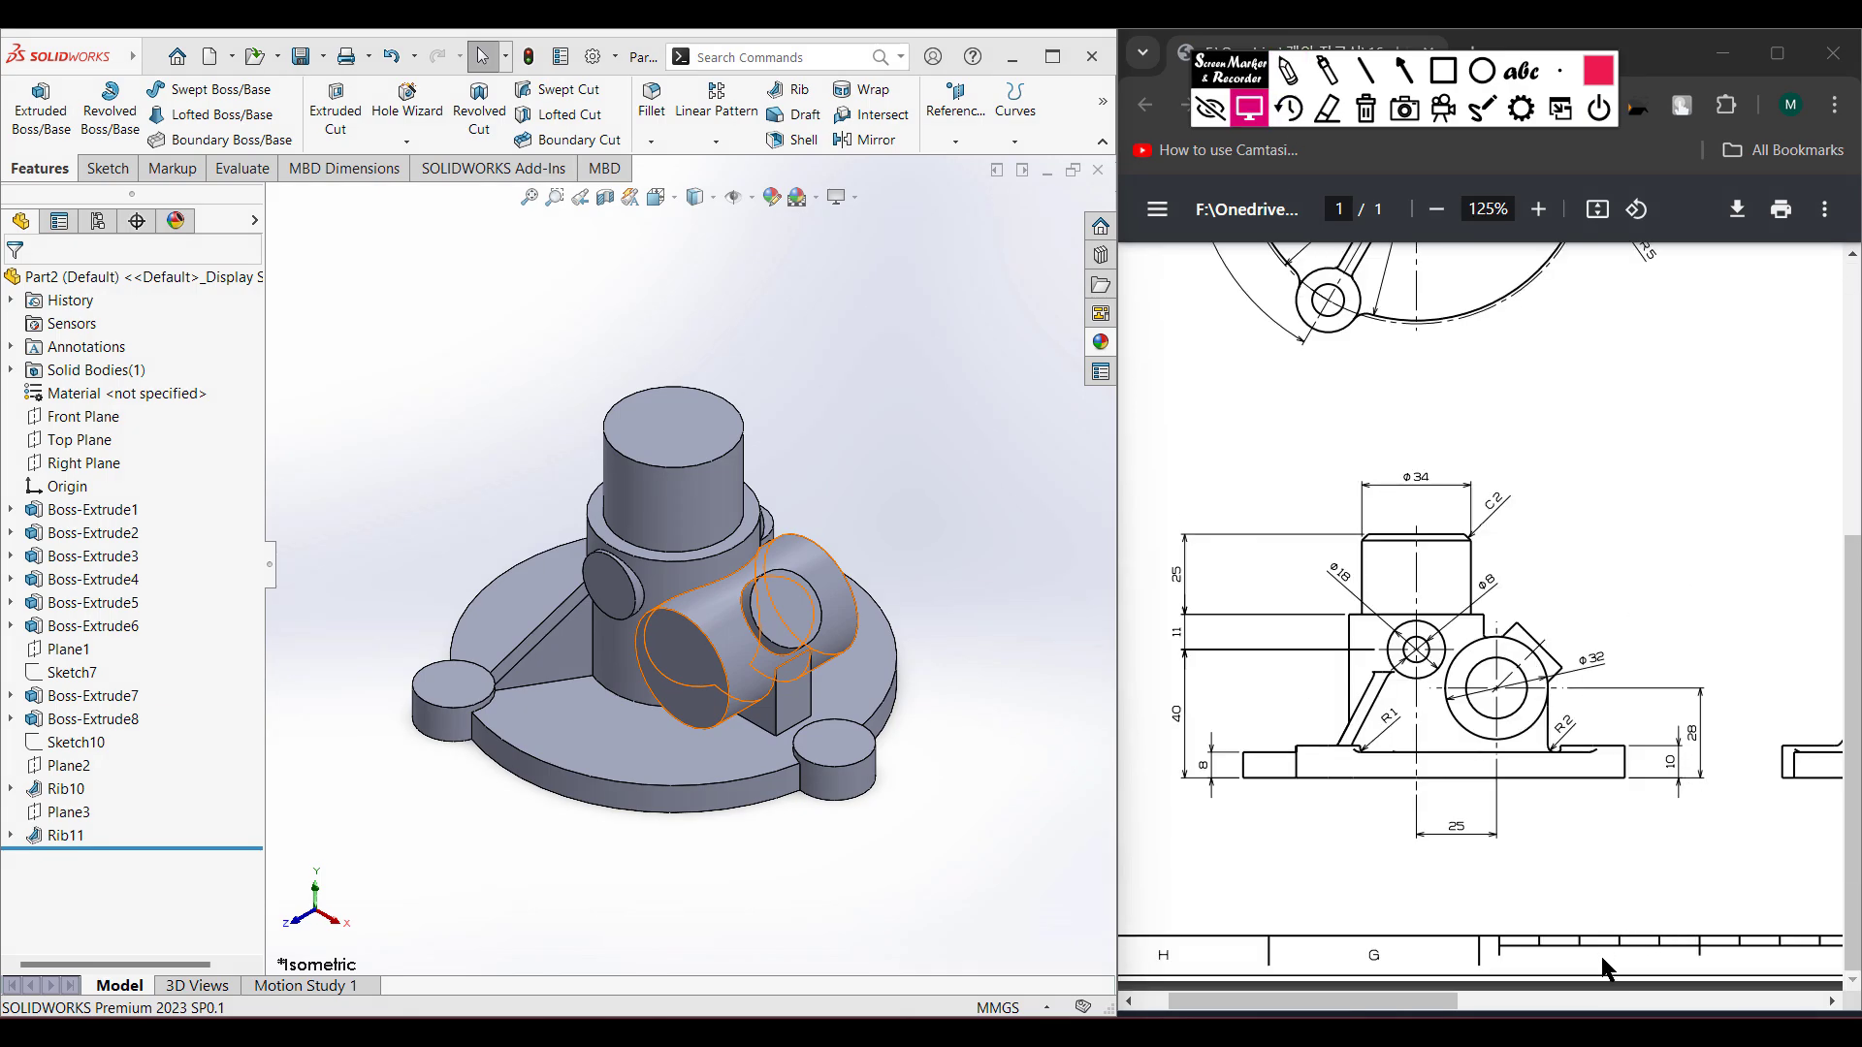
pyautogui.click(1438, 1009)
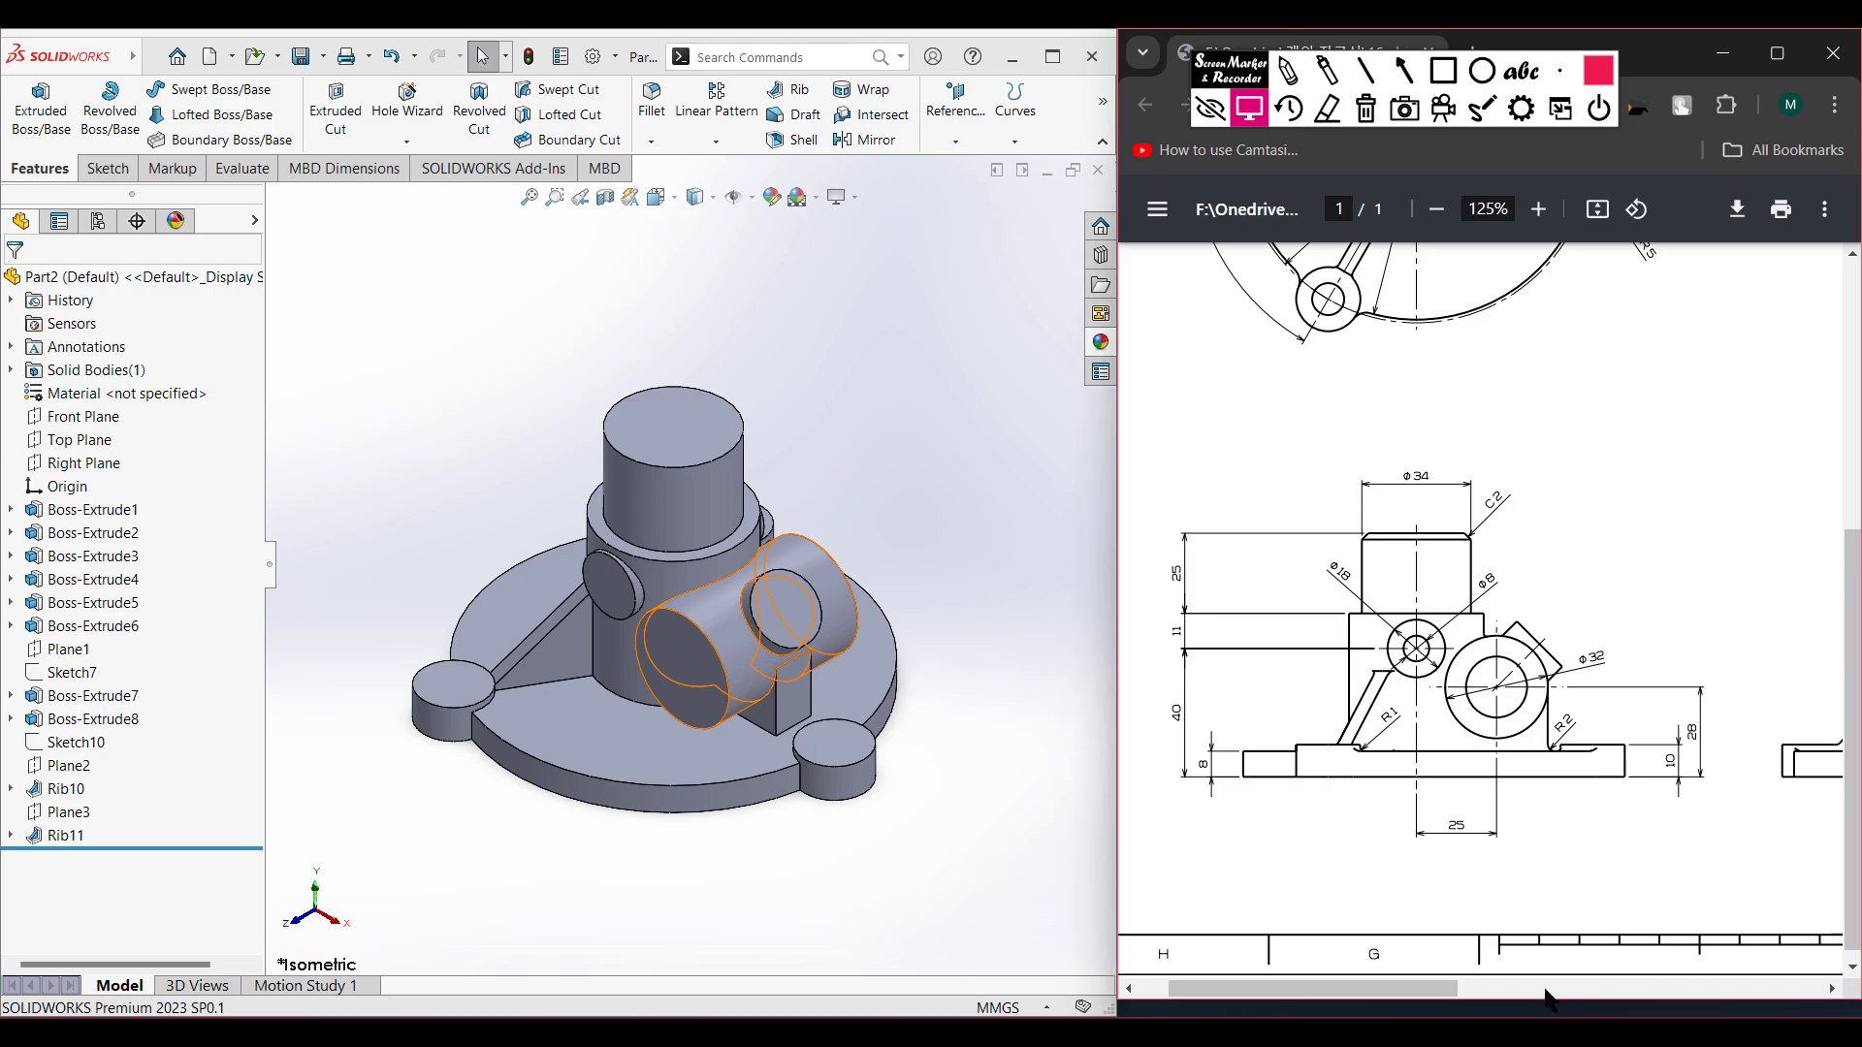
pyautogui.moveTo(1444, 1000); pyautogui.dragTo(1711, 981)
pyautogui.scroll(5, 1528, 724)
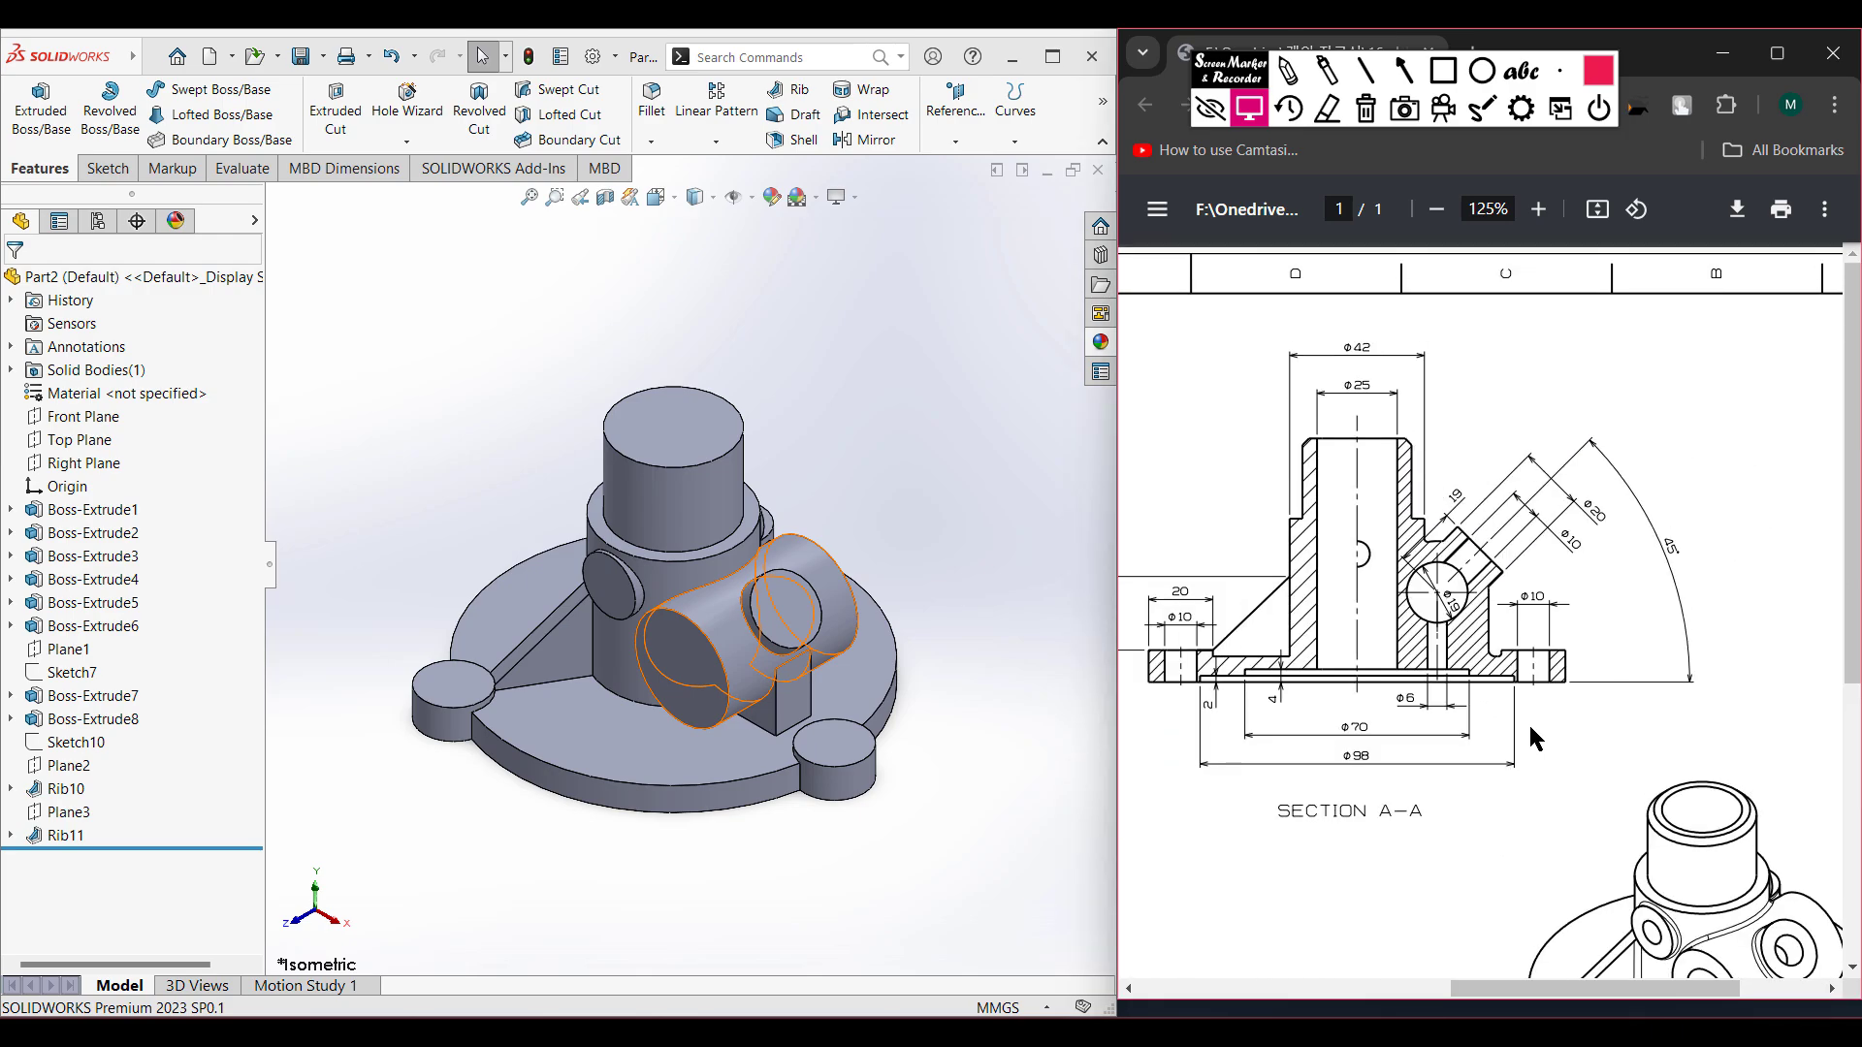
pyautogui.click(1288, 70)
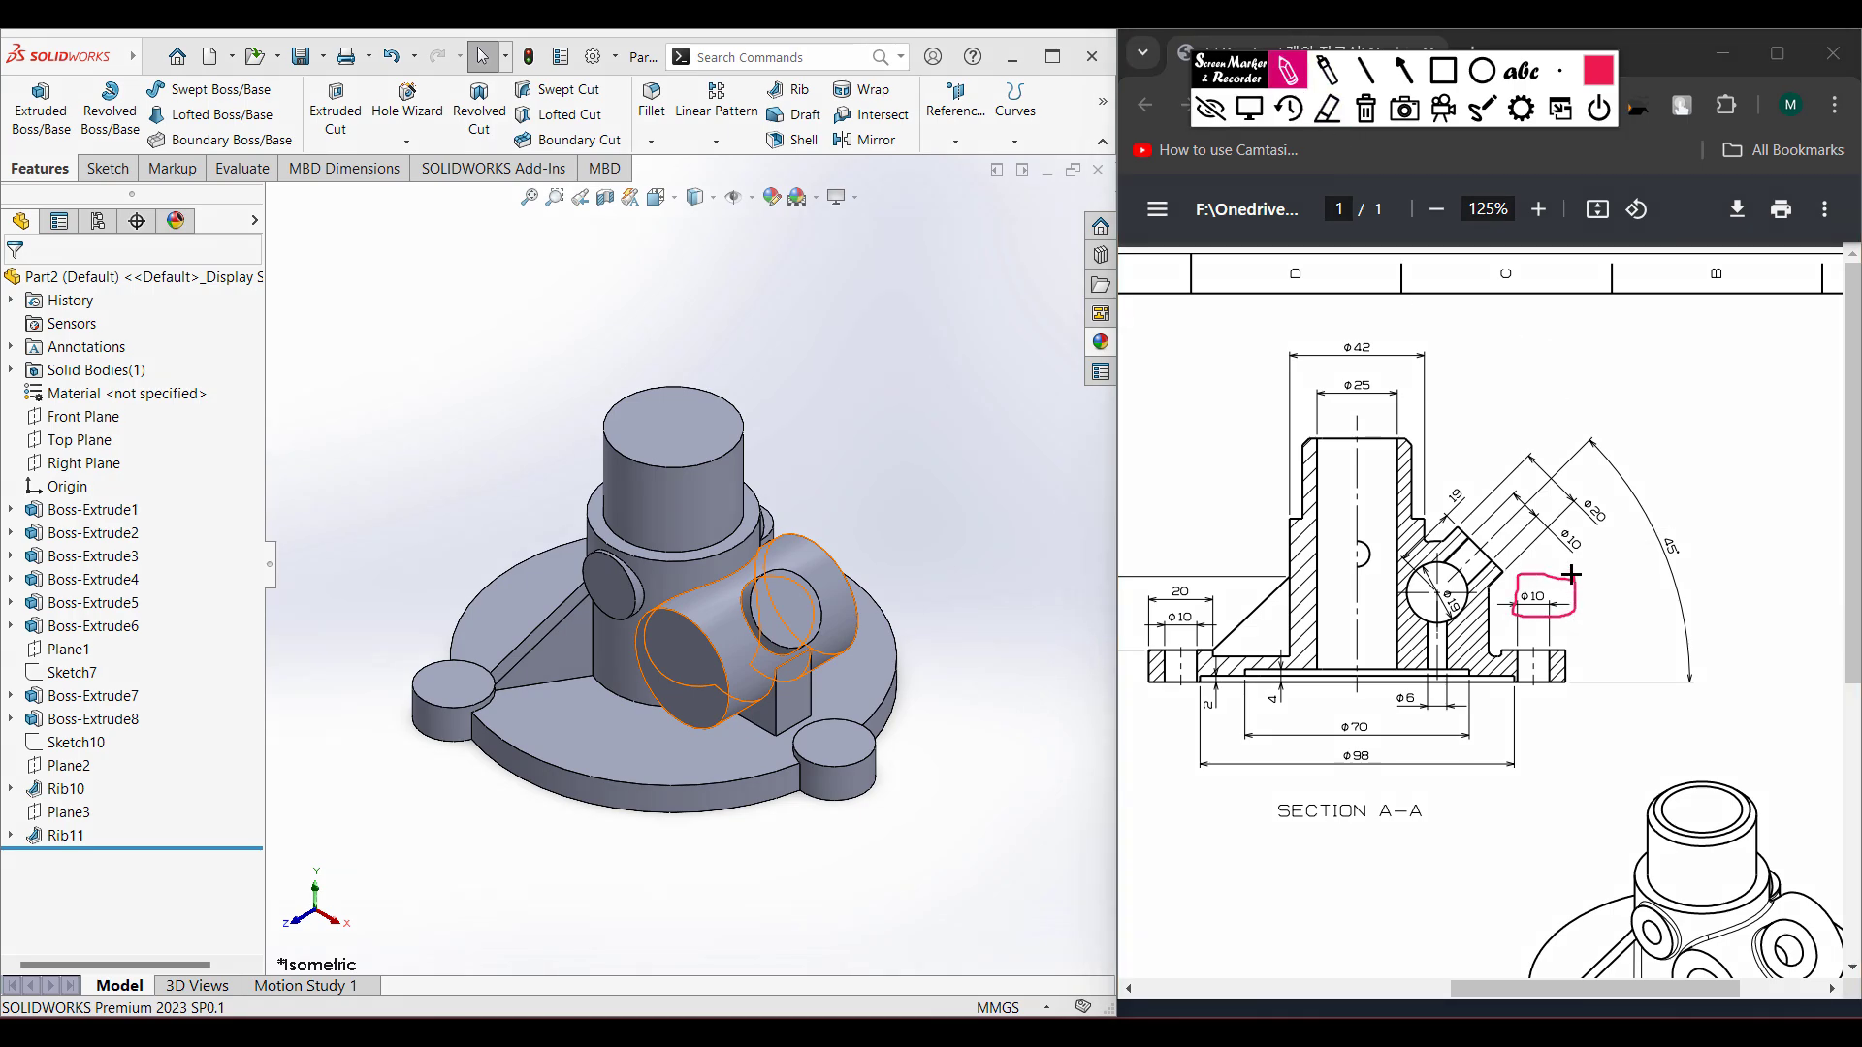
pyautogui.press('Escape')
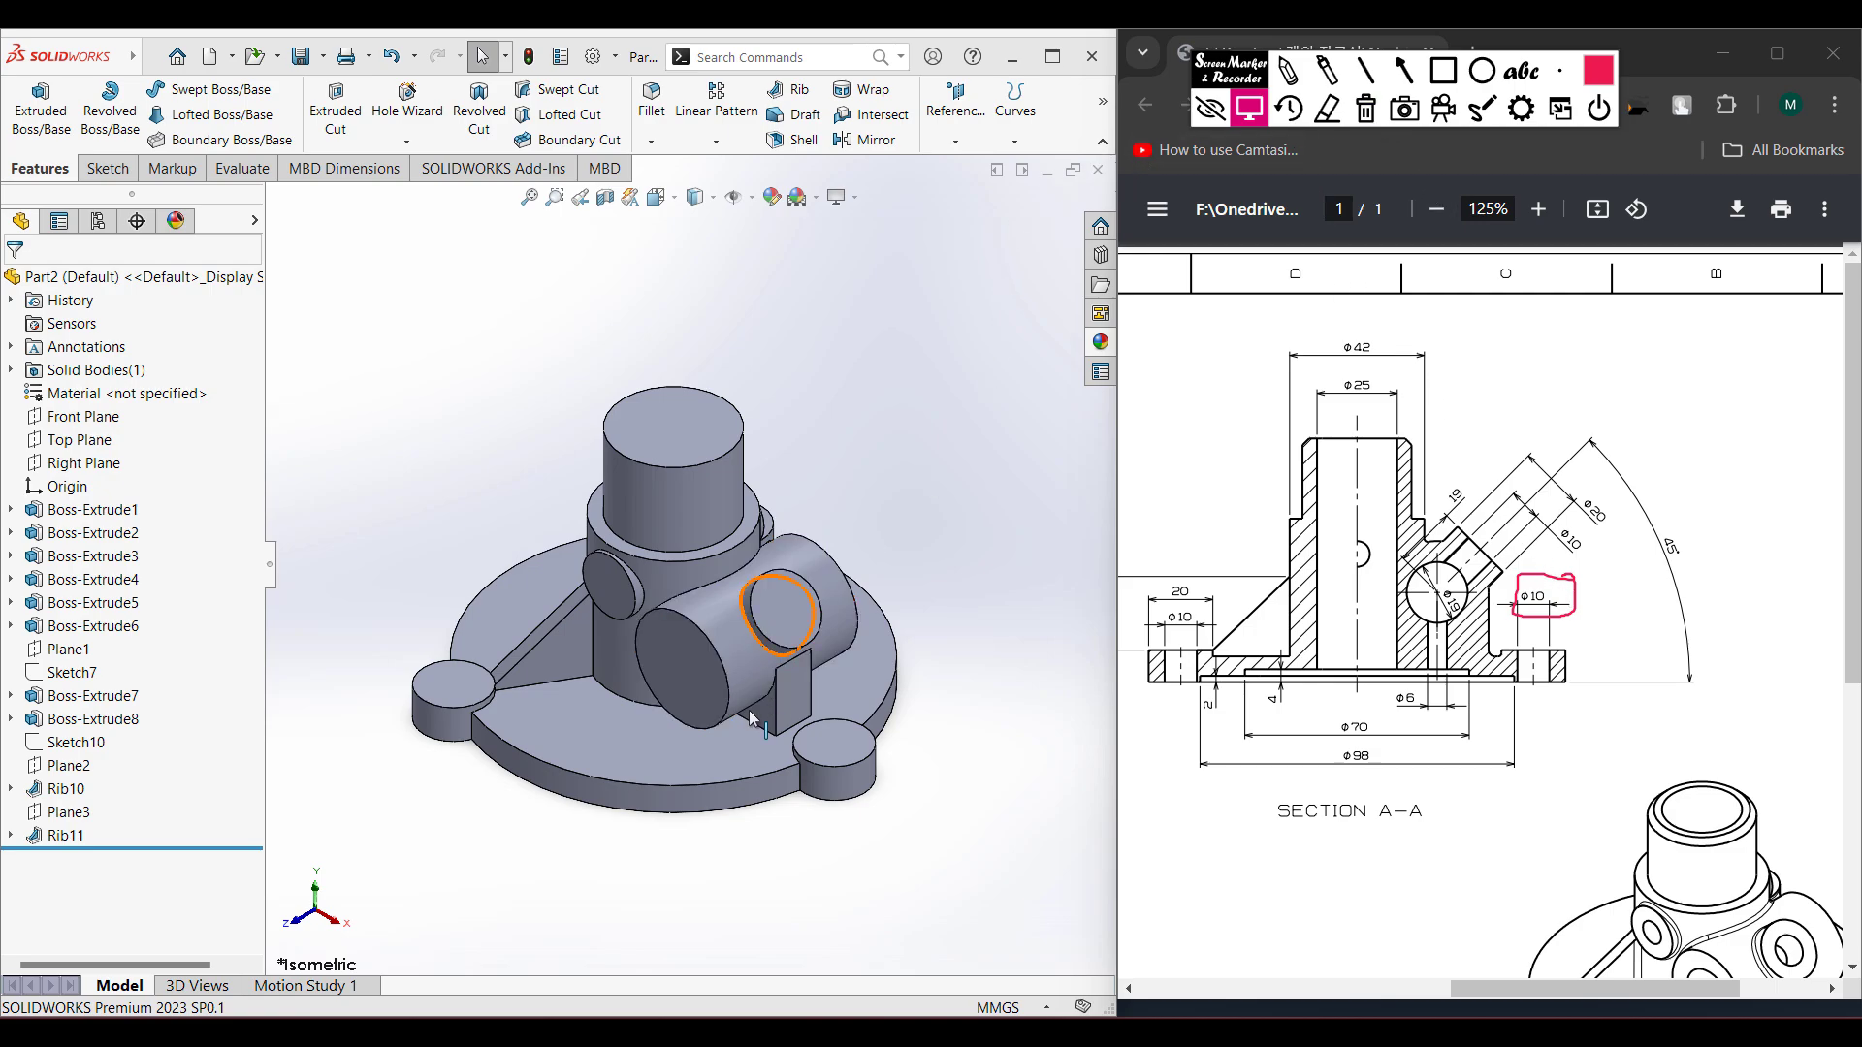
# - On the top face of the lug nearest the angled boss, sketch a 10 mm diameter circle concentric with the lug
pyautogui.click(826, 755)
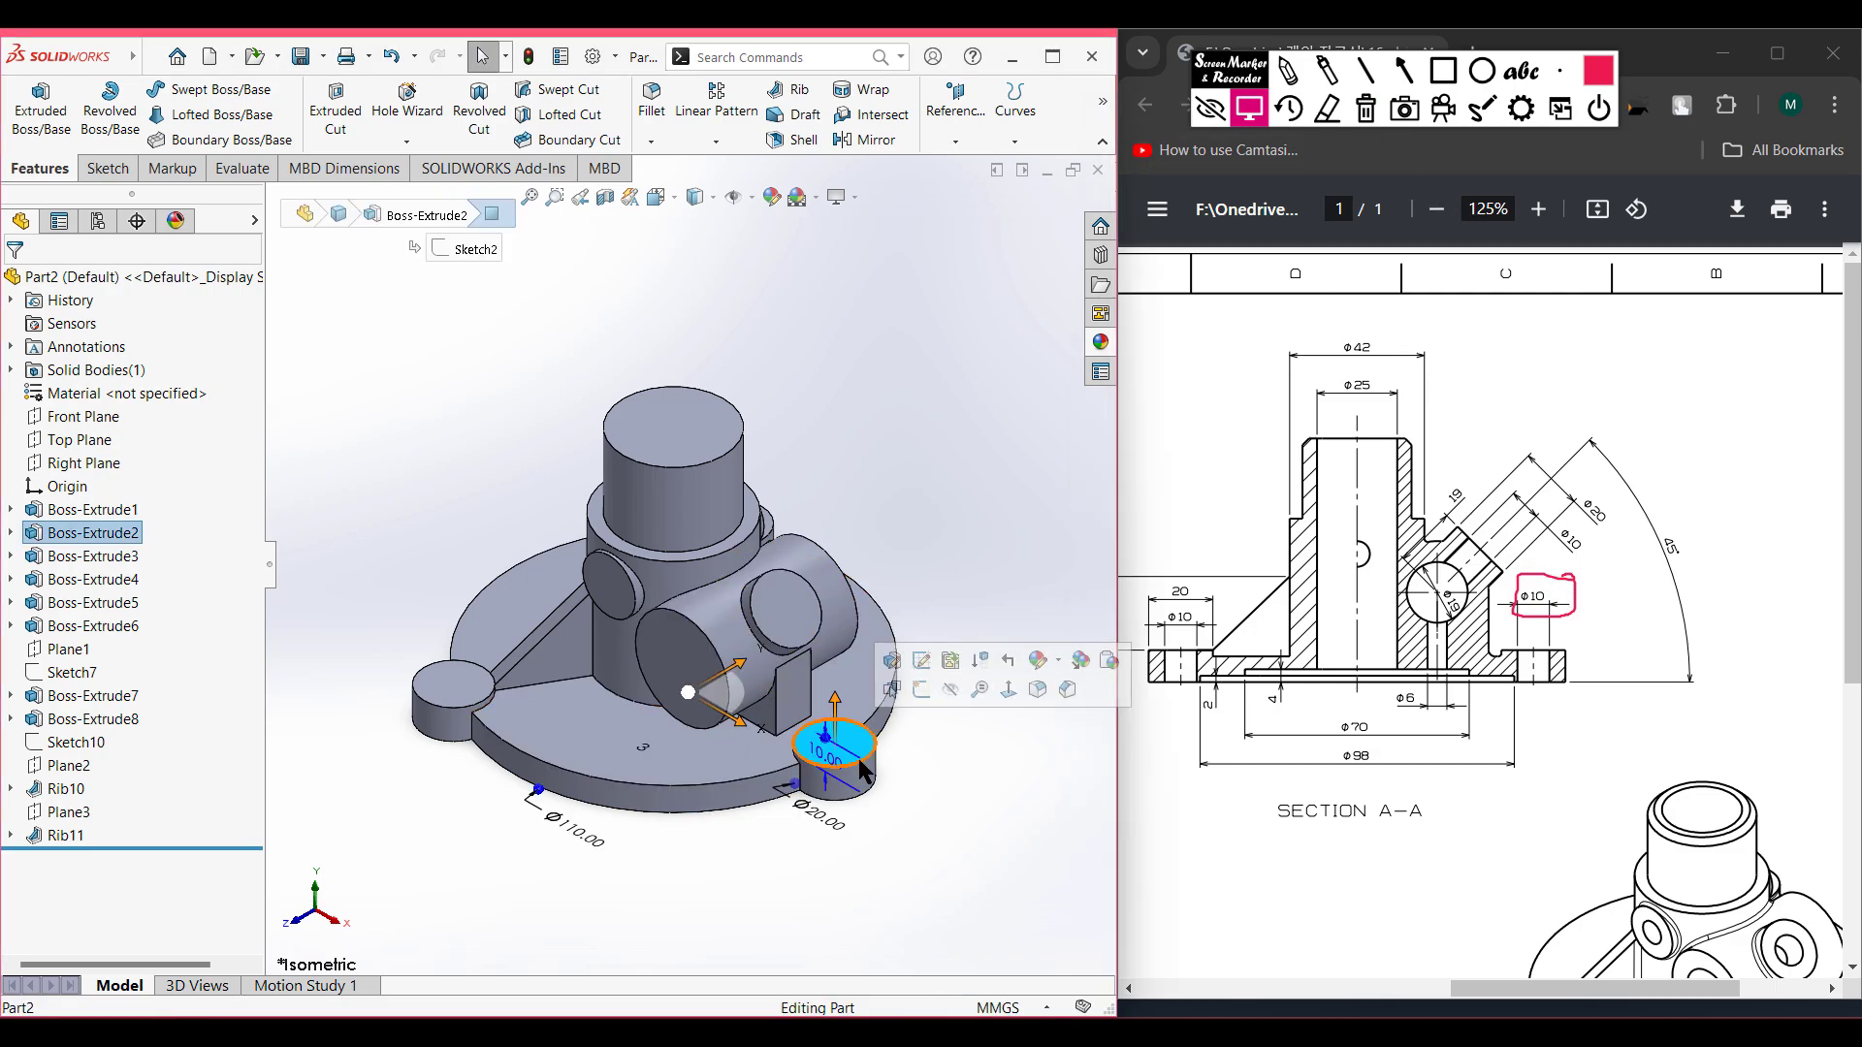
pyautogui.rightClick(893, 601)
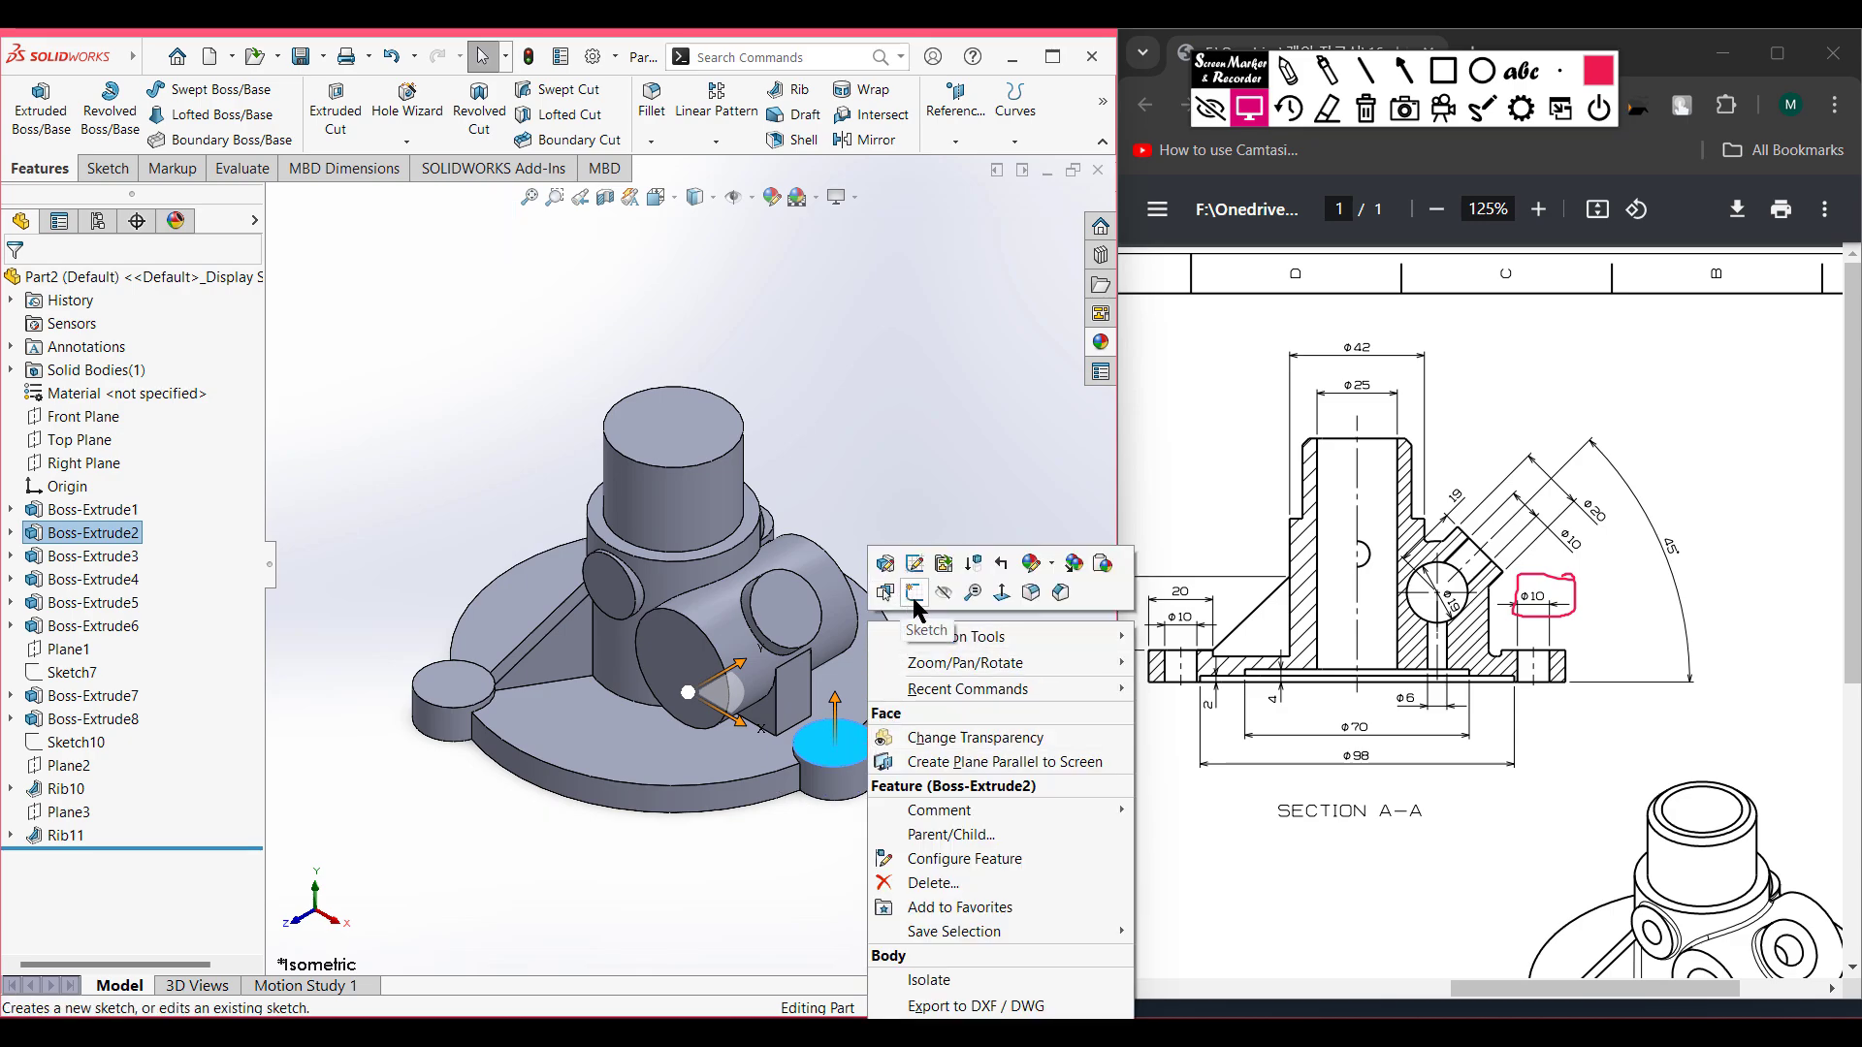
pyautogui.click(888, 595)
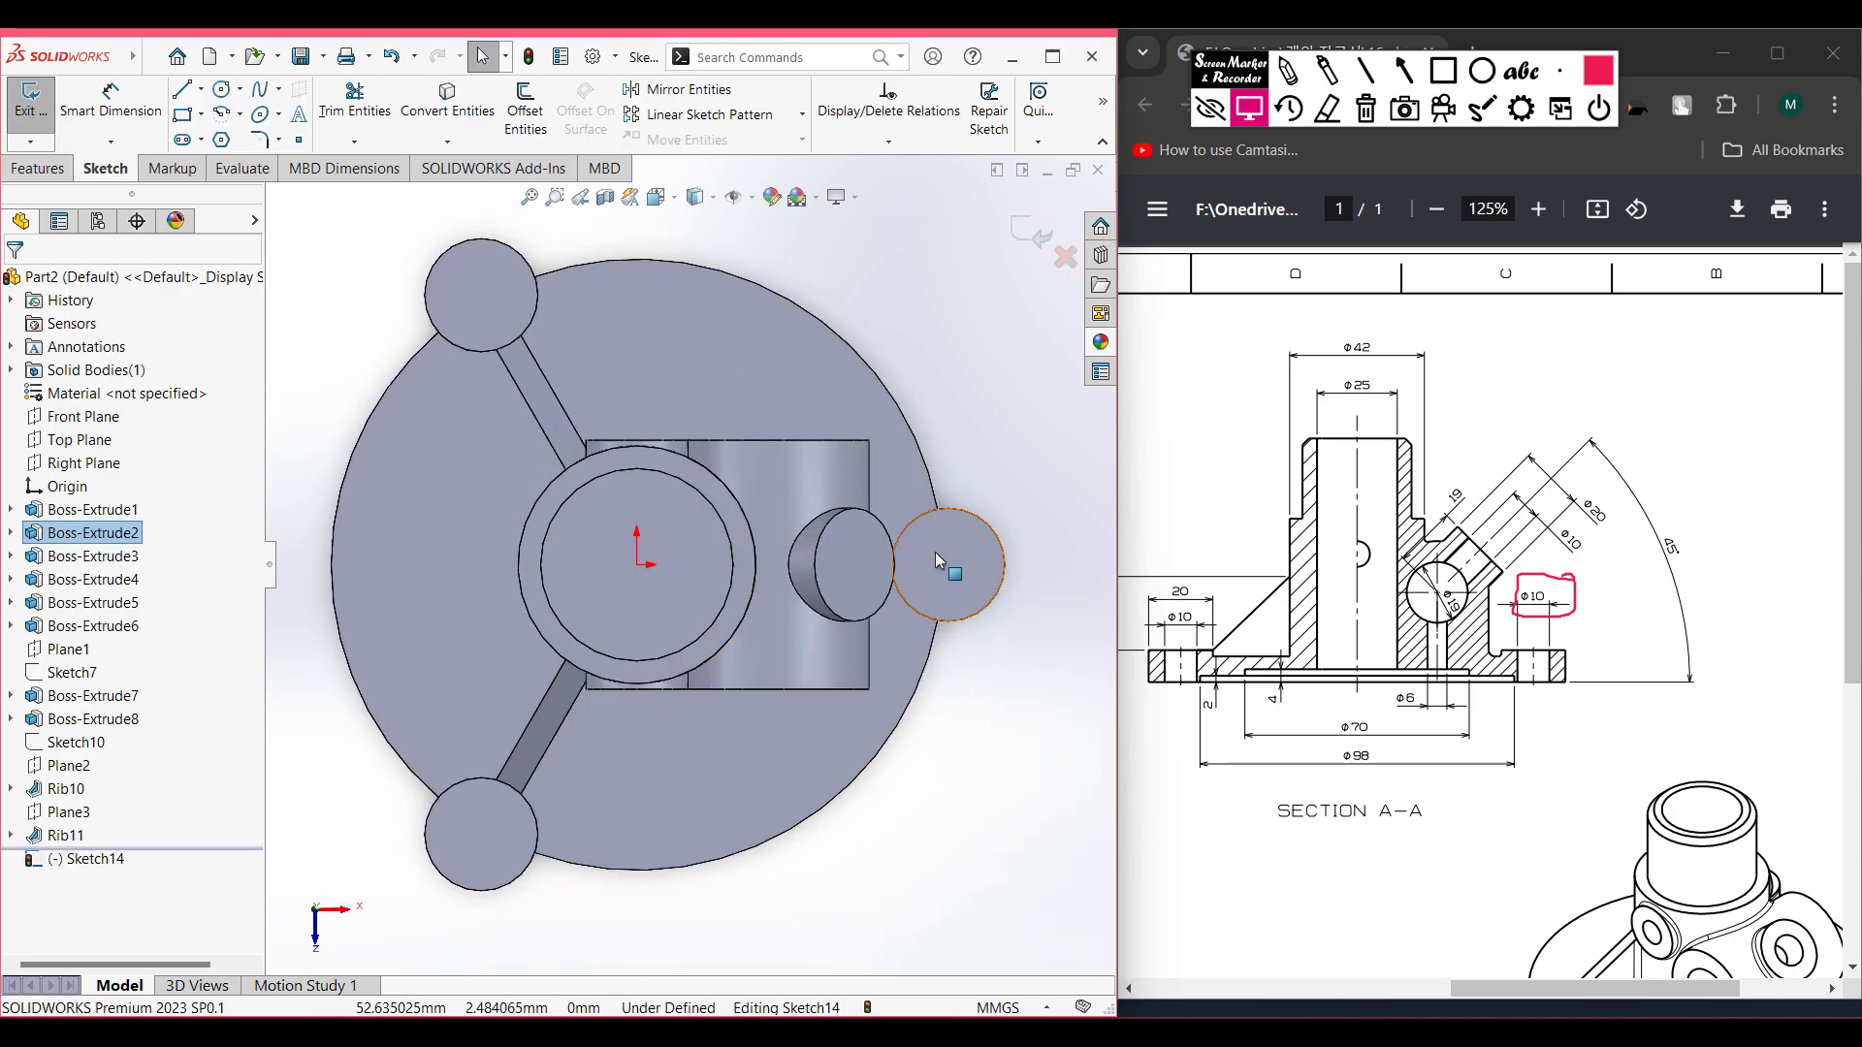
pyautogui.click(226, 94)
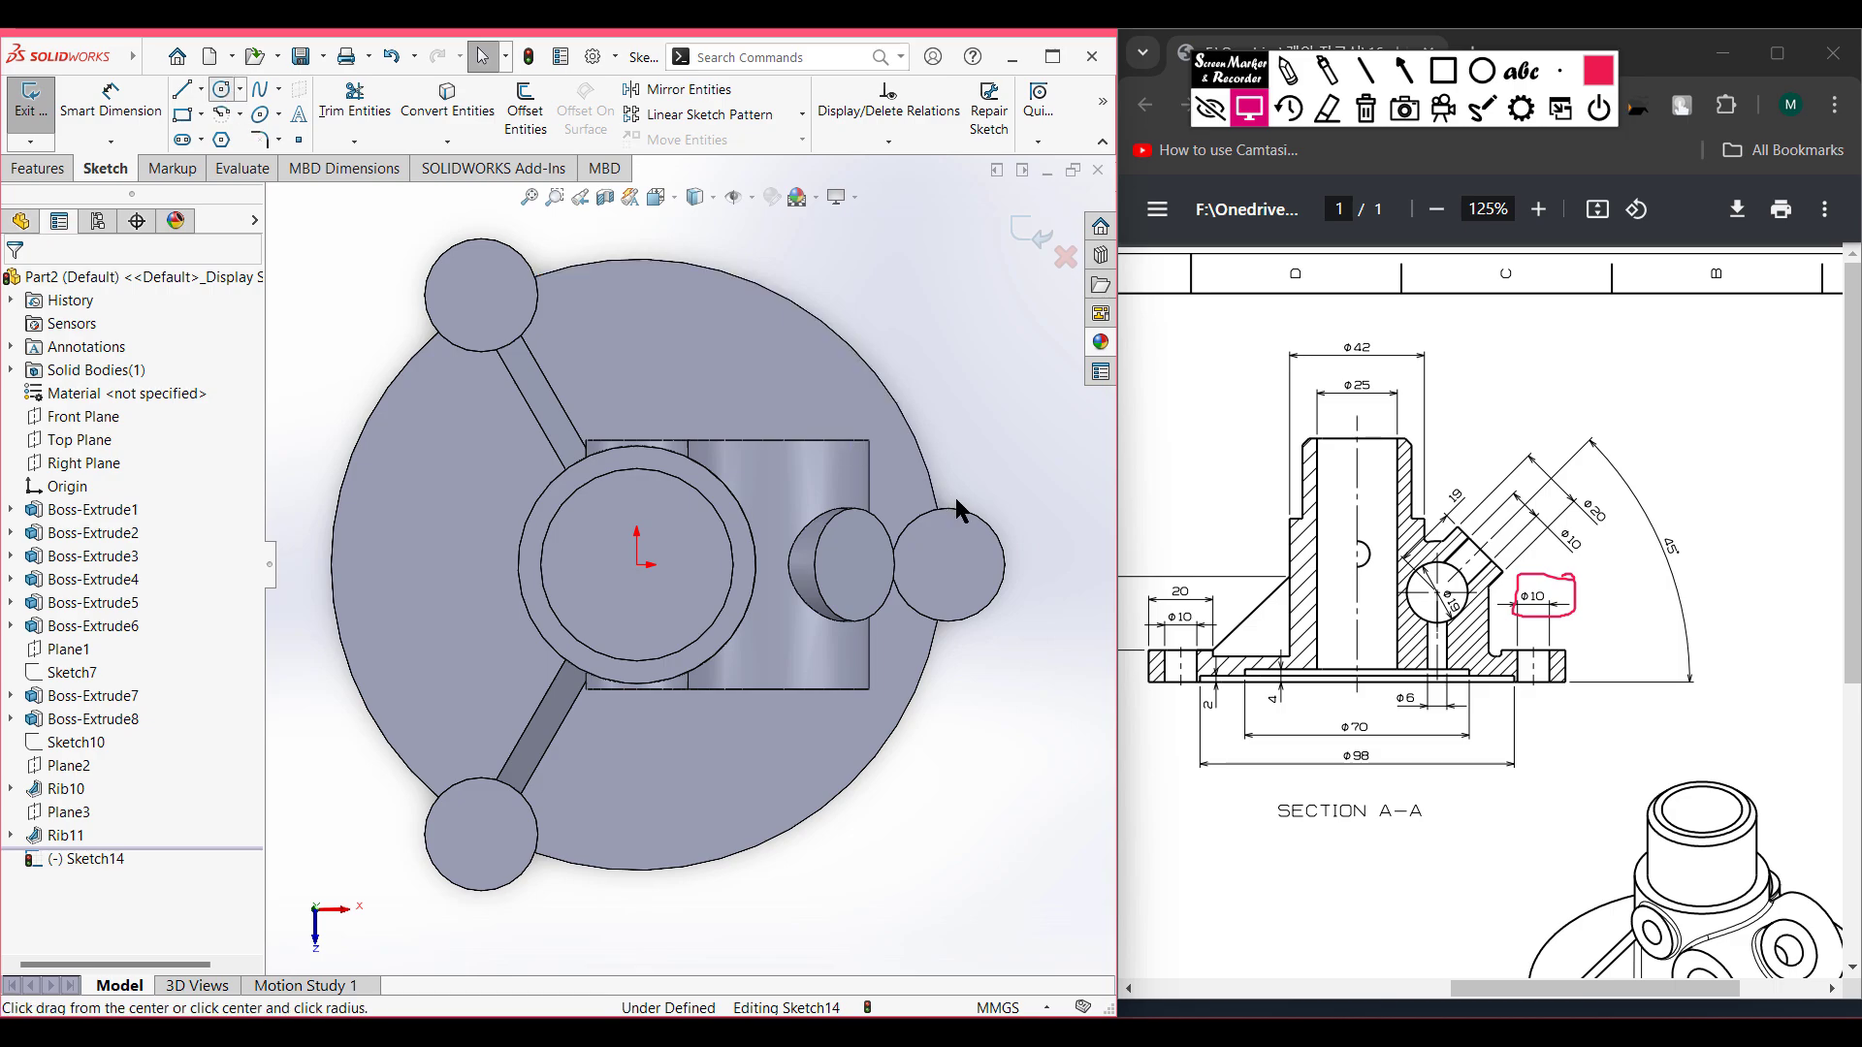
pyautogui.click(949, 565)
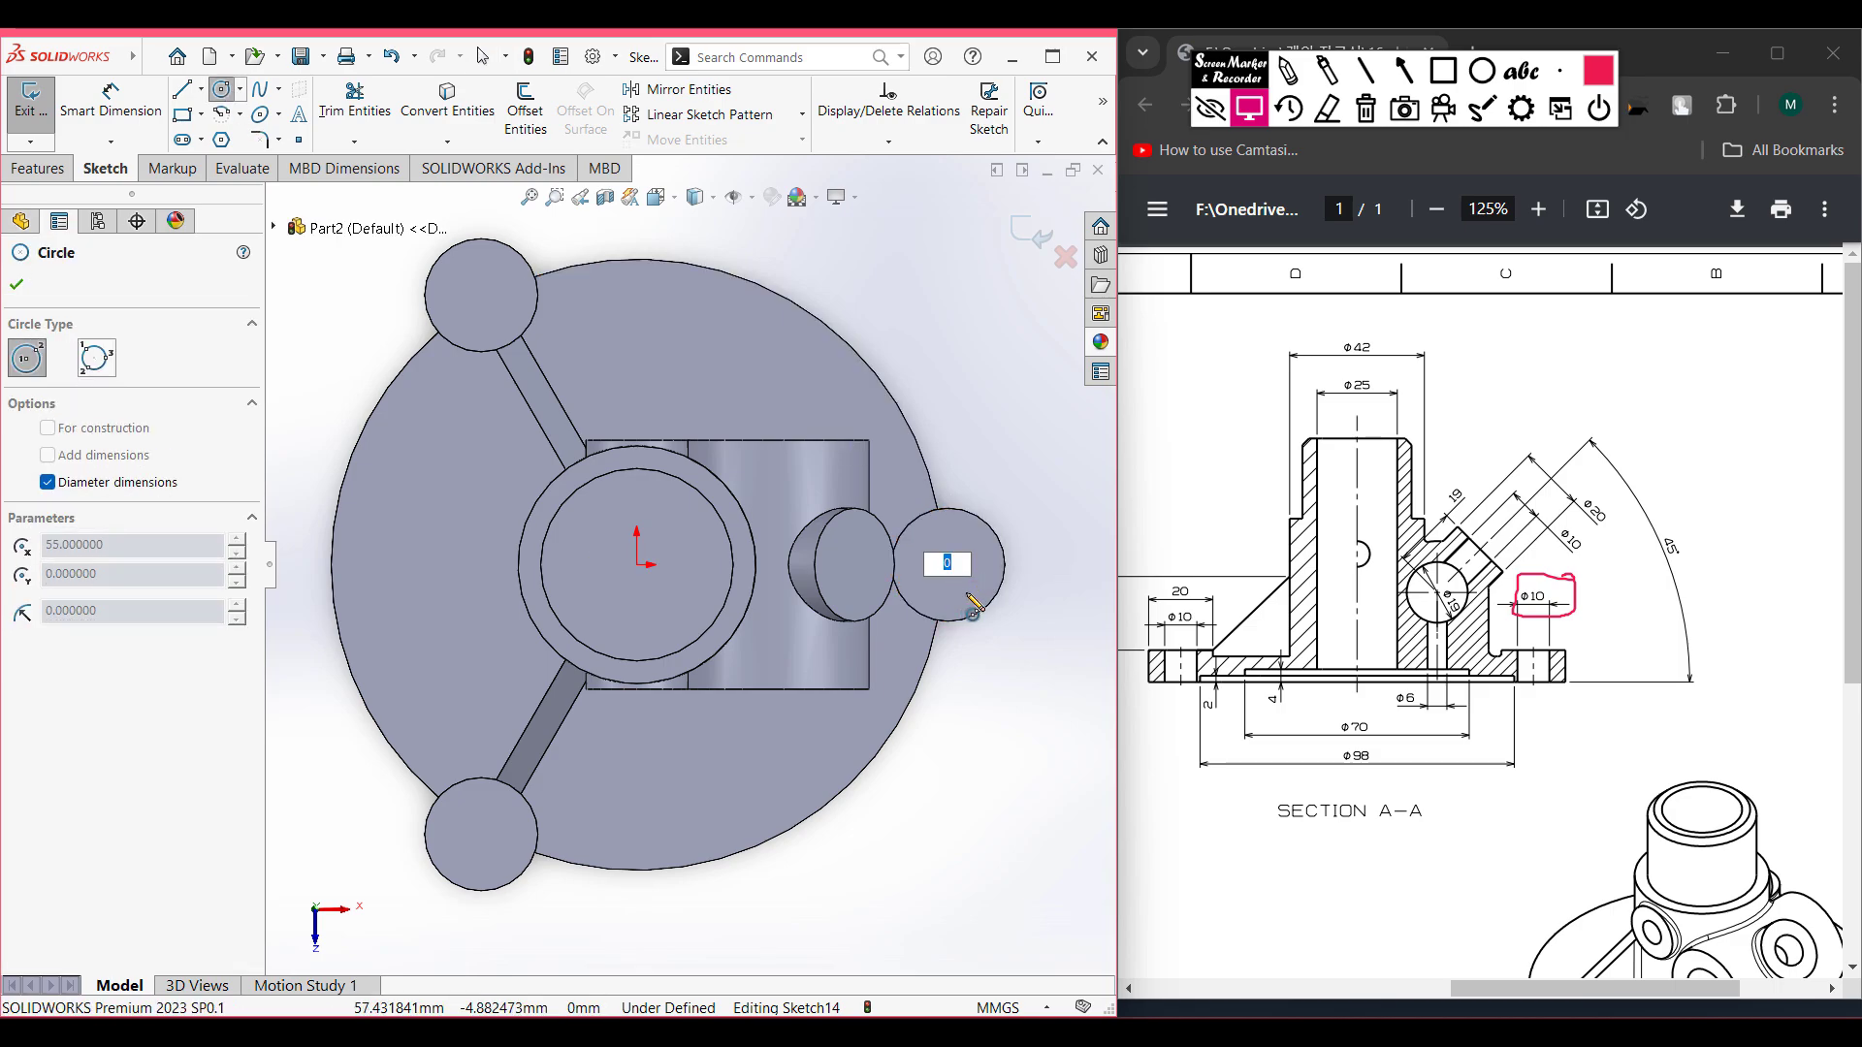
pyautogui.write('10')
pyautogui.press('Return')
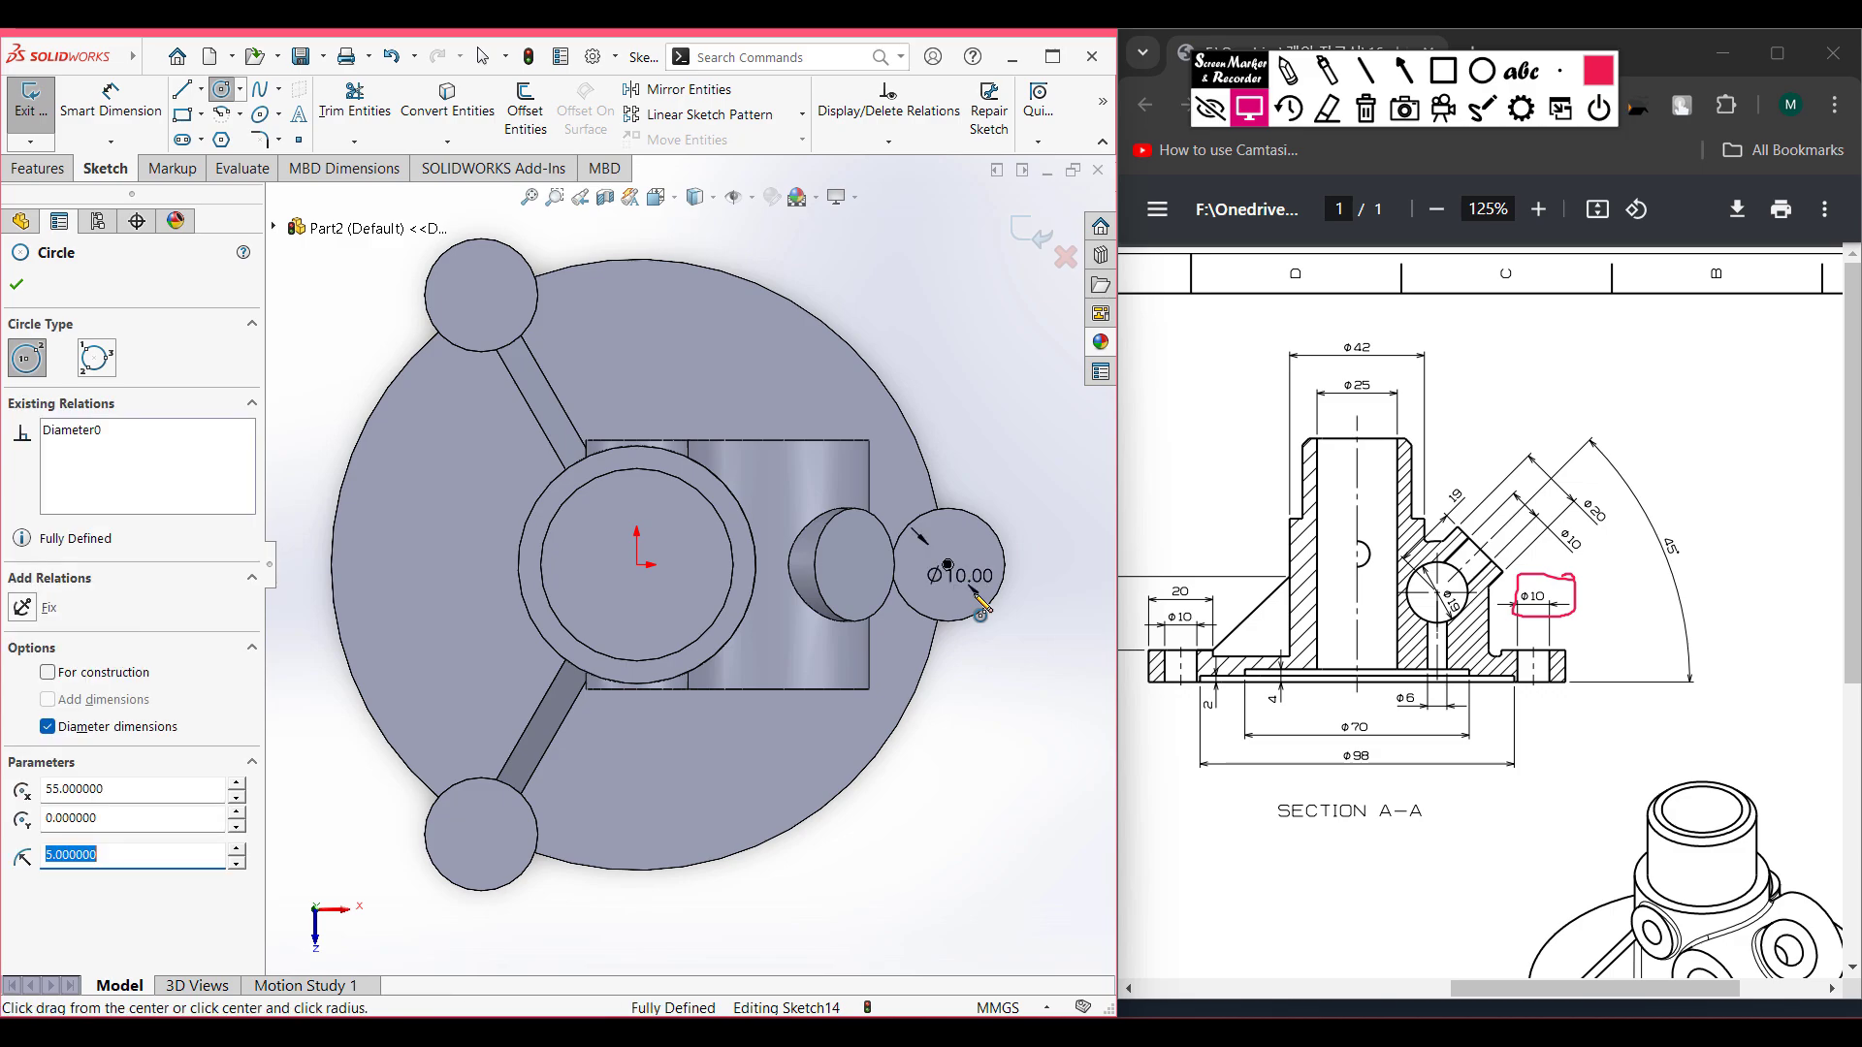
# - Circular-pattern the 10 mm circle about the origin with 3 equally spaced instances over 360 degrees
pyautogui.click(801, 115)
pyautogui.click(708, 164)
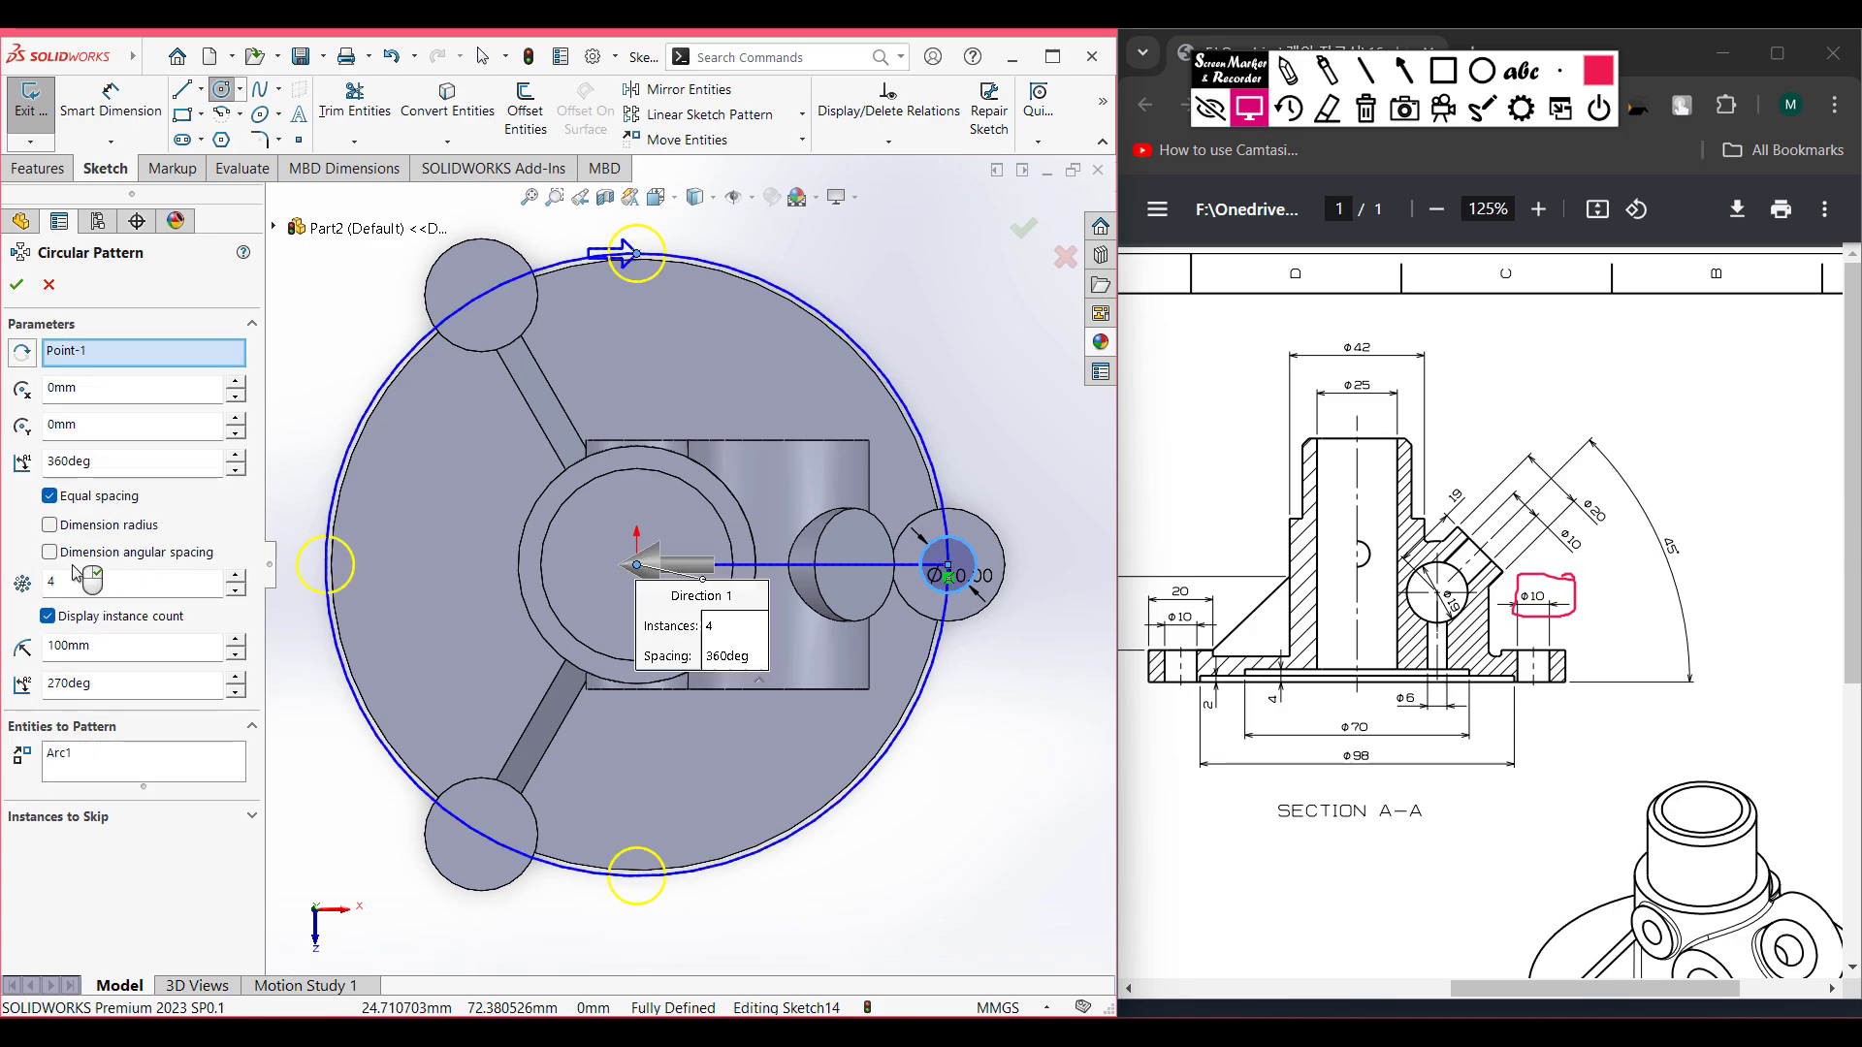
pyautogui.moveTo(79, 582); pyautogui.dragTo(5, 557)
pyautogui.write('3')
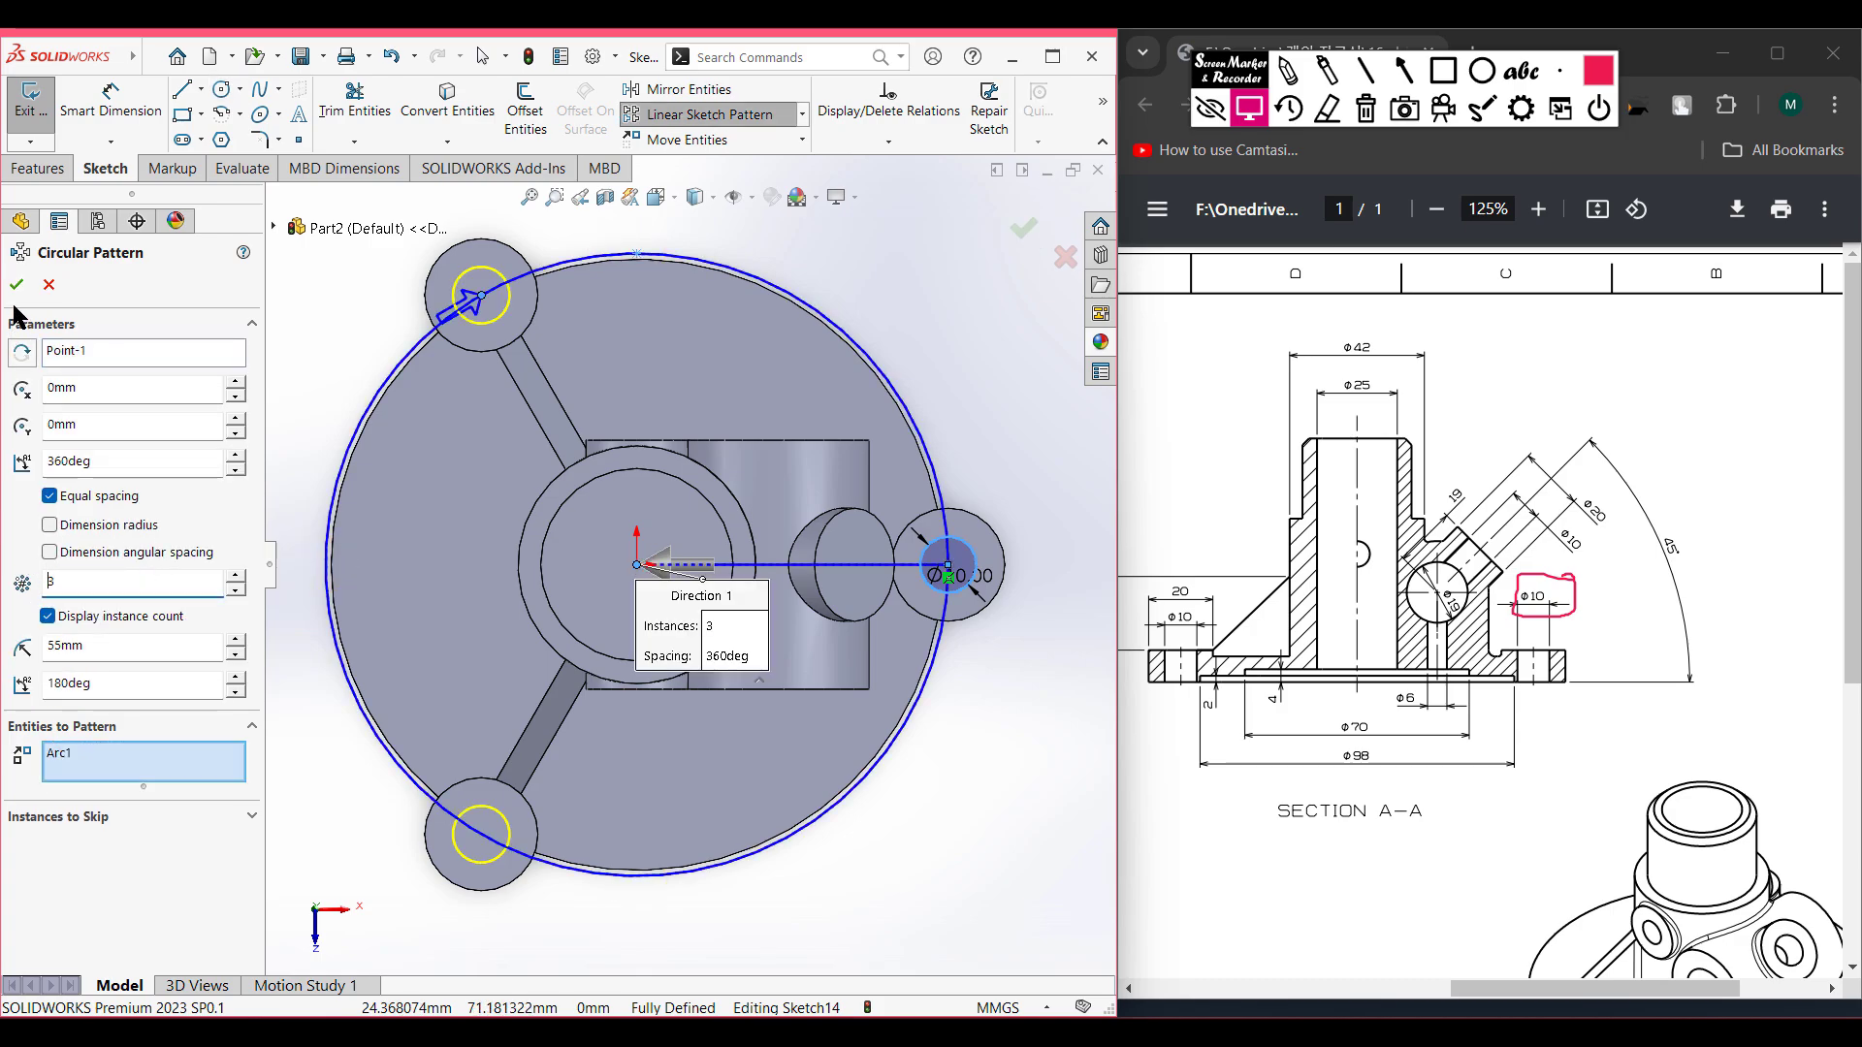
pyautogui.click(17, 285)
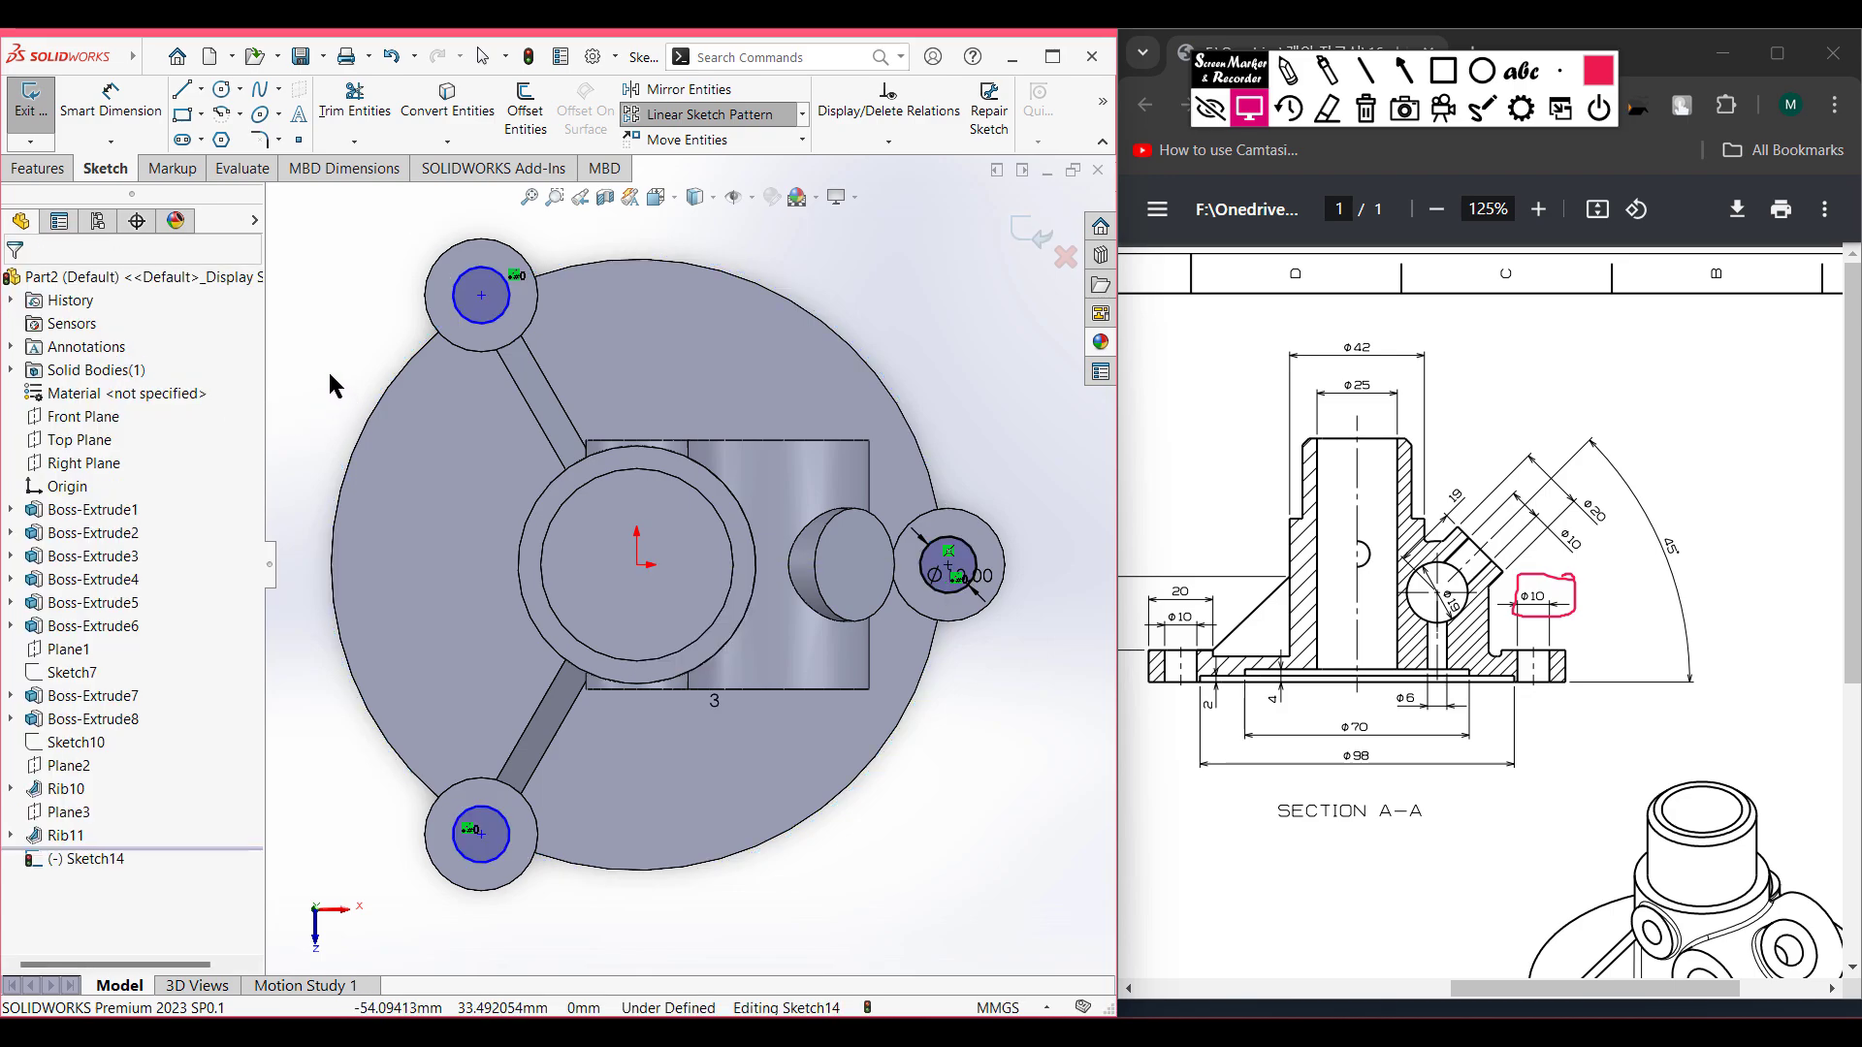
# - Cut-extrude the three lug circles downward with a 44 mm blind depth to make through holes
pyautogui.hotkey('ctrl', '7')
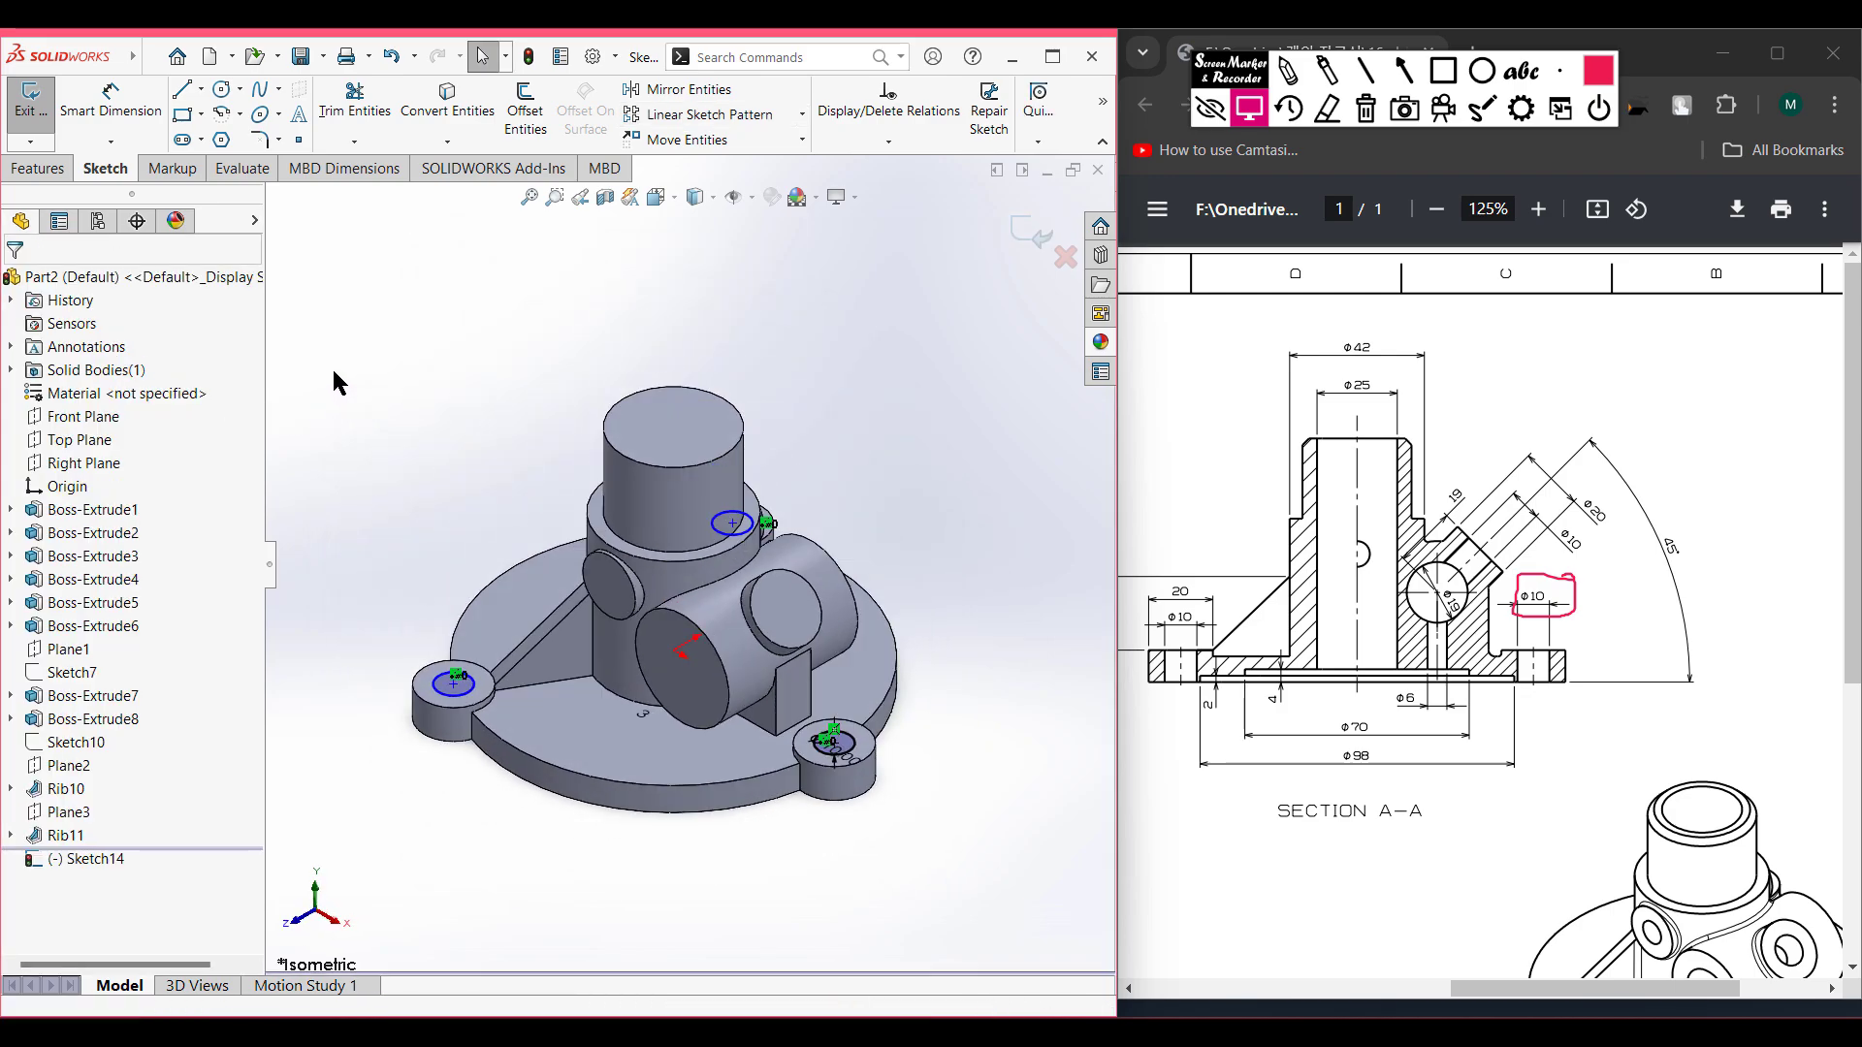
pyautogui.click(66, 168)
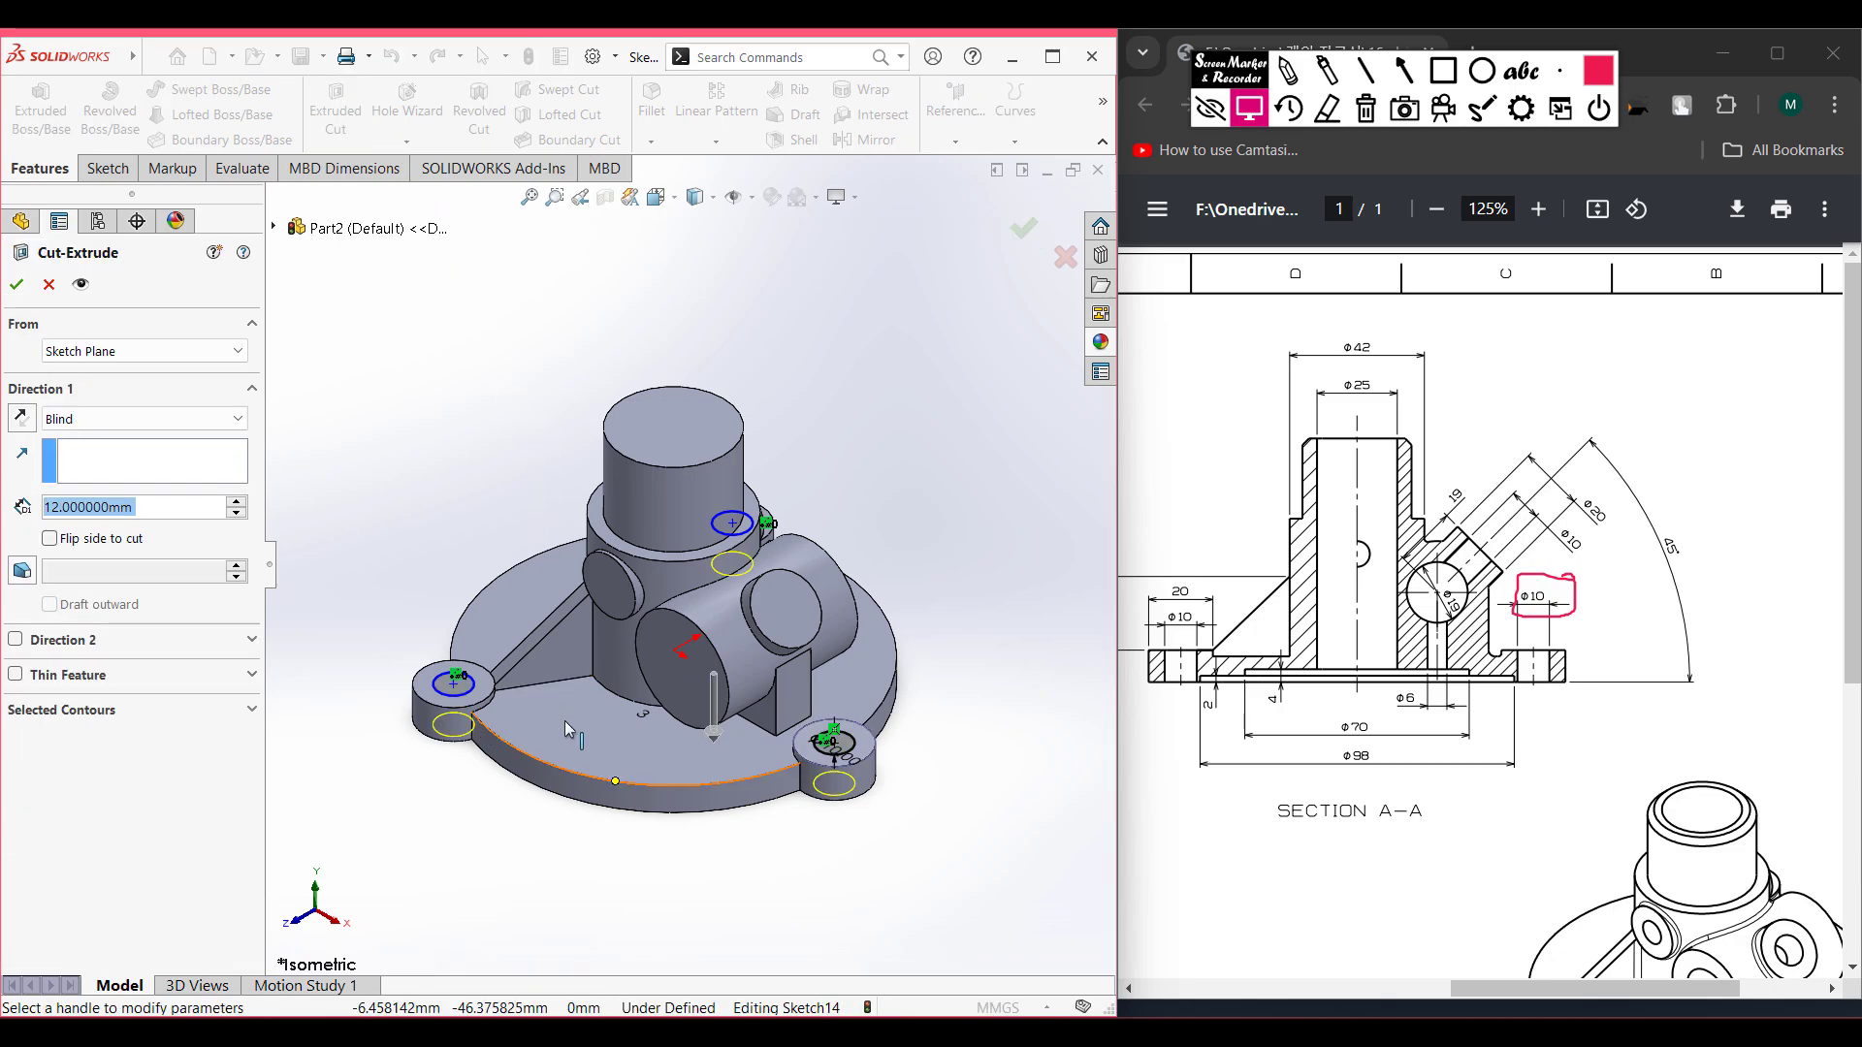
pyautogui.moveTo(713, 735); pyautogui.dragTo(390, 560)
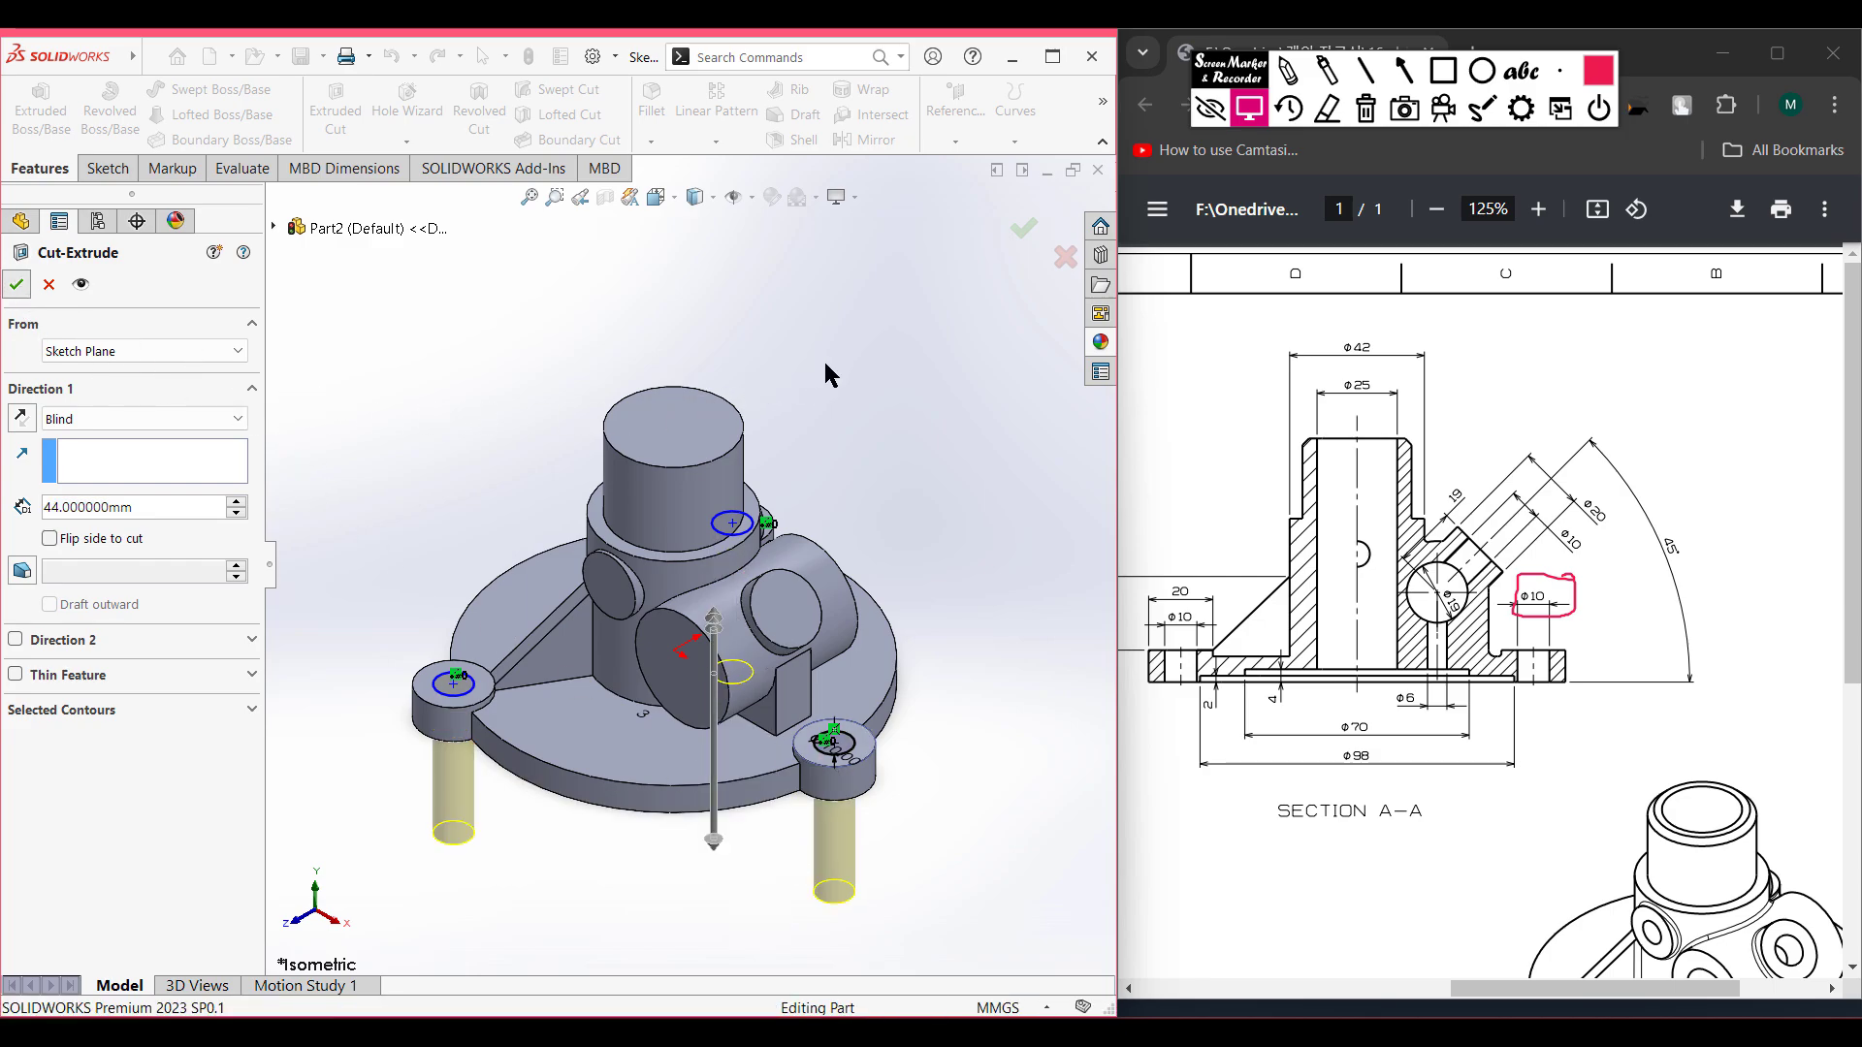
pyautogui.press('Return')
pyautogui.click(408, 499)
pyautogui.moveTo(408, 499)
pyautogui.mouseDown(button='middle')
pyautogui.moveTo(424, 353)
pyautogui.moveTo(407, 528)
pyautogui.mouseUp(button='middle')
# - Examine the base recess diameters and depths and the small vertical hole in Section A-A, mark the isometric view, and clear the markings
pyautogui.click(1288, 70)
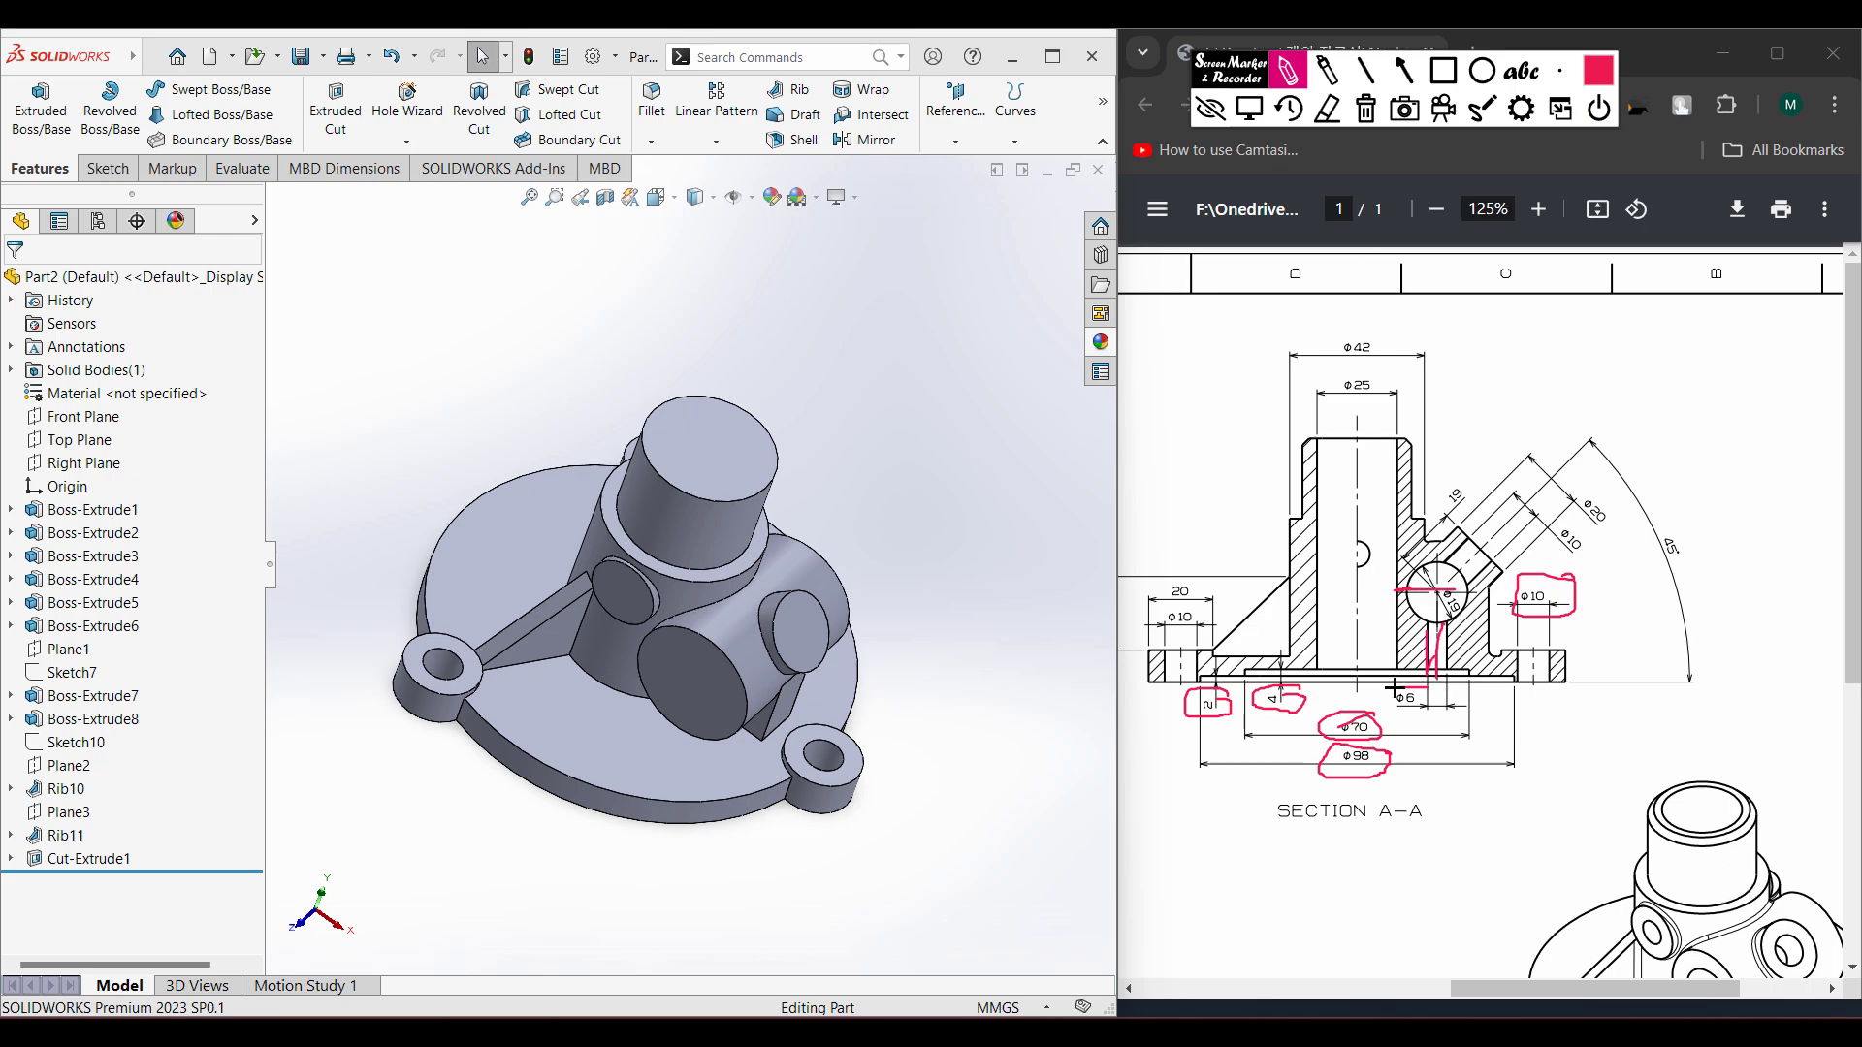
pyautogui.click(1366, 109)
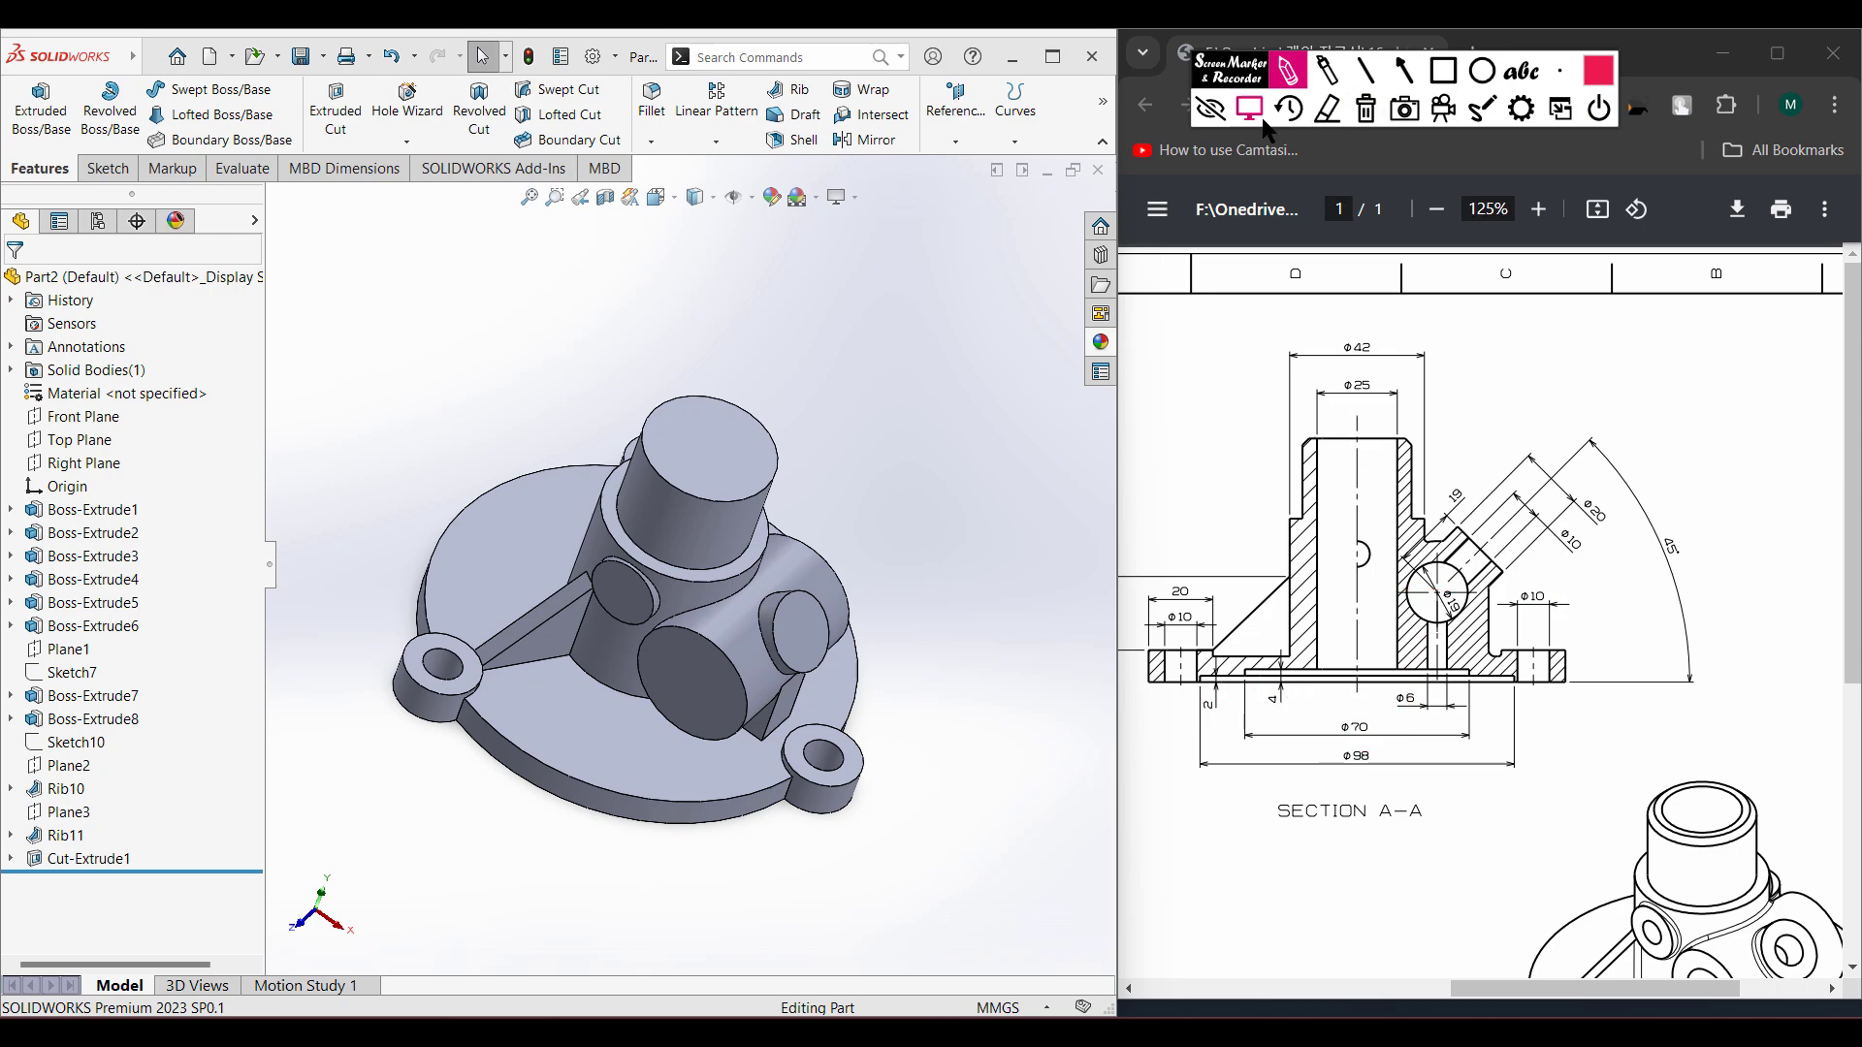
pyautogui.click(1249, 108)
pyautogui.scroll(-3, 1430, 540)
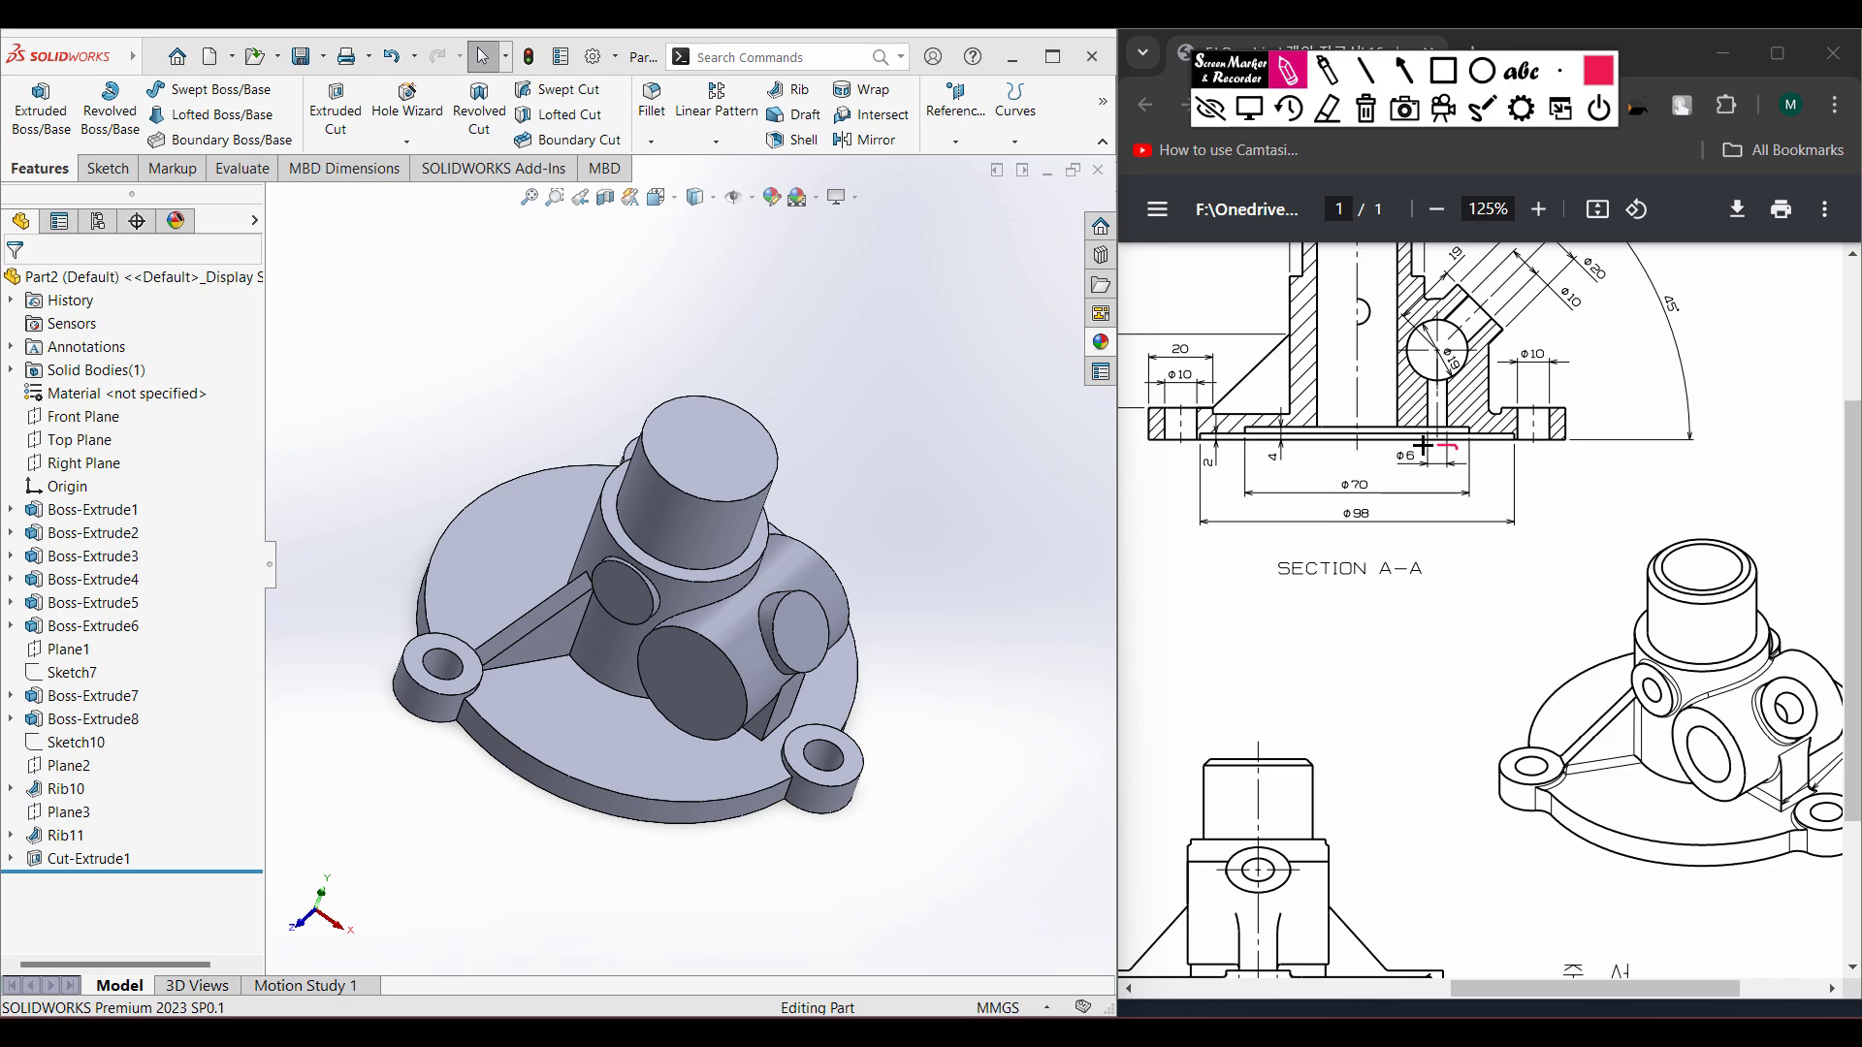
pyautogui.moveTo(1770, 739); pyautogui.dragTo(1773, 910)
pyautogui.moveTo(1801, 601)
pyautogui.mouseDown()
pyautogui.moveTo(1714, 647)
pyautogui.moveTo(1704, 793)
pyautogui.mouseUp()
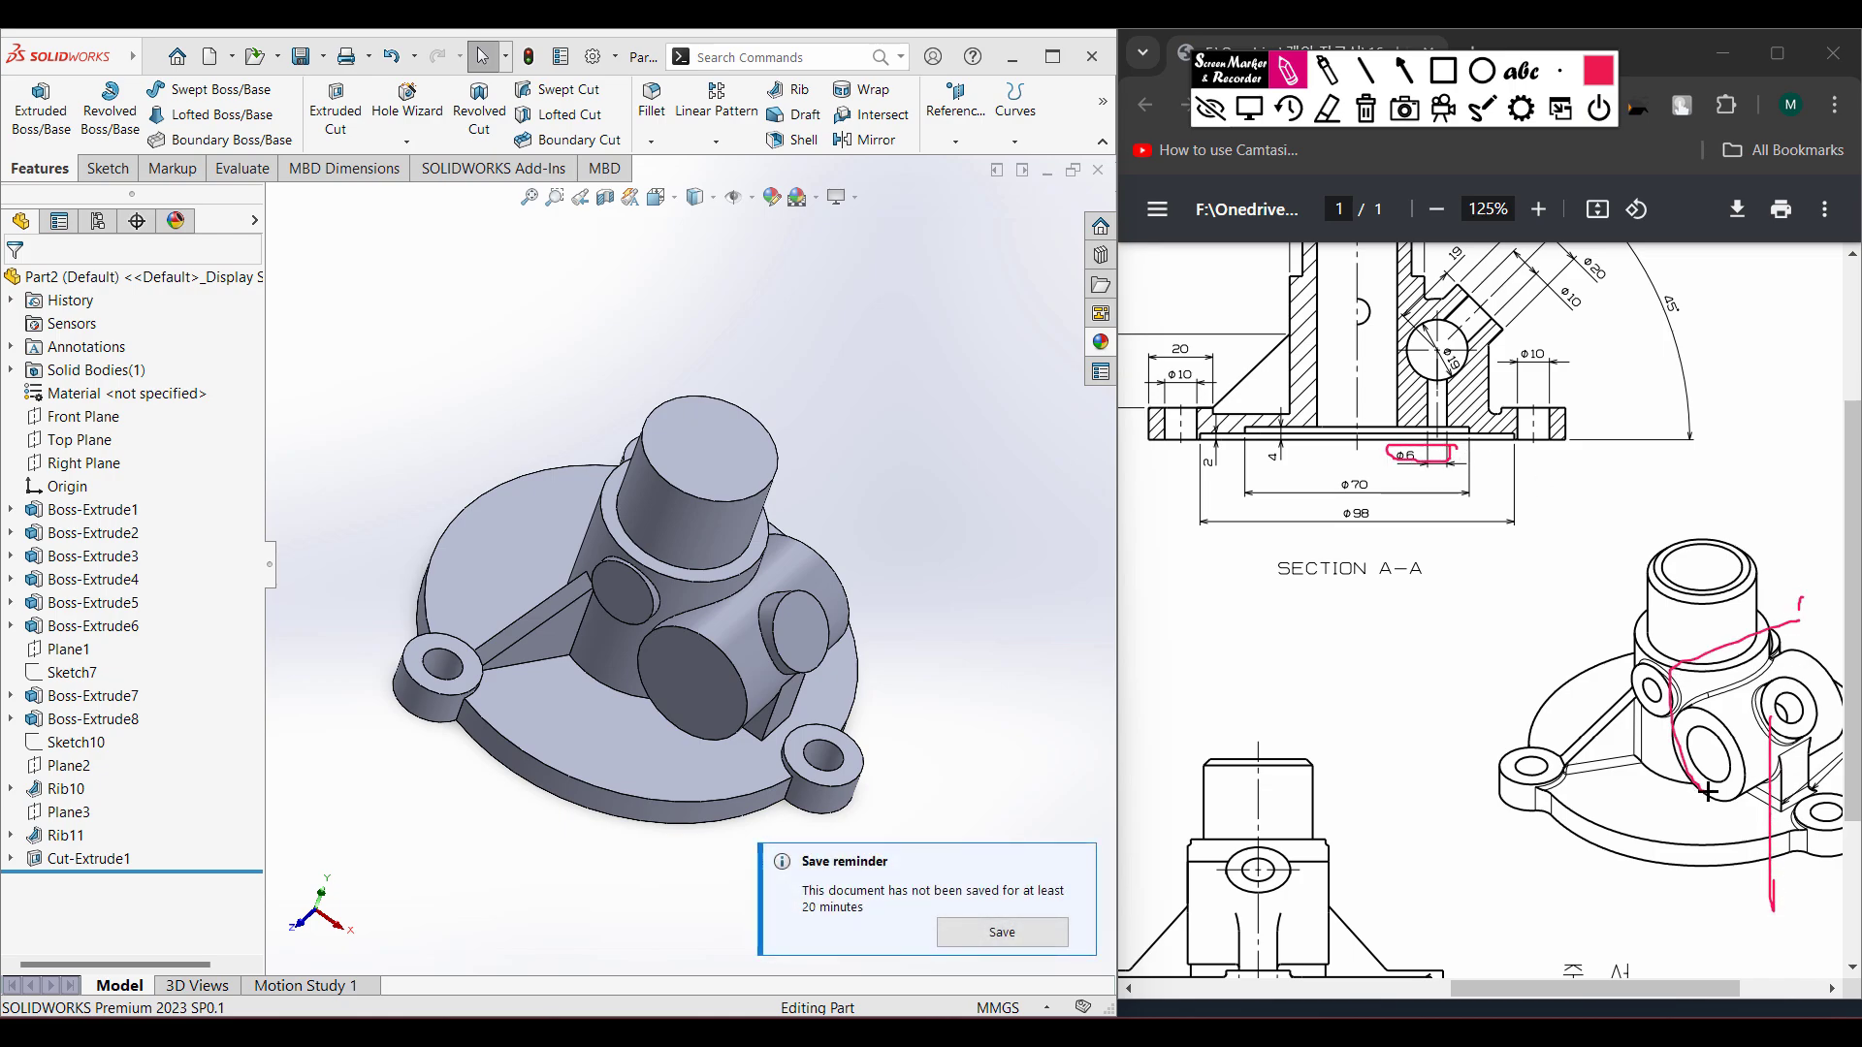
pyautogui.moveTo(1821, 753); pyautogui.dragTo(1800, 621)
pyautogui.click(1363, 110)
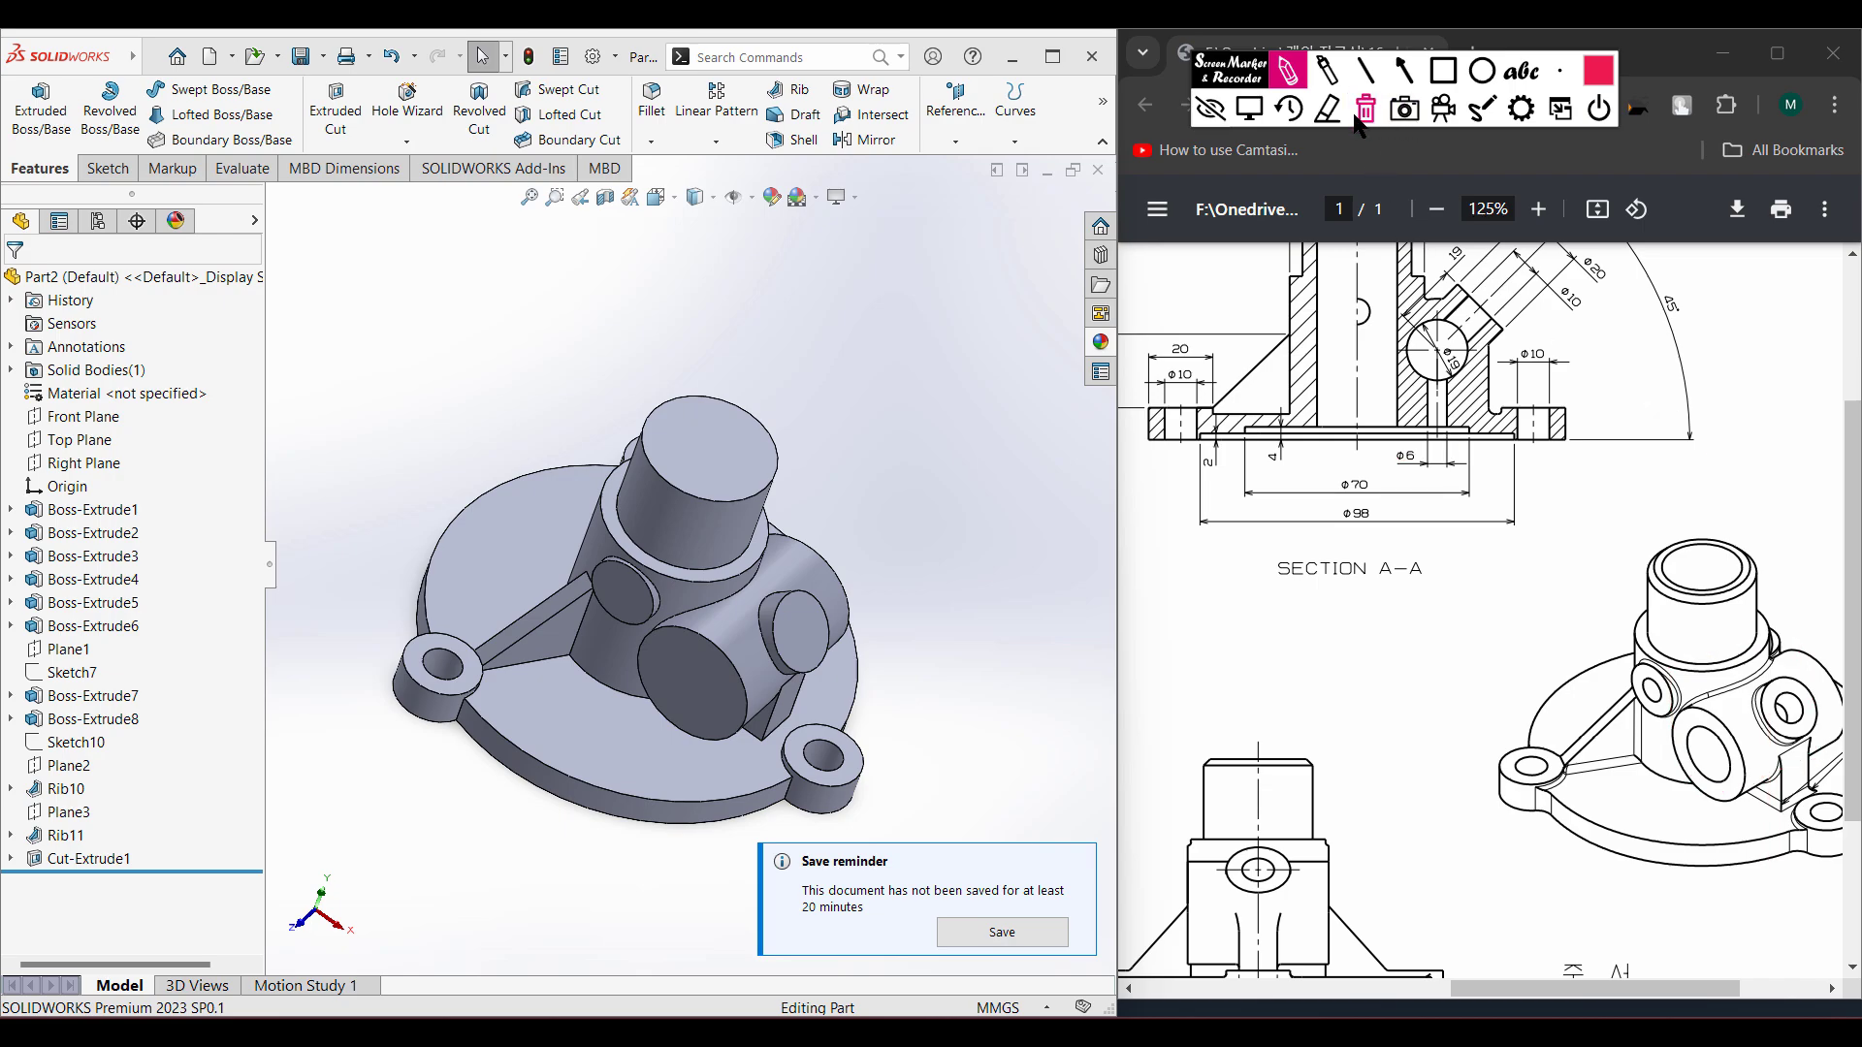
pyautogui.click(1241, 110)
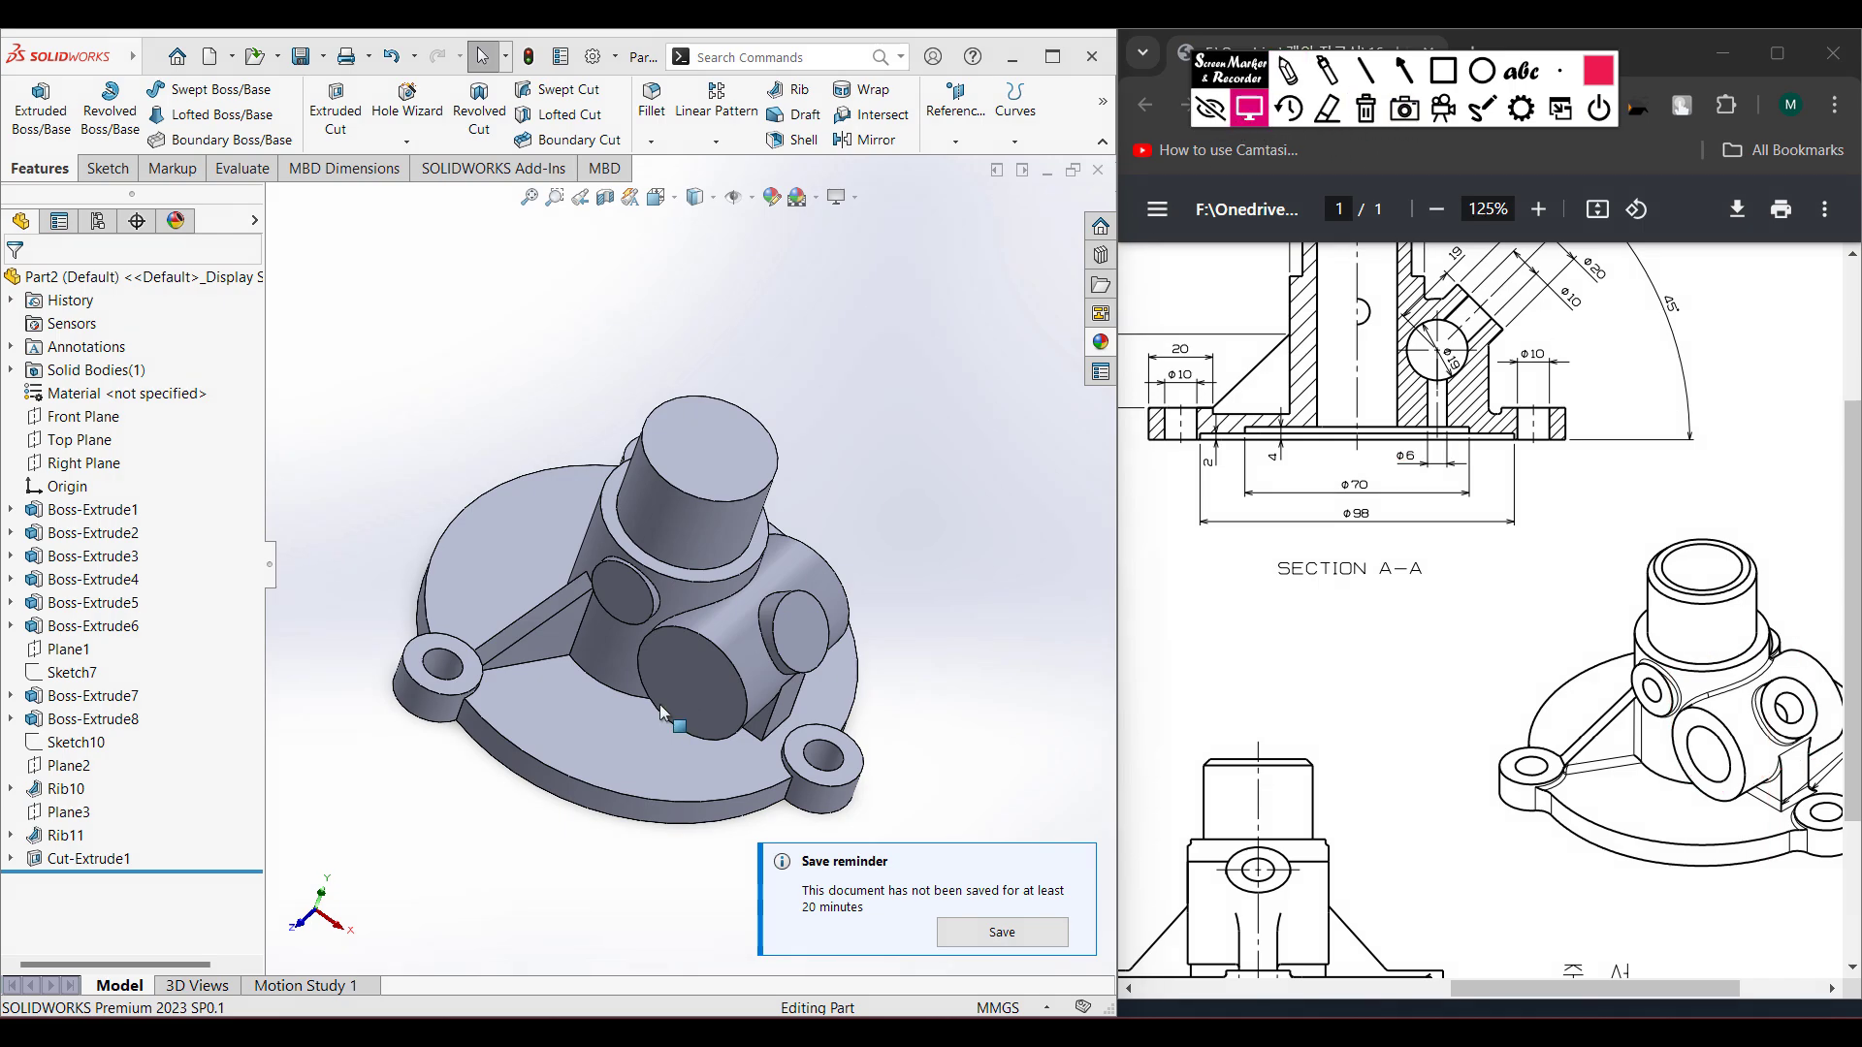
# - On the Top Plane, sketch a 98 mm diameter circle centred on the origin
pyautogui.click(981, 478)
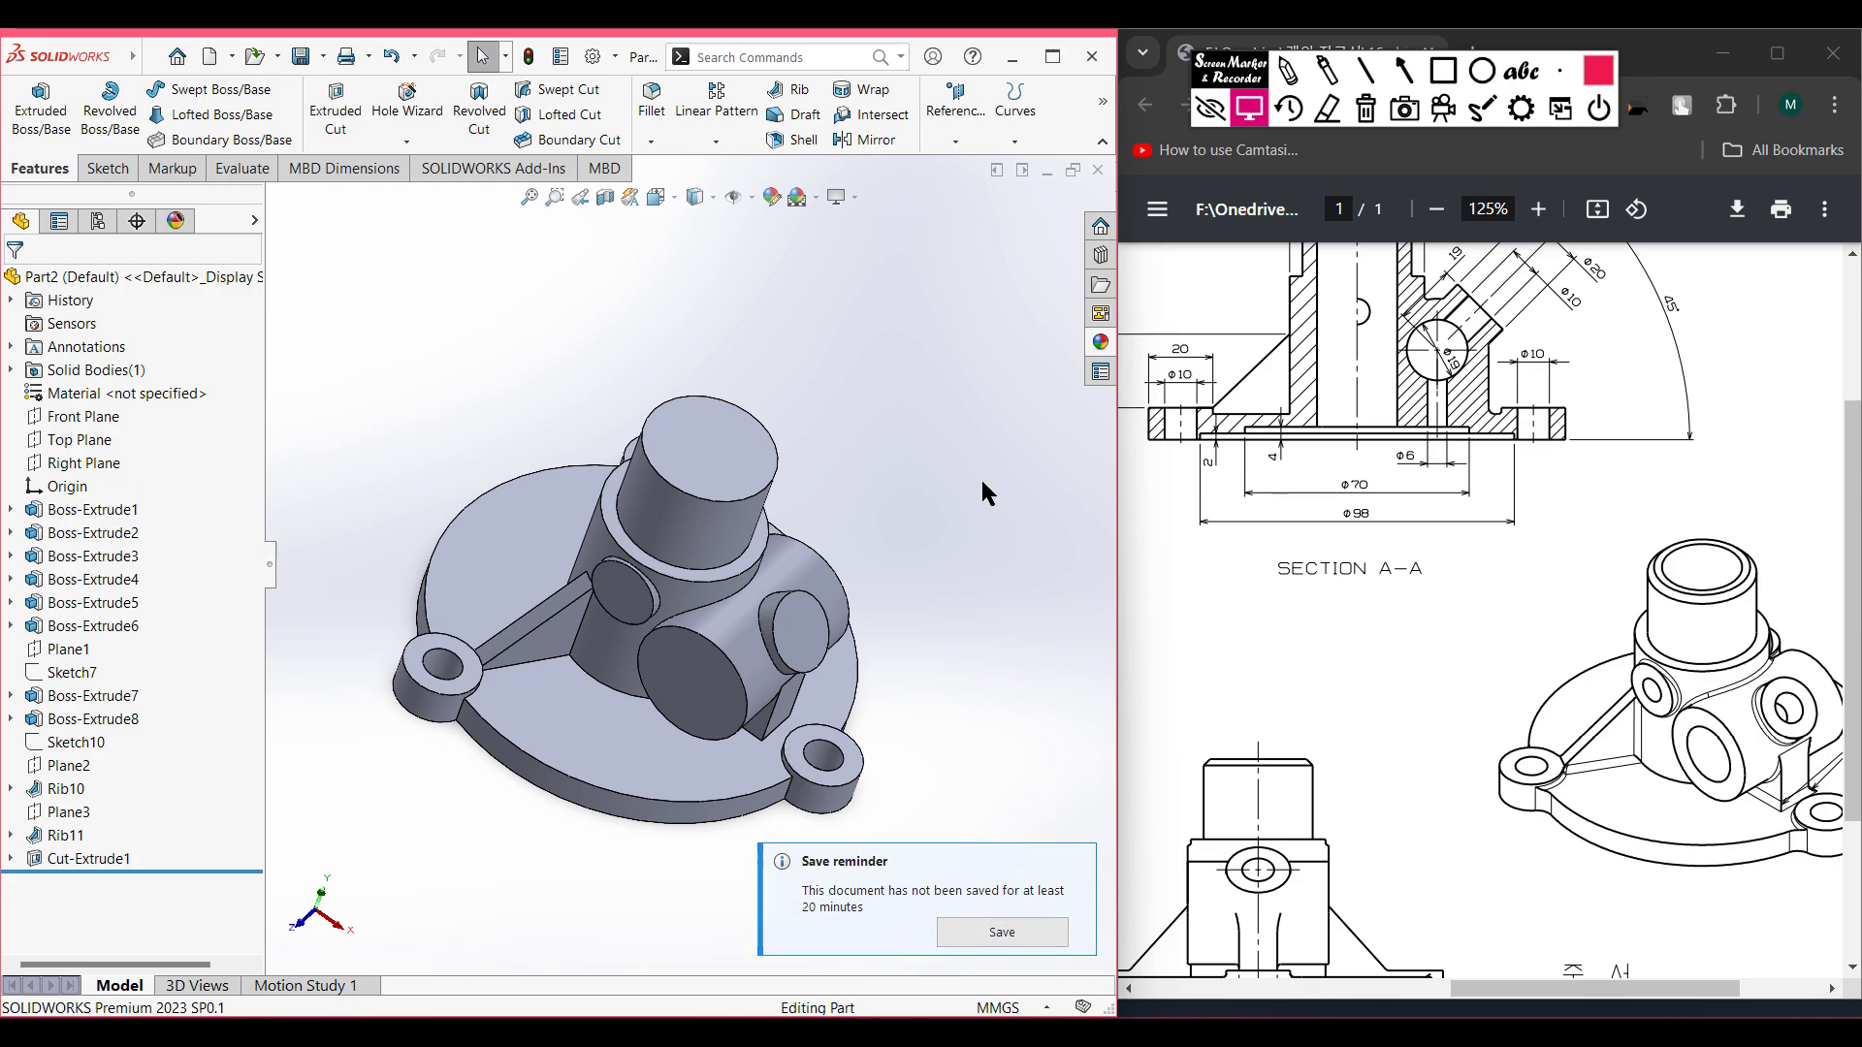
pyautogui.hotkey('ctrl', '7')
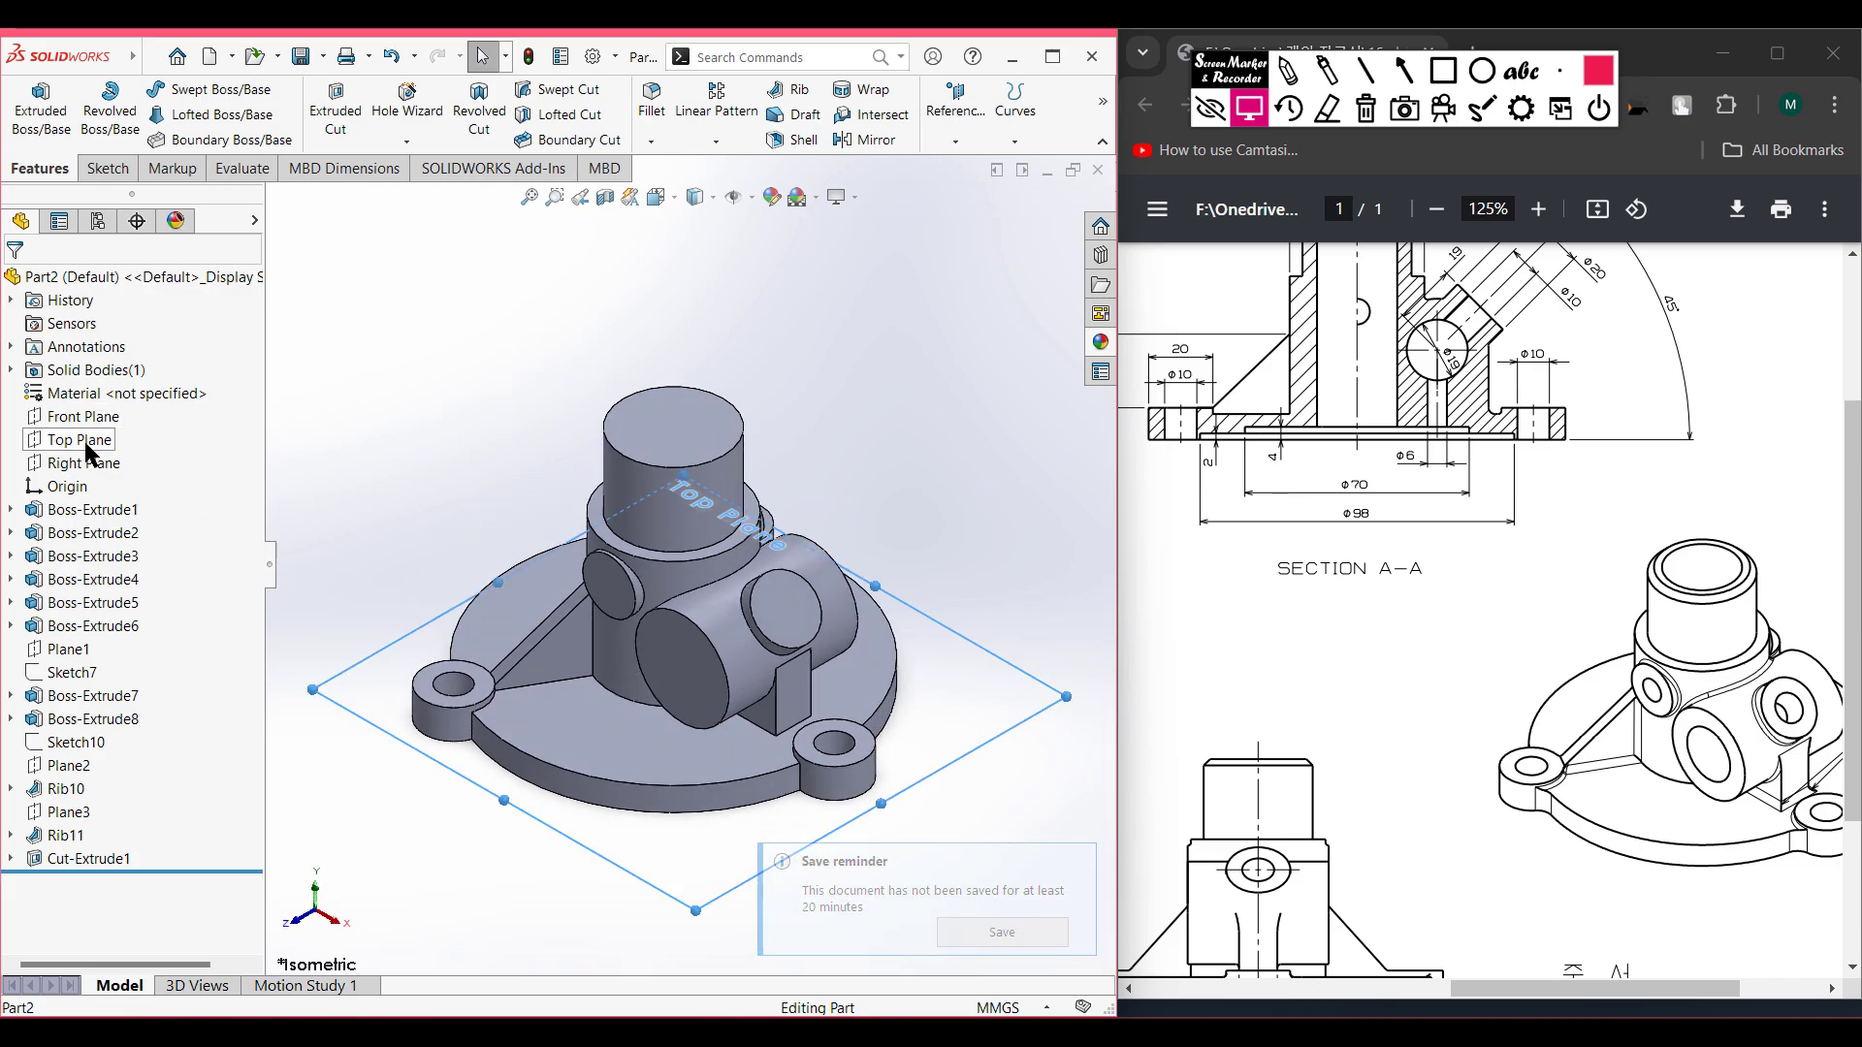
pyautogui.rightClick(84, 440)
pyautogui.click(105, 423)
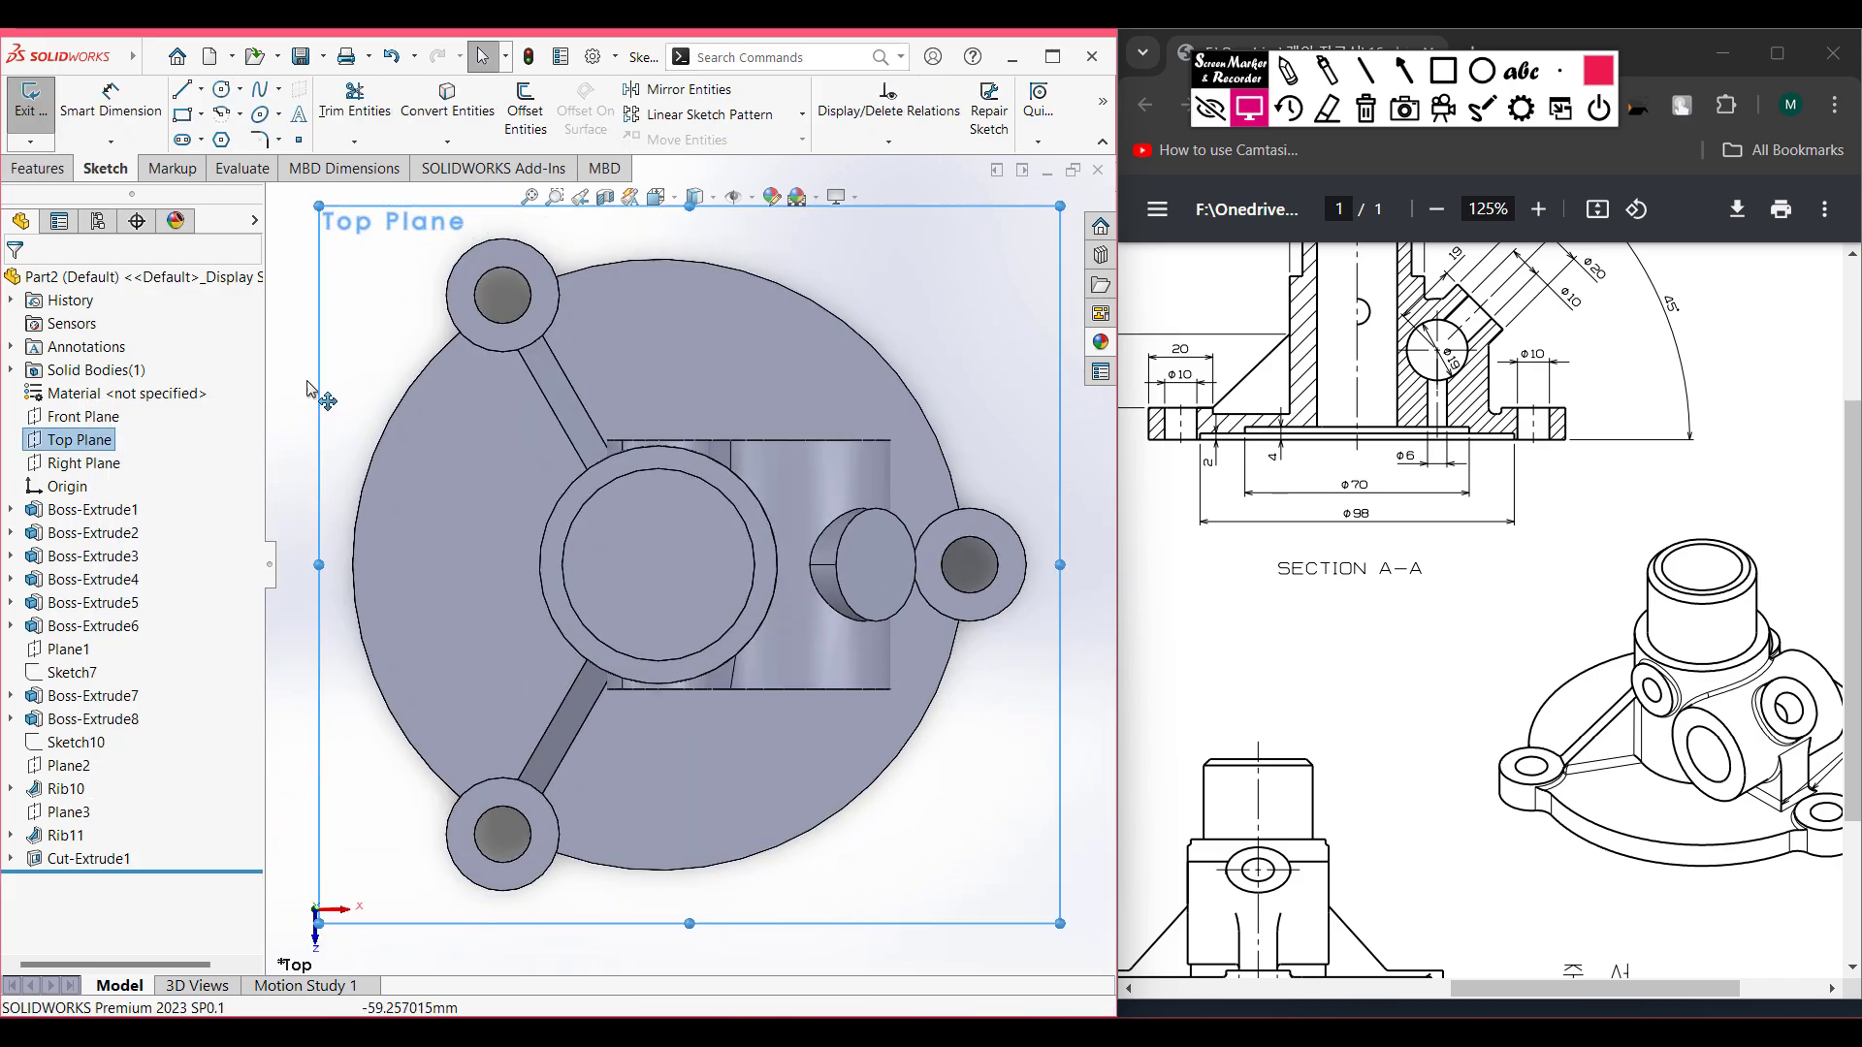
pyautogui.click(222, 88)
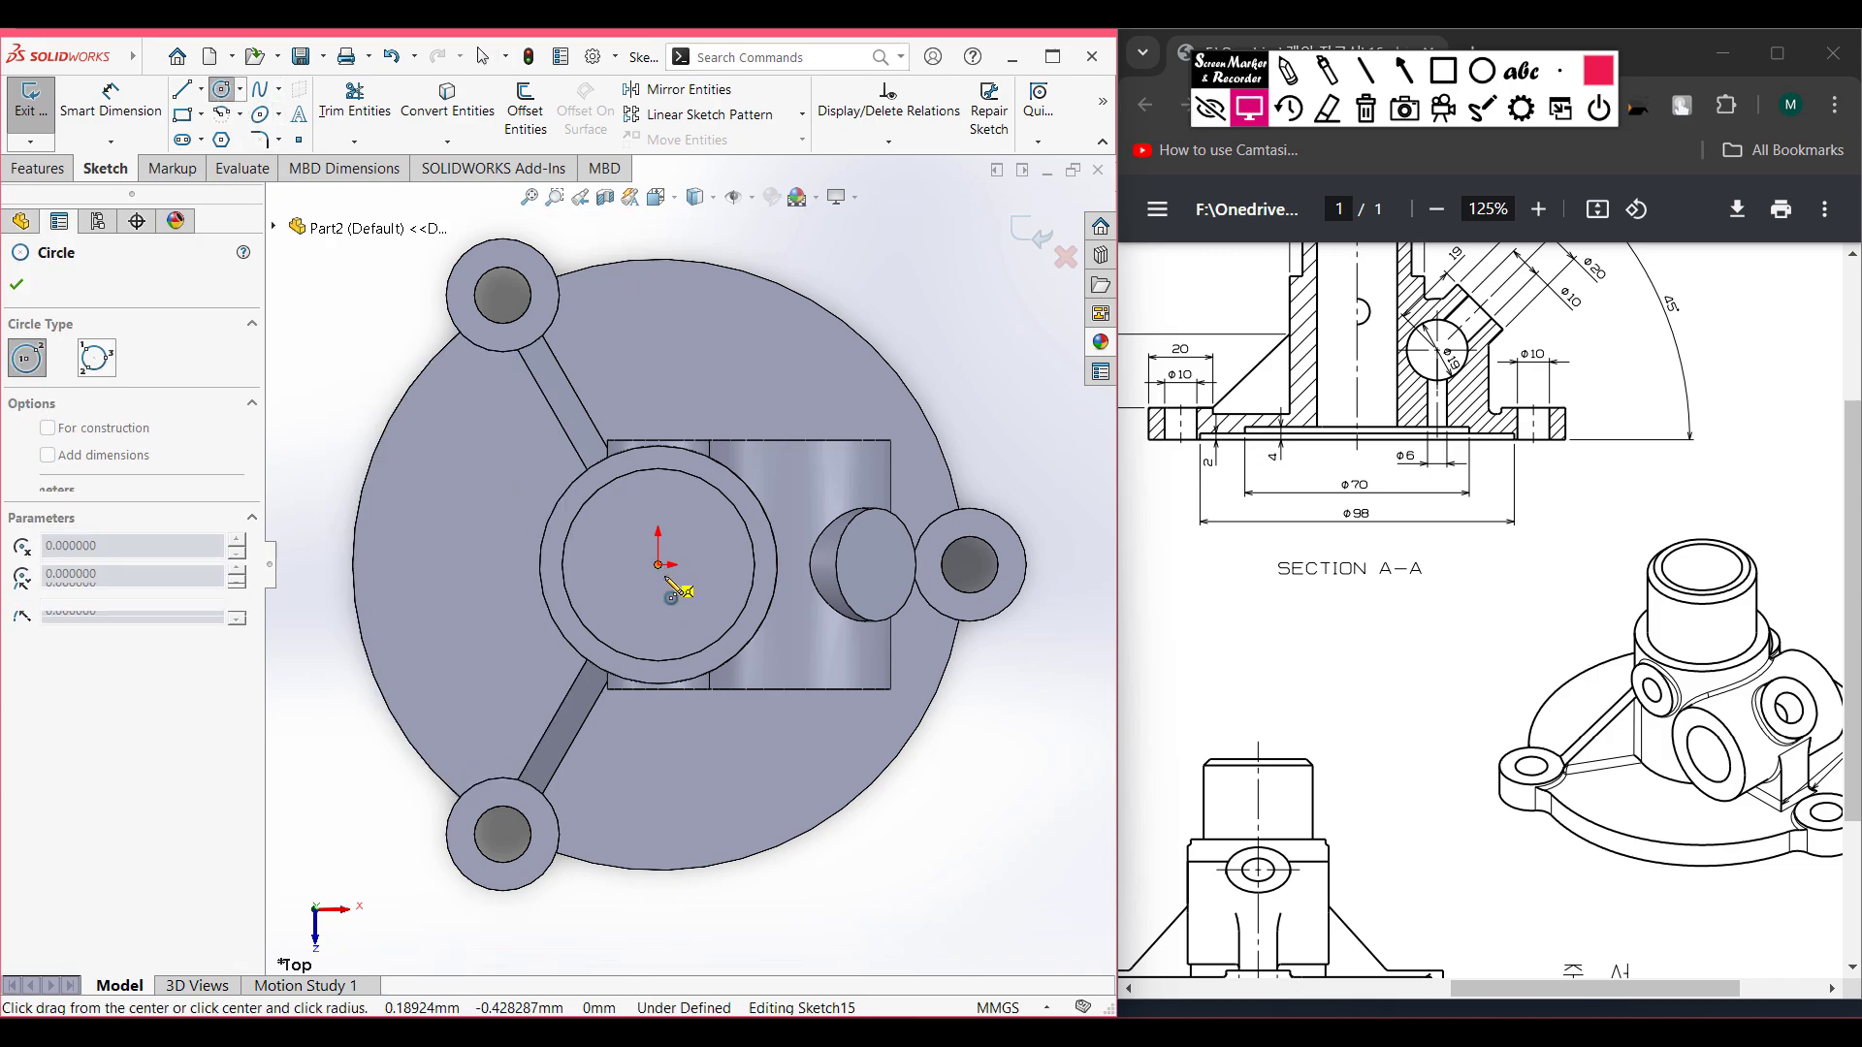
pyautogui.click(660, 566)
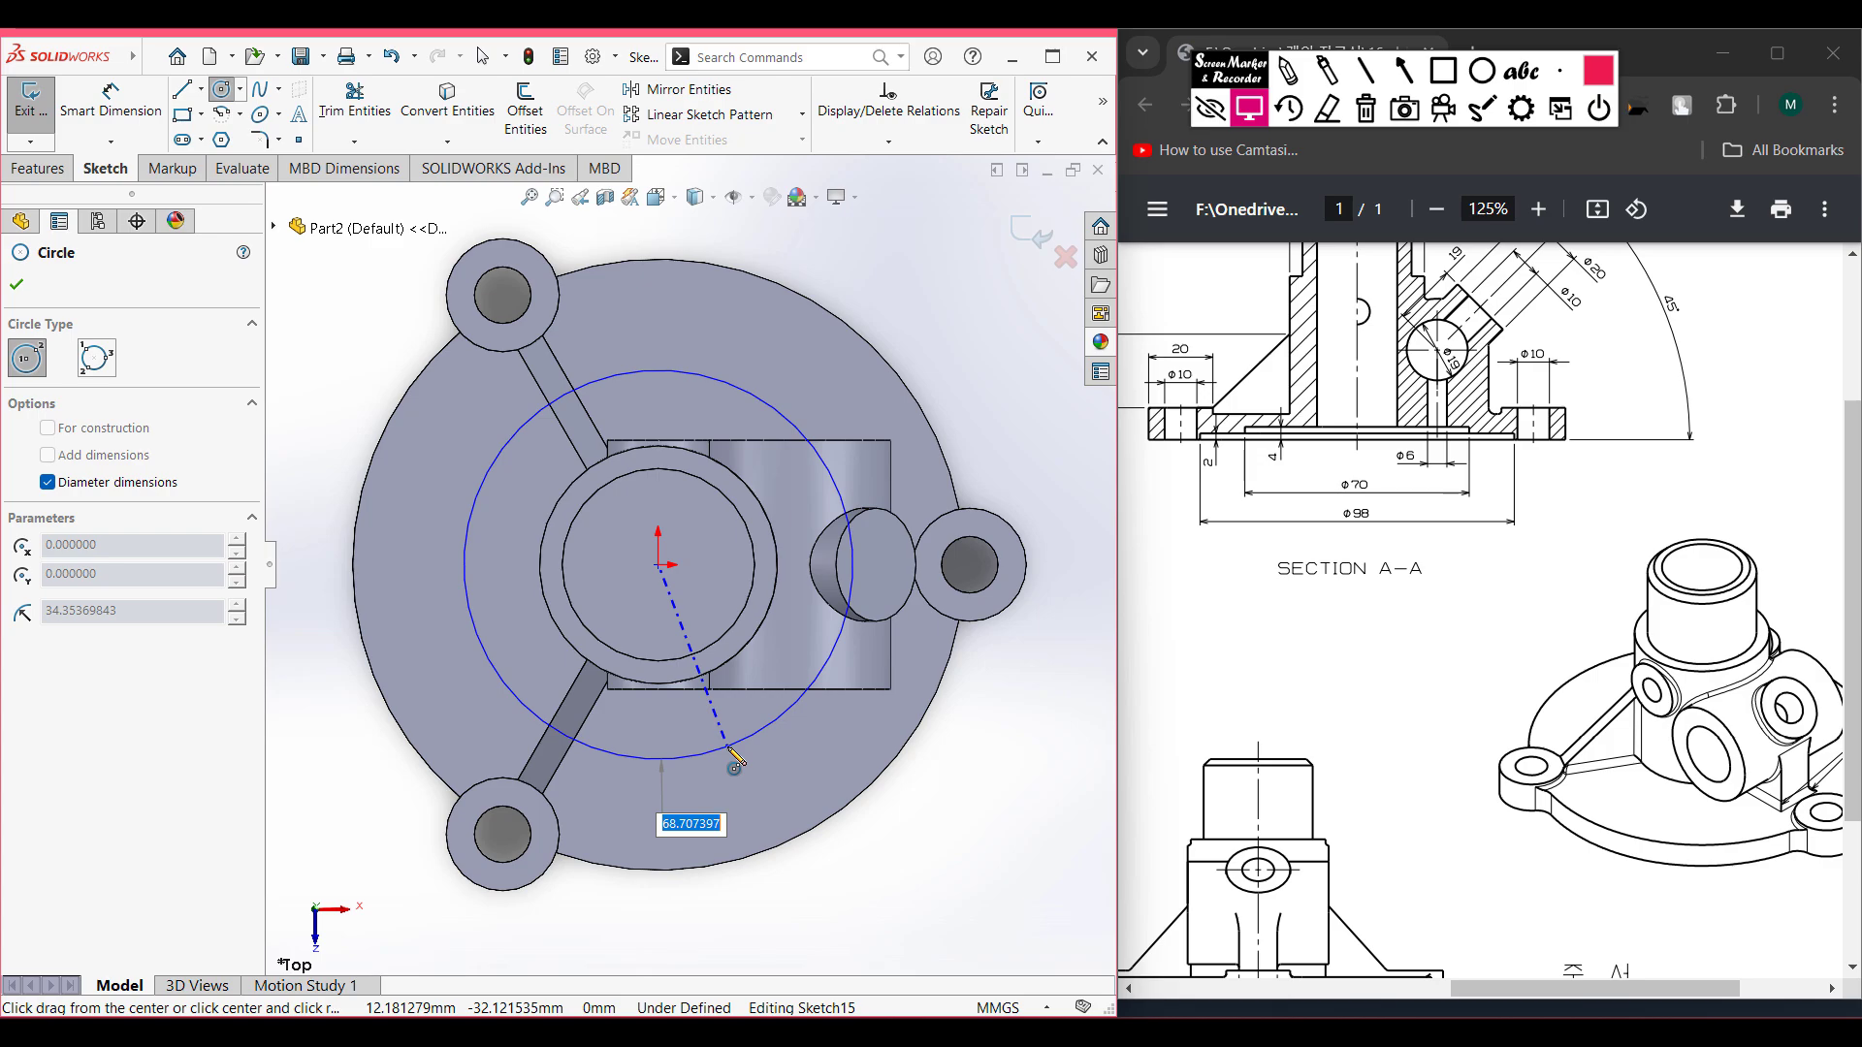
pyautogui.press('Return')
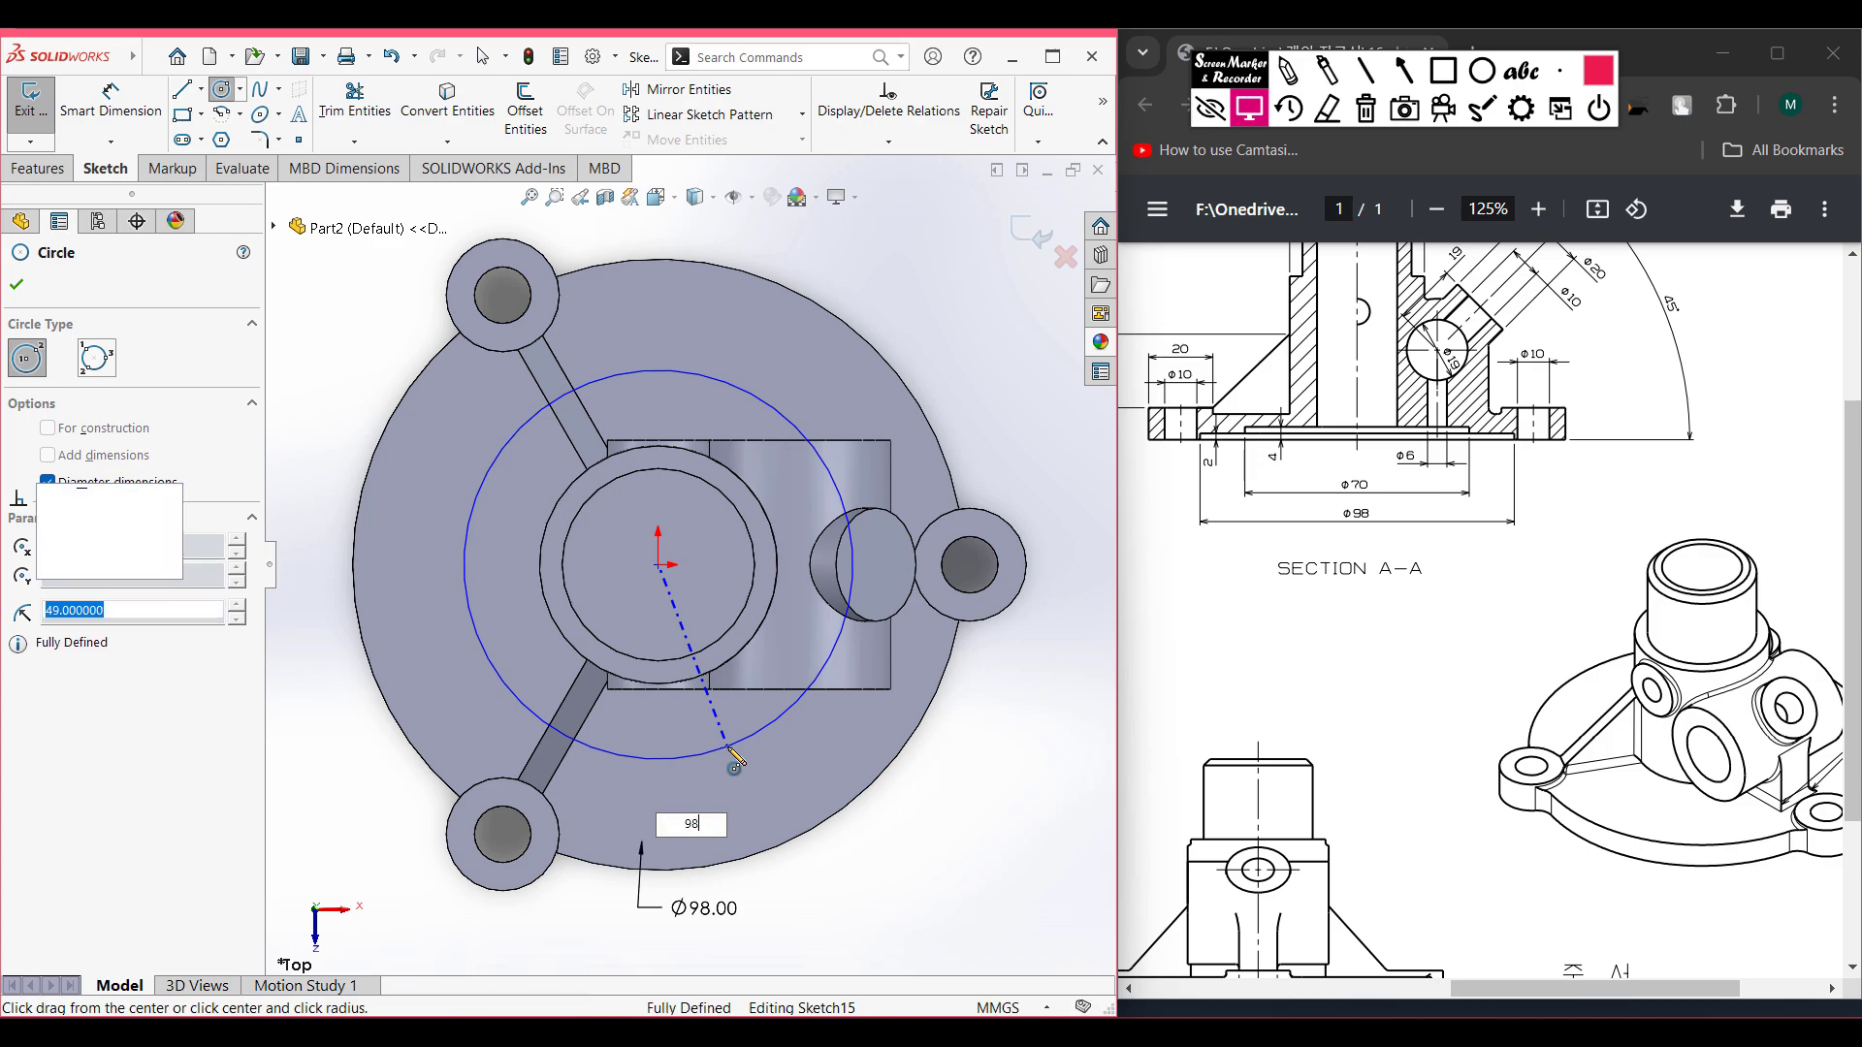
pyautogui.hotkey('ctrl', '7')
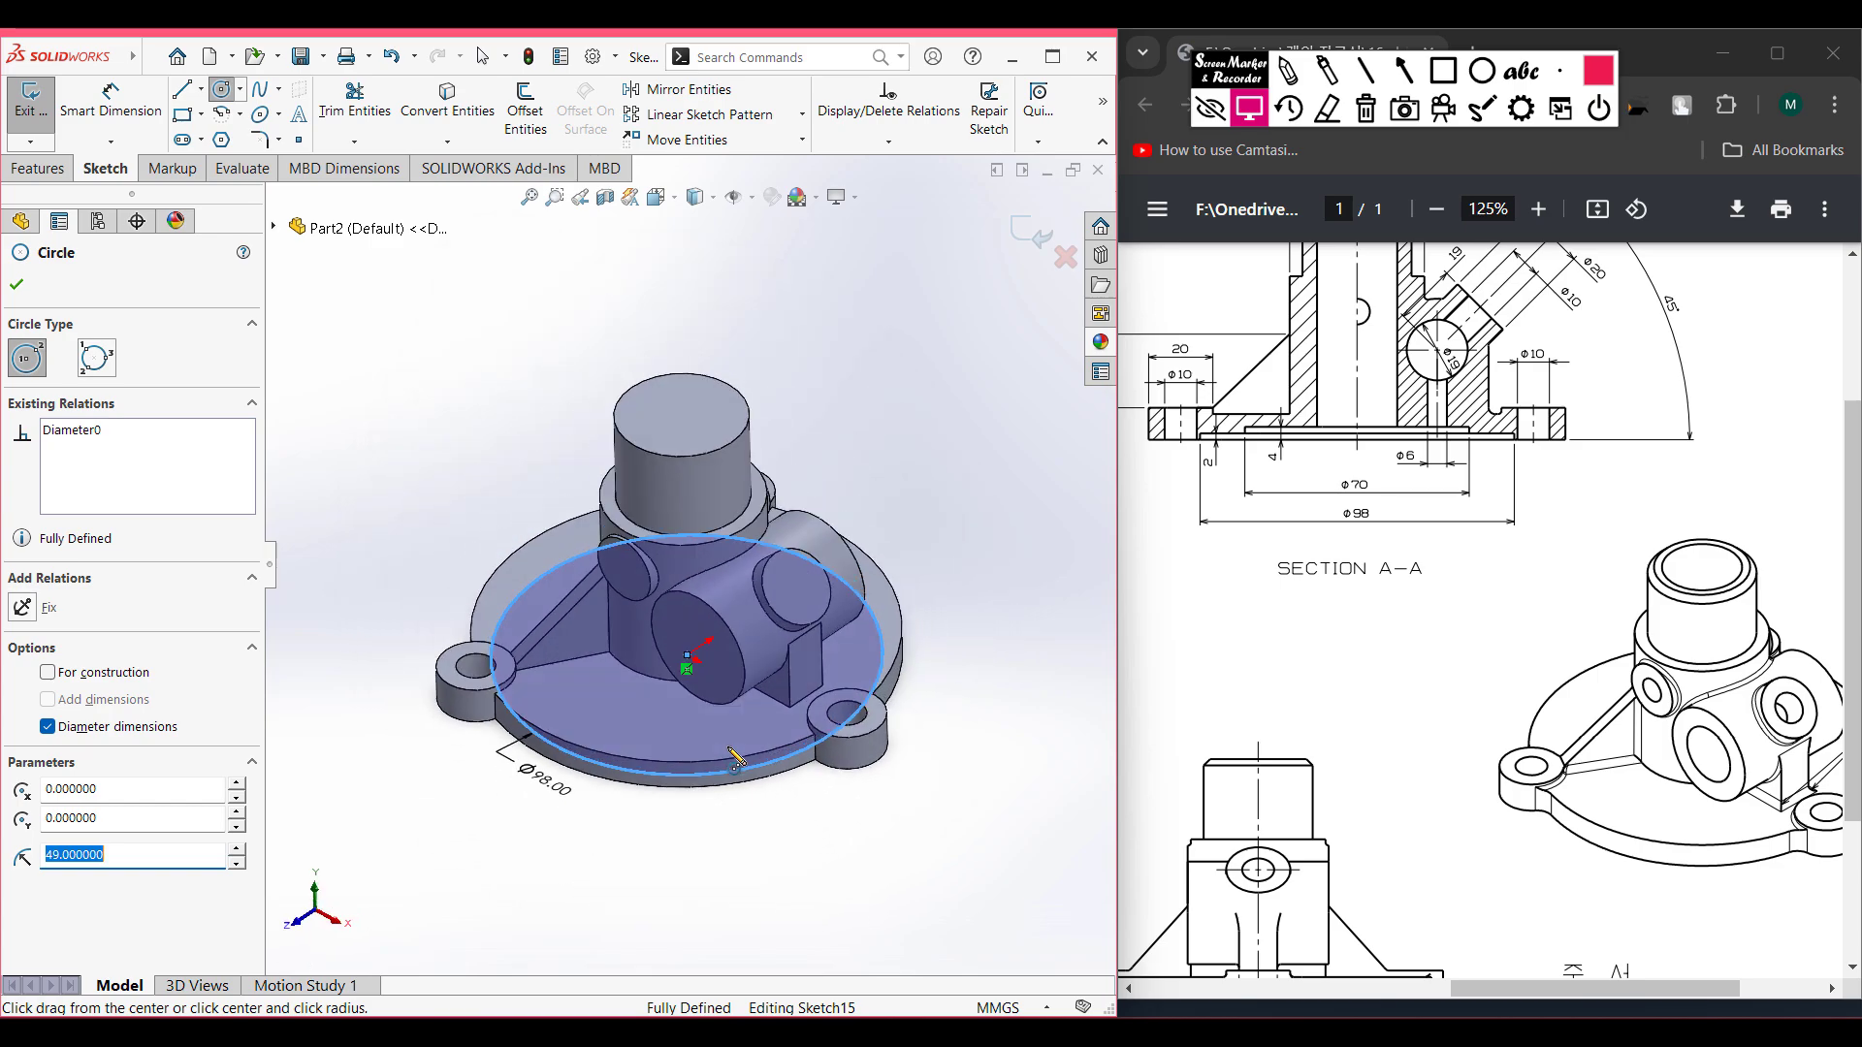
# - Cut-extrude the 98 mm circle 2 mm deep with the direction reversed upward into the base
pyautogui.click(40, 171)
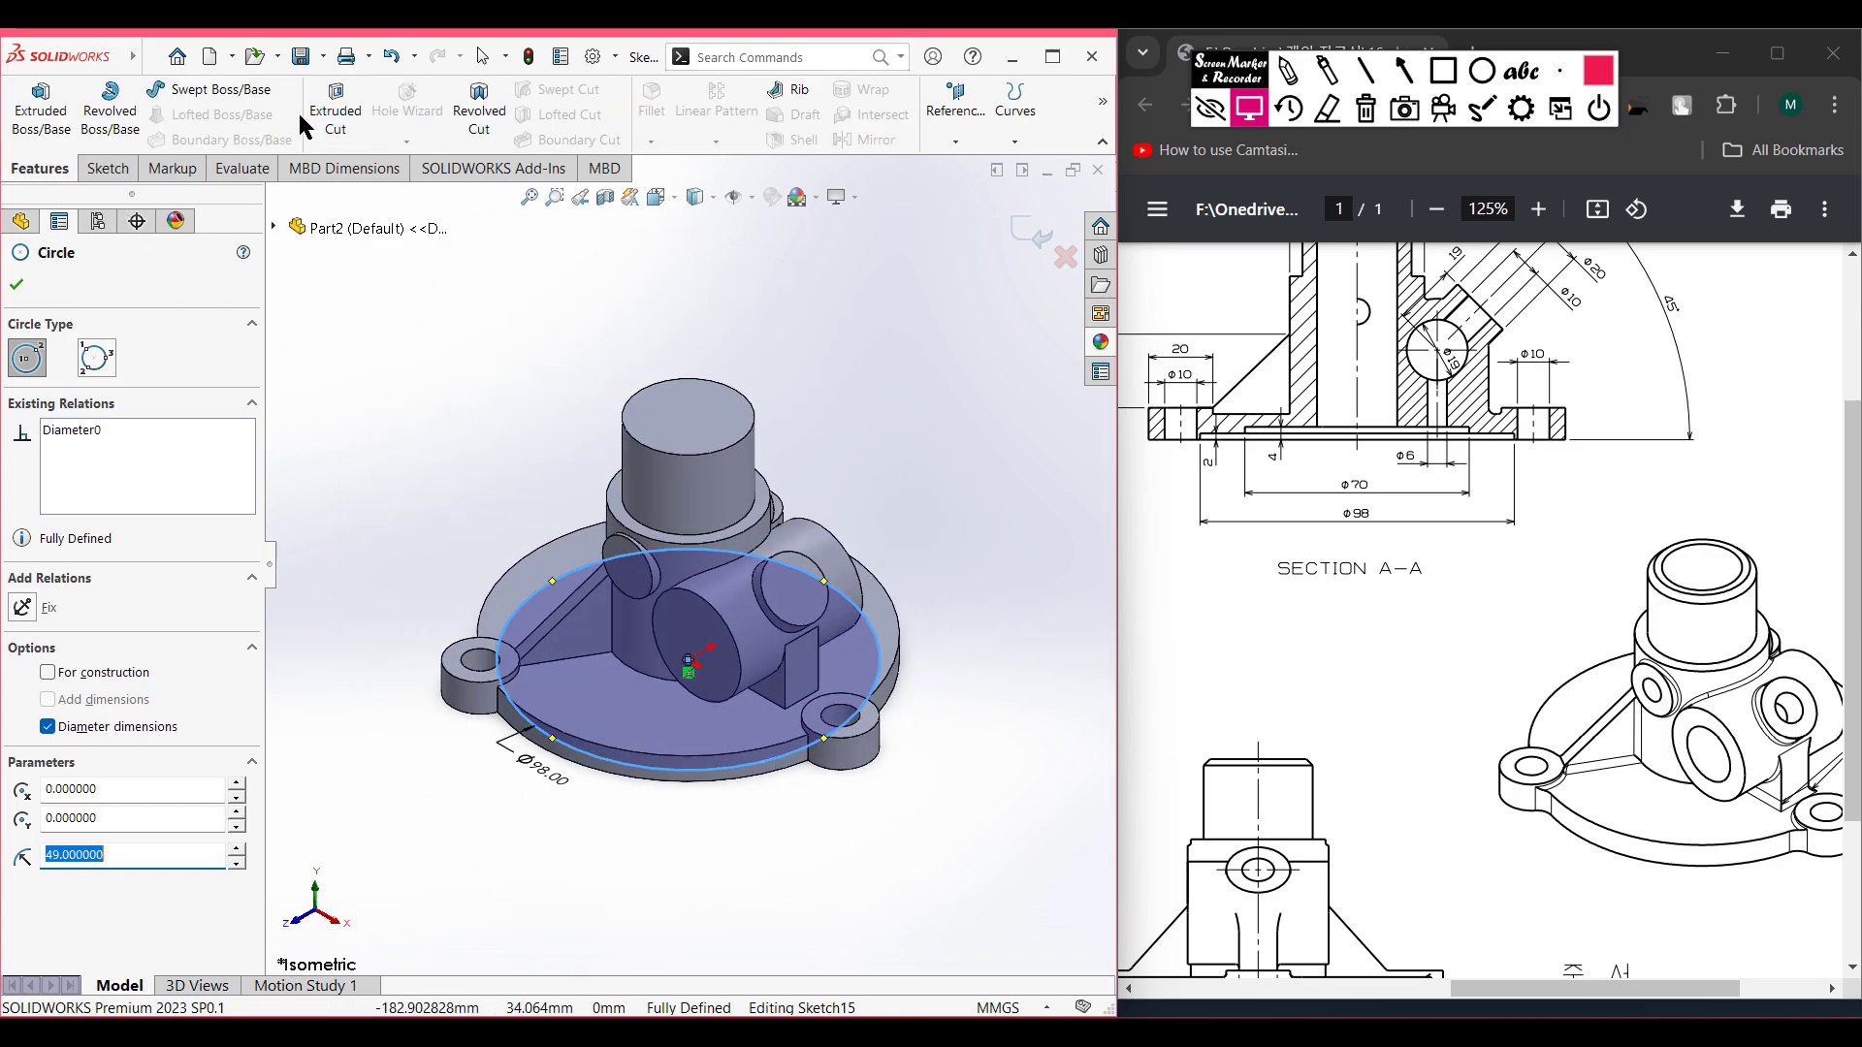
pyautogui.click(335, 114)
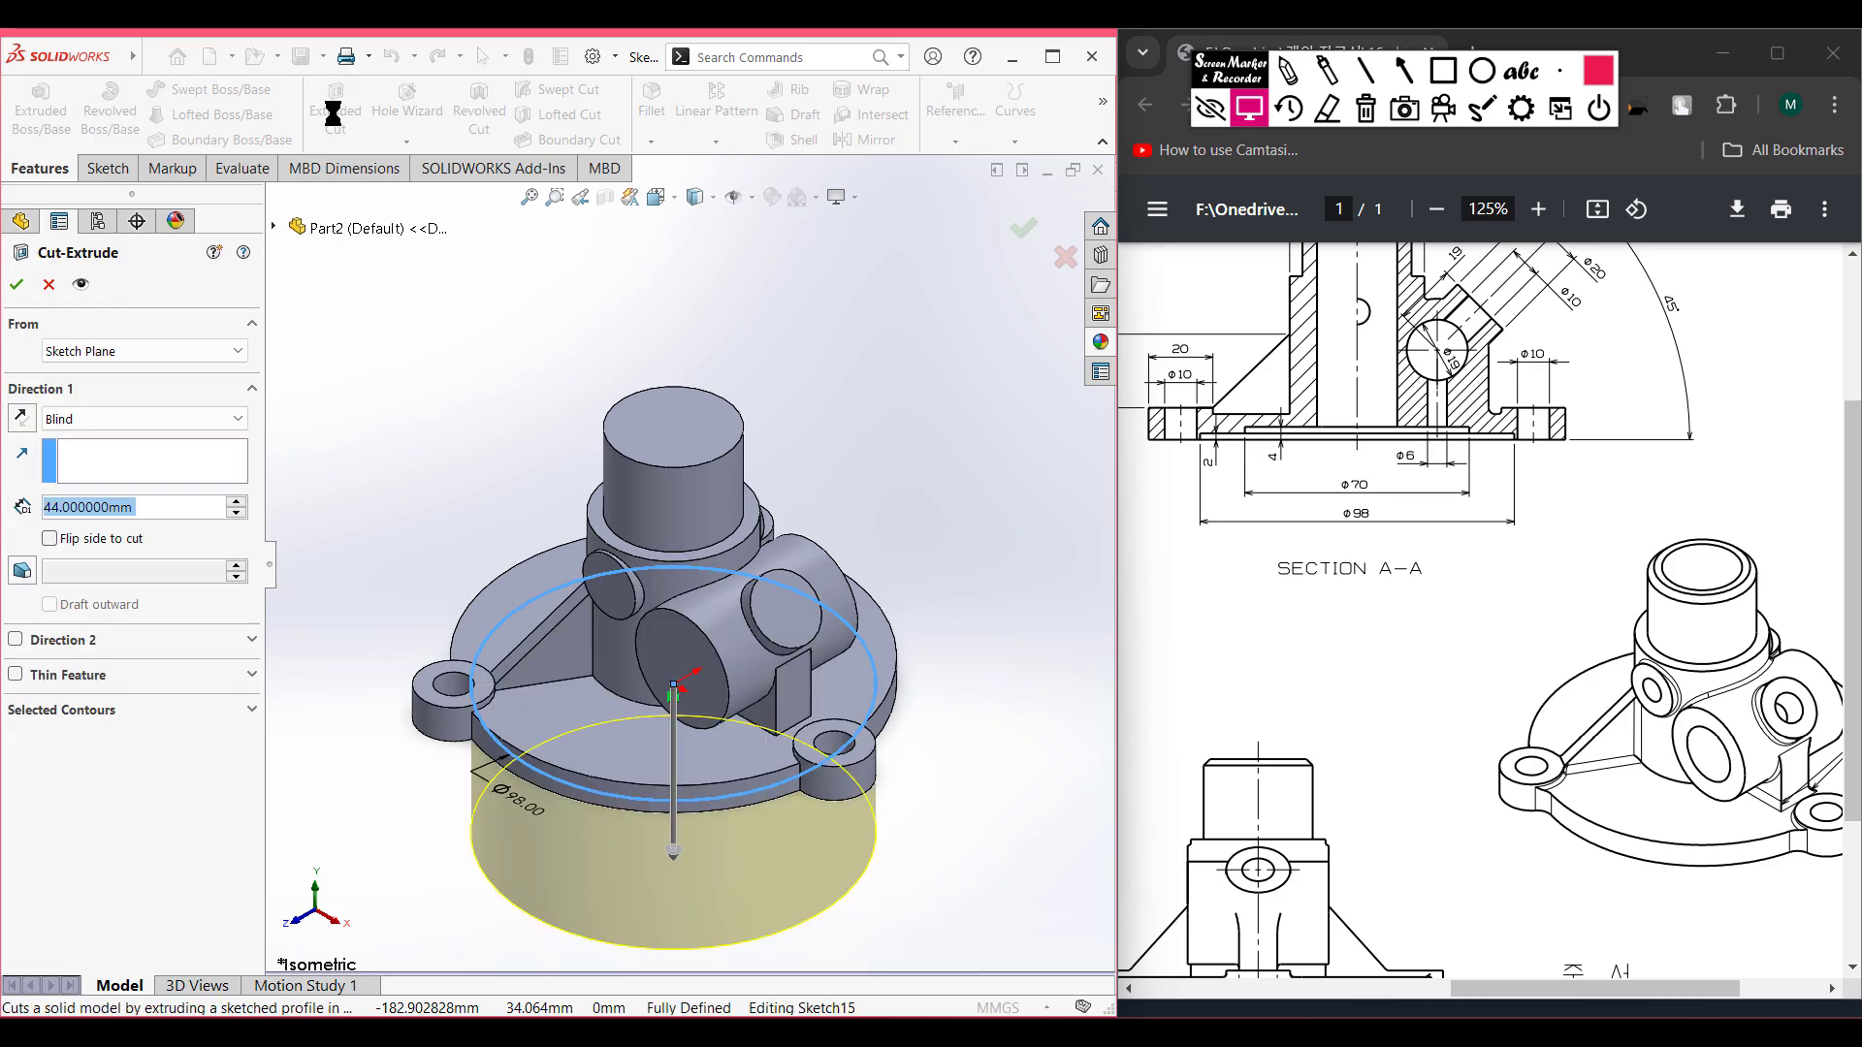
pyautogui.write('2')
pyautogui.press('Return')
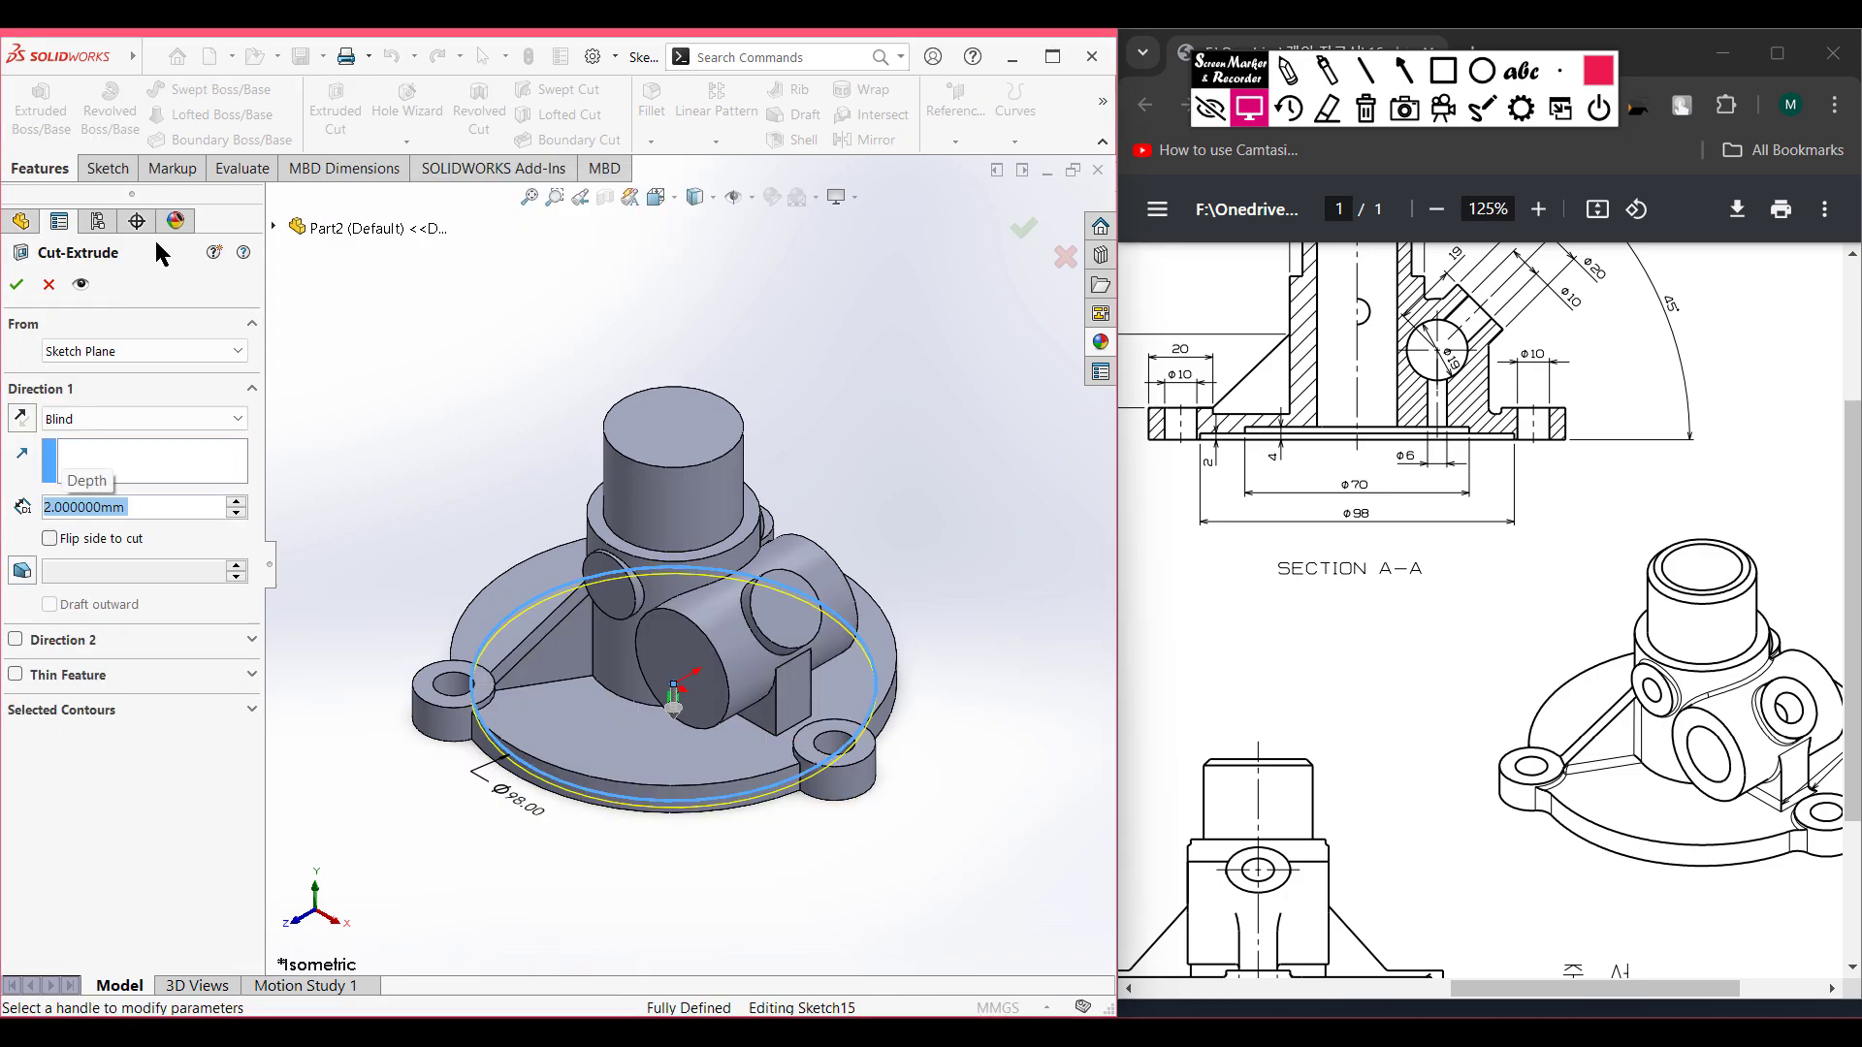
pyautogui.click(23, 419)
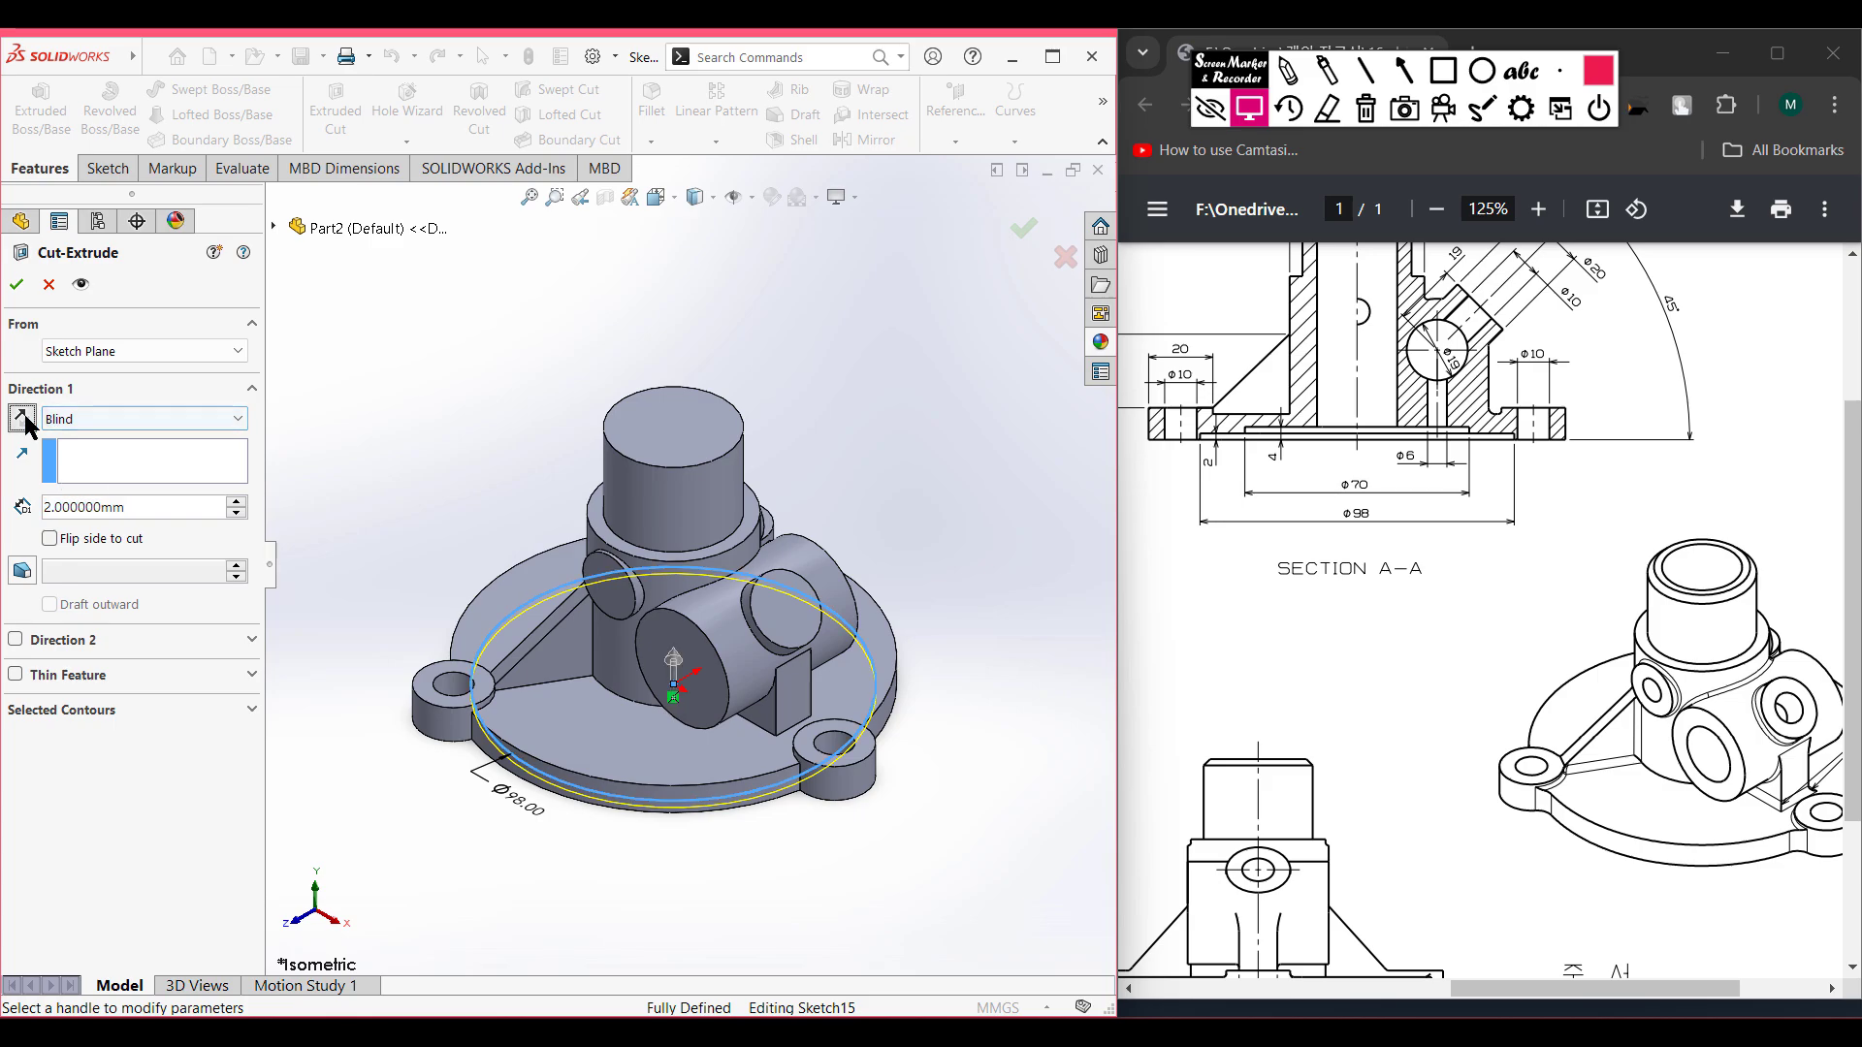
pyautogui.click(18, 285)
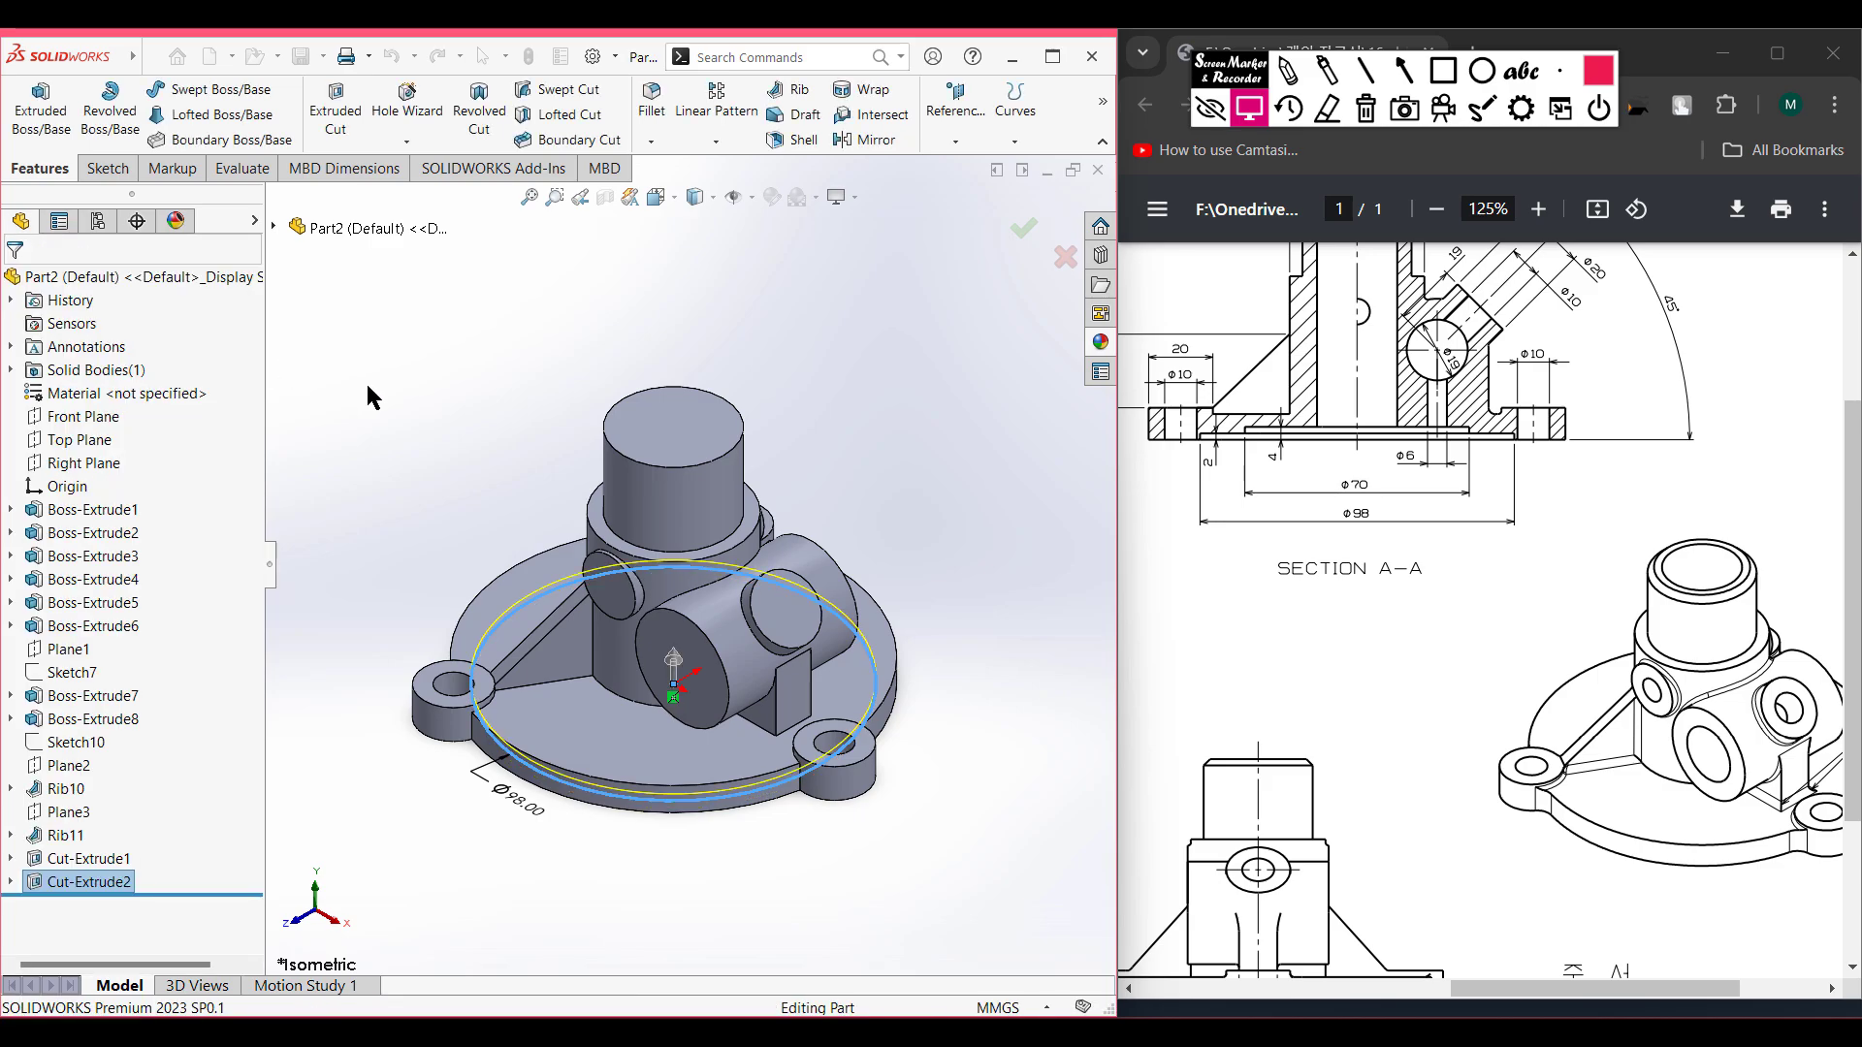
pyautogui.moveTo(359, 439); pyautogui.dragTo(377, 524, button='middle')
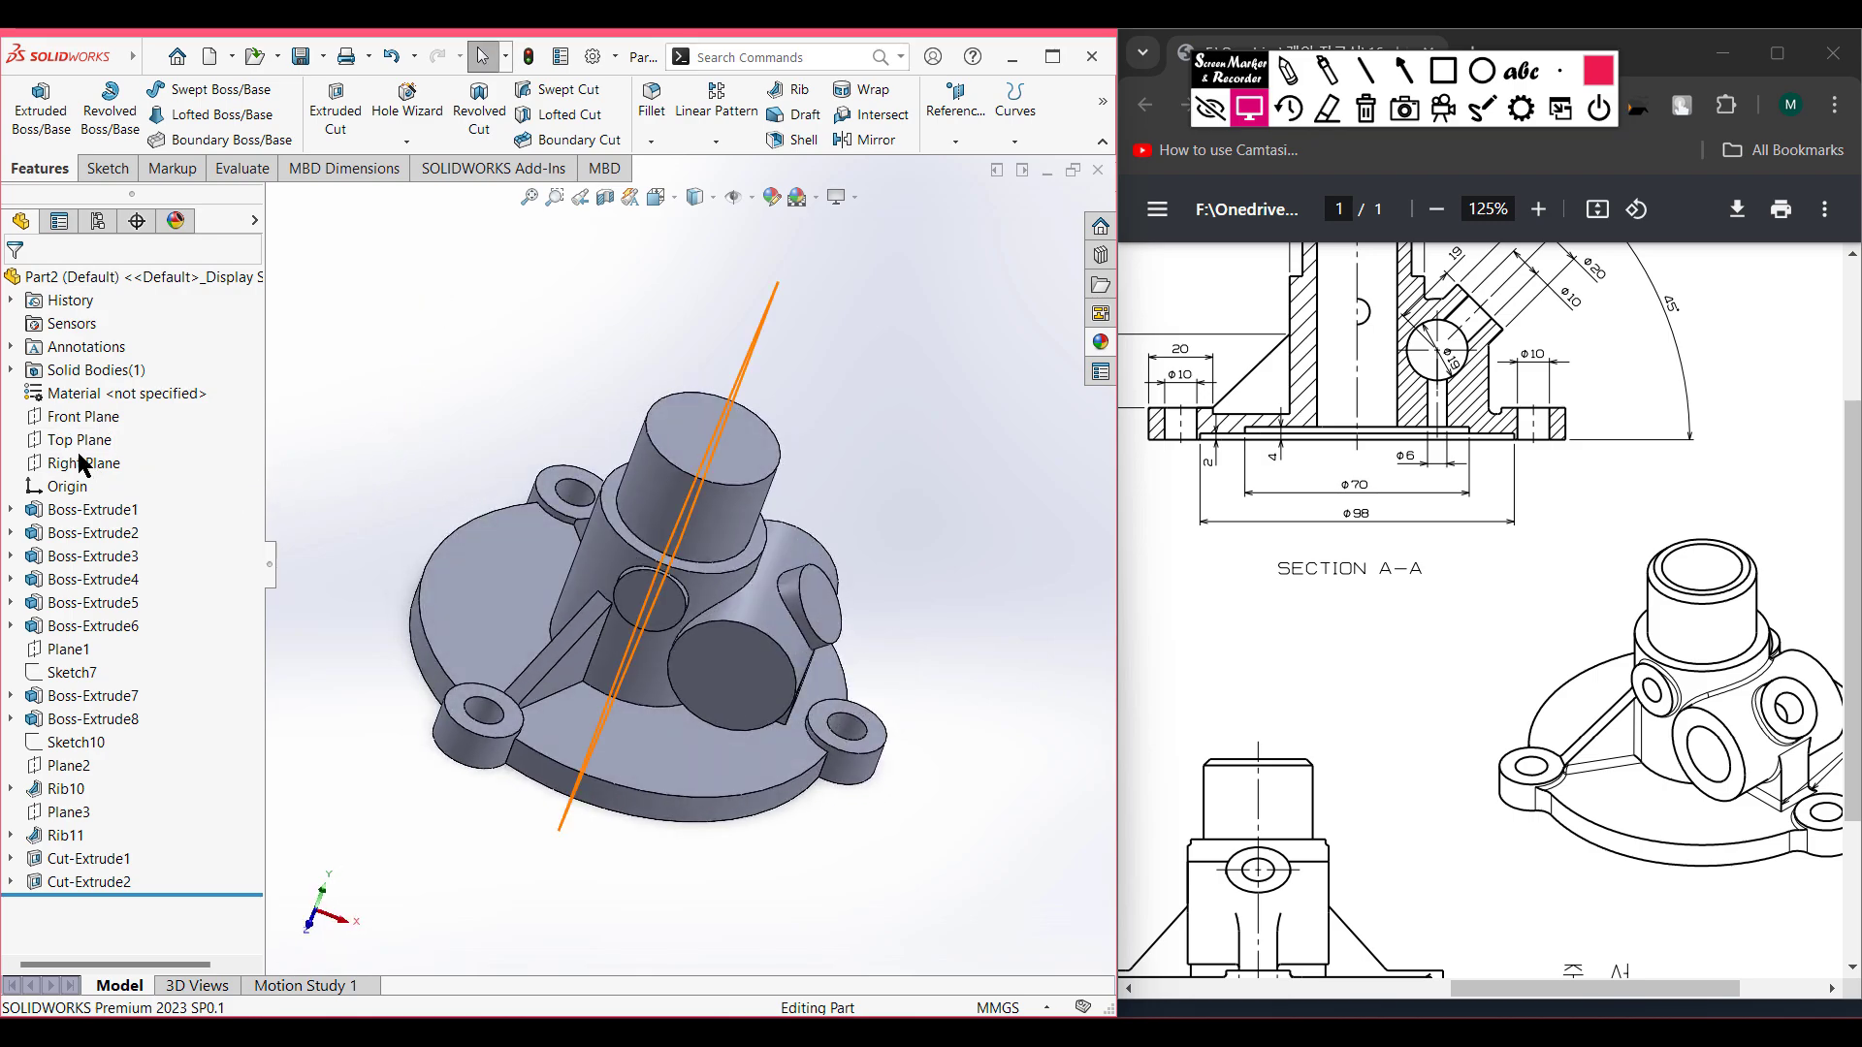
# - On the Top Plane, sketch a 70 mm diameter circle centred on the origin
pyautogui.click(73, 439)
pyautogui.rightClick(72, 436)
pyautogui.click(90, 416)
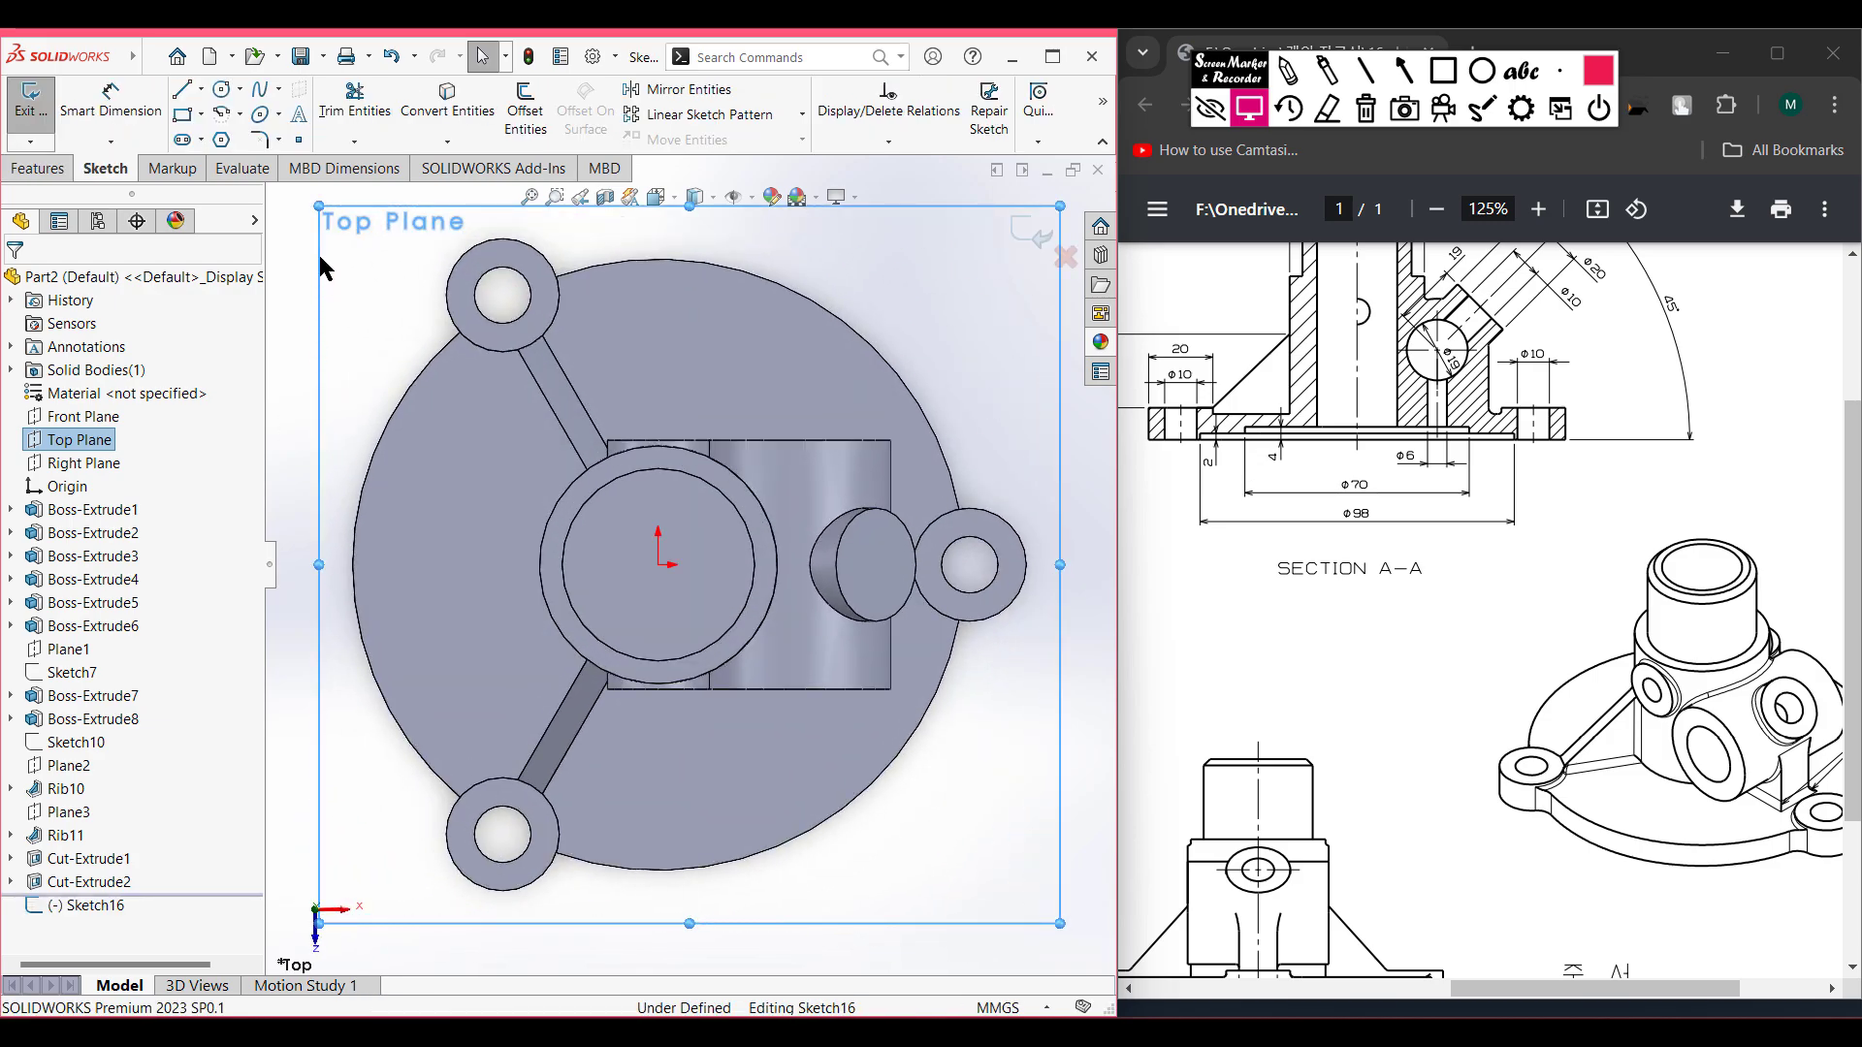
pyautogui.click(229, 91)
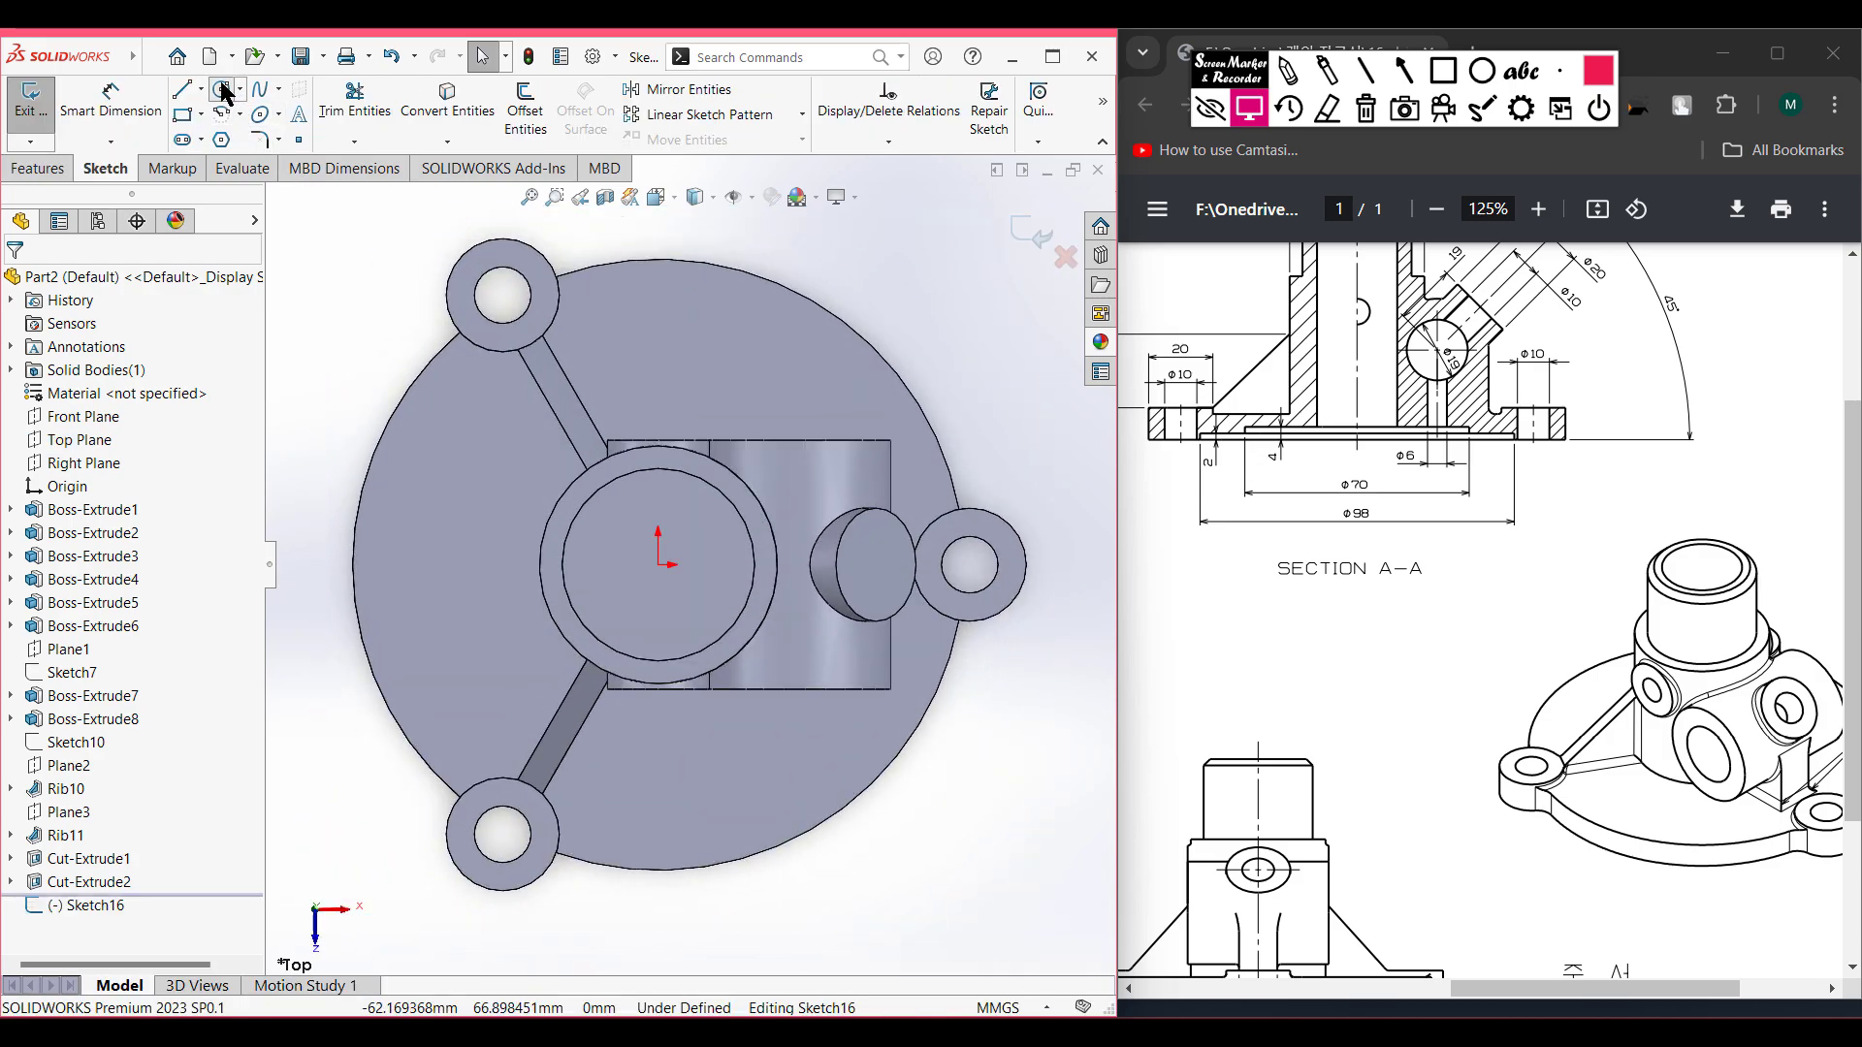
pyautogui.click(659, 567)
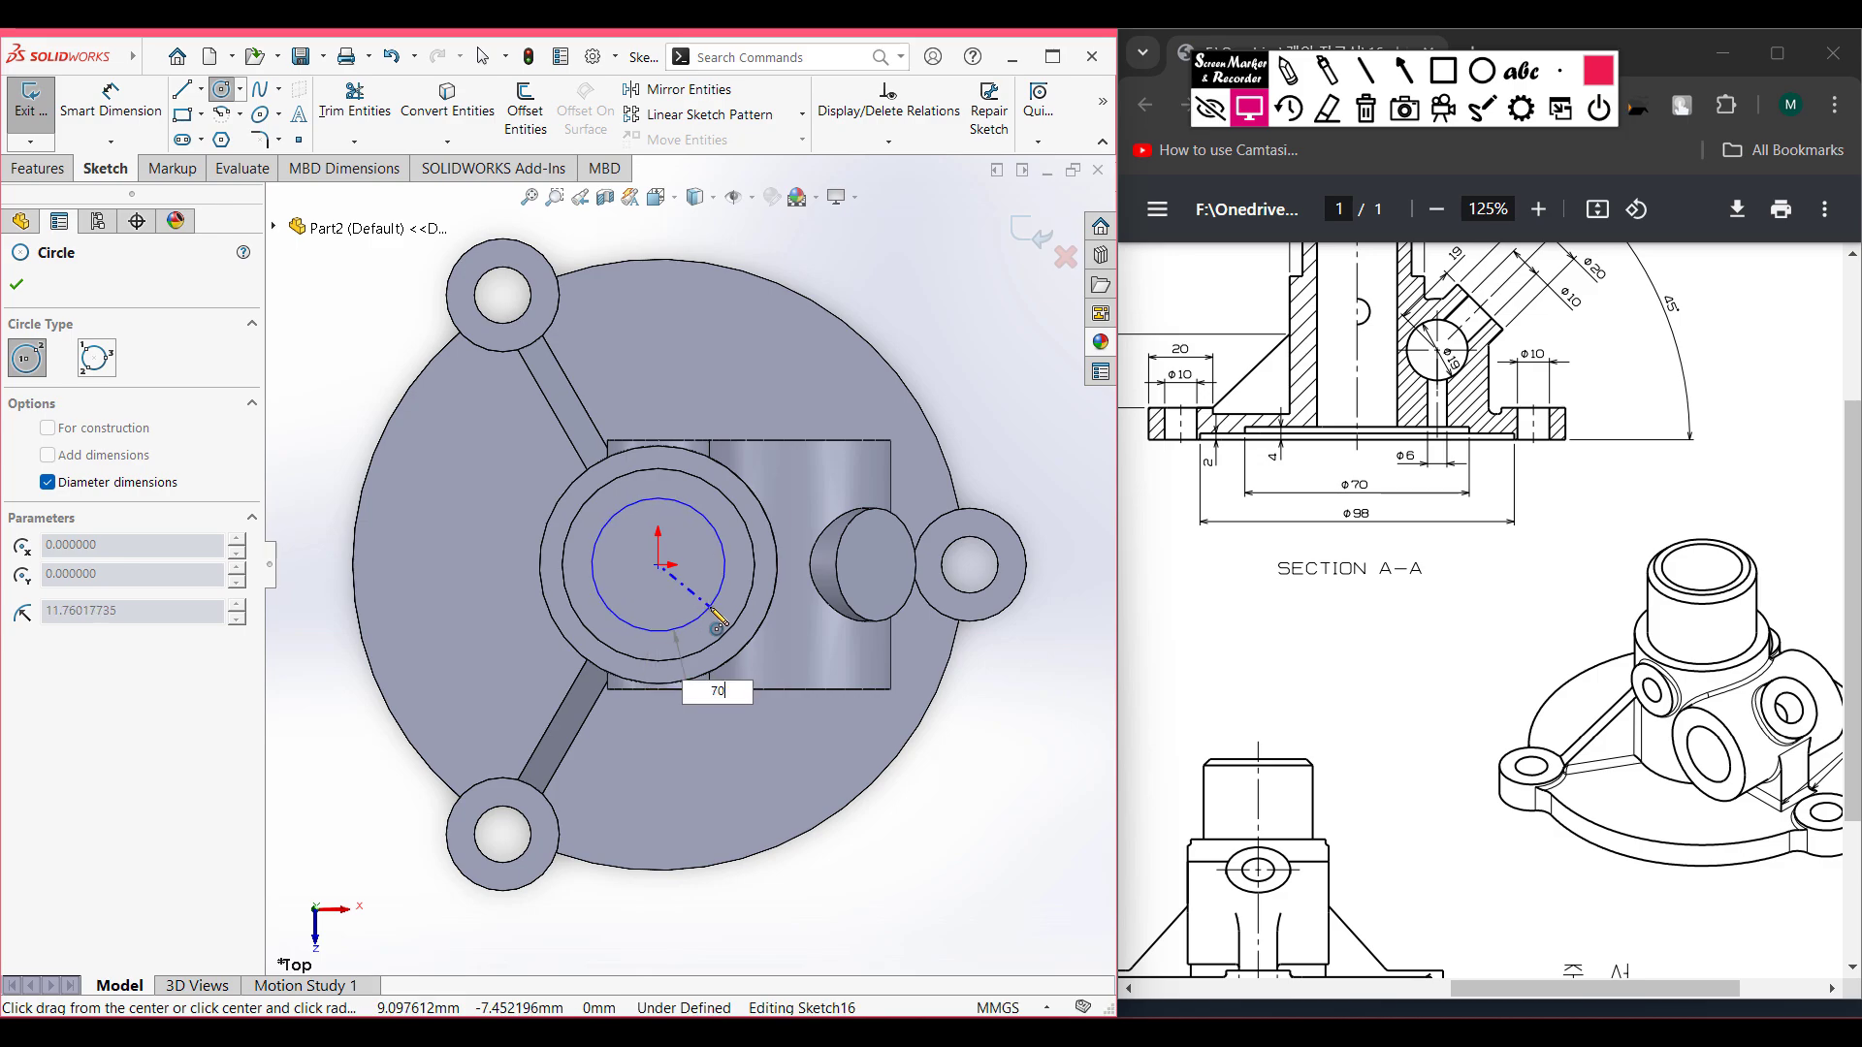
pyautogui.press('Return')
pyautogui.hotkey('ctrl', '7')
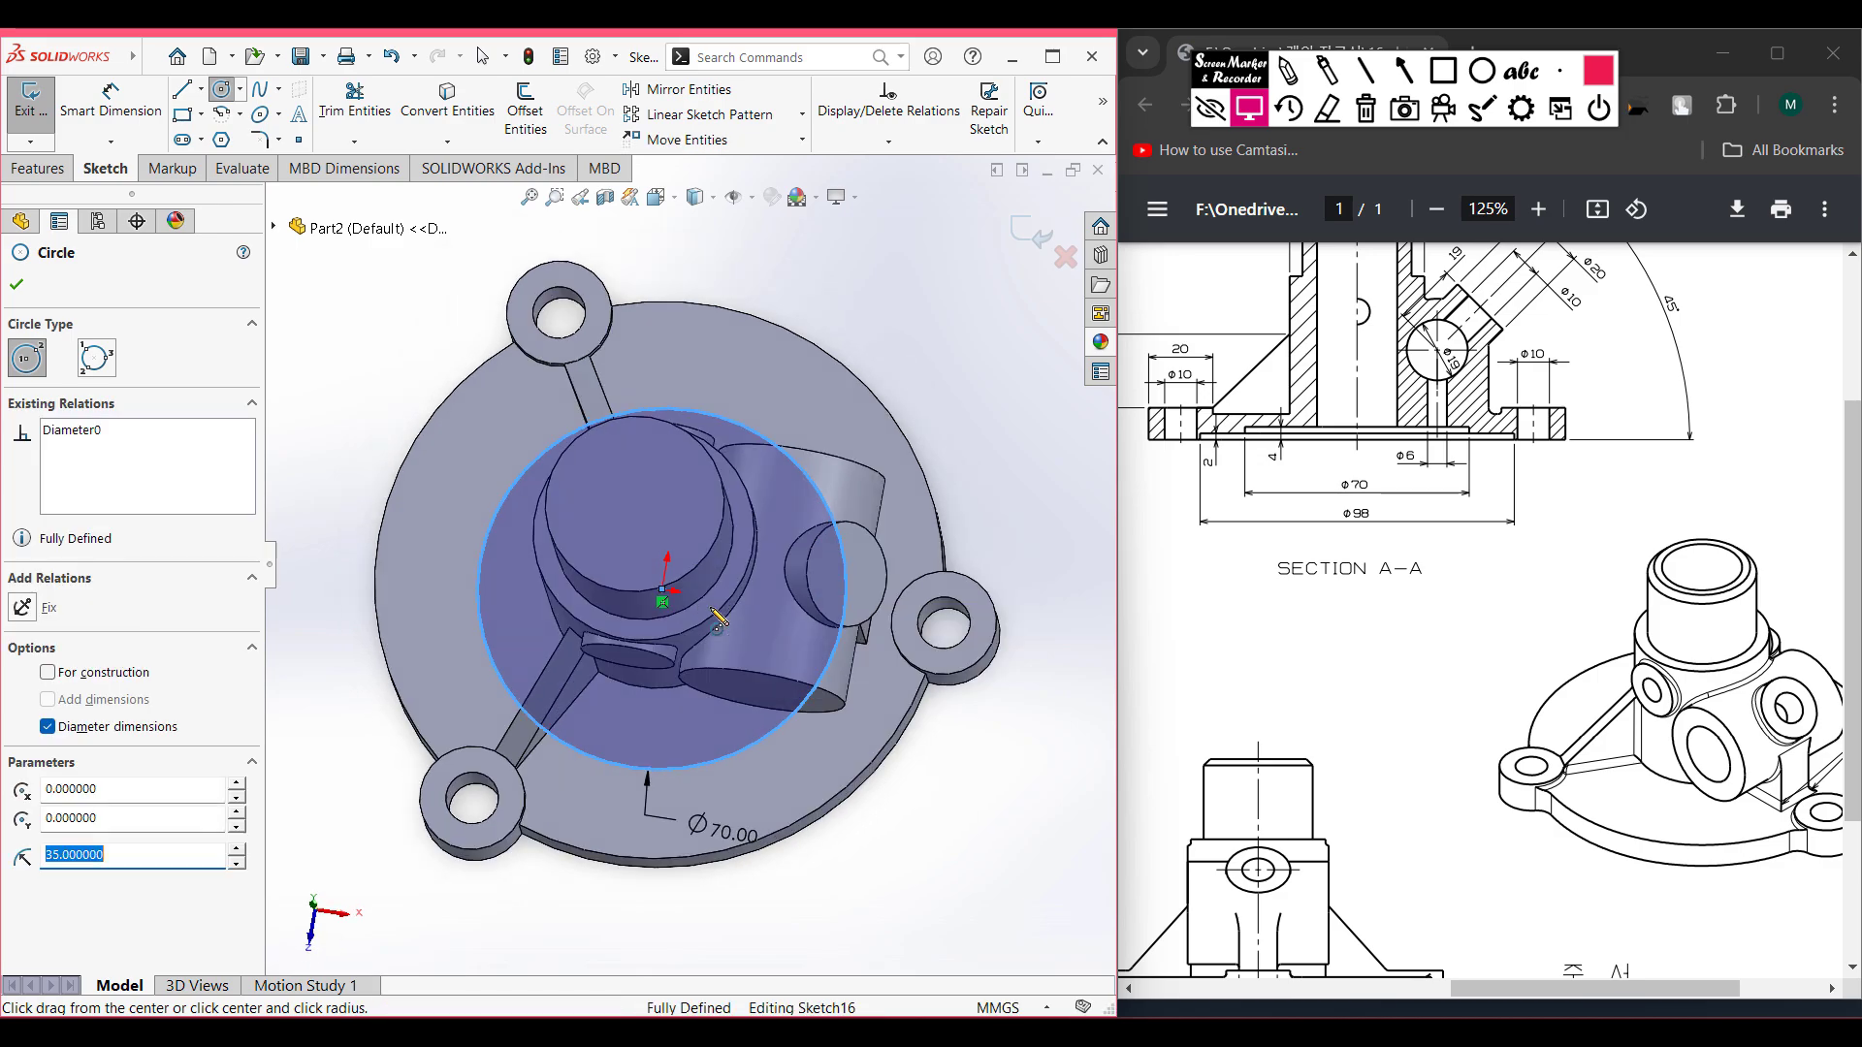
# - Cut-extrude the 70 mm circle 4 mm deep with the direction reversed upward into the base
pyautogui.click(59, 171)
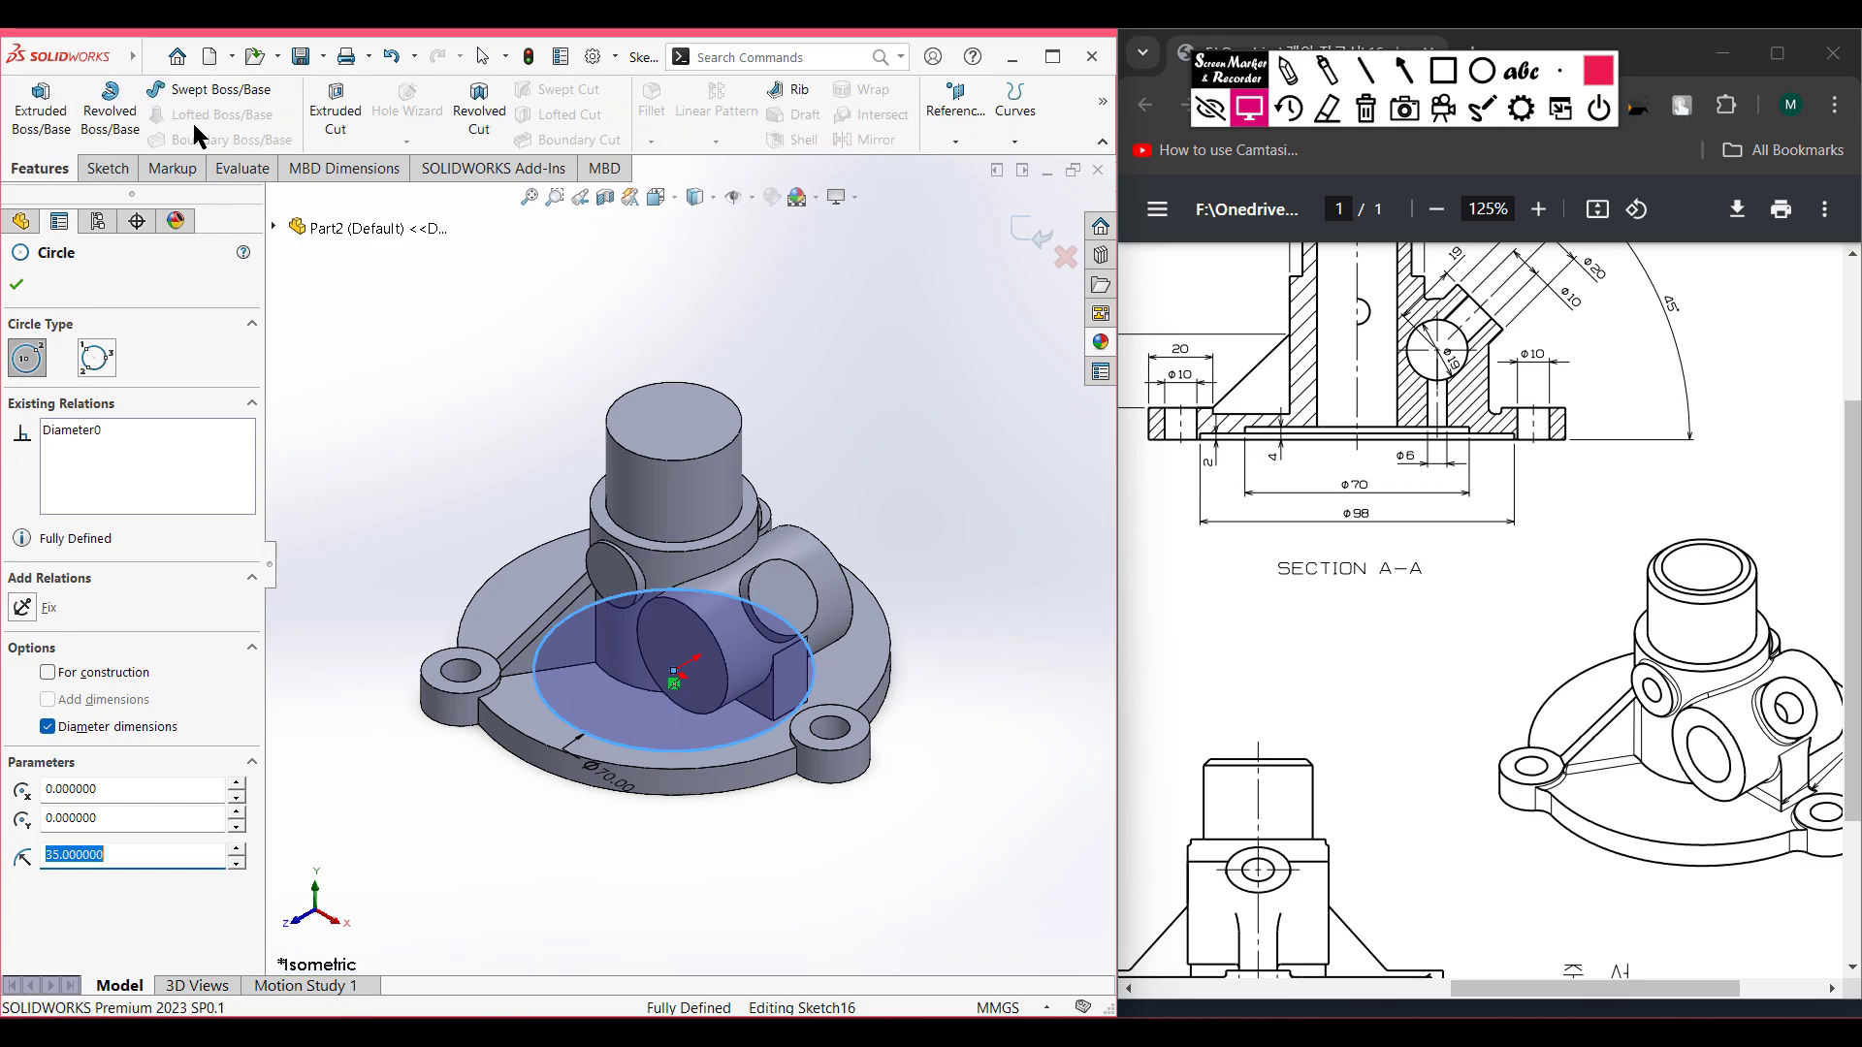
pyautogui.click(336, 126)
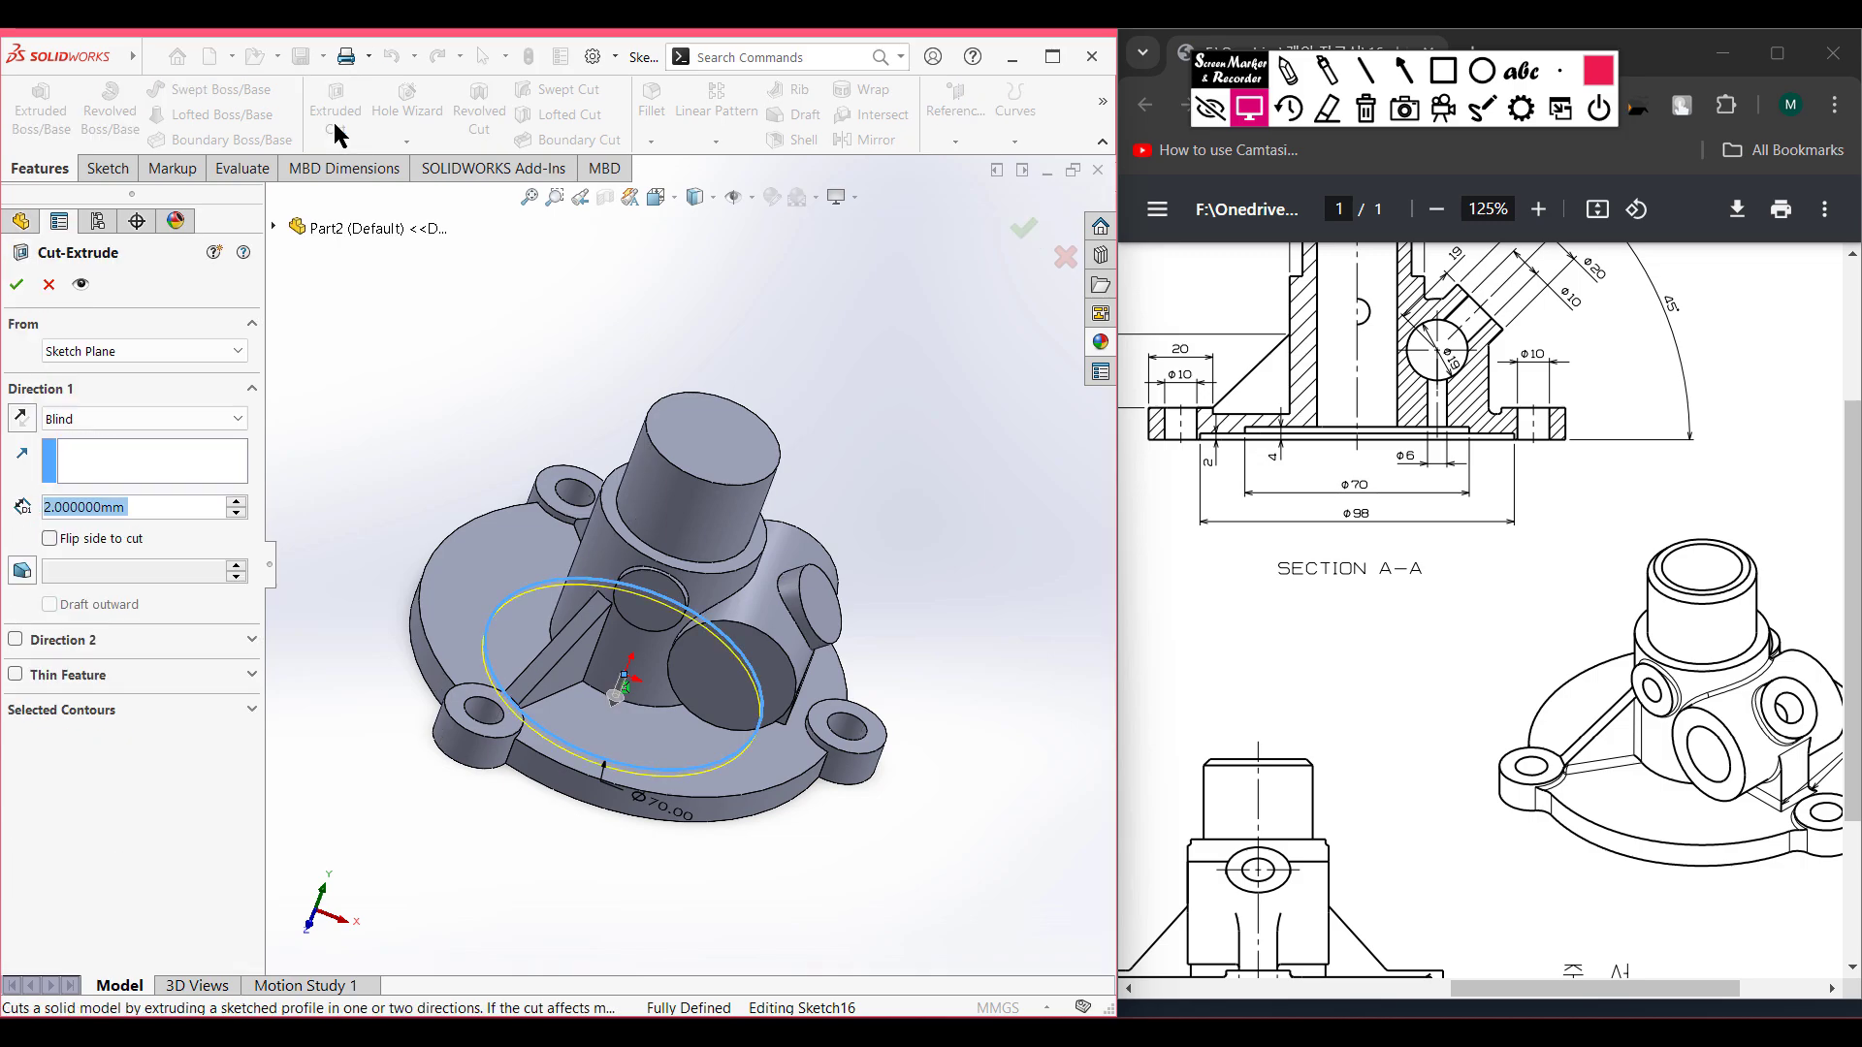
pyautogui.write('4')
pyautogui.press('Return')
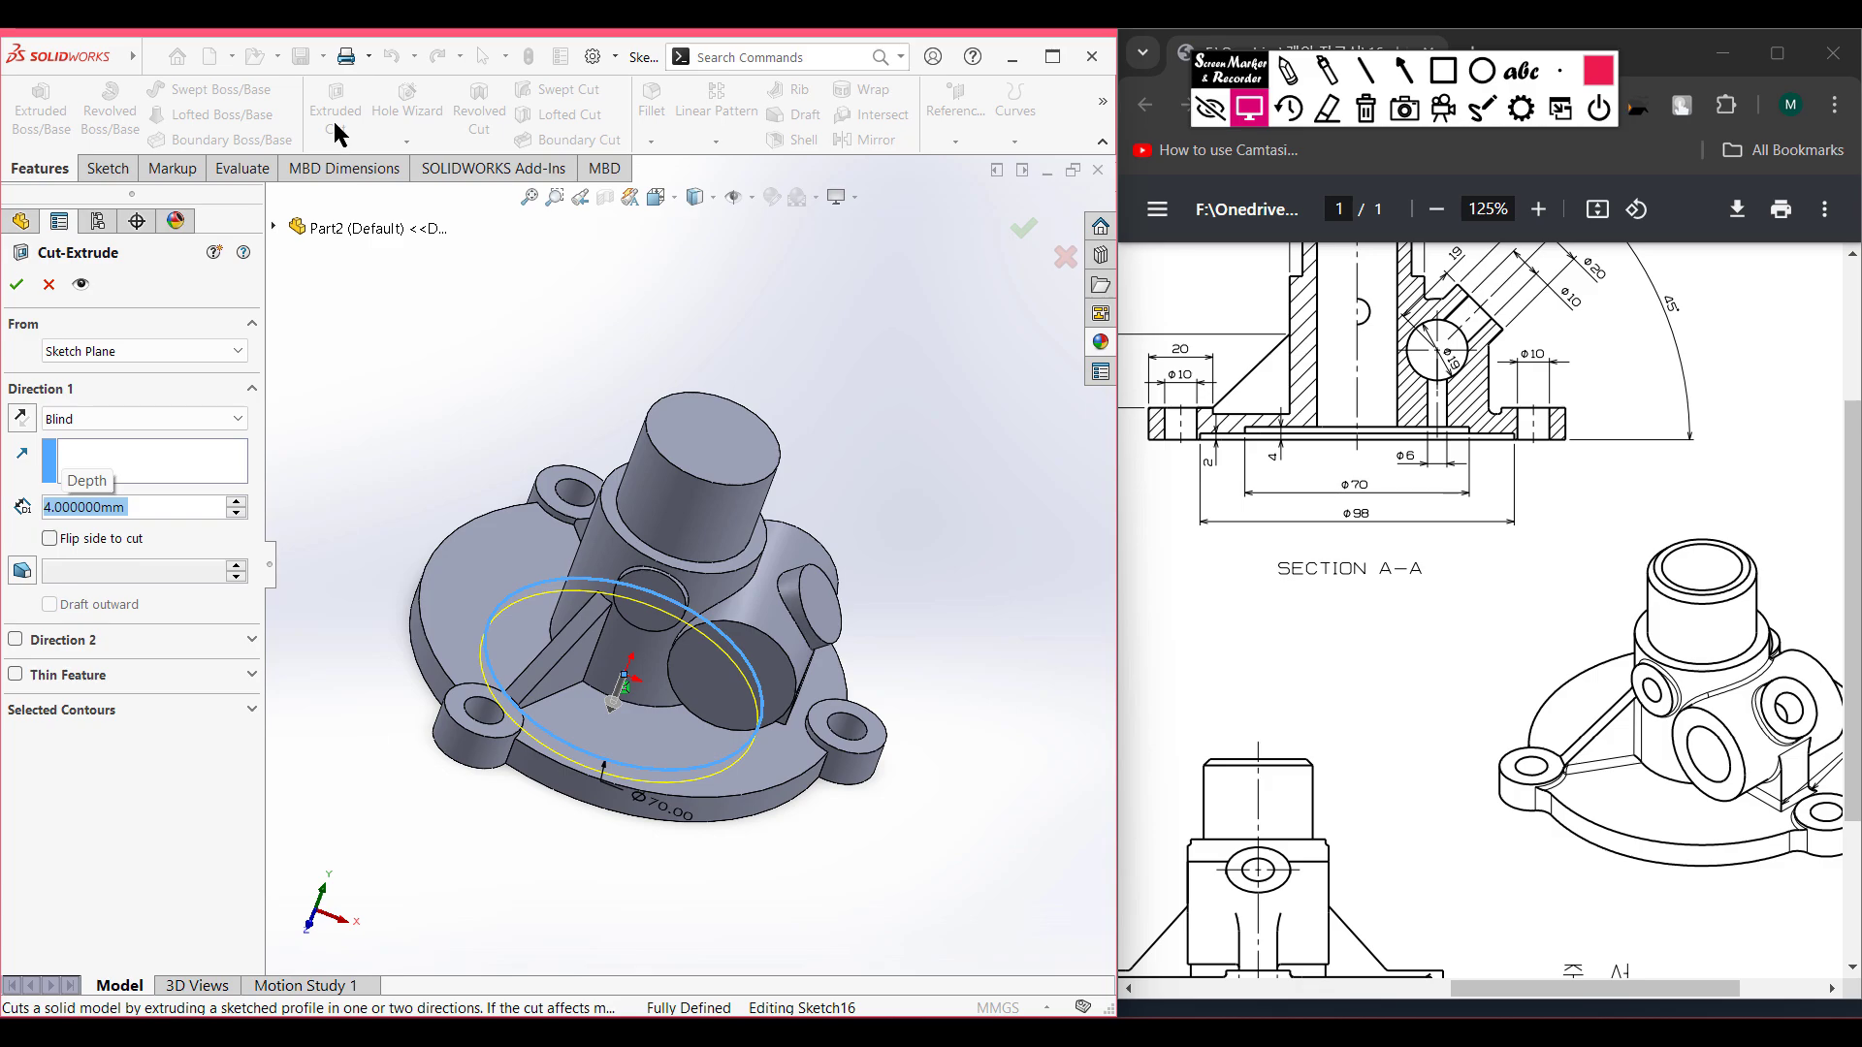
pyautogui.click(21, 423)
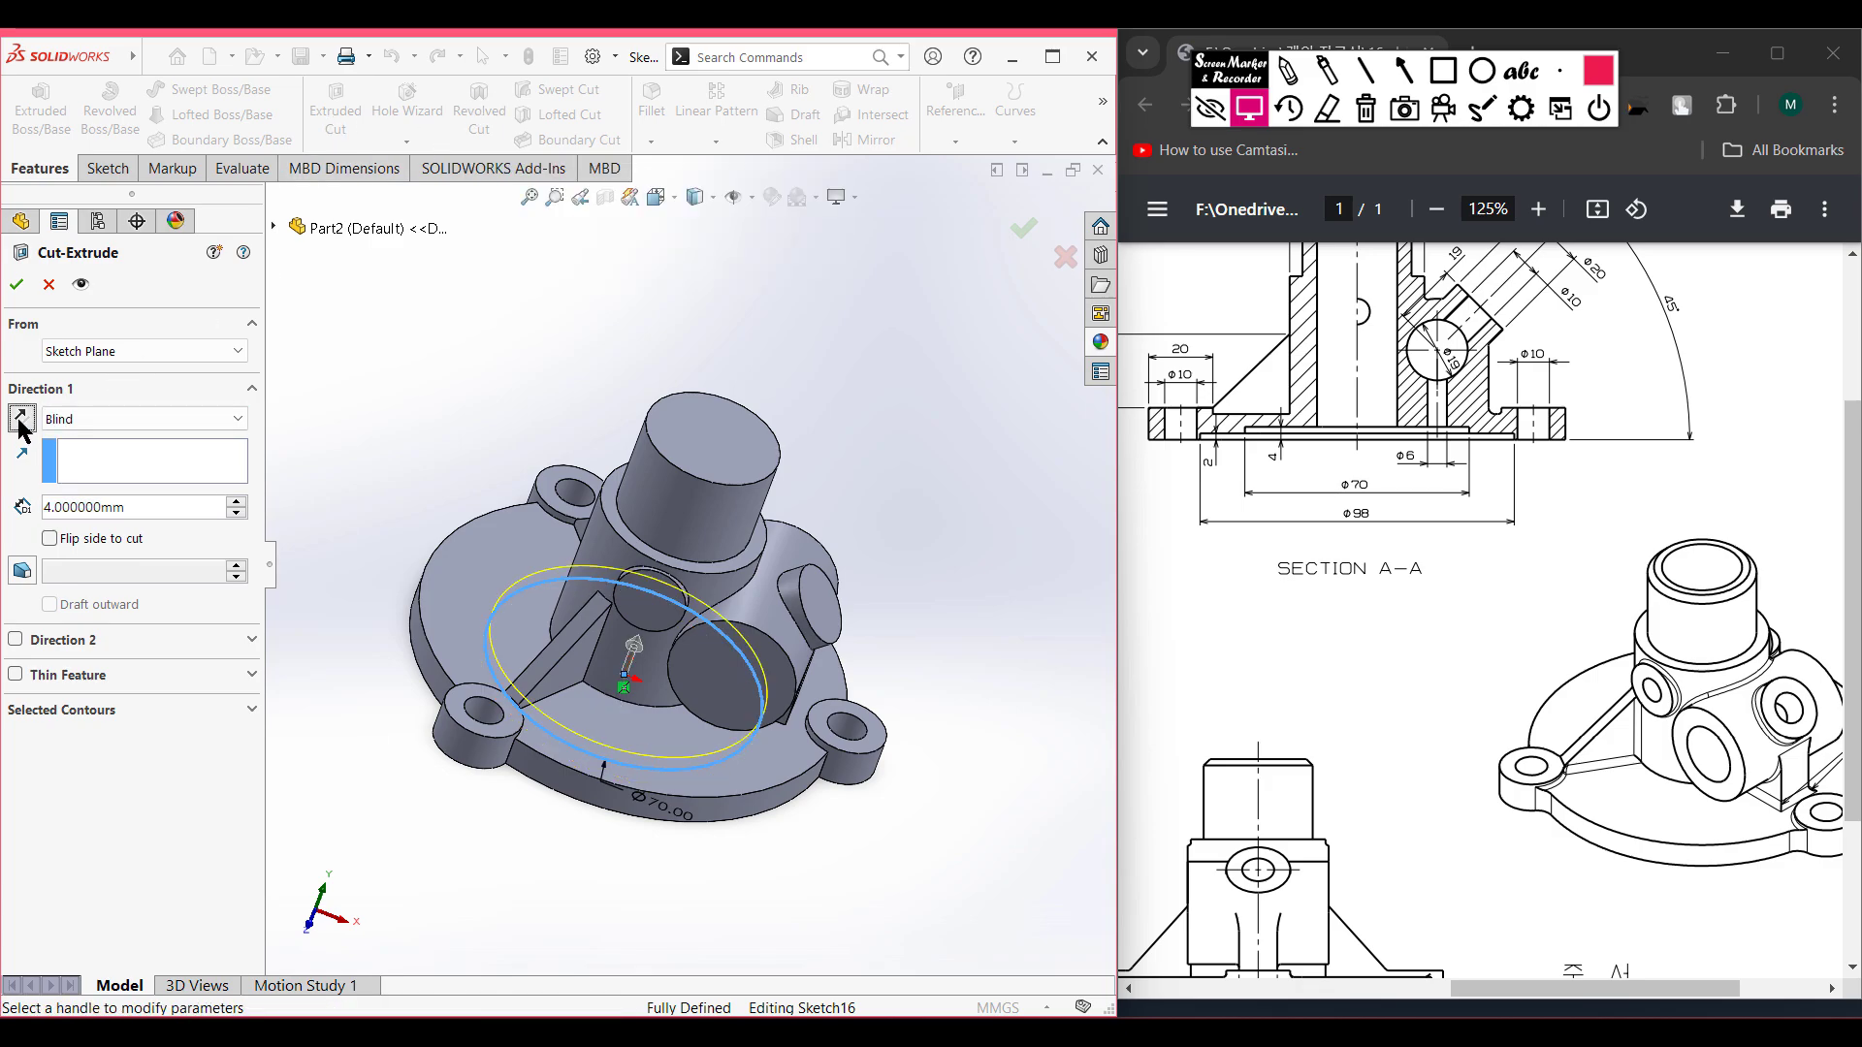
pyautogui.click(17, 285)
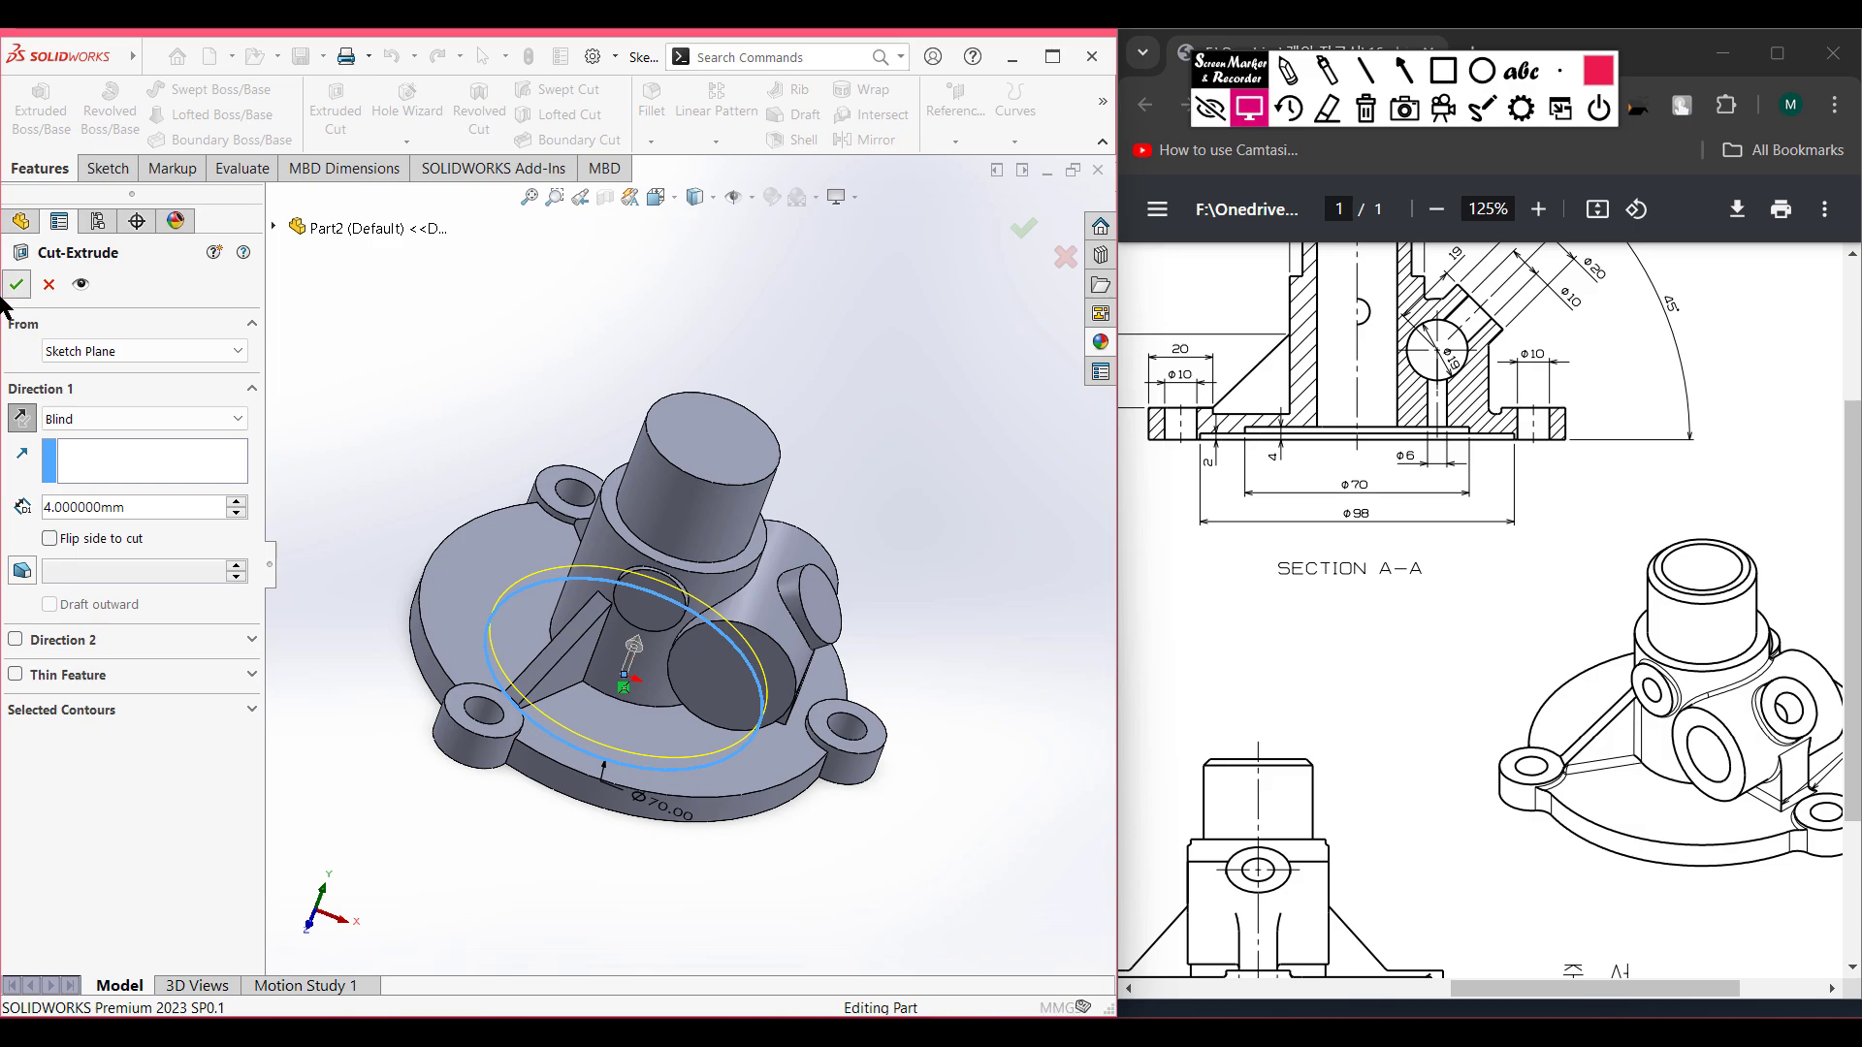
pyautogui.click(413, 413)
pyautogui.moveTo(415, 416); pyautogui.dragTo(493, 351, button='middle')
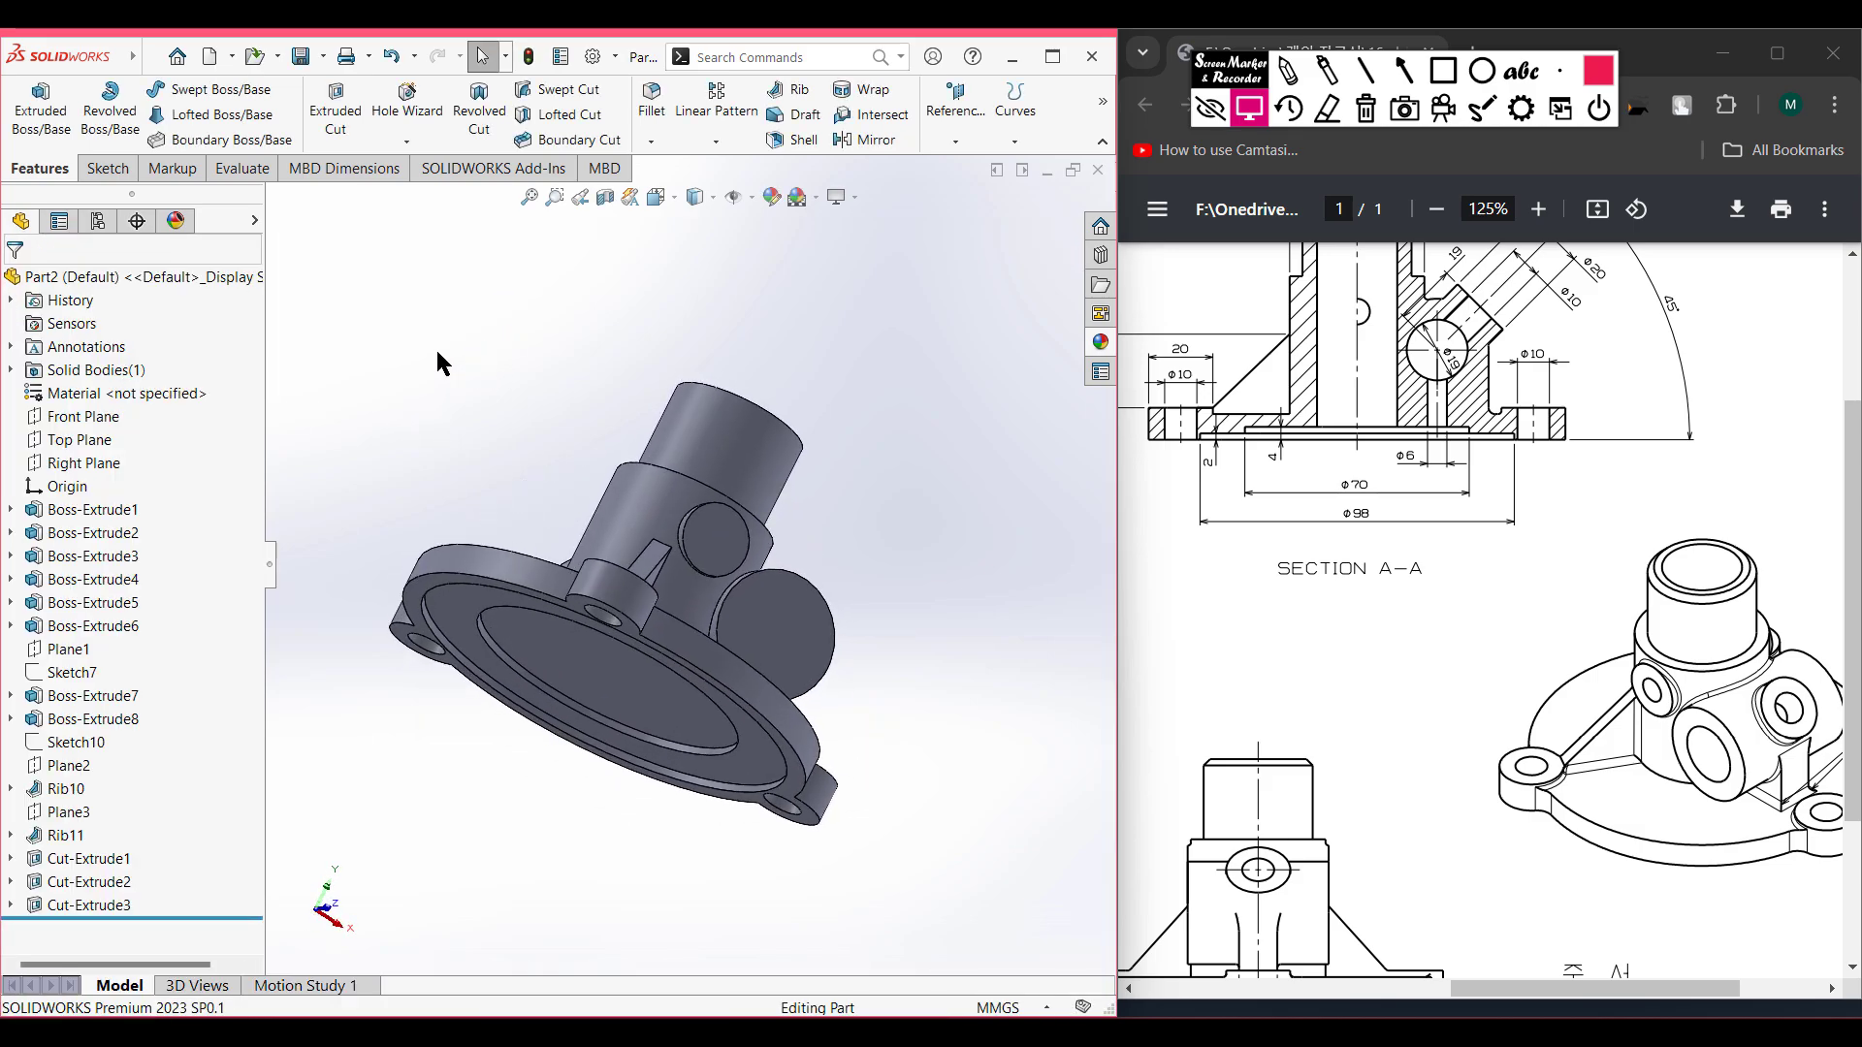
pyautogui.hotkey('ctrl', '7')
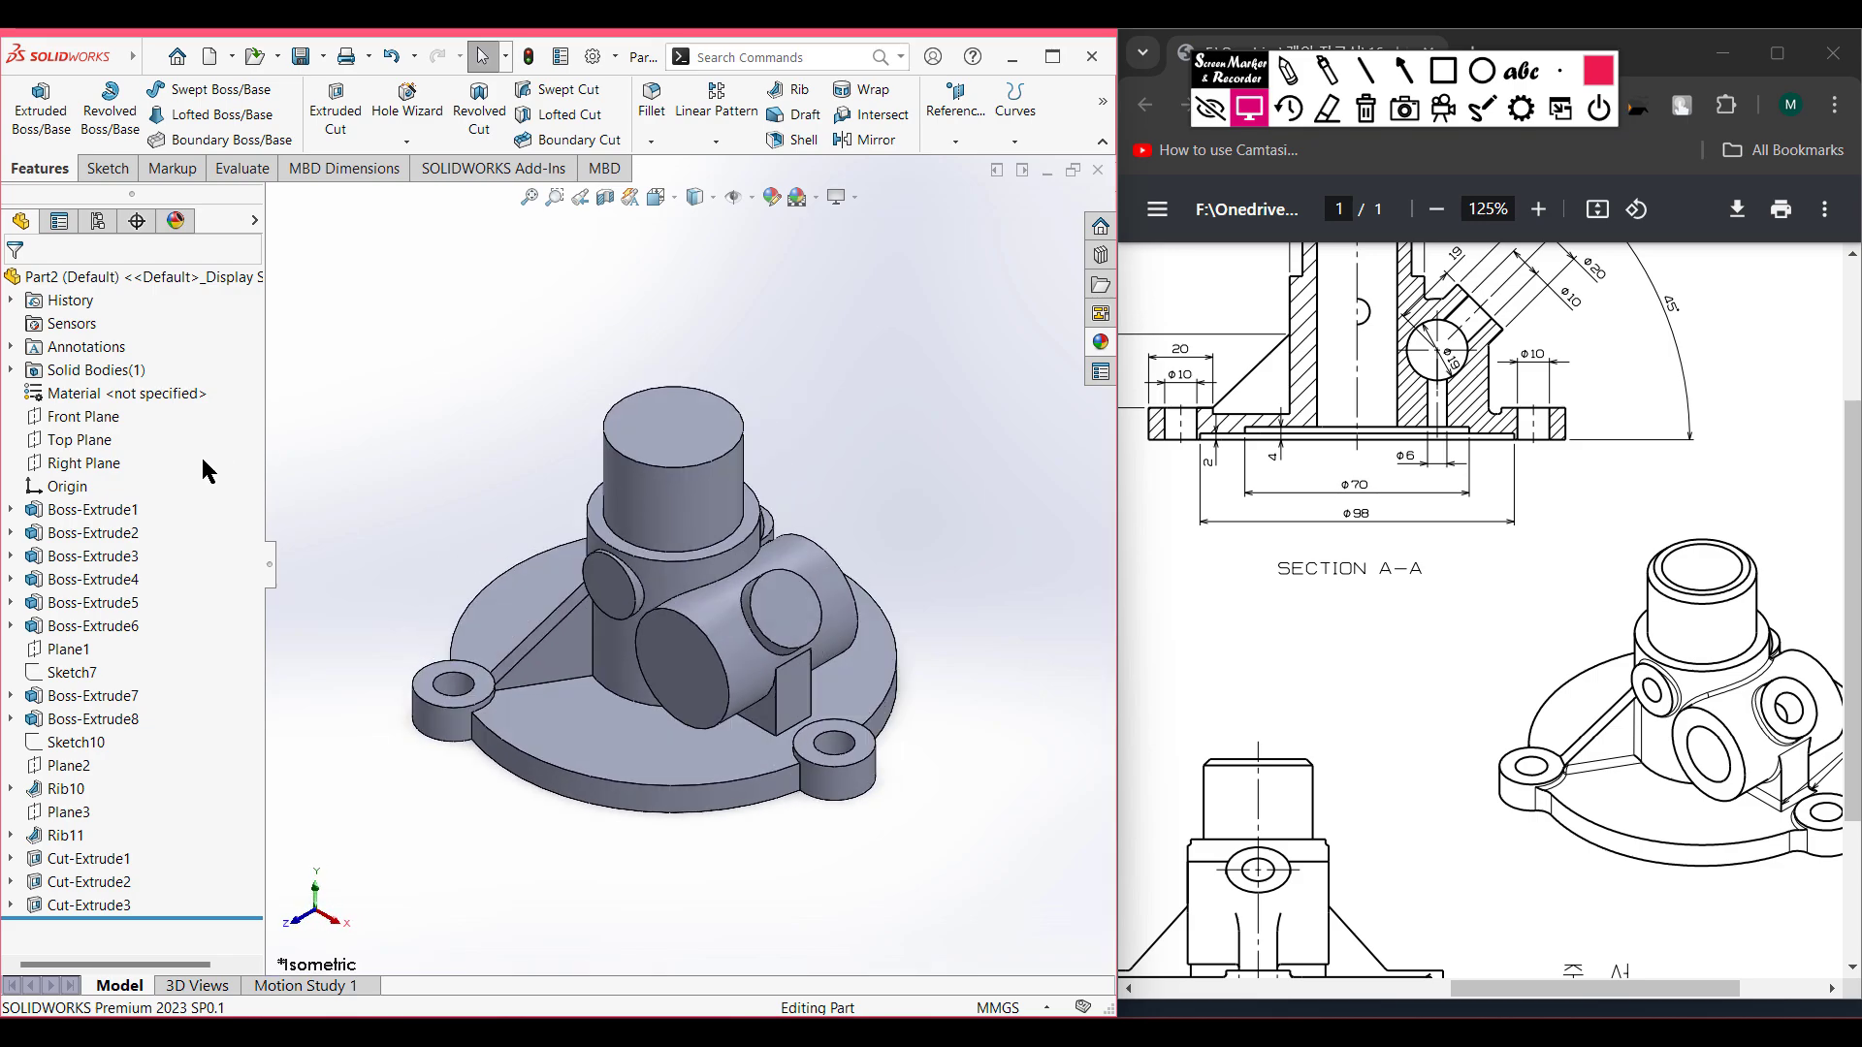
# - On the Top Plane, sketch a 32 mm horizontal centerline along the front end edge of the horizontal cylinder, starting at its outer corner
pyautogui.rightClick(87, 439)
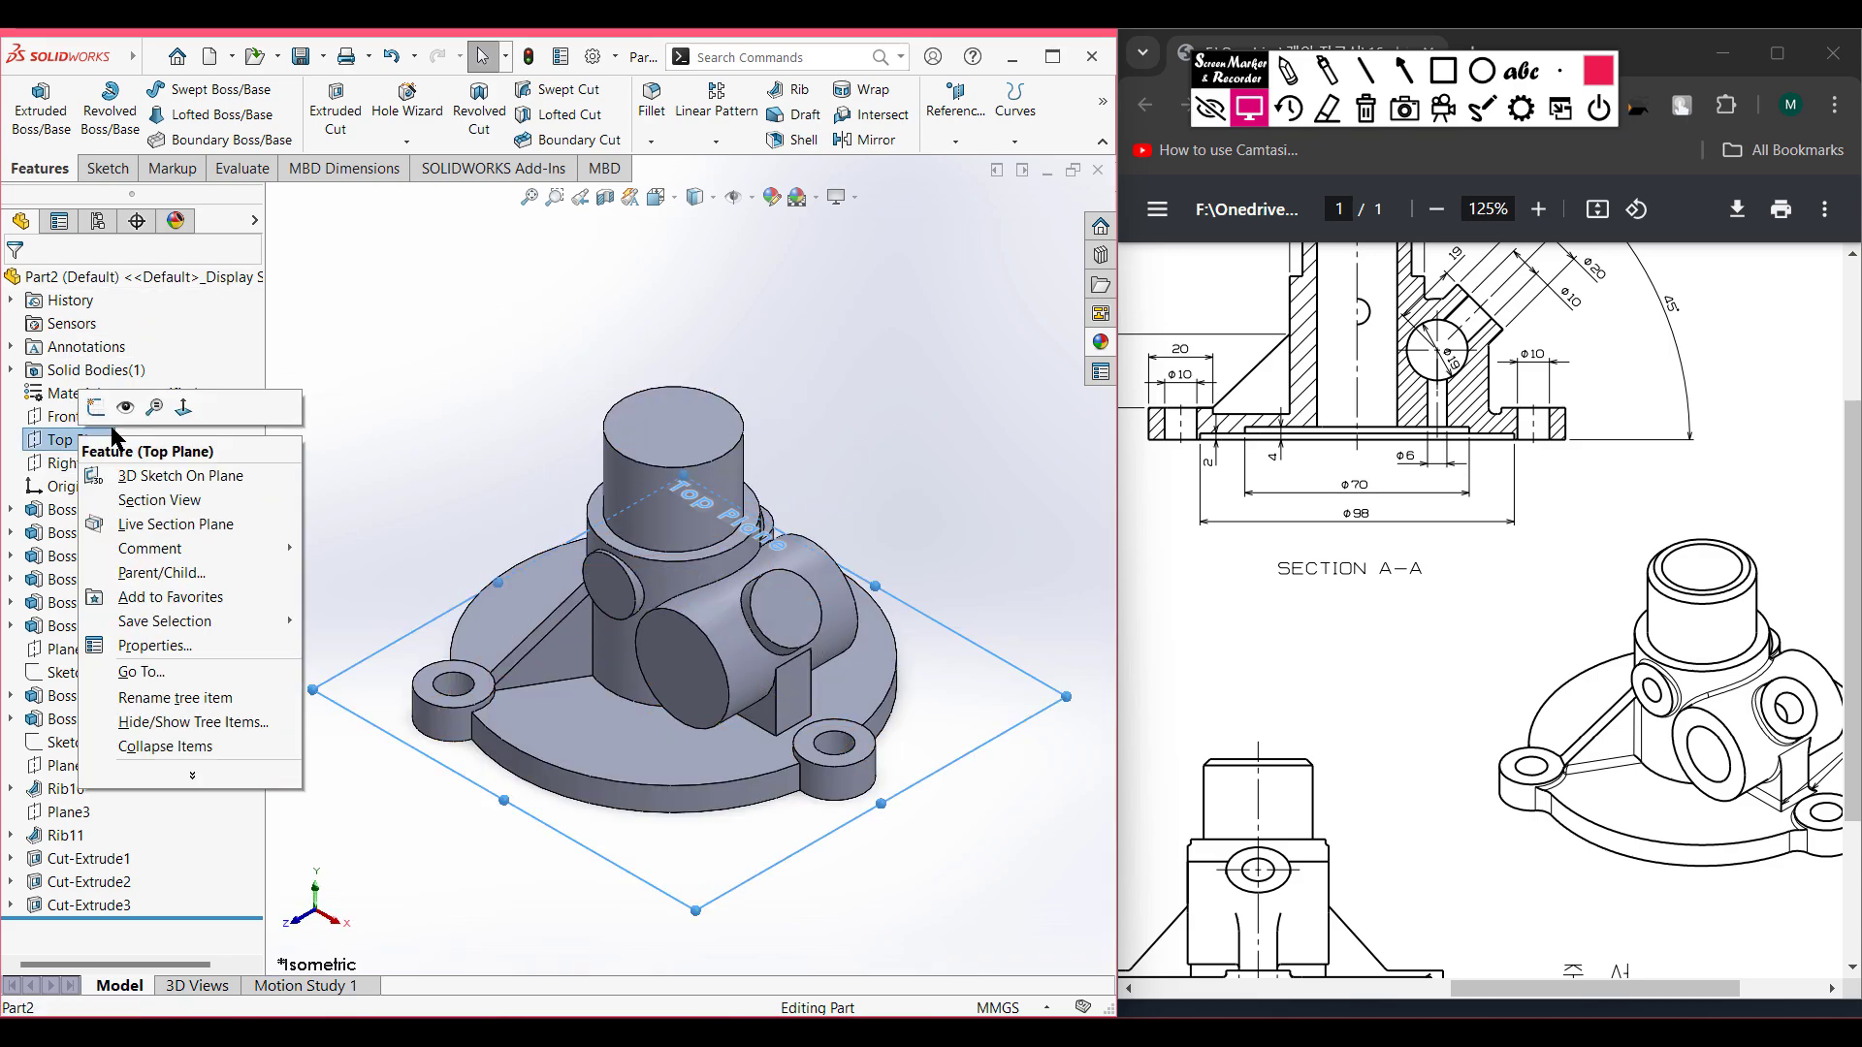
pyautogui.click(97, 409)
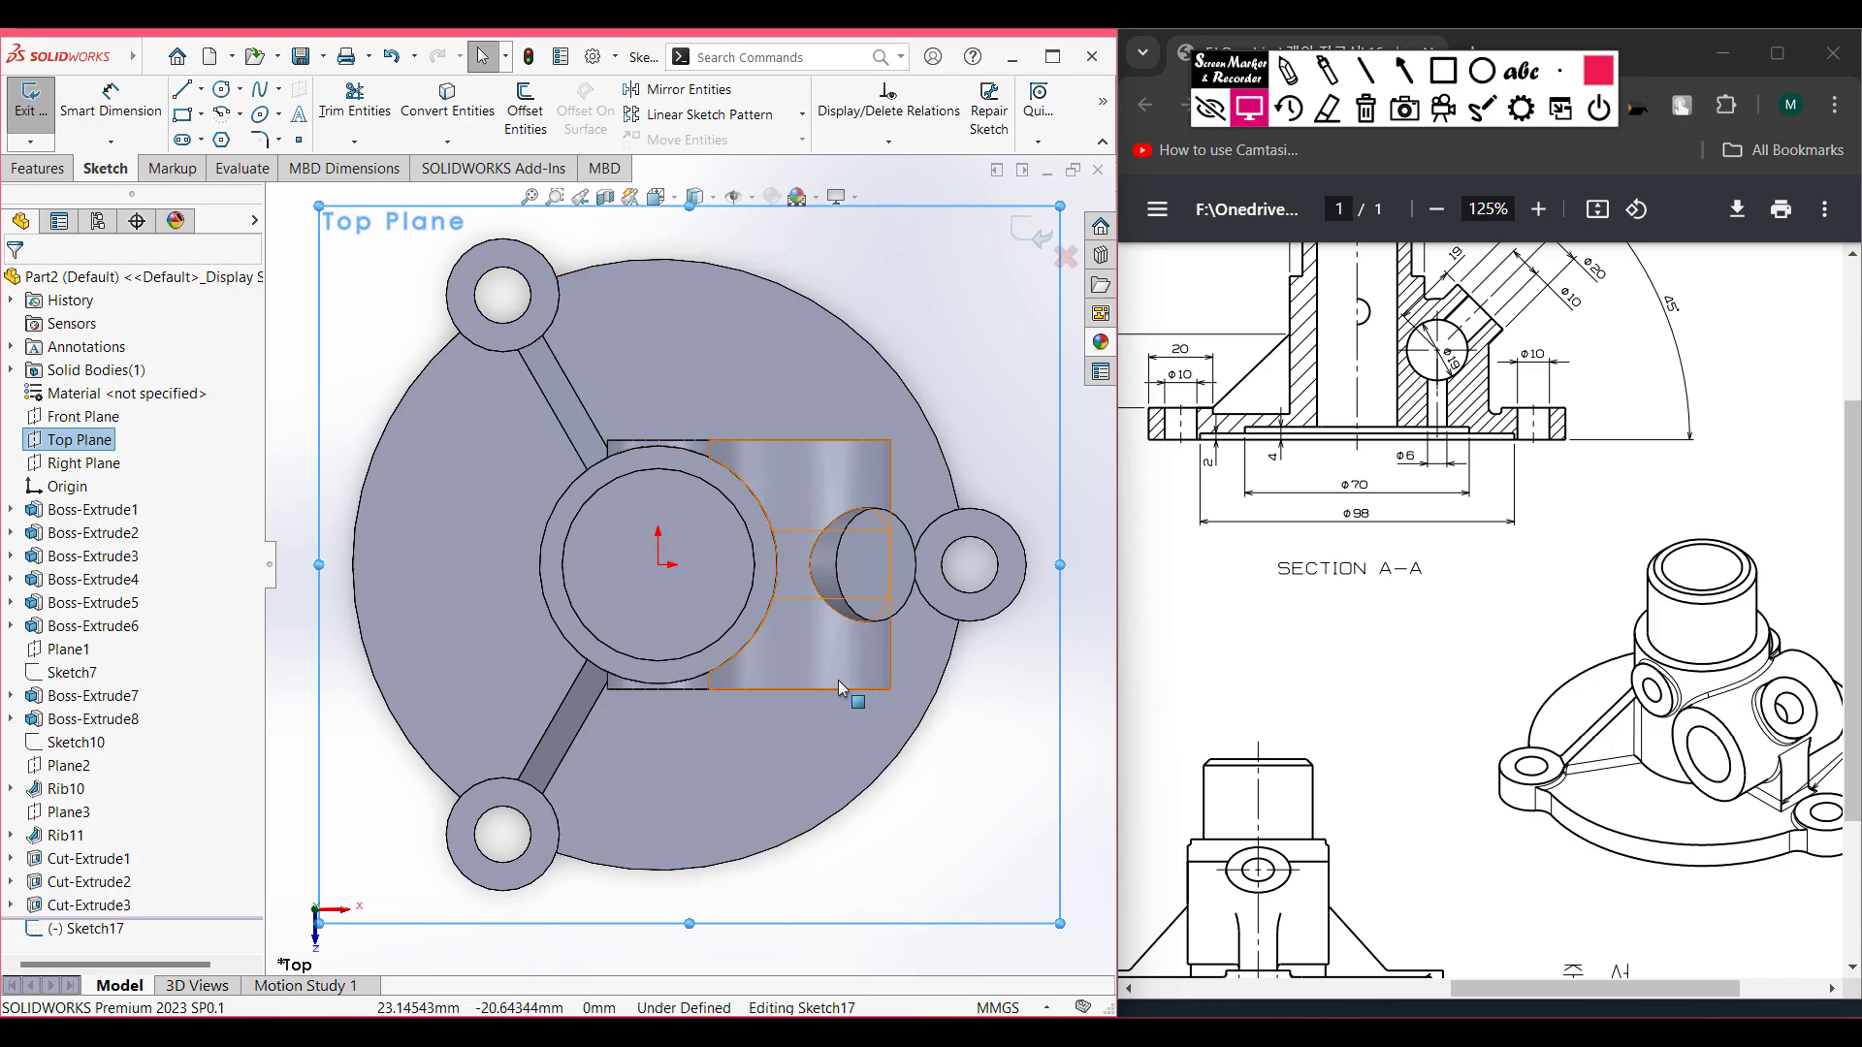
pyautogui.moveTo(1493, 989); pyautogui.dragTo(1185, 999)
pyautogui.scroll(-3, 1455, 917)
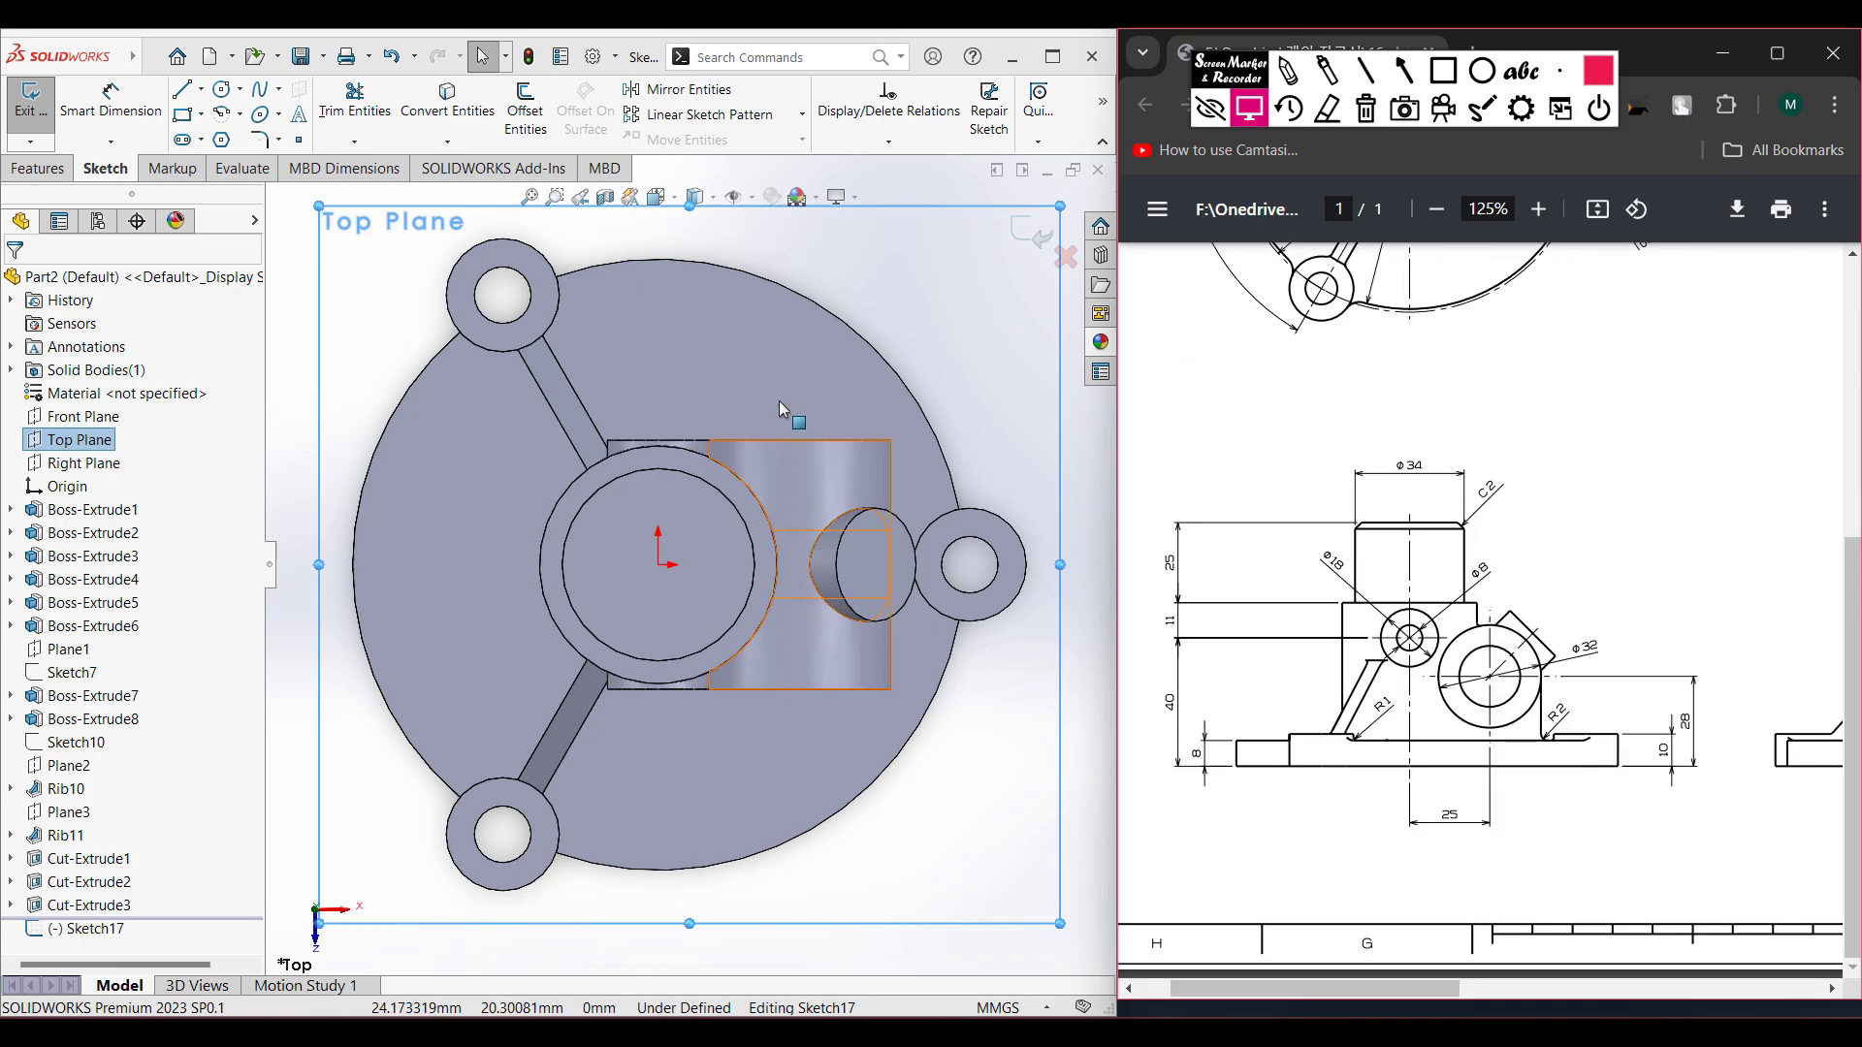
pyautogui.click(201, 90)
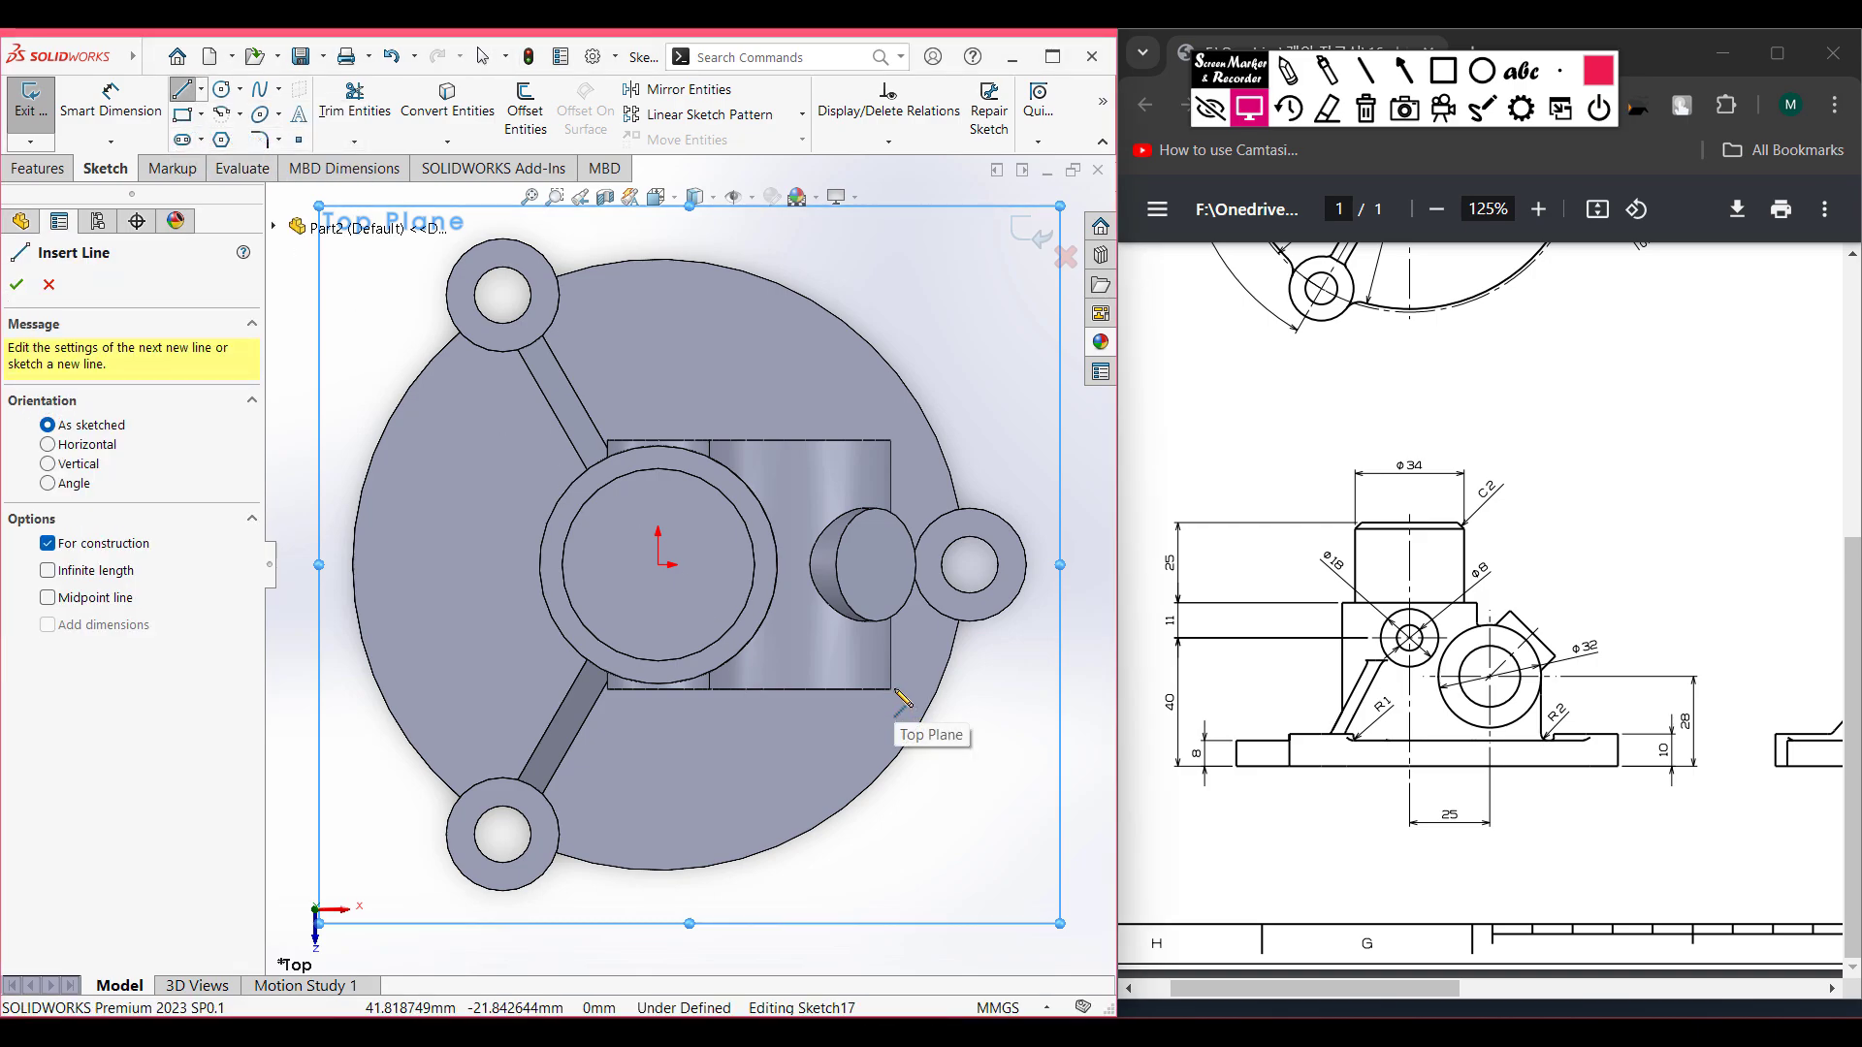
pyautogui.click(890, 689)
pyautogui.click(809, 689)
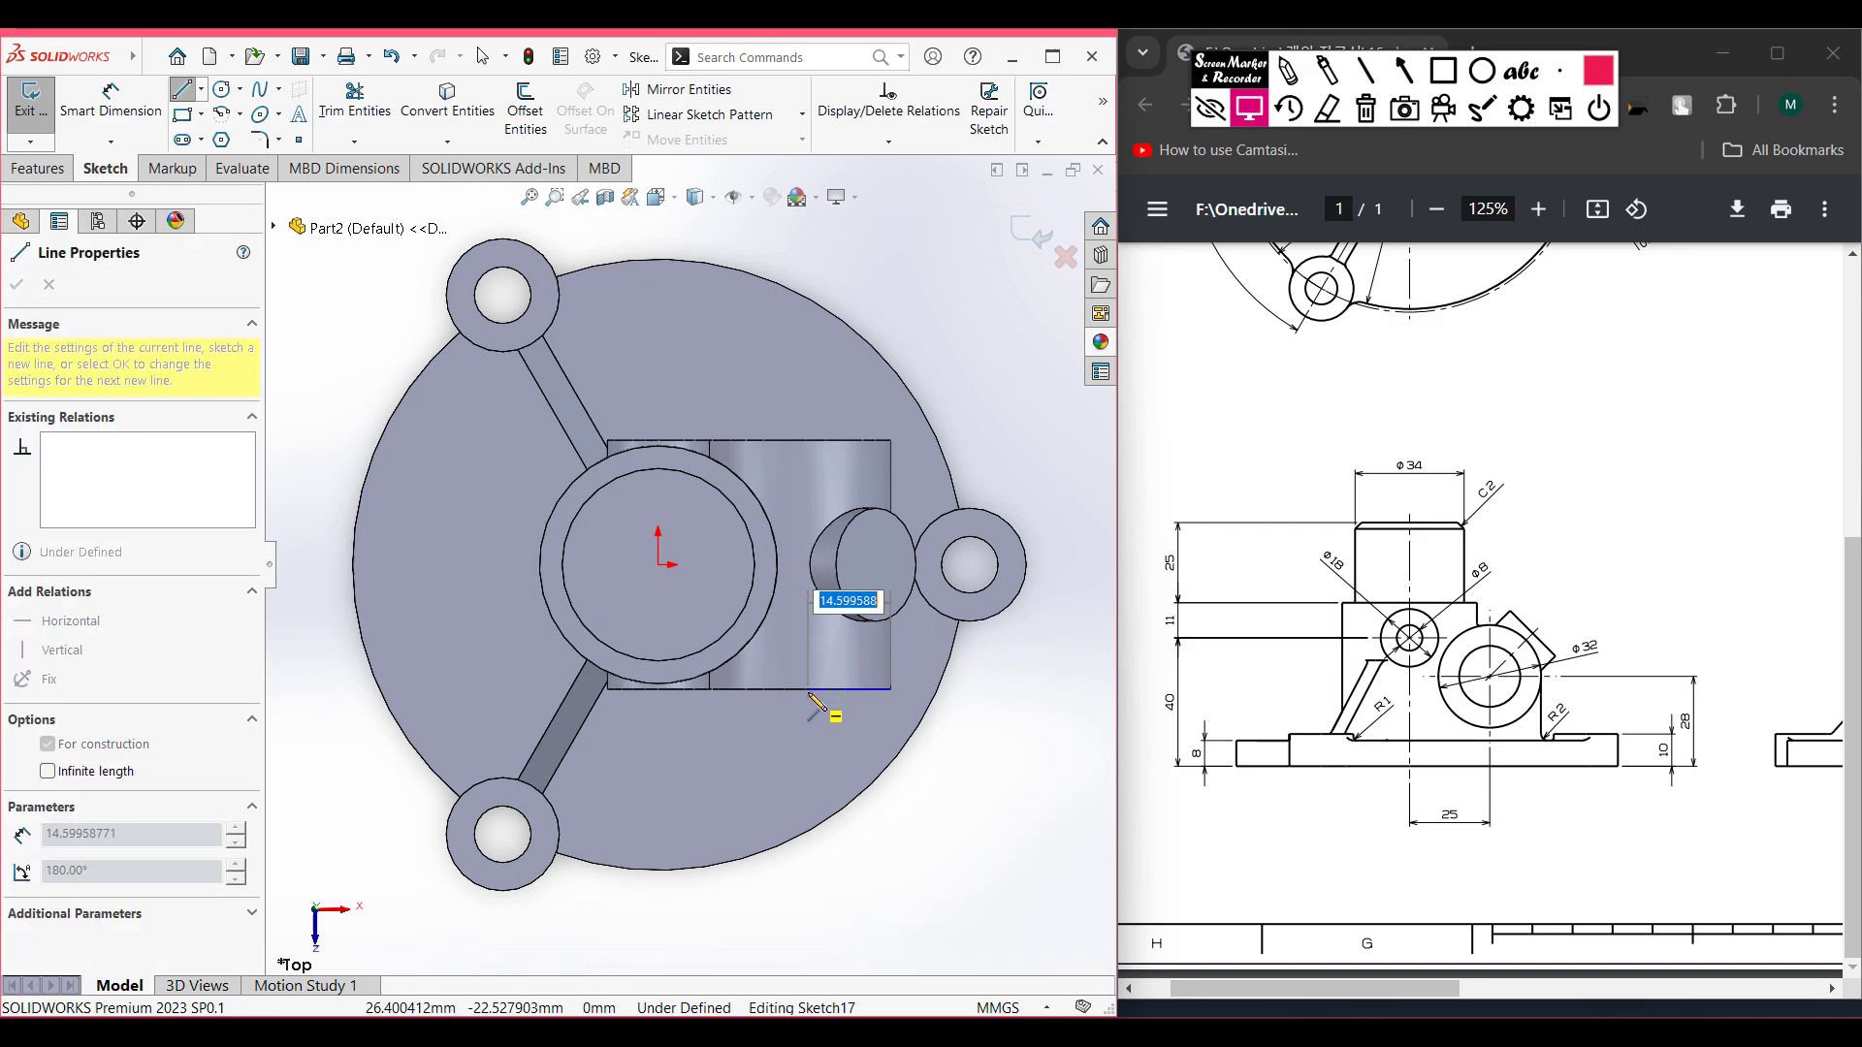
pyautogui.press('Return')
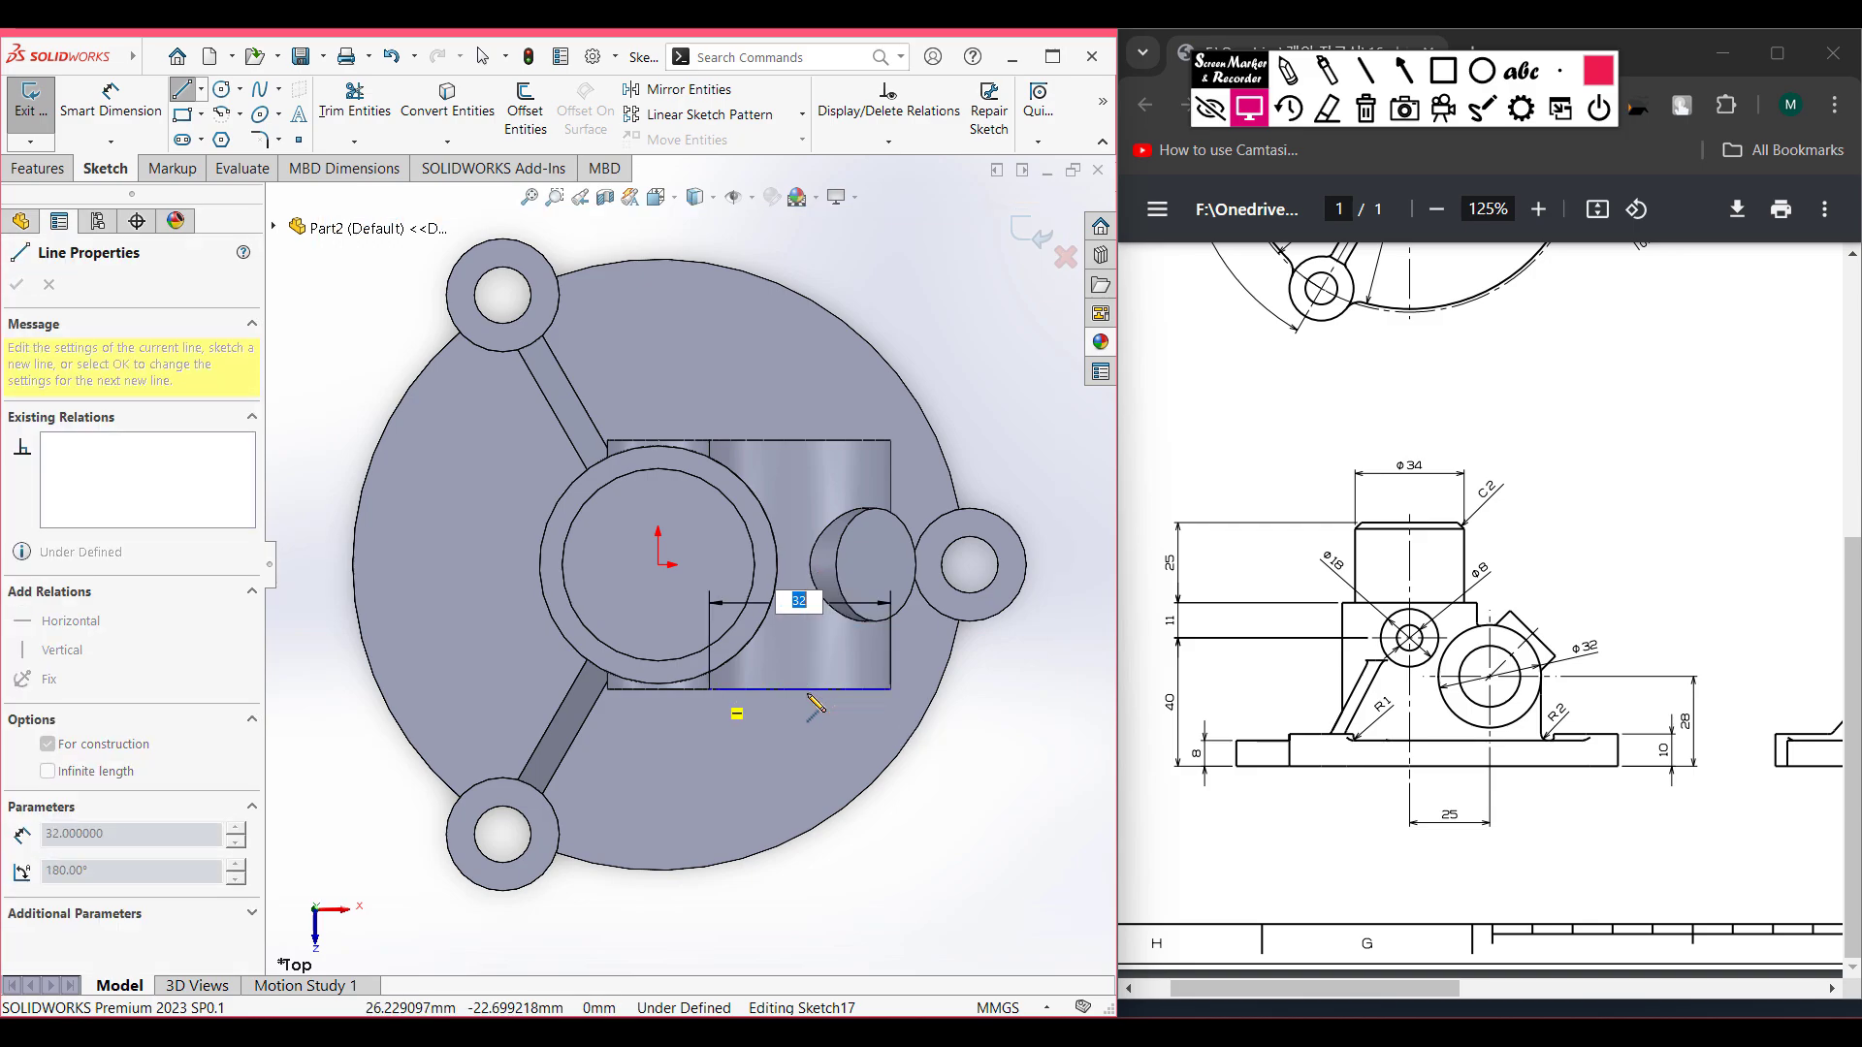
pyautogui.press('Escape')
pyautogui.press('Escape')
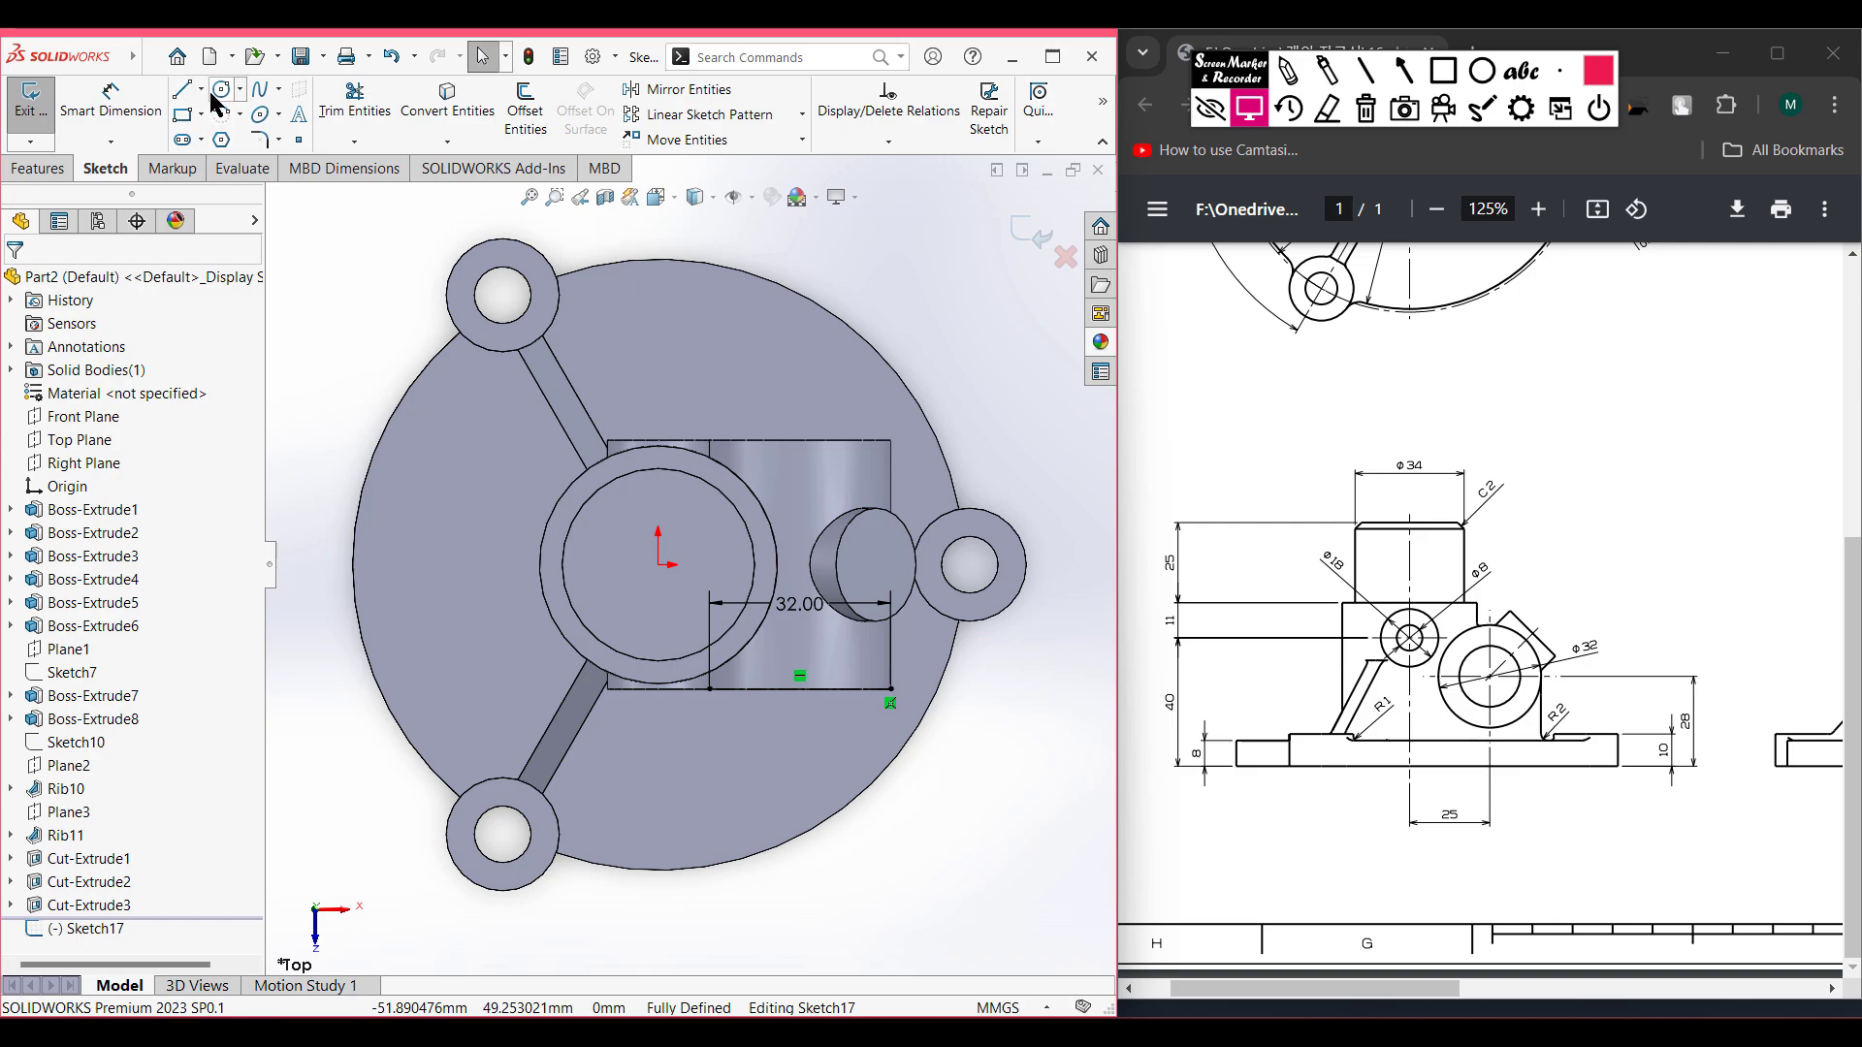
# - Draw a 44 mm vertical centerline from the midpoint of the horizontal centerline to the cylinder's opposite end edge
pyautogui.click(201, 89)
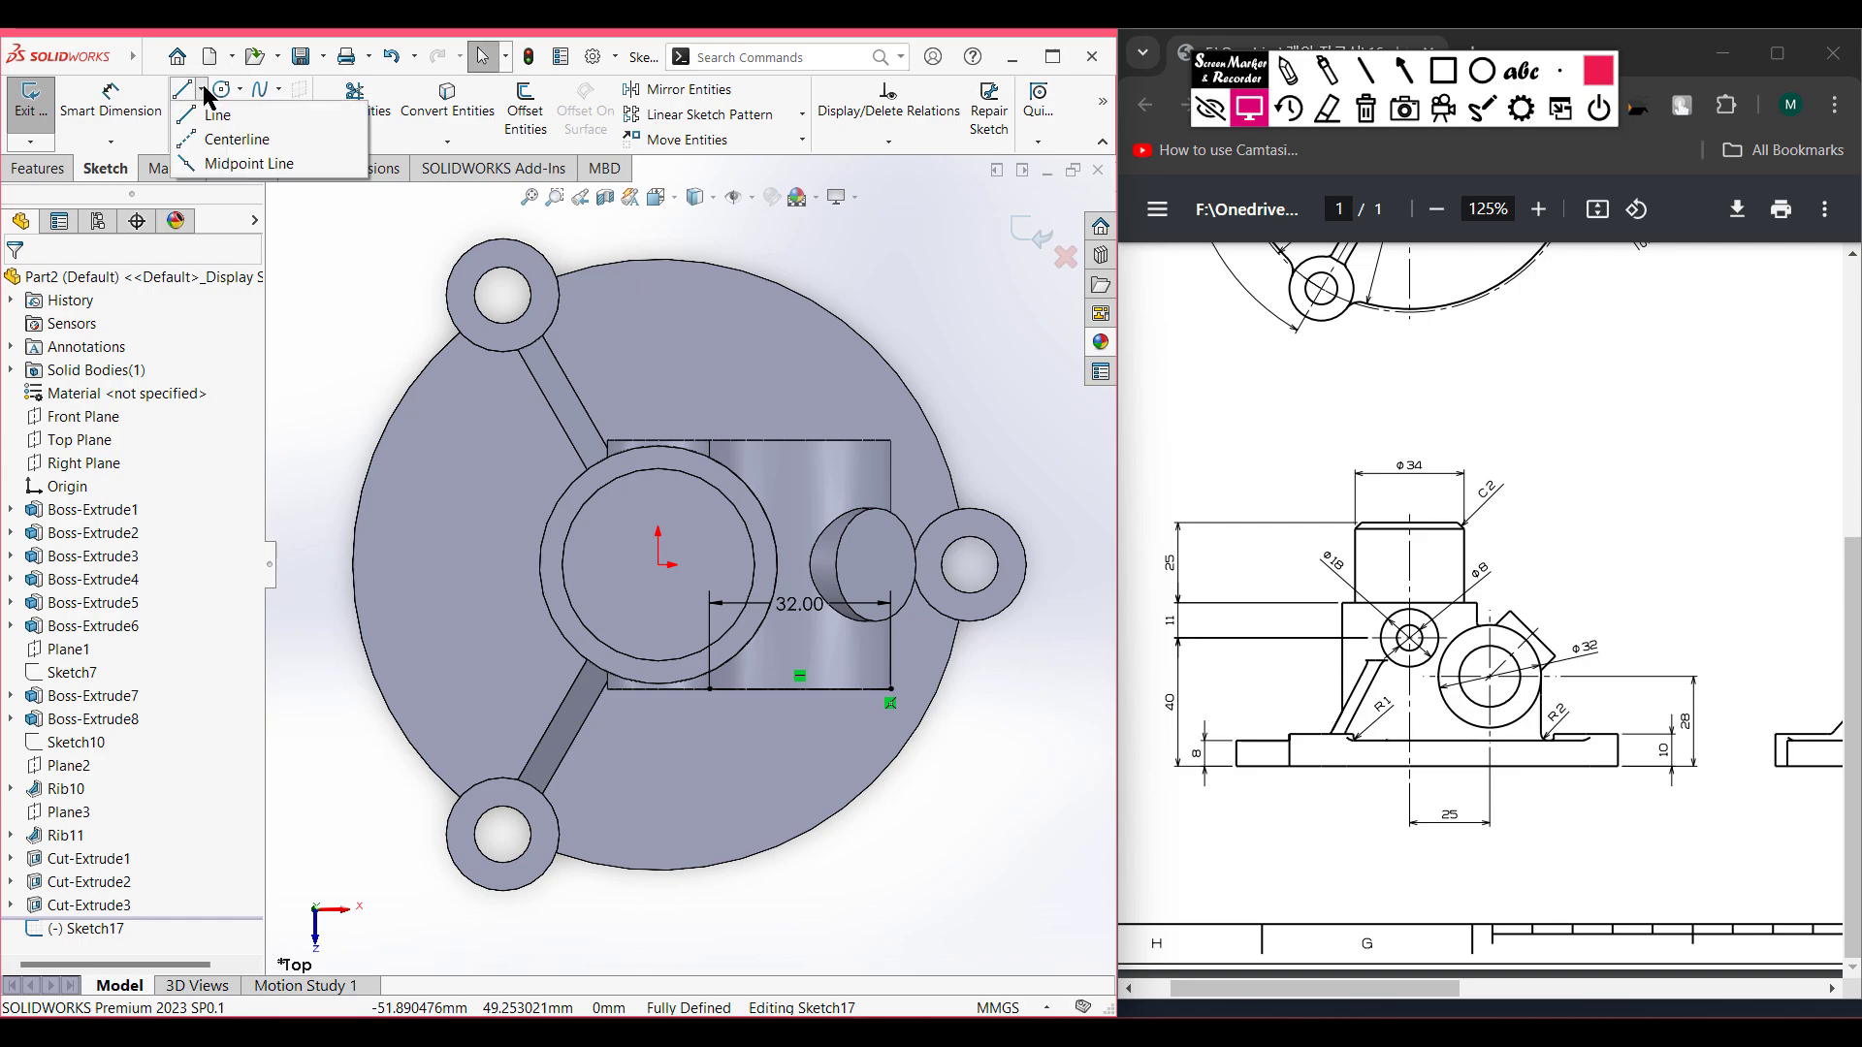
pyautogui.click(800, 689)
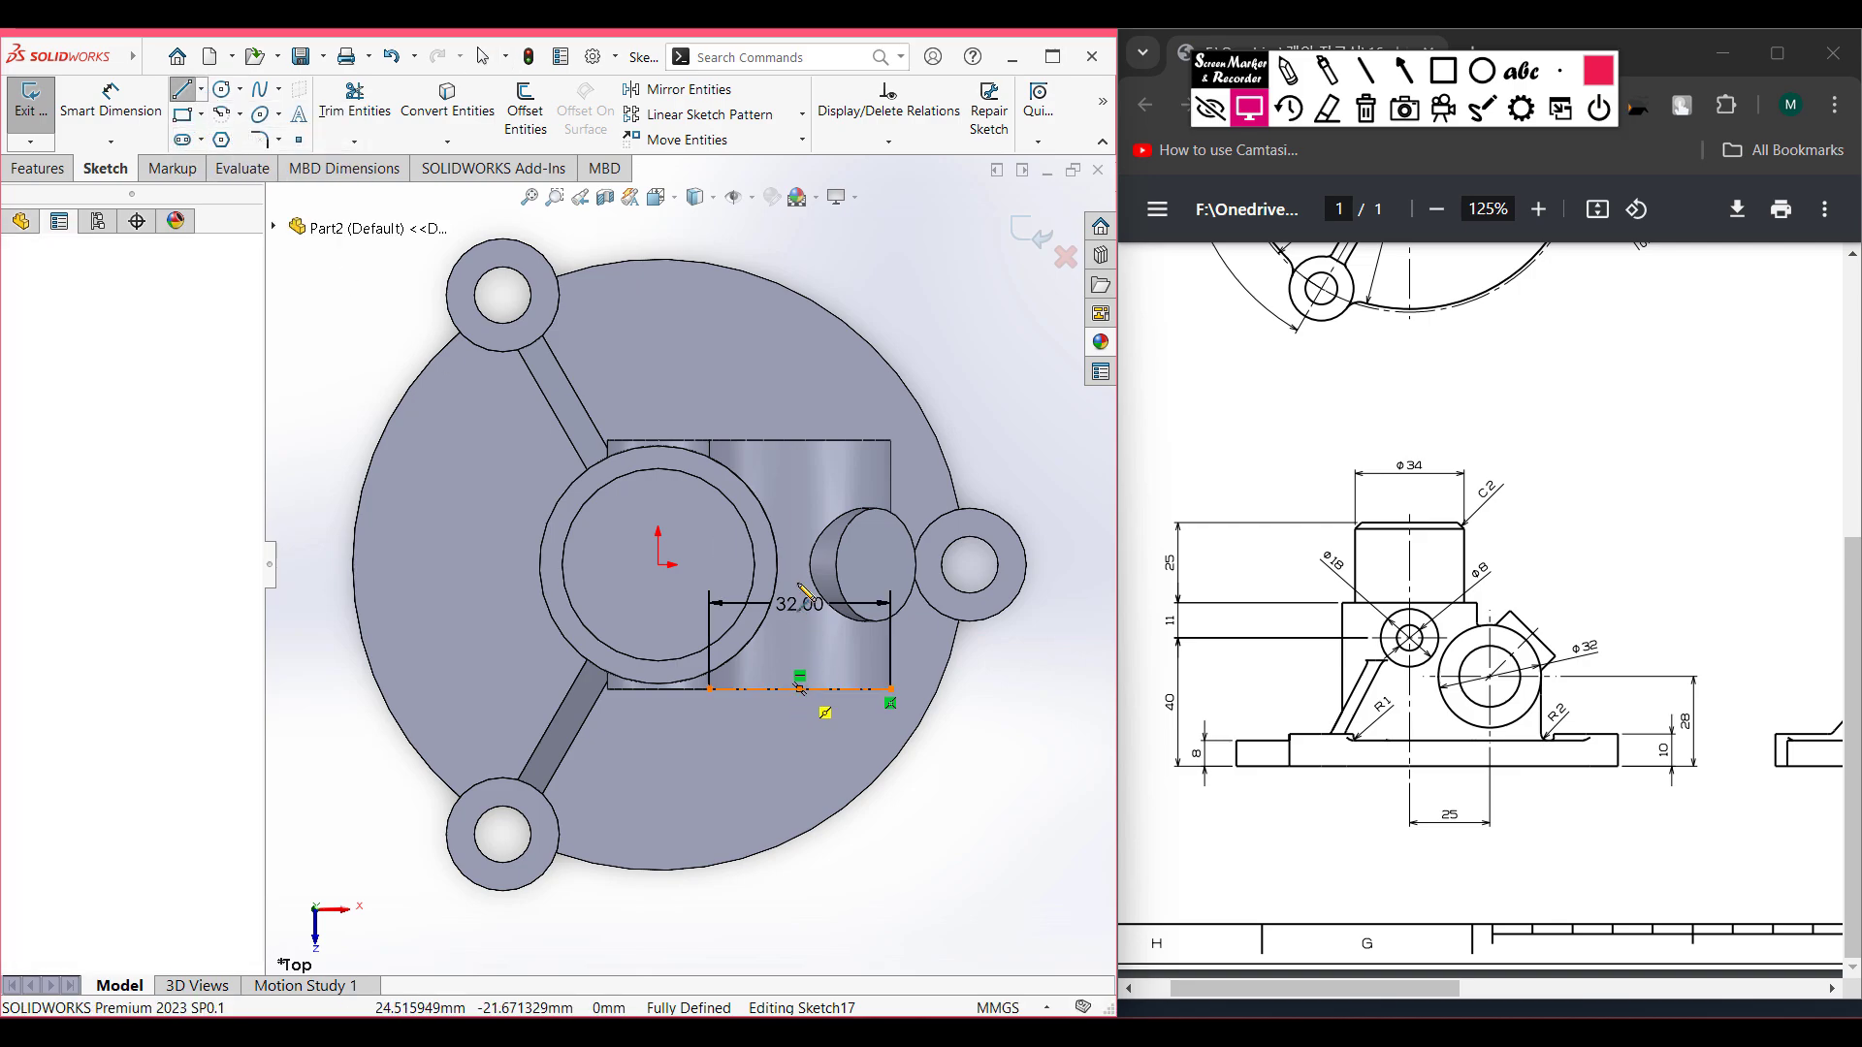
pyautogui.write('44')
pyautogui.press('Return')
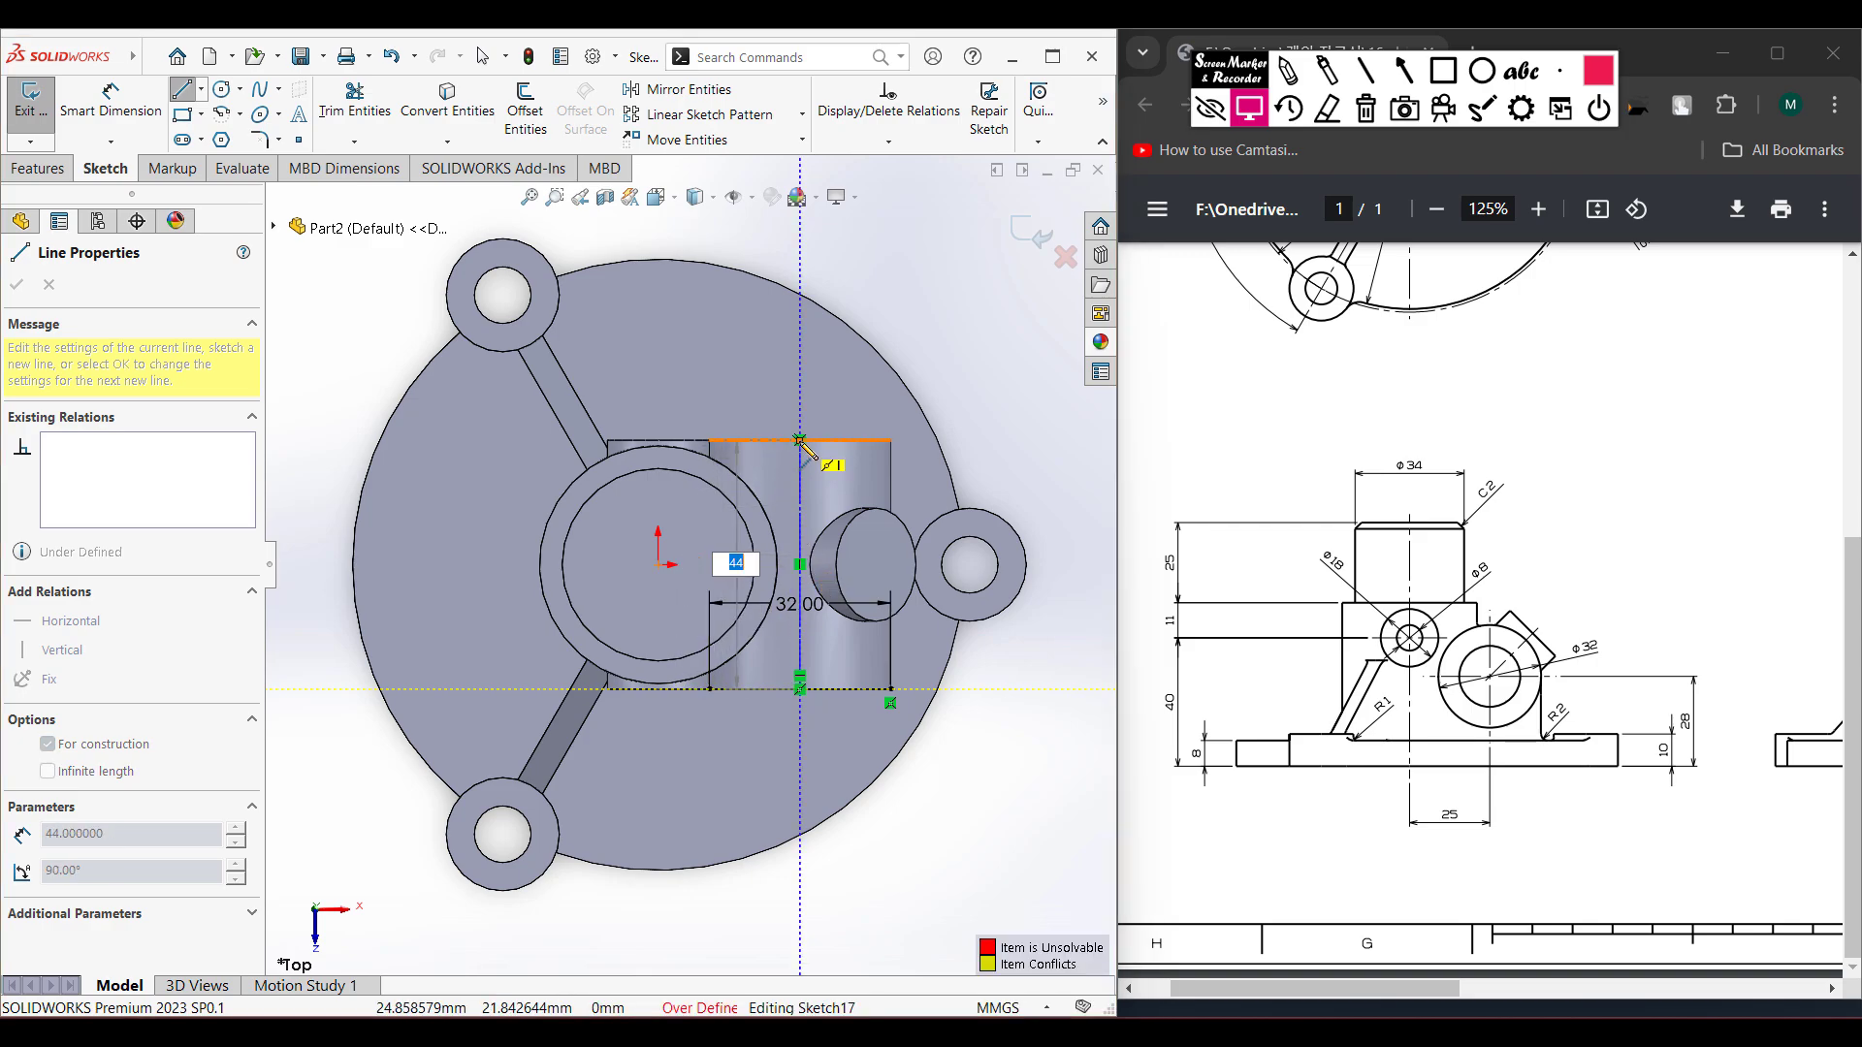
pyautogui.click(1079, 539)
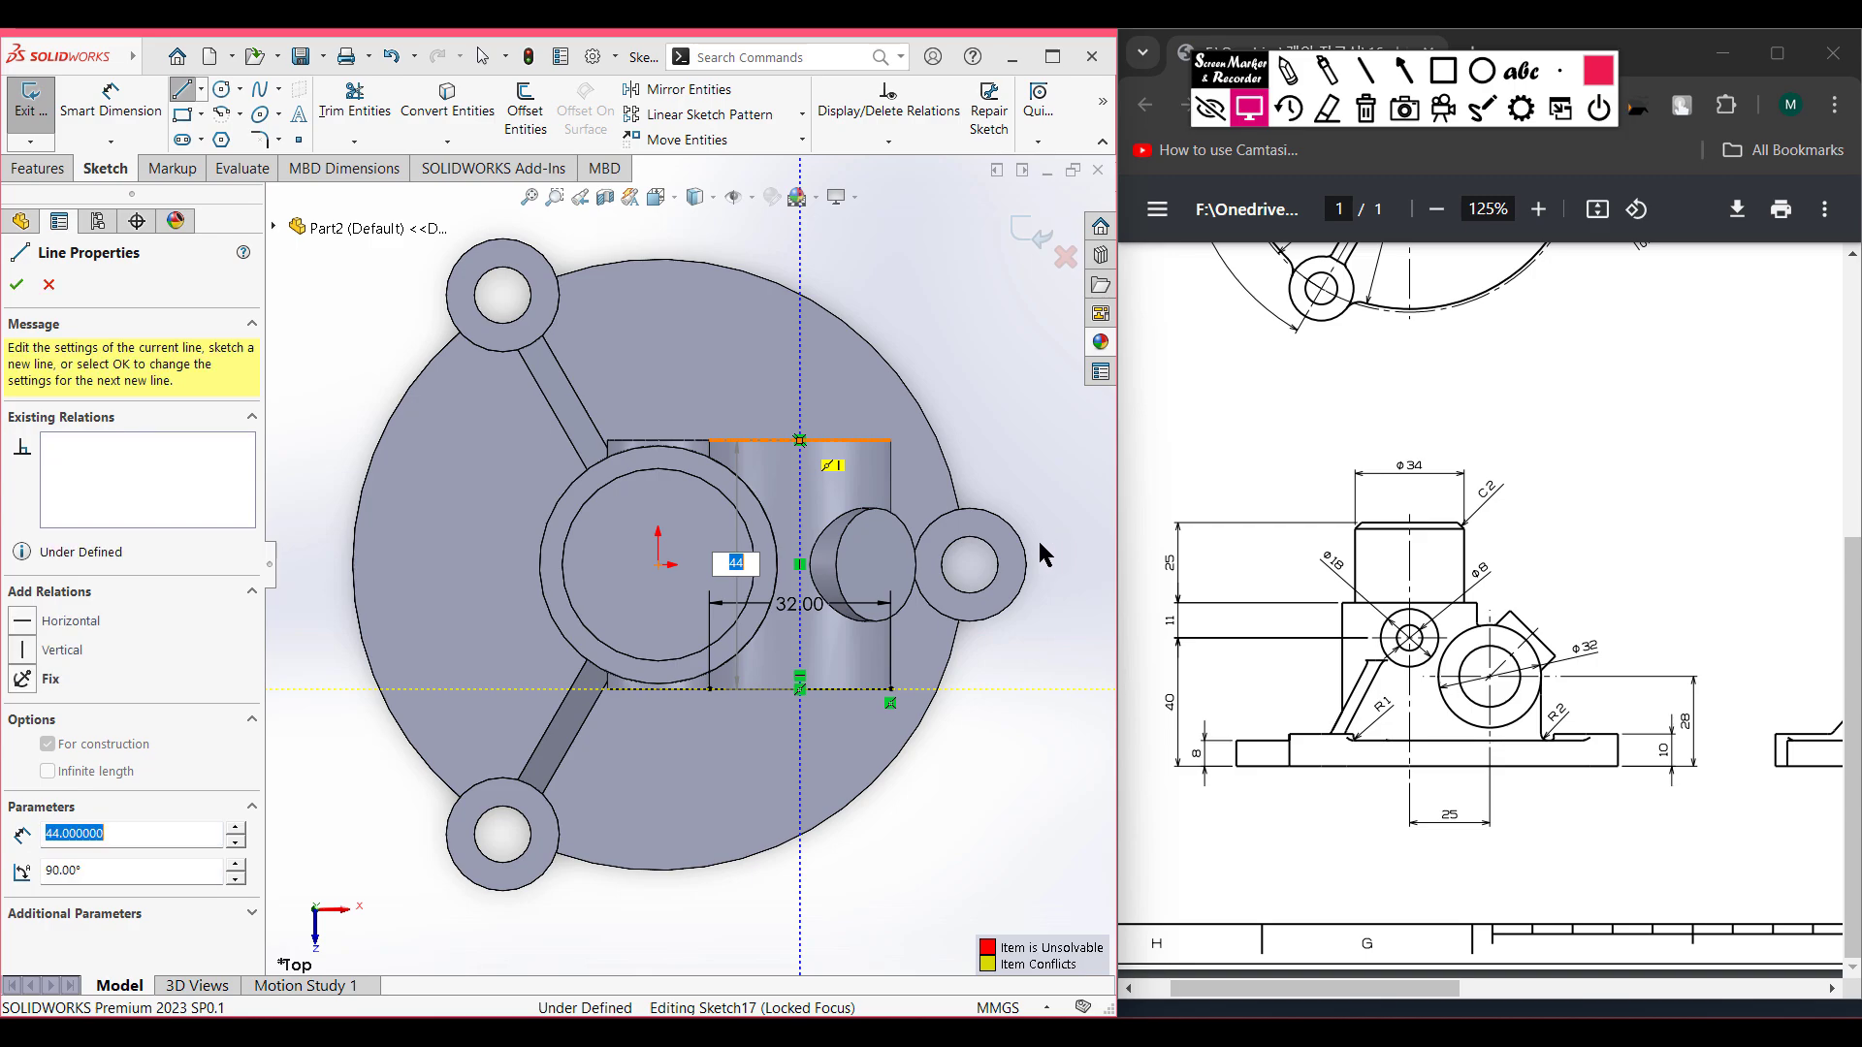
pyautogui.press('Escape')
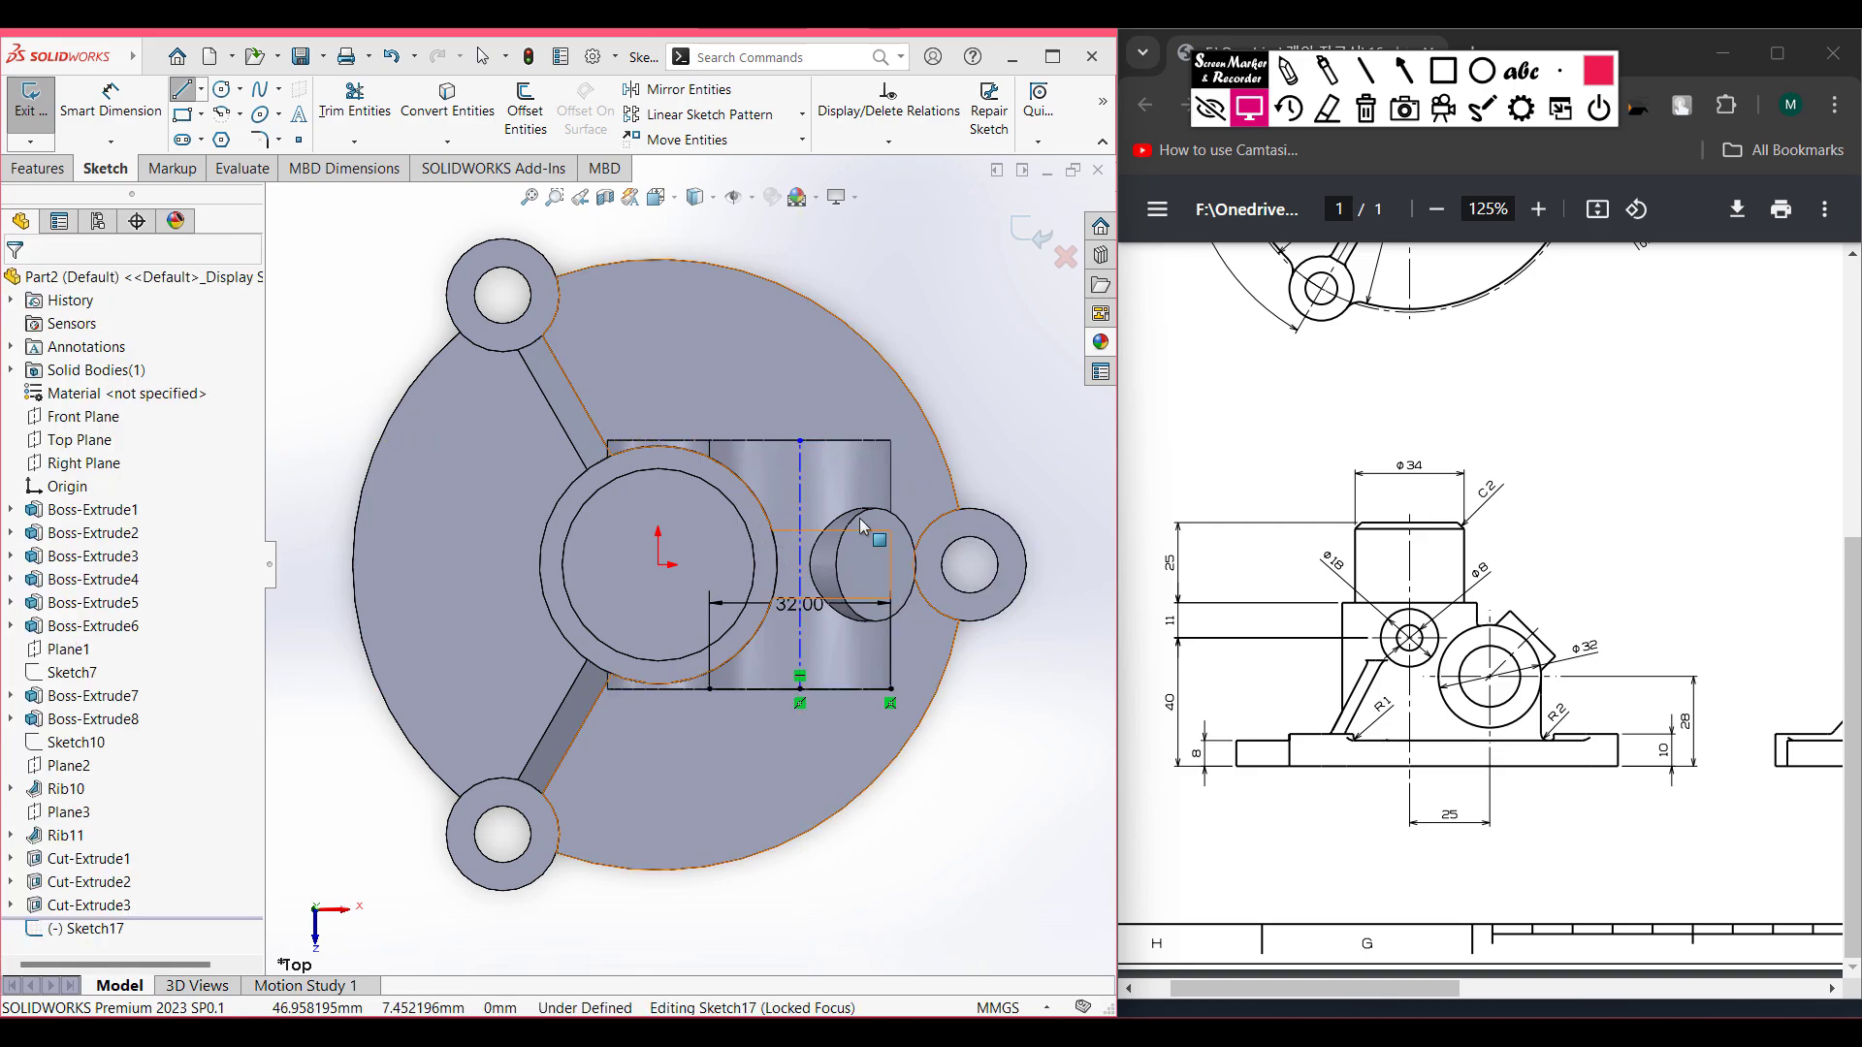
pyautogui.press('Escape')
# - Sketch a 6 mm diameter circle centred on the midpoint of the vertical centerline
pyautogui.click(222, 90)
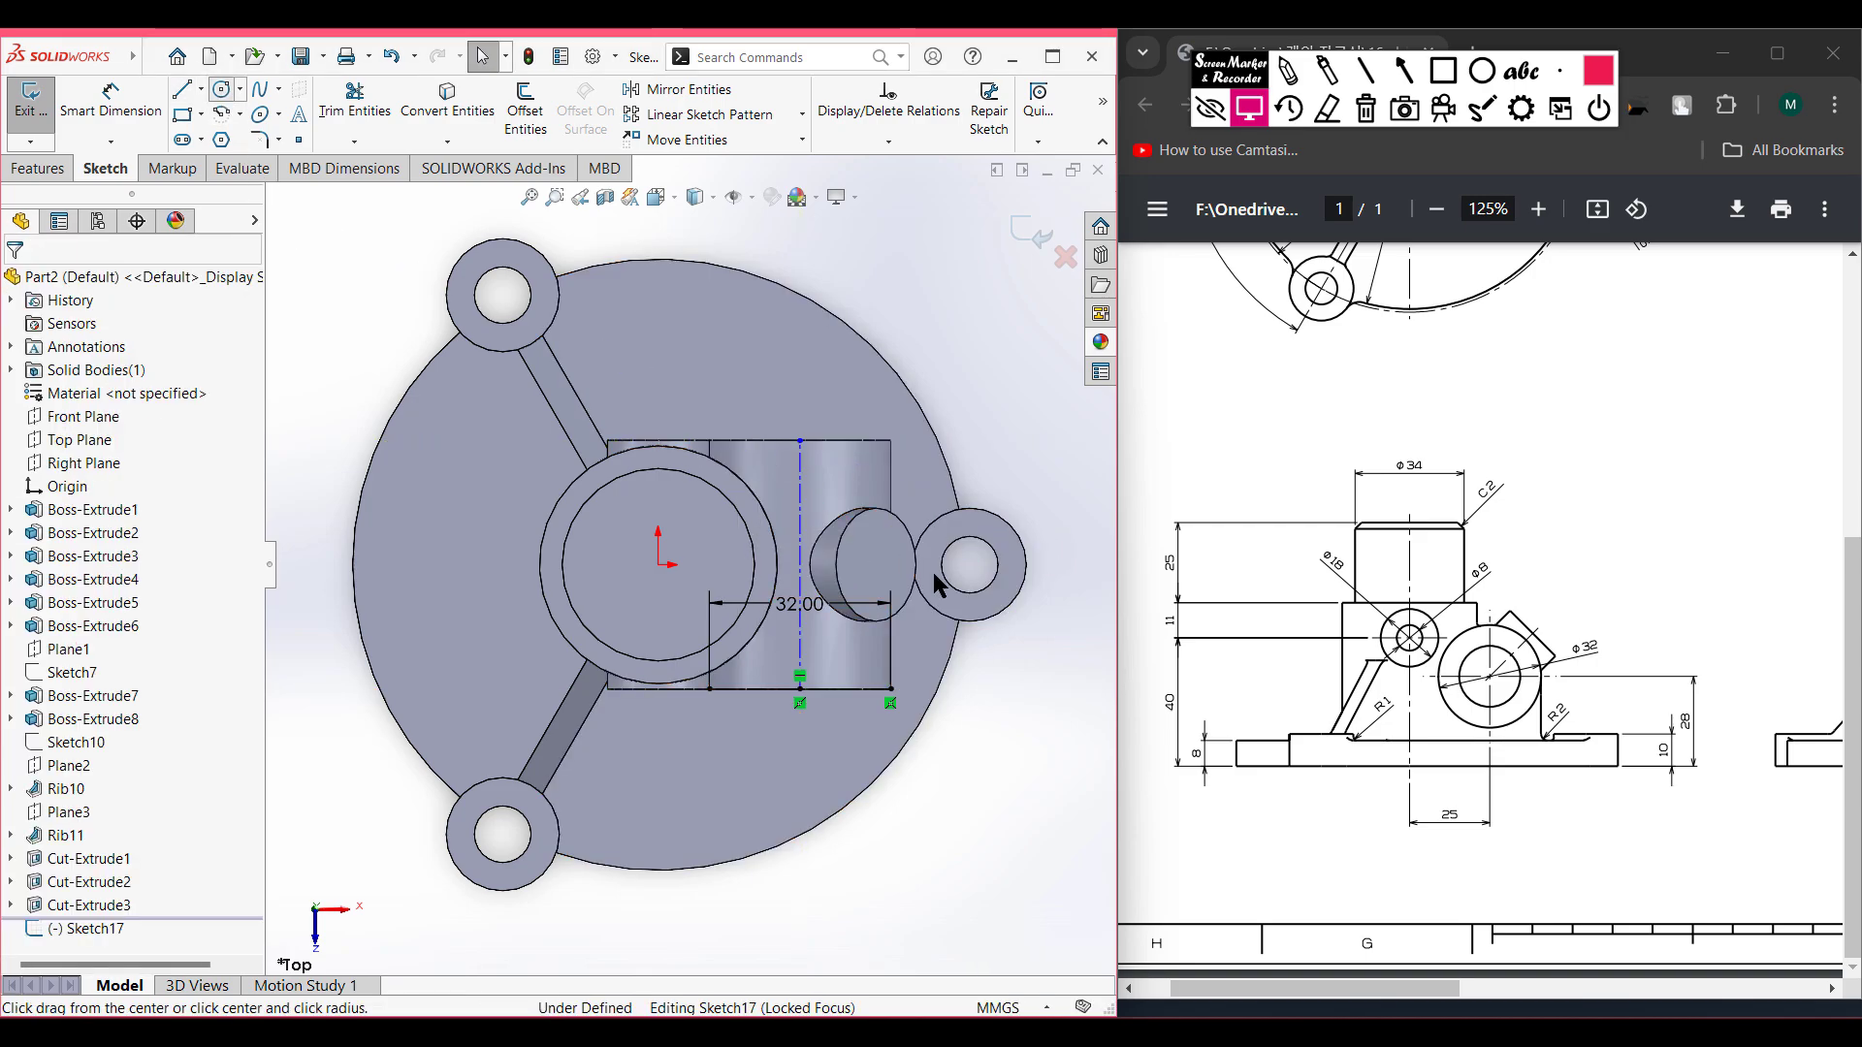
pyautogui.click(800, 566)
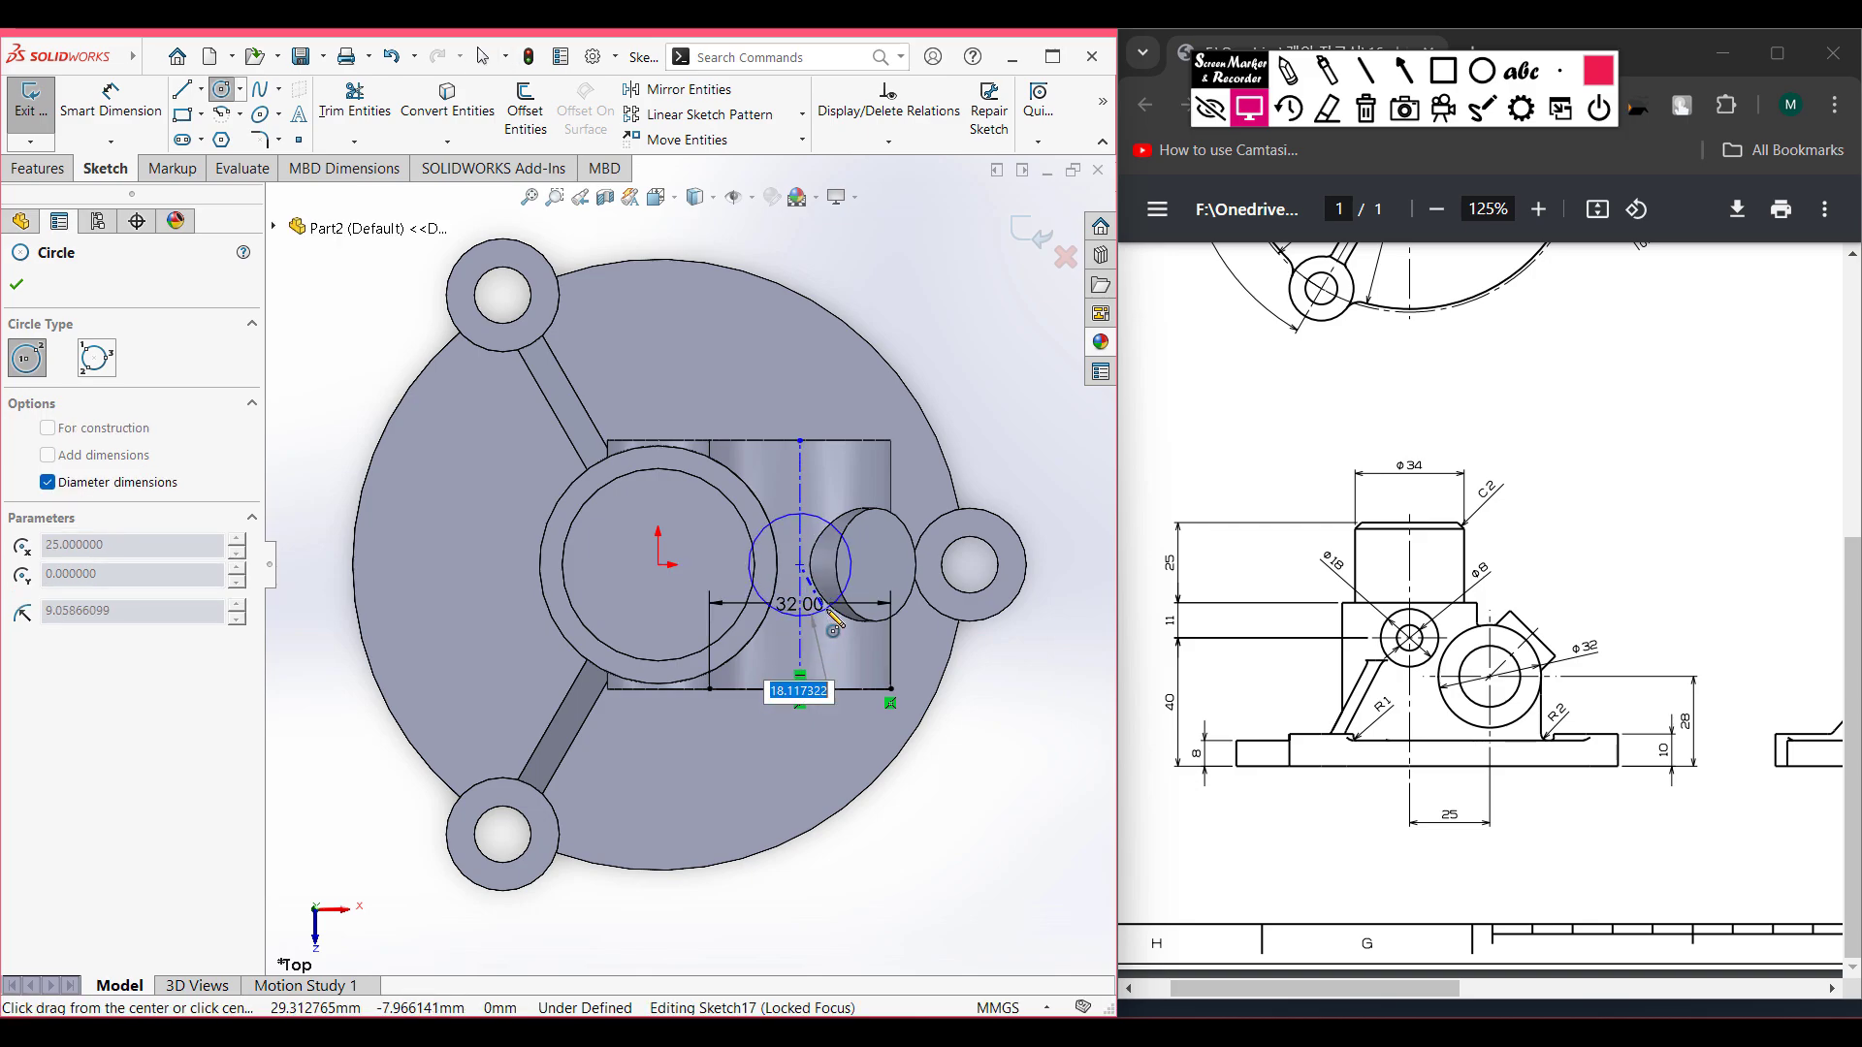
pyautogui.write('6')
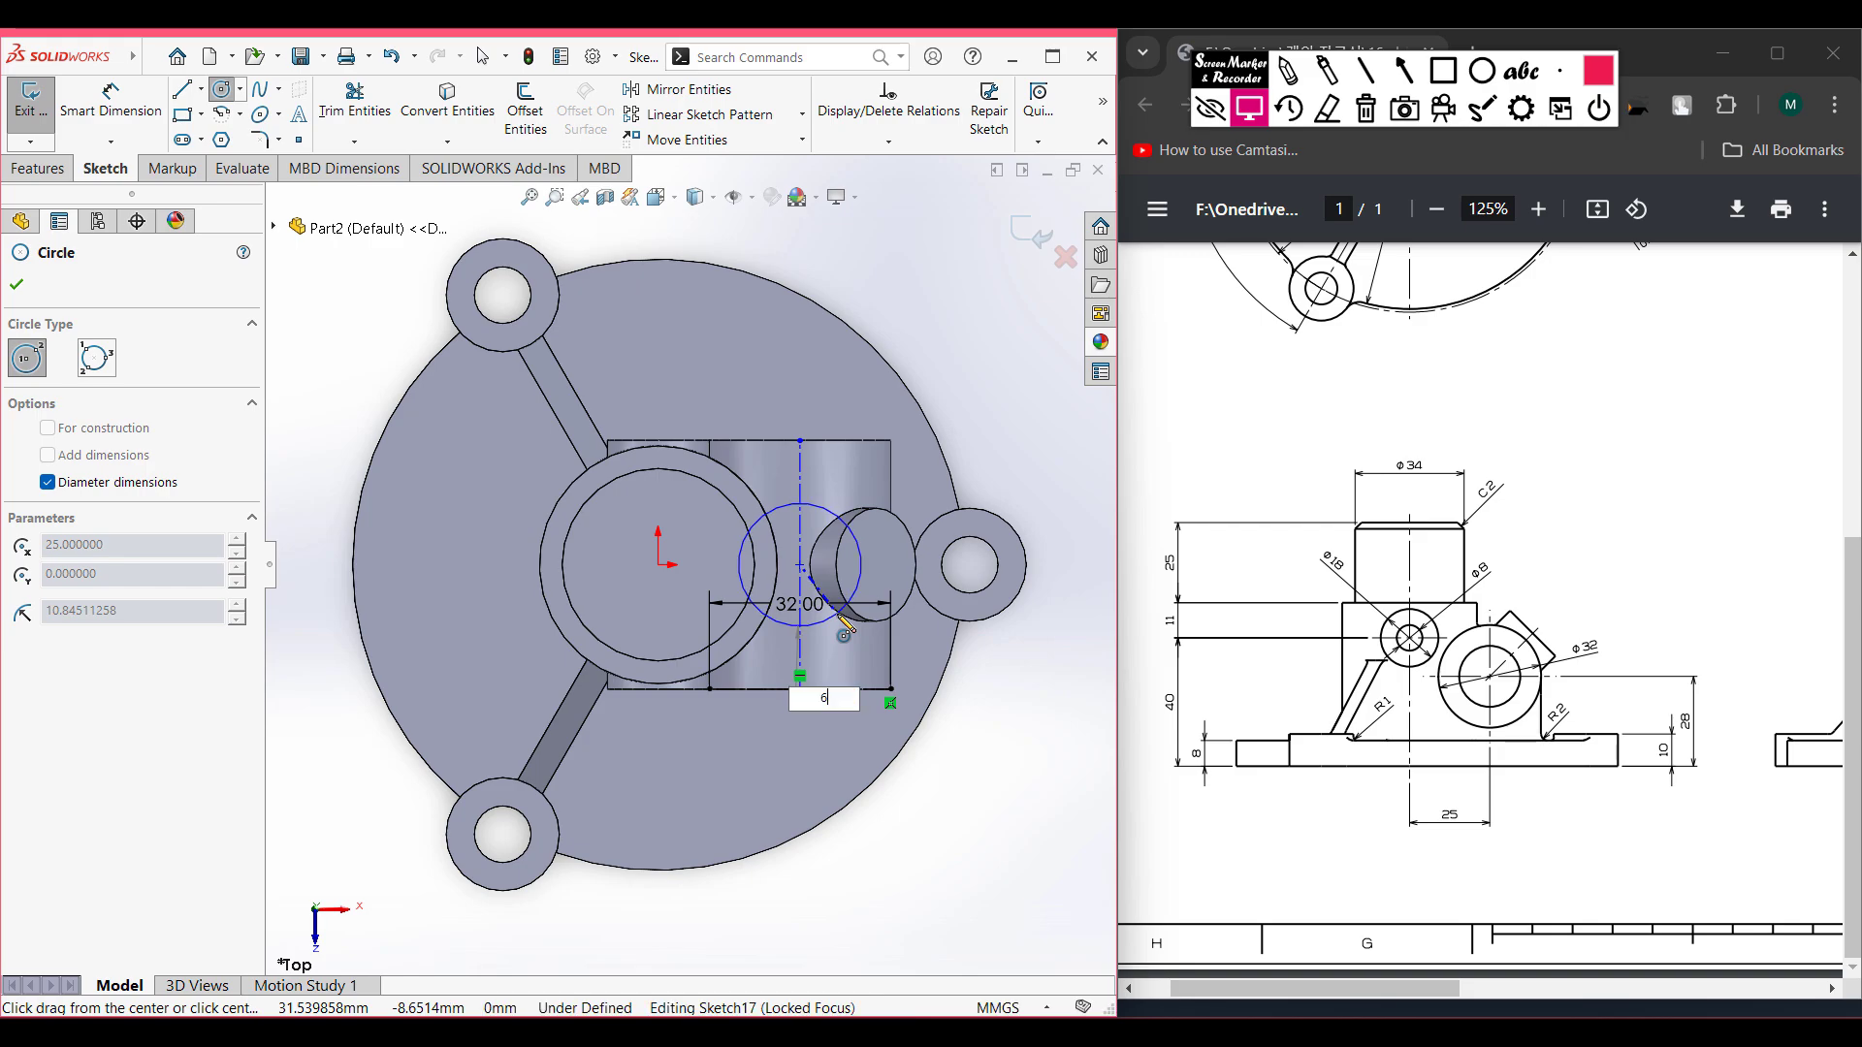
pyautogui.press('Return')
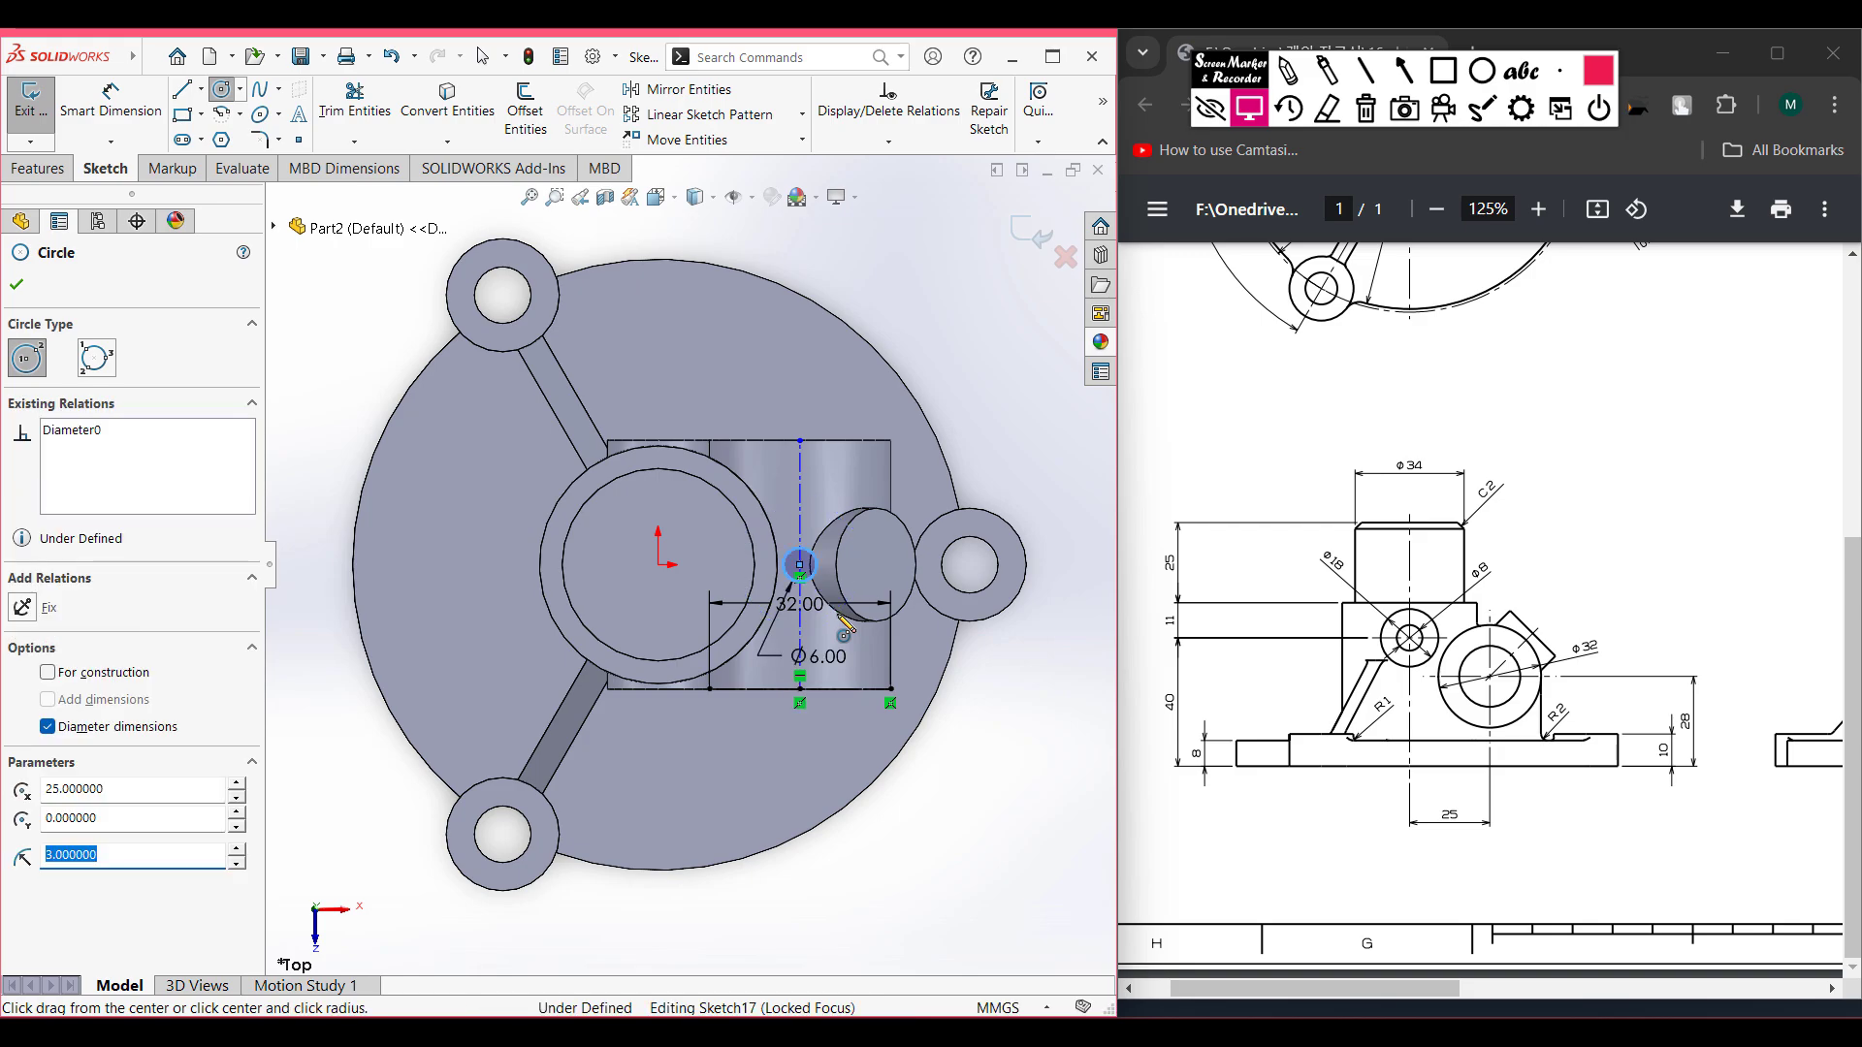
# - Cut-extrude the 6 mm circle 30 mm upward from the base into the horizontal cylinder
pyautogui.hotkey('ctrl', '7')
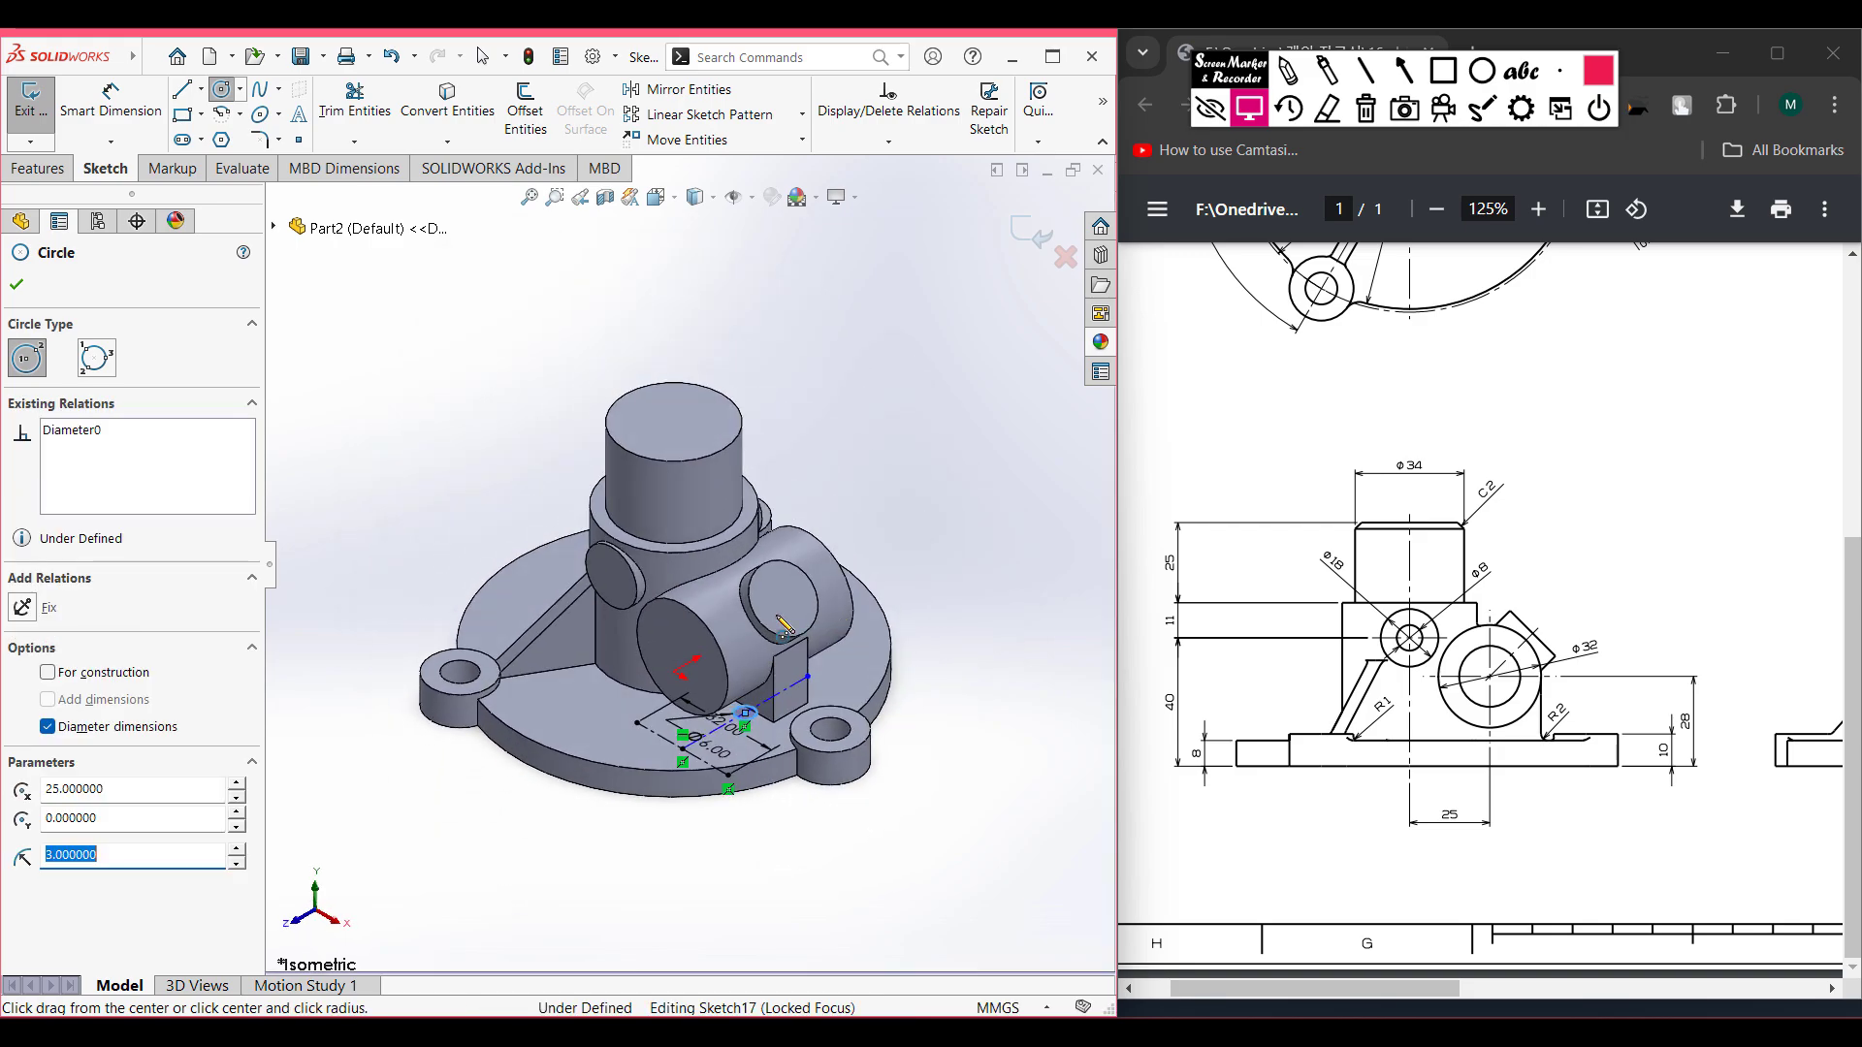
pyautogui.moveTo(1314, 981); pyautogui.dragTo(1591, 958)
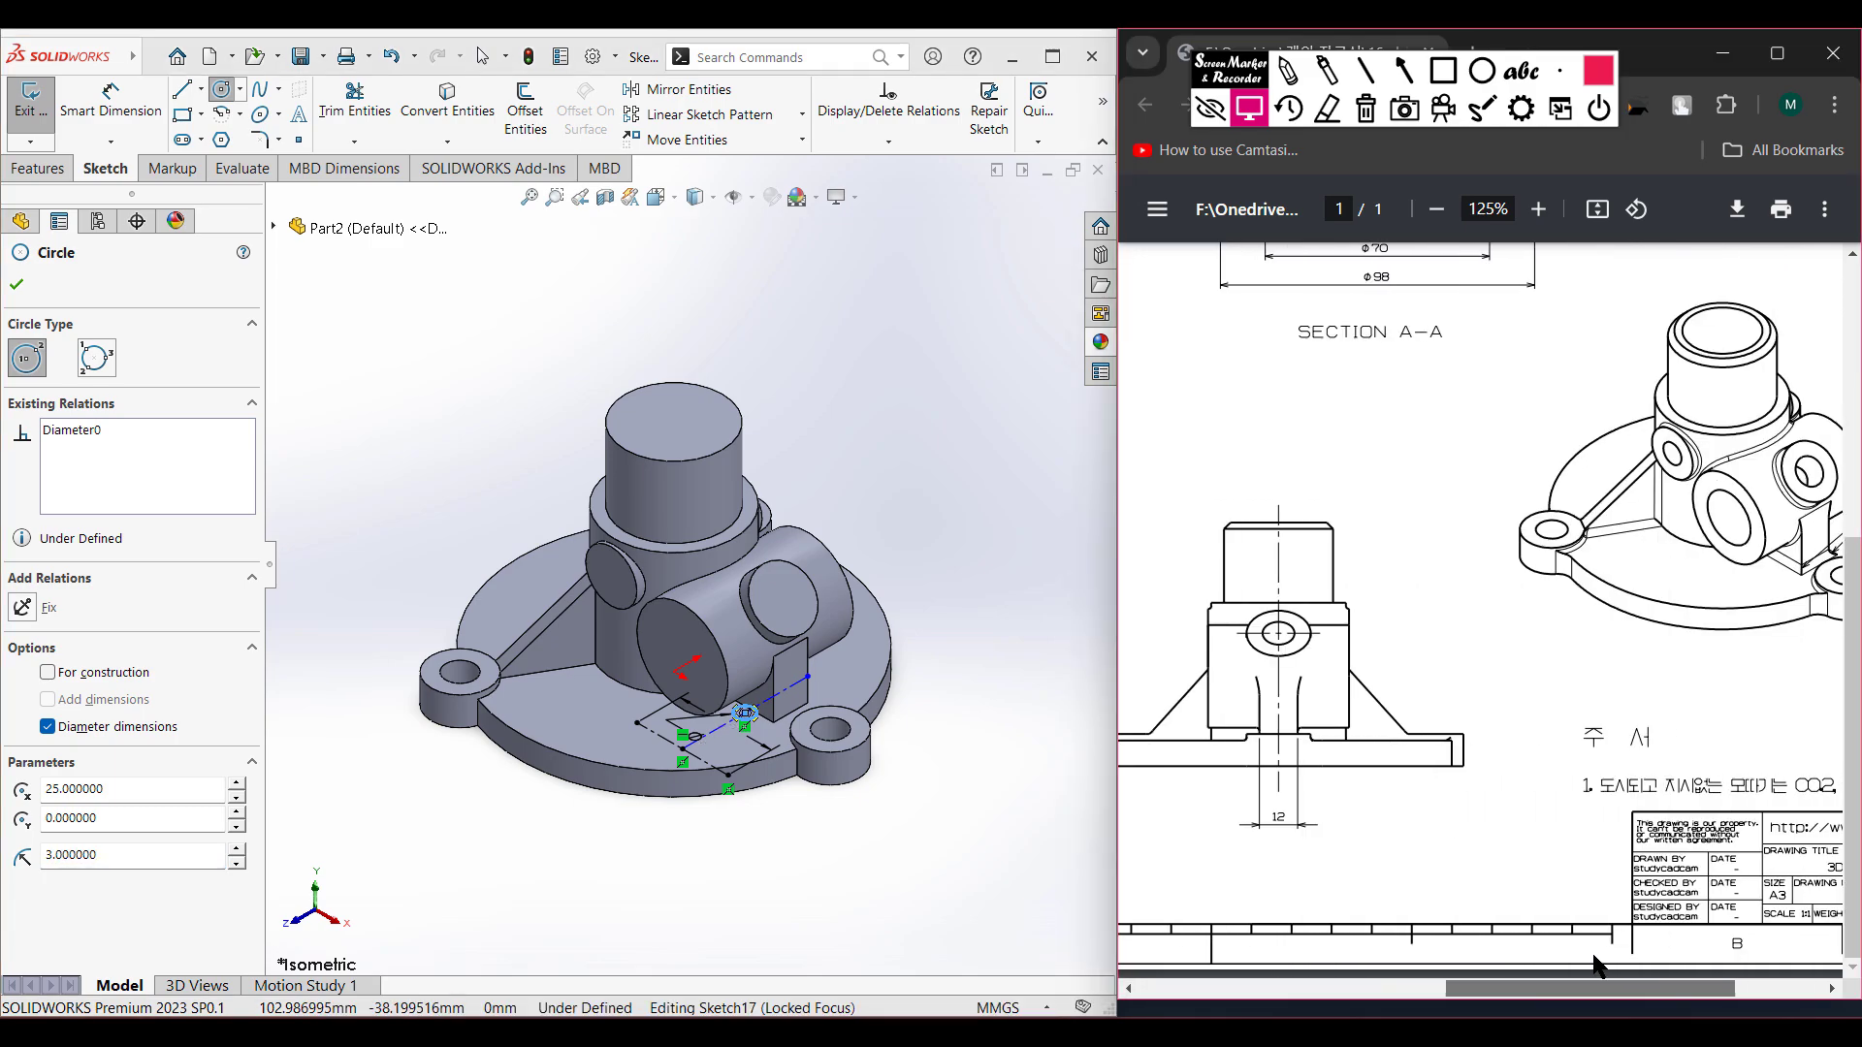
pyautogui.scroll(4, 1520, 717)
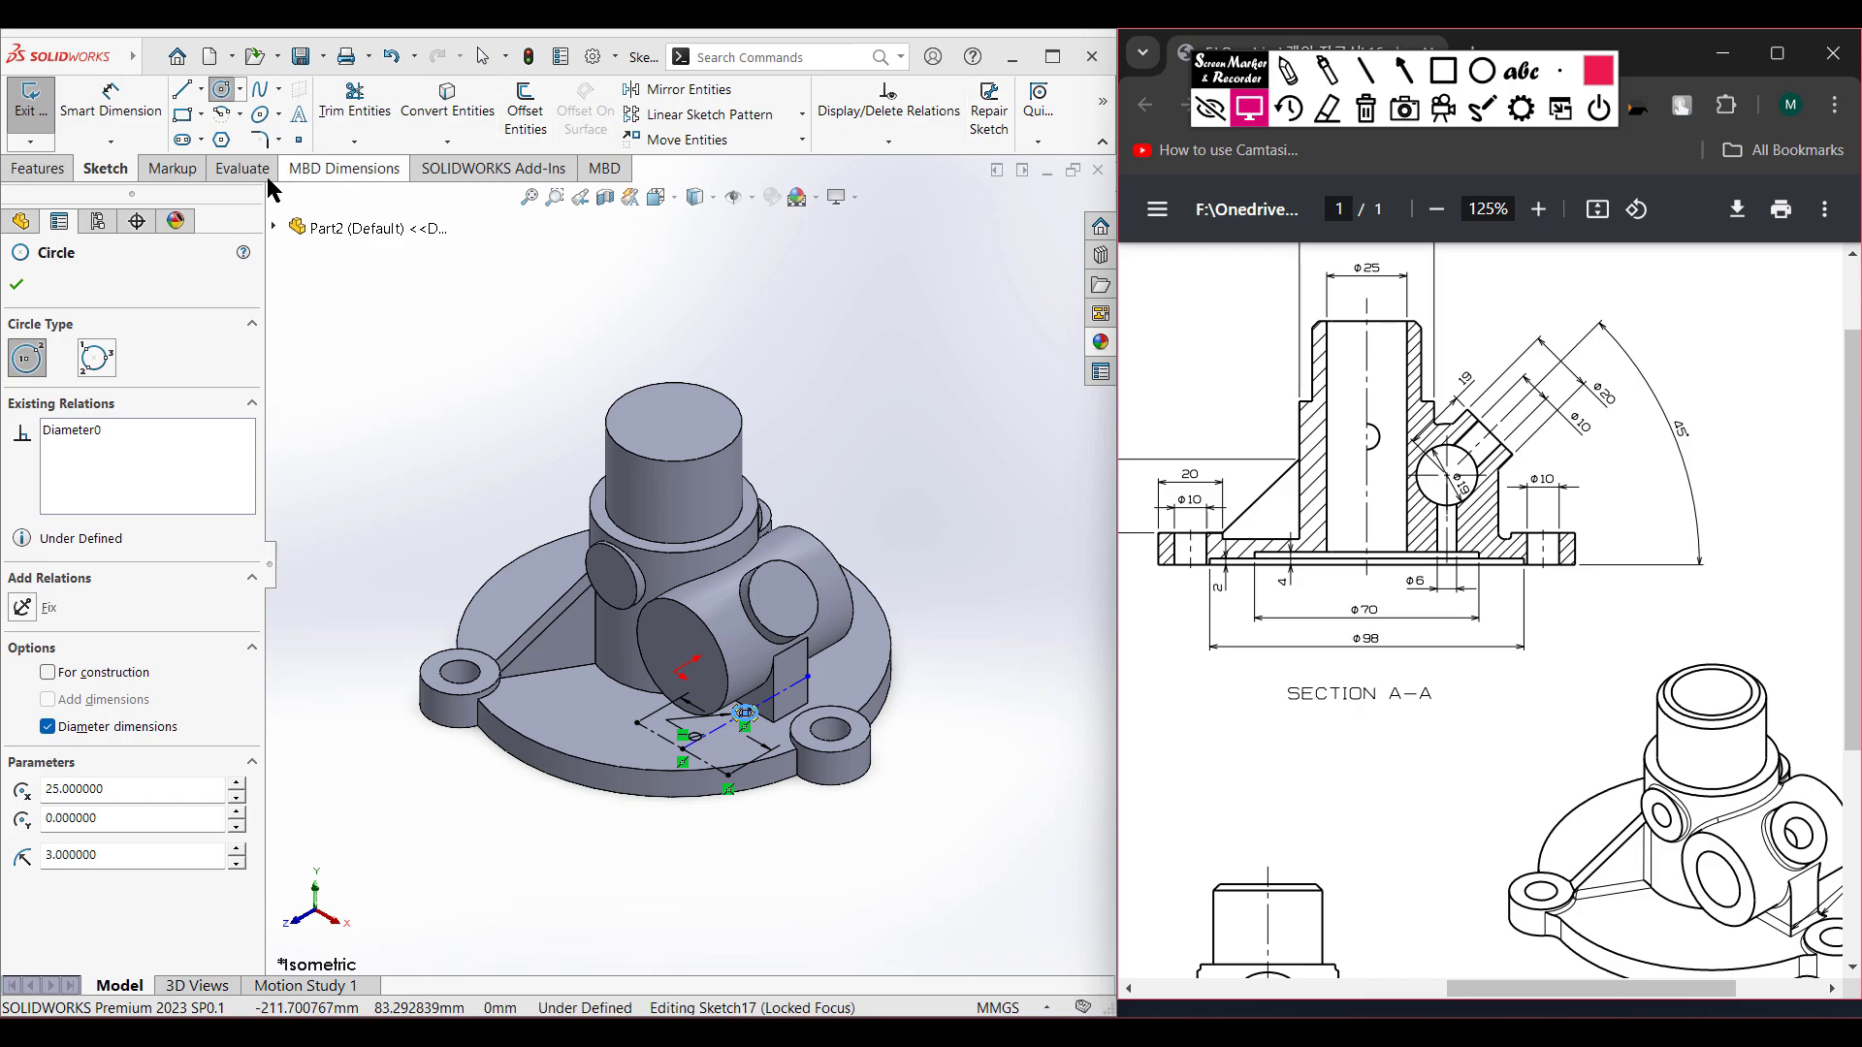
pyautogui.click(38, 168)
pyautogui.click(339, 126)
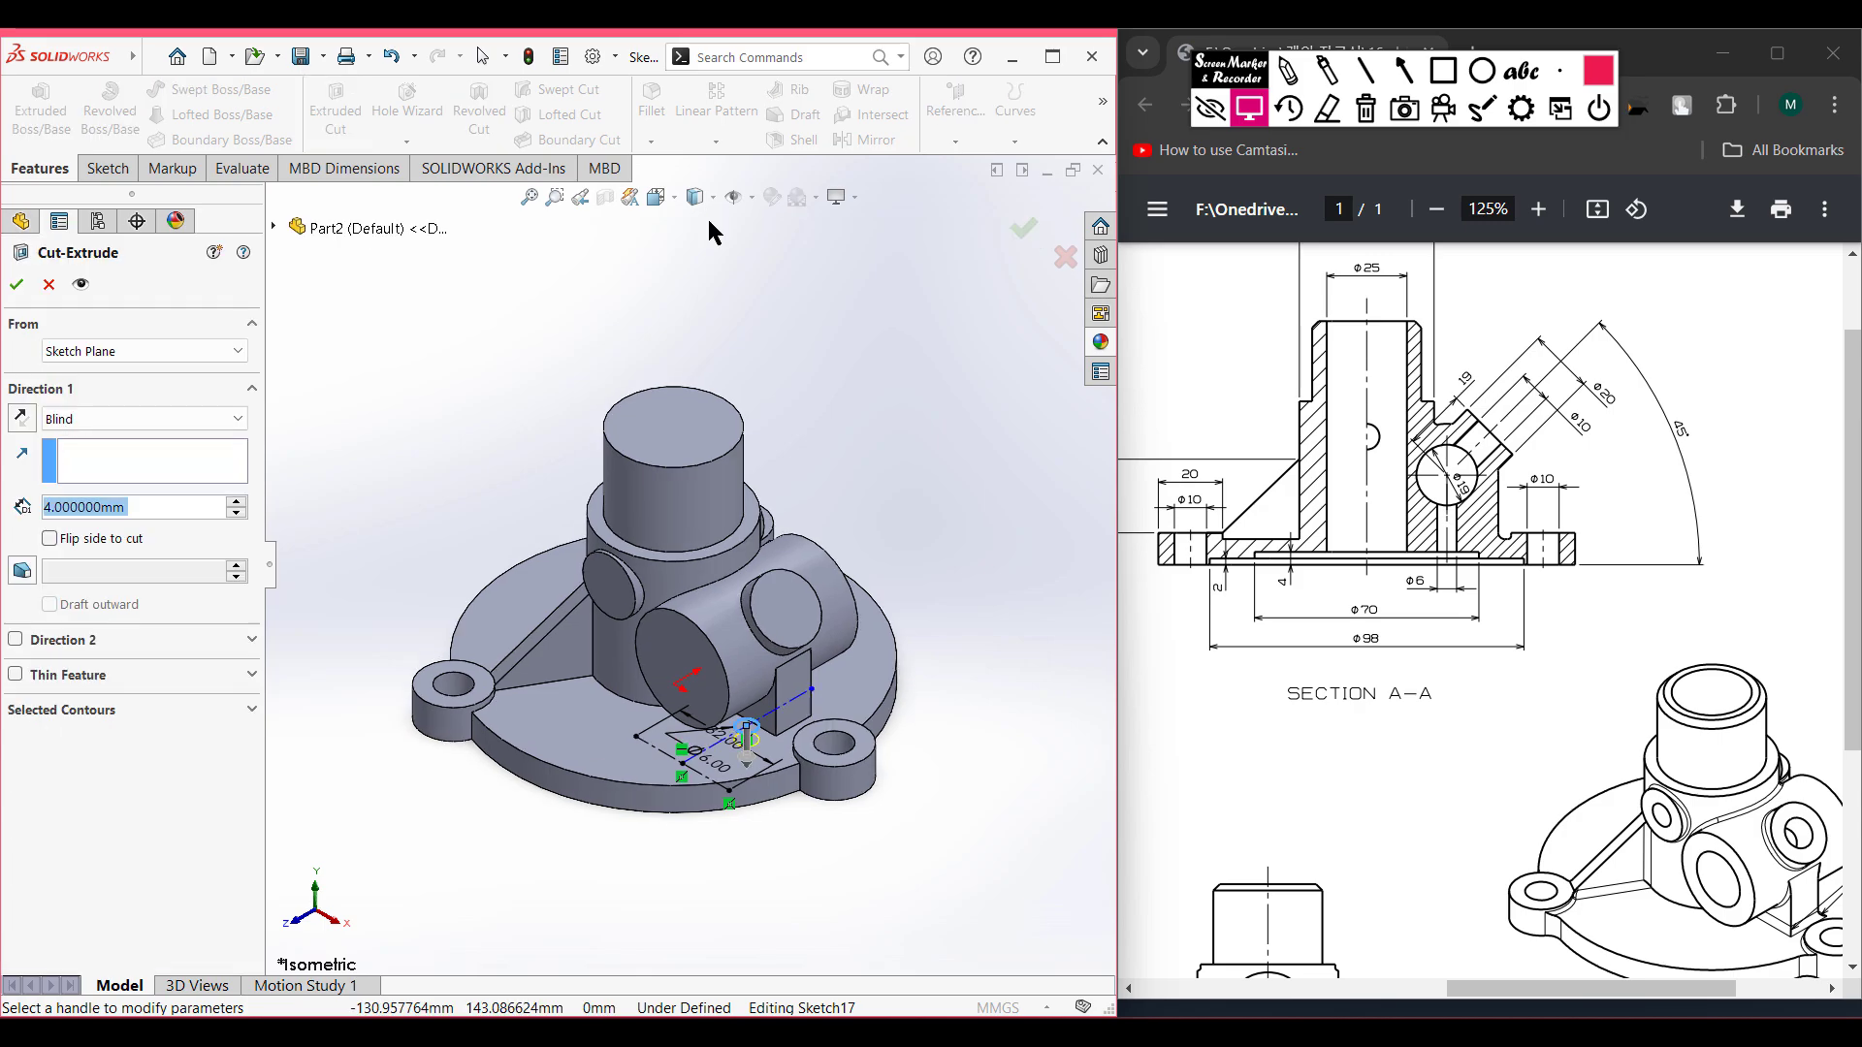
pyautogui.click(644, 201)
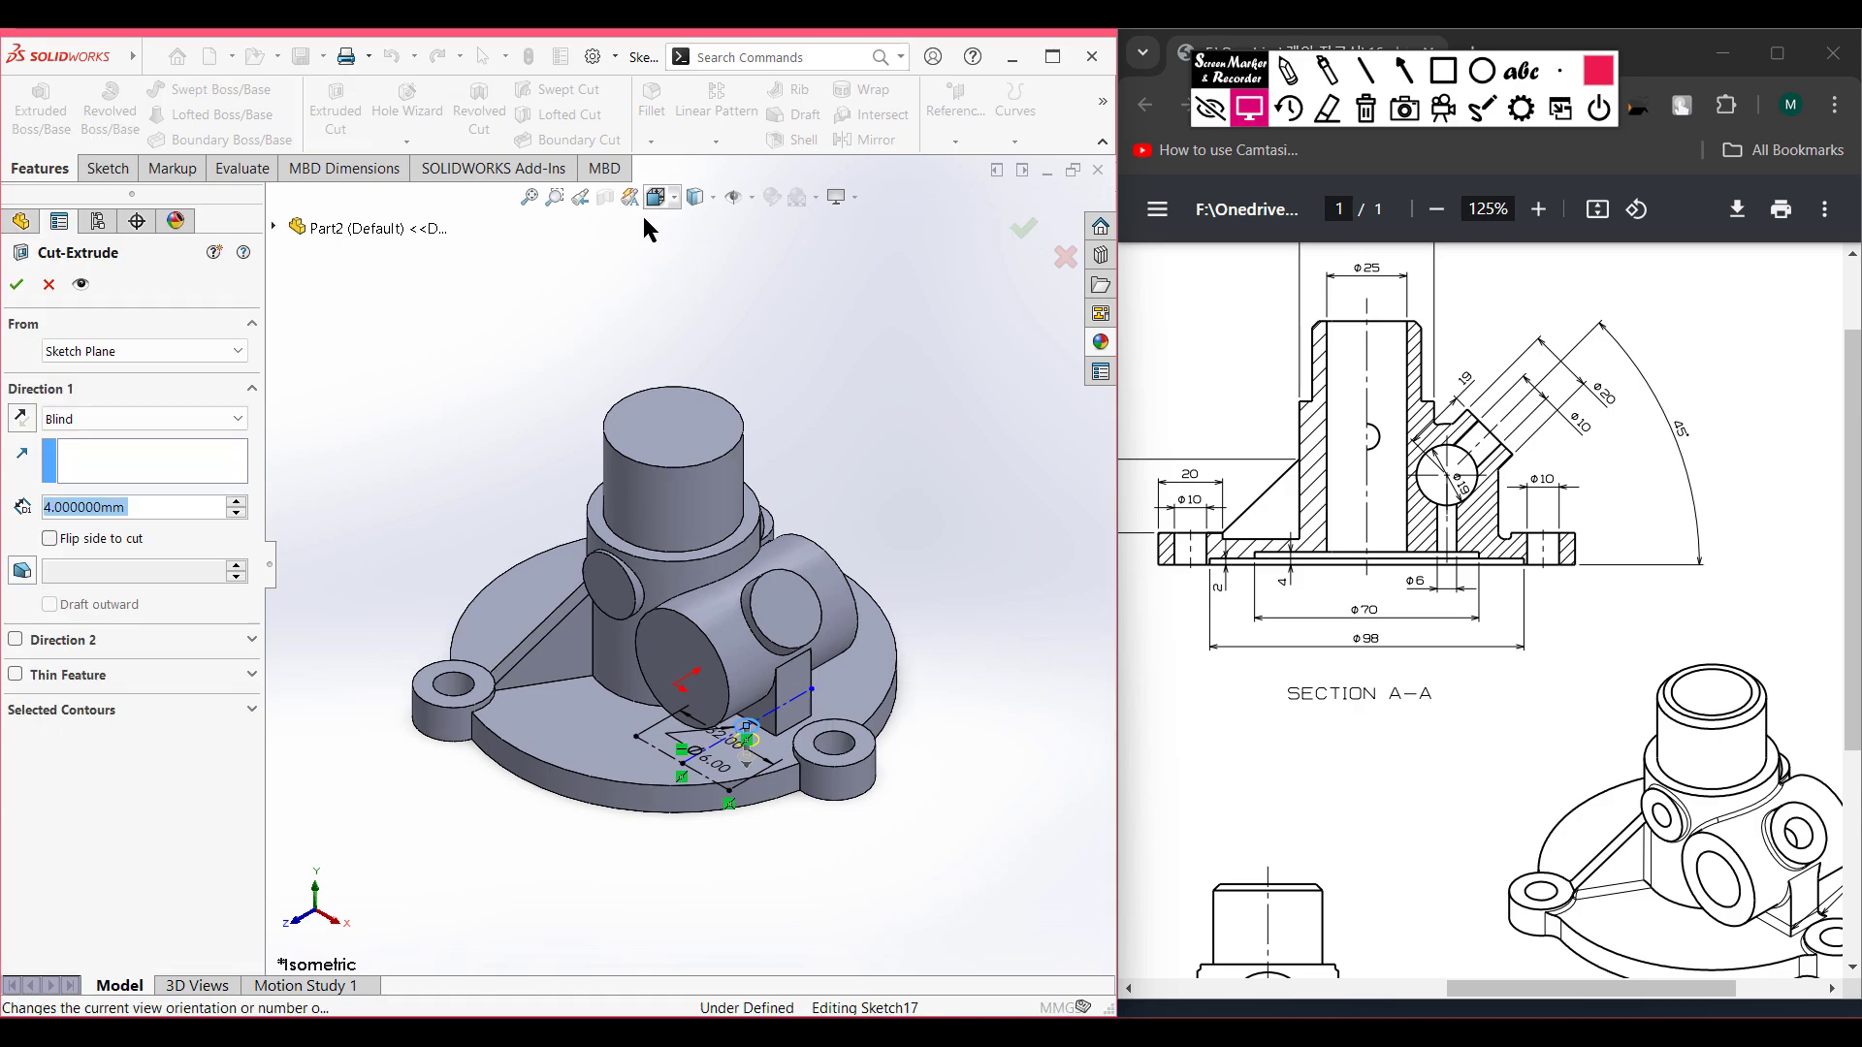
pyautogui.click(382, 679)
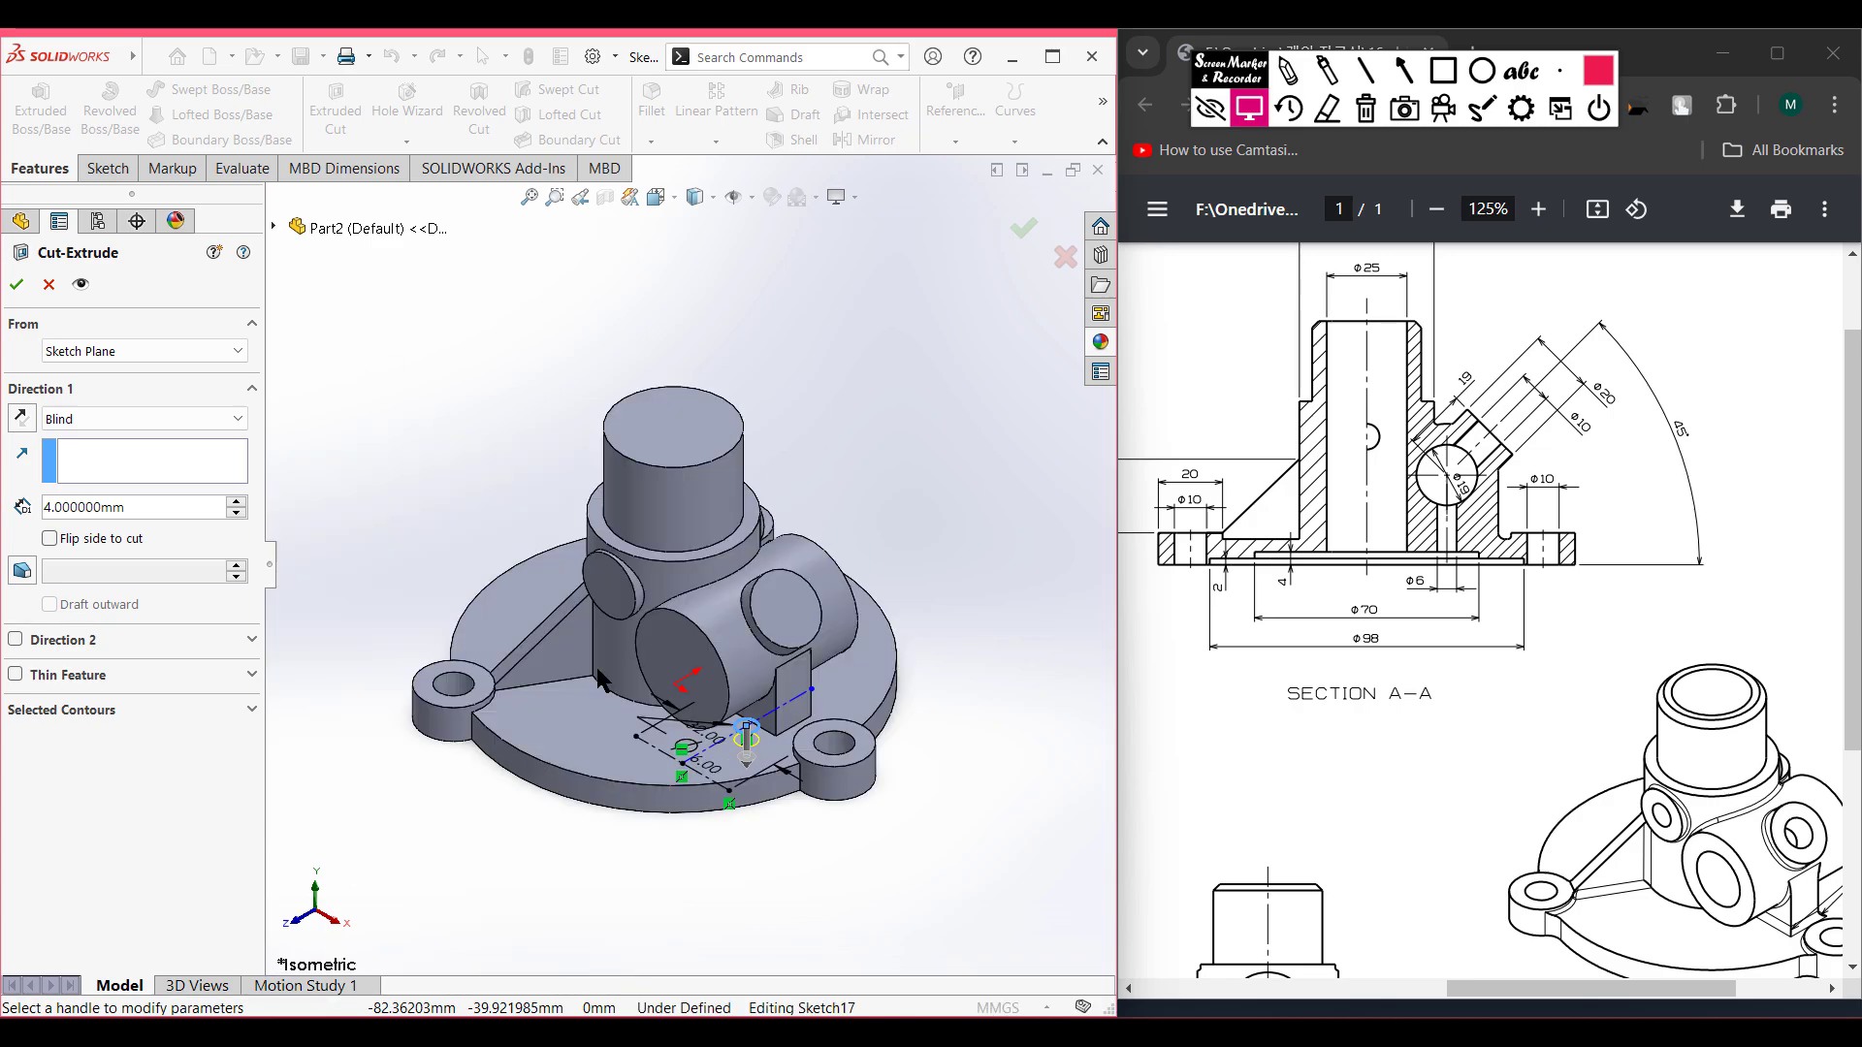
pyautogui.moveTo(827, 839); pyautogui.dragTo(829, 572)
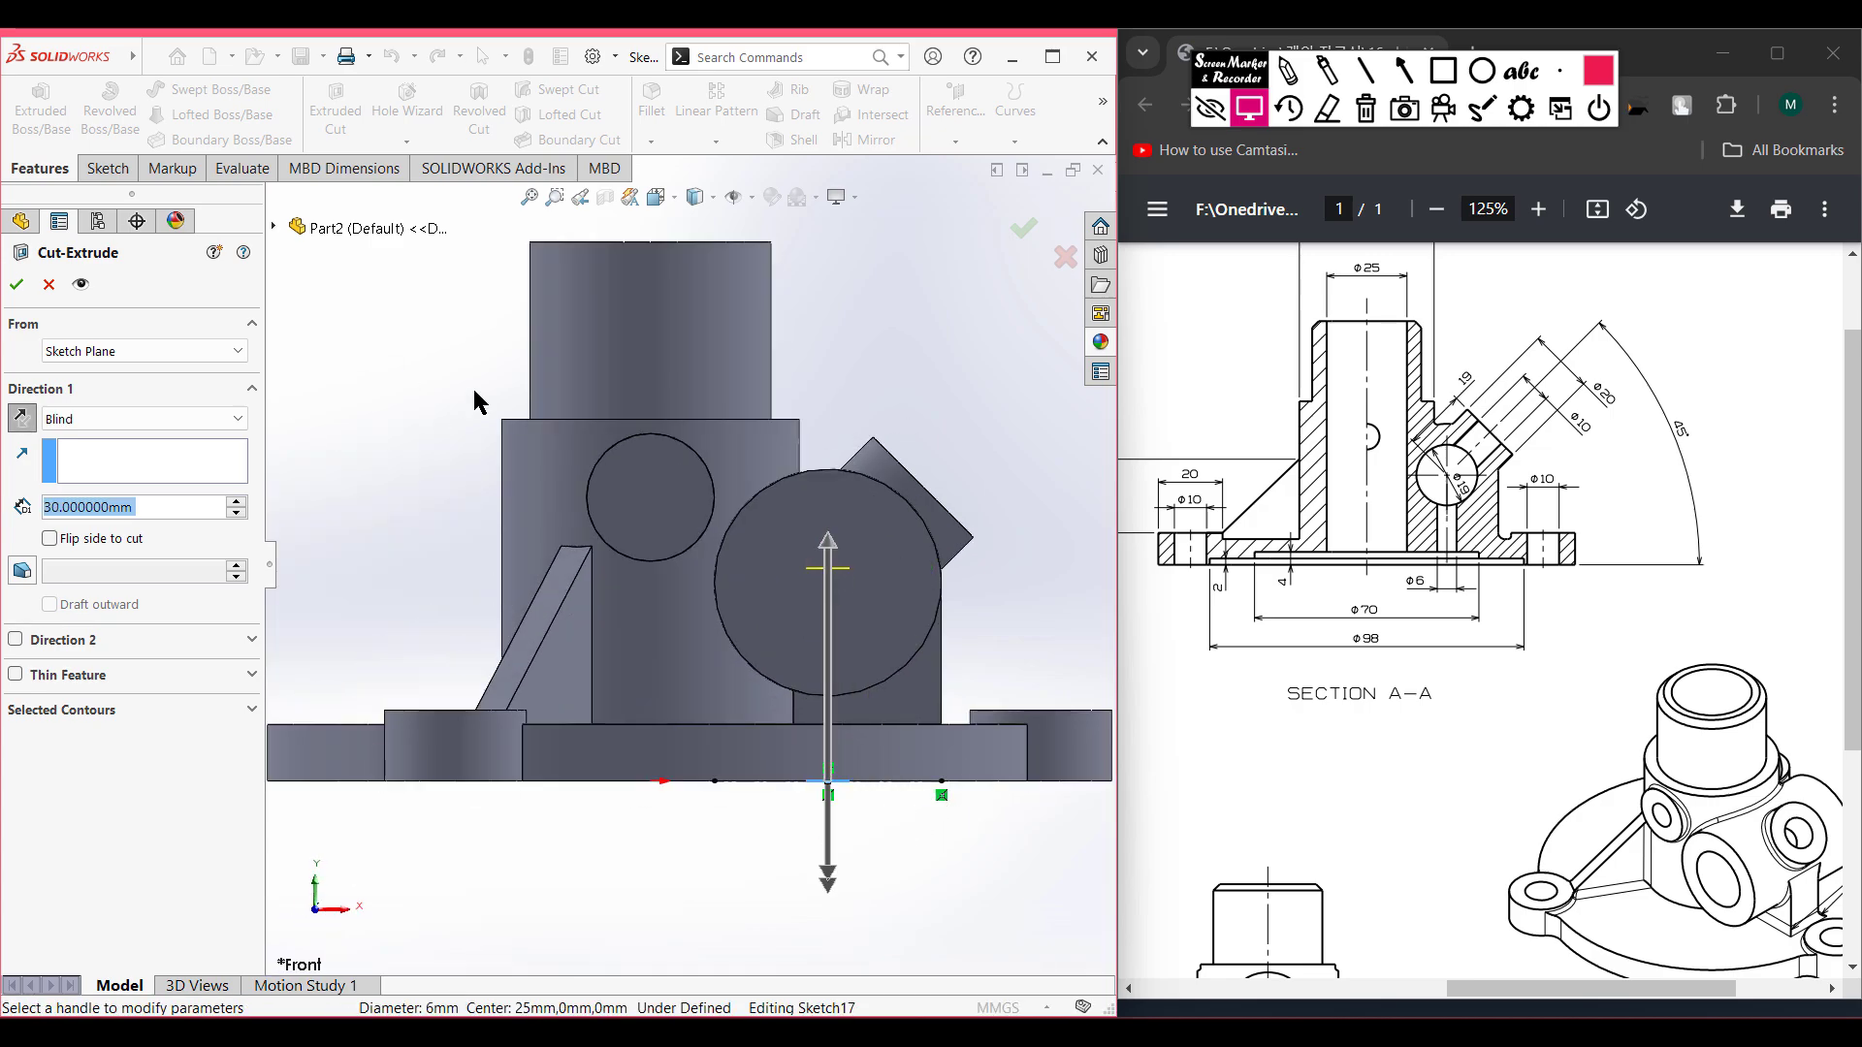
pyautogui.click(50, 287)
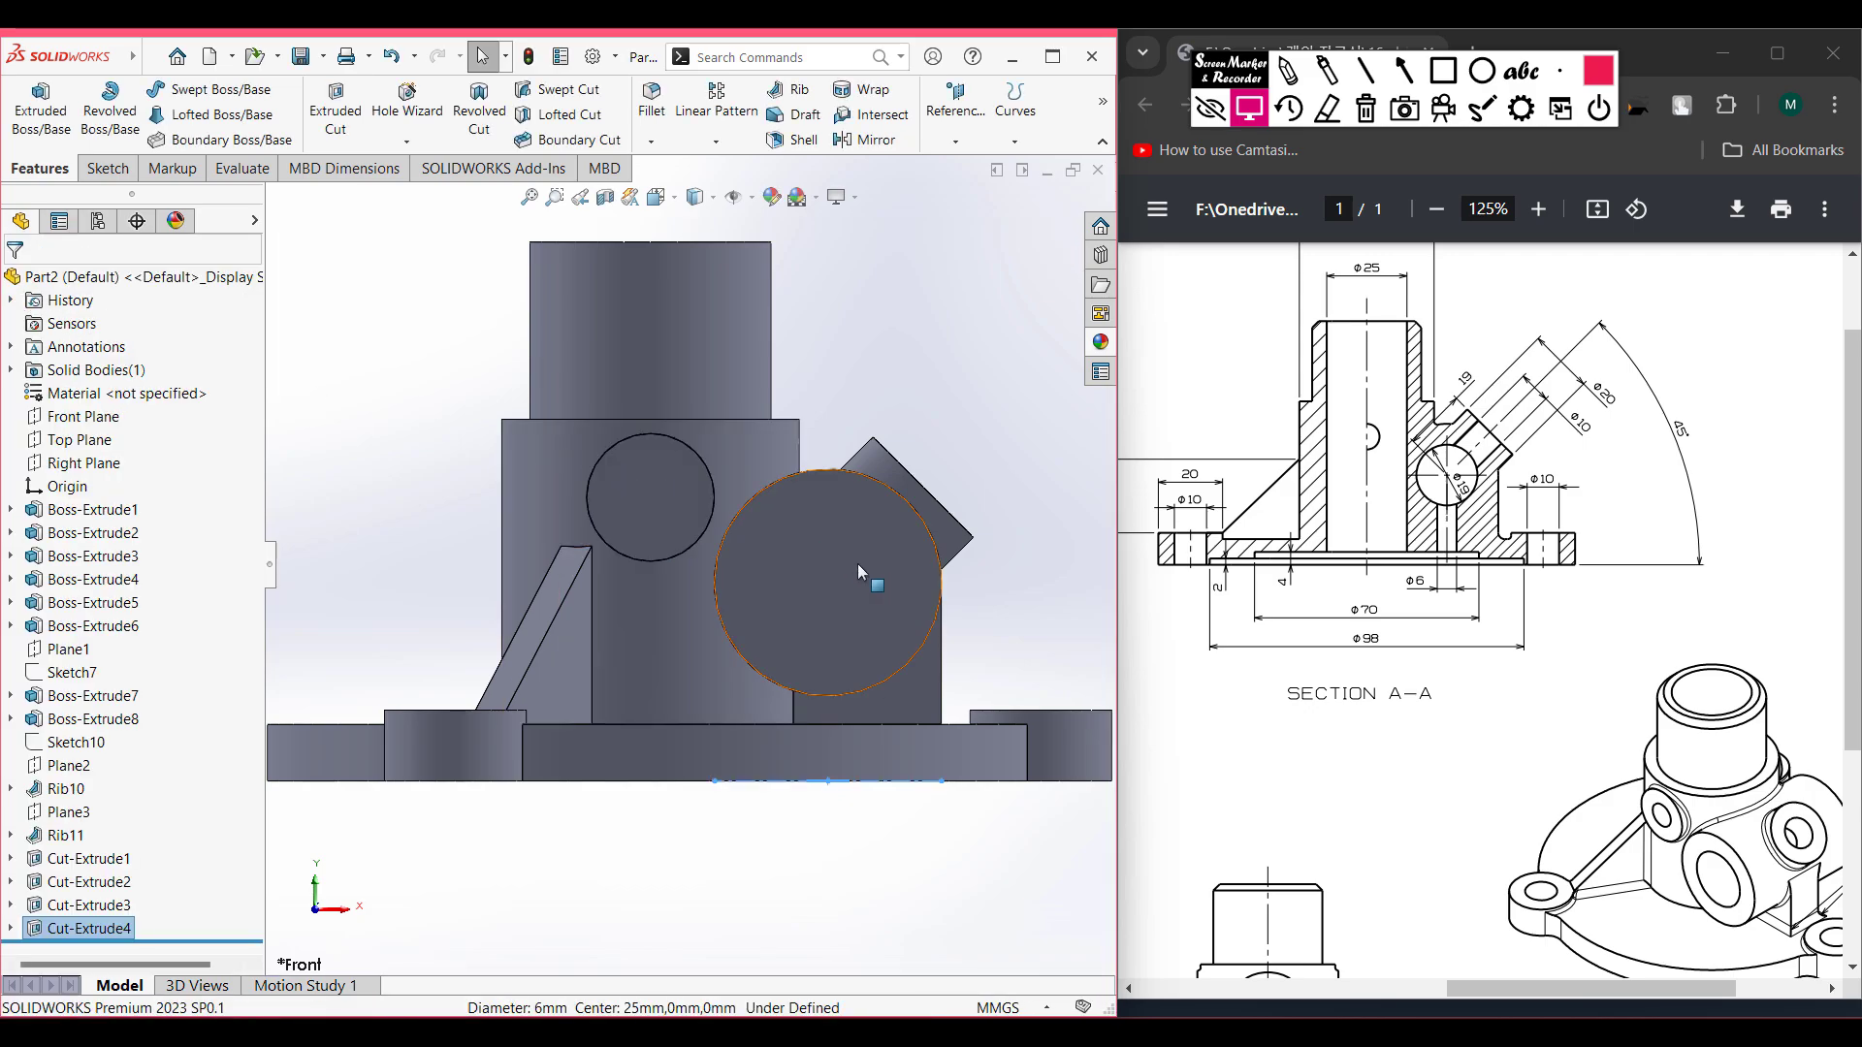
pyautogui.moveTo(859, 572); pyautogui.dragTo(800, 636, button='middle')
pyautogui.click(903, 370)
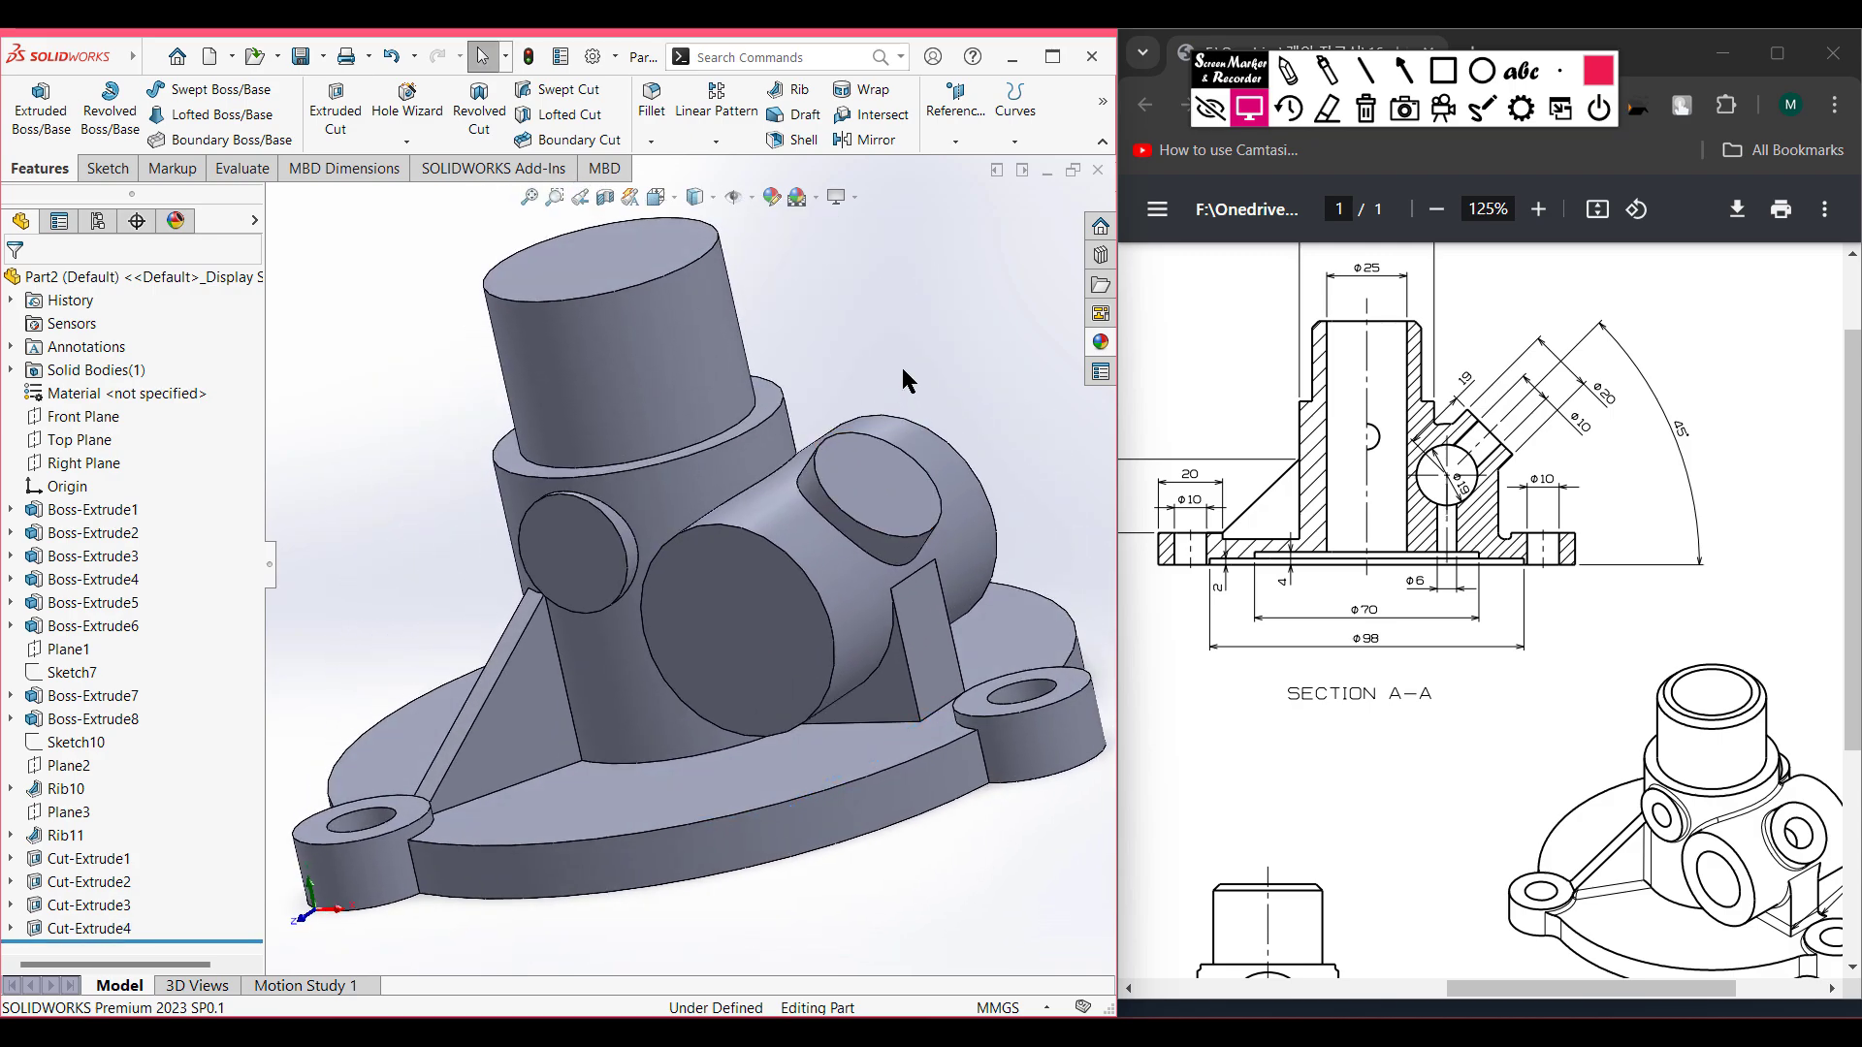
pyautogui.hotkey('ctrl', '7')
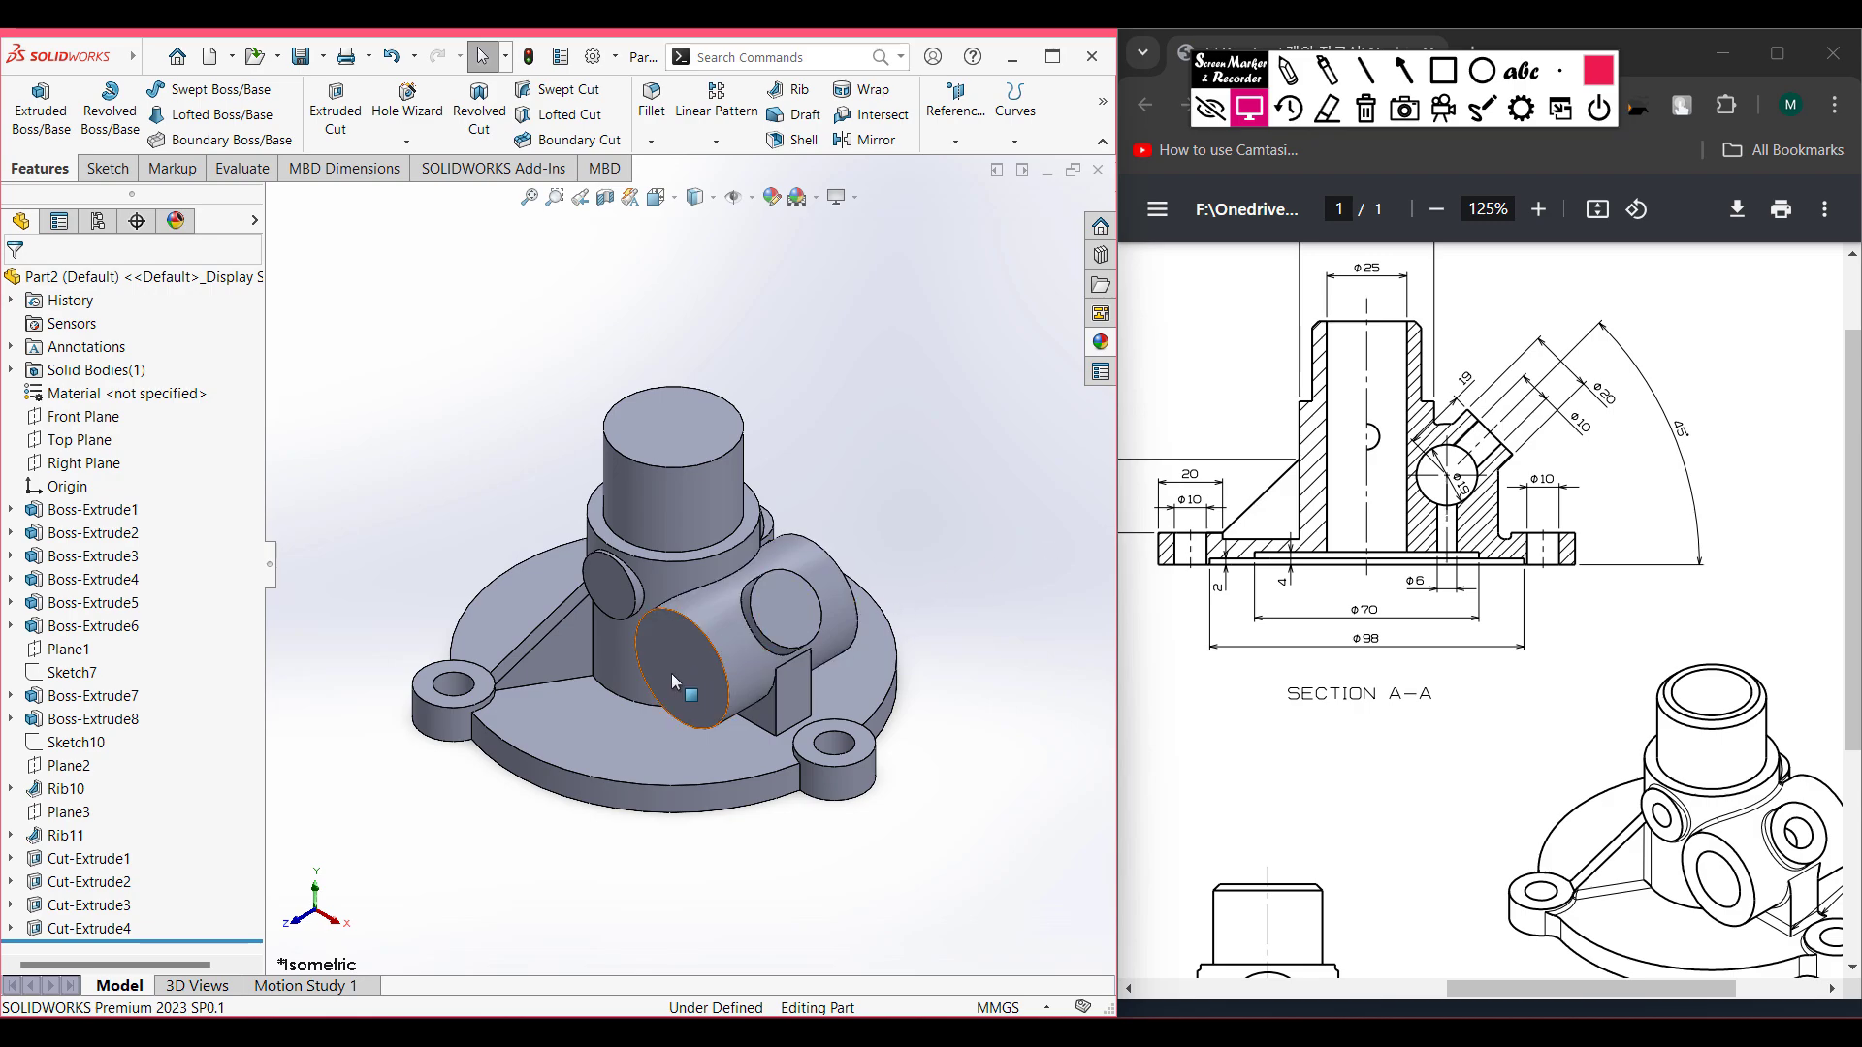
pyautogui.moveTo(1652, 1000); pyautogui.dragTo(1698, 986)
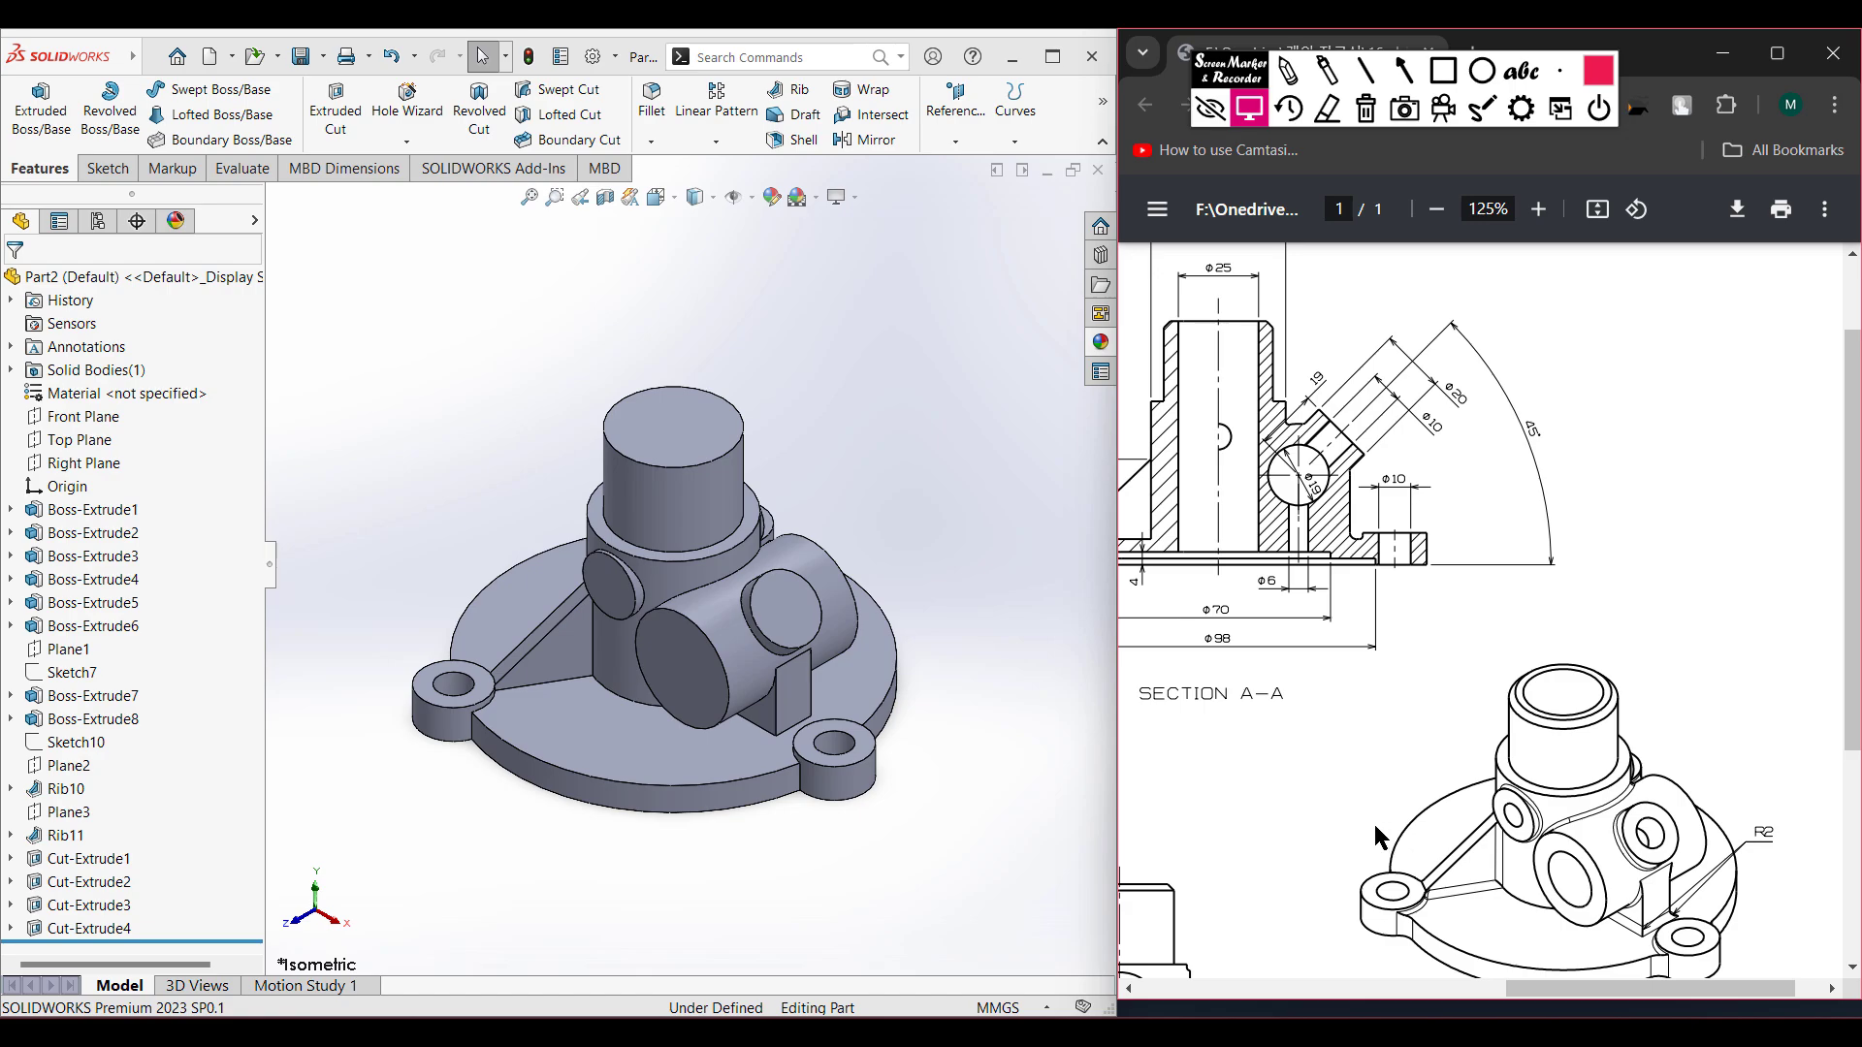
pyautogui.moveTo(1639, 989); pyautogui.dragTo(1572, 992)
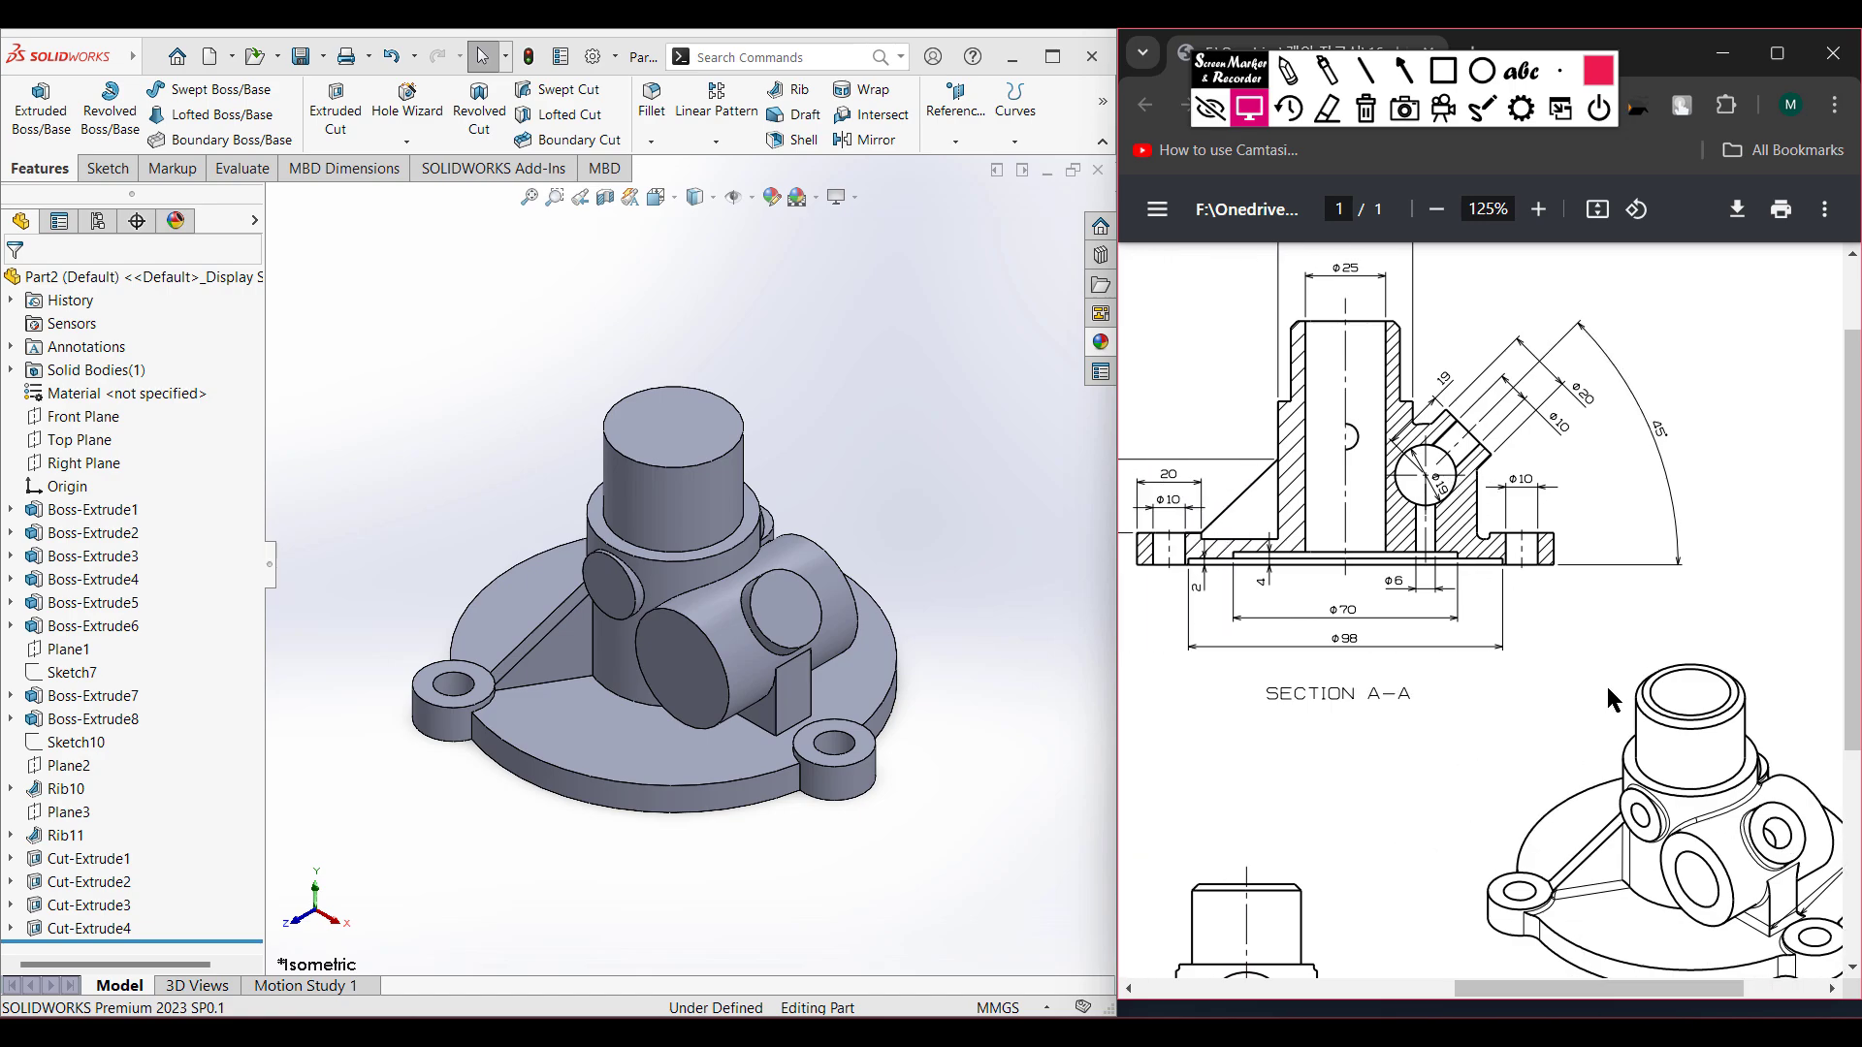
# - Sketch a 19 mm diameter circle centred on the front end face of the horizontal cylinder
pyautogui.click(1286, 68)
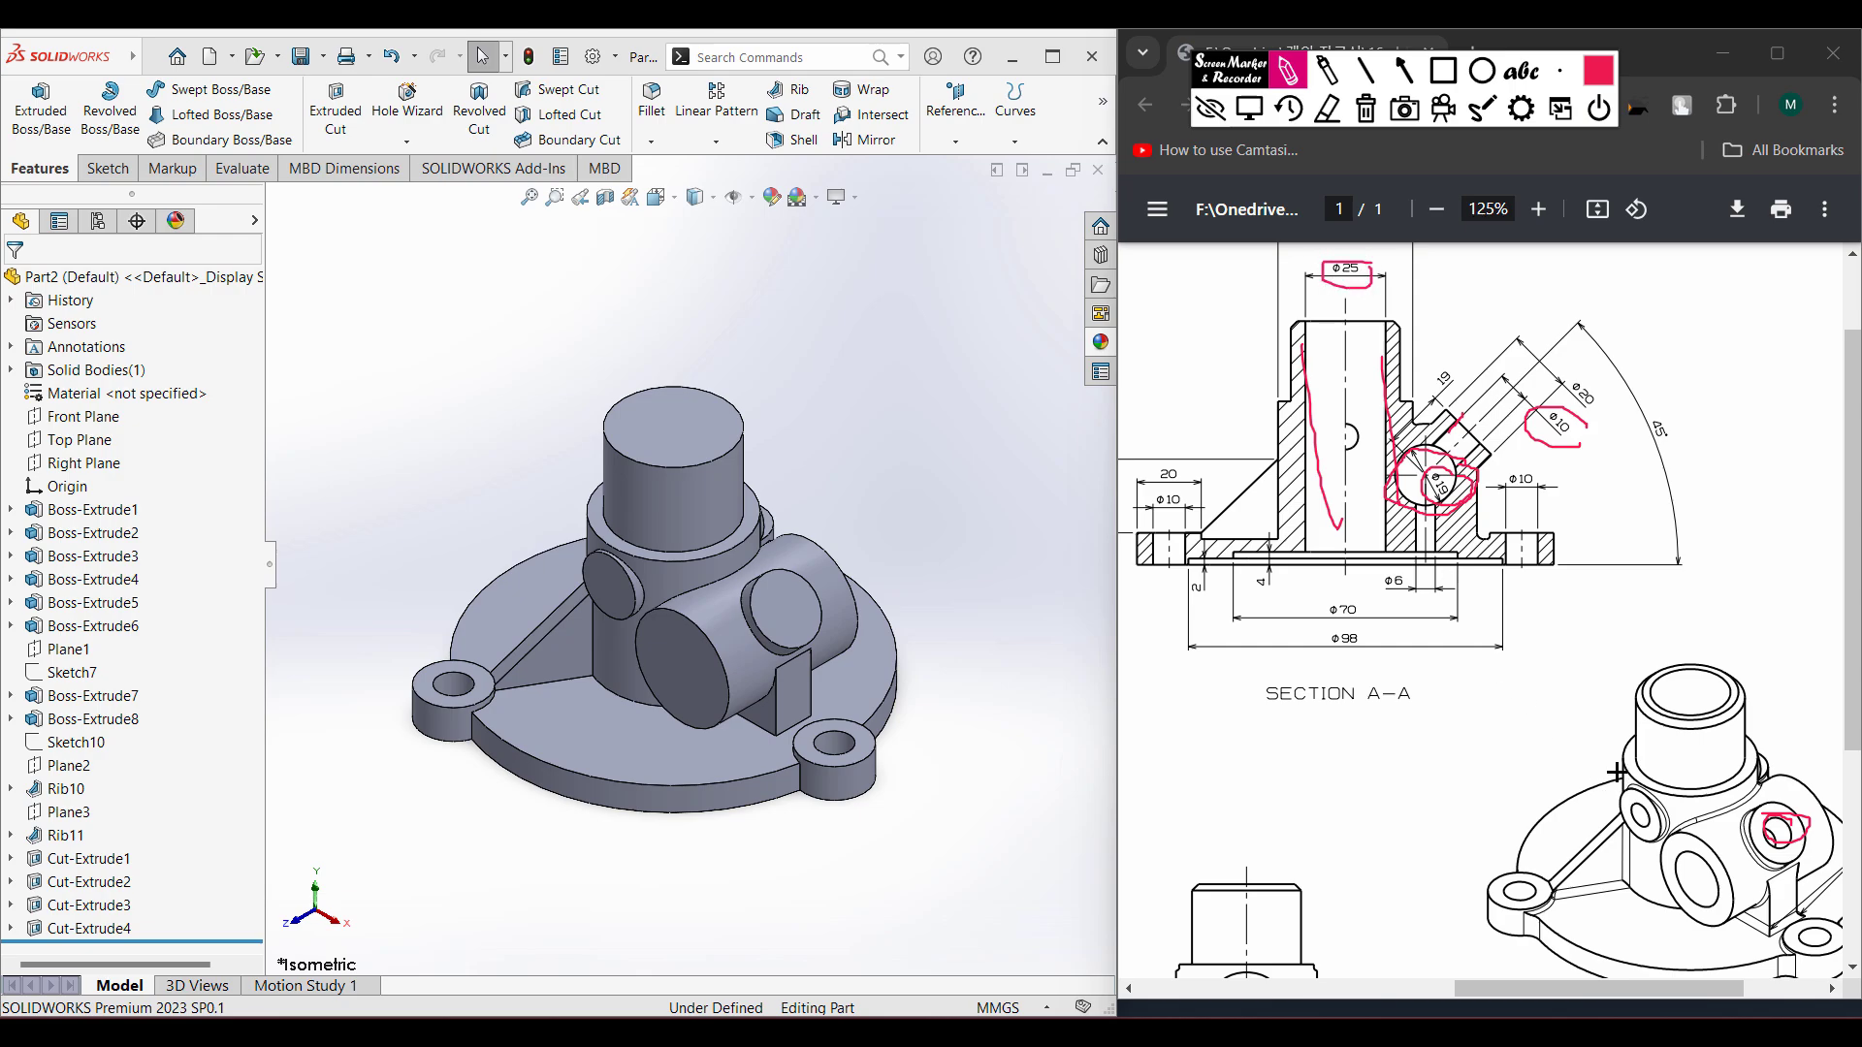
pyautogui.press('Escape')
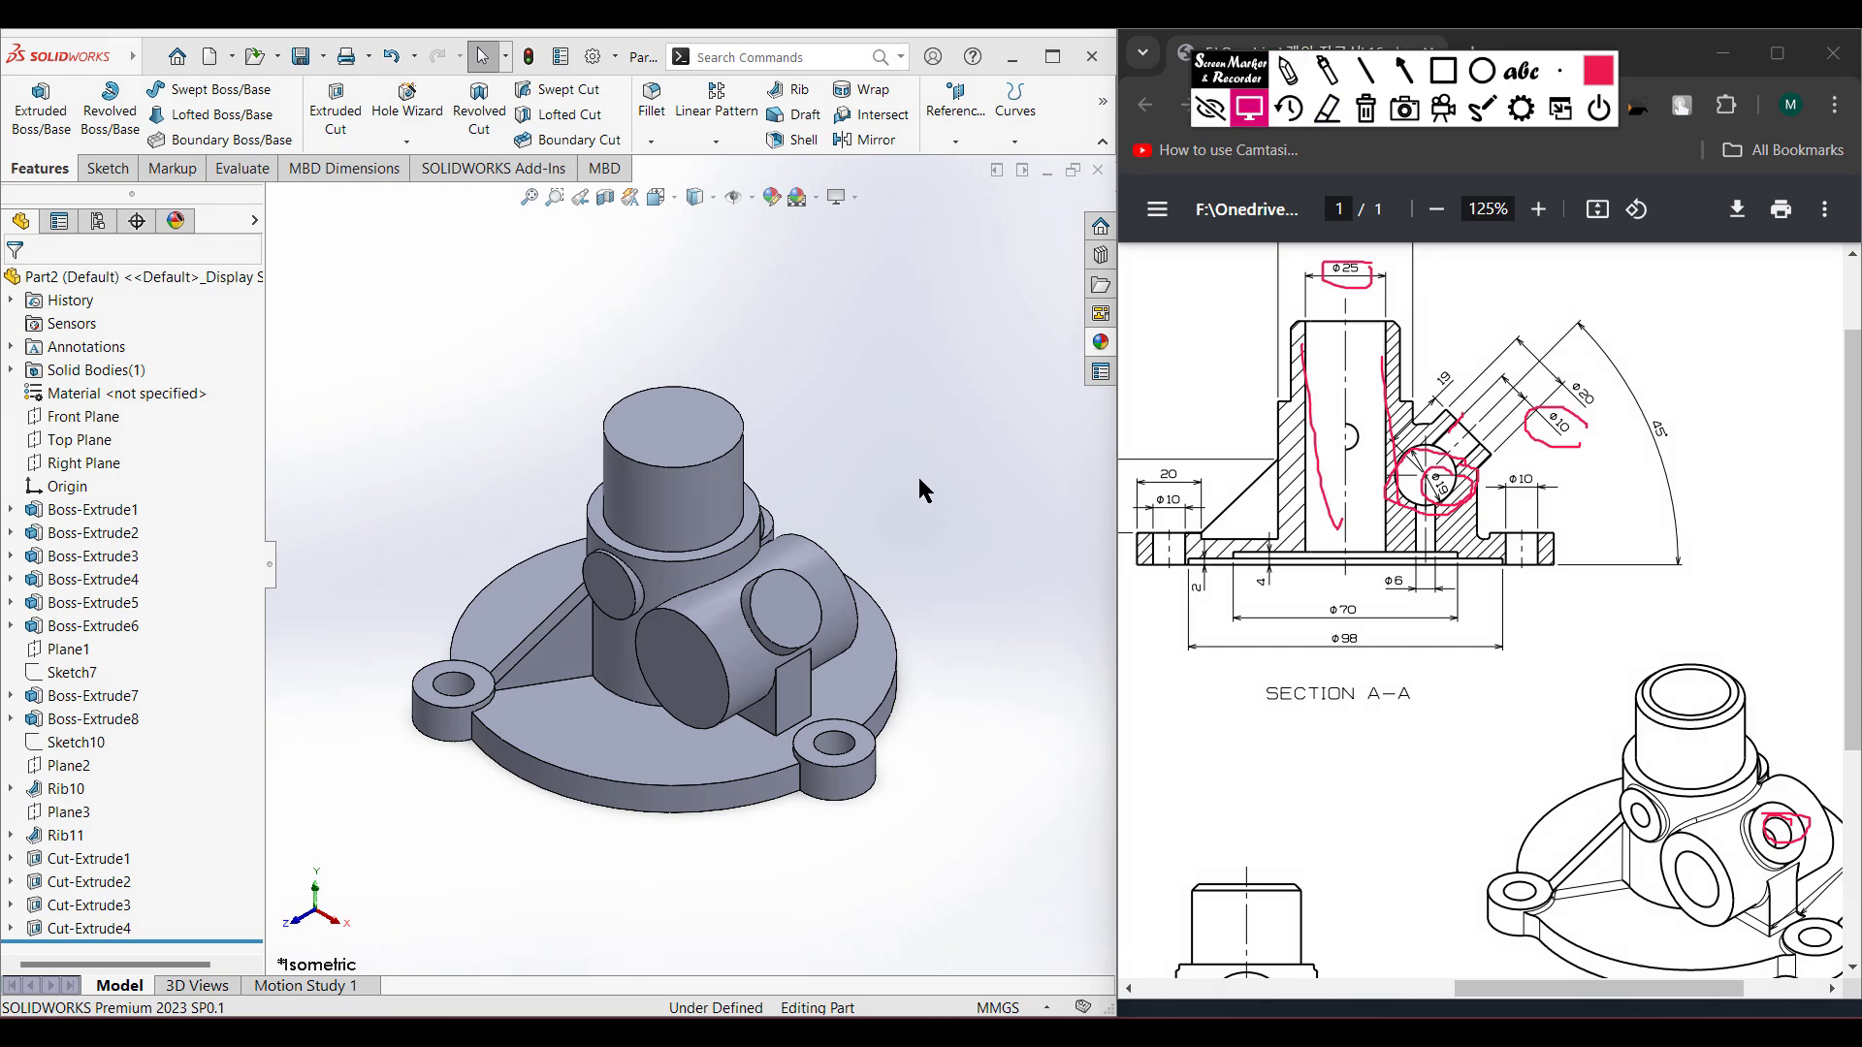
pyautogui.click(689, 681)
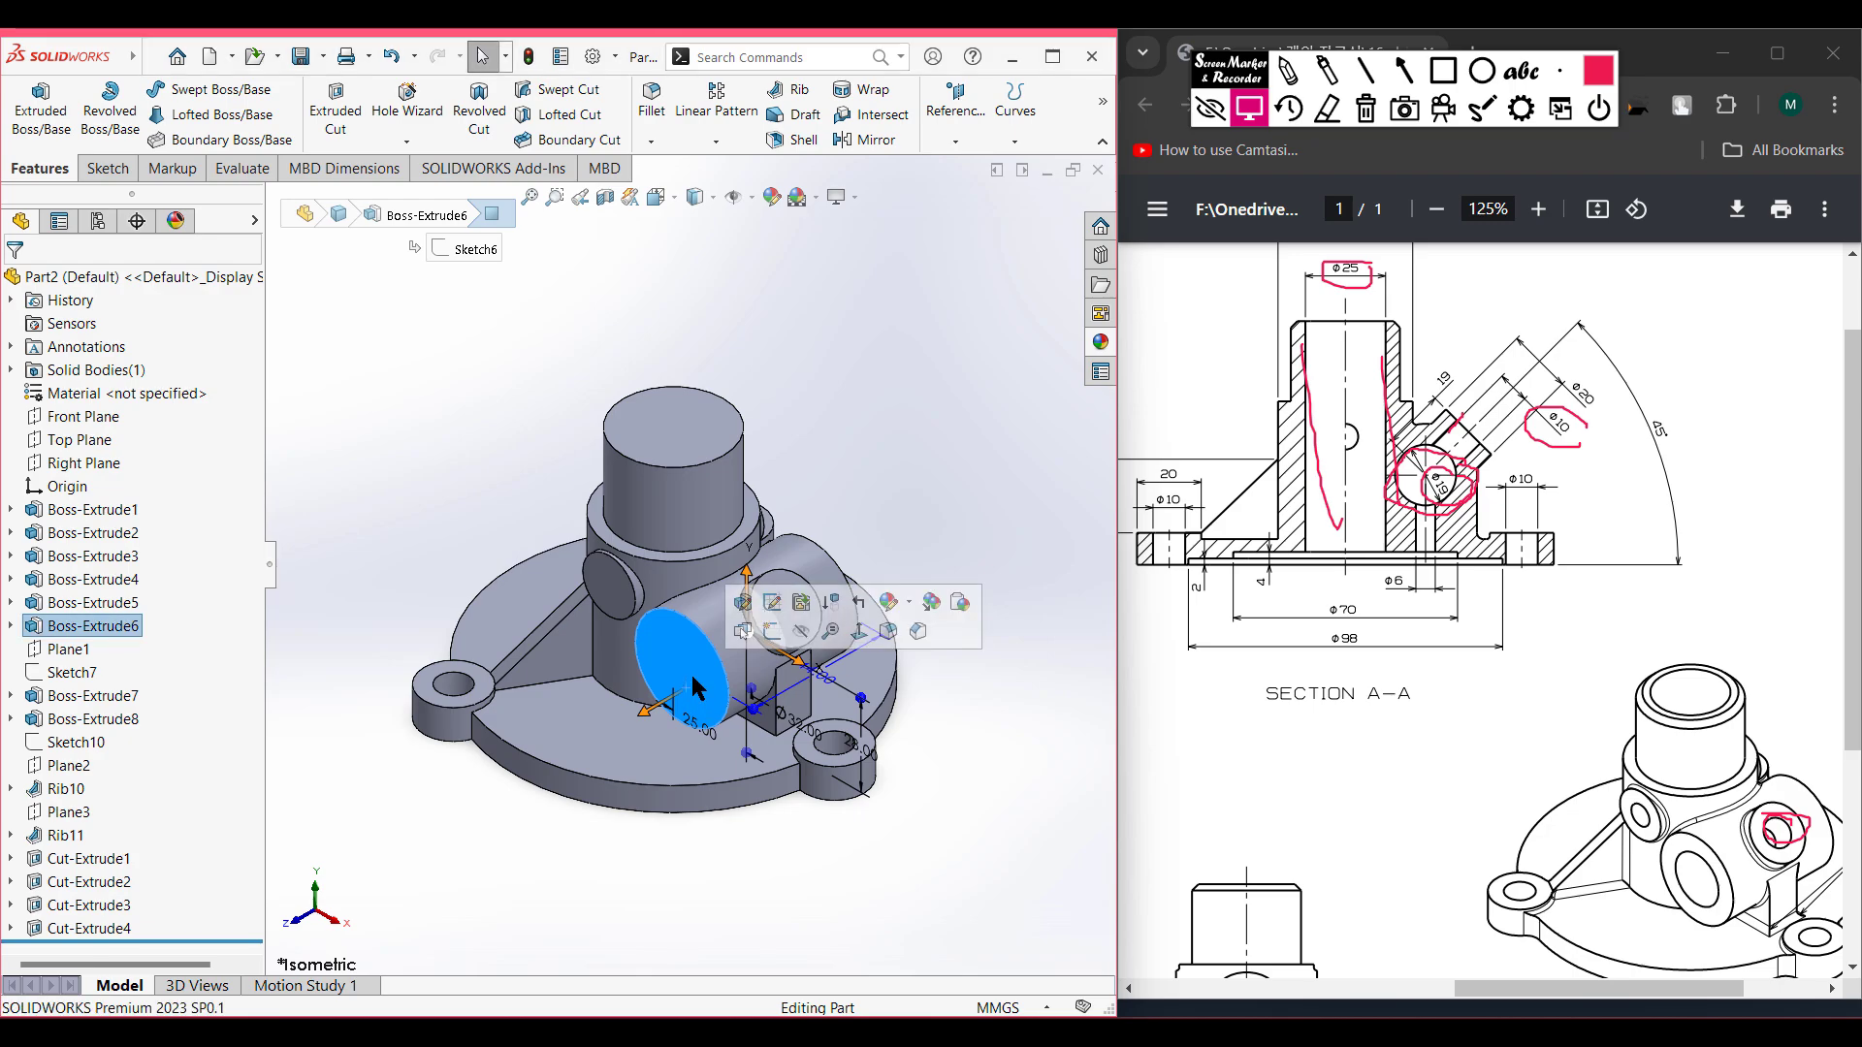
pyautogui.rightClick(693, 671)
pyautogui.click(742, 596)
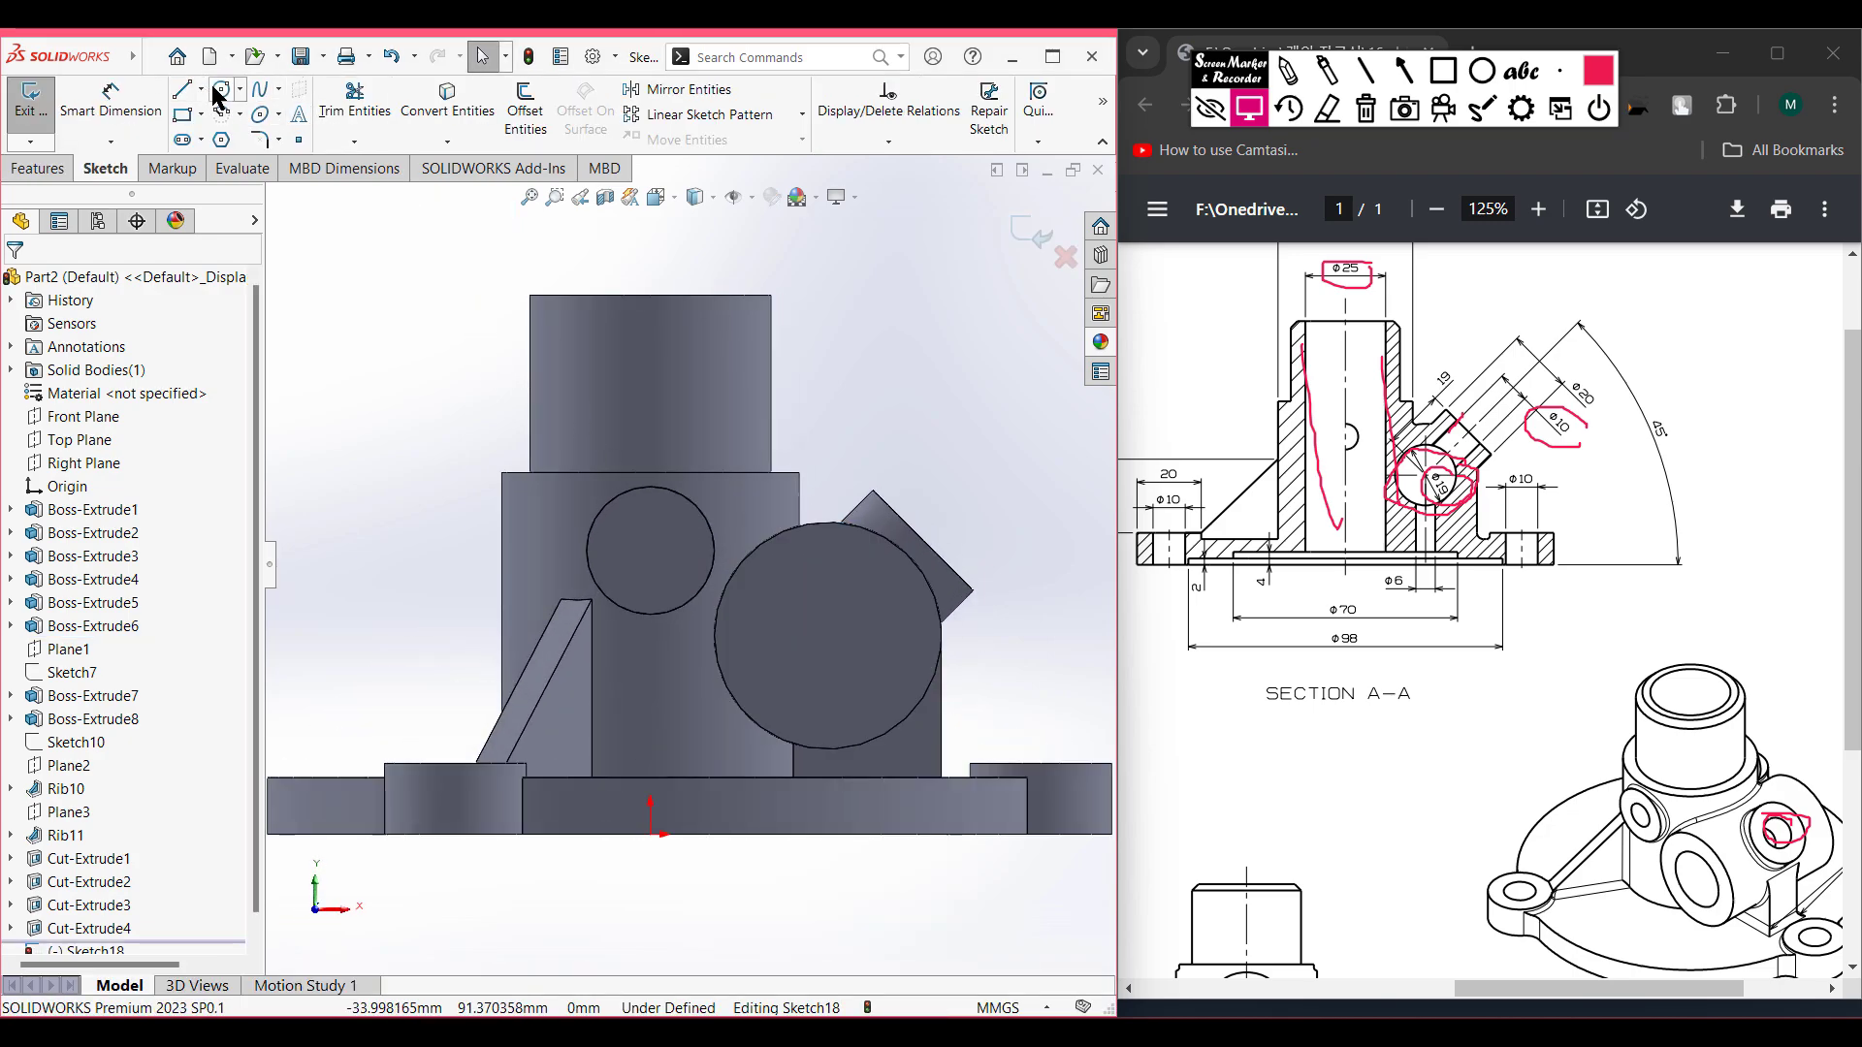
pyautogui.click(220, 90)
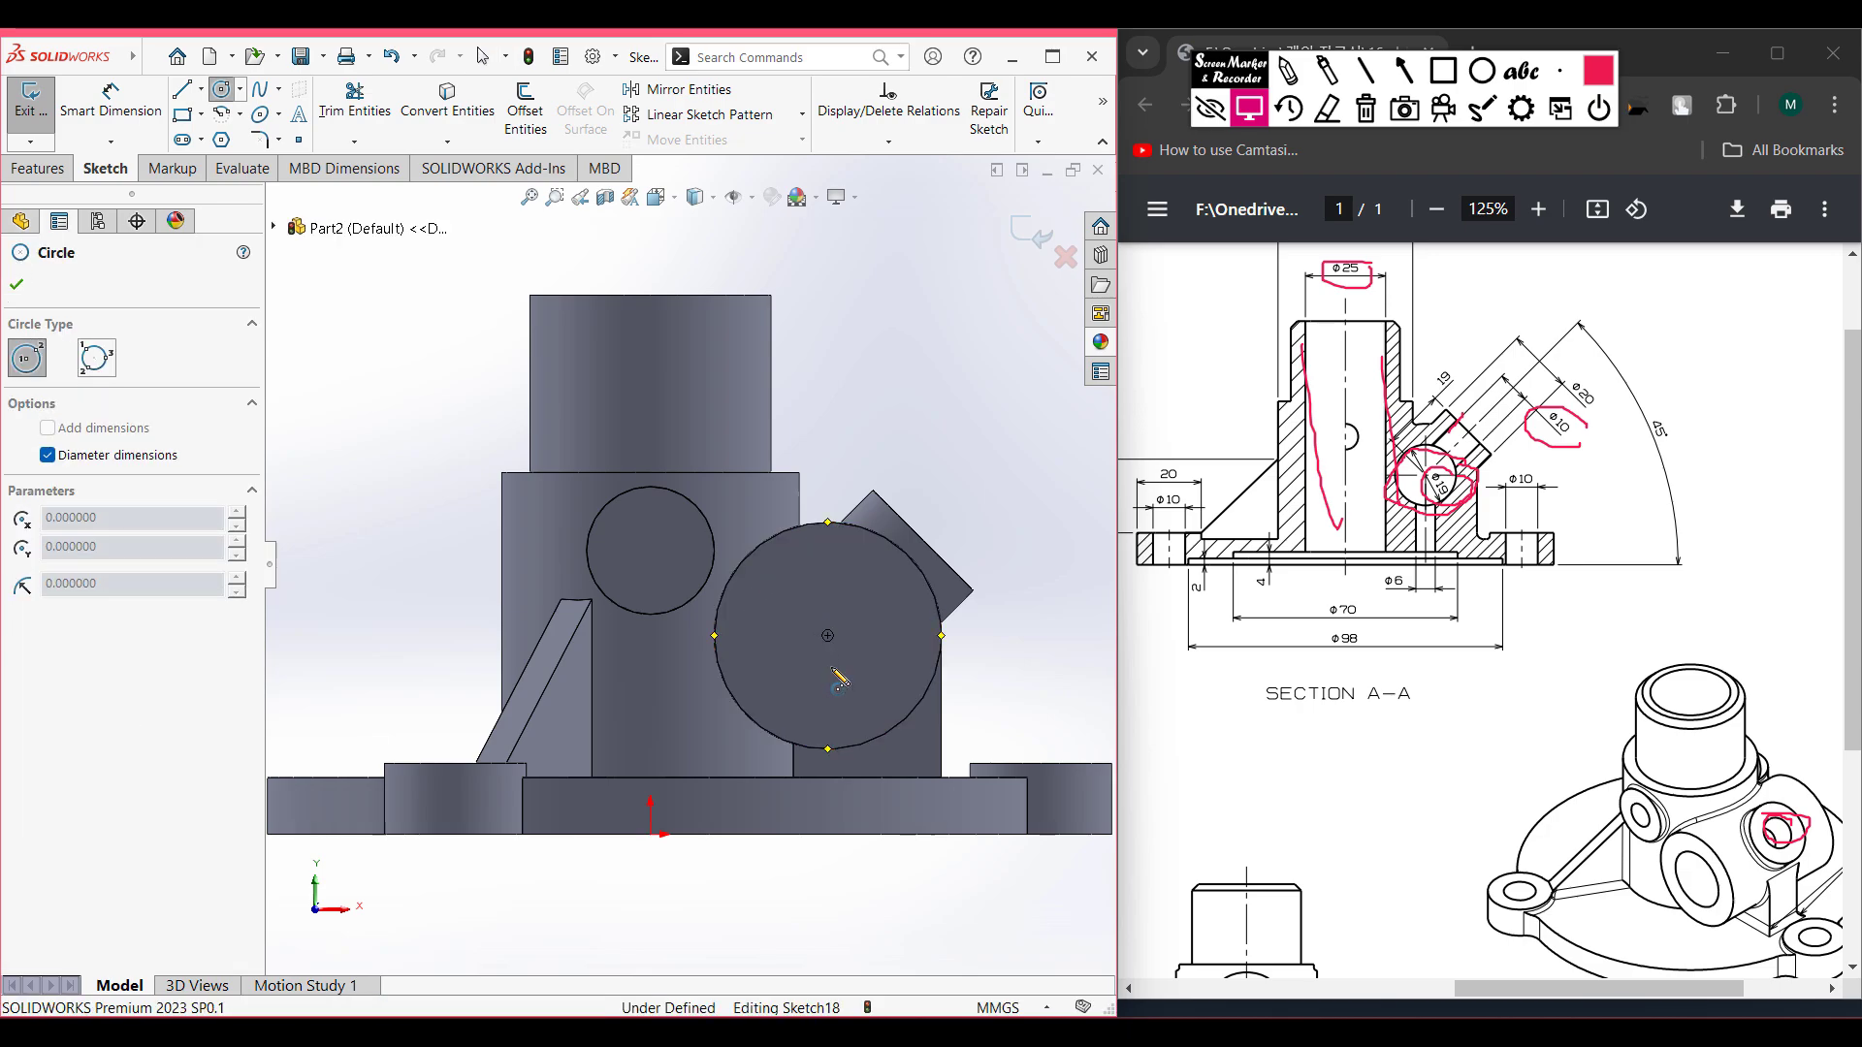
pyautogui.click(827, 636)
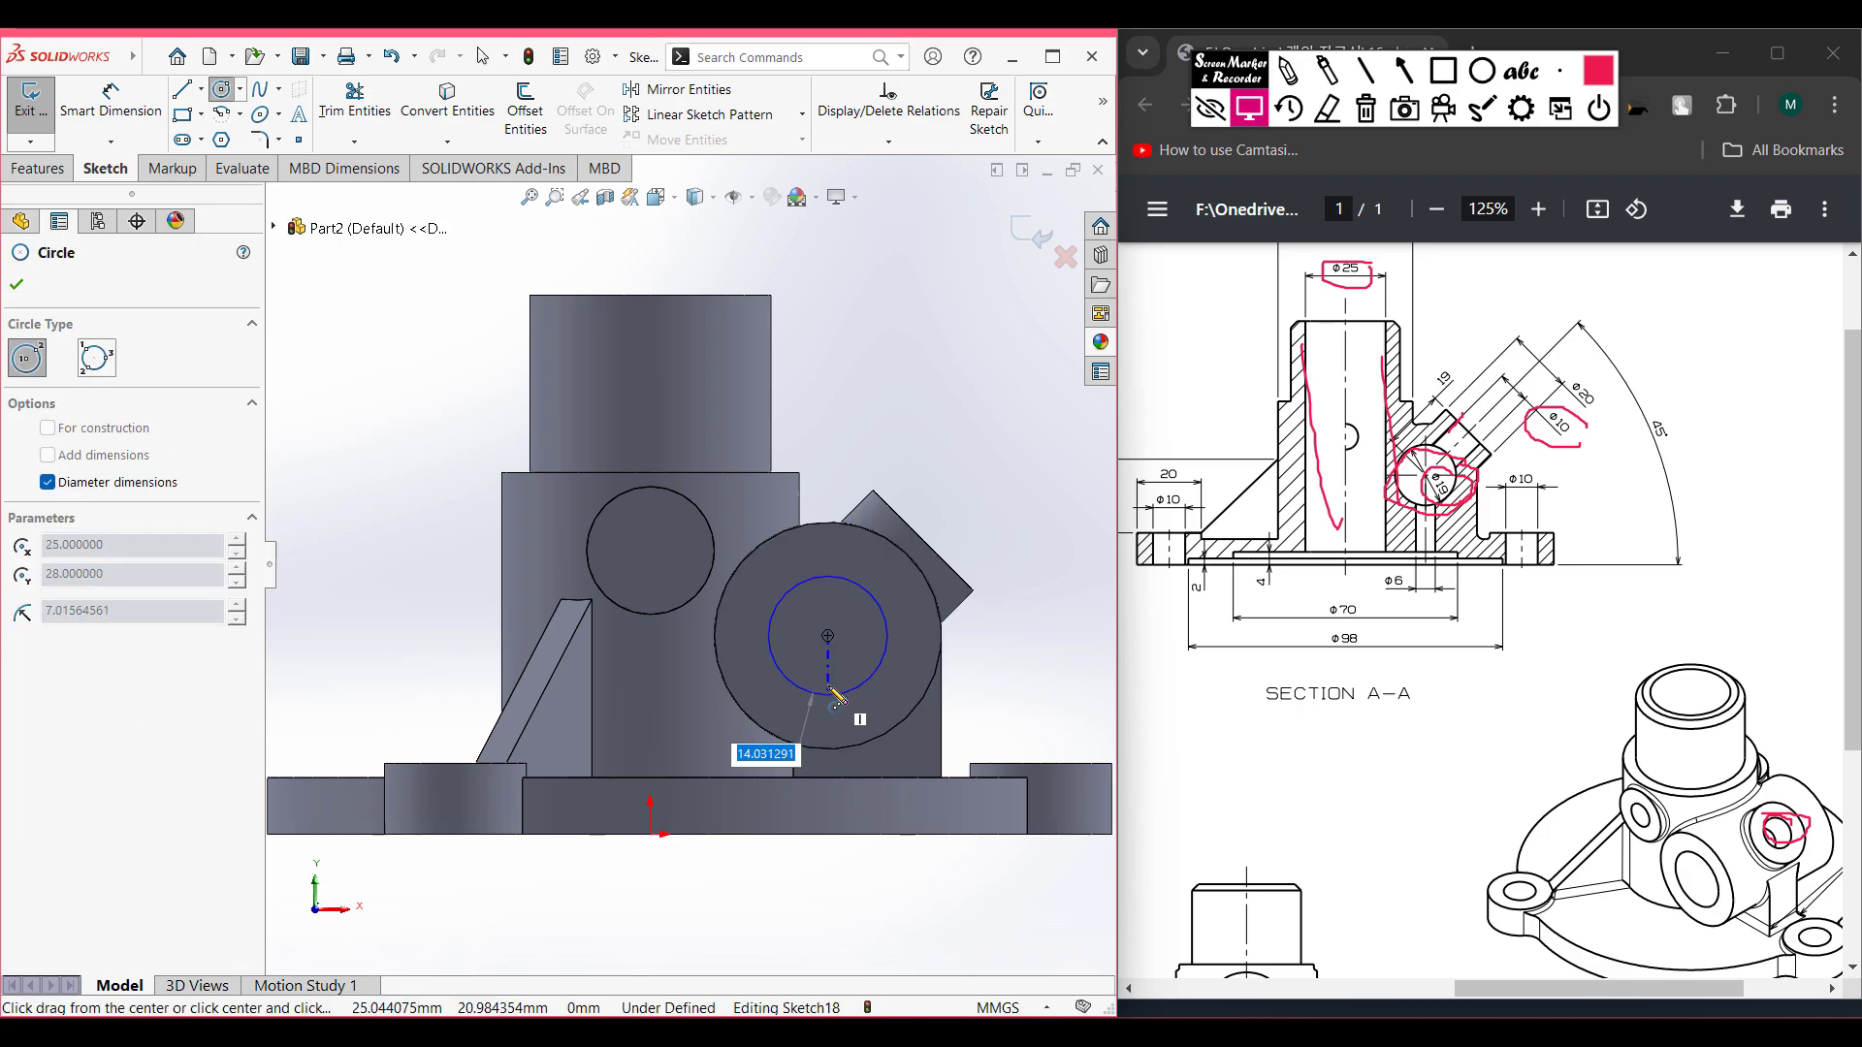
pyautogui.write('19')
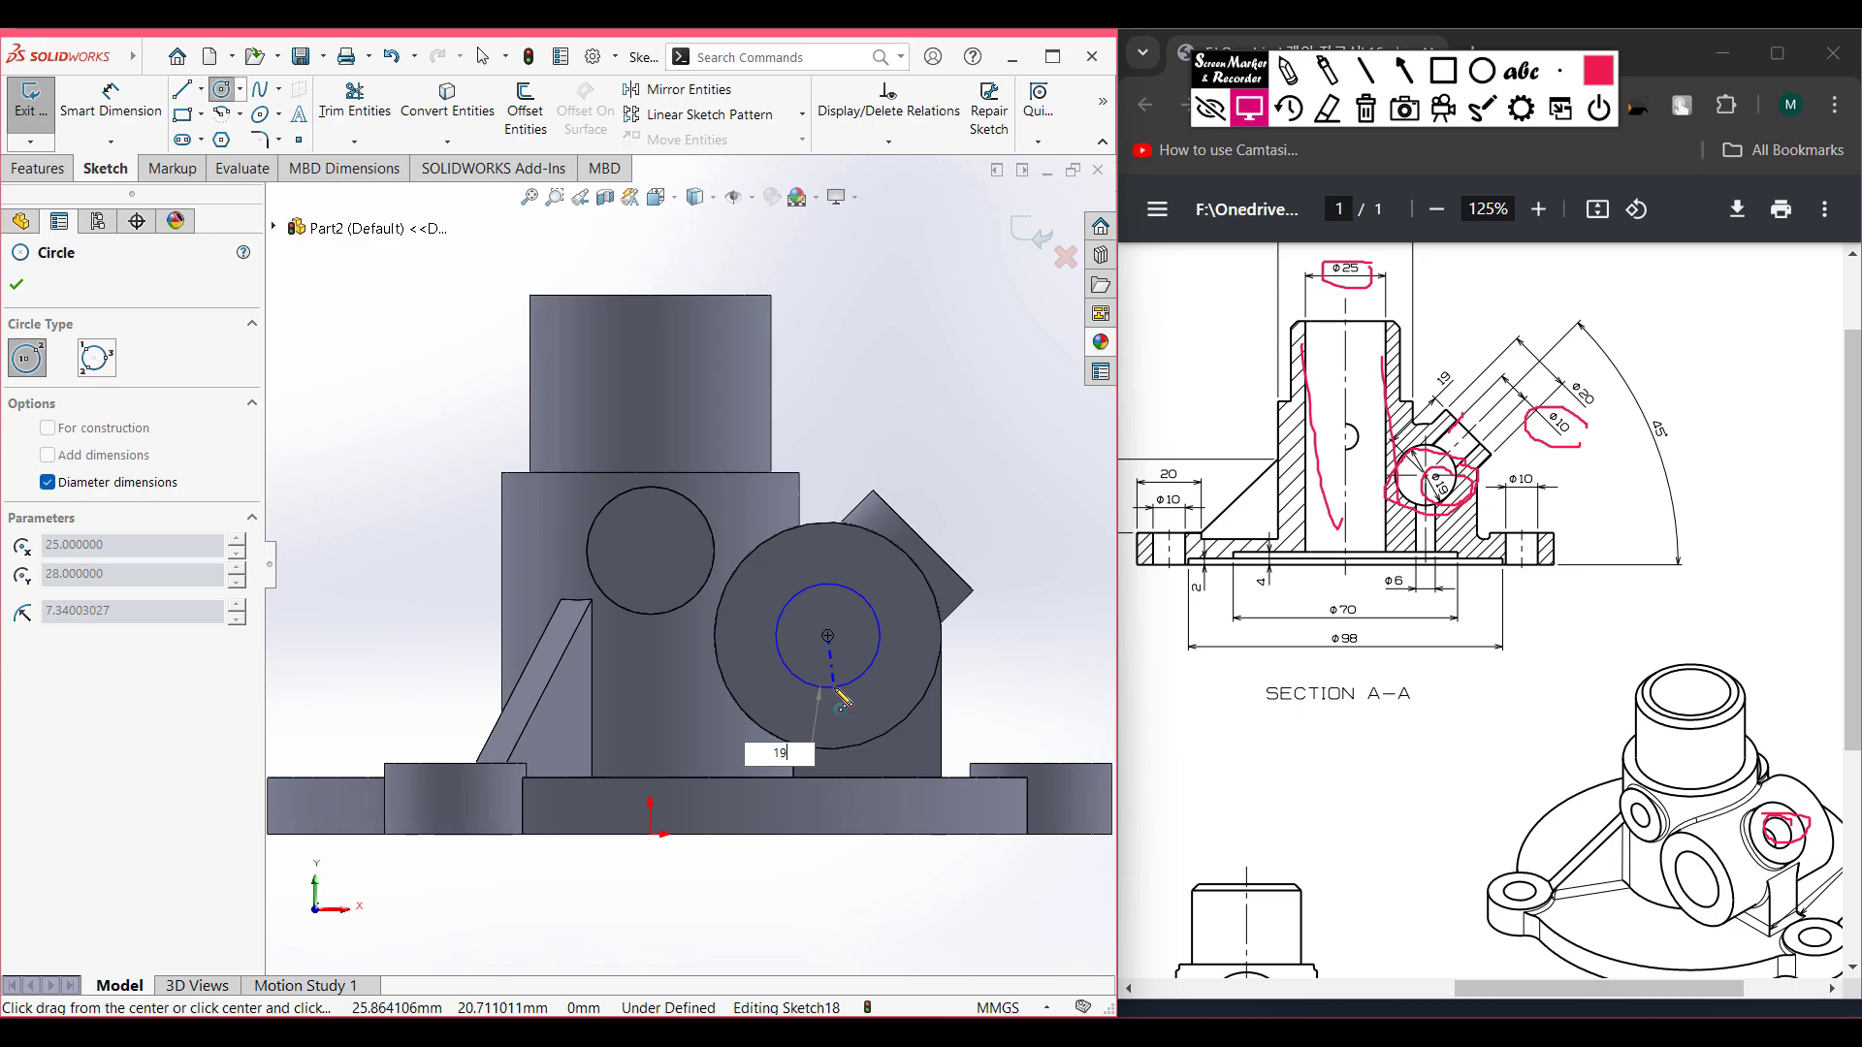
pyautogui.press('Return')
# - Cut-extrude the 19 mm circle 54 mm deep, passing through the full length of the horizontal cylinder
pyautogui.hotkey('ctrl', '7')
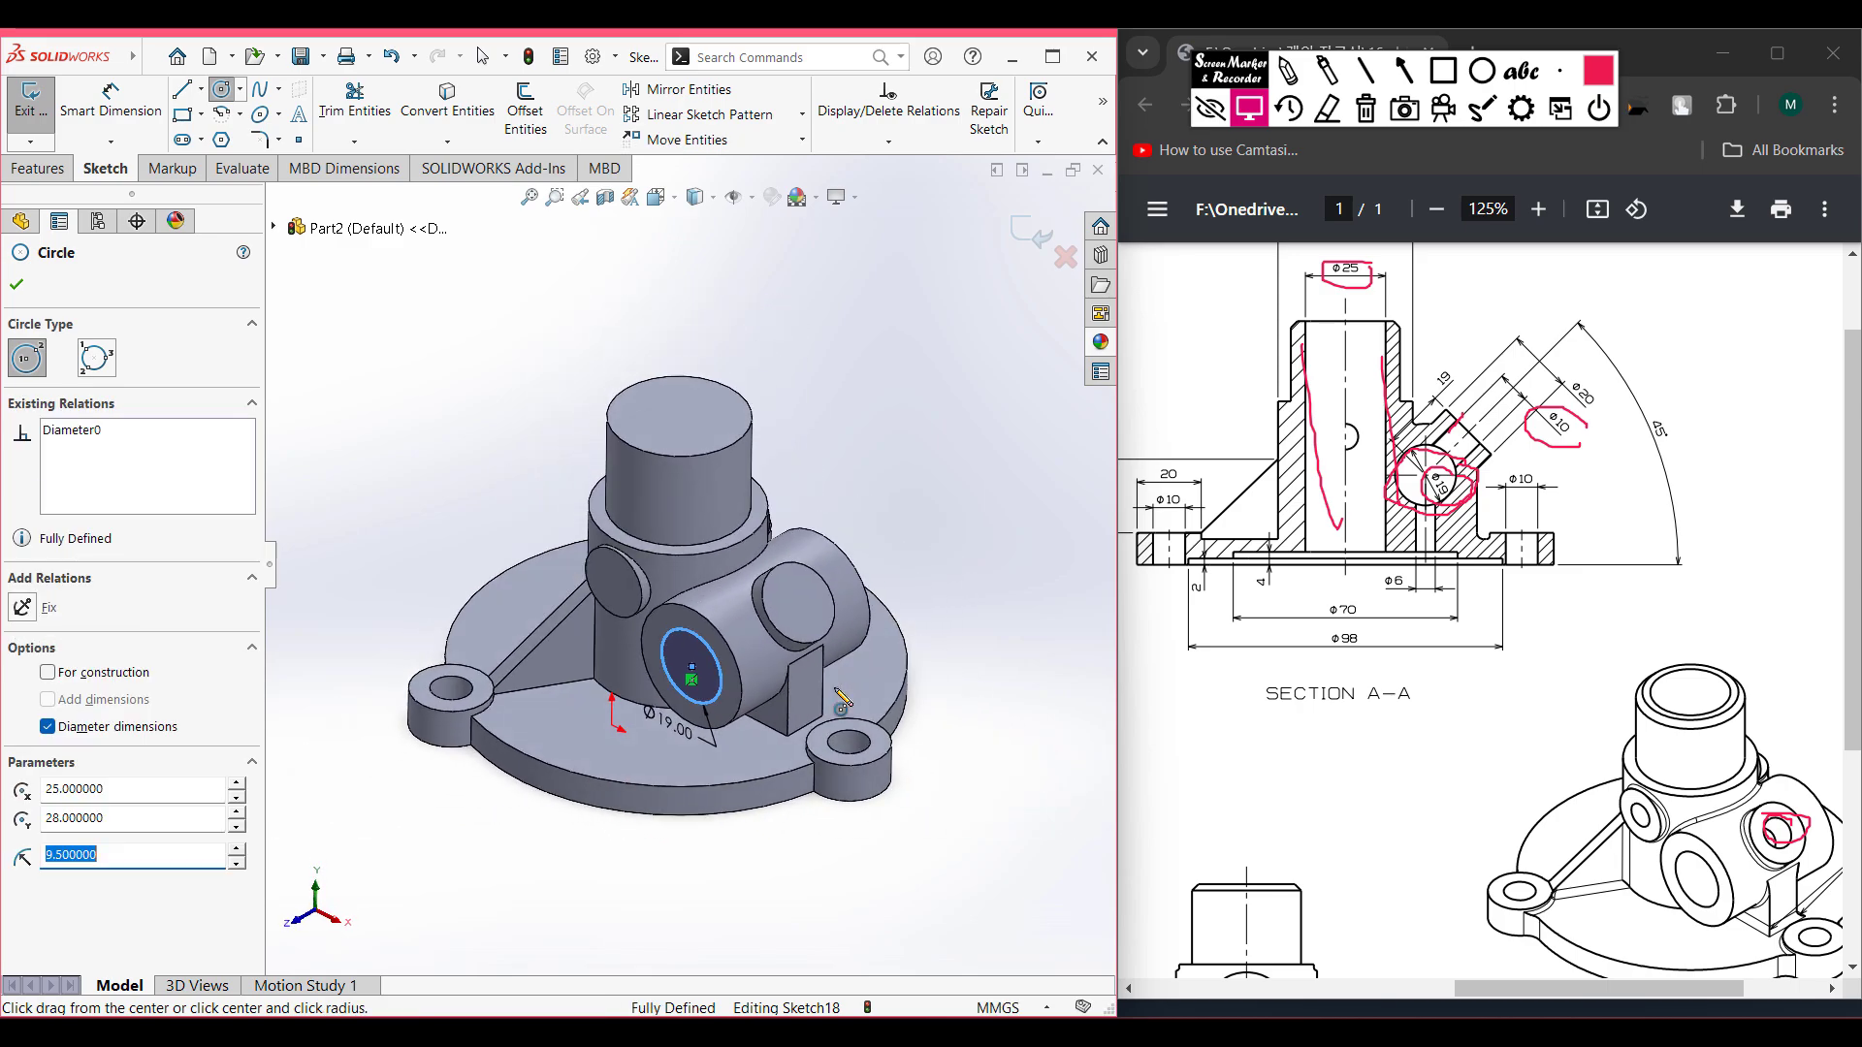
pyautogui.click(37, 169)
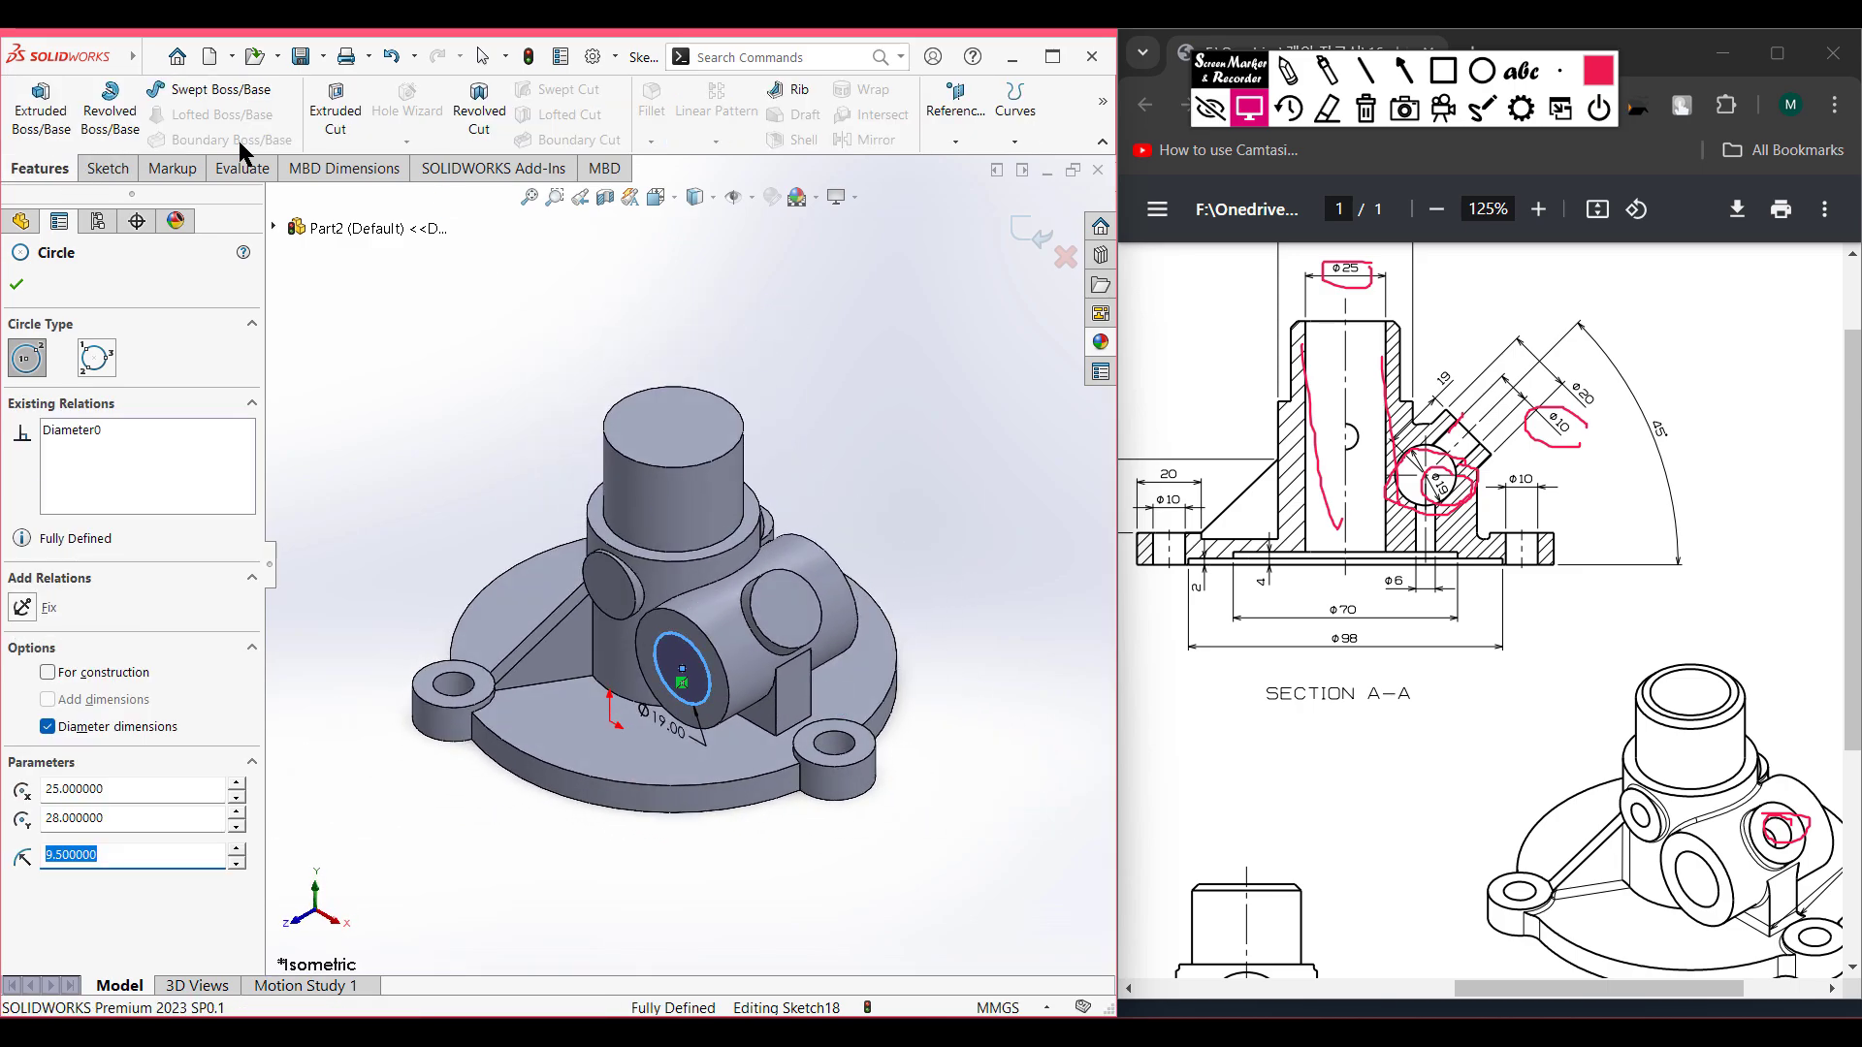
pyautogui.click(335, 110)
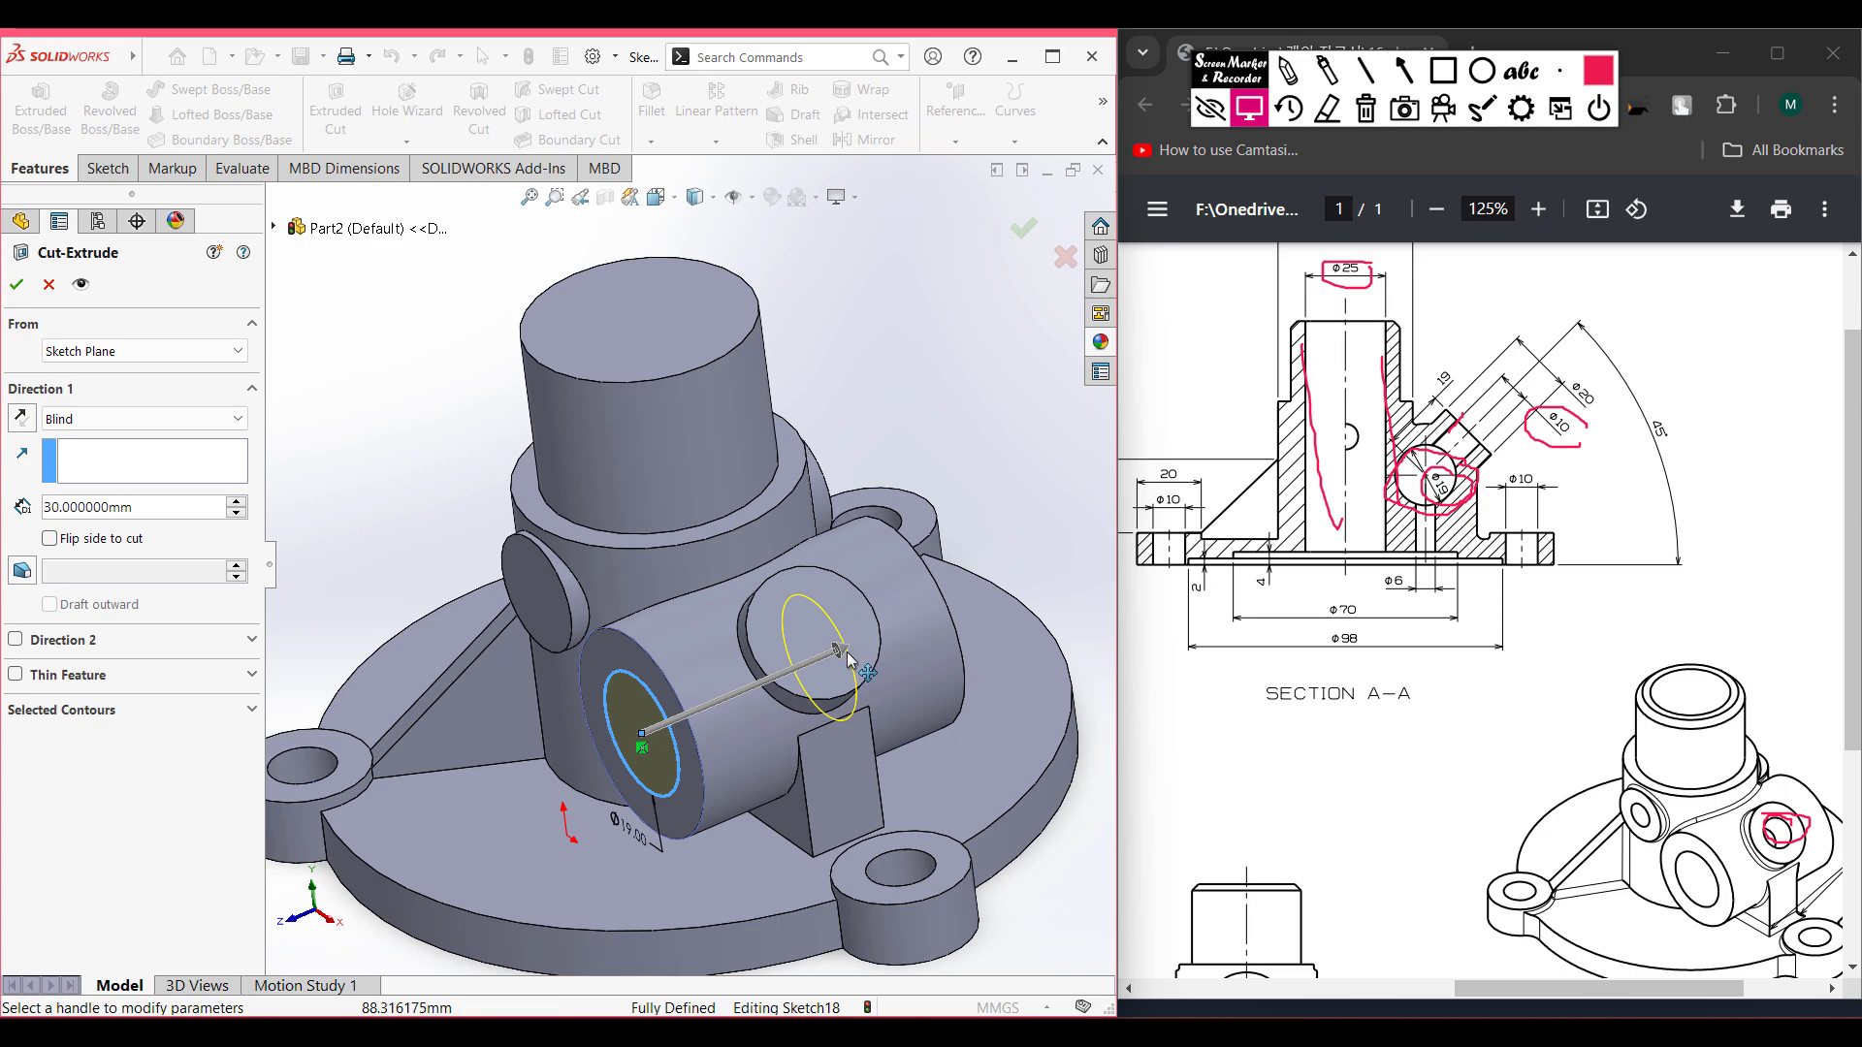
pyautogui.click(821, 649)
pyautogui.click(971, 609)
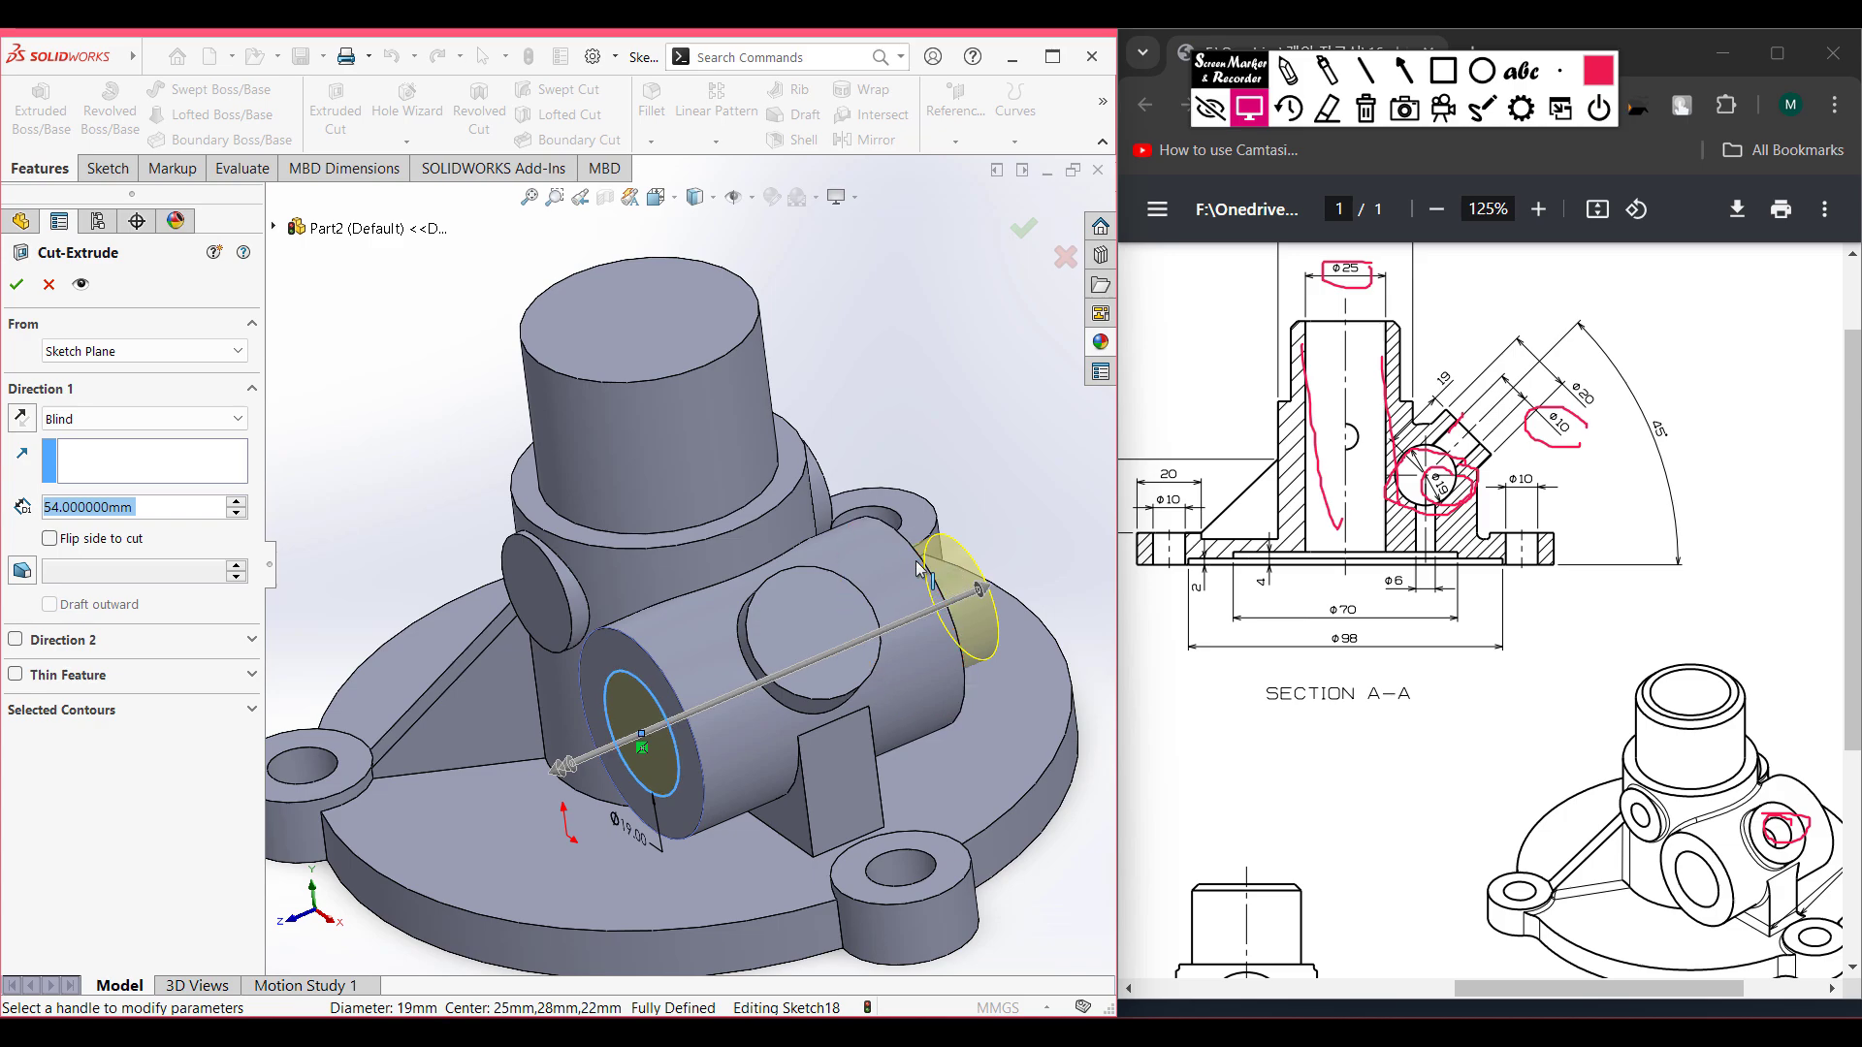
pyautogui.click(17, 286)
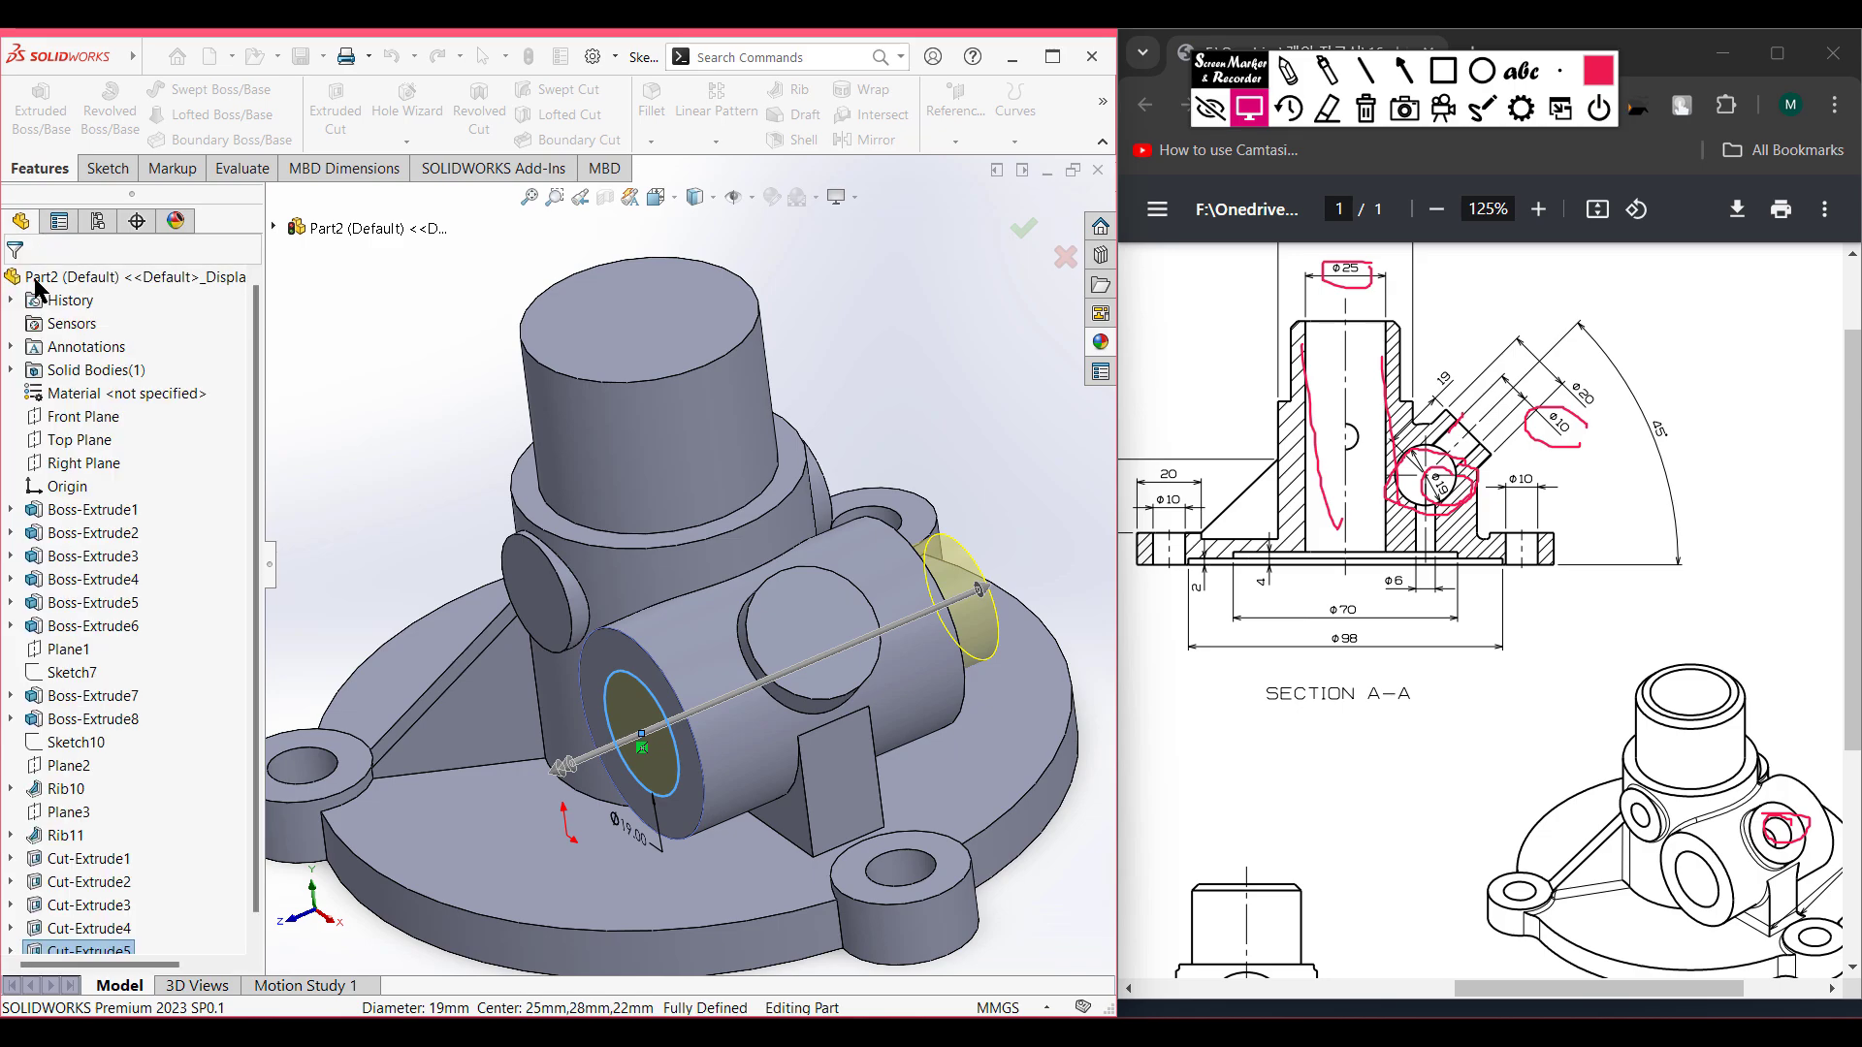
pyautogui.click(364, 329)
# - Sketch a 25 mm diameter circle centred on the origin on the top face of the vertical cylinder
pyautogui.press('f')
pyautogui.hotkey('ctrl', '7')
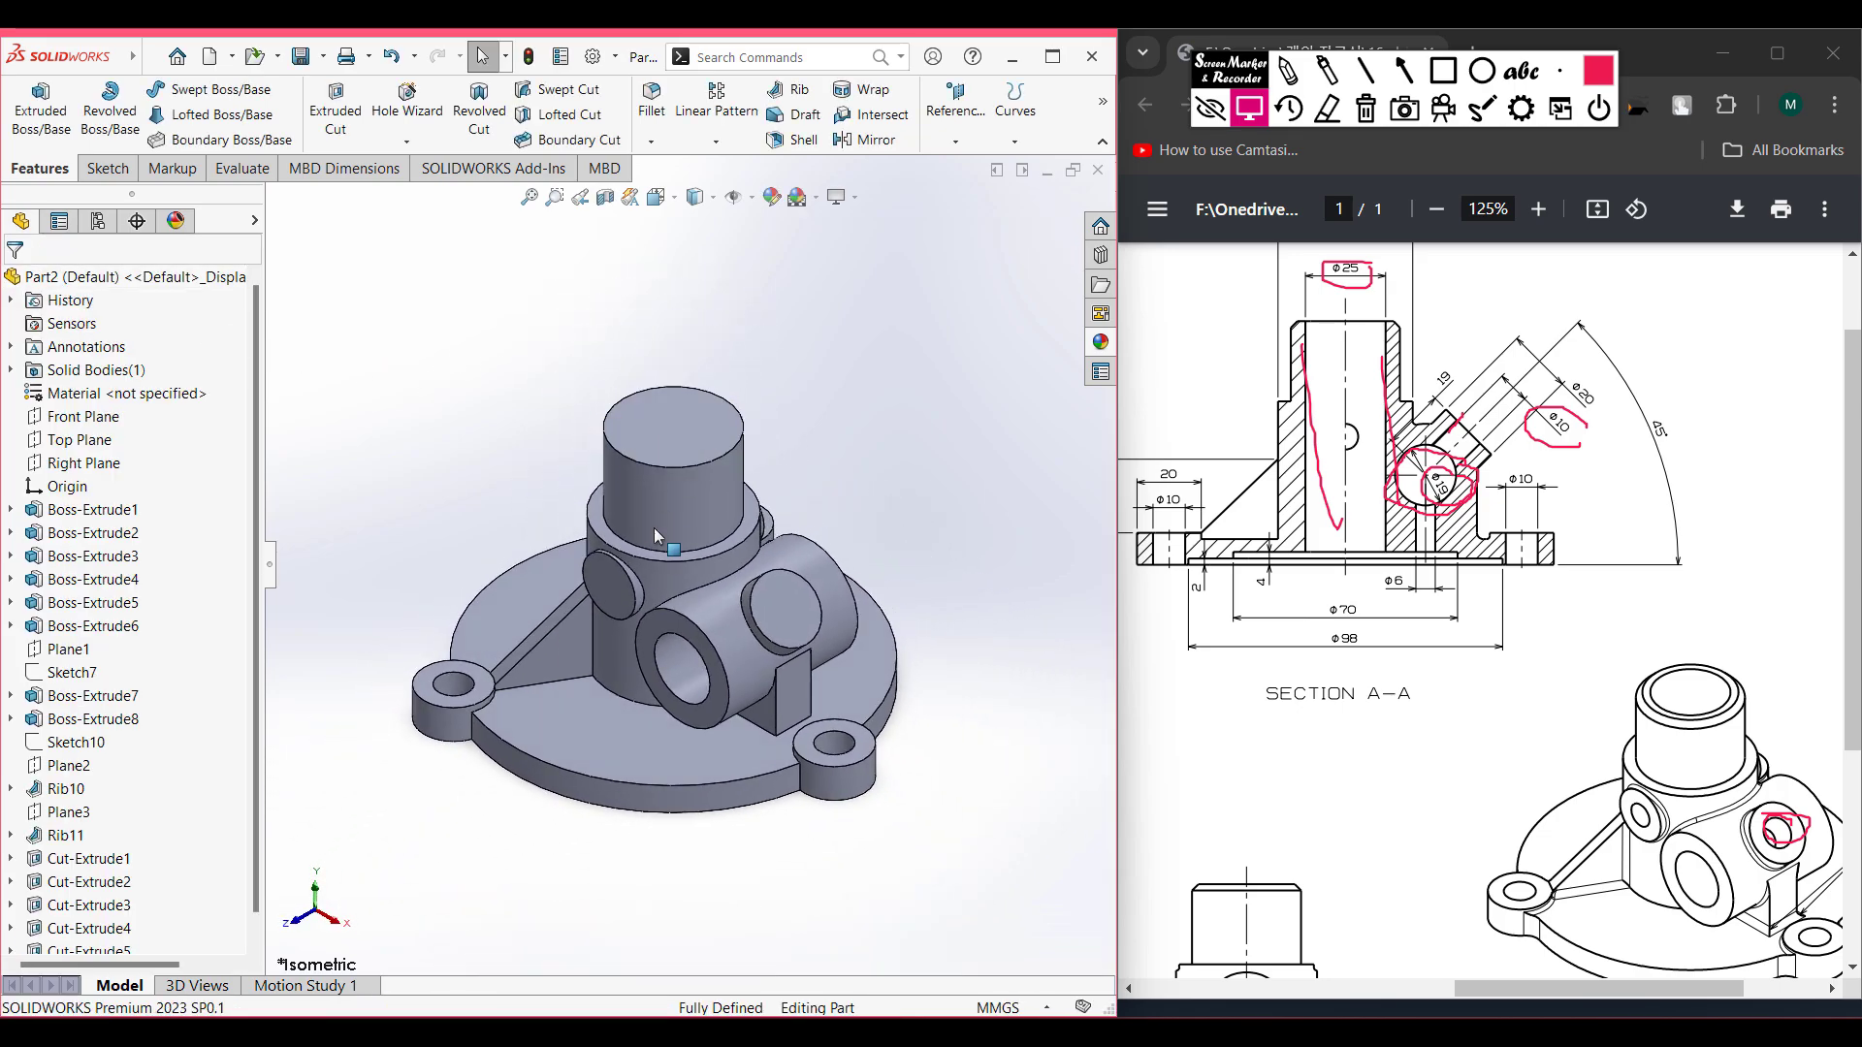
pyautogui.click(674, 419)
pyautogui.rightClick(646, 428)
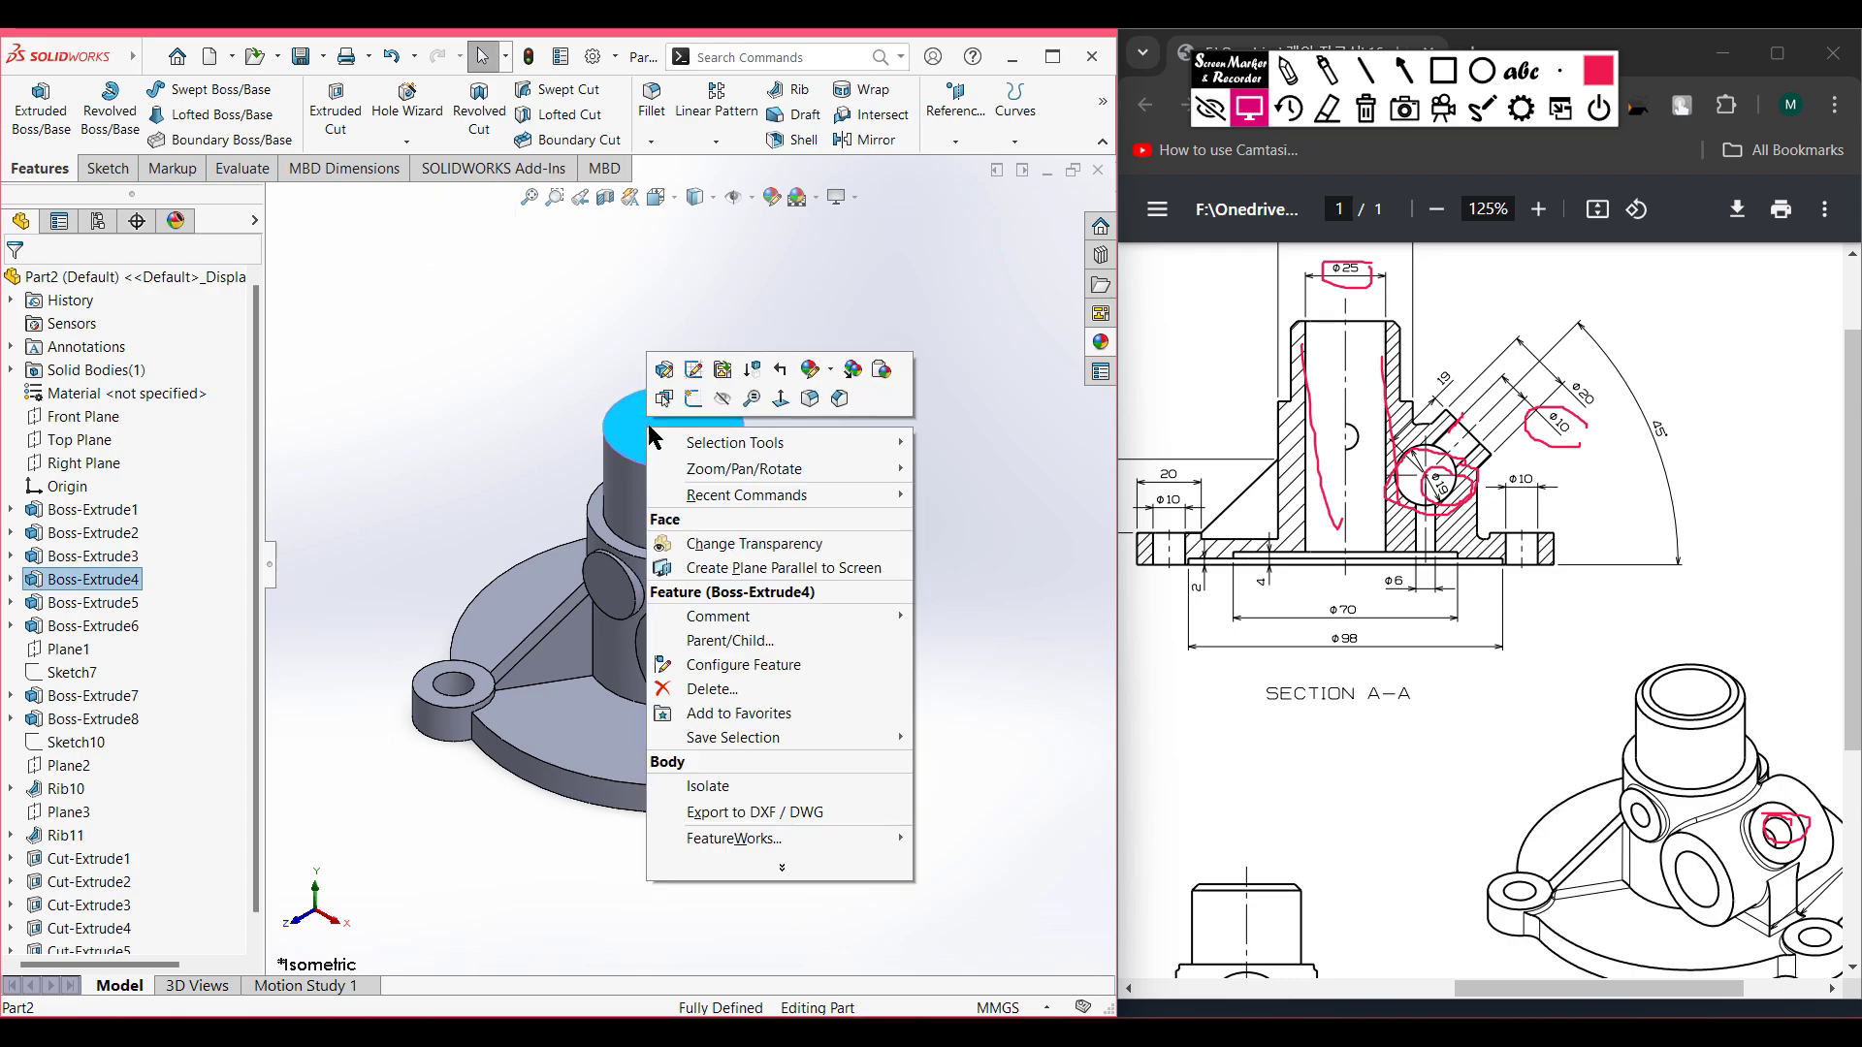
pyautogui.click(694, 399)
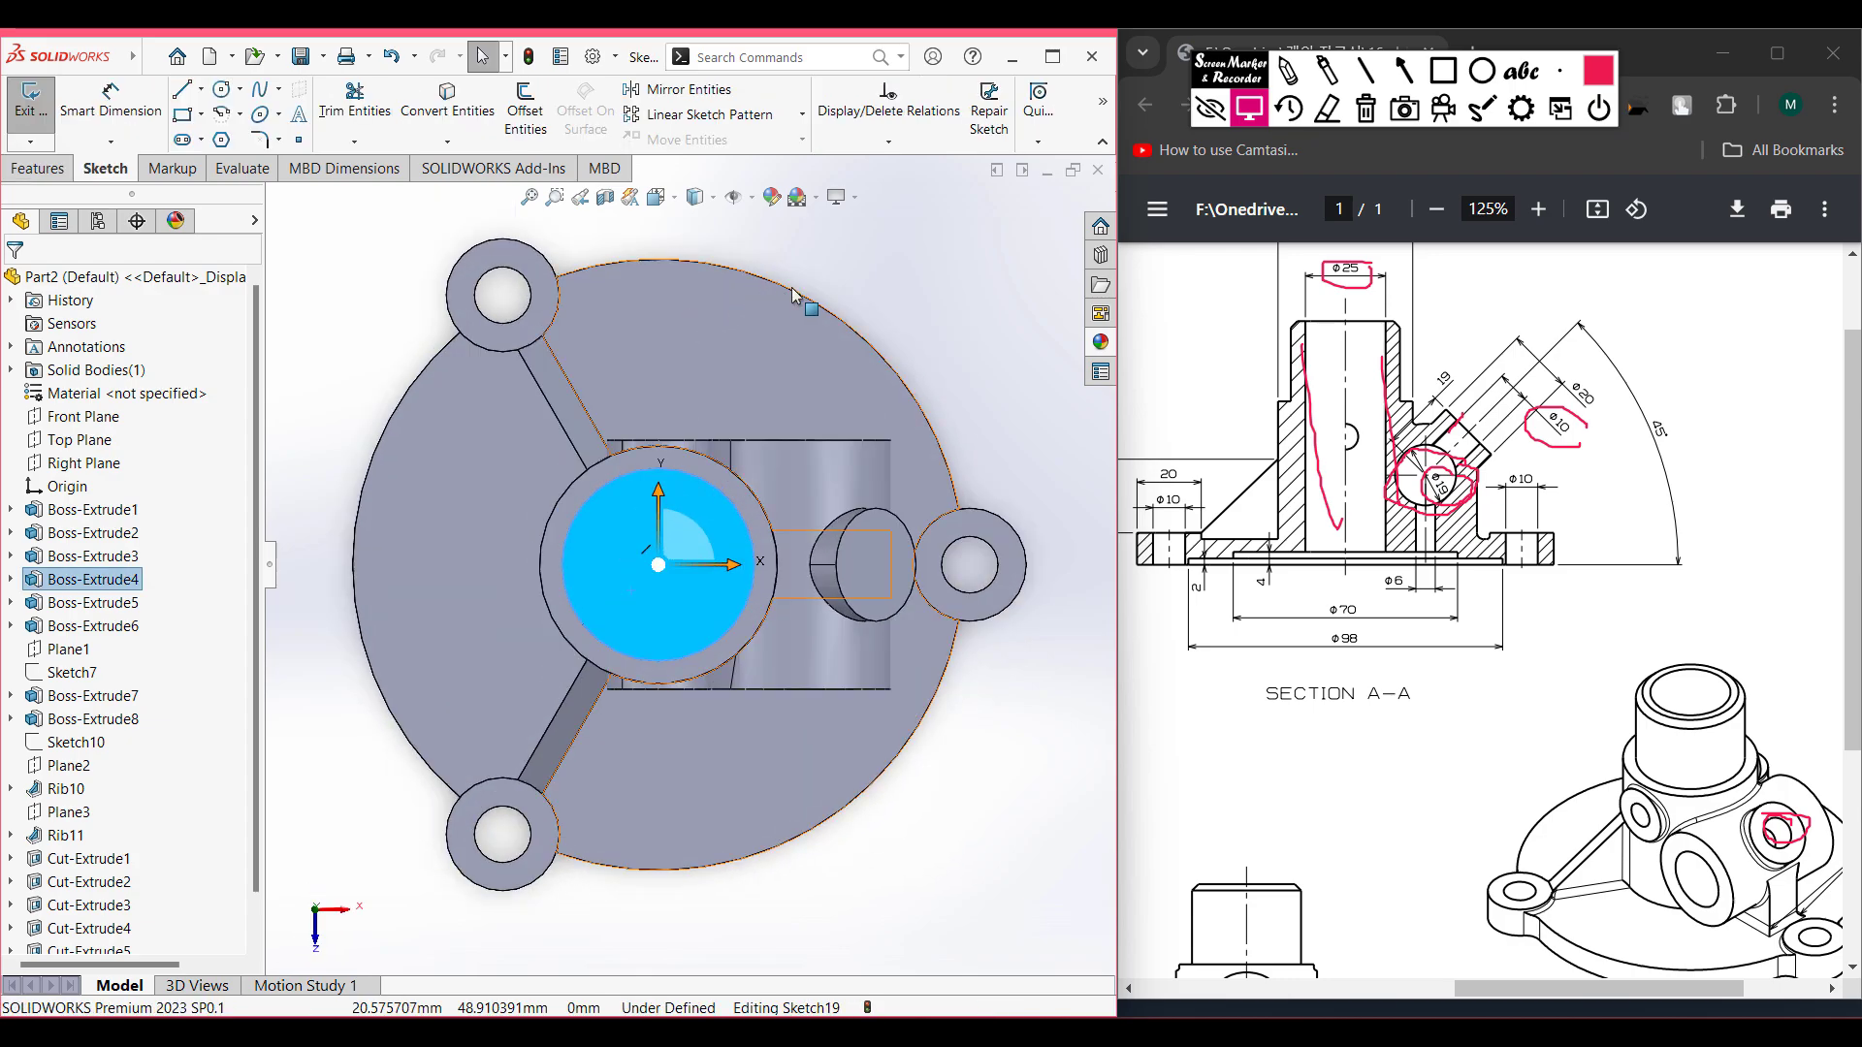
pyautogui.click(223, 90)
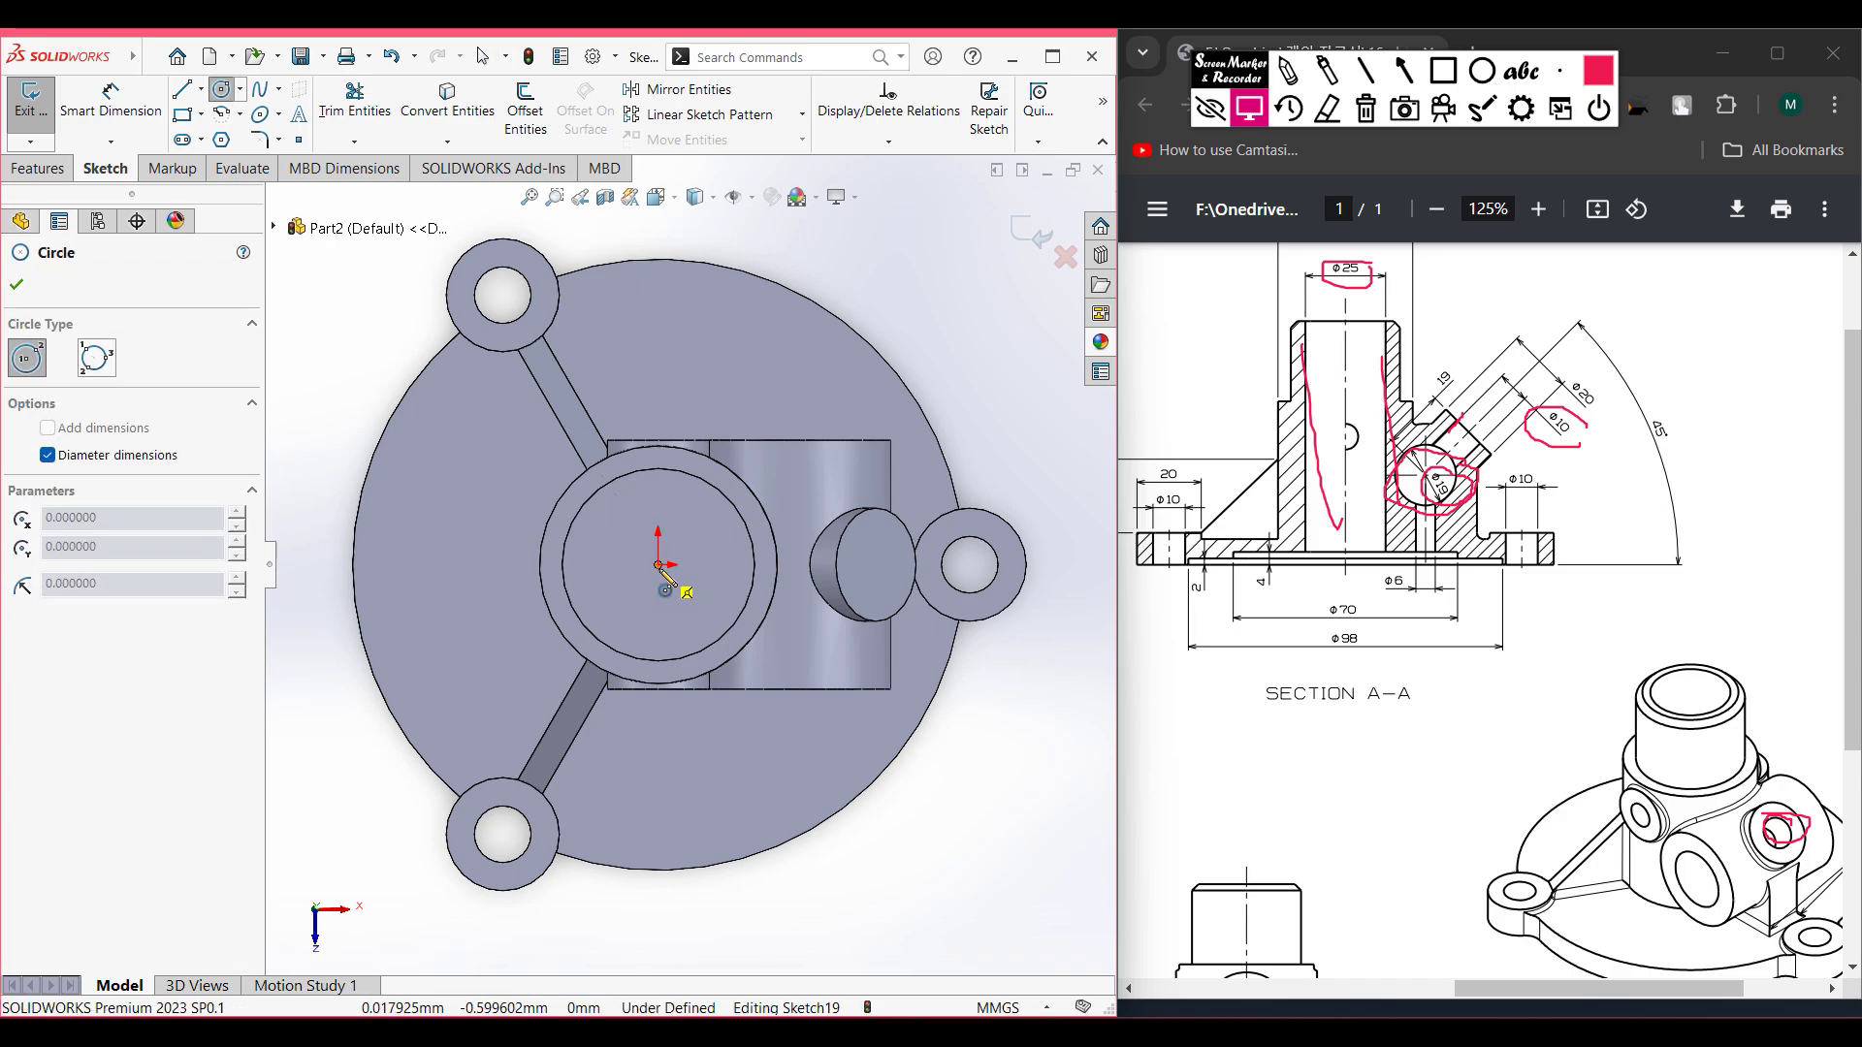
pyautogui.click(657, 564)
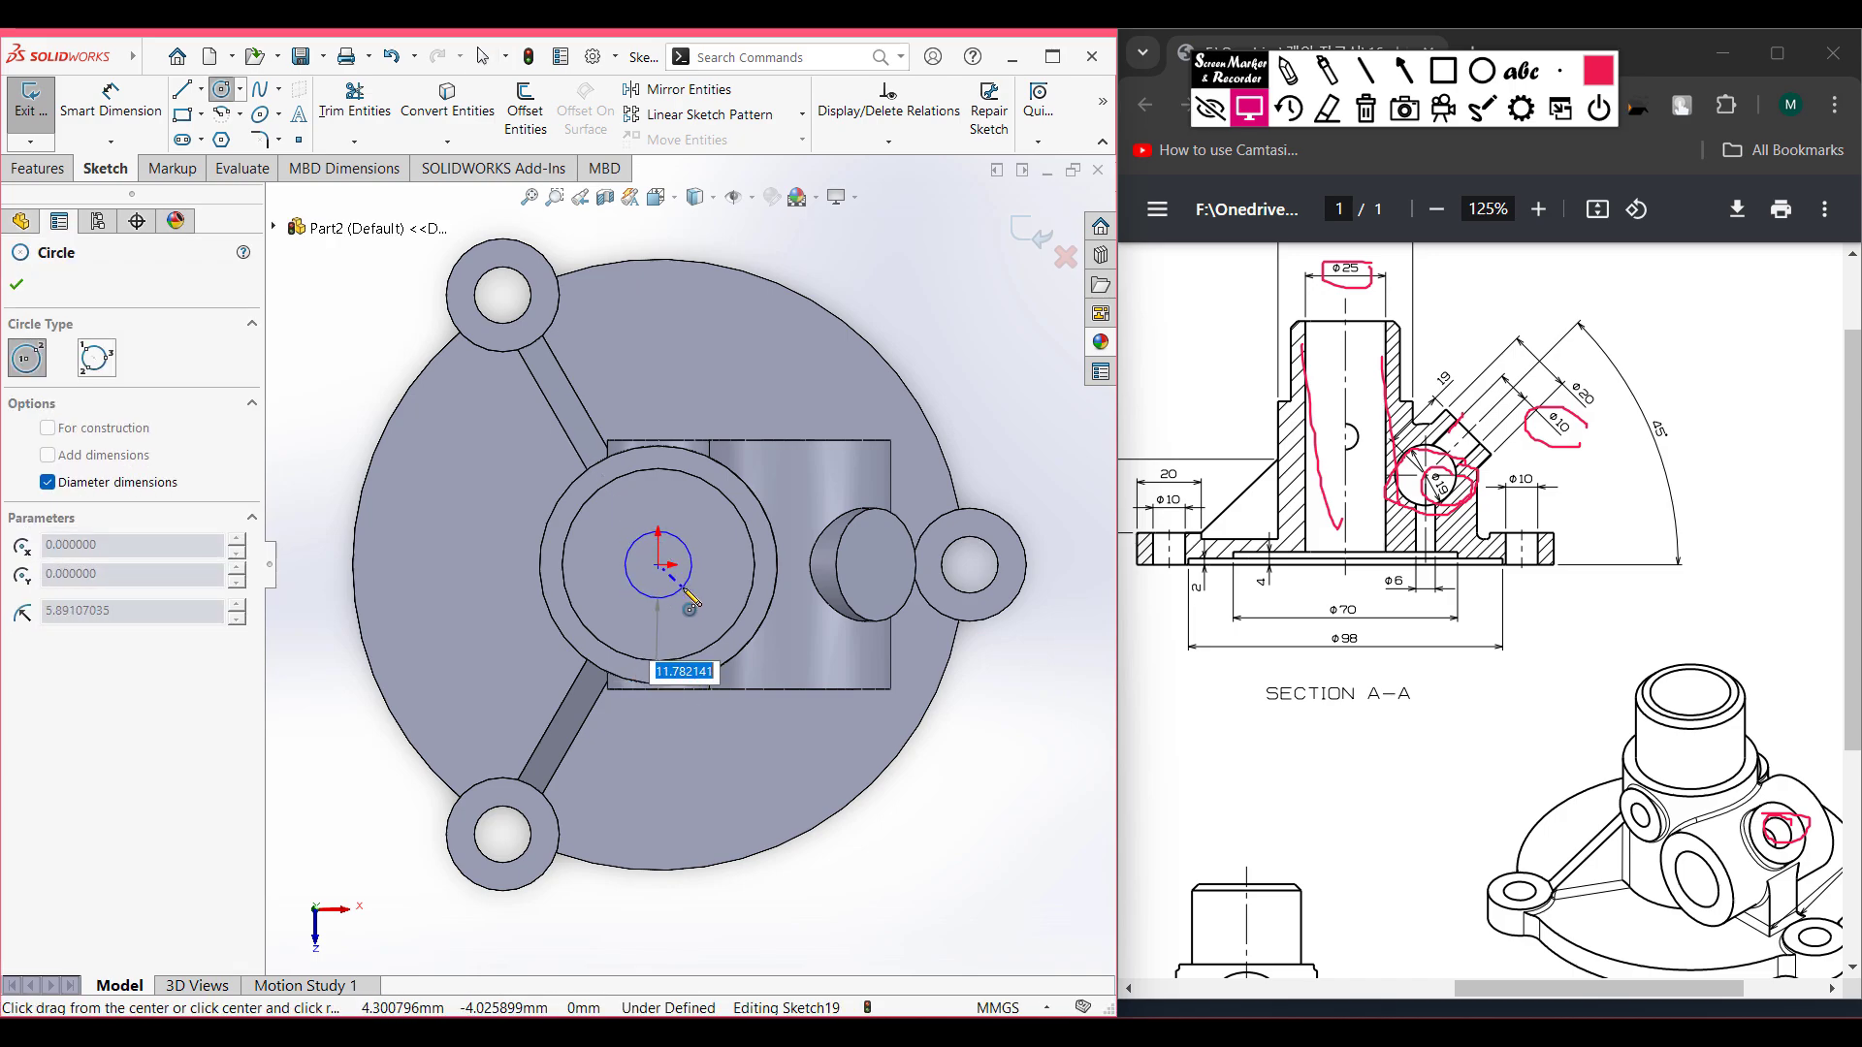
pyautogui.press('Return')
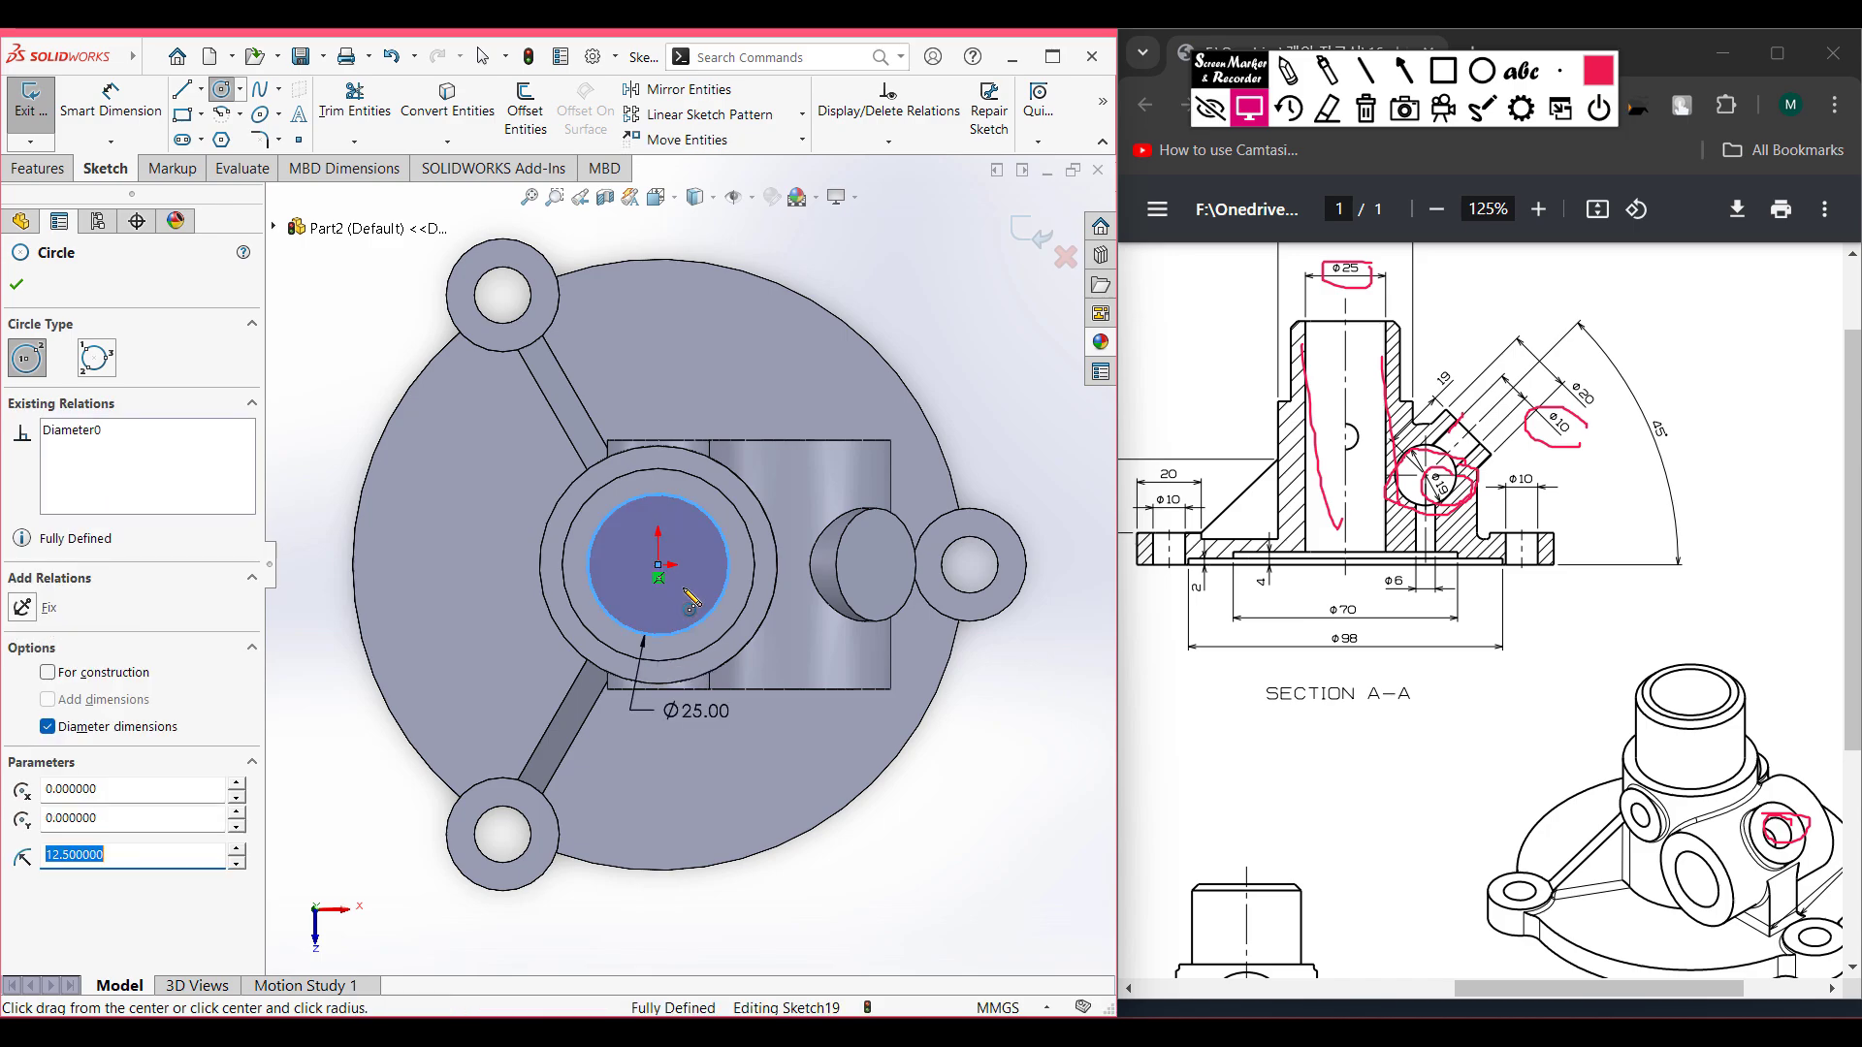
# - Cut-extrude the 25 mm circle 120 mm downward through the vertical cylinder and the base
pyautogui.hotkey('ctrl', '7')
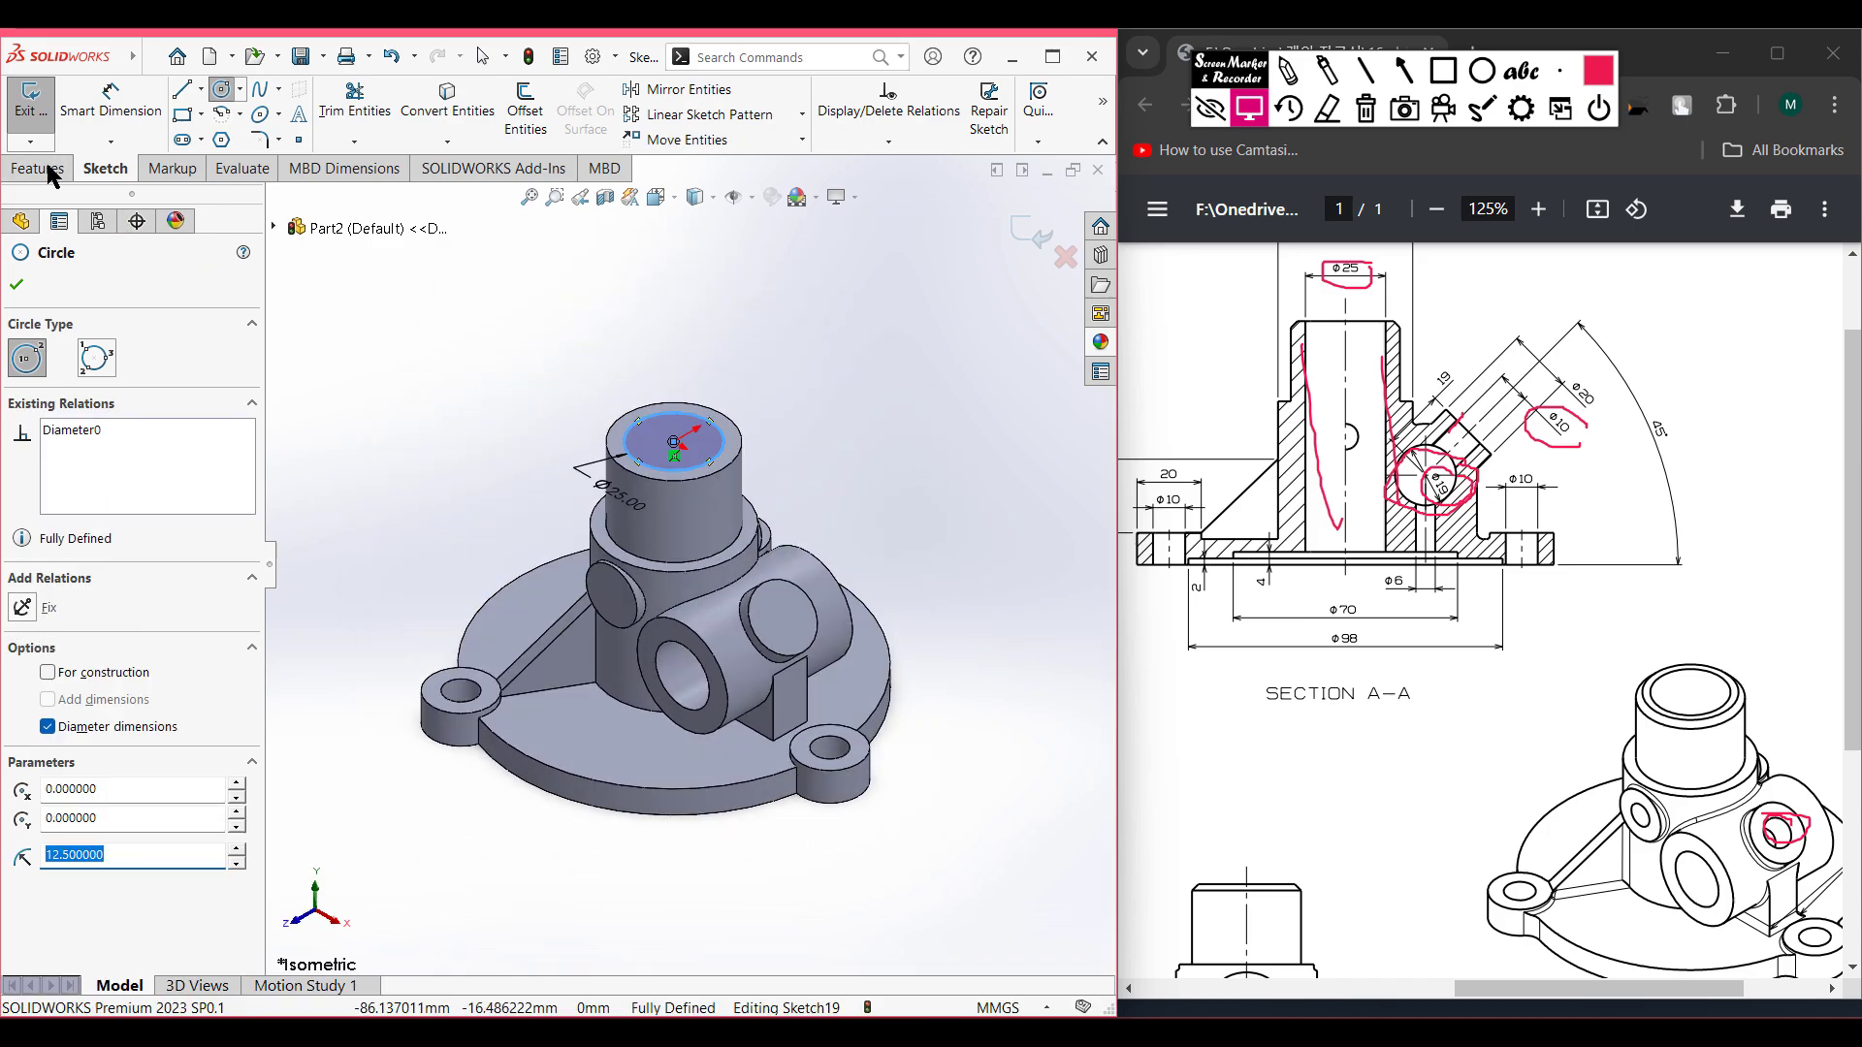
pyautogui.click(39, 168)
pyautogui.click(335, 114)
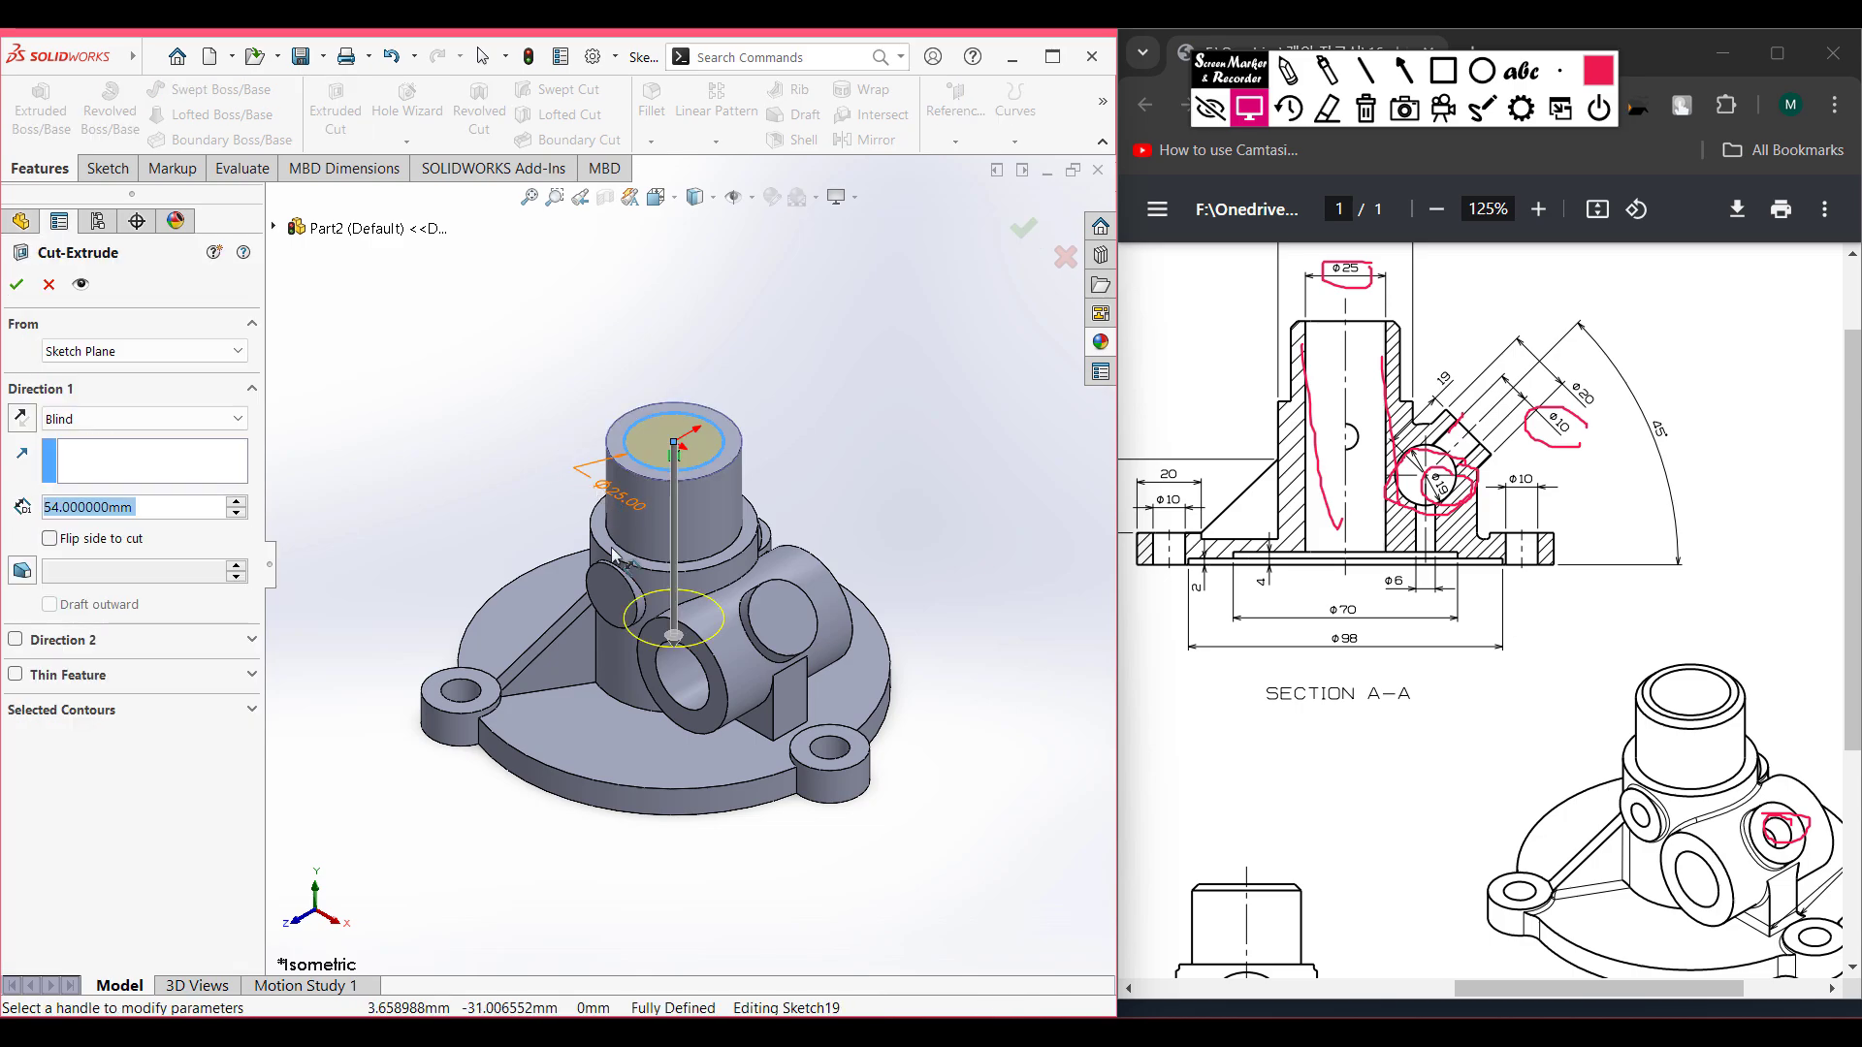
pyautogui.moveTo(673, 637); pyautogui.dragTo(674, 853)
pyautogui.press('Return')
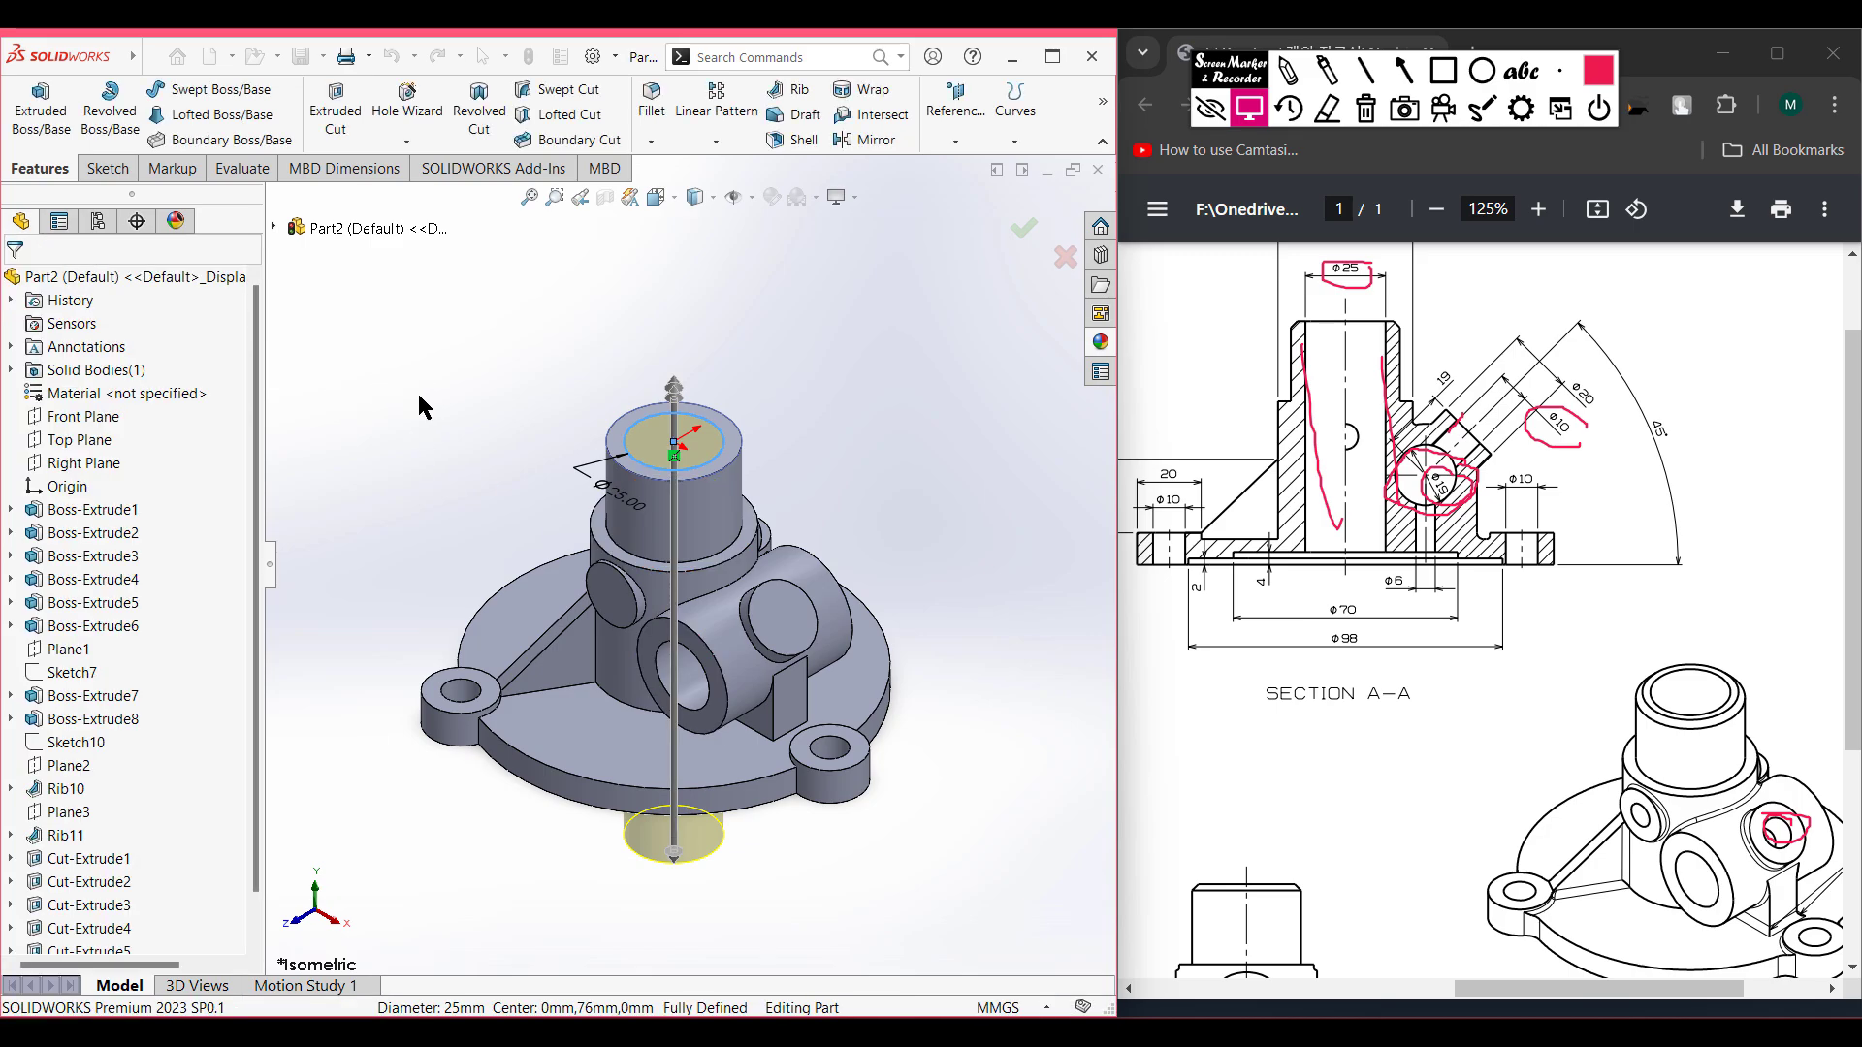
# - Sketch a 10 mm diameter circle centred on the end face of the 45° angled boss
pyautogui.click(797, 633)
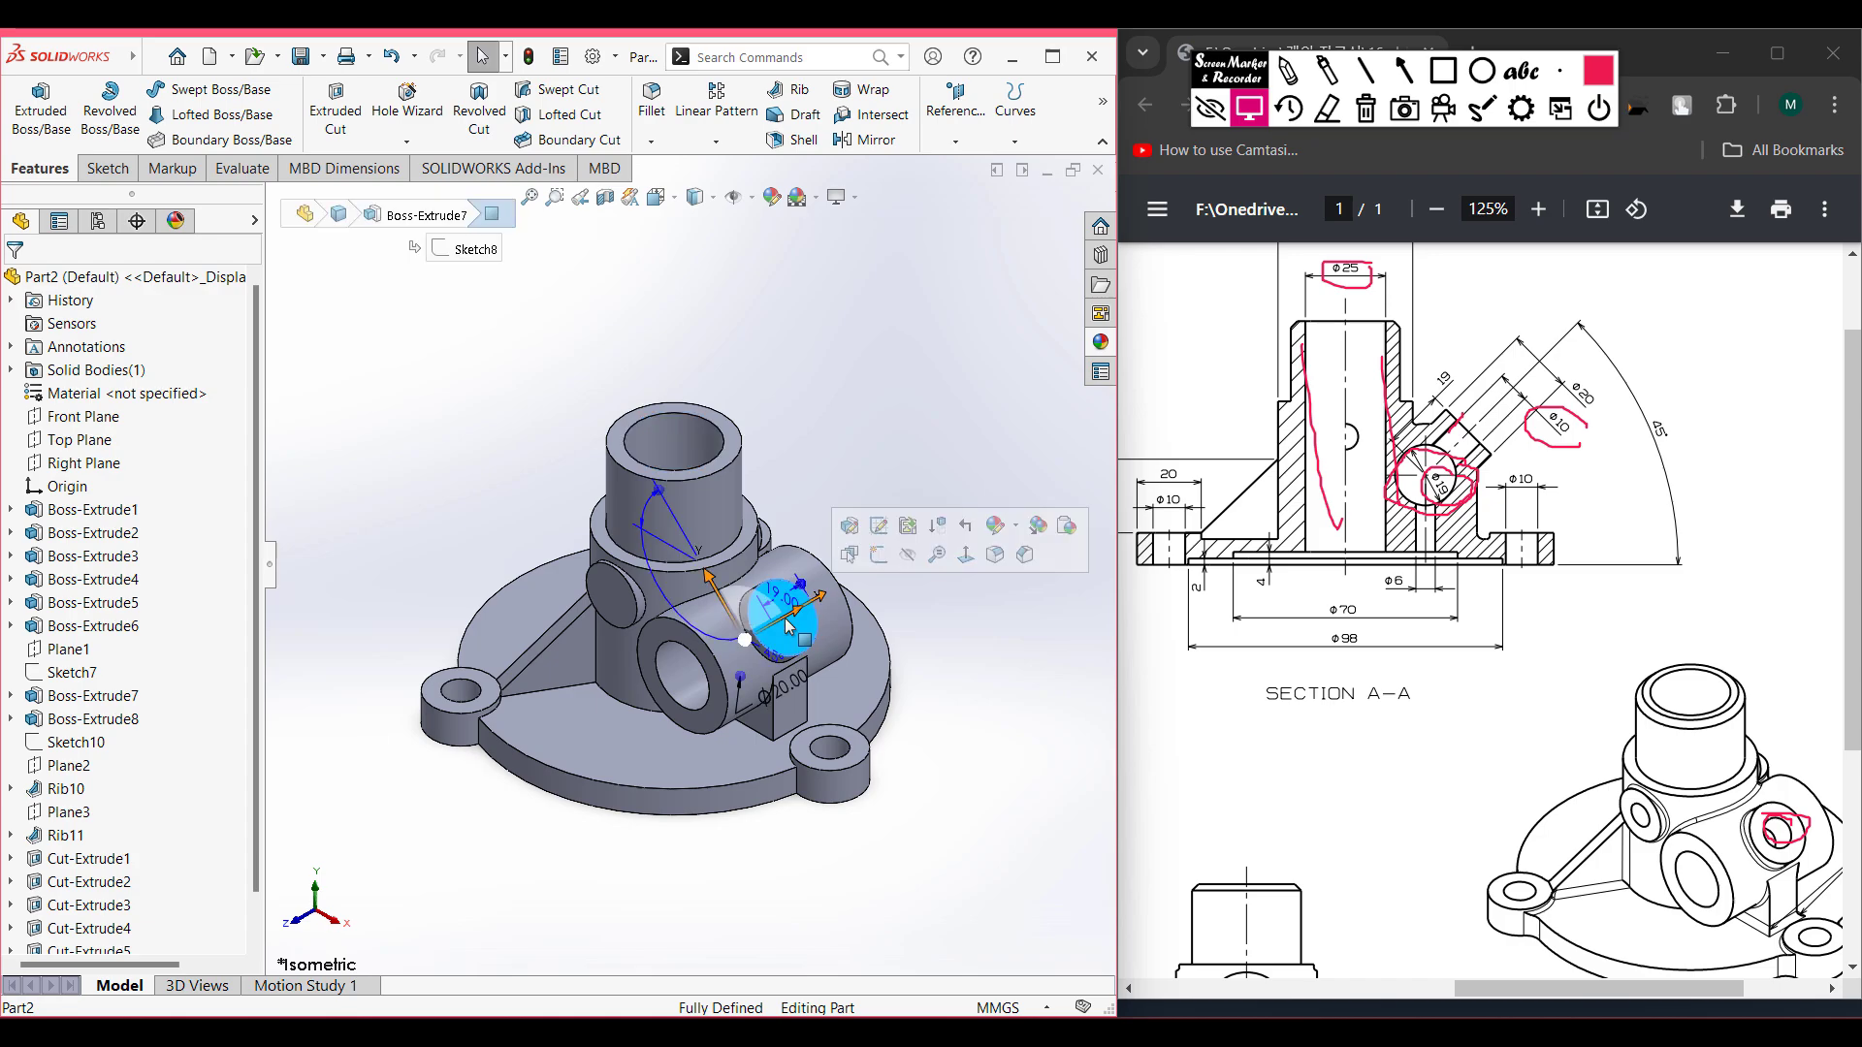
pyautogui.rightClick(800, 636)
pyautogui.click(818, 590)
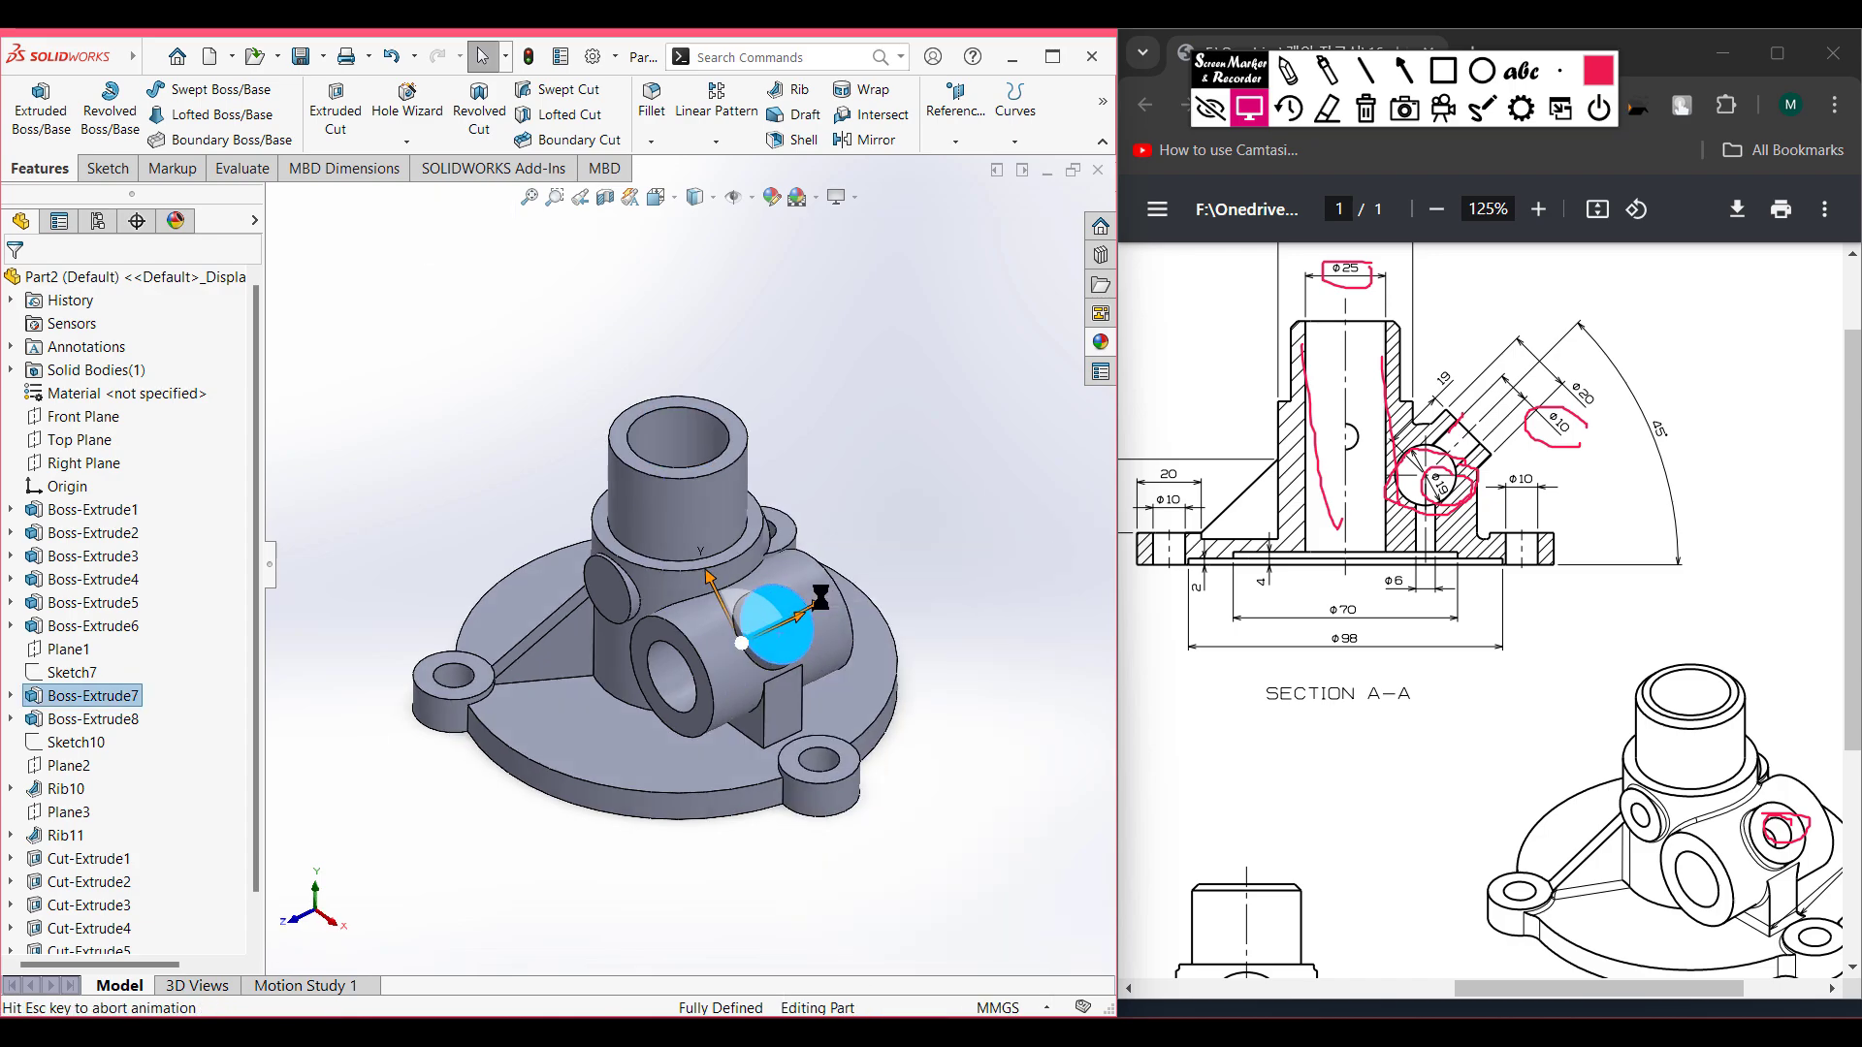
pyautogui.click(222, 90)
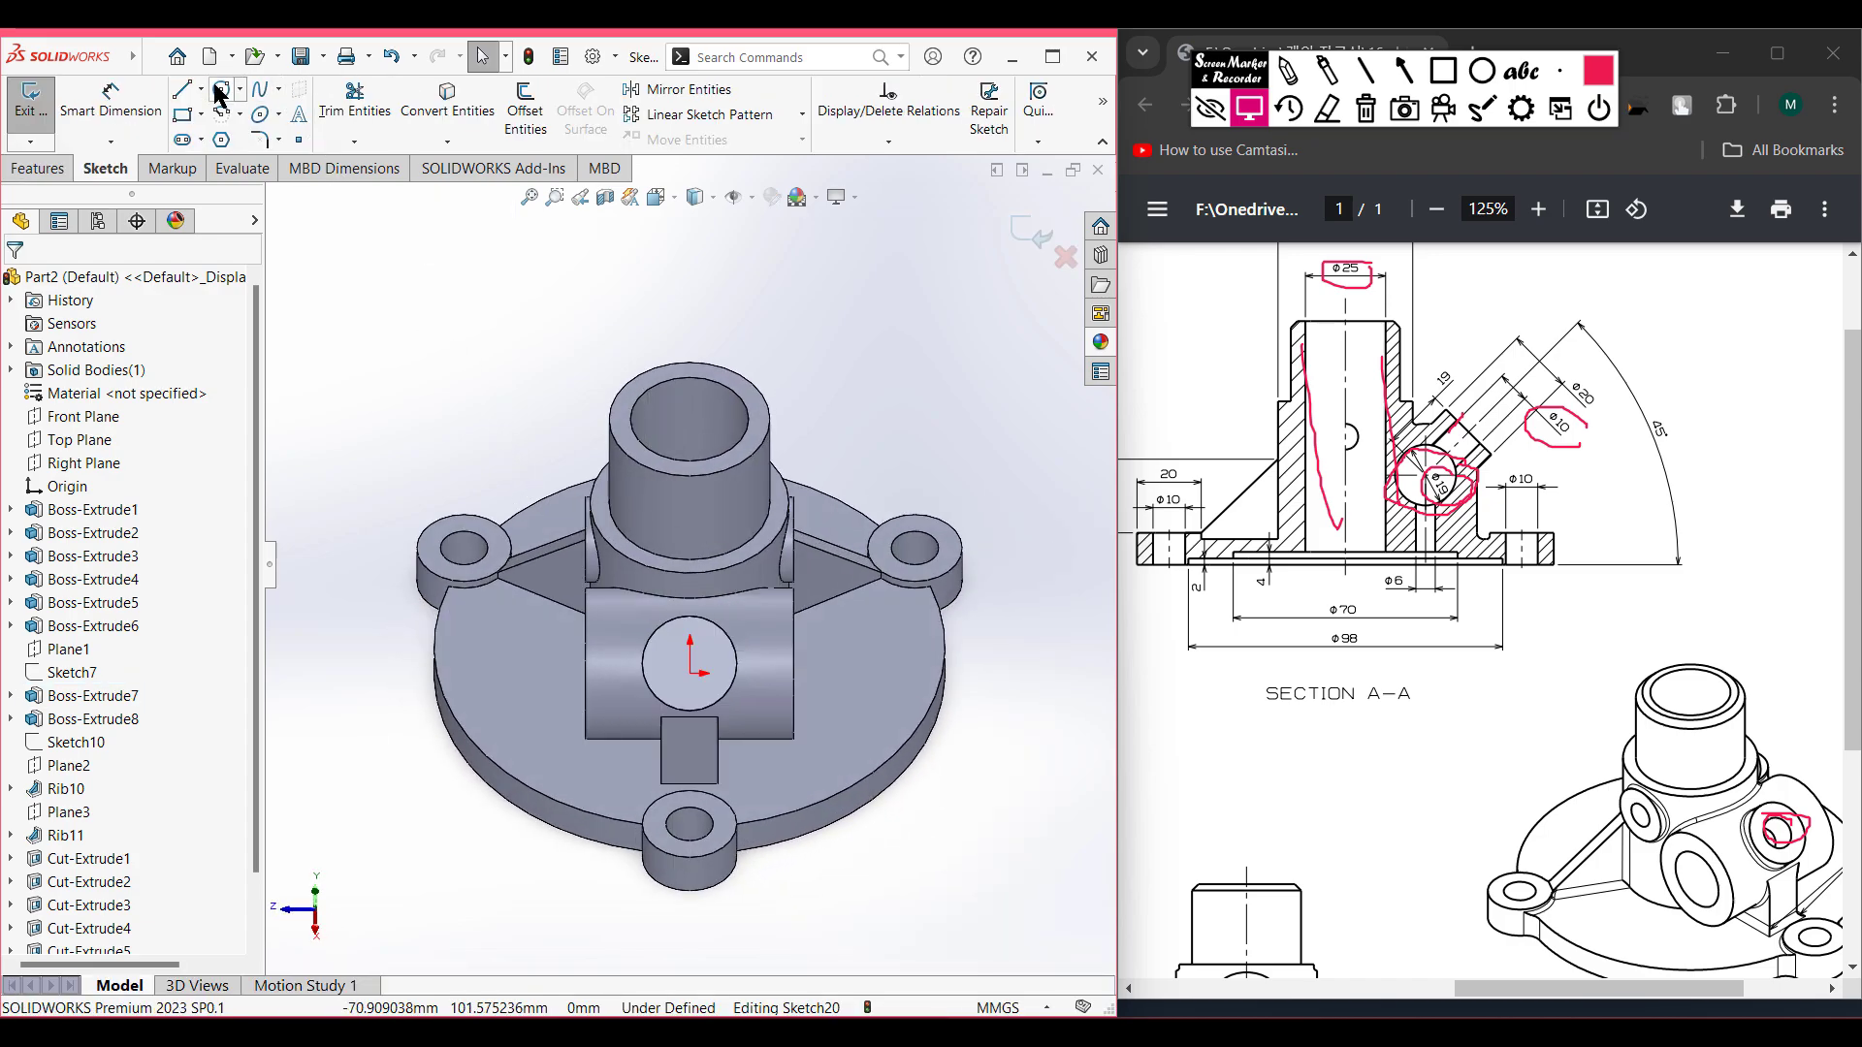
pyautogui.scroll(3, 711, 690)
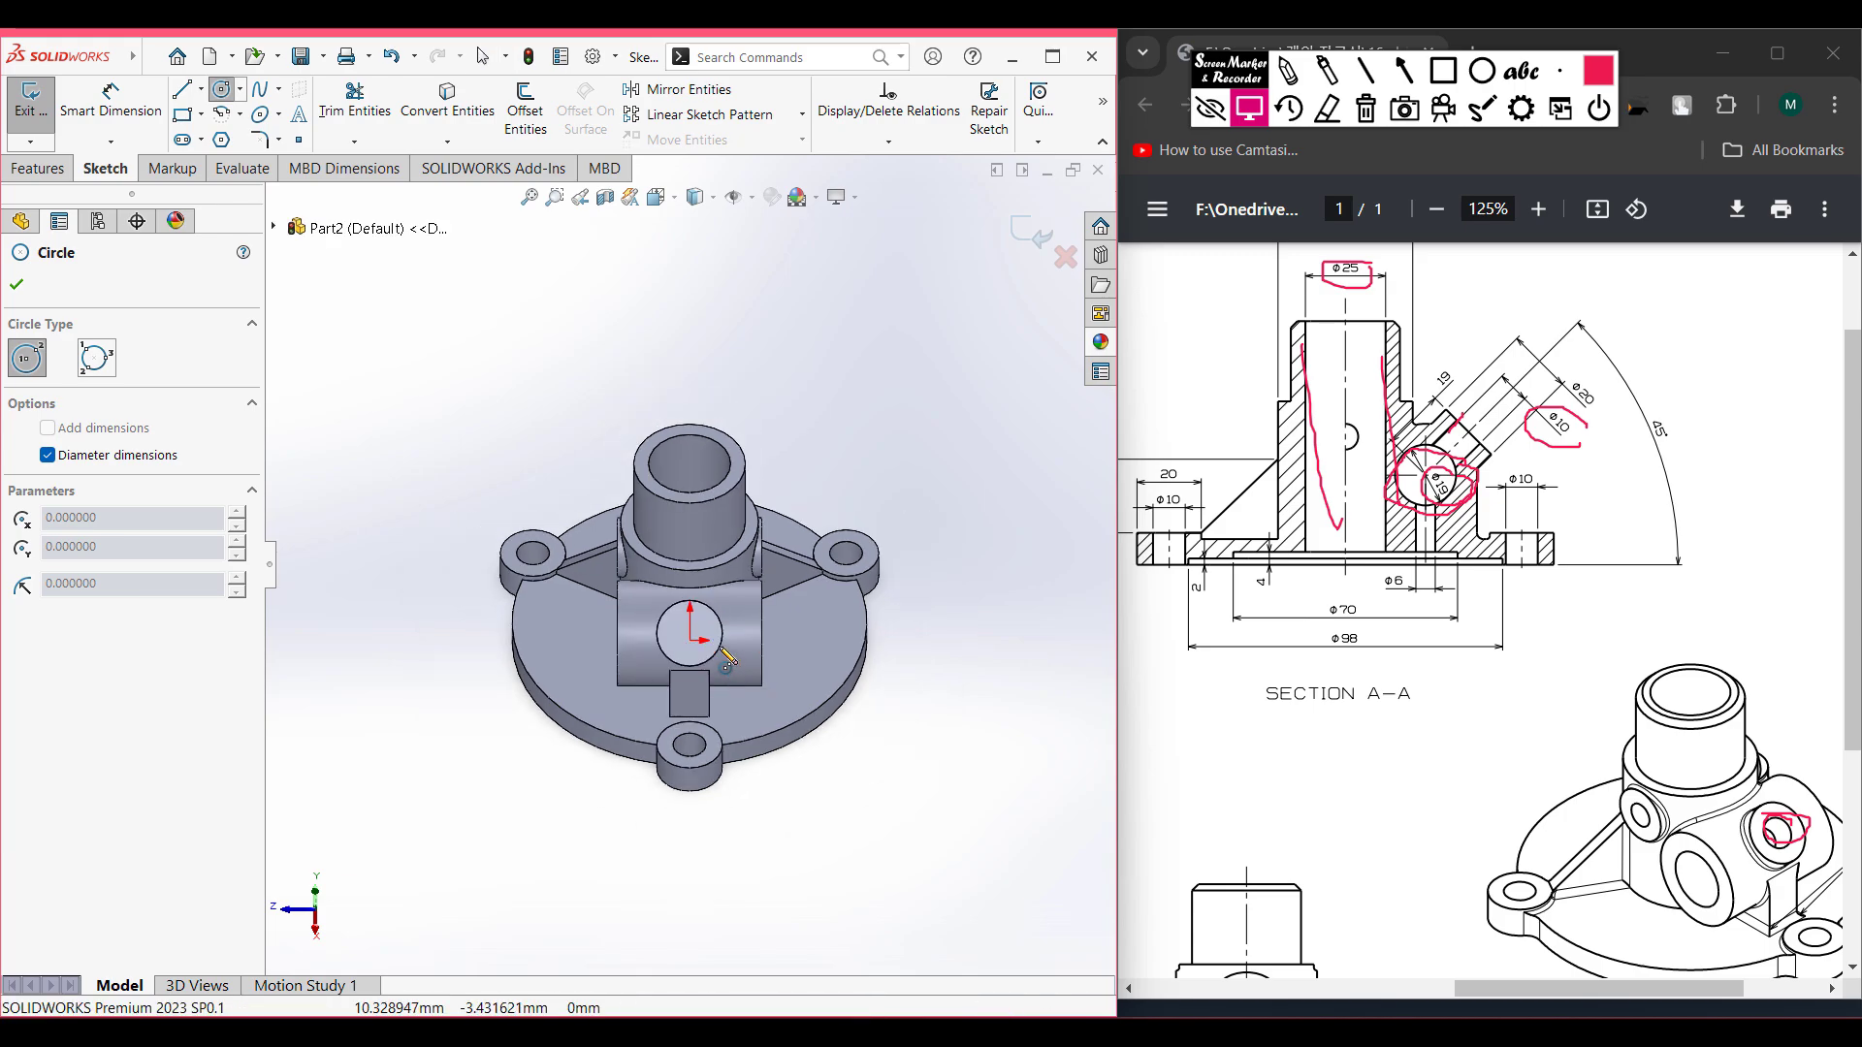
pyautogui.scroll(-6, 706, 684)
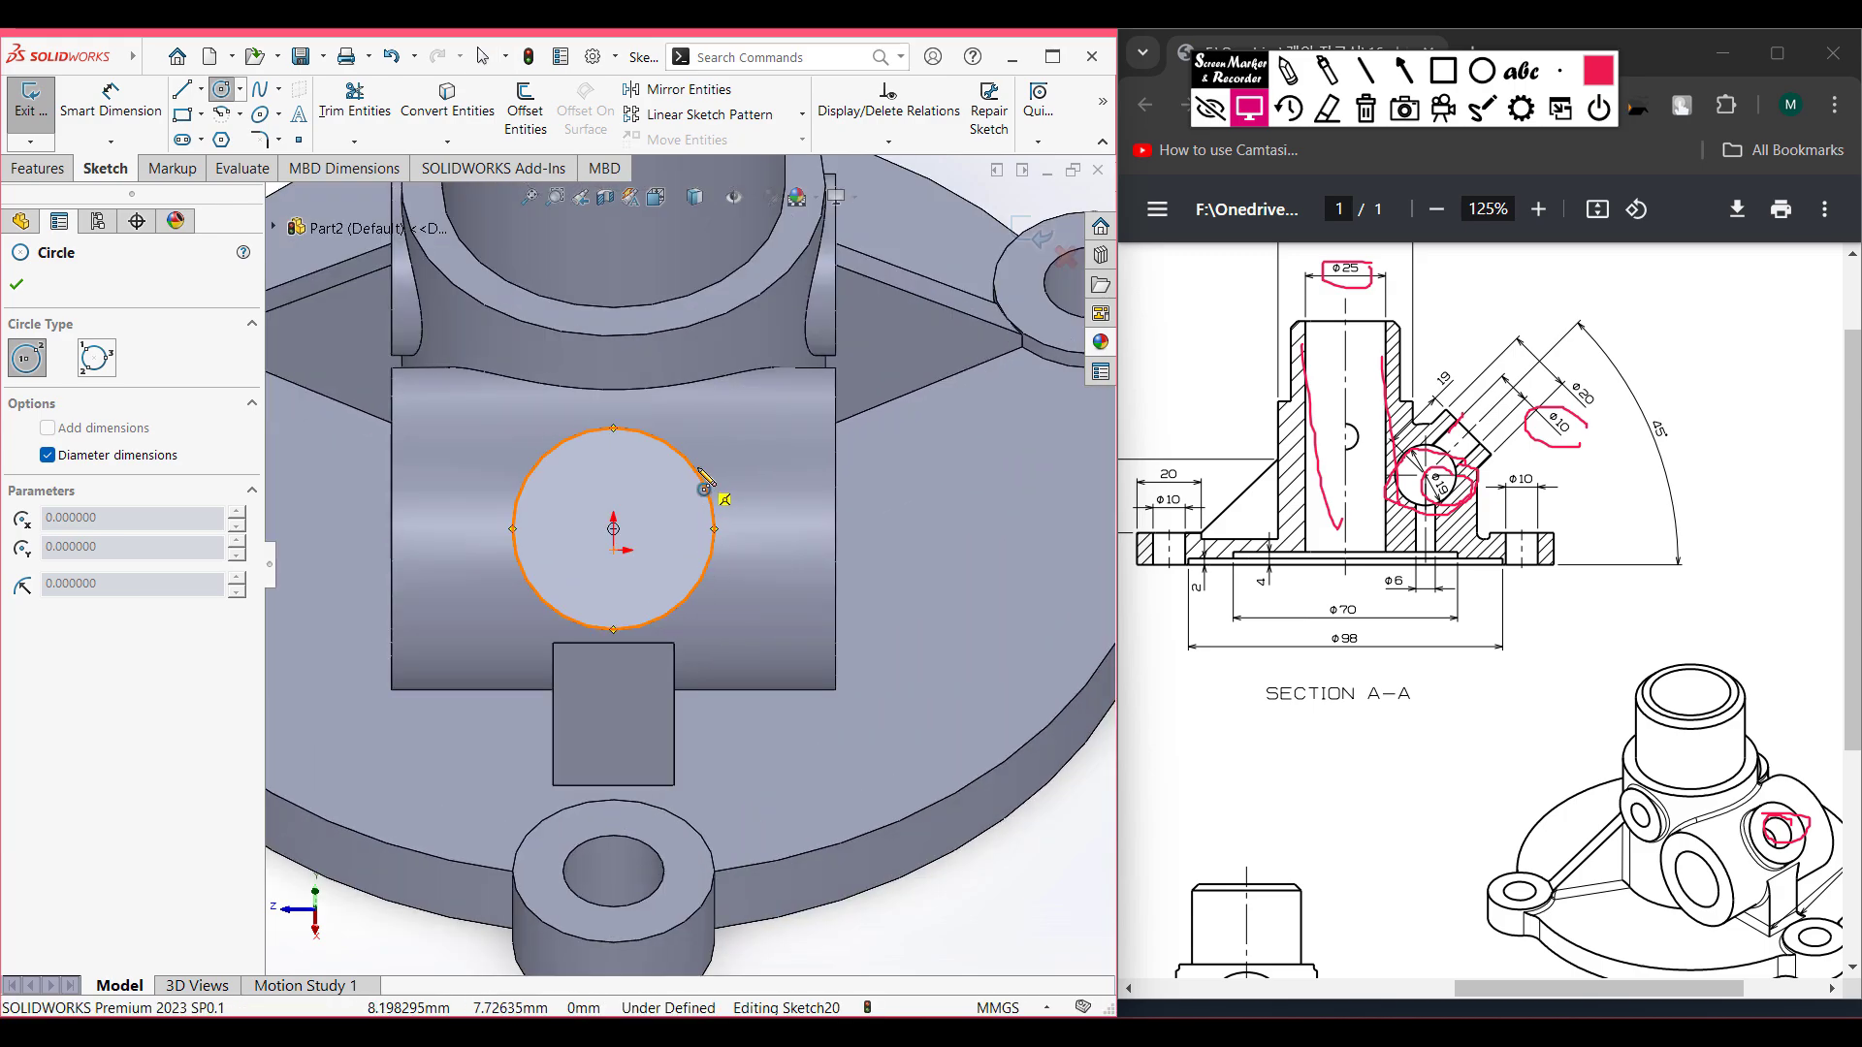
pyautogui.click(614, 528)
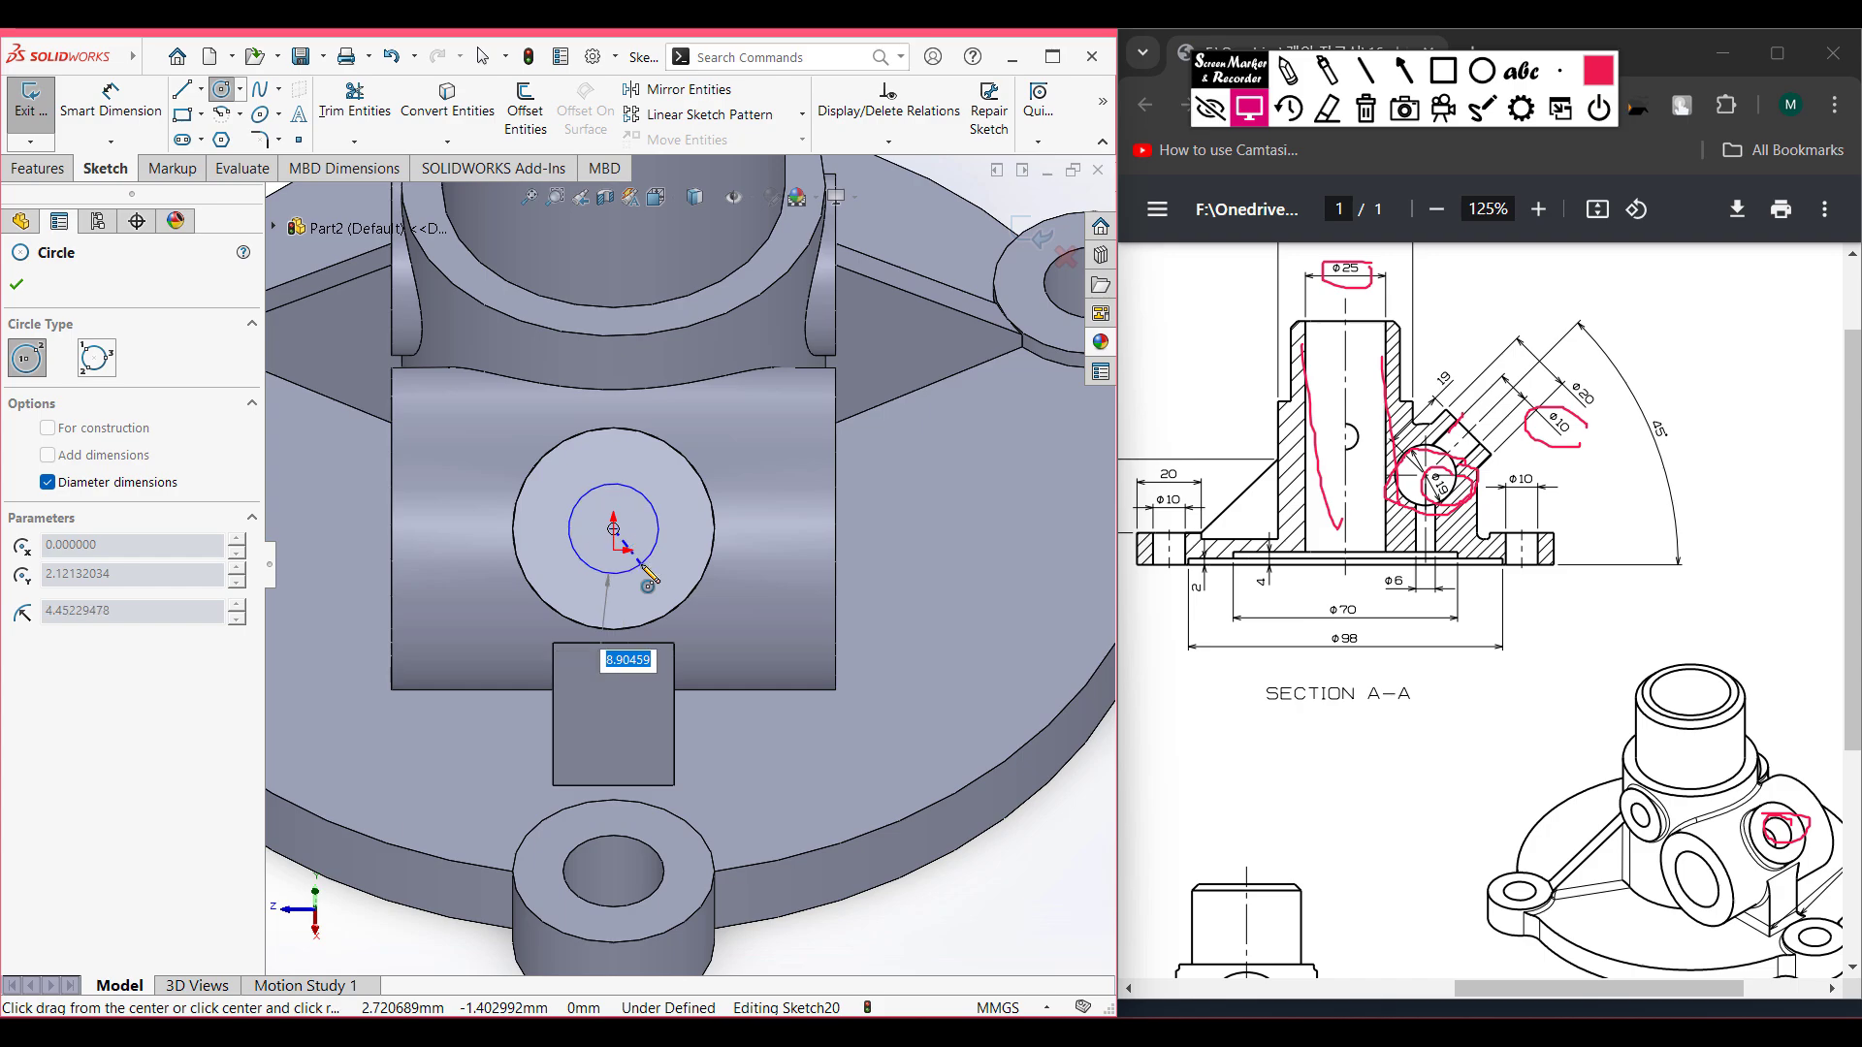
pyautogui.write('10')
pyautogui.press('Return')
# - Cut-extrude the 10 mm circle 18 mm deep so the angled boss opens into the horizontal cylinder's bore
pyautogui.hotkey('ctrl', '7')
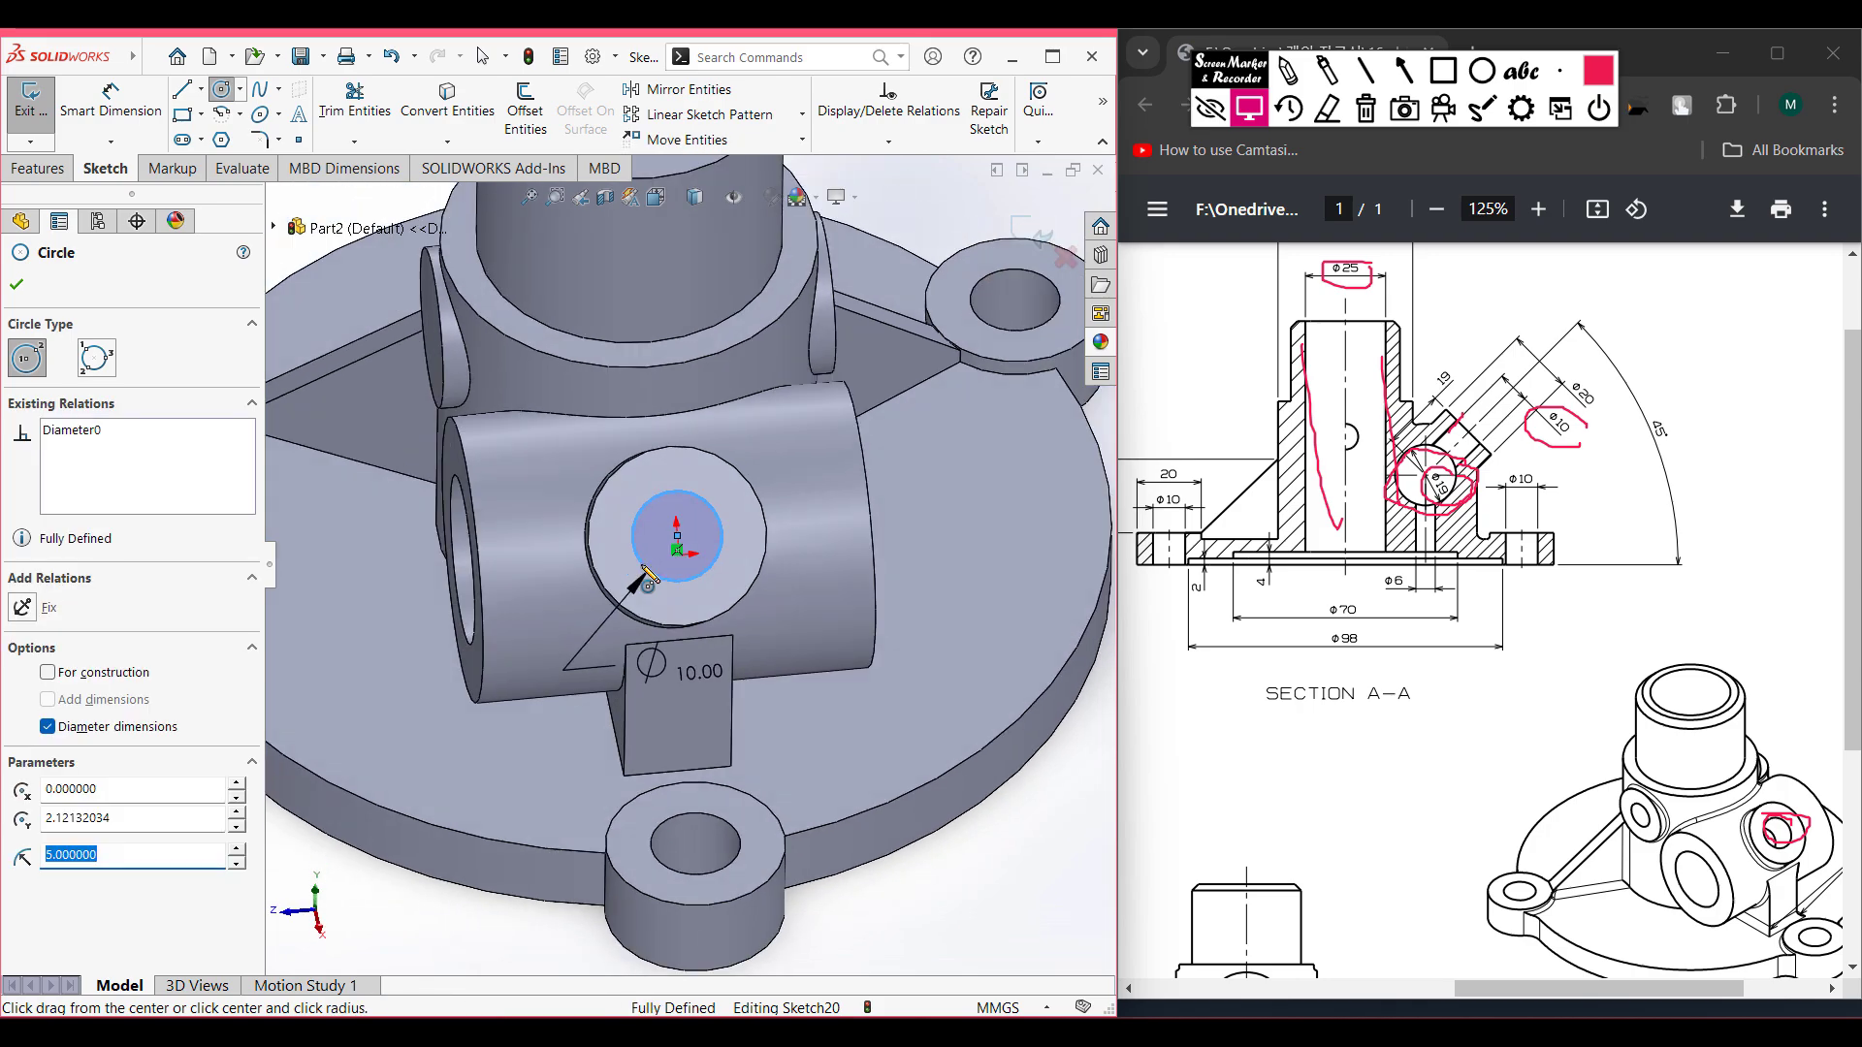
pyautogui.click(39, 168)
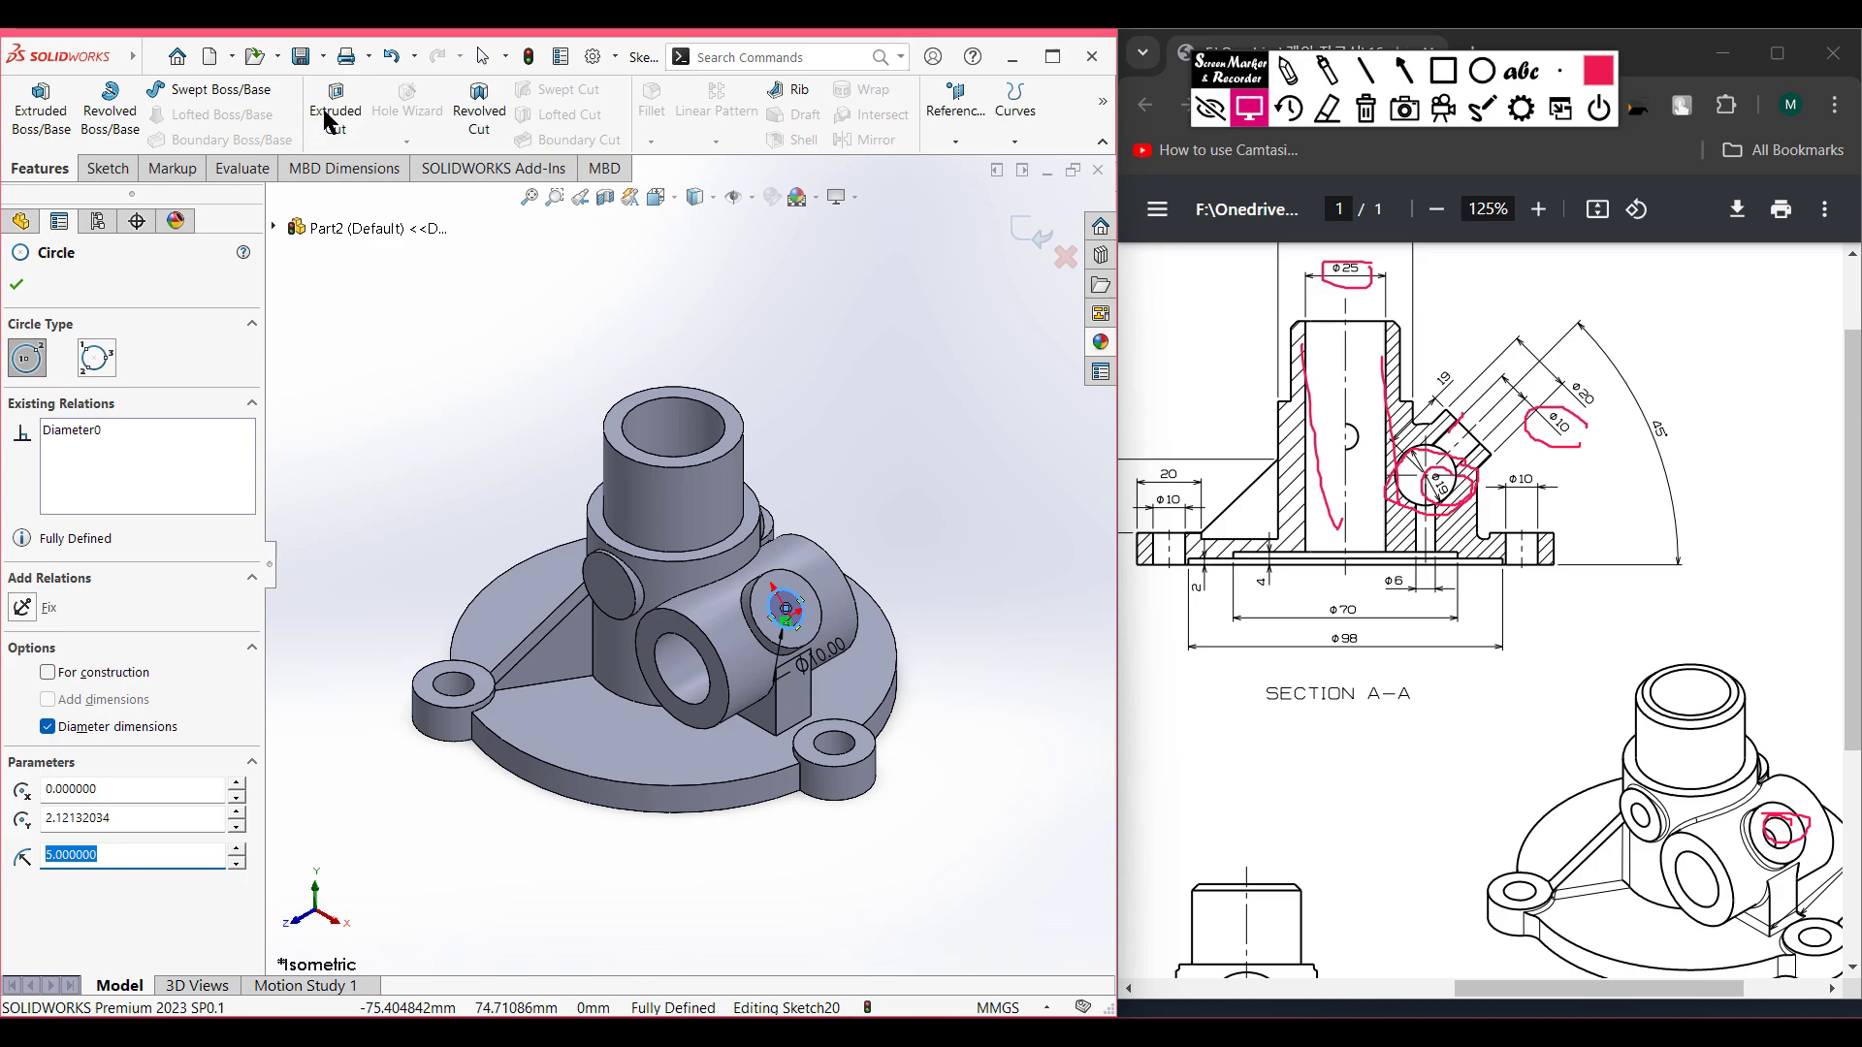
pyautogui.click(334, 112)
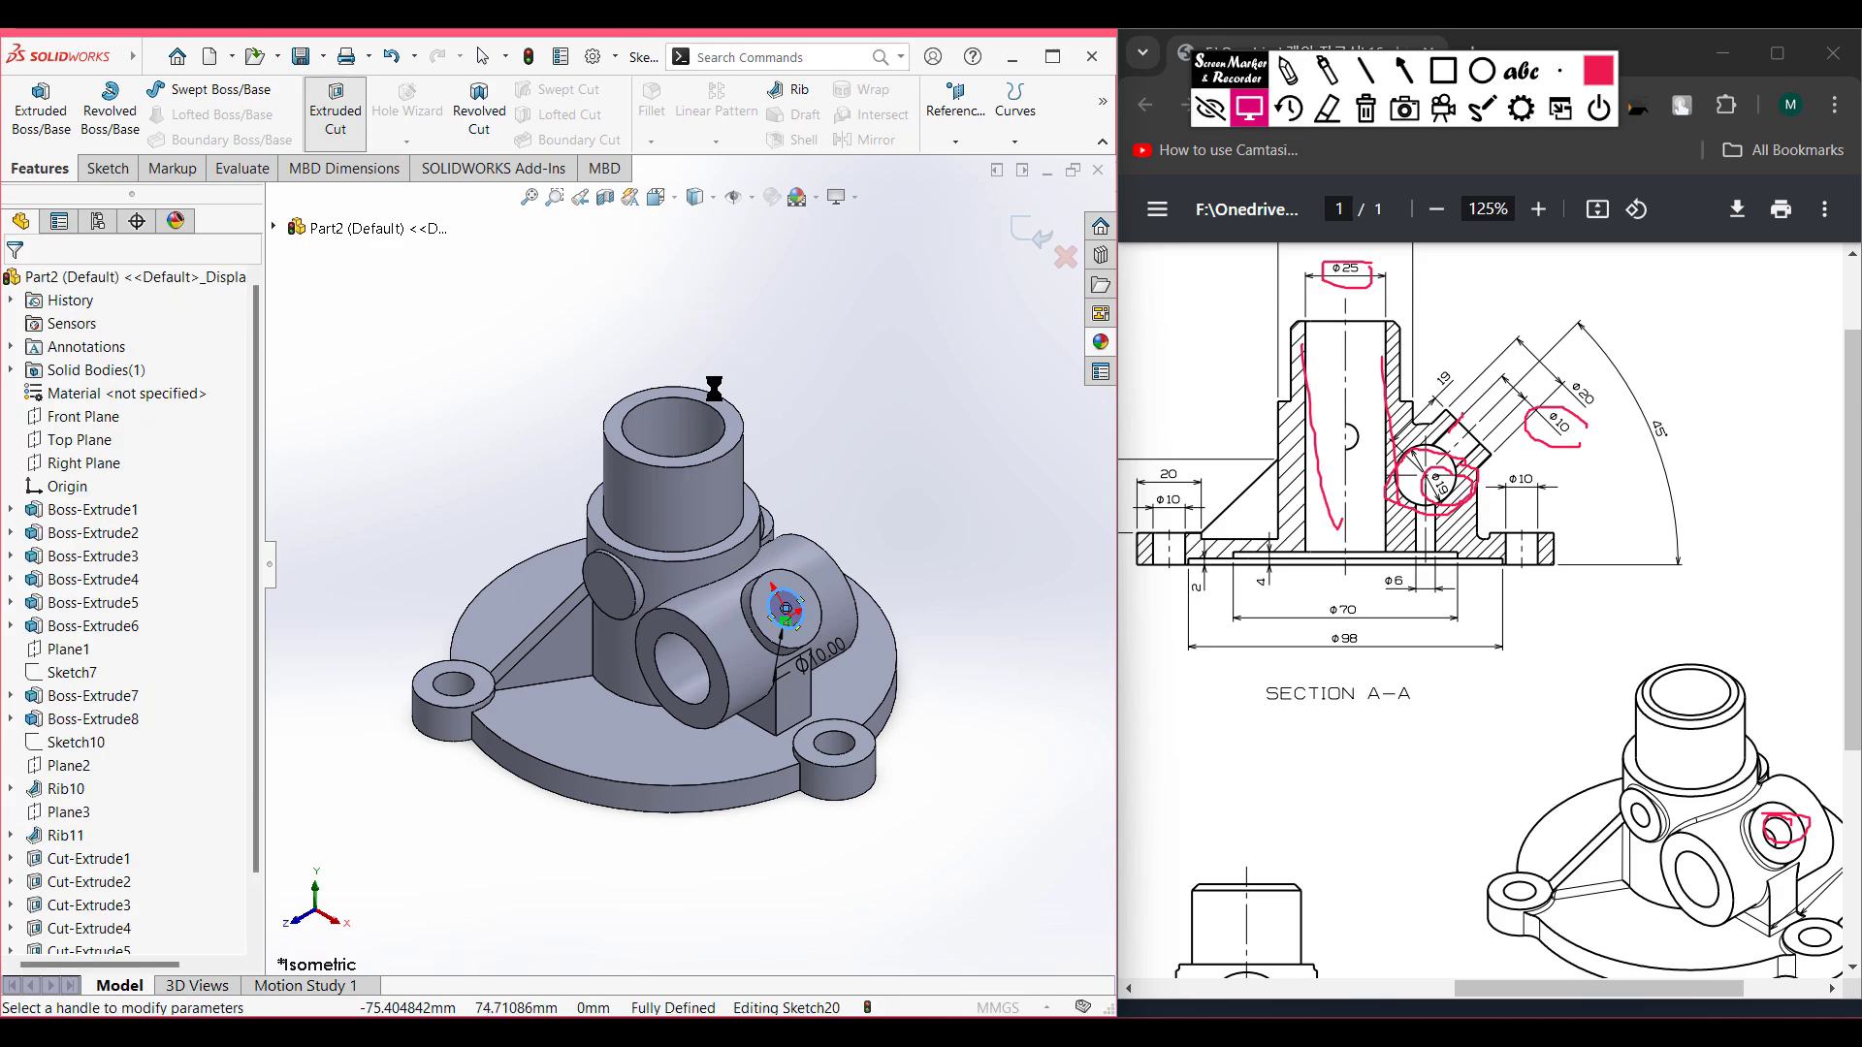
pyautogui.click(650, 202)
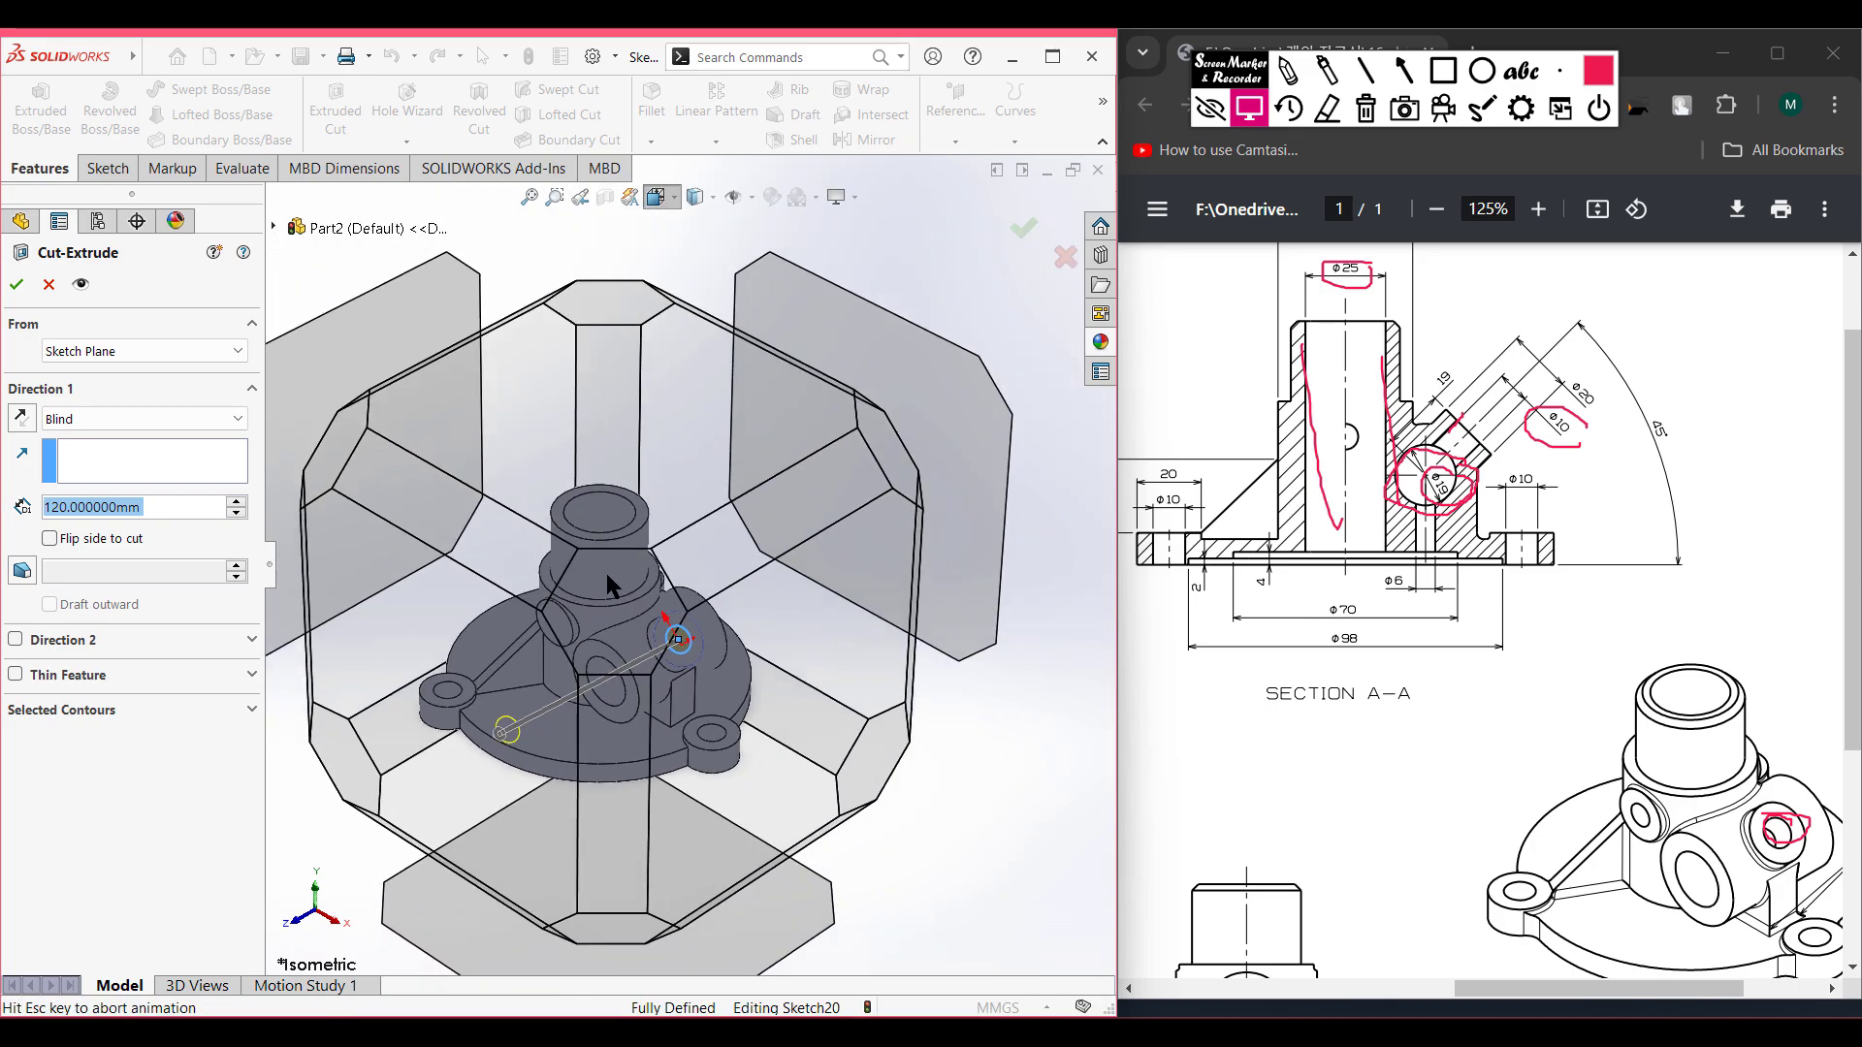
pyautogui.click(397, 675)
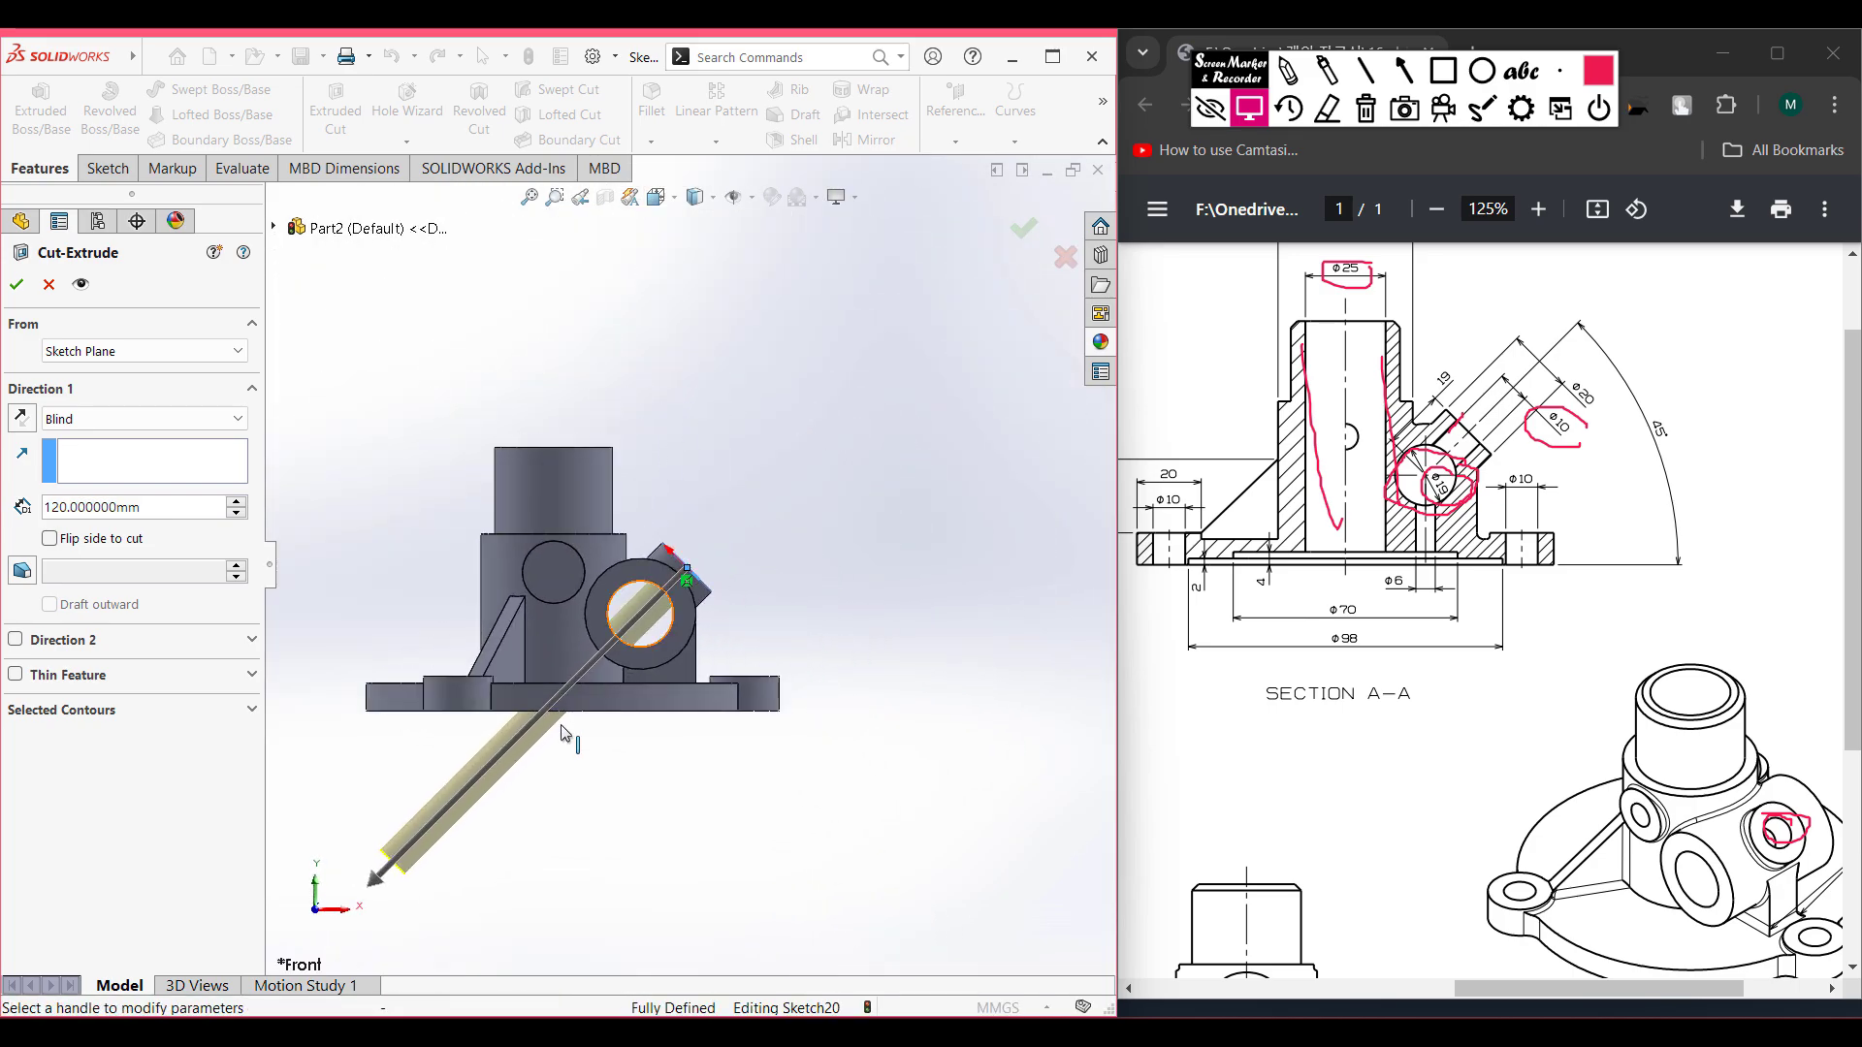
pyautogui.moveTo(377, 879); pyautogui.dragTo(632, 635)
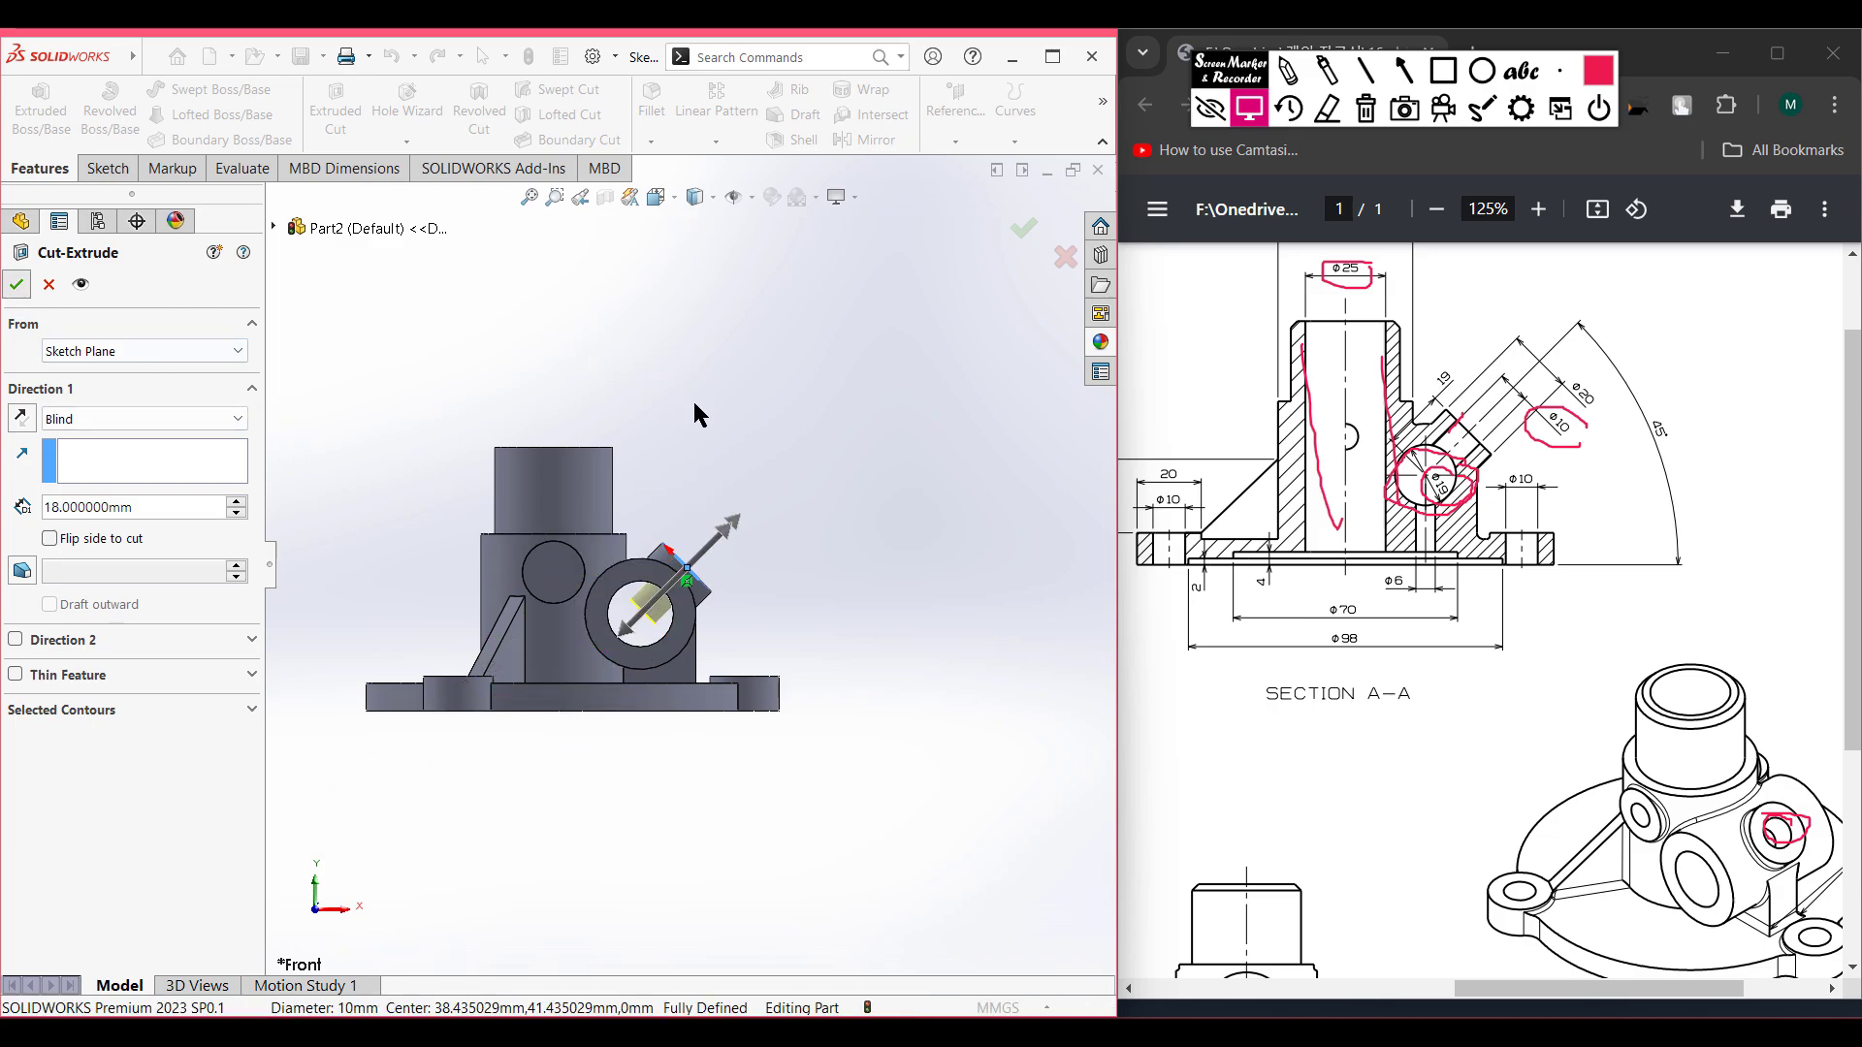
pyautogui.press('Return')
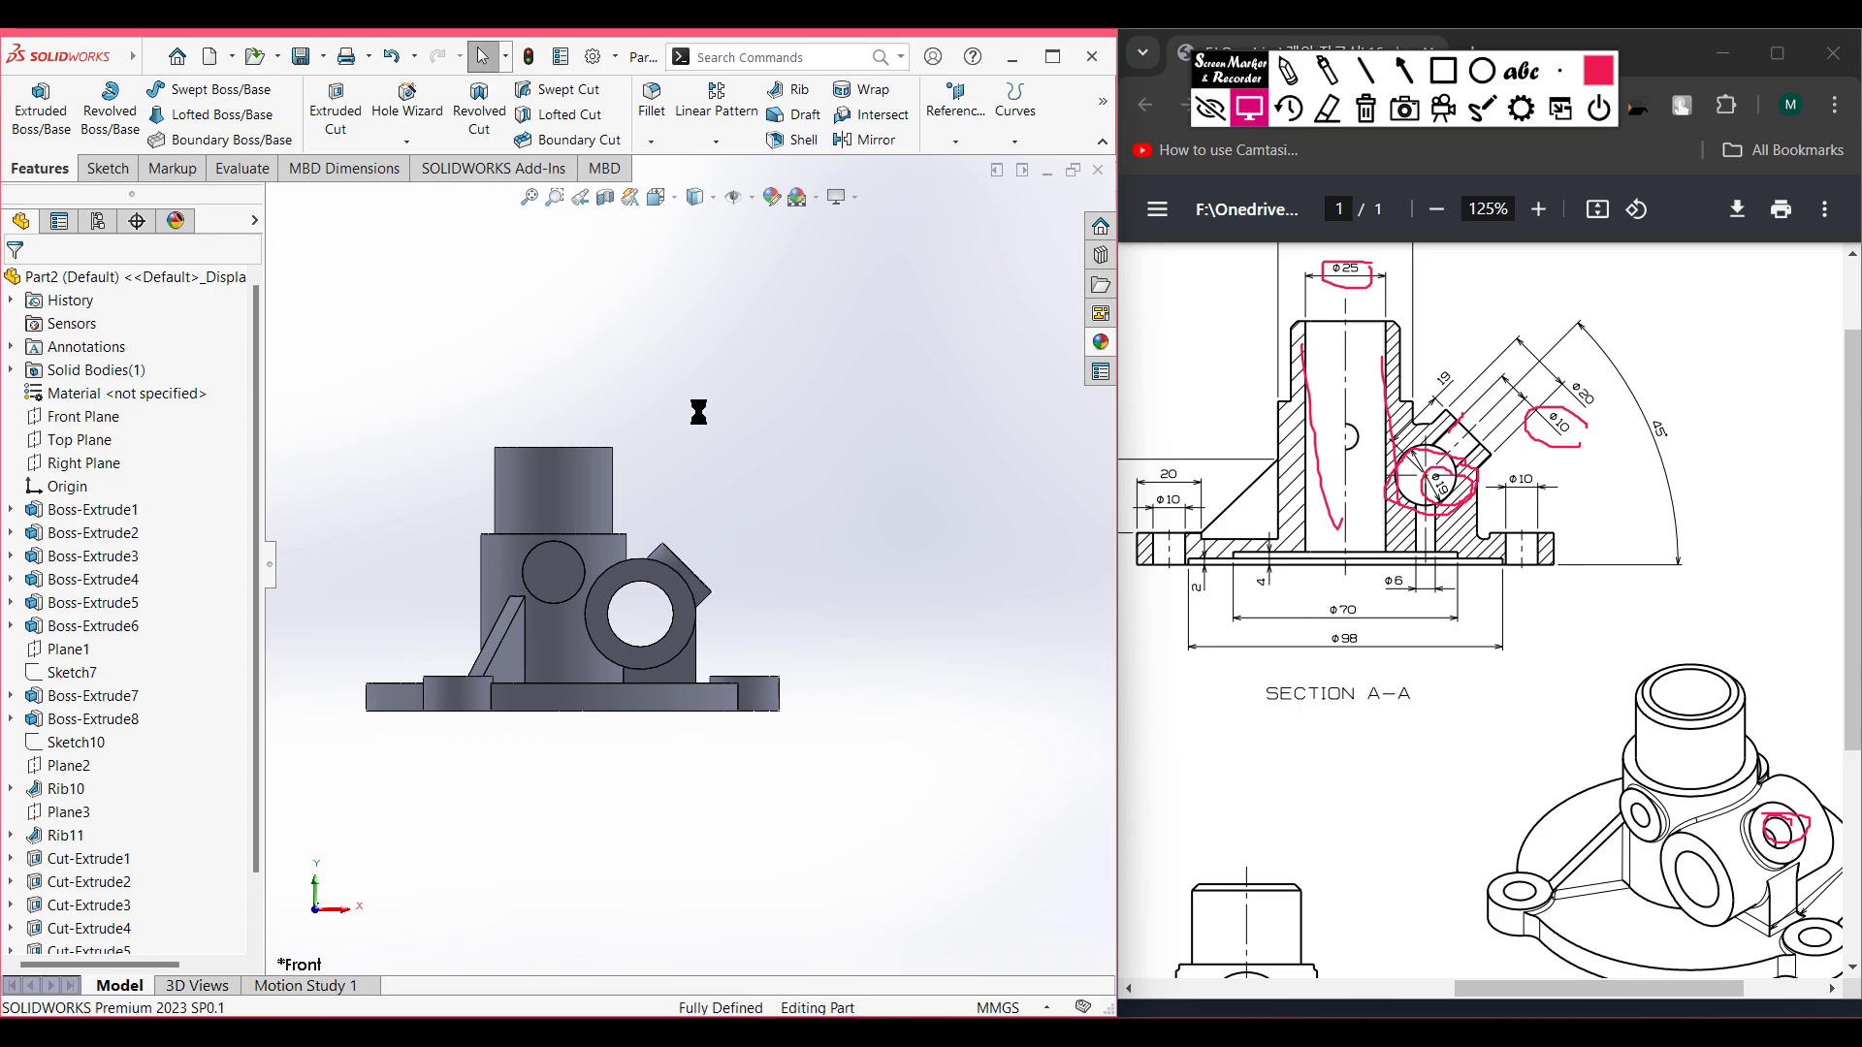
# - Sketch an 8 mm diameter circle centred on the front end face of the 18 mm boss on the vertical cylinder
pyautogui.moveTo(1639, 989); pyautogui.dragTo(1280, 989)
pyautogui.scroll(-5, 1514, 942)
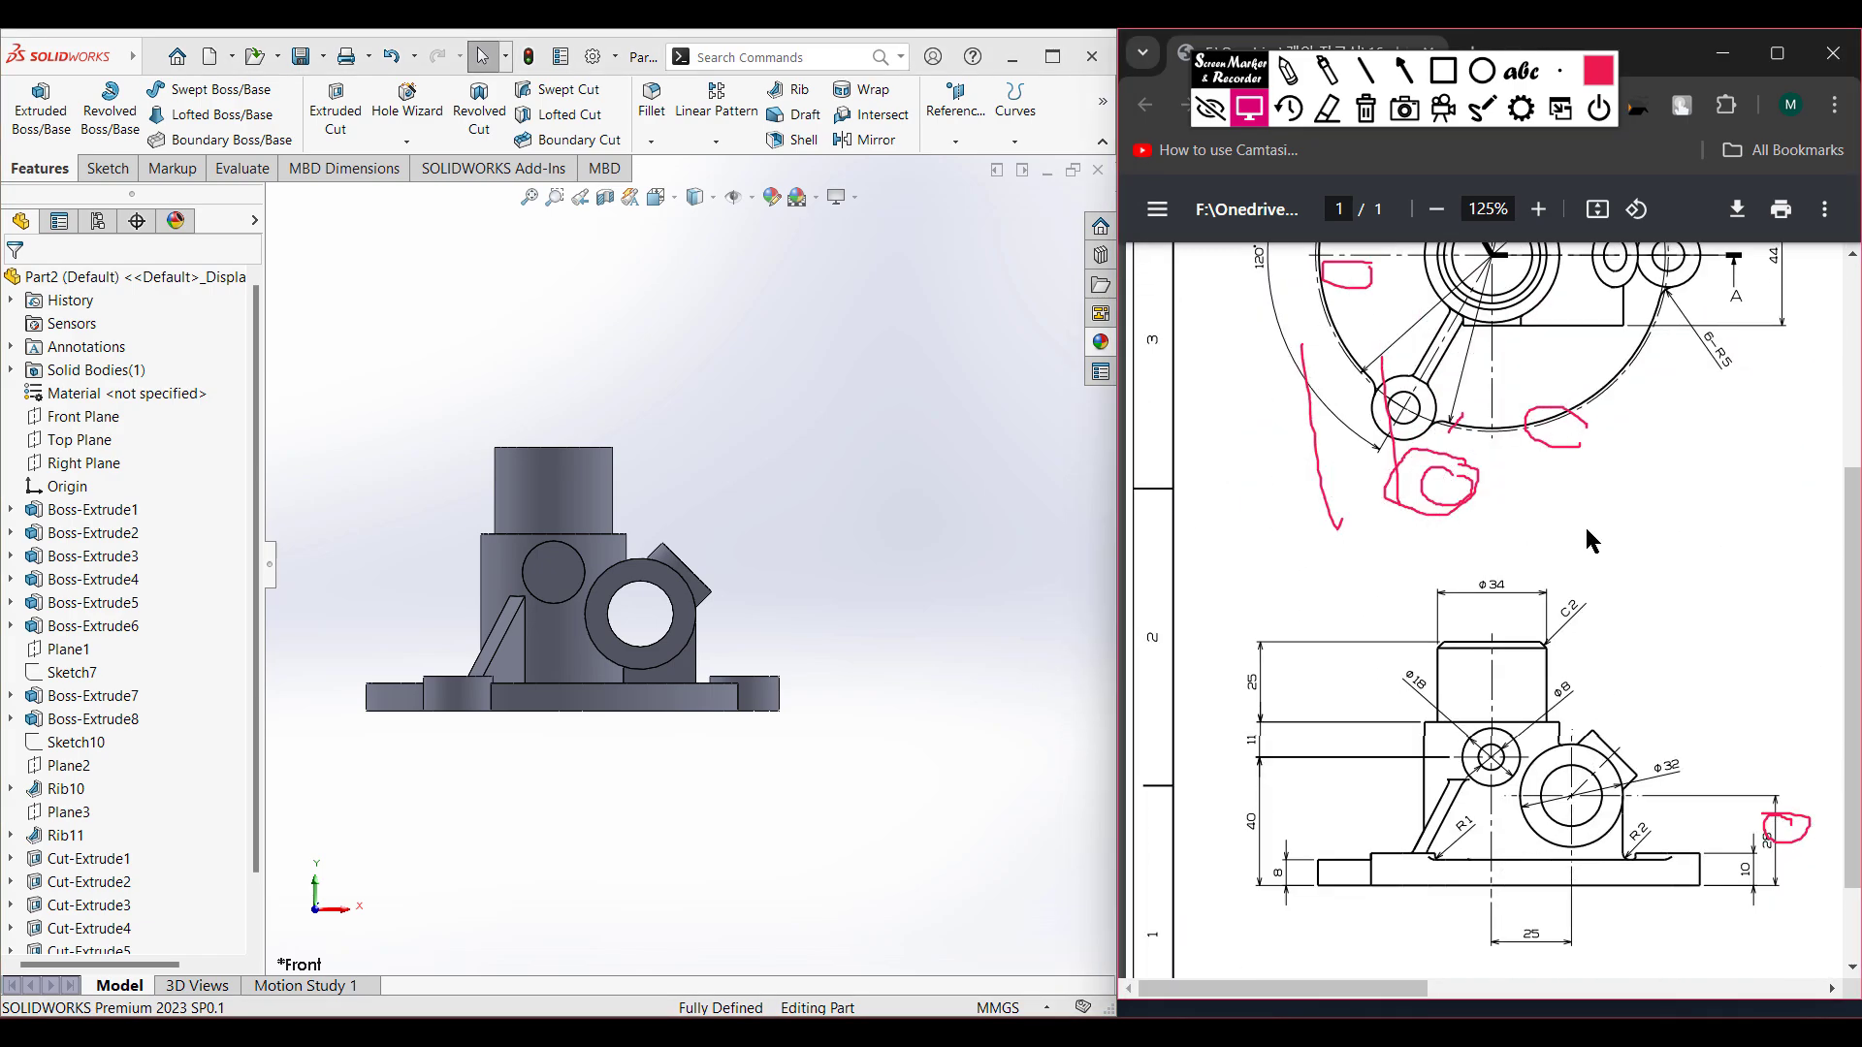
pyautogui.click(1290, 70)
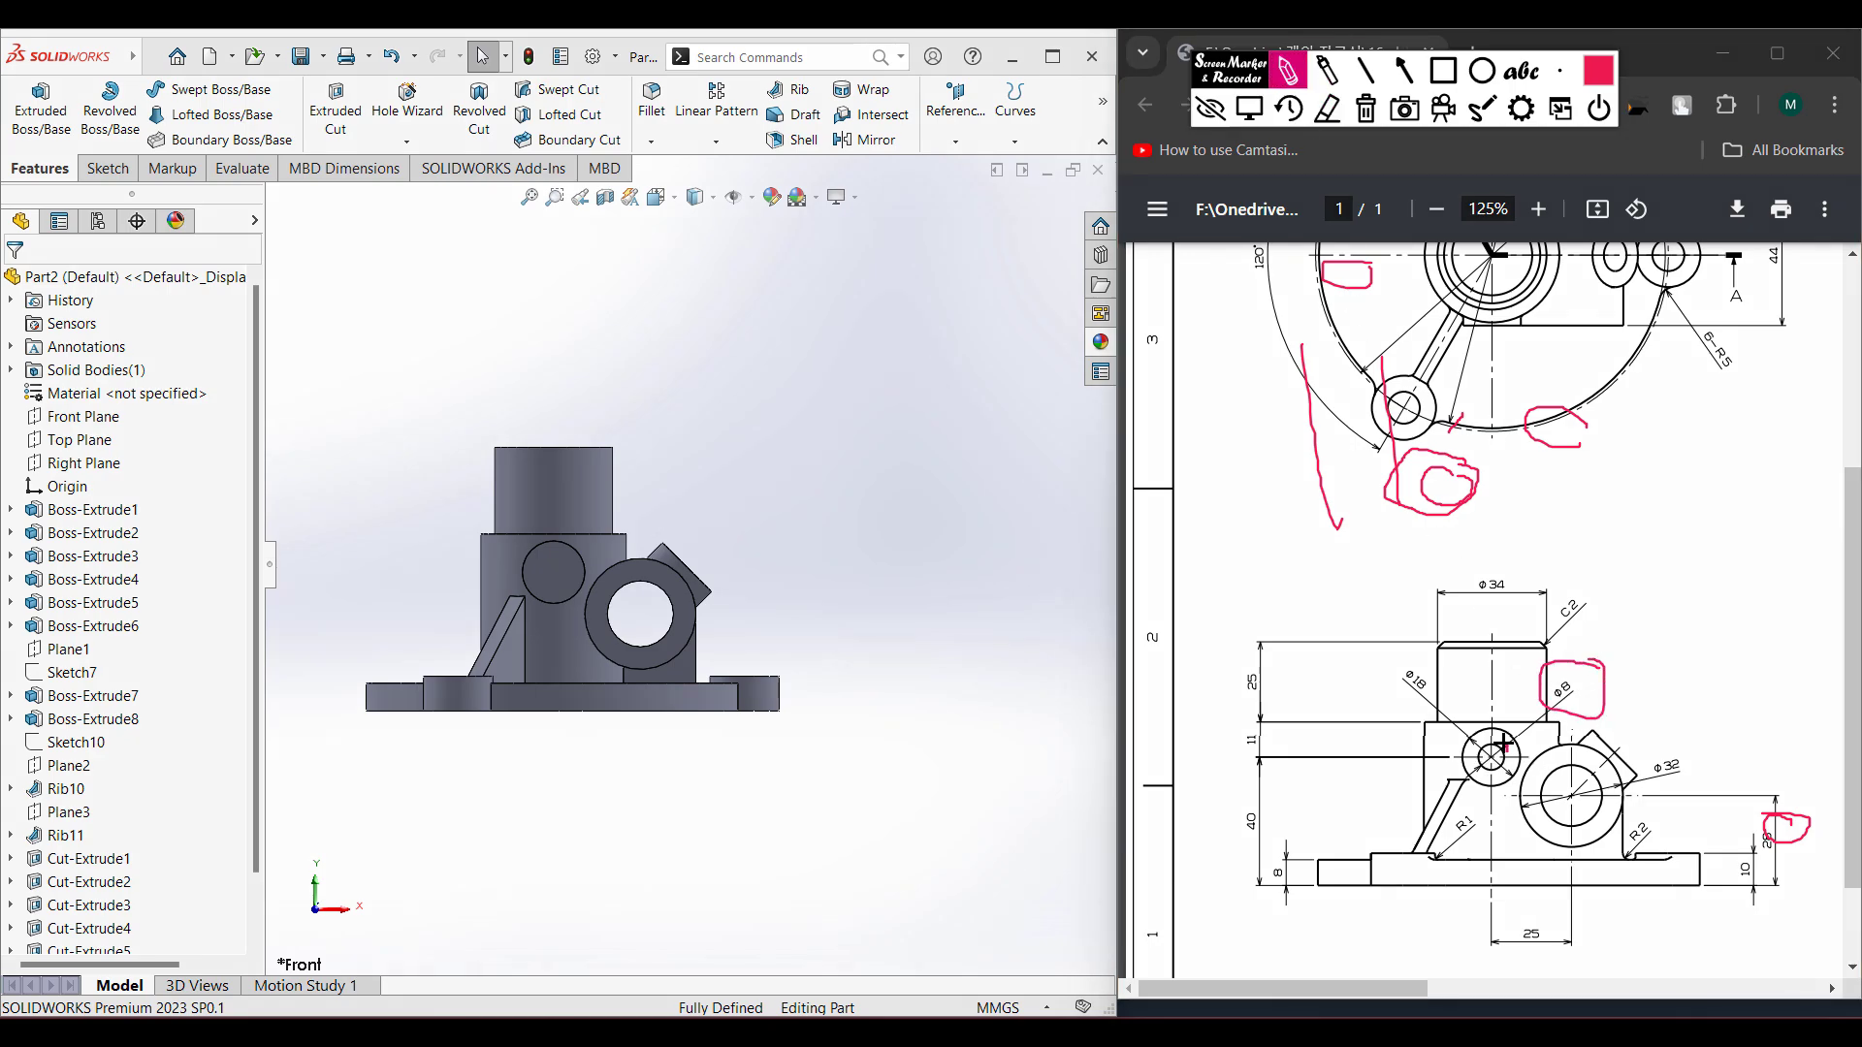
pyautogui.click(1360, 110)
pyautogui.click(1253, 112)
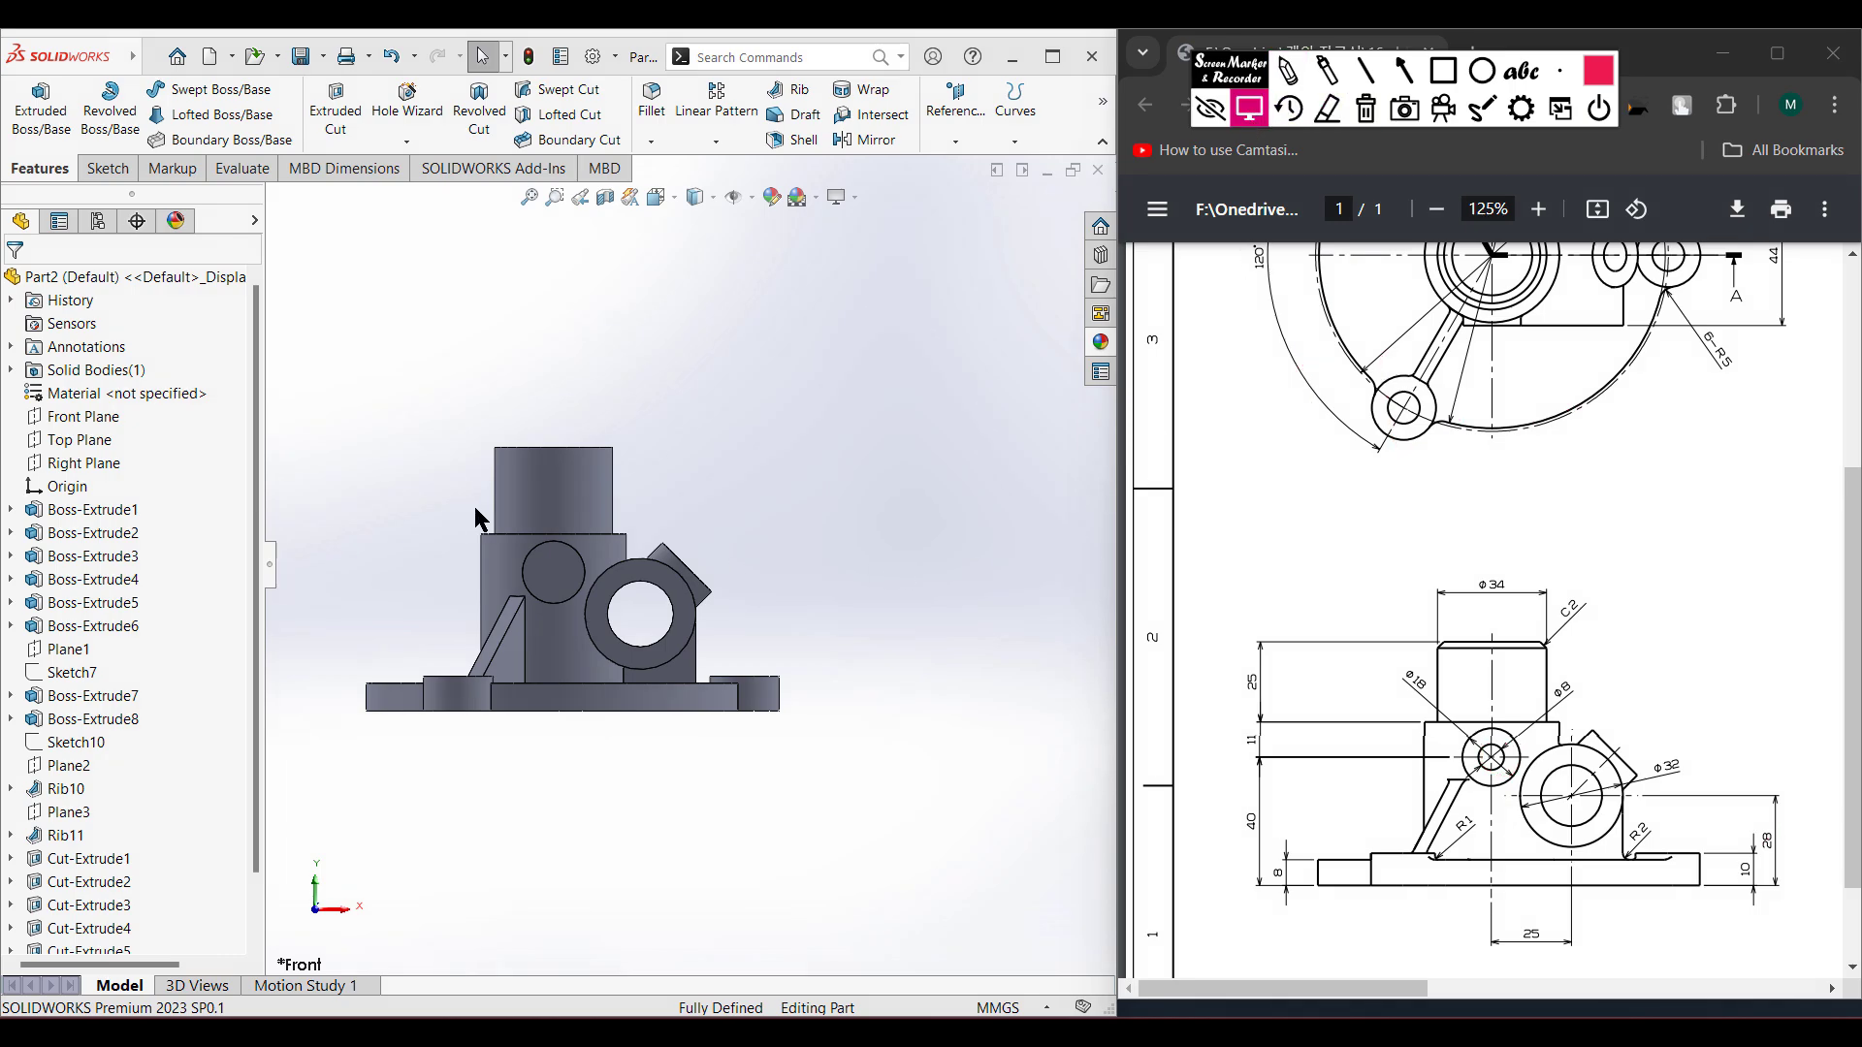
pyautogui.click(543, 570)
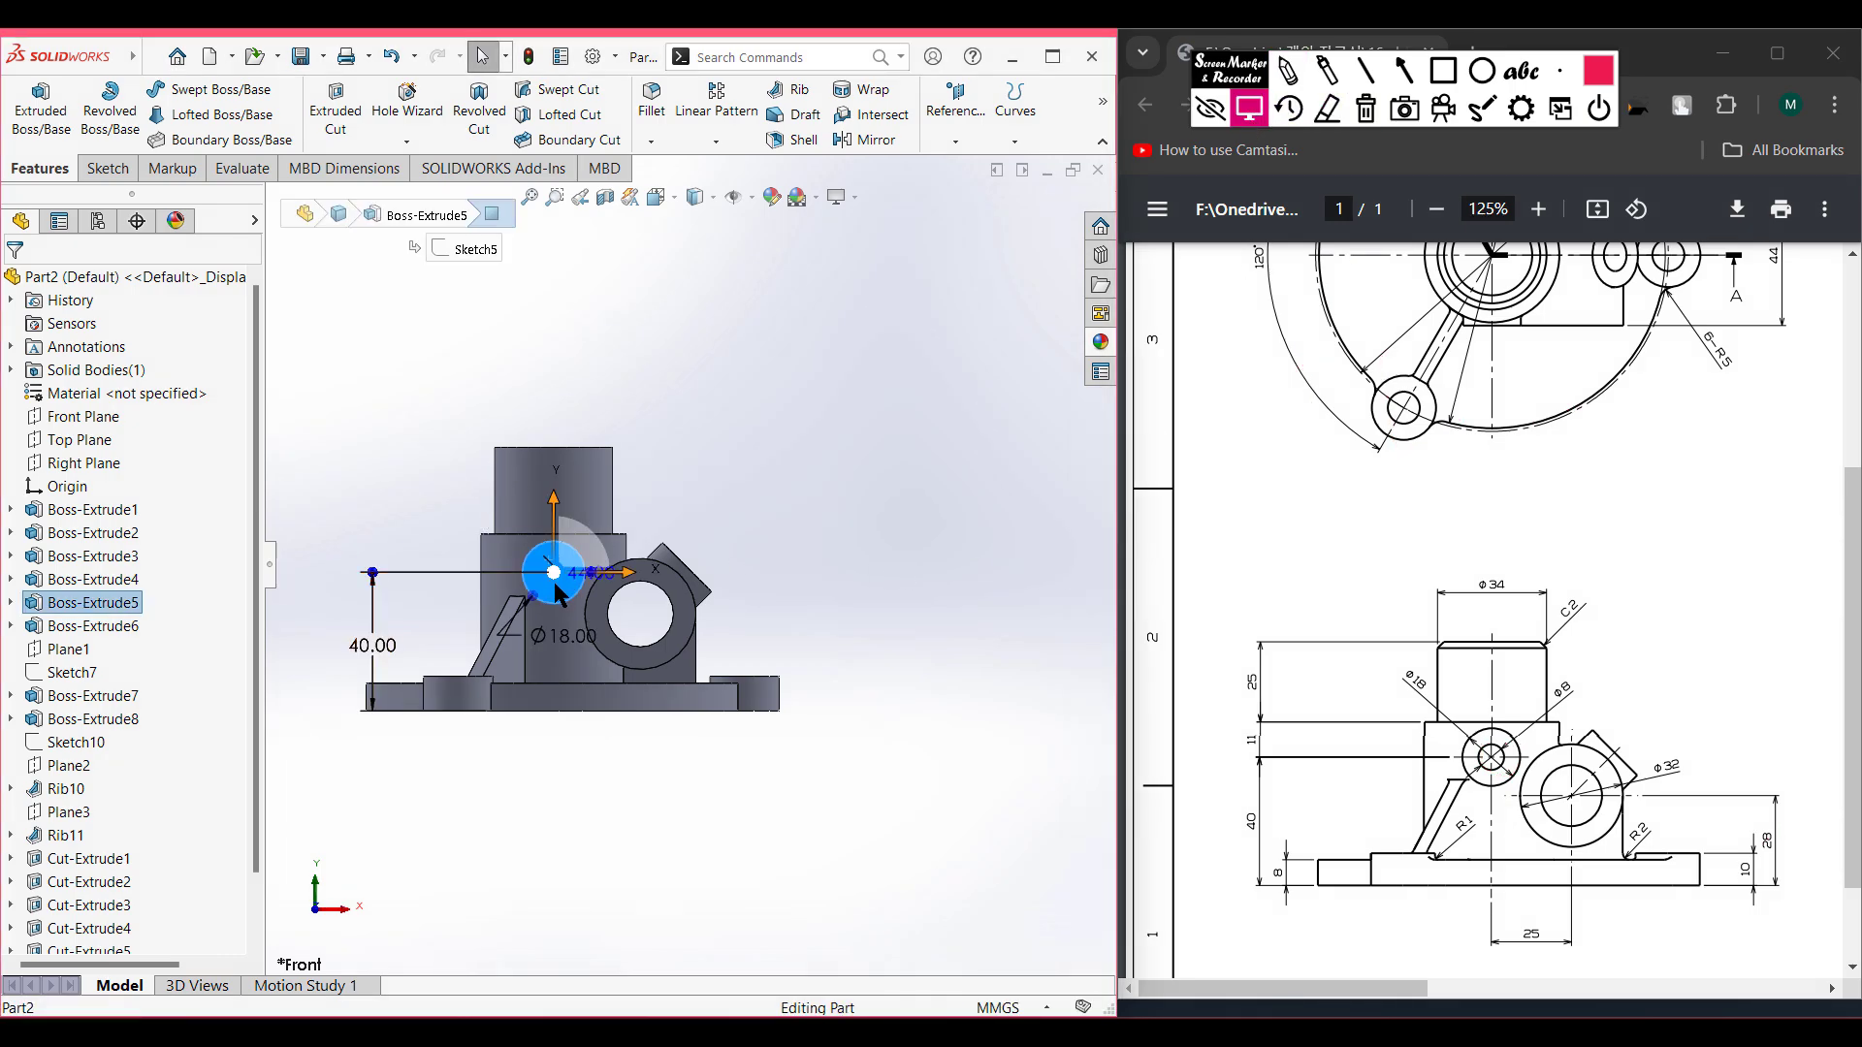
pyautogui.rightClick(555, 582)
pyautogui.click(594, 561)
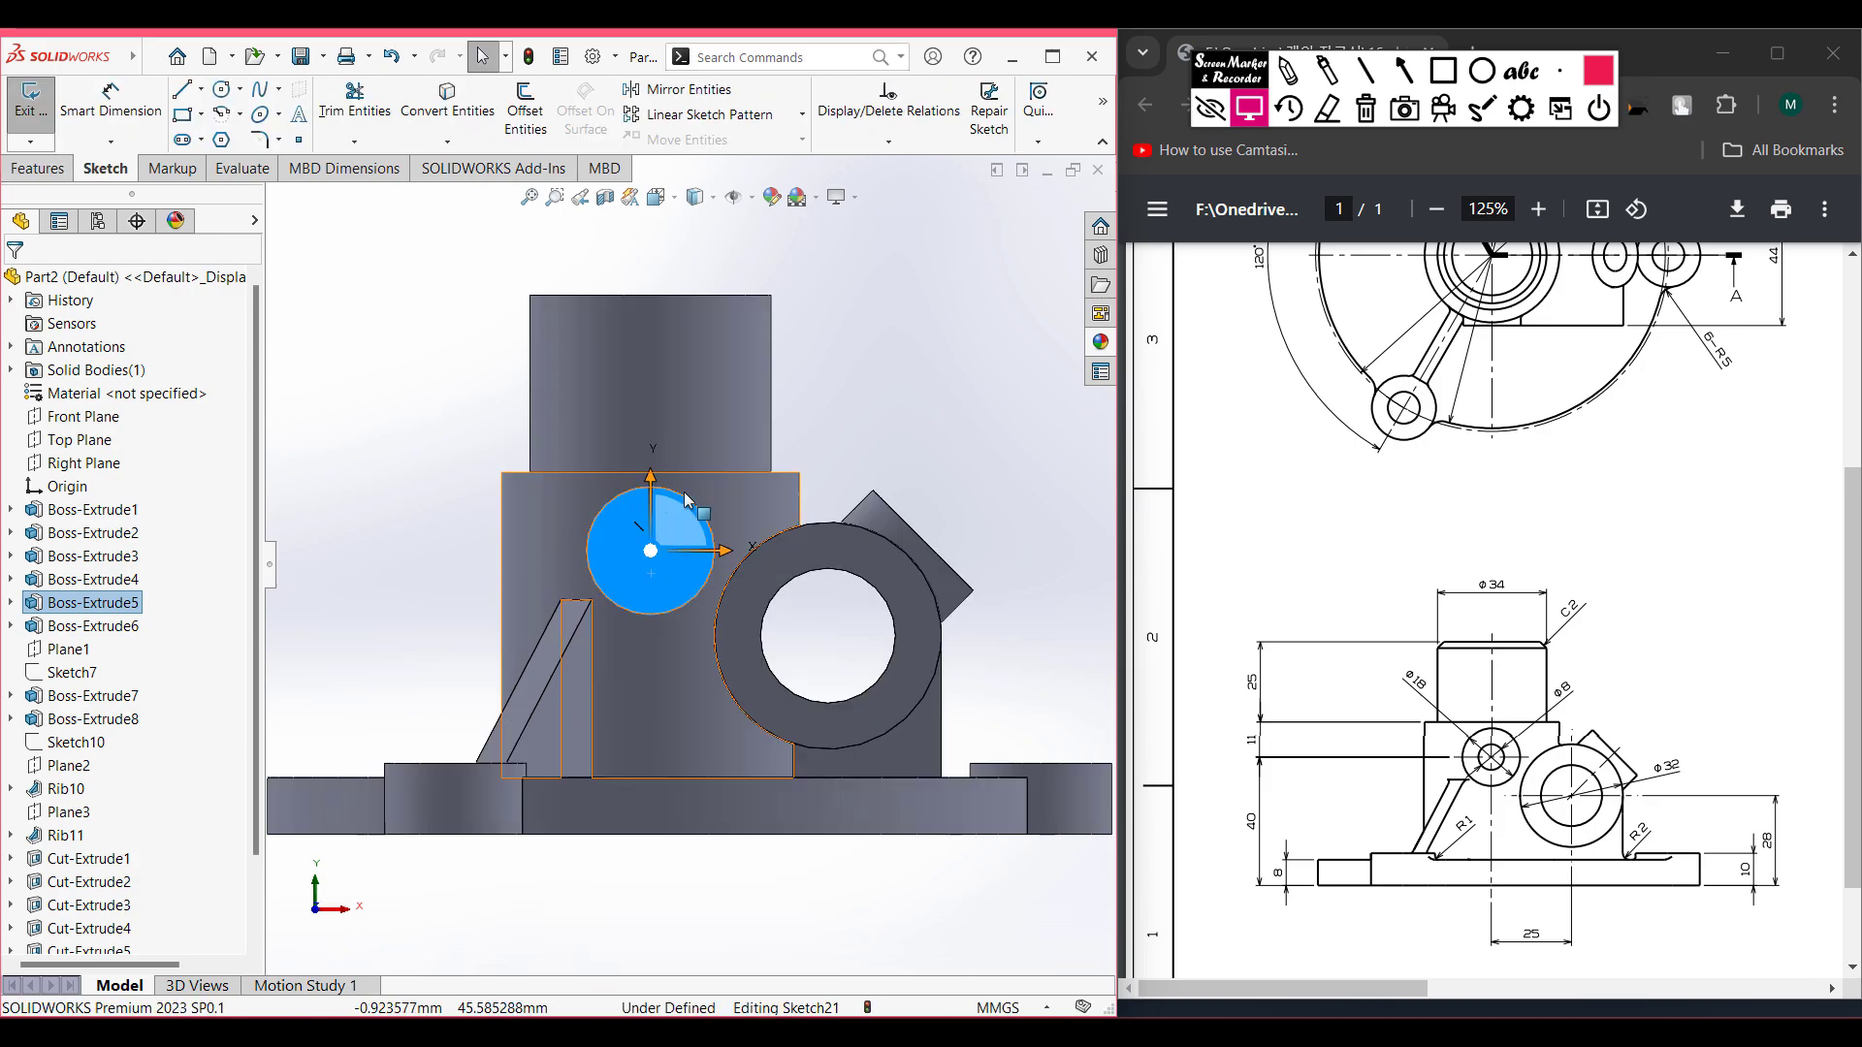
pyautogui.scroll(-8, 642, 555)
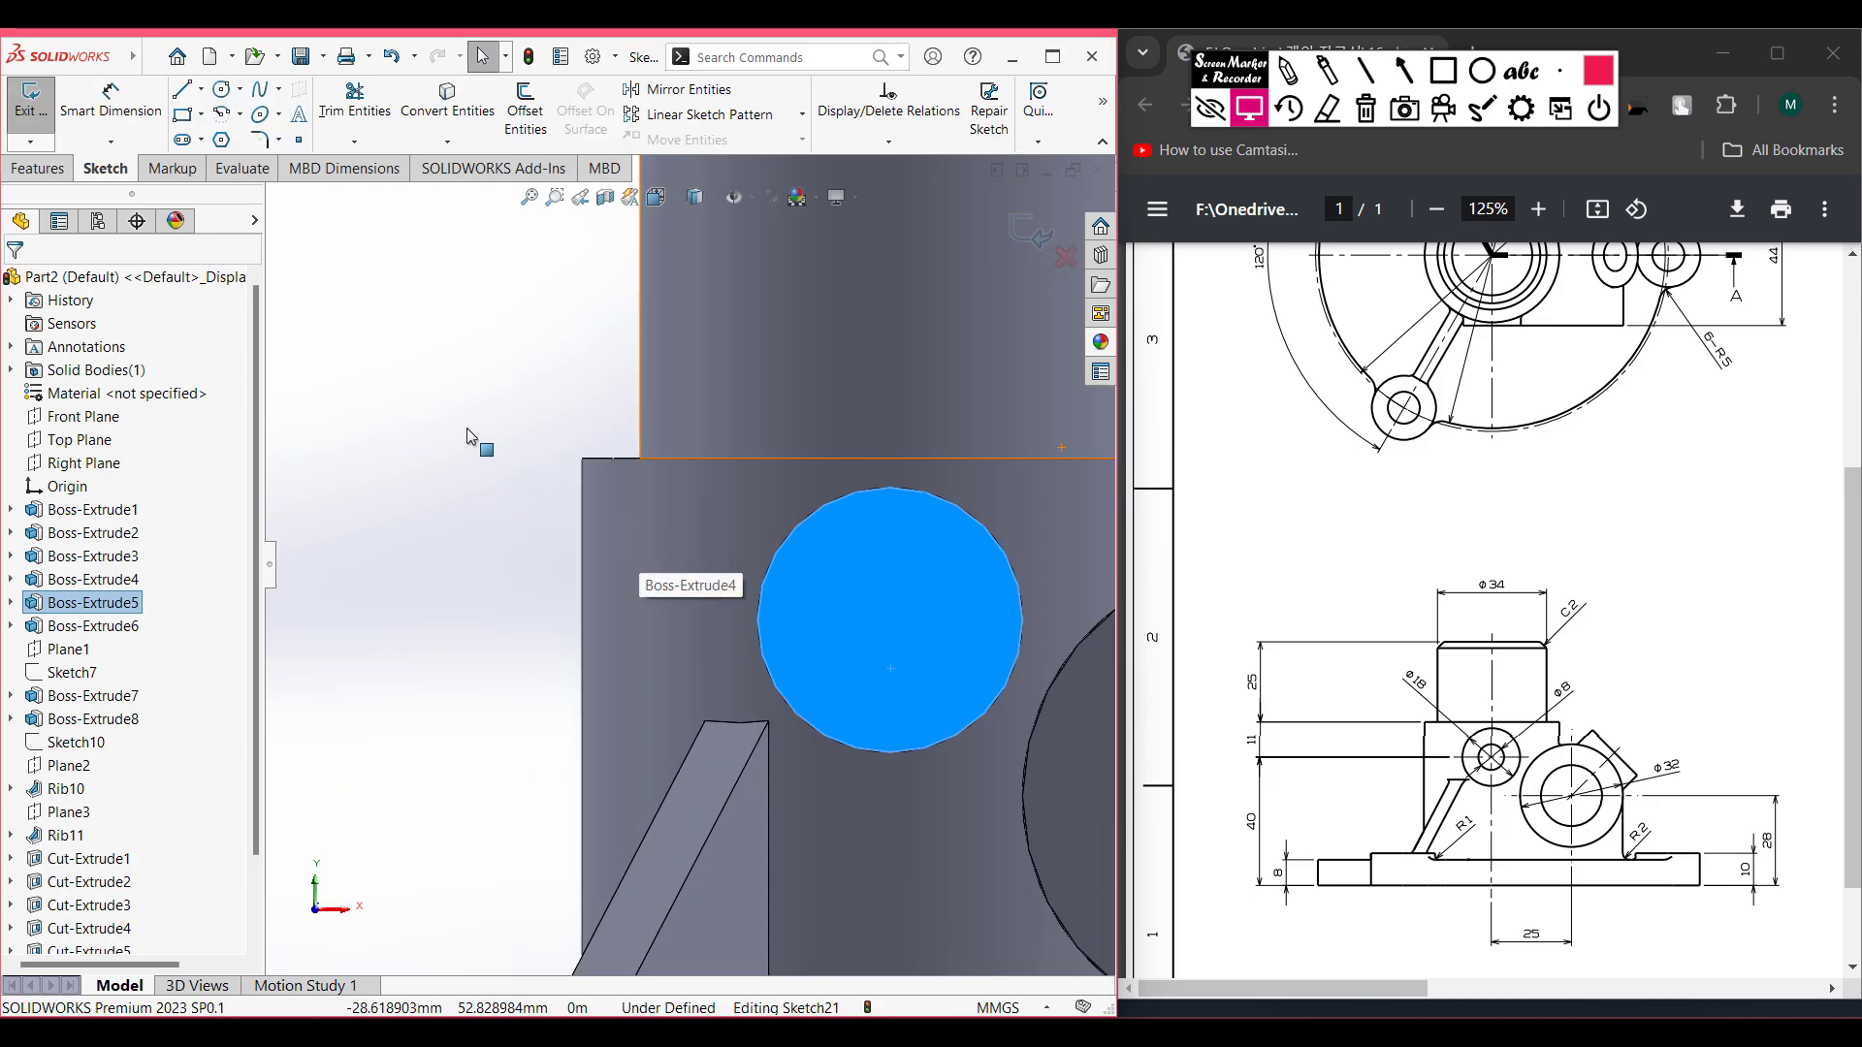
pyautogui.click(222, 90)
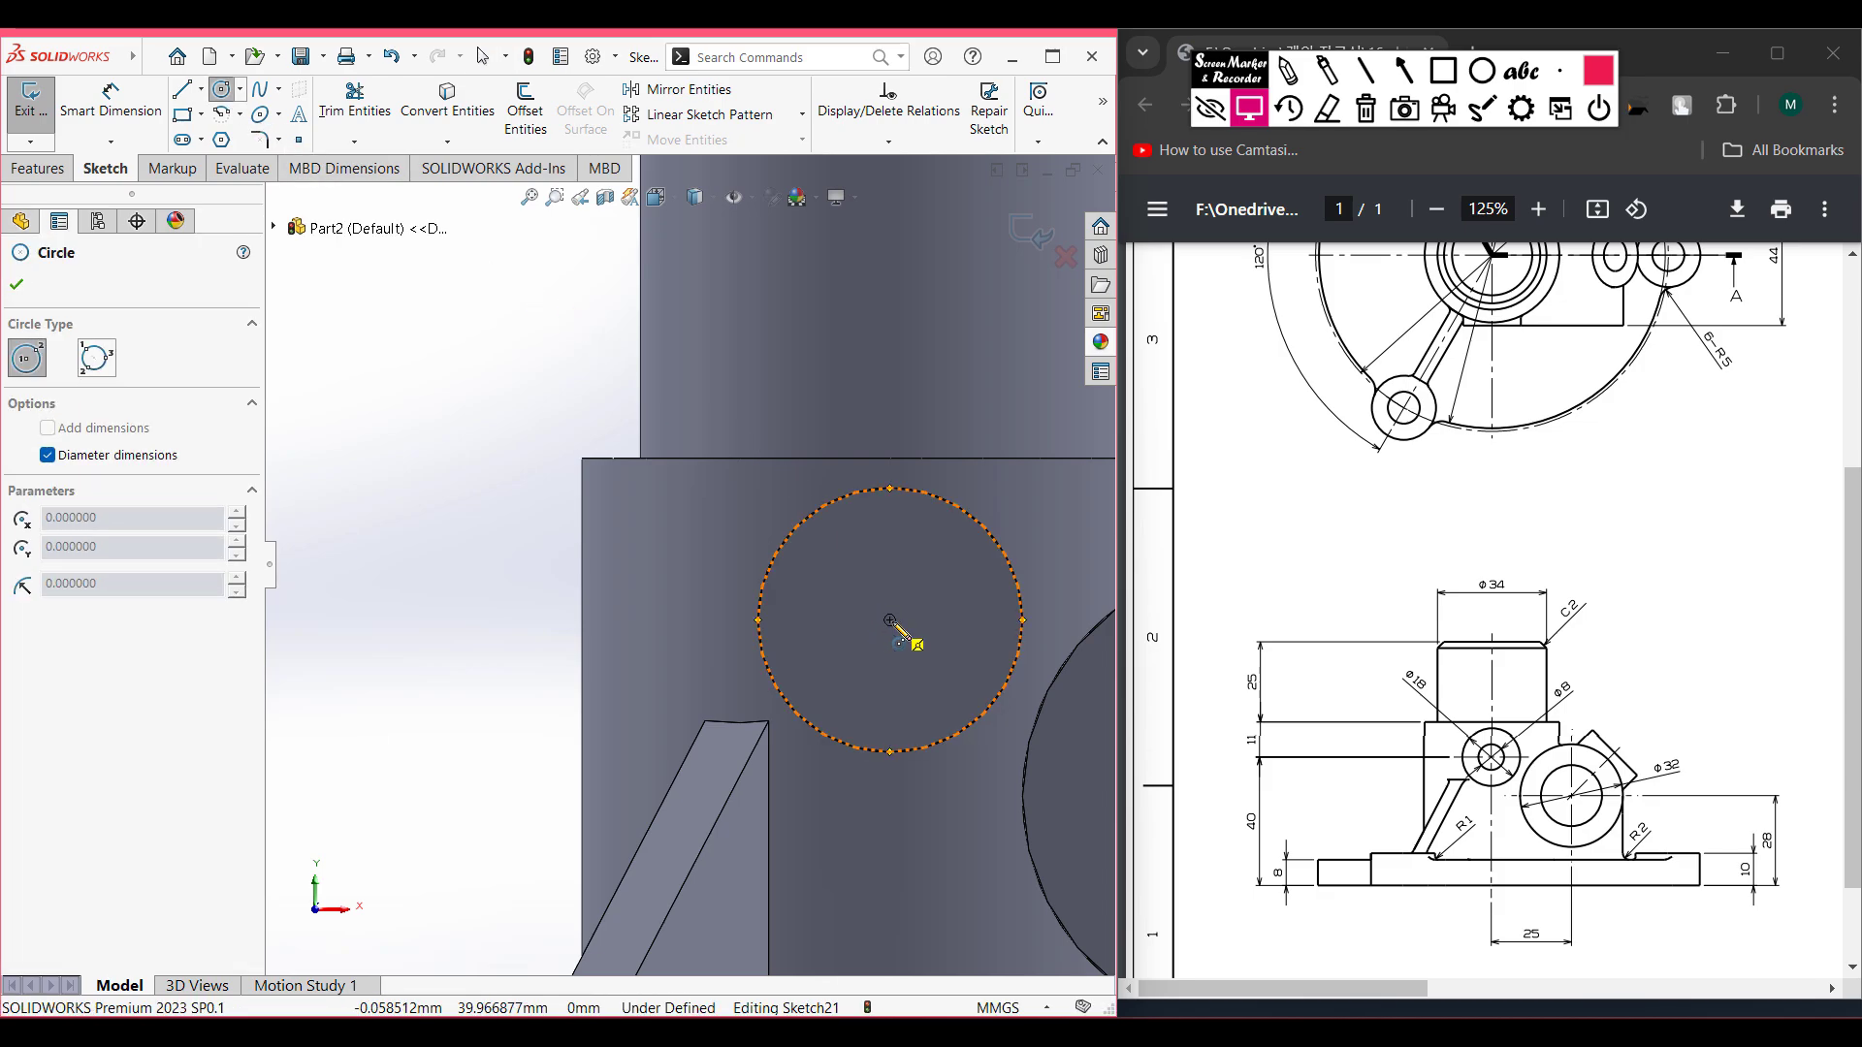
pyautogui.click(891, 621)
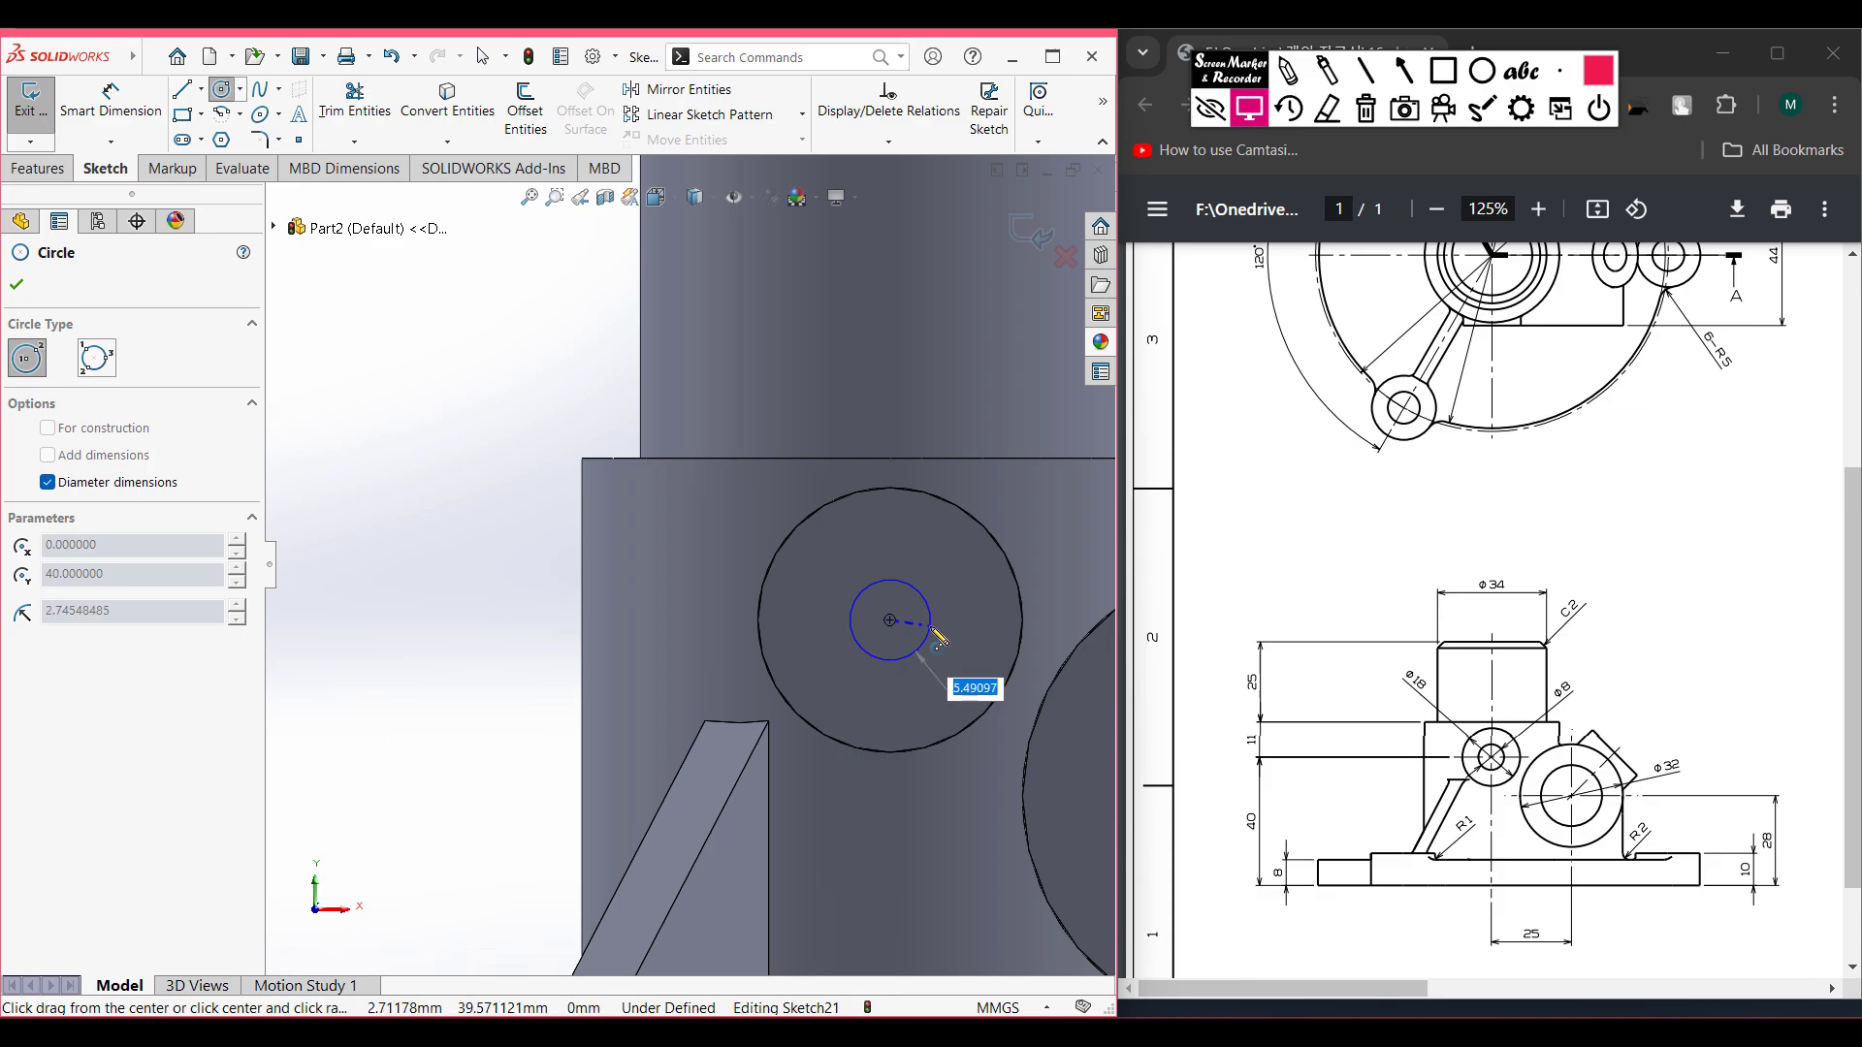
pyautogui.write('8')
pyautogui.press('Return')
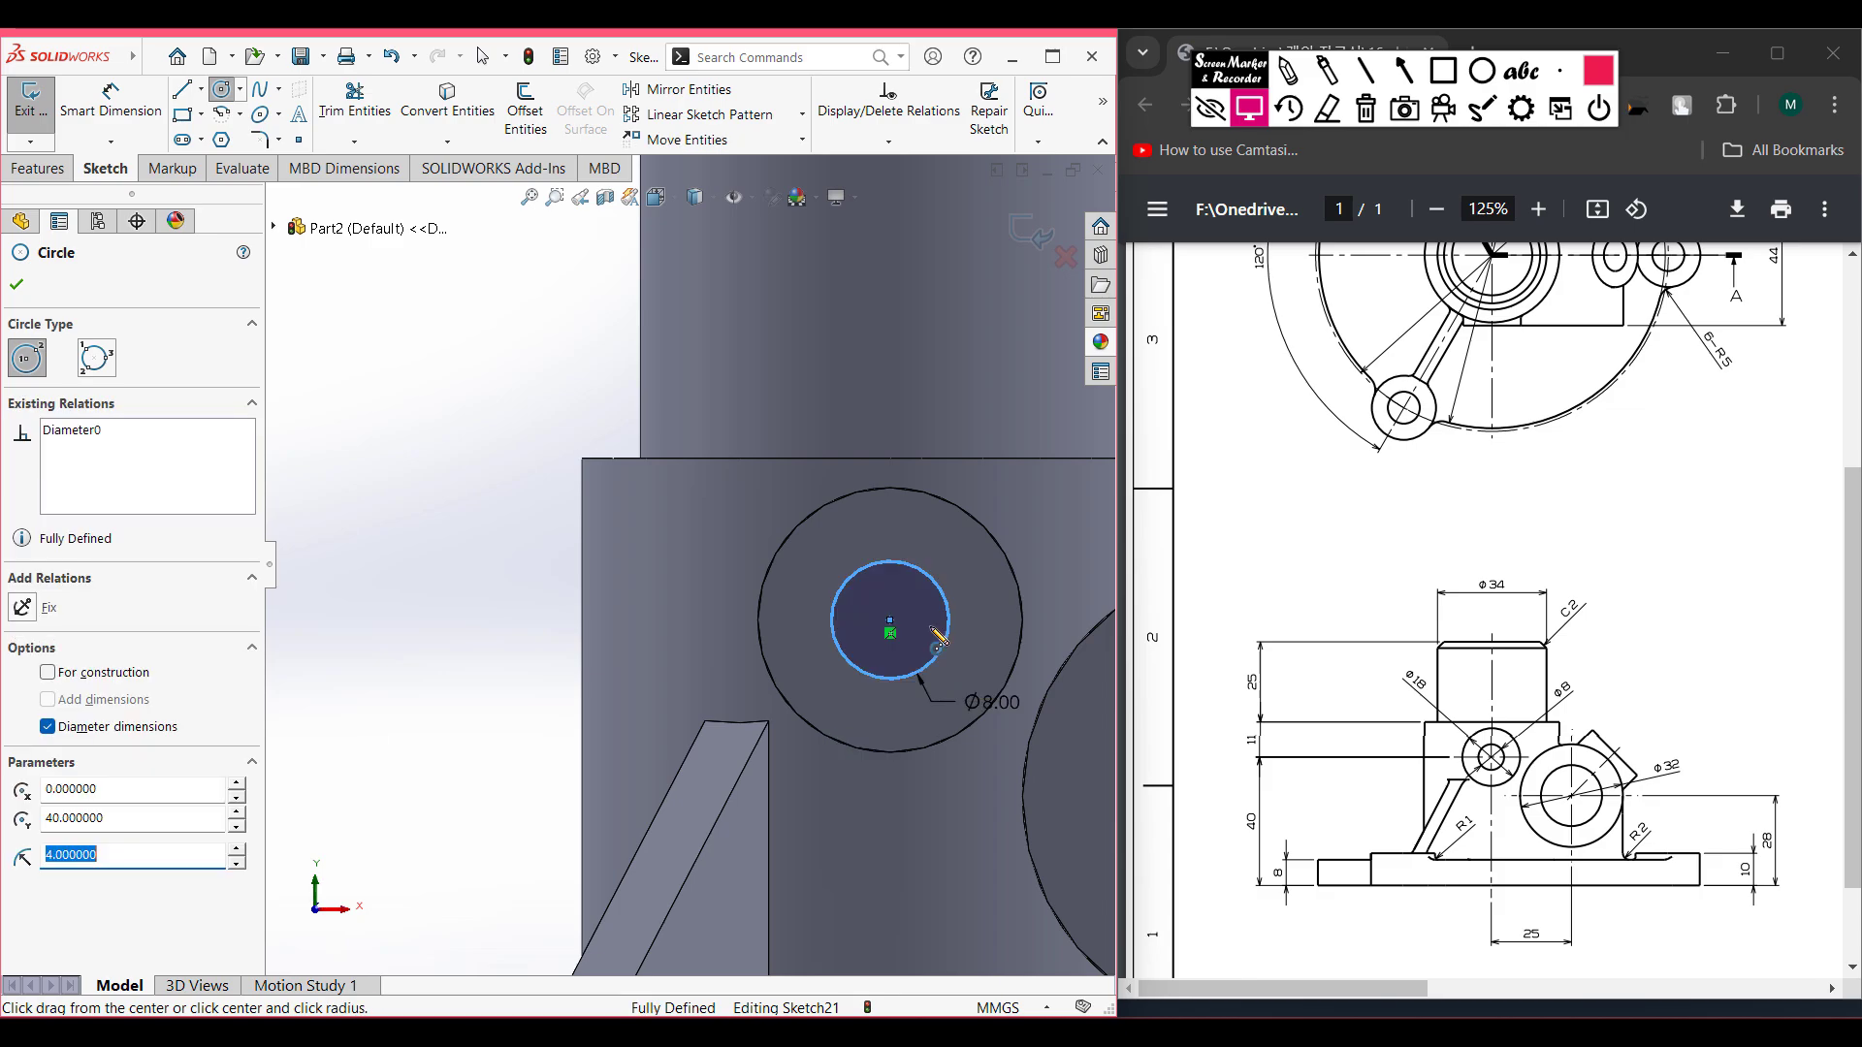
# - Cut-extrude the 8 mm circle 60 mm deep through the small bosses and the vertical cylinder
pyautogui.hotkey('ctrl', '7')
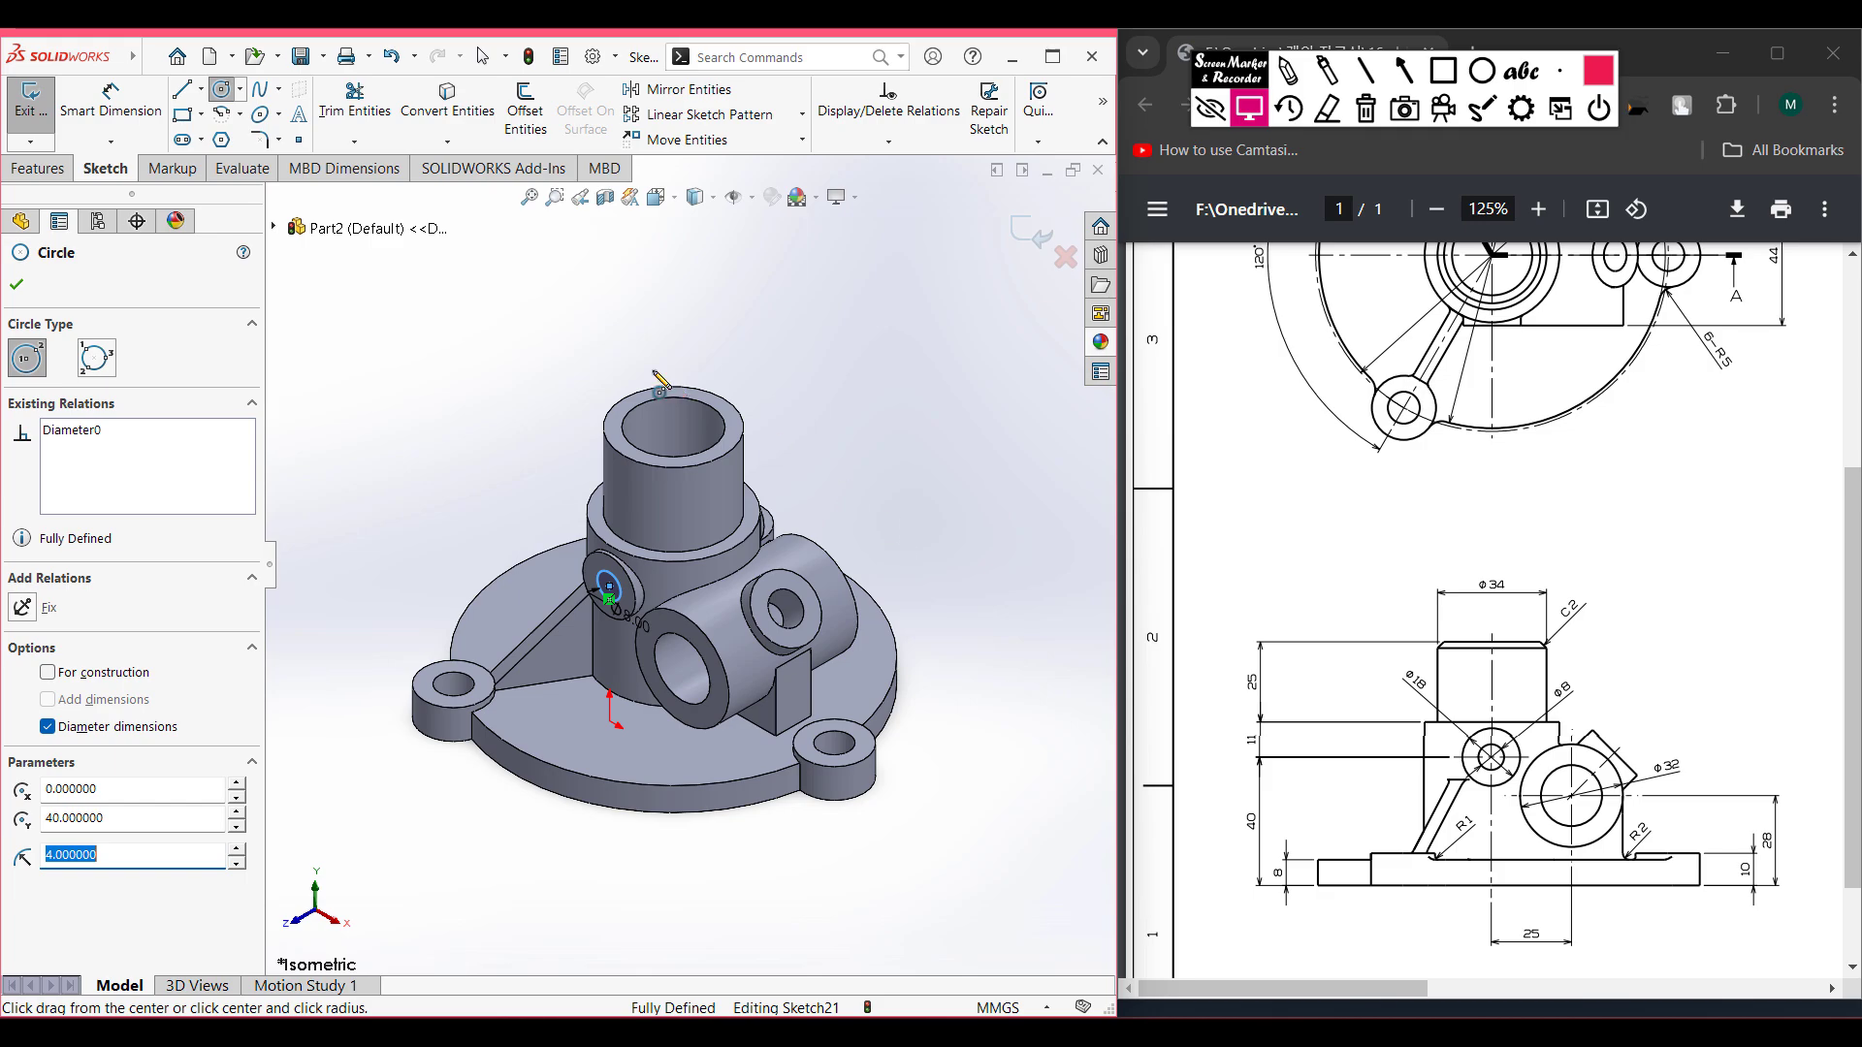
pyautogui.click(37, 168)
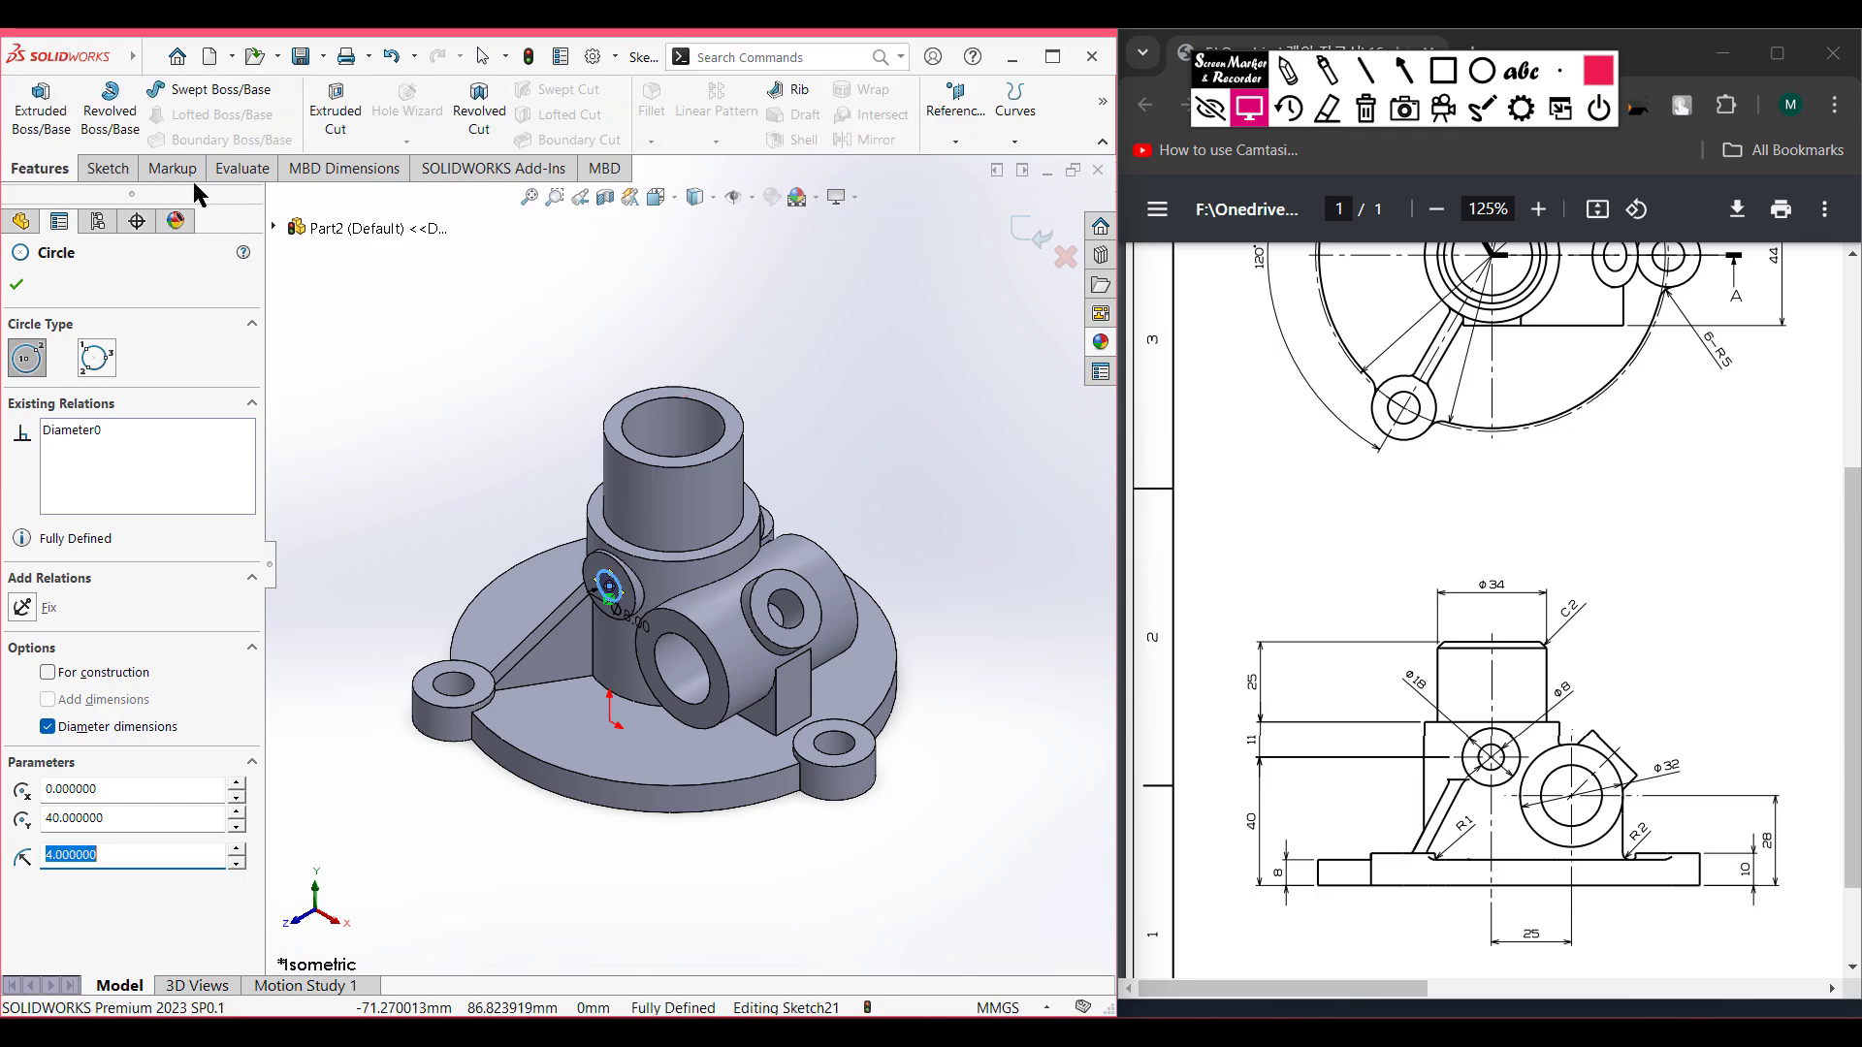
pyautogui.click(333, 114)
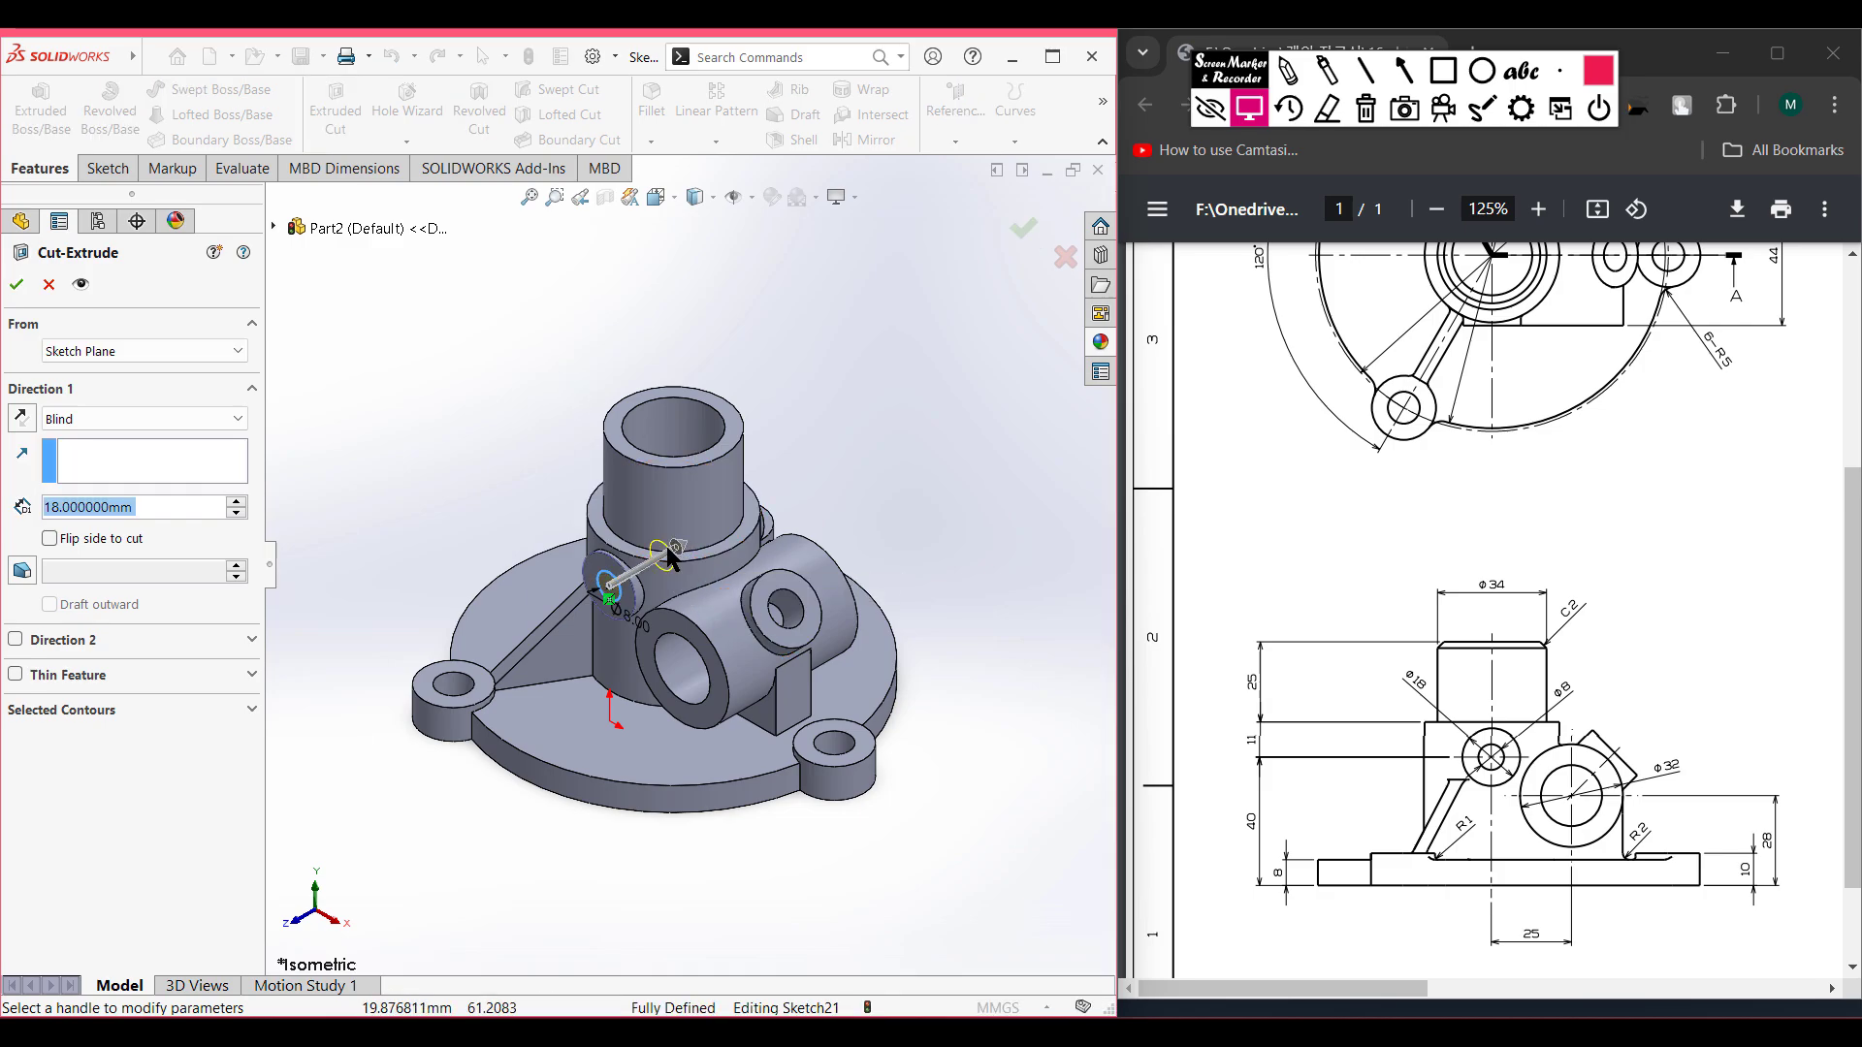
pyautogui.scroll(2, 674, 558)
pyautogui.scroll(-5, 679, 567)
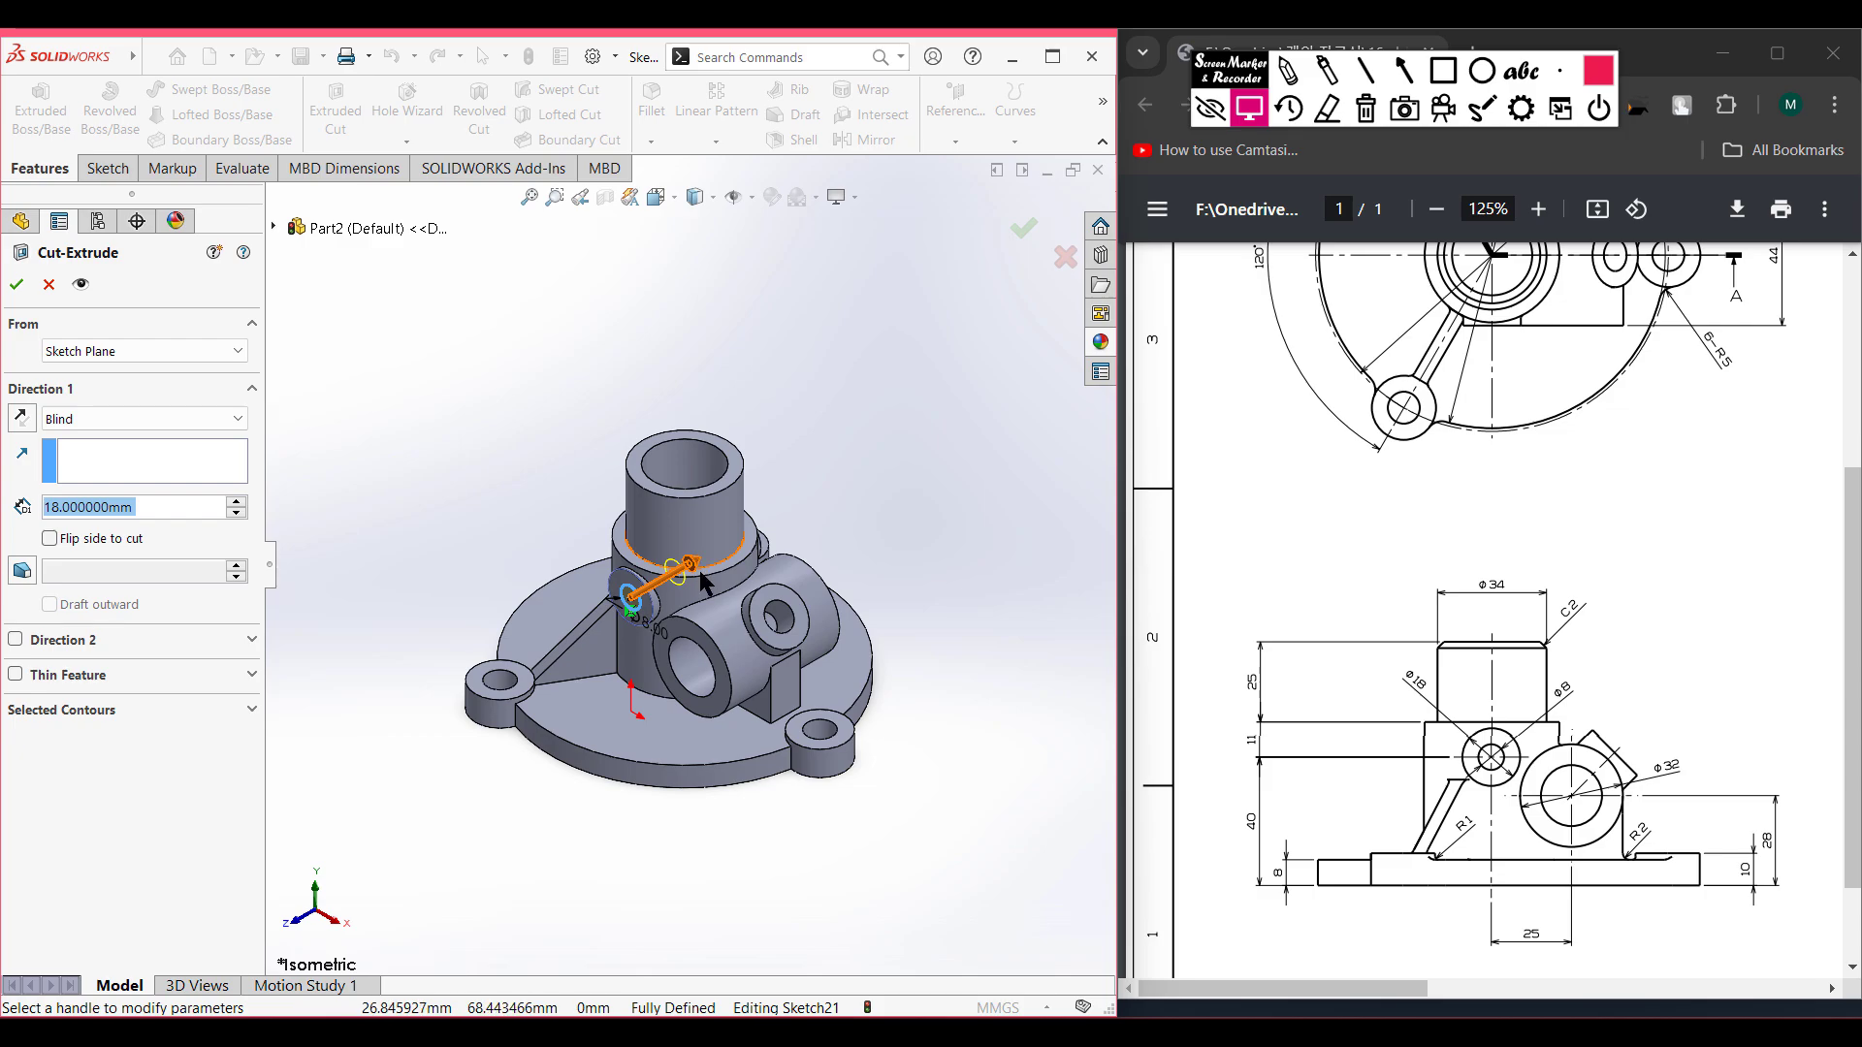
pyautogui.moveTo(667, 588); pyautogui.dragTo(892, 459)
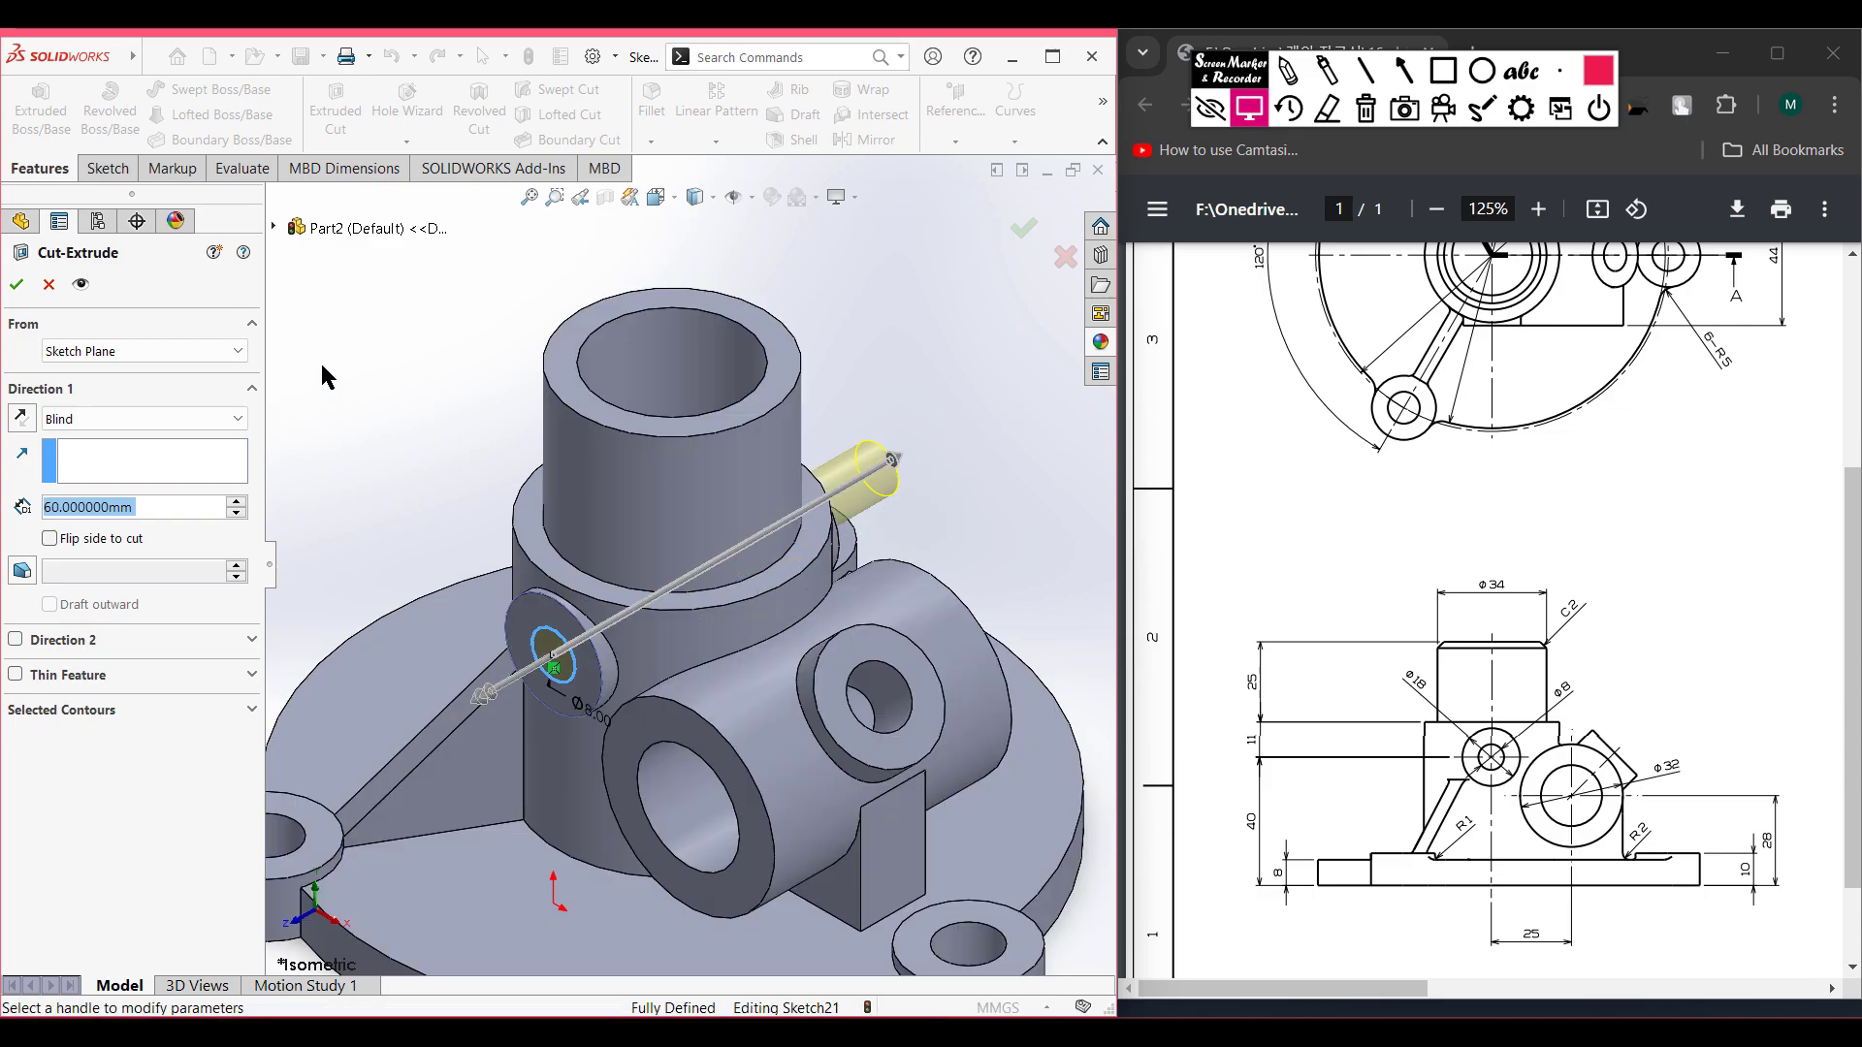
pyautogui.click(17, 284)
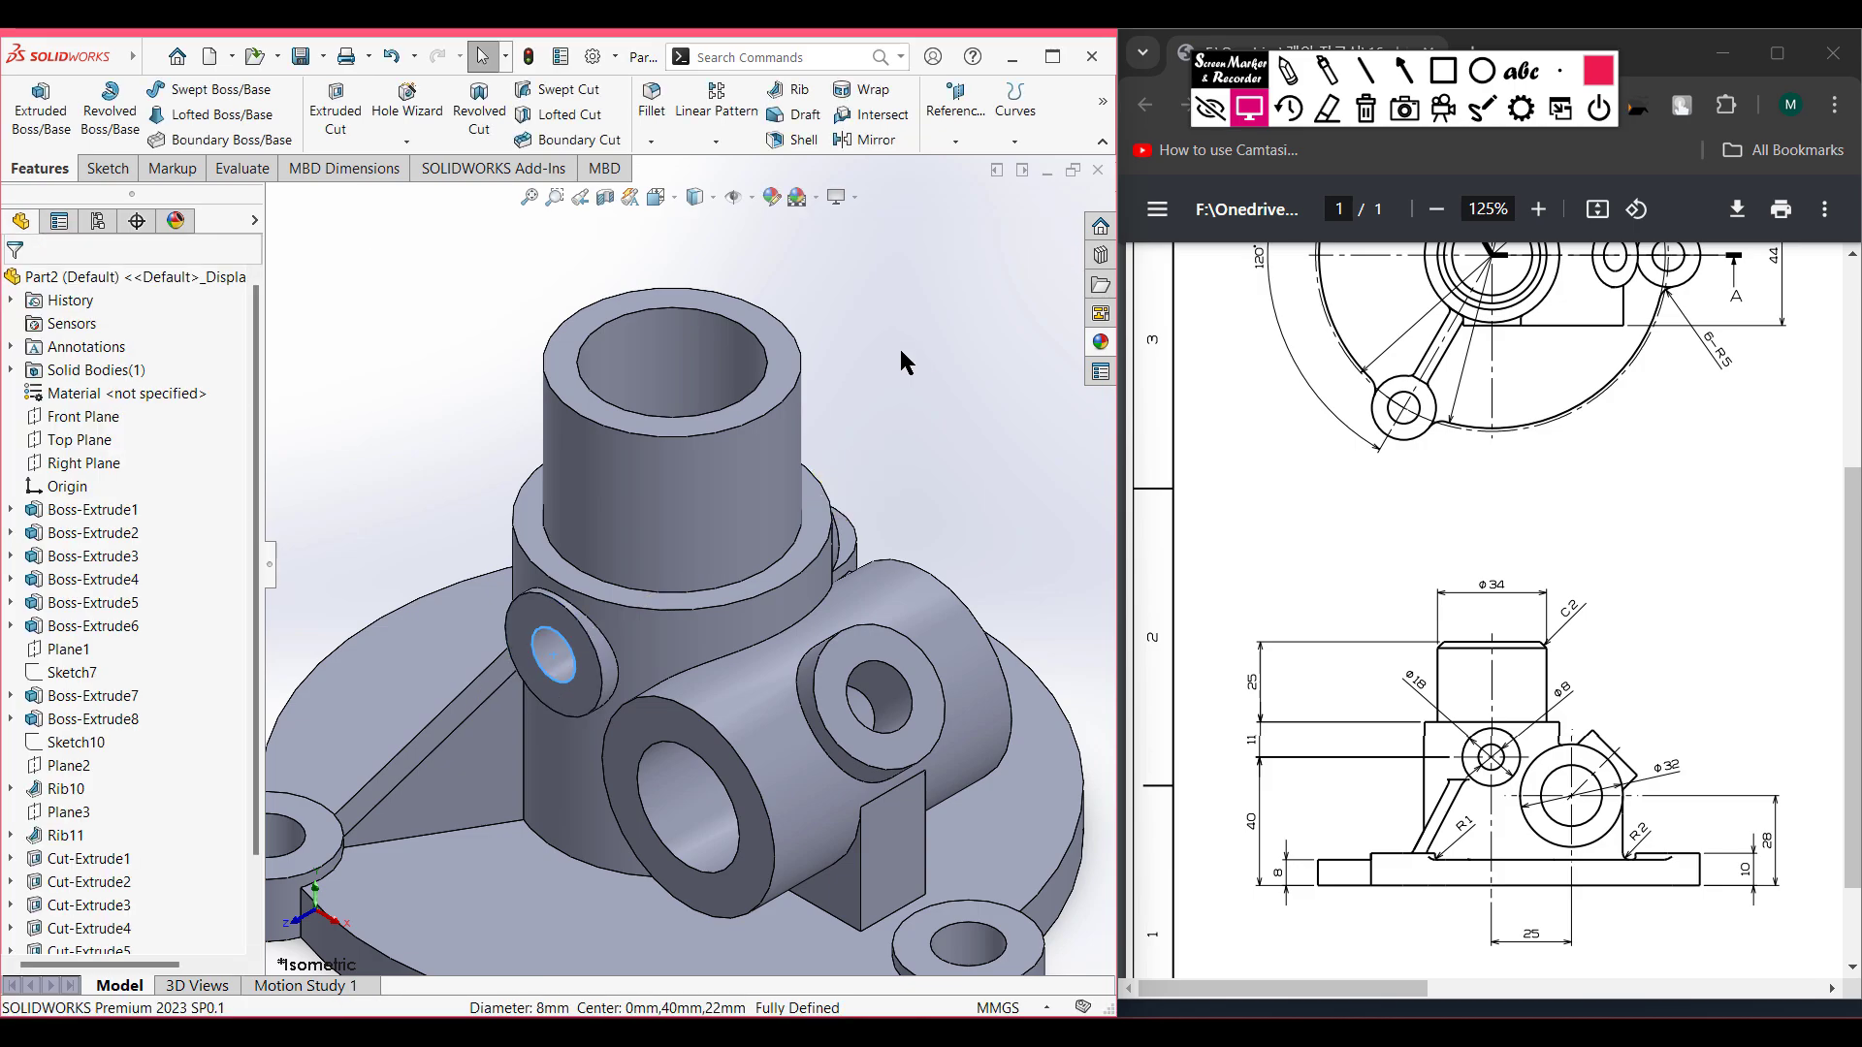
pyautogui.press('f')
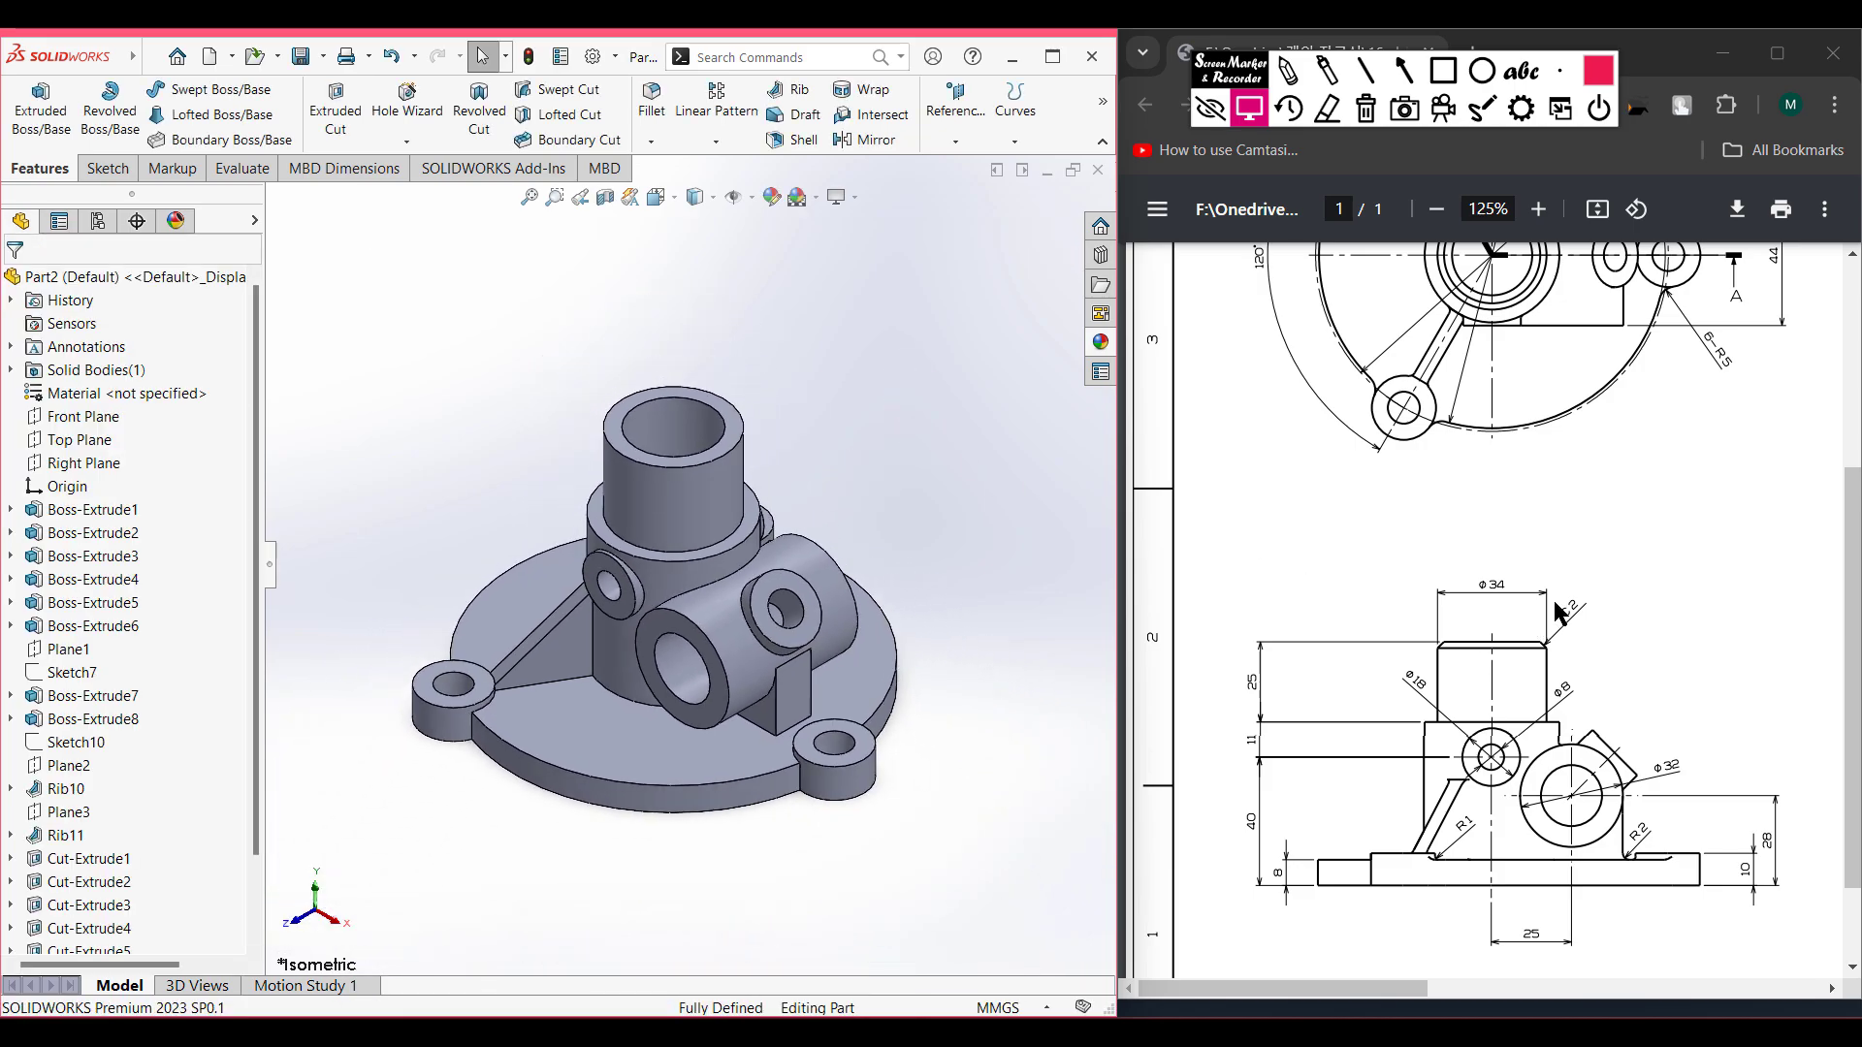
# - Chamfer the outer top edge of the vertical cylinder by 2 mm at 45°
pyautogui.click(1288, 71)
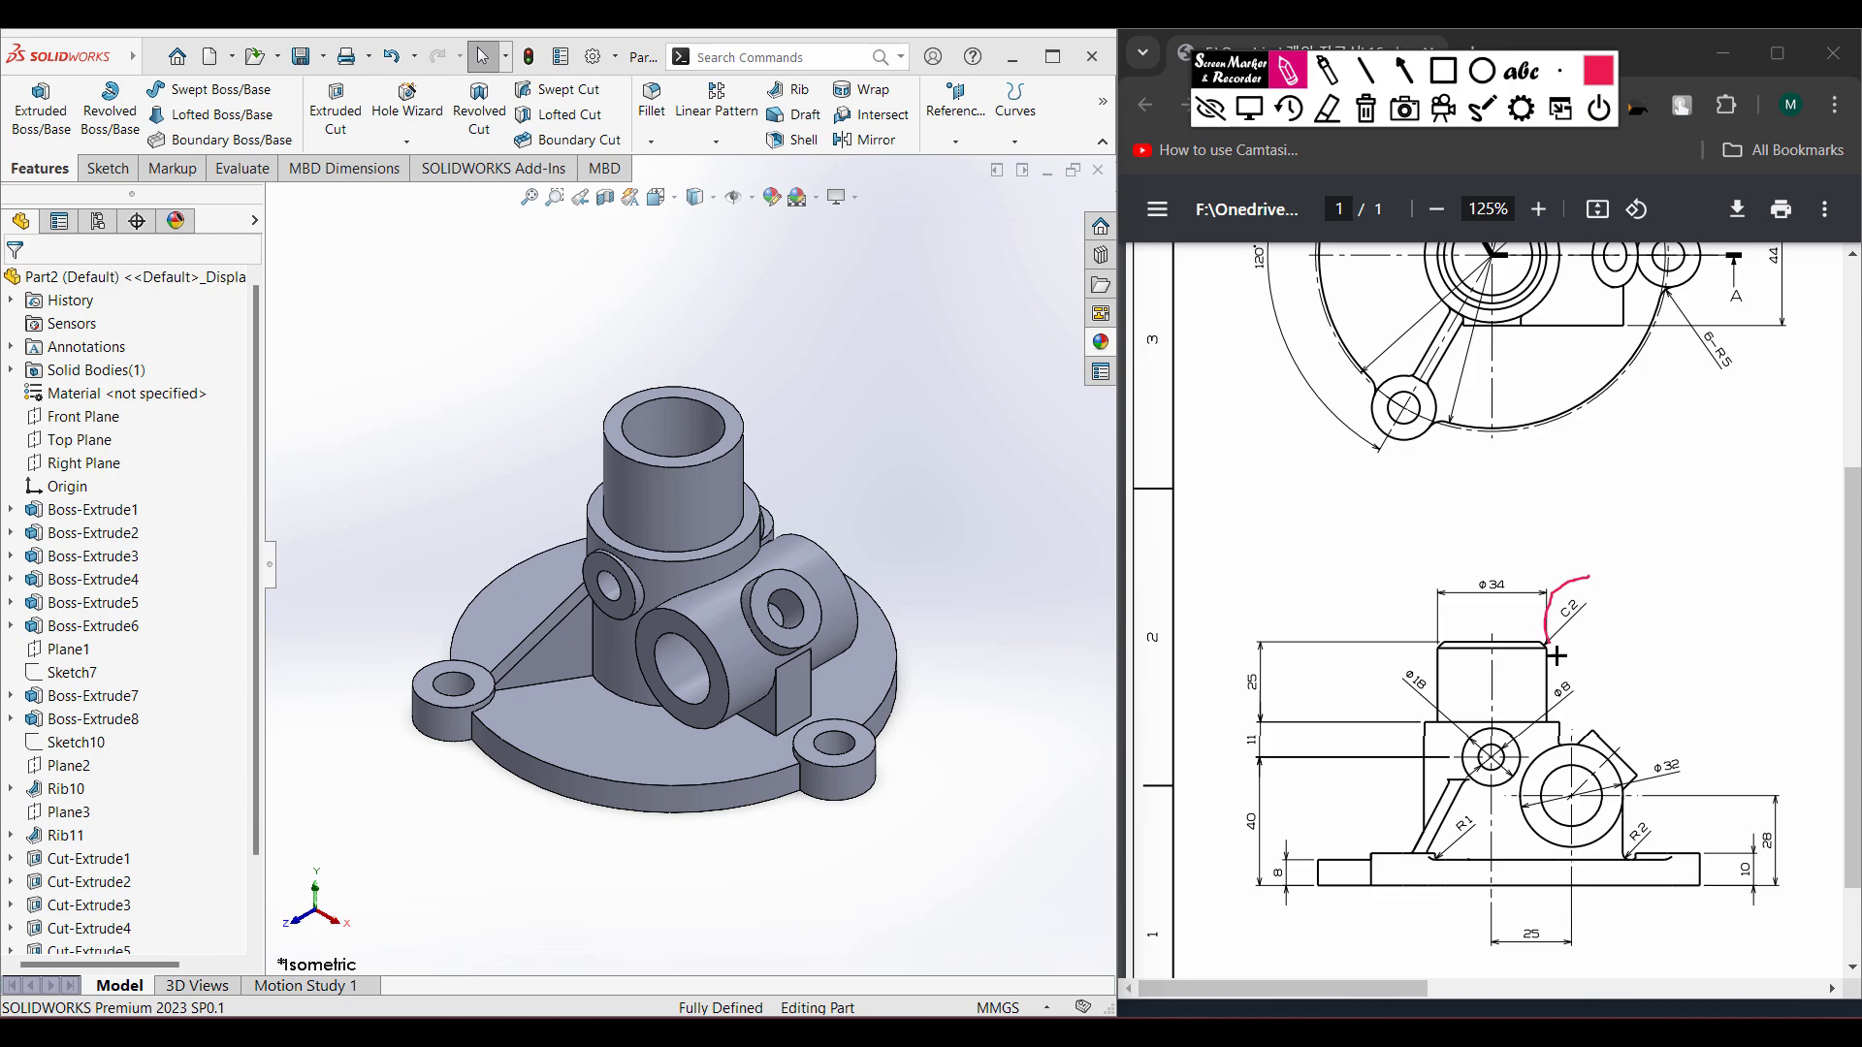
pyautogui.click(1364, 115)
pyautogui.click(1247, 116)
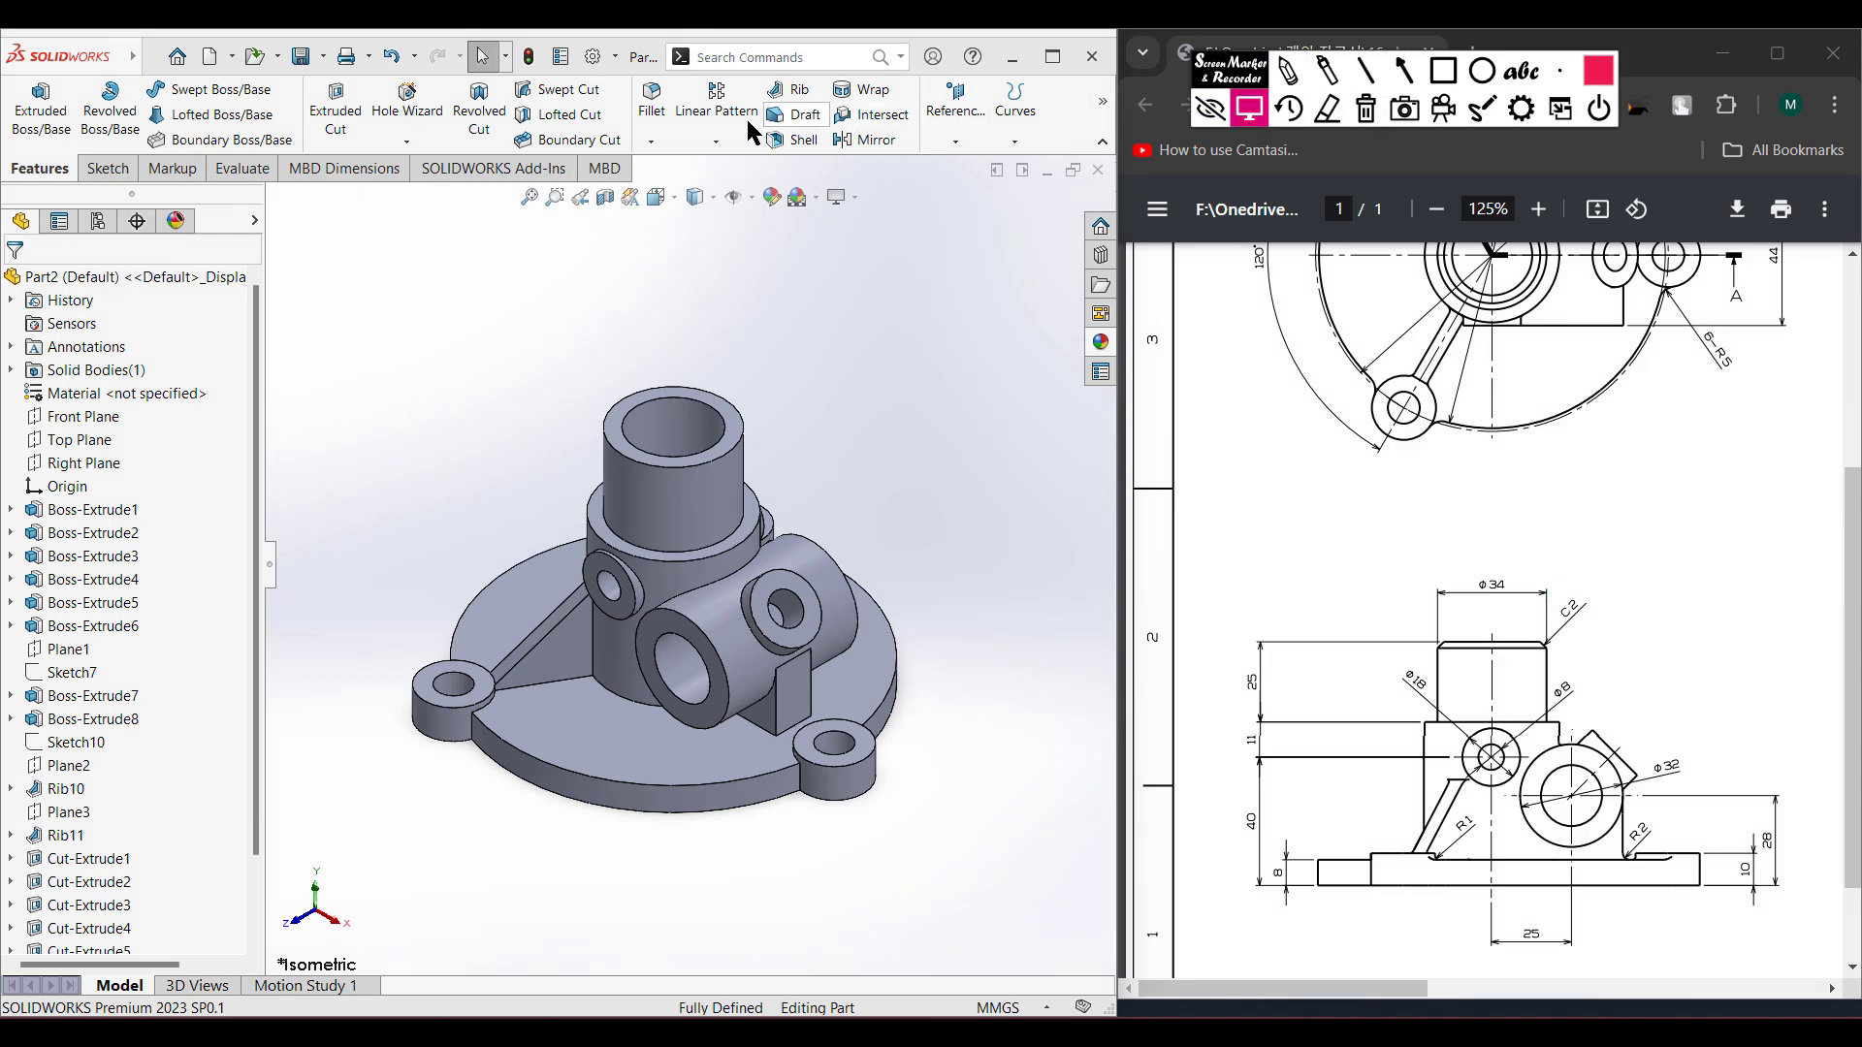
pyautogui.click(649, 142)
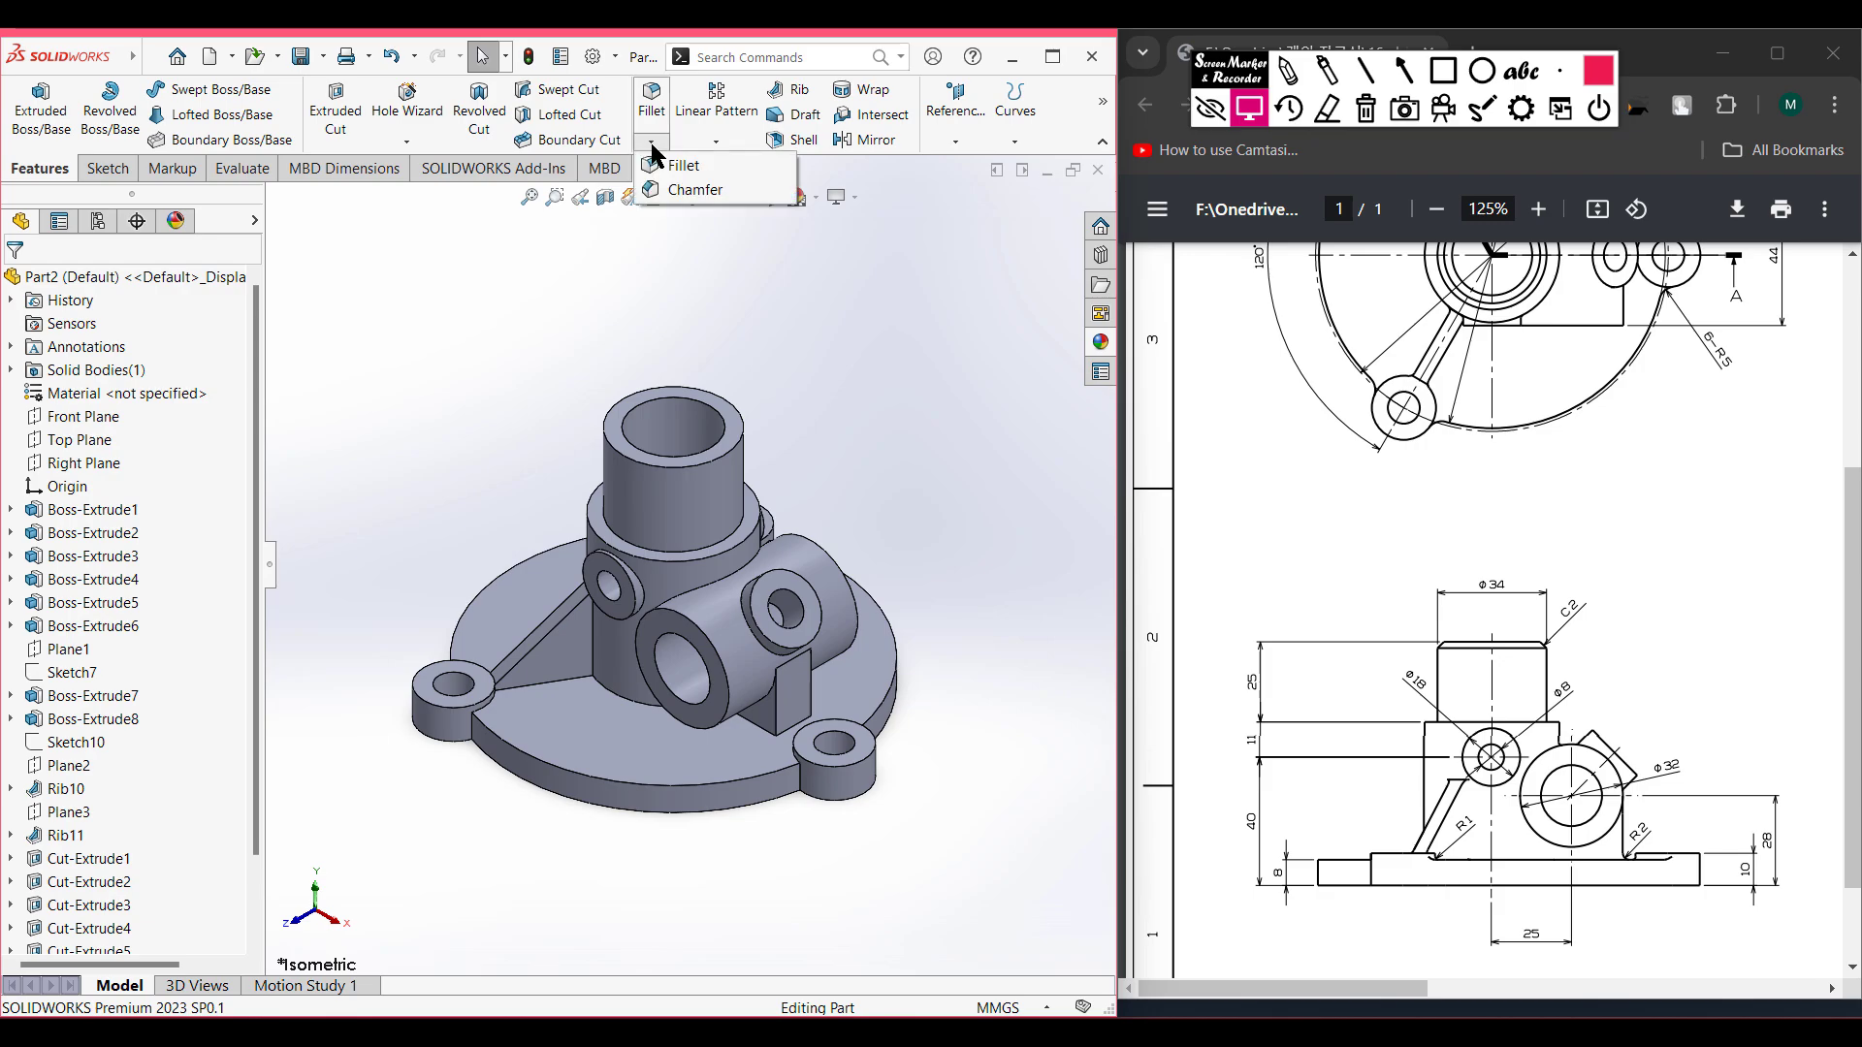
pyautogui.click(683, 185)
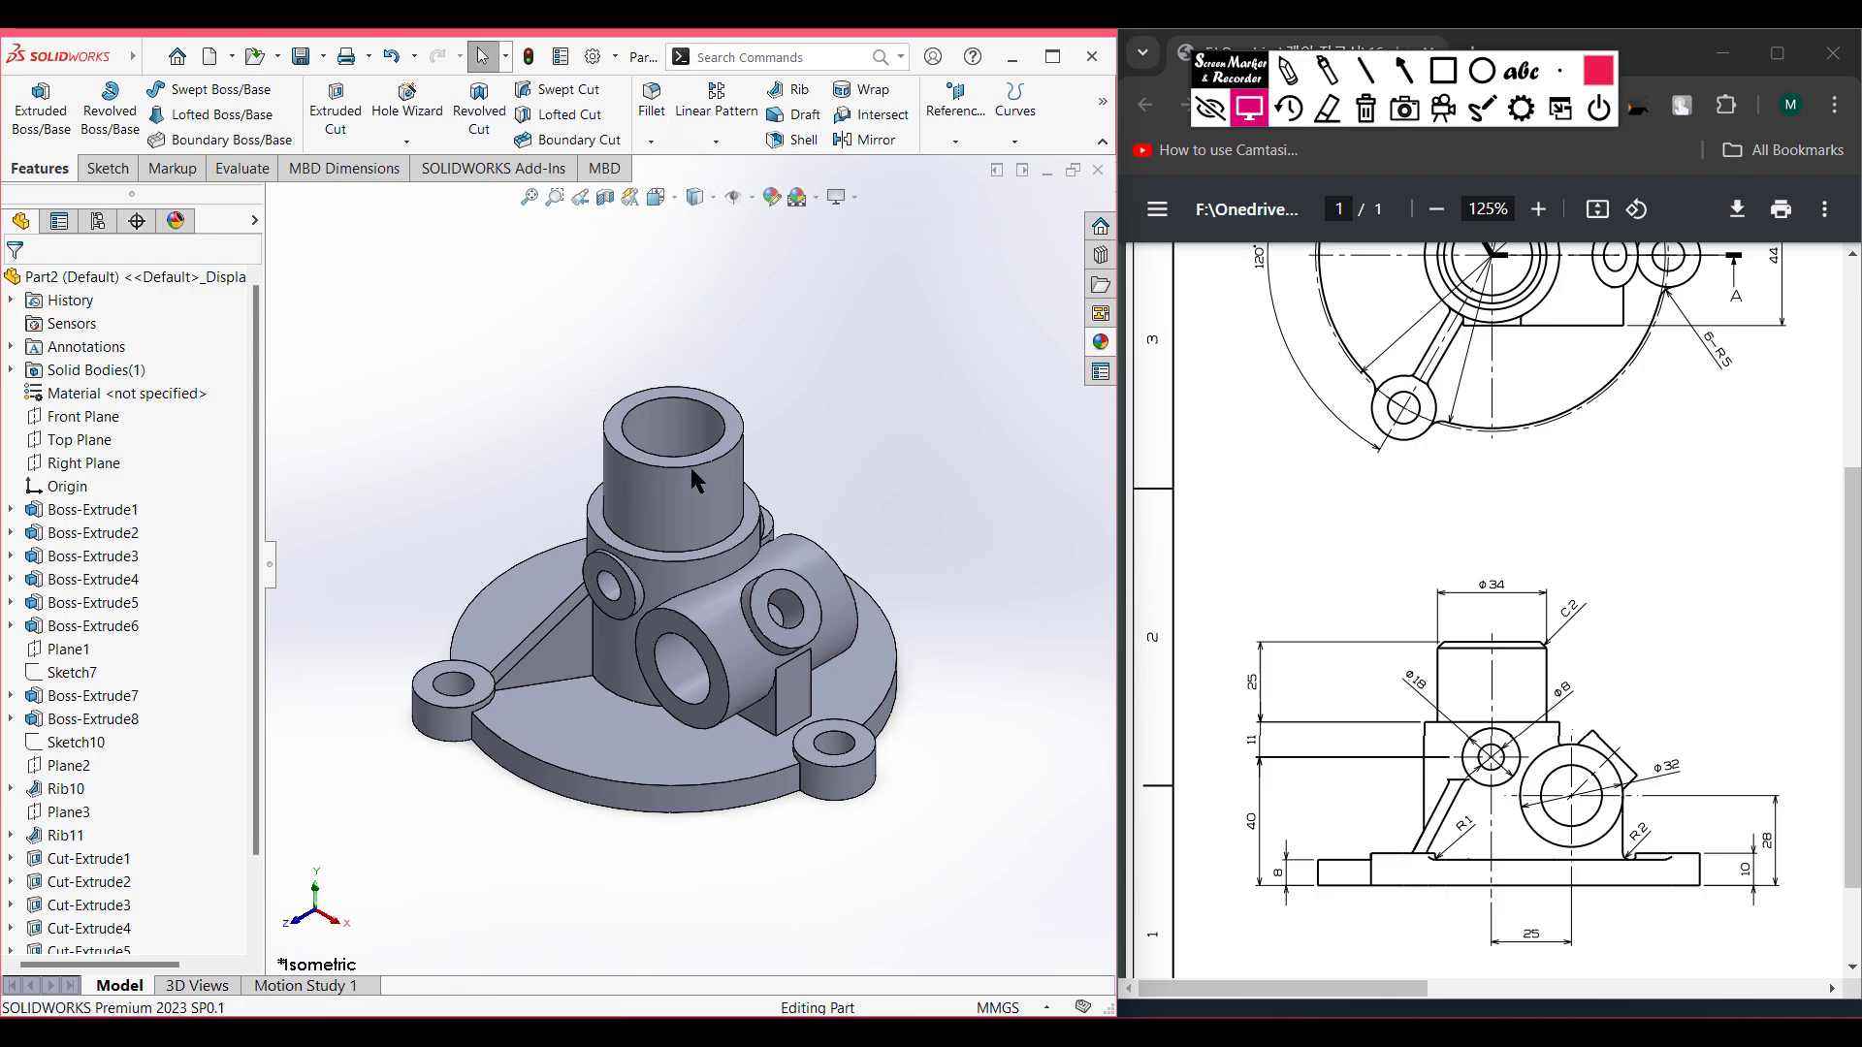
pyautogui.write('2')
pyautogui.press('Return')
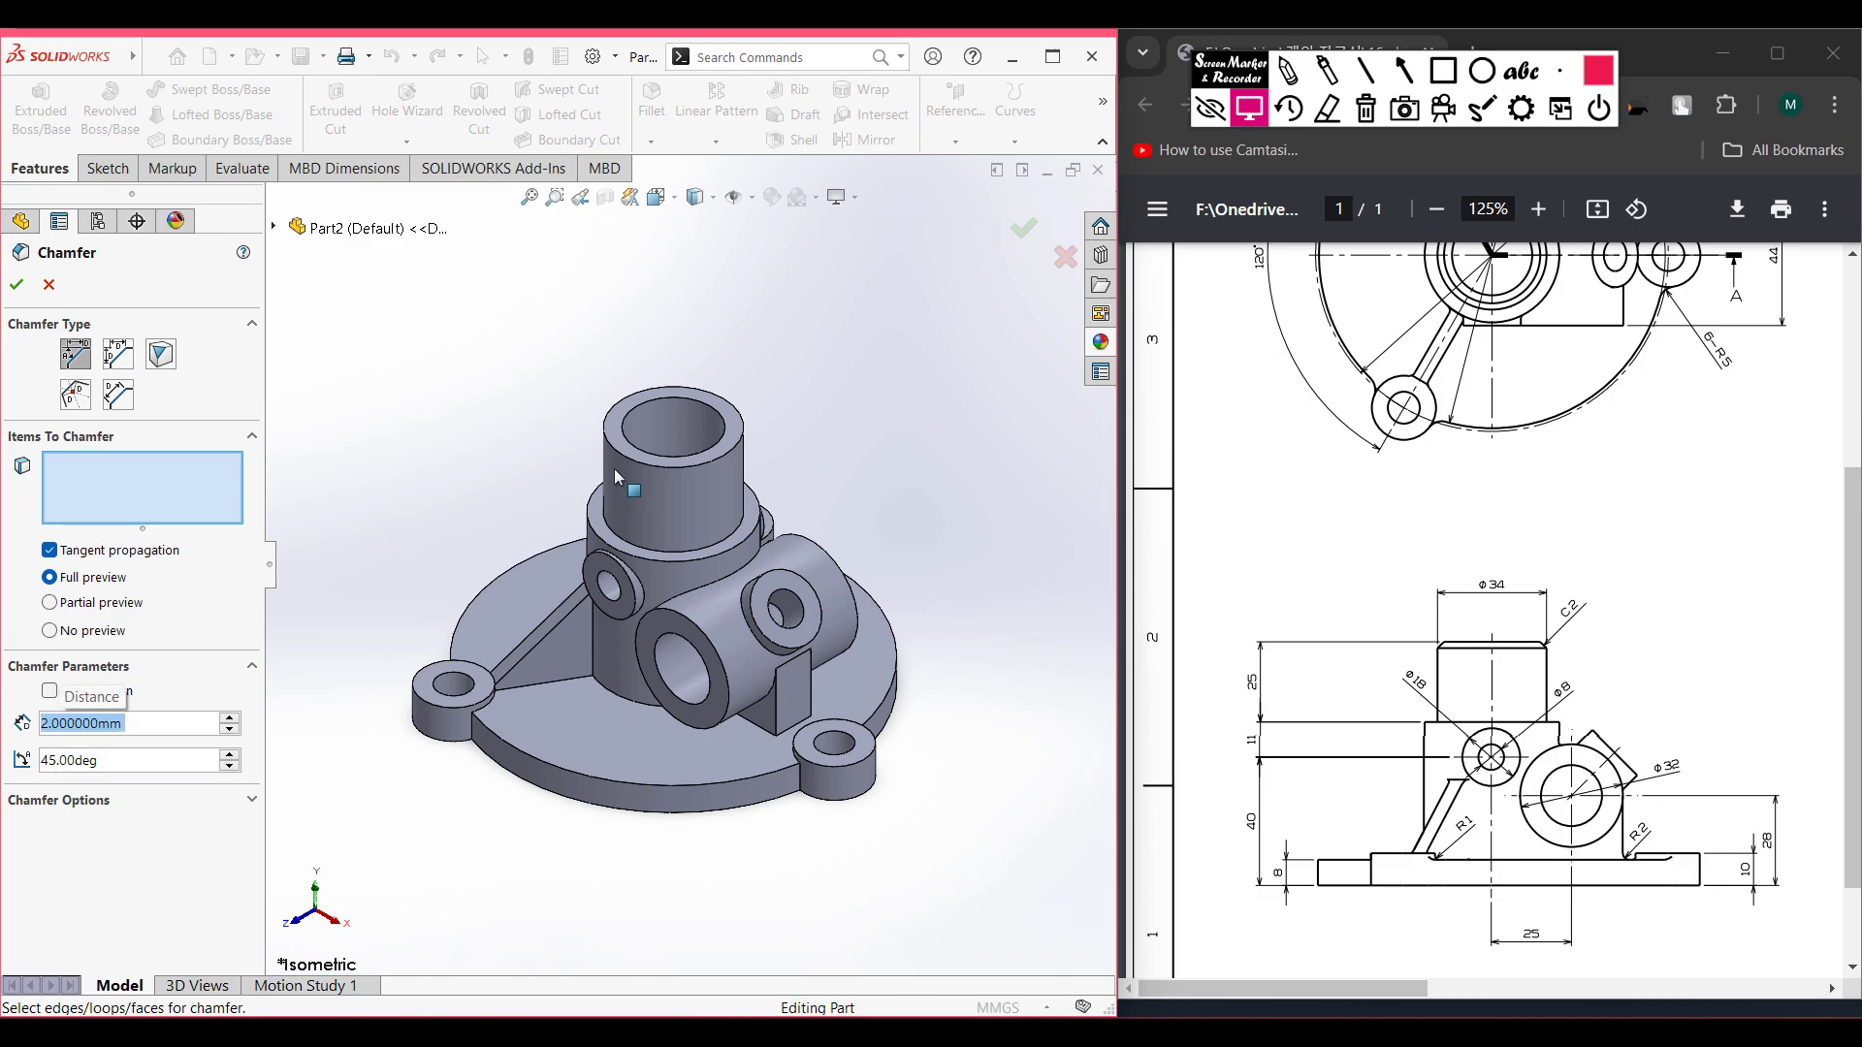
pyautogui.click(722, 405)
pyautogui.click(17, 285)
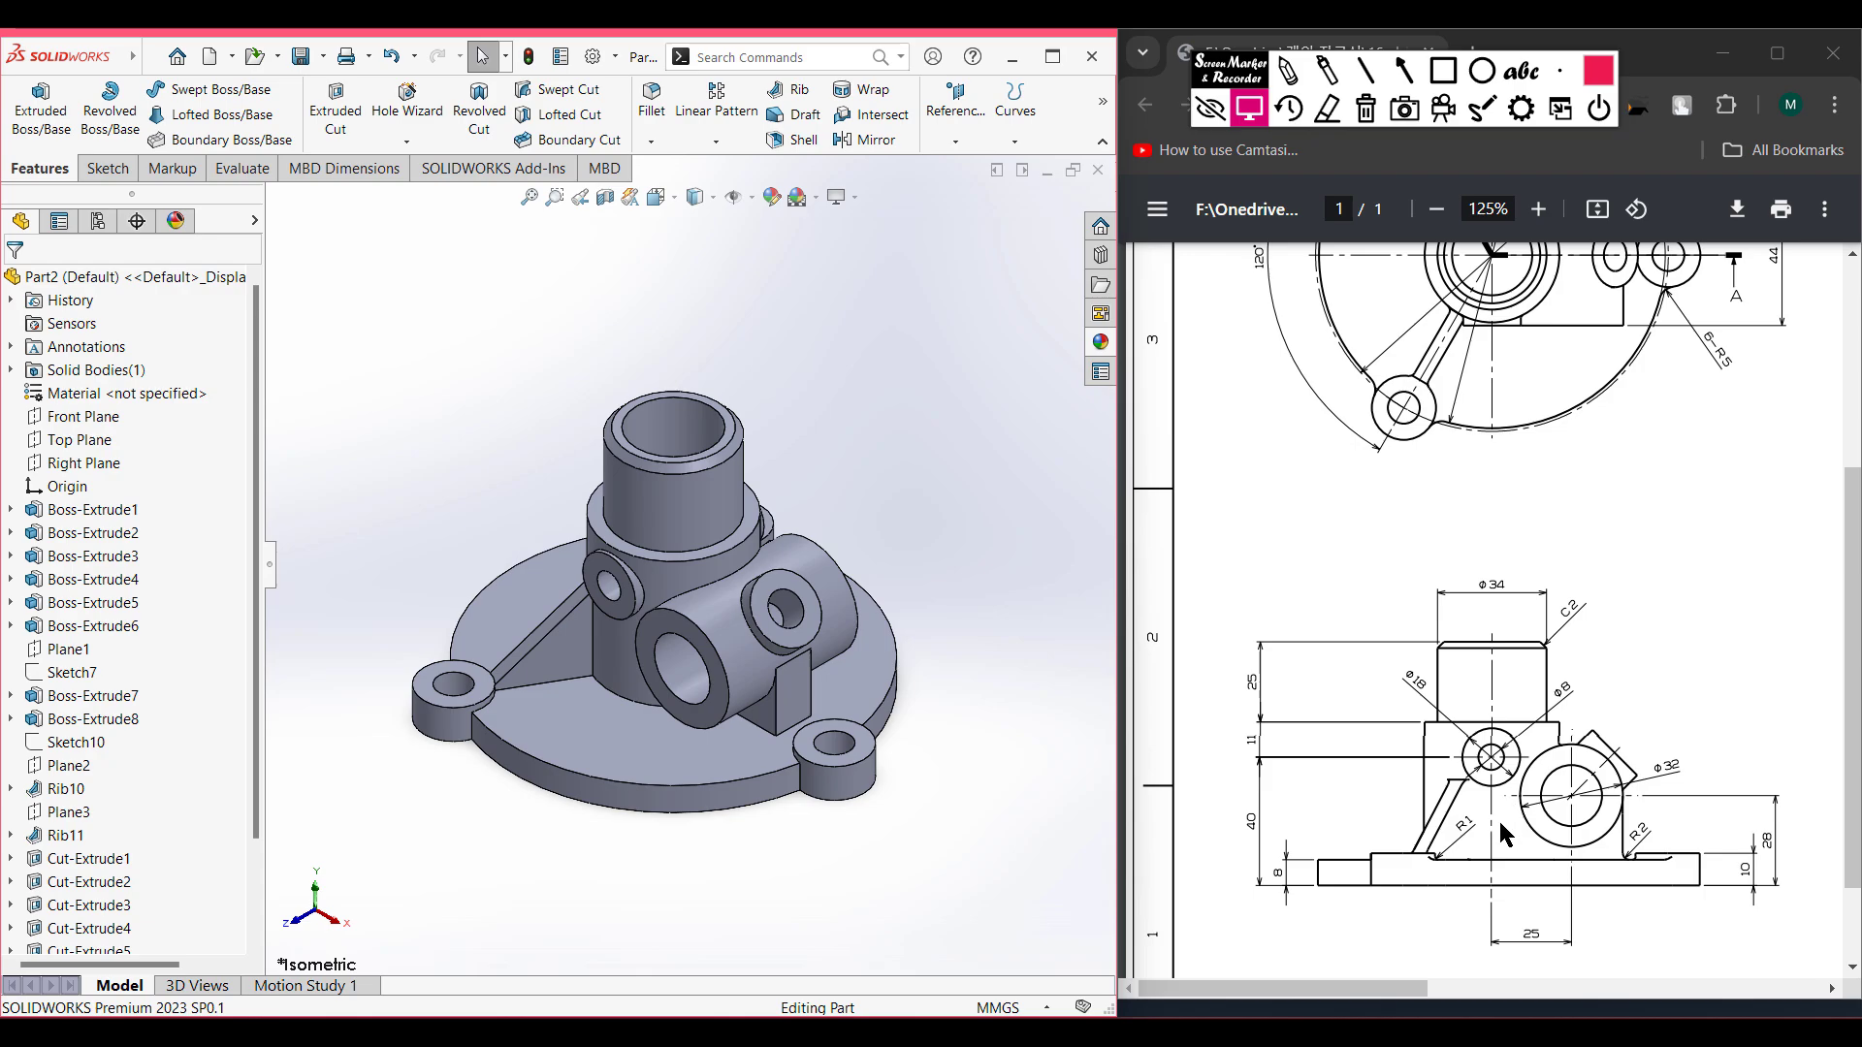
# - Examine the drawing's section, isometric, front and top views for the fillet radius call-outs
pyautogui.click(1290, 73)
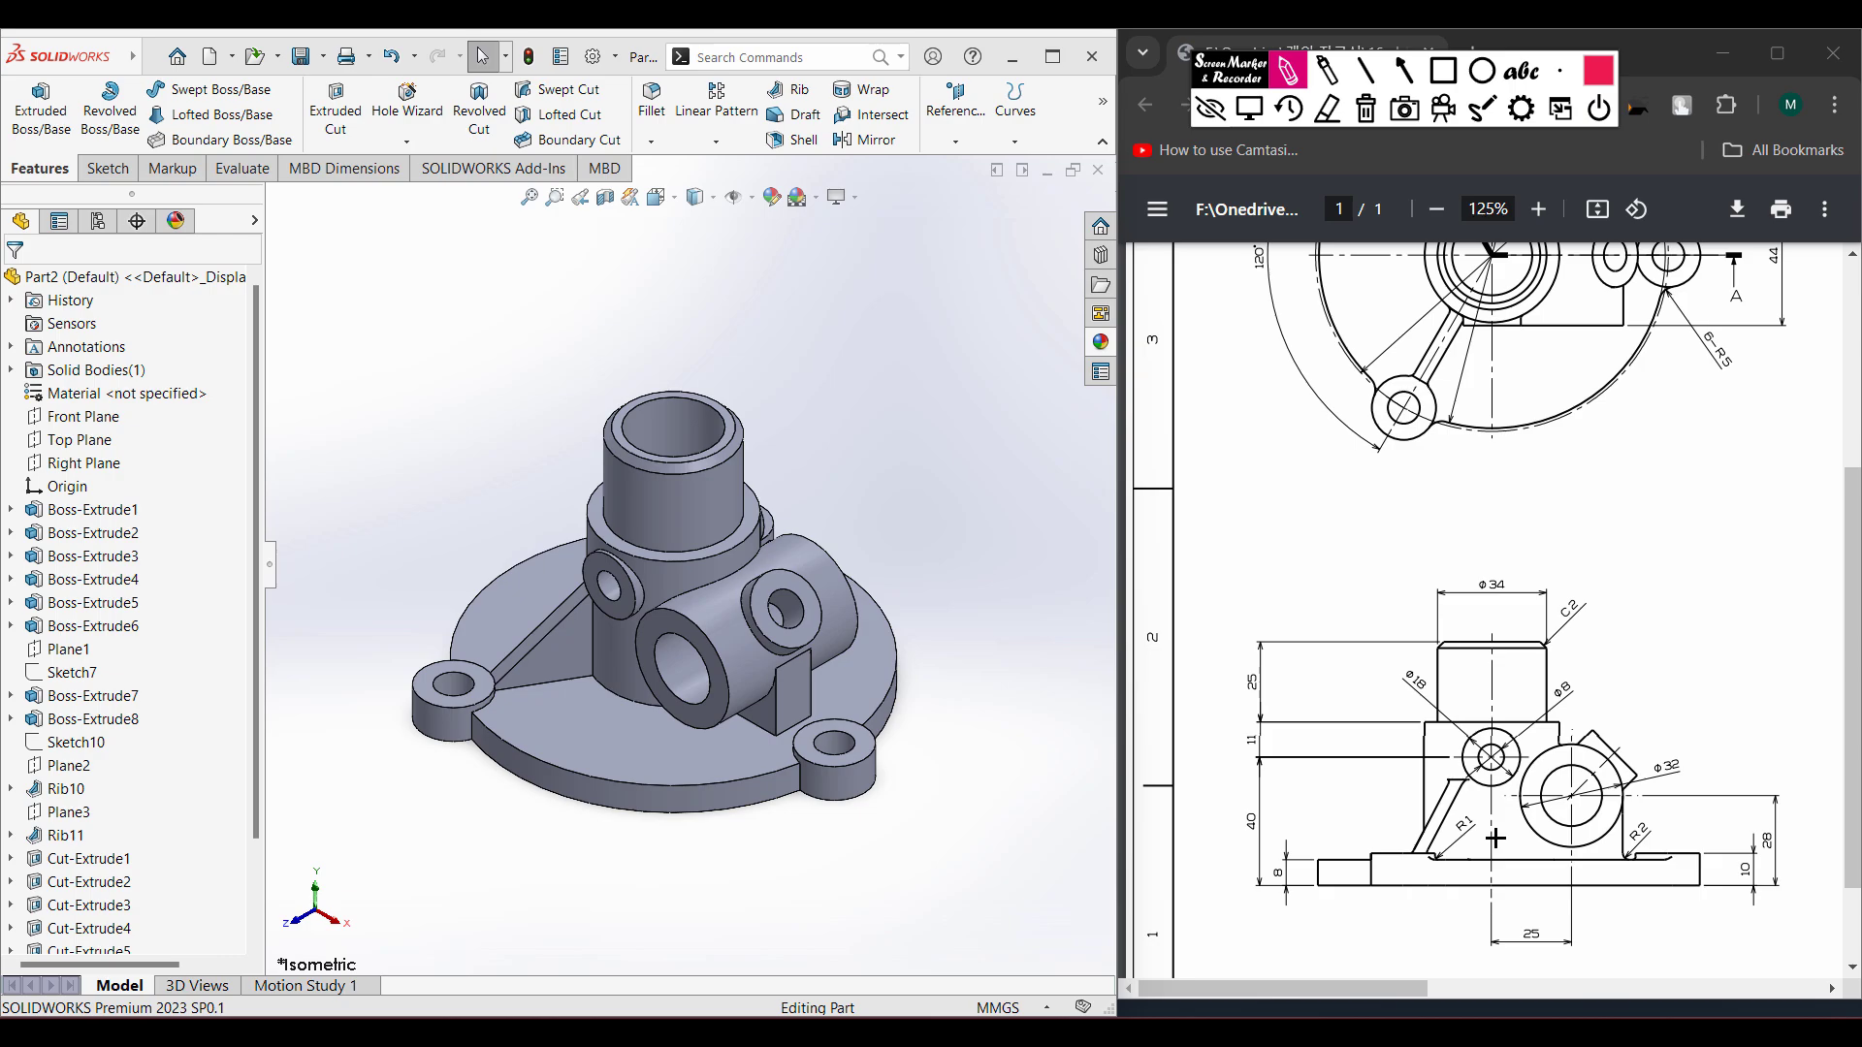
pyautogui.click(1363, 111)
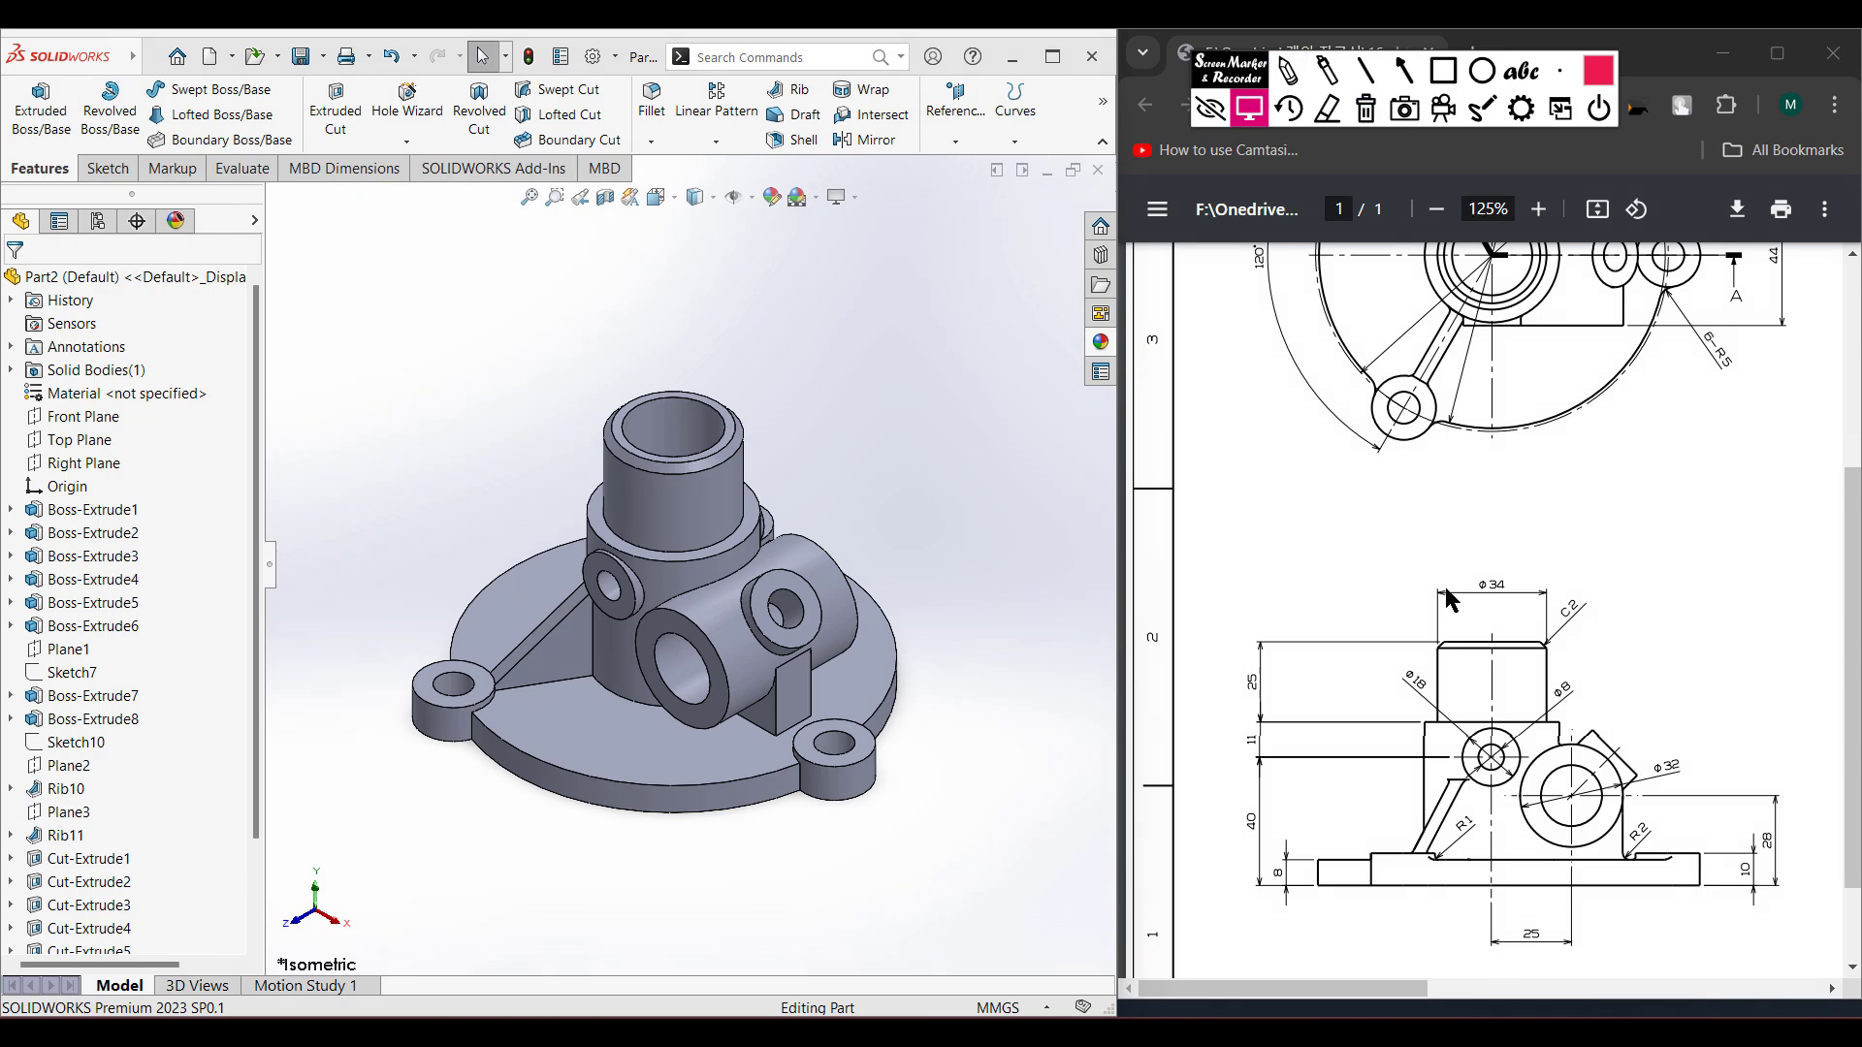
pyautogui.moveTo(1426, 989)
pyautogui.mouseDown()
pyautogui.moveTo(1755, 990)
pyautogui.moveTo(1722, 991)
pyautogui.mouseUp()
pyautogui.scroll(3, 1629, 747)
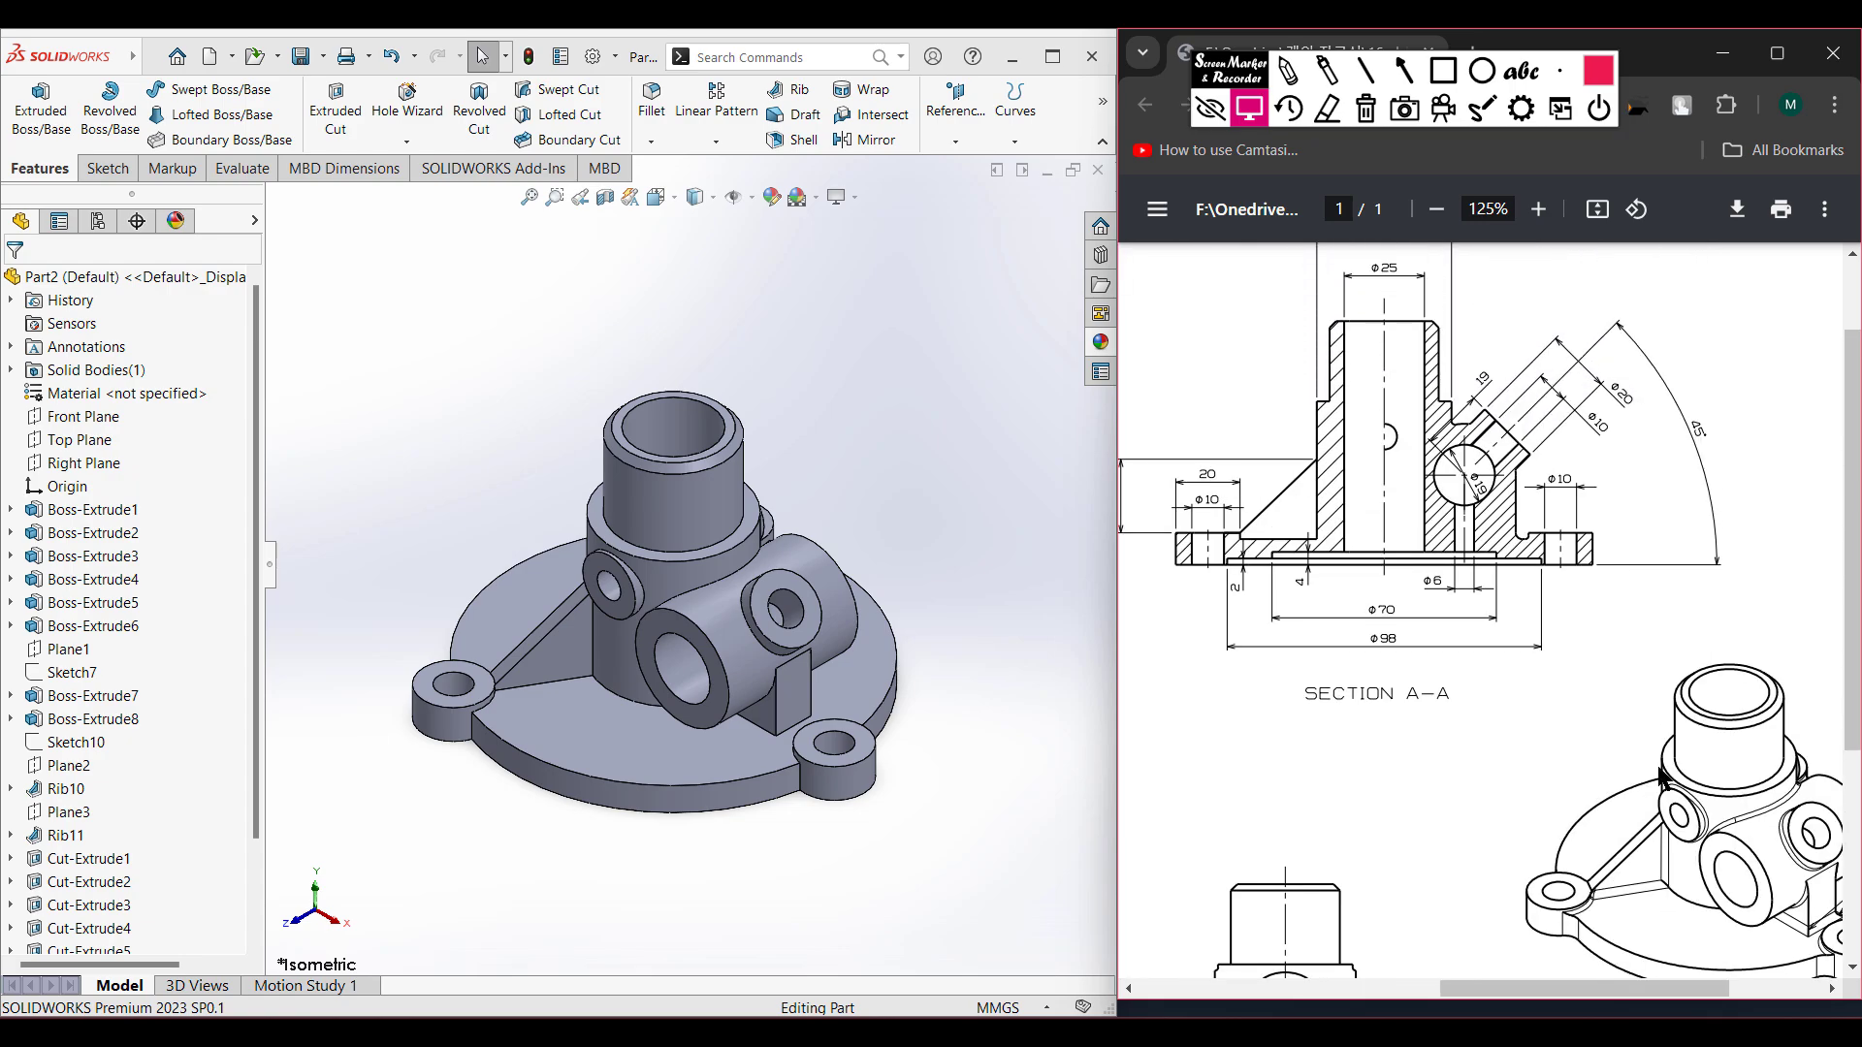
pyautogui.moveTo(1639, 989); pyautogui.dragTo(1714, 990)
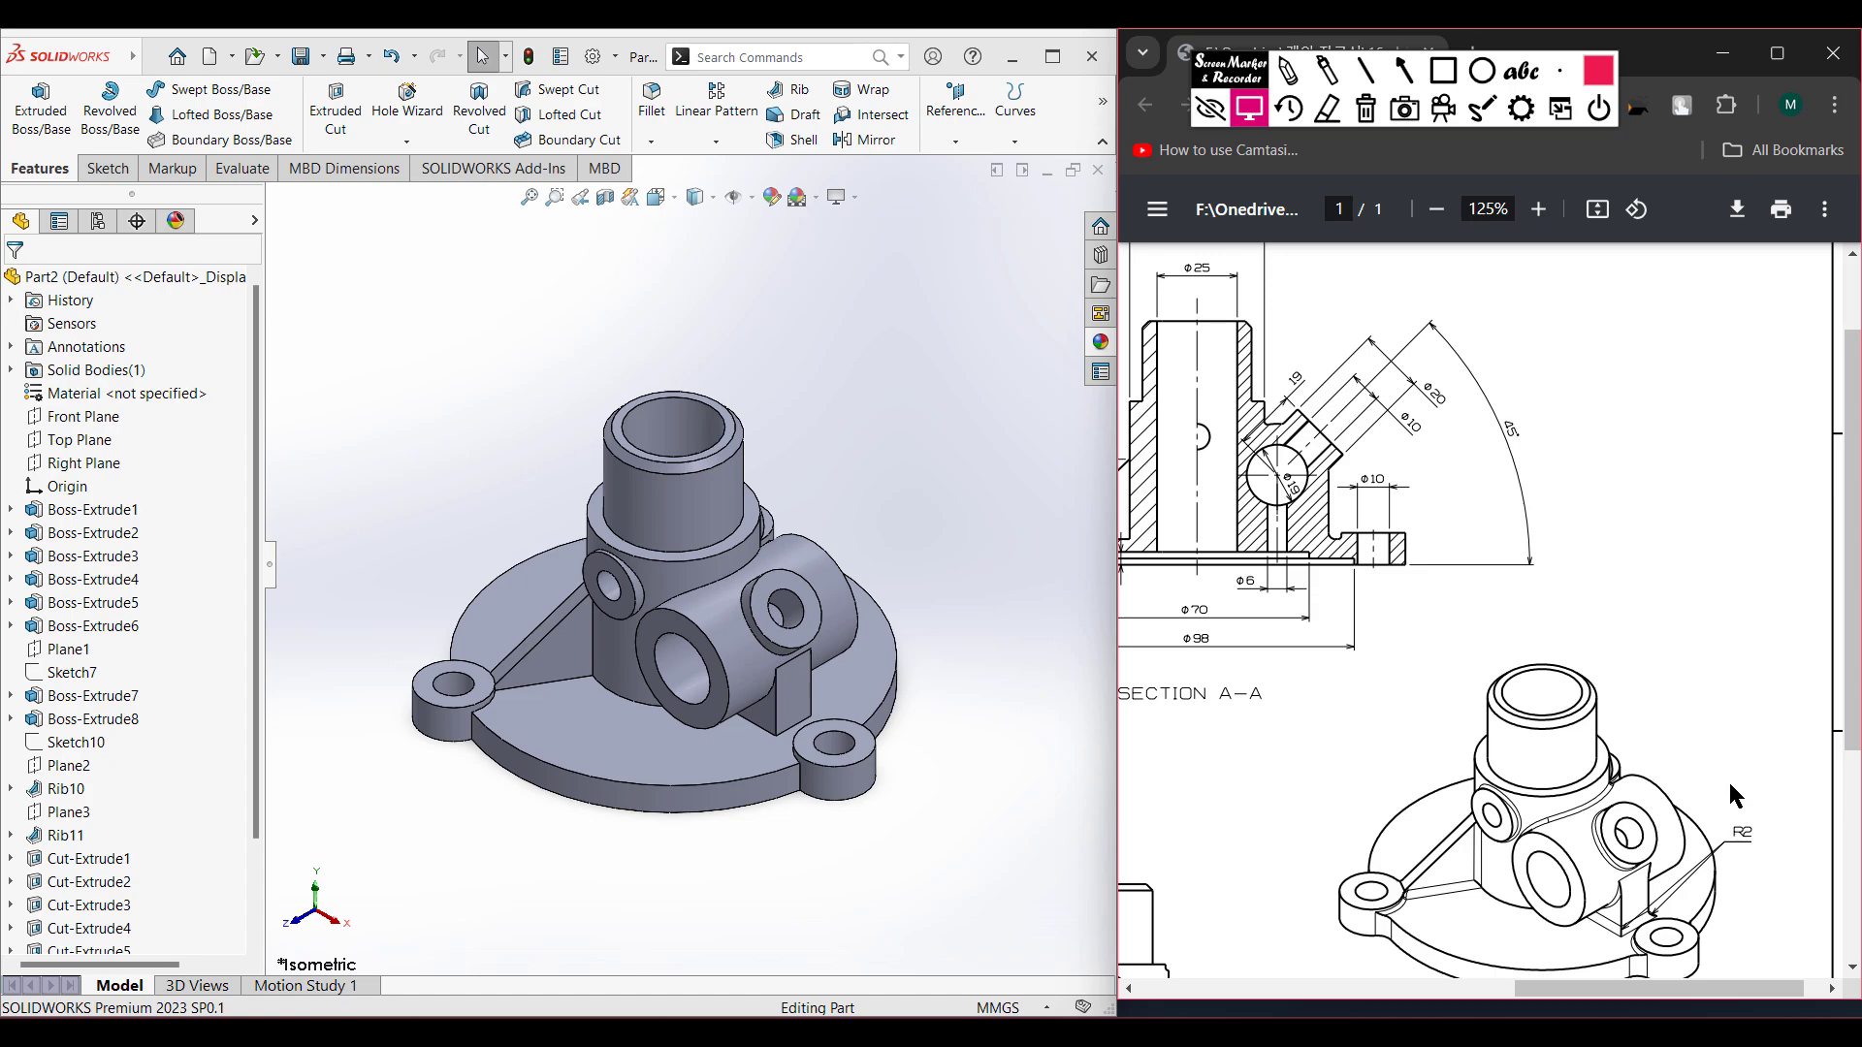
pyautogui.click(1290, 70)
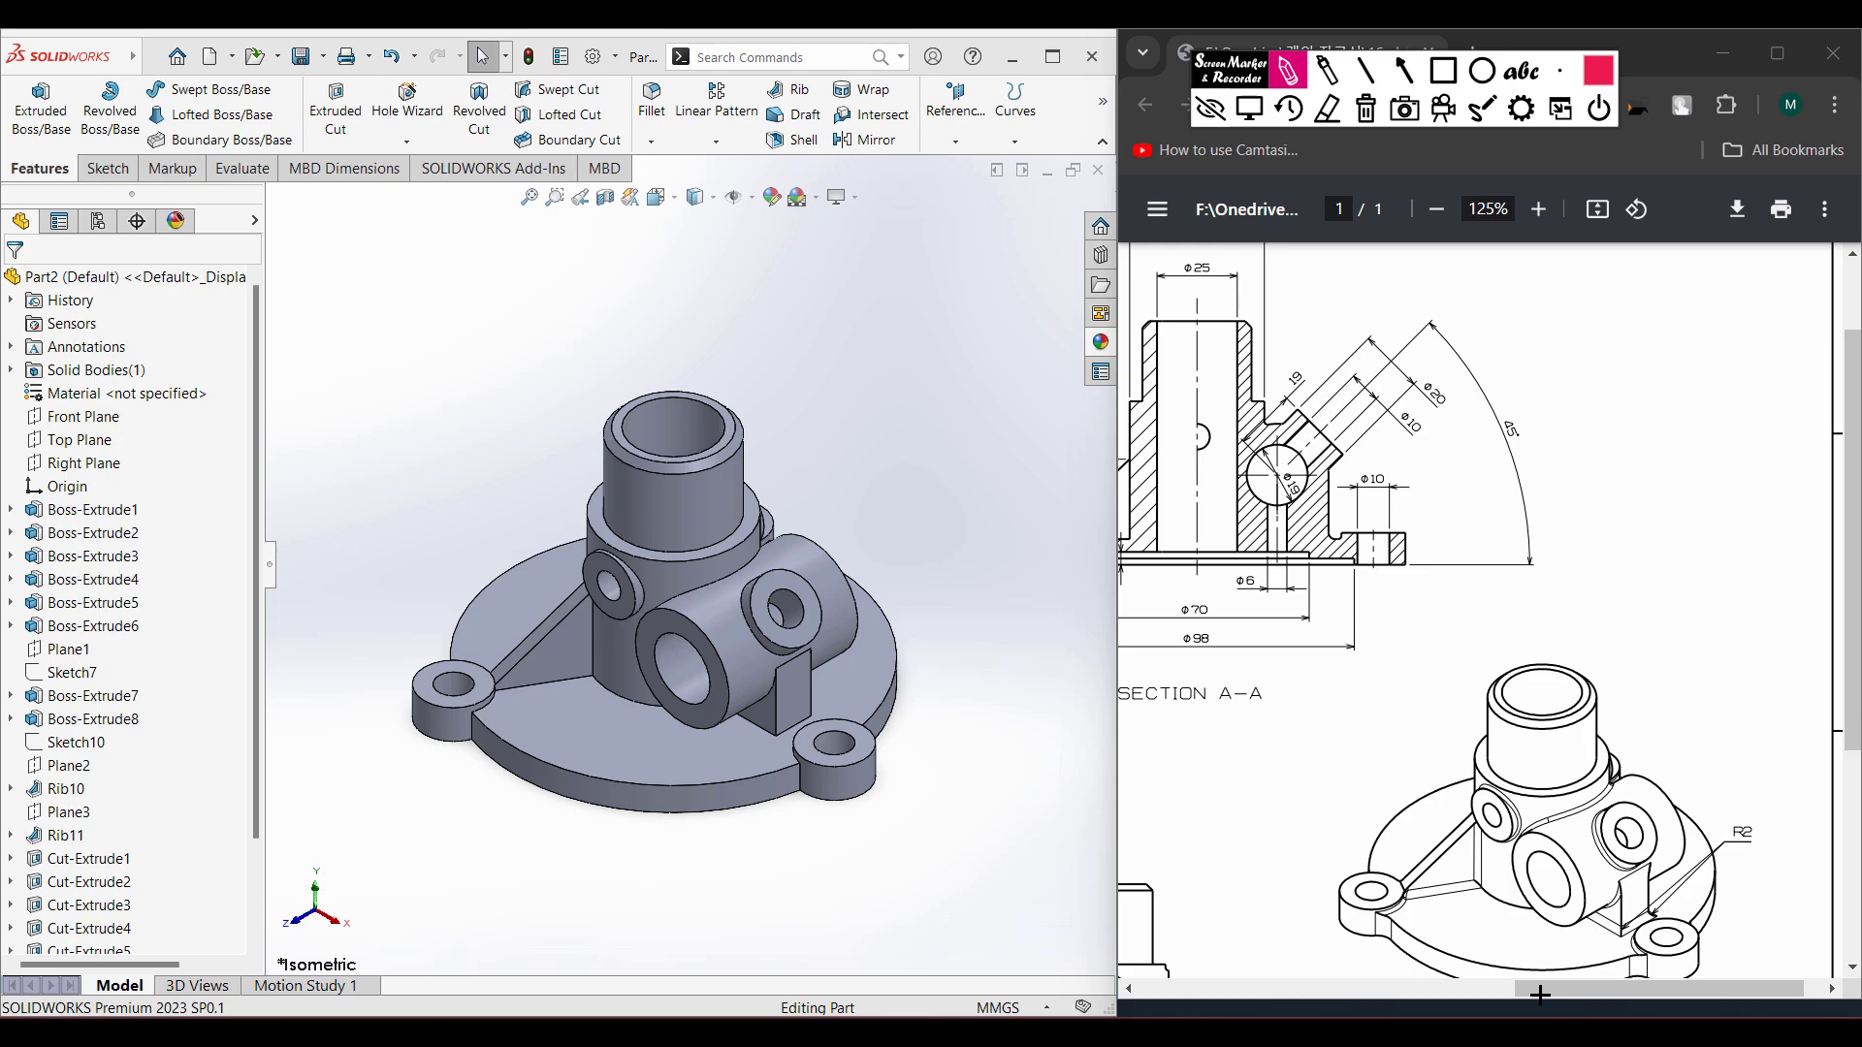
pyautogui.press('Escape')
pyautogui.moveTo(1540, 993); pyautogui.dragTo(1137, 979)
pyautogui.scroll(-4, 1522, 867)
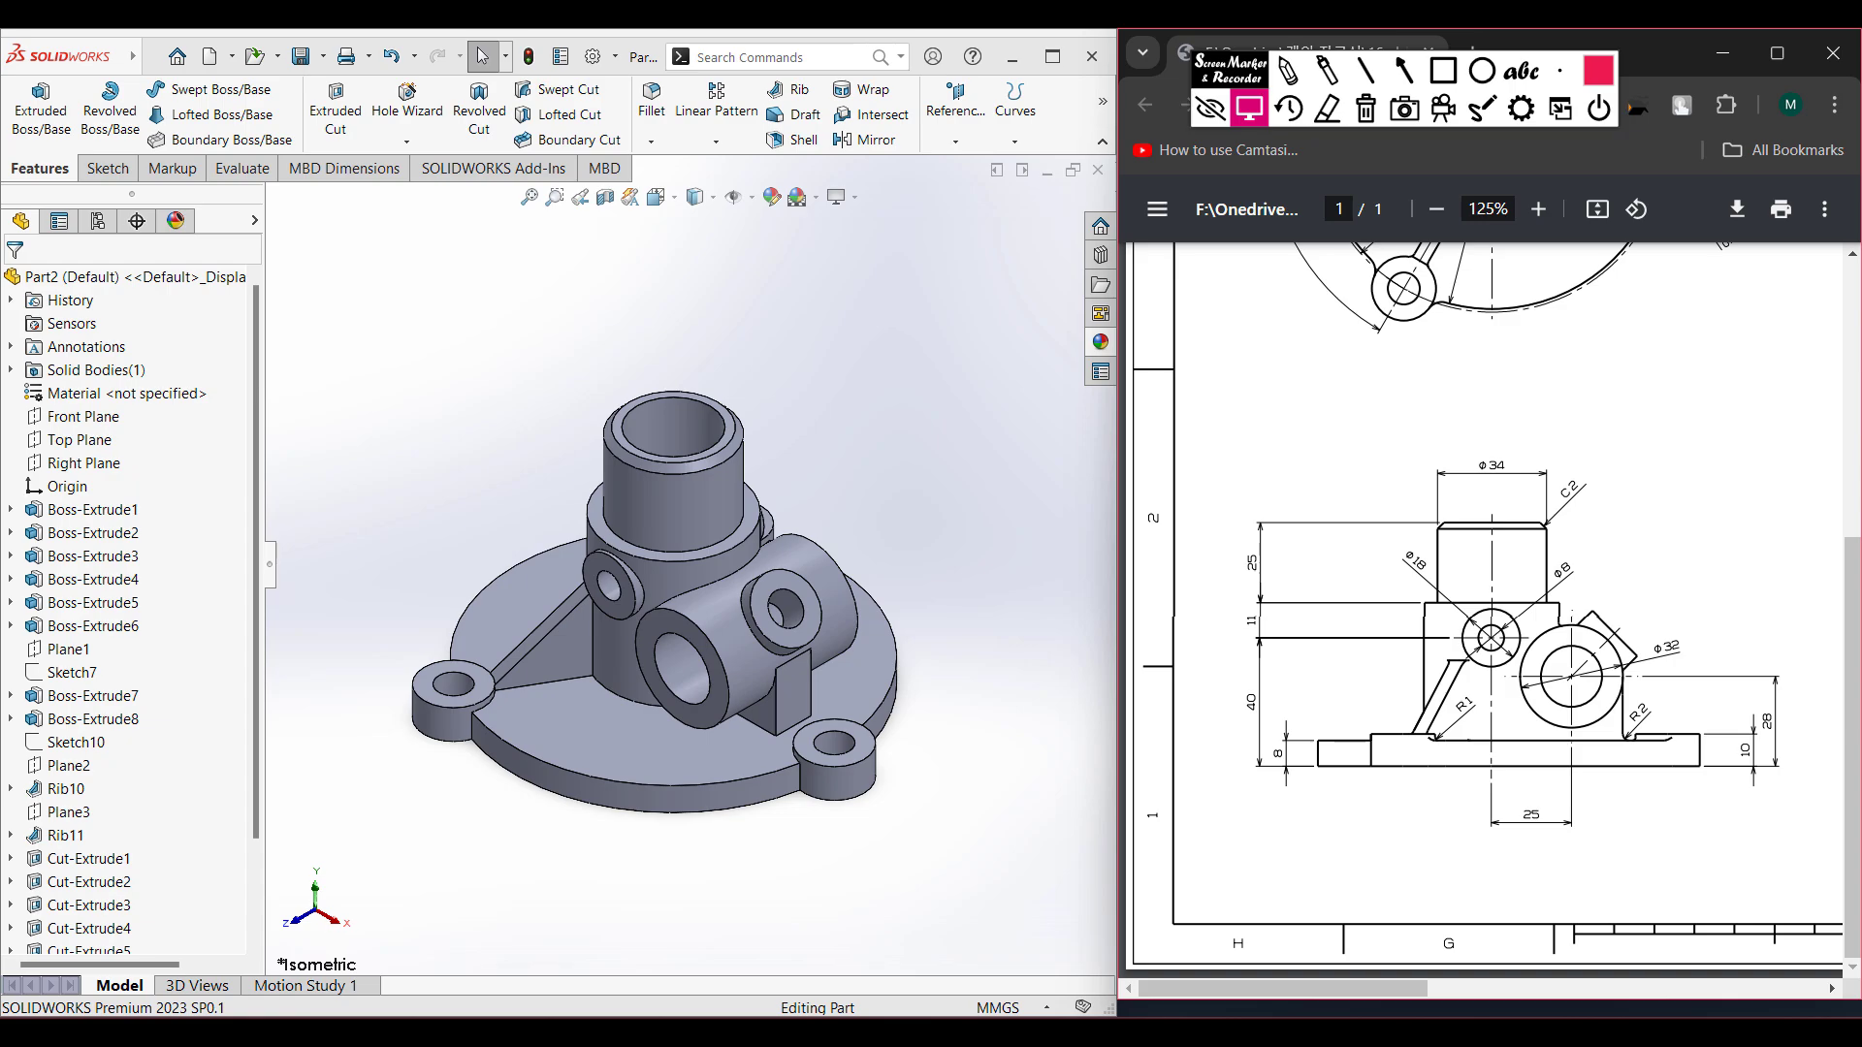
pyautogui.hscroll(3, 1427, 989)
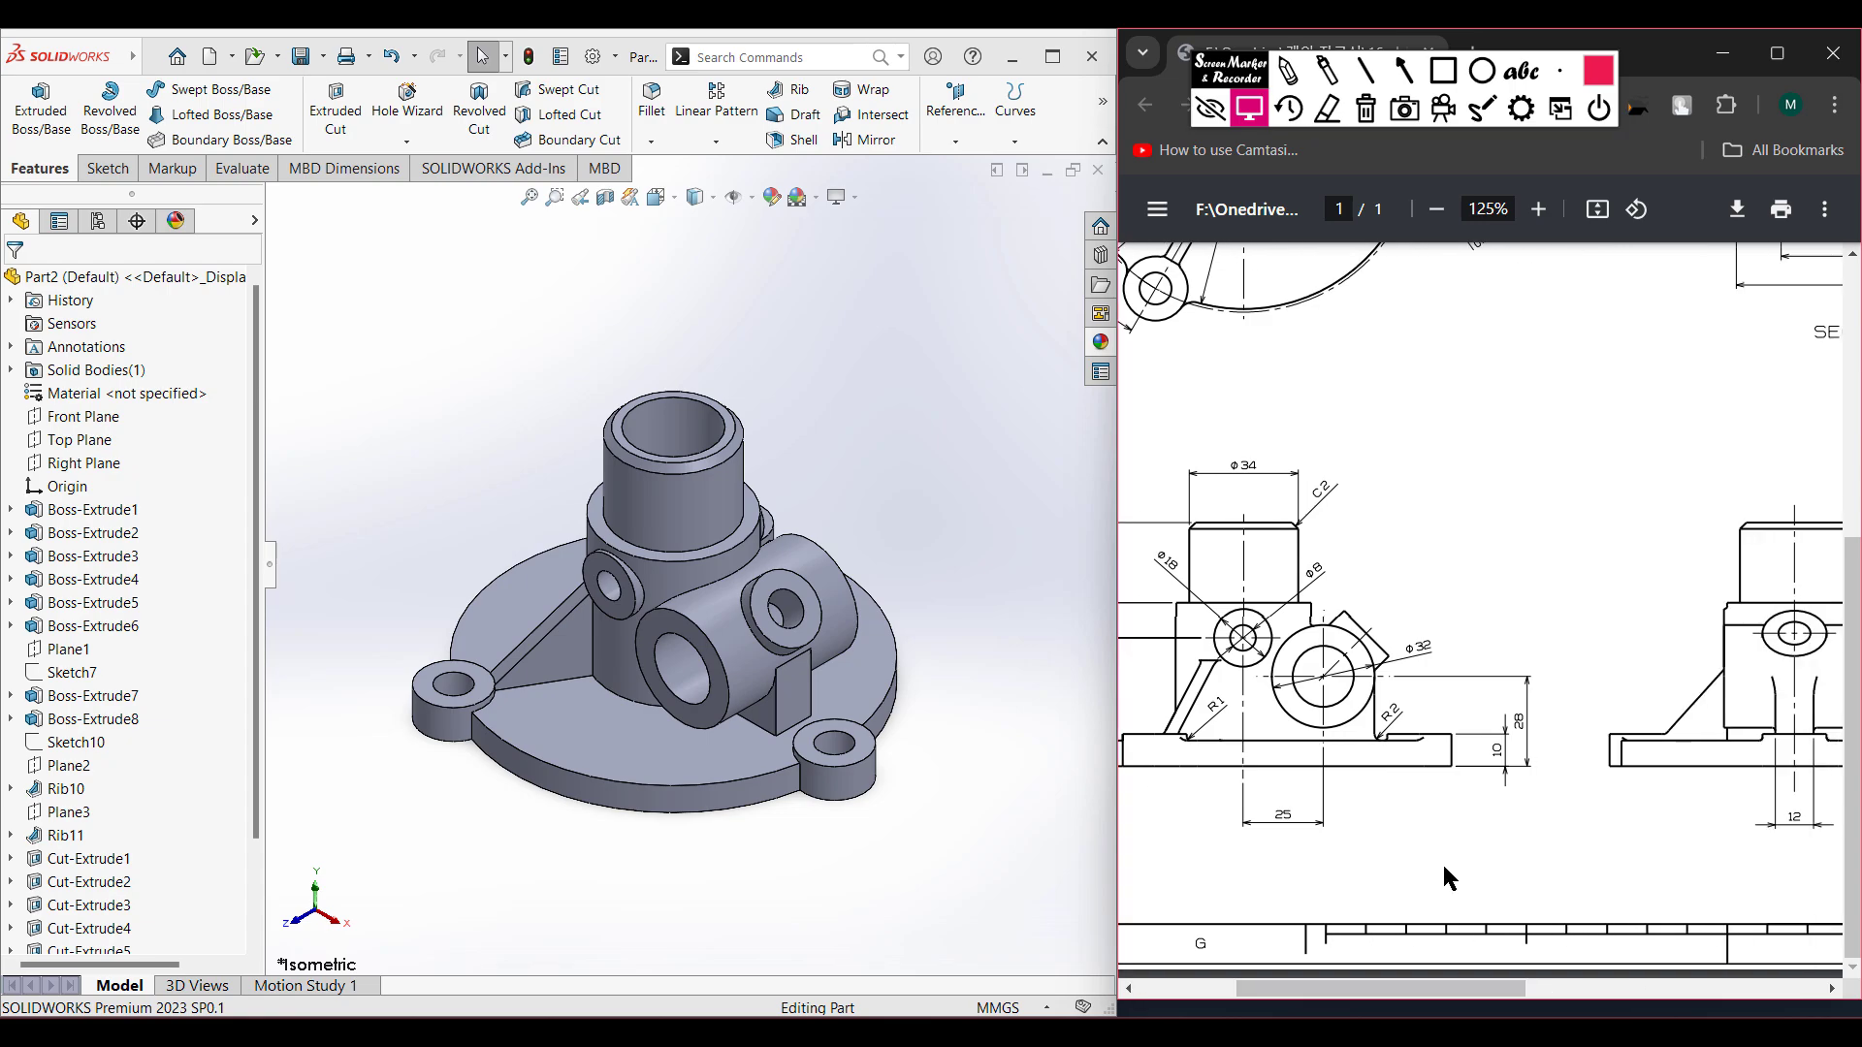
pyautogui.scroll(5, 1451, 881)
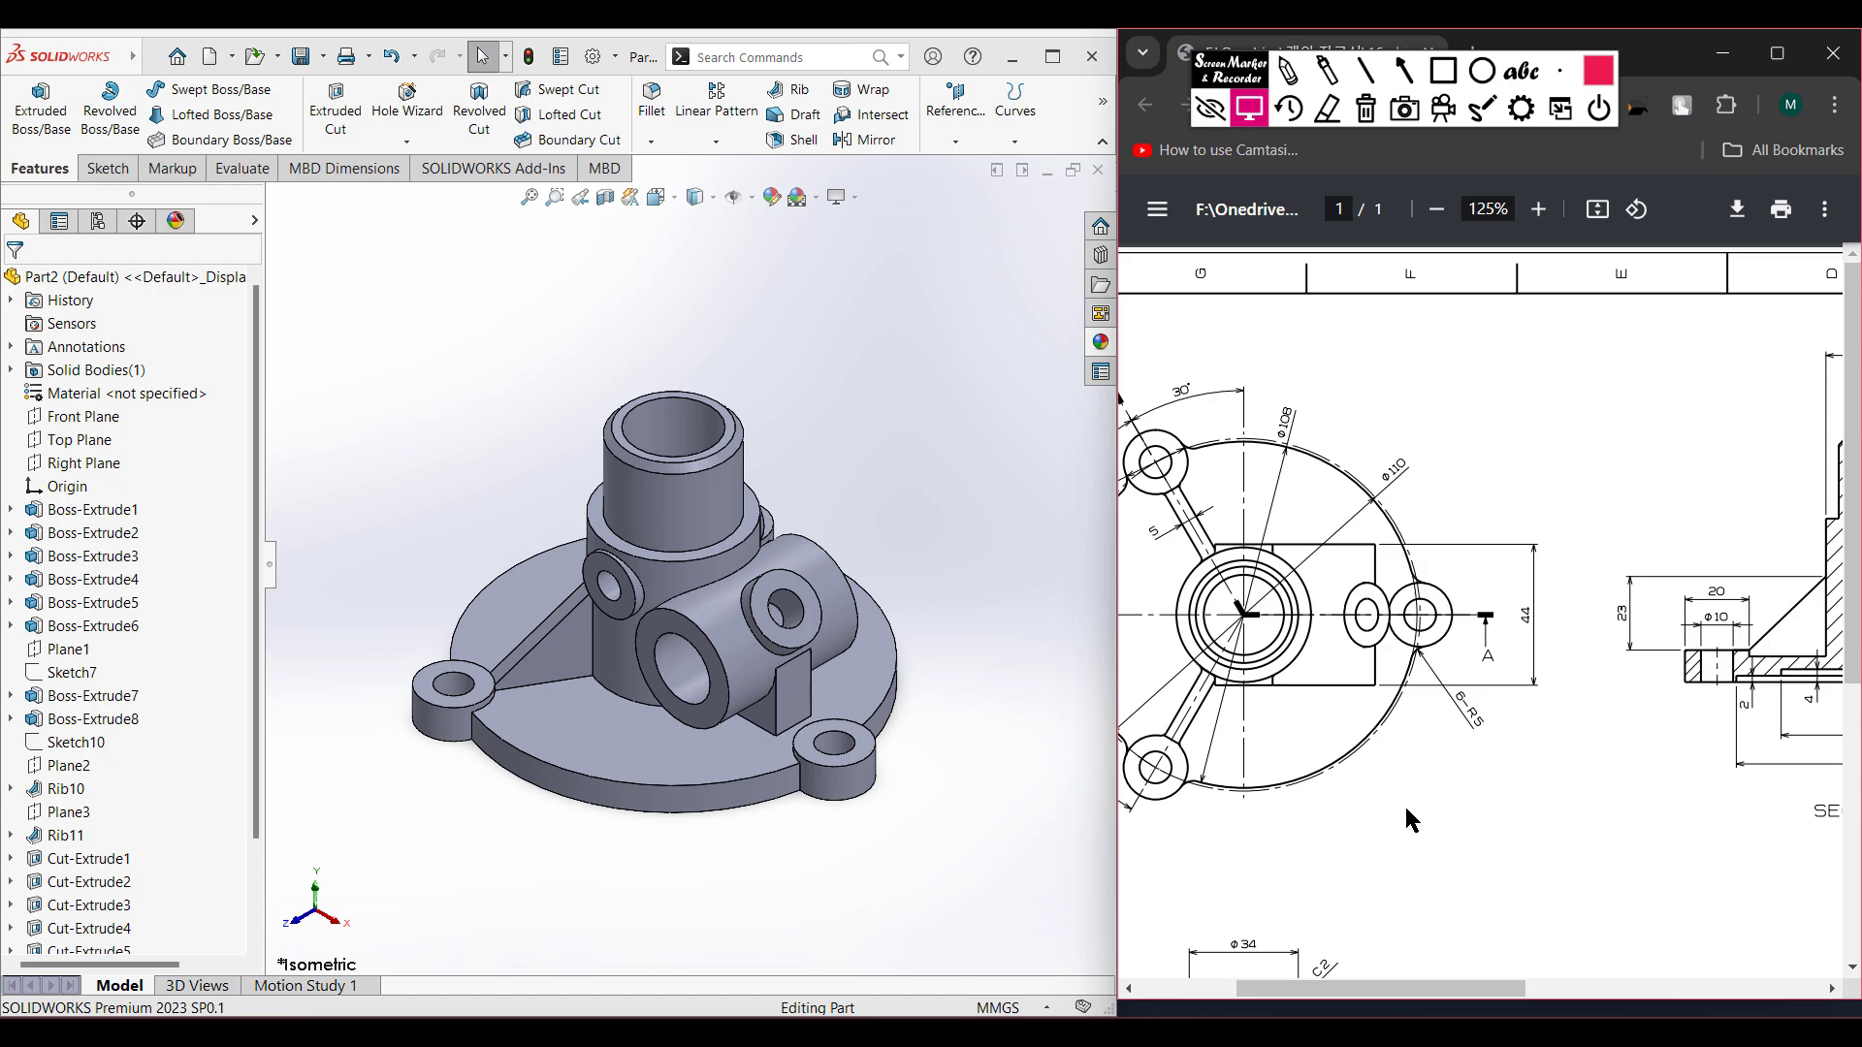
# - Check the R5 call-out and select both vertical edges joining the lug beside the support block to the disc rim for a 5 mm fillet
pyautogui.click(1283, 76)
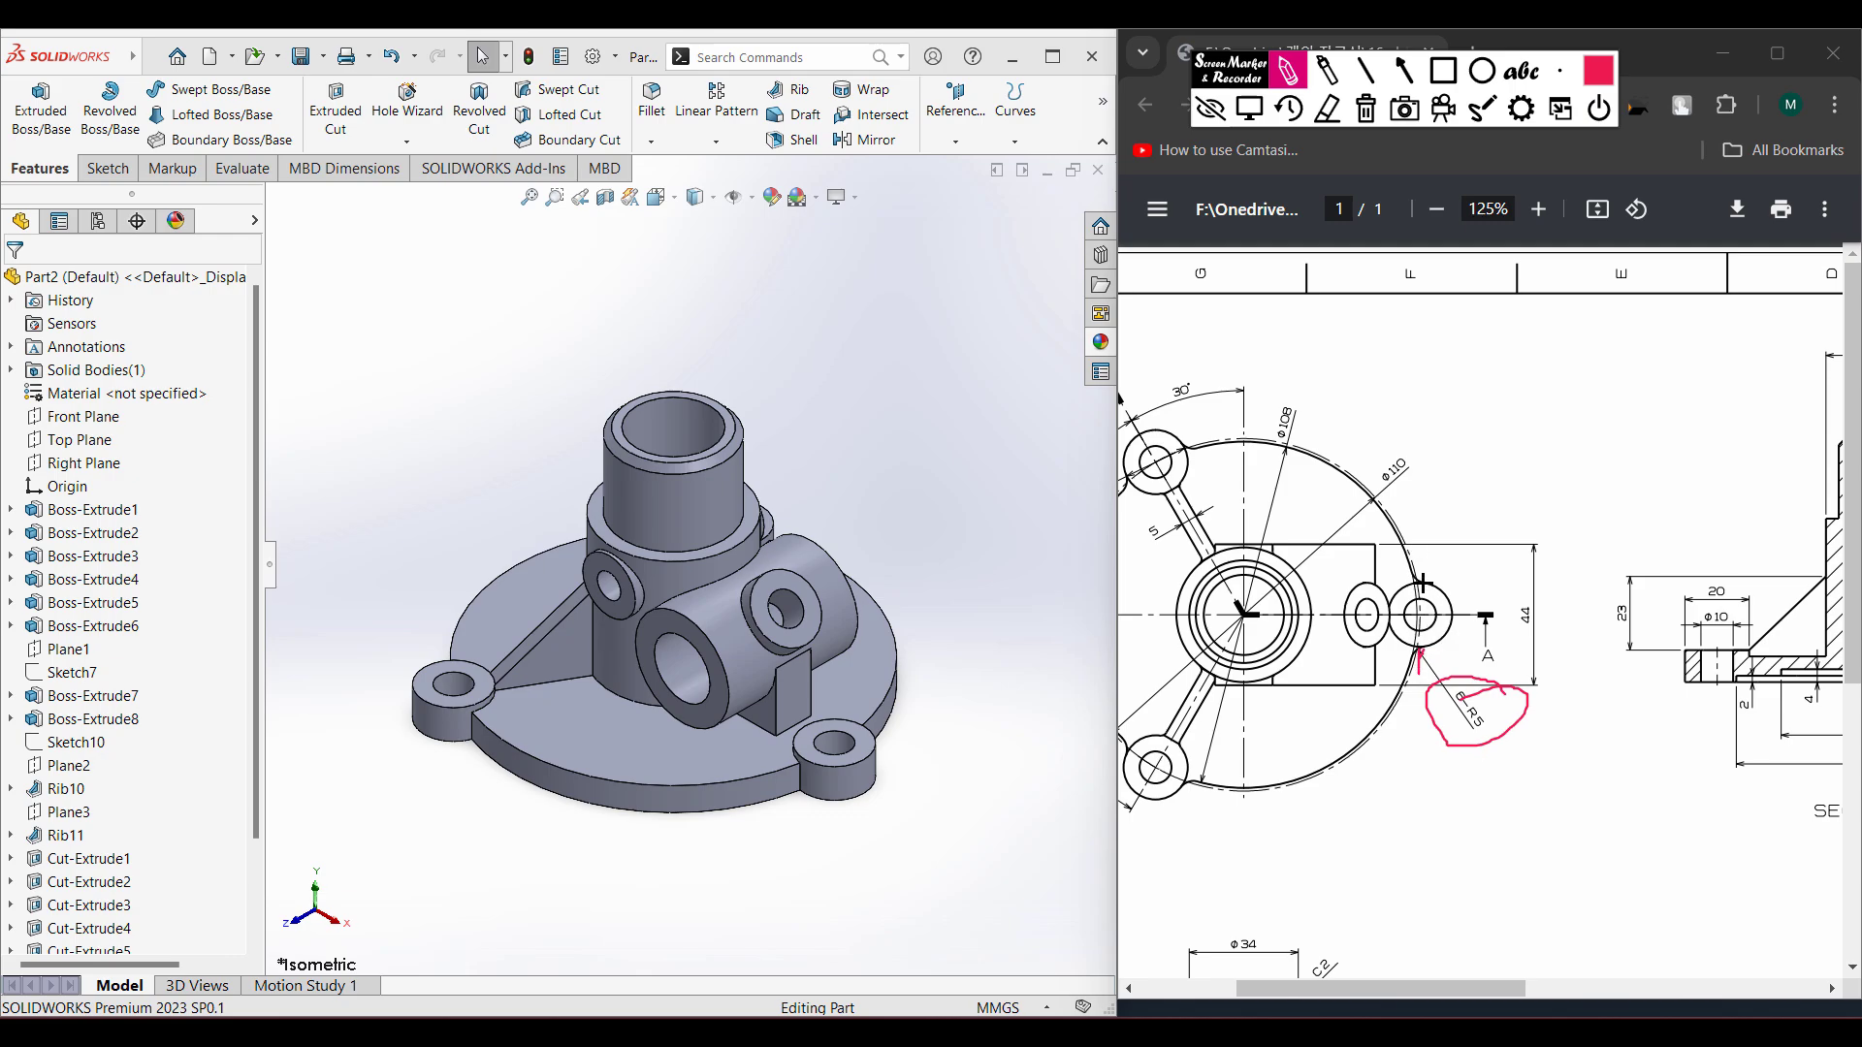
pyautogui.click(1249, 108)
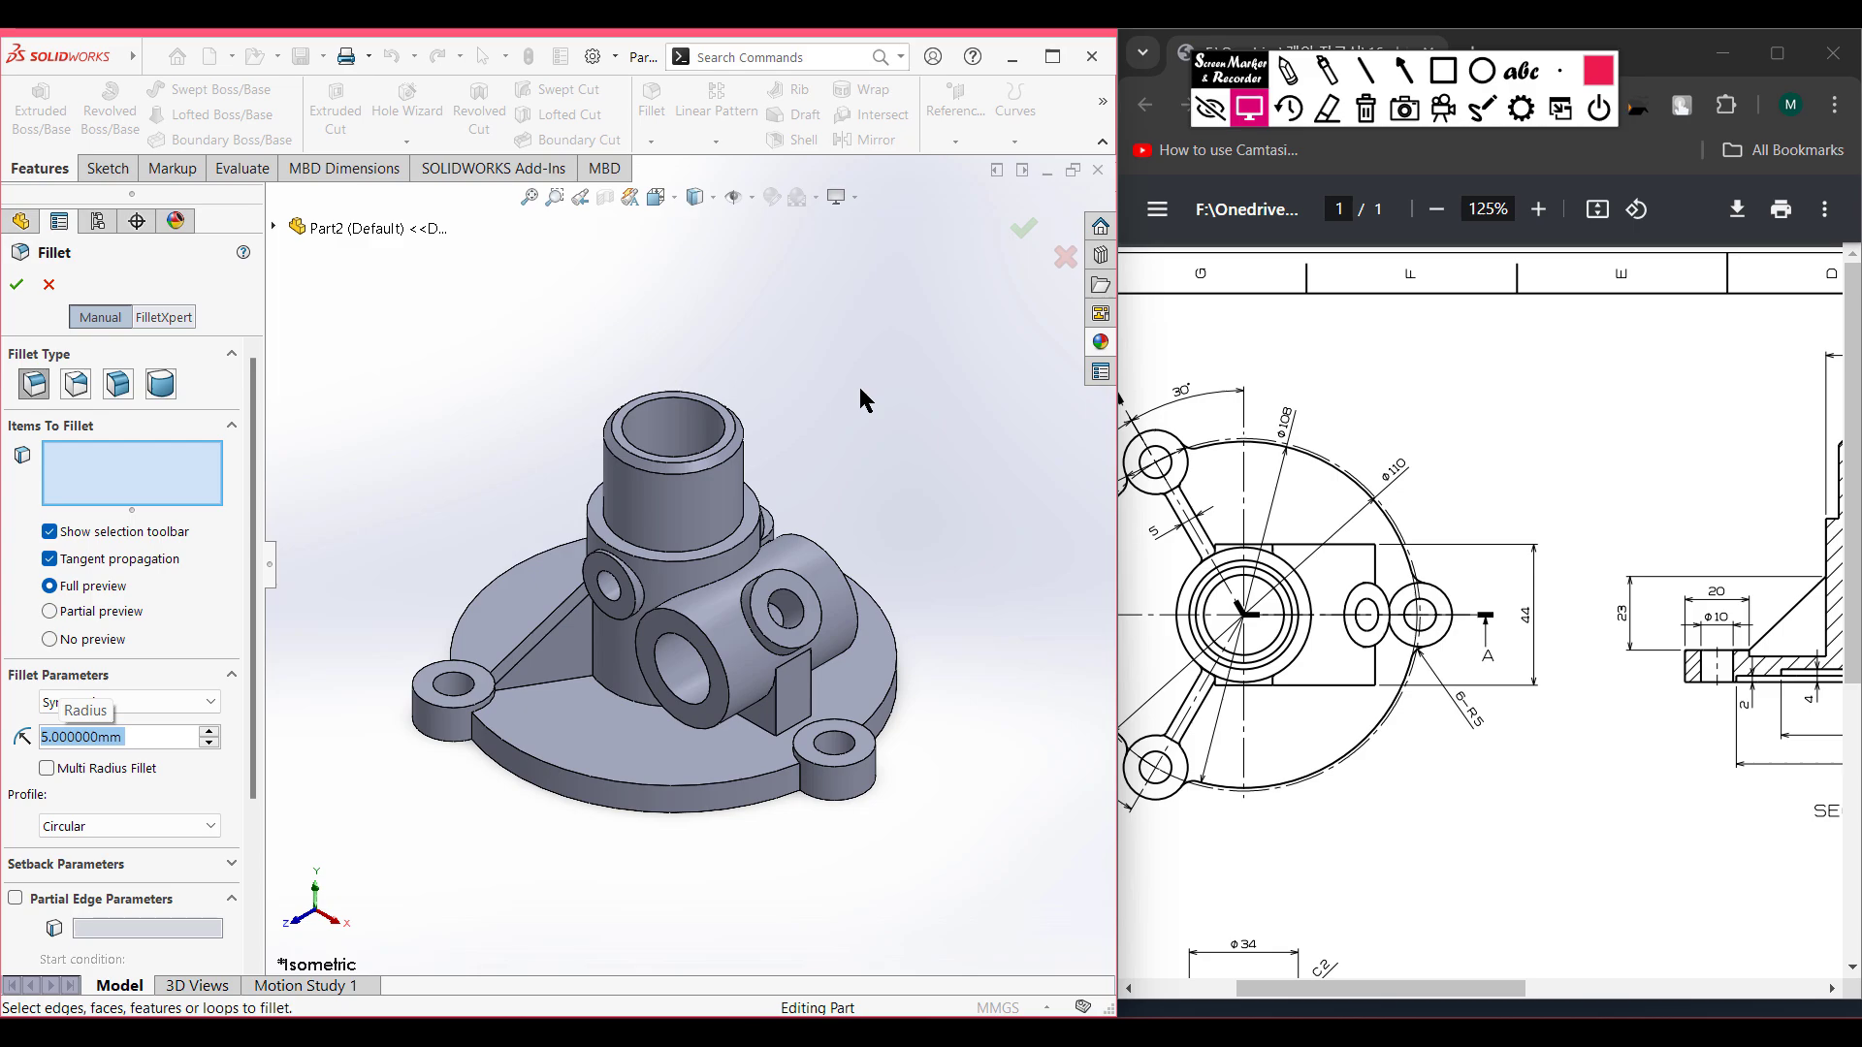
pyautogui.scroll(-5, 812, 797)
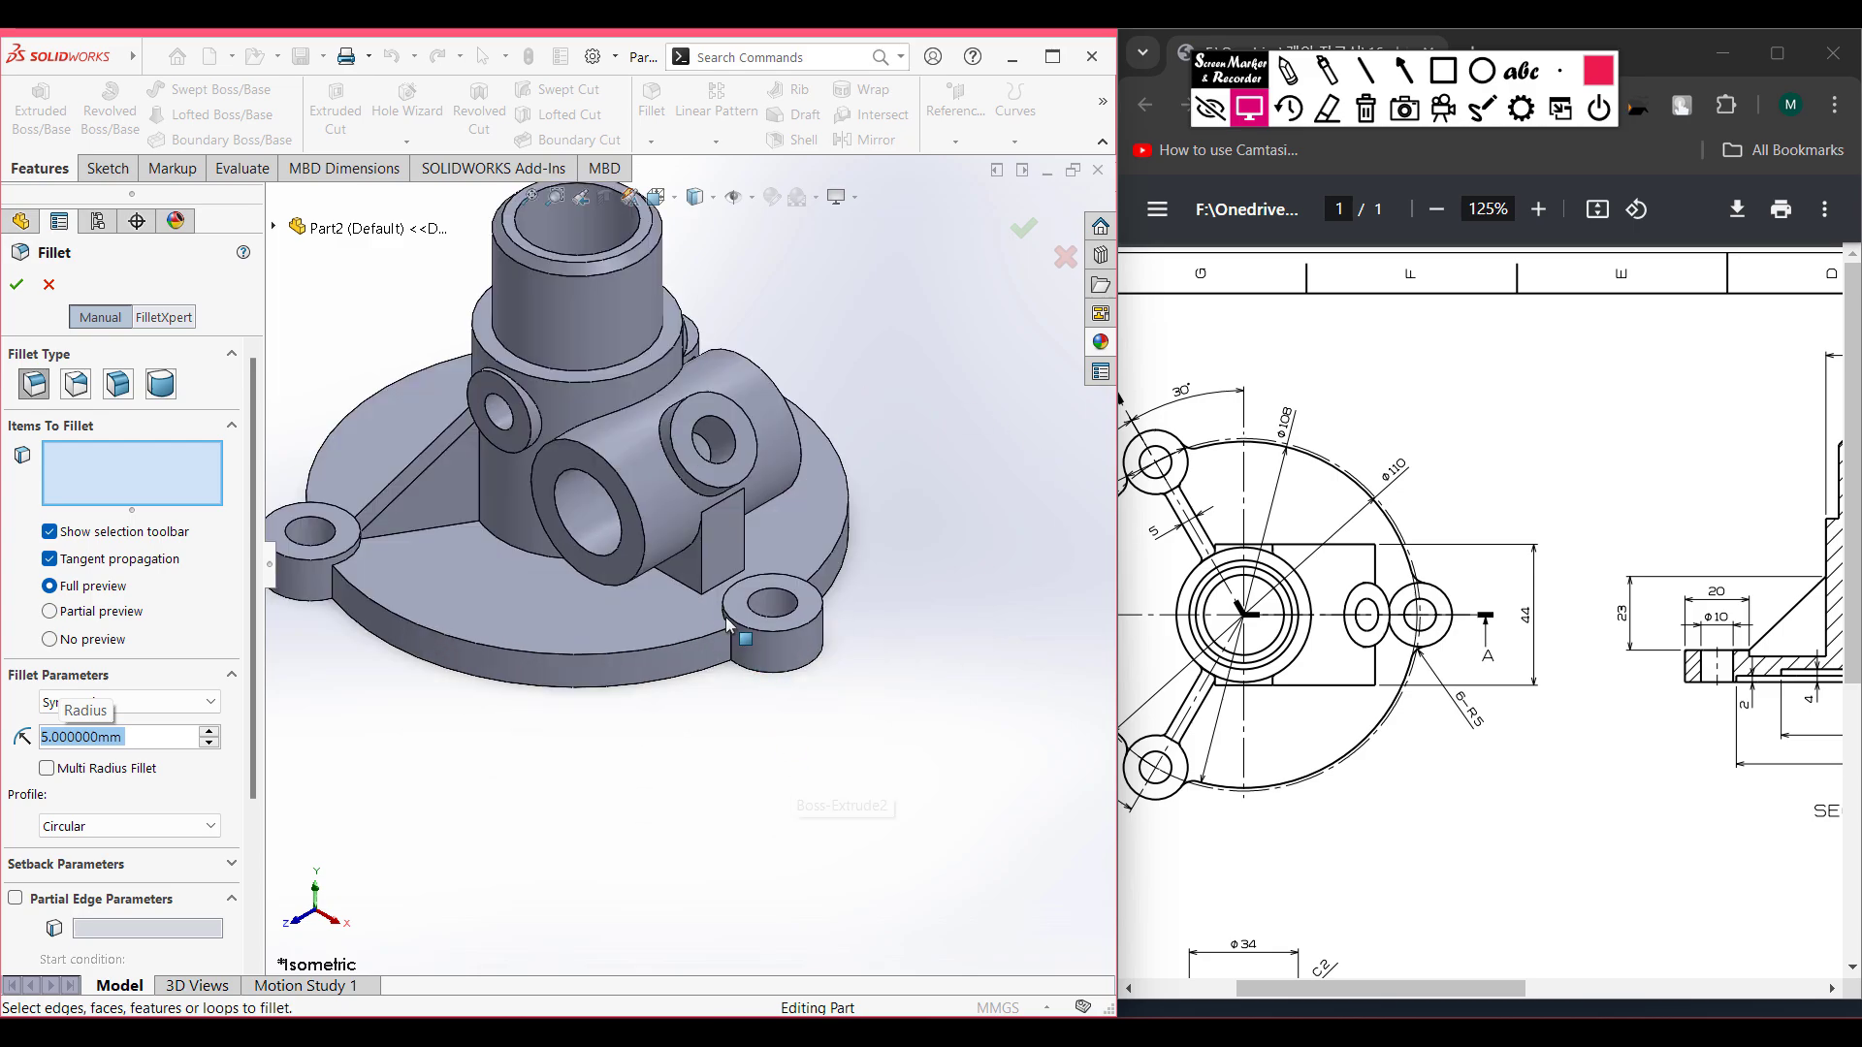
pyautogui.click(734, 657)
pyautogui.moveTo(915, 715); pyautogui.dragTo(982, 579, button='middle')
pyautogui.click(914, 580)
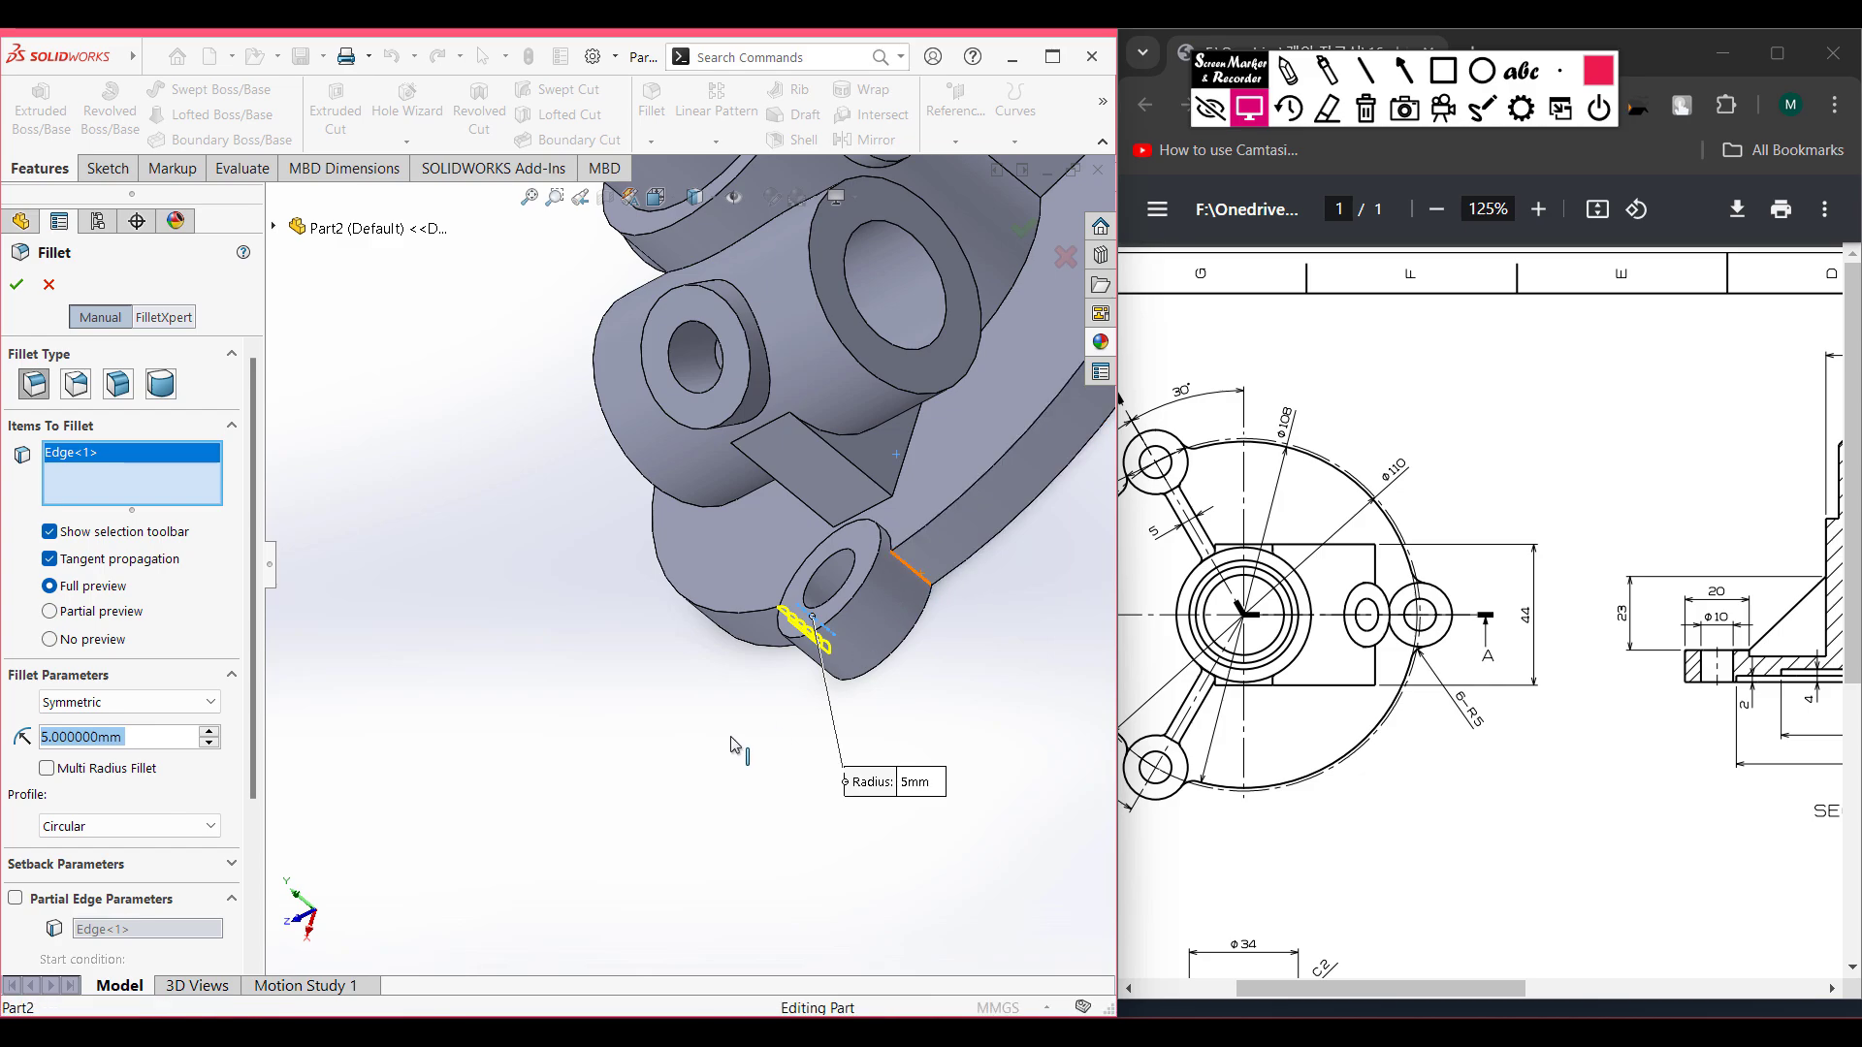
pyautogui.scroll(-3, 669, 679)
pyautogui.scroll(5, 699, 677)
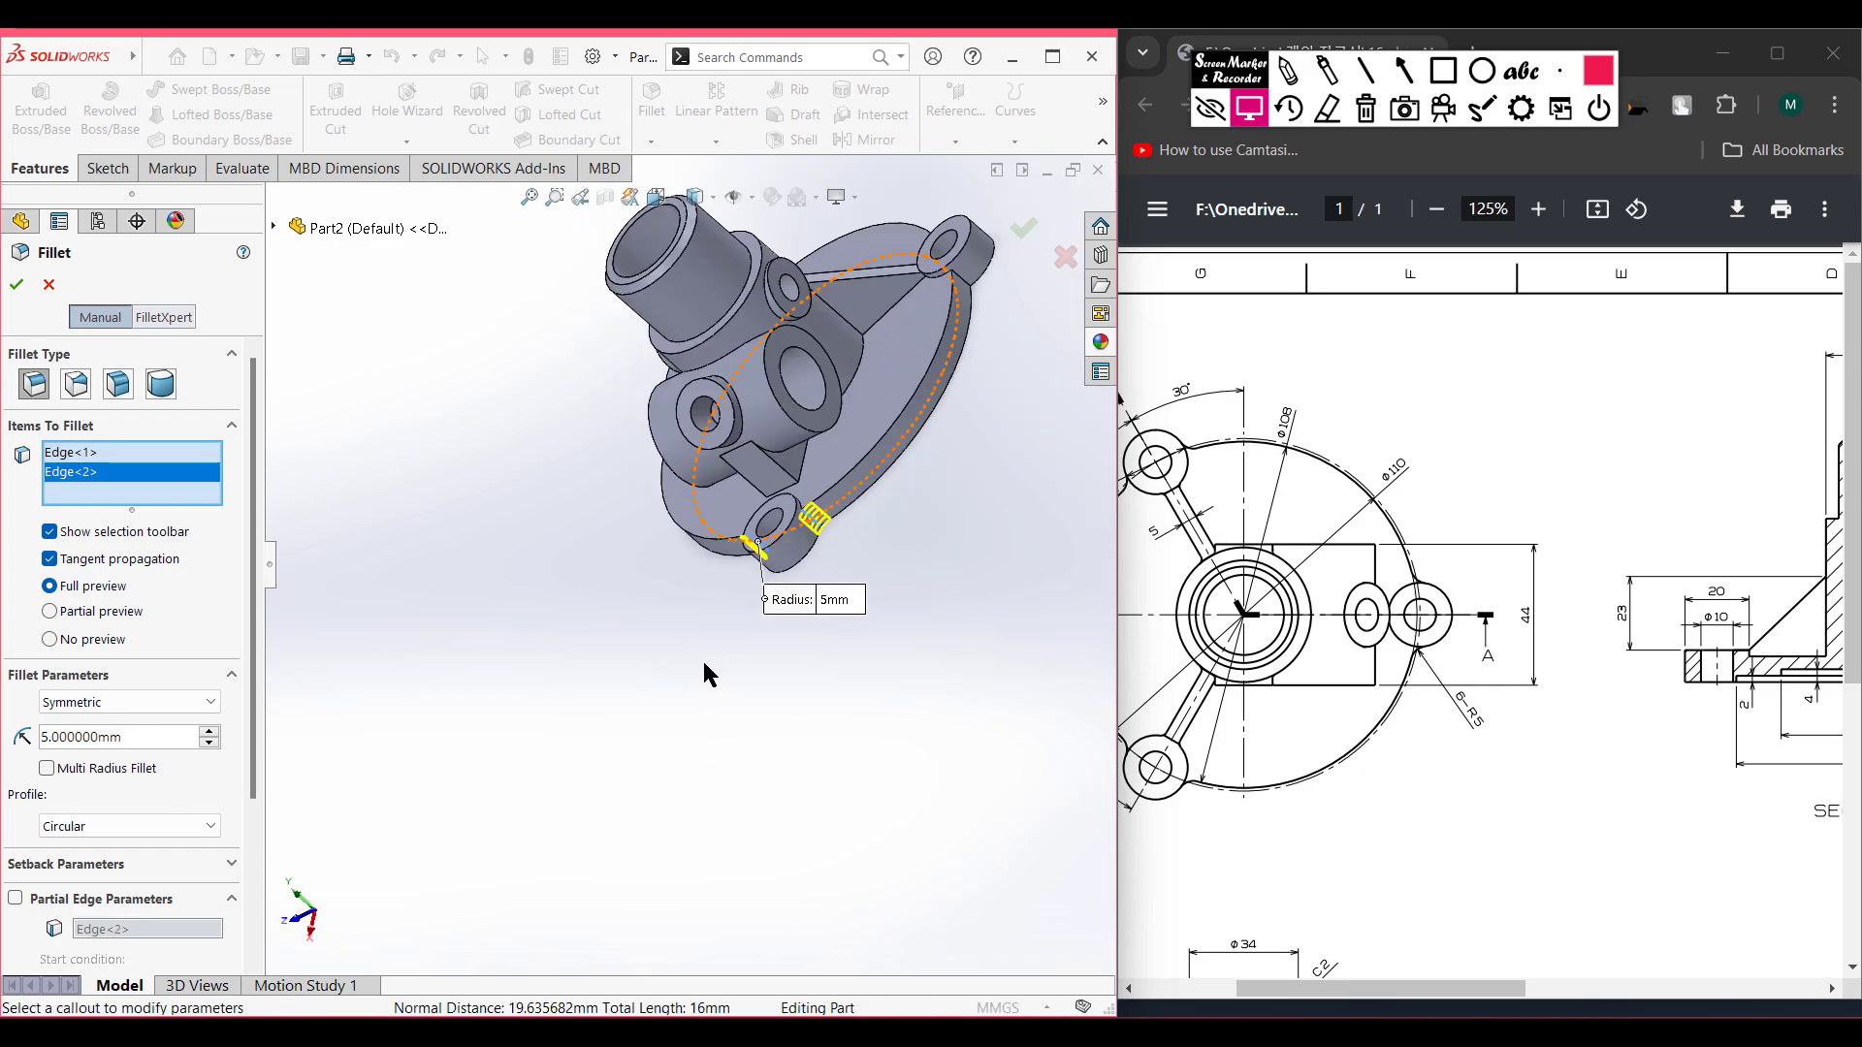
# - Add the two vertical edges where the rear lug meets the disc rim to the 5 mm fillet
pyautogui.moveTo(956, 367); pyautogui.dragTo(931, 572, button='middle')
pyautogui.scroll(2, 919, 520)
pyautogui.scroll(-5, 860, 524)
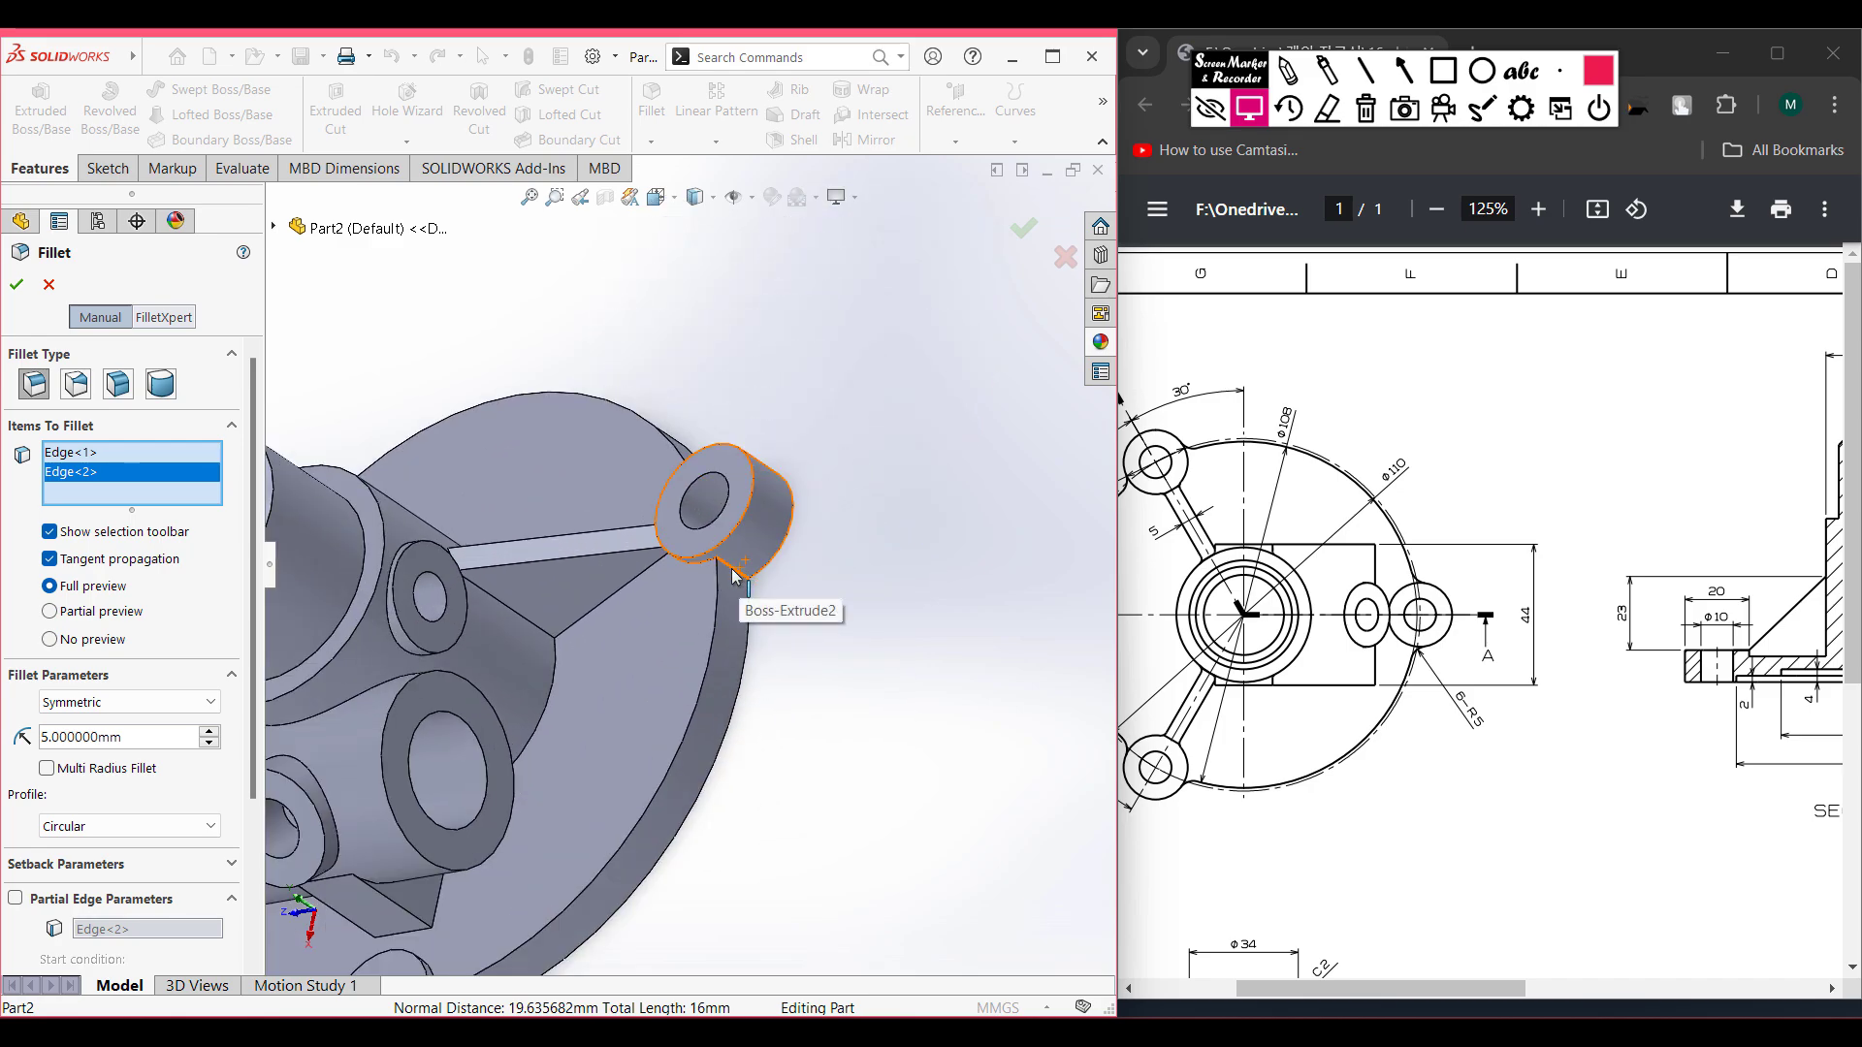
pyautogui.click(734, 575)
pyautogui.moveTo(734, 575); pyautogui.dragTo(734, 524, button='middle')
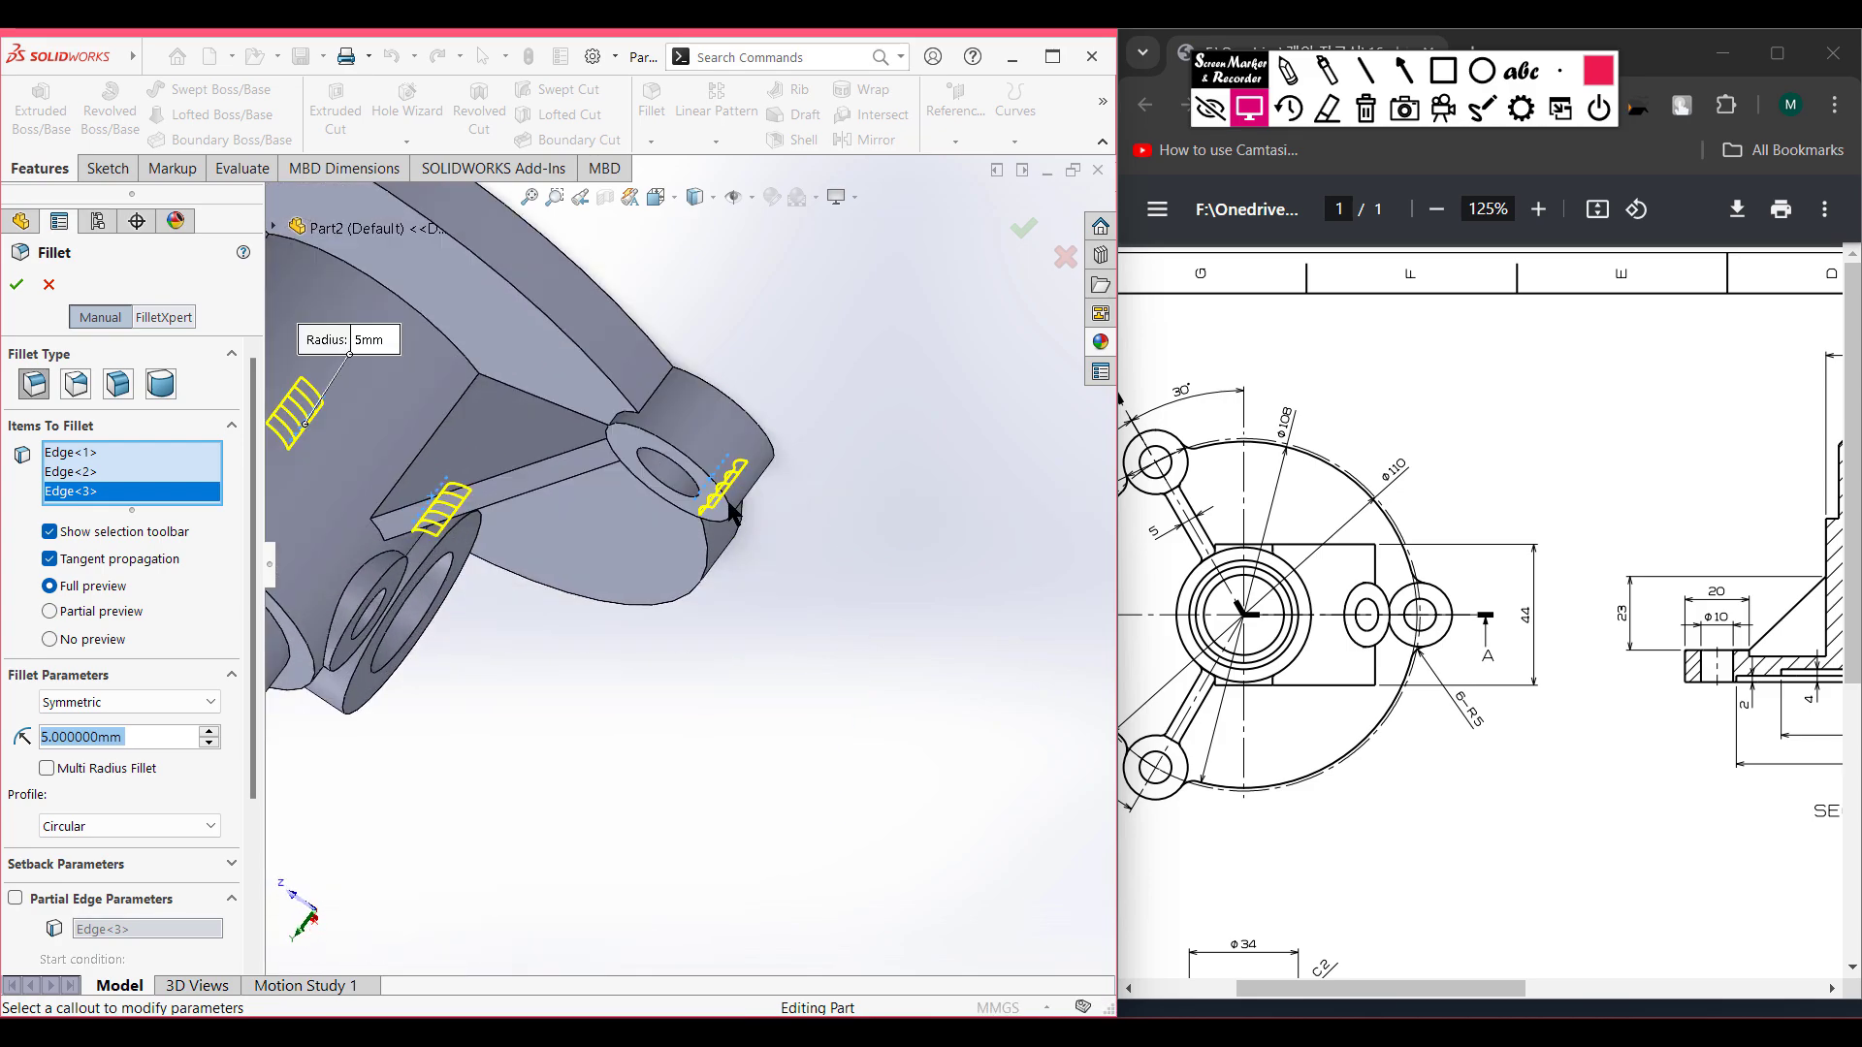
pyautogui.click(637, 569)
pyautogui.scroll(3, 637, 569)
# - Add the front-left lug's two vertical junction edges, exclude the lug's side face, and apply the 5 mm fillet to all three lugs
pyautogui.keyDown('ctrl'); pyautogui.moveTo(602, 413); pyautogui.dragTo(866, 809, button='middle'); pyautogui.keyUp('ctrl')
pyautogui.scroll(-7, 660, 662)
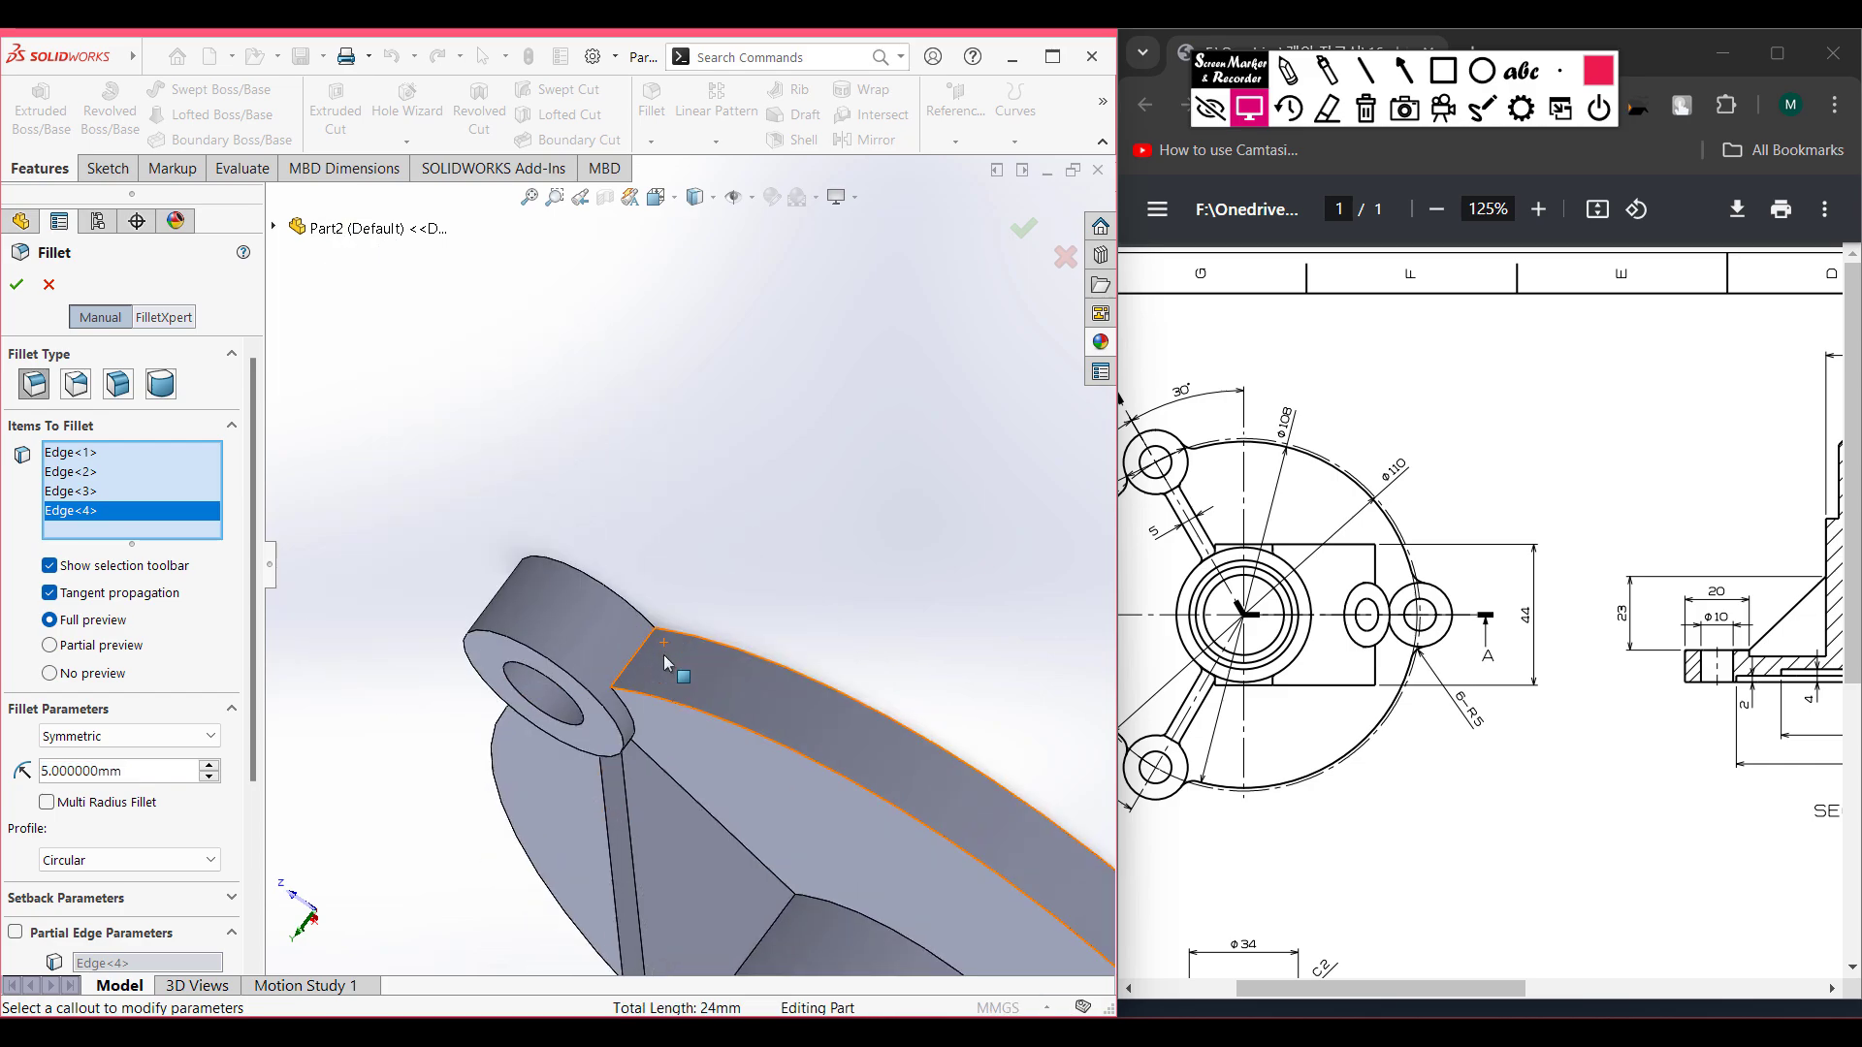
pyautogui.click(610, 642)
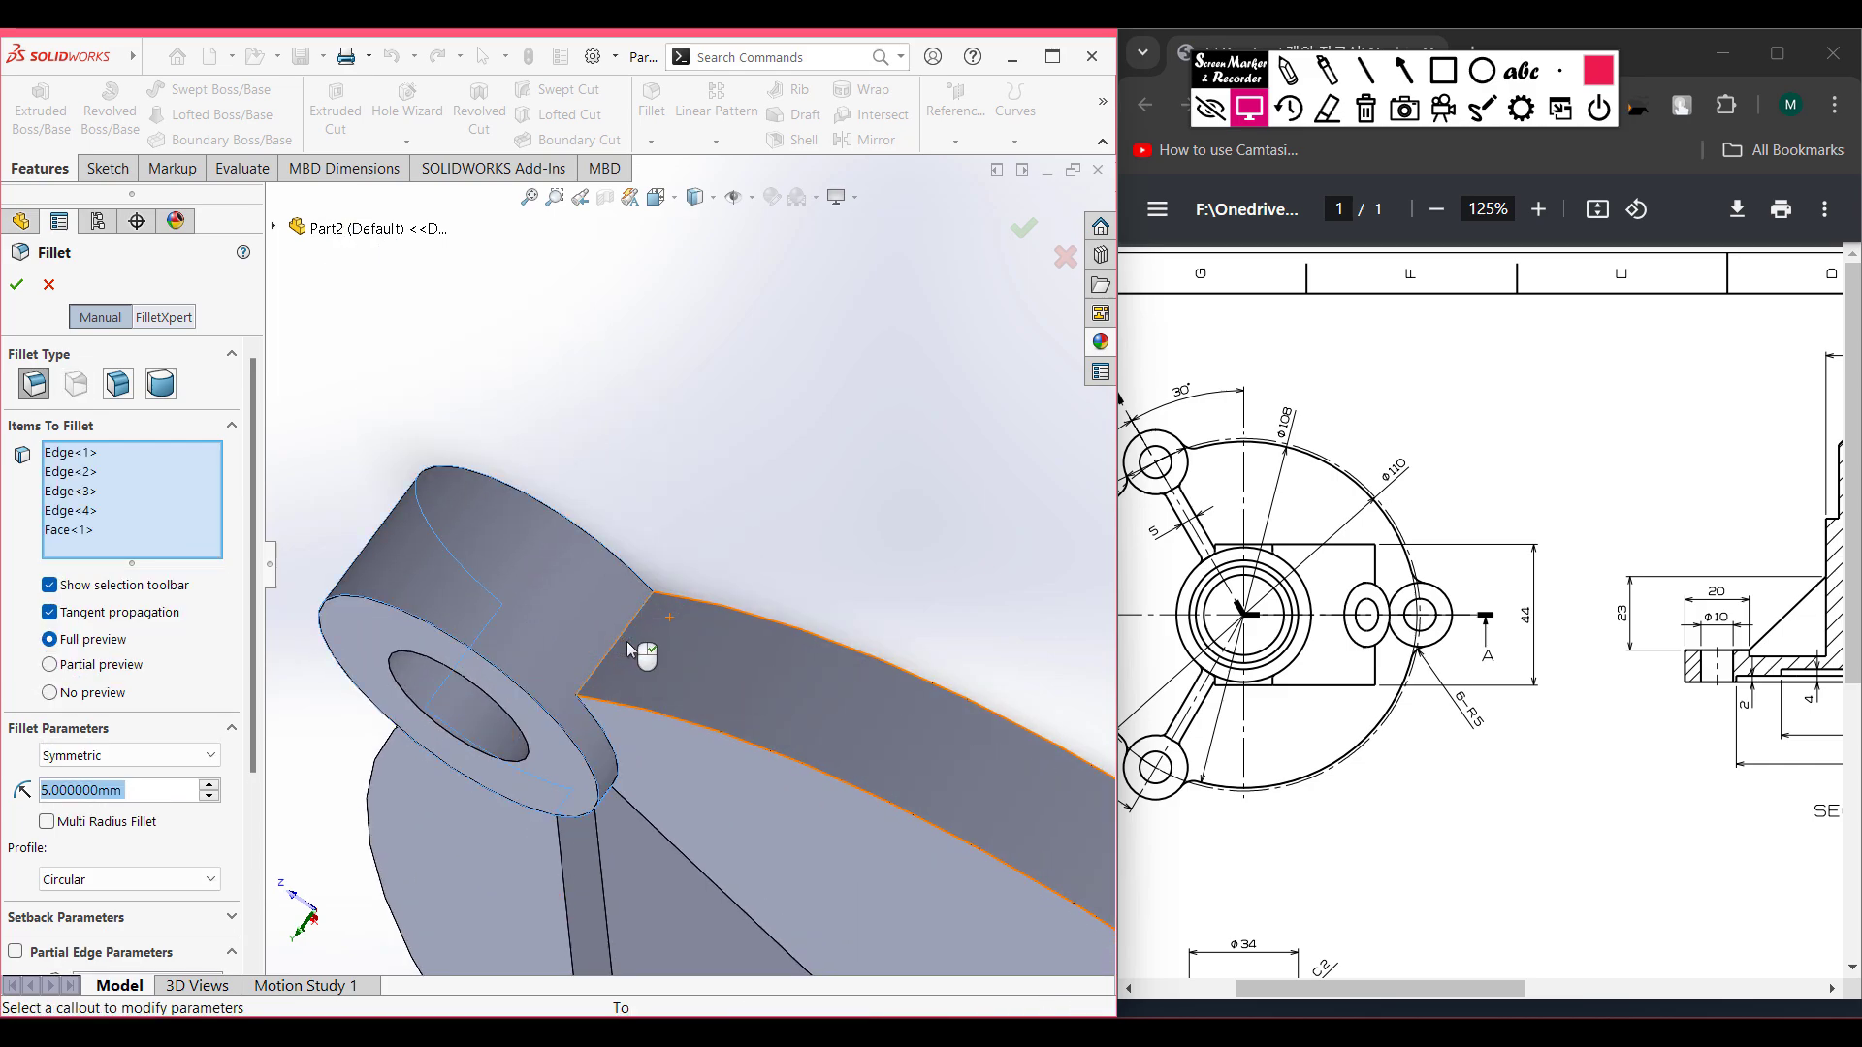
pyautogui.rightClick(101, 531)
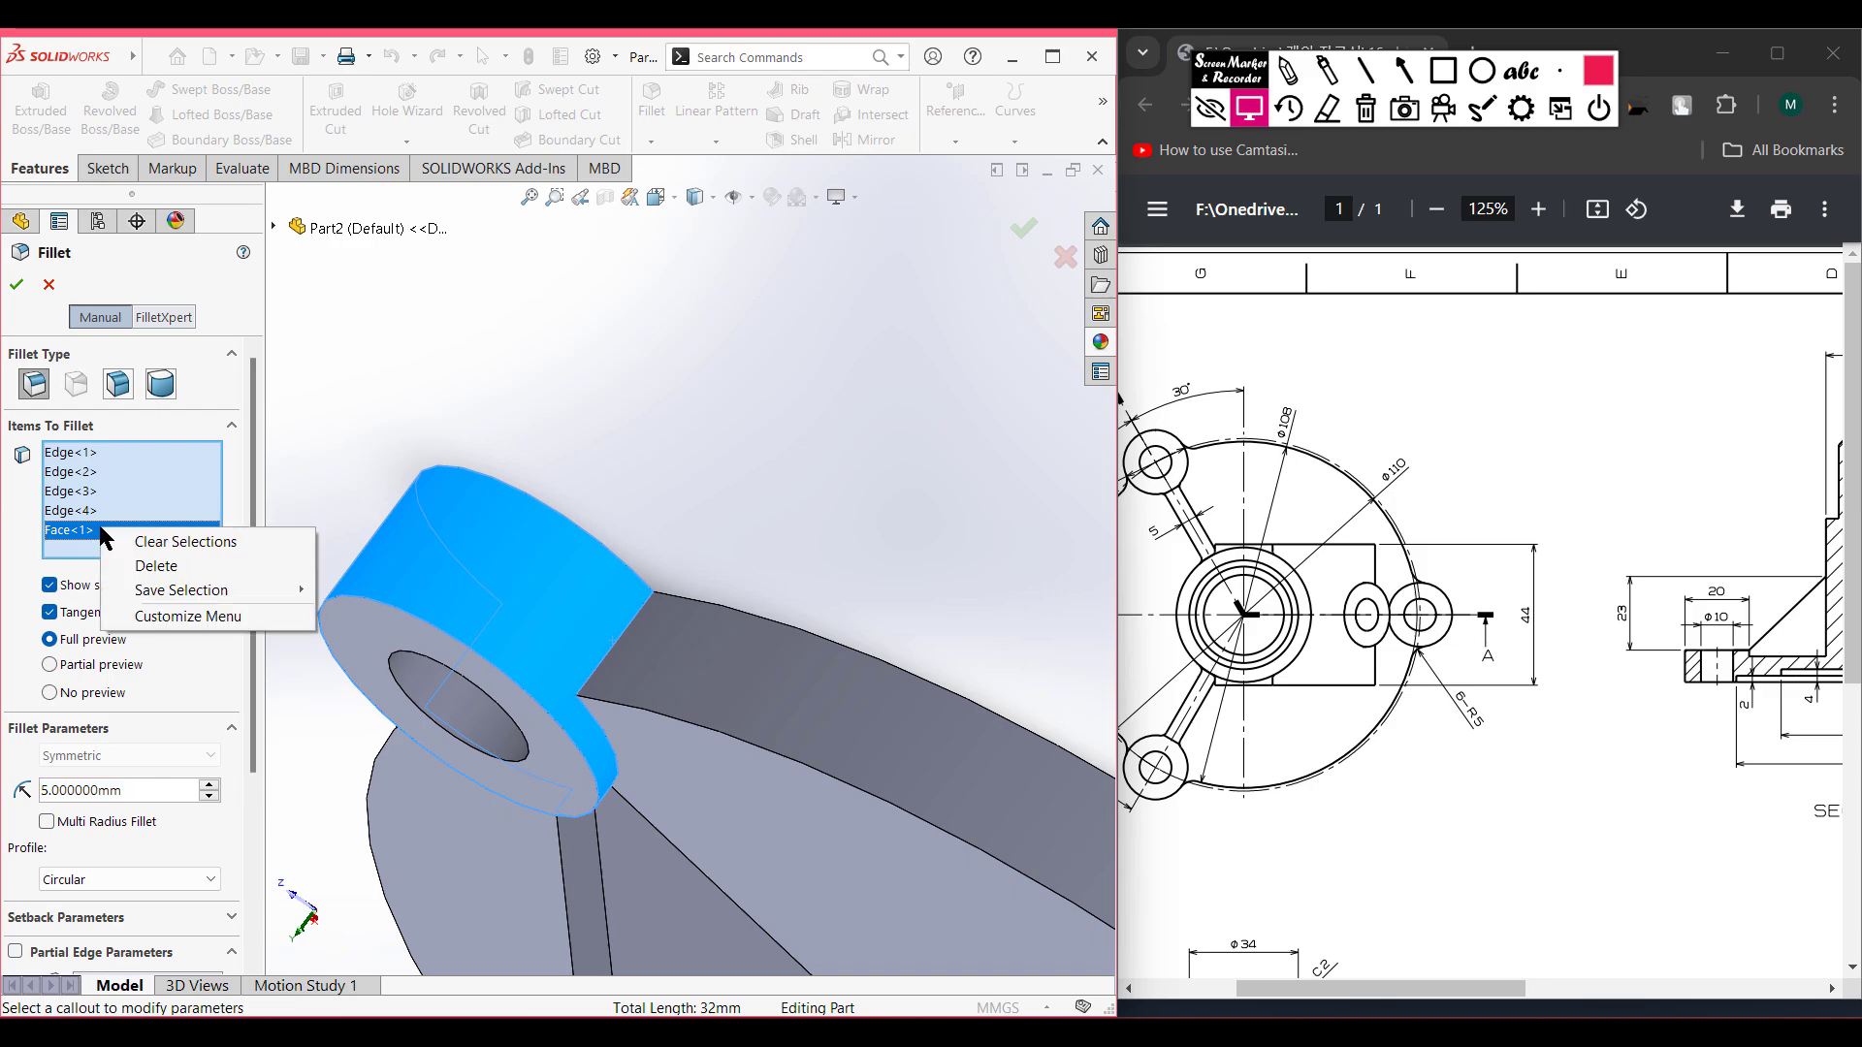
pyautogui.click(151, 567)
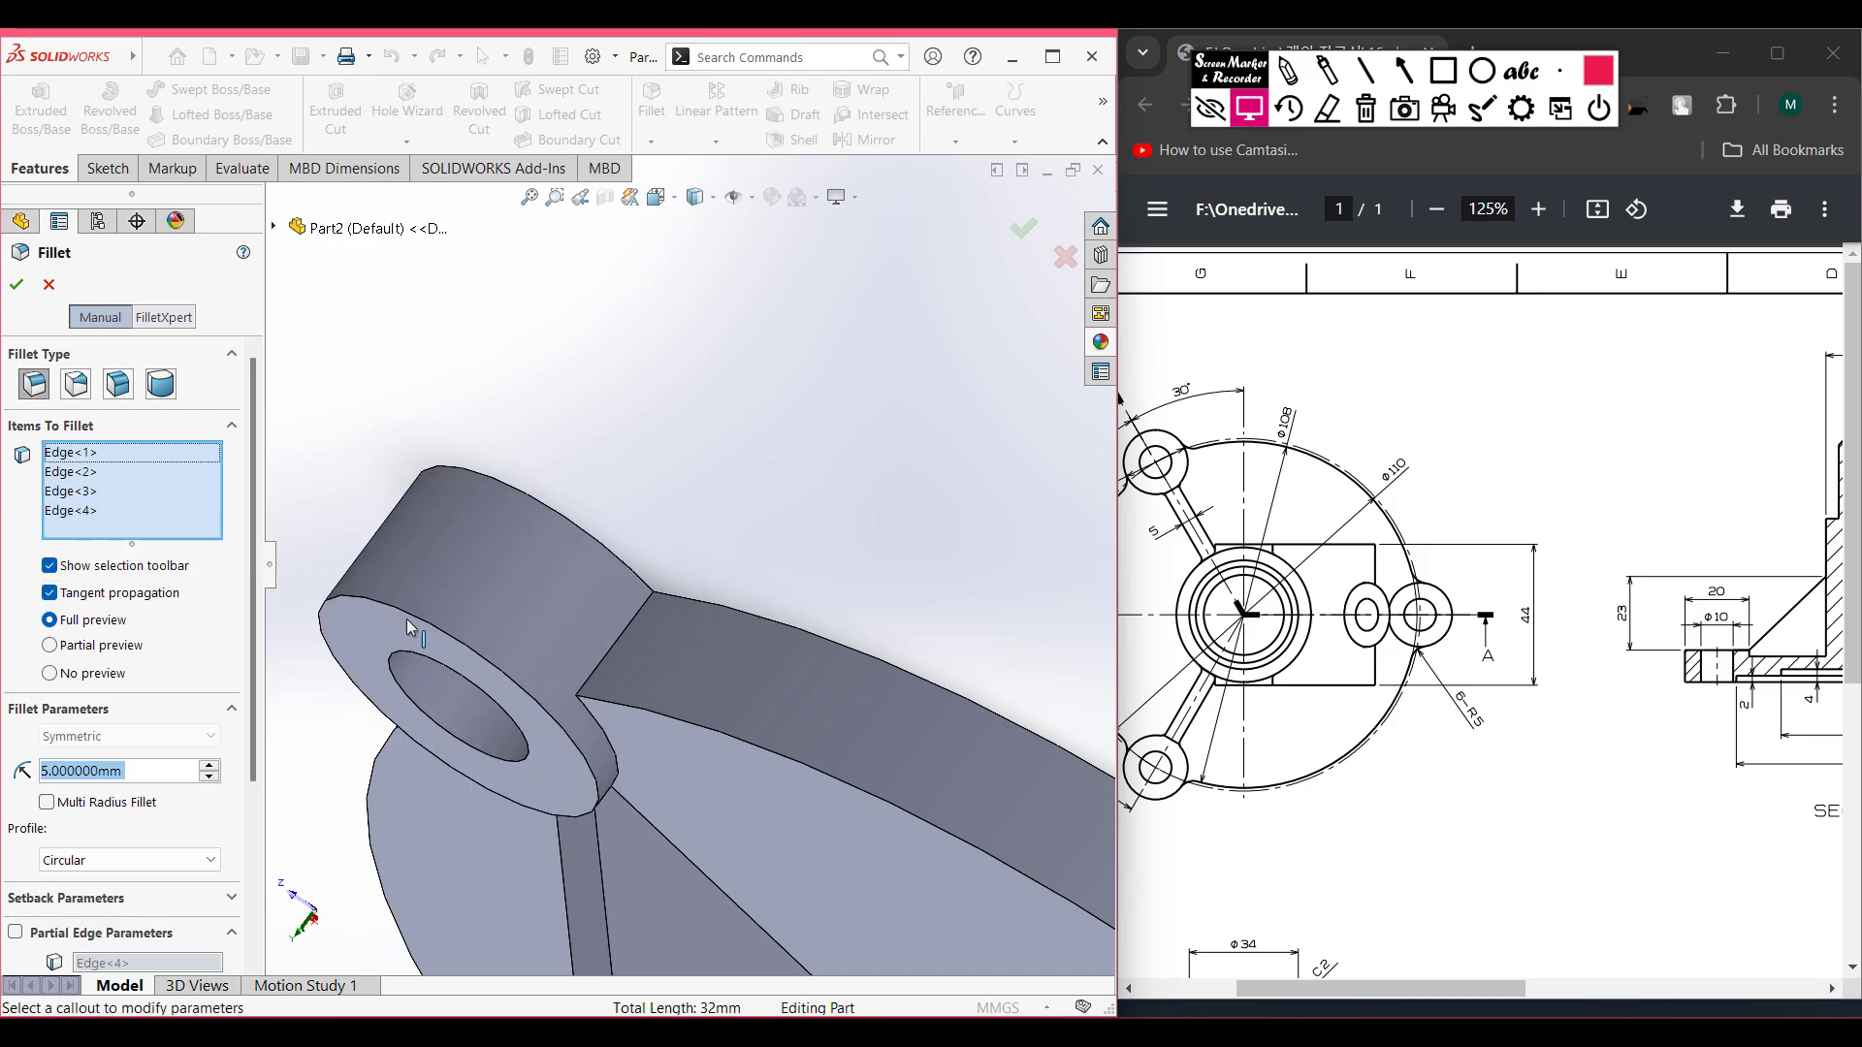
pyautogui.click(603, 667)
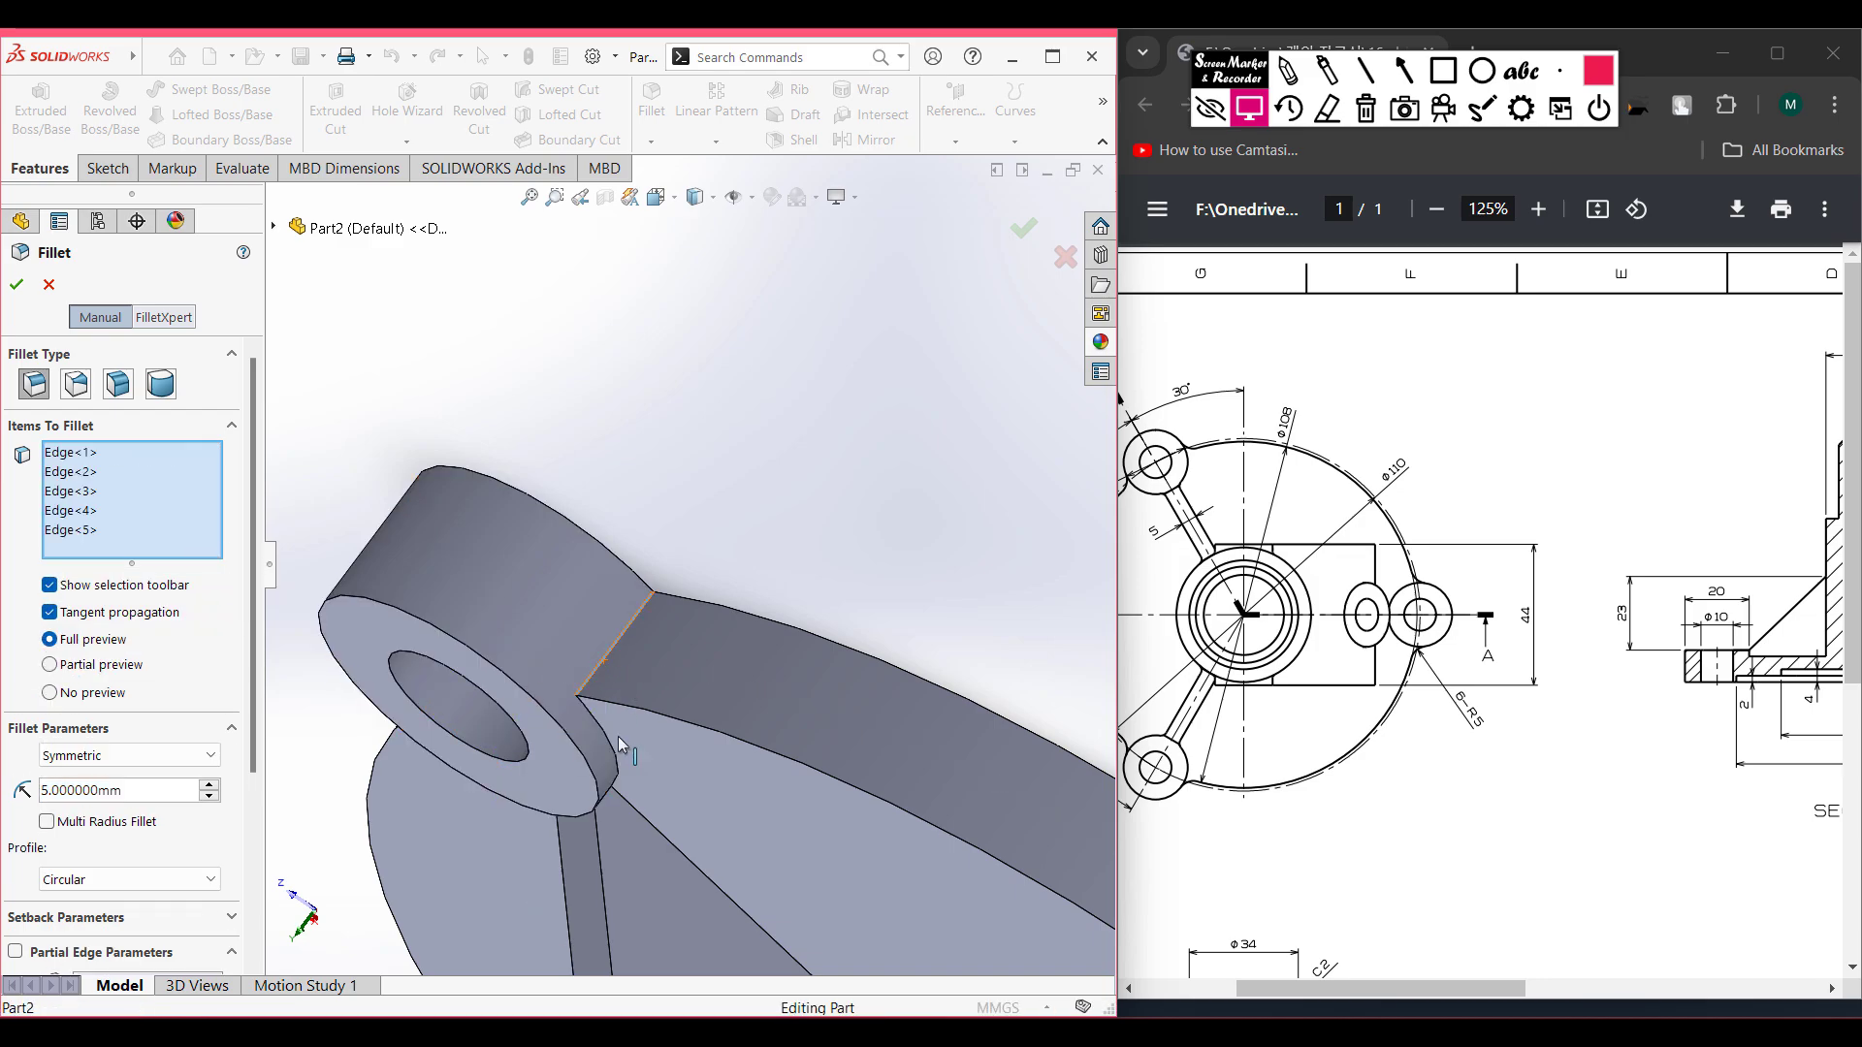
pyautogui.scroll(-5, 620, 751)
pyautogui.scroll(5, 620, 744)
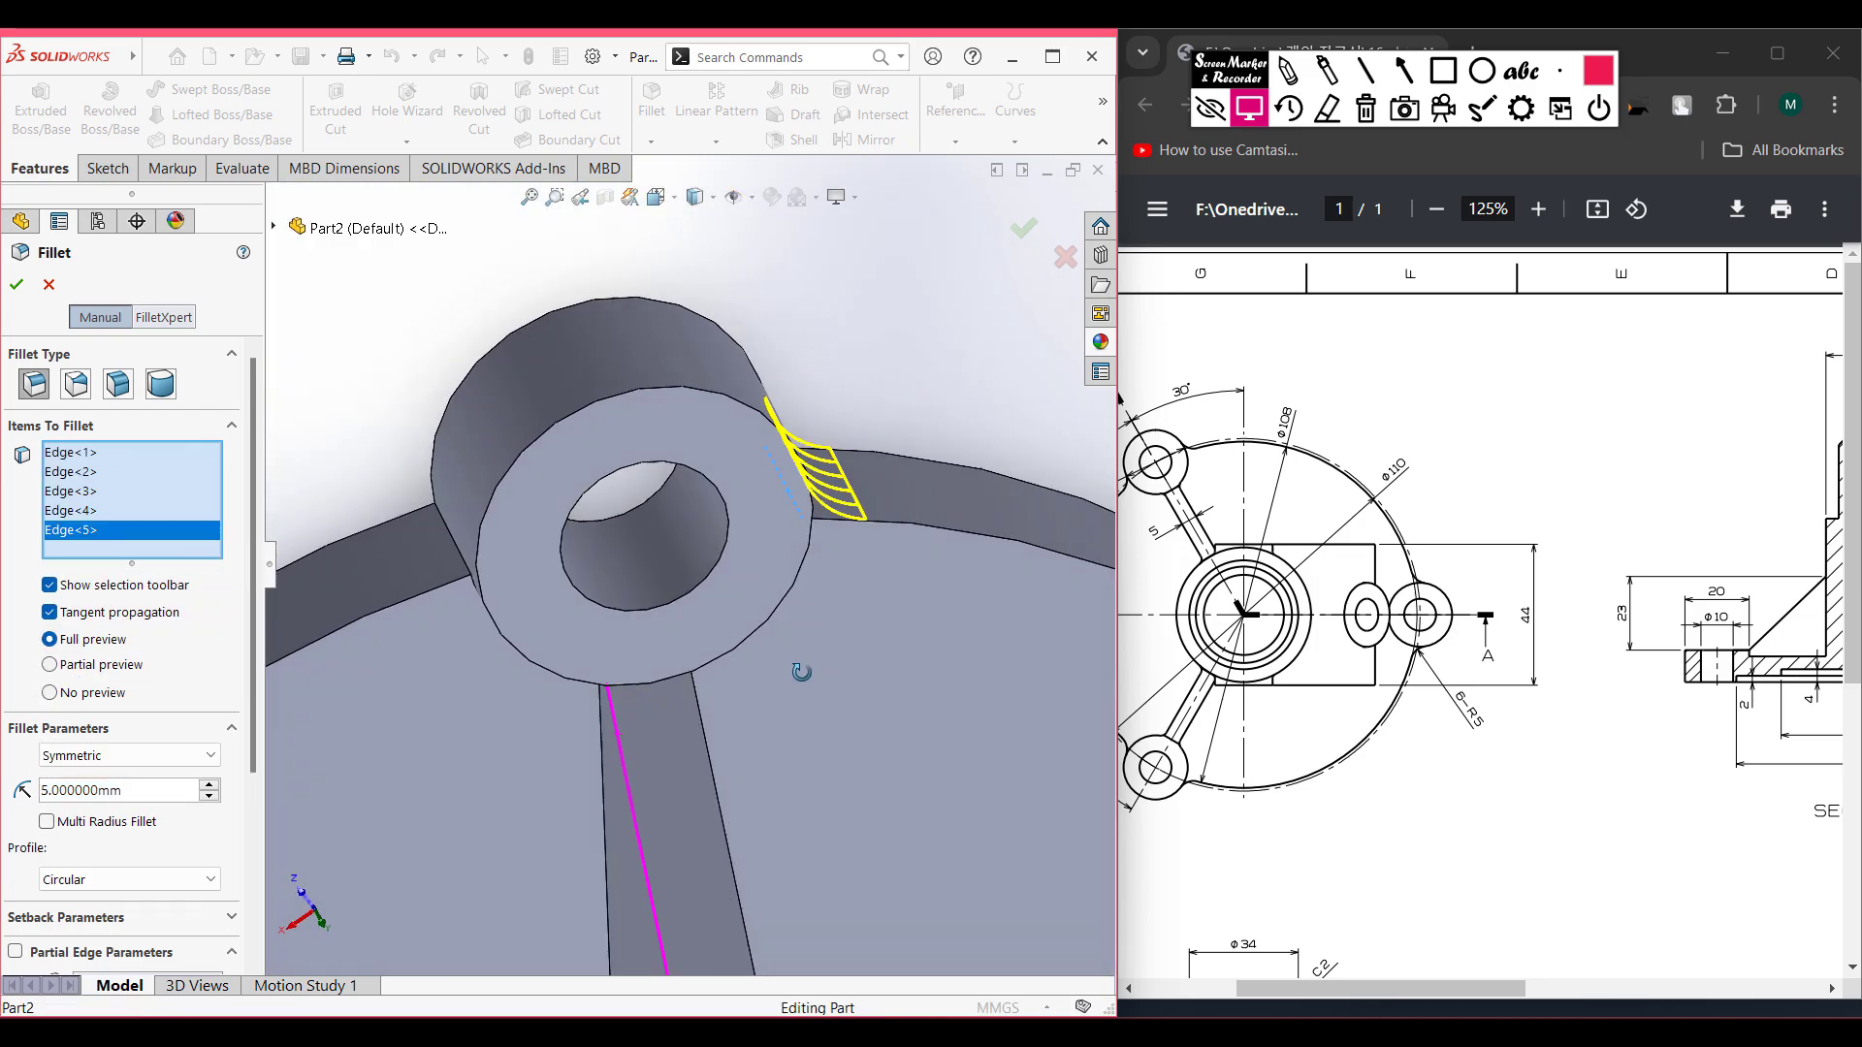
pyautogui.click(498, 555)
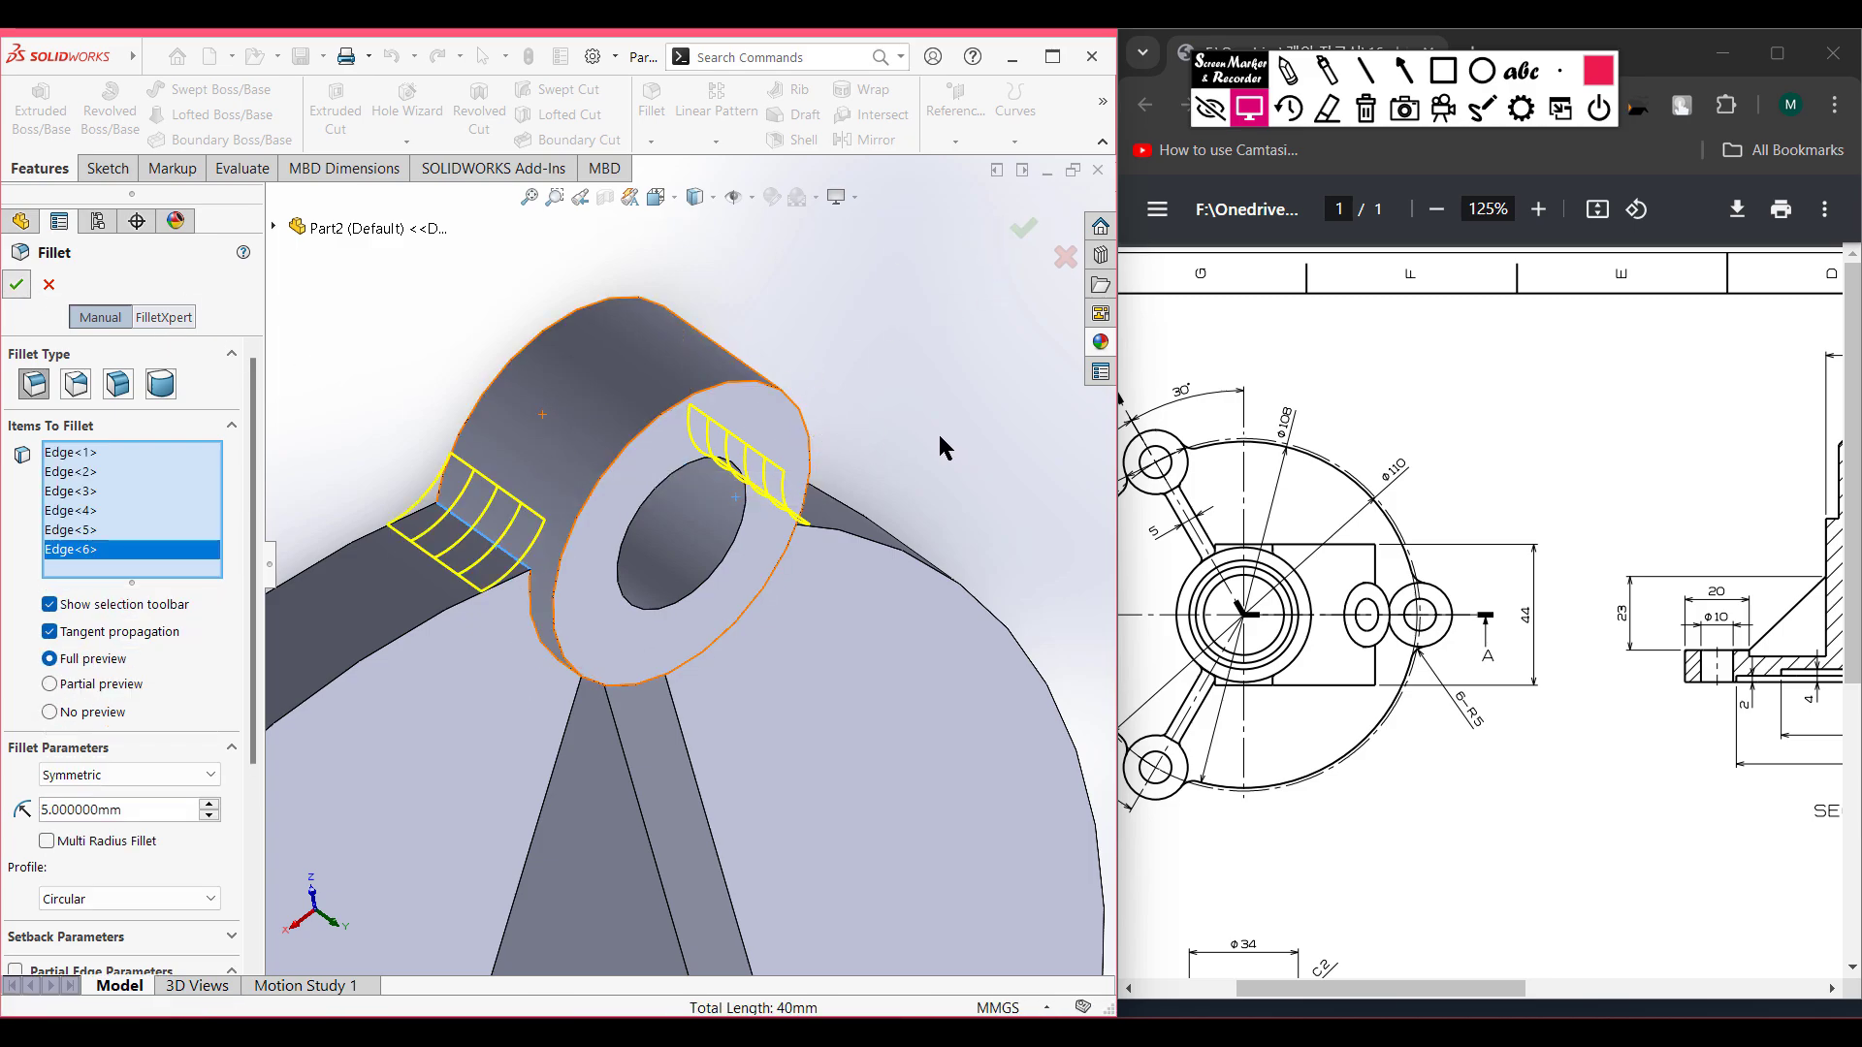
pyautogui.press('Return')
pyautogui.hotkey('ctrl', '7')
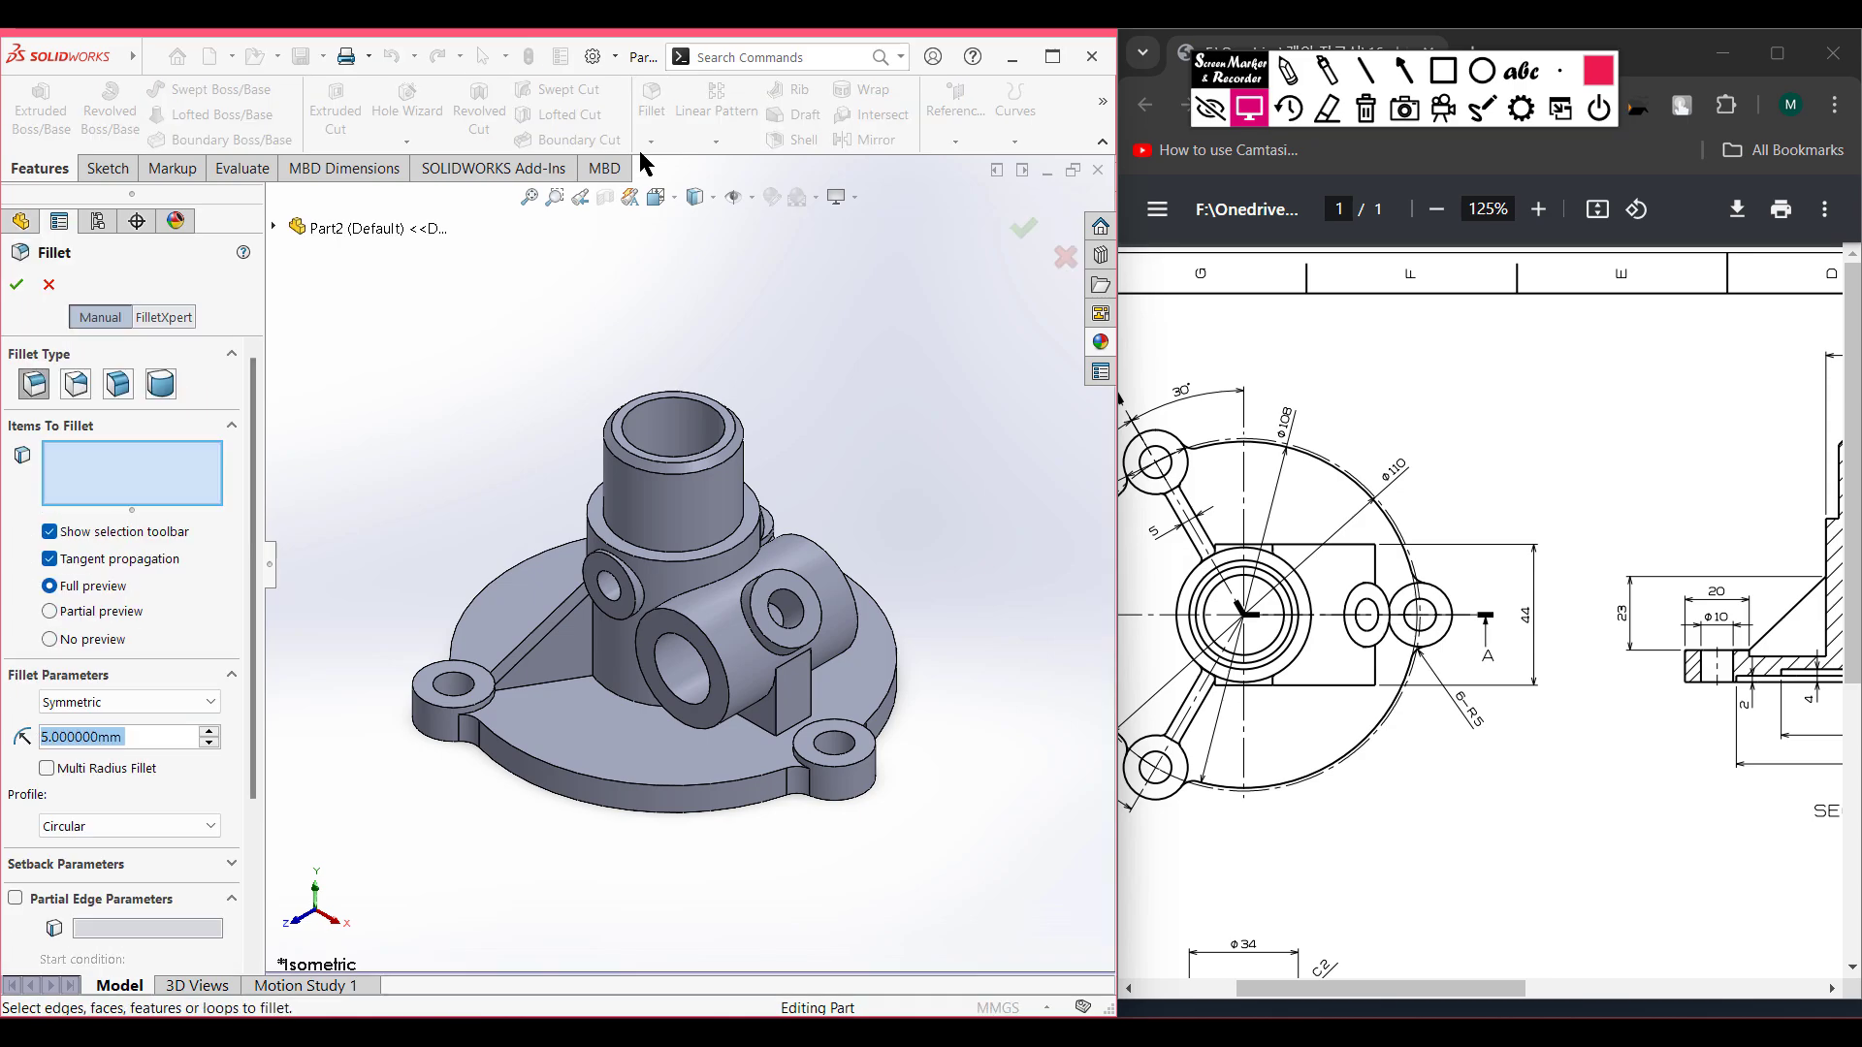
# - Set the fillet radius to 1 mm and select the curved edge where the lug beside the support block rises from the disc
pyautogui.write('1')
pyautogui.press('Return')
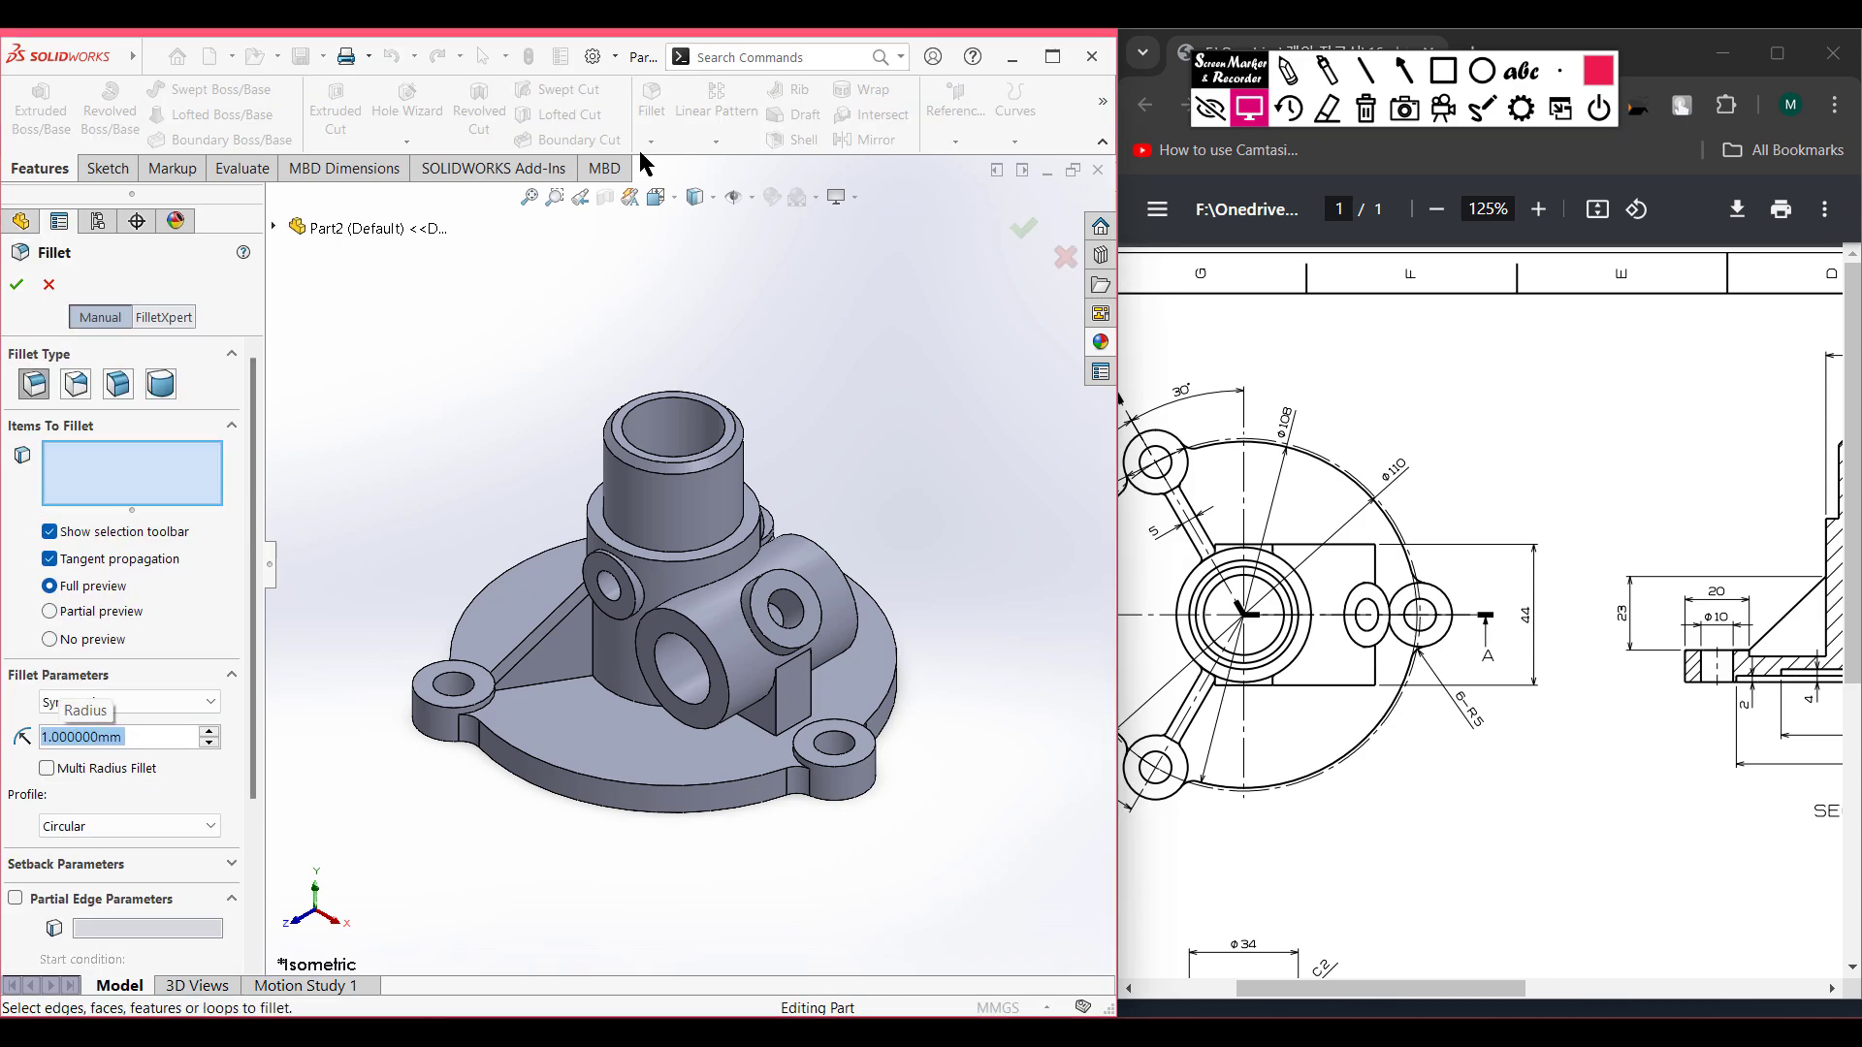
pyautogui.scroll(-8, 797, 776)
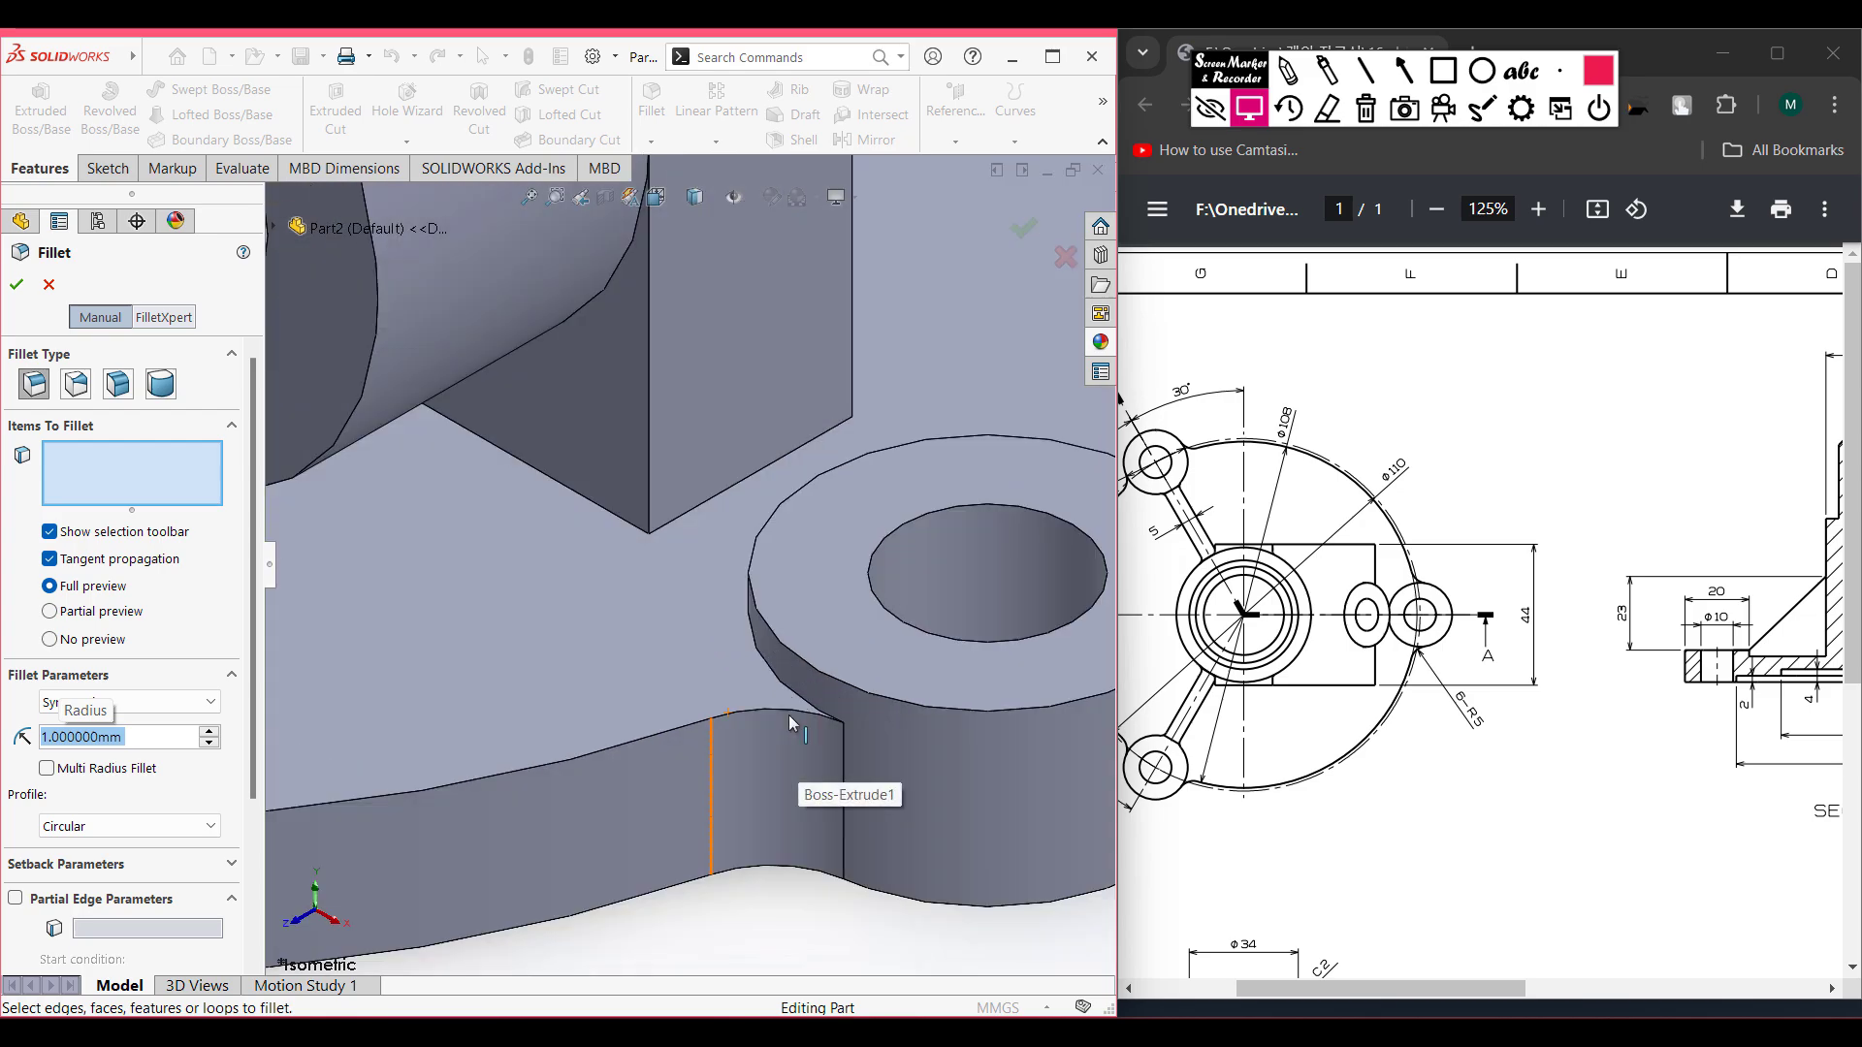
pyautogui.click(781, 685)
pyautogui.scroll(-4, 683, 661)
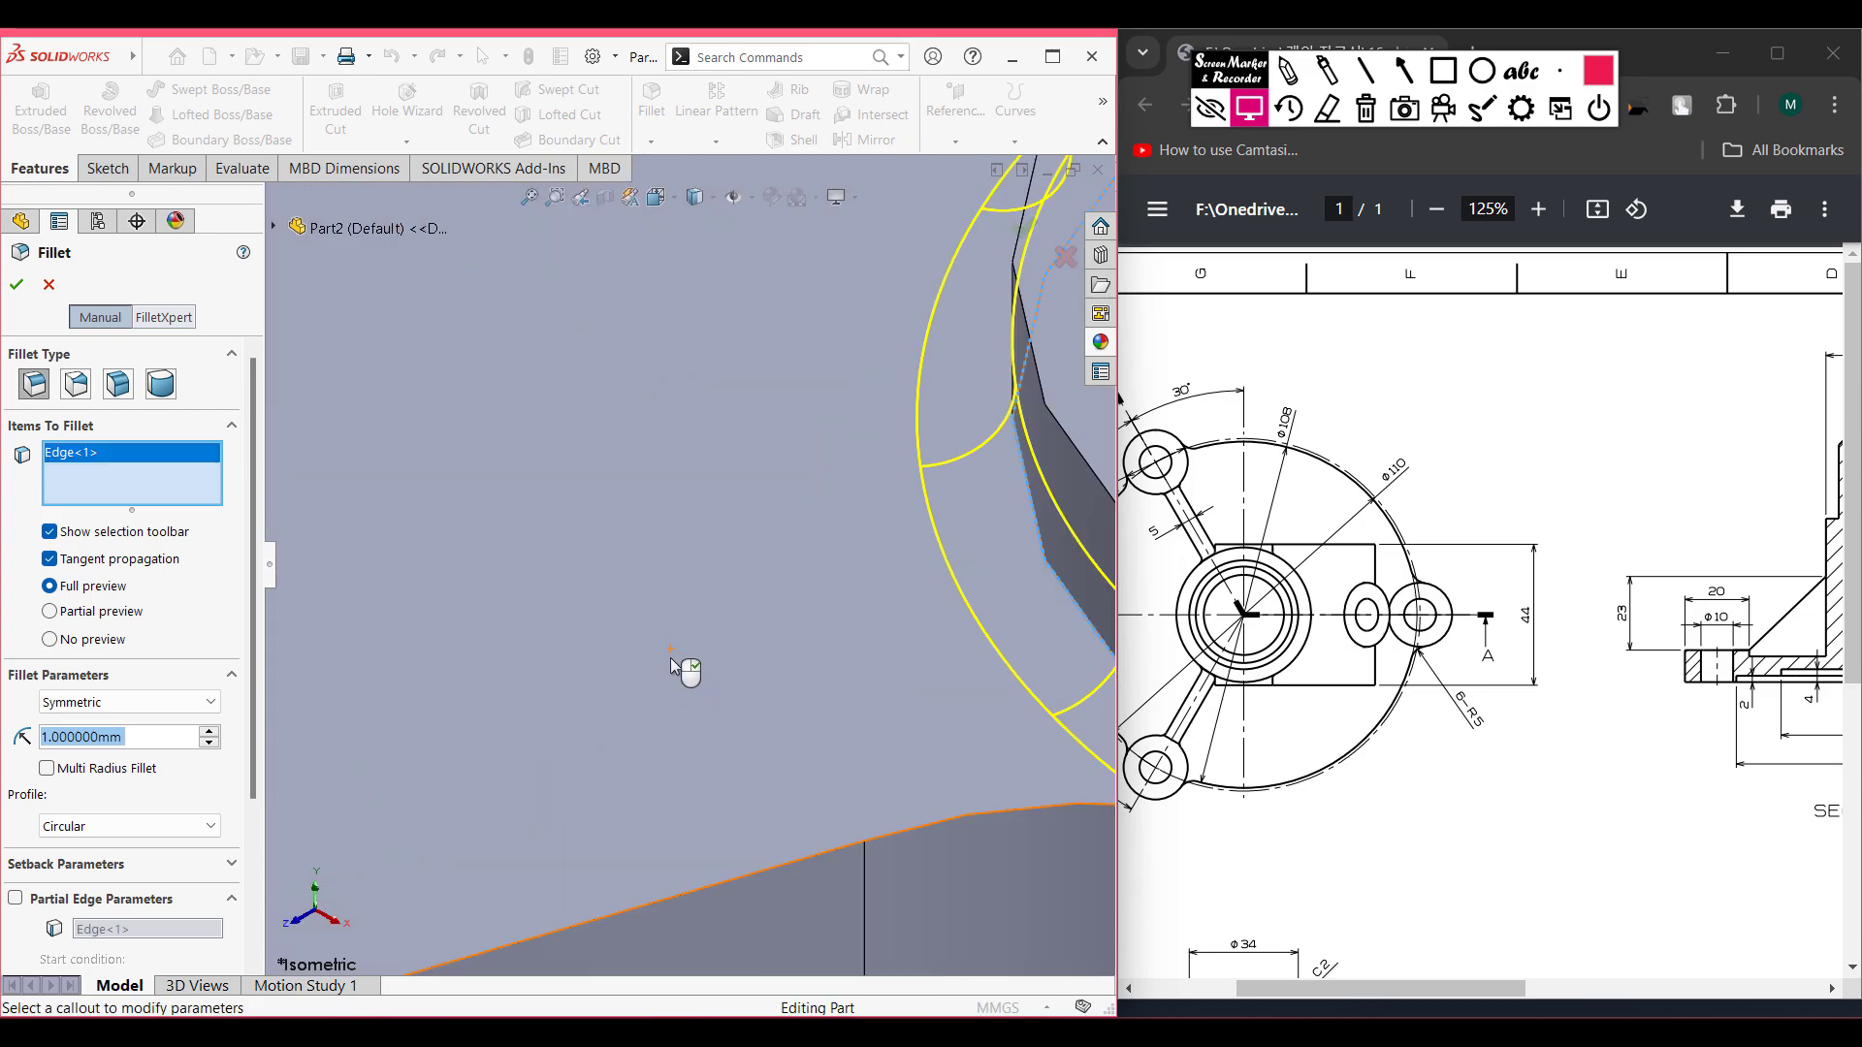
pyautogui.scroll(5, 679, 650)
pyautogui.scroll(5, 466, 553)
pyautogui.scroll(-8, 456, 557)
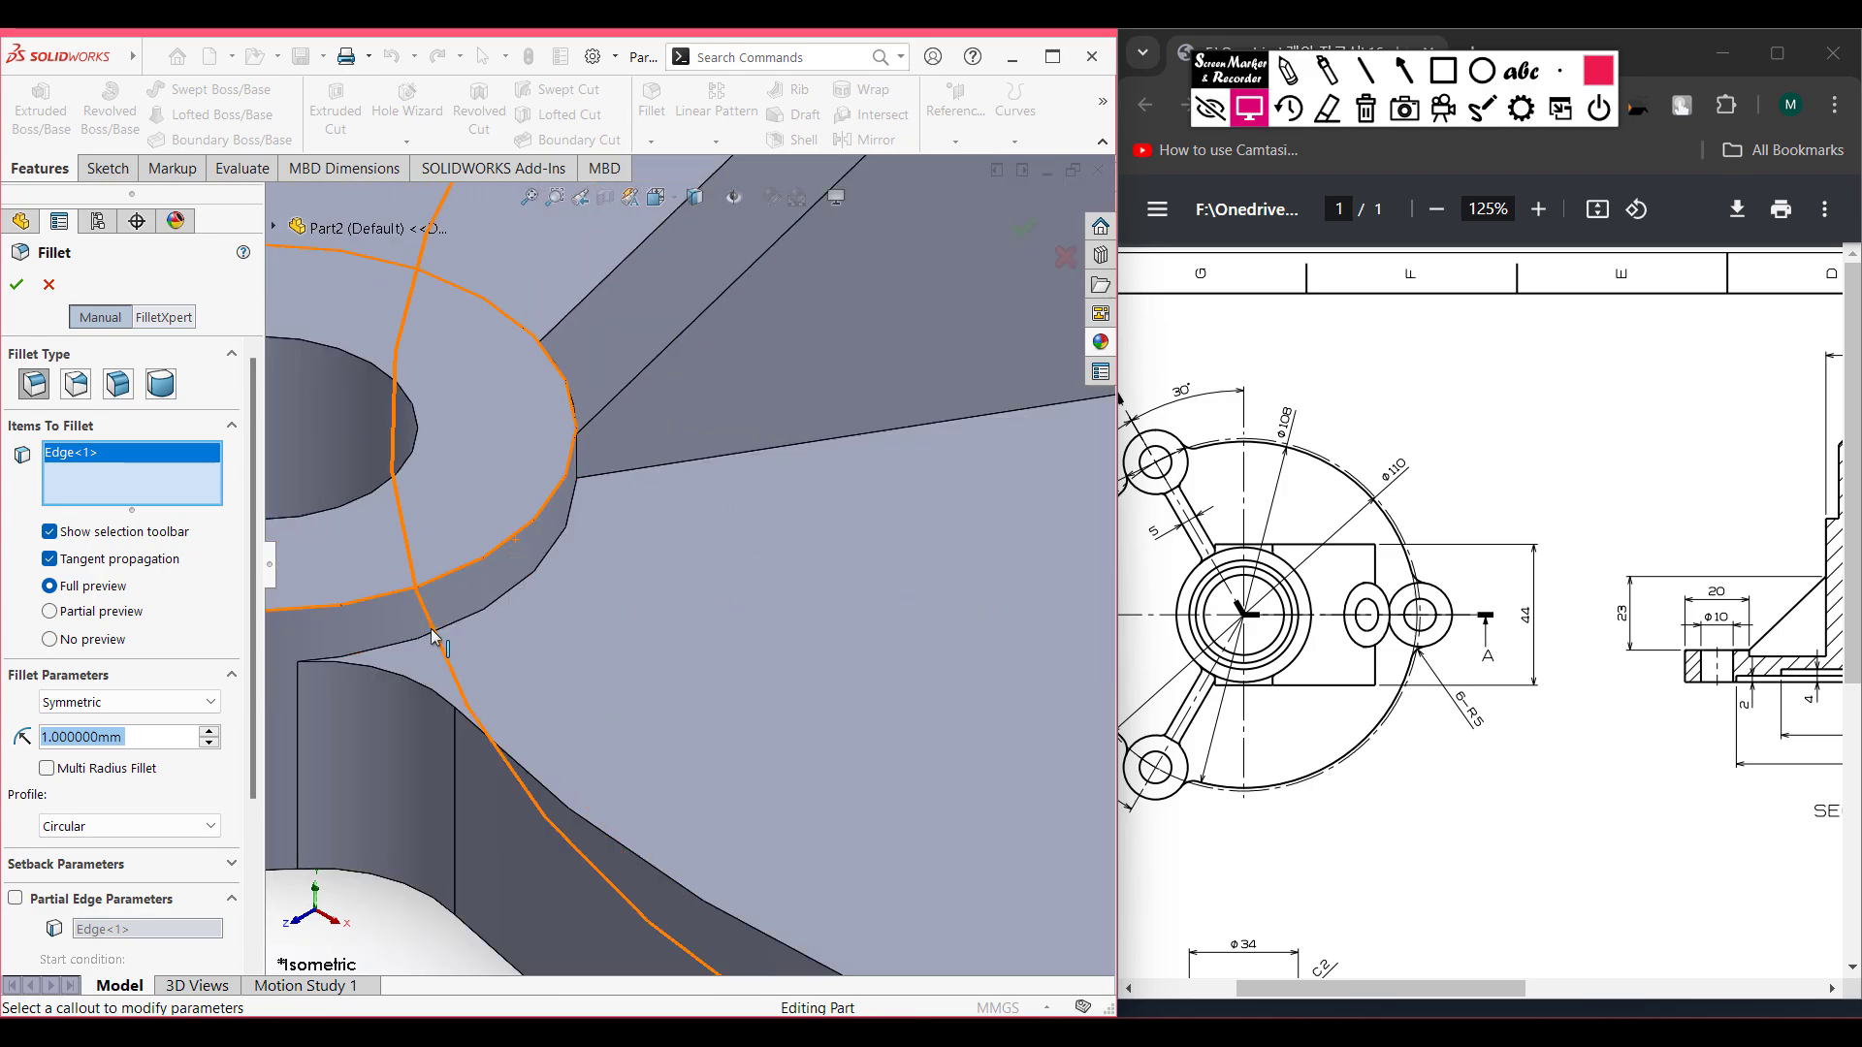
# - Add the front-left lug's curved base edge on the disc to the 1 mm fillet, leaving out the lug's side face
pyautogui.click(439, 615)
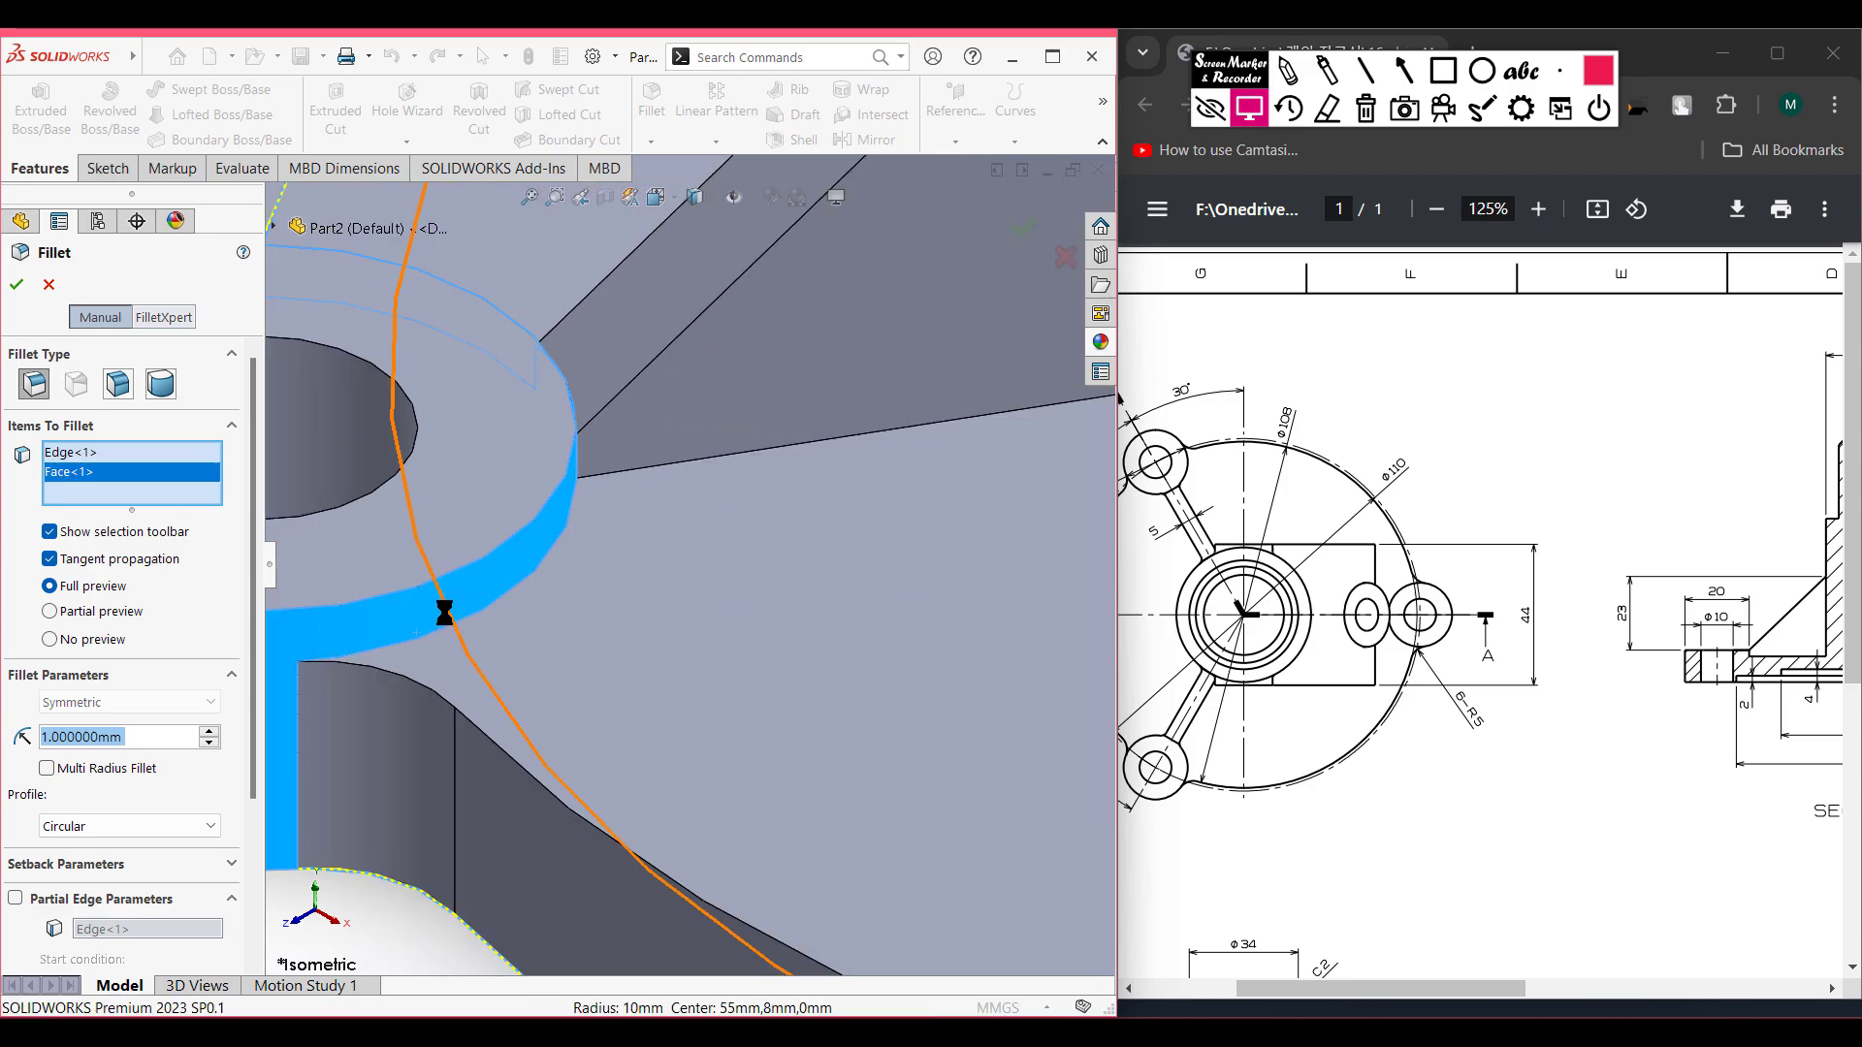
pyautogui.scroll(-3, 438, 611)
pyautogui.rightClick(87, 488)
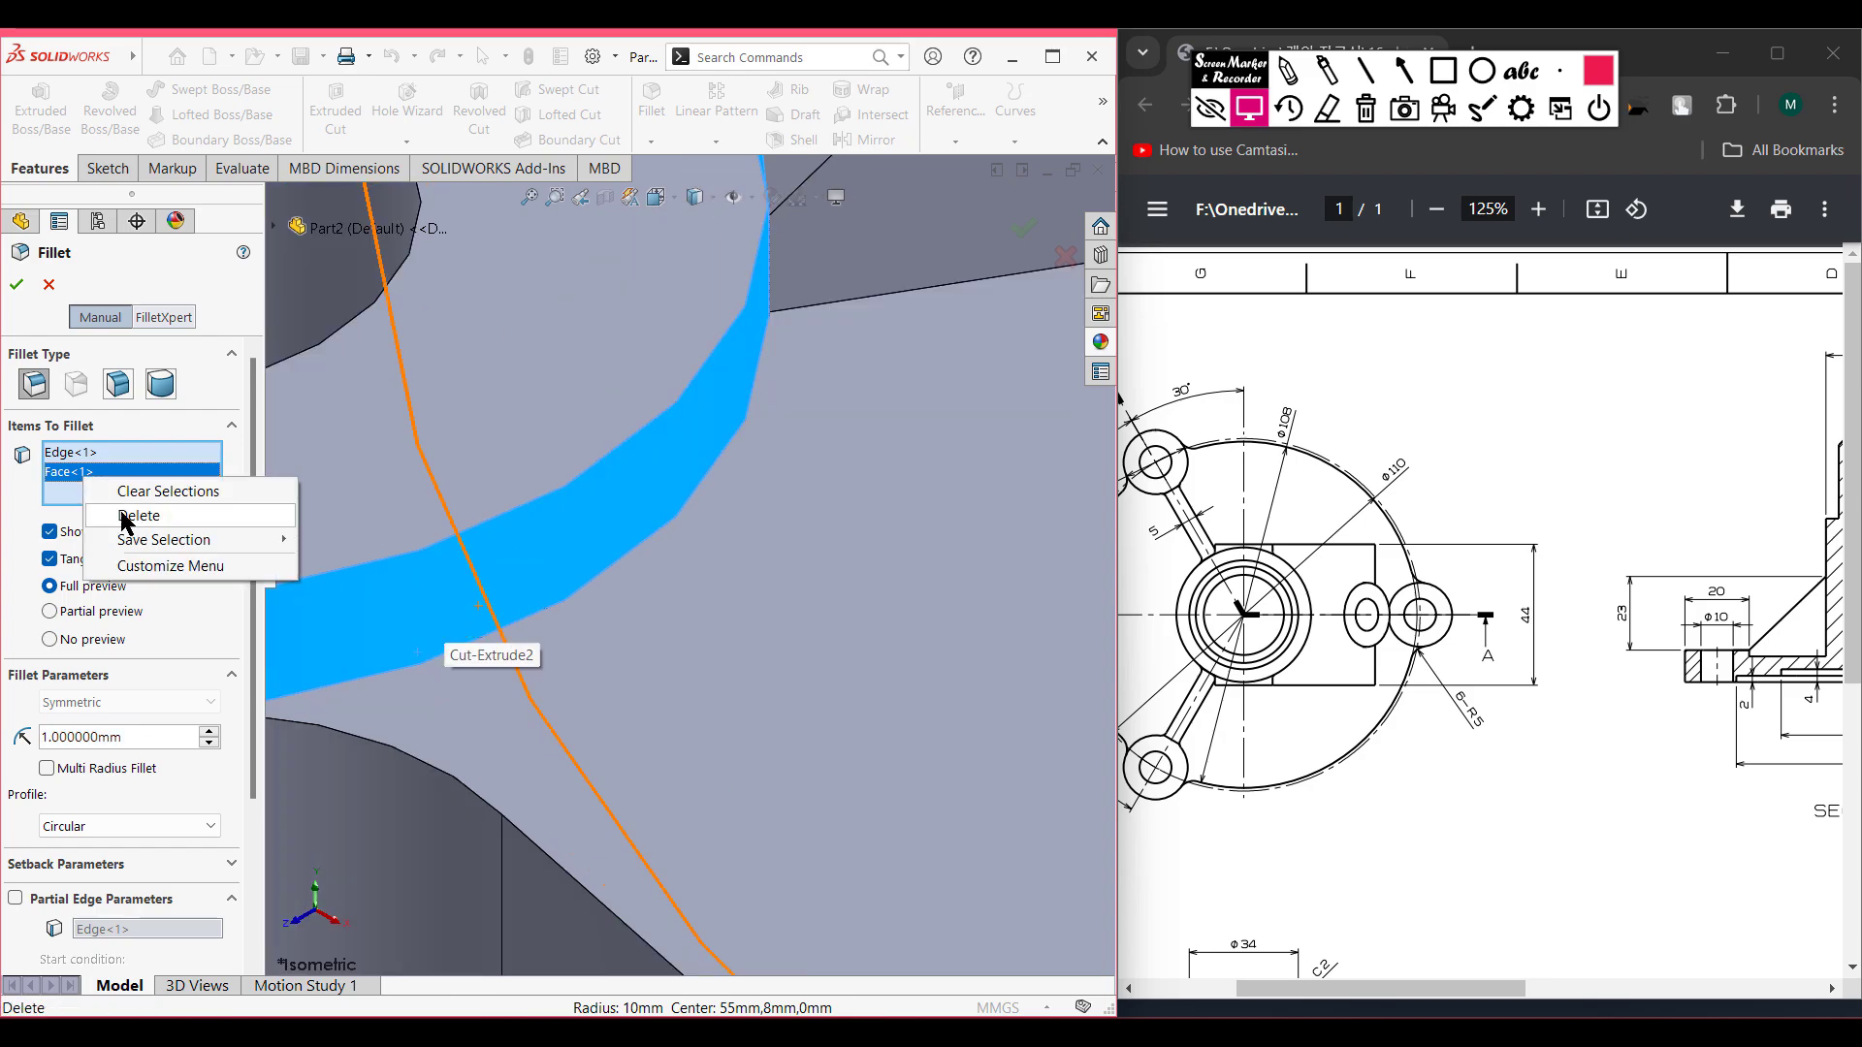
pyautogui.click(125, 521)
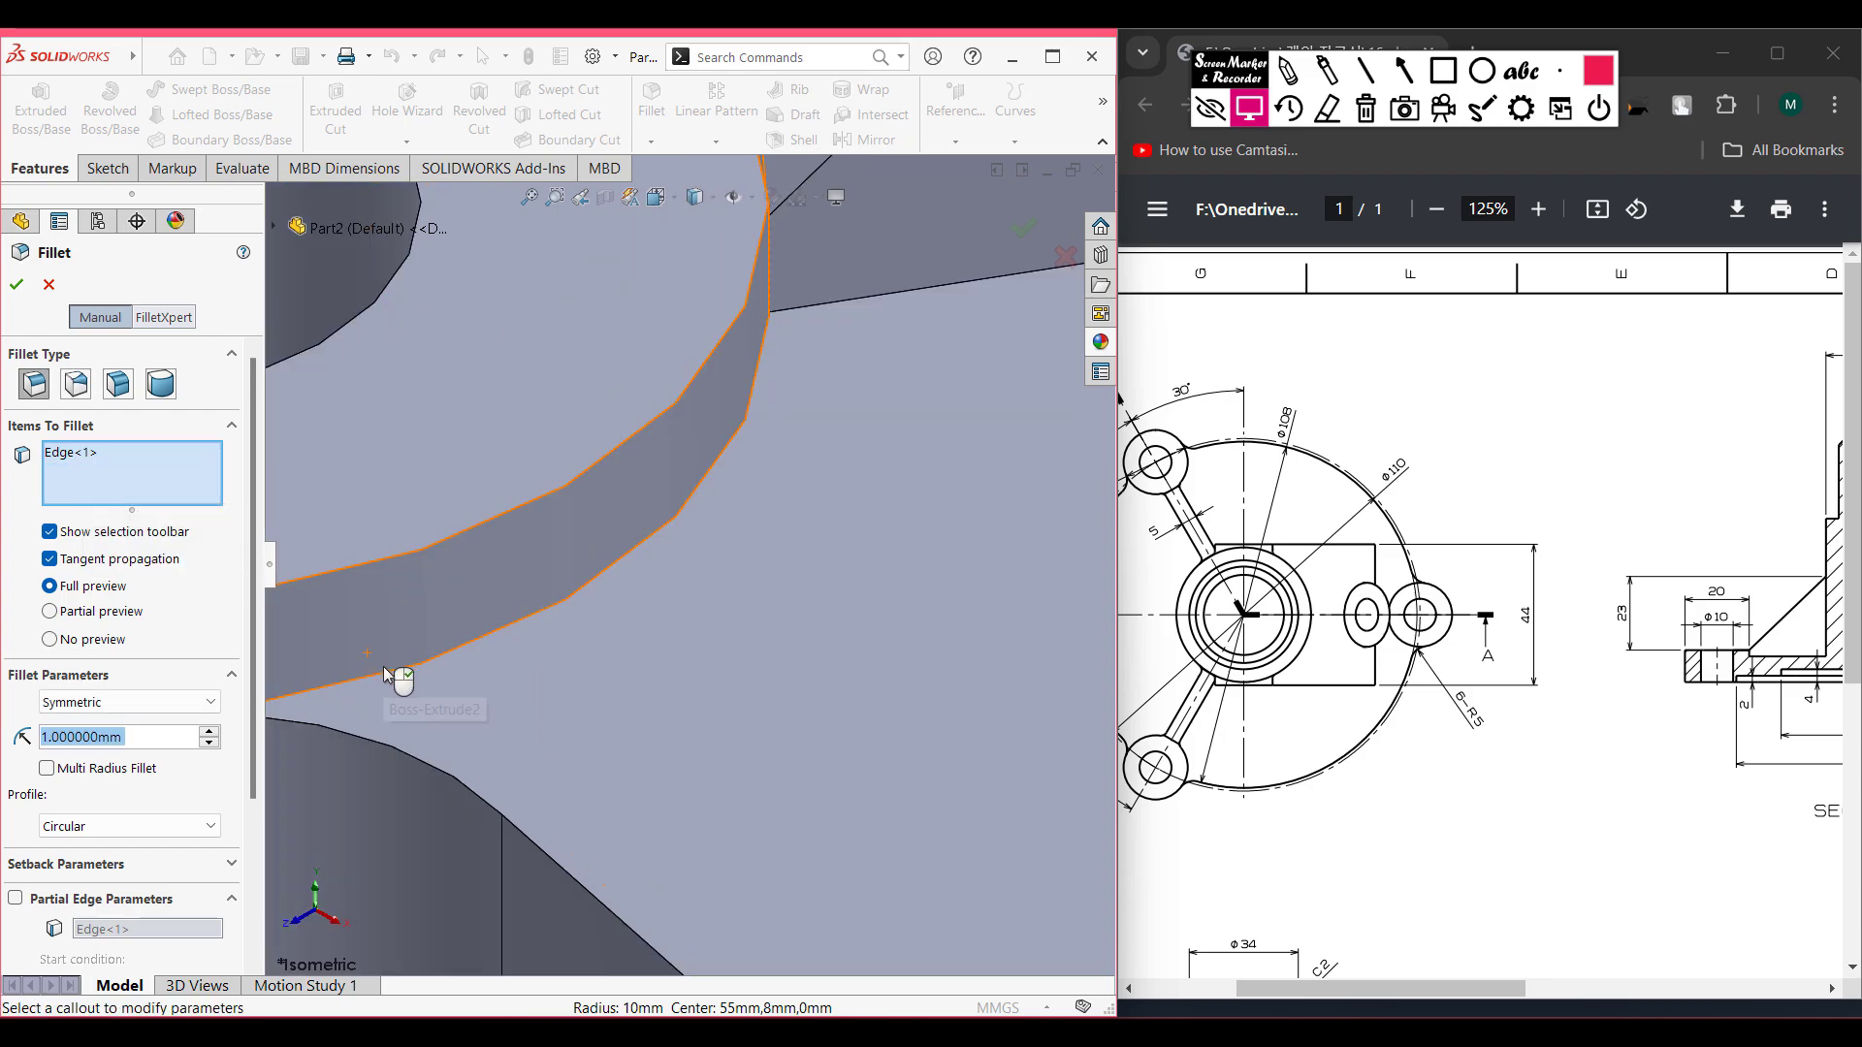
pyautogui.click(533, 641)
pyautogui.scroll(4, 543, 635)
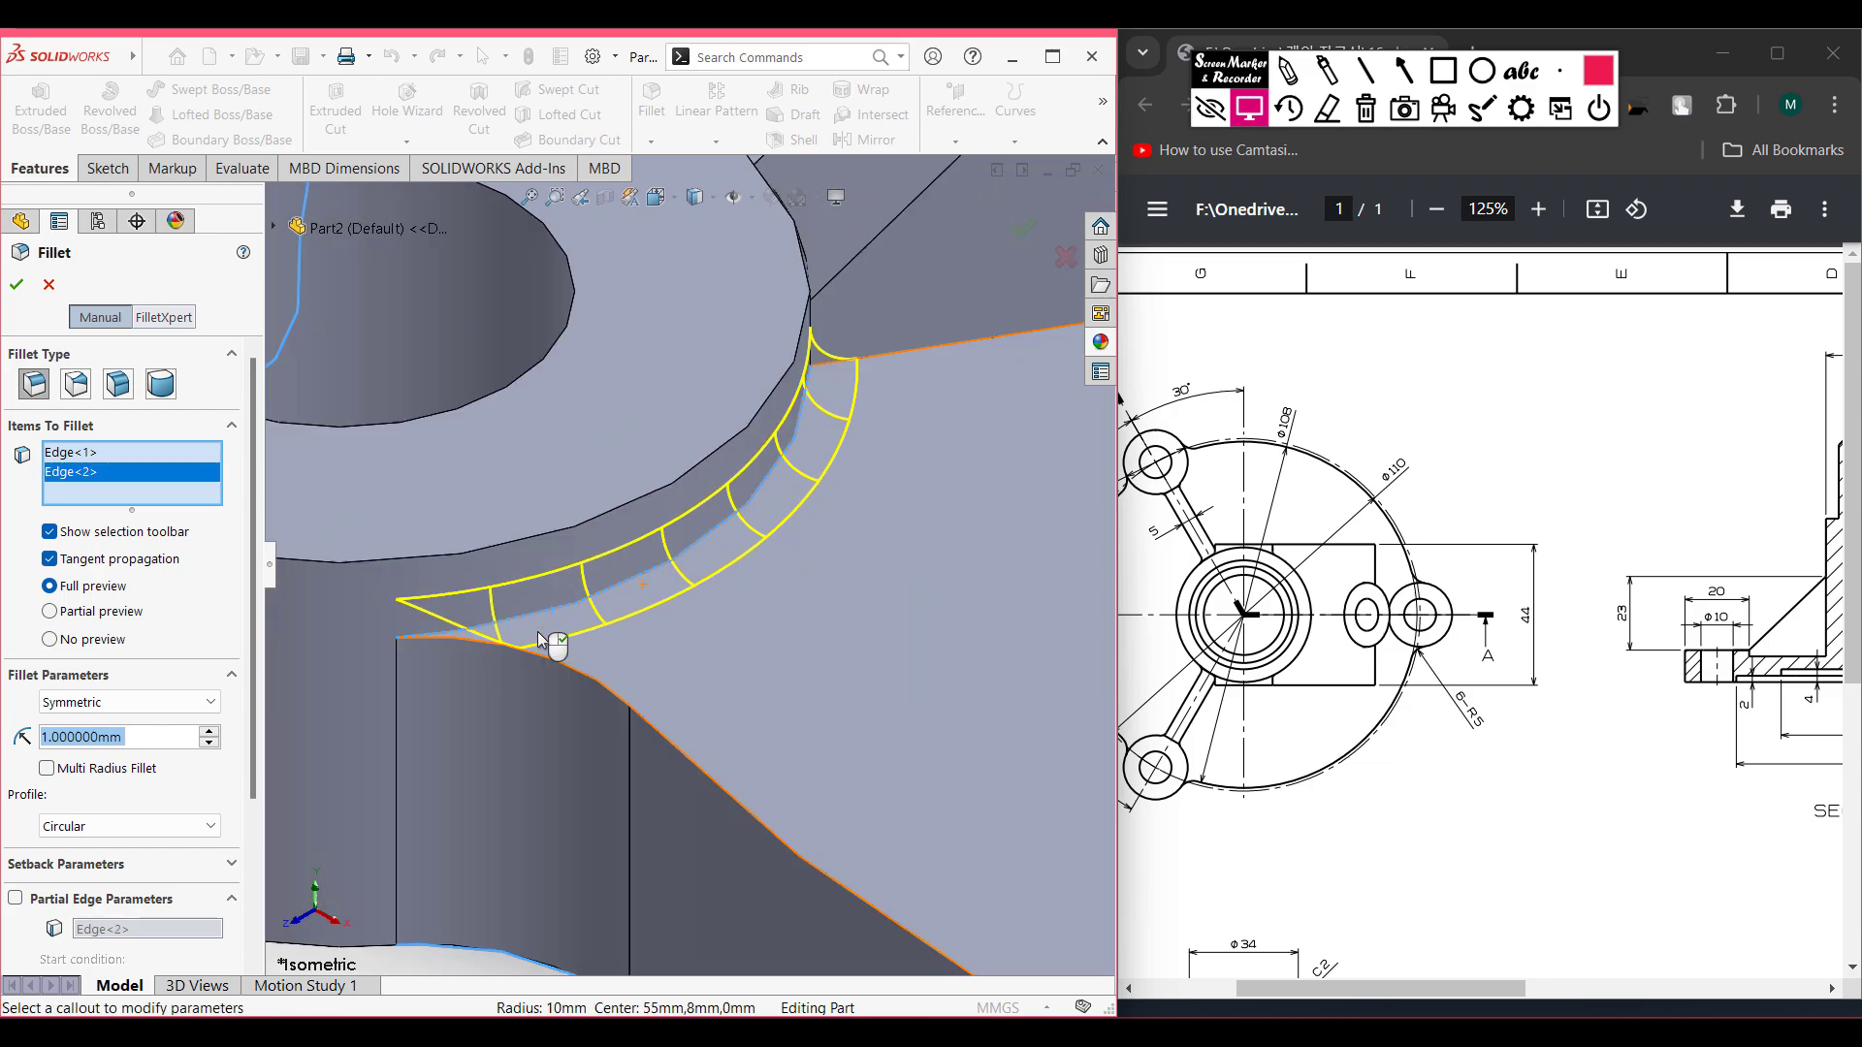
pyautogui.scroll(7, 621, 587)
# - Add the rear lug's curved base edge, apply the 1 mm fillet and restore the isometric view
pyautogui.moveTo(900, 423); pyautogui.dragTo(589, 646, button='middle')
pyautogui.scroll(1, 824, 482)
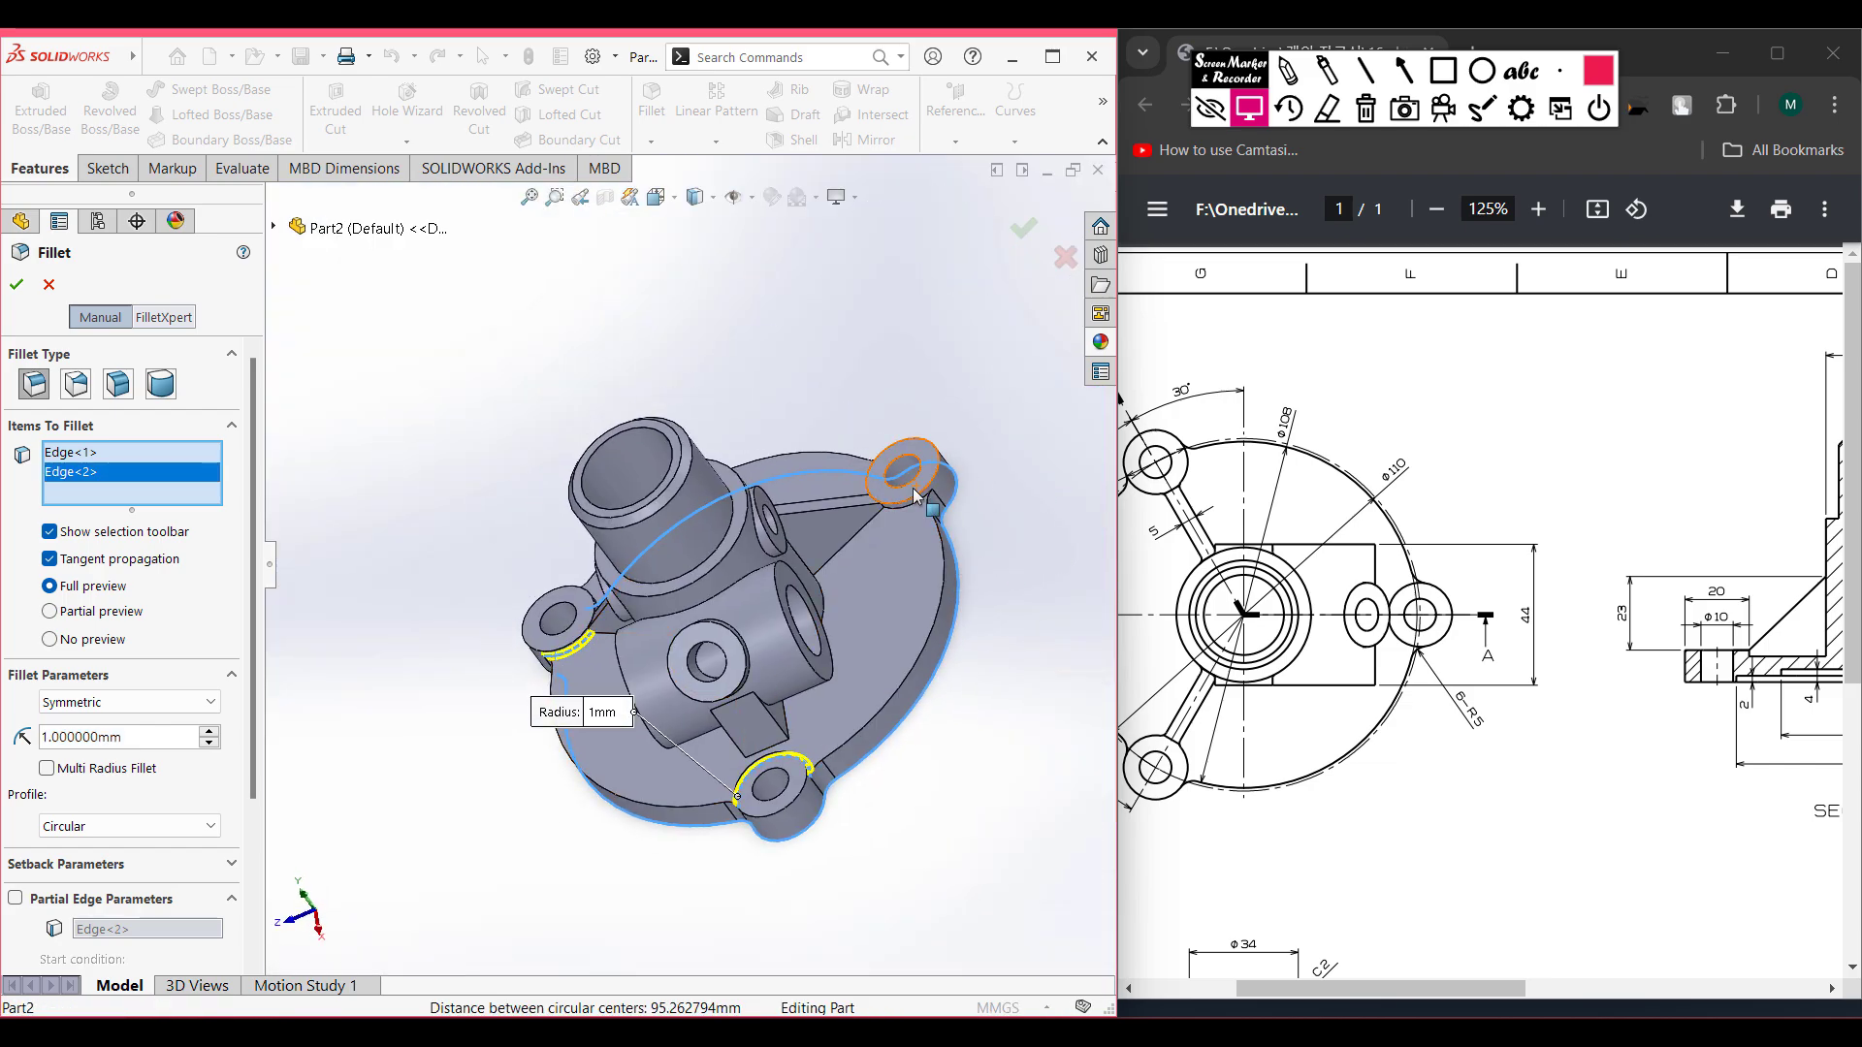
pyautogui.scroll(-8, 906, 500)
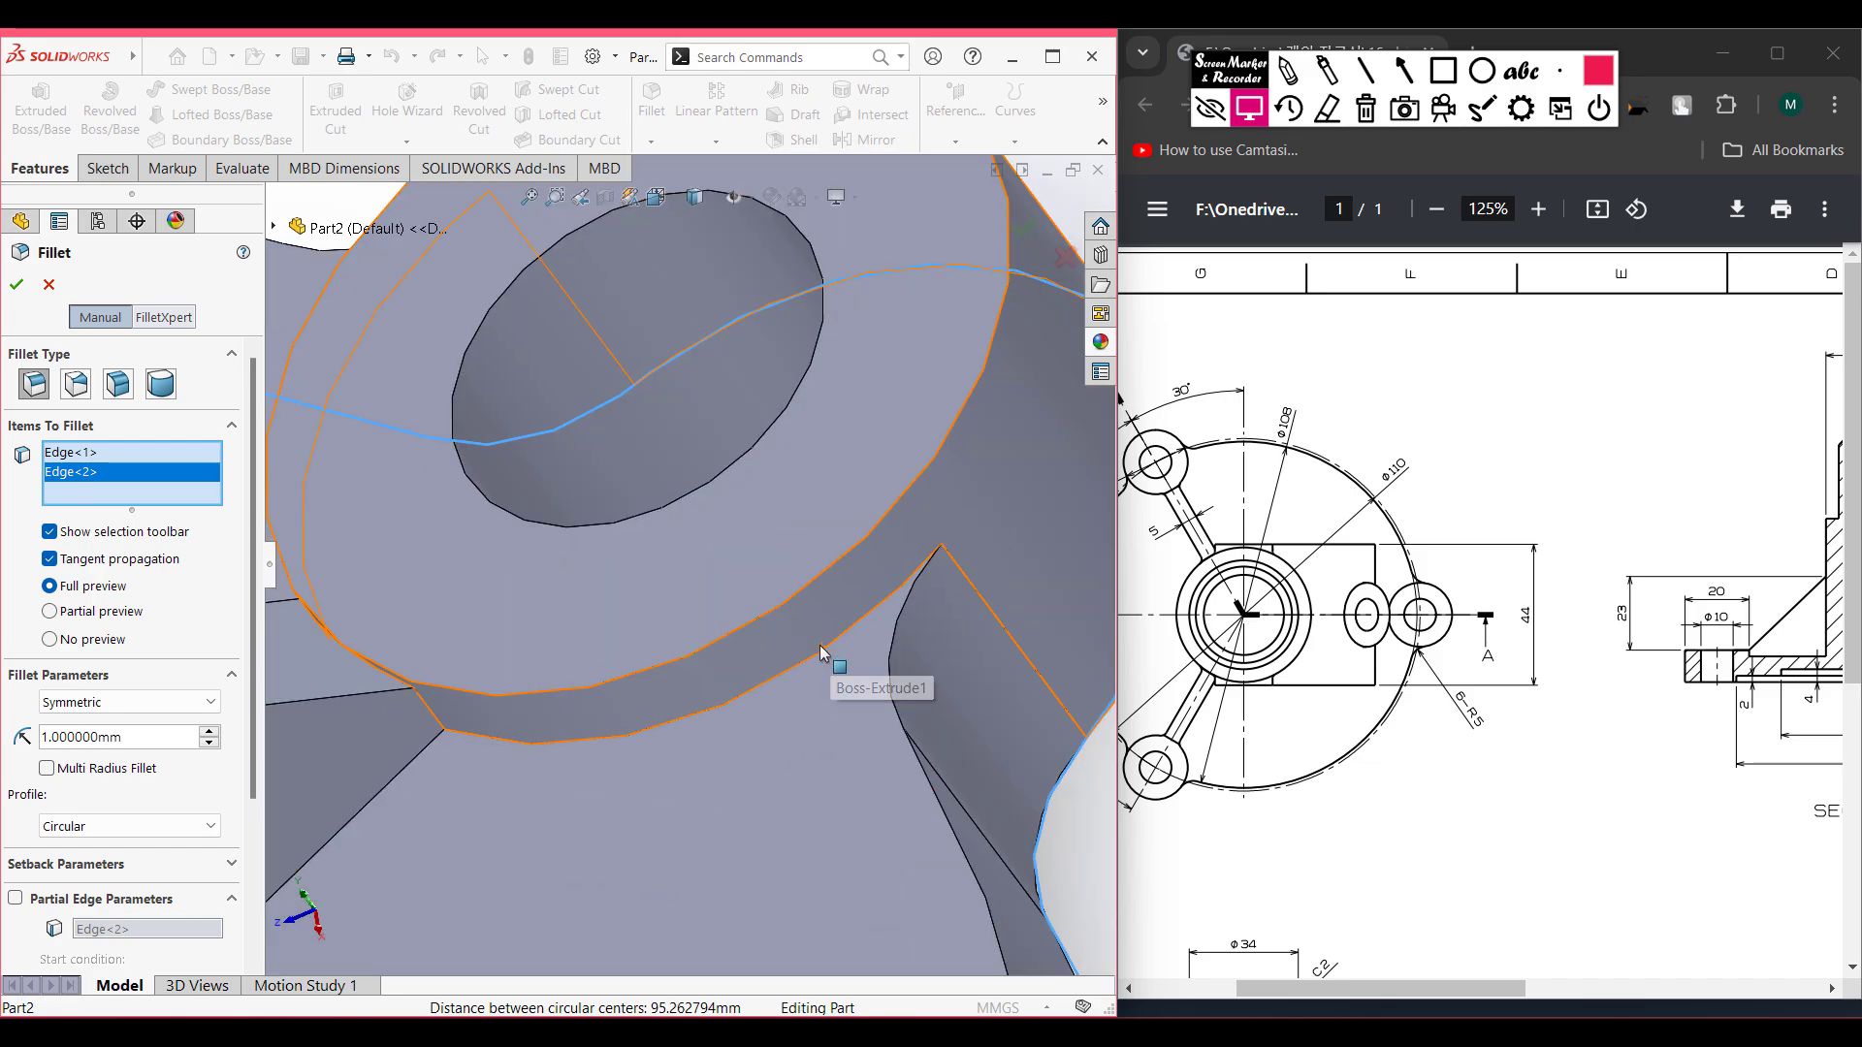
pyautogui.click(824, 653)
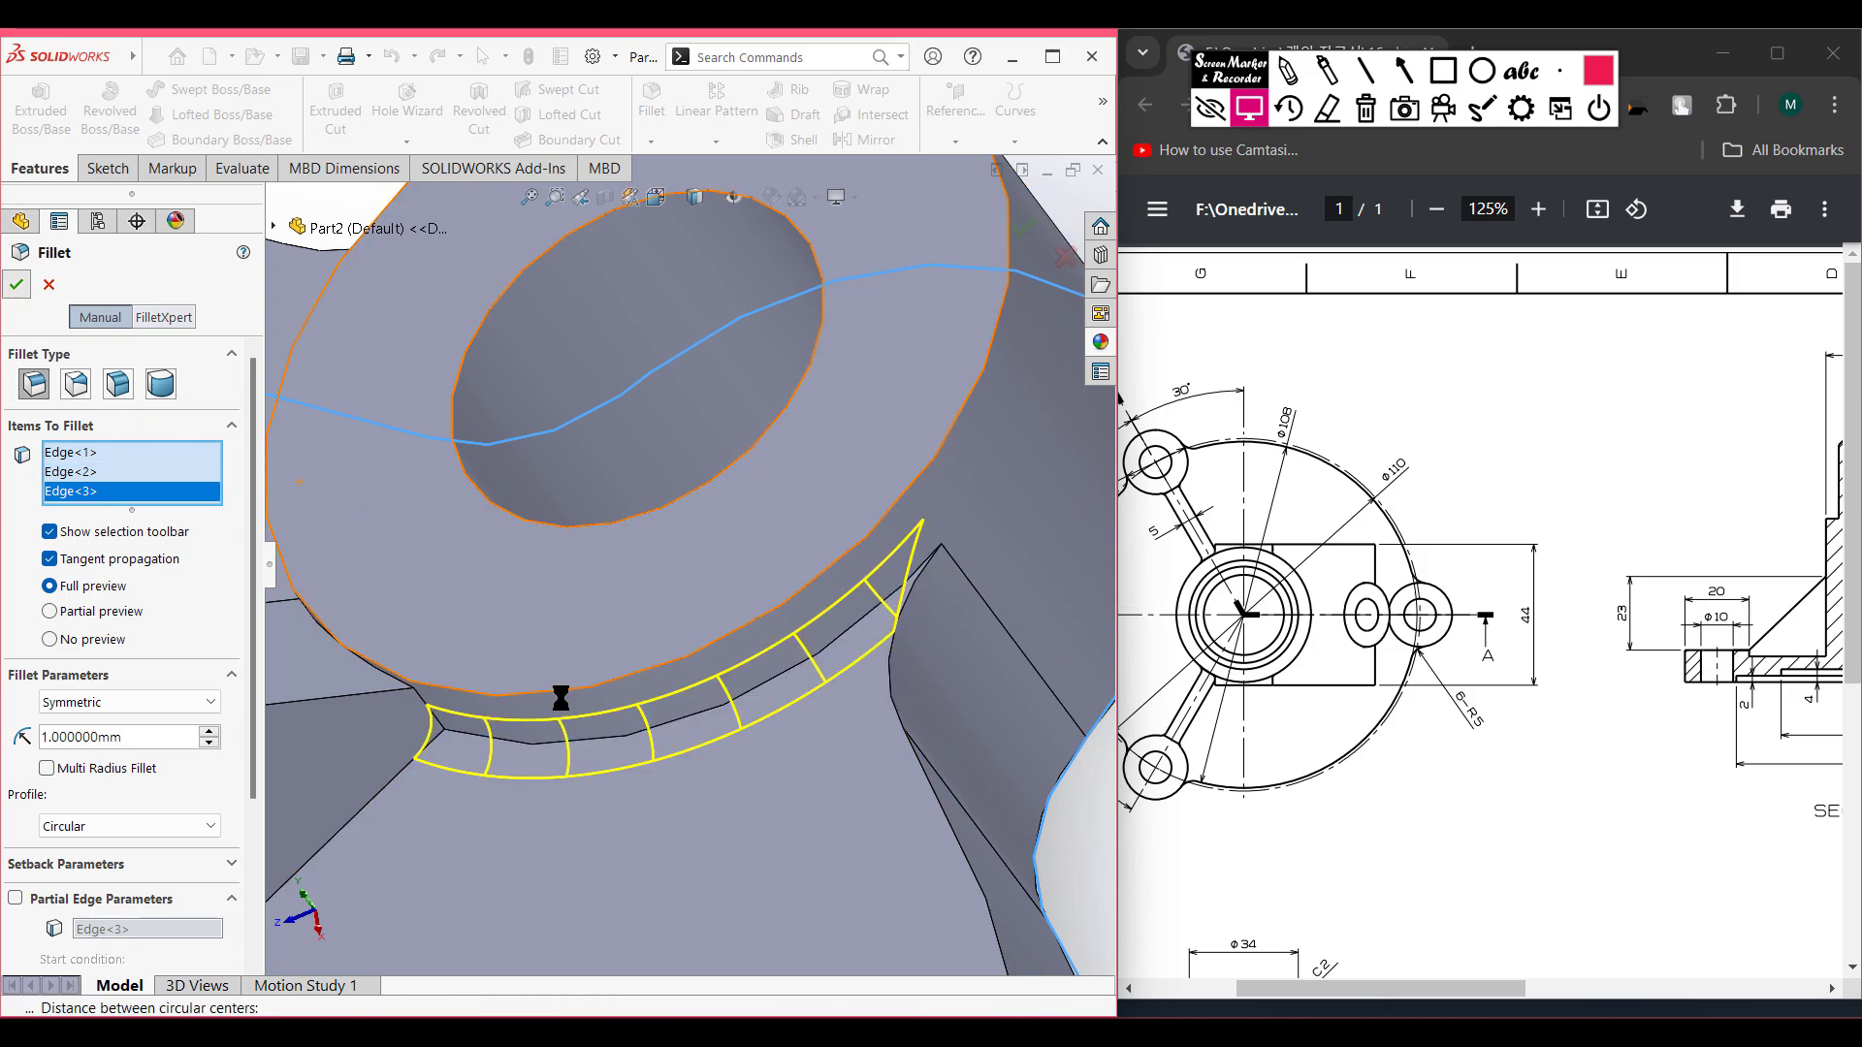
pyautogui.press('Return')
pyautogui.scroll(-3, 619, 729)
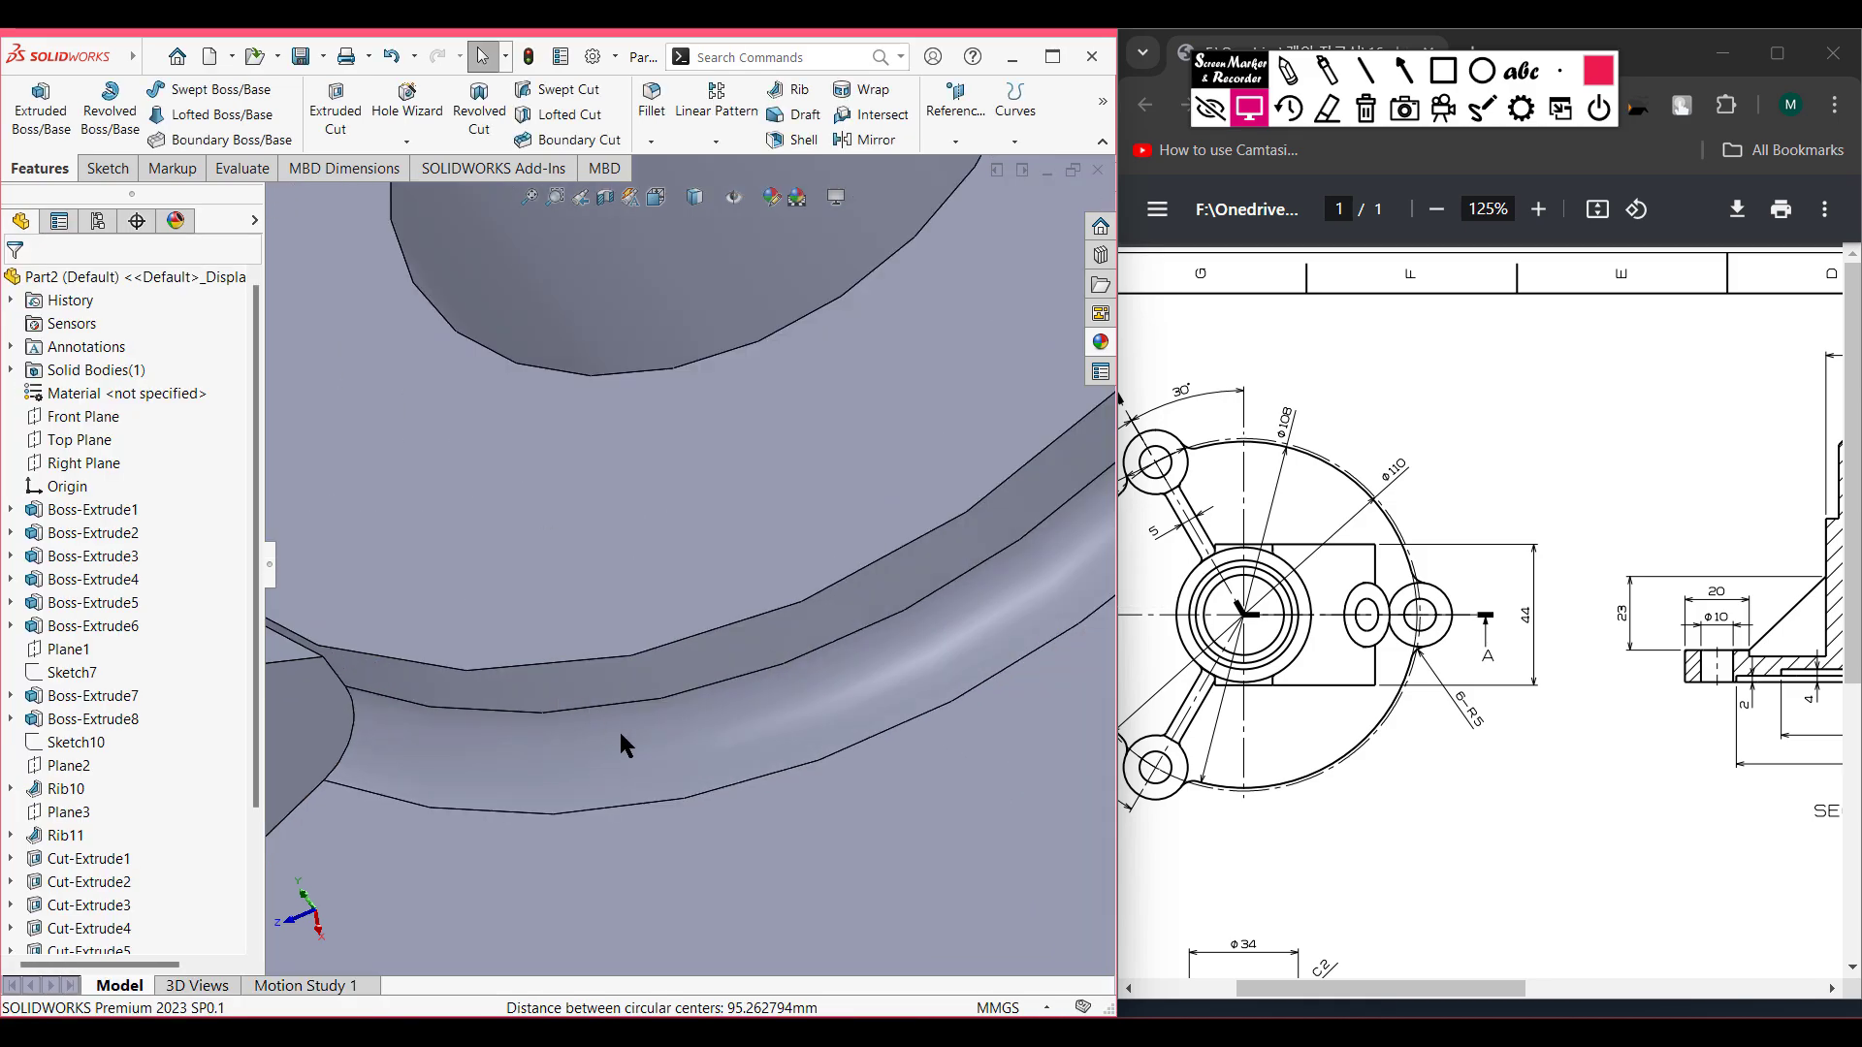
pyautogui.hotkey('ctrl', '7')
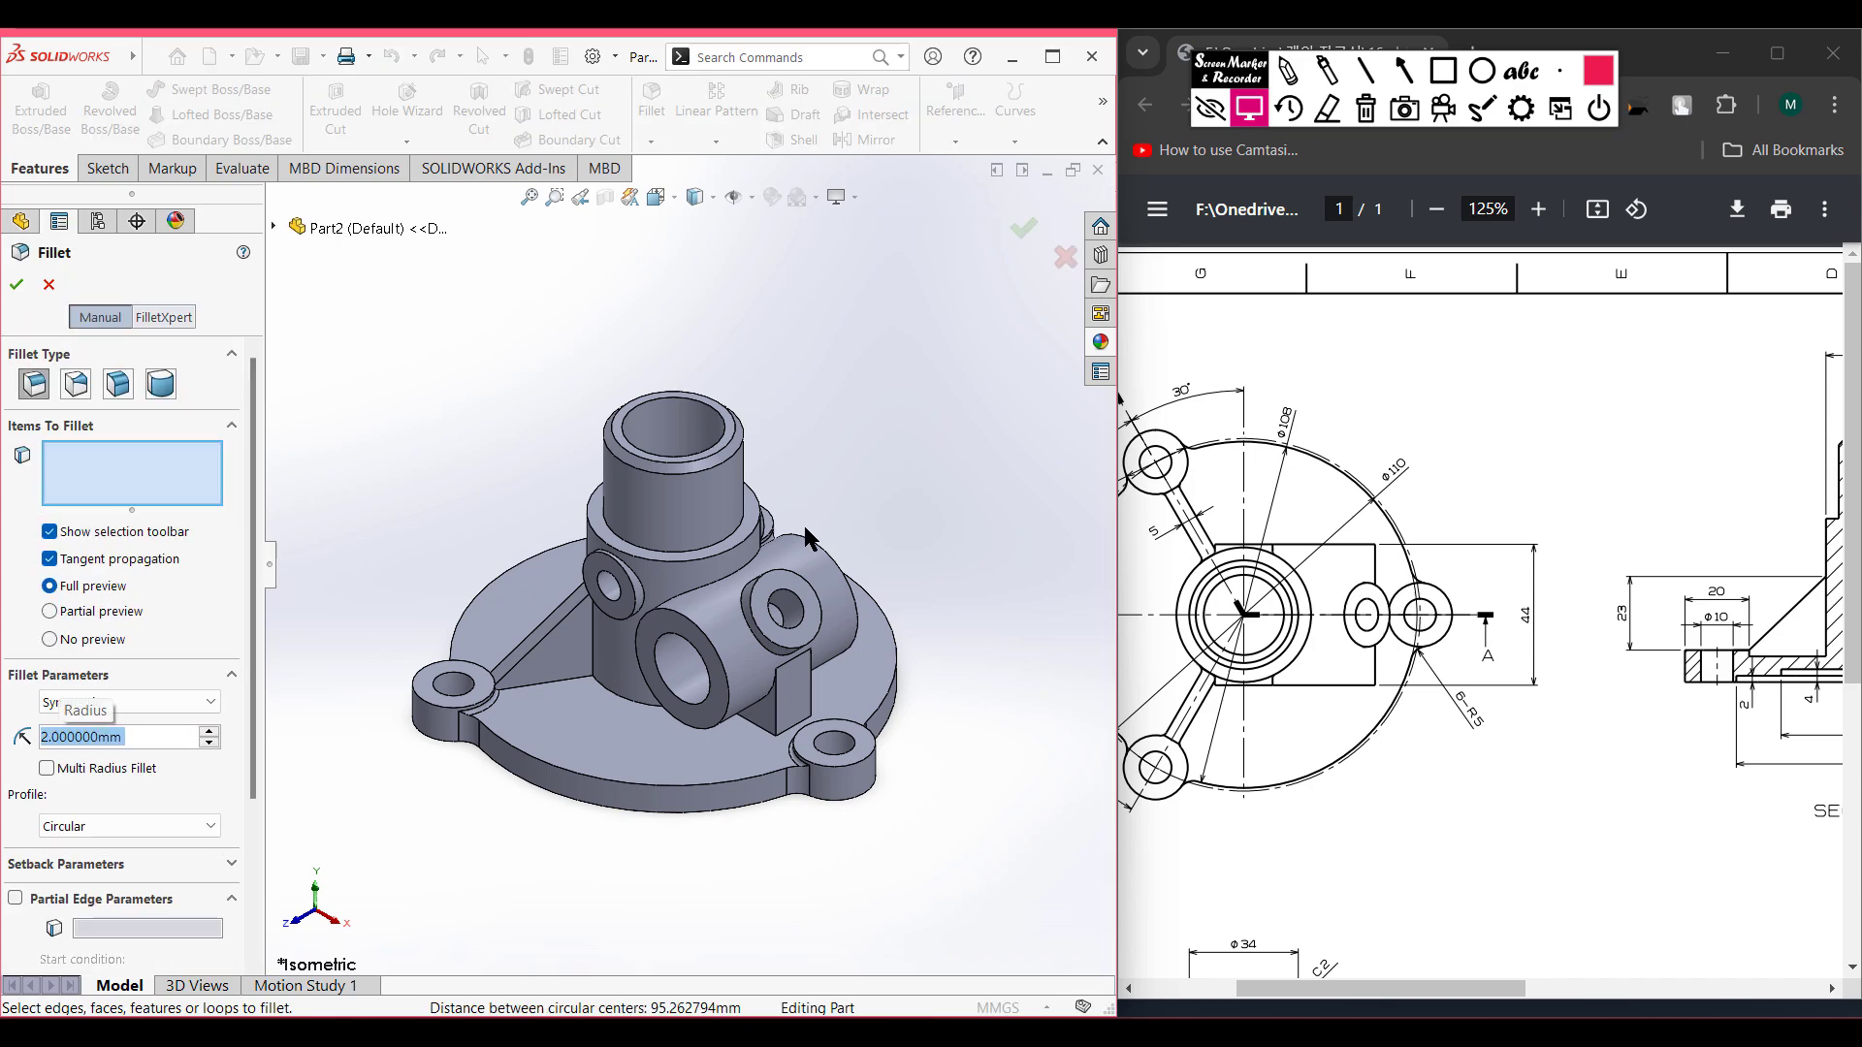
# - Fillet the three edges where the support block under the horizontal cylinder meets the disc with a 2 mm radius
pyautogui.click(762, 727)
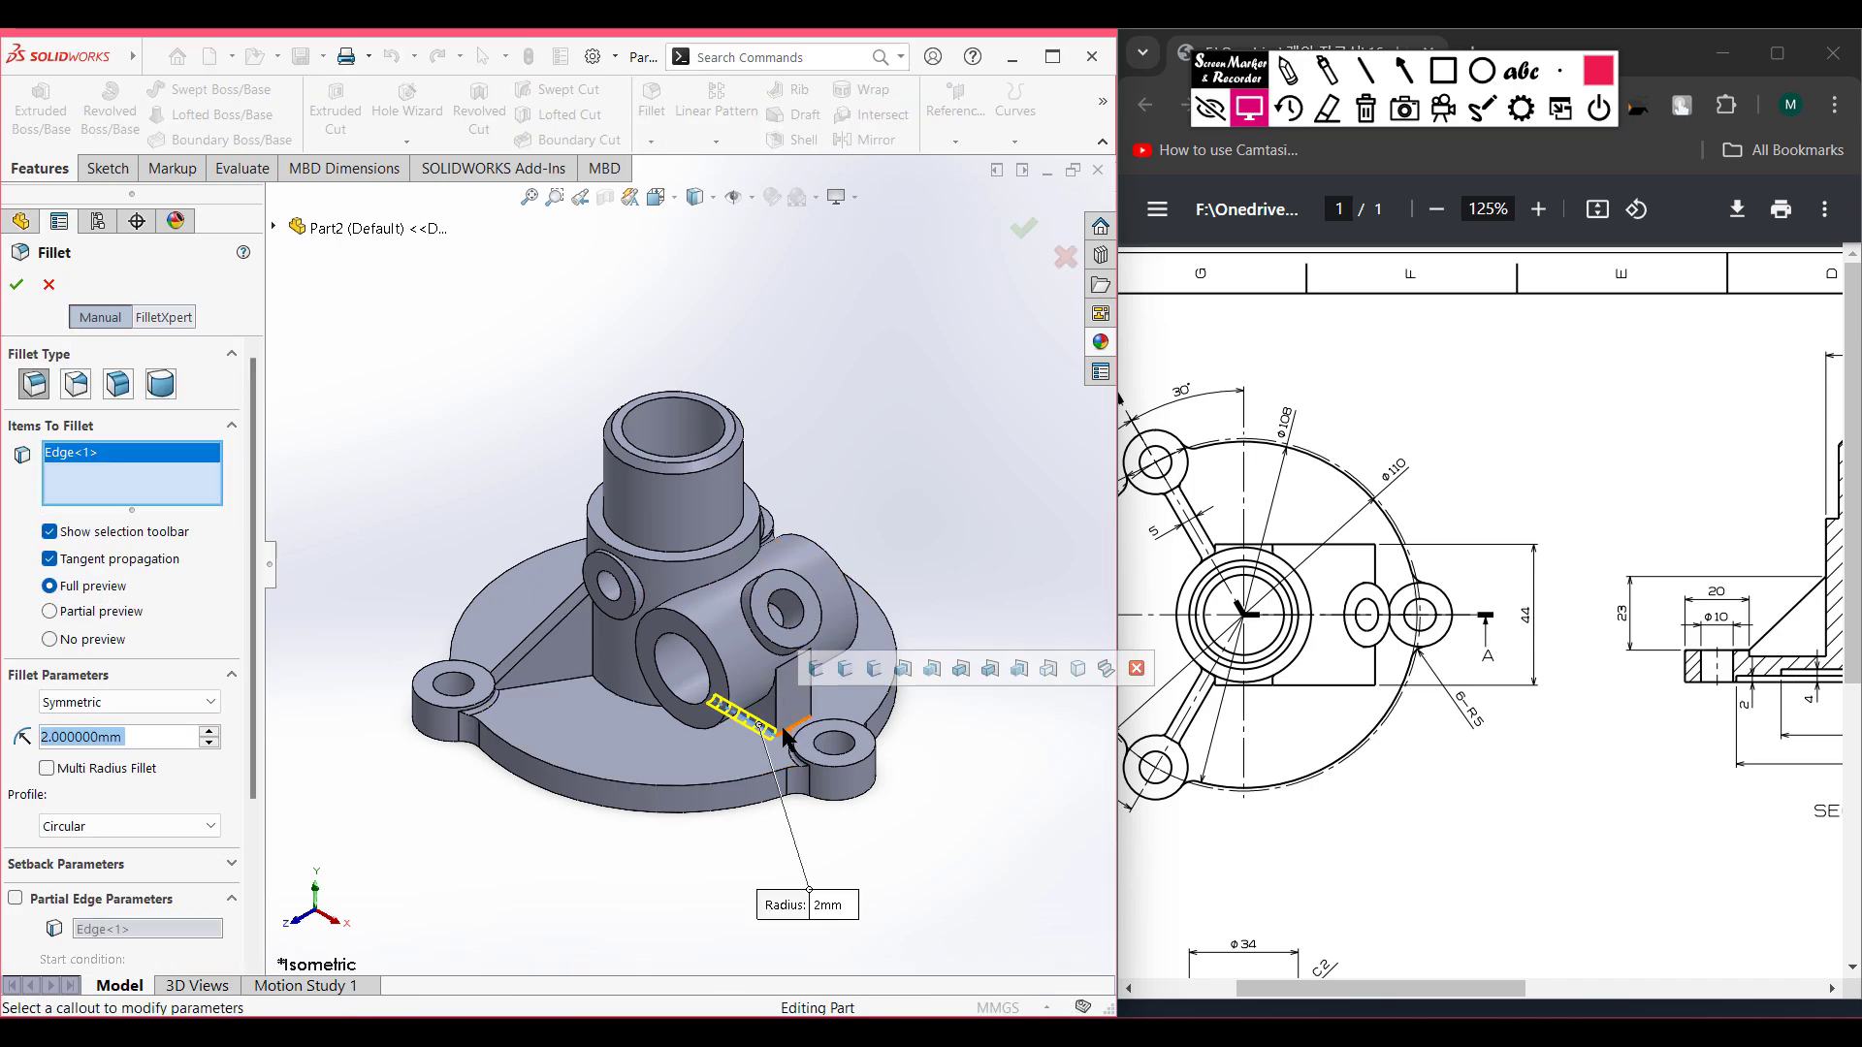
pyautogui.click(804, 728)
pyautogui.moveTo(803, 727); pyautogui.dragTo(790, 695, button='middle')
pyautogui.scroll(-4, 788, 694)
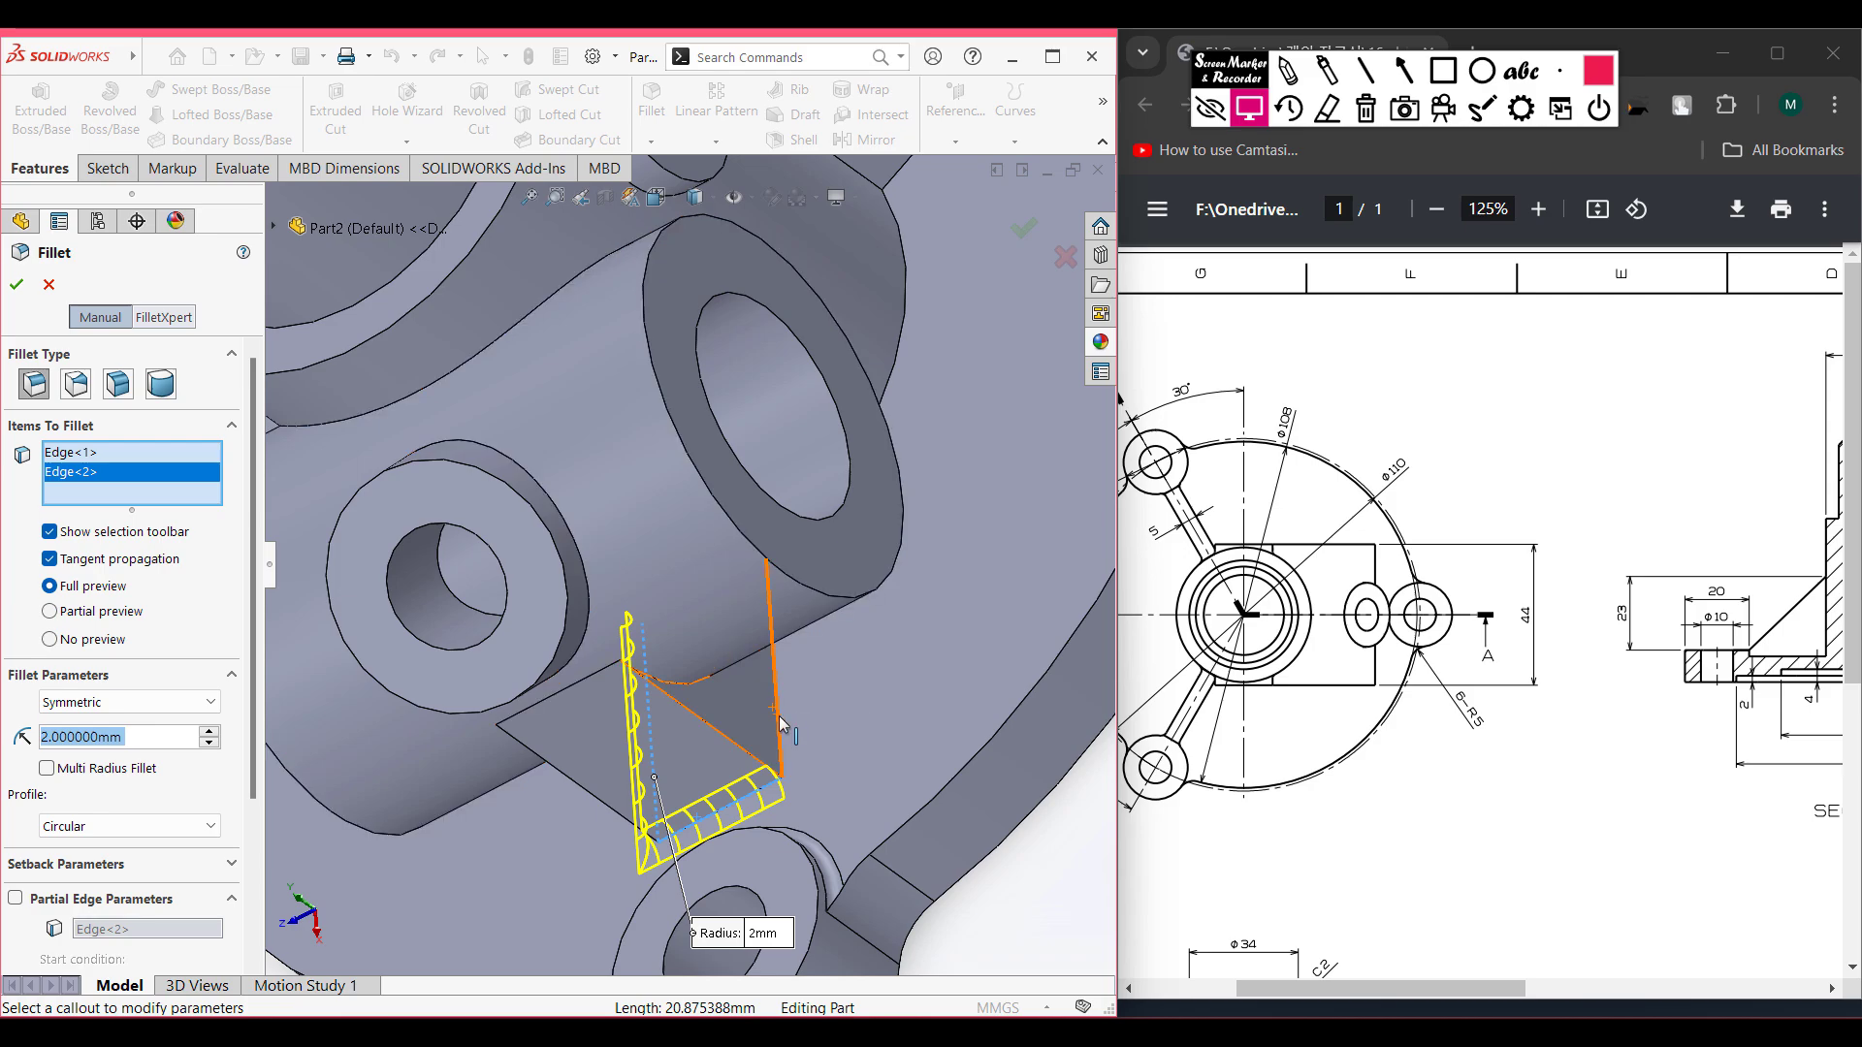
pyautogui.click(781, 724)
pyautogui.click(18, 281)
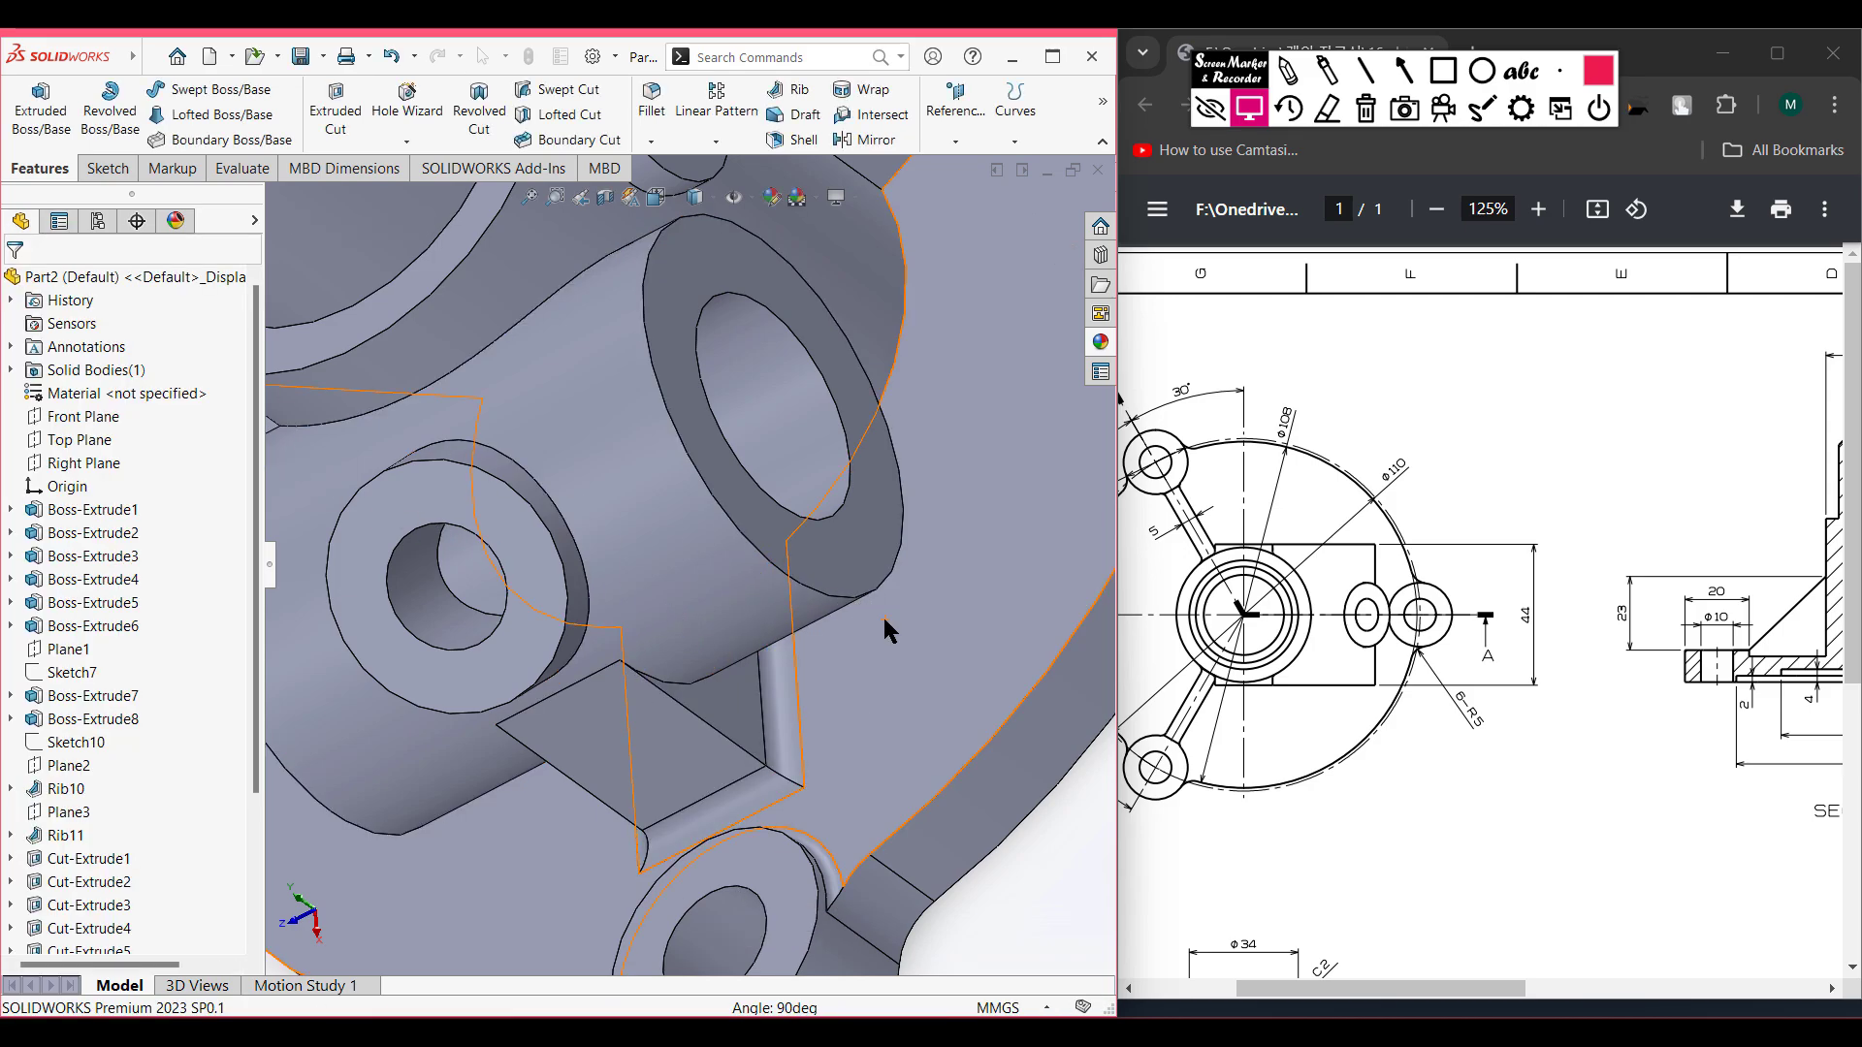
pyautogui.hotkey('ctrl', '7')
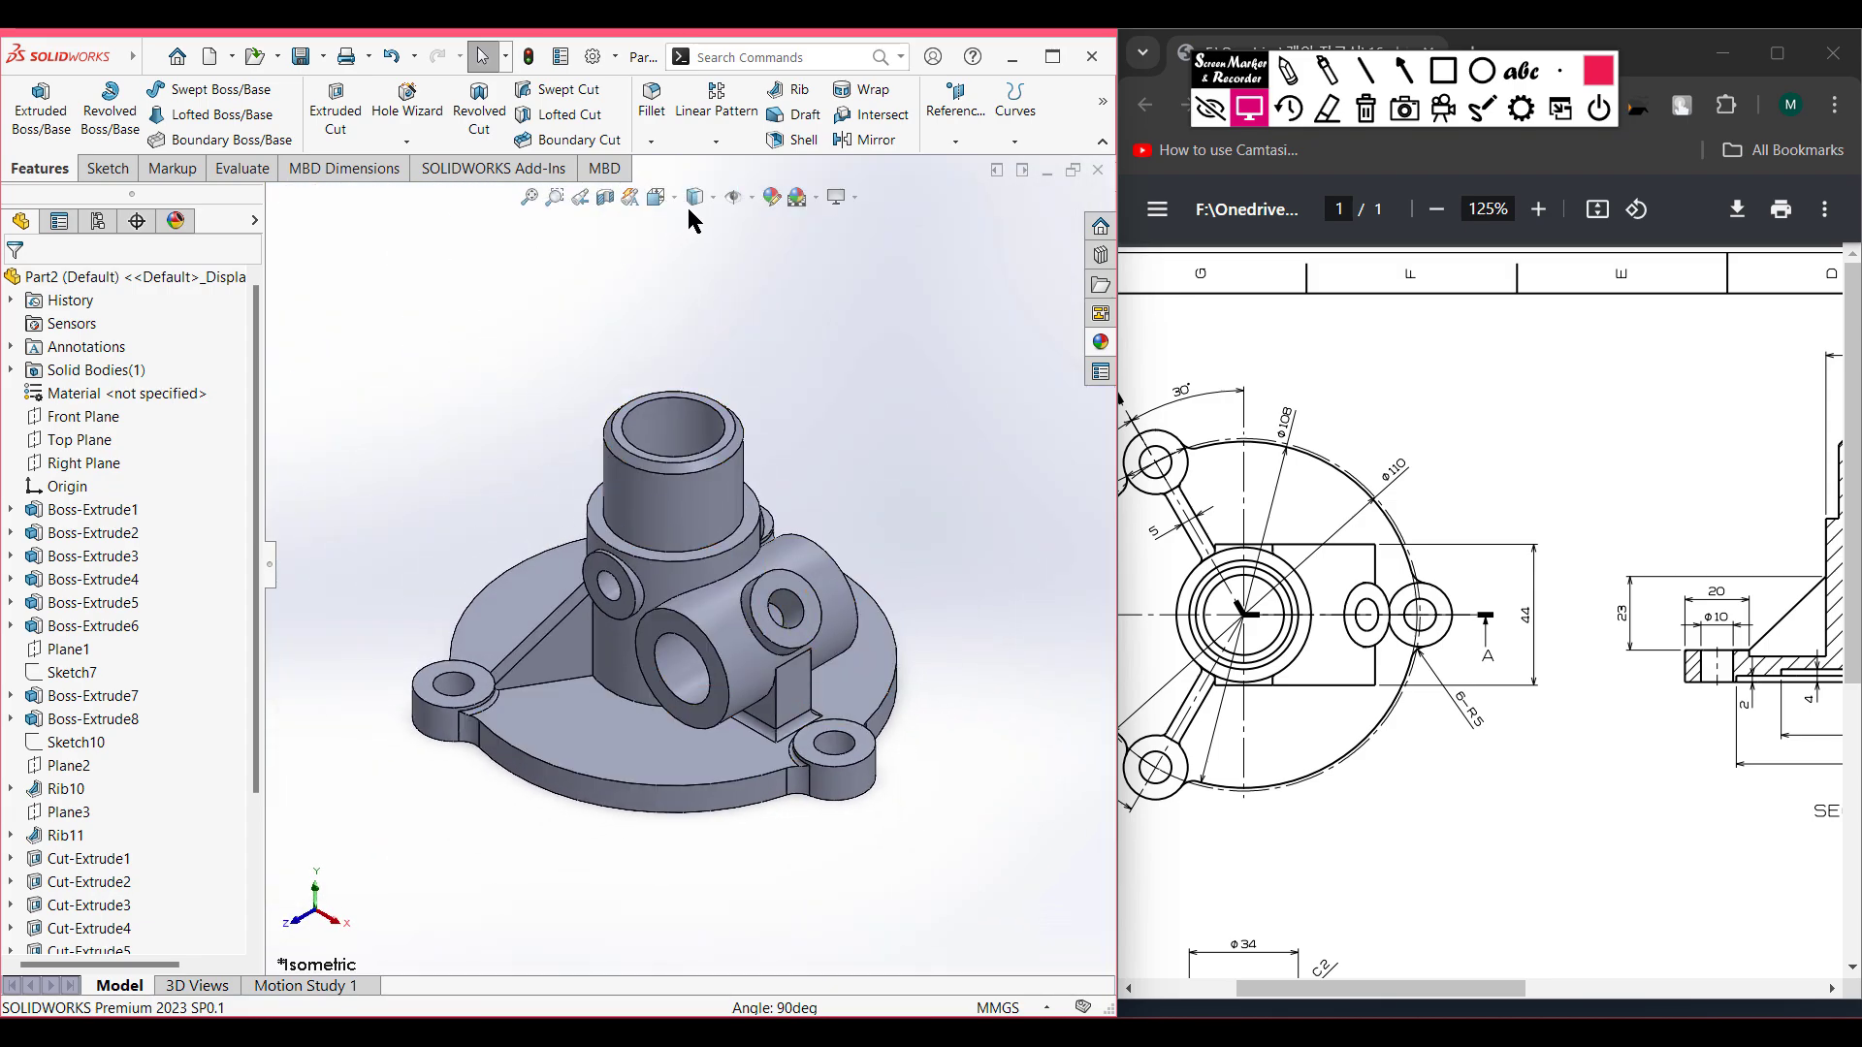
# - Start a 2 mm fillet and select the base edges of the two small side bosses on the vertical cylinder
pyautogui.click(644, 114)
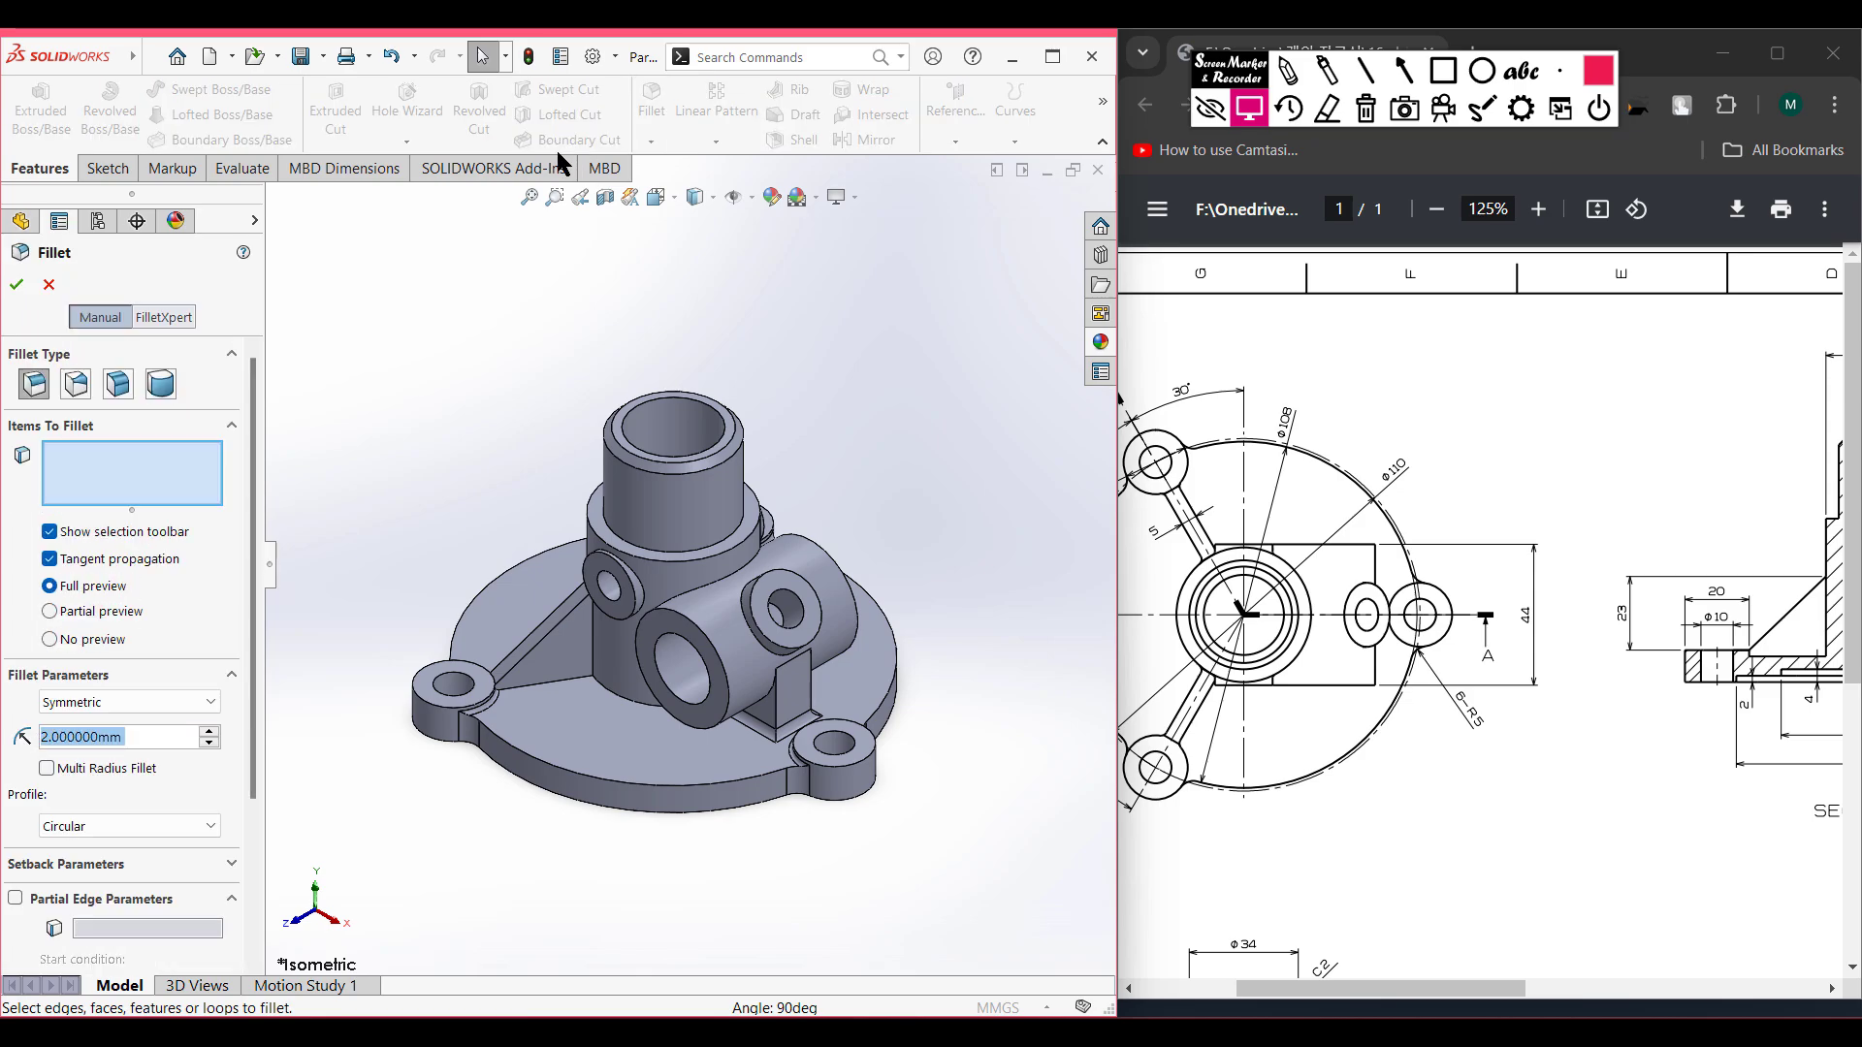
pyautogui.scroll(2, 608, 562)
pyautogui.scroll(-5, 621, 574)
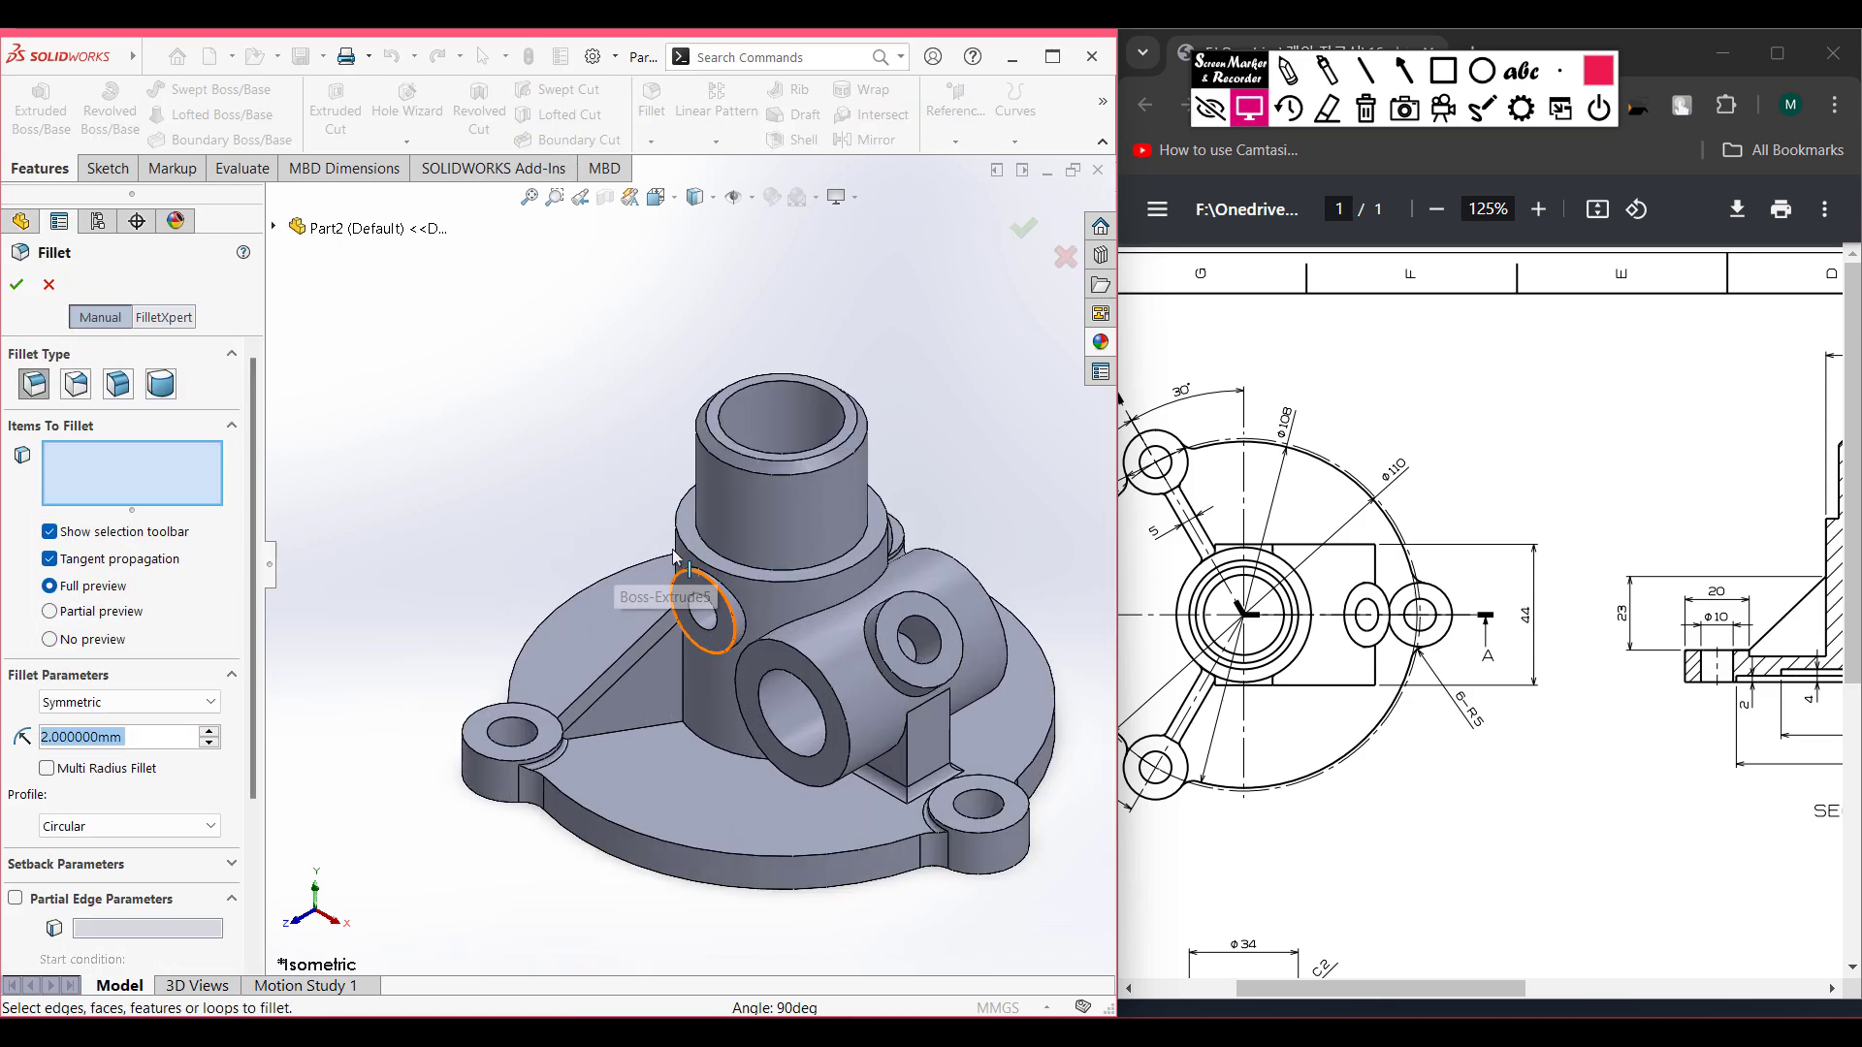
pyautogui.click(765, 642)
pyautogui.scroll(-3, 798, 621)
pyautogui.scroll(5, 805, 606)
pyautogui.scroll(2, 815, 588)
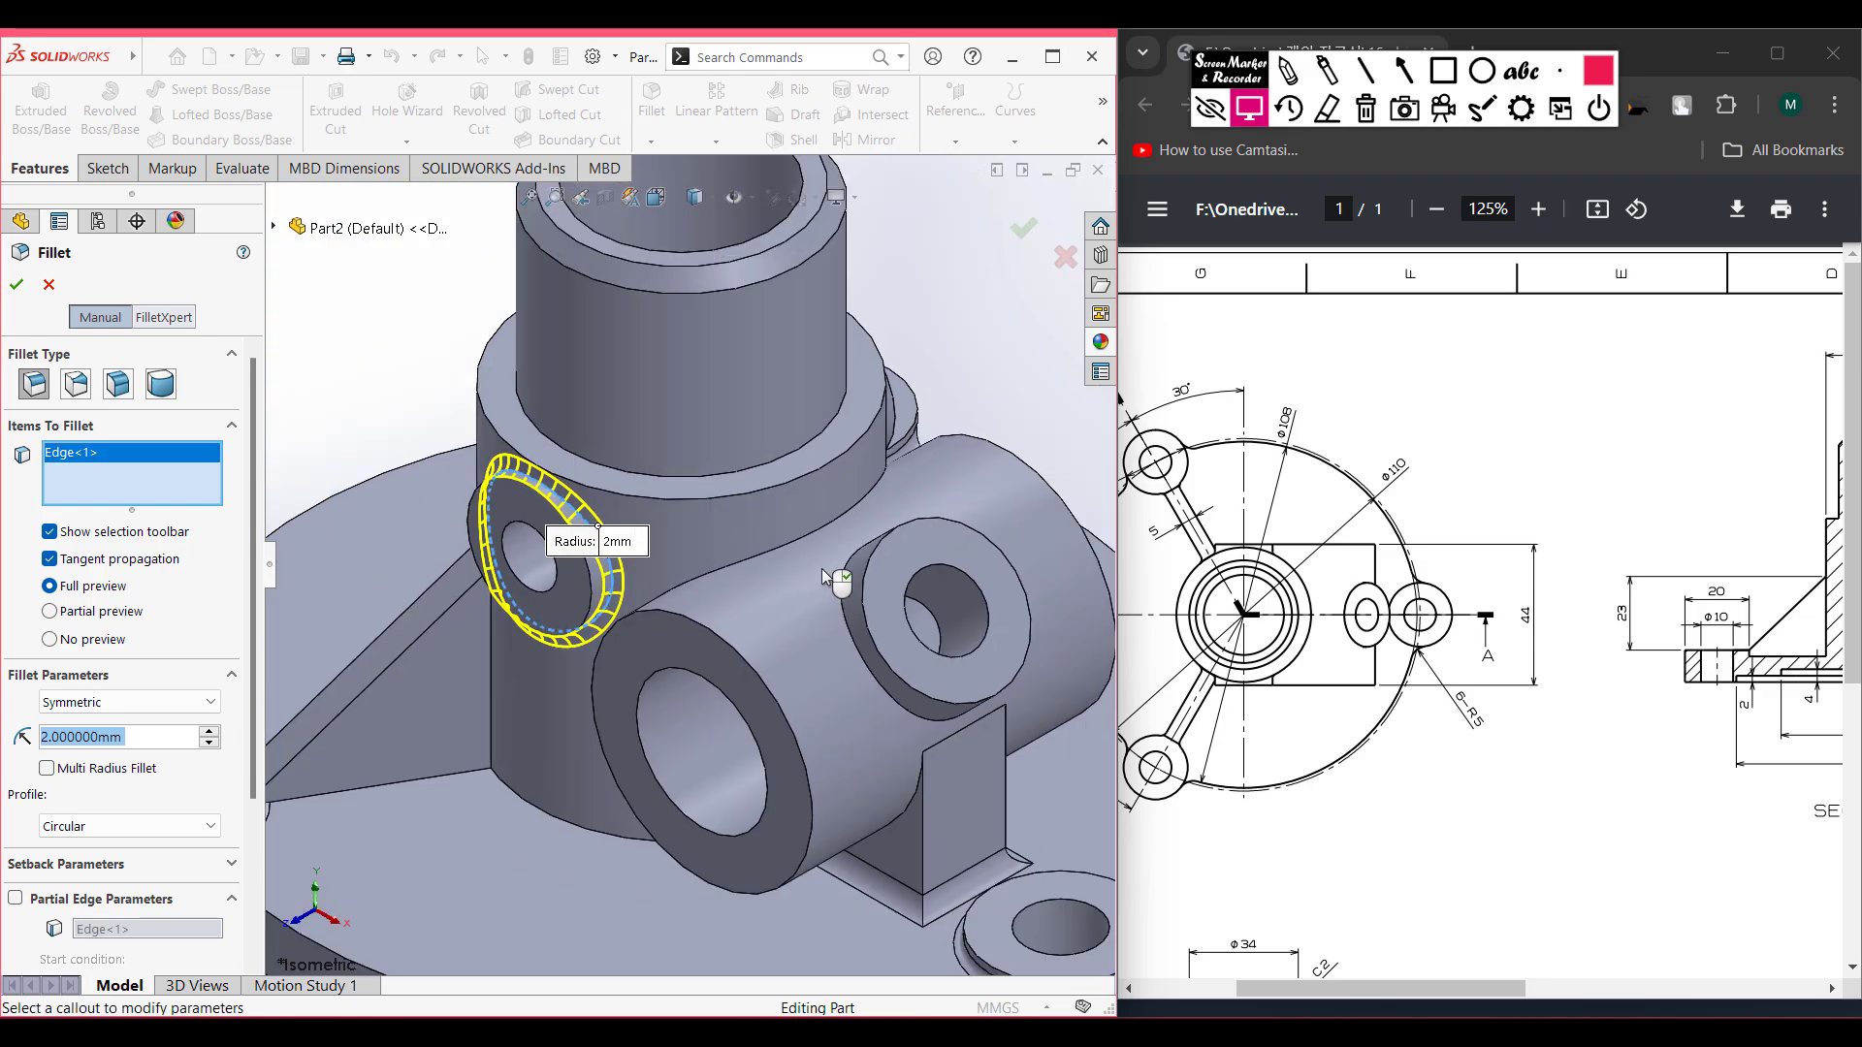
pyautogui.moveTo(856, 479); pyautogui.dragTo(820, 502, button='middle')
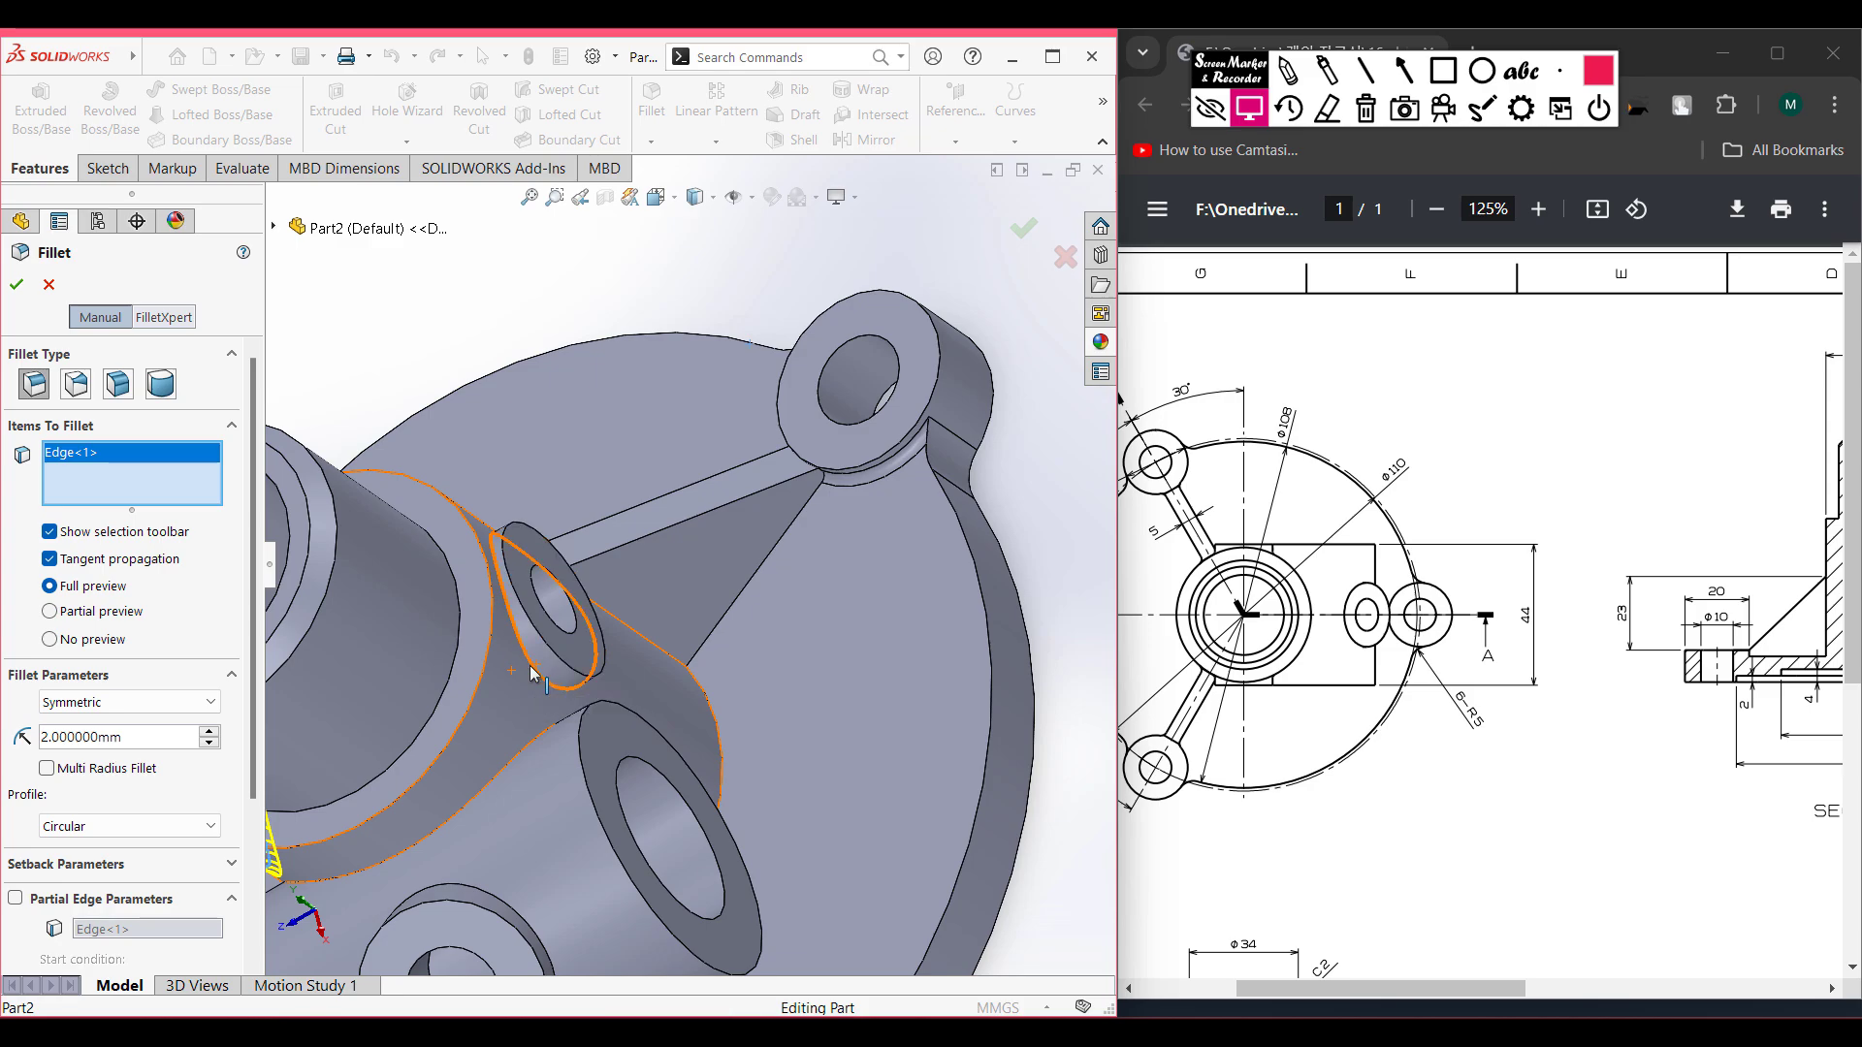
pyautogui.click(528, 734)
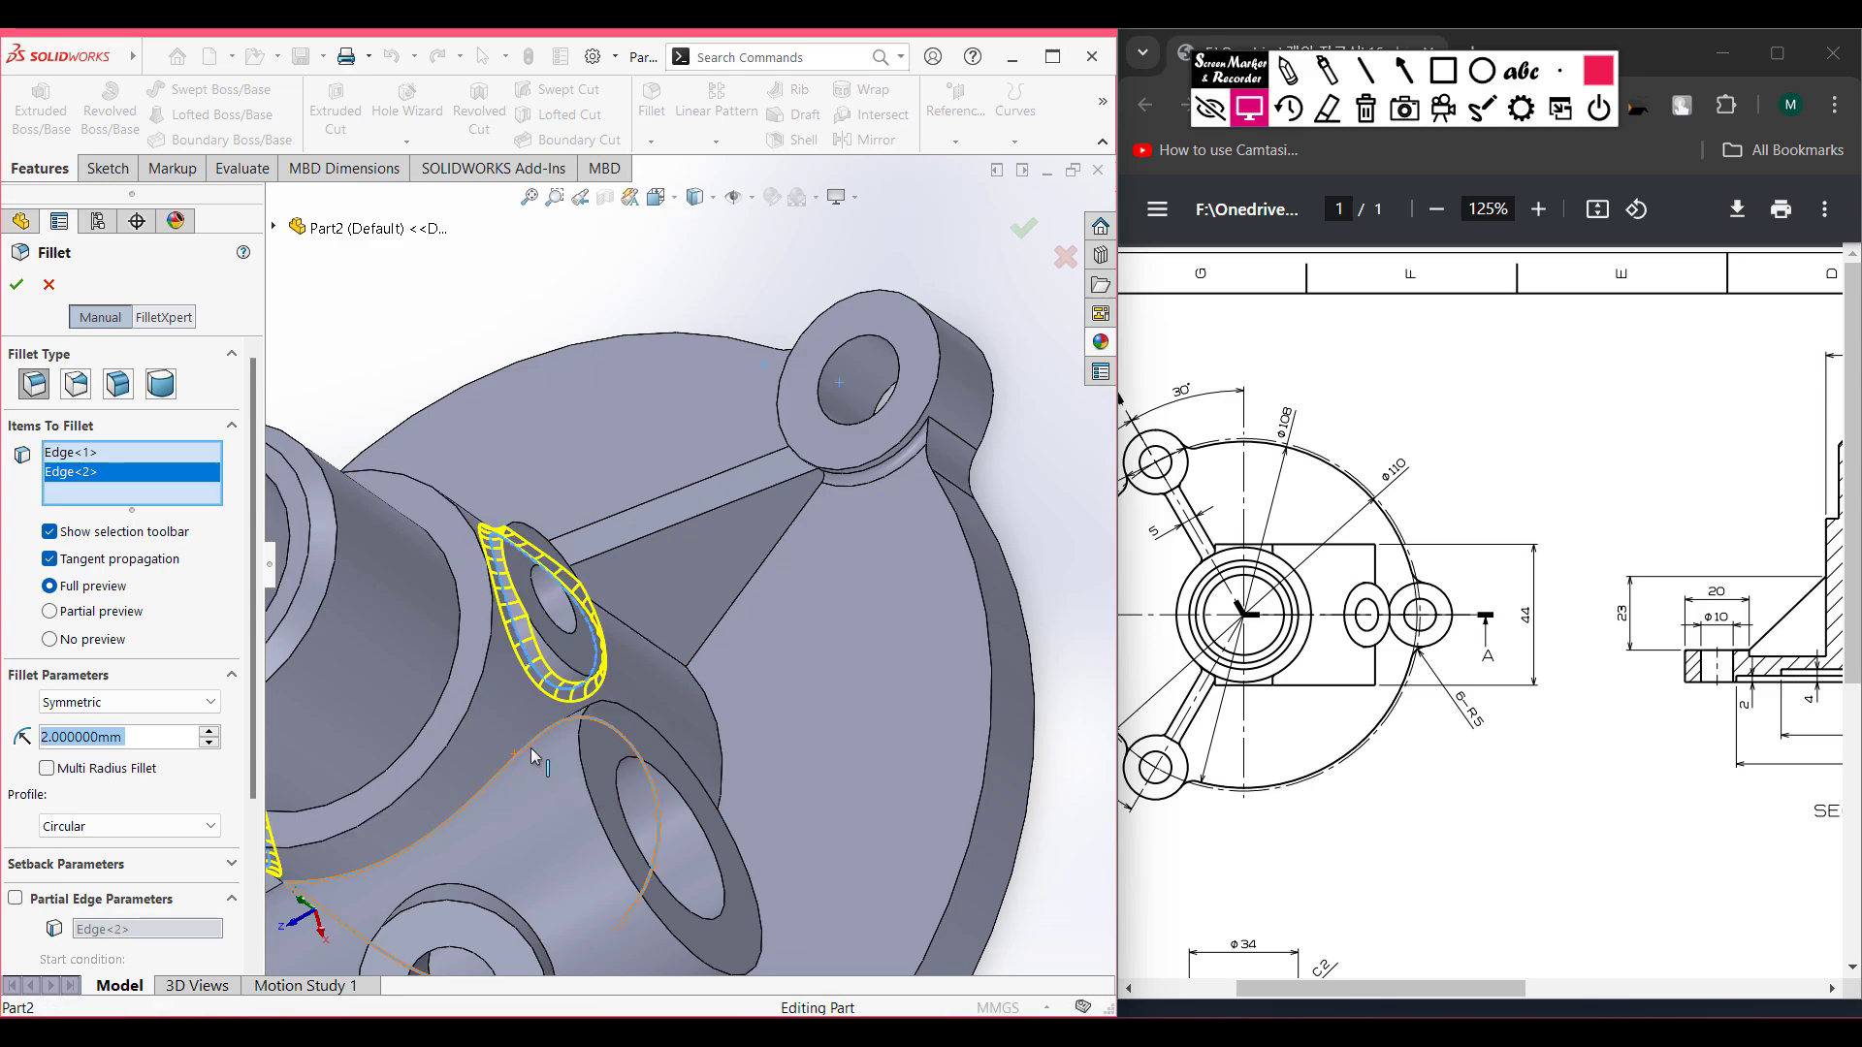
# - Add the edge where the horizontal cylinder meets the vertical body and the base edge of the angled boss to the fillet
pyautogui.click(519, 764)
pyautogui.scroll(-3, 538, 761)
pyautogui.scroll(3, 545, 765)
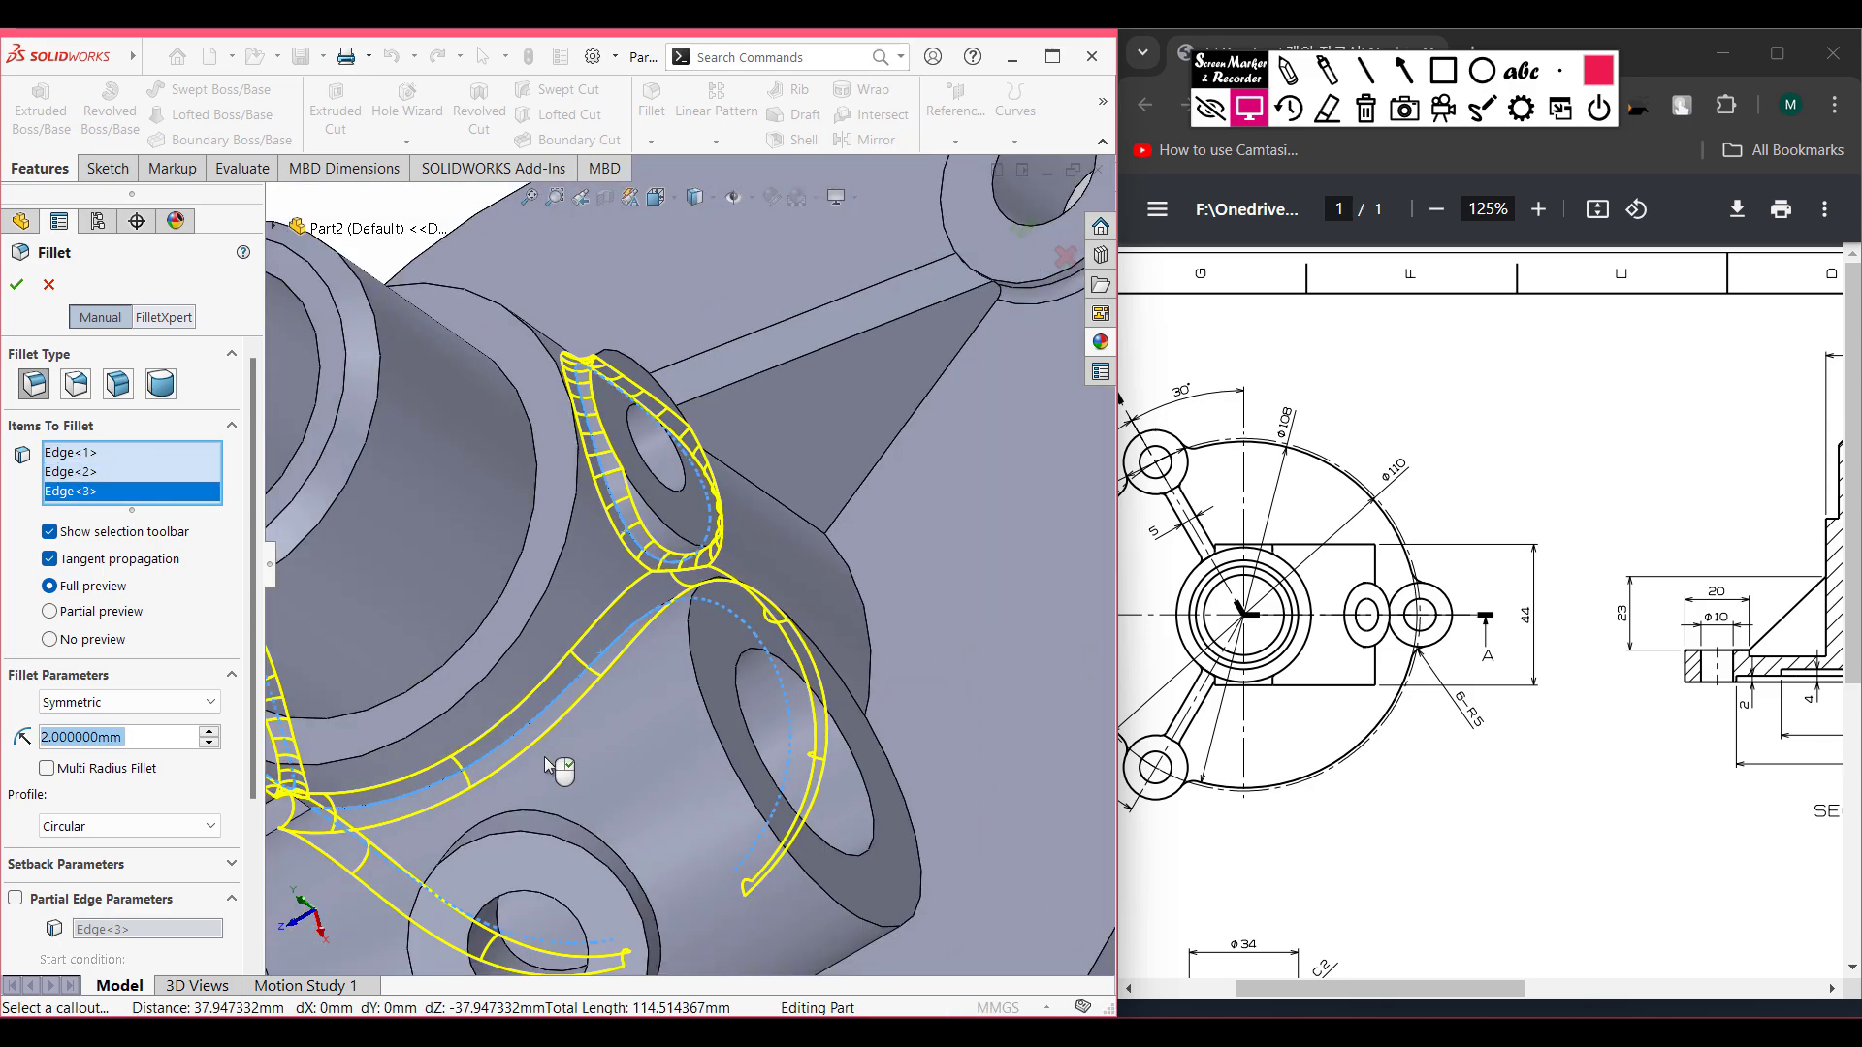
pyautogui.moveTo(614, 747); pyautogui.dragTo(691, 700, button='middle')
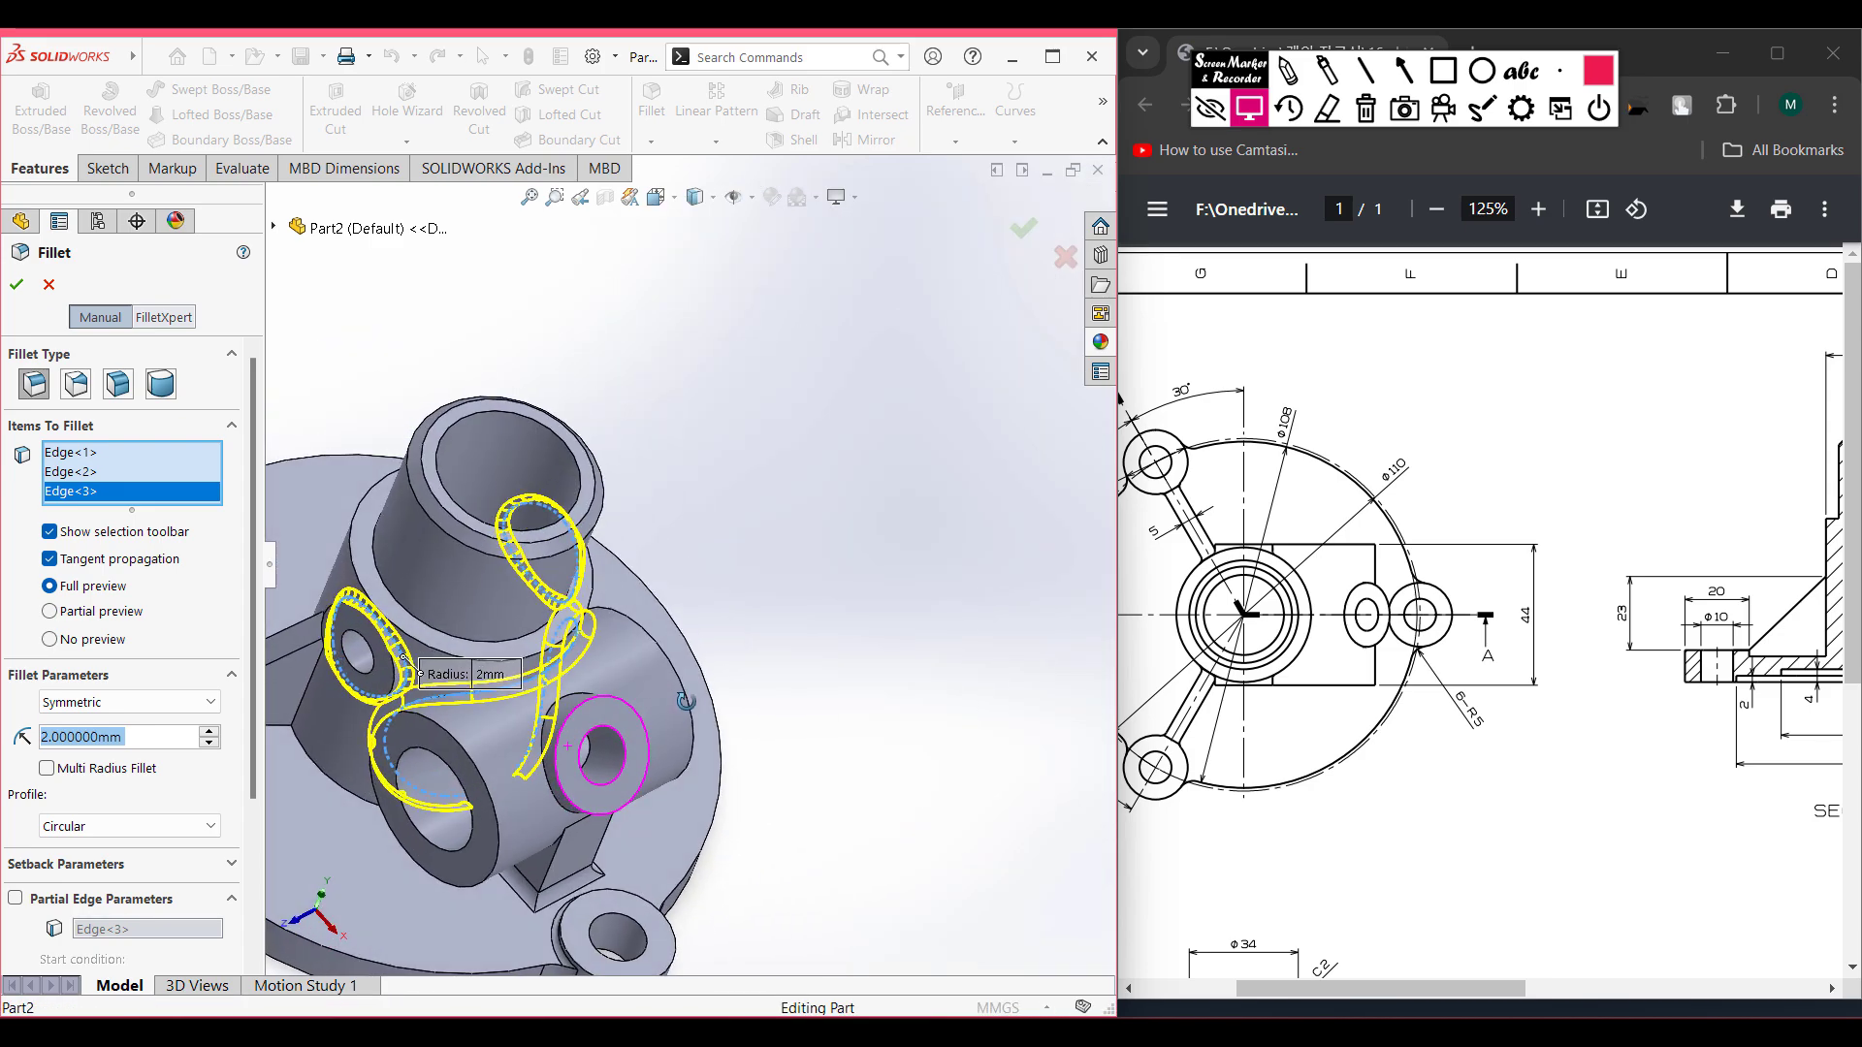
pyautogui.scroll(1, 688, 698)
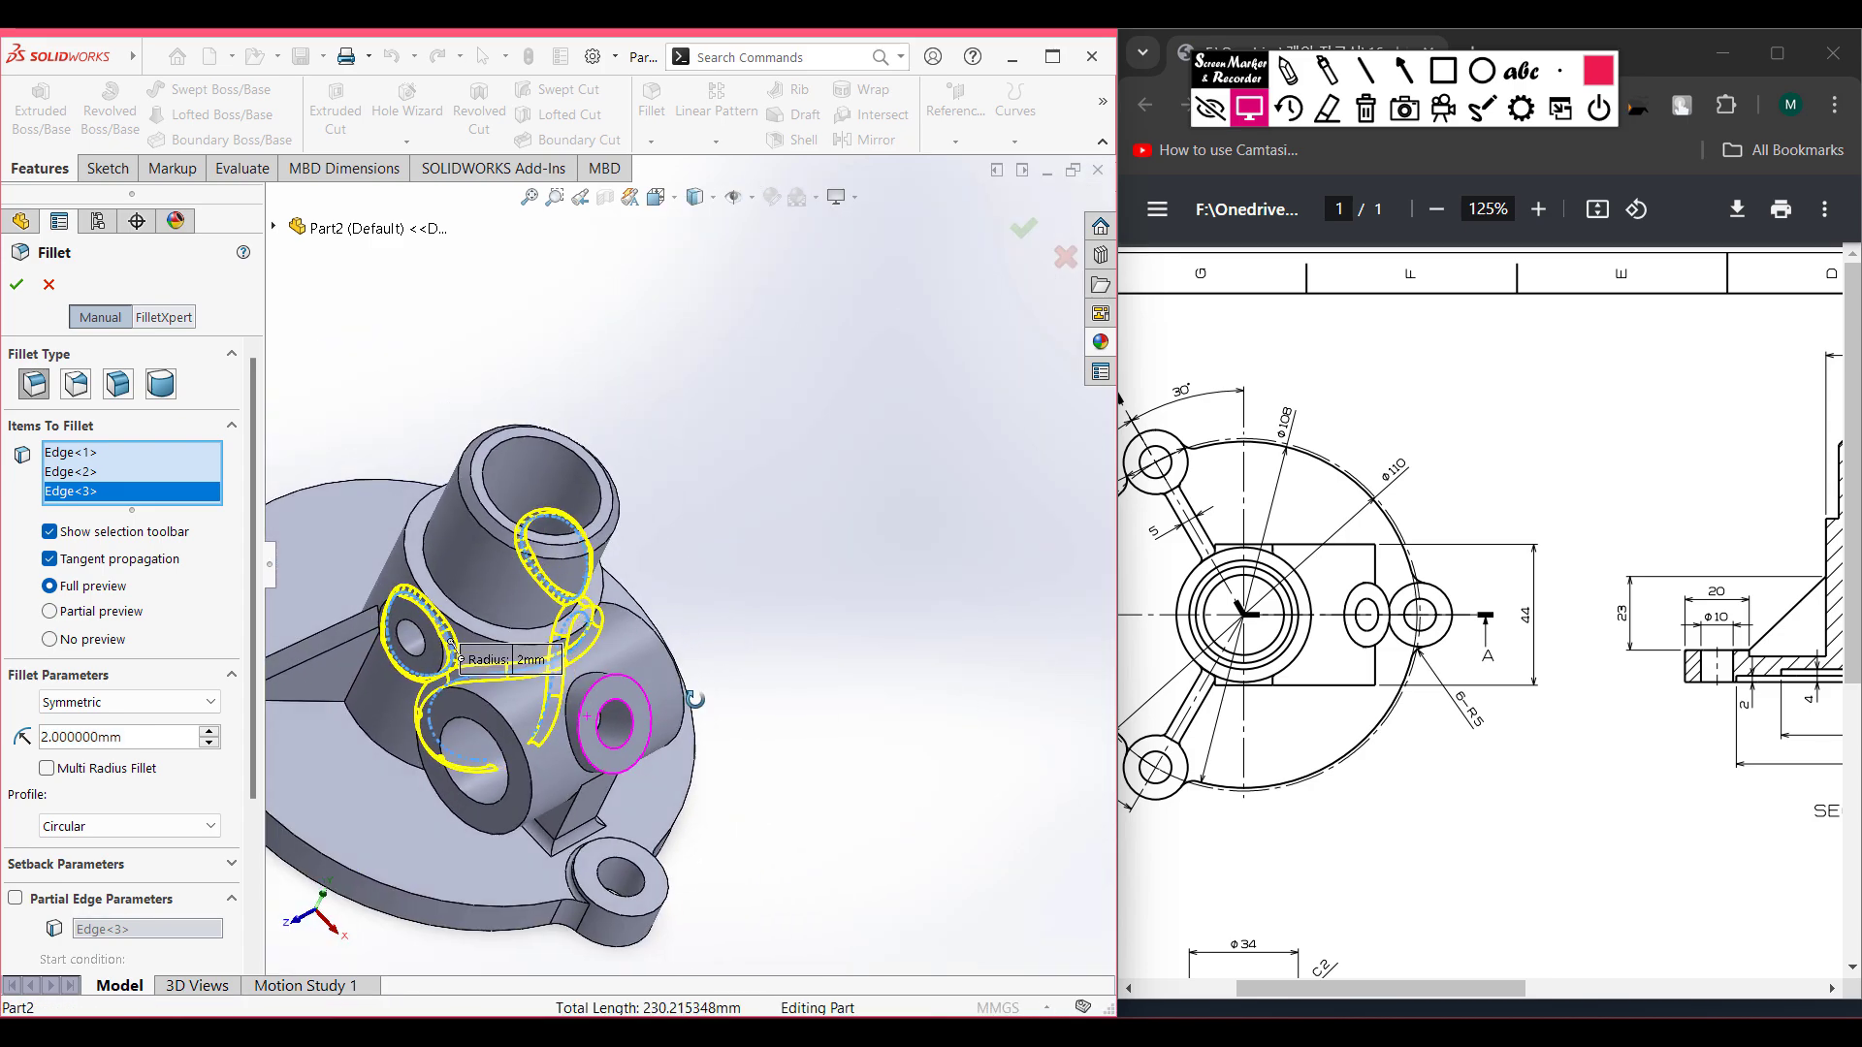
pyautogui.click(574, 756)
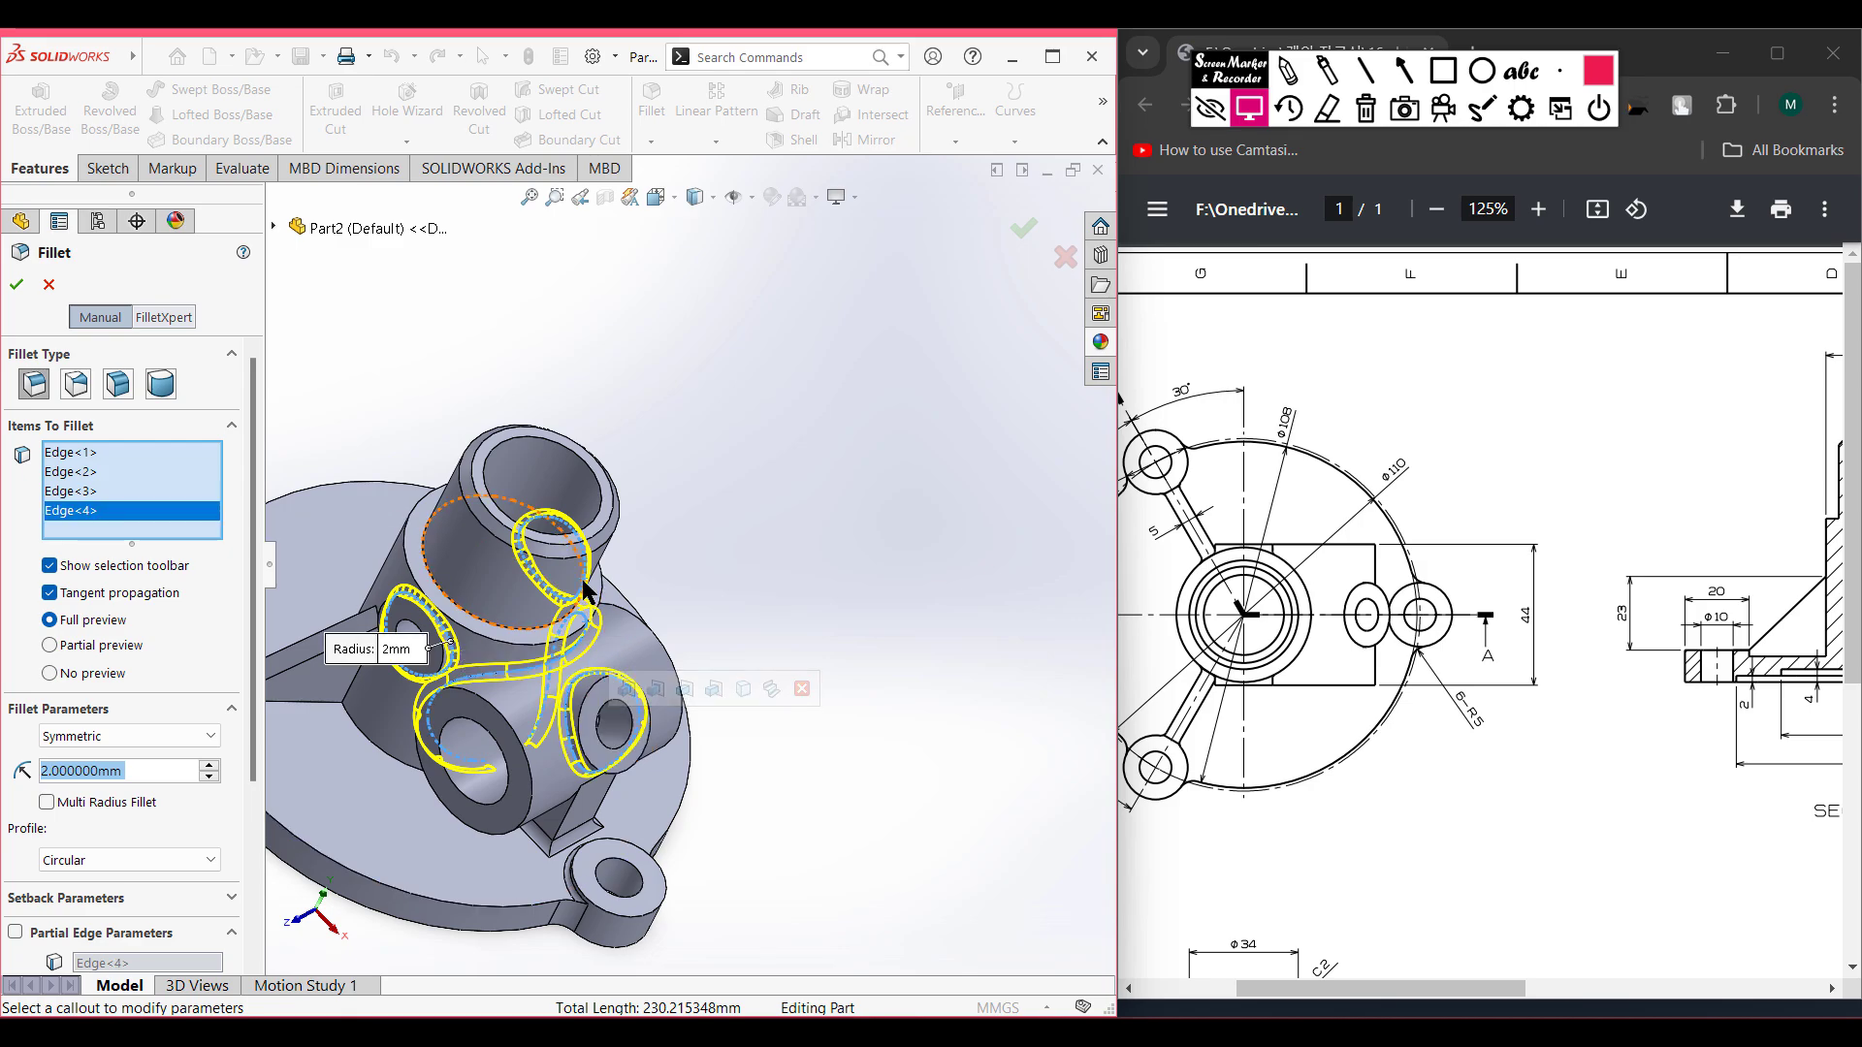
# - Check the isometric view in the reference drawing and apply the 2 mm fillet to the four selected edges
pyautogui.scroll(-1, 1510, 687)
pyautogui.scroll(1, 1524, 702)
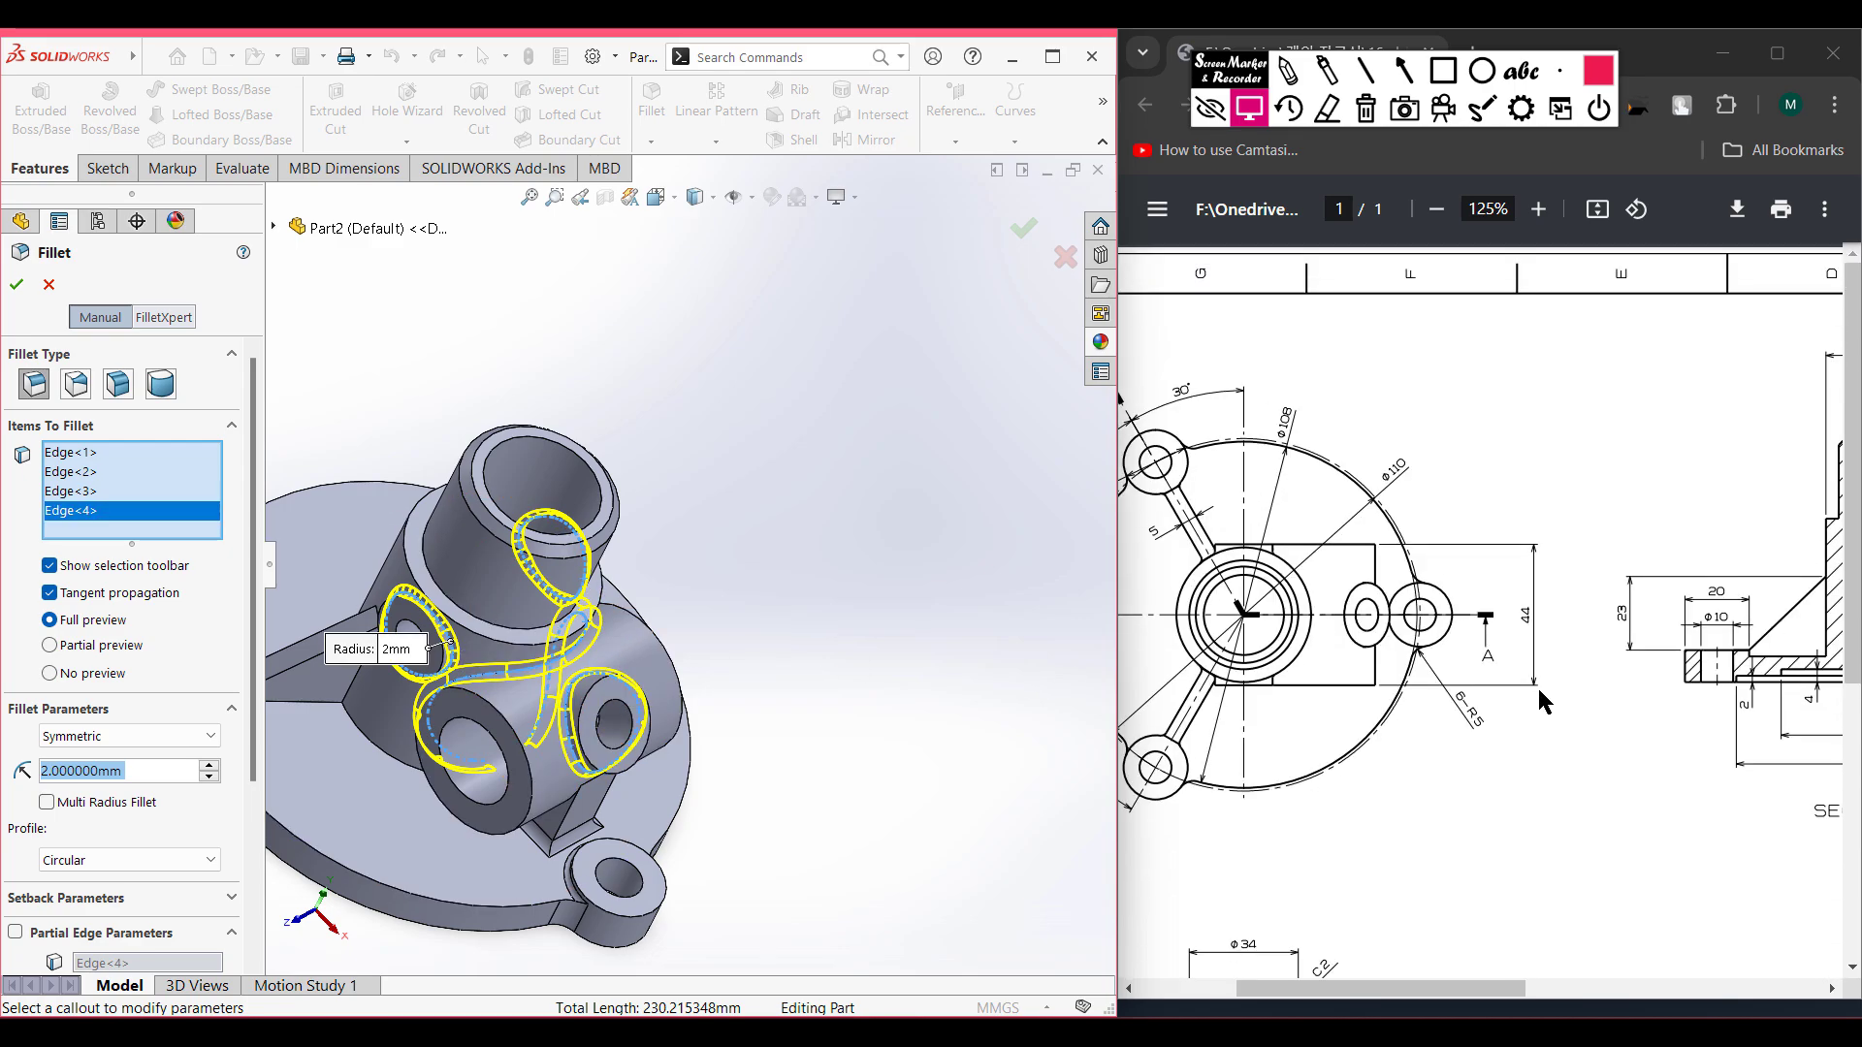
pyautogui.hscroll(6, 1759, 962)
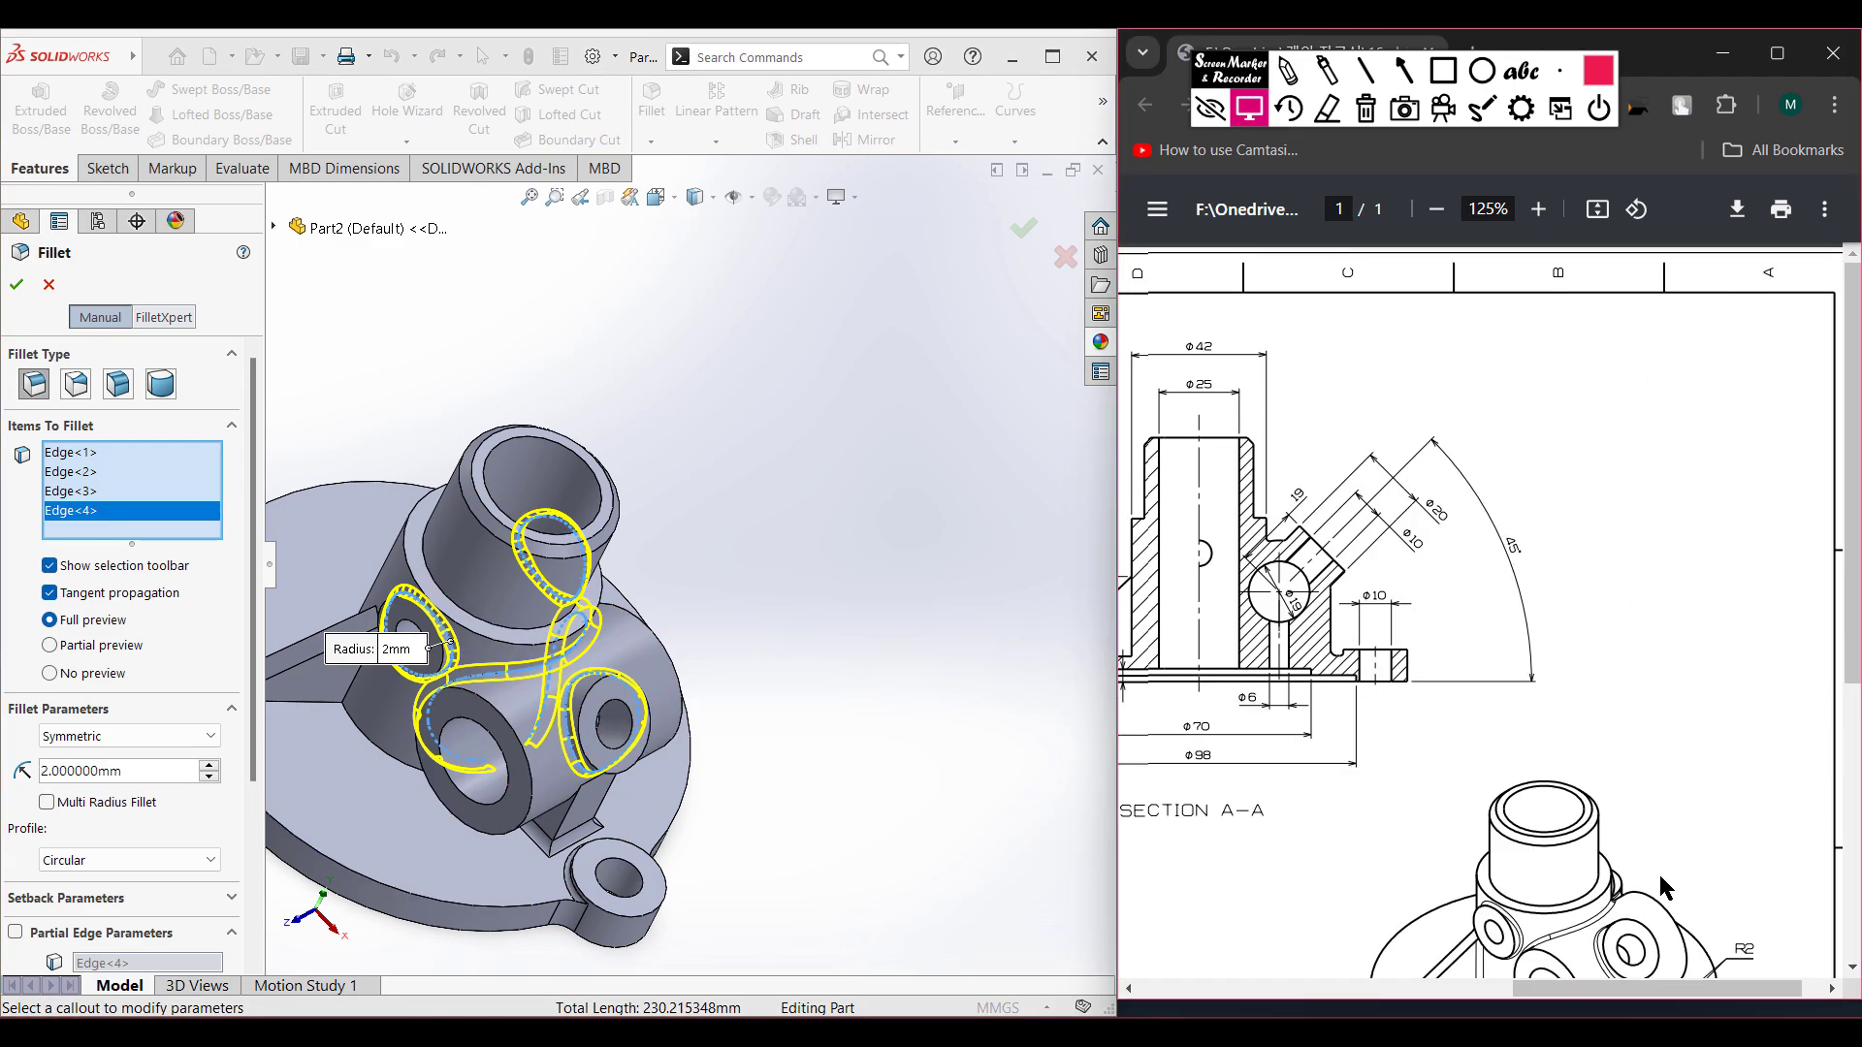
pyautogui.scroll(-2, 1660, 884)
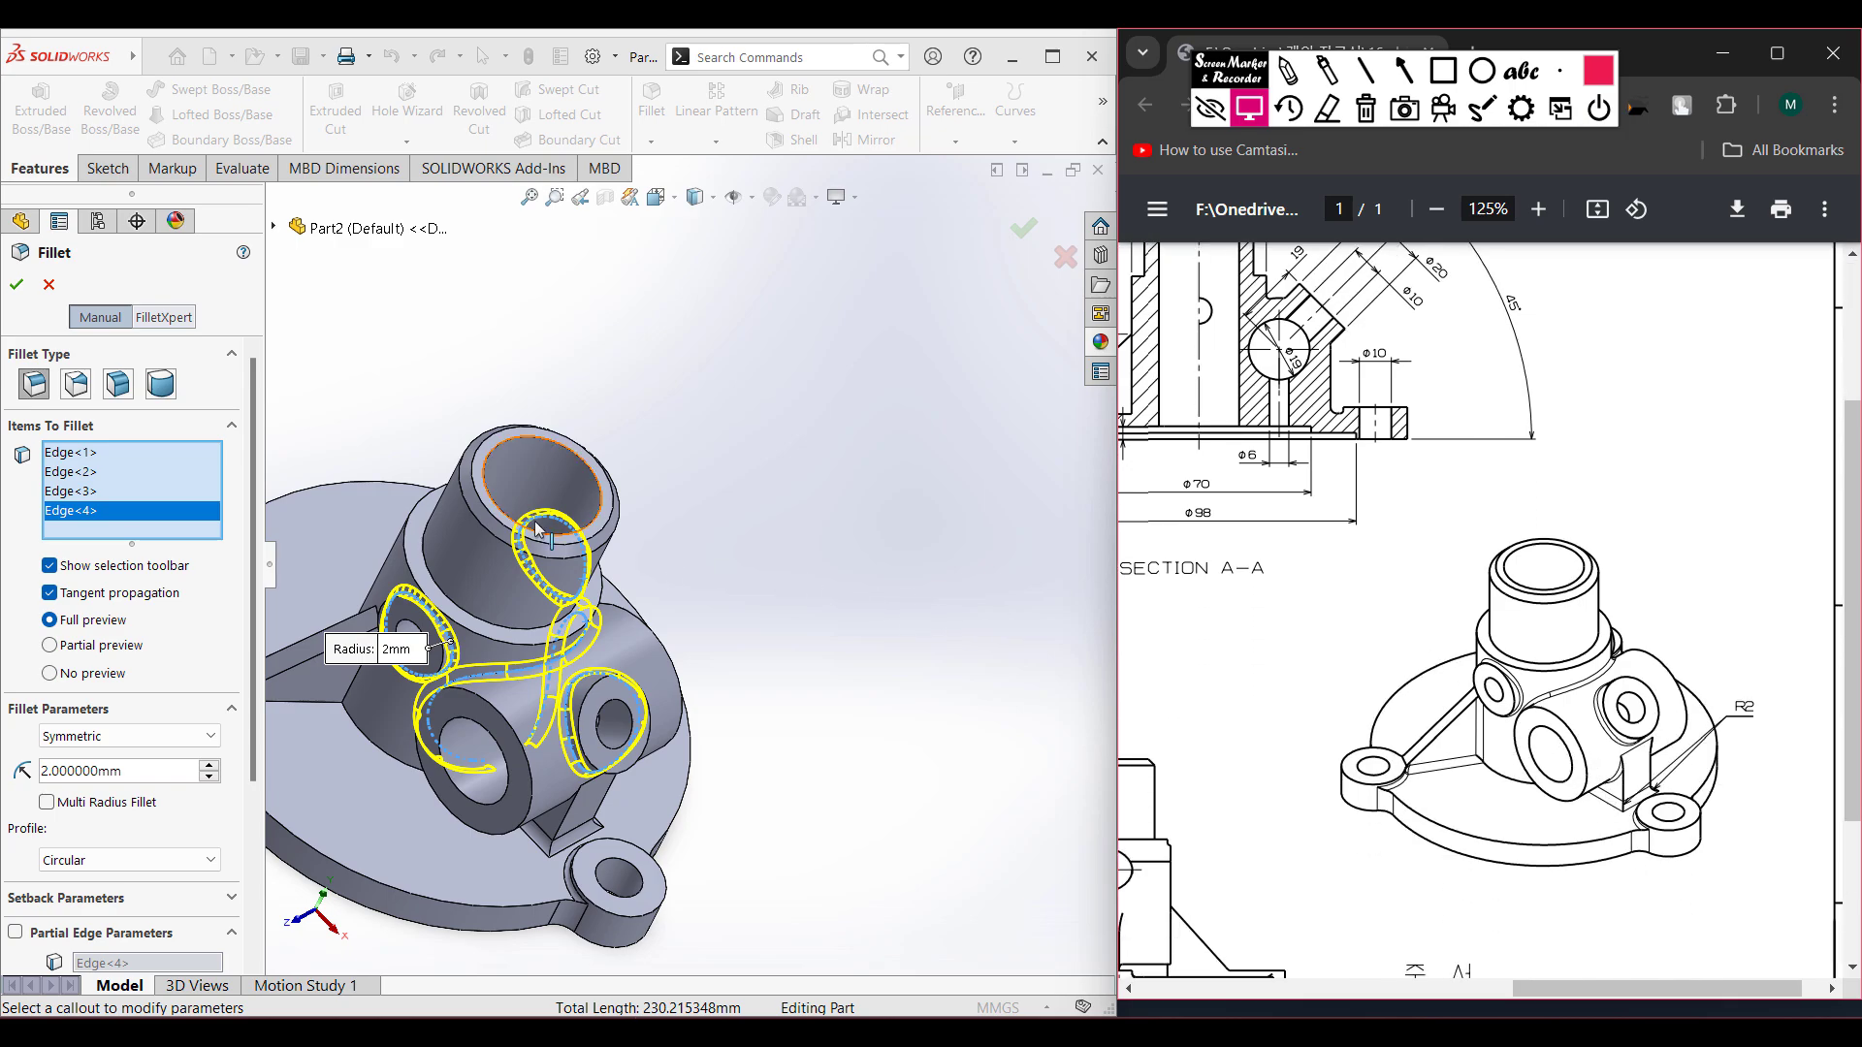
pyautogui.click(16, 287)
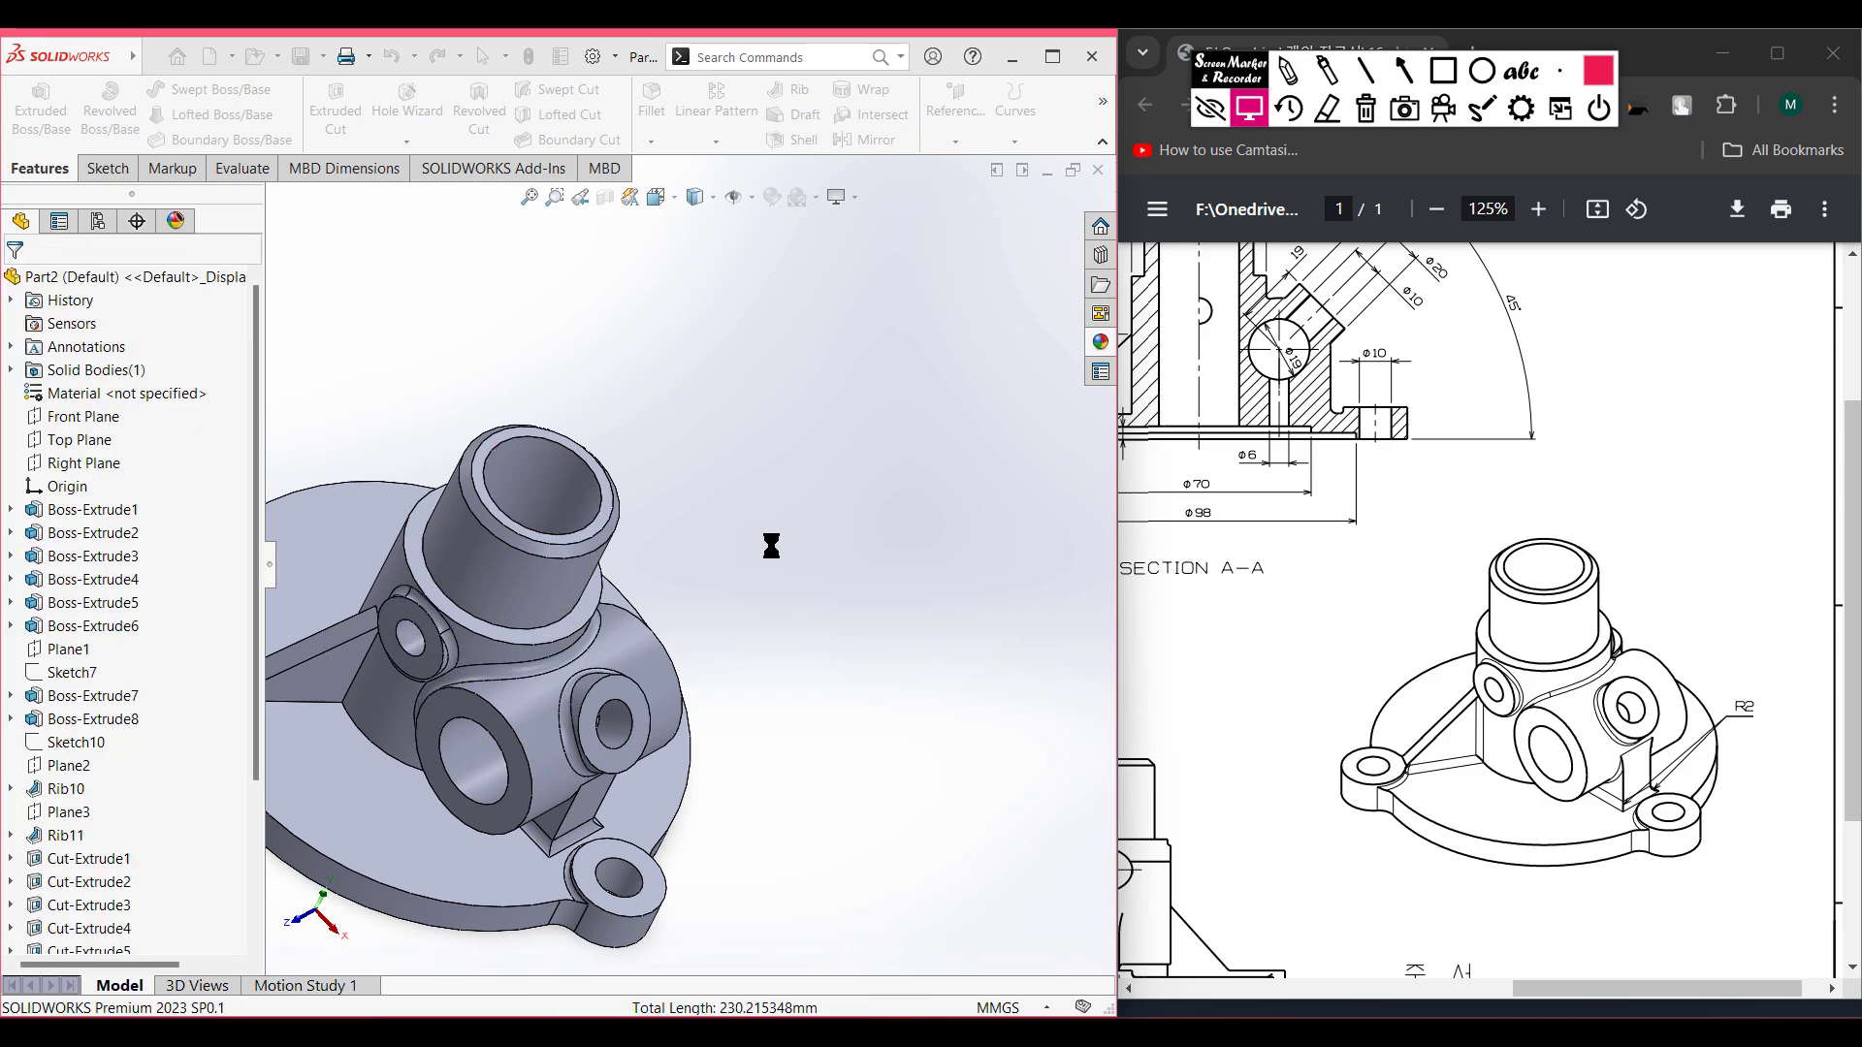
pyautogui.hotkey('ctrl', '7')
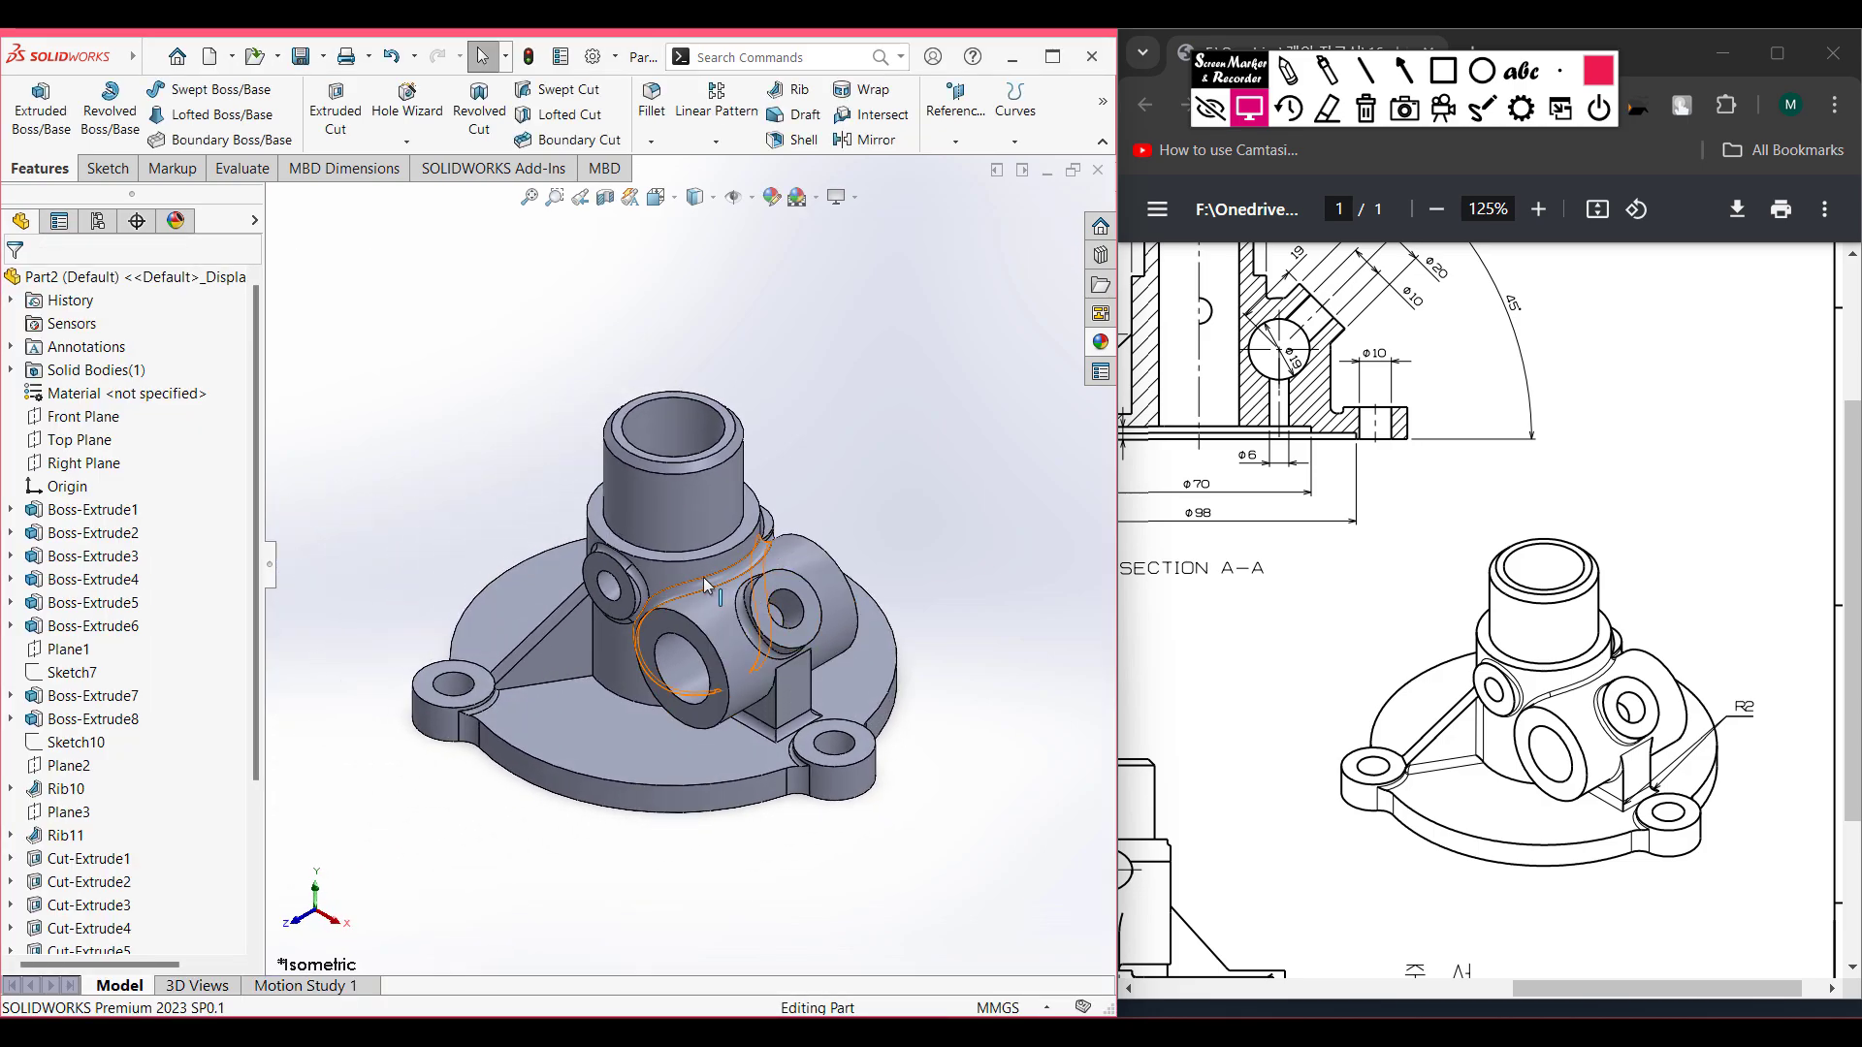
# - Edit the fillet around the bosses and horizontal cylinder, setting its radius to 1 mm
pyautogui.scroll(-3, 219, 881)
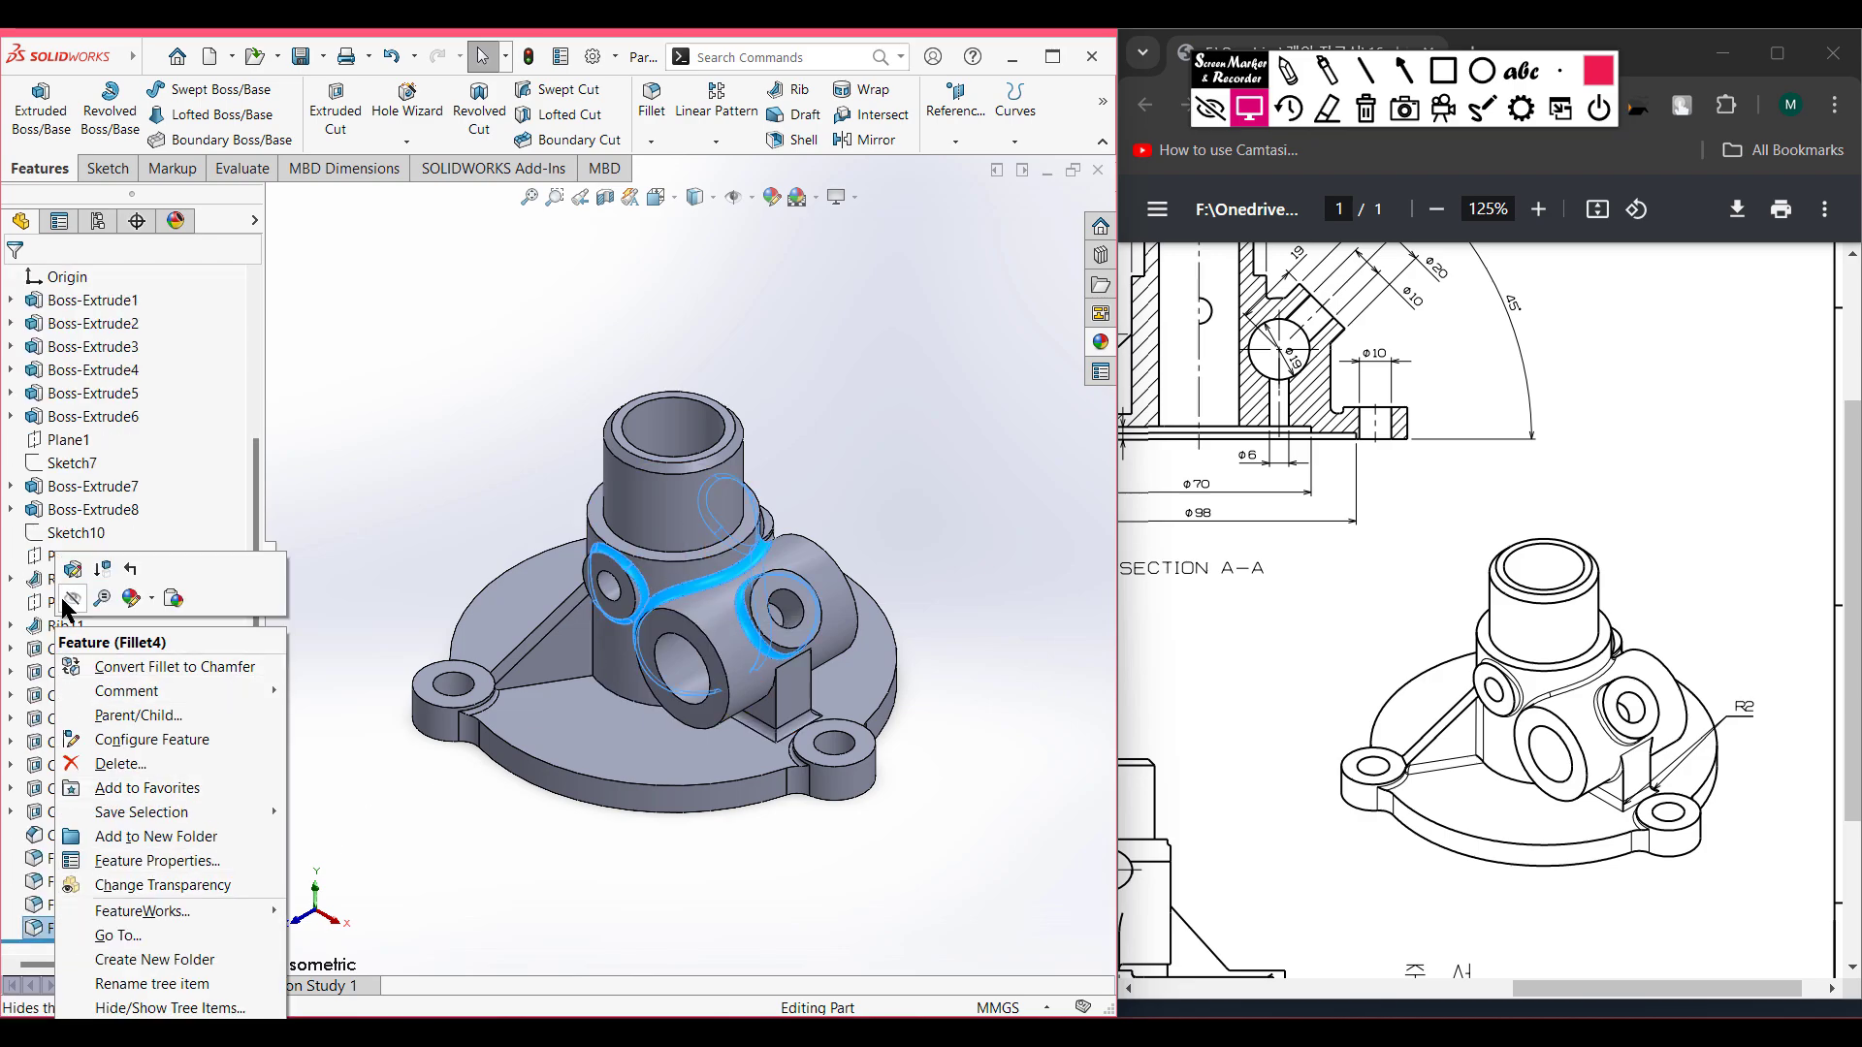
pyautogui.click(66, 572)
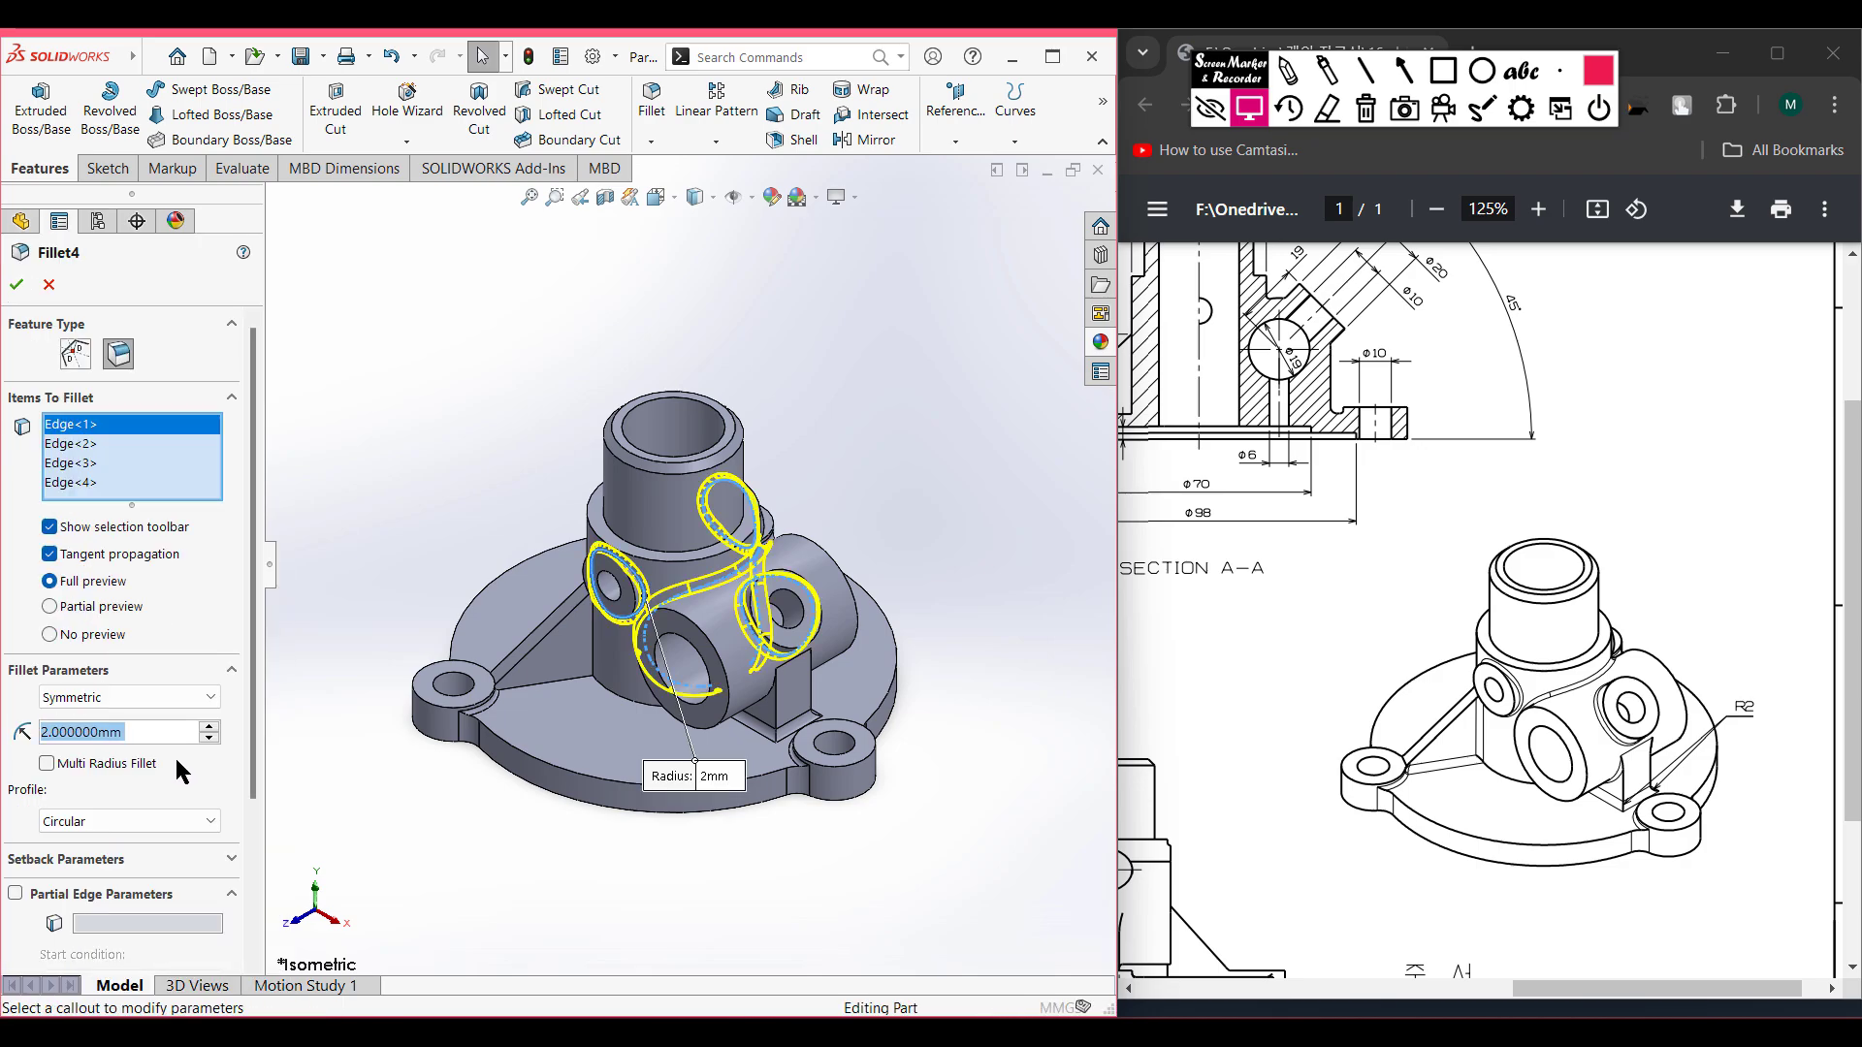
pyautogui.write('1')
pyautogui.press('Return')
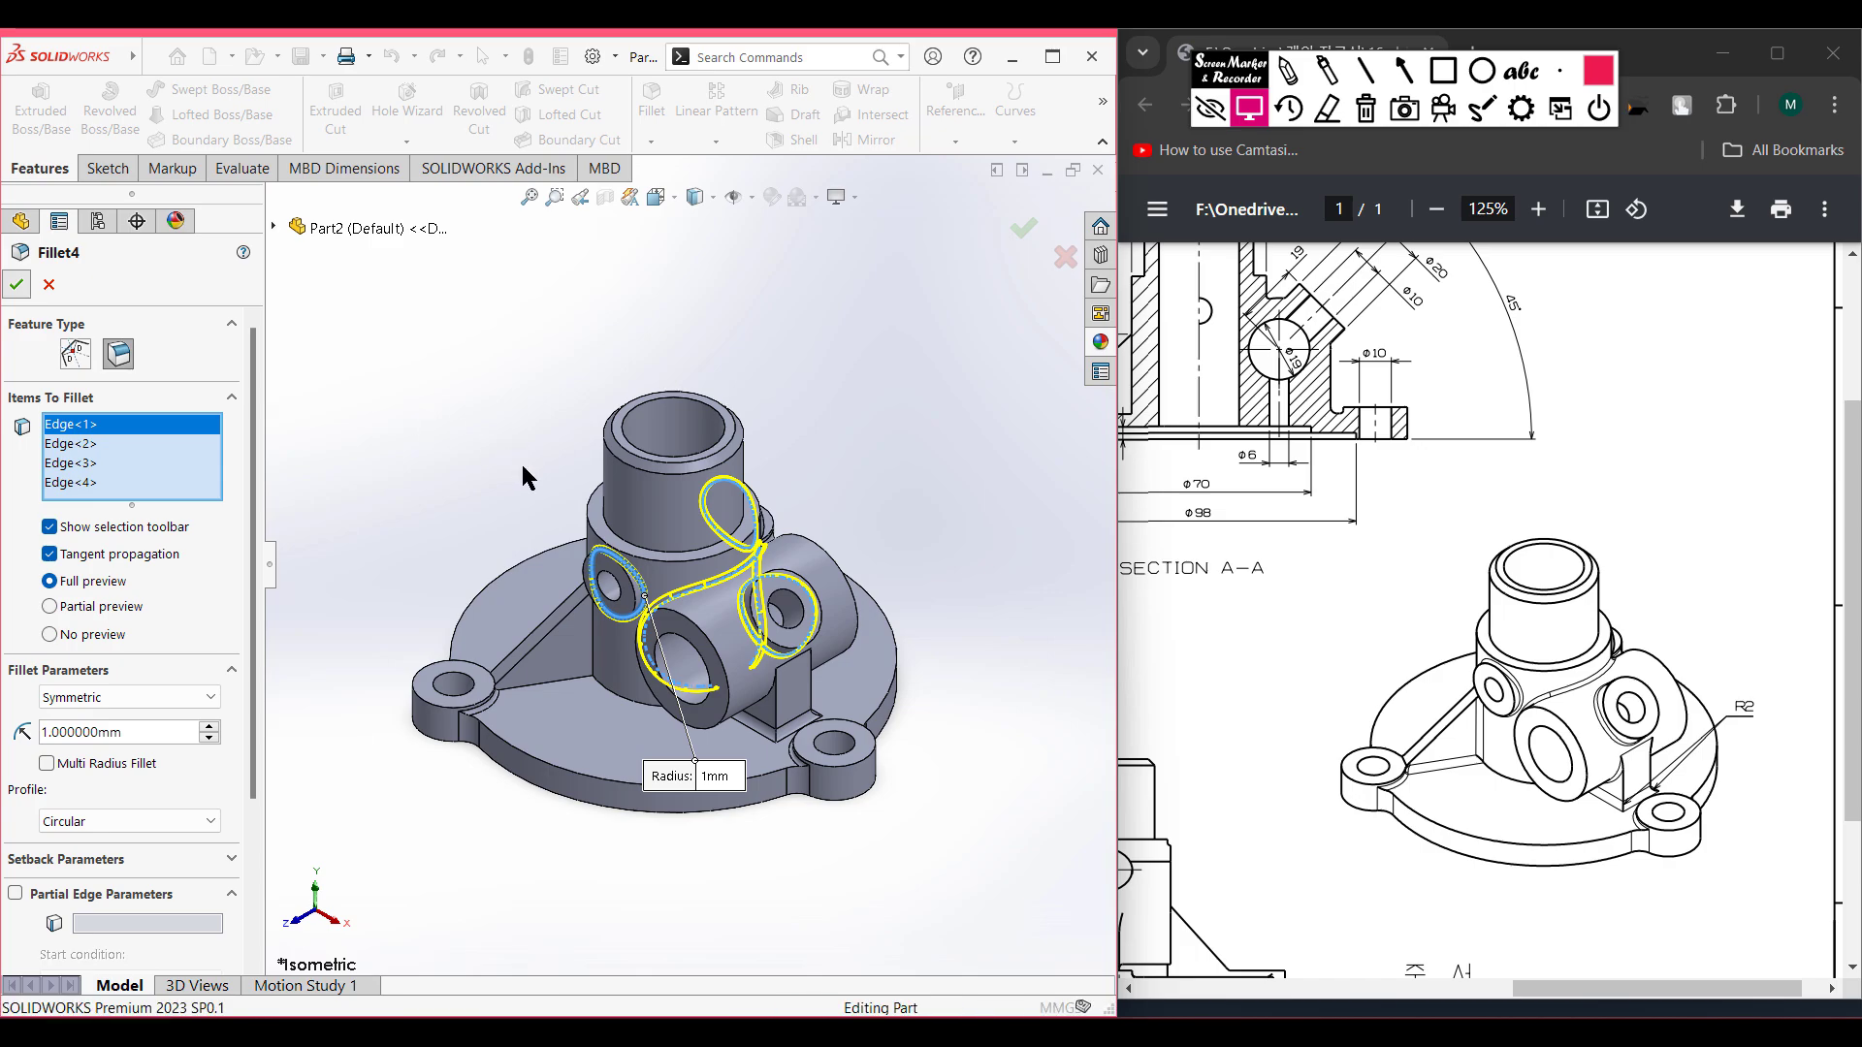
pyautogui.press('Return')
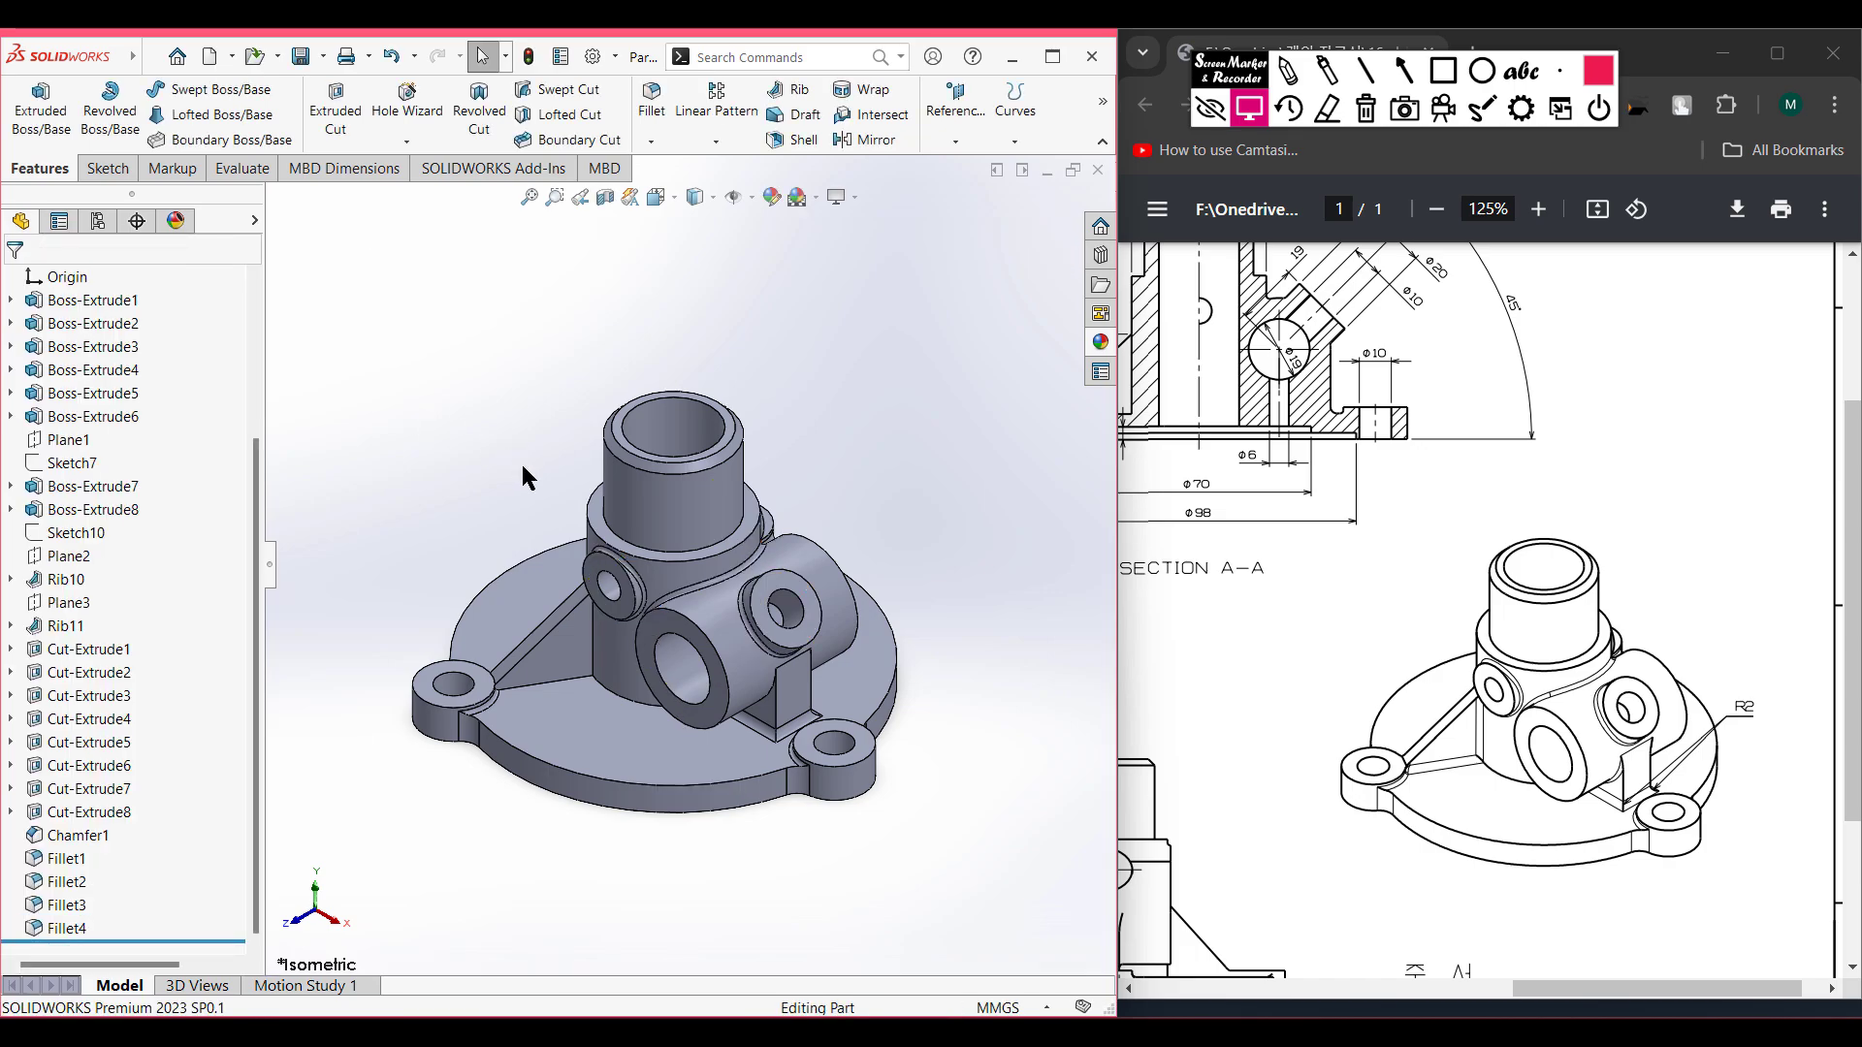